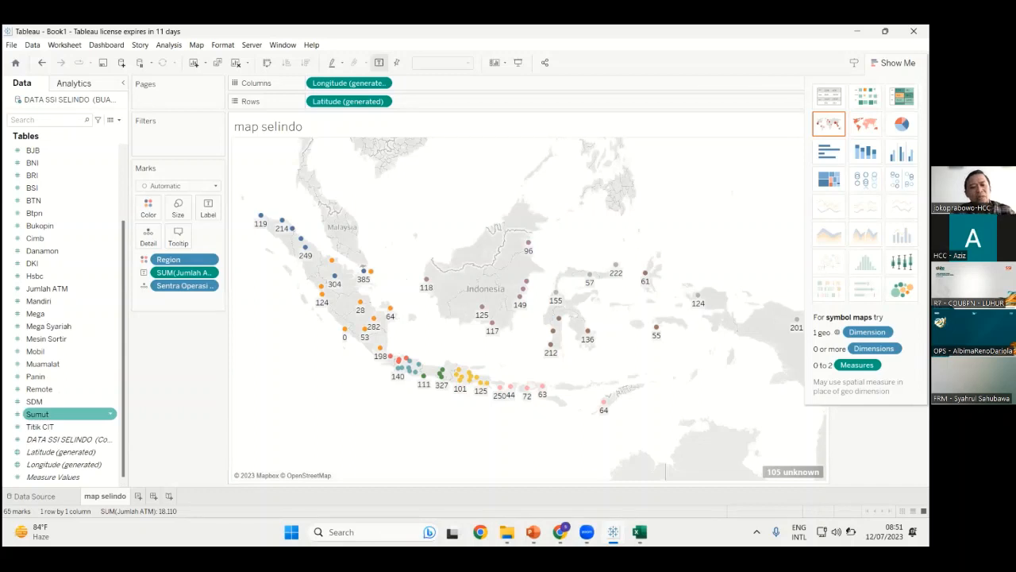
# Add blank Sheet 2 after map selindo and begin renaming its tab
pyautogui.click(64, 402)
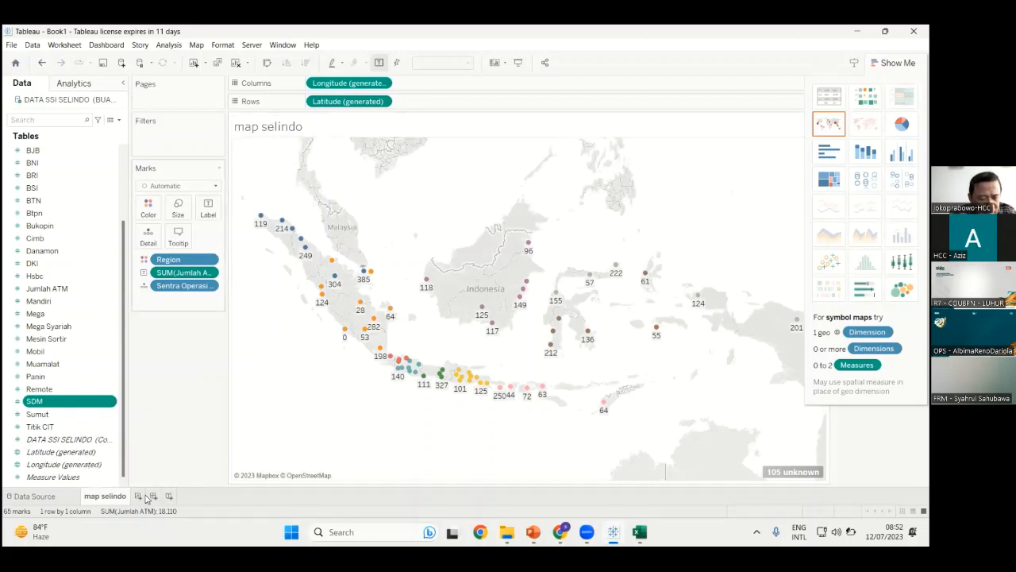
pyautogui.click(176, 366)
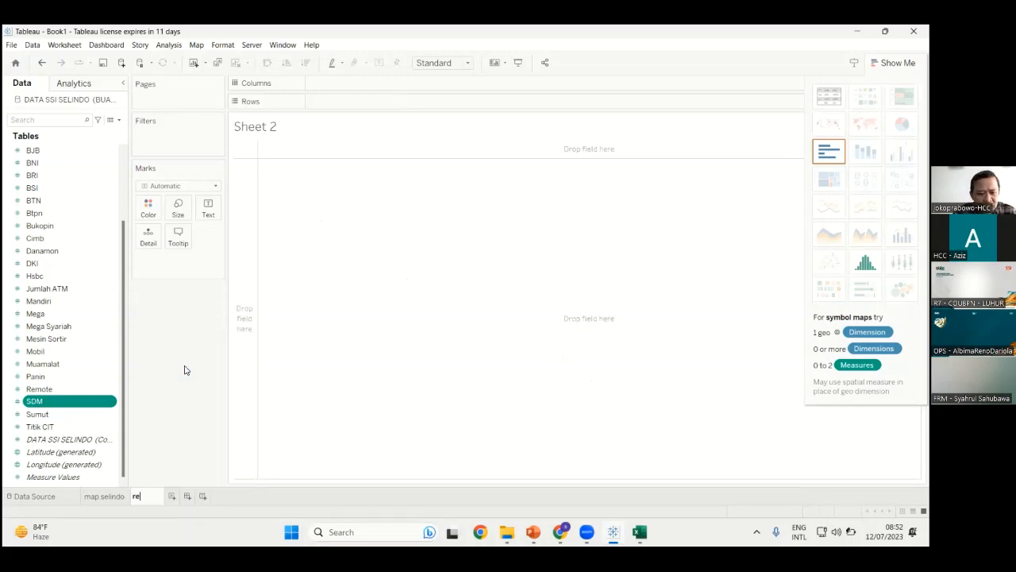
# Name the new sheet 'region & jumlah atm'
pyautogui.write('region')
pyautogui.press('Return')
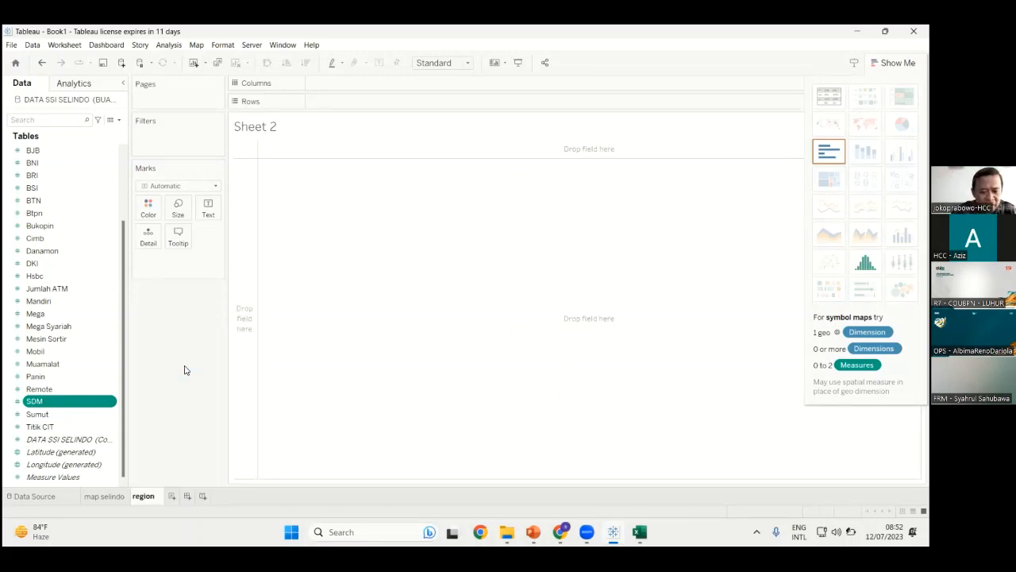
pyautogui.write('& jumlah')
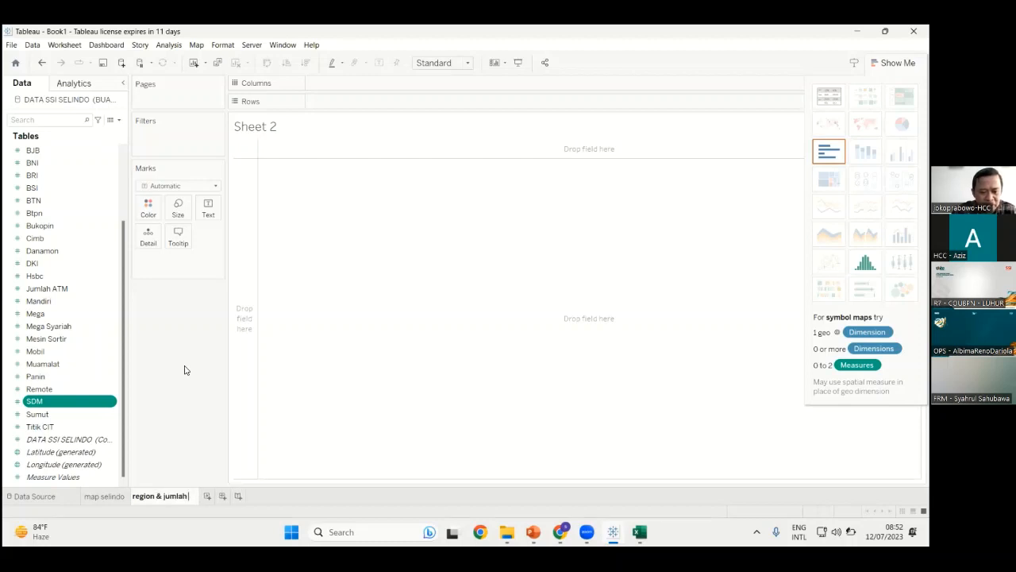
pyautogui.write(' atm')
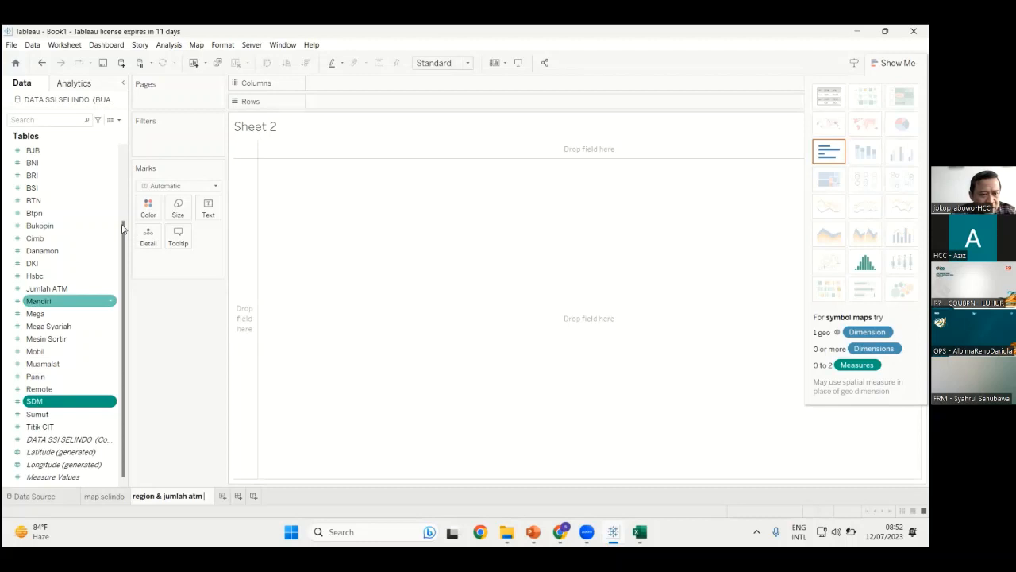
# Chart SUM(Jumlah ATM) as bars with Region on Columns
pyautogui.moveTo(123, 228); pyautogui.dragTo(132, 154)
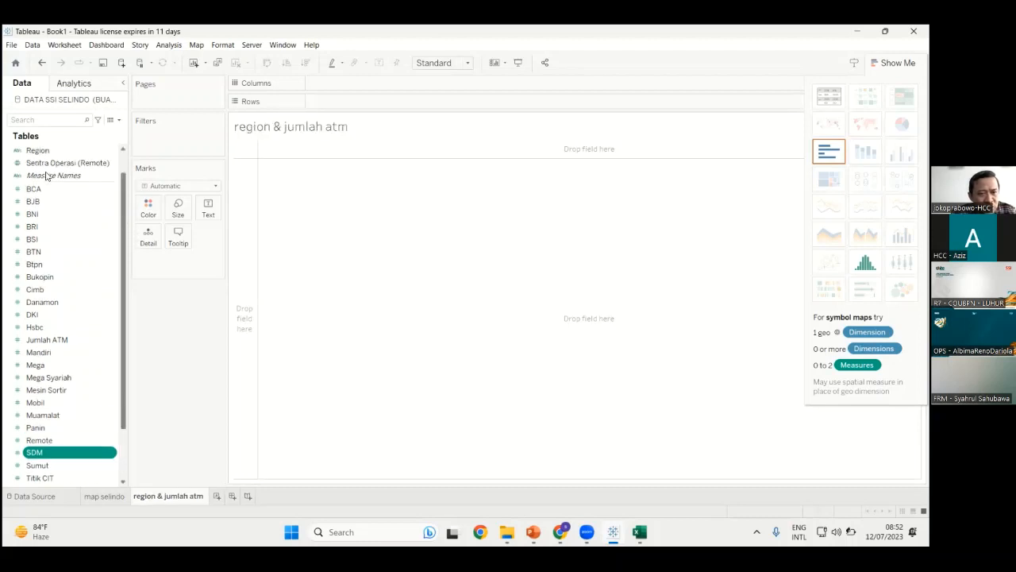
pyautogui.scroll(1, 47, 176)
pyautogui.moveTo(39, 175)
pyautogui.mouseDown()
pyautogui.moveTo(87, 184)
pyautogui.moveTo(309, 125)
pyautogui.moveTo(343, 104)
pyautogui.moveTo(346, 82)
pyautogui.mouseUp()
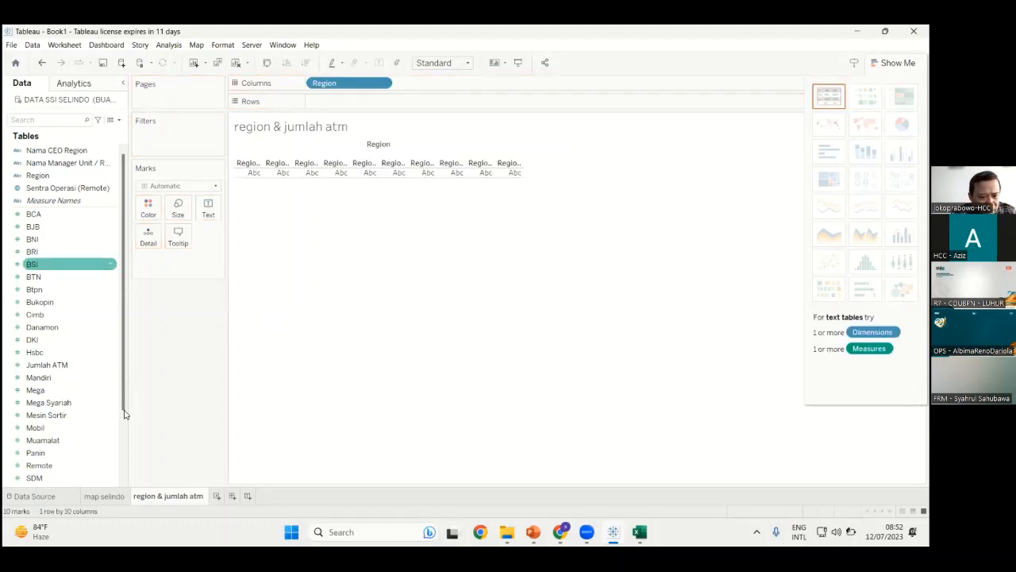
pyautogui.moveTo(125, 413); pyautogui.dragTo(125, 445)
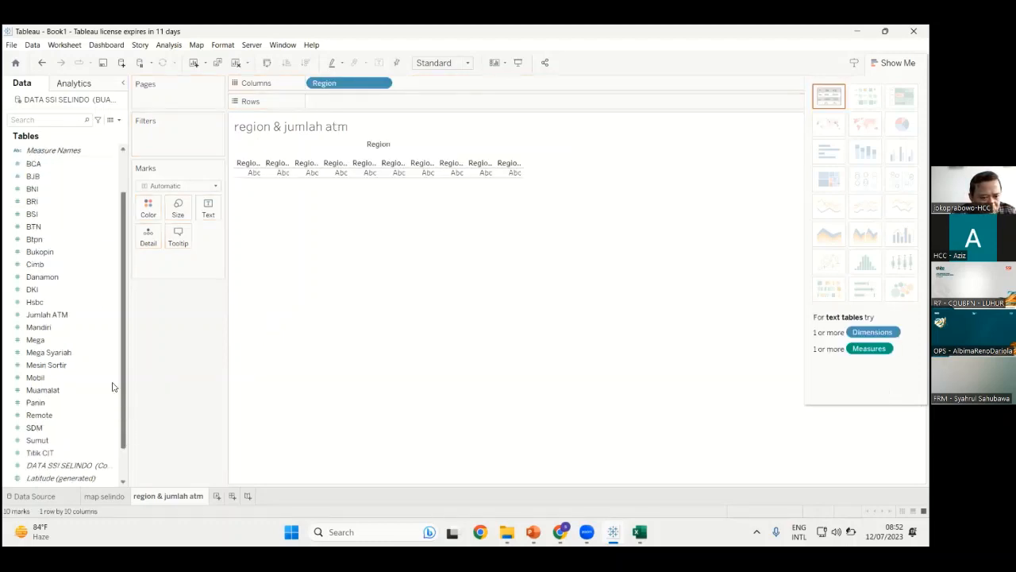
pyautogui.scroll(-1, 112, 386)
pyautogui.moveTo(77, 306); pyautogui.dragTo(368, 107)
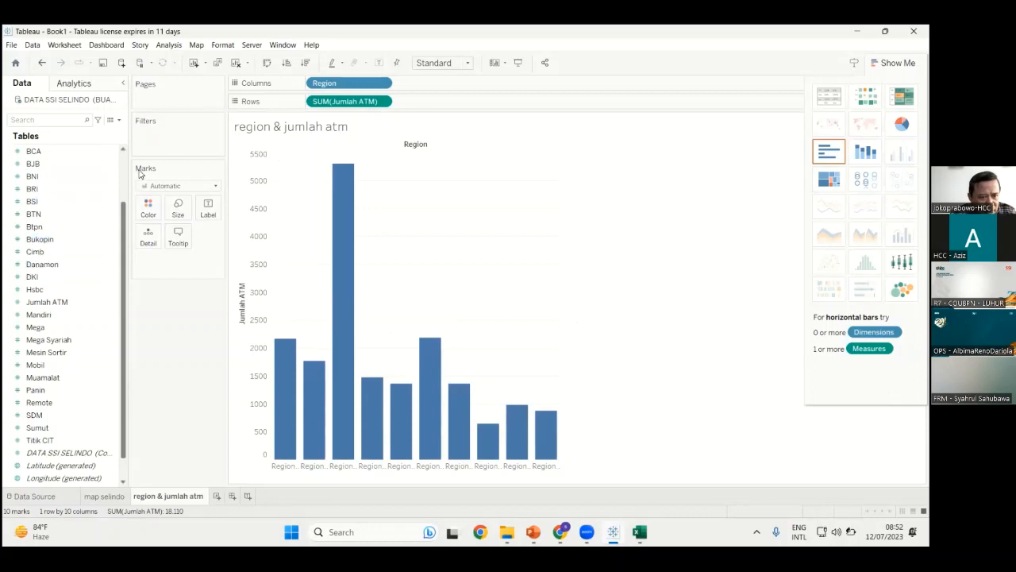
pyautogui.scroll(3, 48, 179)
# Colour the bars by Region, label them with Jumlah ATM values, and add Sheet 3
pyautogui.moveTo(47, 177); pyautogui.dragTo(153, 210)
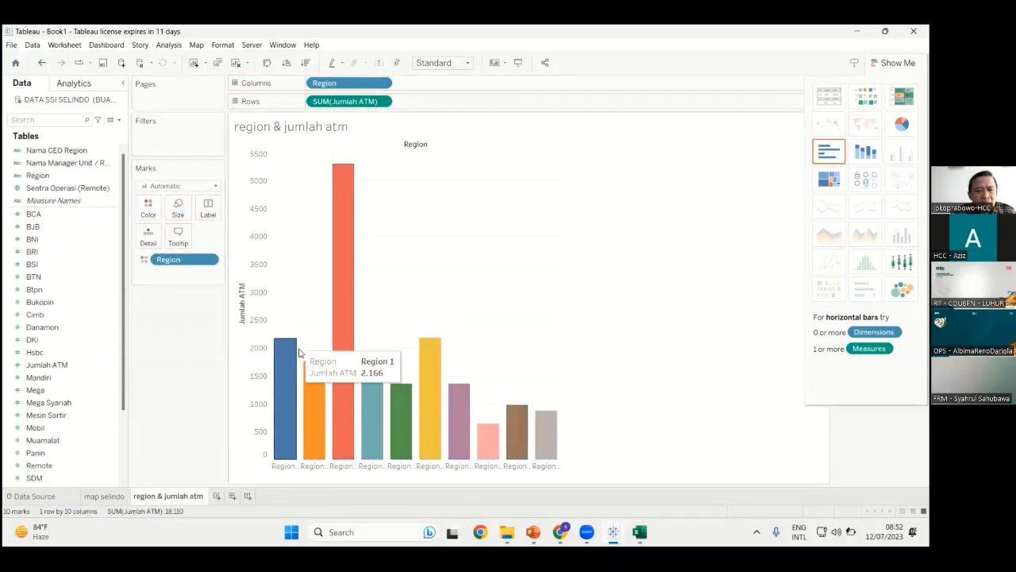
pyautogui.click(32, 216)
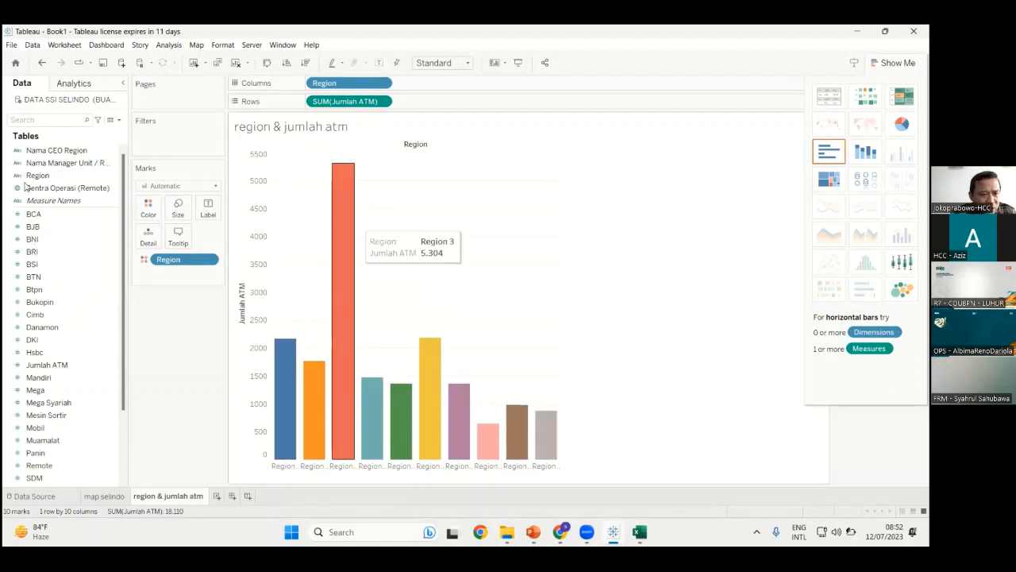
pyautogui.click(32, 301)
pyautogui.click(34, 352)
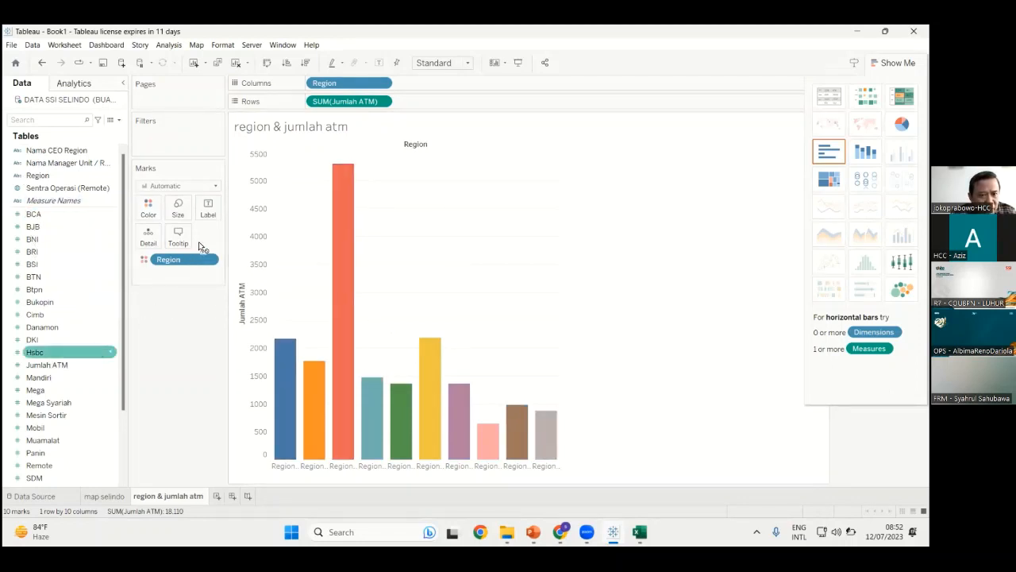
pyautogui.moveTo(47, 364); pyautogui.dragTo(211, 208)
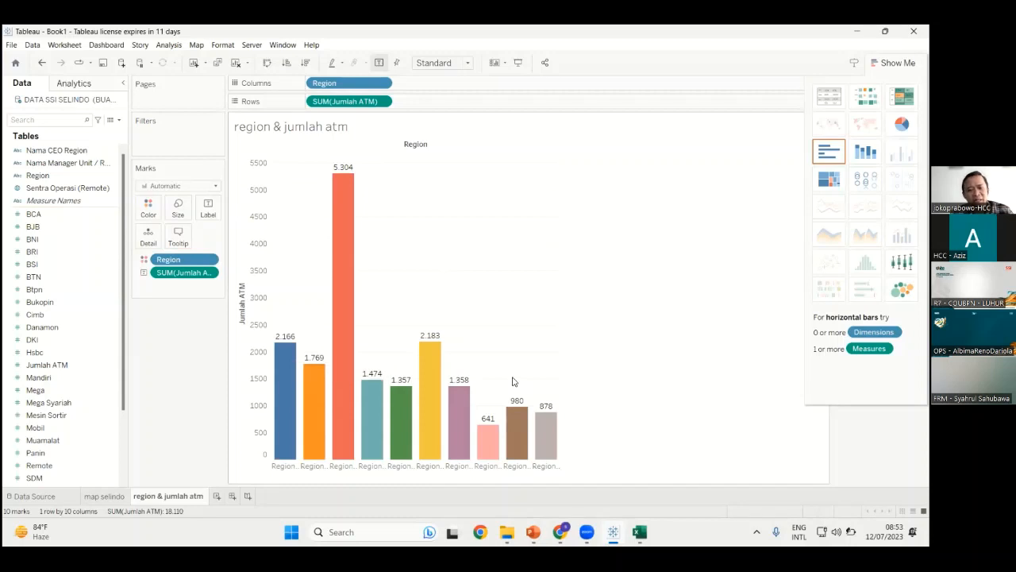
pyautogui.click(217, 496)
# Rename Sheet 3 to 'region mobil sortir', correcting the typos along the way
pyautogui.rightClick(226, 495)
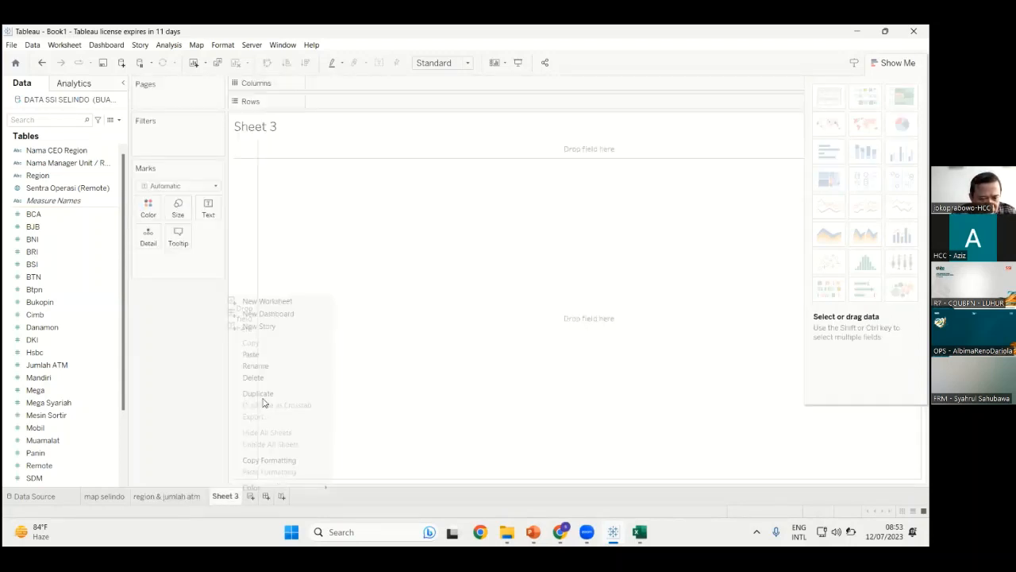
pyautogui.click(256, 365)
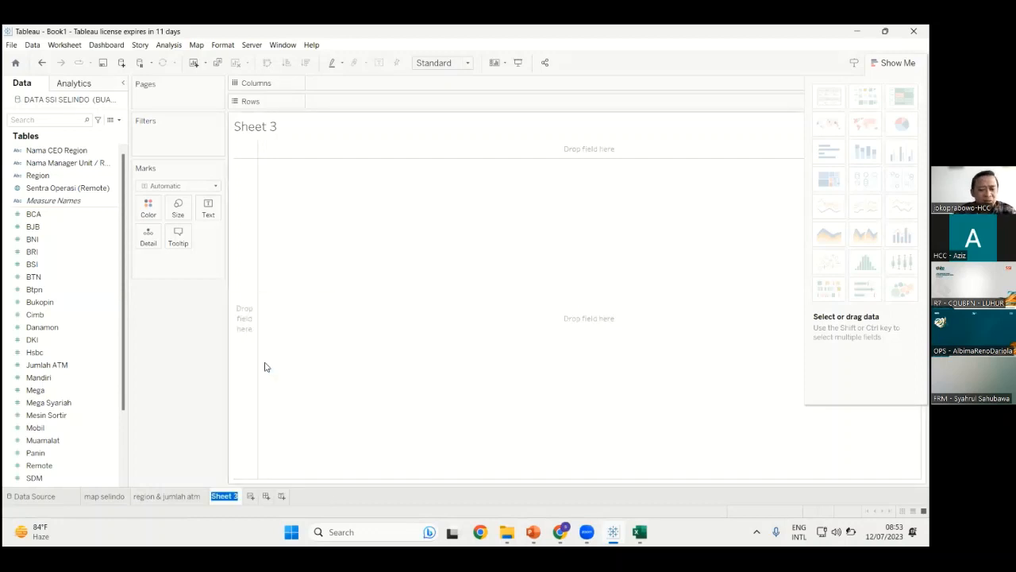
pyautogui.write('region')
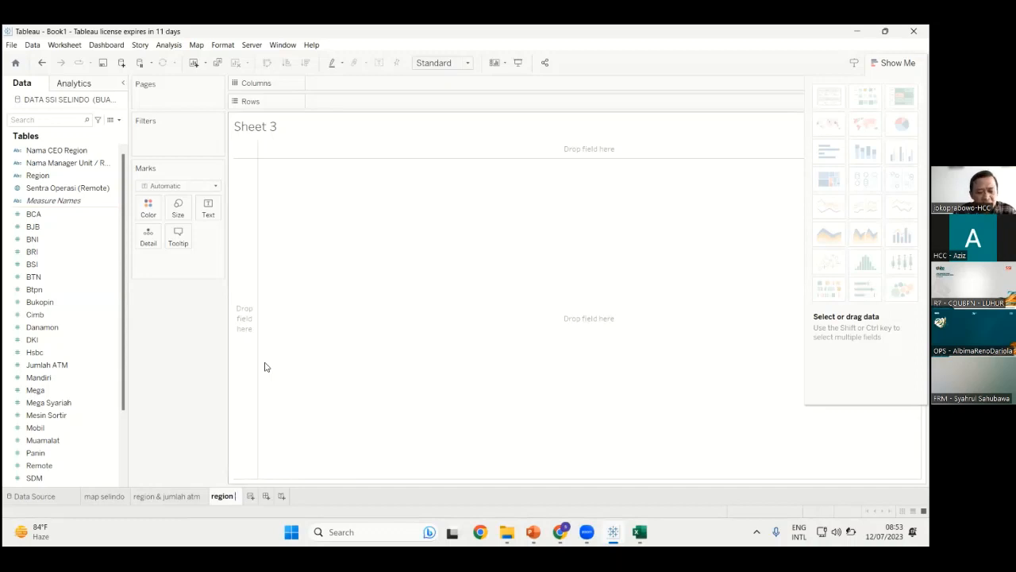
pyautogui.write(' &')
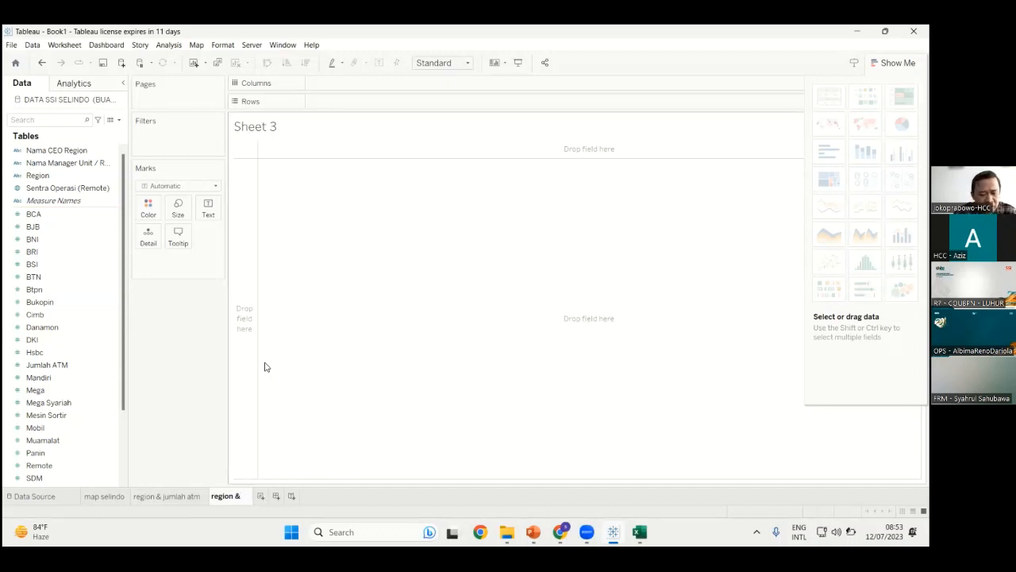
pyautogui.write(' m')
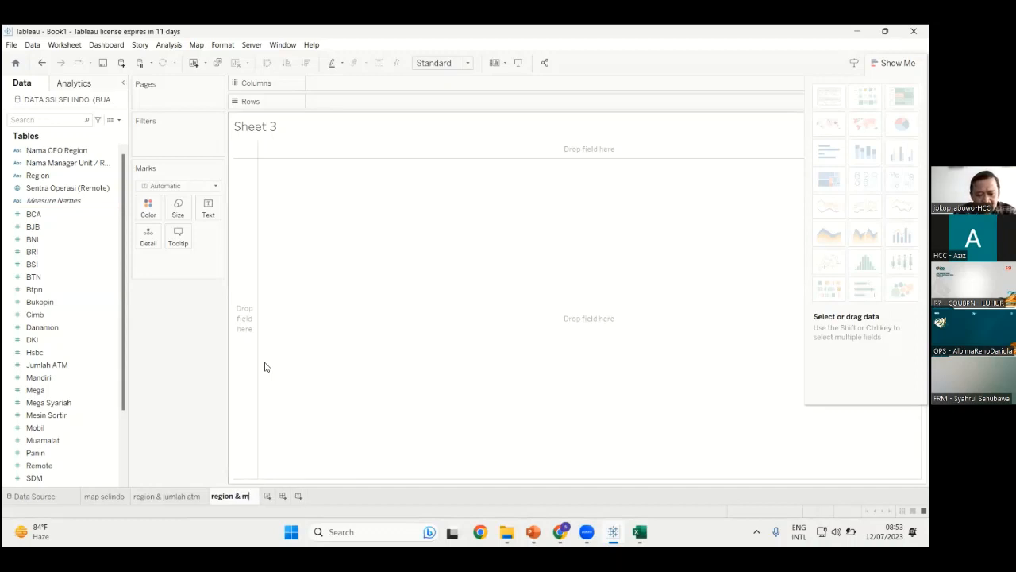
pyautogui.write('pbil')
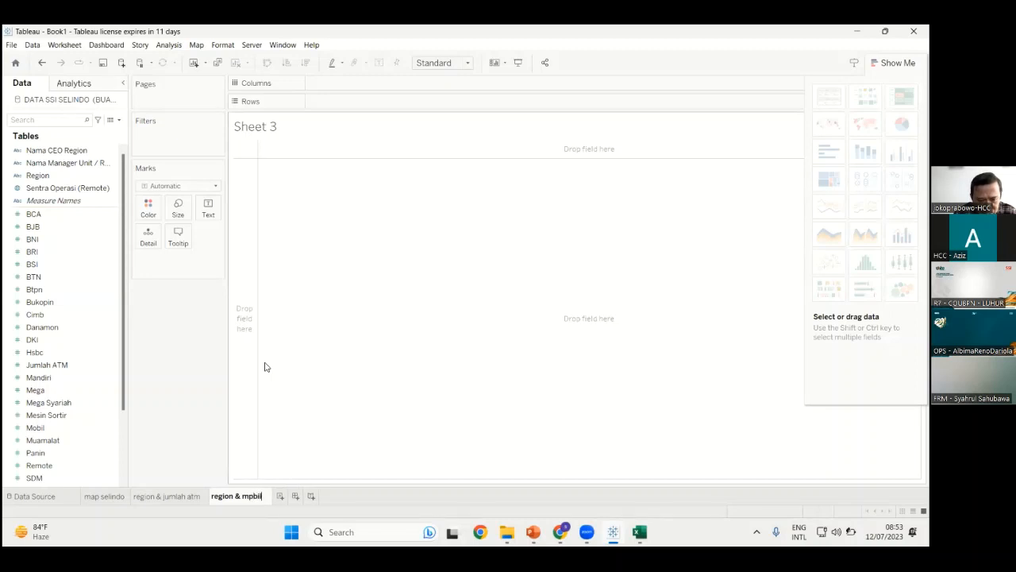
pyautogui.press('BackSpace')
pyautogui.press('BackSpace')
pyautogui.press('BackSpace')
pyautogui.press('BackSpace')
pyautogui.write('obil cc')
pyautogui.press('BackSpace')
pyautogui.press('BackSpace')
pyautogui.press('BackSpace')
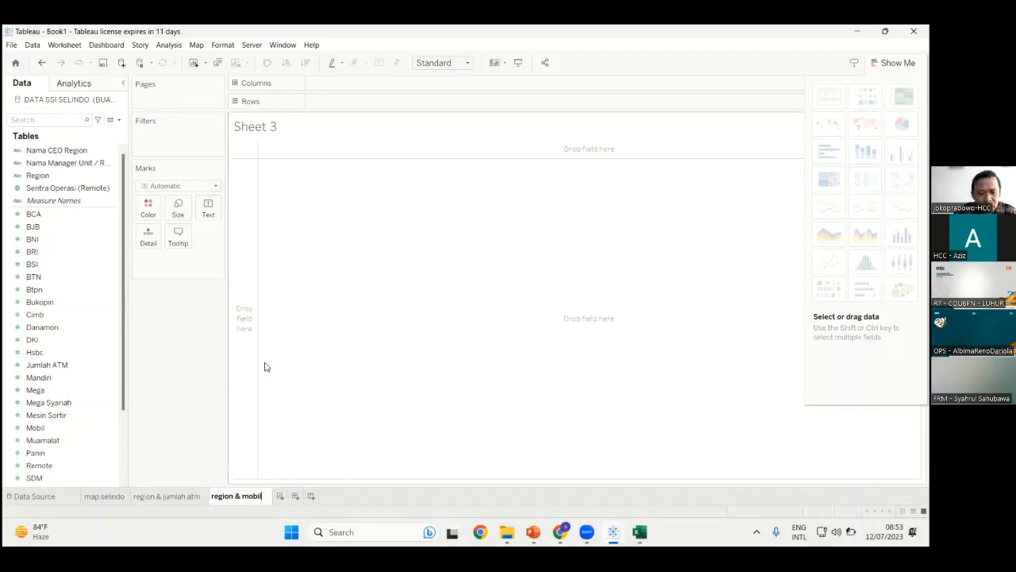
pyautogui.write('sortir')
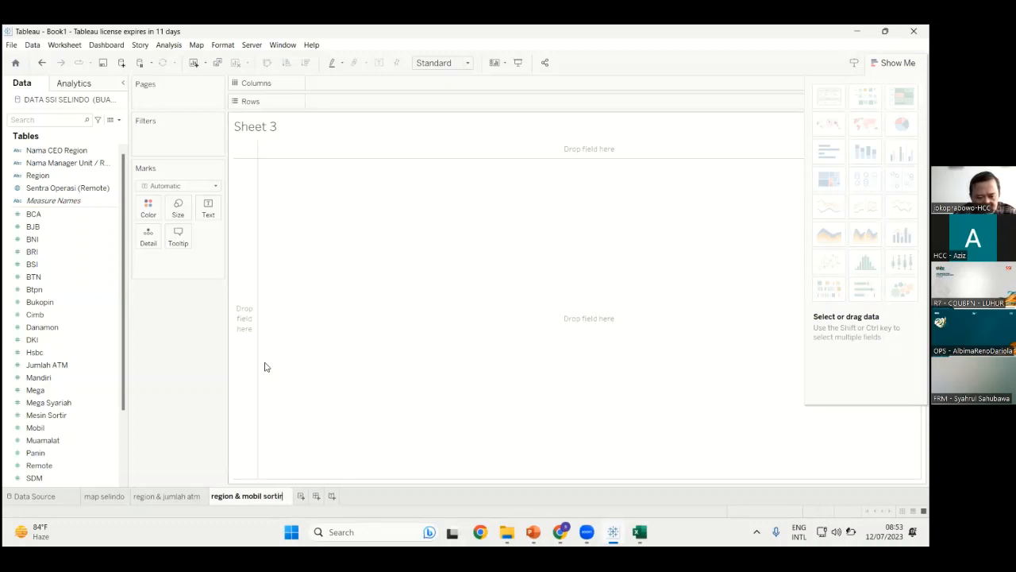
pyautogui.click(242, 495)
pyautogui.press('BackSpace')
pyautogui.press('BackSpace')
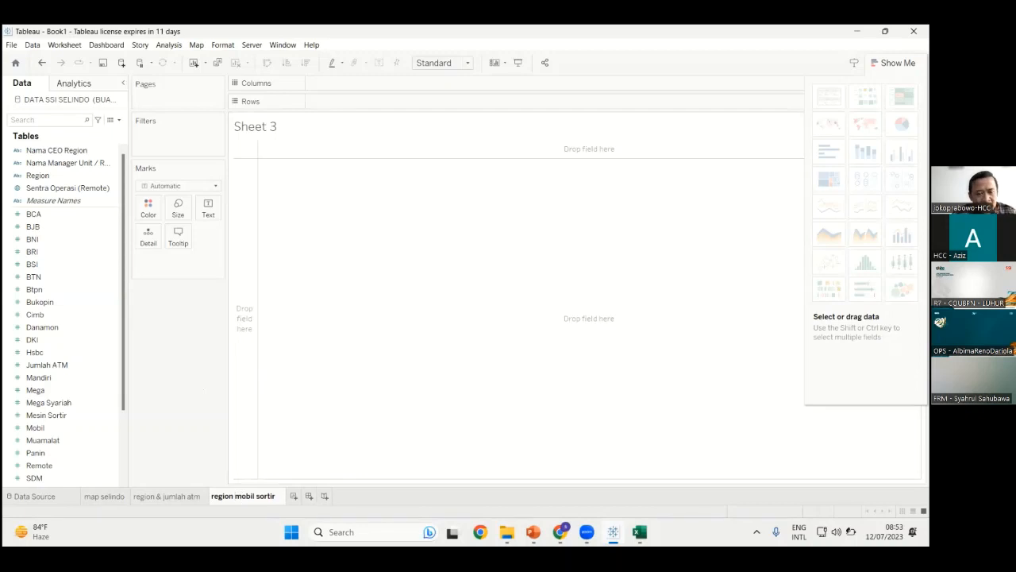
pyautogui.click(342, 468)
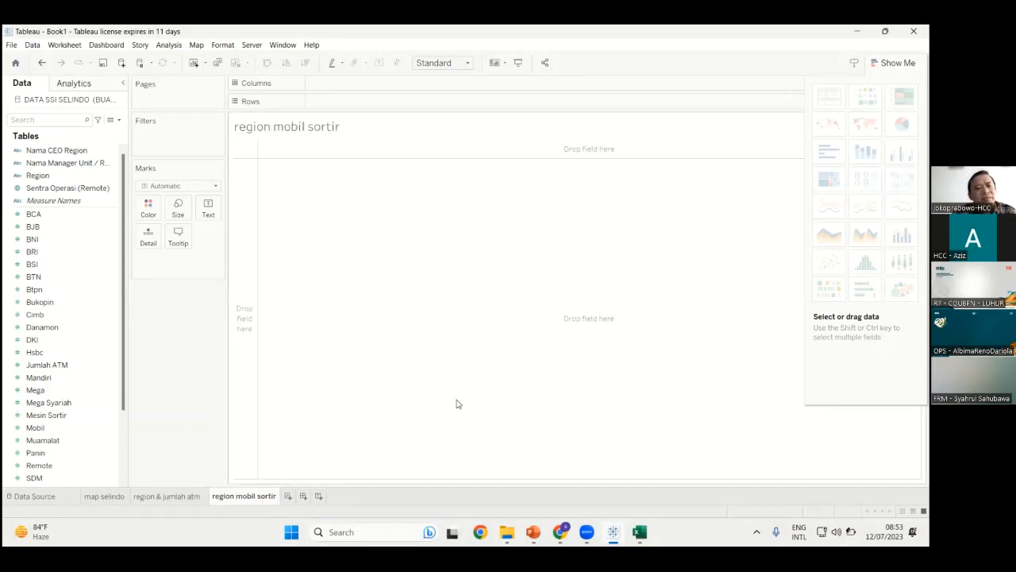
# Put Region on the sheet and chart Mobil totals for each region
pyautogui.click(64, 176)
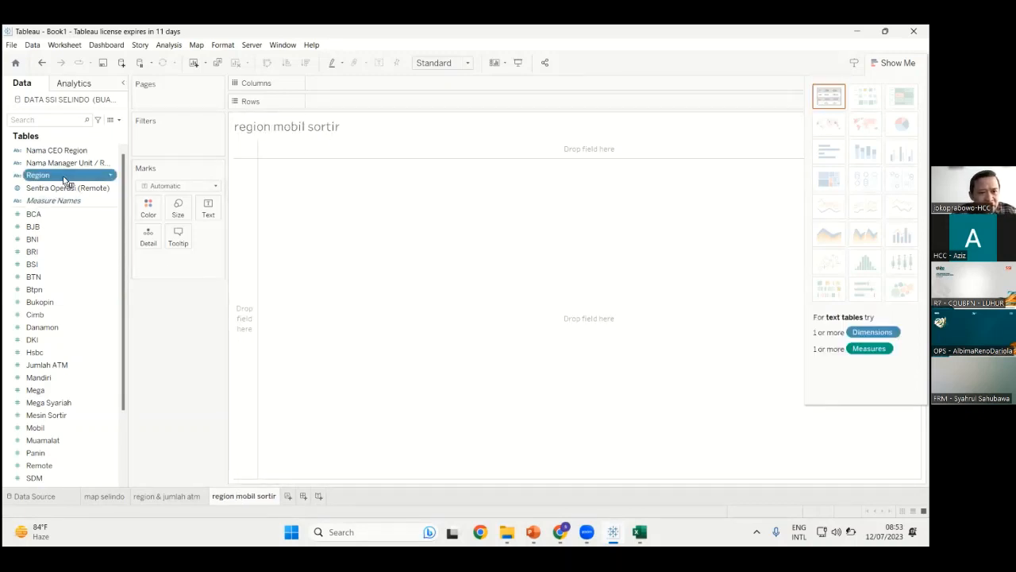
pyautogui.moveTo(65, 180); pyautogui.dragTo(350, 84)
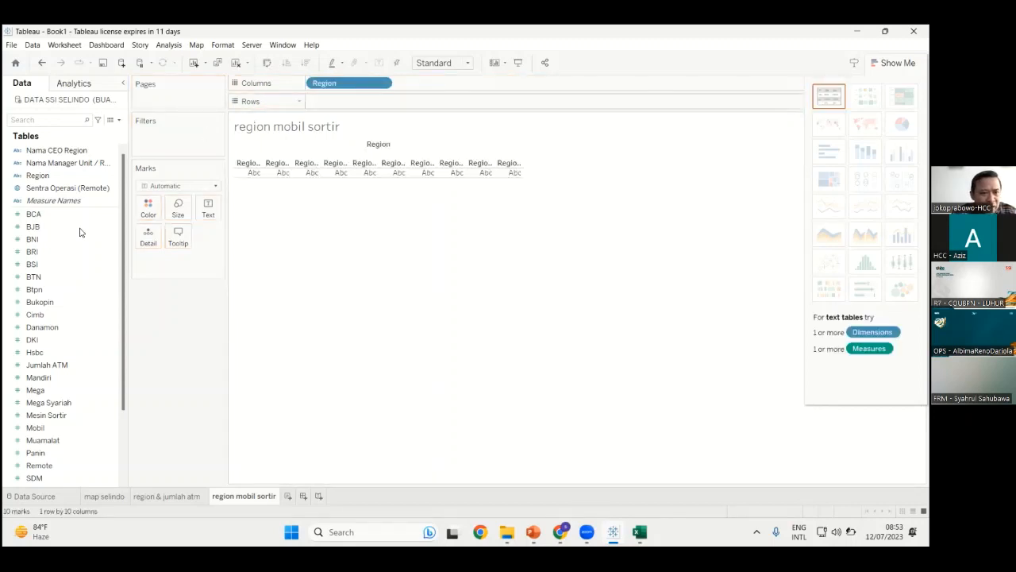
pyautogui.click(47, 365)
pyautogui.click(70, 428)
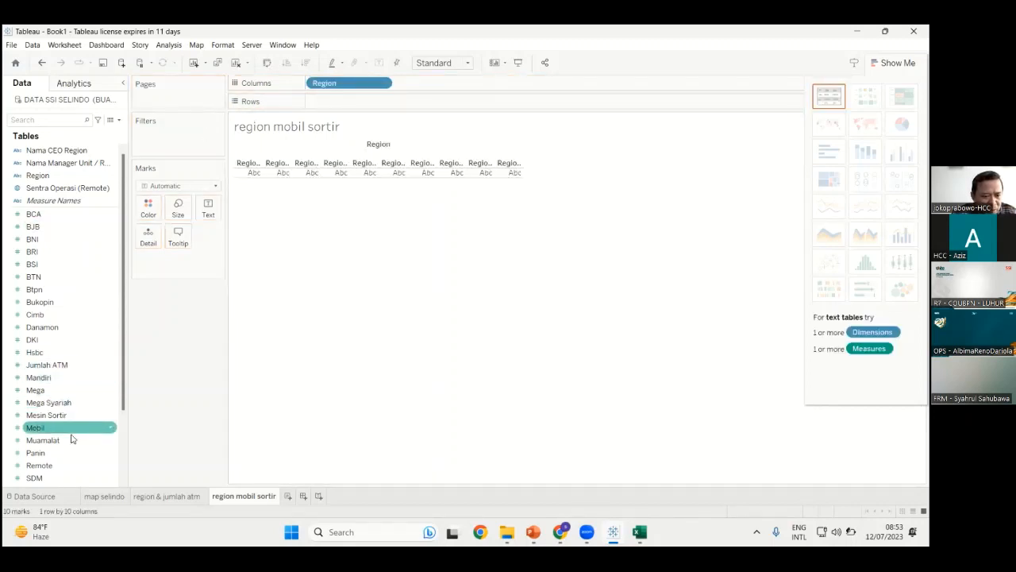
pyautogui.moveTo(255, 312); pyautogui.dragTo(356, 104)
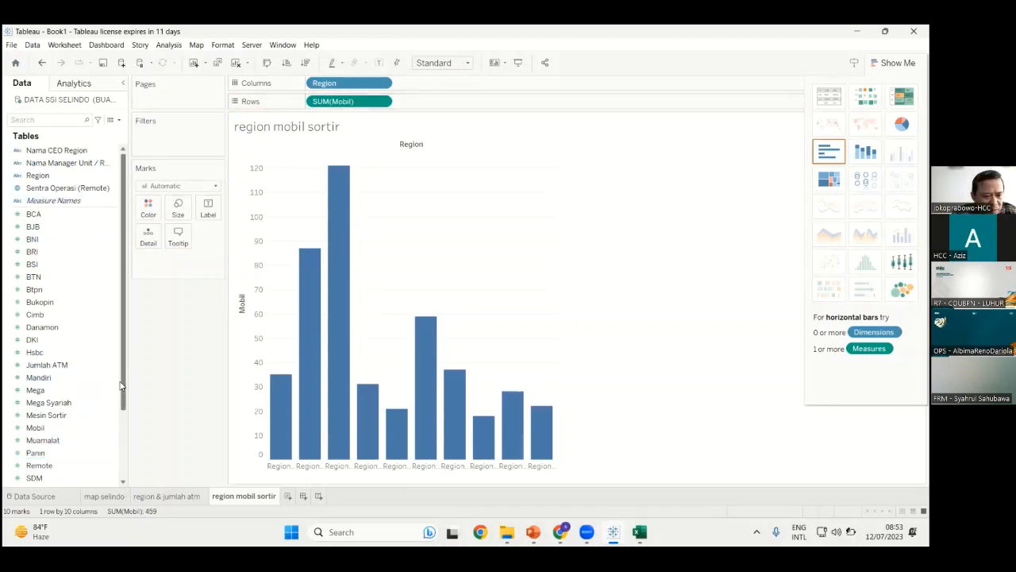
# Add Mesin Sortir totals as a second bar chart panel
pyautogui.moveTo(123, 390); pyautogui.dragTo(124, 423)
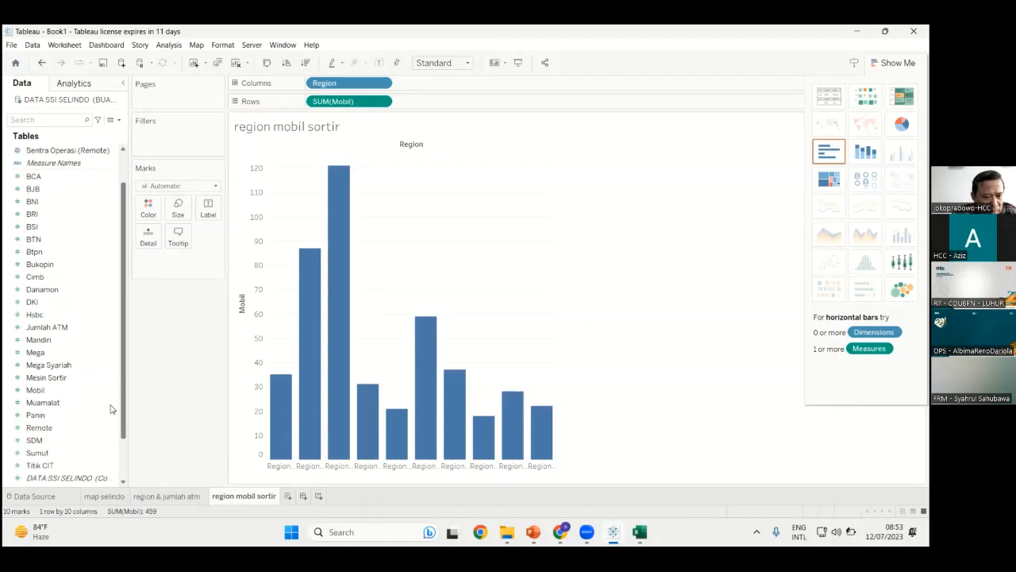
pyautogui.click(58, 383)
pyautogui.press('Up')
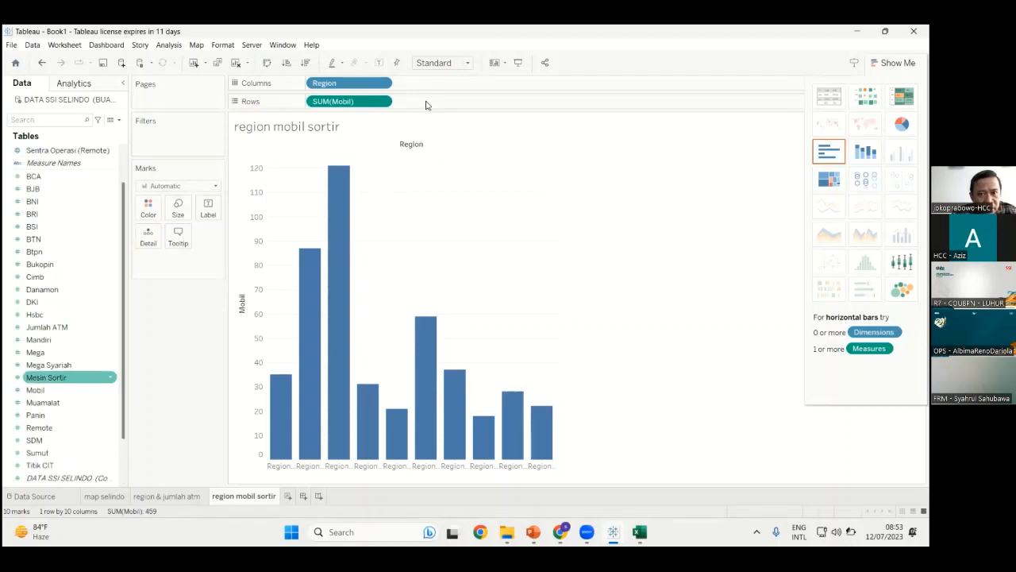
pyautogui.moveTo(46, 377); pyautogui.dragTo(363, 209)
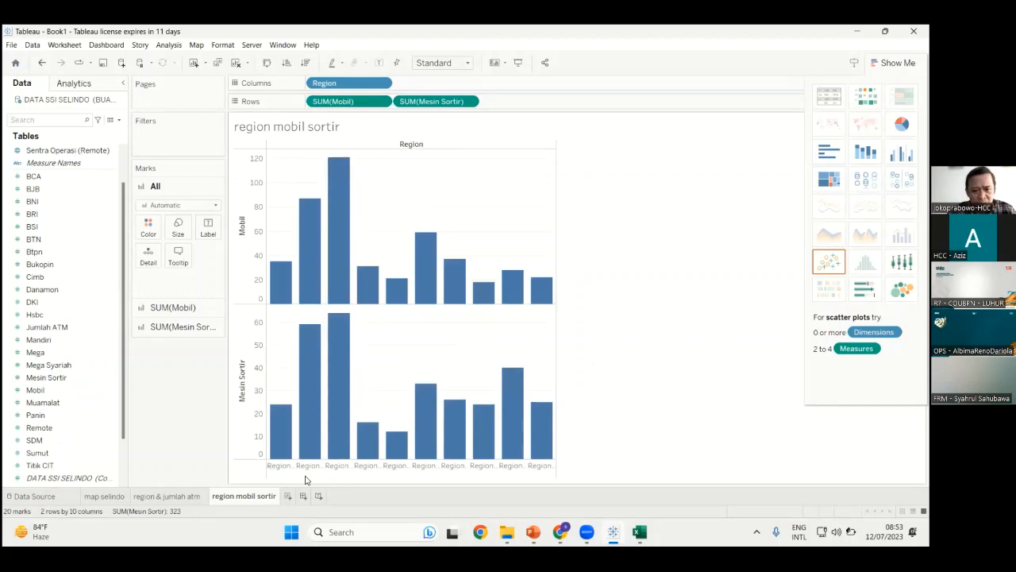
# Show Mesin Sortir and Mobil as side-by-side bars per region, coloured by Region
pyautogui.hotkey('ctrl', 'z')
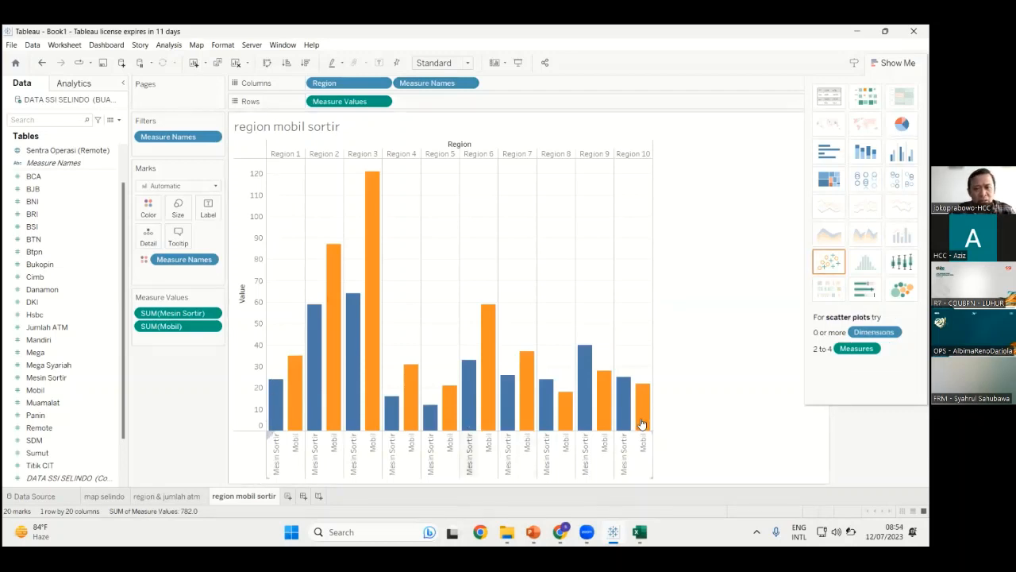
pyautogui.moveTo(642, 424)
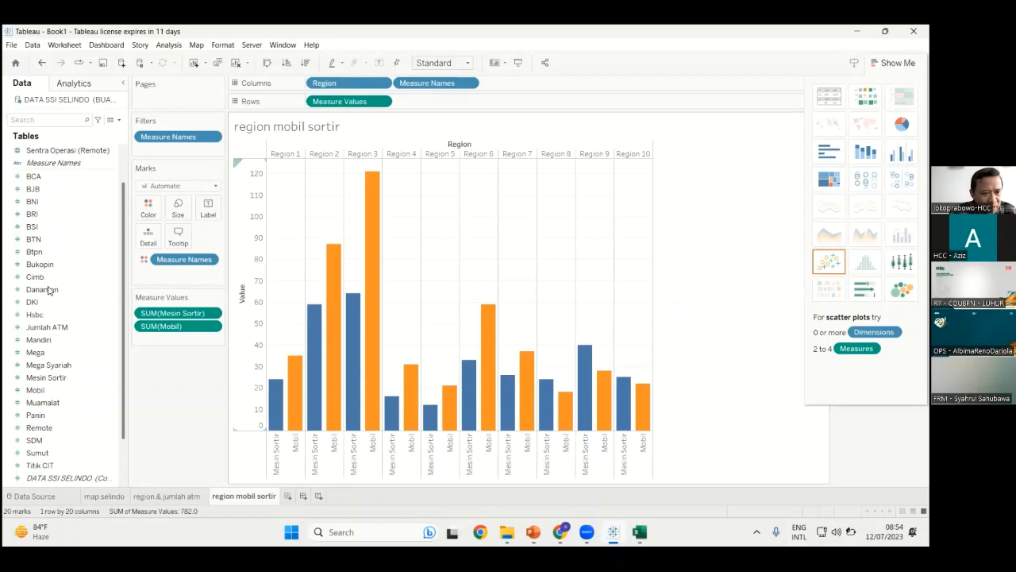
pyautogui.click(53, 315)
pyautogui.click(77, 191)
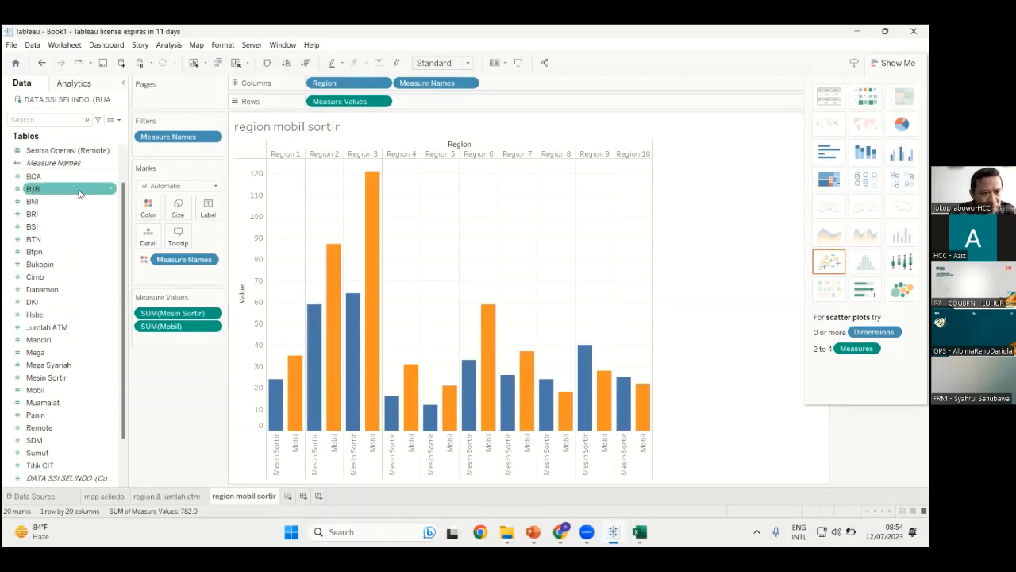
pyautogui.scroll(2, 42, 176)
pyautogui.click(42, 175)
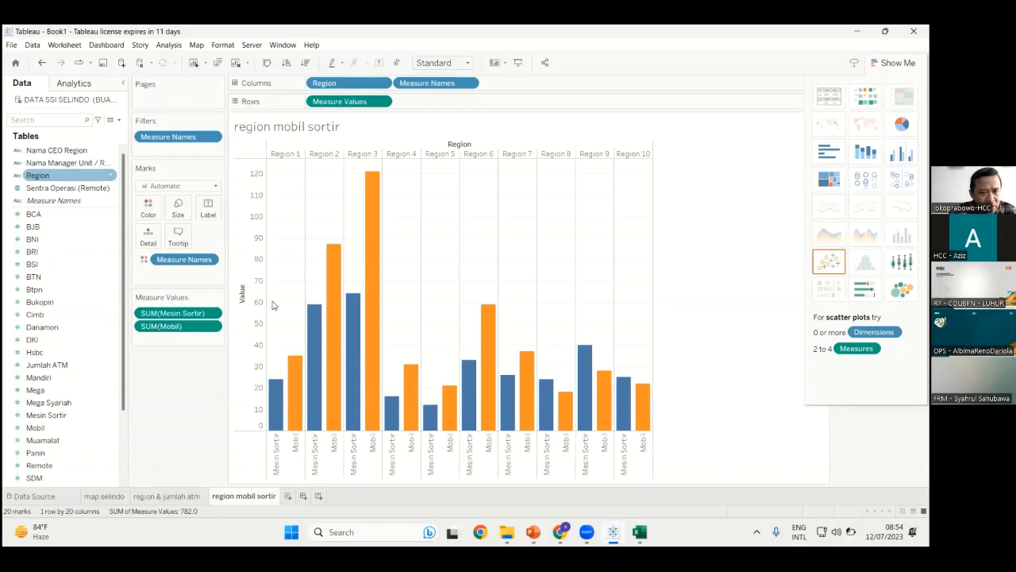
pyautogui.moveTo(271, 304); pyautogui.dragTo(273, 306)
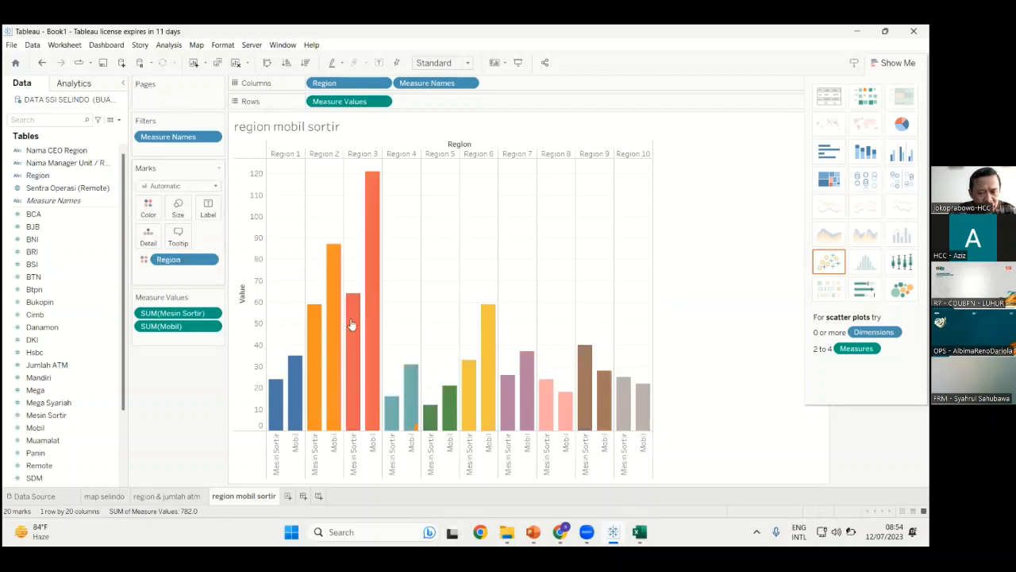
pyautogui.click(335, 378)
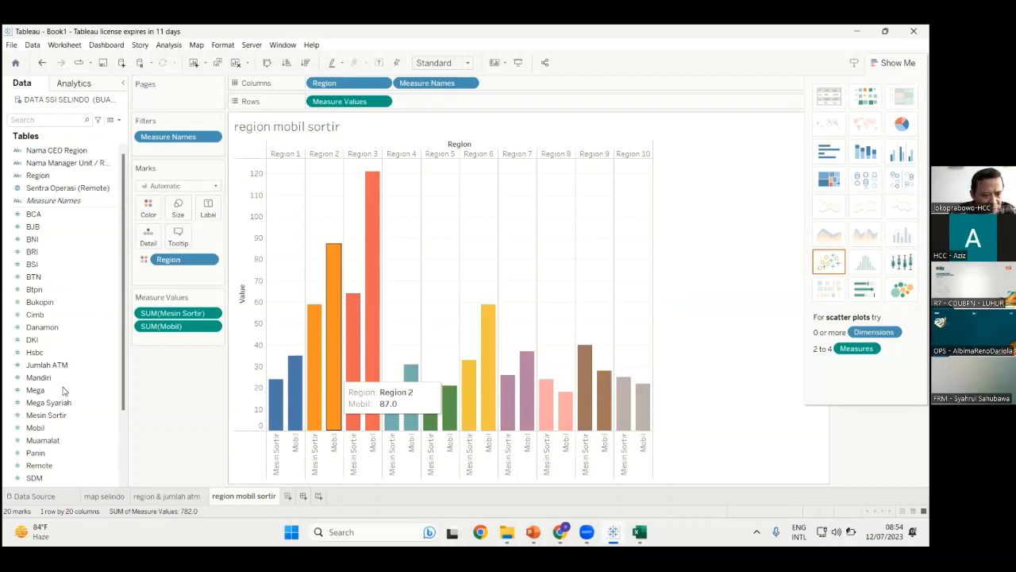
# Label the bars with Mesin Sortir and Mobil totals, then add blank Sheet 4
pyautogui.click(209, 208)
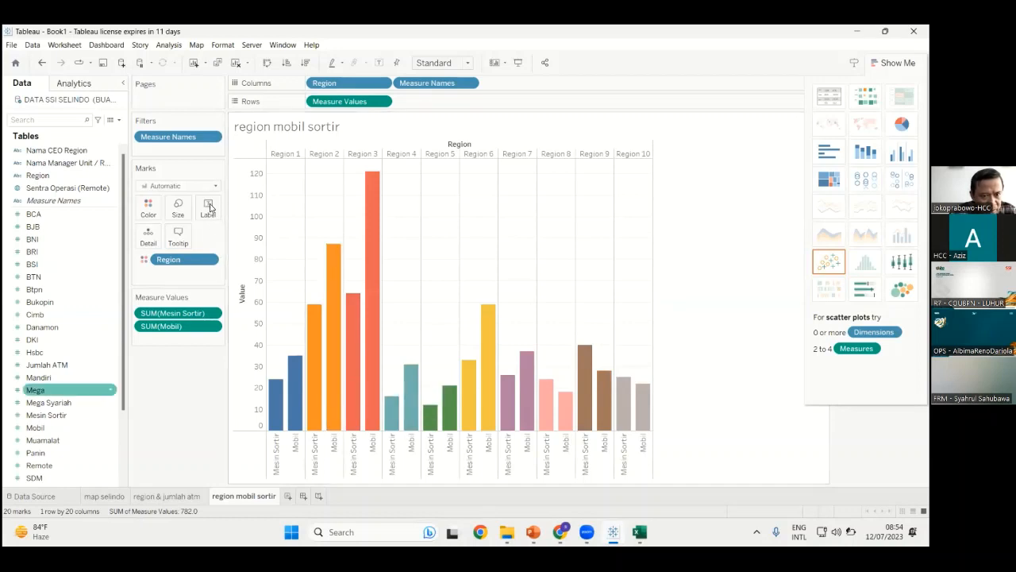
pyautogui.moveTo(46, 414); pyautogui.dragTo(208, 208)
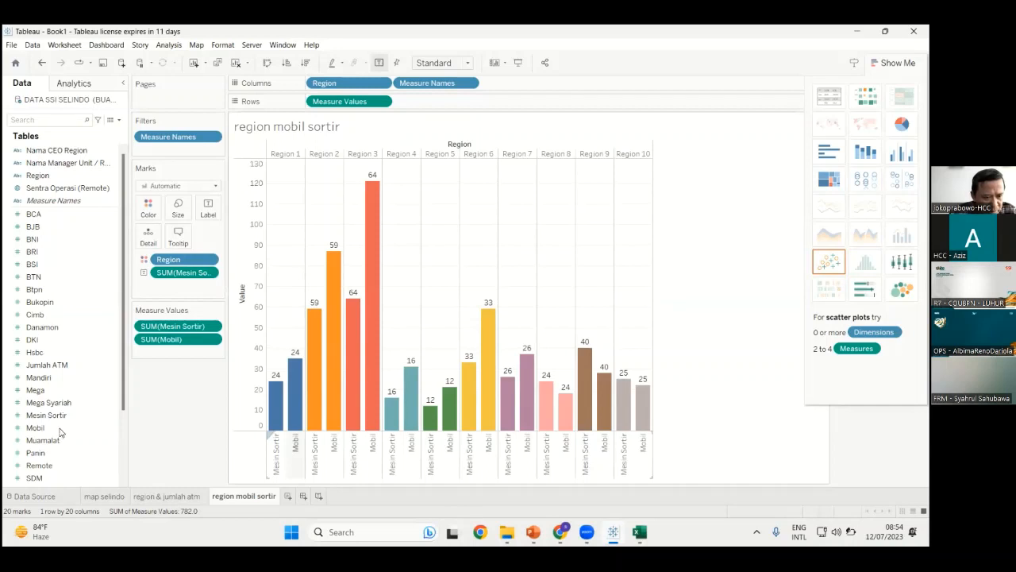
pyautogui.moveTo(60, 428); pyautogui.dragTo(371, 406)
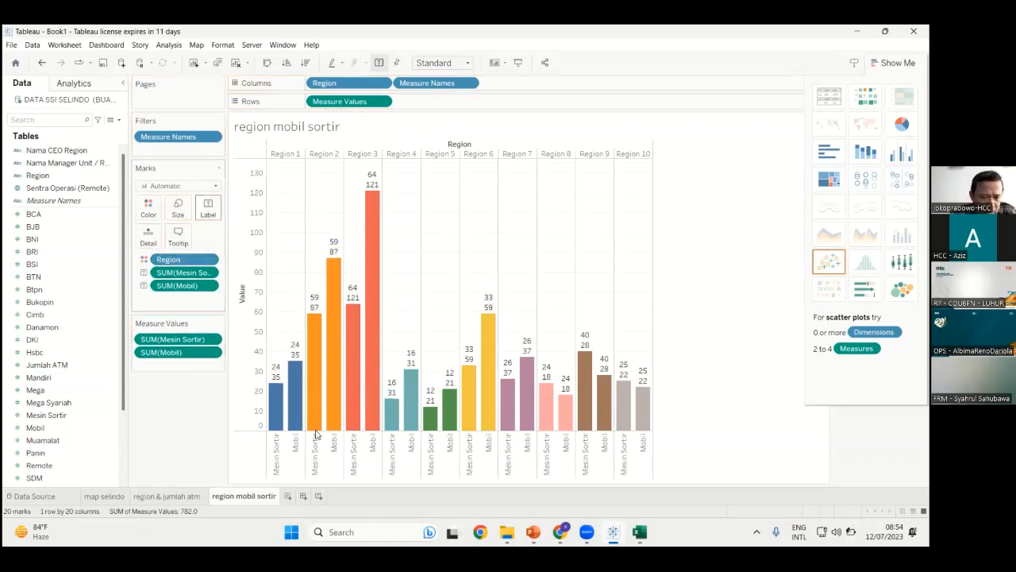
pyautogui.moveTo(327, 425)
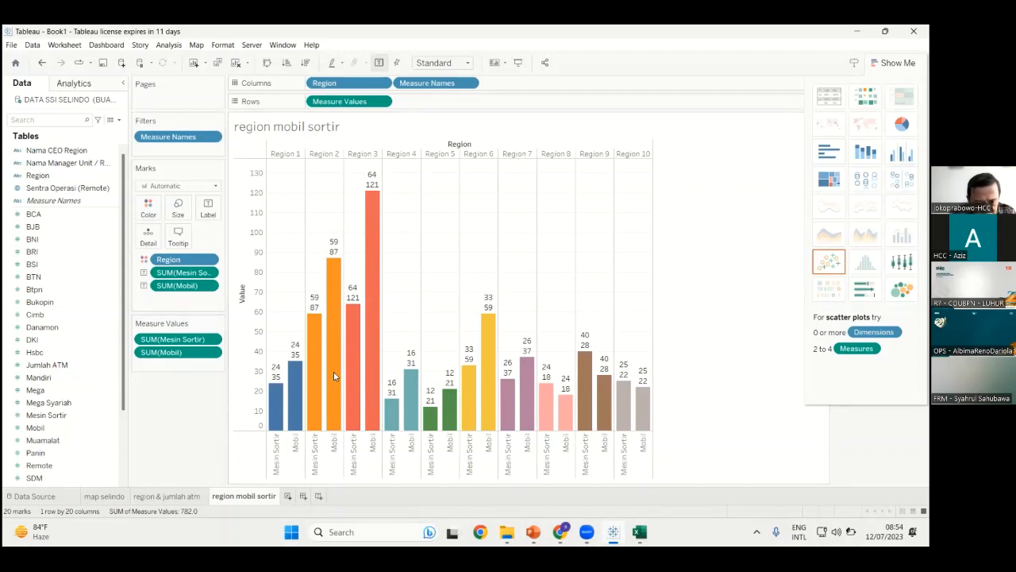
pyautogui.hotkey('ctrl', 'm')
# Rename Sheet 4 to 'region sdm'
pyautogui.rightClick(296, 495)
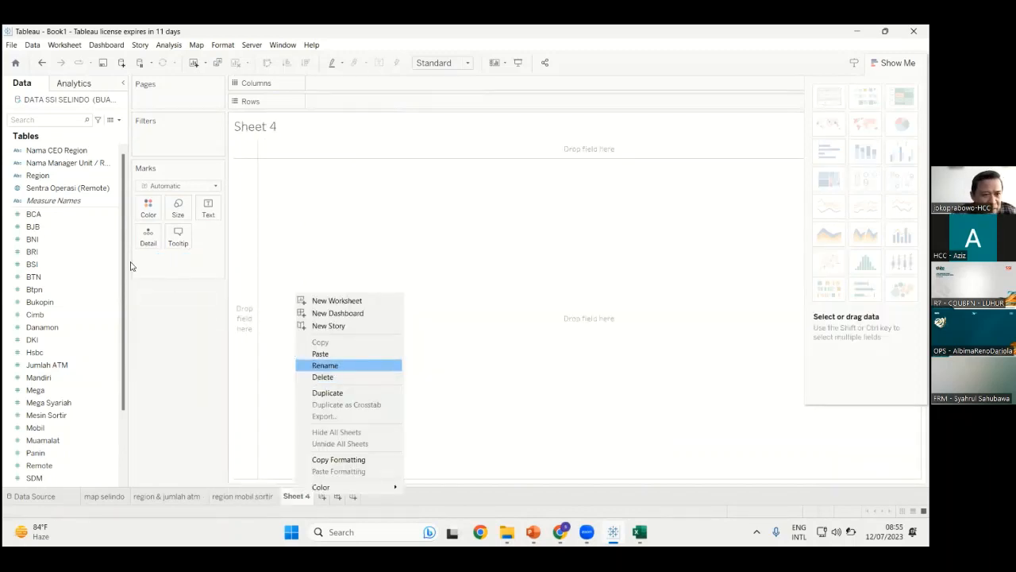
pyautogui.press('Return')
pyautogui.write('region sdm')
pyautogui.press('Return')
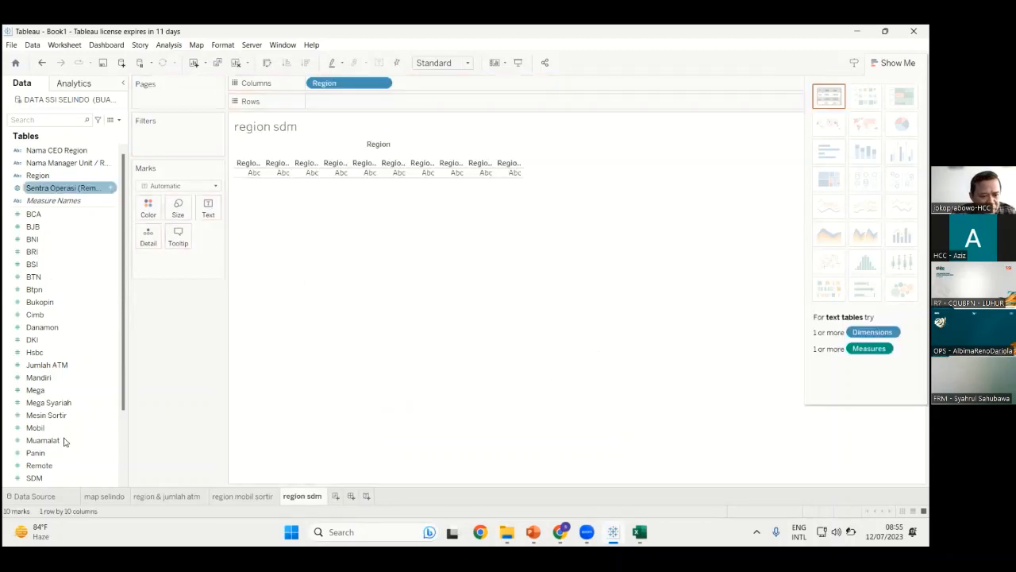
# Chart SUM(SDM) by Region and turn it into packed bubbles
pyautogui.scroll(-3, 46, 376)
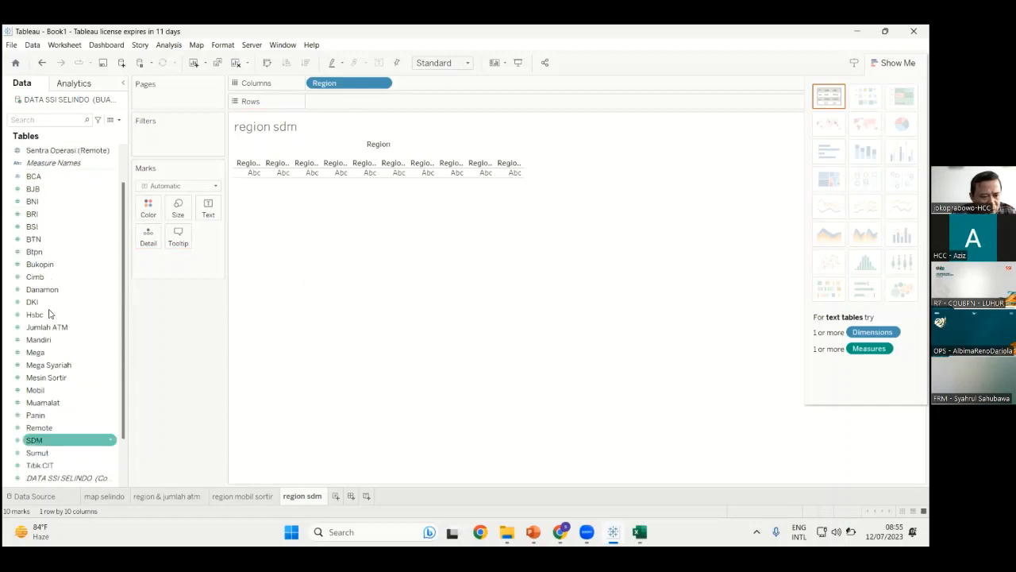
pyautogui.click(49, 302)
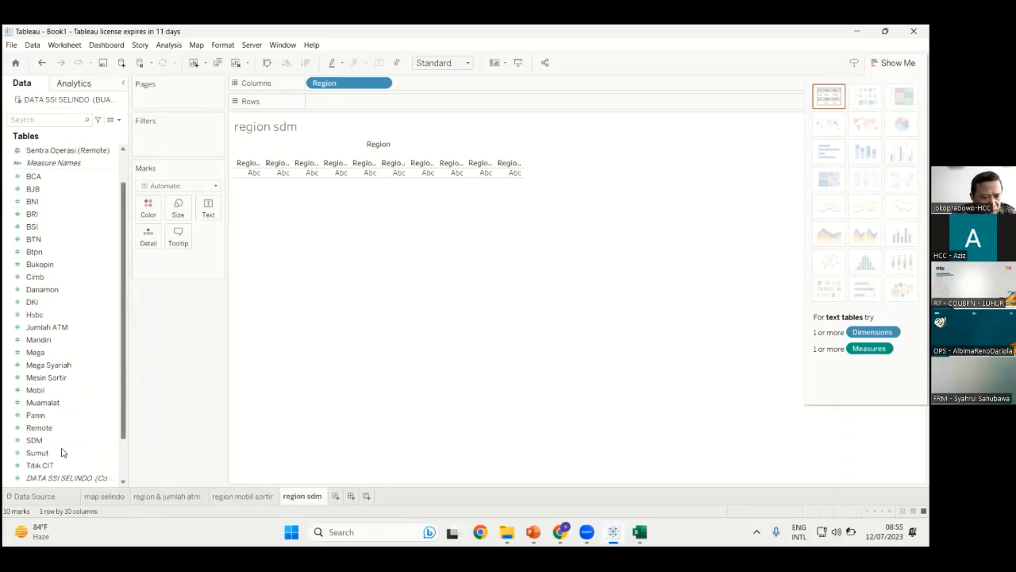
pyautogui.scroll(-1, 63, 452)
pyautogui.moveTo(54, 438); pyautogui.dragTo(312, 262)
pyautogui.moveTo(352, 108); pyautogui.dragTo(350, 145)
pyautogui.moveTo(404, 304); pyautogui.dragTo(495, 369)
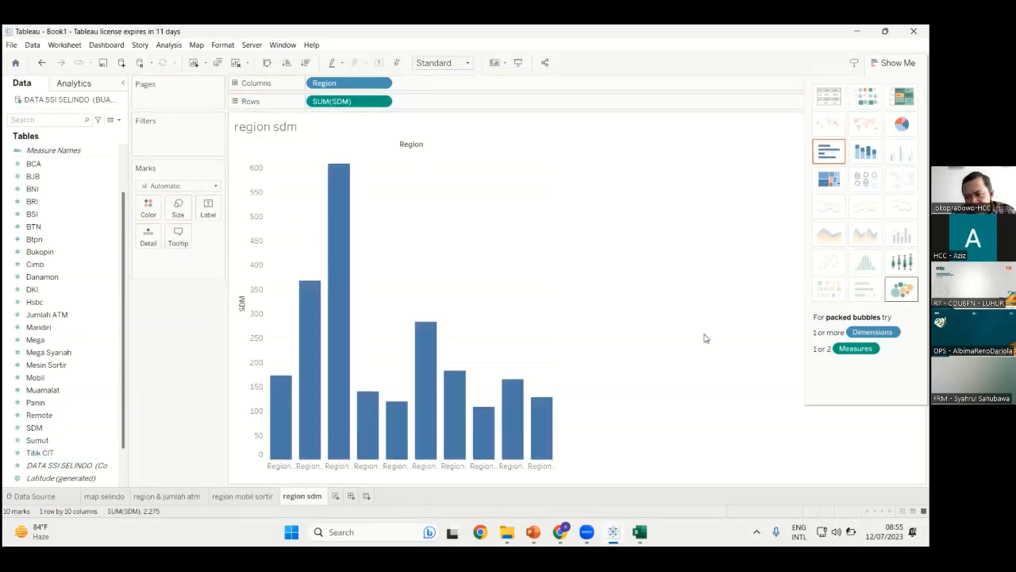
pyautogui.click(902, 289)
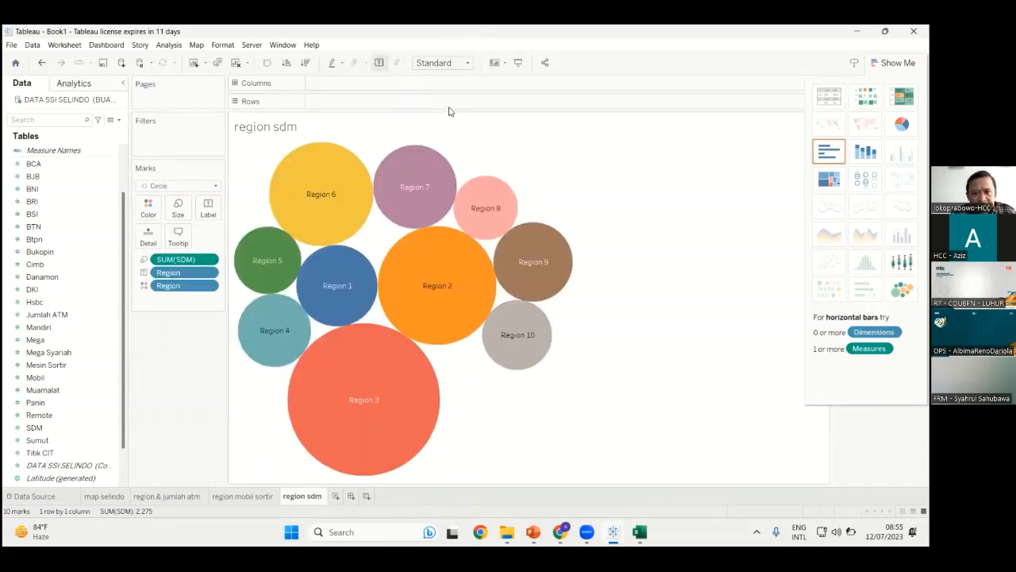
# Make the bubble chart fill the entire view
pyautogui.click(442, 63)
pyautogui.click(607, 426)
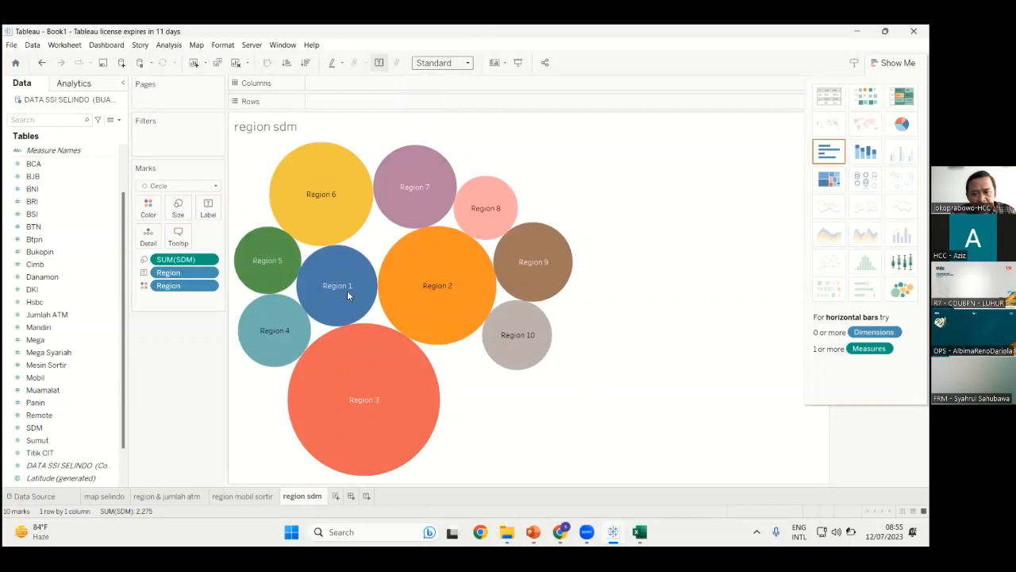
pyautogui.press('Down')
pyautogui.press('Down')
pyautogui.press('Down')
# Label each region bubble with its SUM(SDM) total, e.g. 608 for Region 3
pyautogui.click(172, 286)
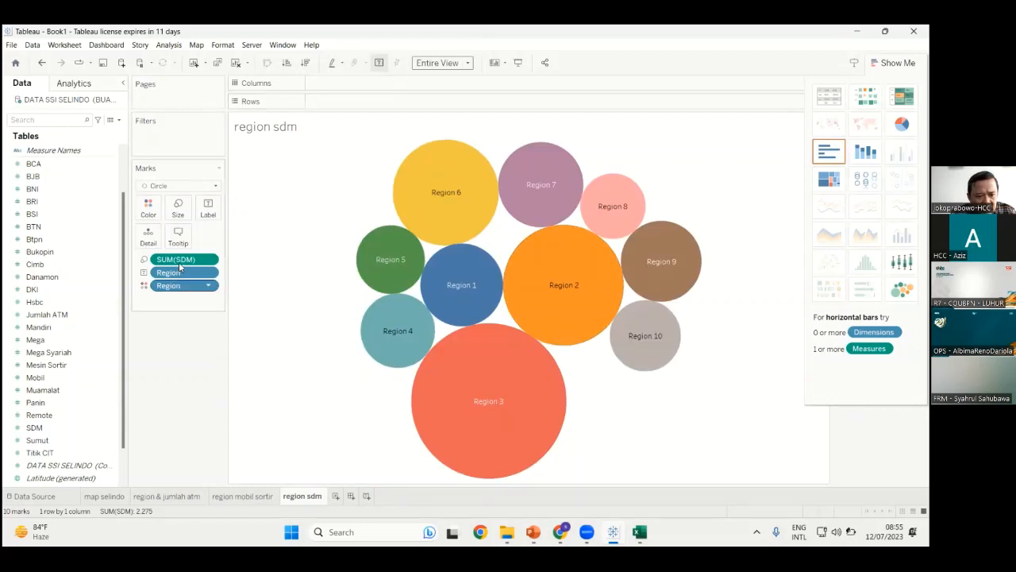
pyautogui.click(169, 260)
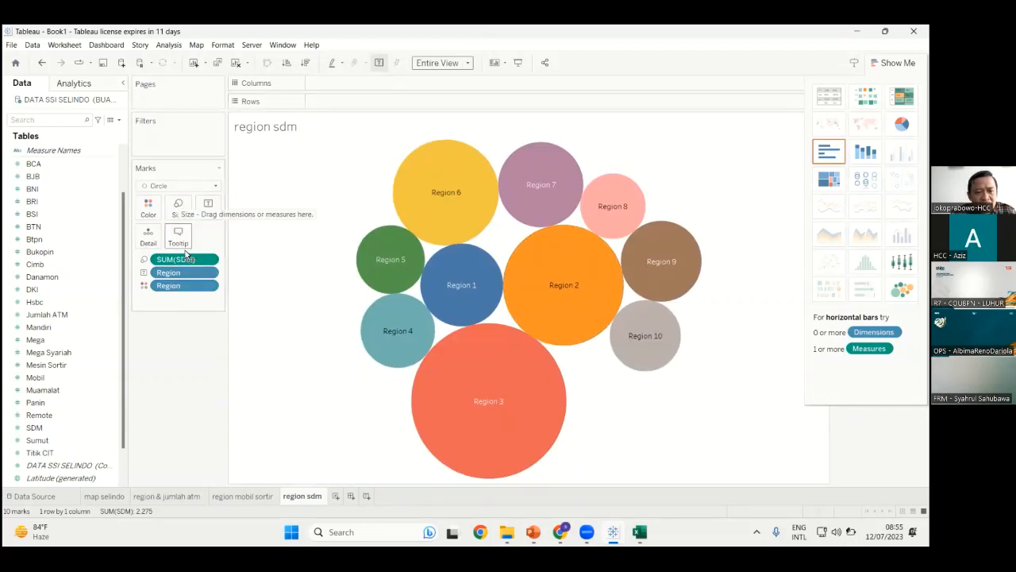
pyautogui.moveTo(189, 260); pyautogui.dragTo(543, 407)
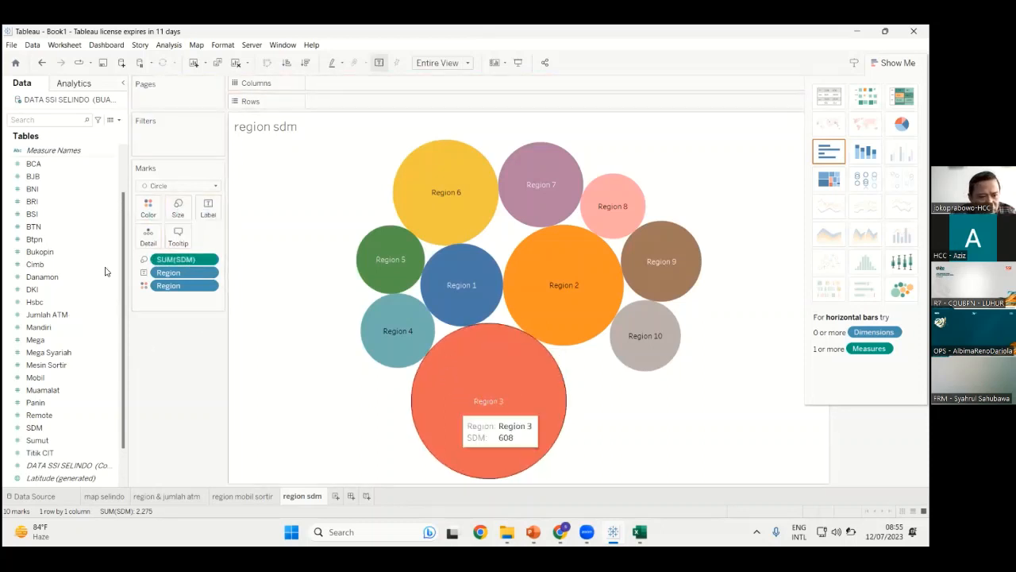
pyautogui.click(68, 353)
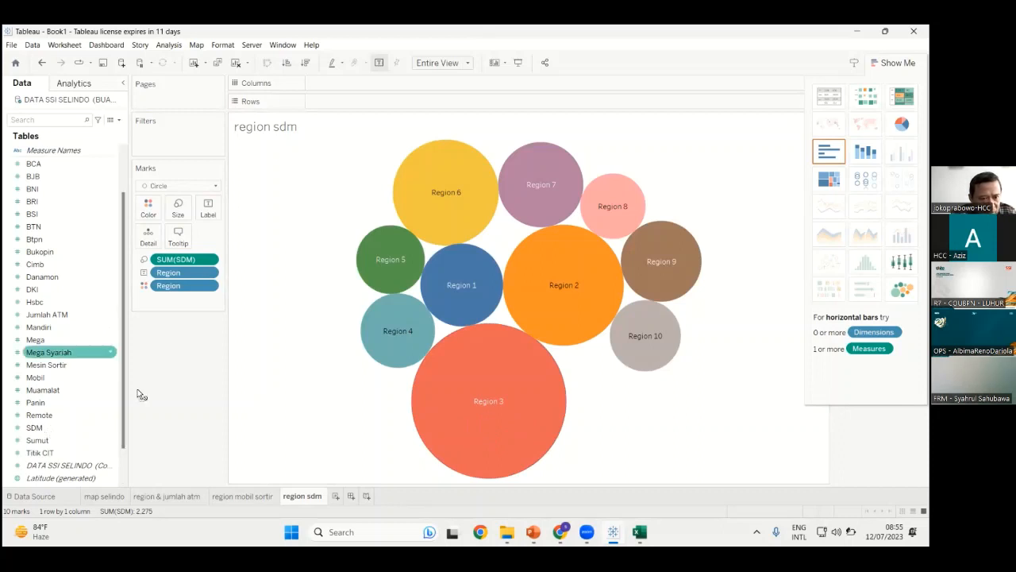
pyautogui.click(208, 208)
pyautogui.moveTo(550, 441); pyautogui.dragTo(574, 439)
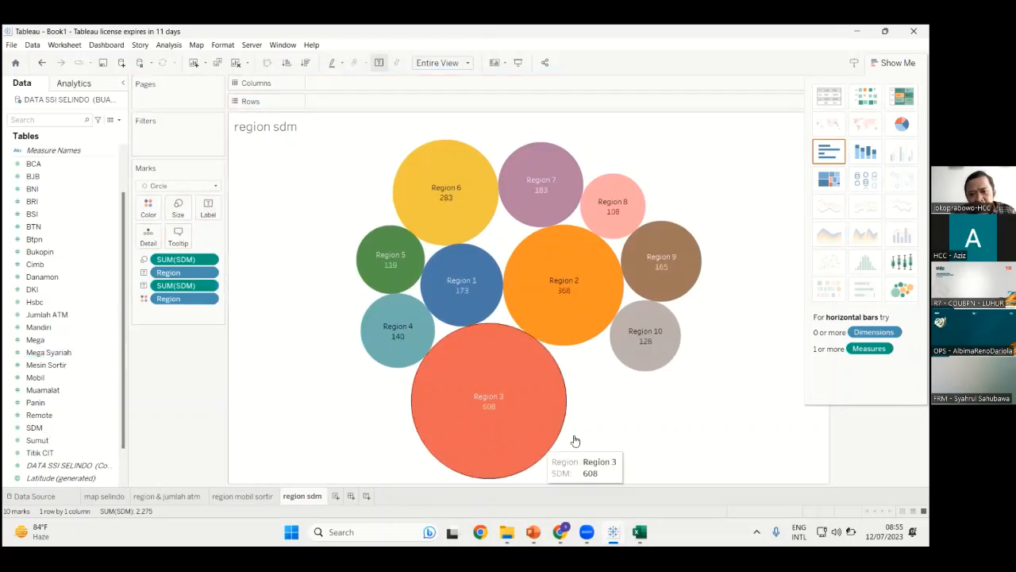
pyautogui.moveTo(577, 307)
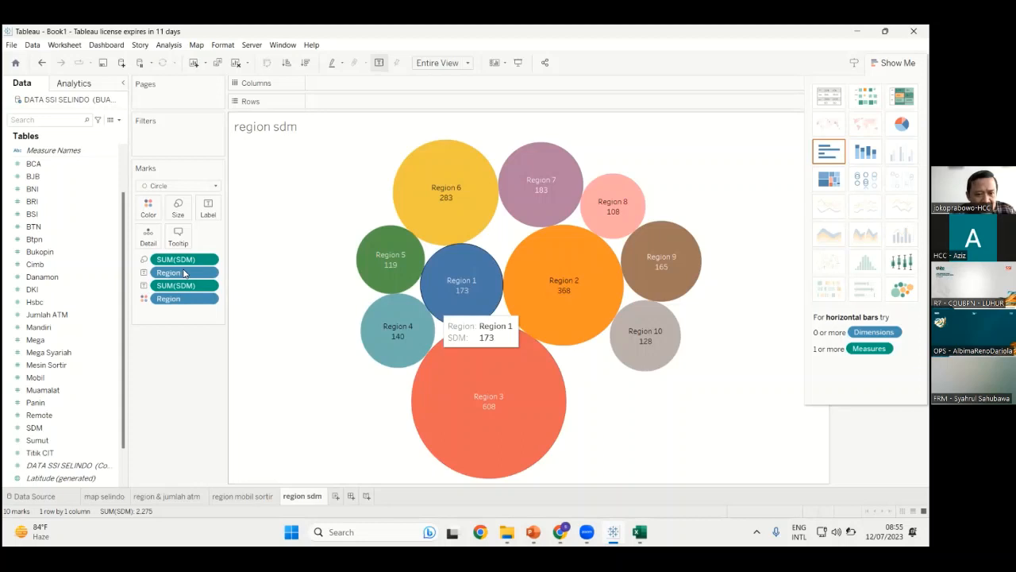
pyautogui.moveTo(180, 252)
pyautogui.mouseDown()
pyautogui.moveTo(180, 327)
pyautogui.moveTo(176, 256)
pyautogui.mouseUp()
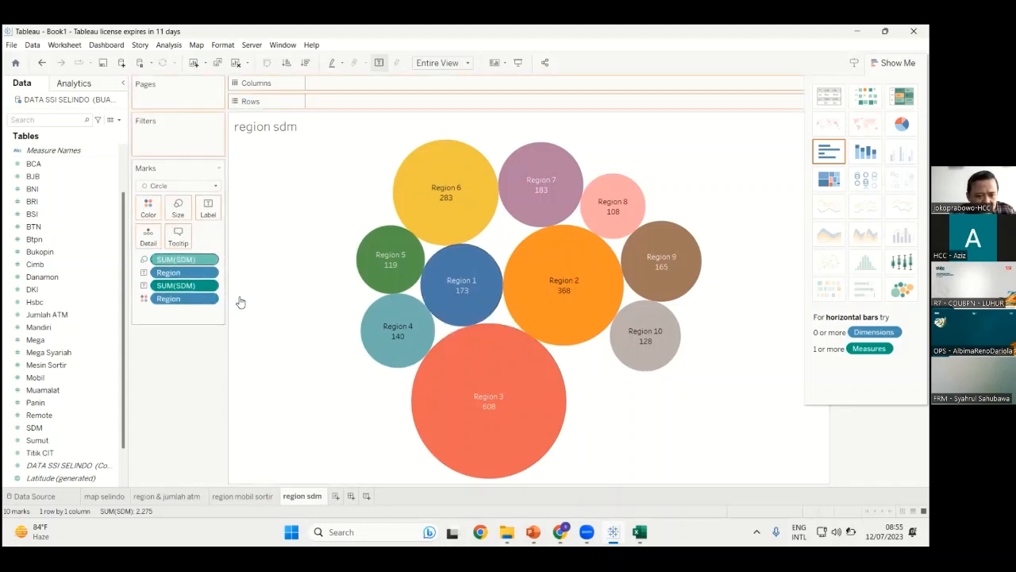
pyautogui.click(212, 259)
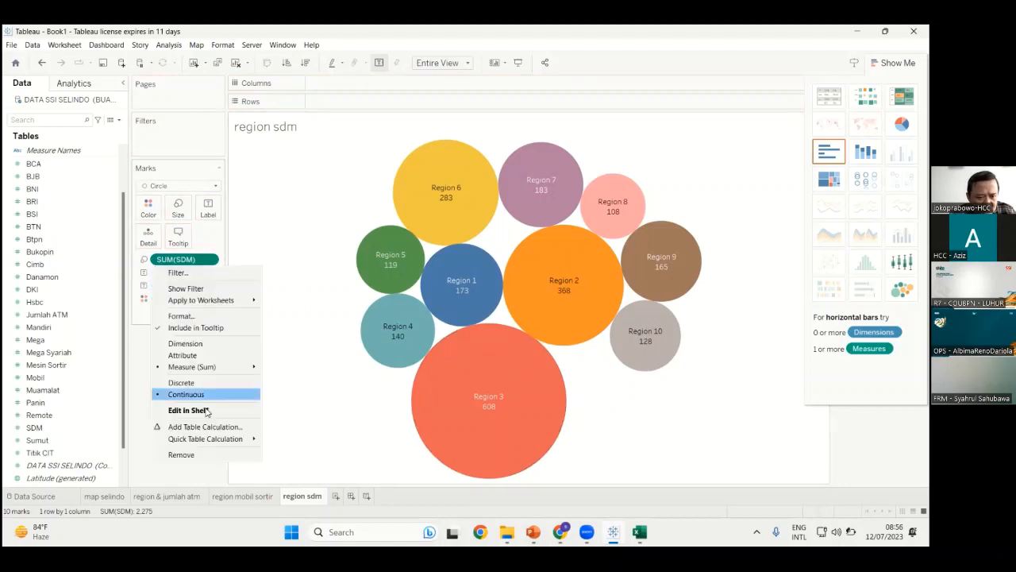
pyautogui.click(193, 453)
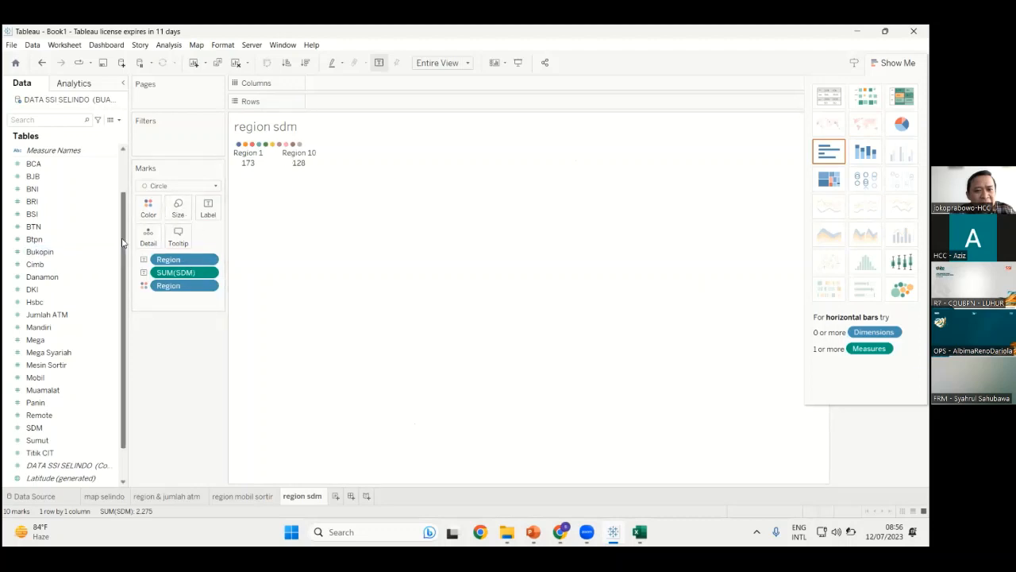
pyautogui.scroll(1, 127, 235)
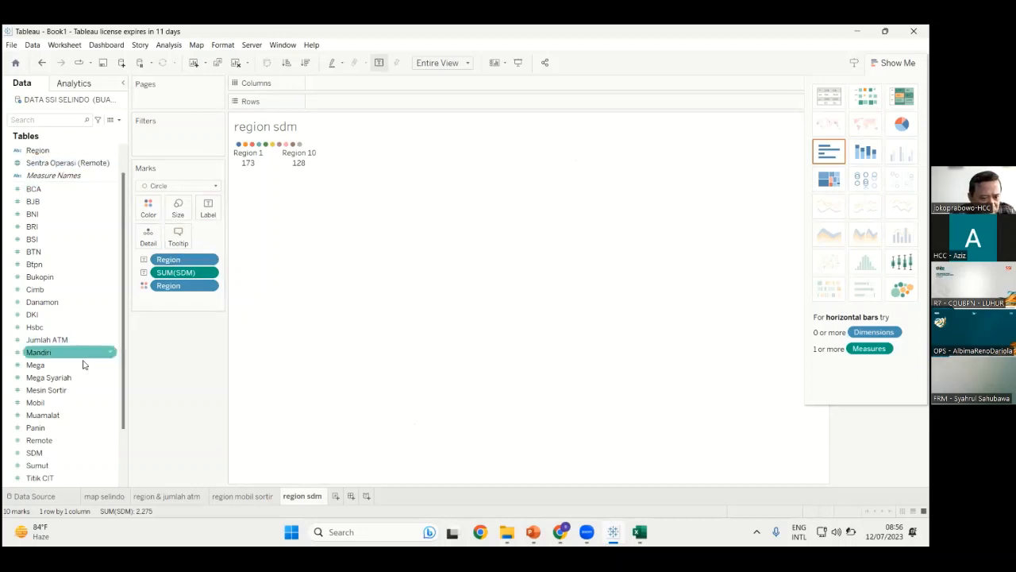
pyautogui.moveTo(64, 456); pyautogui.dragTo(564, 428)
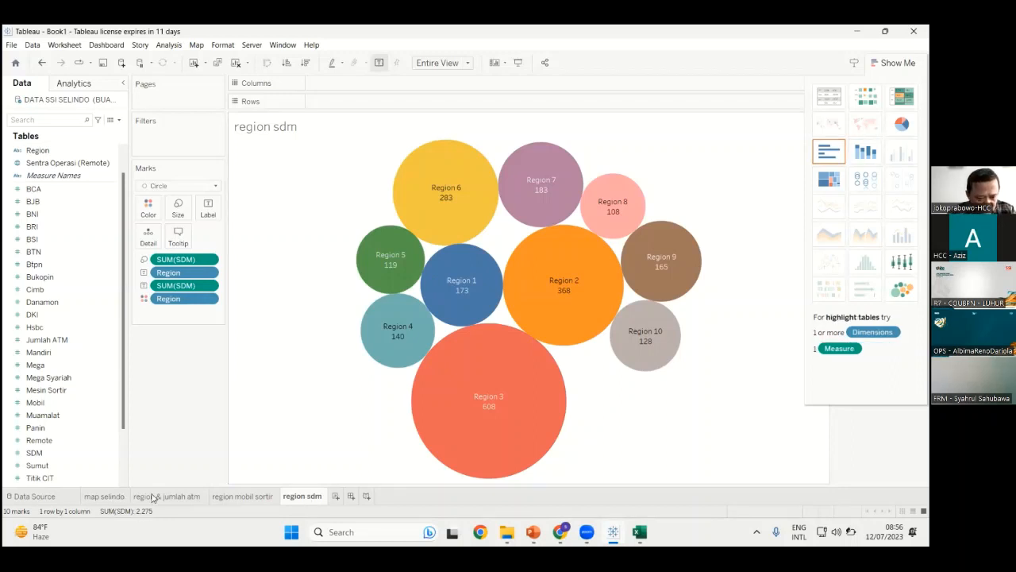
pyautogui.moveTo(290, 501)
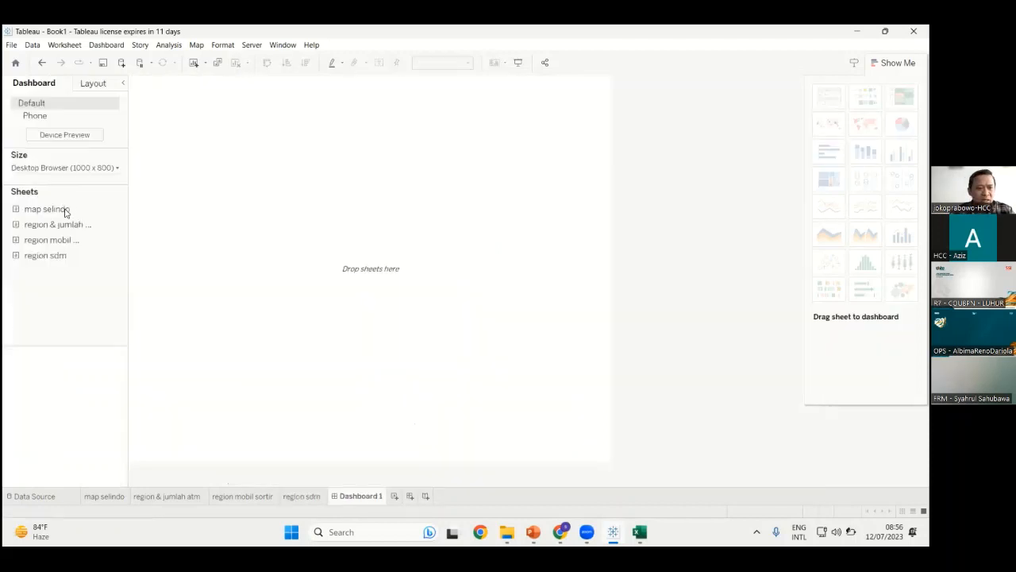
# Place map selindo on Dashboard 1, then undo the region & jumlah atm layout change
pyautogui.moveTo(69, 224)
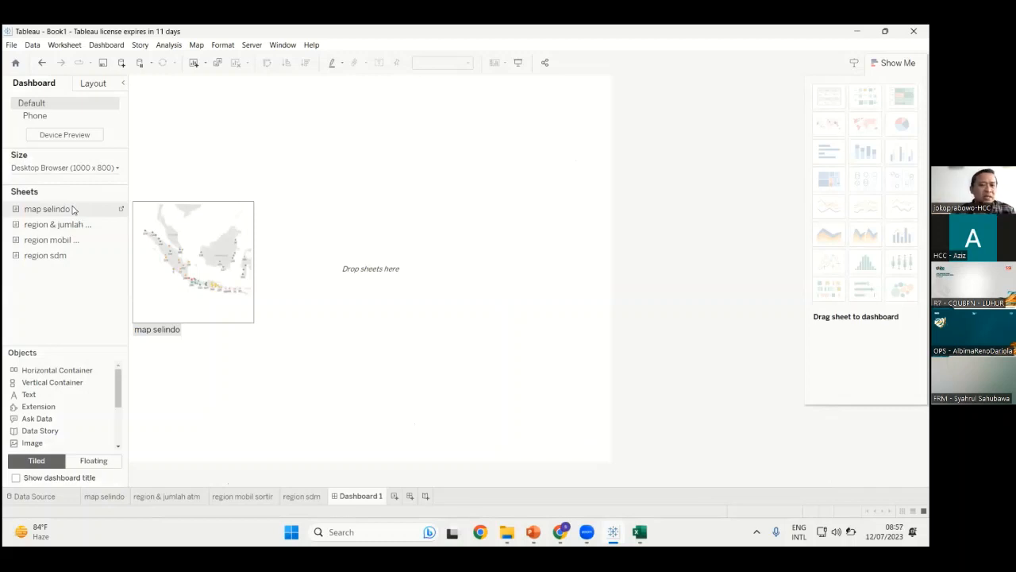
pyautogui.moveTo(56, 211); pyautogui.dragTo(425, 304)
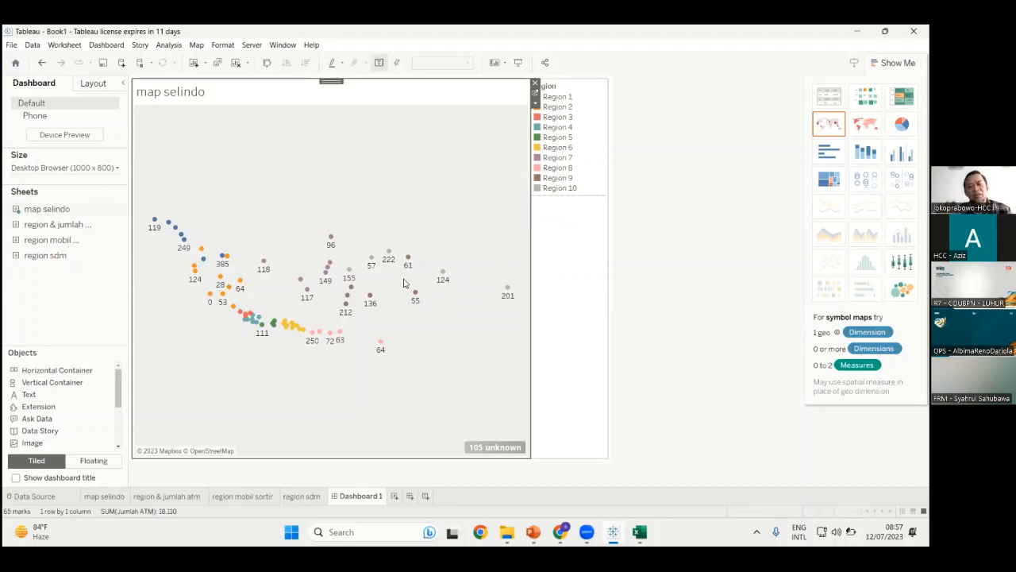
pyautogui.doubleClick(76, 230)
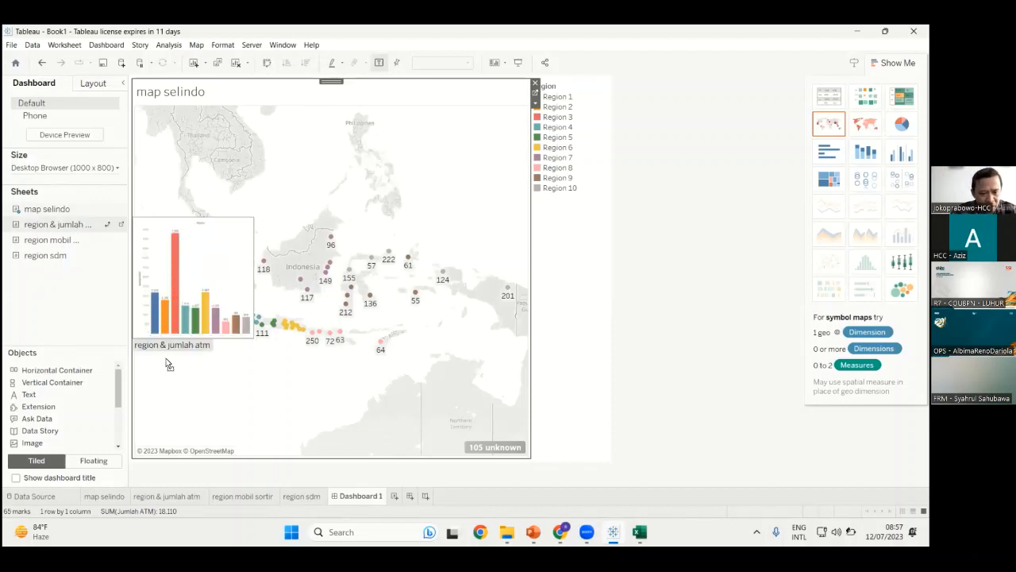
pyautogui.click(108, 209)
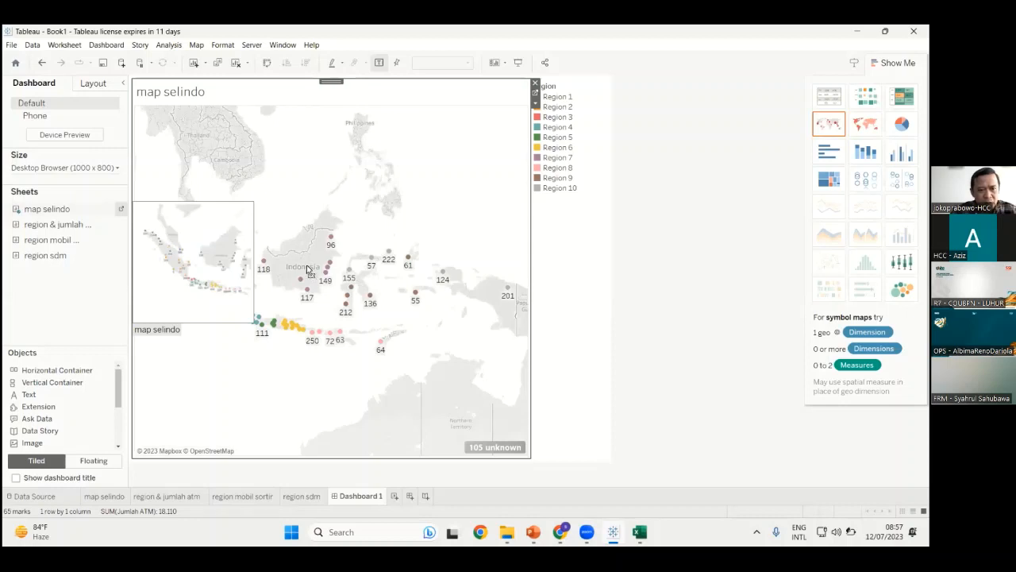
pyautogui.hotkey('ctrl', 'z')
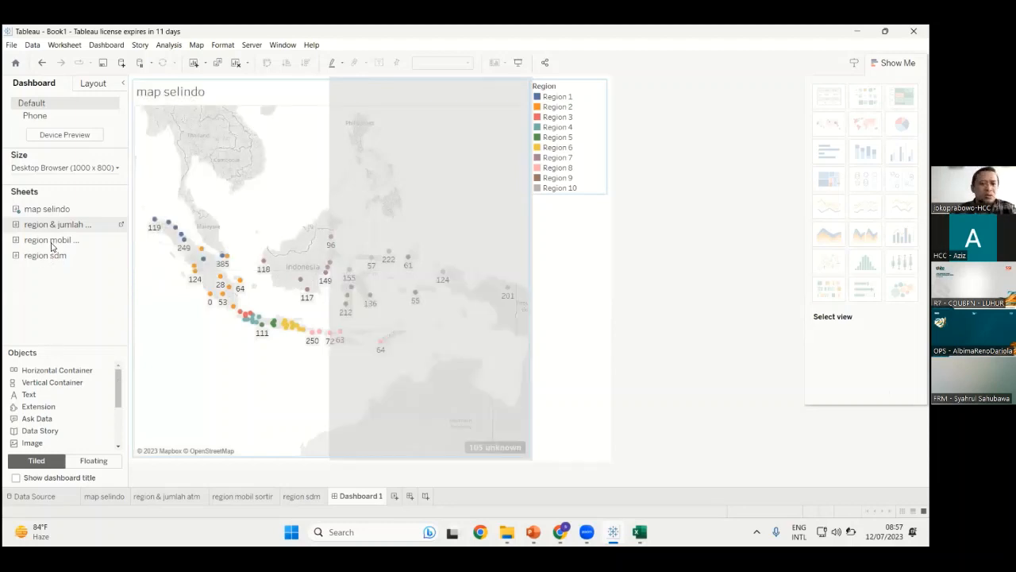
# Restore the ATM bar chart and place region mobil sortir beside it beneath the map
pyautogui.hotkey('ctrl', 'y')
pyautogui.moveTo(50, 247)
pyautogui.mouseDown()
pyautogui.moveTo(367, 257)
pyautogui.moveTo(358, 345)
pyautogui.moveTo(406, 365)
pyautogui.mouseUp()
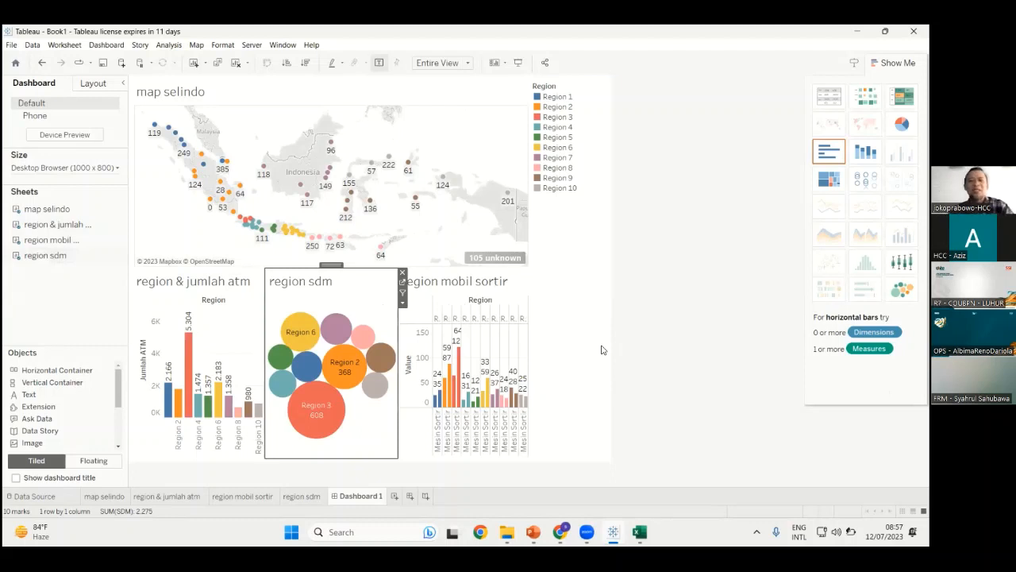
pyautogui.click(602, 349)
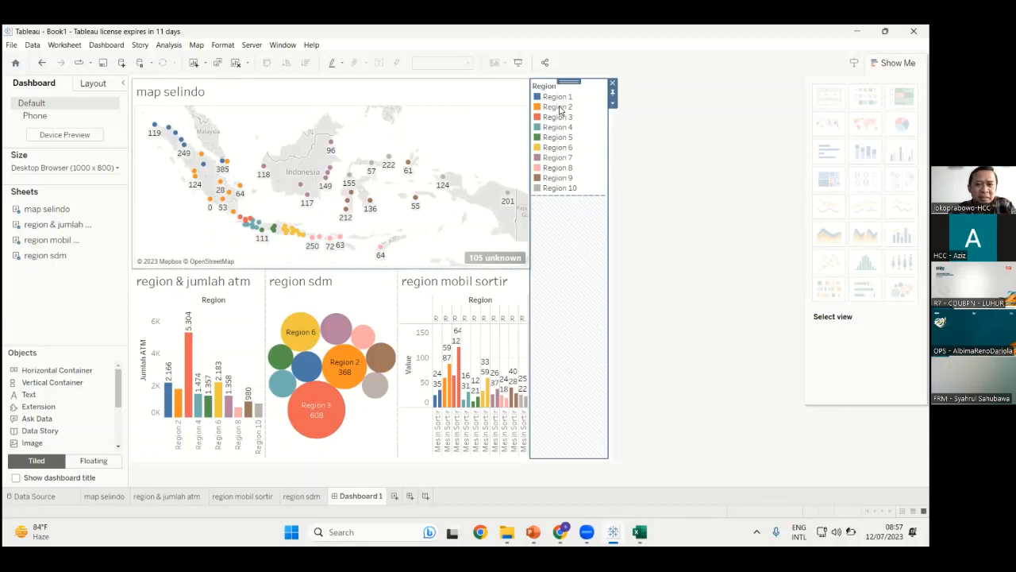
# Highlight Regions 1, 2 and 10 from the Region legend, then present full screen with Region 1 highlighted
pyautogui.click(558, 97)
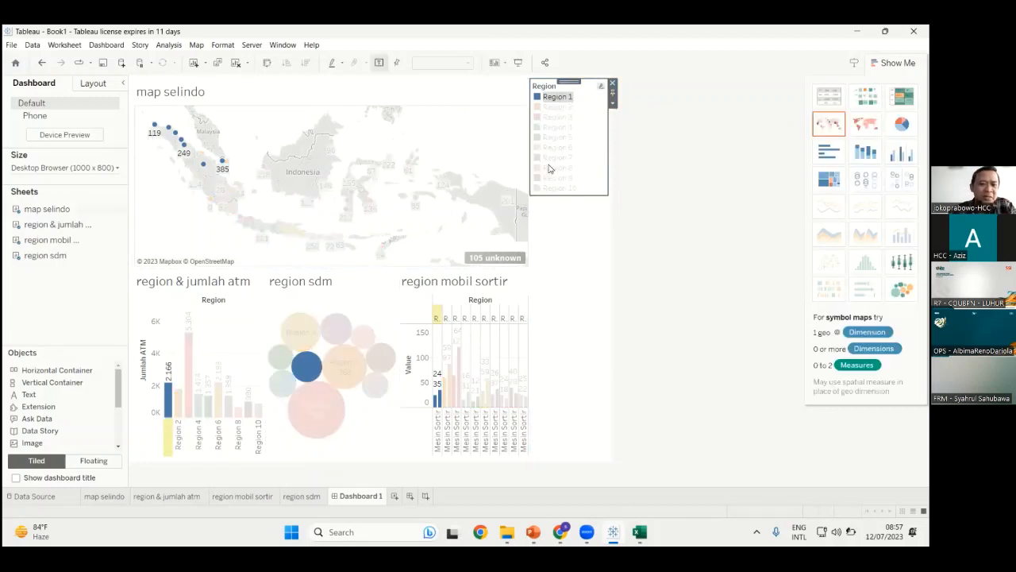
pyautogui.click(559, 107)
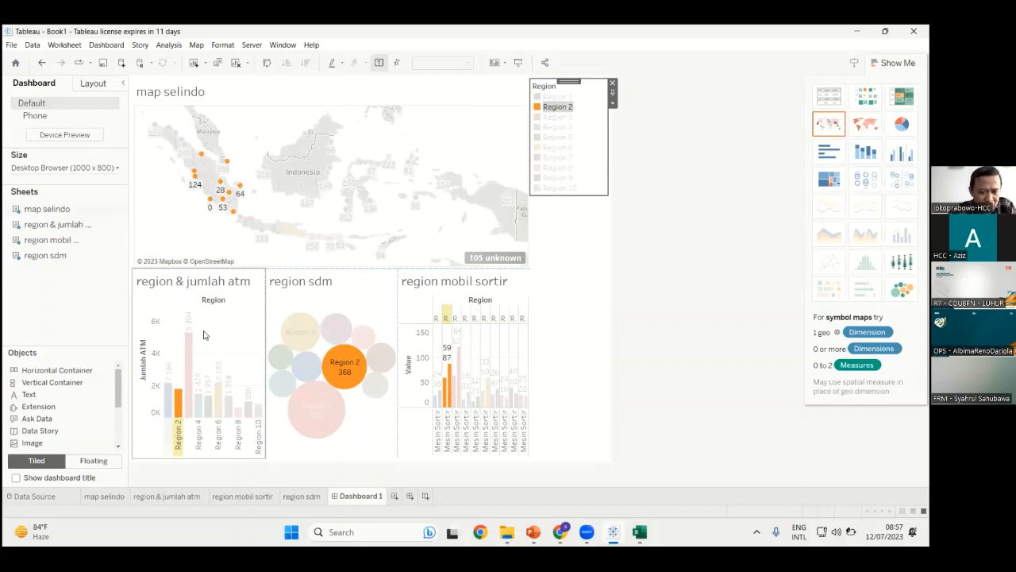
pyautogui.moveTo(182, 401)
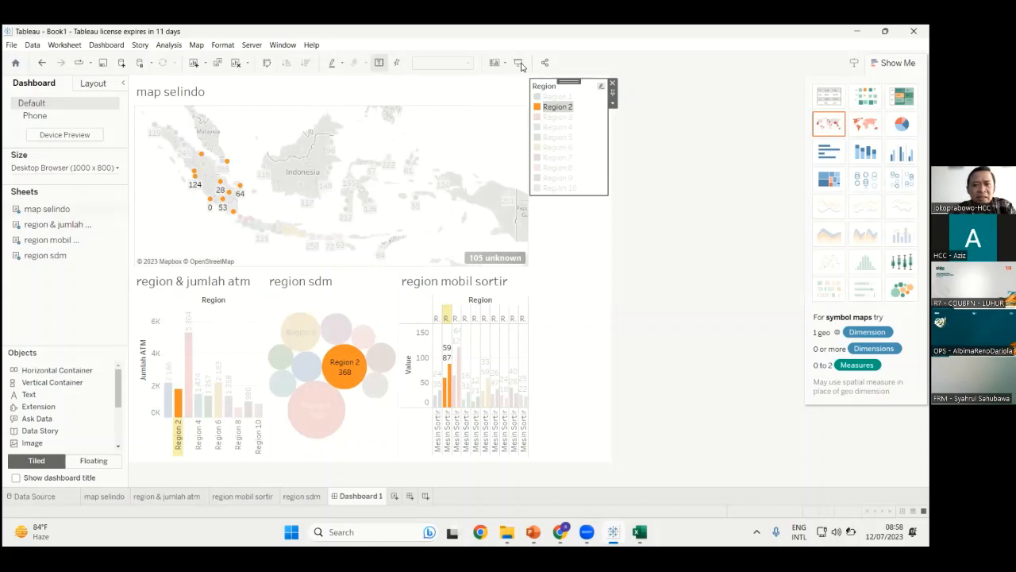
pyautogui.click(558, 138)
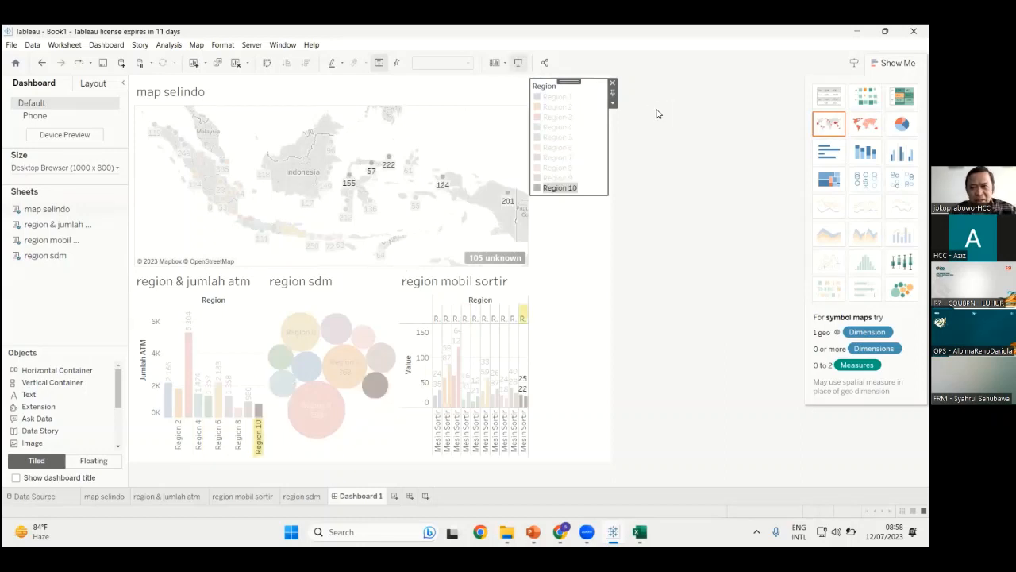
pyautogui.press('F7')
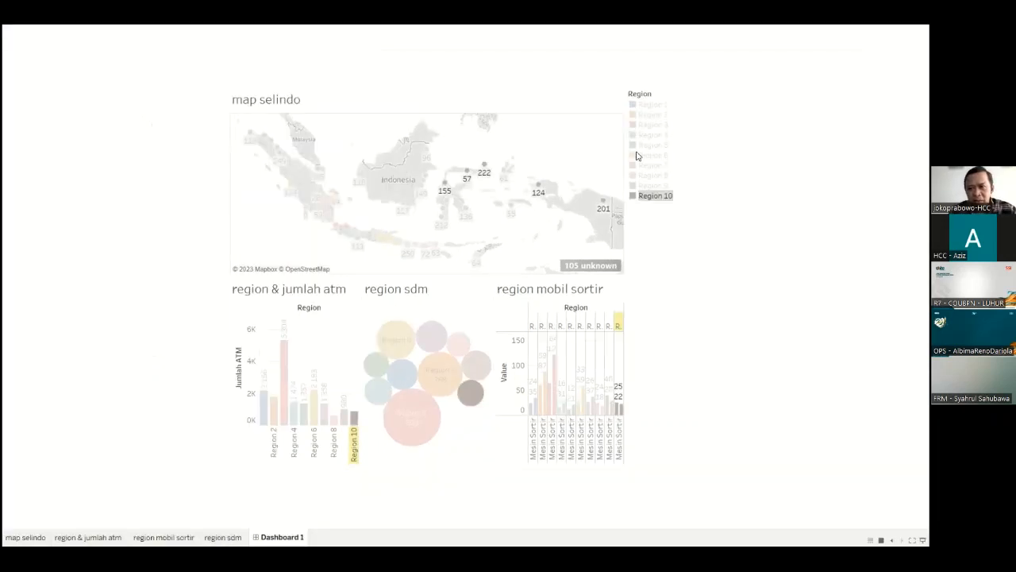
pyautogui.click(653, 105)
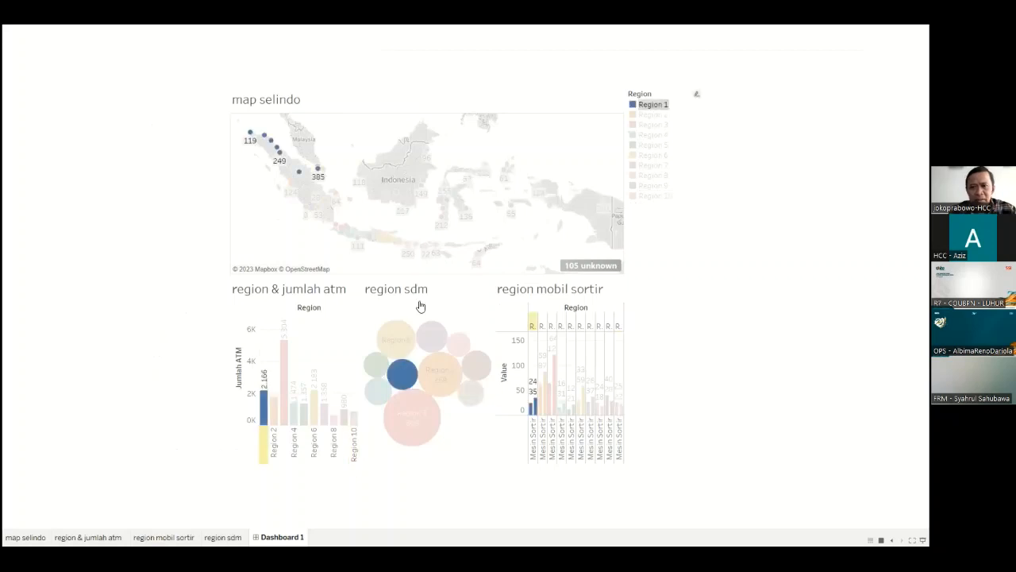
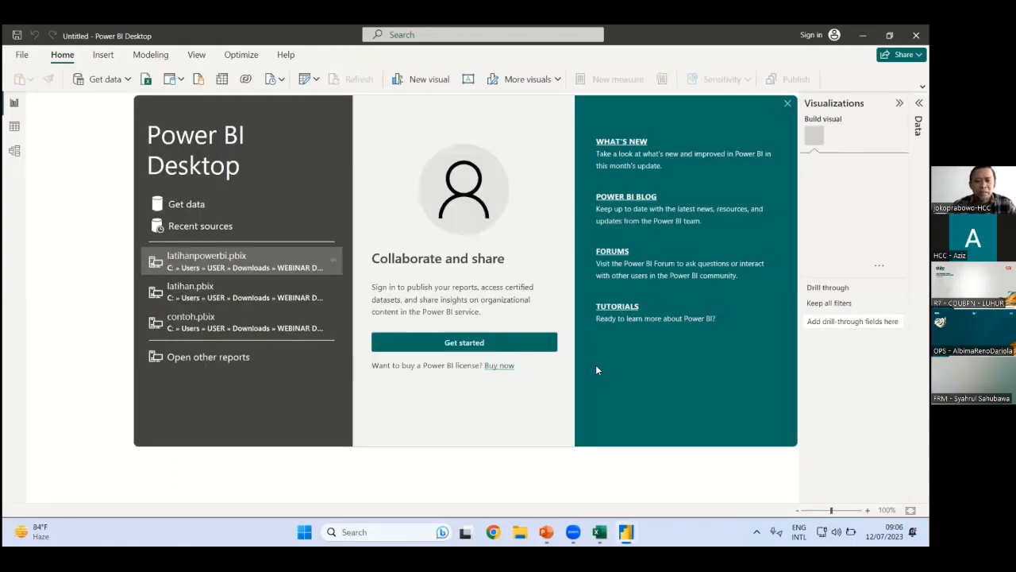
# Dismiss the welcome screen and sign-in prompt, then start importing data from an Excel workbook
pyautogui.click(494, 348)
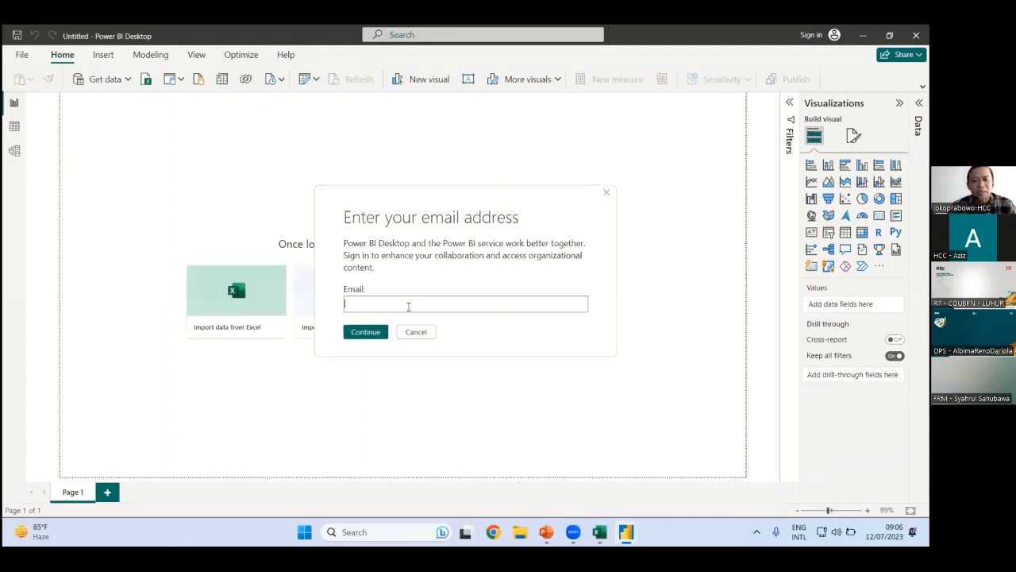
pyautogui.click(608, 196)
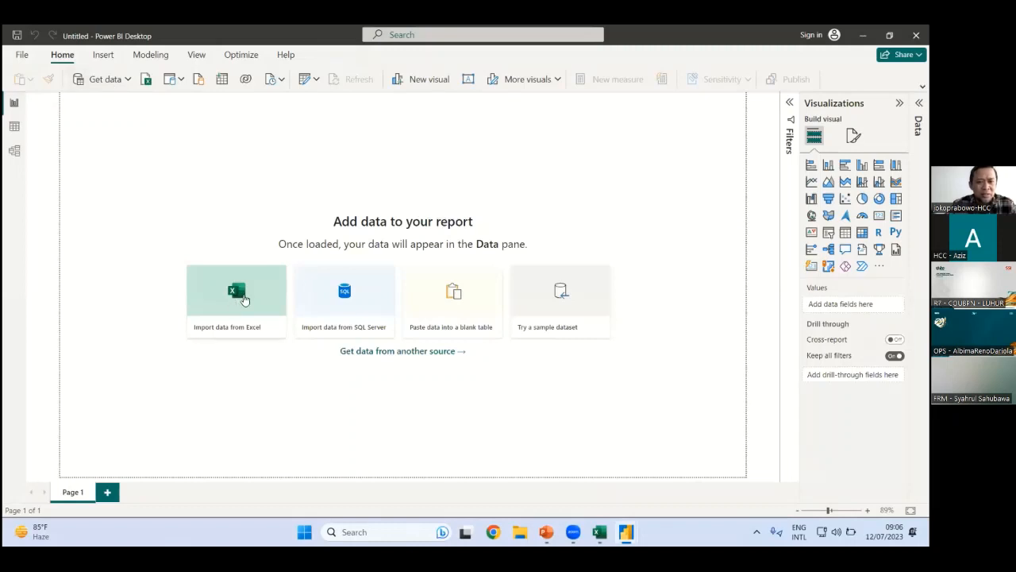
pyautogui.click(237, 294)
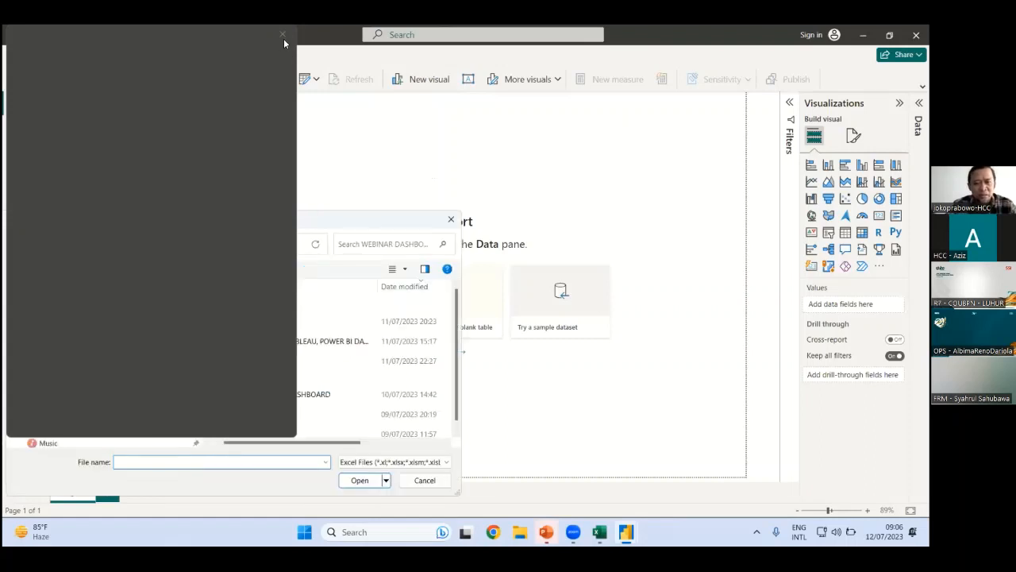
# Open the BUAT LATIHAN TABLEAU, POWER BI DAN GDS workbook from the WEBINAR DASHBOARD folder
pyautogui.click(283, 35)
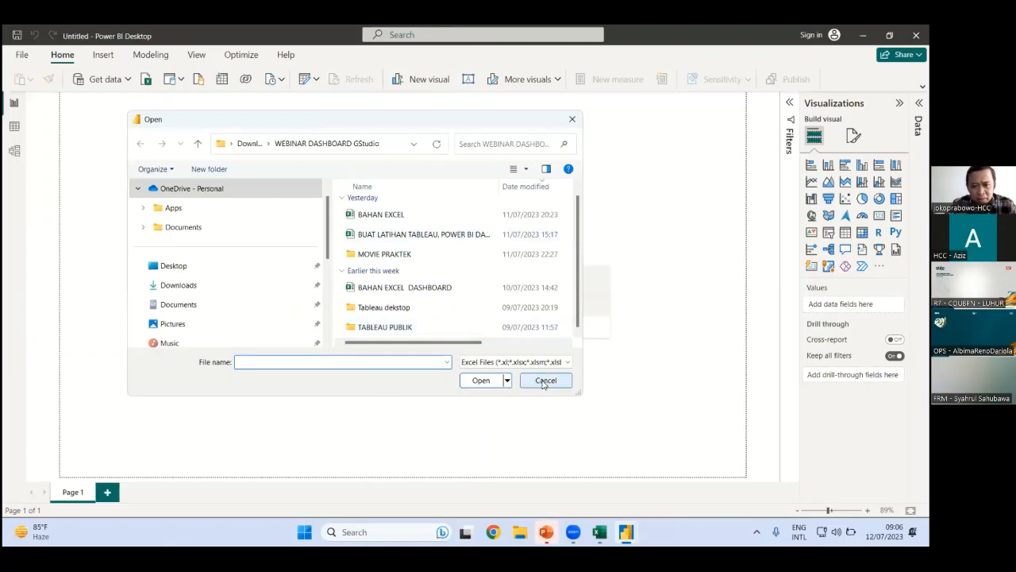
pyautogui.click(437, 234)
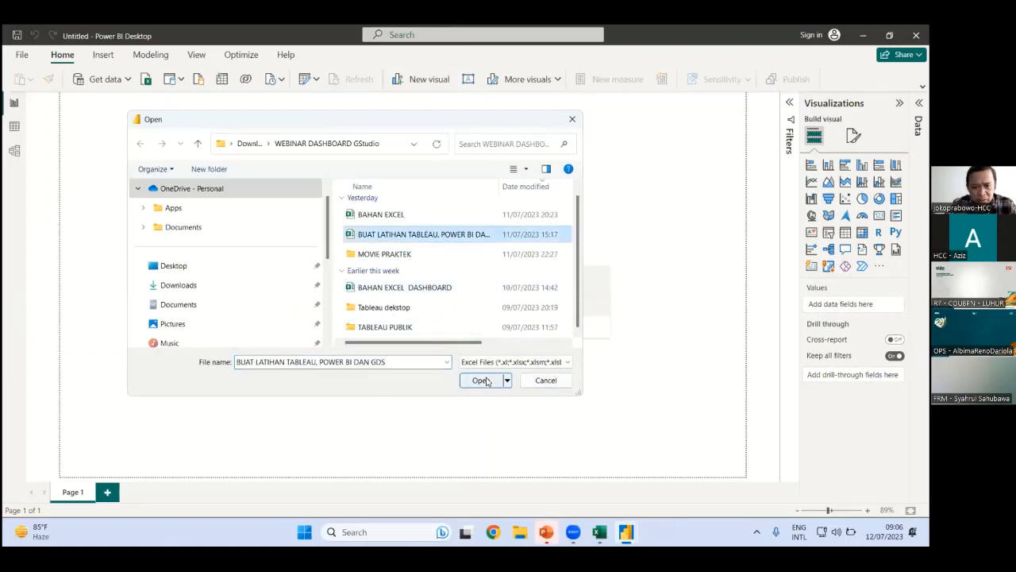
pyautogui.click(481, 379)
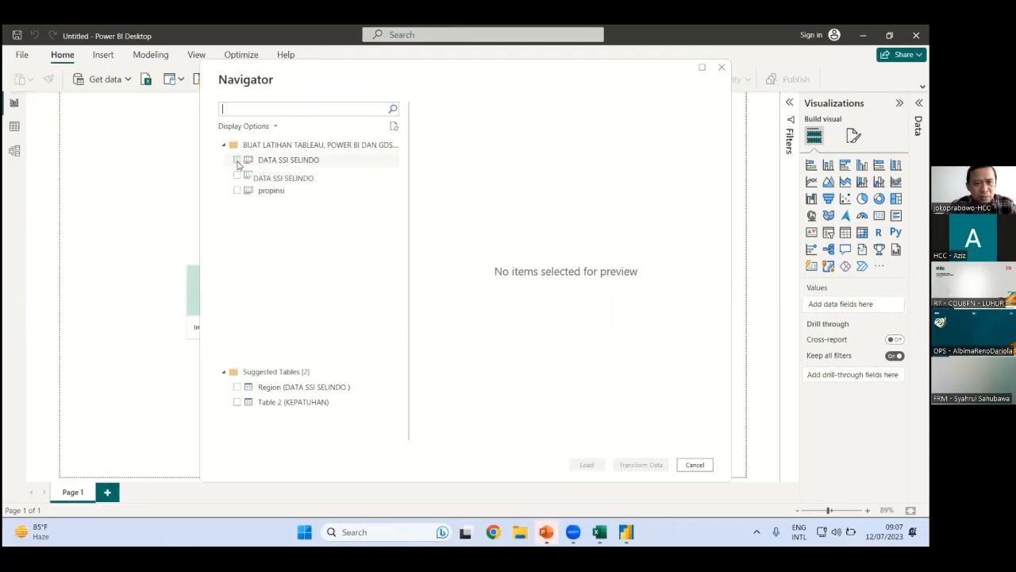
# Tick the DATA SSI SELINDO sheet, review its preview, and load it into the report
pyautogui.click(237, 161)
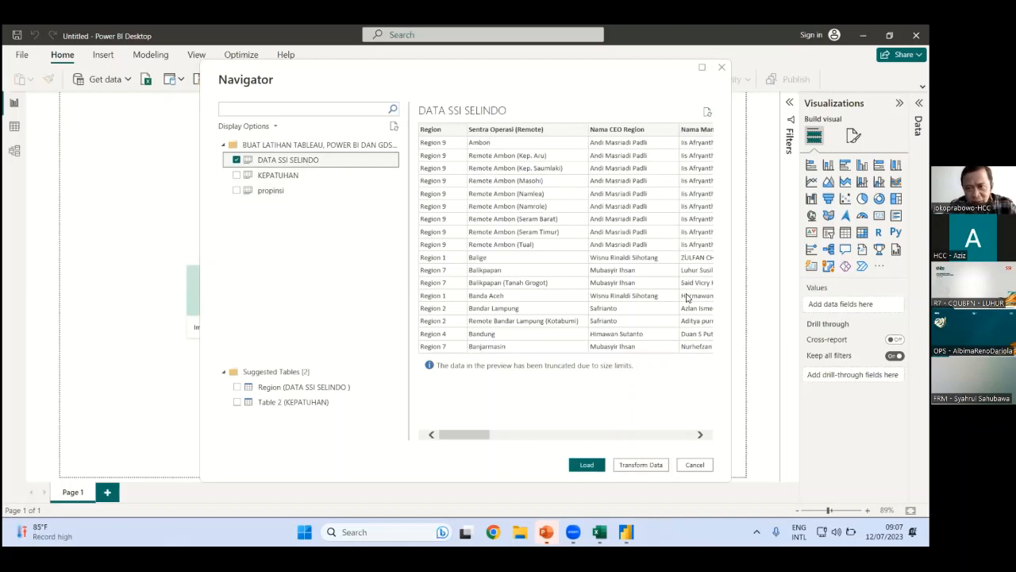
pyautogui.moveTo(471, 435); pyautogui.dragTo(616, 329)
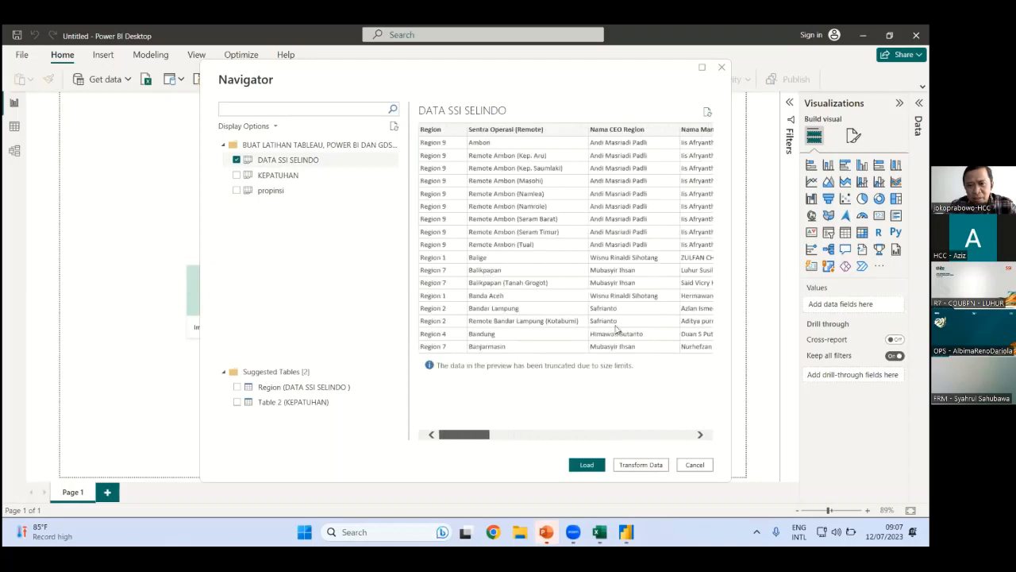
pyautogui.click(556, 438)
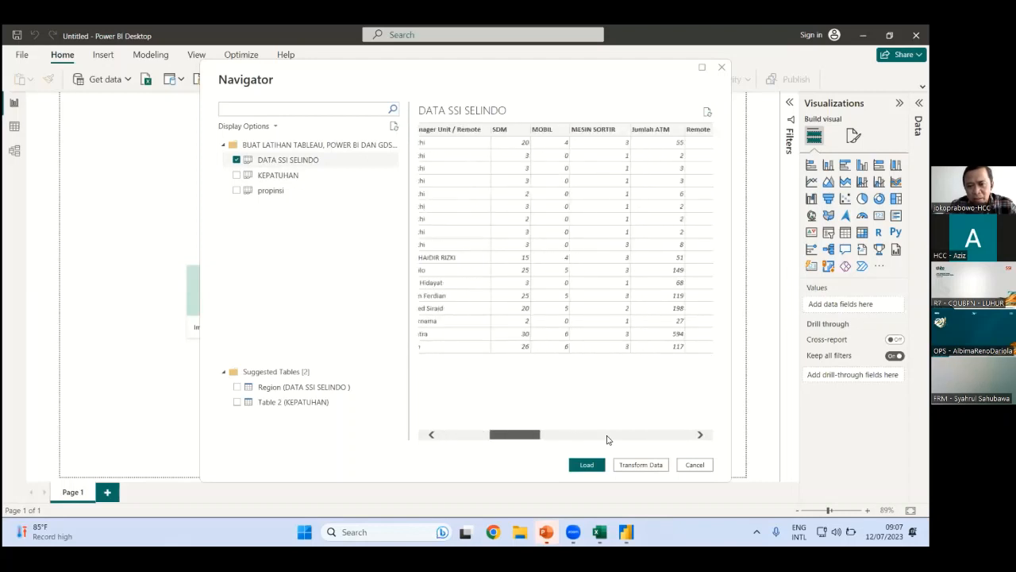
pyautogui.click(608, 439)
pyautogui.moveTo(588, 436); pyautogui.dragTo(470, 438)
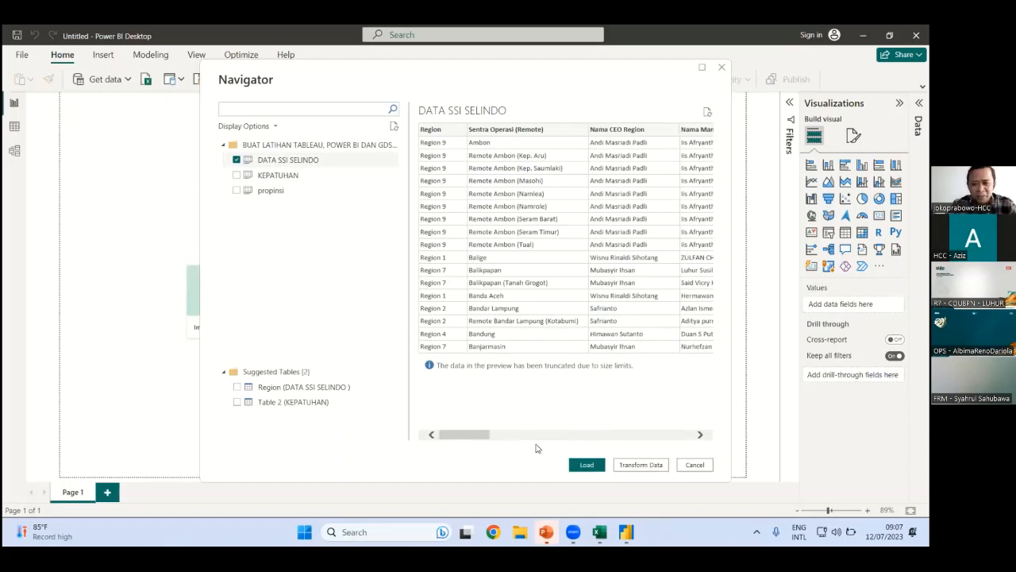
pyautogui.click(593, 465)
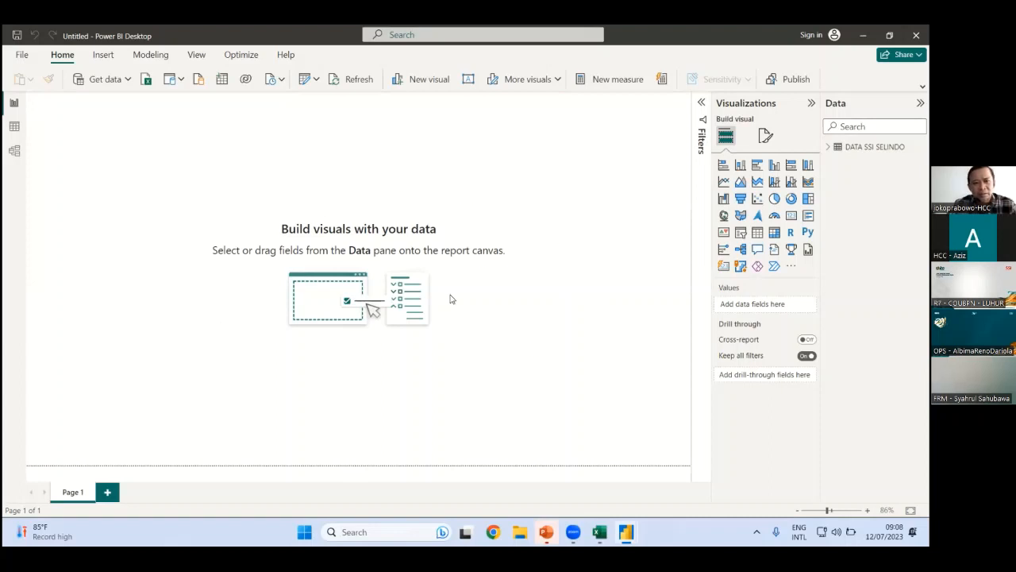
# In Data view, categorise the Sentra Operasi (Remote) column as State or Province, then return to Report view
pyautogui.click(15, 128)
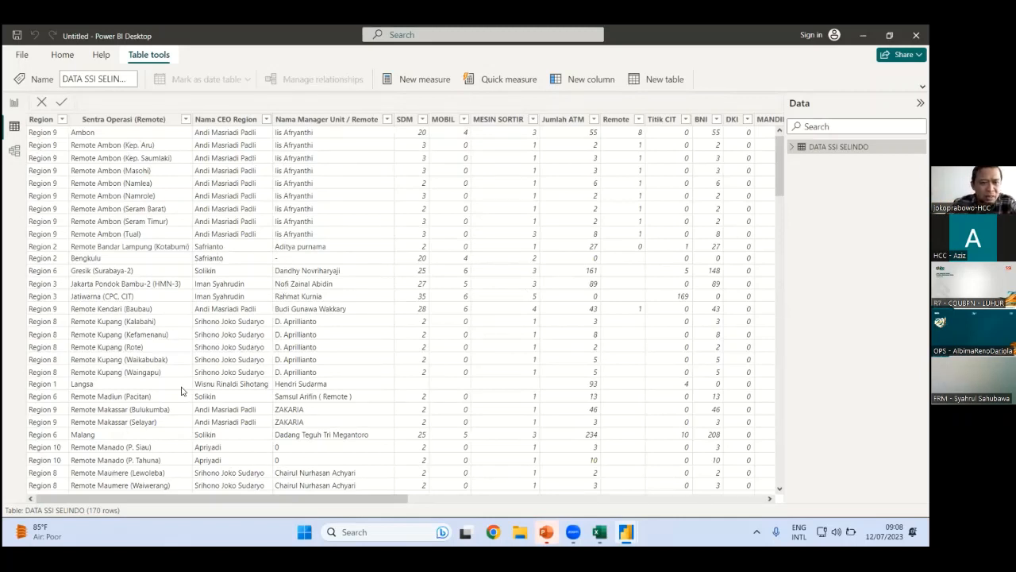
pyautogui.click(125, 121)
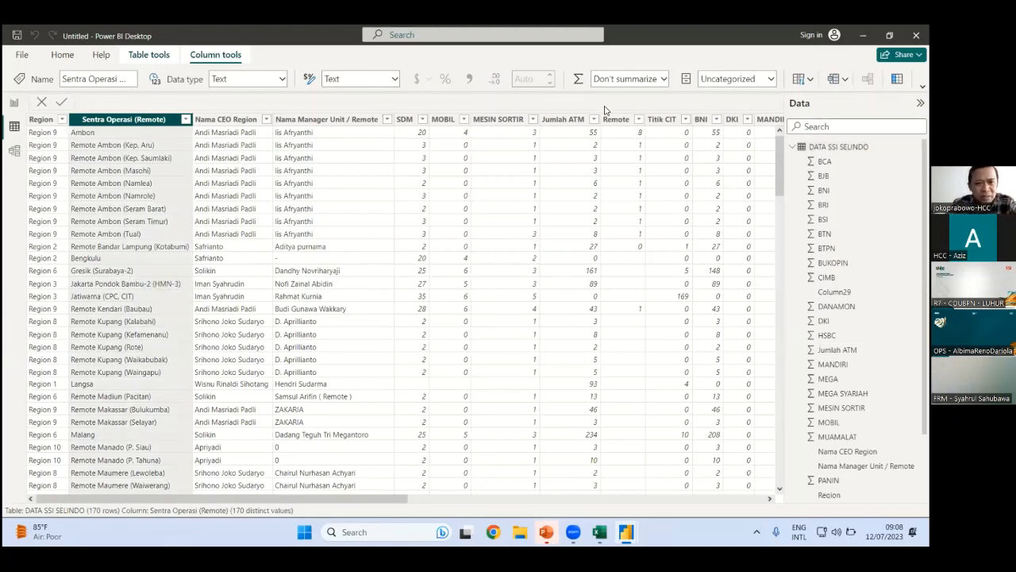
pyautogui.click(764, 84)
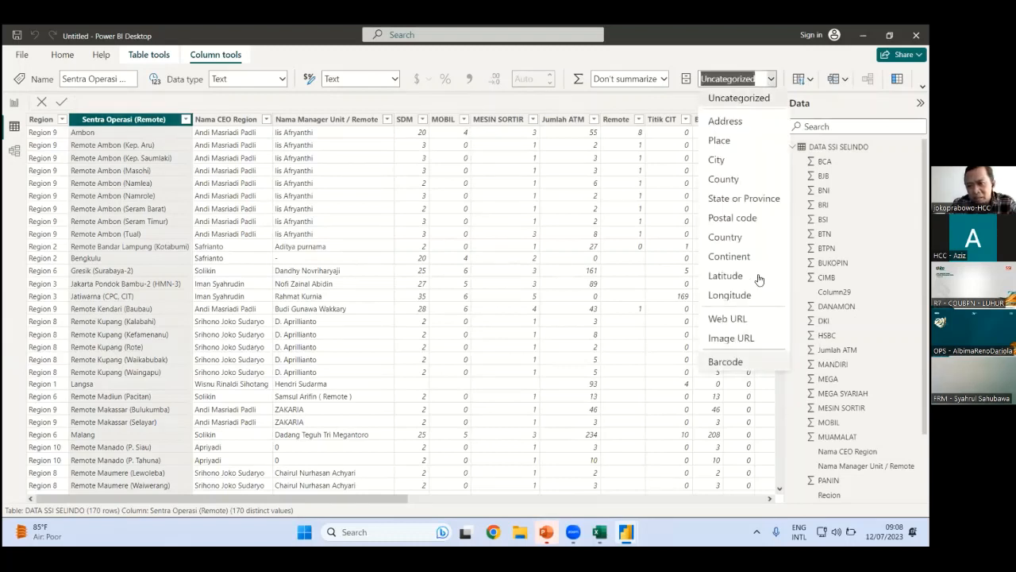
pyautogui.click(764, 204)
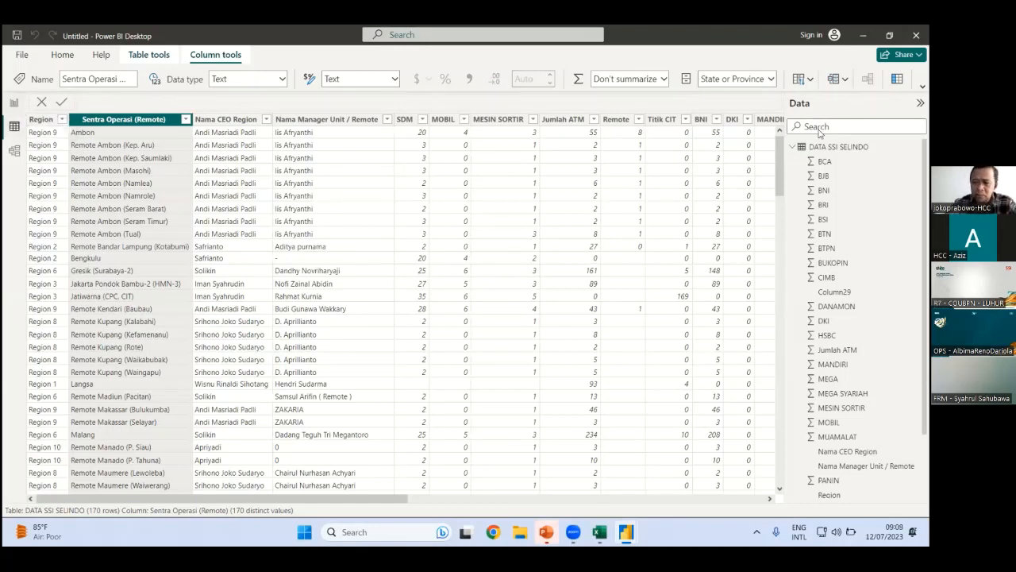
pyautogui.click(15, 102)
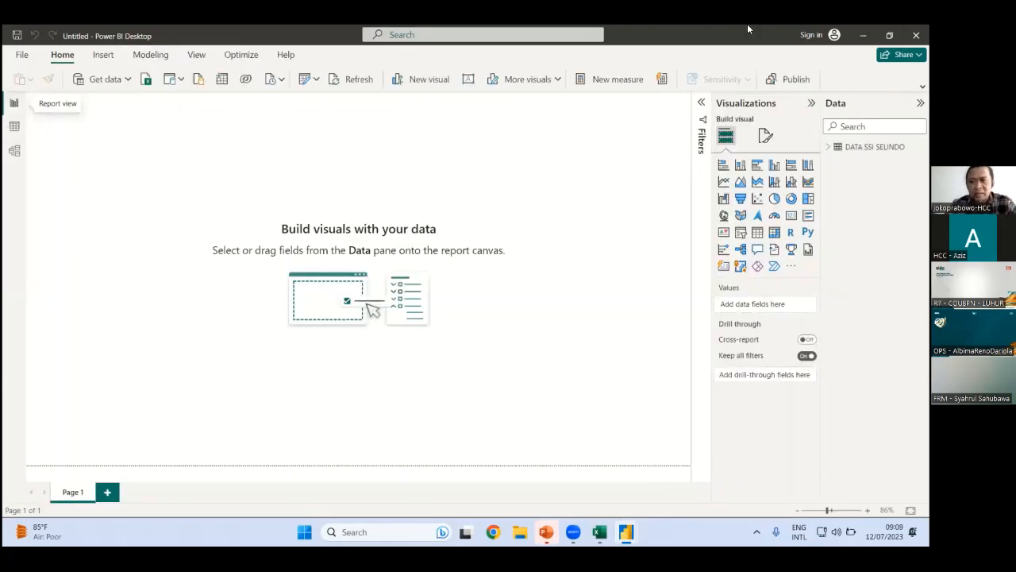
# Expand the DATA SSI SELINDO fields and restore Sentra Operasi (Remote)'s State or Province category
pyautogui.click(829, 148)
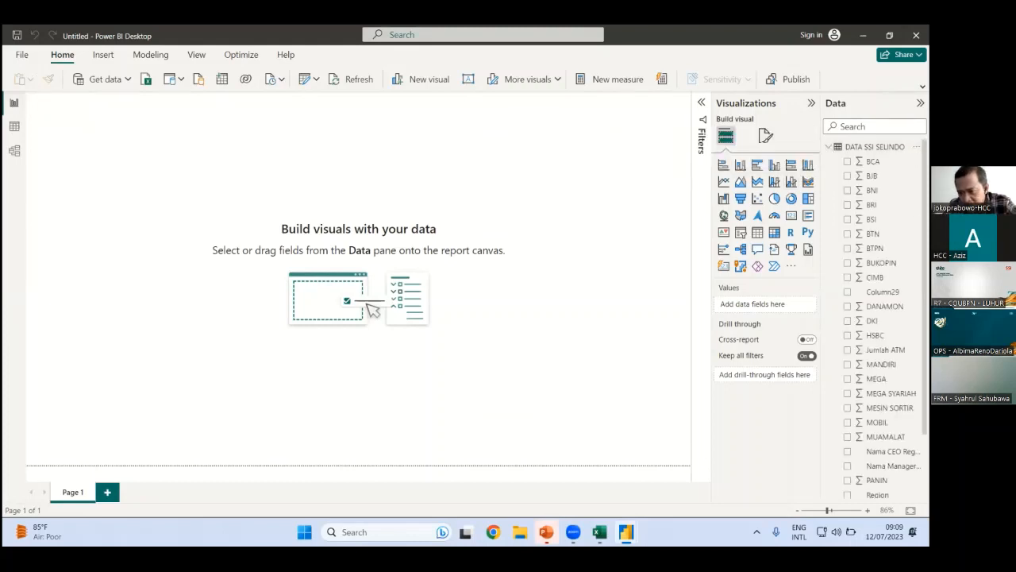
pyautogui.scroll(-2, 877, 318)
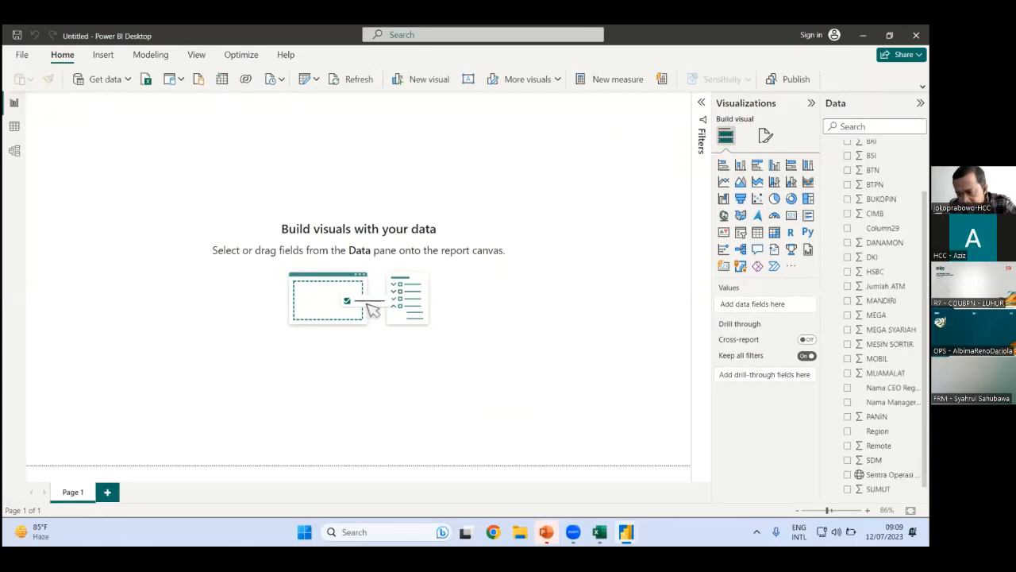
pyautogui.scroll(-1, 881, 464)
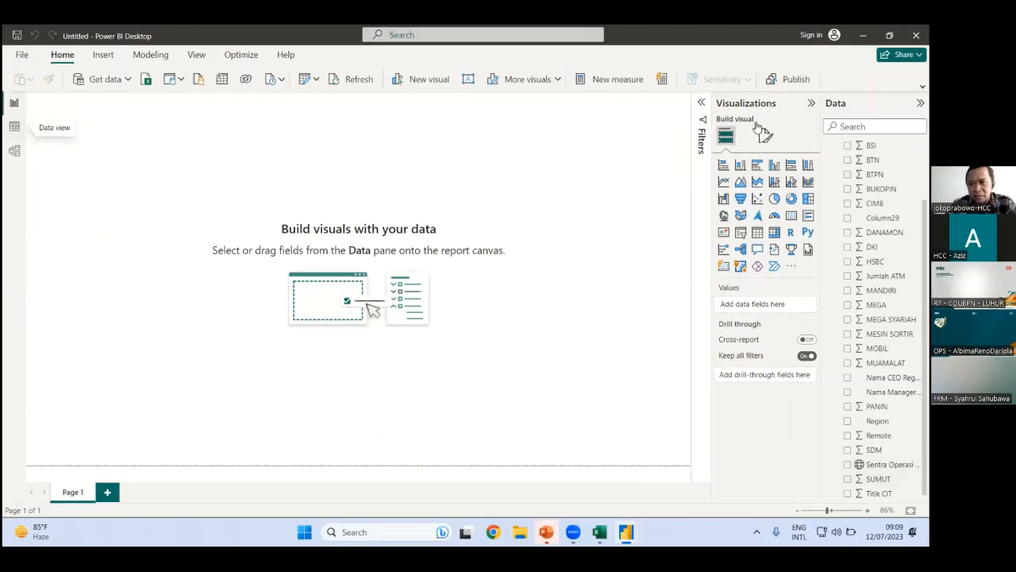
pyautogui.click(747, 79)
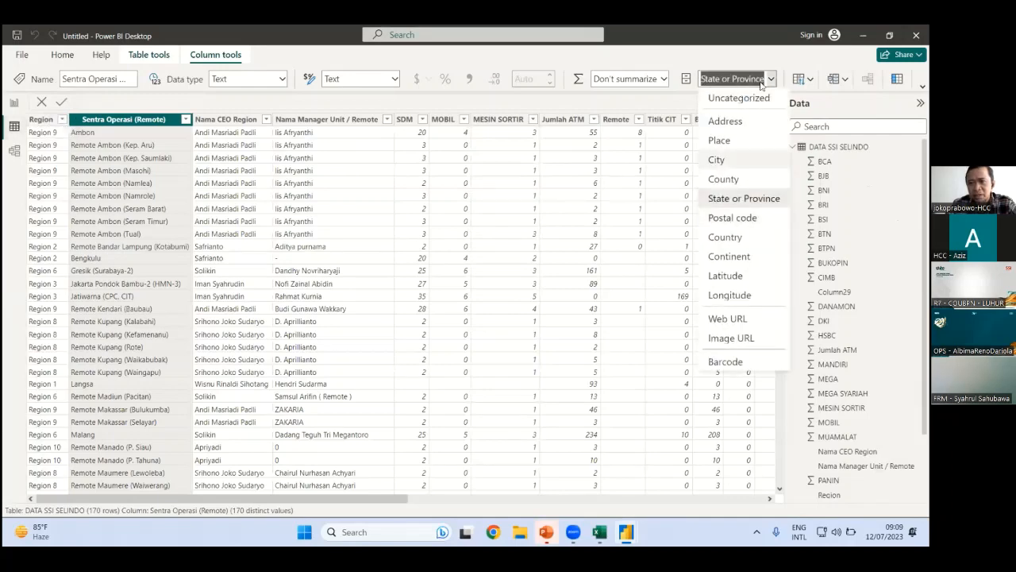
pyautogui.press('Escape')
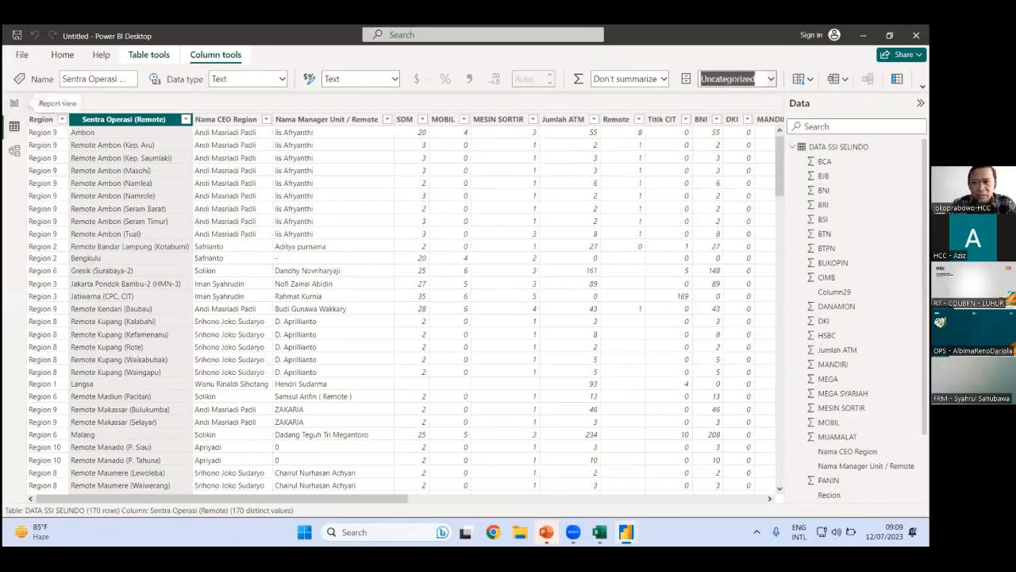
pyautogui.click(14, 103)
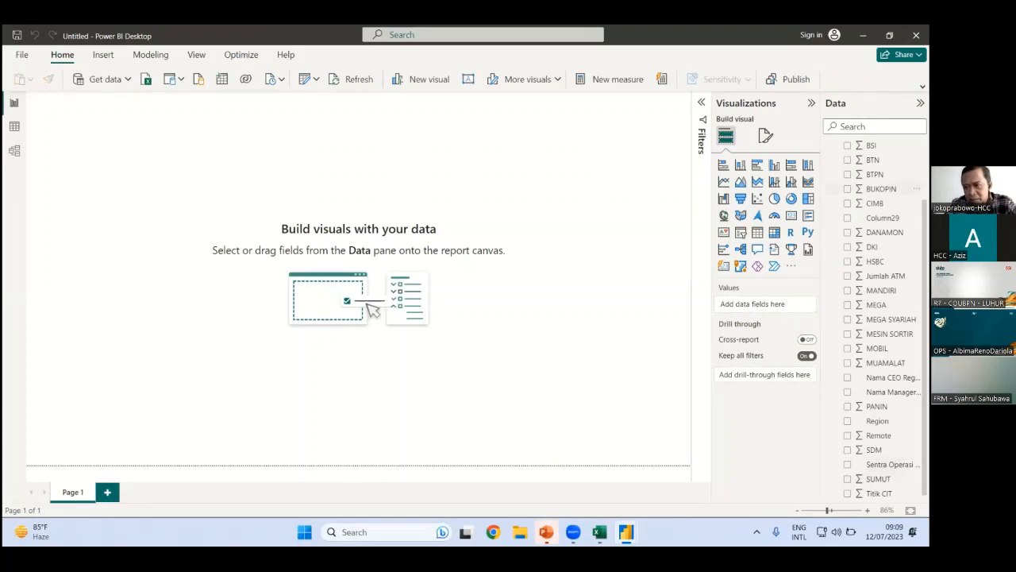
pyautogui.scroll(1, 881, 318)
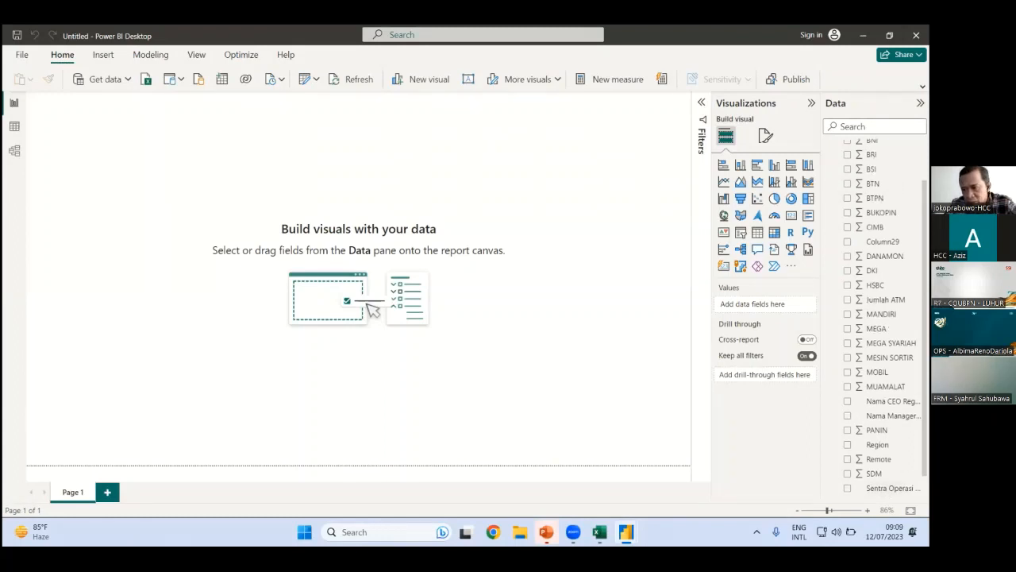
pyautogui.scroll(-1, 881, 317)
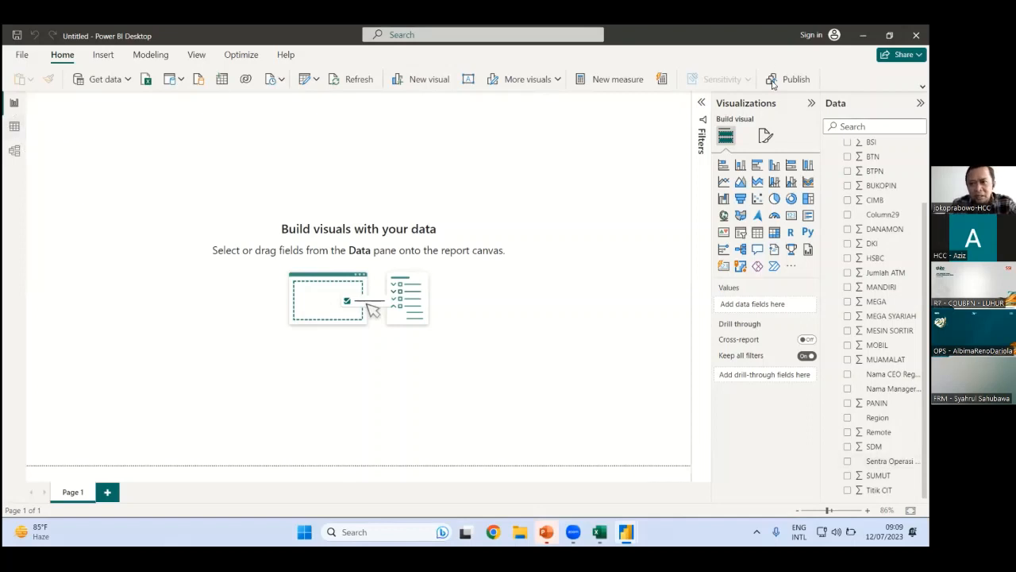
pyautogui.press('s')
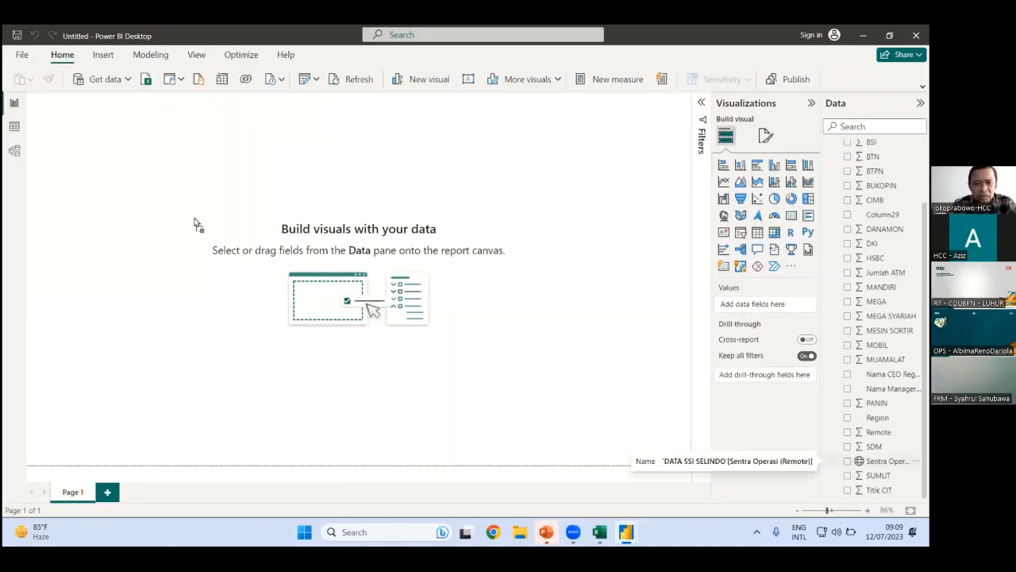
# Create a map from Sentra Operasi (Remote), enlarge it across the page, and centre it on Indonesia
pyautogui.moveTo(357, 274); pyautogui.dragTo(357, 273)
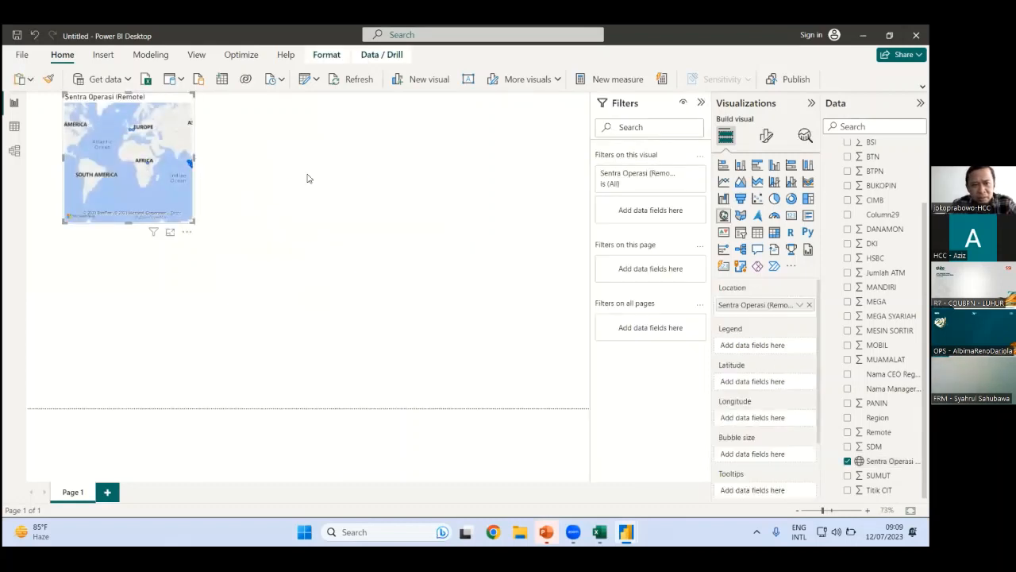
pyautogui.click(188, 161)
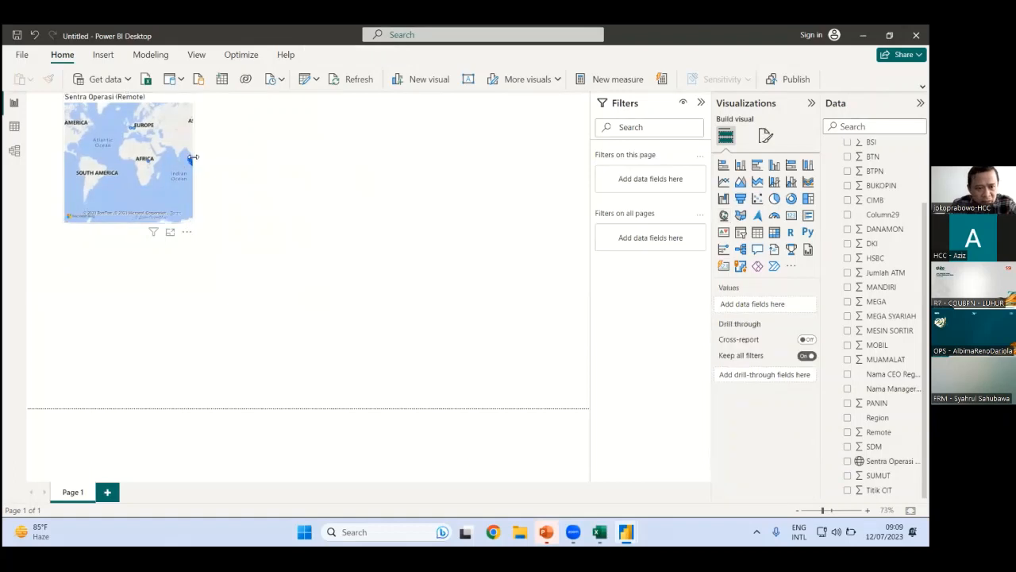
pyautogui.moveTo(191, 157); pyautogui.dragTo(251, 165)
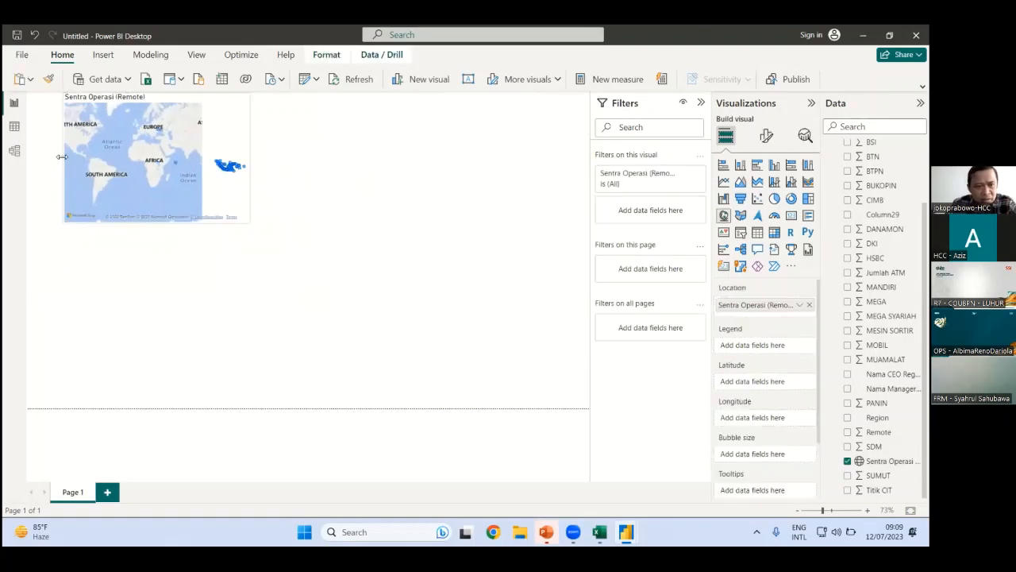
pyautogui.moveTo(28, 156); pyautogui.dragTo(27, 156)
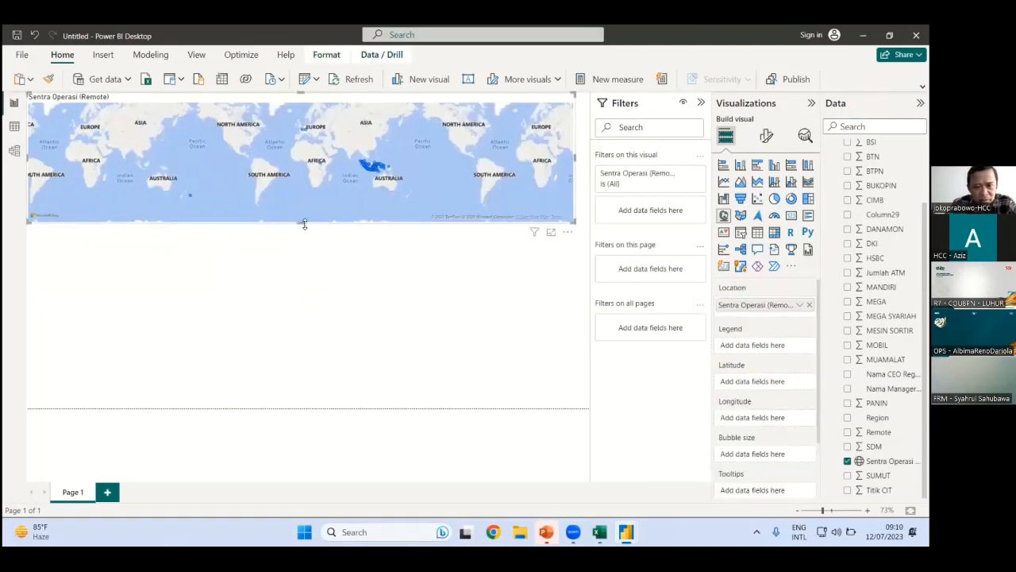
pyautogui.moveTo(303, 224); pyautogui.dragTo(302, 233)
pyautogui.scroll(1, 363, 209)
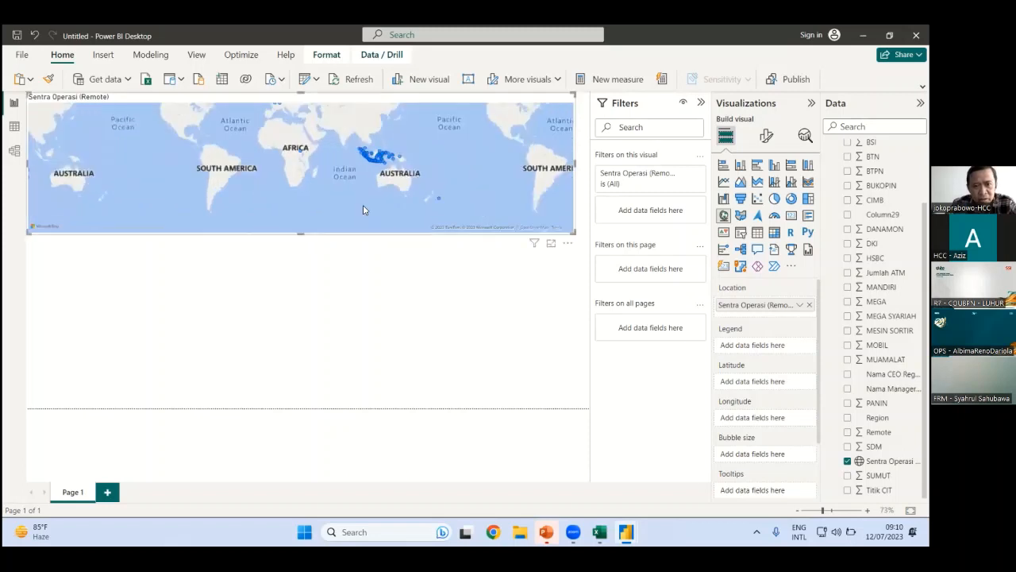
pyautogui.scroll(3, 359, 196)
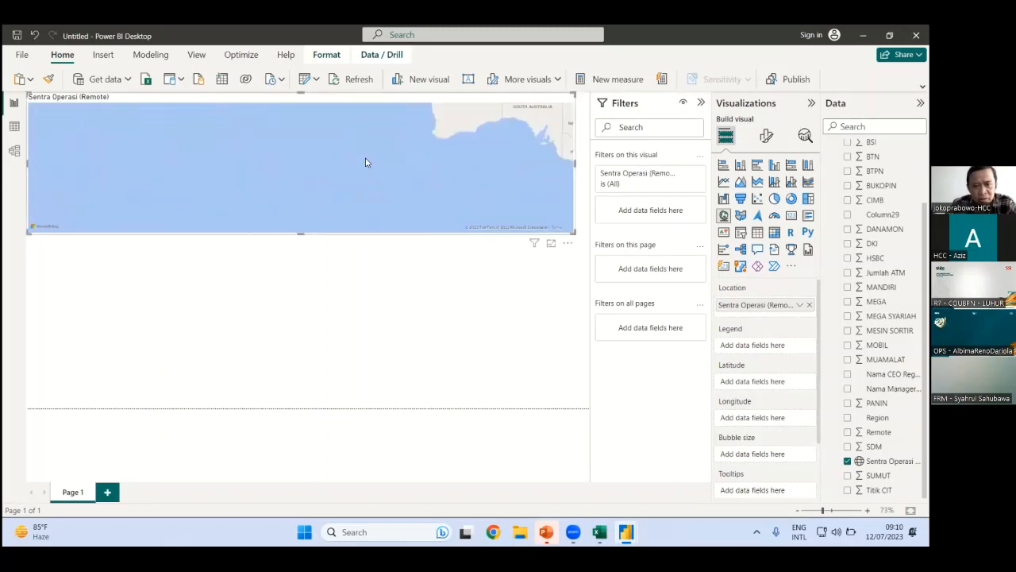
pyautogui.scroll(-3, 329, 199)
pyautogui.moveTo(415, 140); pyautogui.dragTo(416, 175)
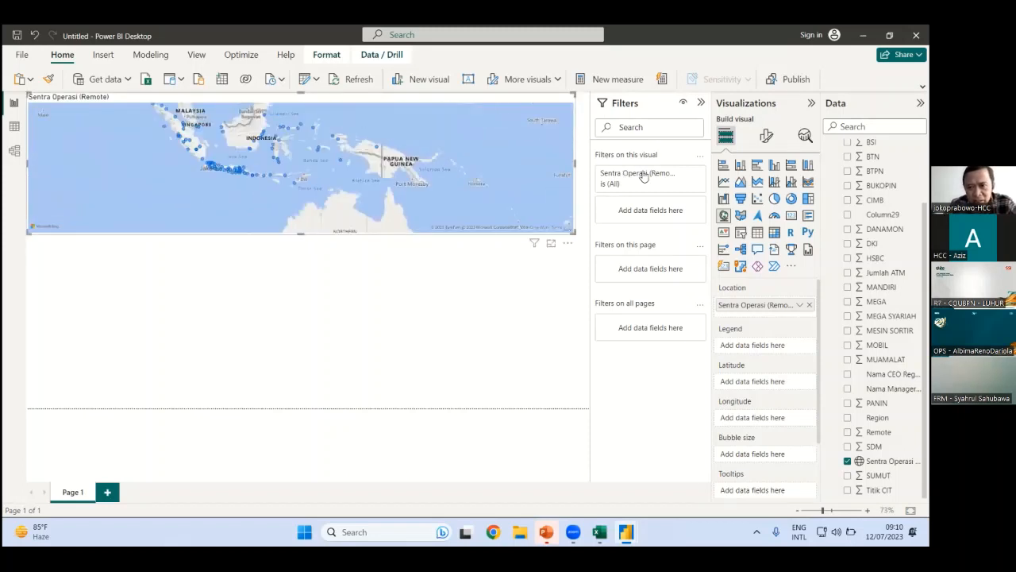
# Try the Aerial and Grayscale map styles, then set the map back to Road
pyautogui.click(764, 138)
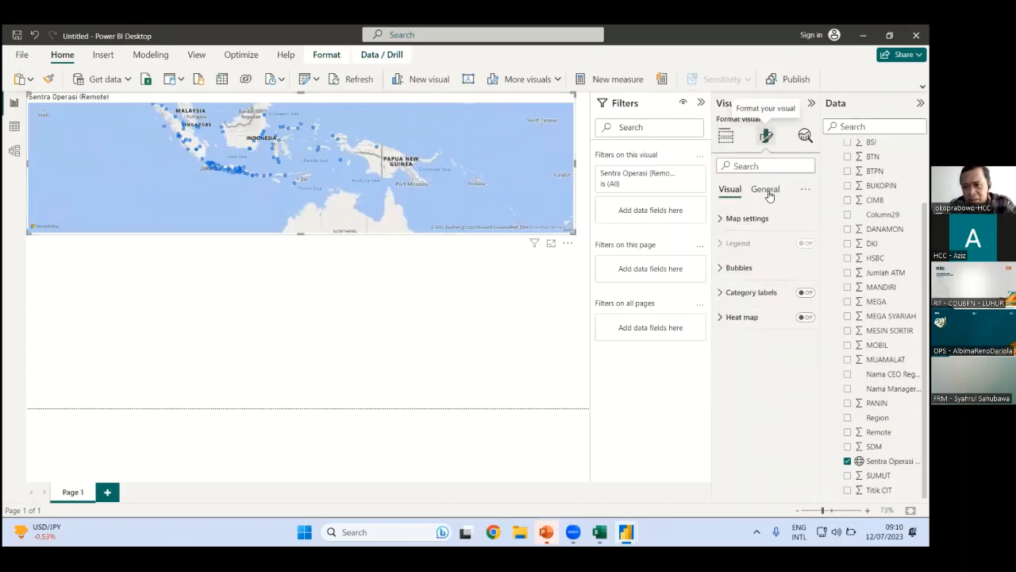
pyautogui.click(767, 190)
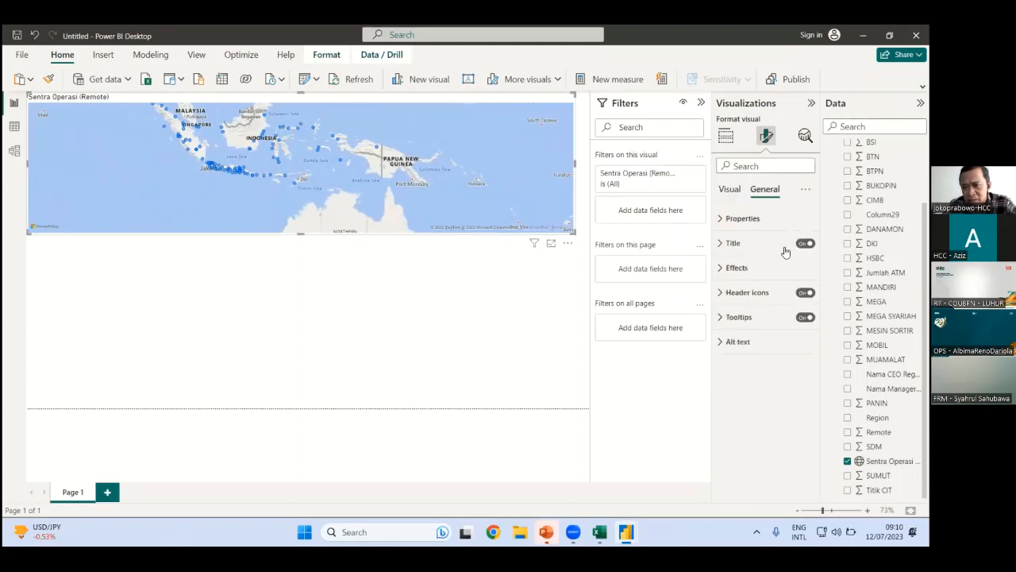
pyautogui.click(723, 221)
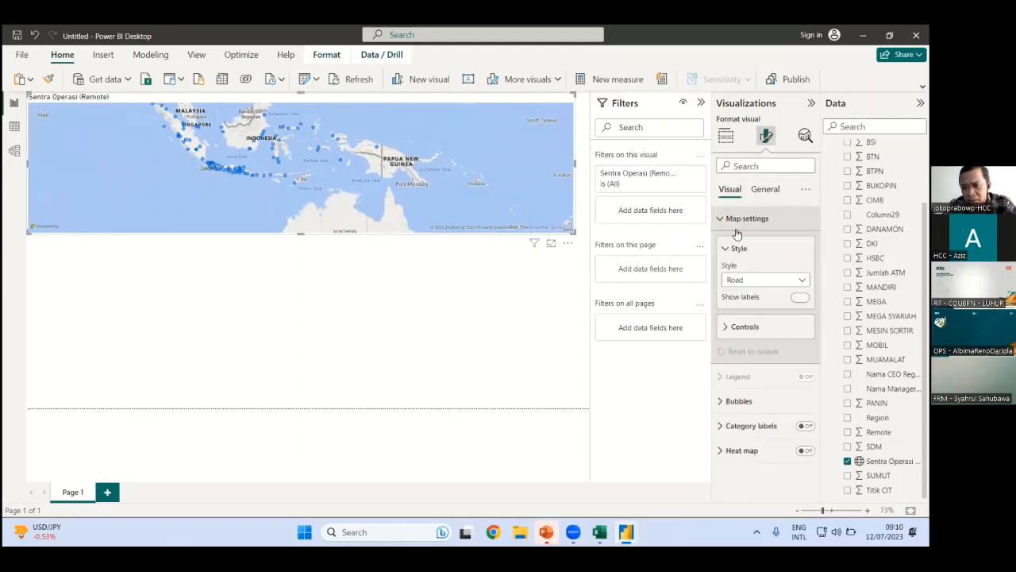
pyautogui.click(770, 283)
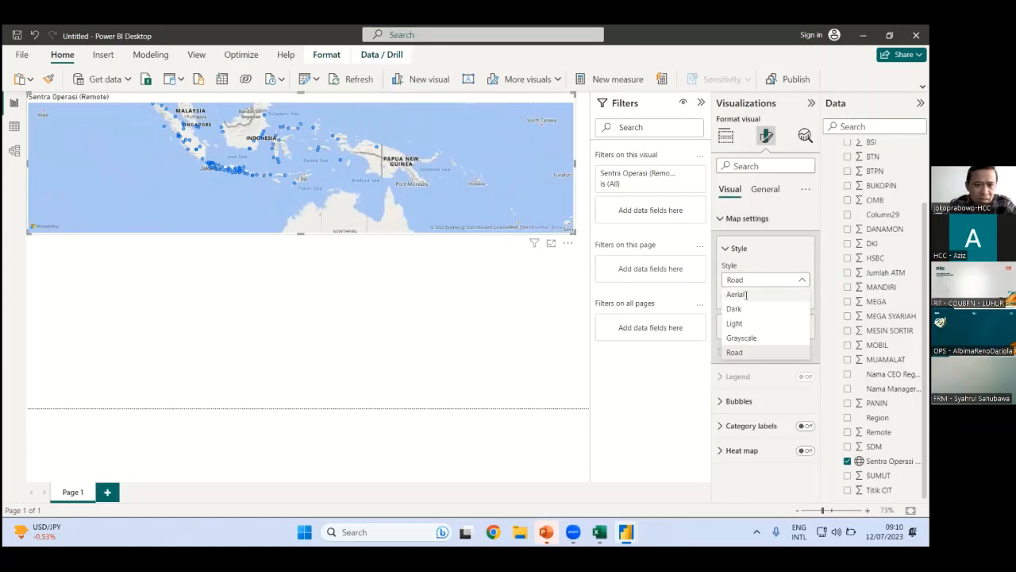
pyautogui.click(746, 294)
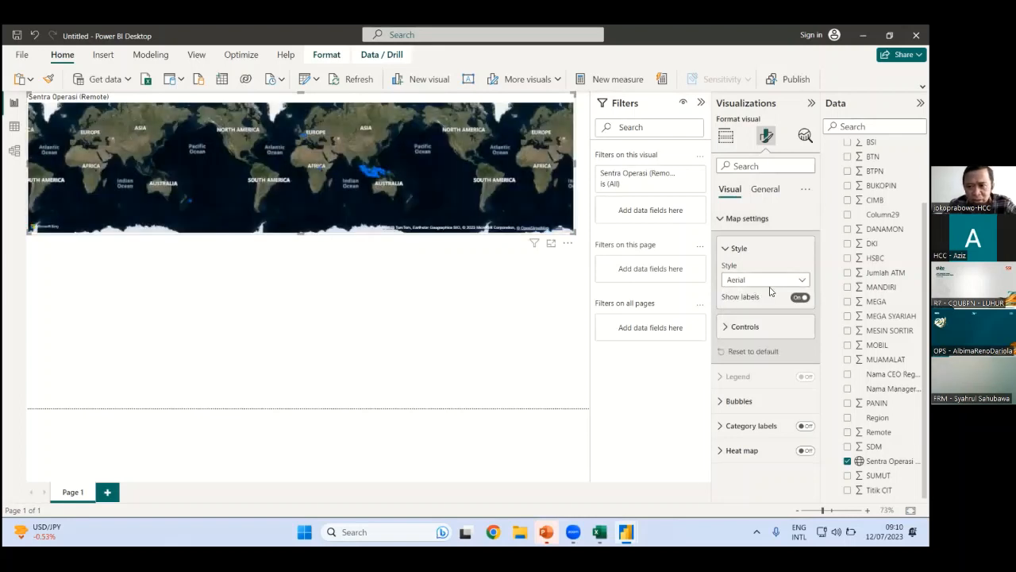
pyautogui.click(798, 283)
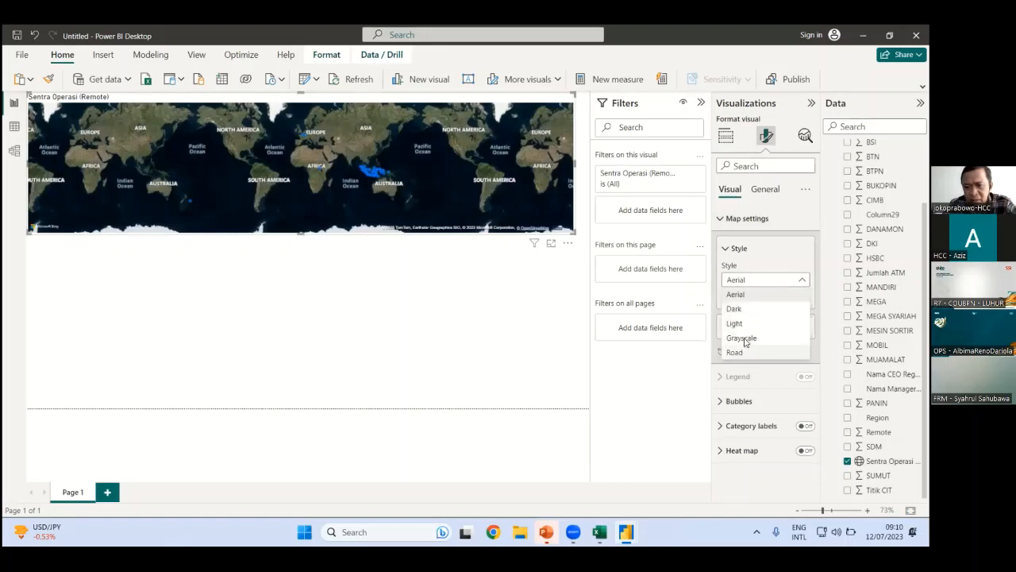
pyautogui.click(743, 338)
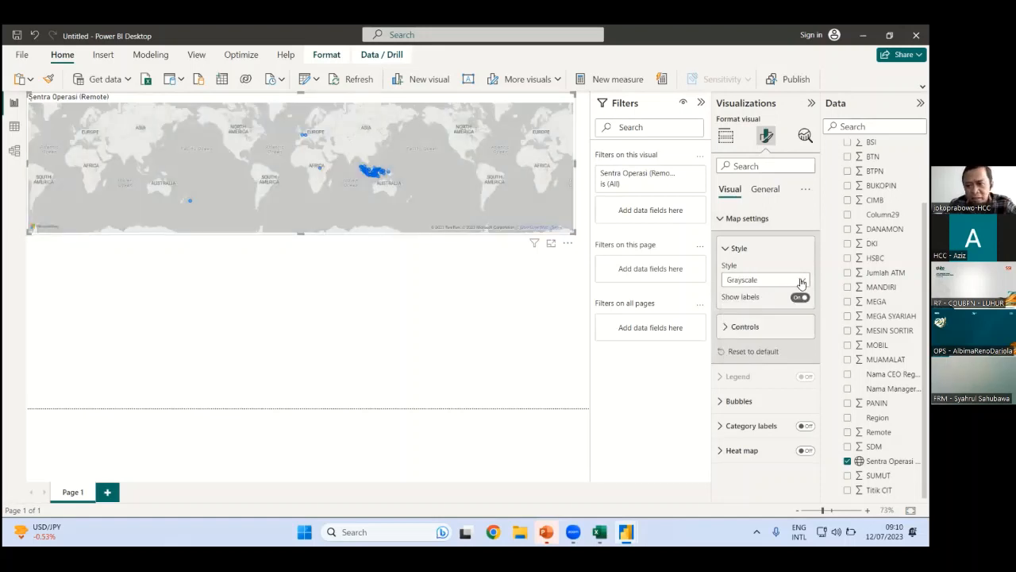
pyautogui.click(801, 282)
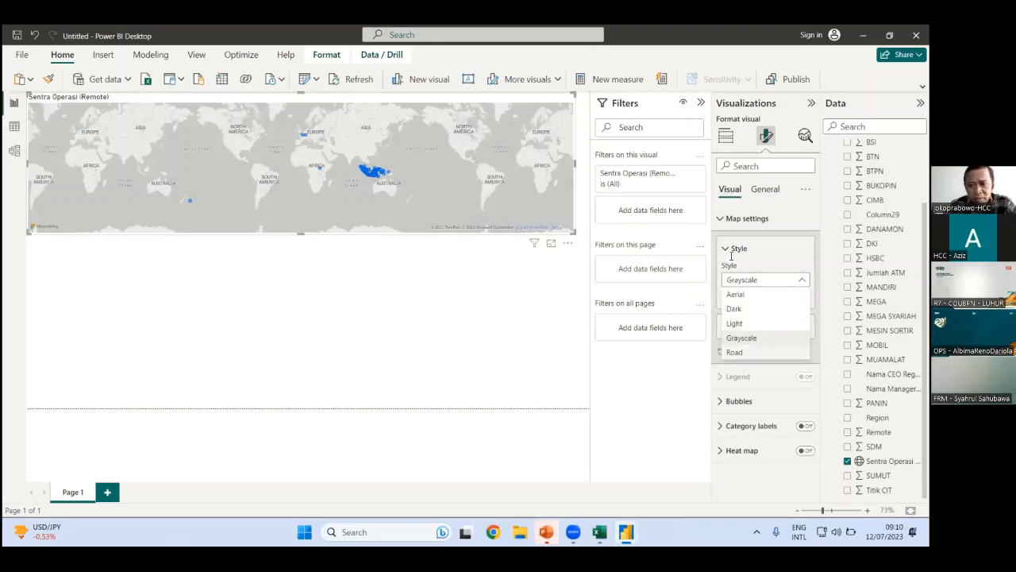
pyautogui.click(734, 352)
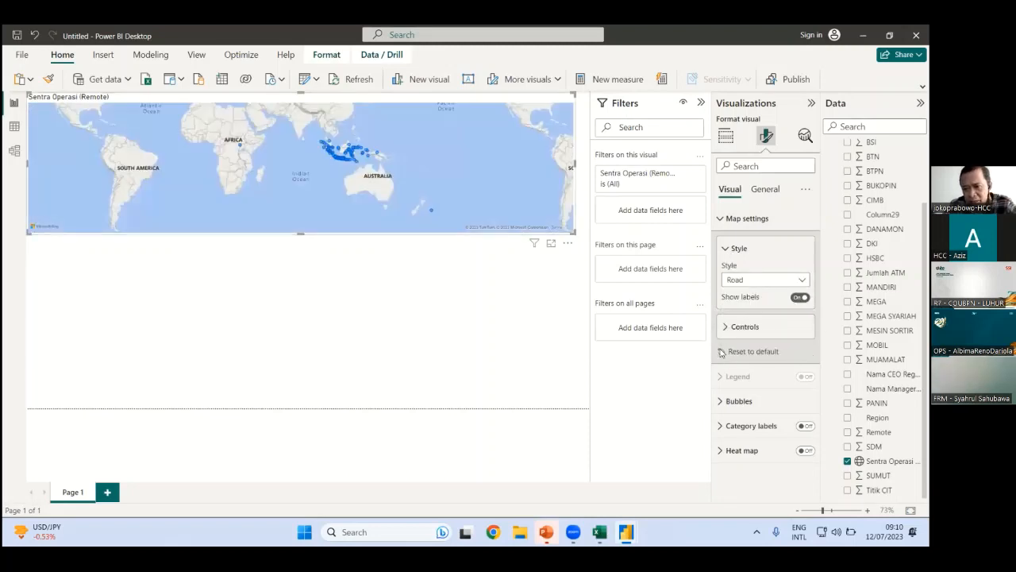
# Turn on the map's zoom buttons
pyautogui.click(738, 326)
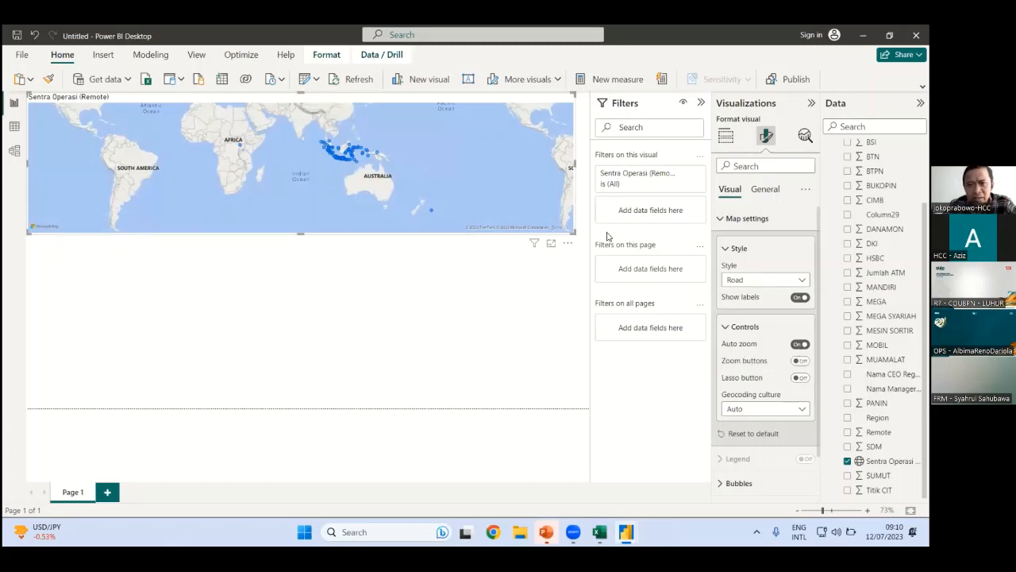
pyautogui.scroll(-2, 494, 200)
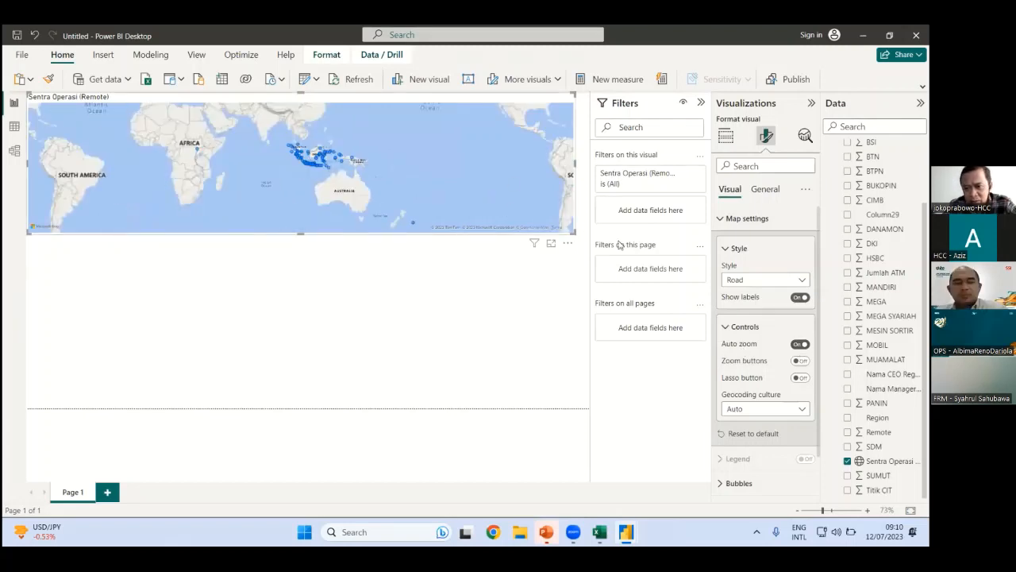
pyautogui.click(800, 360)
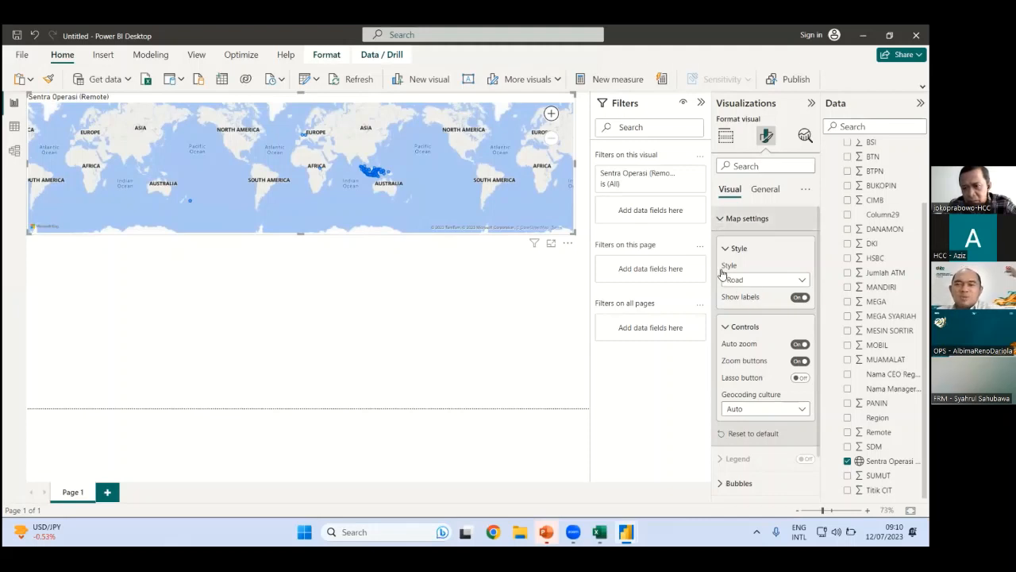
pyautogui.click(746, 218)
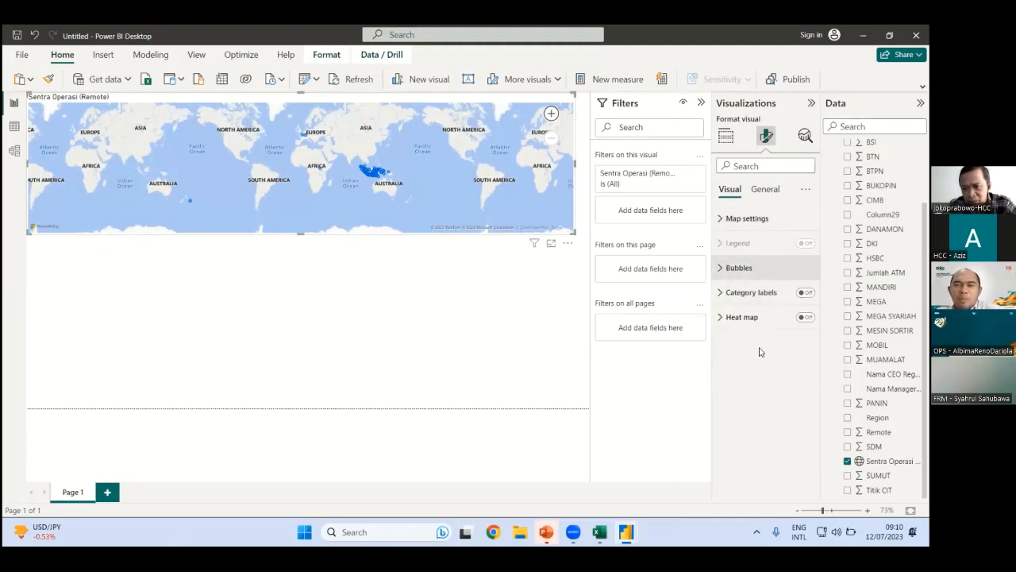
# Shrink the map bubbles to size -5, colour them red, and add Jumlah ATM values
pyautogui.click(738, 268)
pyautogui.moveTo(770, 331); pyautogui.dragTo(777, 333)
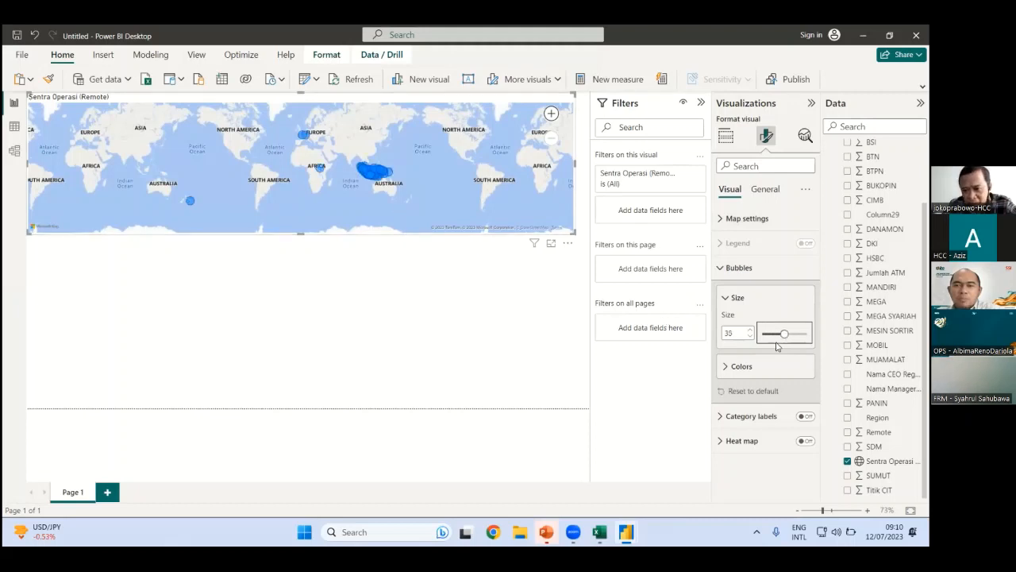
pyautogui.moveTo(785, 333); pyautogui.dragTo(769, 334)
pyautogui.click(725, 367)
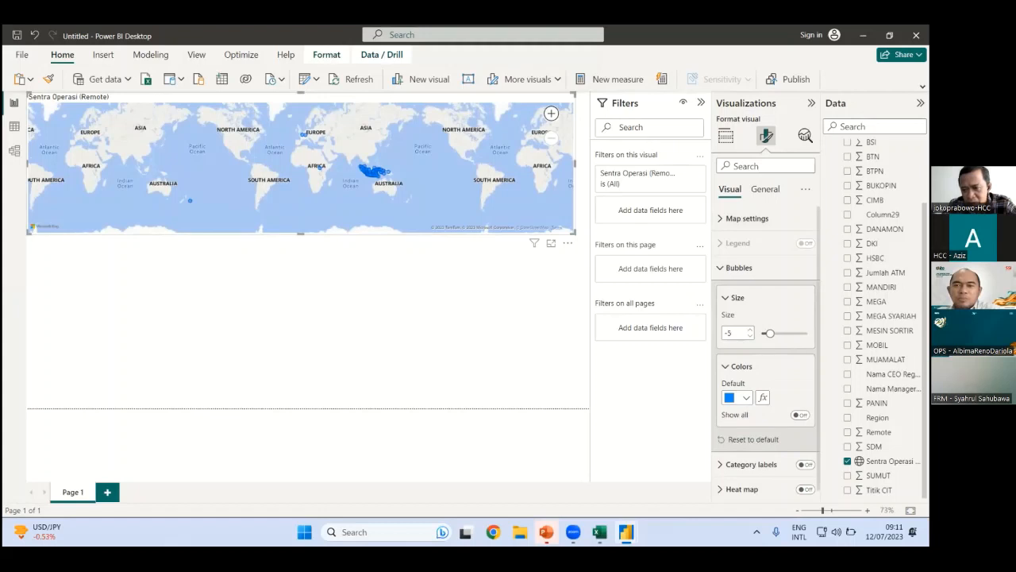
pyautogui.click(738, 397)
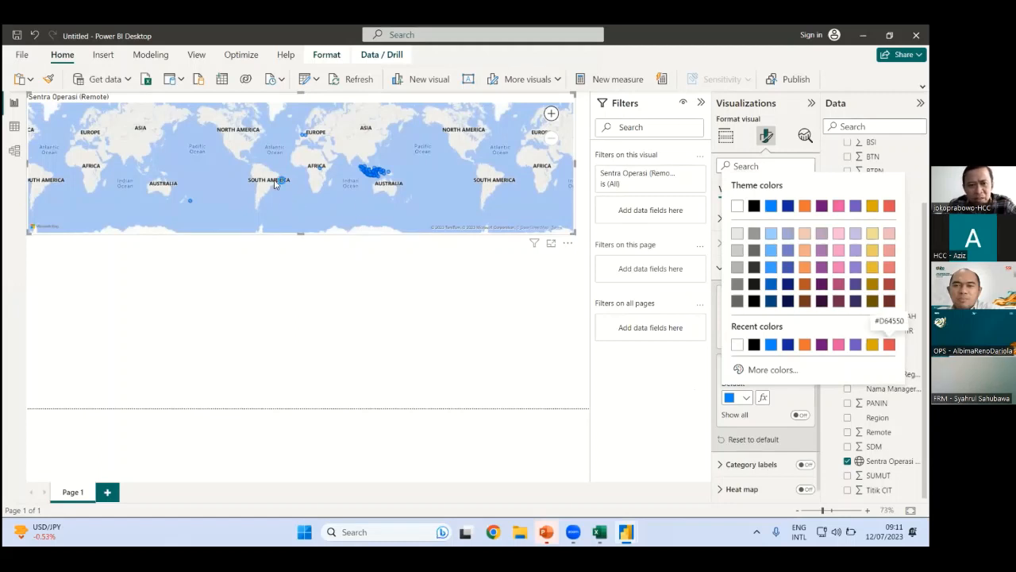
pyautogui.click(889, 345)
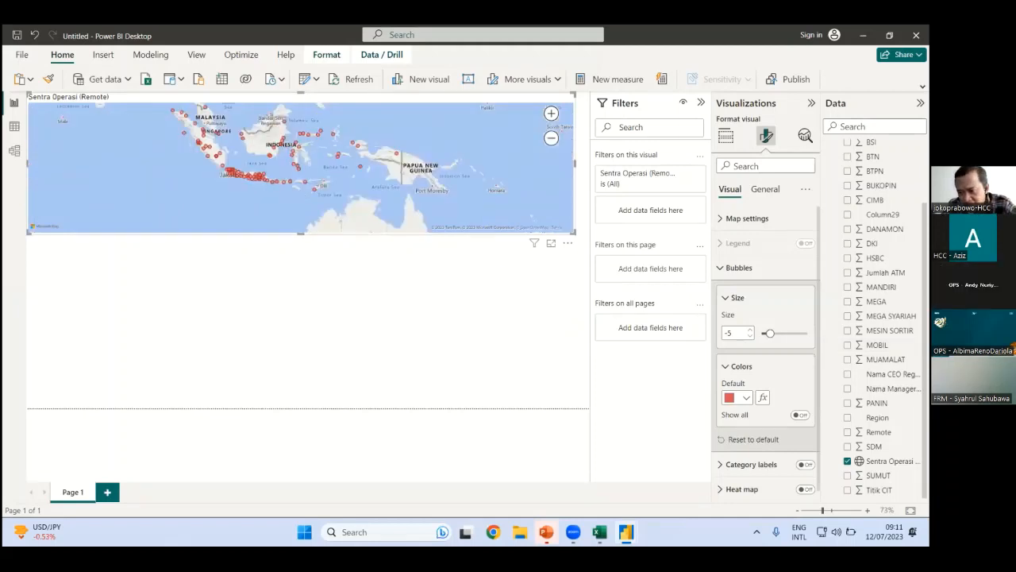
pyautogui.moveTo(733, 278); pyautogui.dragTo(313, 222)
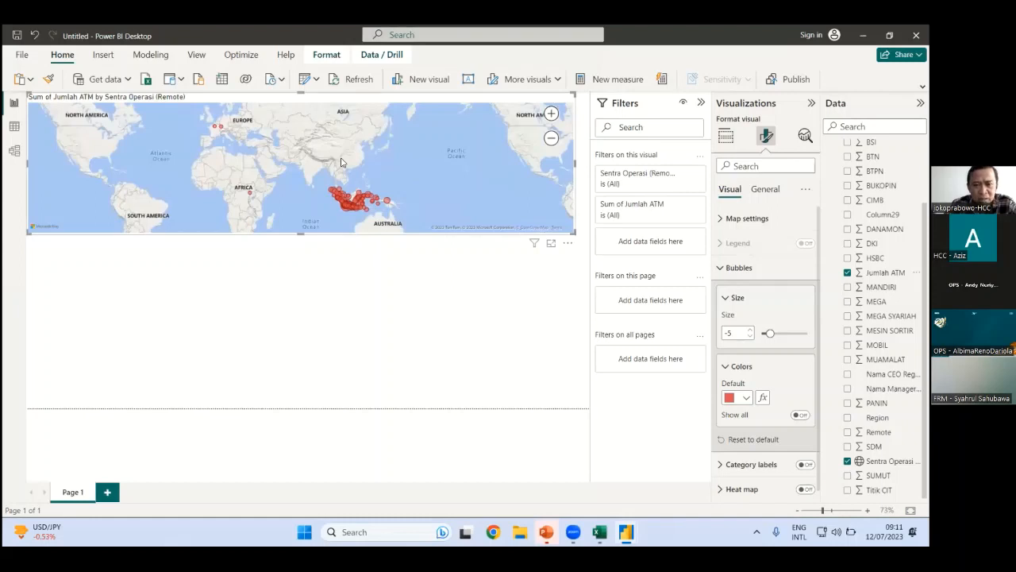
# Drop SDM, MOBIL and MESIN SORTIR onto the map alongside Jumlah ATM, then deselect it
pyautogui.scroll(3, 342, 162)
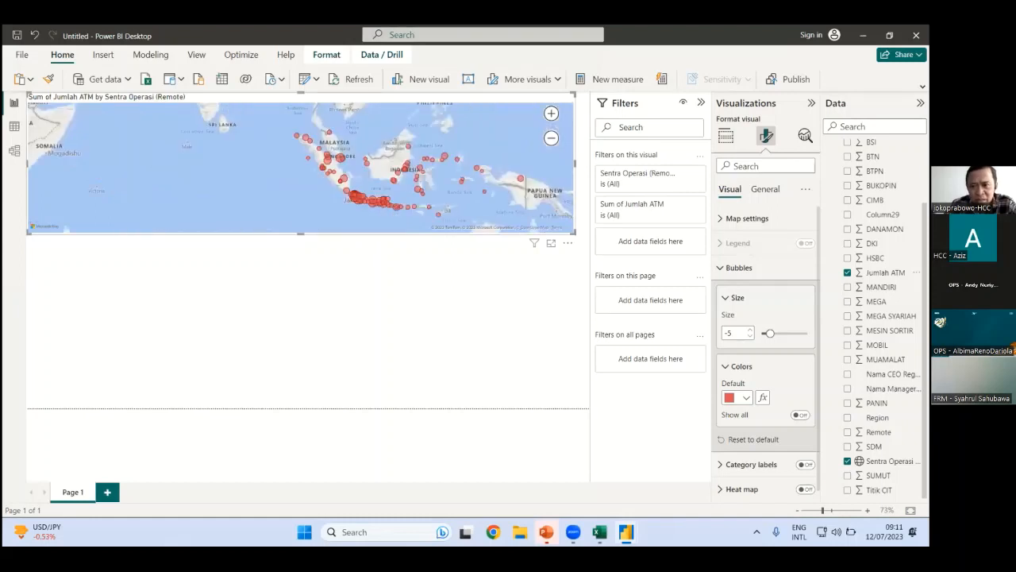
pyautogui.moveTo(341, 162)
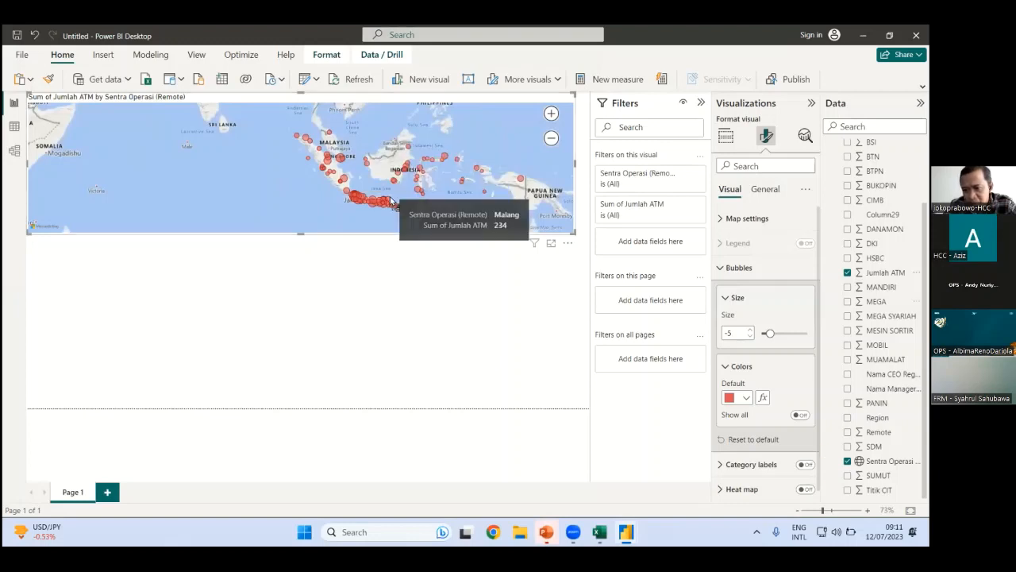
pyautogui.click(877, 344)
pyautogui.moveTo(874, 446); pyautogui.dragTo(629, 413)
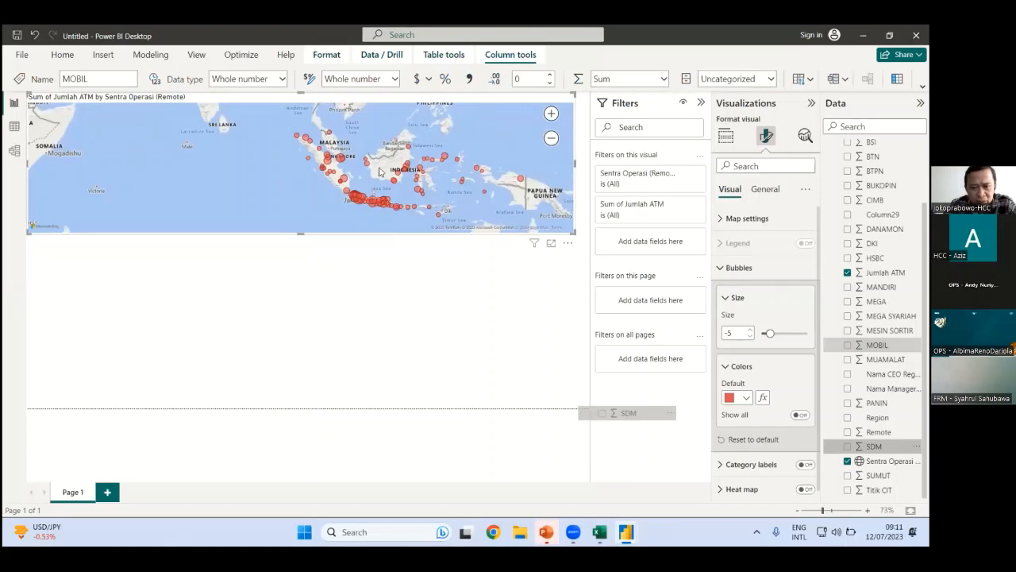
pyautogui.moveTo(379, 171); pyautogui.dragTo(380, 171)
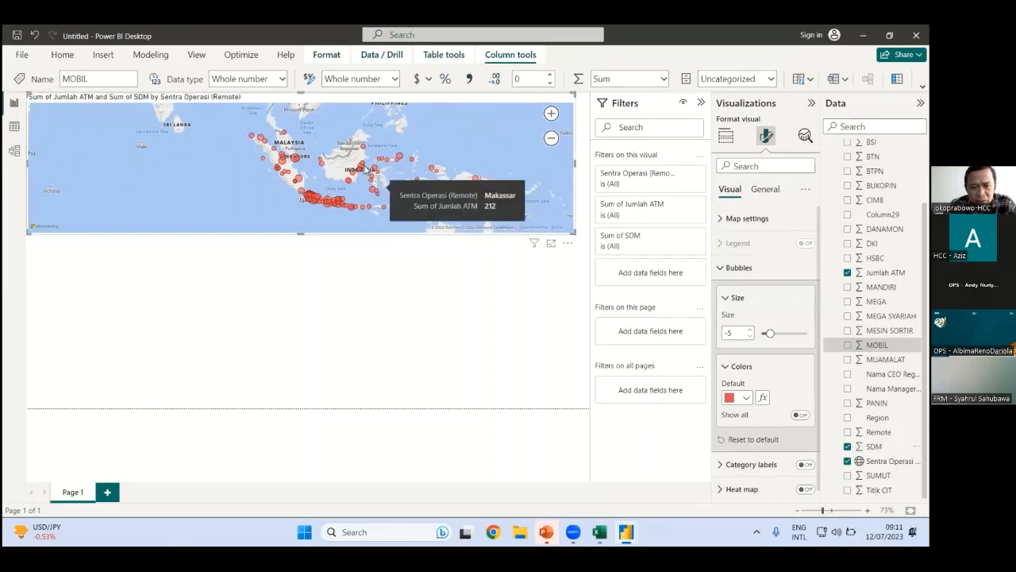
pyautogui.scroll(3, 362, 171)
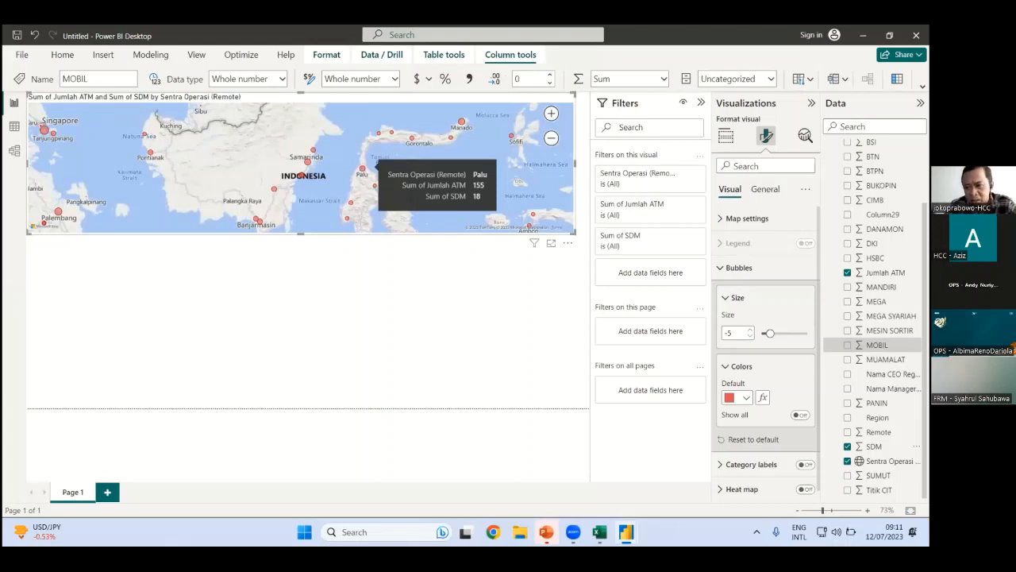
pyautogui.moveTo(407, 265); pyautogui.dragTo(365, 177)
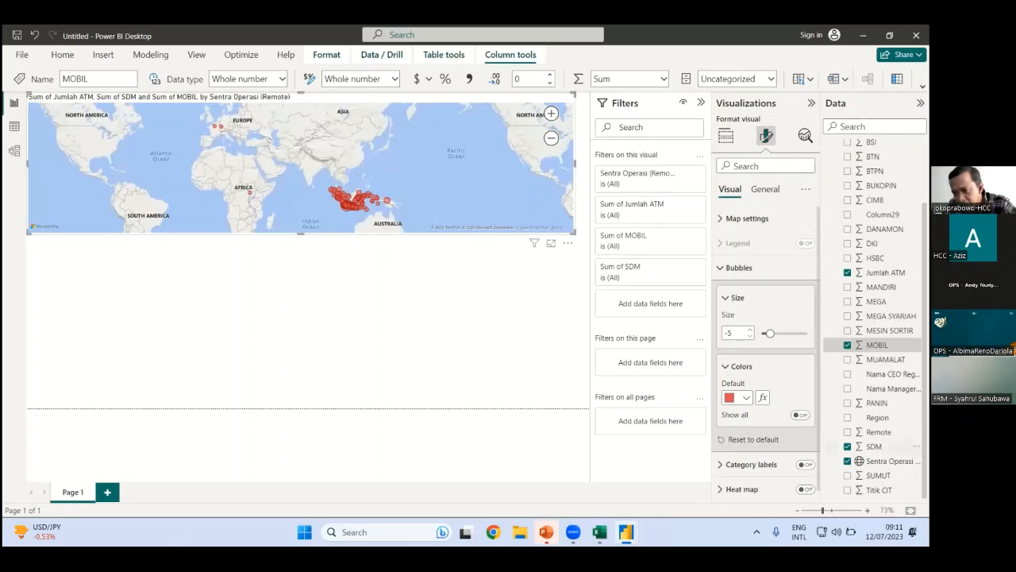
pyautogui.moveTo(446, 219); pyautogui.dragTo(407, 165)
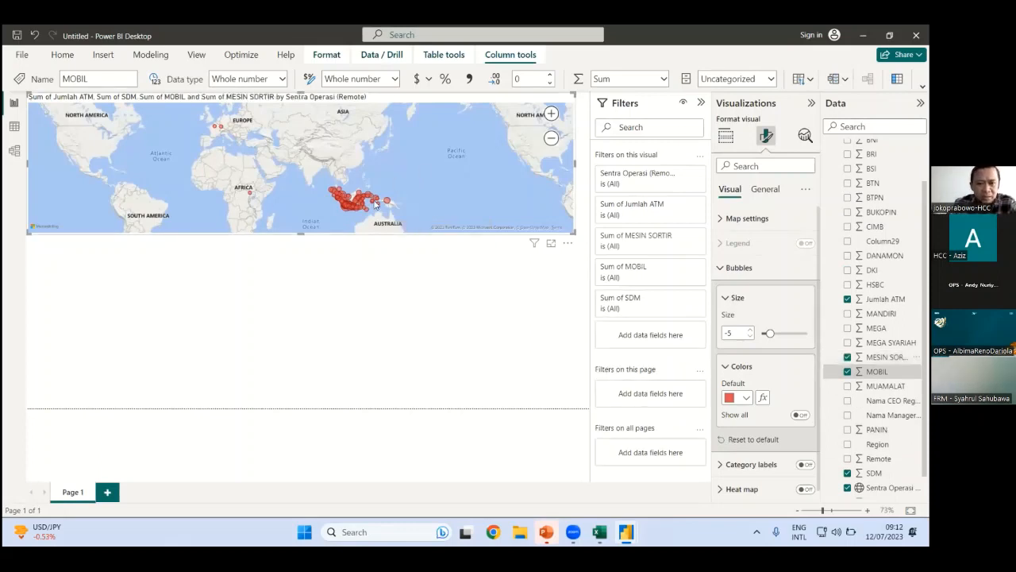
pyautogui.scroll(1, 378, 196)
pyautogui.scroll(3, 326, 157)
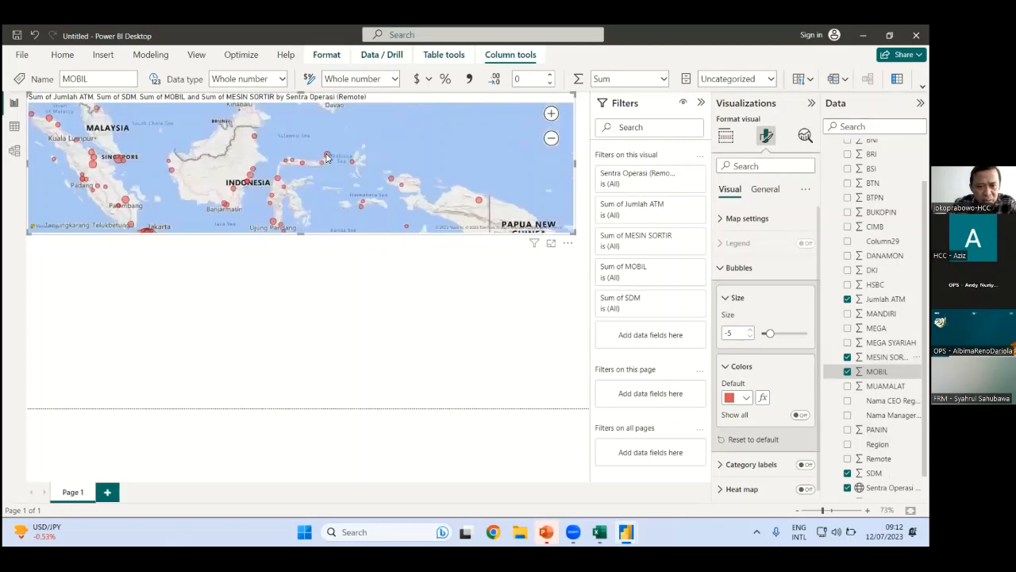
pyautogui.moveTo(326, 158)
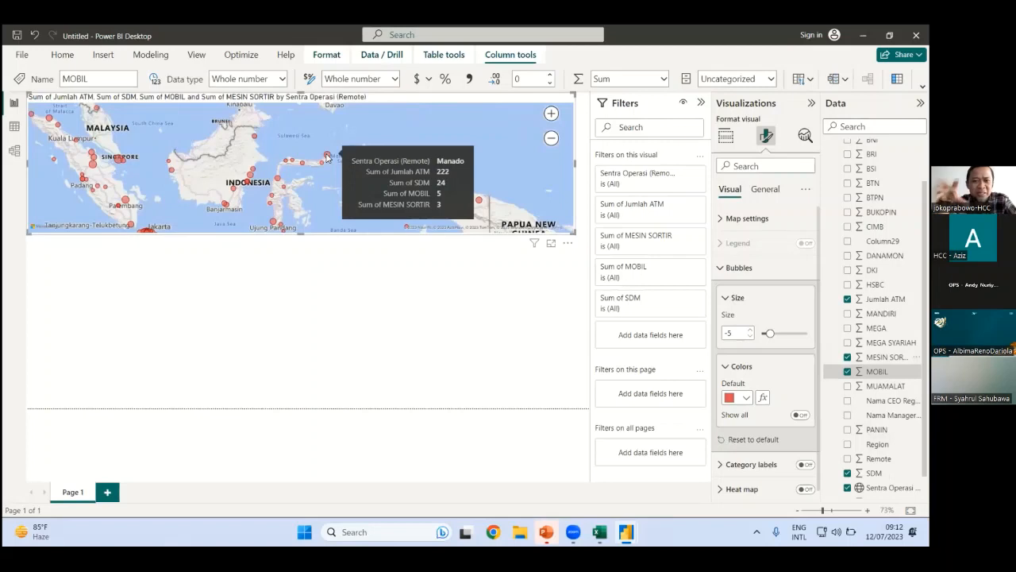
pyautogui.click(395, 292)
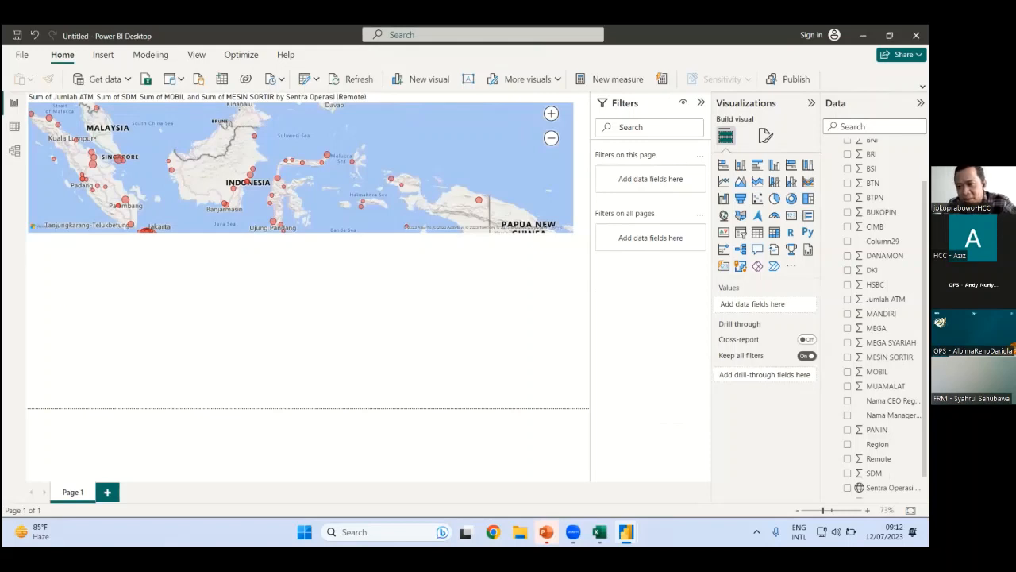
# Build a column chart of Jumlah ATM by Region and widen it
pyautogui.scroll(-1, 913, 387)
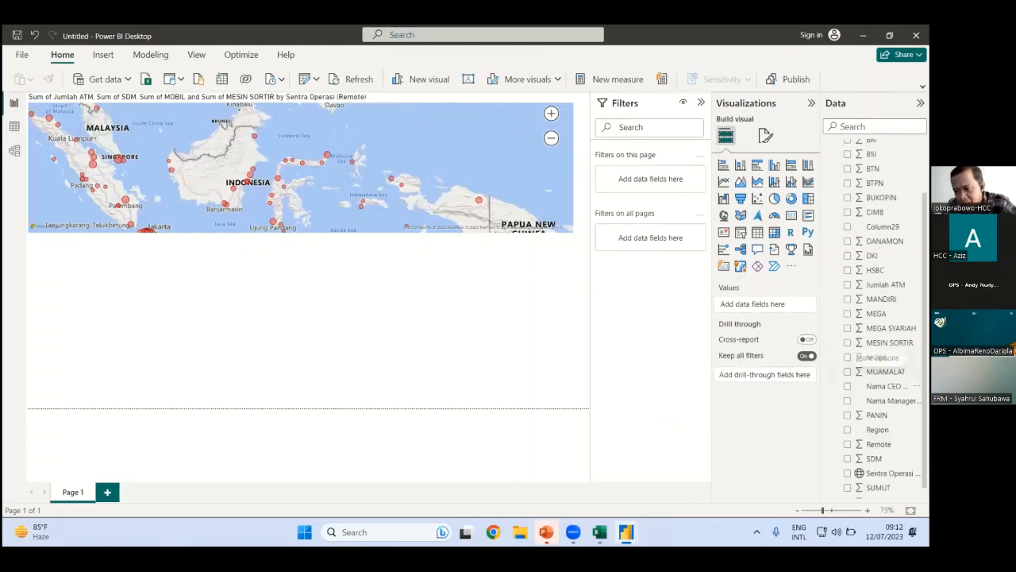
pyautogui.moveTo(877, 429); pyautogui.dragTo(127, 317)
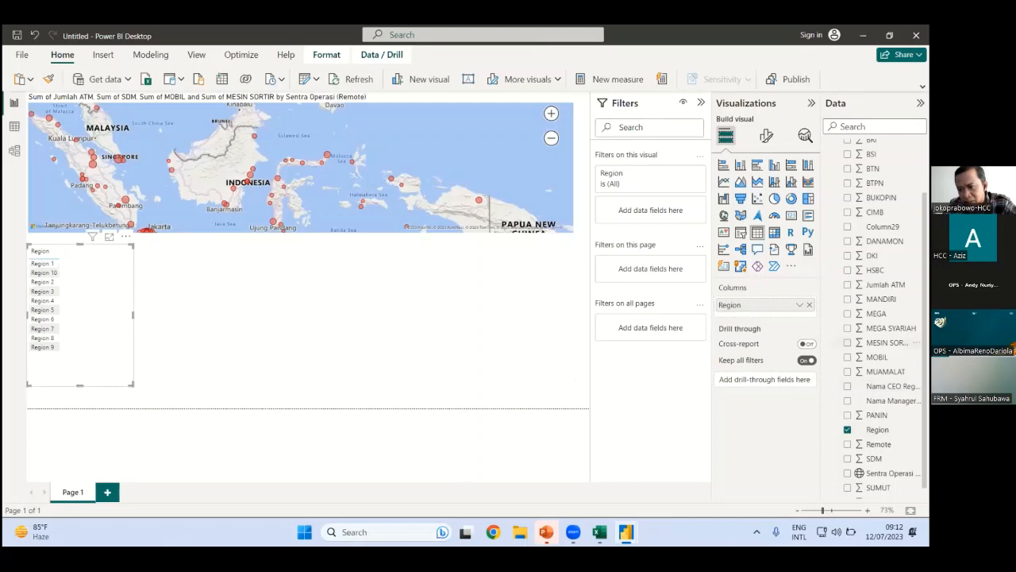
pyautogui.moveTo(91, 318)
pyautogui.mouseDown()
pyautogui.moveTo(123, 295)
pyautogui.moveTo(145, 325)
pyautogui.moveTo(95, 313)
pyautogui.mouseUp()
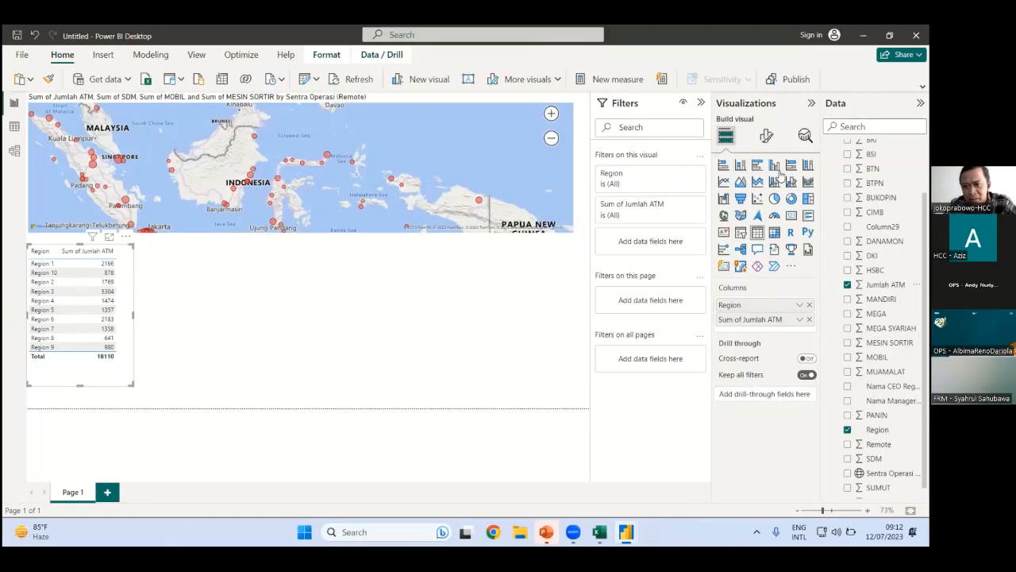
pyautogui.click(774, 167)
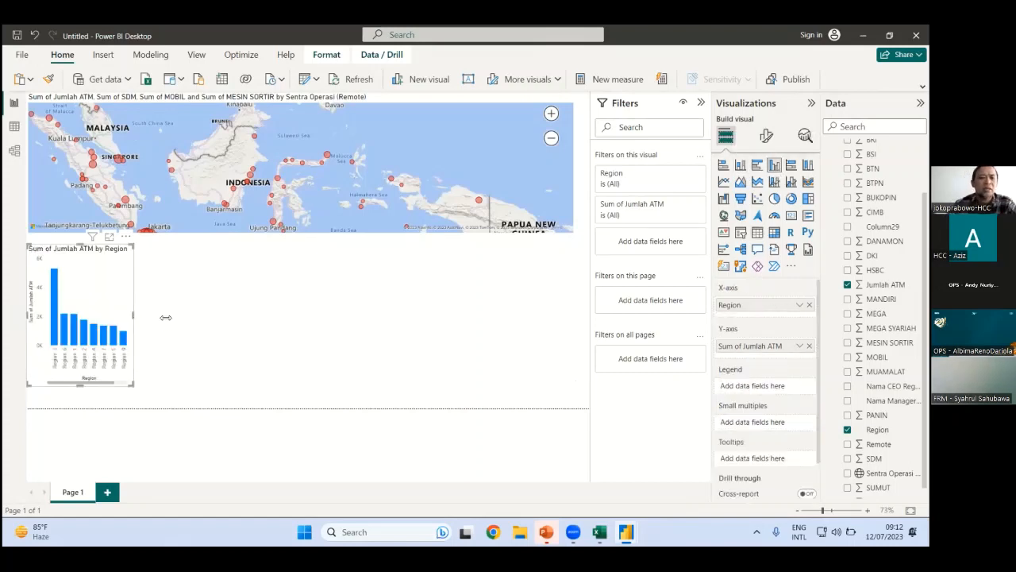
pyautogui.moveTo(165, 317); pyautogui.dragTo(166, 318)
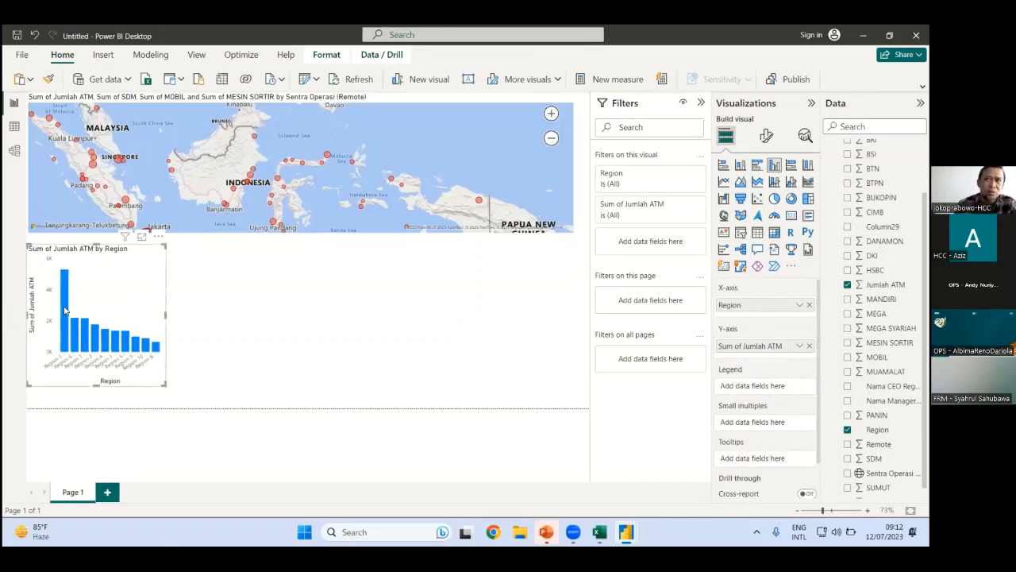
# Sort the chart's axis by Region in ascending order and nudge the chart slightly lower
pyautogui.moveTo(65, 311)
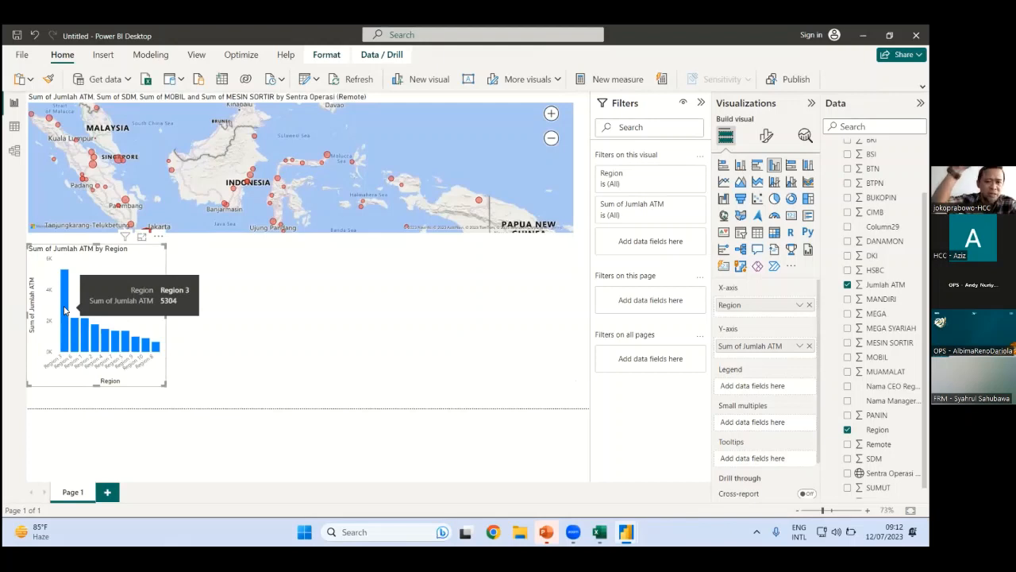
pyautogui.click(158, 238)
pyautogui.moveTo(198, 308)
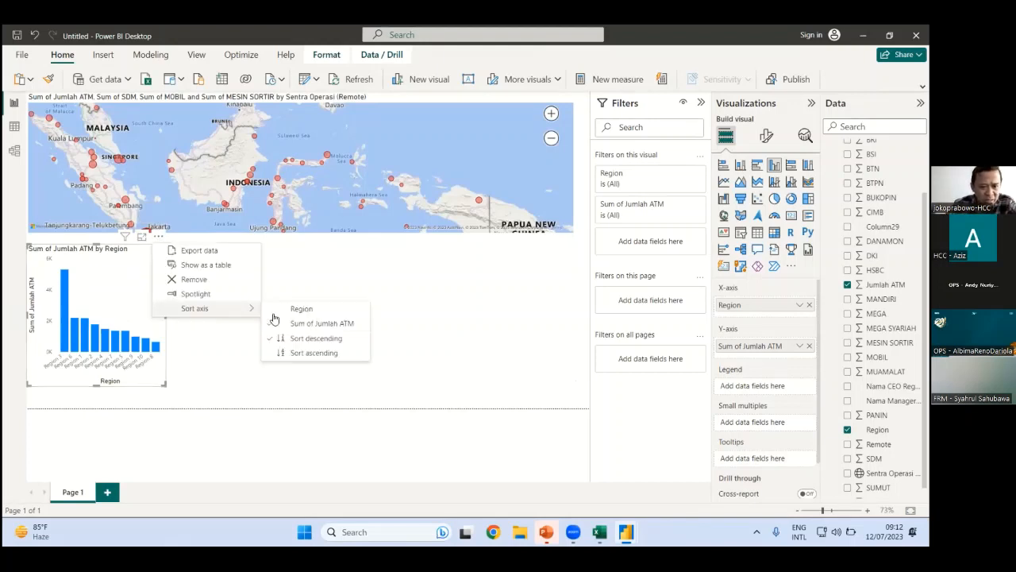
pyautogui.click(158, 253)
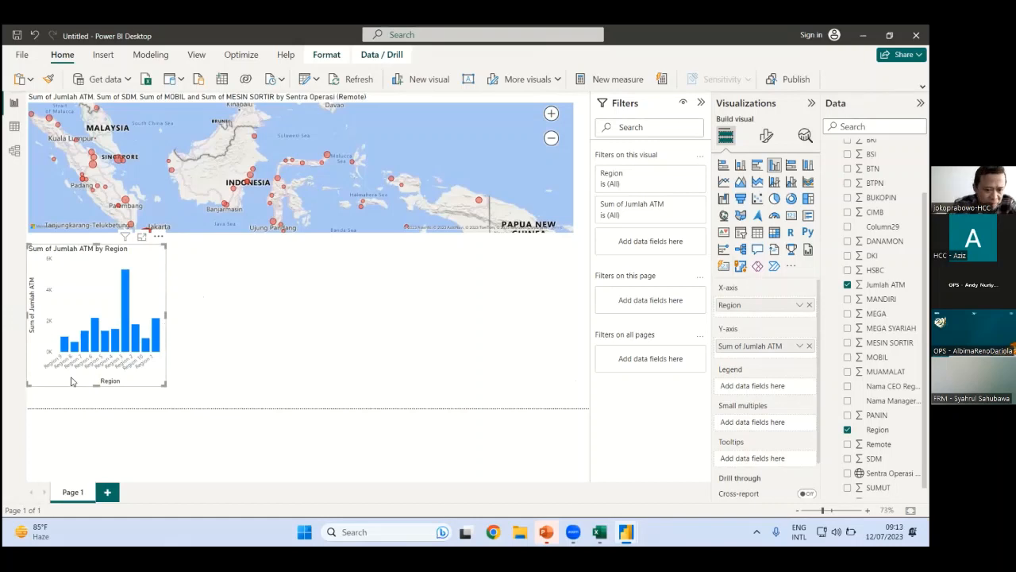
pyautogui.click(159, 236)
pyautogui.moveTo(200, 312)
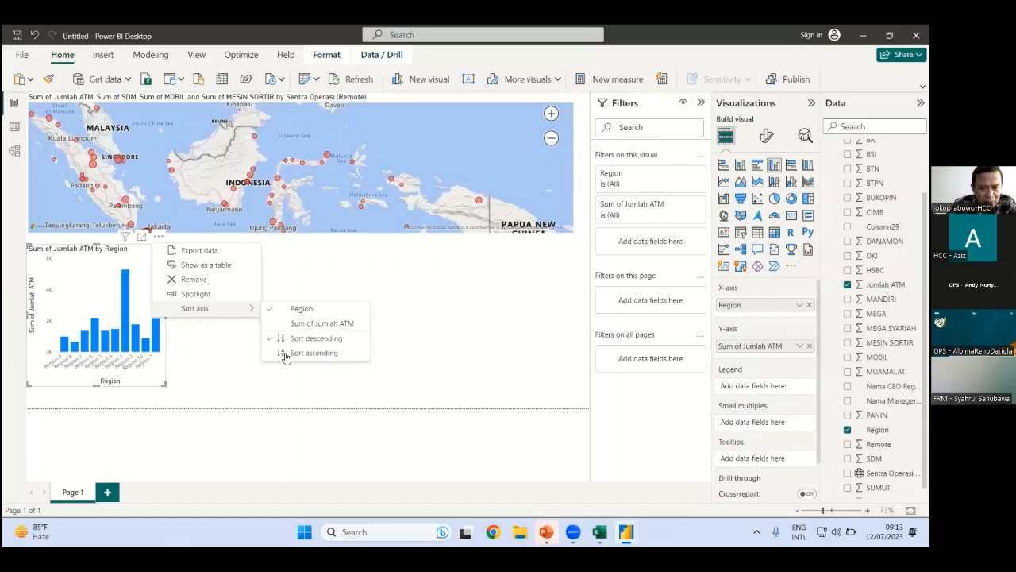
pyautogui.click(312, 352)
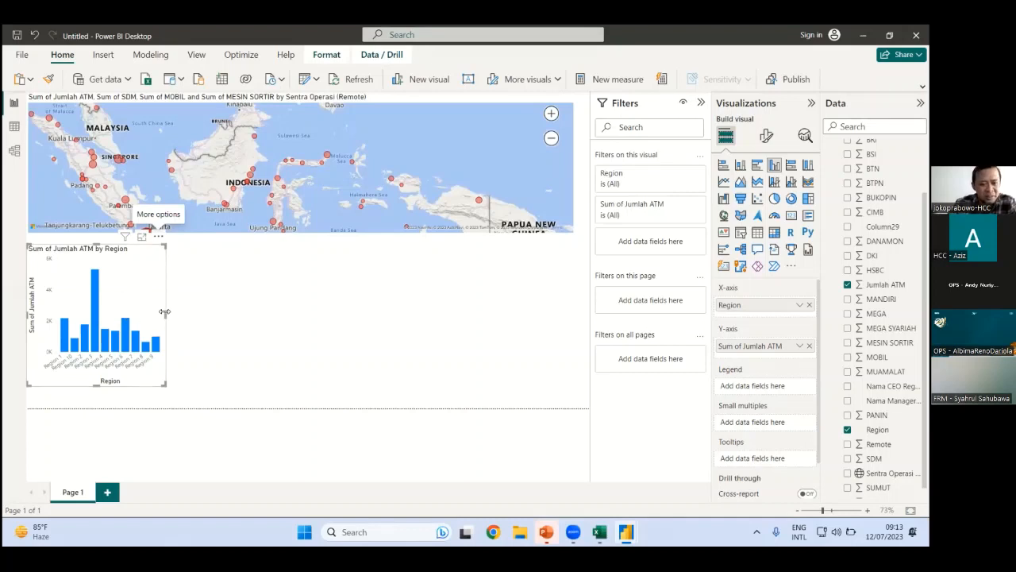
pyautogui.moveTo(129, 256); pyautogui.dragTo(129, 263)
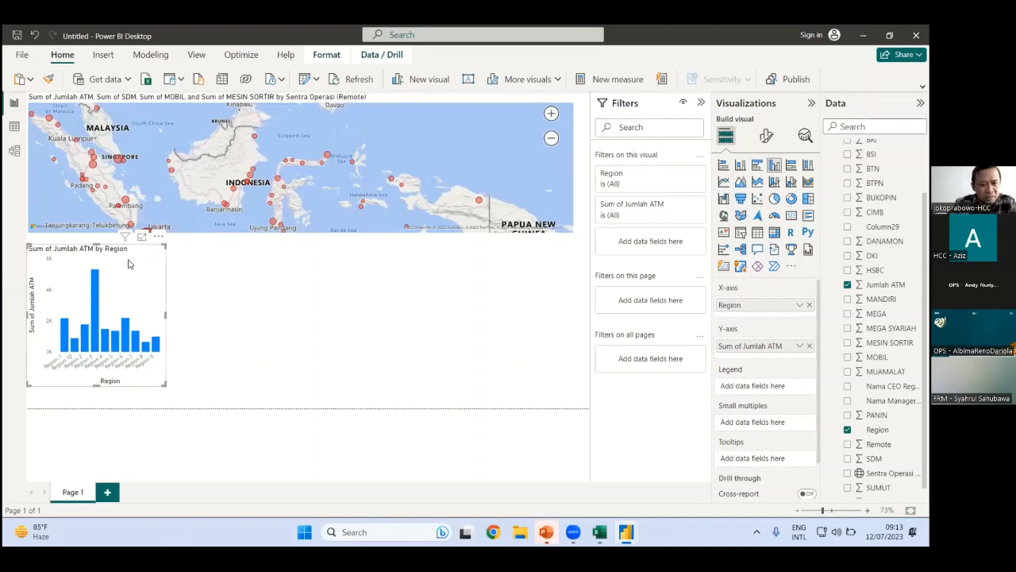
# Widen the ATM column chart a little more, then highlight Region 7 across the report
pyautogui.click(198, 306)
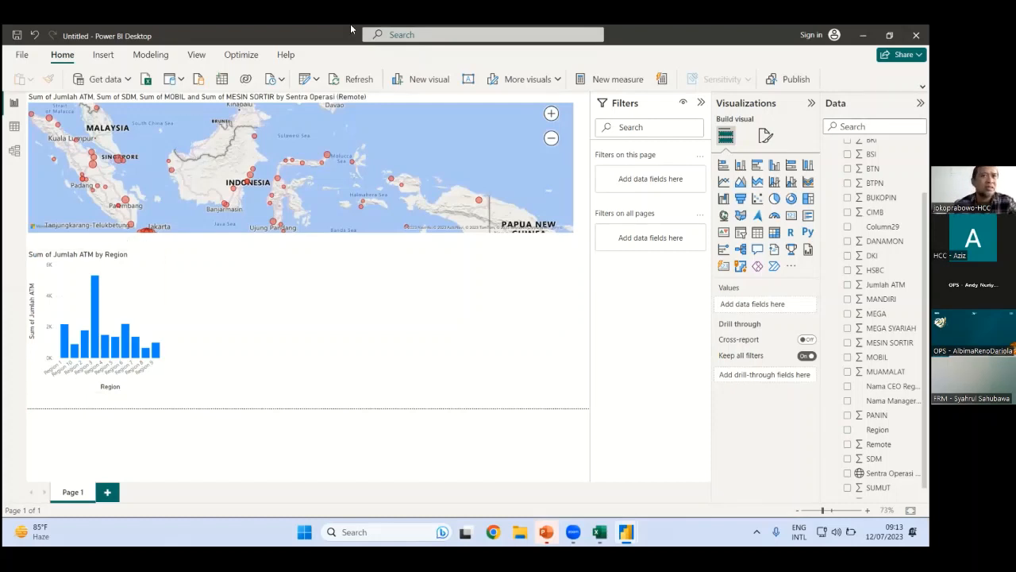
pyautogui.click(161, 317)
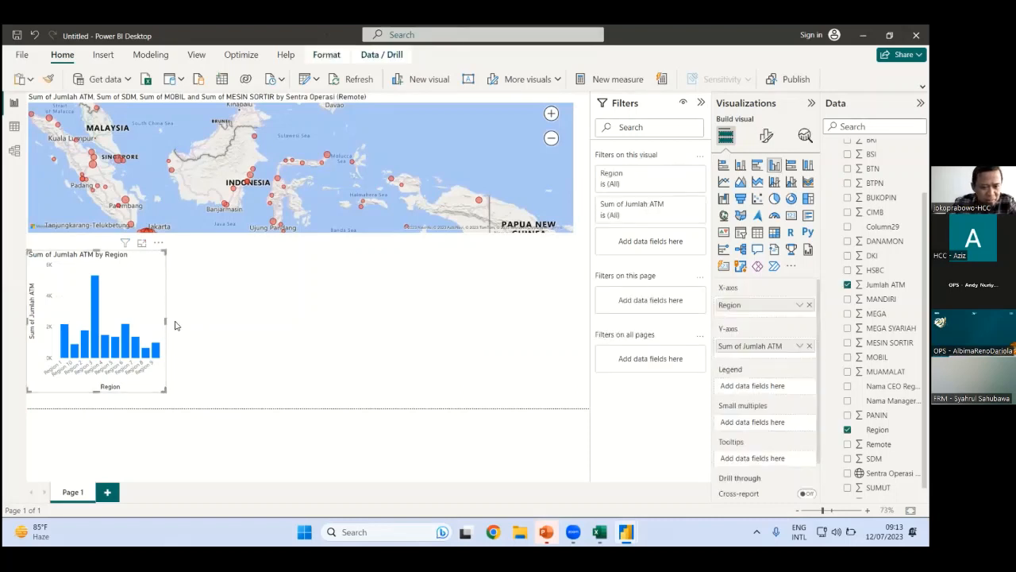
pyautogui.moveTo(175, 324); pyautogui.dragTo(185, 324)
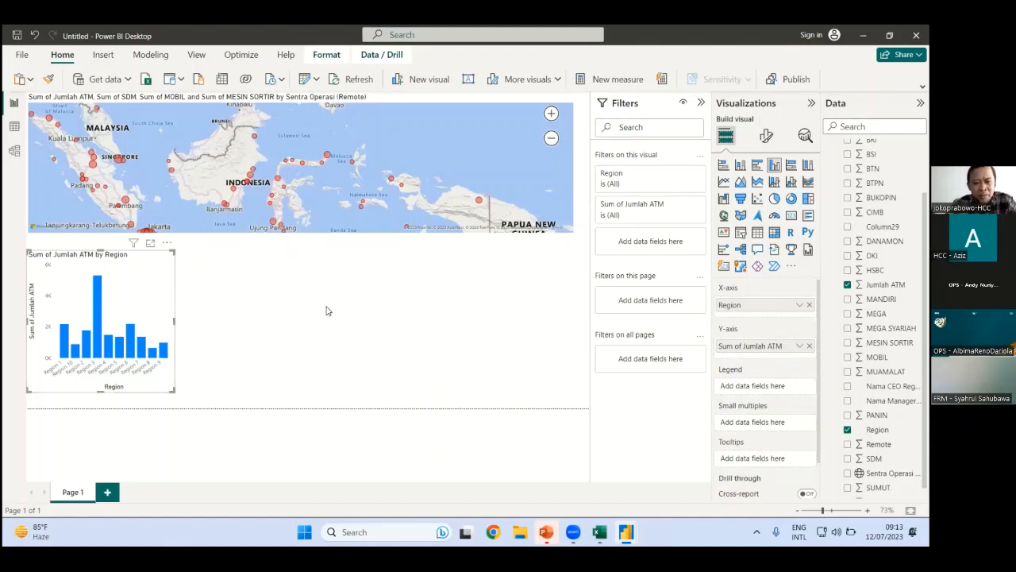
pyautogui.click(192, 339)
pyautogui.click(141, 348)
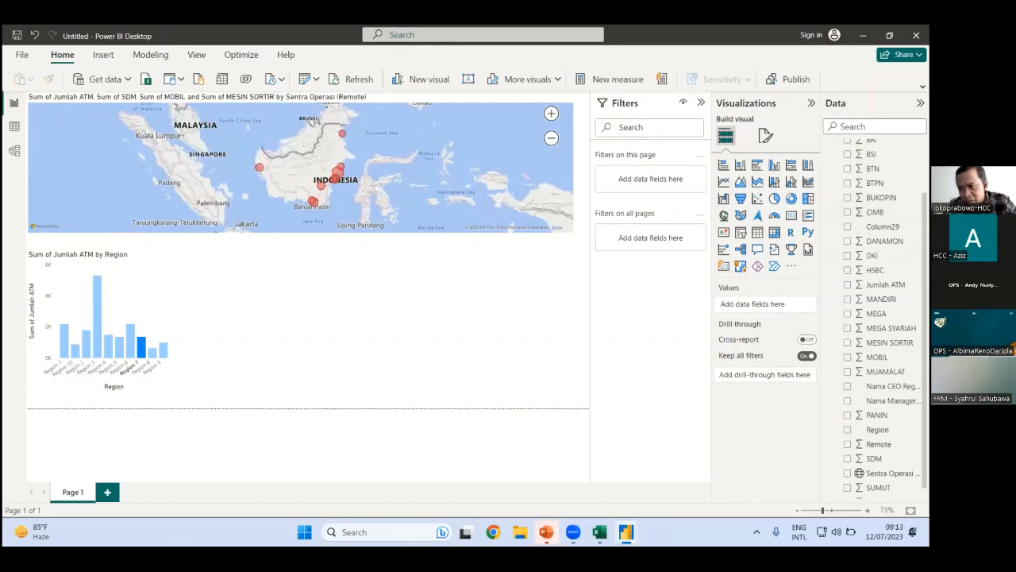
pyautogui.scroll(2, 881, 318)
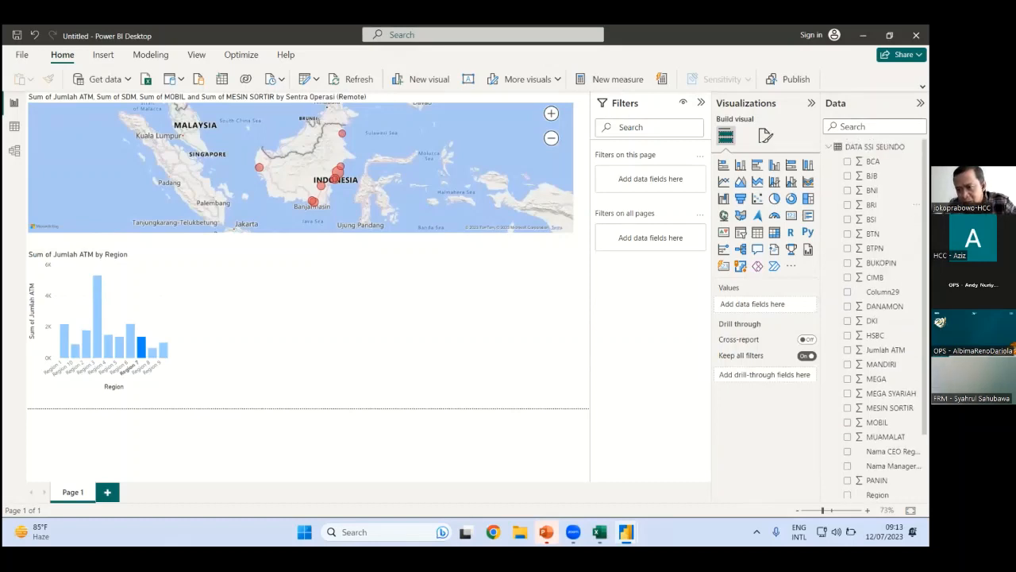
pyautogui.scroll(-2, 882, 317)
pyautogui.scroll(2, 881, 318)
pyautogui.scroll(-2, 881, 317)
# Build a pie chart of Sum of SDM by Region and resize it on the canvas
pyautogui.moveTo(877, 455); pyautogui.dragTo(321, 316)
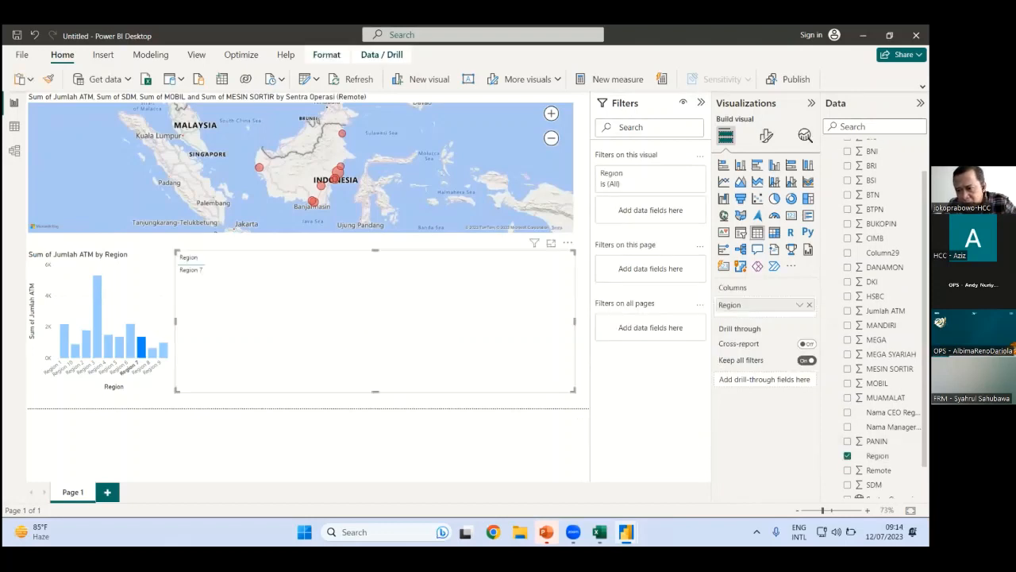
pyautogui.scroll(-1, 881, 318)
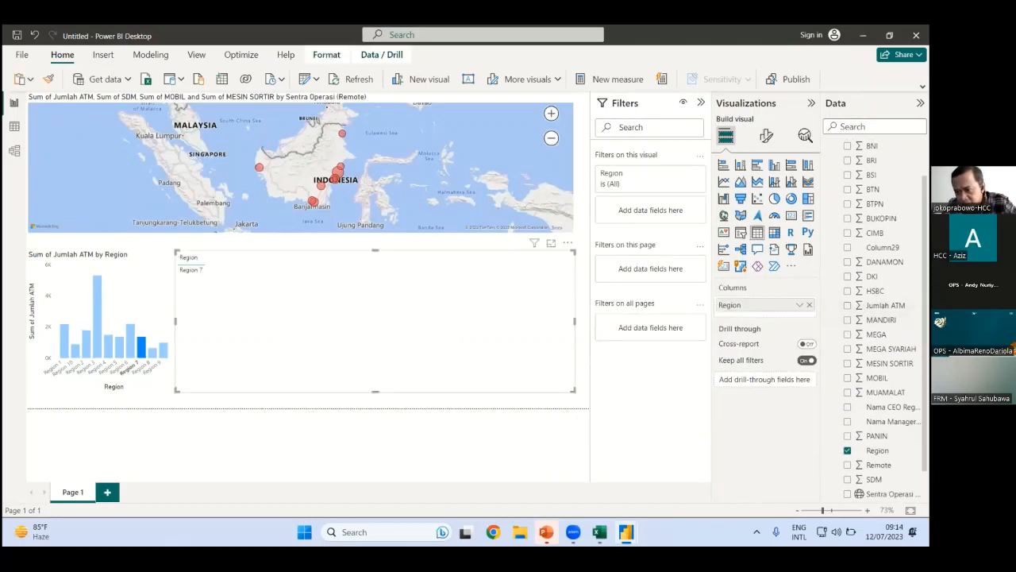
pyautogui.moveTo(873, 479); pyautogui.dragTo(329, 317)
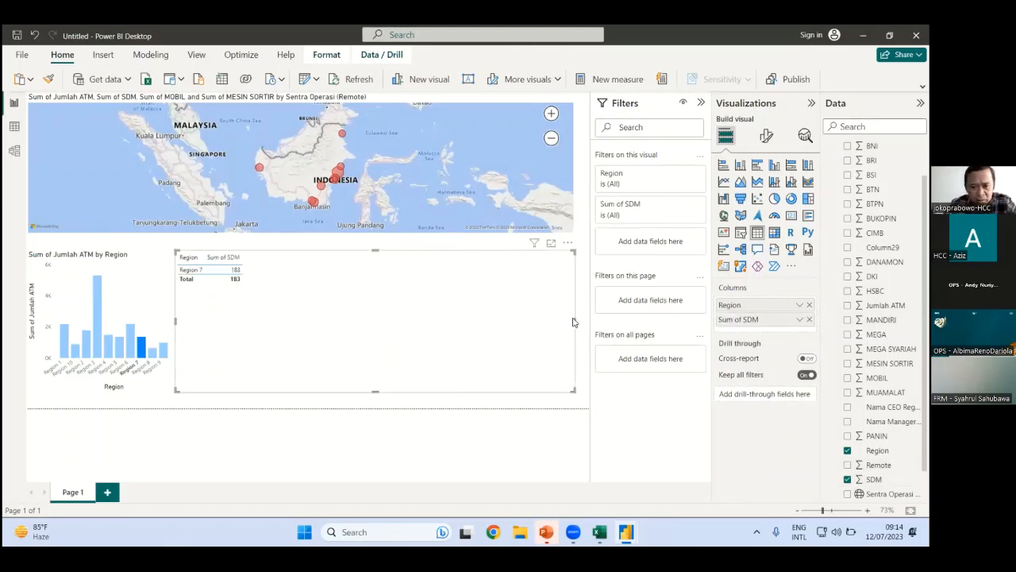
pyautogui.moveTo(574, 321); pyautogui.dragTo(337, 322)
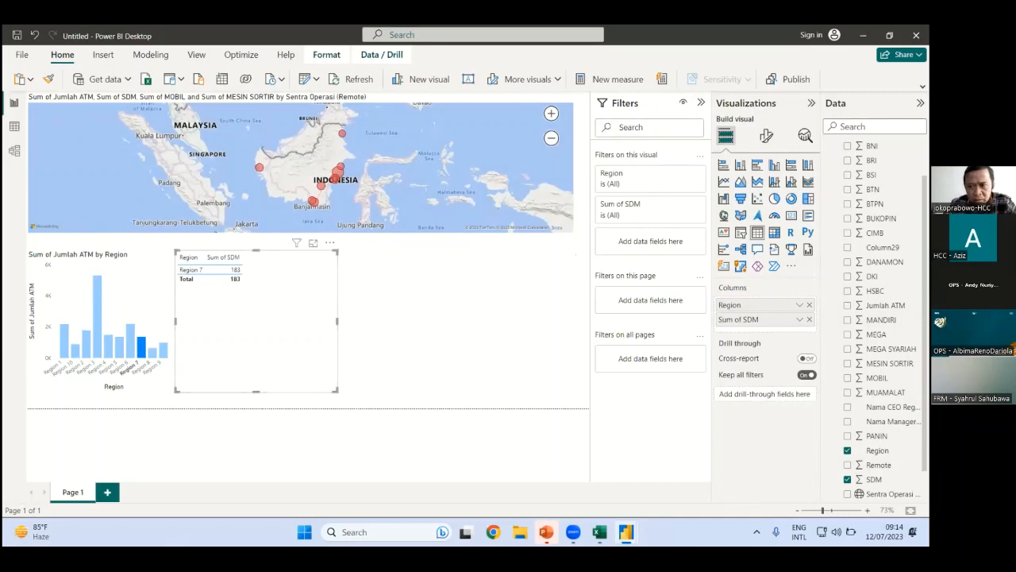
pyautogui.click(773, 198)
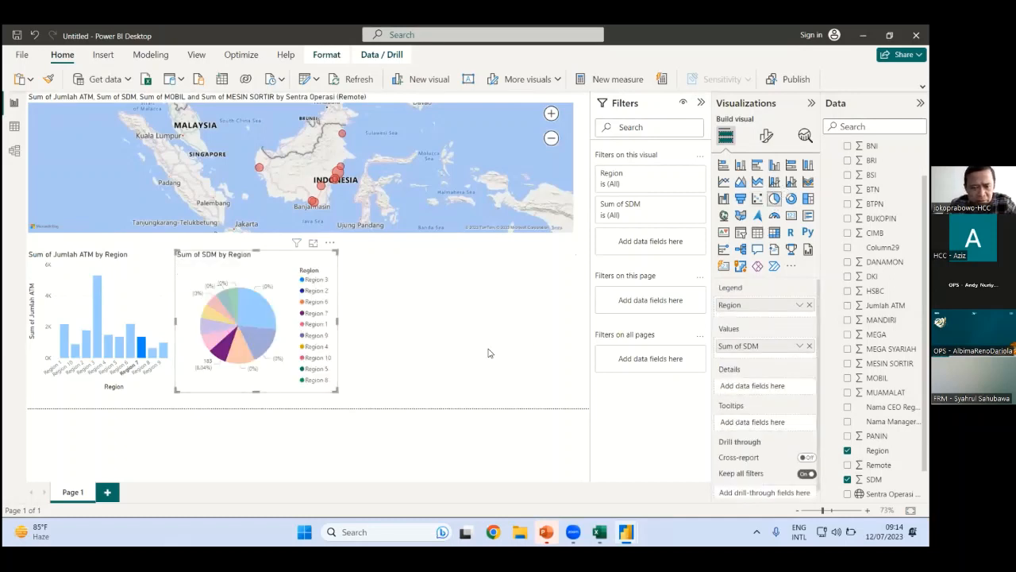
pyautogui.moveTo(337, 321); pyautogui.dragTo(348, 326)
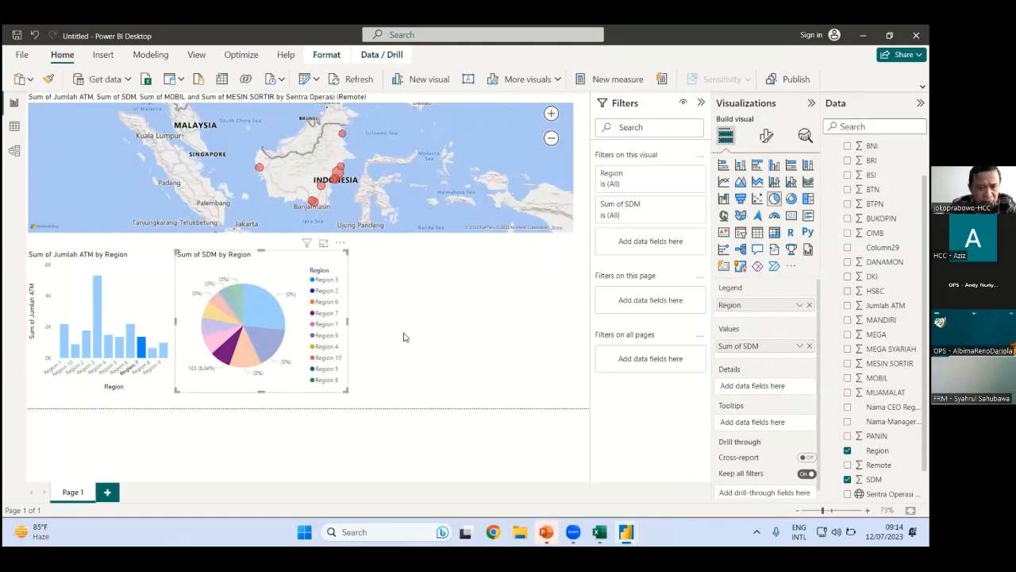
pyautogui.click(563, 325)
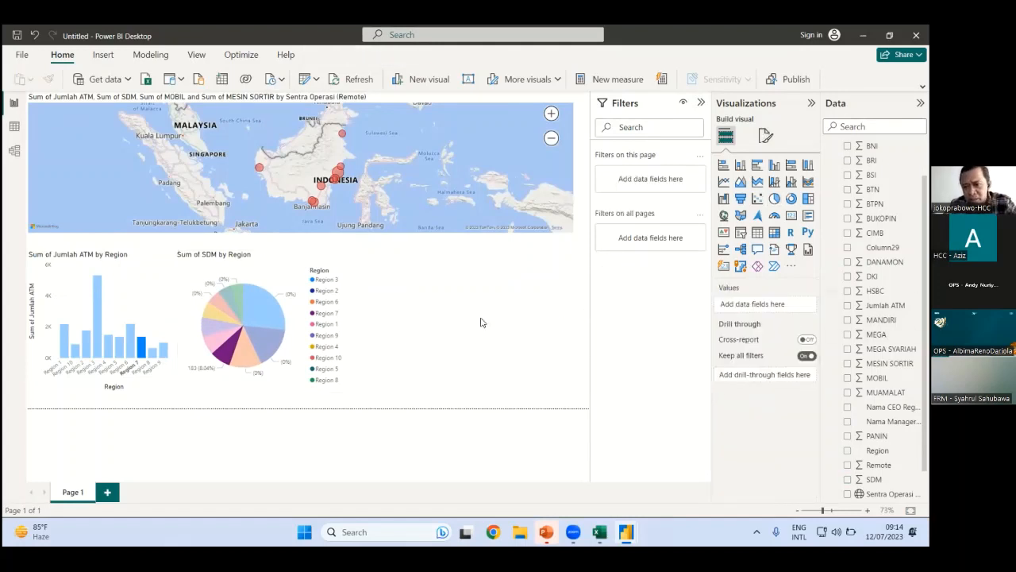
# Add a clustered column chart comparing MESIN SORTIR and MOBIL by Region, then collapse Filters
pyautogui.moveTo(877, 450); pyautogui.dragTo(579, 315)
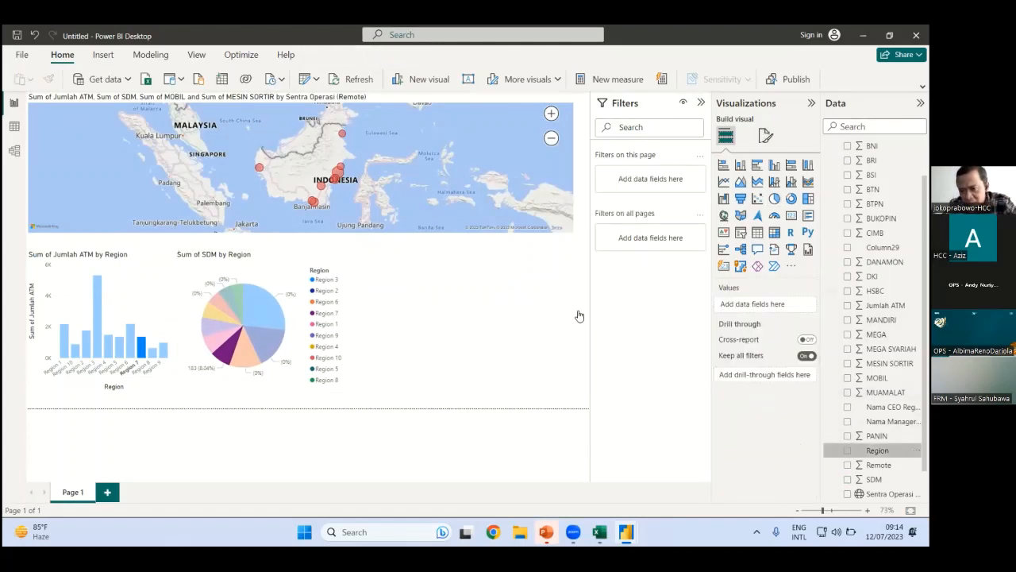
pyautogui.moveTo(764, 369); pyautogui.dragTo(492, 306)
pyautogui.moveTo(878, 377); pyautogui.dragTo(435, 307)
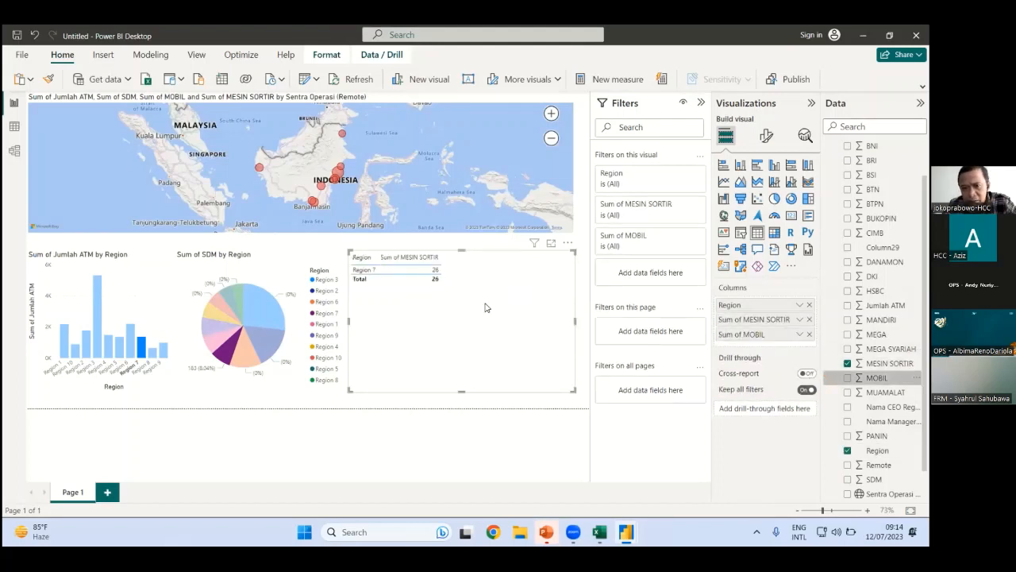
pyautogui.click(774, 166)
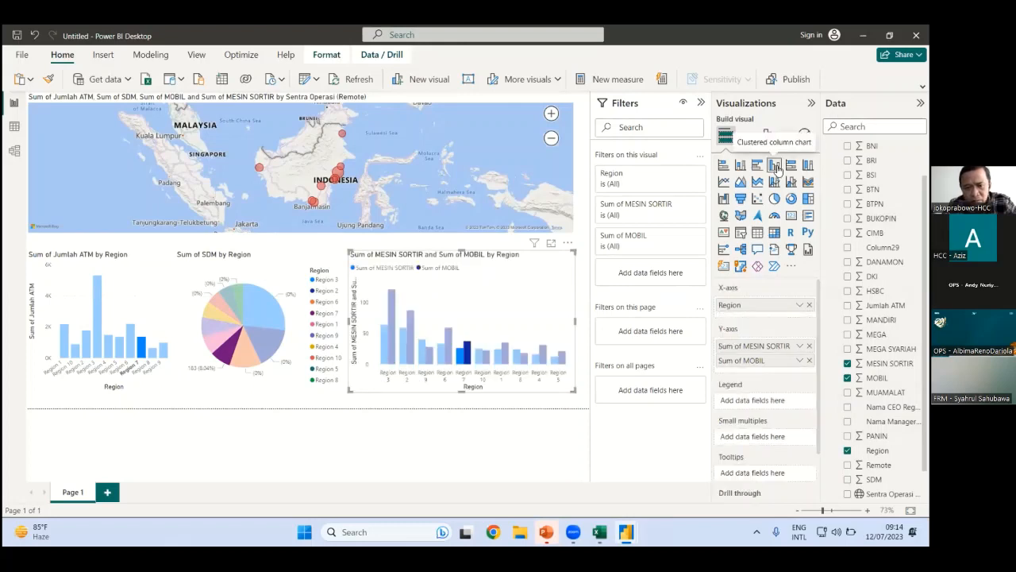
pyautogui.click(441, 454)
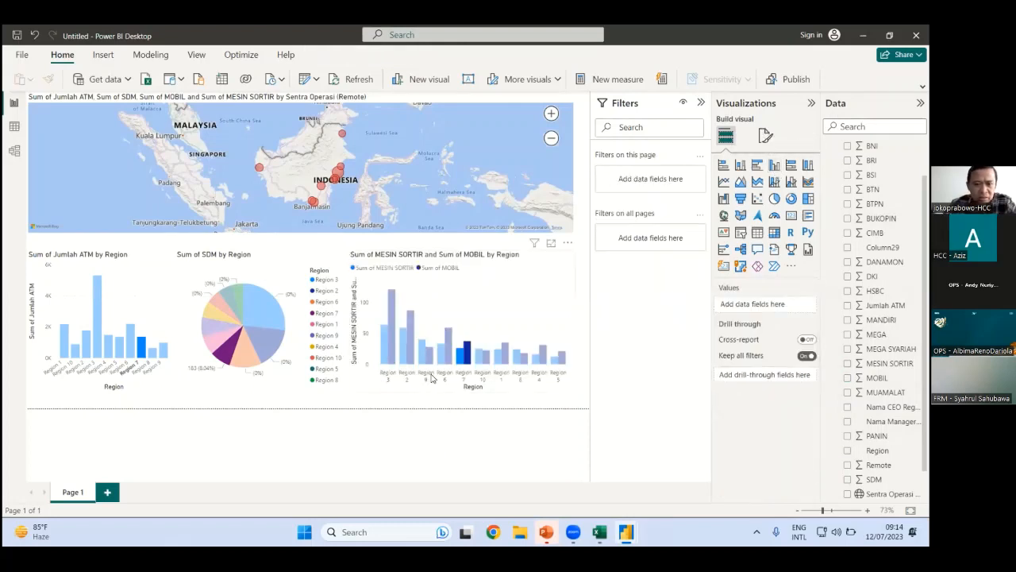
pyautogui.moveTo(435, 380); pyautogui.dragTo(427, 381)
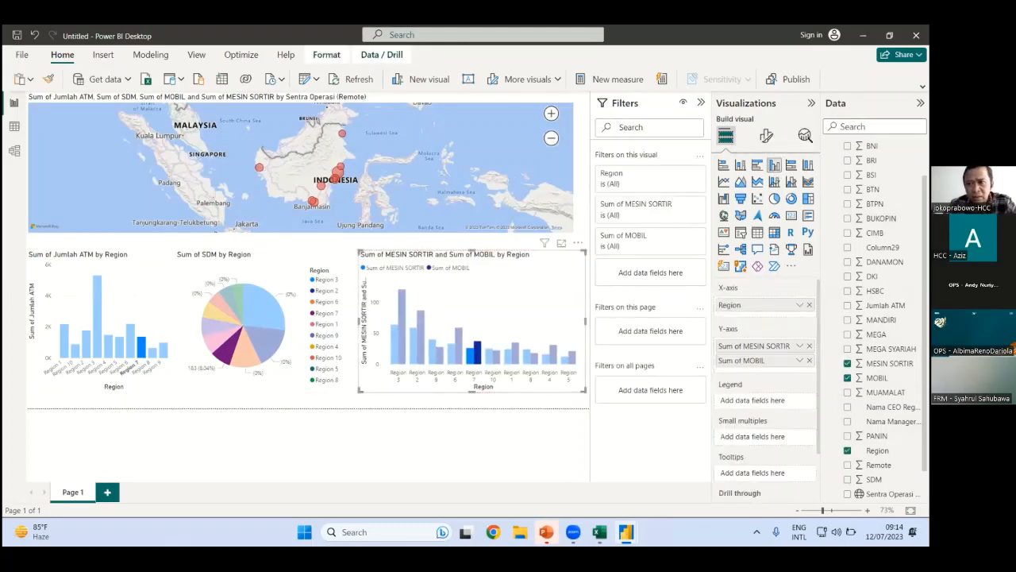
pyautogui.click(701, 102)
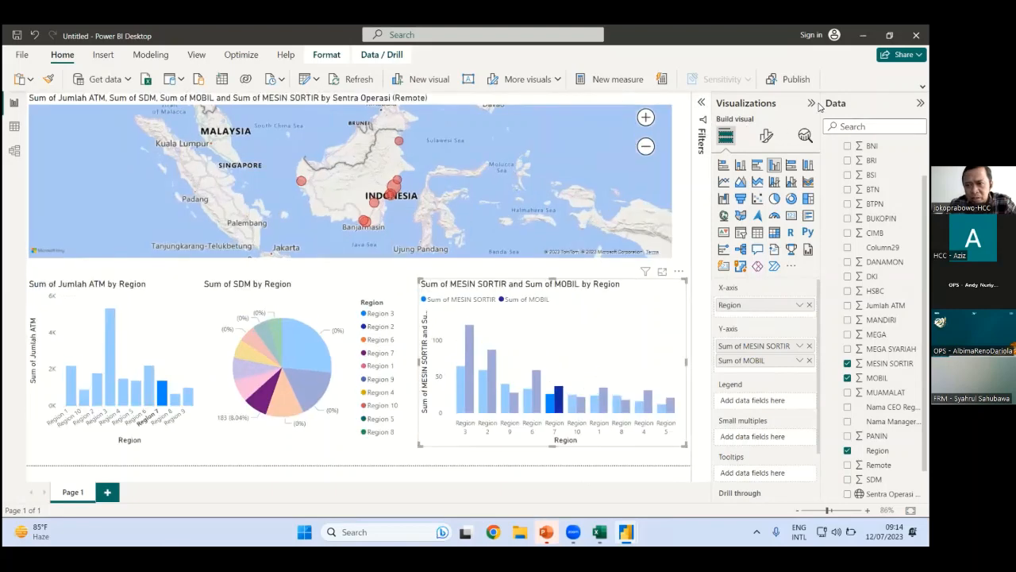
# Hide the Visualizations and Fields panes and cross-highlight Regions 1, 3 and 6 across visuals
pyautogui.click(811, 102)
pyautogui.click(920, 102)
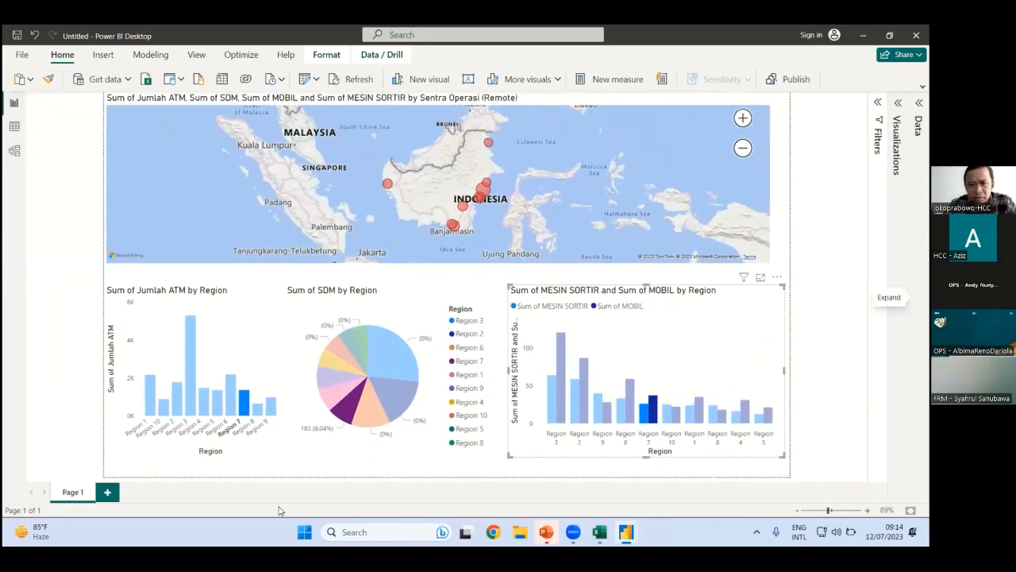
pyautogui.click(150, 391)
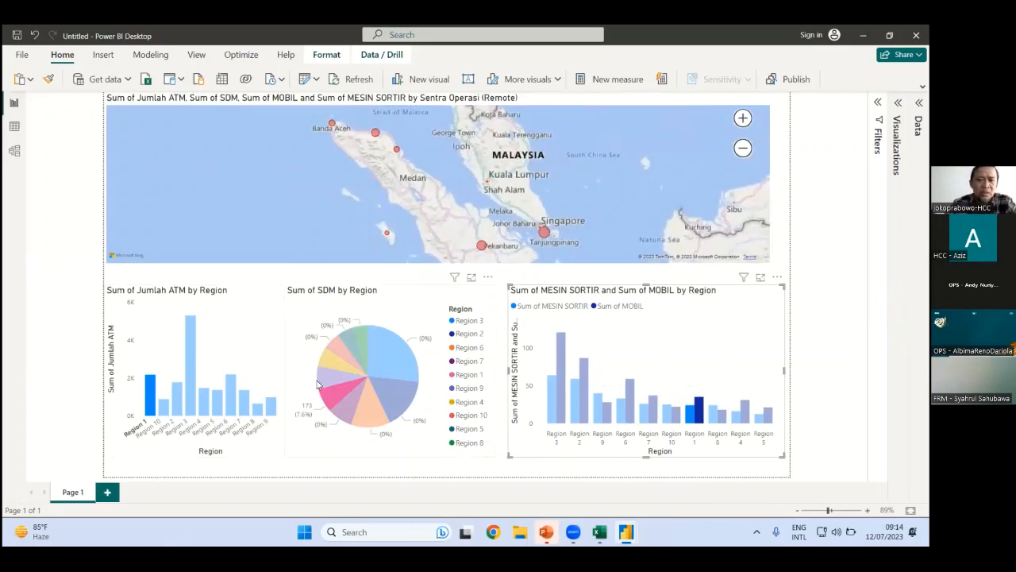
pyautogui.moveTo(317, 384)
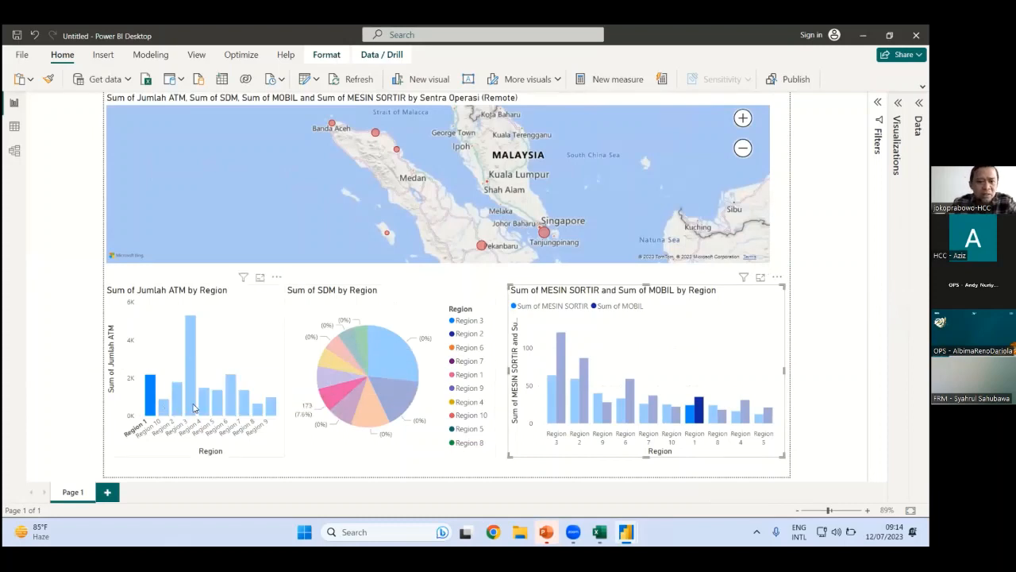
pyautogui.click(191, 357)
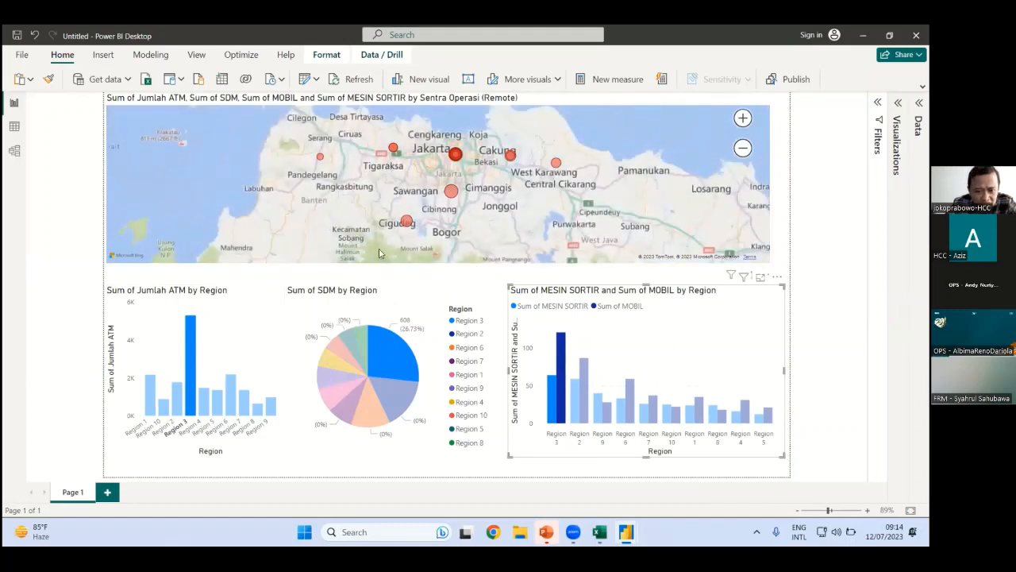
pyautogui.moveTo(405, 227)
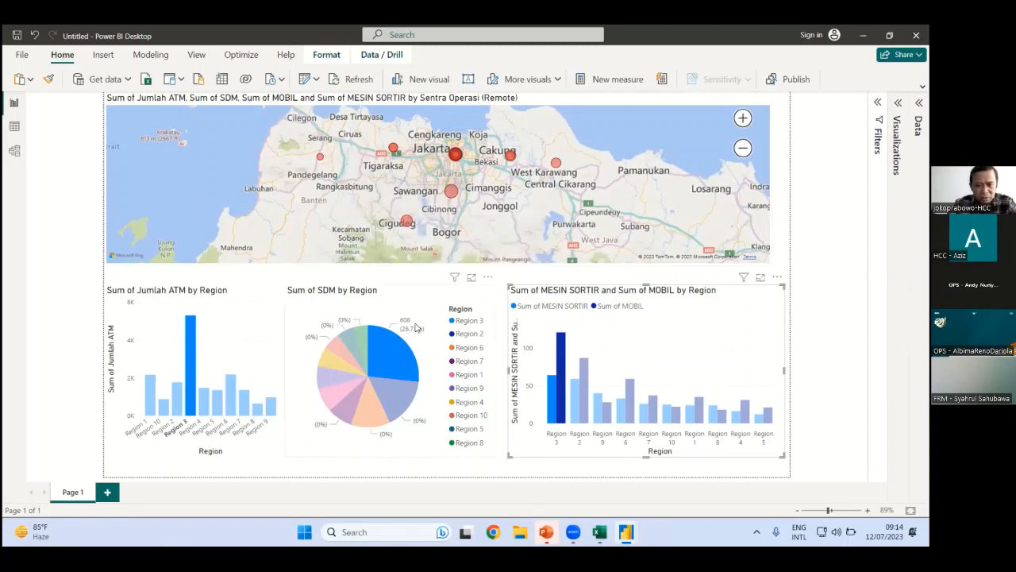
pyautogui.click(634, 392)
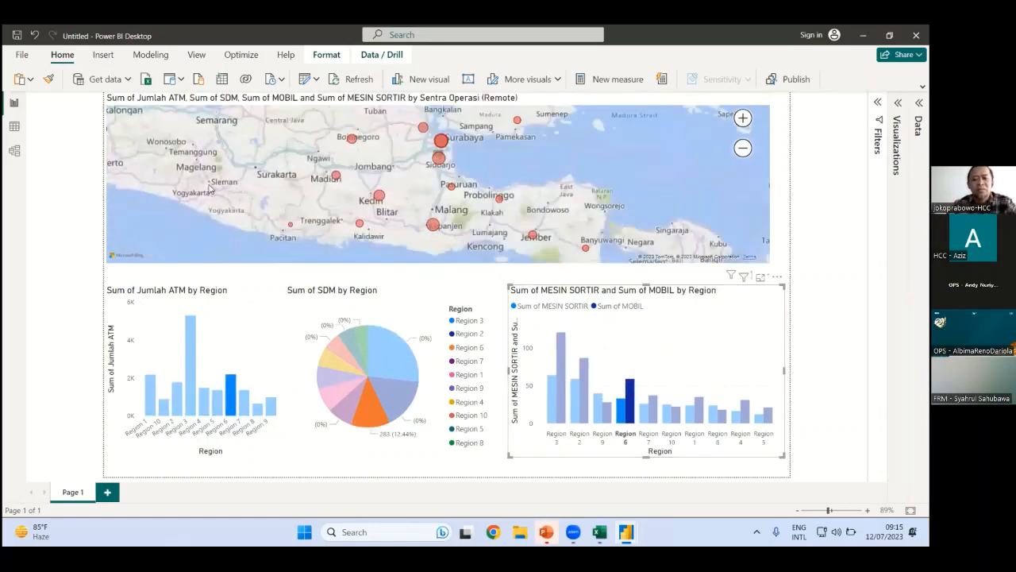
pyautogui.click(335, 352)
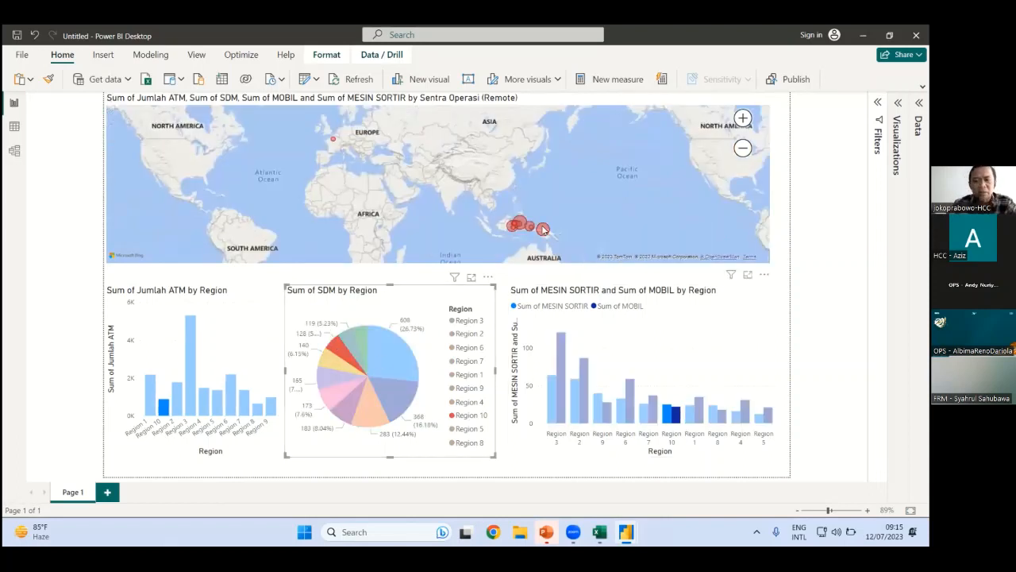
# Zoom and pan the map onto Indonesia, dismiss the rendering error, zoom back out, then publish
pyautogui.scroll(3, 543, 230)
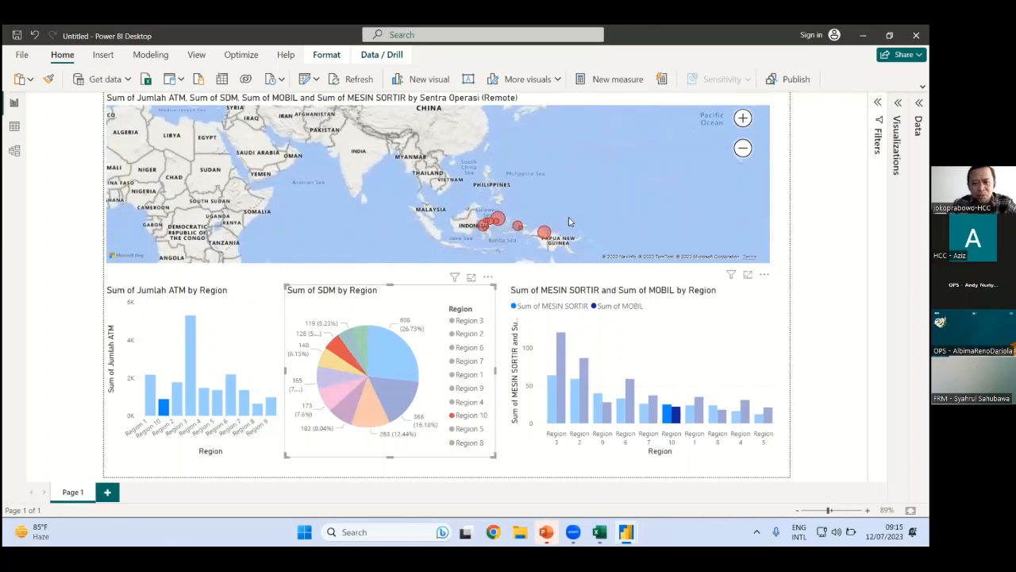
pyautogui.scroll(2, 469, 245)
pyautogui.moveTo(469, 245); pyautogui.dragTo(428, 230)
pyautogui.scroll(-4, 445, 199)
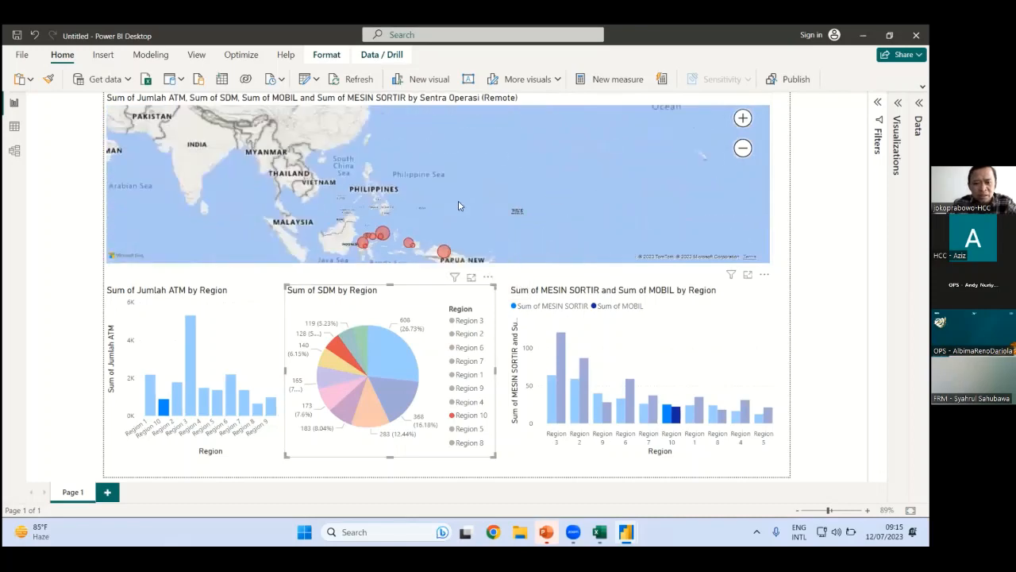
pyautogui.scroll(4, 444, 231)
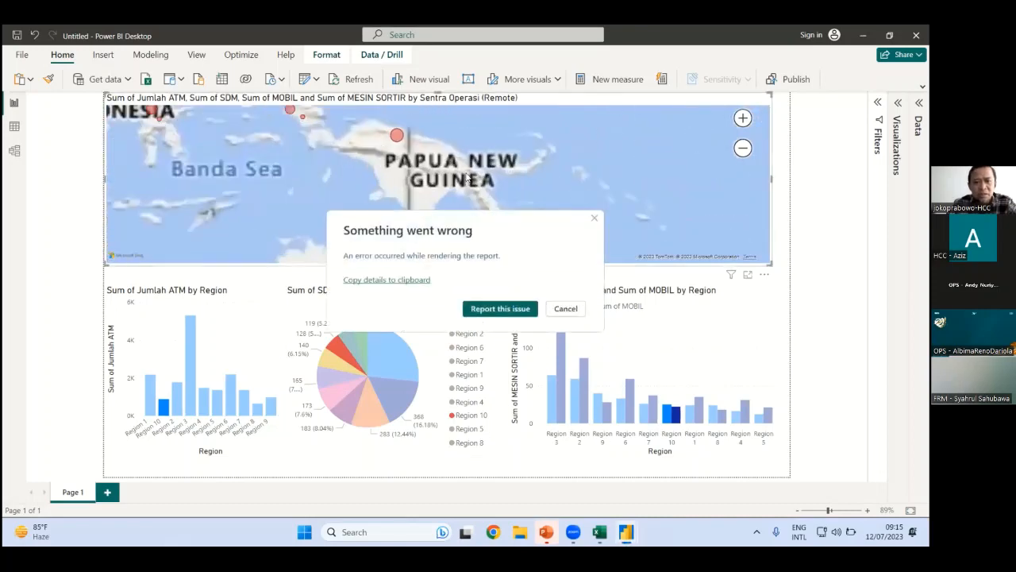
pyautogui.click(565, 308)
pyautogui.scroll(-4, 516, 206)
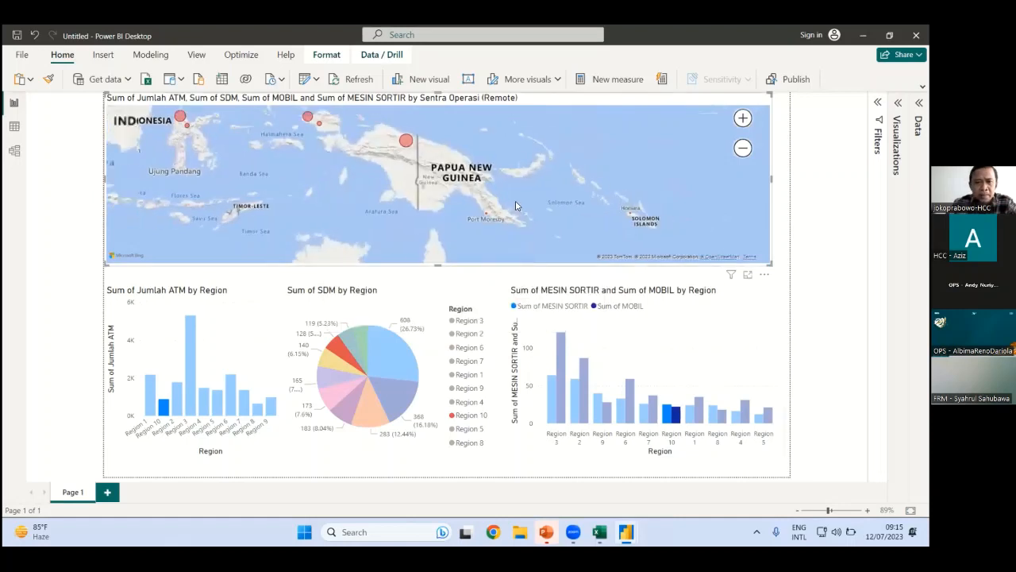
pyautogui.scroll(-1, 515, 205)
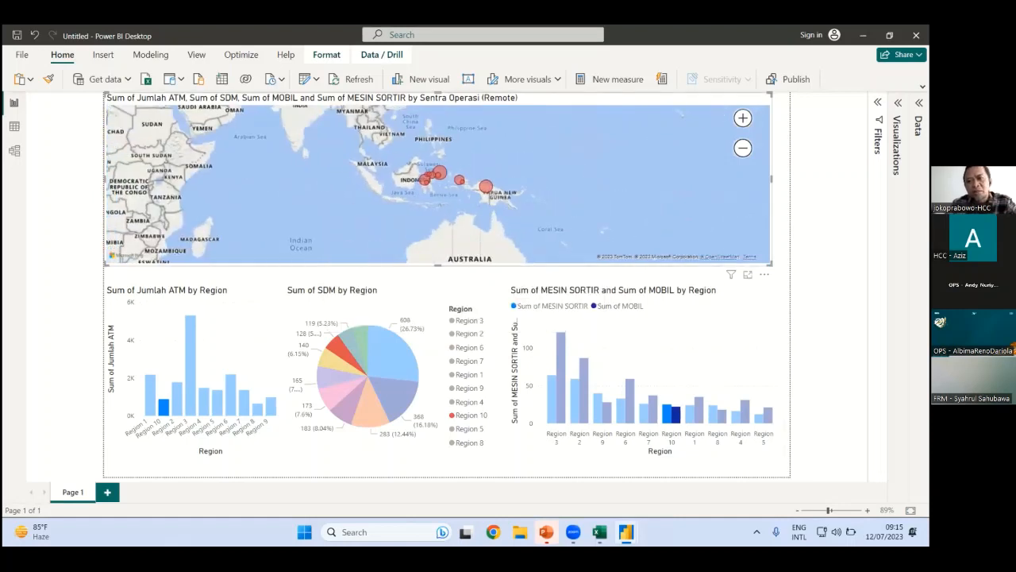
pyautogui.click(509, 302)
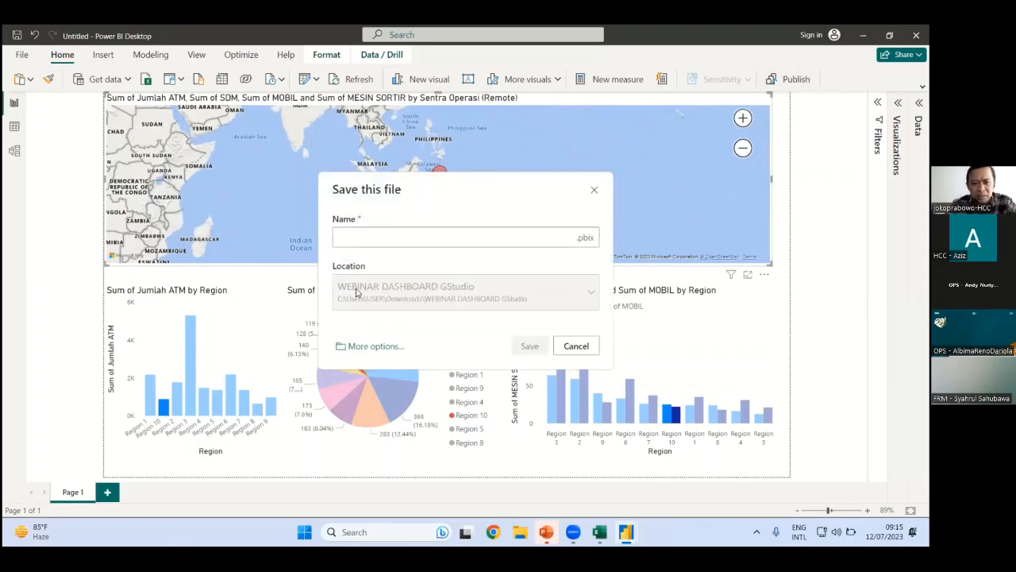
# Save the report as latihan2 in WEBINAR DASHBOARD GStudio and close the e-mail sign-in prompt
pyautogui.click(575, 345)
pyautogui.click(795, 79)
pyautogui.click(512, 302)
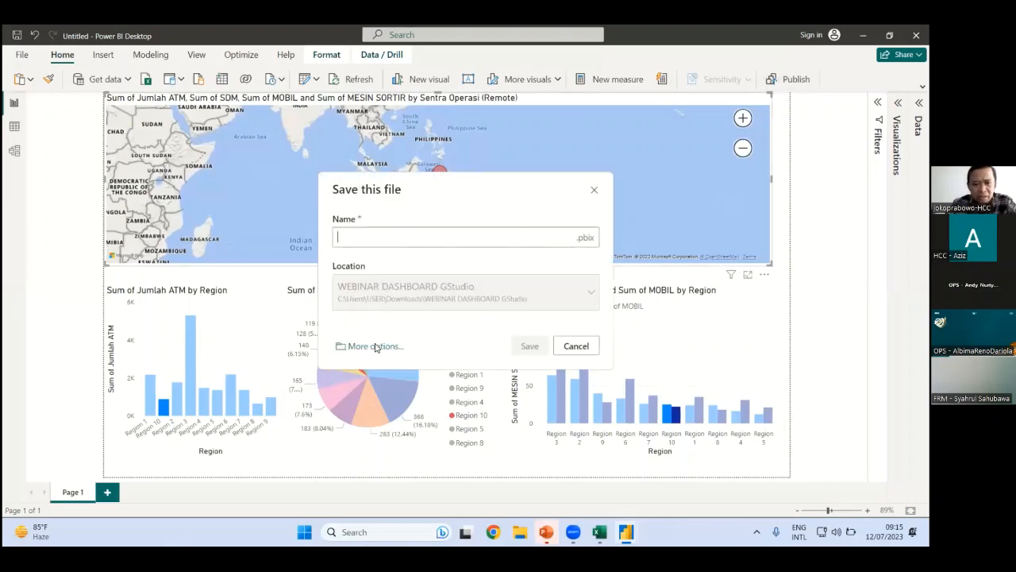
pyautogui.click(387, 239)
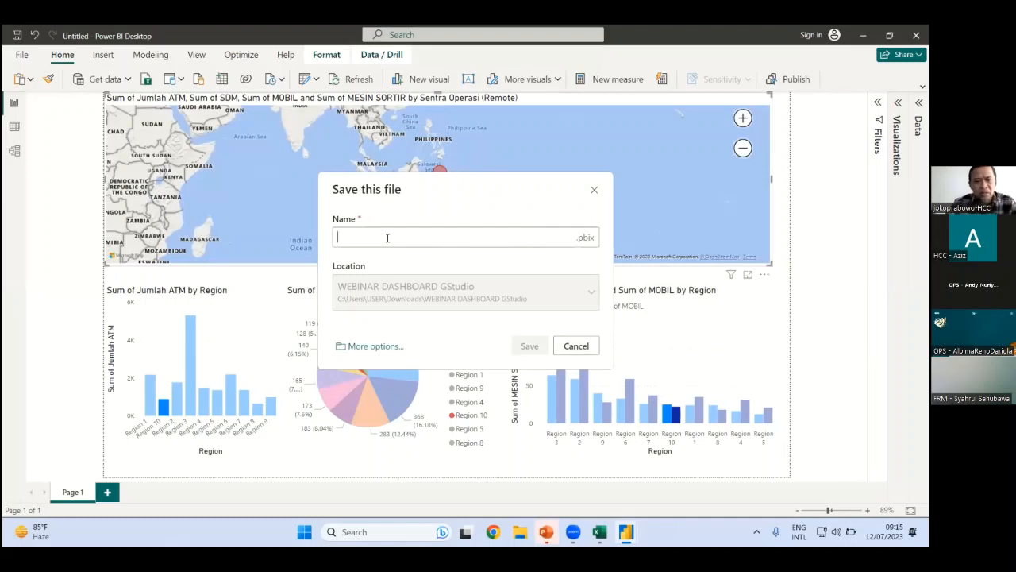
pyautogui.write('latihan')
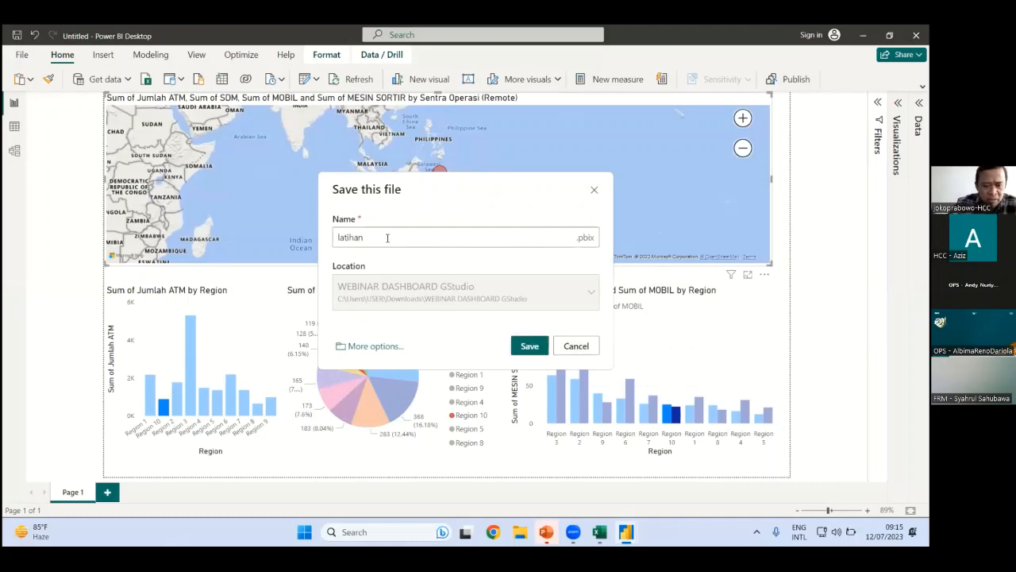
pyautogui.write('2')
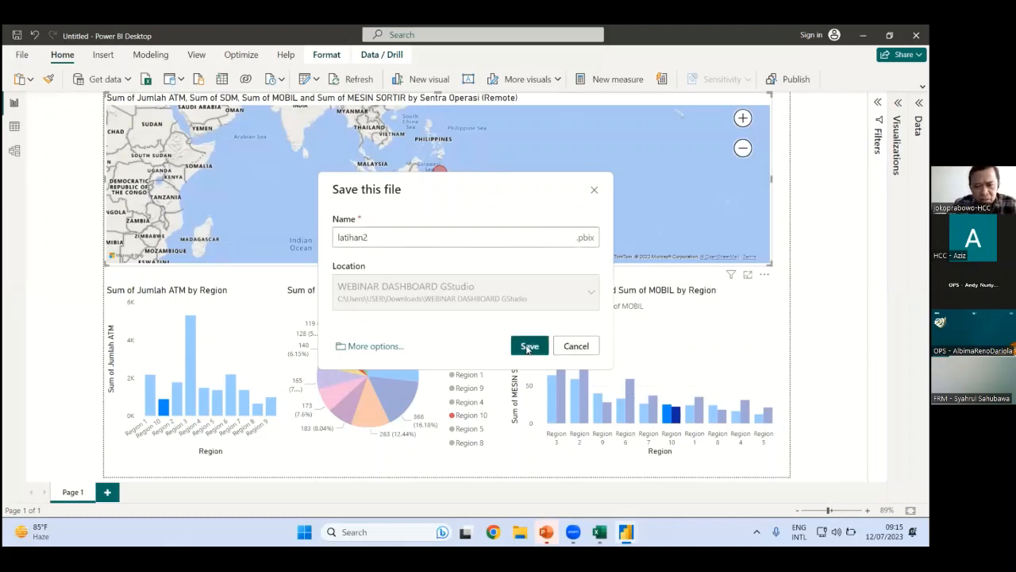
pyautogui.click(529, 346)
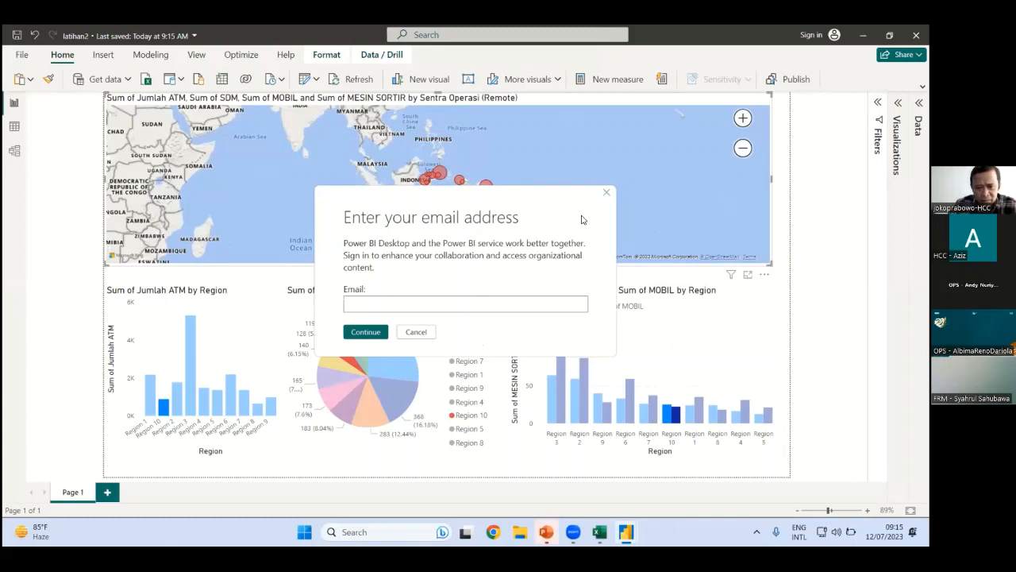
pyautogui.click(604, 194)
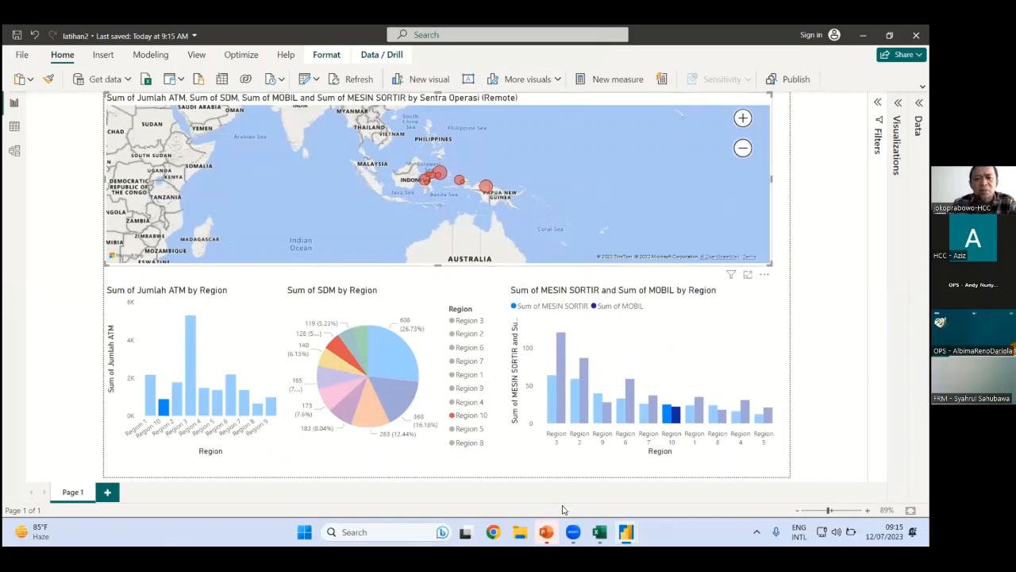
# In PowerPoint, add a blank slide after the last slide of the deck
pyautogui.hotkey('alt', 'Tab')
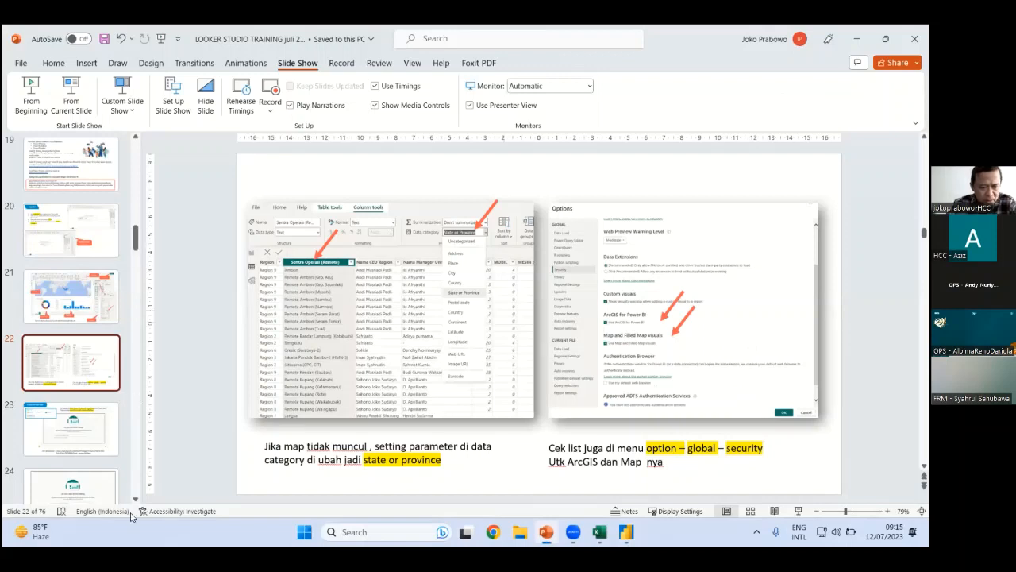
pyautogui.press('End')
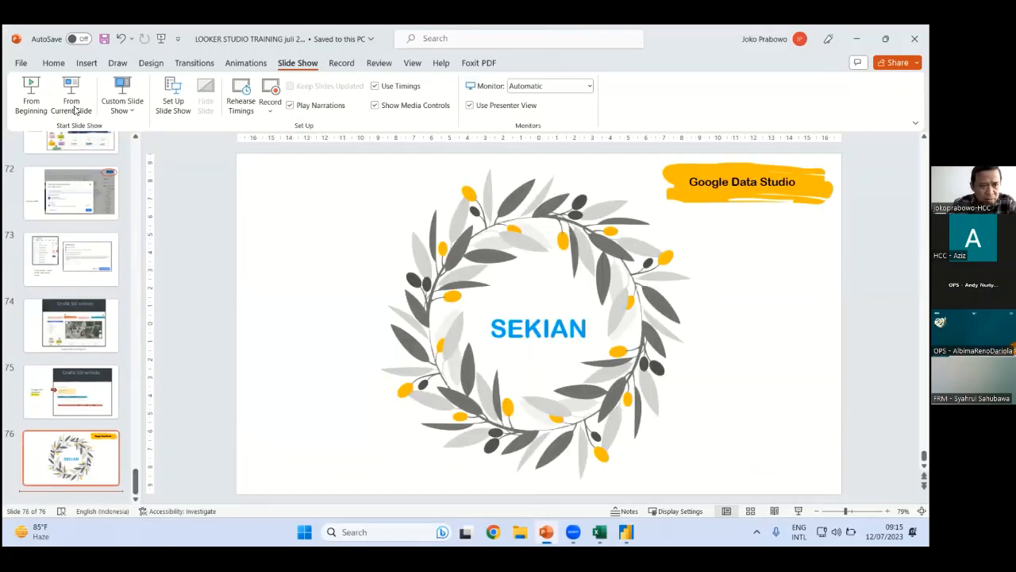
pyautogui.click(54, 62)
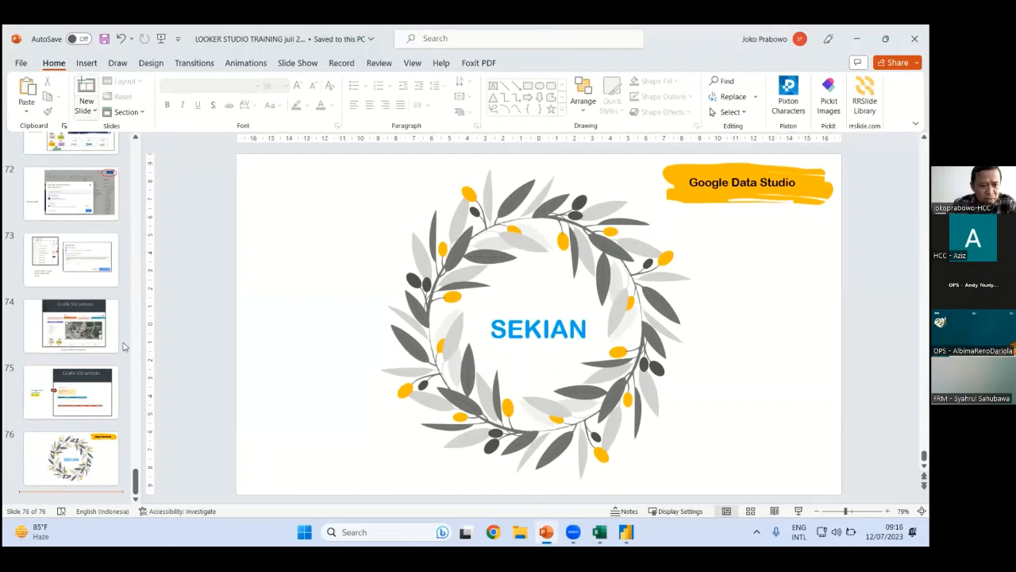
pyautogui.click(86, 110)
pyautogui.click(106, 286)
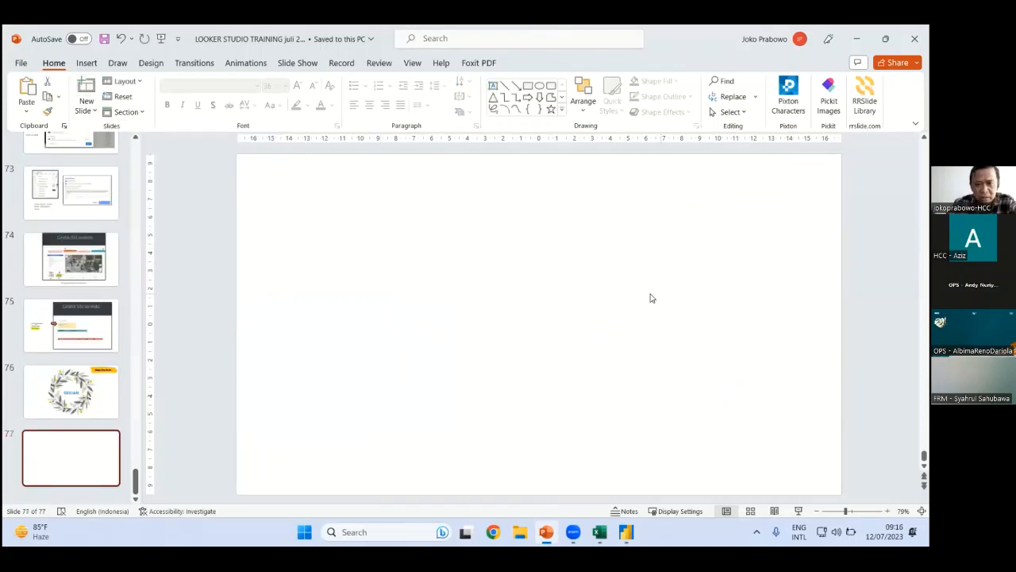
# Search the add-ins store for 'power' and insert the Microsoft Power BI add-in on the slide
pyautogui.click(82, 63)
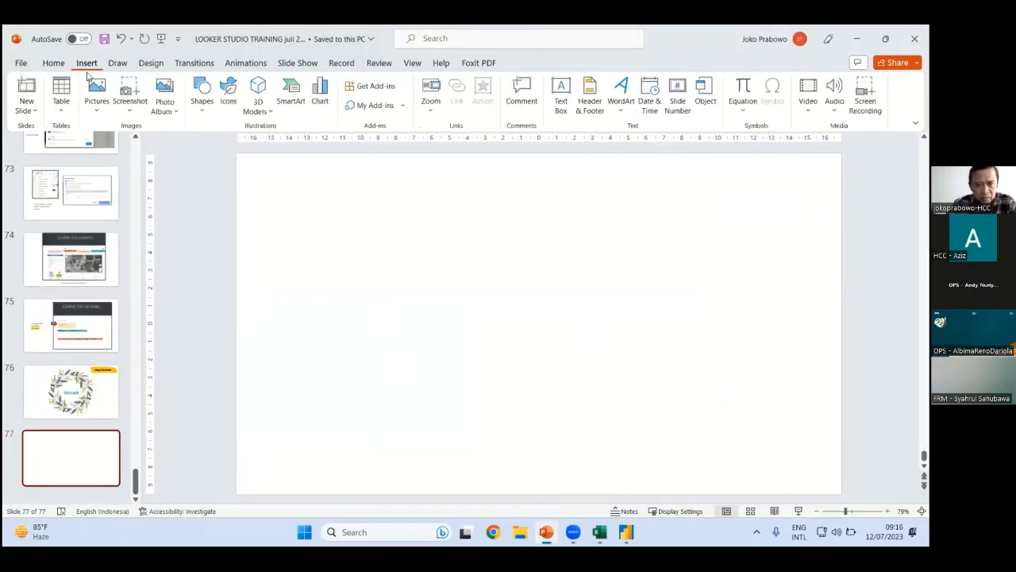
pyautogui.click(374, 87)
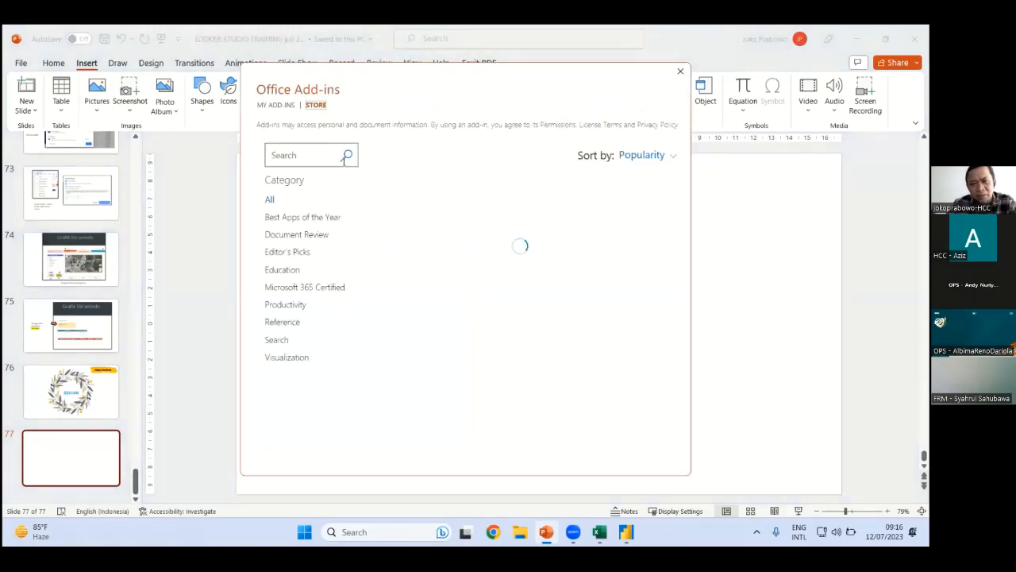
pyautogui.click(318, 152)
pyautogui.write('power')
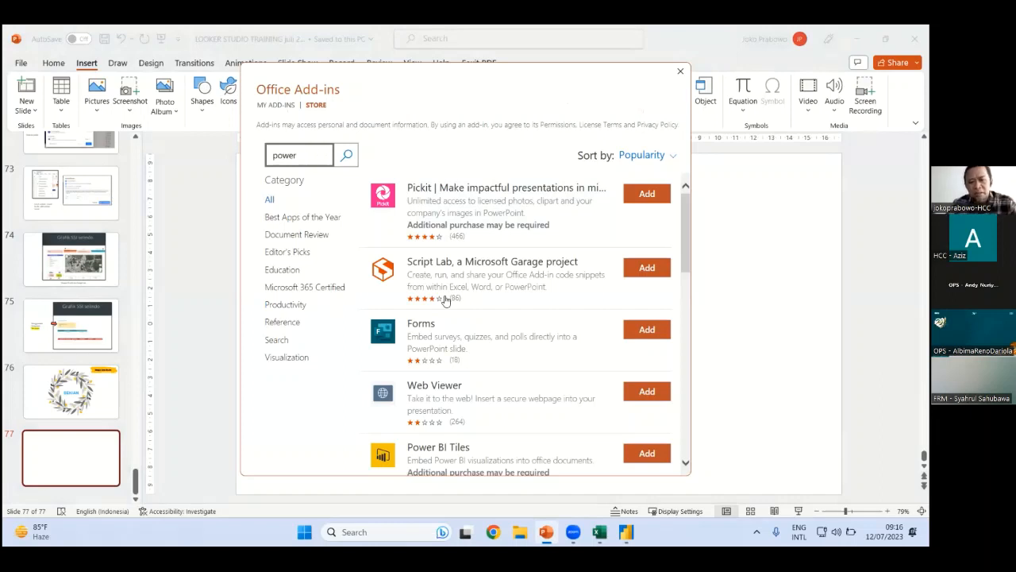
pyautogui.scroll(-1, 468, 326)
pyautogui.scroll(-5, 470, 326)
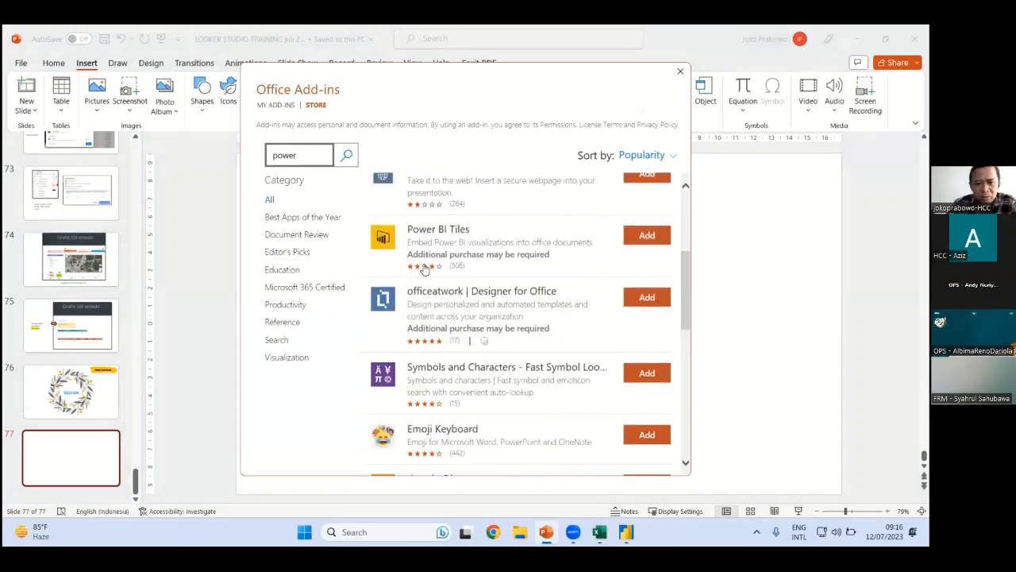
pyautogui.click(352, 162)
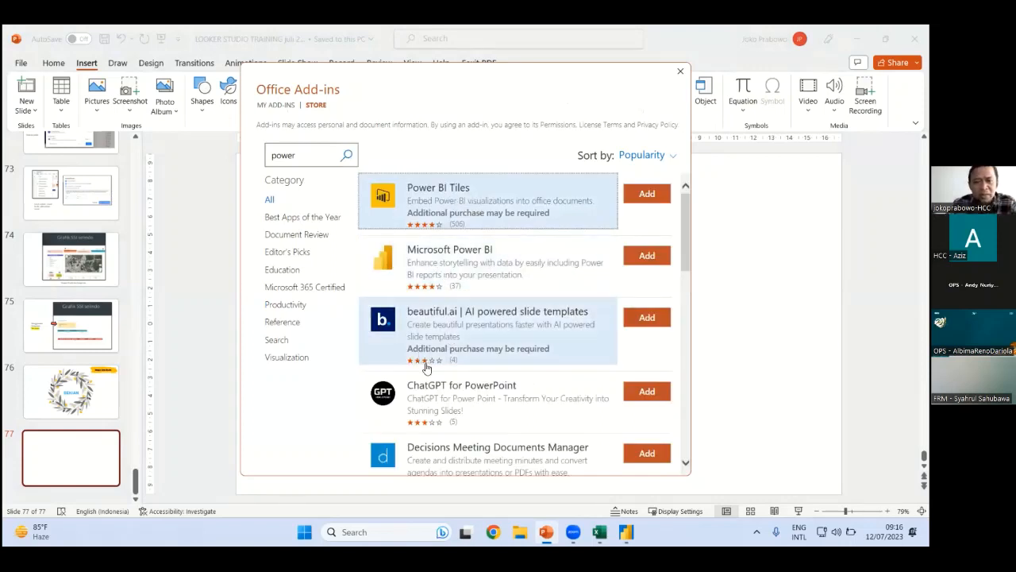
pyautogui.click(463, 280)
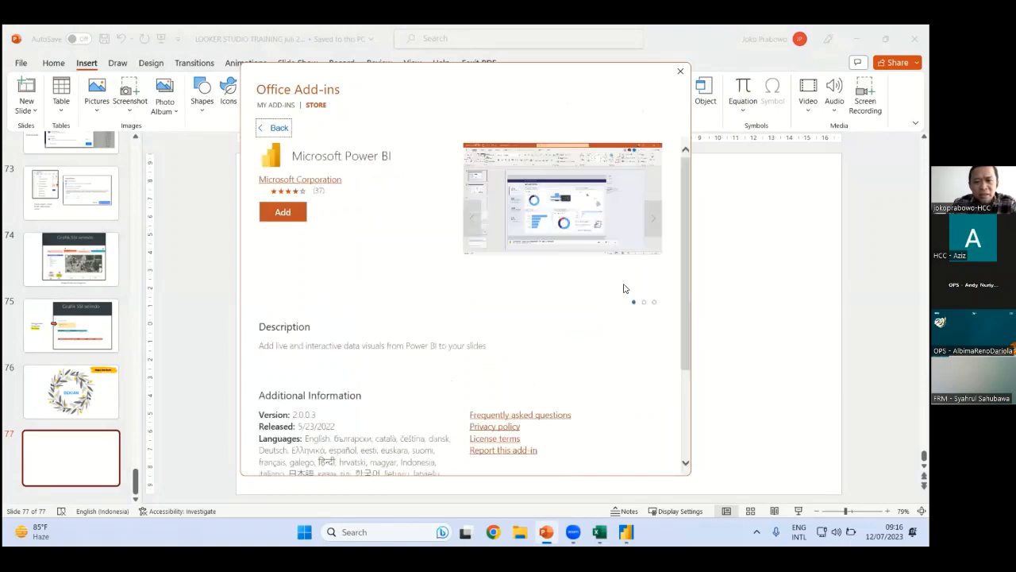
pyautogui.click(283, 212)
pyautogui.click(582, 290)
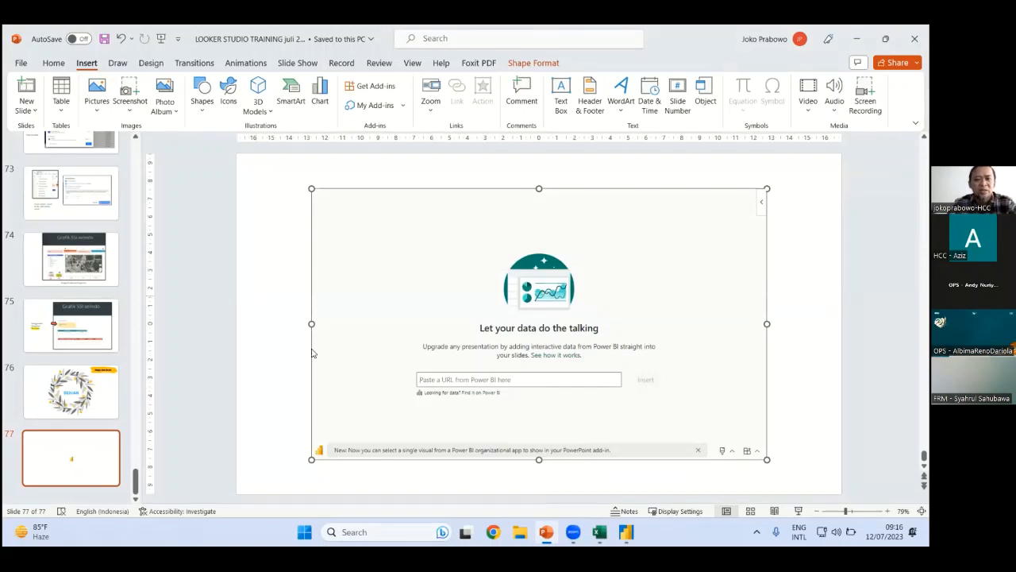
pyautogui.moveTo(599, 532)
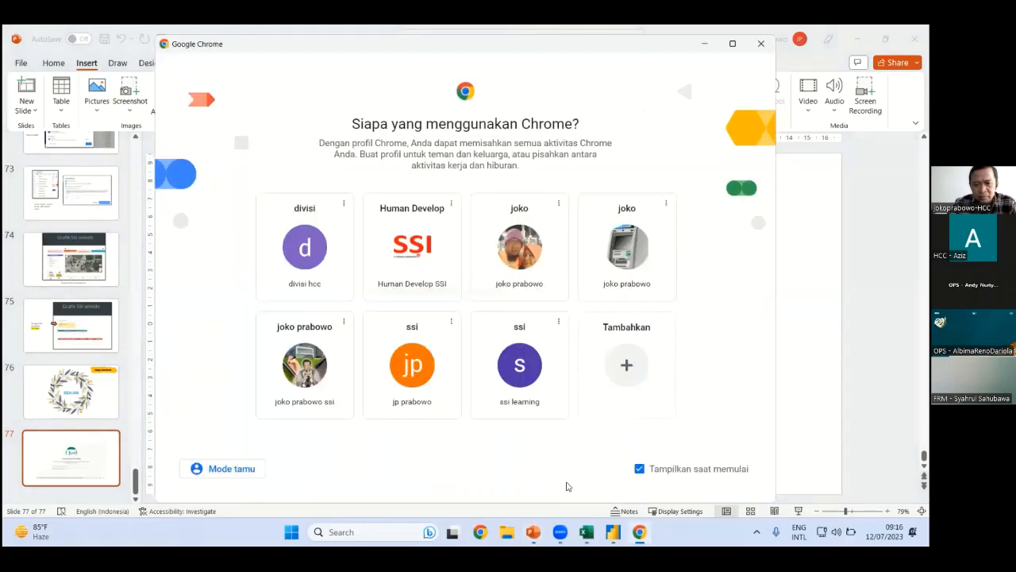
# Open Chrome, search for app.powerbi, and follow the 'Power BI Sign in' result
pyautogui.click(520, 386)
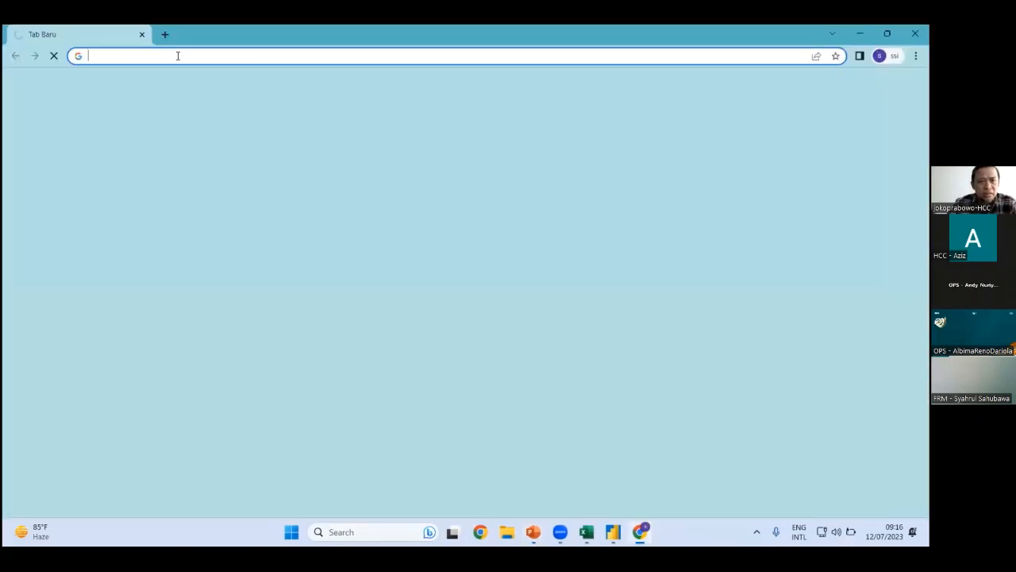
pyautogui.click(178, 55)
pyautogui.write('a')
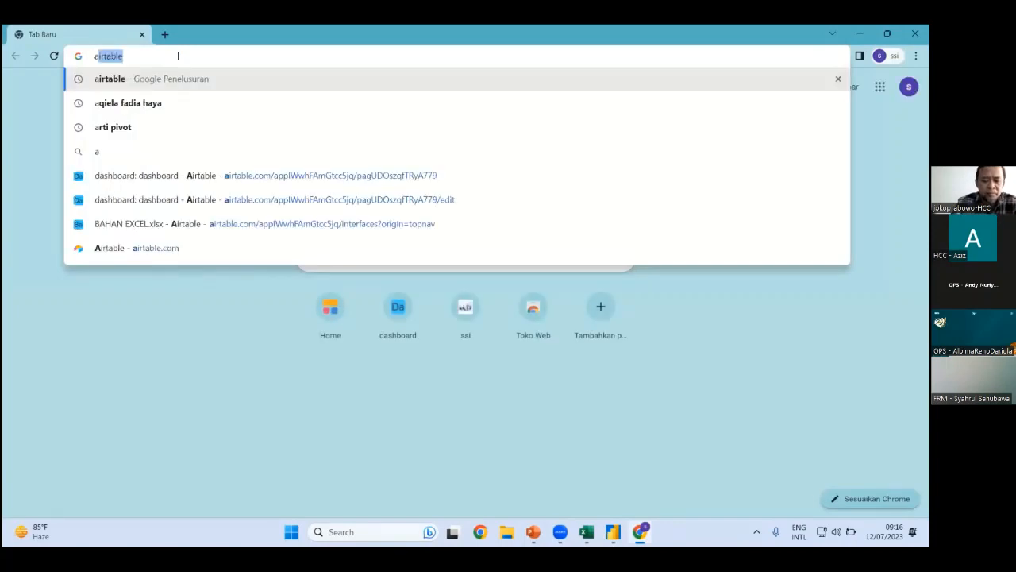
pyautogui.write('pp.power')
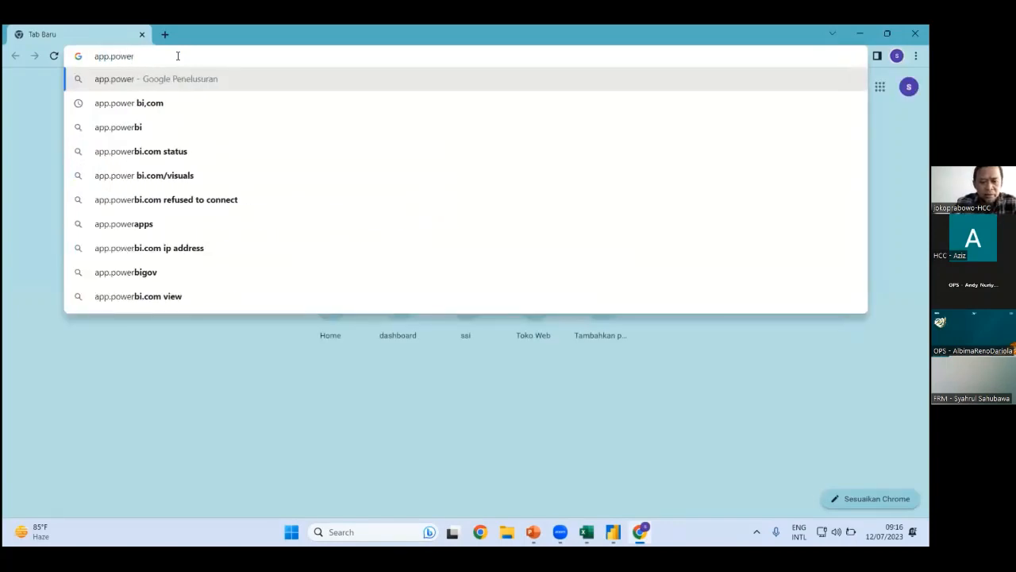
pyautogui.write('bi')
pyautogui.press('Return')
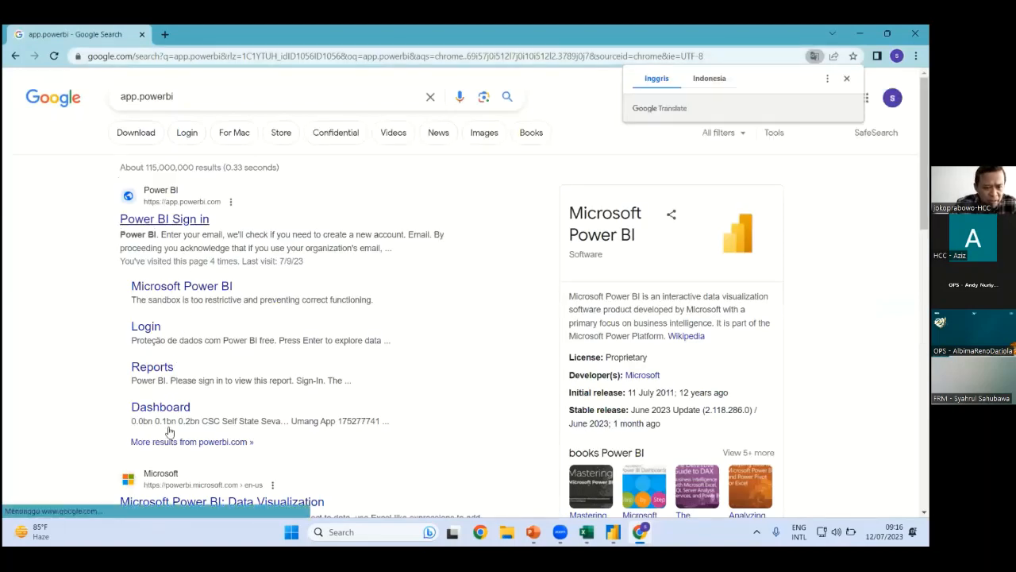
pyautogui.scroll(-2, 173, 437)
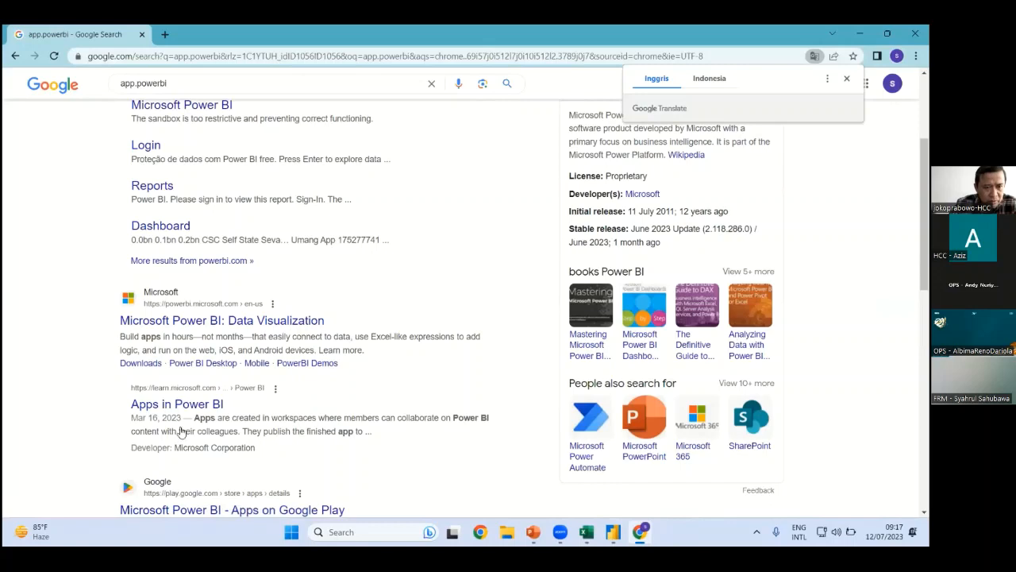
pyautogui.scroll(-3, 156, 294)
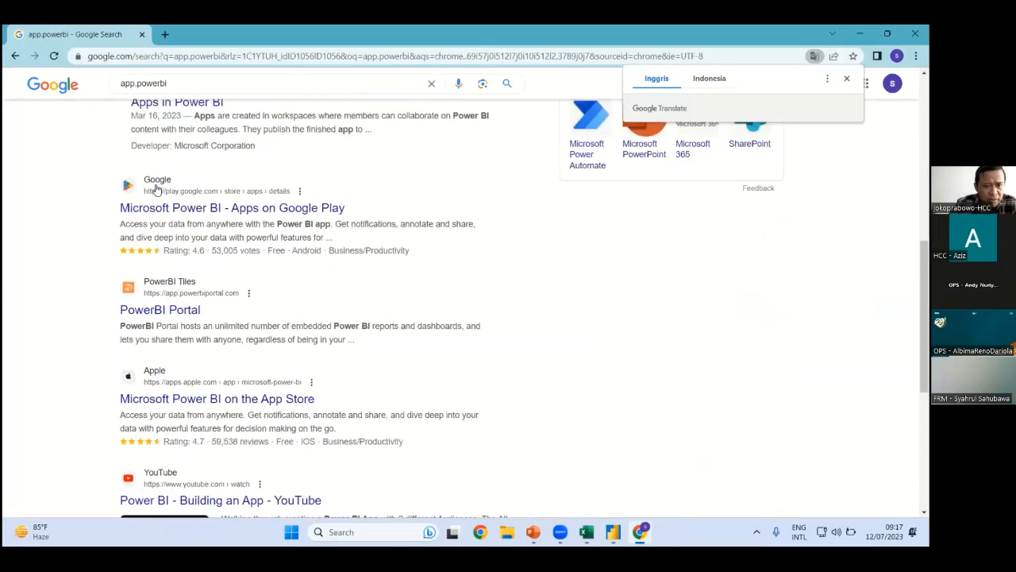
pyautogui.scroll(4, 203, 205)
pyautogui.scroll(2, 163, 222)
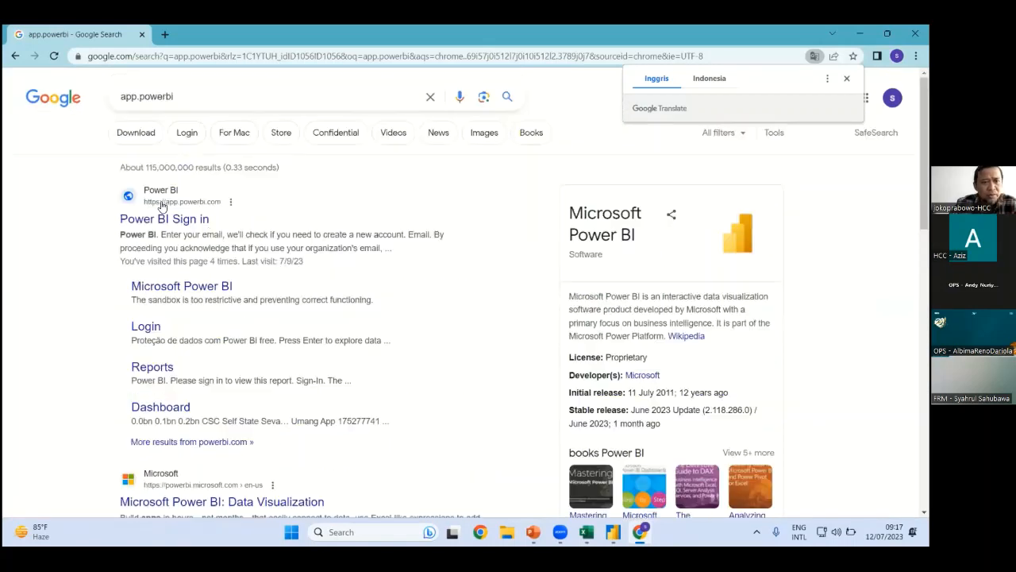
pyautogui.click(161, 205)
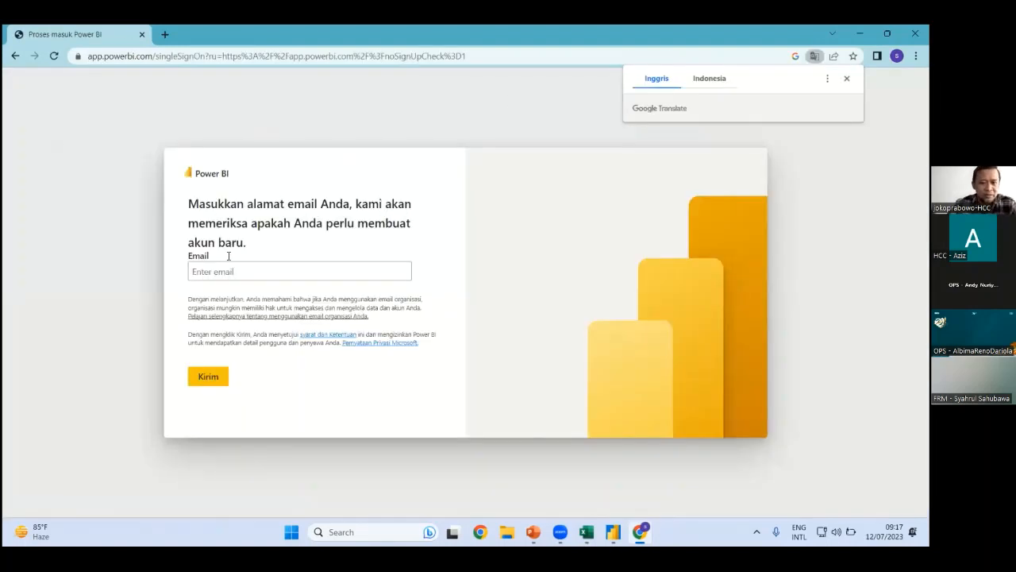
# Enter the work e-mail address in the Email field and submit it with Kirim
pyautogui.click(236, 270)
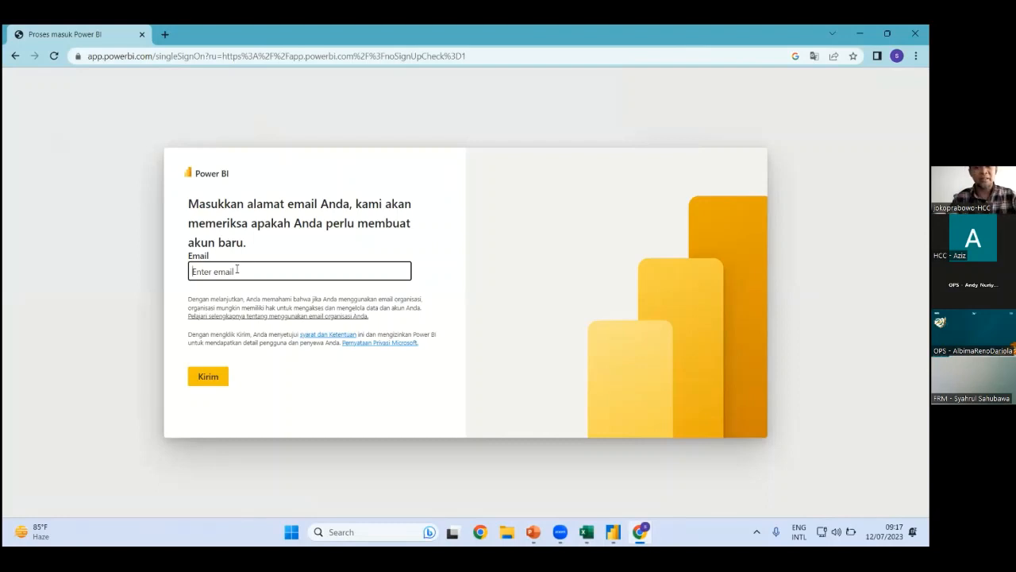
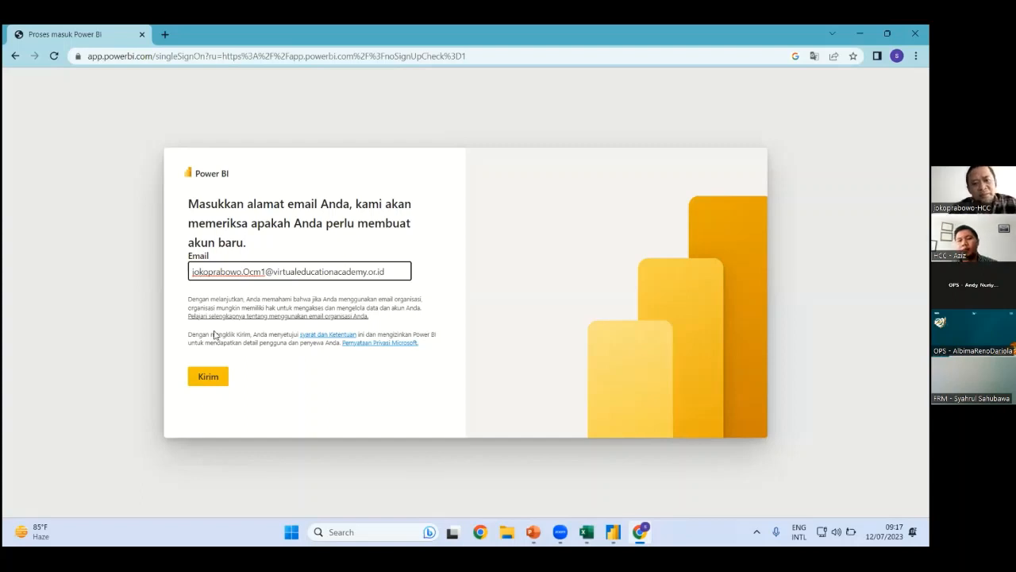
pyautogui.click(209, 376)
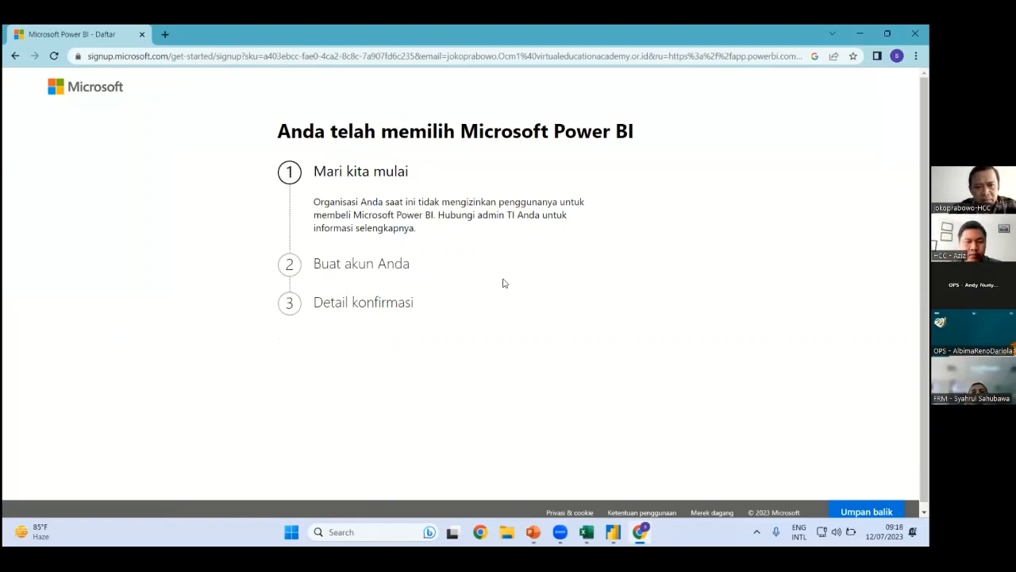
# Reload the sign-up page, then go back to the Power BI sign-in page
pyautogui.click(665, 56)
pyautogui.press('Return')
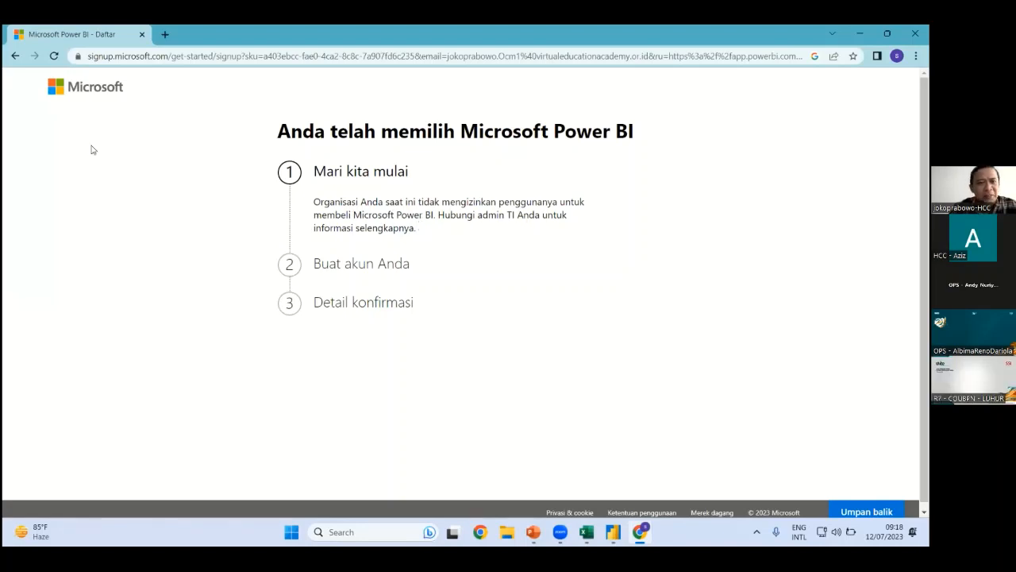
pyautogui.click(15, 56)
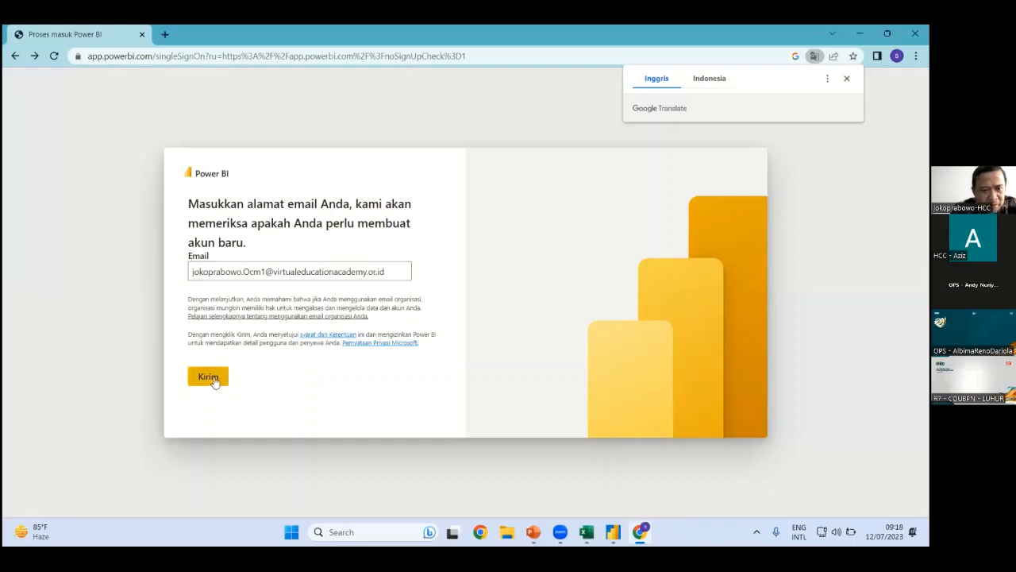
# Replace the work address with a personal outlook.com e-mail address and submit it with Kirim
pyautogui.moveTo(400, 272); pyautogui.dragTo(40, 276)
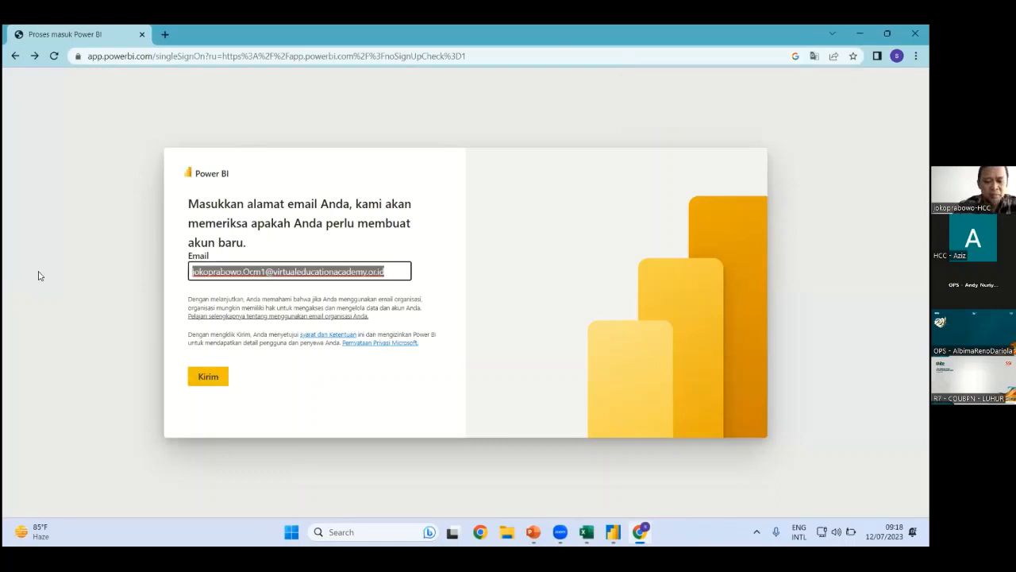
pyautogui.press('BackSpace')
pyautogui.press('BackSpace')
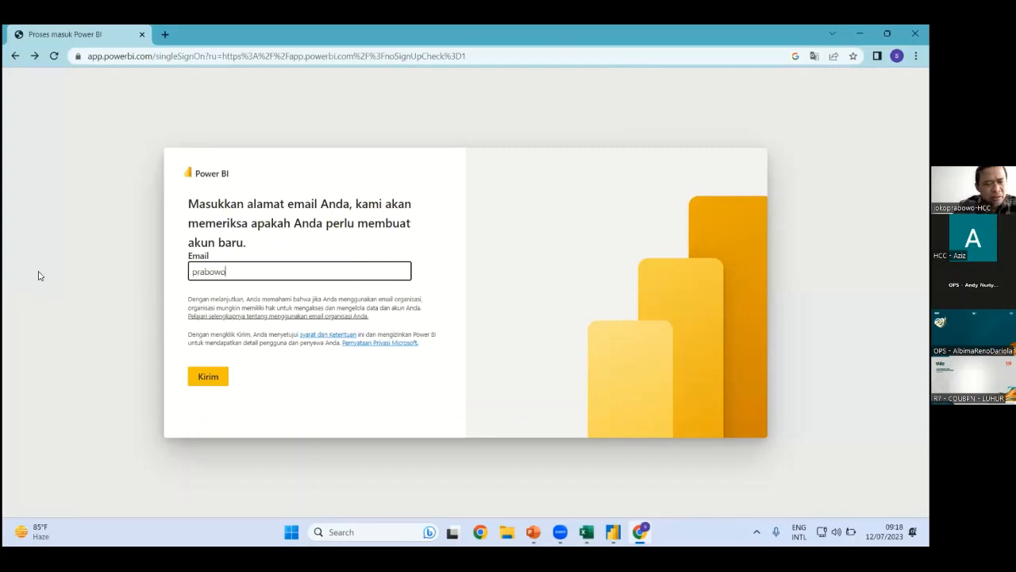
pyautogui.hotkey('ctrl', 'a')
pyautogui.press('BackSpace')
pyautogui.press('BackSpace')
pyautogui.press('BackSpace')
pyautogui.press('BackSpace')
pyautogui.press('BackSpace')
pyautogui.press('BackSpace')
pyautogui.press('BackSpace')
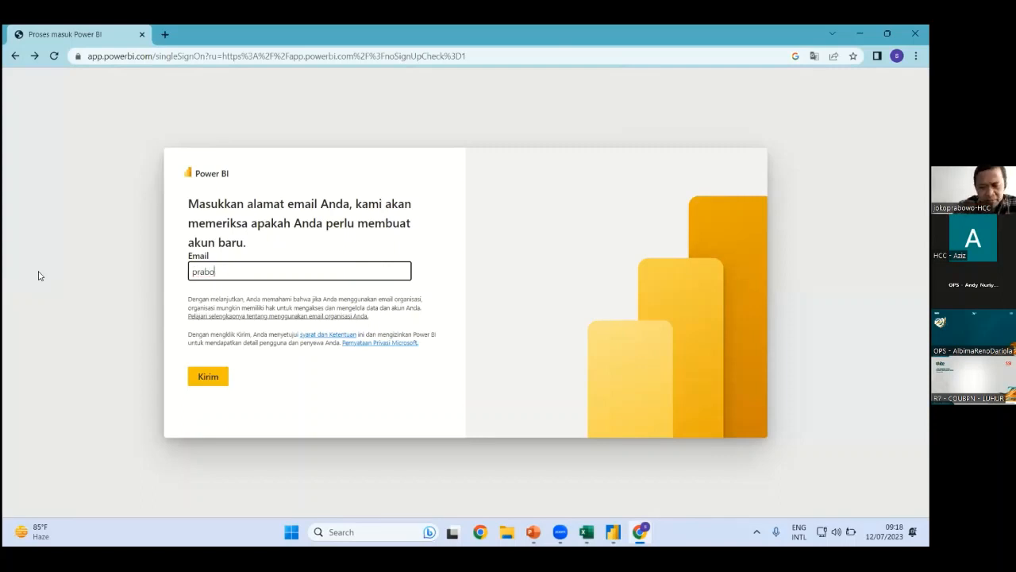
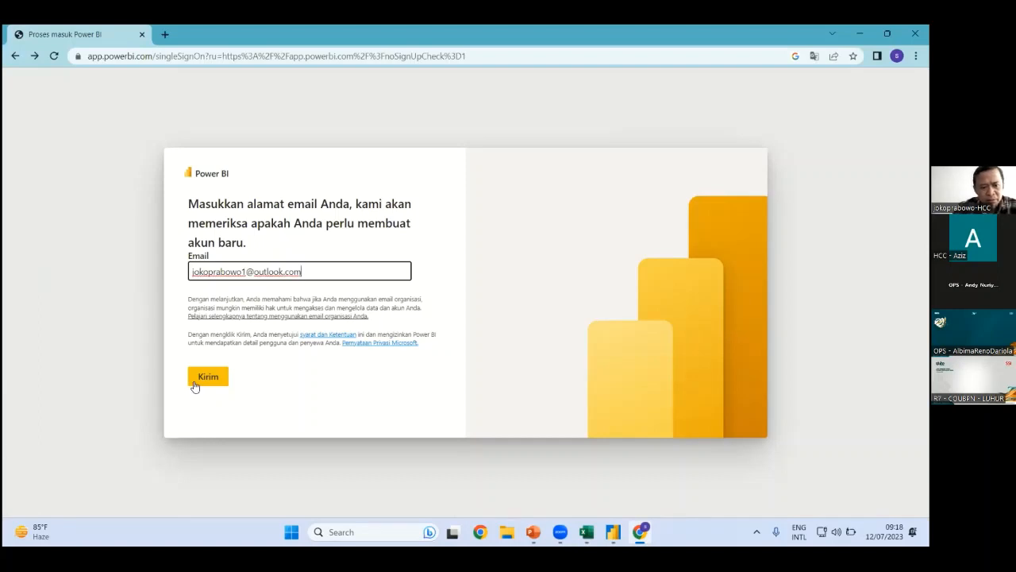
pyautogui.click(204, 378)
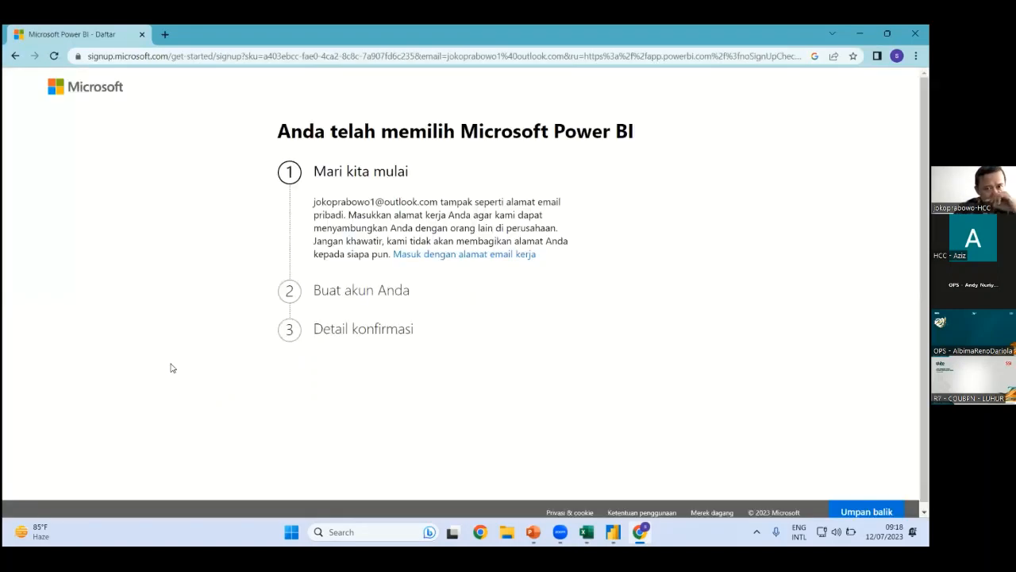
# Retry sign-up with a work e-mail marked 'Ini email pribadi saya', continue, then return to PowerPoint
pyautogui.click(463, 254)
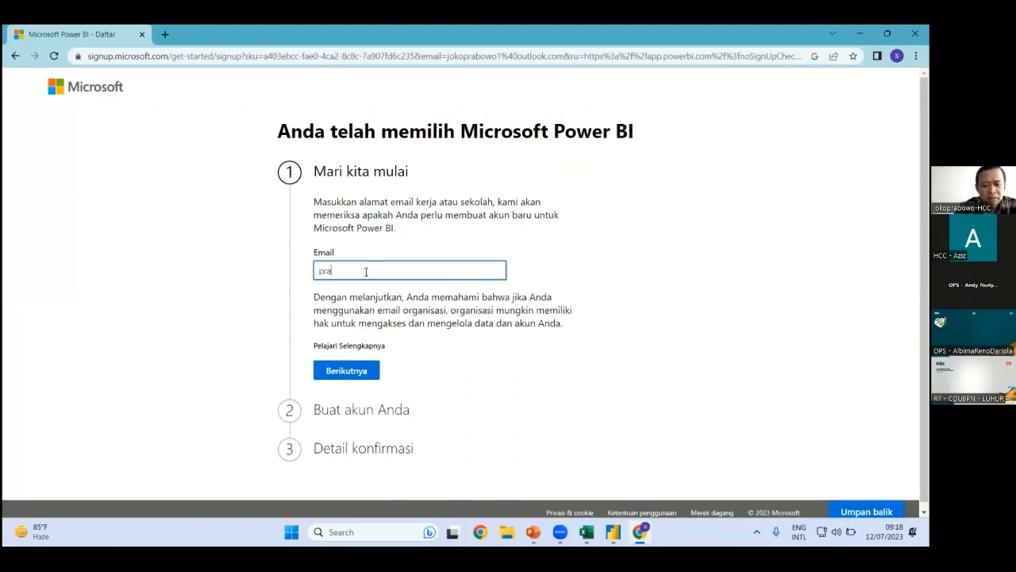
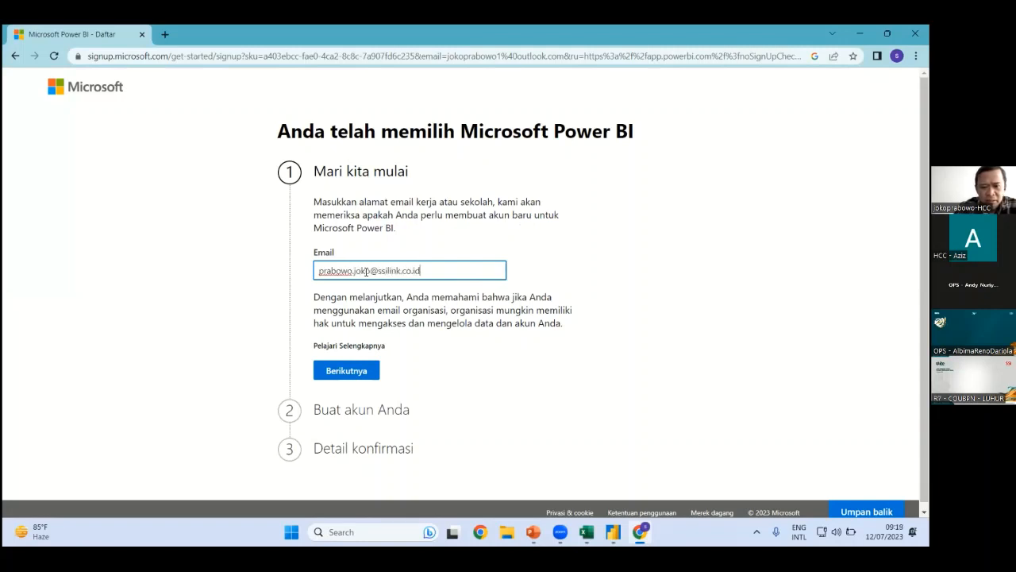
pyautogui.press('Return')
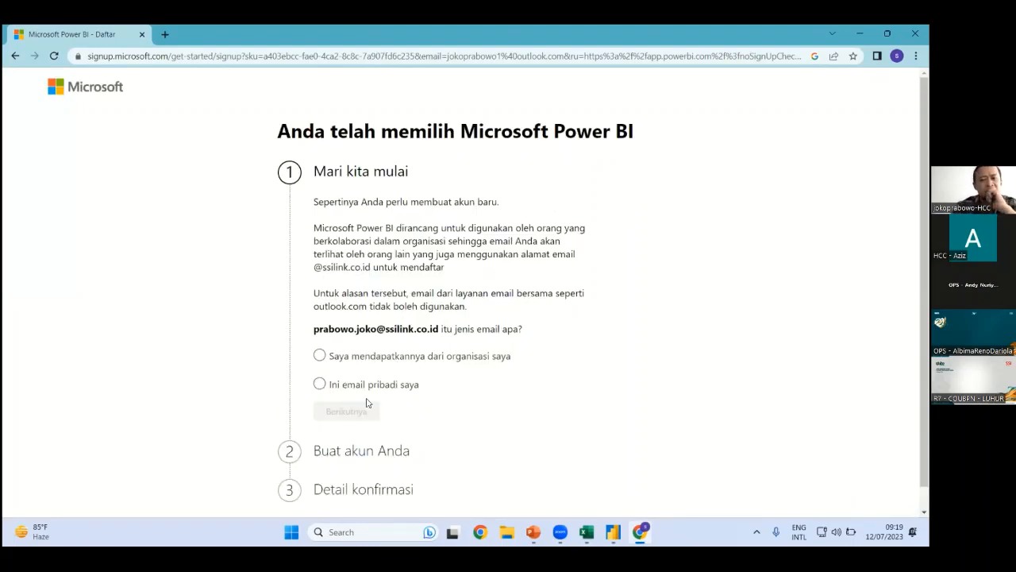
pyautogui.click(433, 359)
pyautogui.click(320, 385)
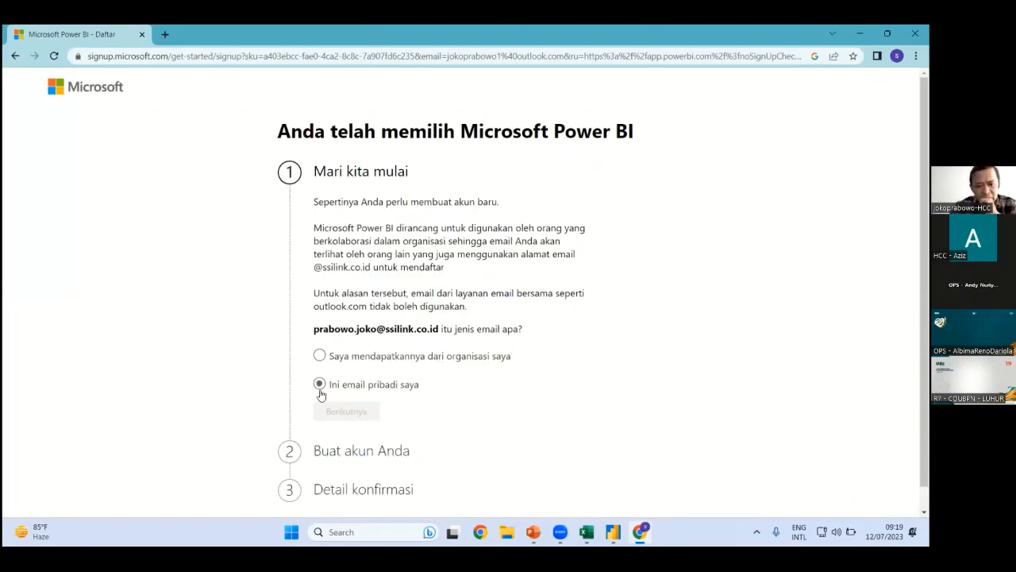
pyautogui.click(346, 411)
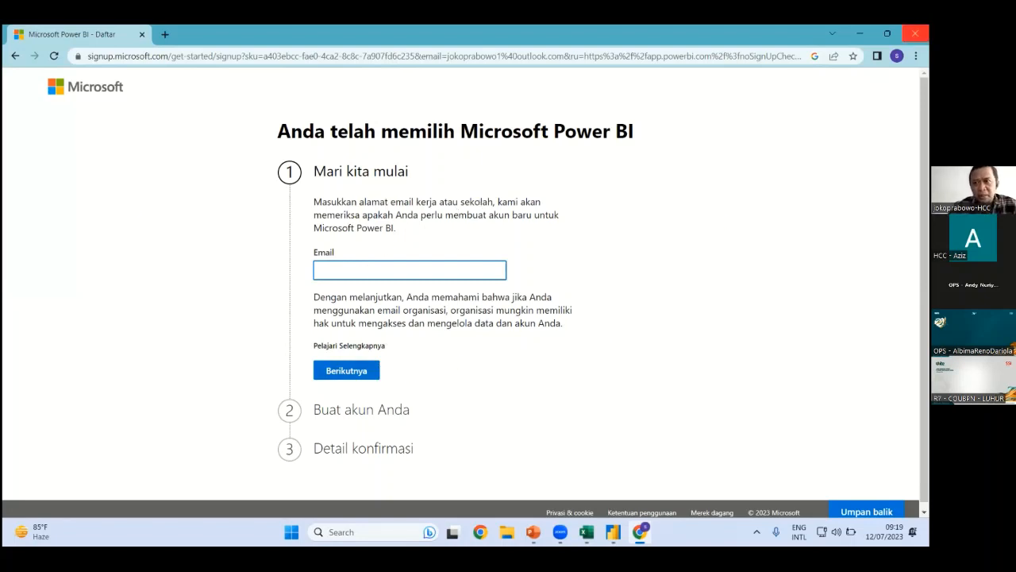
pyautogui.hotkey('alt', 'Tab')
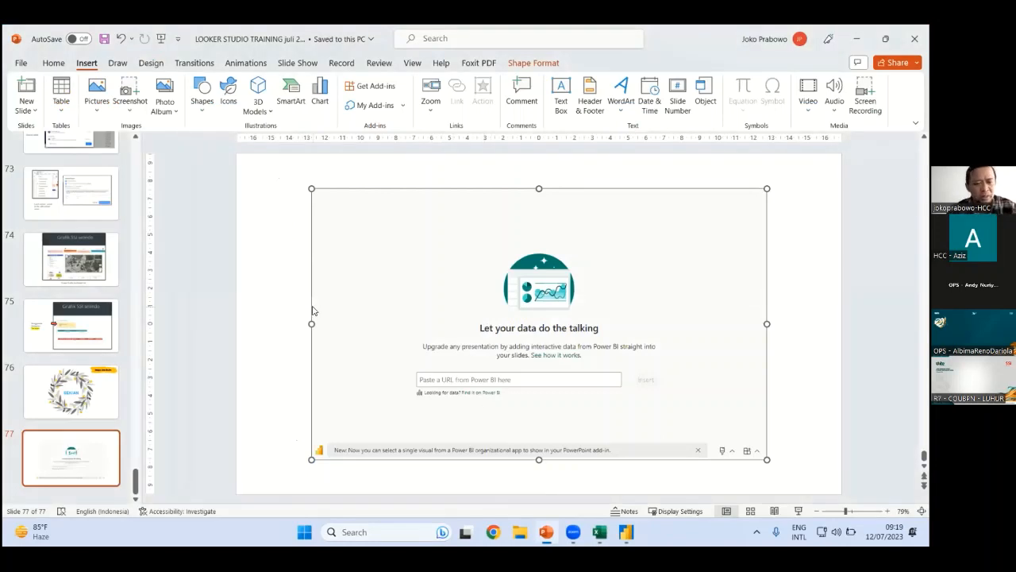
# Delete slide 77 holding the empty Power BI add-in
pyautogui.click(96, 465)
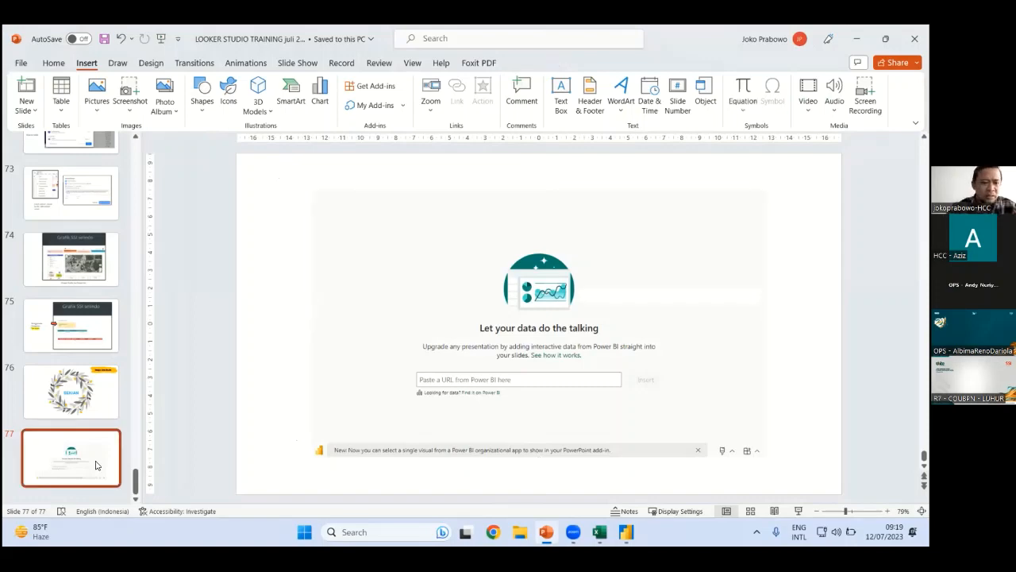
pyautogui.press('Delete')
pyautogui.moveTo(135, 477); pyautogui.dragTo(151, 270)
# Browse slides 19–23 and settle on slide 23, 'Embed ke Power Point'
pyautogui.click(93, 195)
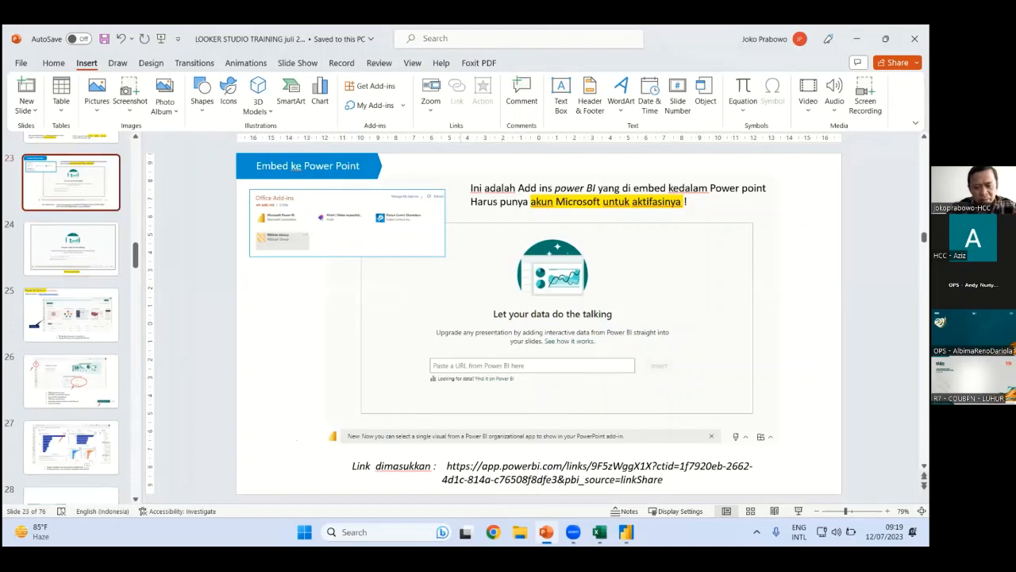
pyautogui.scroll(1, 106, 240)
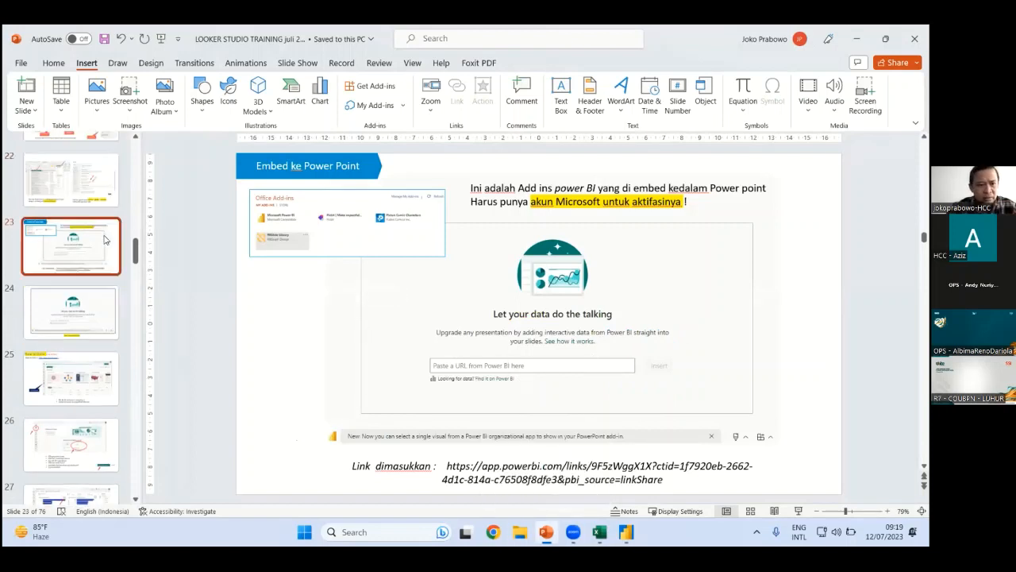
pyautogui.scroll(1, 106, 239)
pyautogui.click(79, 206)
pyautogui.scroll(1, 55, 182)
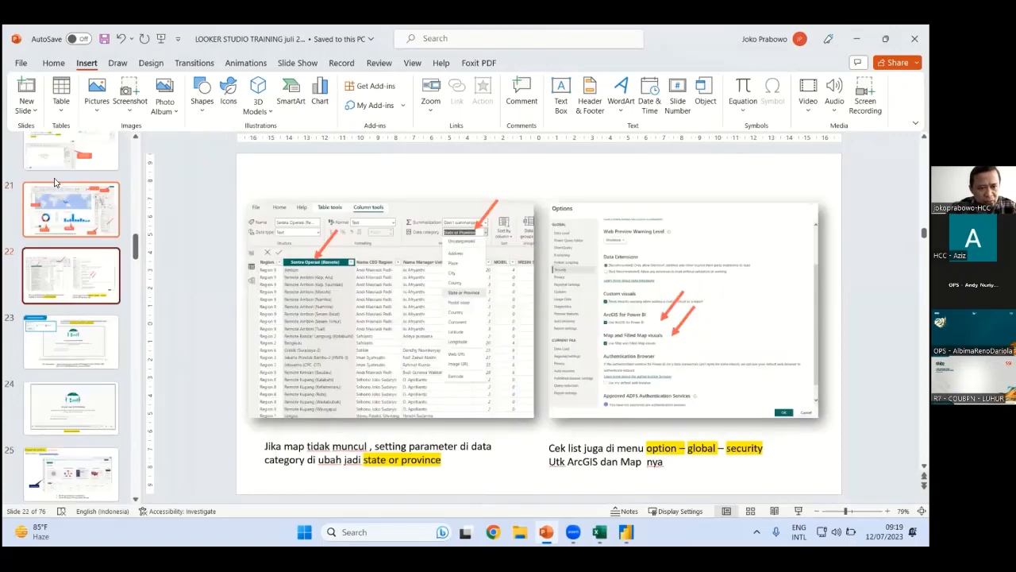
pyautogui.scroll(1, 55, 182)
pyautogui.click(86, 237)
pyautogui.scroll(2, 83, 231)
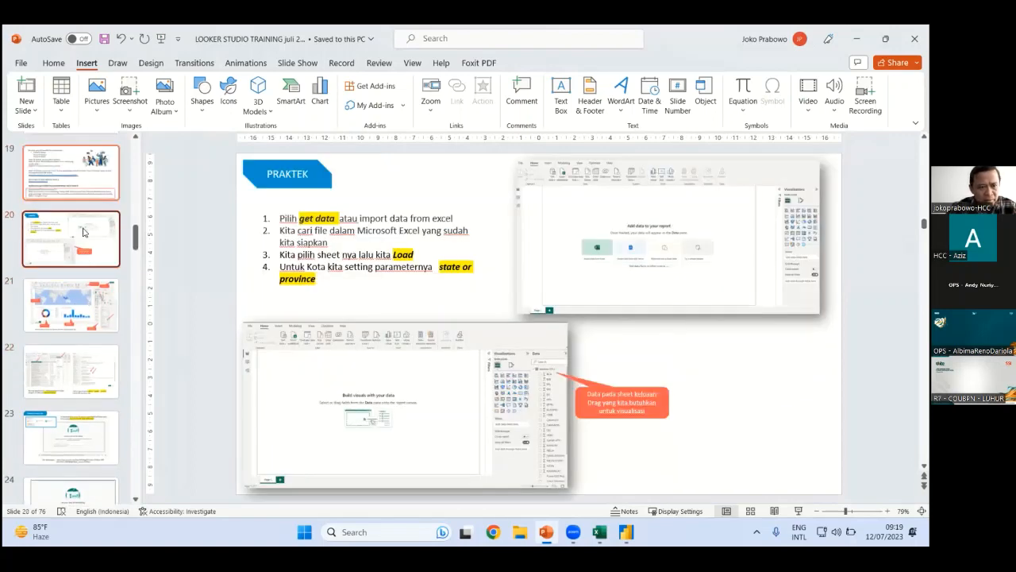
pyautogui.press('Up')
pyautogui.press('Down')
pyautogui.press('Down')
pyautogui.press('Down')
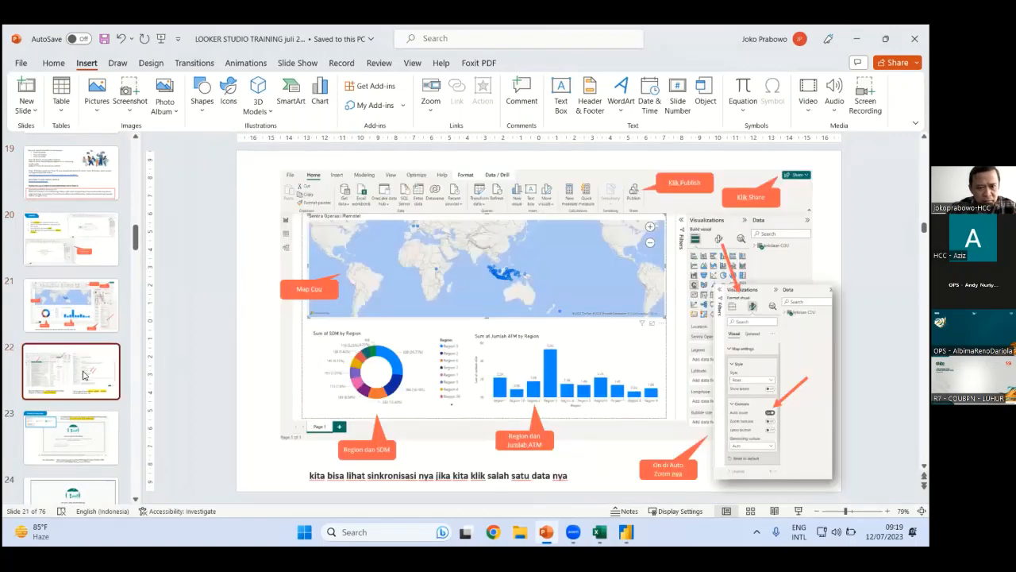
pyautogui.scroll(-1, 87, 314)
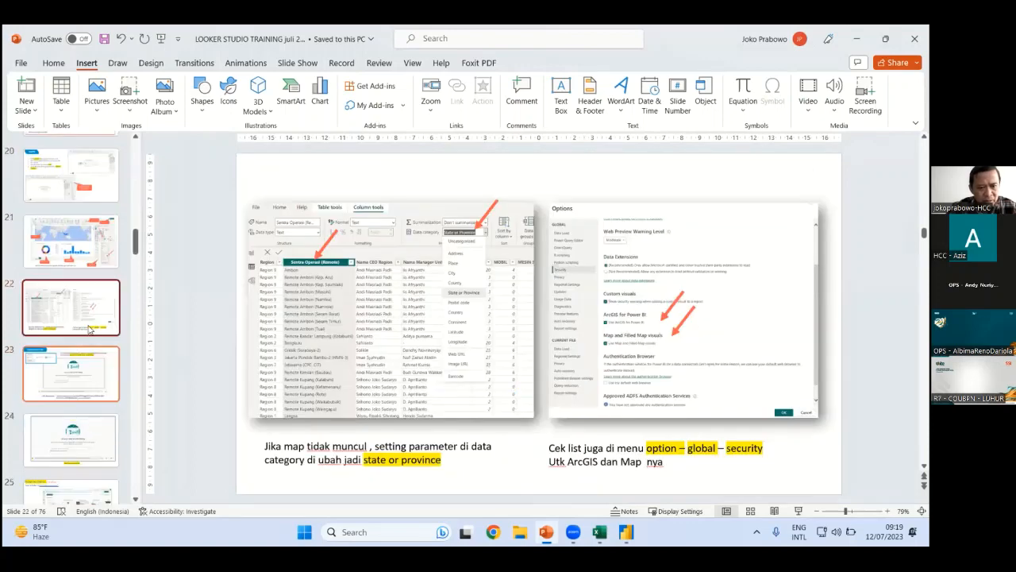
pyautogui.scroll(-1, 91, 330)
pyautogui.press('Down')
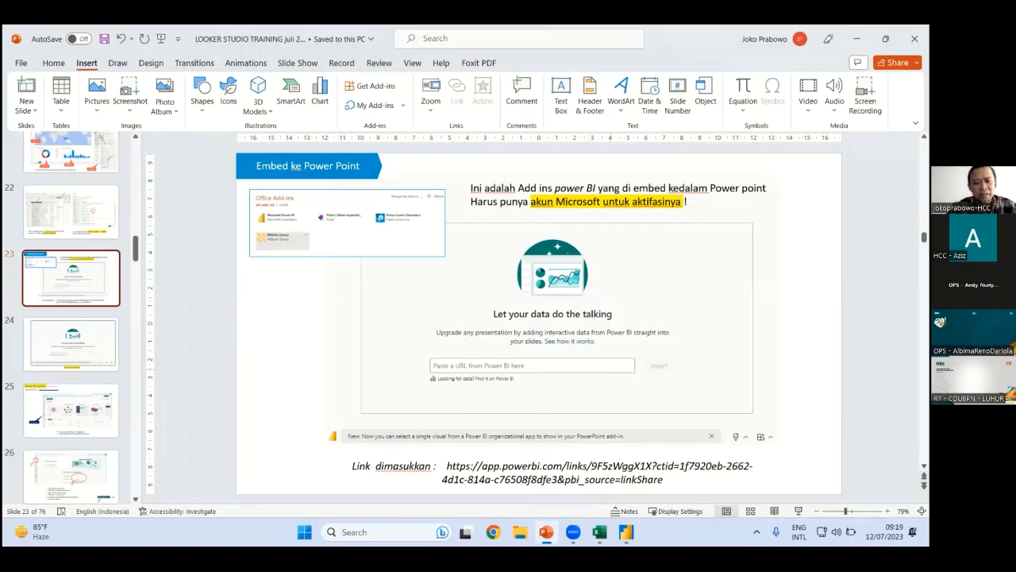
# Bring up the Chrome profile chooser from the taskbar, briefly returning to PowerPoint
pyautogui.moveTo(626, 532)
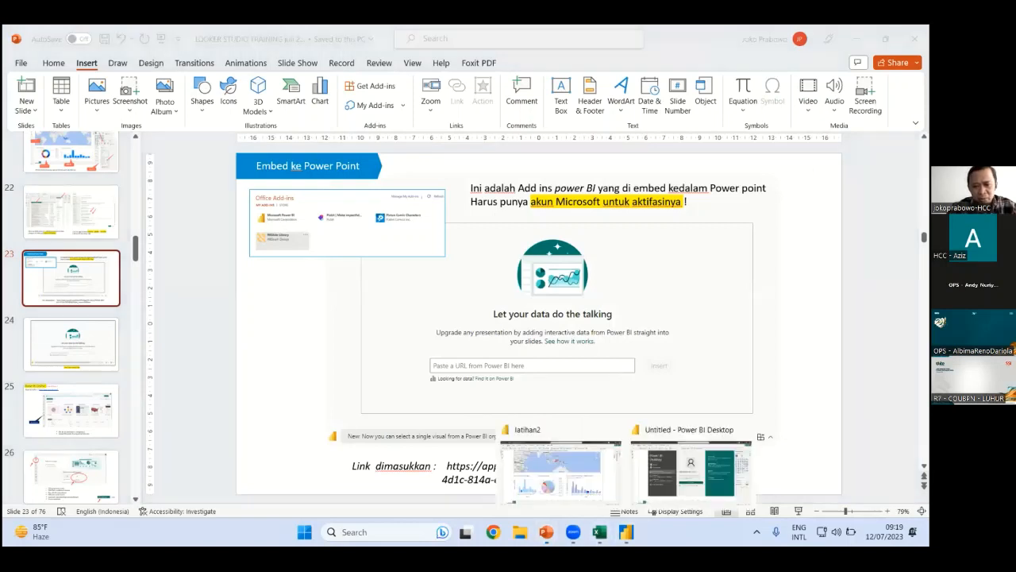
pyautogui.click(493, 532)
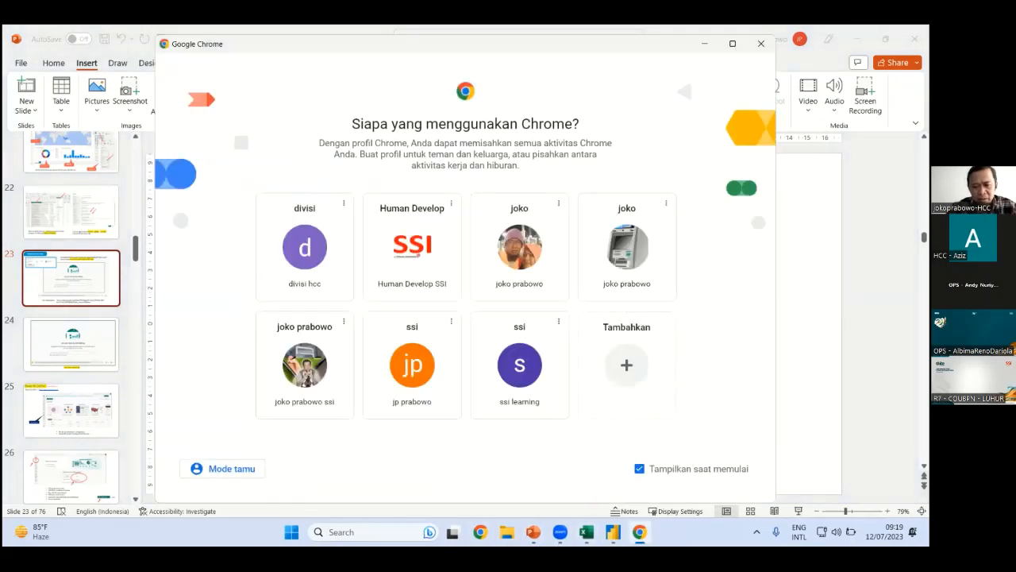
pyautogui.click(533, 531)
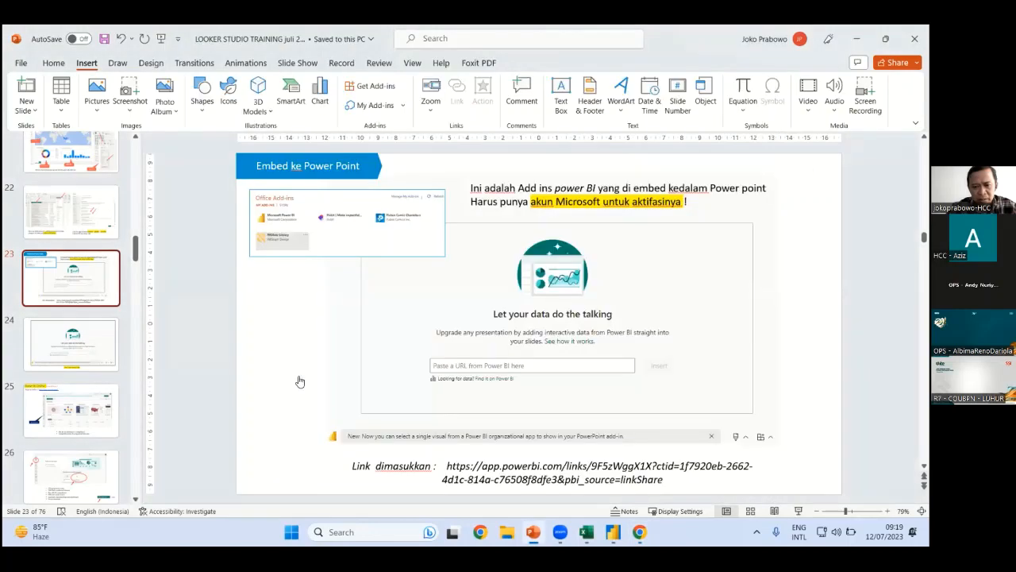
pyautogui.click(639, 530)
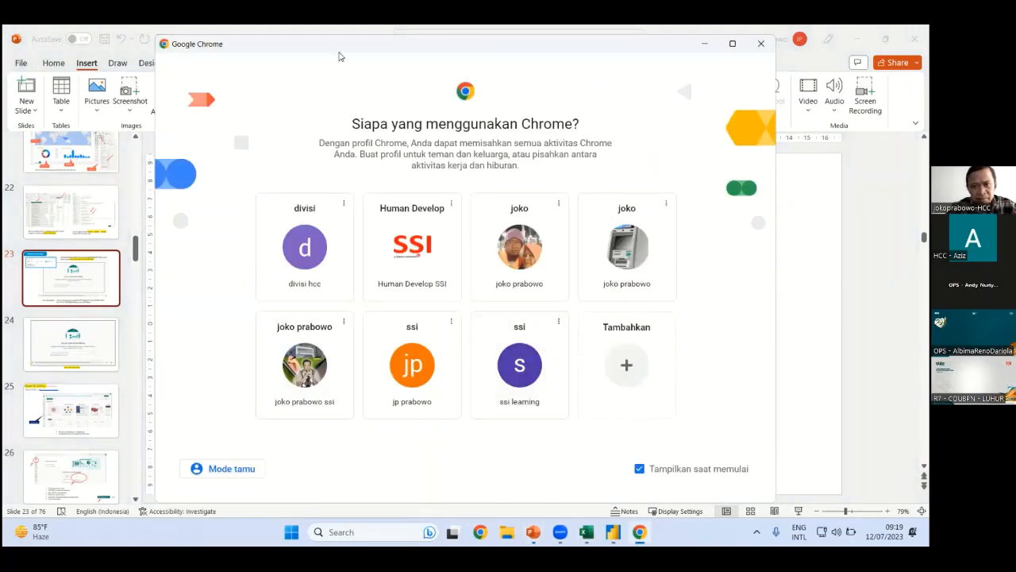
# Start a new blank Power BI report discarding changes, then launch Chrome under the 'ssi learning' profile
pyautogui.hotkey('alt', 'Tab')
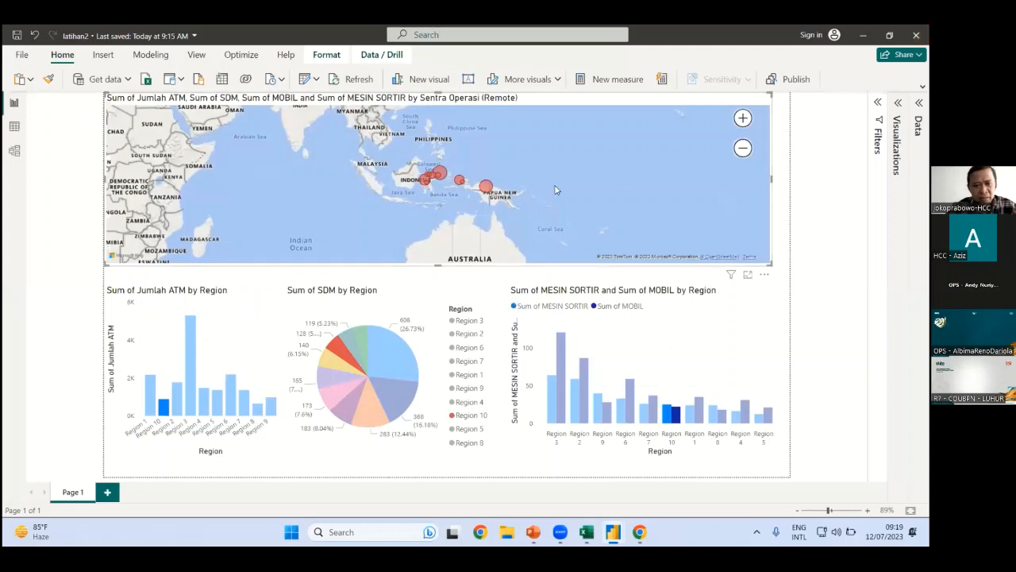
pyautogui.hotkey('ctrl', 'n')
pyautogui.click(505, 300)
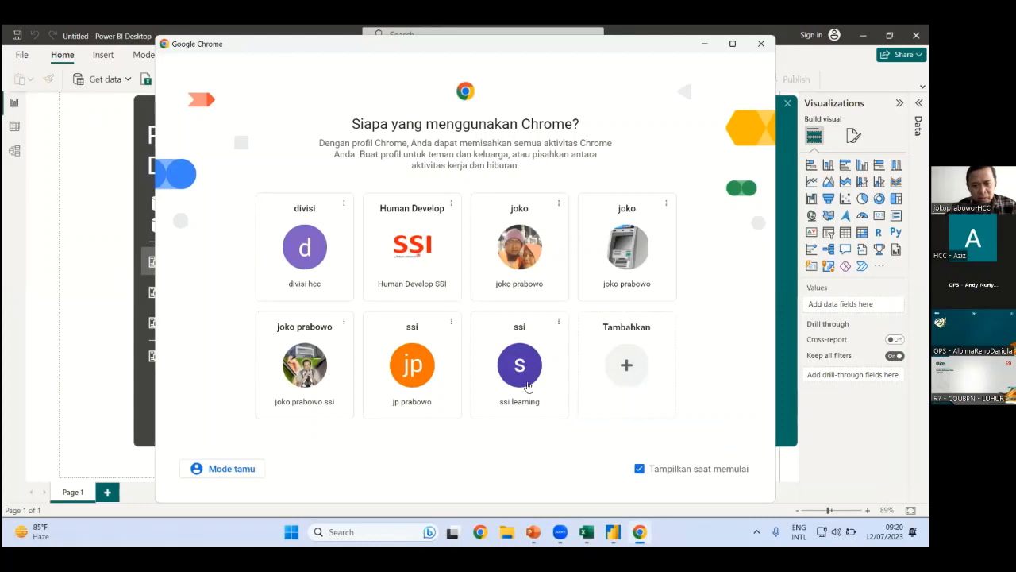
pyautogui.click(520, 365)
# Go to the Power BI sign-in page via the app.powerbi history suggestion
pyautogui.click(200, 52)
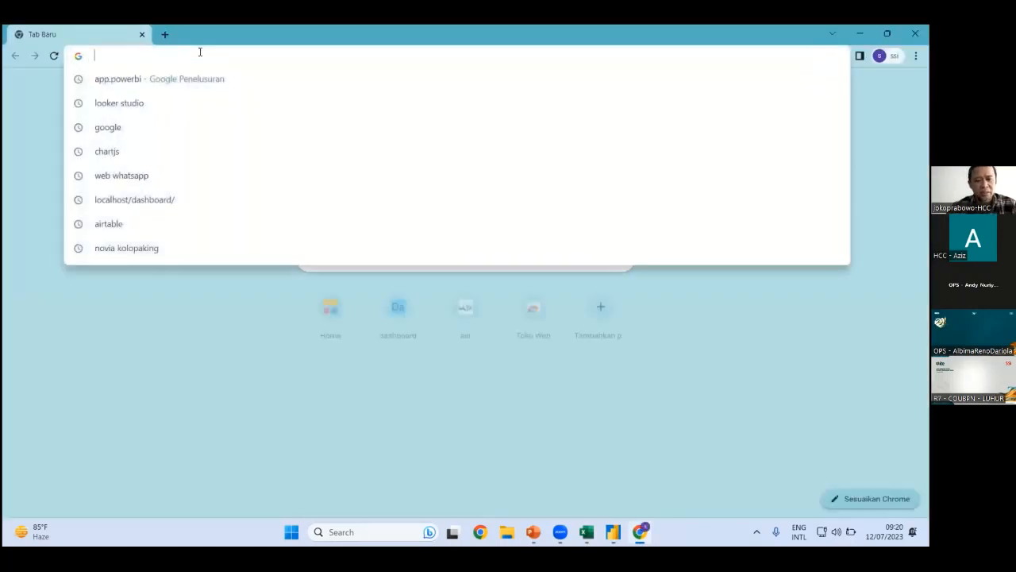
pyautogui.click(141, 81)
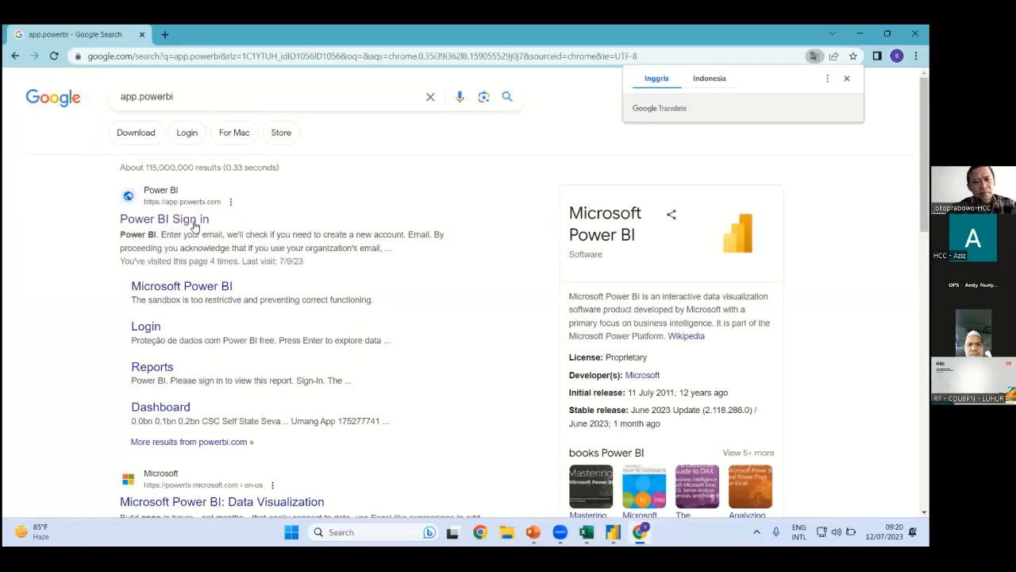
pyautogui.click(164, 218)
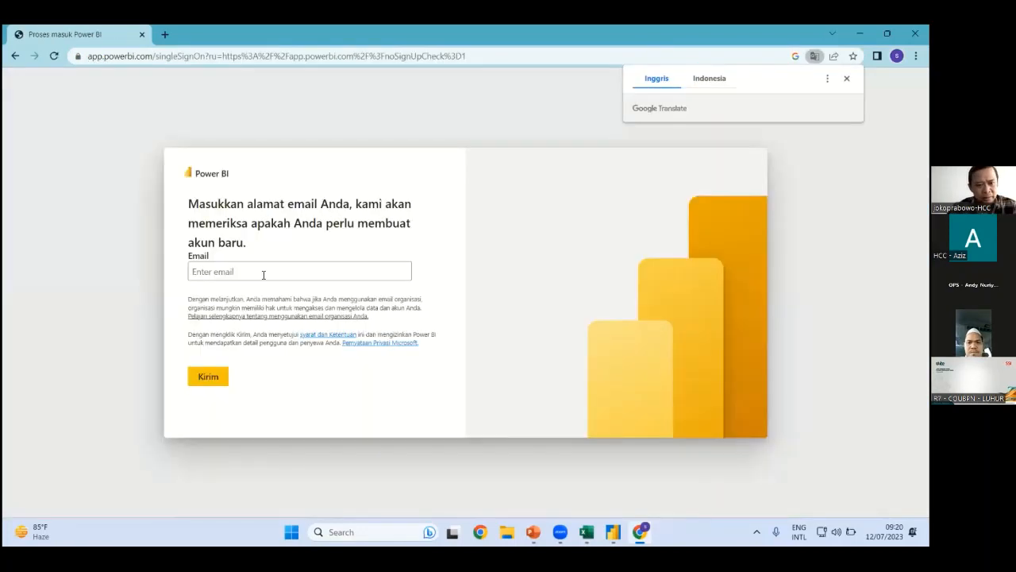
# Enter the work e-mail address in the Email field and submit it with Kirim
pyautogui.click(263, 275)
pyautogui.write('j')
pyautogui.press('BackSpace')
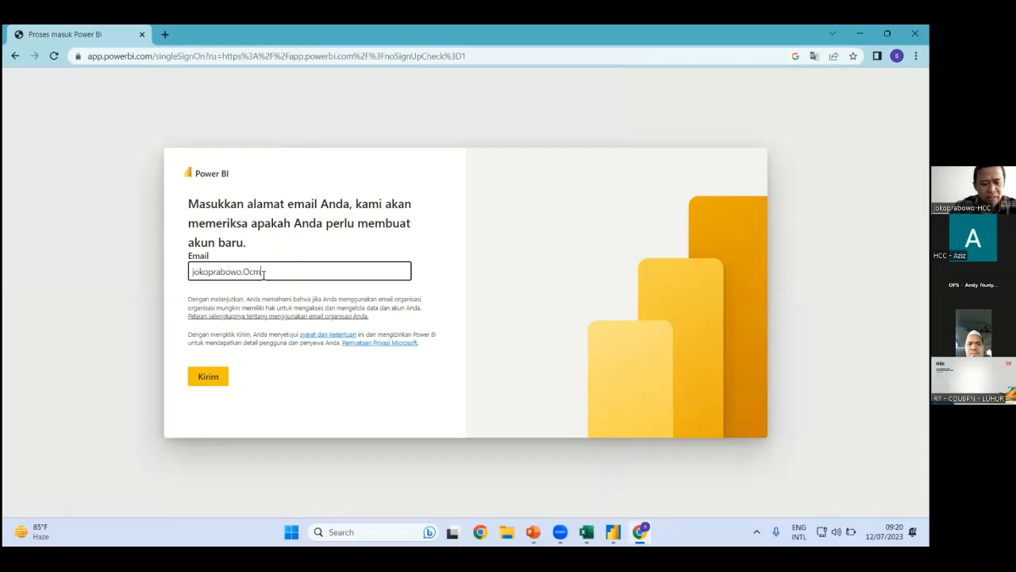
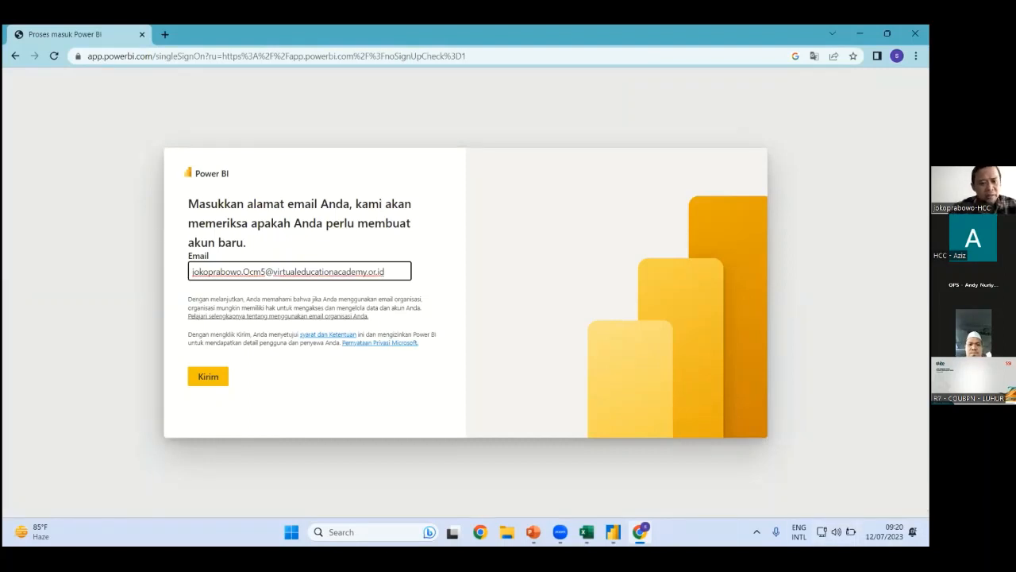
pyautogui.click(197, 380)
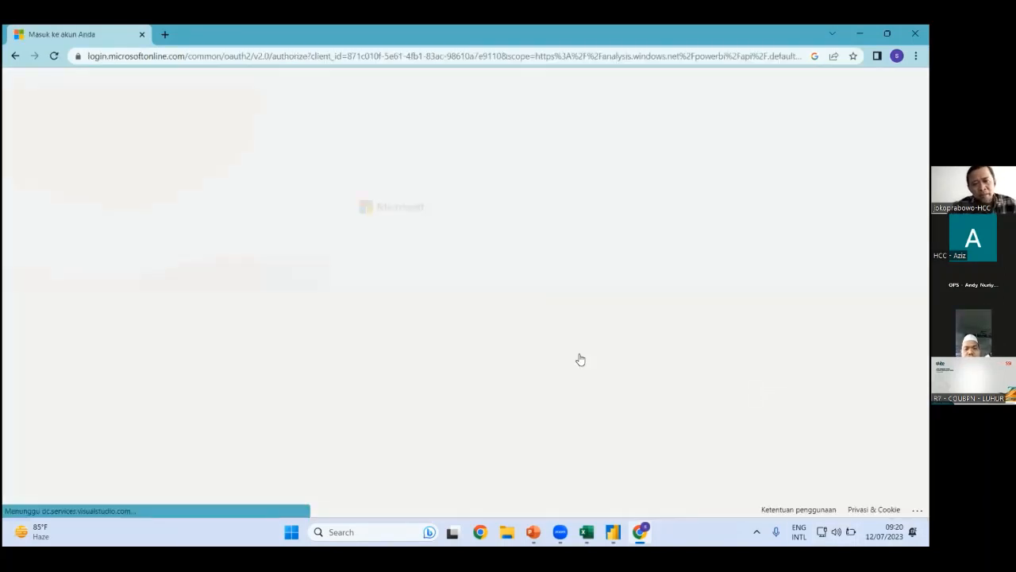
# Enter the account password, sign in with Masuk, and answer the 'Tetap masuk?' prompt
pyautogui.write('•••••')
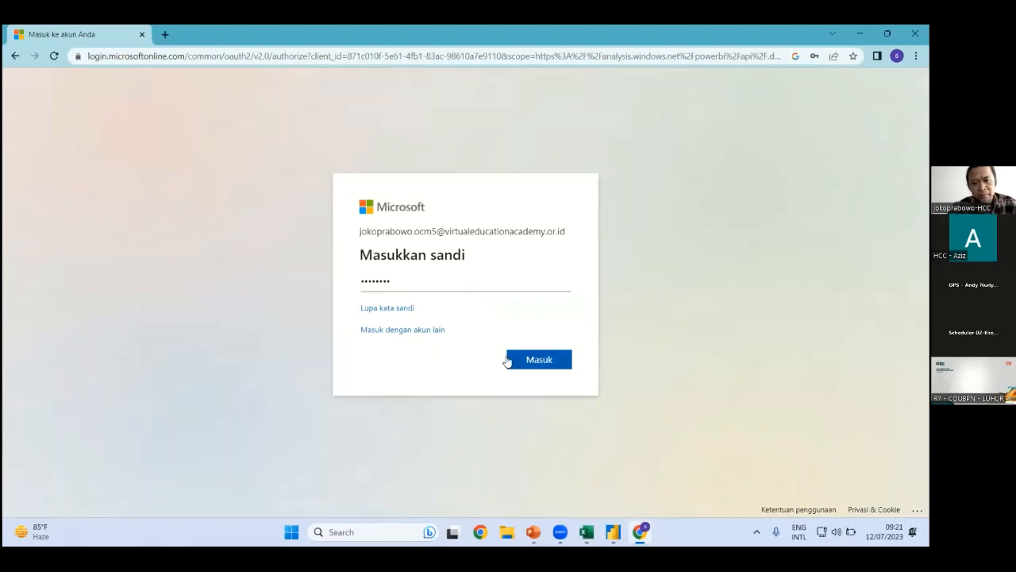
pyautogui.click(536, 362)
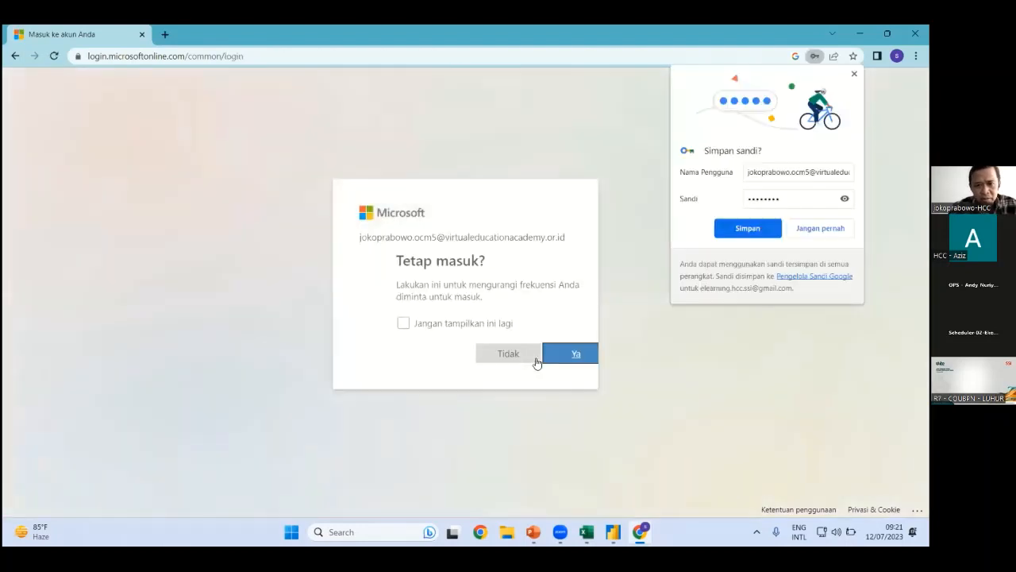
pyautogui.click(539, 354)
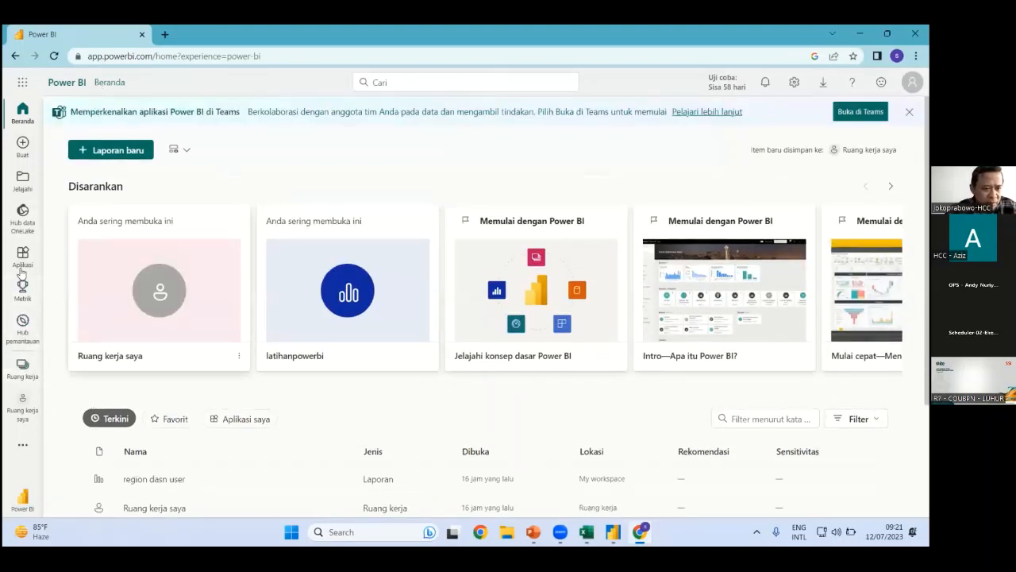
# Open 'Ruang kerja saya', then open and cancel the Unggah > Jelajahi file browser
pyautogui.click(22, 403)
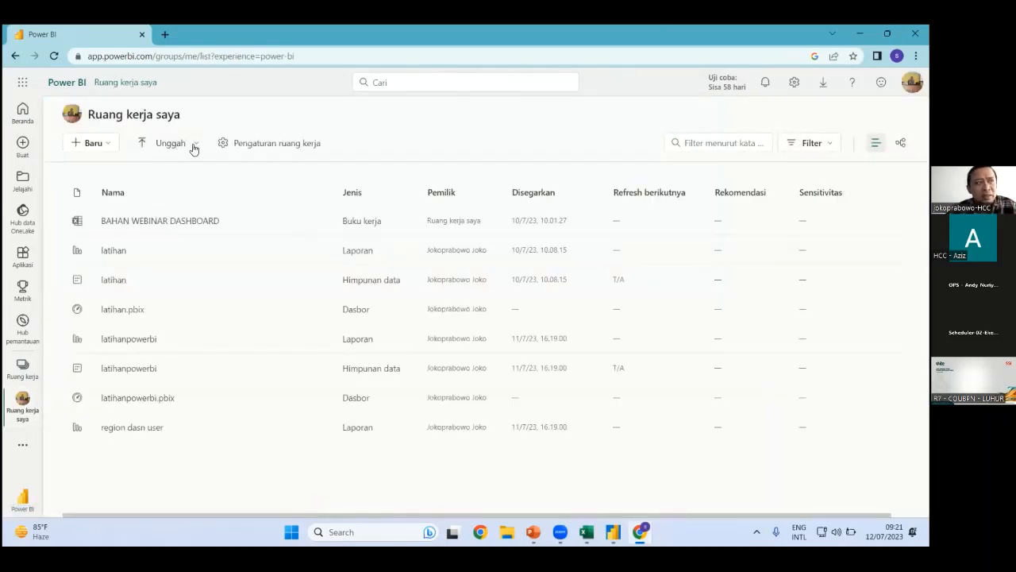
pyautogui.click(194, 149)
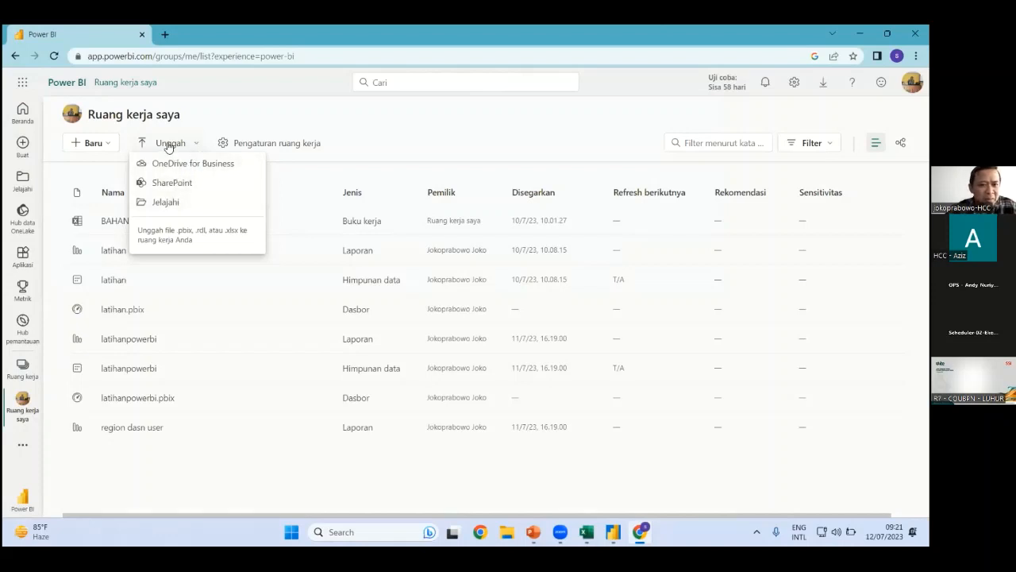
pyautogui.click(167, 203)
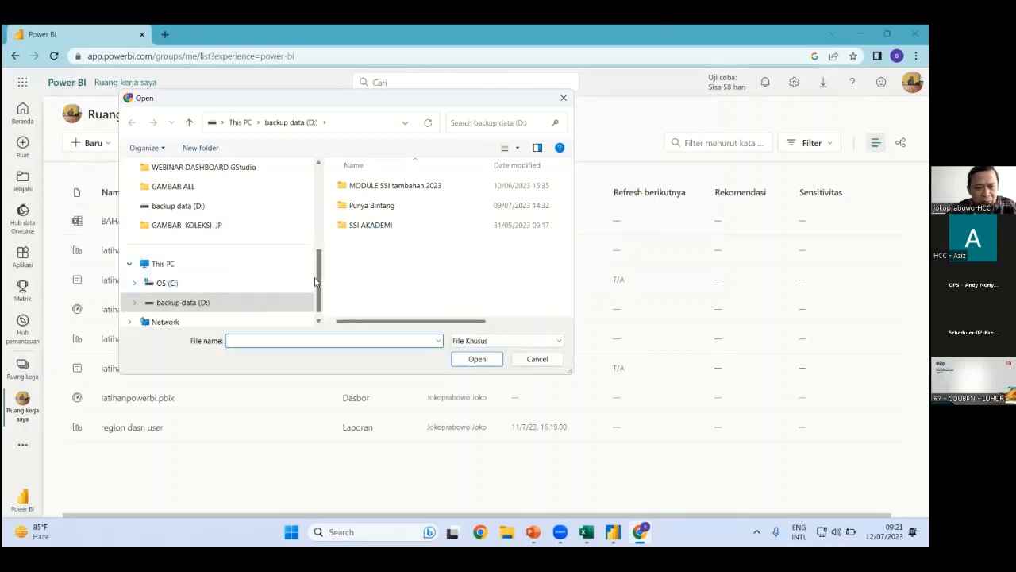
pyautogui.scroll(5, 324, 254)
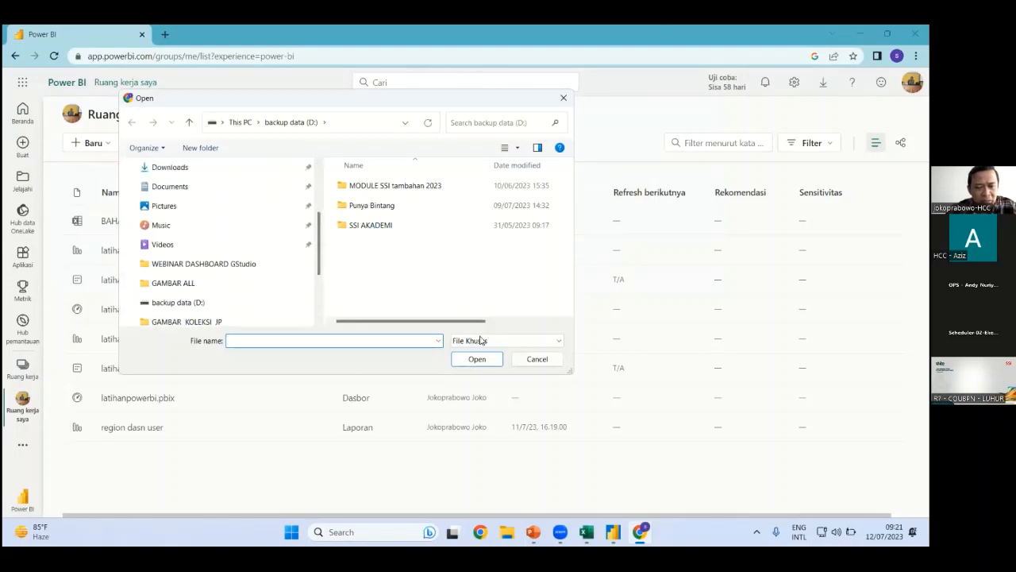
pyautogui.click(533, 358)
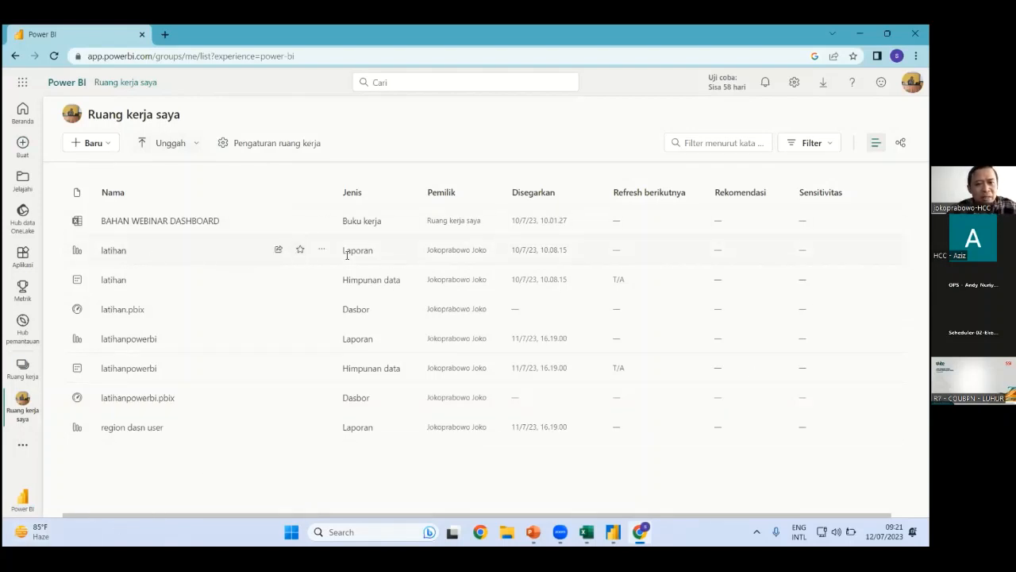
# Open the latihan report and copy its share link via Bagikan > Salin tautan
pyautogui.click(147, 254)
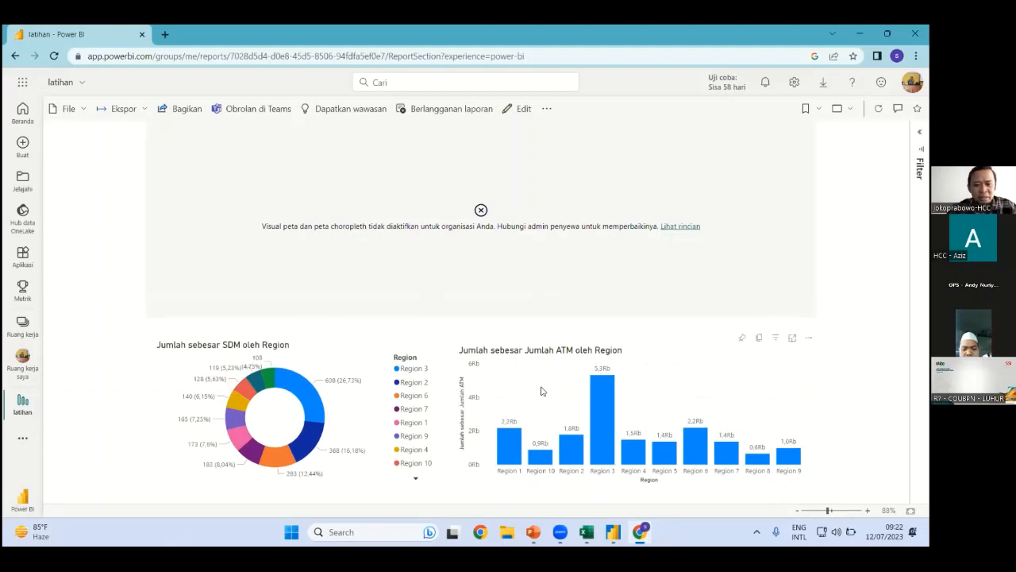
pyautogui.click(176, 113)
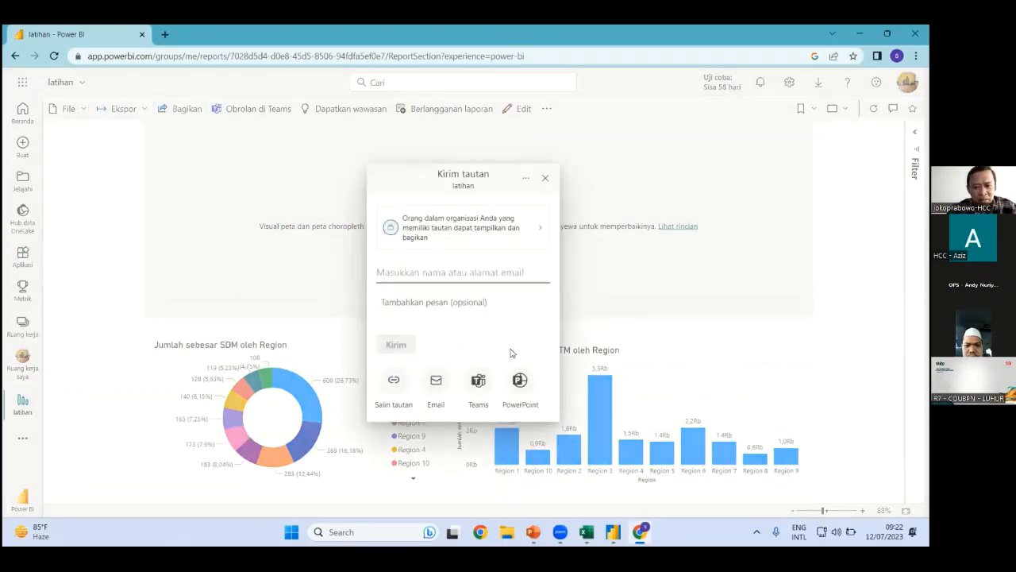
pyautogui.click(388, 386)
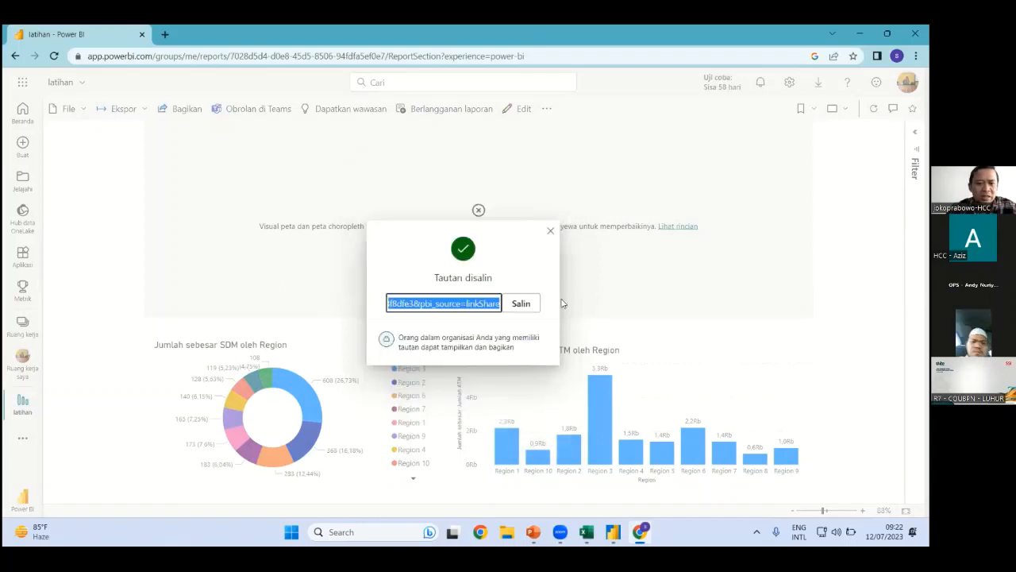
pyautogui.click(521, 303)
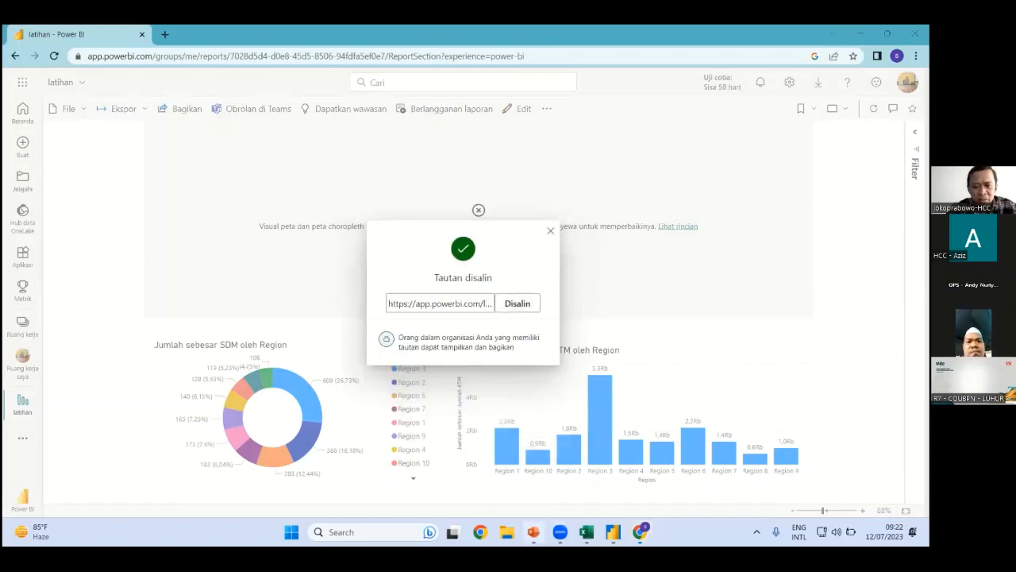
# Paste the report link into the Power BI add-in URL box on PowerPoint slide 23
pyautogui.hotkey('alt', 'Tab')
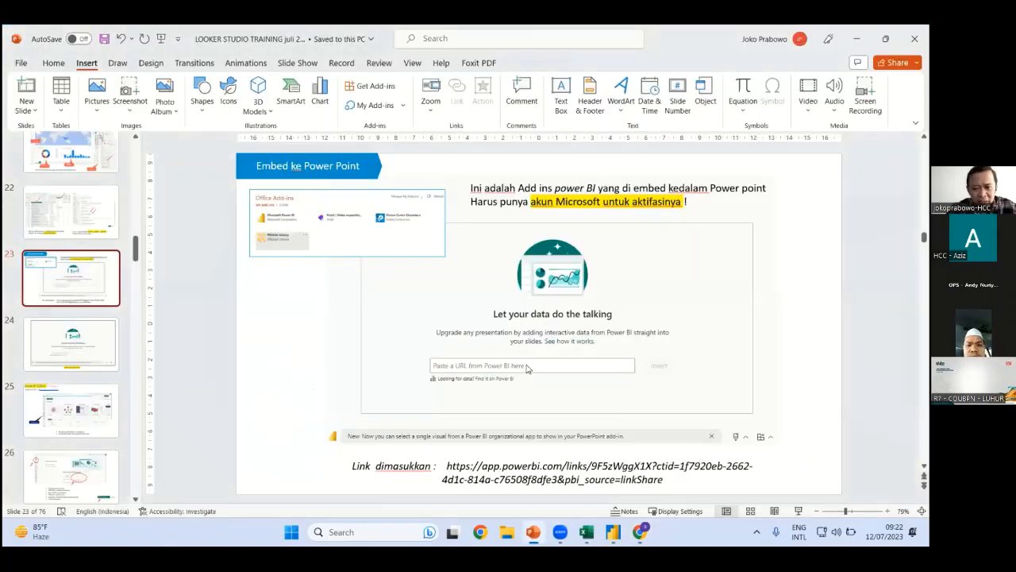
pyautogui.click(472, 367)
pyautogui.hotkey('ctrl', 'v')
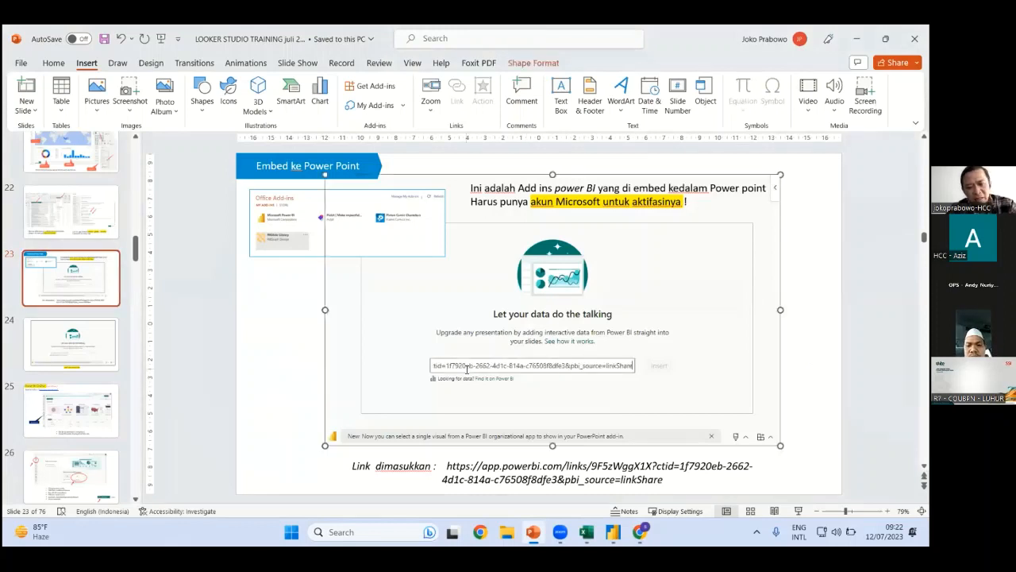
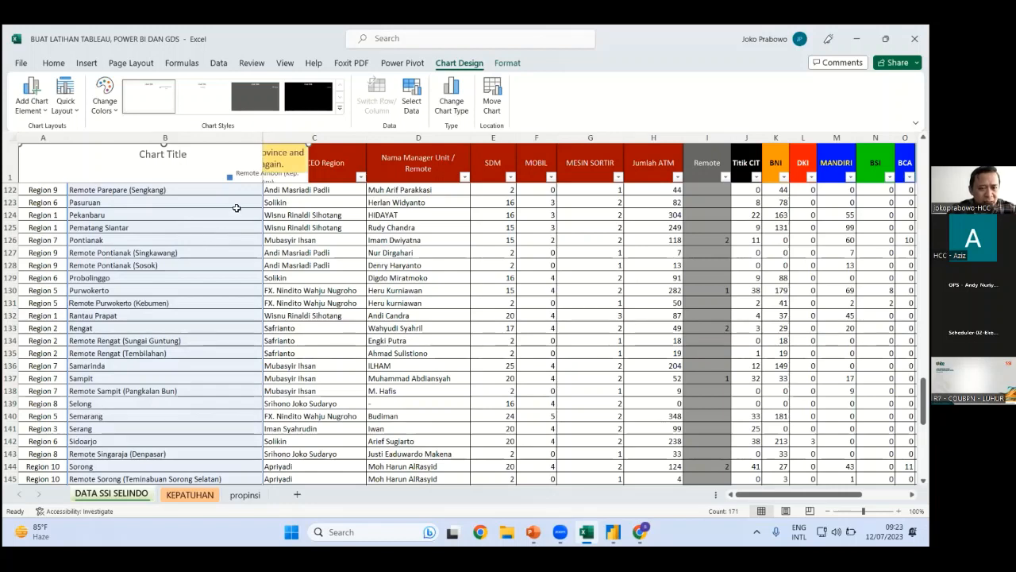
# Delete the map chart from the propinsi sheet
pyautogui.click(195, 240)
pyautogui.scroll(1, 215, 170)
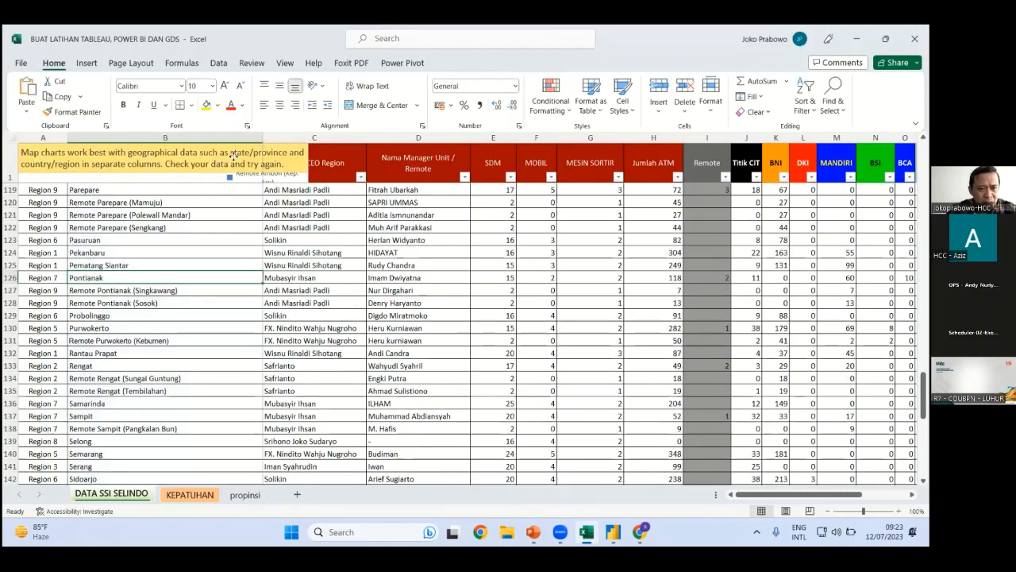
pyautogui.scroll(10, 238, 163)
pyautogui.click(274, 164)
pyautogui.click(197, 265)
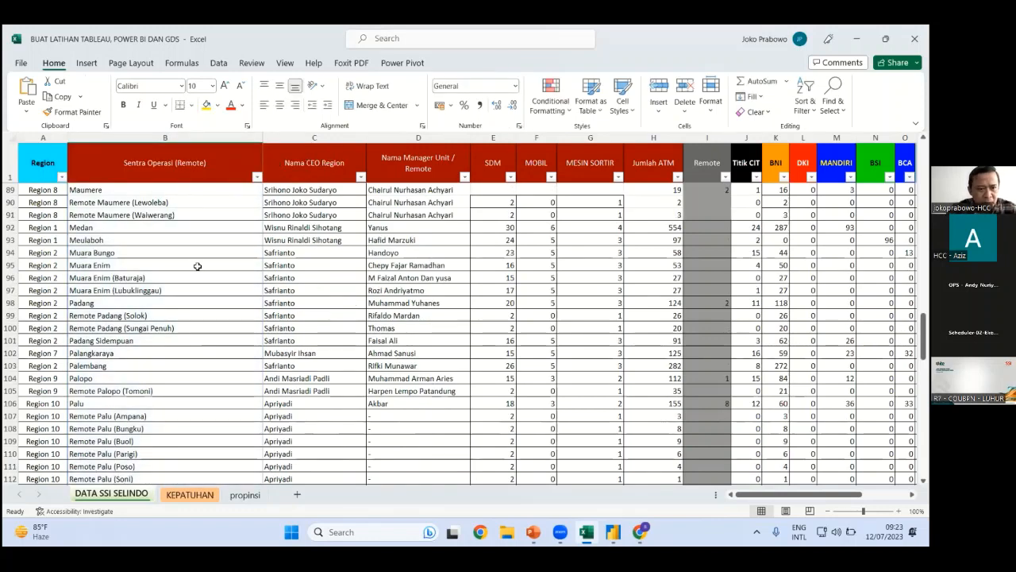
pyautogui.scroll(-2, 189, 300)
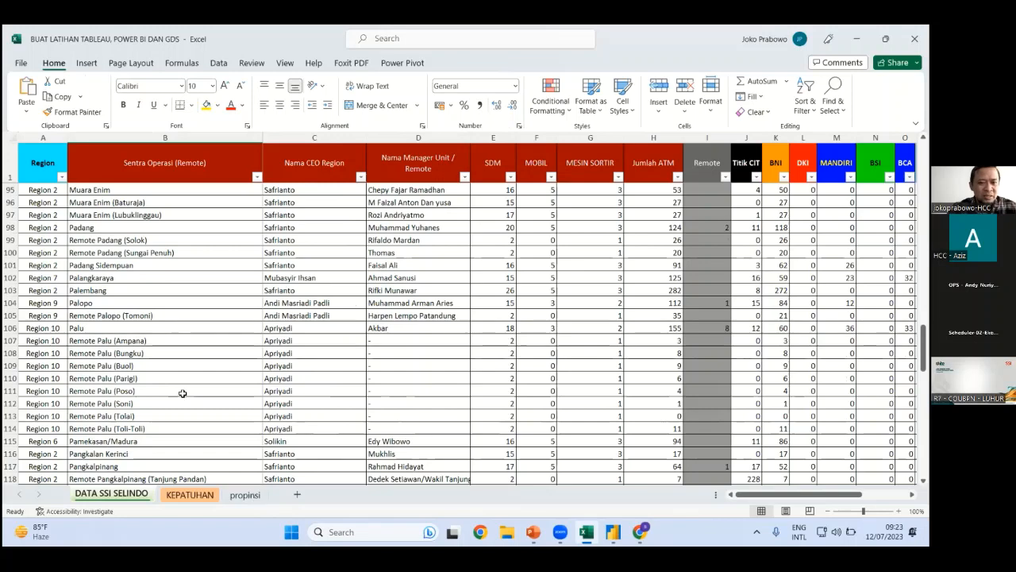
pyautogui.click(370, 192)
pyautogui.press('Delete')
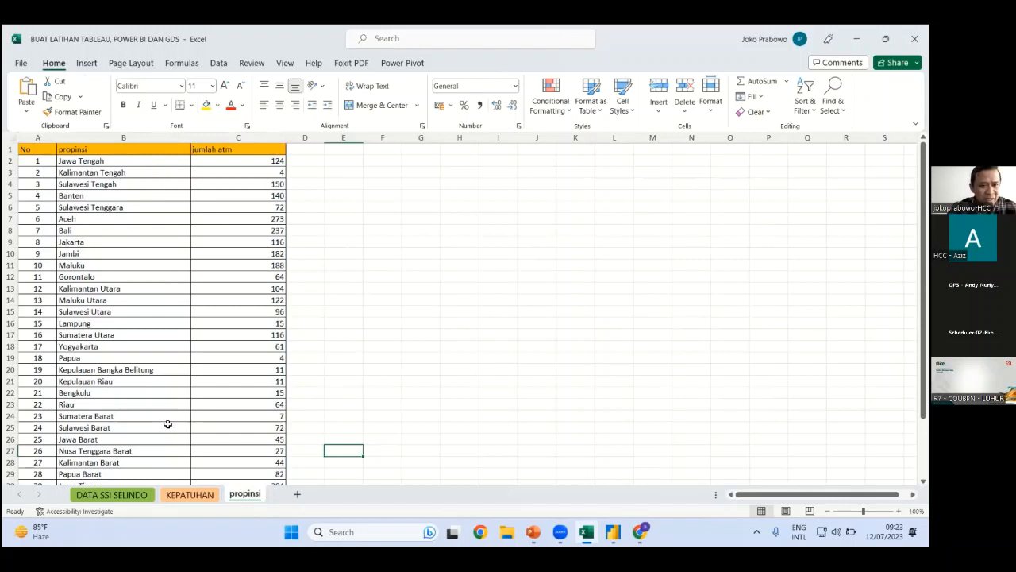
# Select the province table from the propinsi header to the last row and insert a PivotTable on a new sheet
pyautogui.scroll(-1, 351, 316)
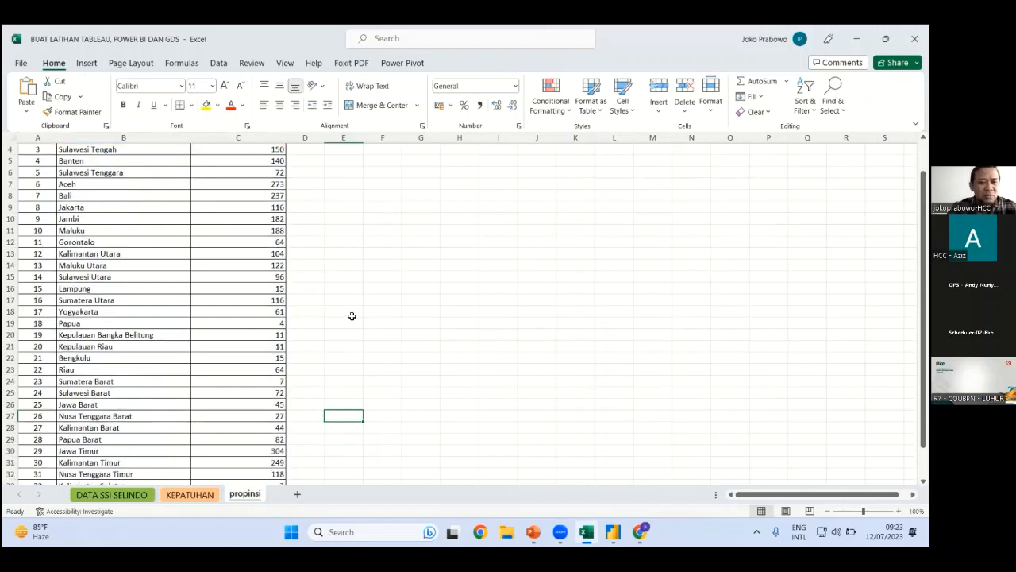
pyautogui.scroll(1, 38, 158)
pyautogui.moveTo(37, 149); pyautogui.dragTo(239, 345)
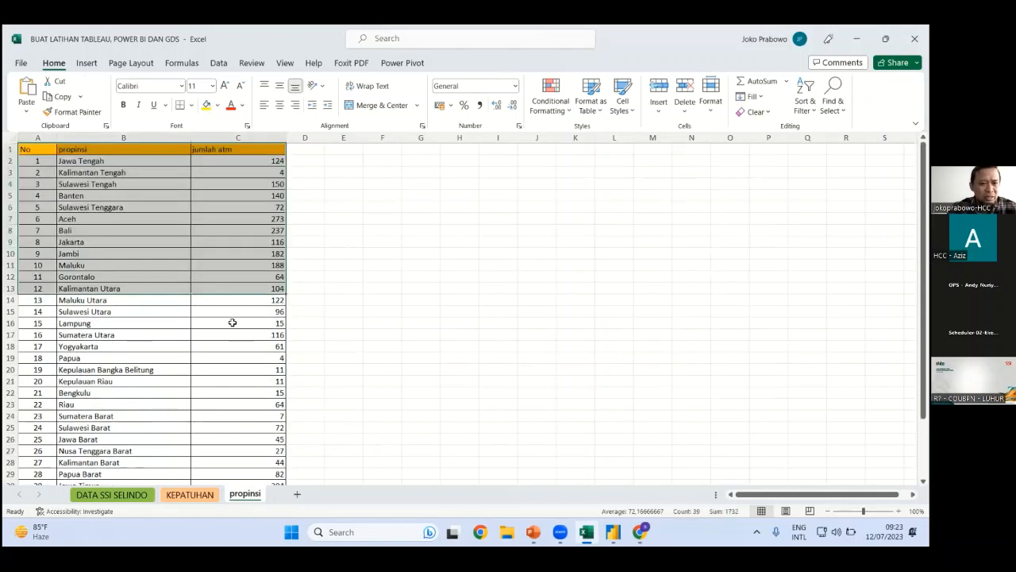
pyautogui.click(141, 153)
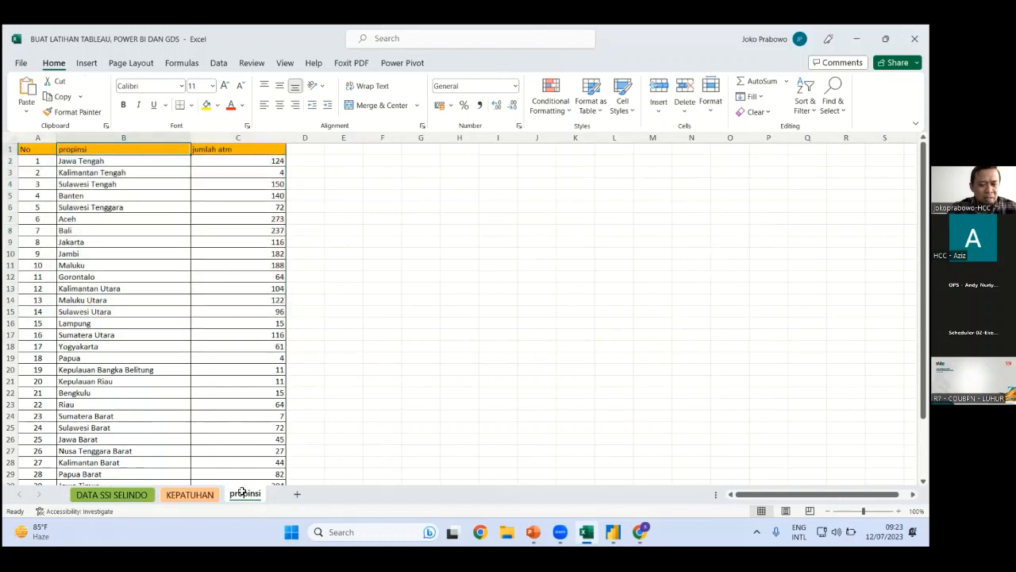
pyautogui.hotkey('ctrl', 'shift', 'End')
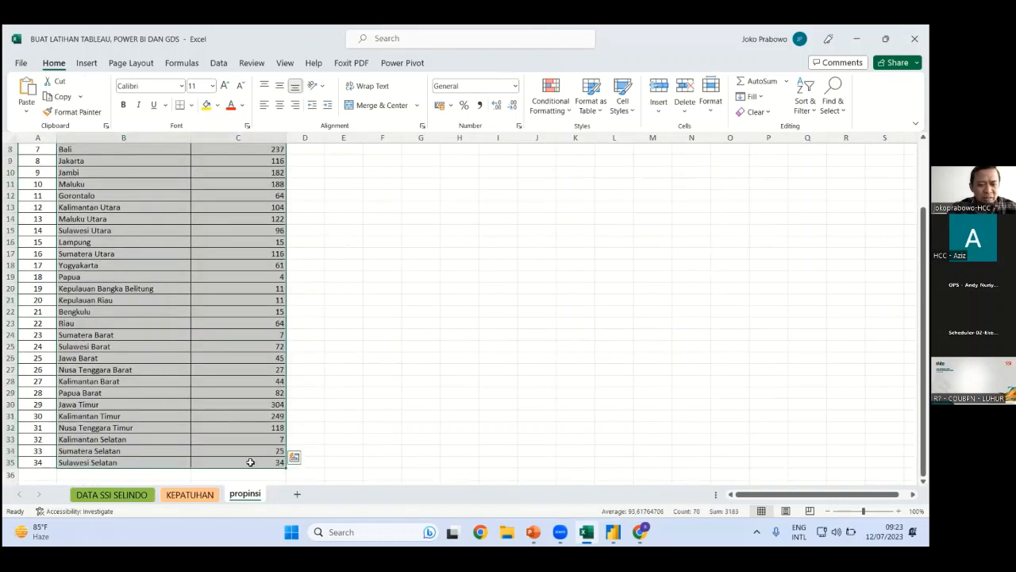
pyautogui.scroll(3, 203, 228)
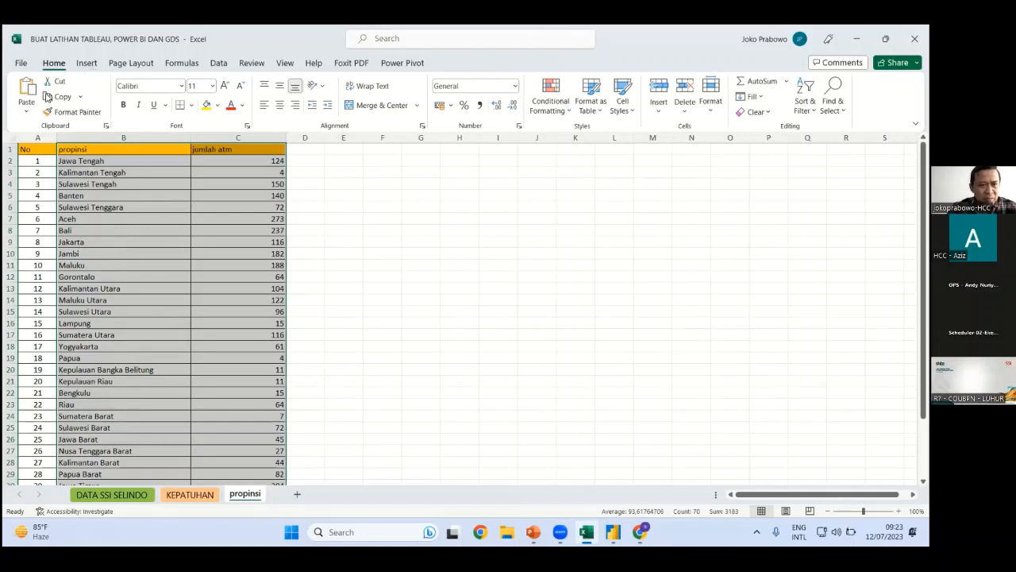
pyautogui.hotkey('alt', 'n')
pyautogui.press('v')
pyautogui.press('t')
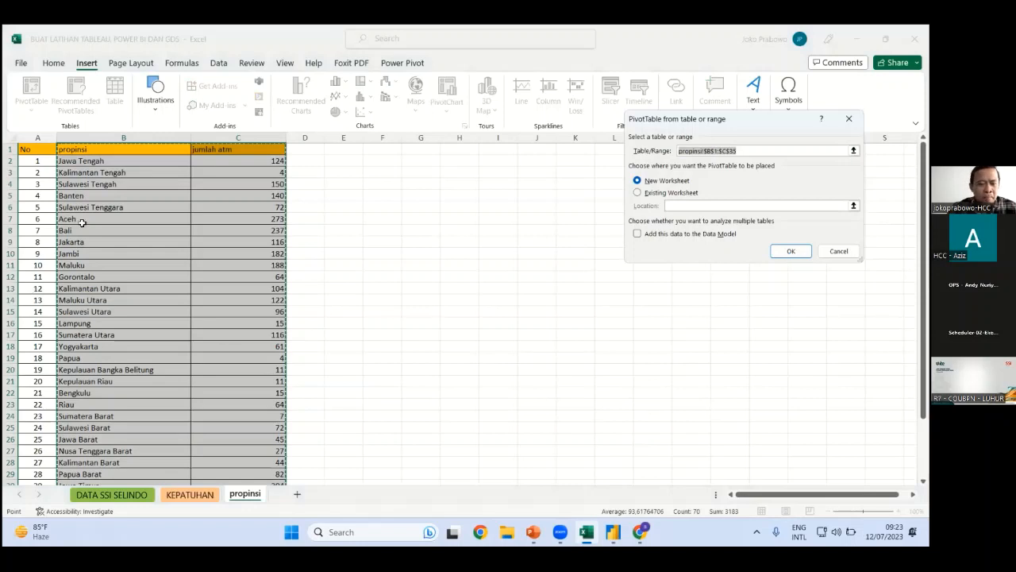
pyautogui.press('Return')
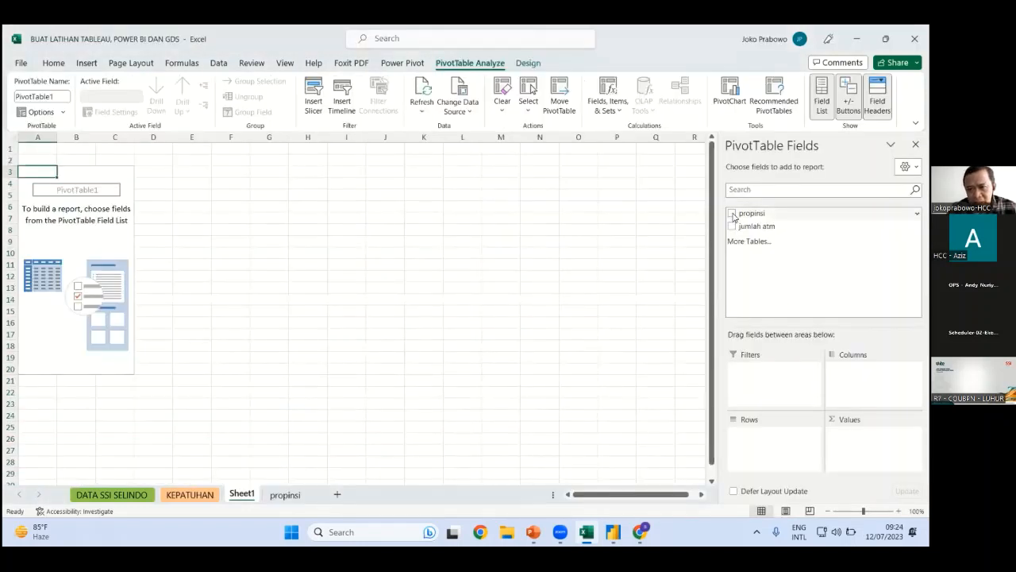
# Build the PivotTable from propinsi and jumlah atm, then select it through the 3183 Grand Total
pyautogui.moveTo(734, 217); pyautogui.dragTo(746, 437)
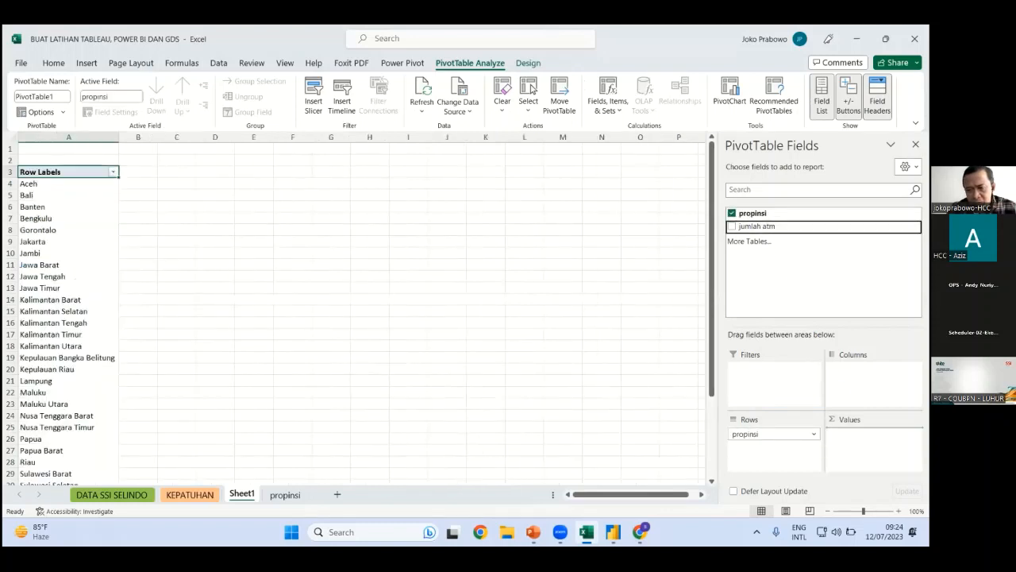
pyautogui.moveTo(86, 173); pyautogui.dragTo(162, 449)
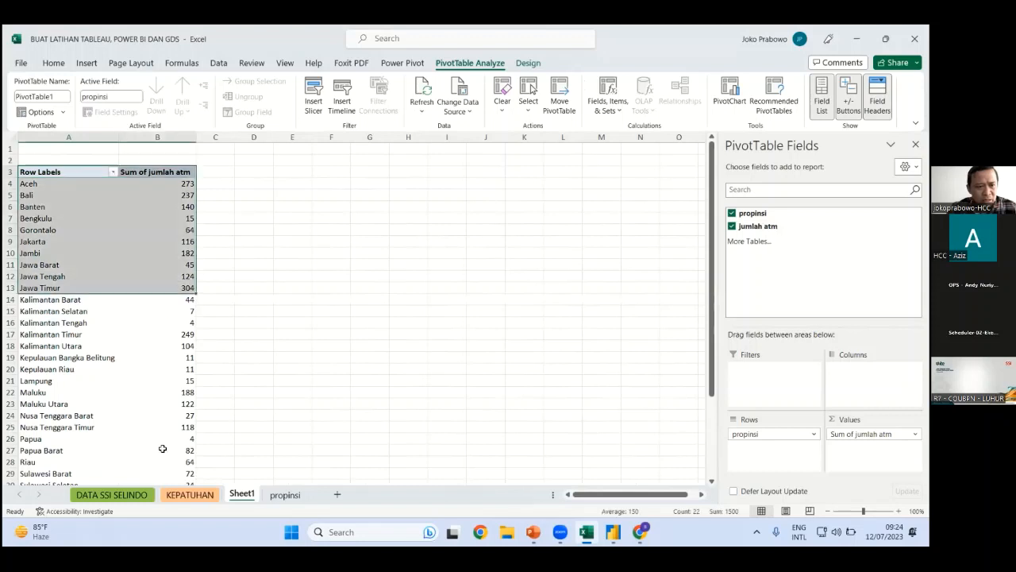
pyautogui.moveTo(169, 509); pyautogui.dragTo(178, 469)
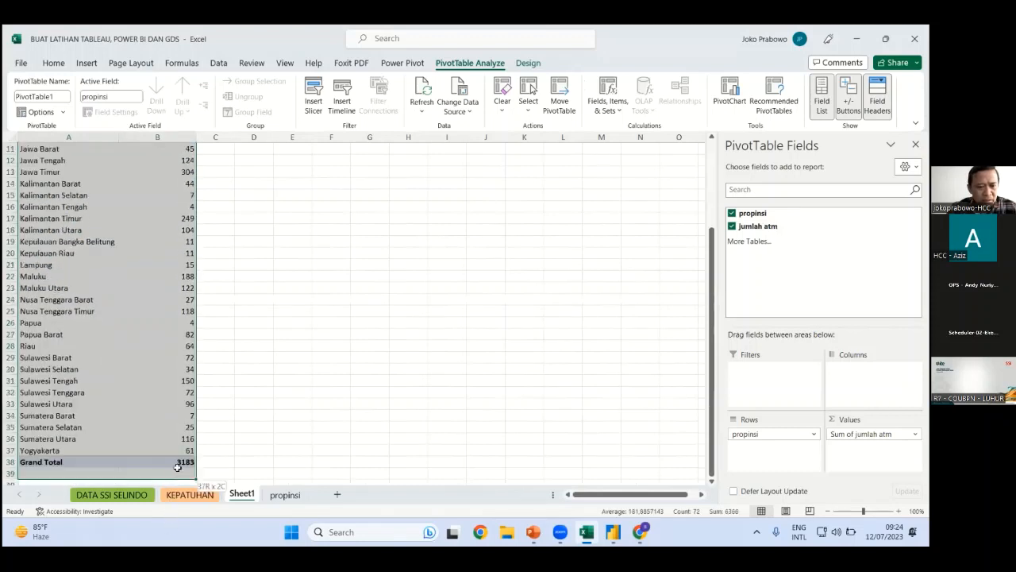
pyautogui.moveTo(156, 264); pyautogui.dragTo(170, 462)
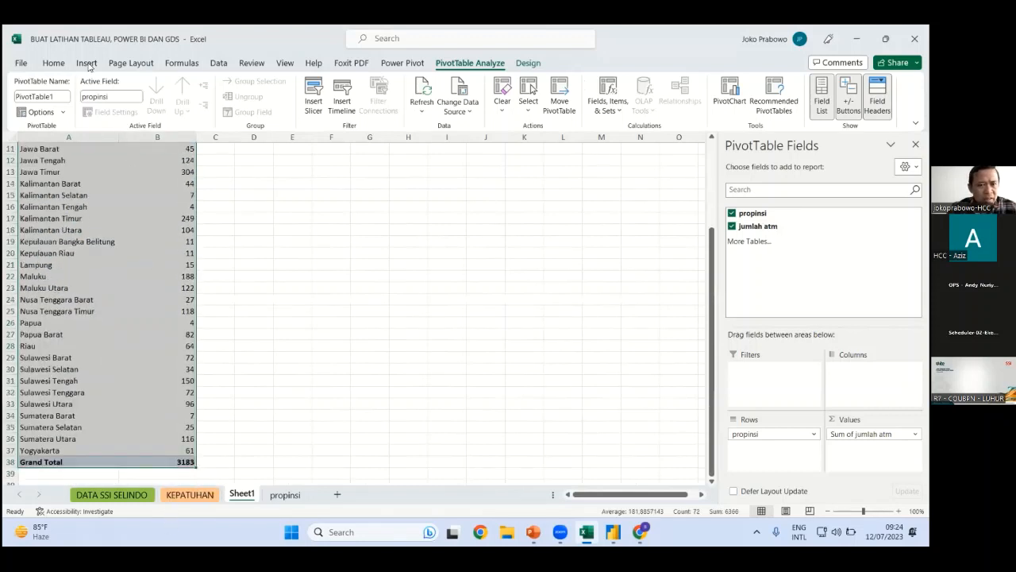
pyautogui.click(88, 63)
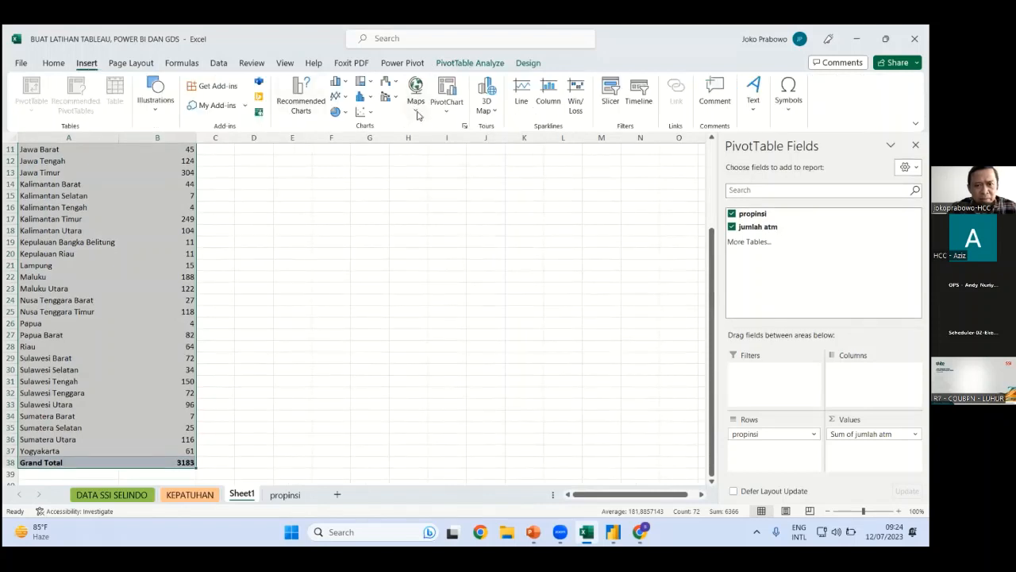
# Insert a clustered column PivotChart of jumlah atm per propinsi after the filled map is refused
pyautogui.press('Return')
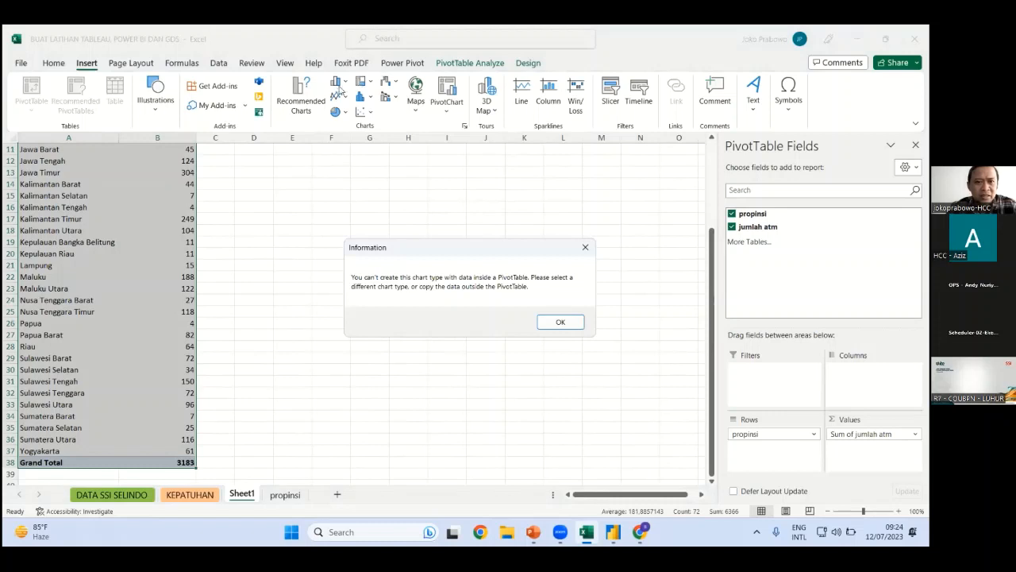
pyautogui.click(550, 321)
pyautogui.click(340, 81)
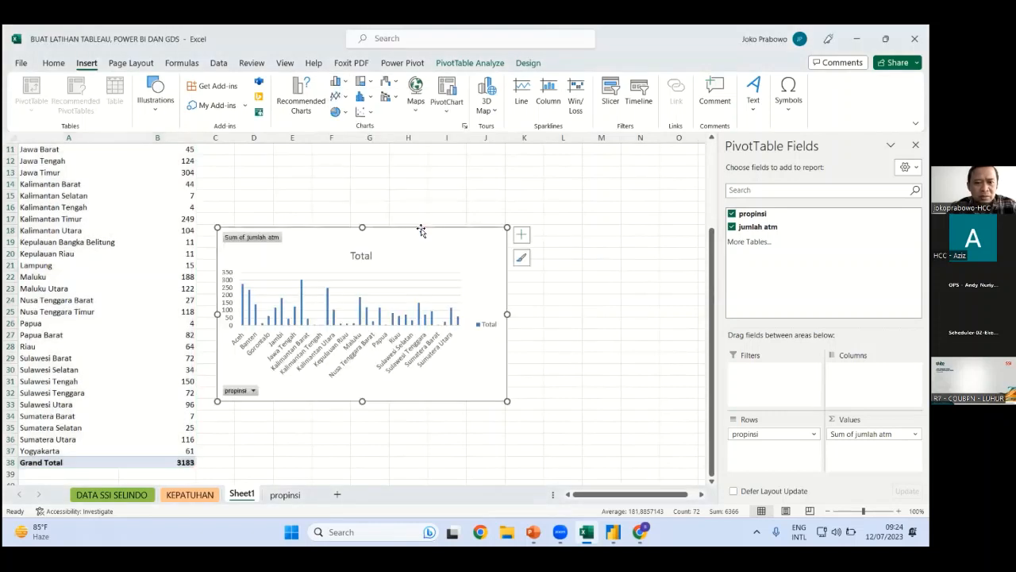
pyautogui.click(418, 231)
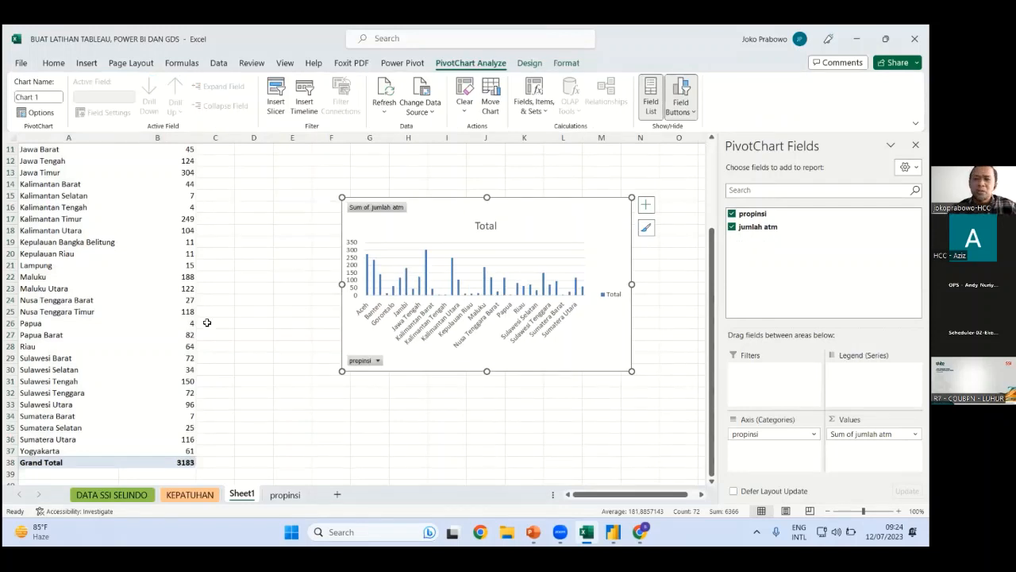
# Insert a filled map of the propinsi data with value labels shown
pyautogui.click(189, 494)
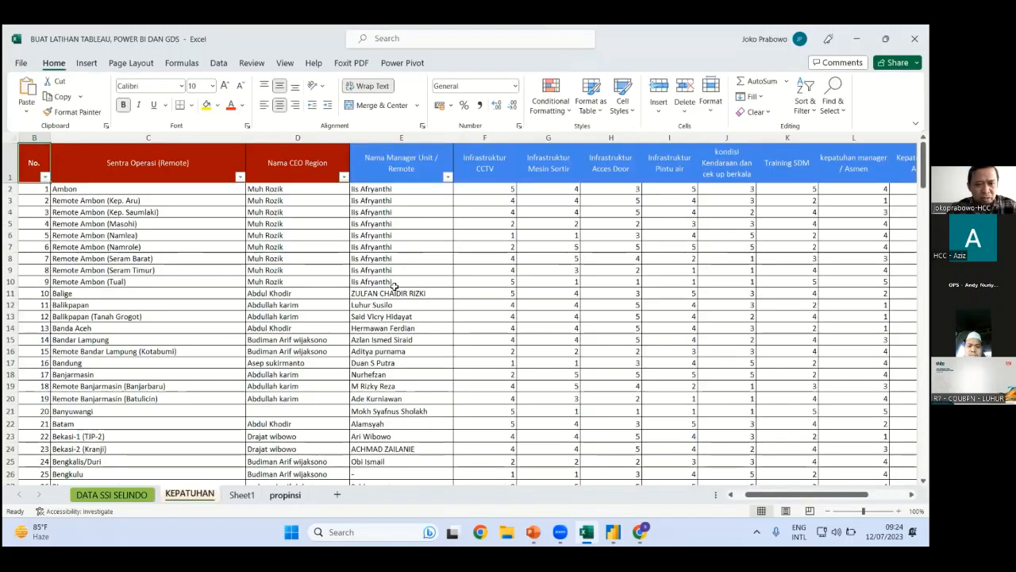
pyautogui.click(285, 494)
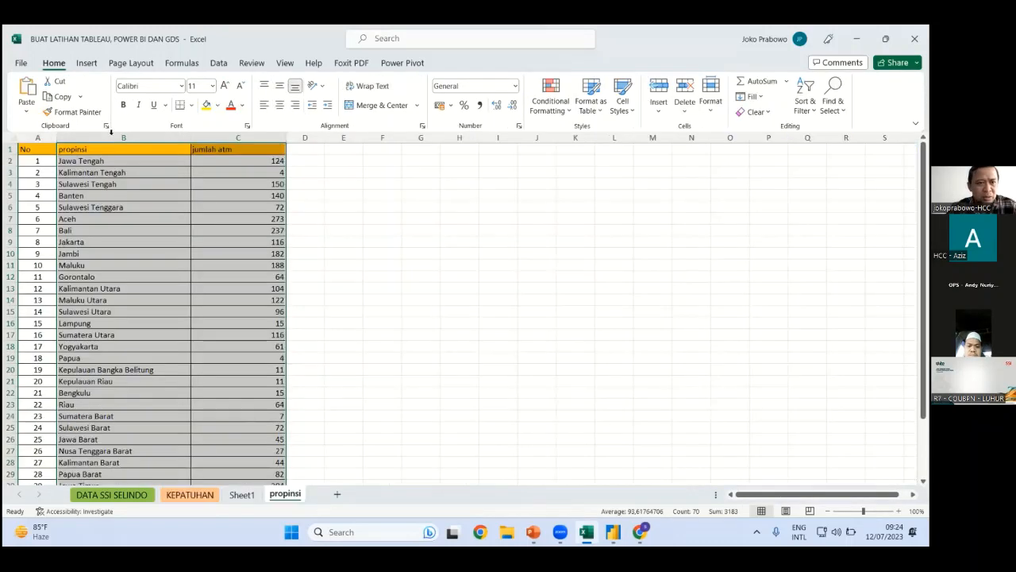
pyautogui.click(87, 63)
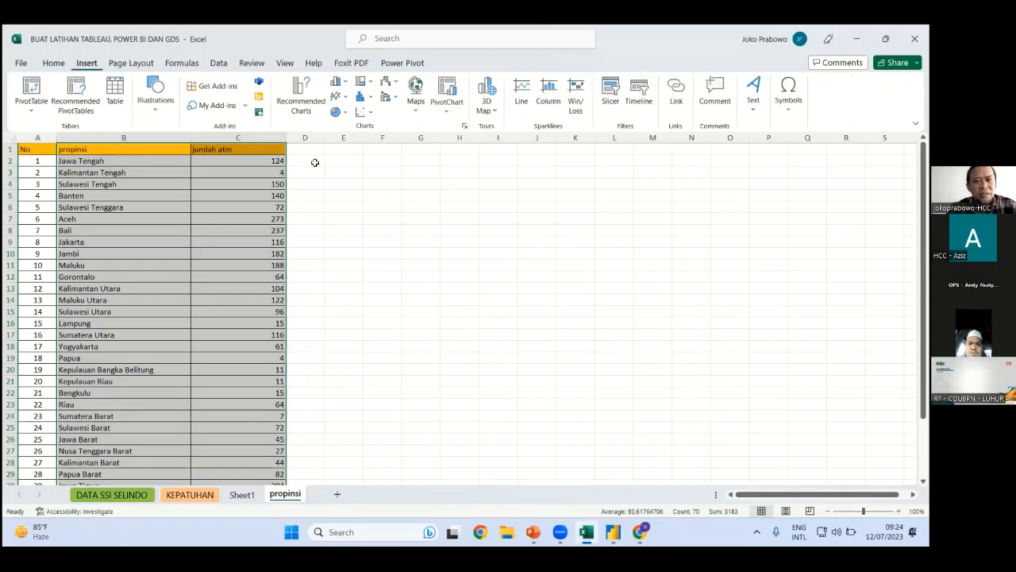
pyautogui.click(419, 94)
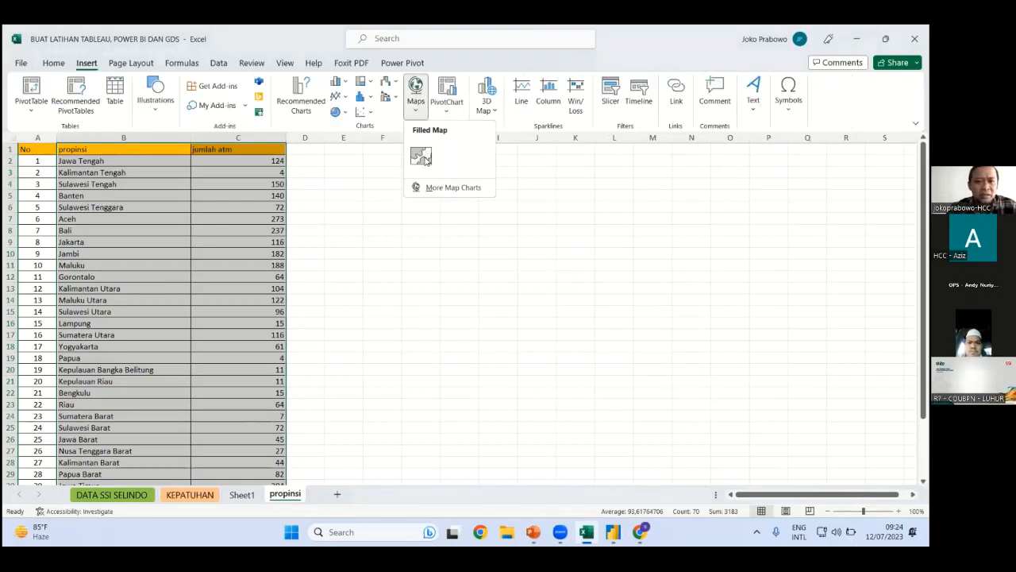
pyautogui.click(421, 155)
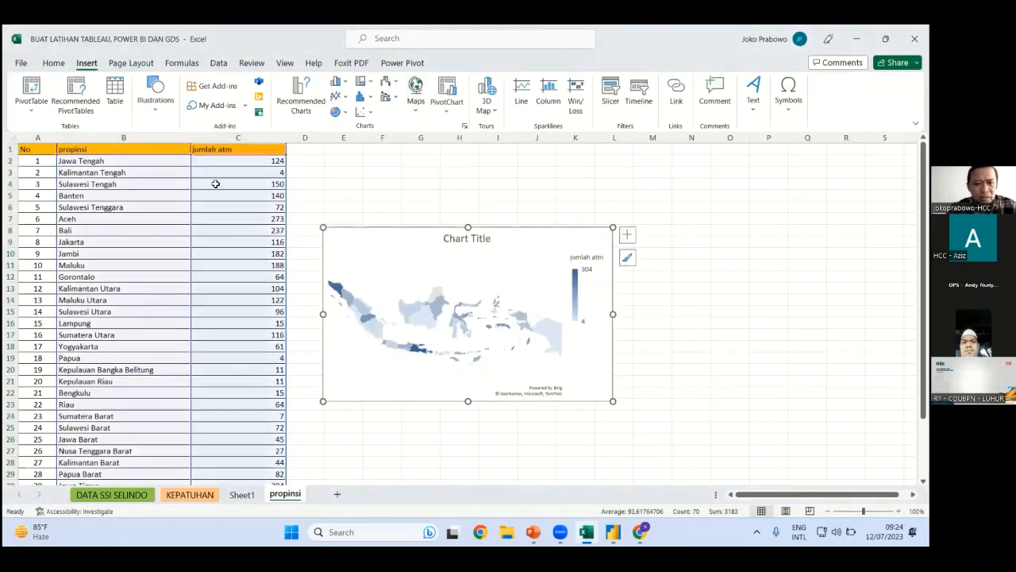
pyautogui.click(627, 237)
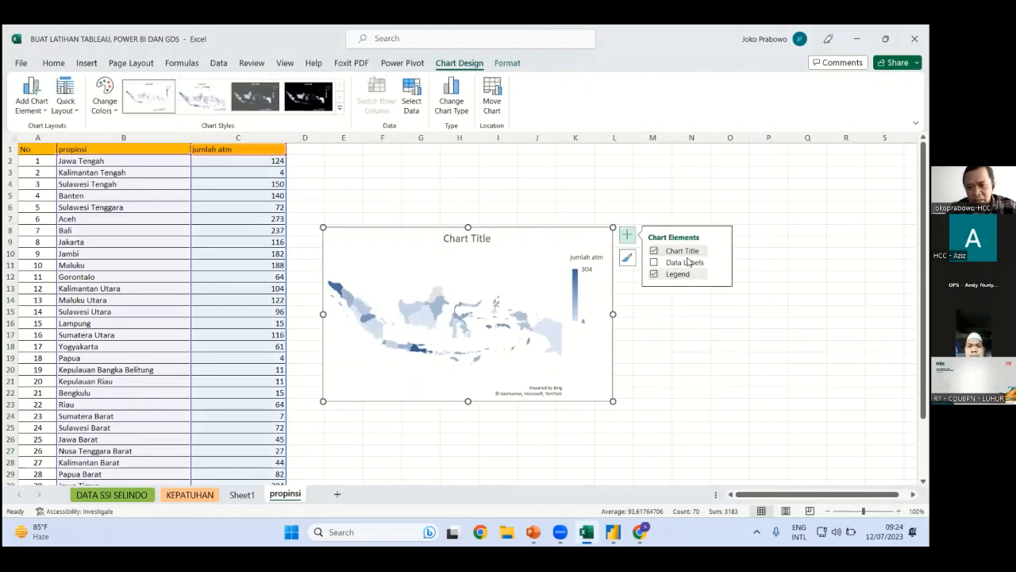
pyautogui.click(672, 380)
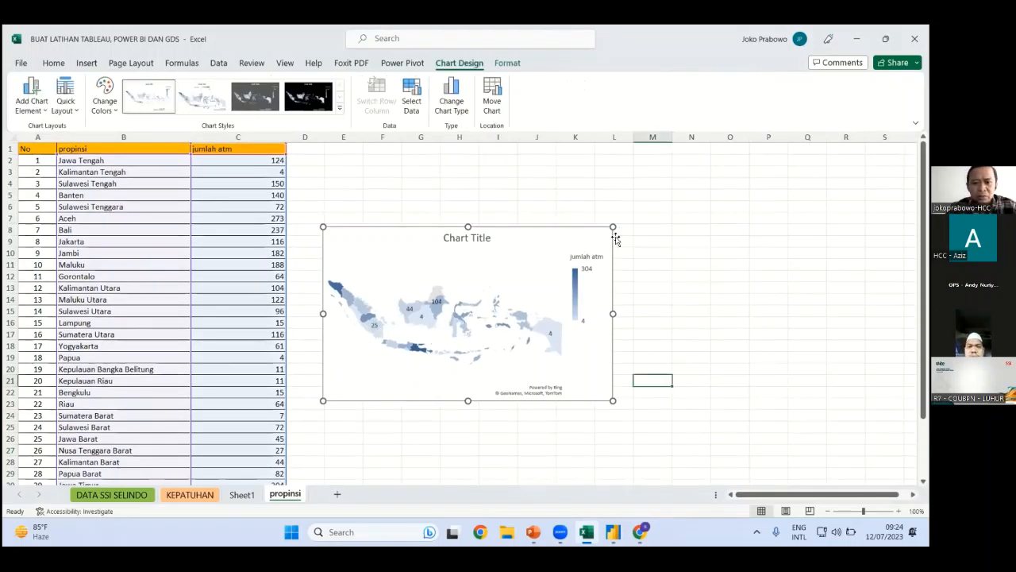
# Enlarge the map chart to the right, nudge it upward, and deselect it
pyautogui.moveTo(761, 196); pyautogui.dragTo(821, 171)
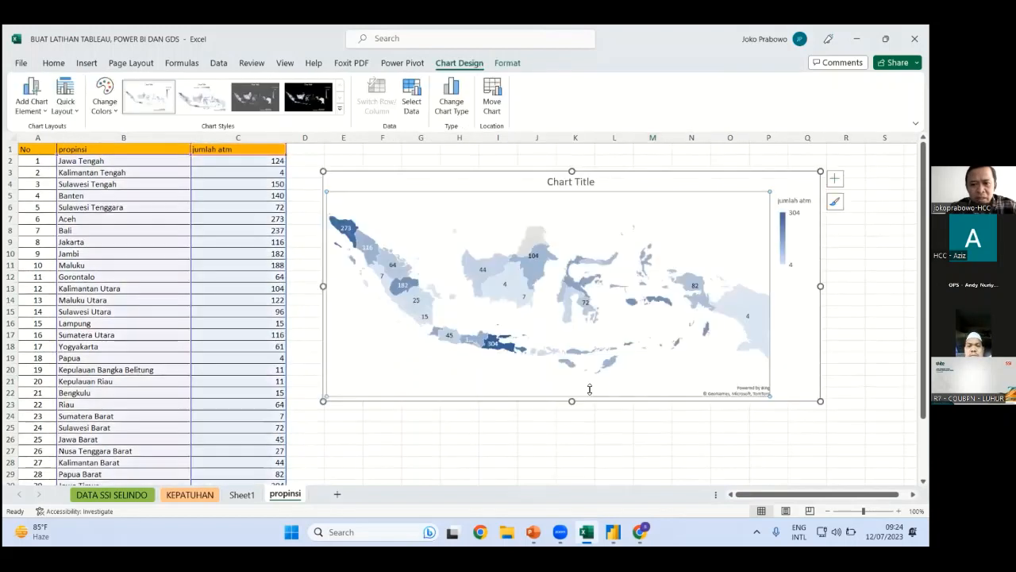
pyautogui.click(481, 272)
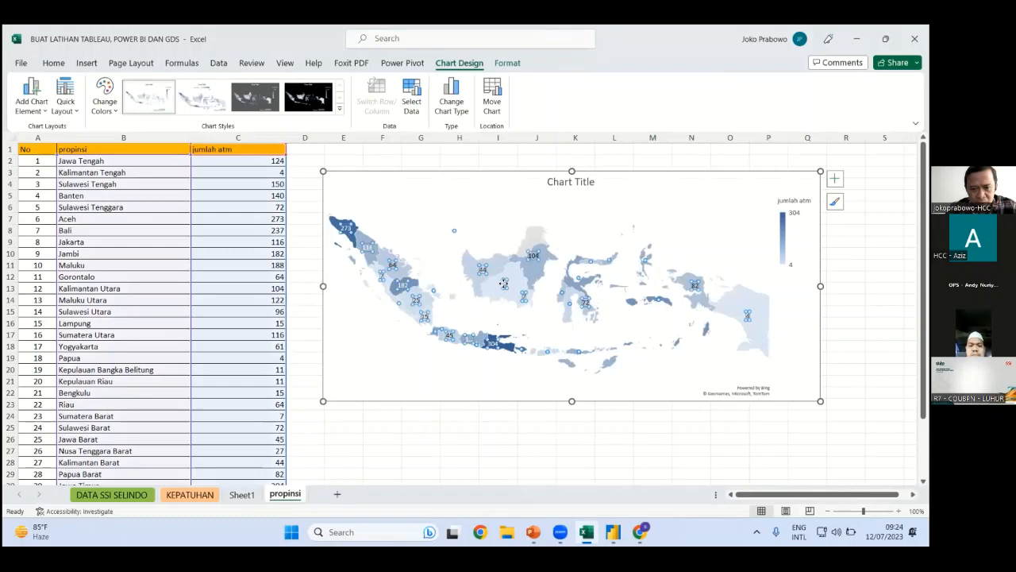
pyautogui.click(501, 372)
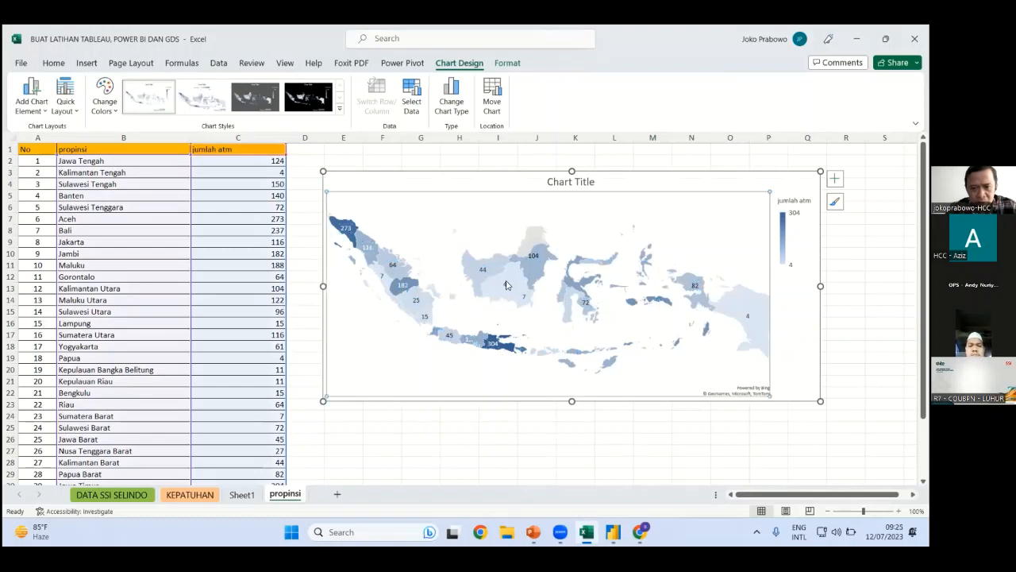
pyautogui.moveTo(506, 285)
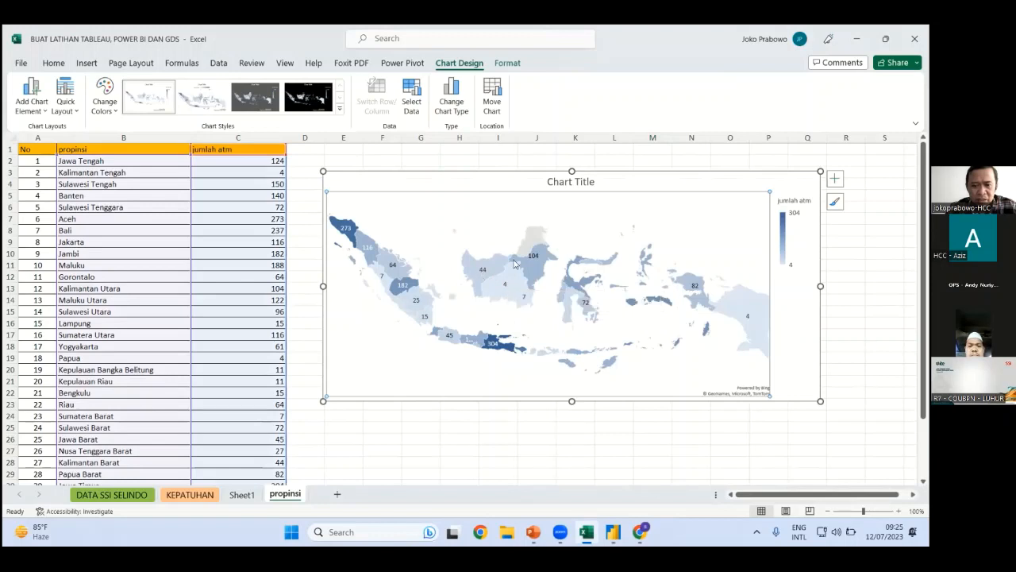
pyautogui.moveTo(669, 171); pyautogui.dragTo(667, 160)
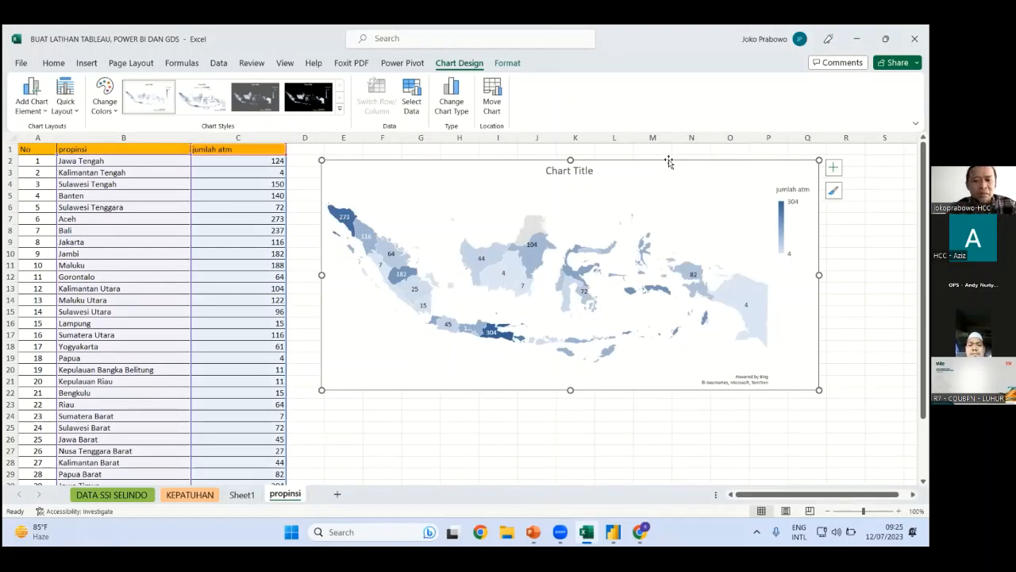
pyautogui.click(486, 203)
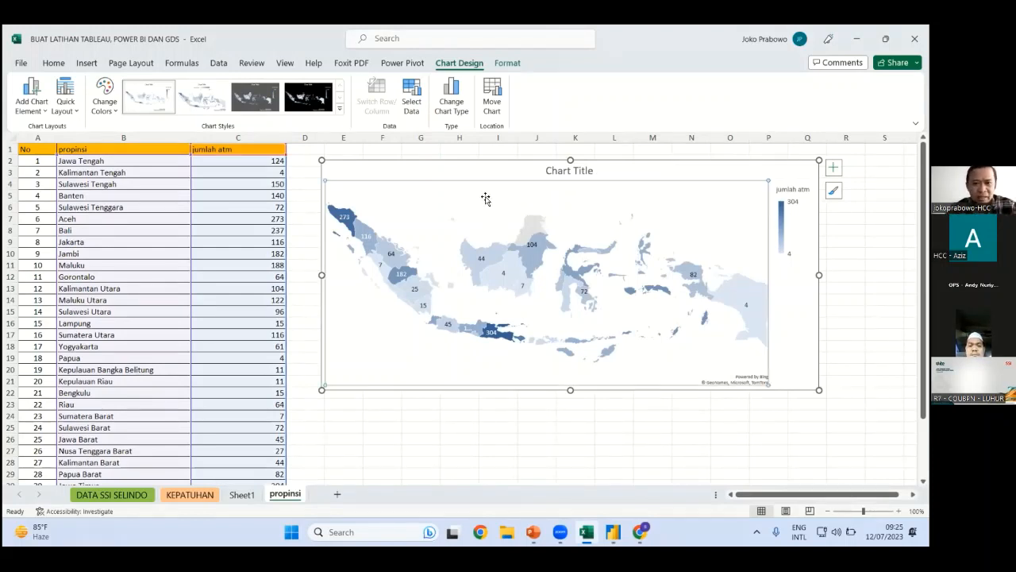
pyautogui.press('Escape')
pyautogui.press('Escape')
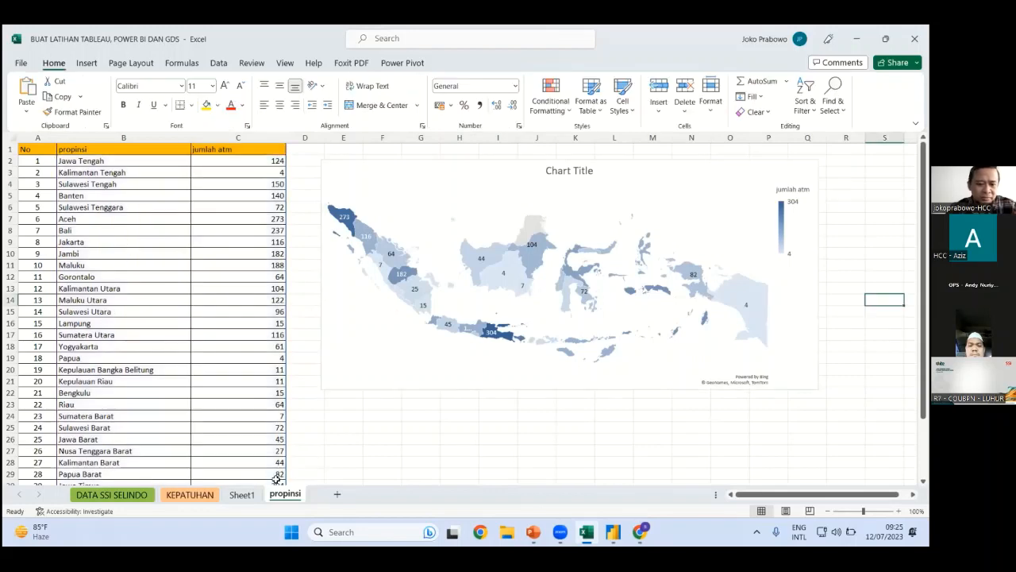
# Move the ATM pivot chart up-left and place a propinsi slicer below it
pyautogui.click(248, 496)
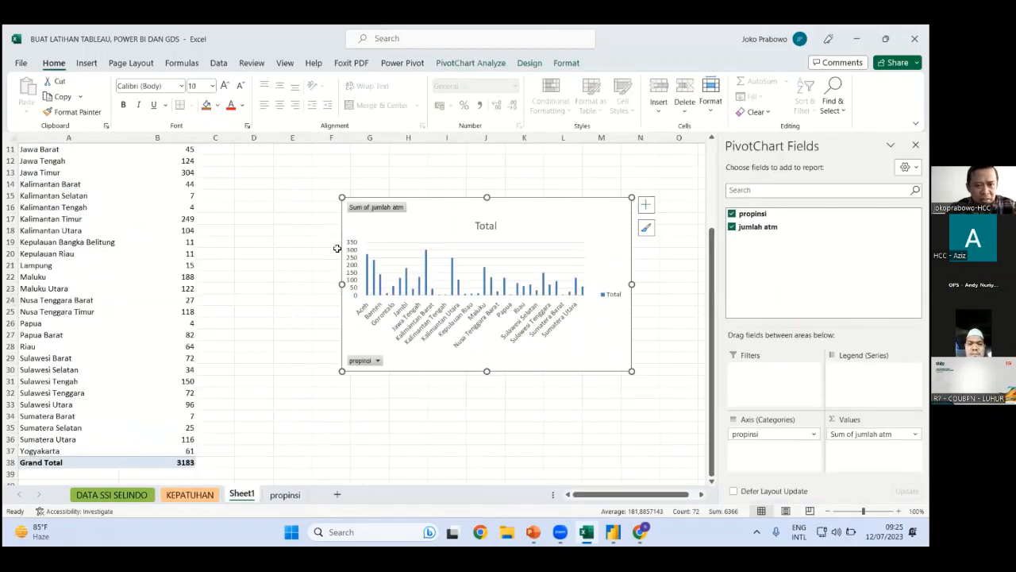
pyautogui.moveTo(361, 290); pyautogui.dragTo(275, 265)
pyautogui.scroll(3, 276, 265)
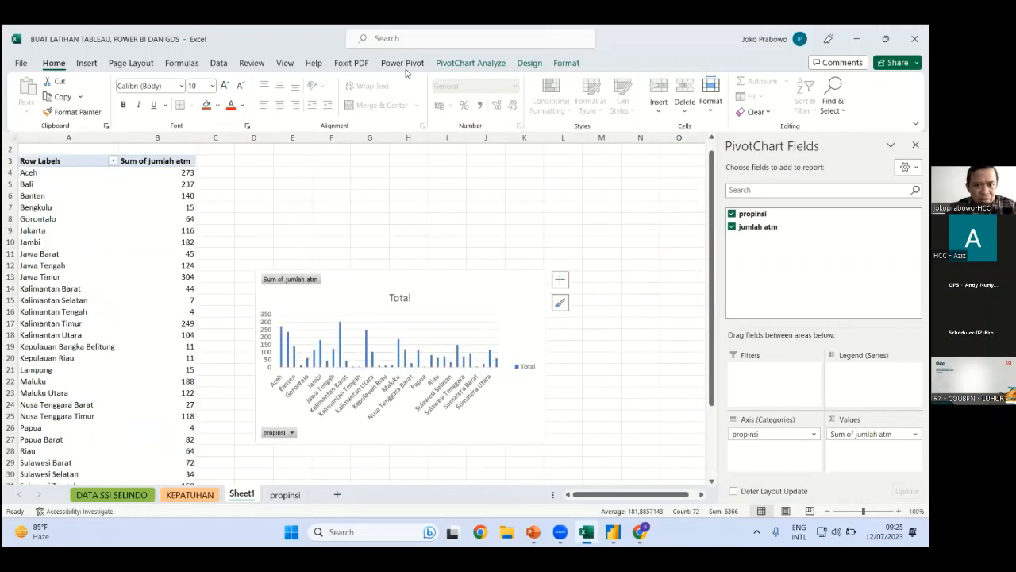
pyautogui.click(612, 105)
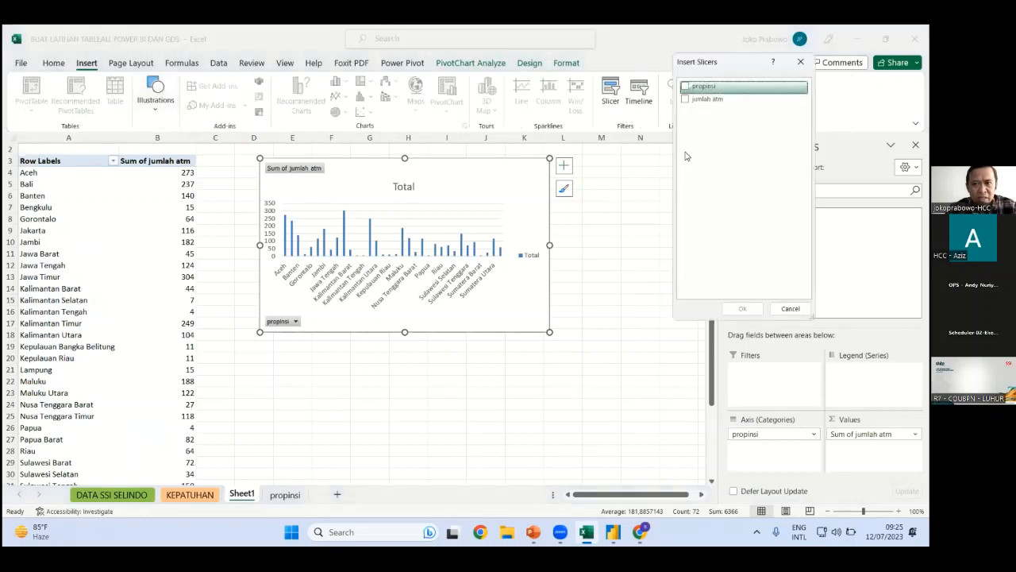
pyautogui.click(748, 309)
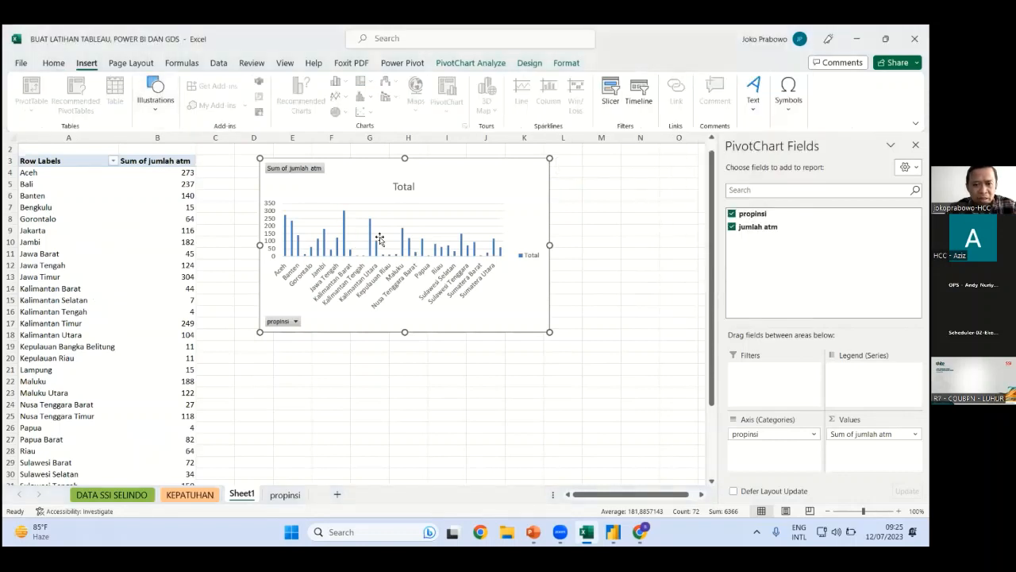
pyautogui.moveTo(337, 338); pyautogui.dragTo(294, 441)
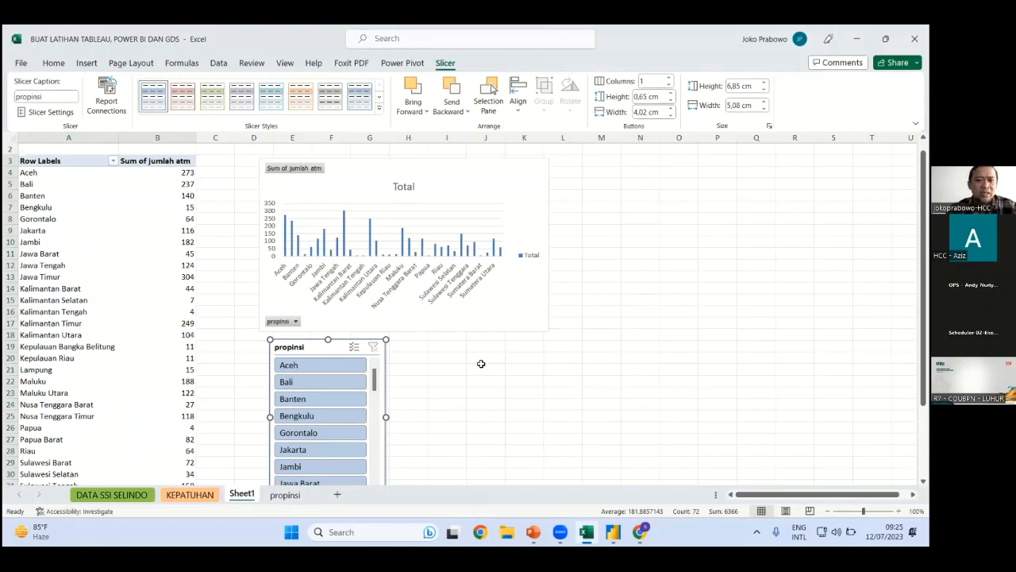
pyautogui.click(481, 364)
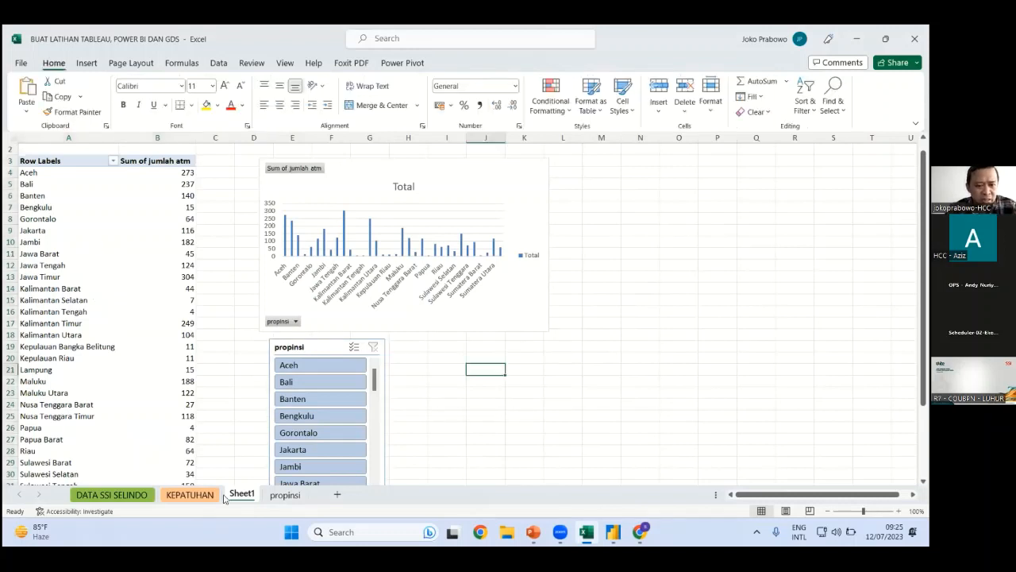
# Add a blank Sheet2 and begin renaming Sheet1
pyautogui.click(337, 494)
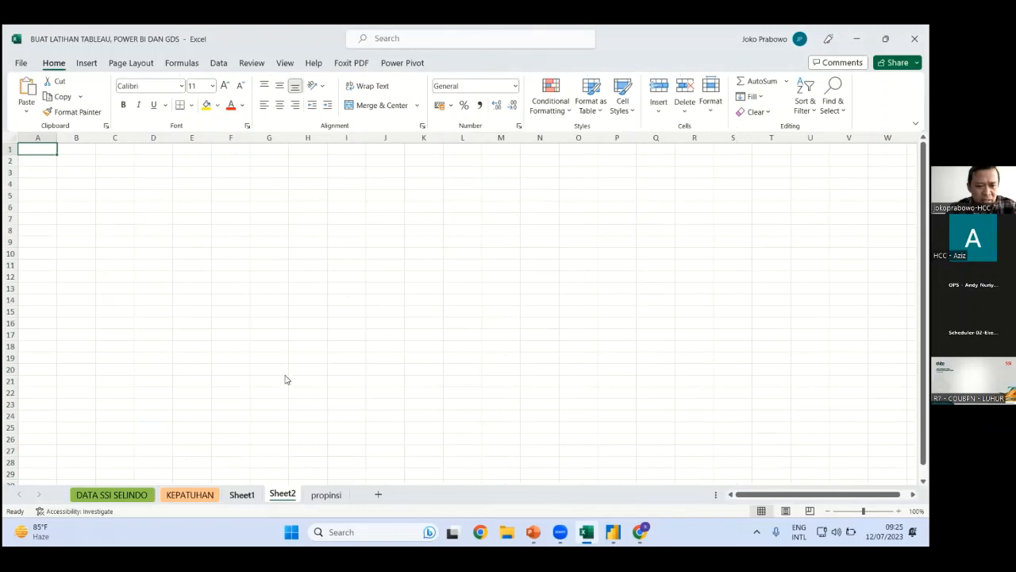
pyautogui.rightClick(241, 493)
pyautogui.click(288, 362)
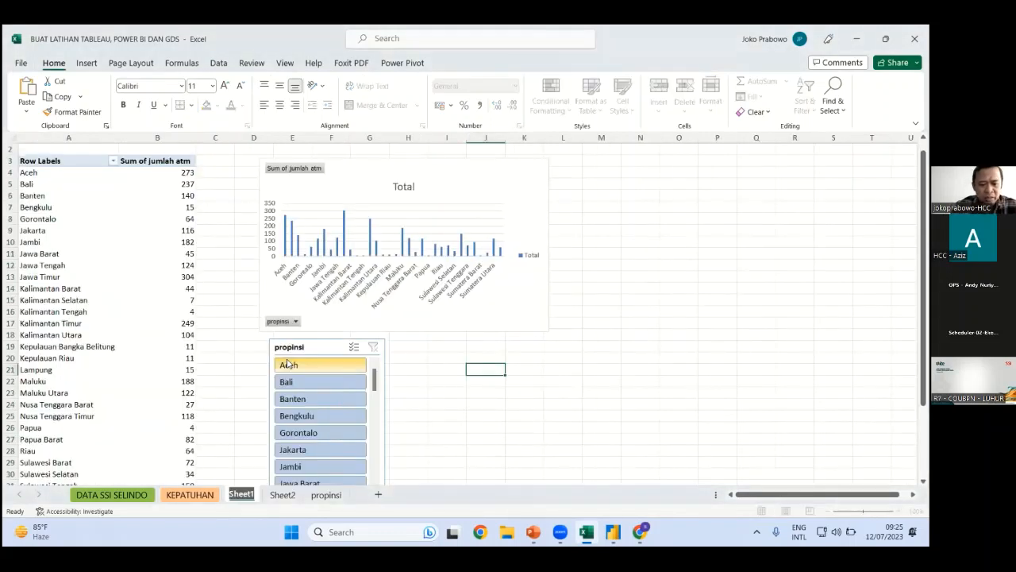
# Rename Sheet1 to 'reg atm' and Sheet2 to 'reg sdm'
pyautogui.write('reg atm')
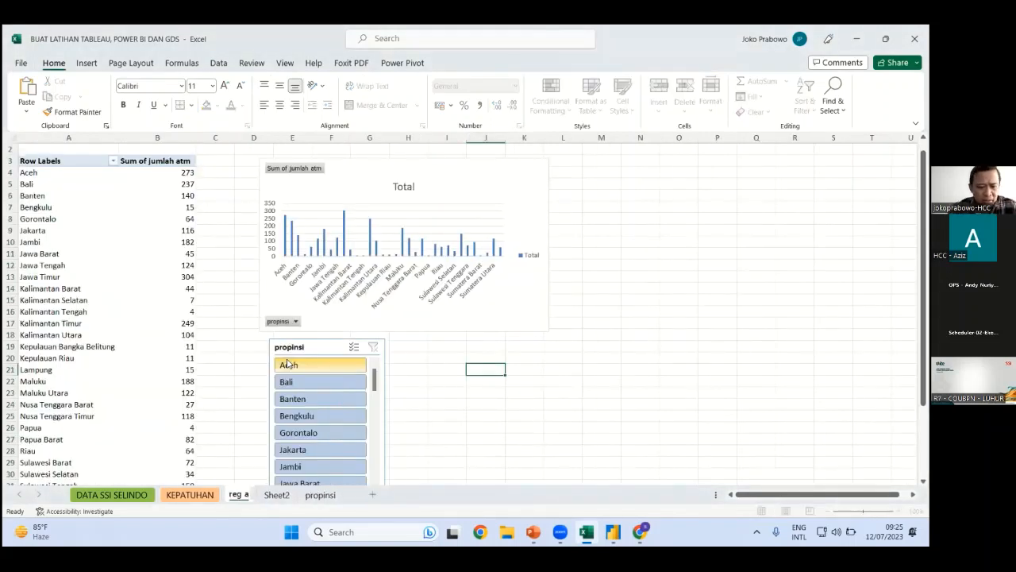
pyautogui.press('Return')
pyautogui.click(287, 495)
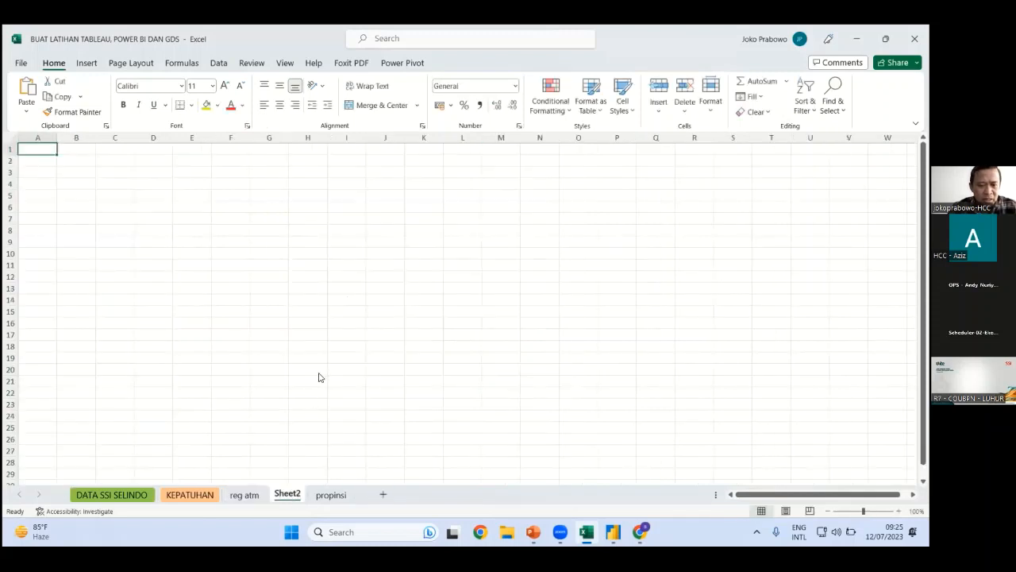
pyautogui.rightClick(289, 494)
pyautogui.click(326, 362)
pyautogui.write('re')
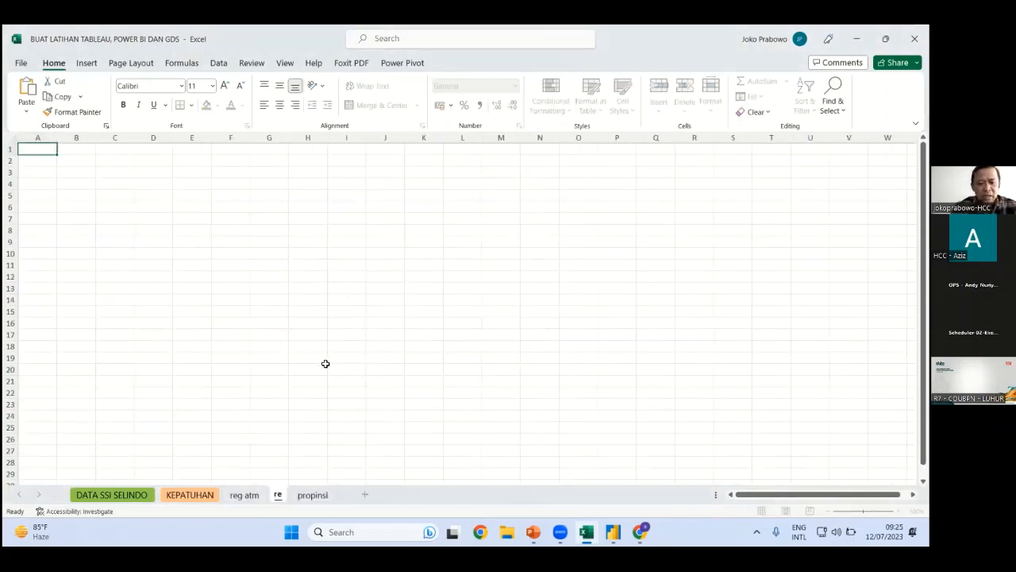
pyautogui.write('g sdm')
pyautogui.press('Return')
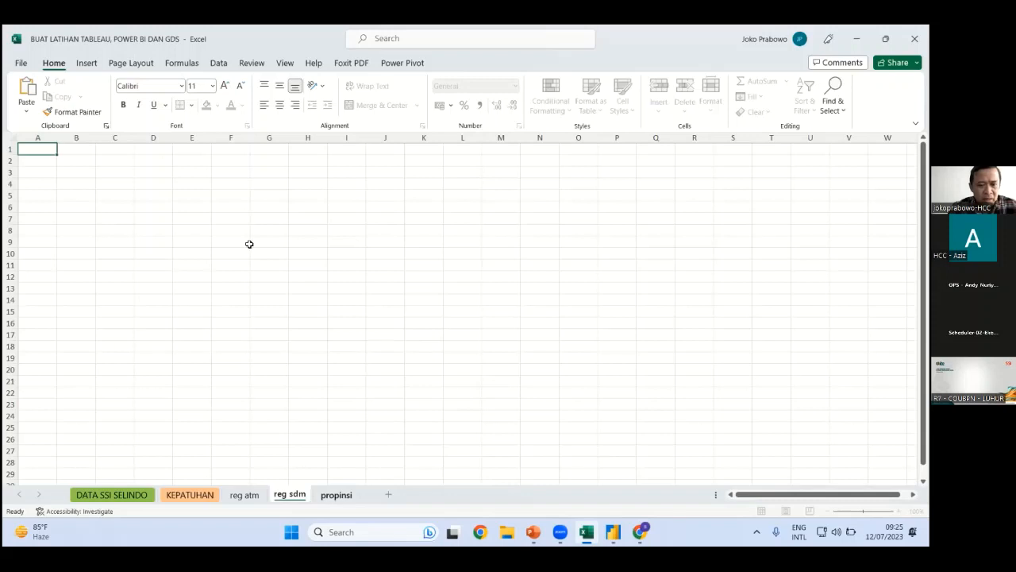
# Look through the propinsi, KEPATUHAN and DATA SSI SELINDO sheets, then open the BAHAN EXCEL workbook
pyautogui.hotkey('ctrl', 'pagedown')
pyautogui.moveTo(206, 162); pyautogui.dragTo(92, 149)
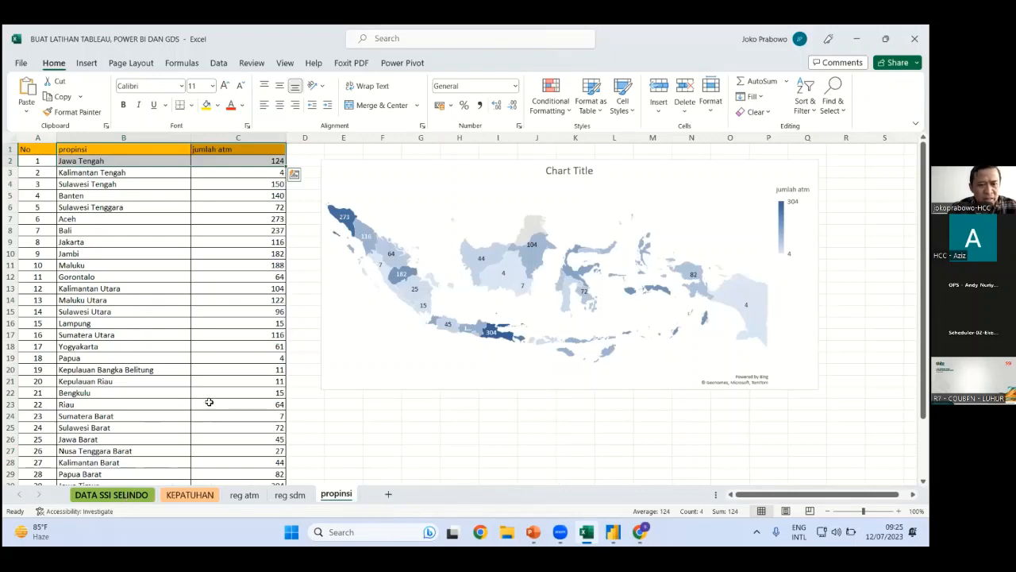
pyautogui.scroll(-4, 181, 416)
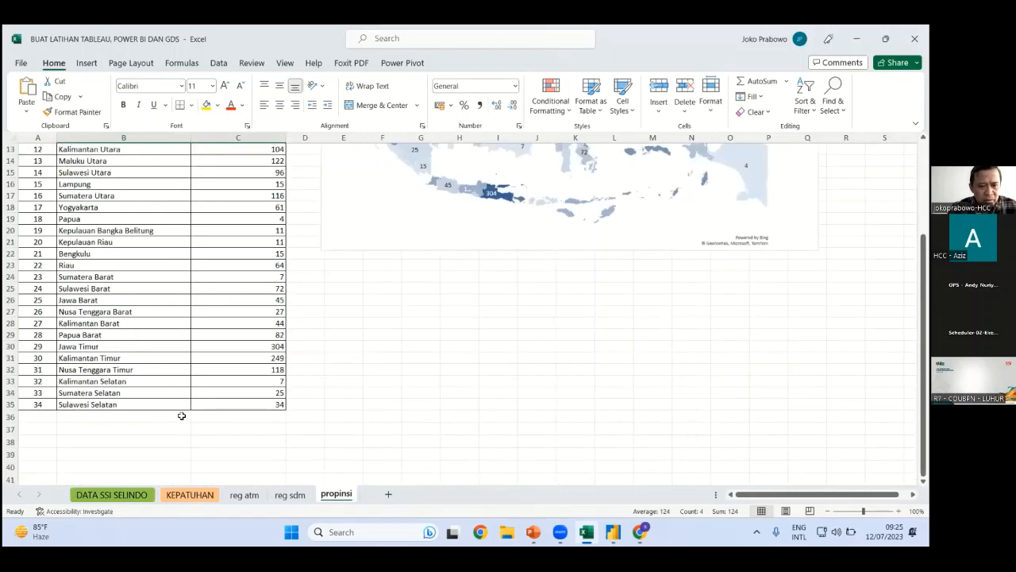
pyautogui.scroll(3, 148, 474)
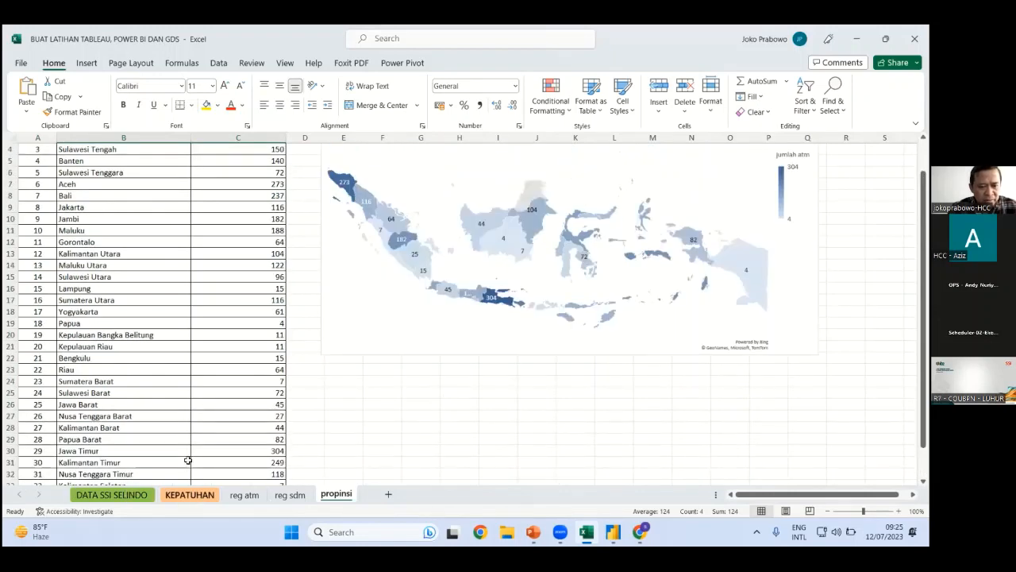
pyautogui.click(189, 493)
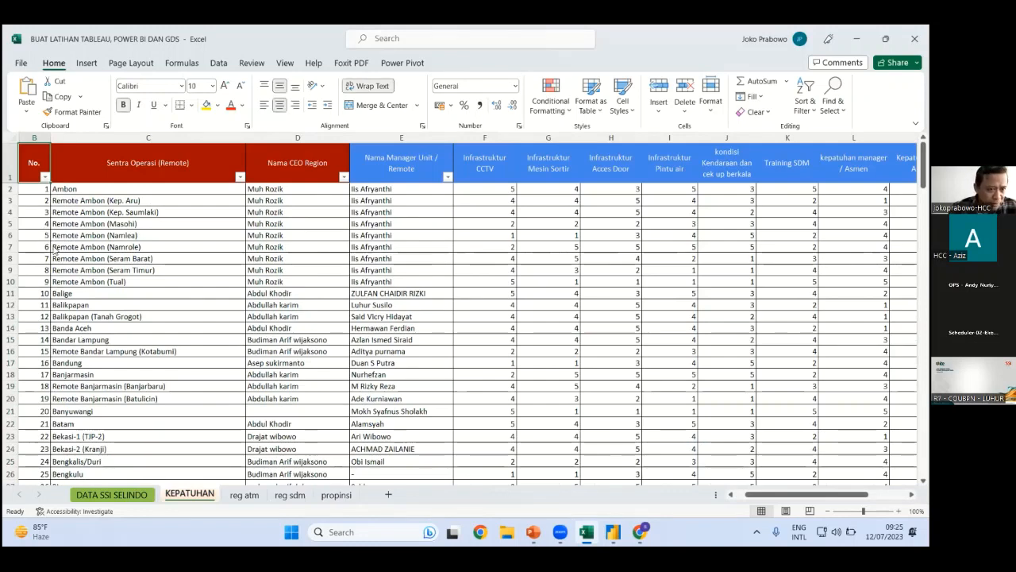
pyautogui.hotkey('ctrl', 'pageup')
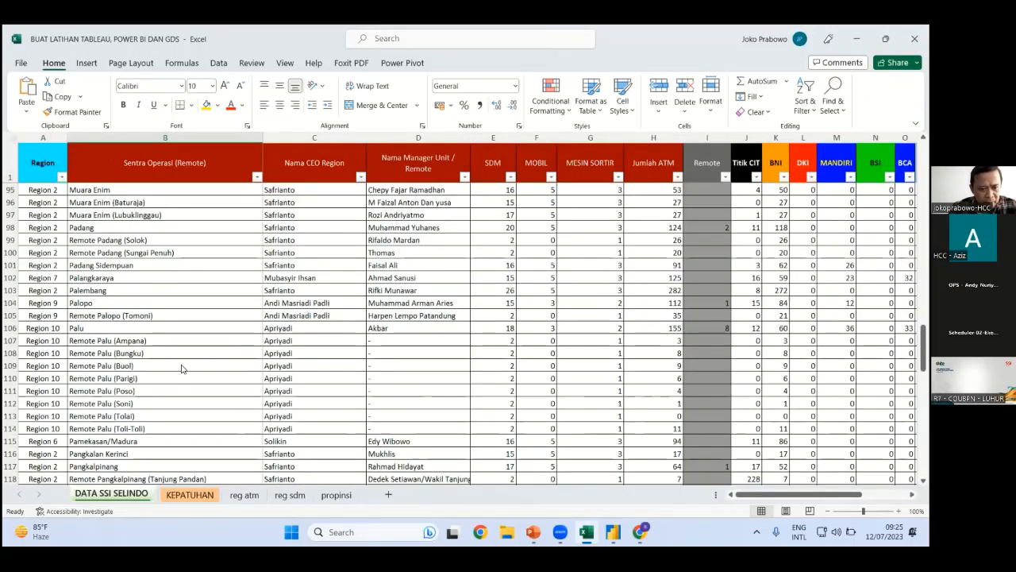
pyautogui.hotkey('alt', 'f')
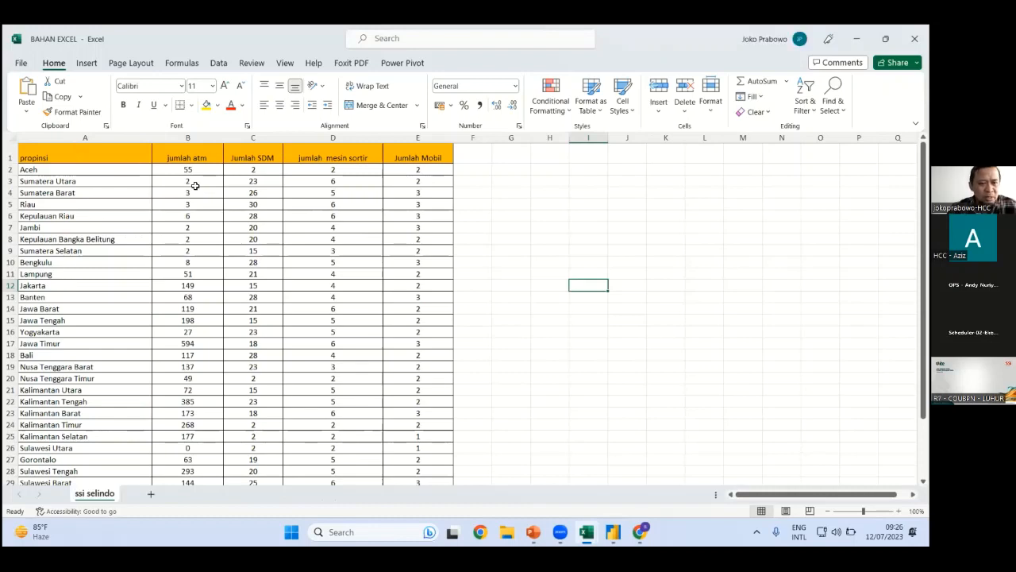
# Insert a filled map of ATM counts from A1:B35 beside the ssi selindo table, then select A1:E35
pyautogui.moveTo(85, 158); pyautogui.dragTo(187, 469)
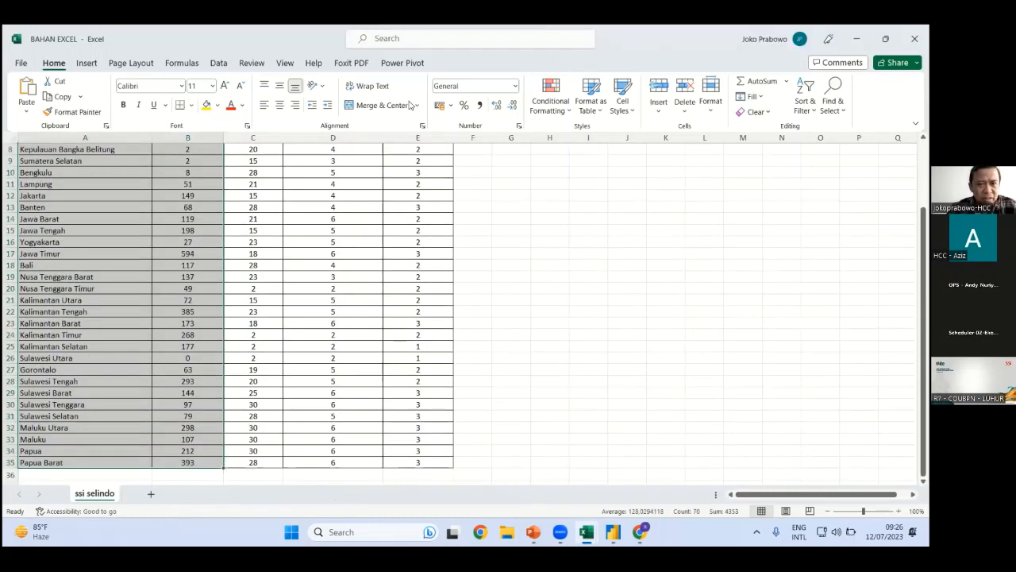
pyautogui.click(87, 62)
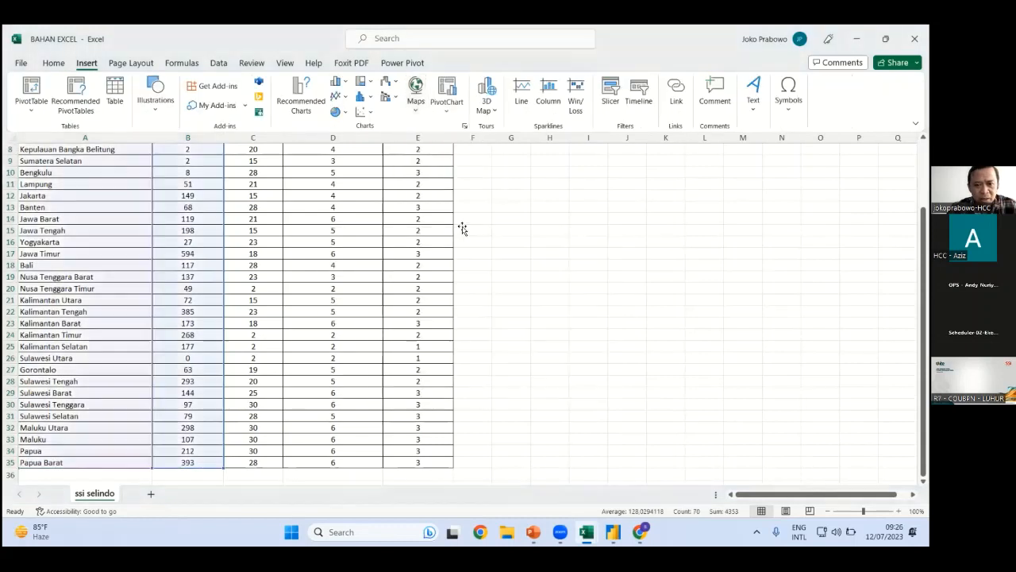
pyautogui.click(655, 263)
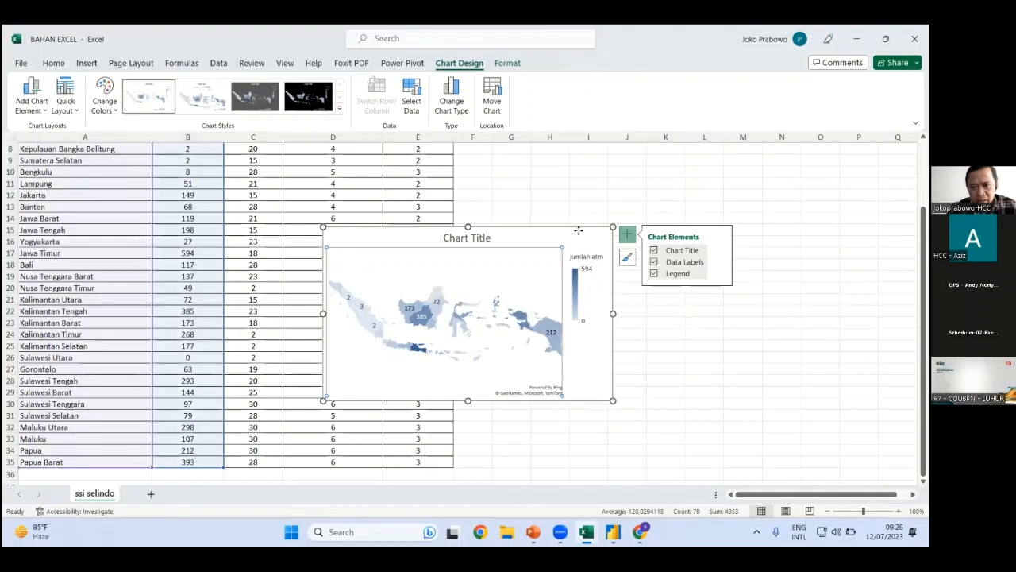
pyautogui.moveTo(577, 238); pyautogui.dragTo(744, 170)
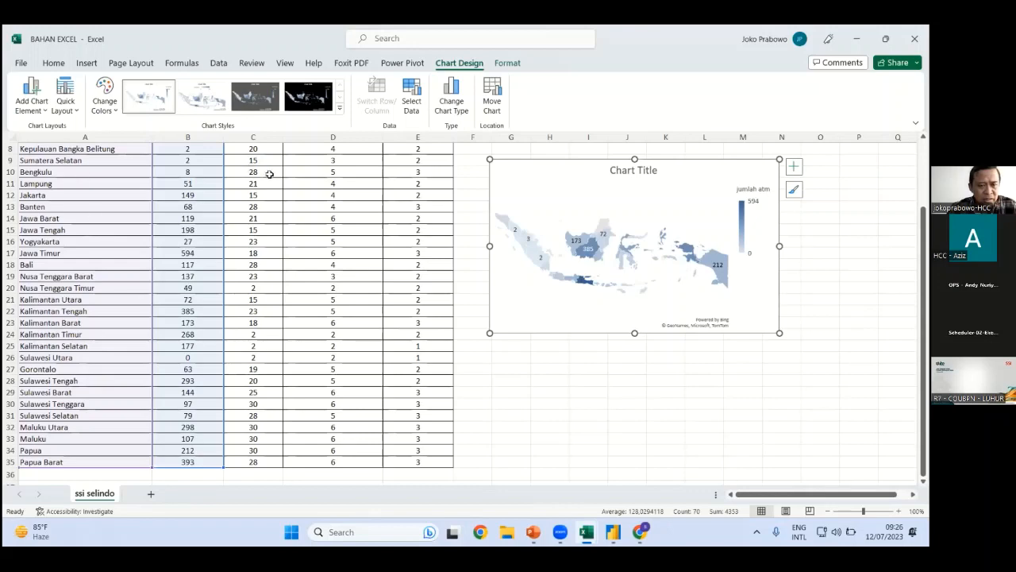
pyautogui.scroll(3, 143, 188)
pyautogui.moveTo(72, 156); pyautogui.dragTo(403, 464)
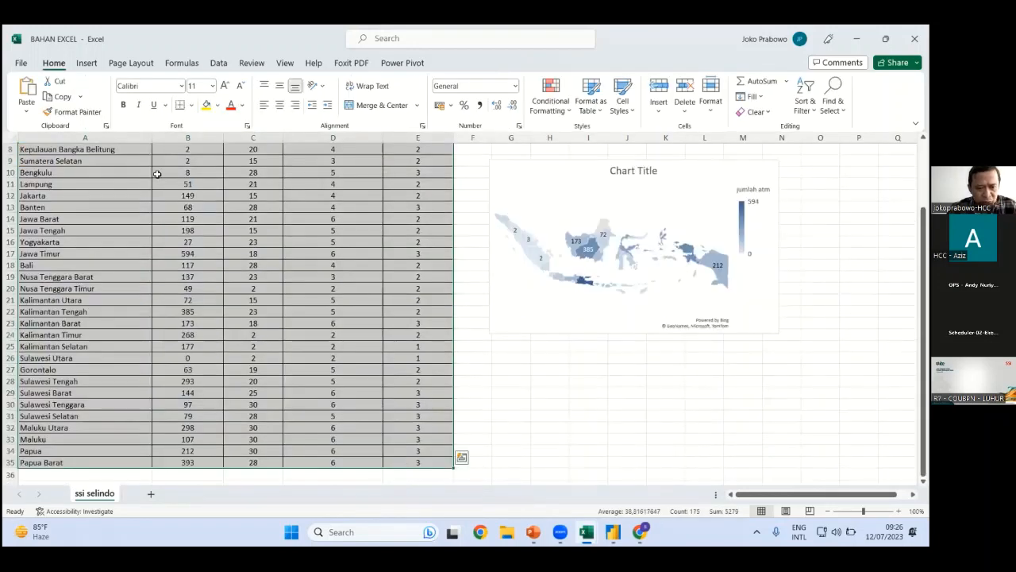
pyautogui.click(83, 63)
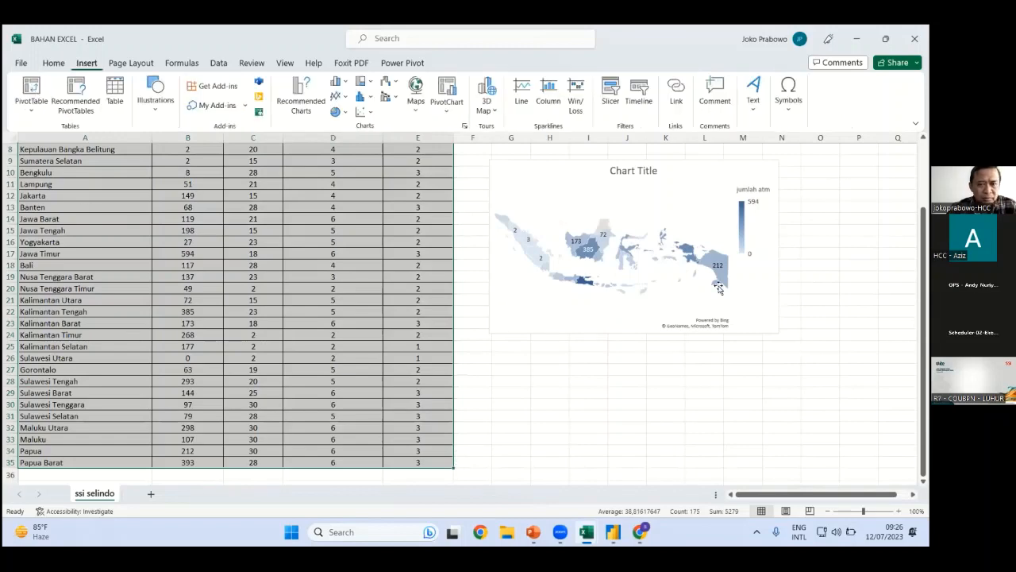
# Create a PivotTable from the ssi selindo table on a new worksheet
pyautogui.hotkey('alt', 'n')
pyautogui.press('v')
pyautogui.press('t')
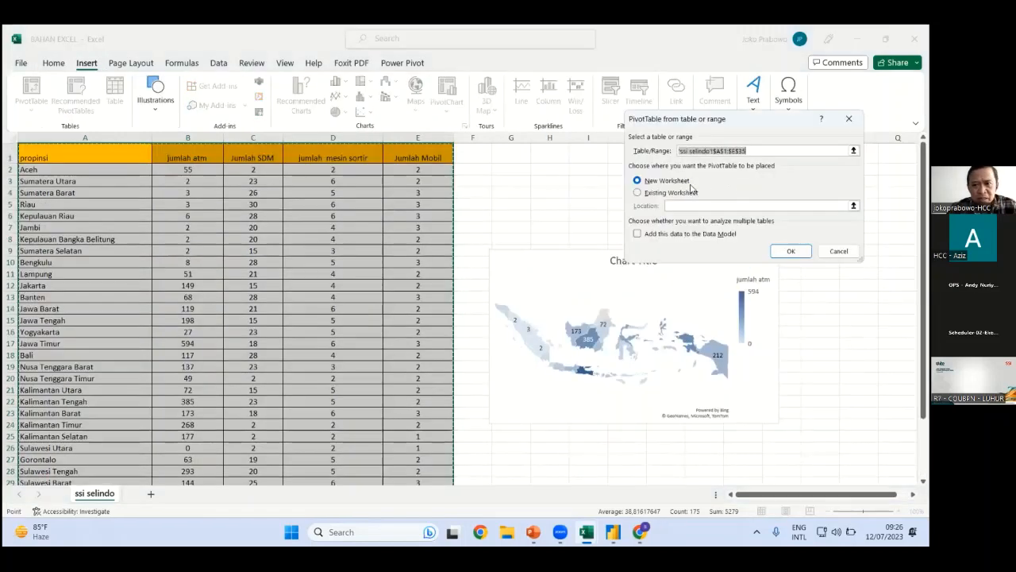
pyautogui.click(790, 252)
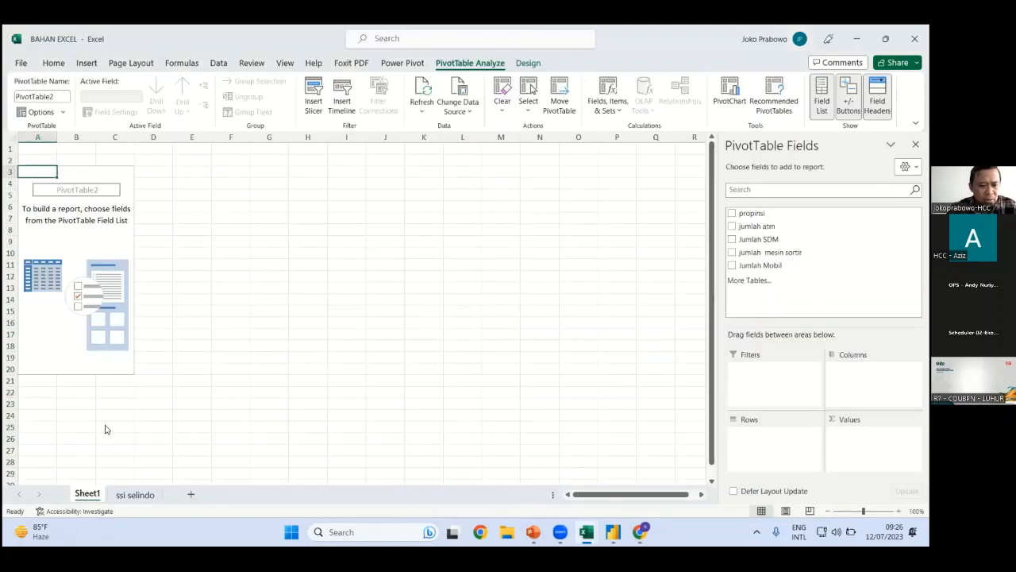
# Rename the new pivot sheet to 'reg atm'
pyautogui.rightClick(87, 494)
pyautogui.click(128, 375)
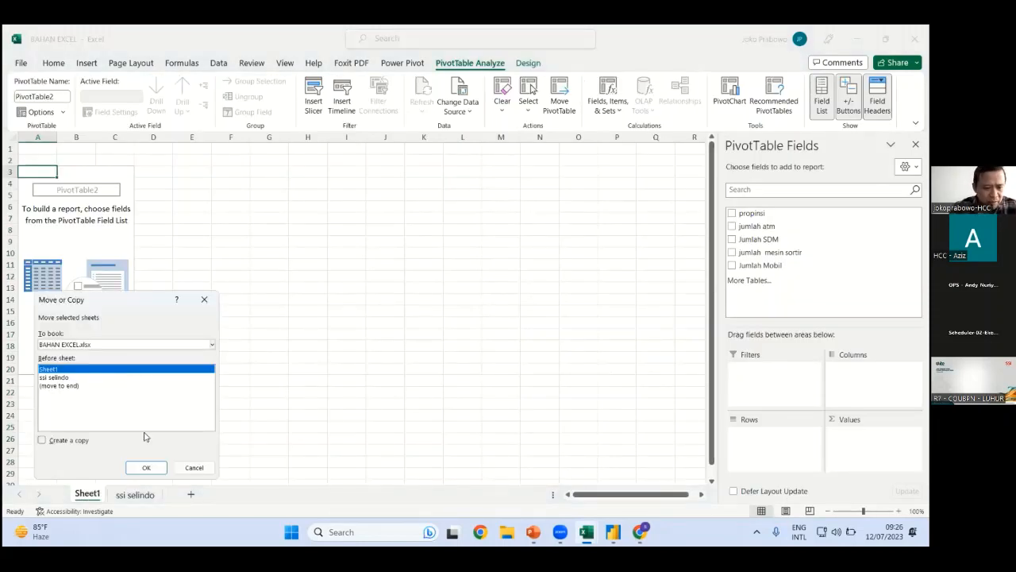
pyautogui.press('Escape')
pyautogui.rightClick(98, 493)
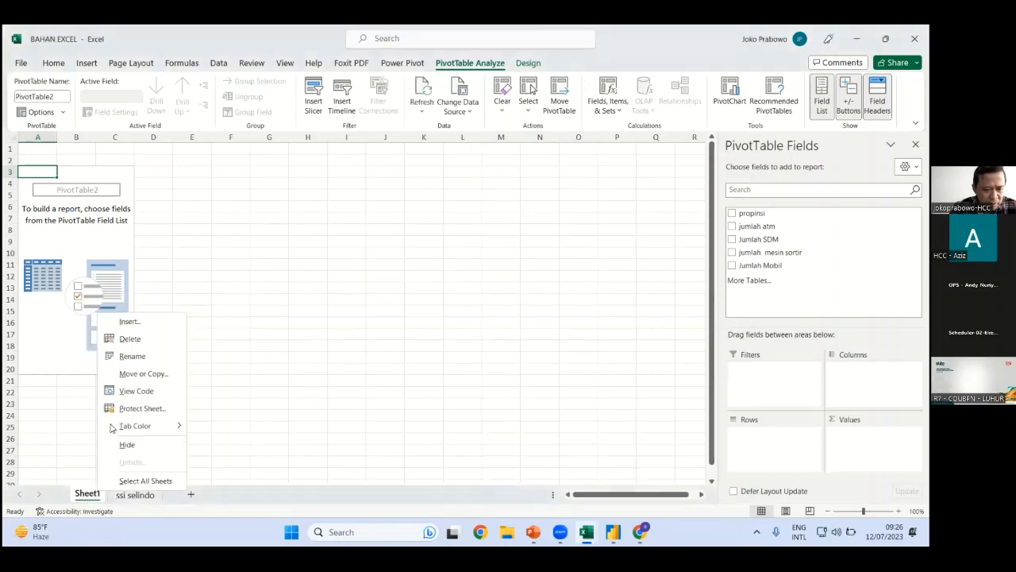
pyautogui.click(131, 356)
pyautogui.write('re')
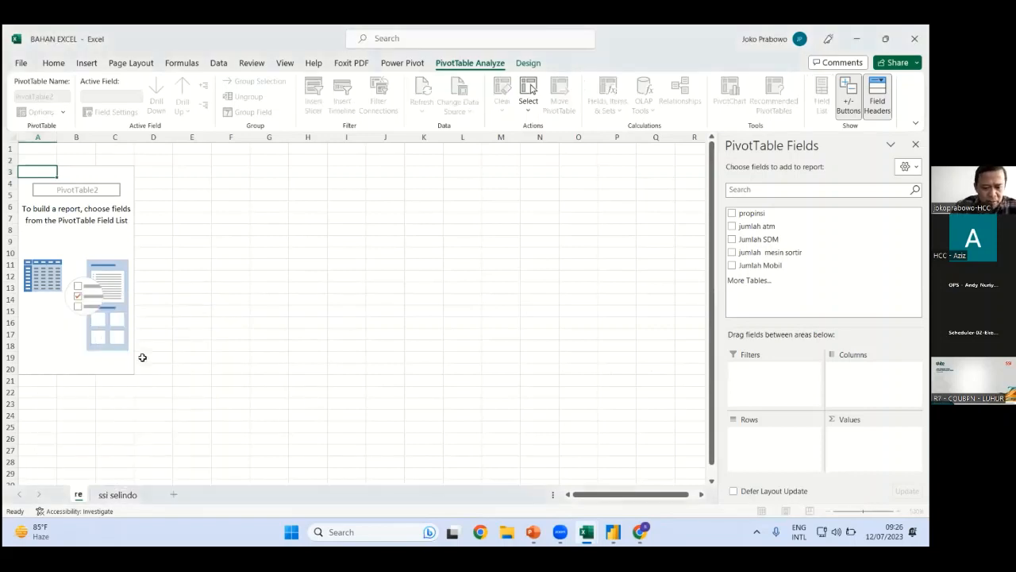
pyautogui.write('g atm')
pyautogui.click(218, 356)
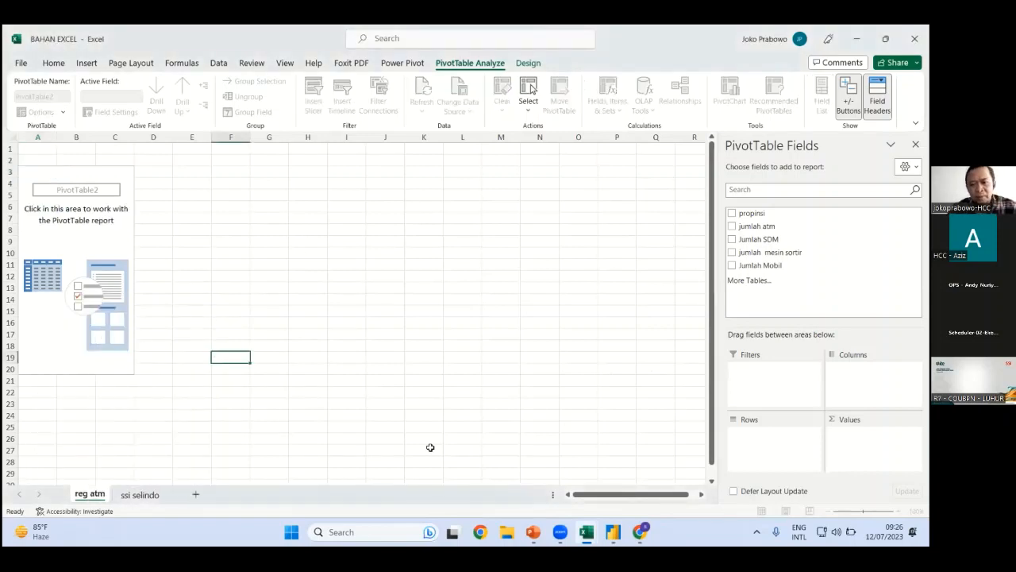
pyautogui.click(118, 242)
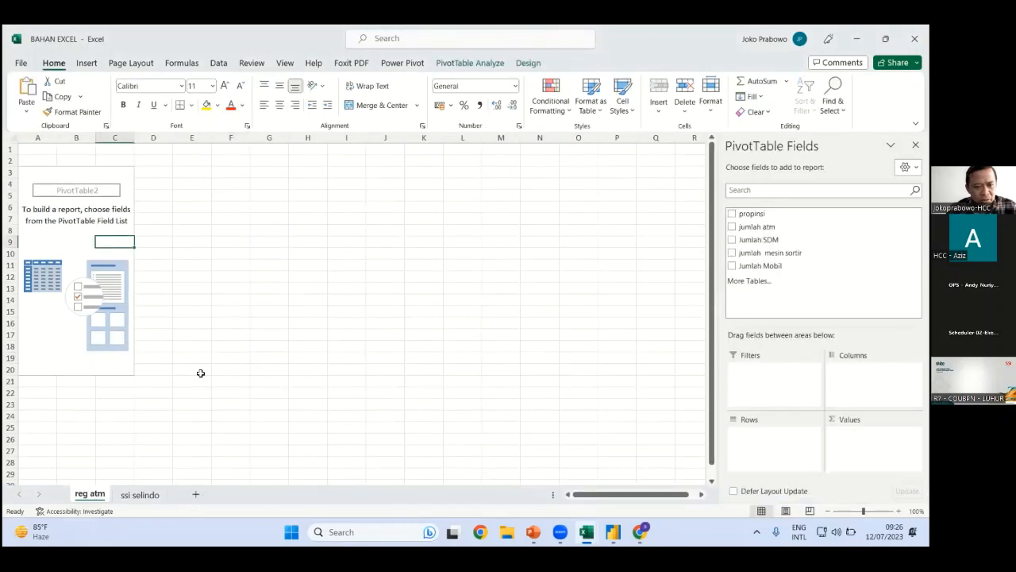
# Put propinsi in Rows and Sum of jumlah atm in Values, totalling 4353, and select the pivot
pyautogui.click(761, 215)
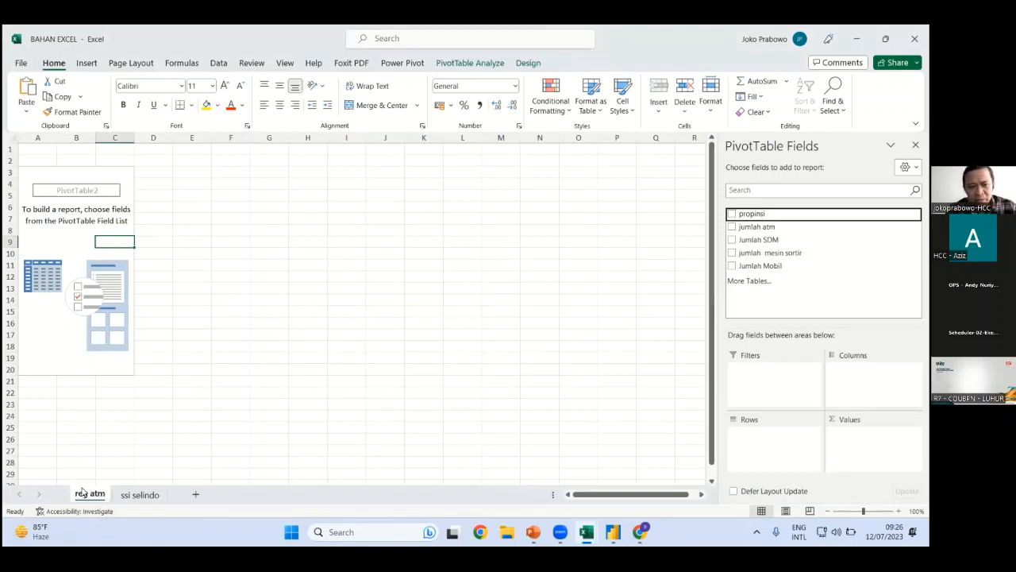
pyautogui.moveTo(754, 213); pyautogui.dragTo(777, 448)
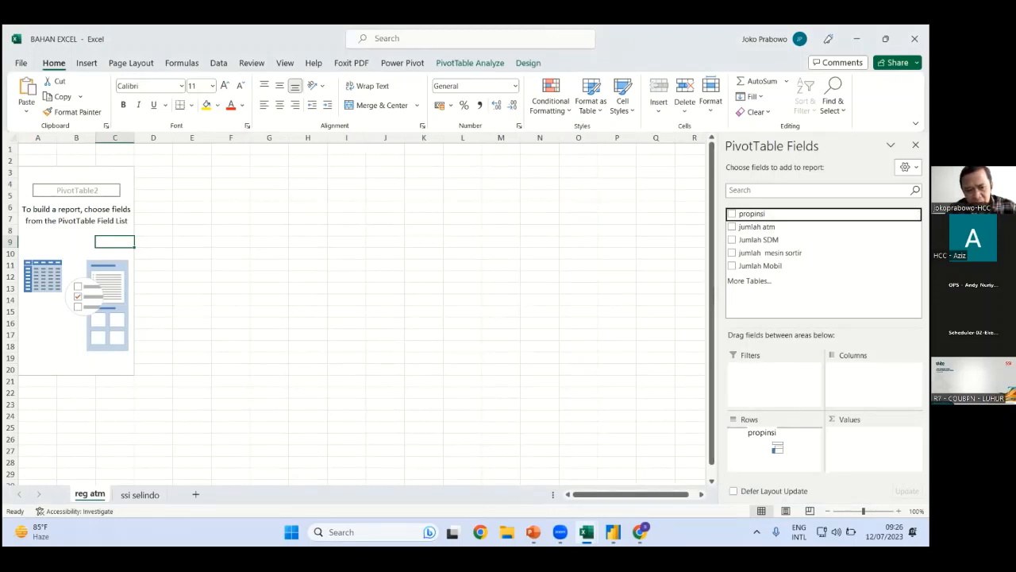
pyautogui.moveTo(777, 448); pyautogui.dragTo(777, 448)
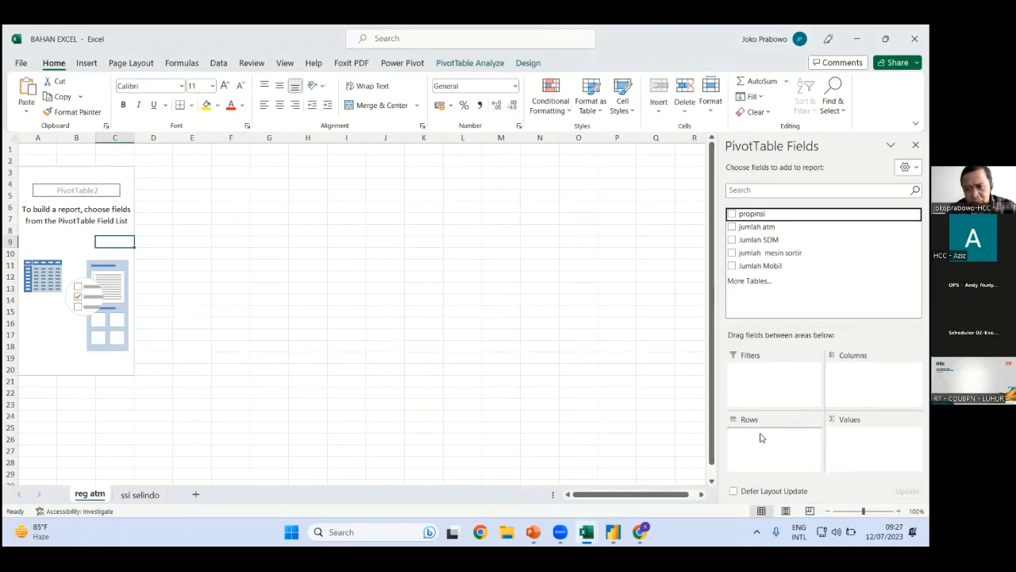
pyautogui.click(772, 228)
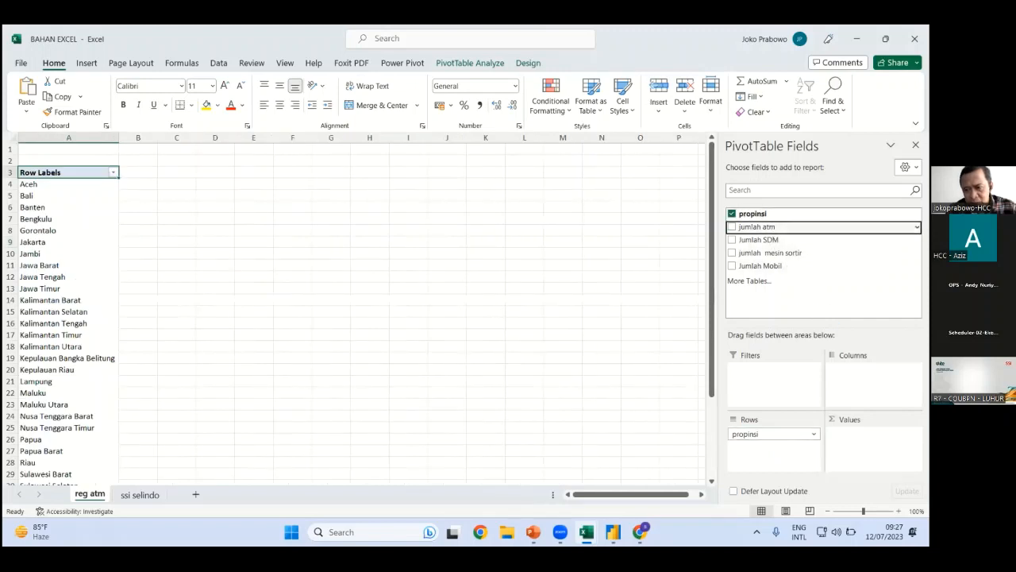
pyautogui.click(246, 242)
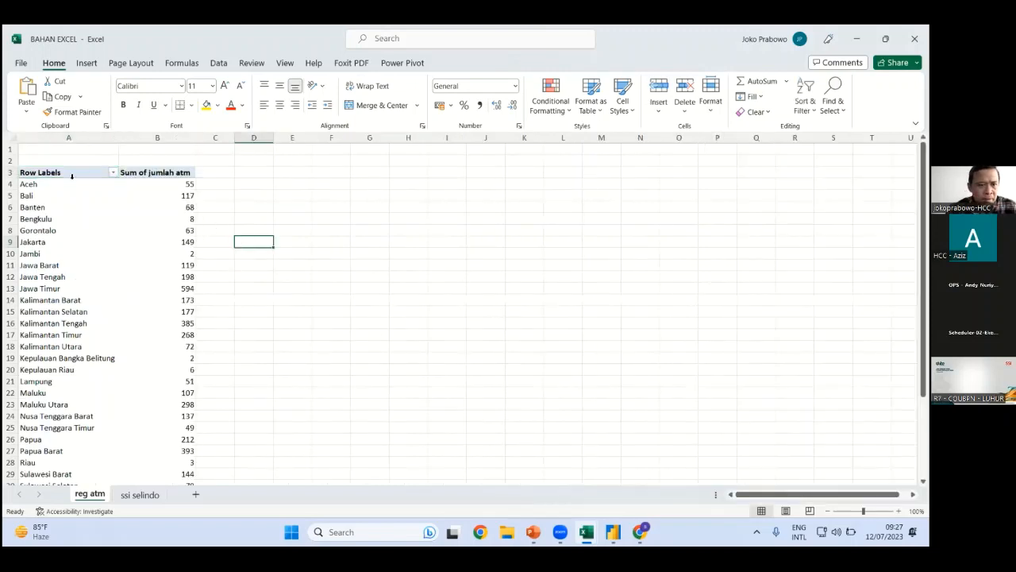
pyautogui.click(68, 168)
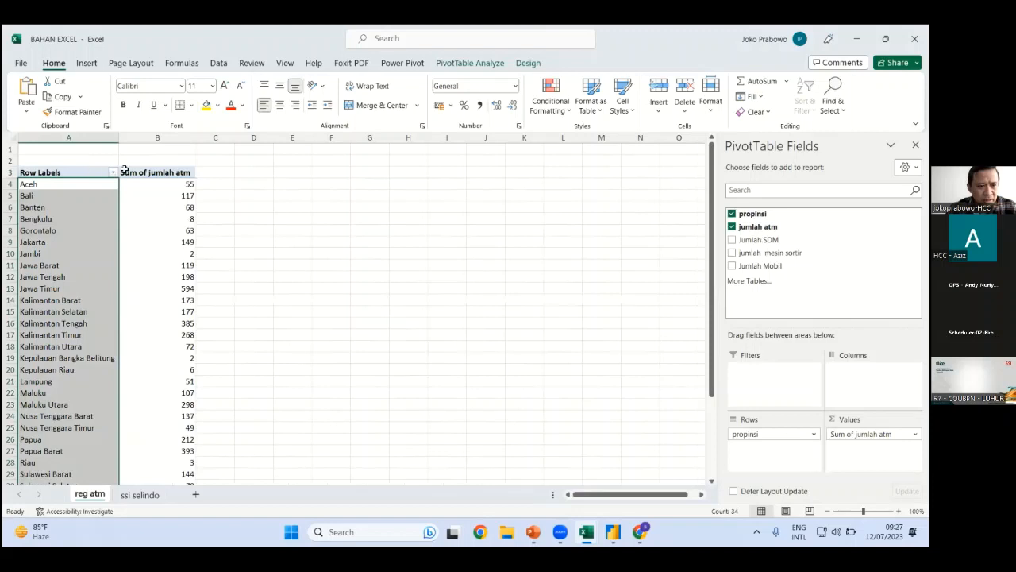
pyautogui.moveTo(123, 171); pyautogui.dragTo(191, 464)
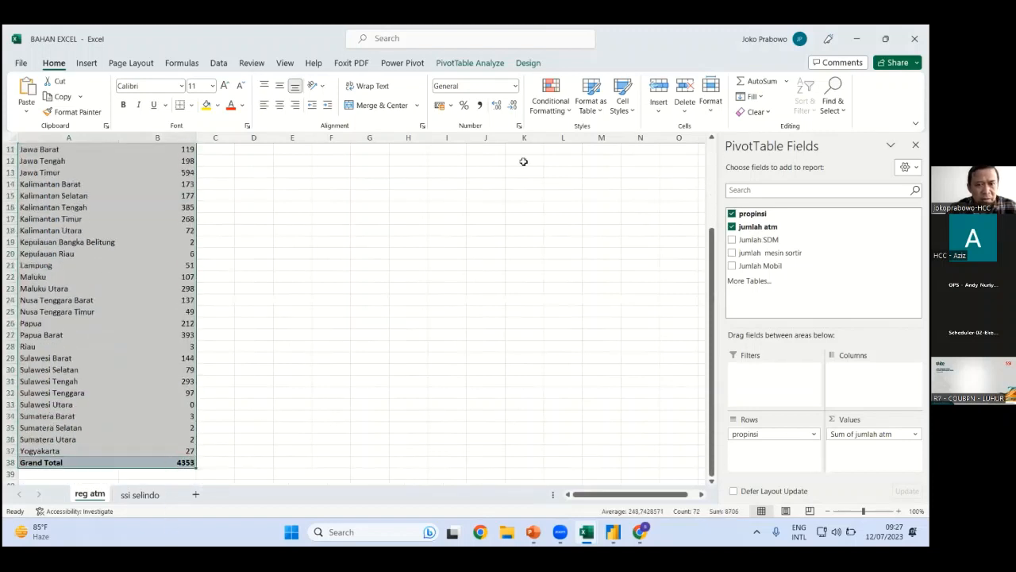
# Insert a clustered column PivotChart of jumlah atm per propinsi and position it beside the pivot
pyautogui.click(91, 65)
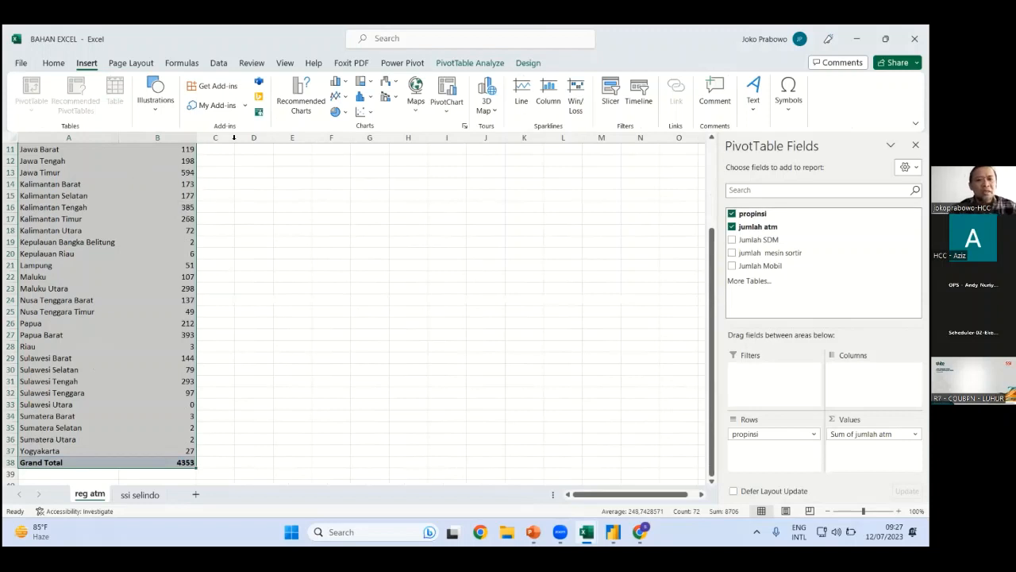
pyautogui.click(339, 83)
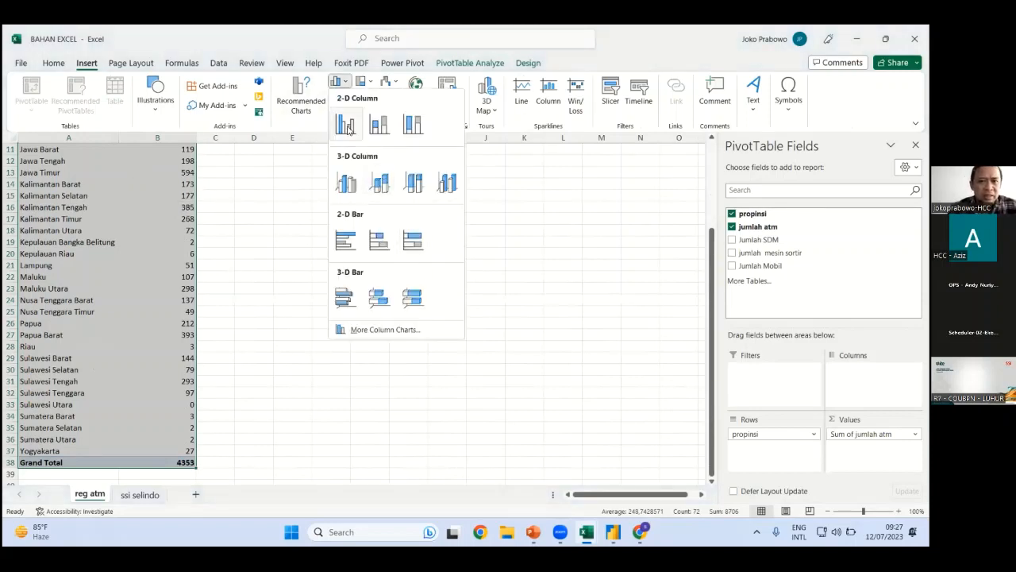
pyautogui.click(347, 127)
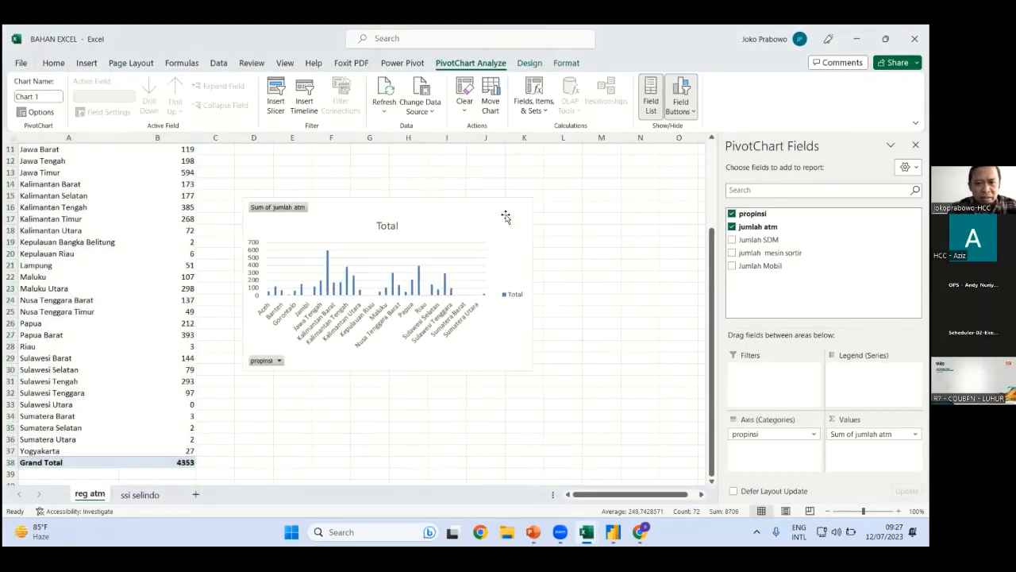
pyautogui.moveTo(506, 217); pyautogui.dragTo(513, 185)
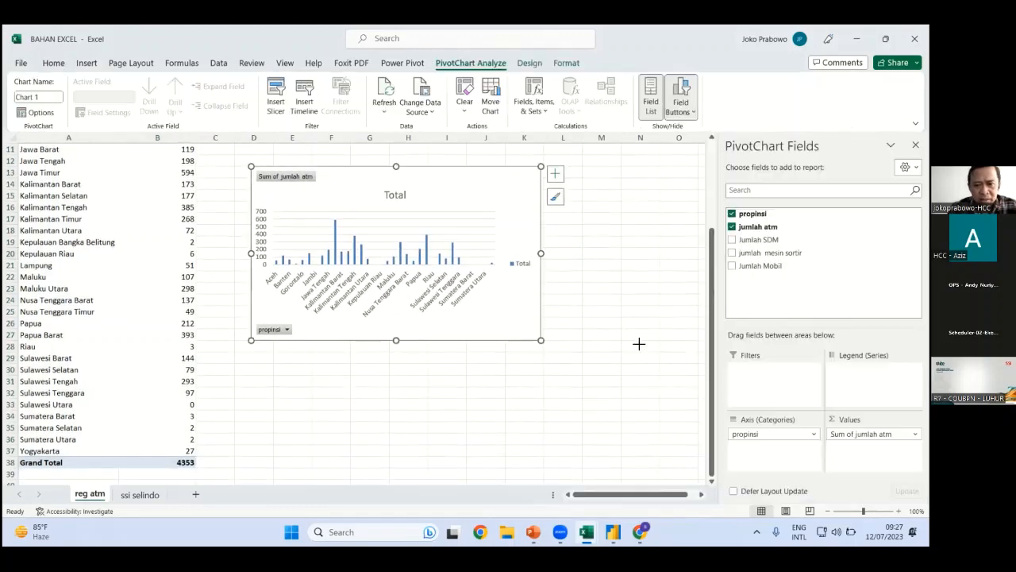
pyautogui.click(511, 379)
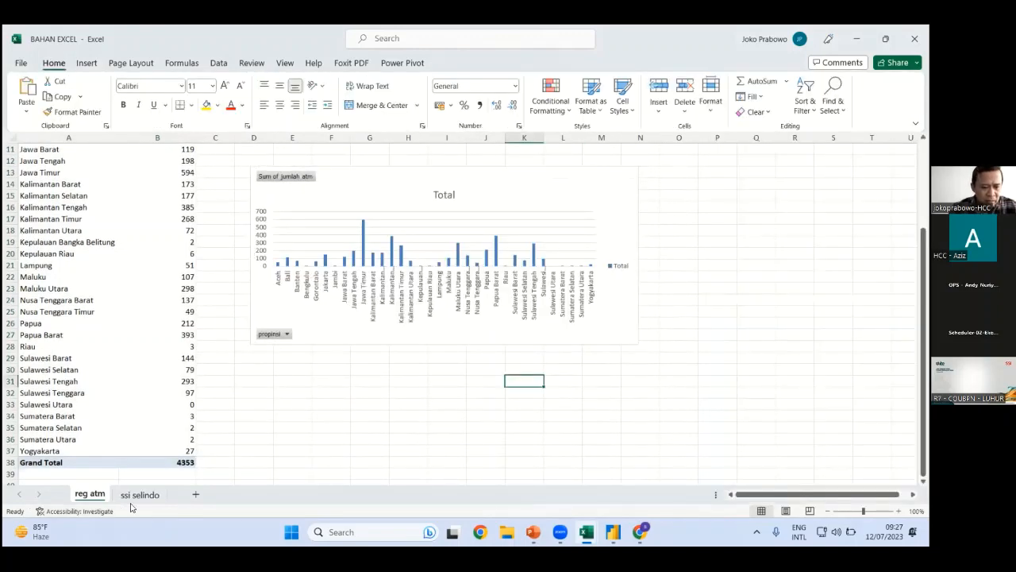
pyautogui.click(367, 412)
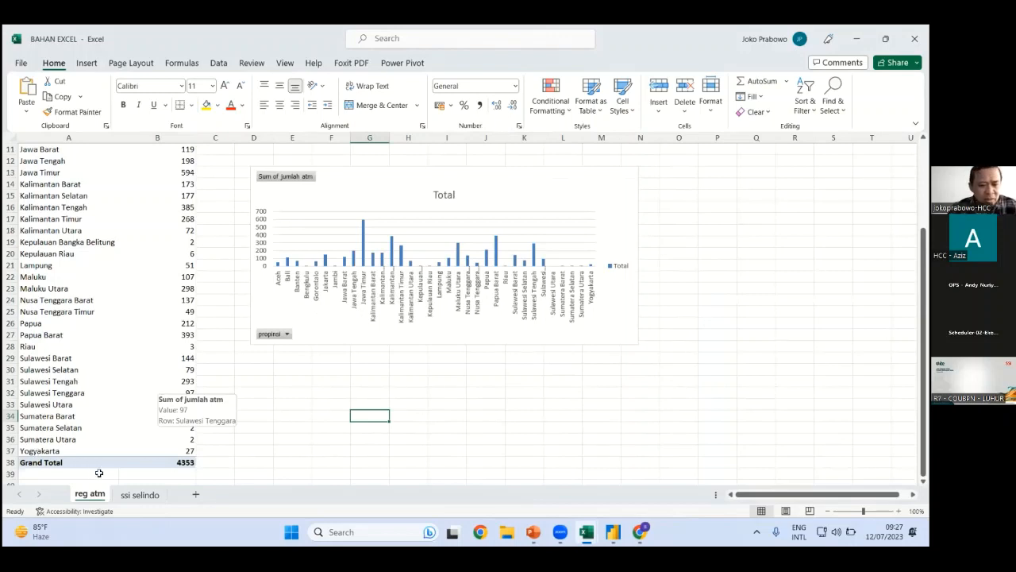
# Create another PivotTable from the ssi selindo data range on a new sheet
pyautogui.click(140, 494)
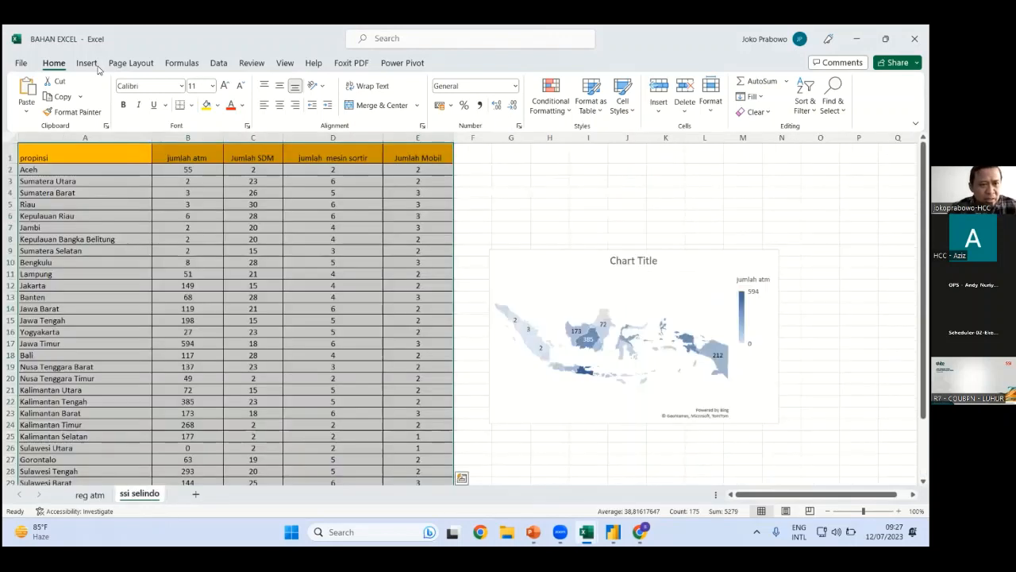
pyautogui.click(87, 63)
pyautogui.click(32, 99)
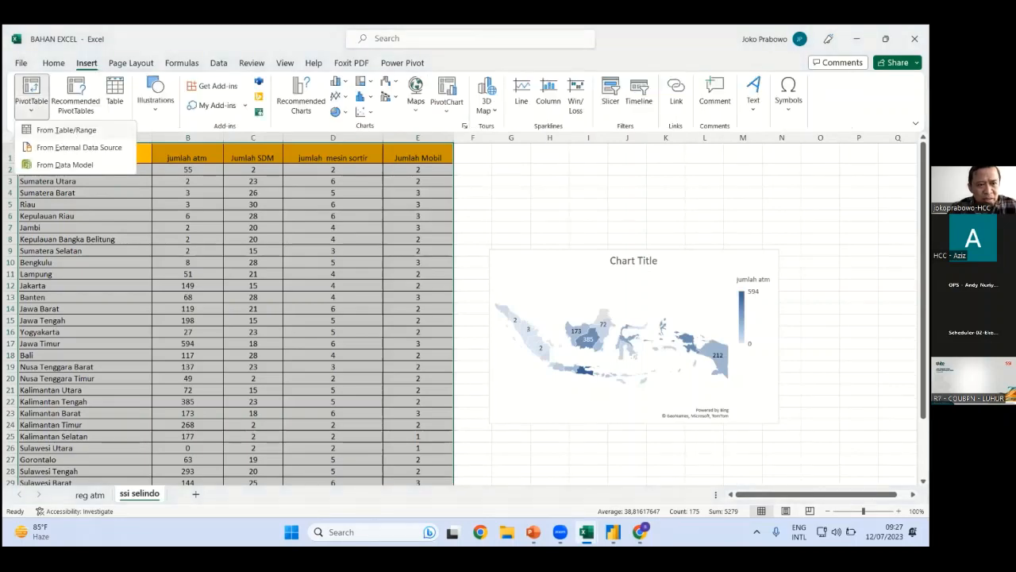
pyautogui.click(66, 129)
pyautogui.click(789, 250)
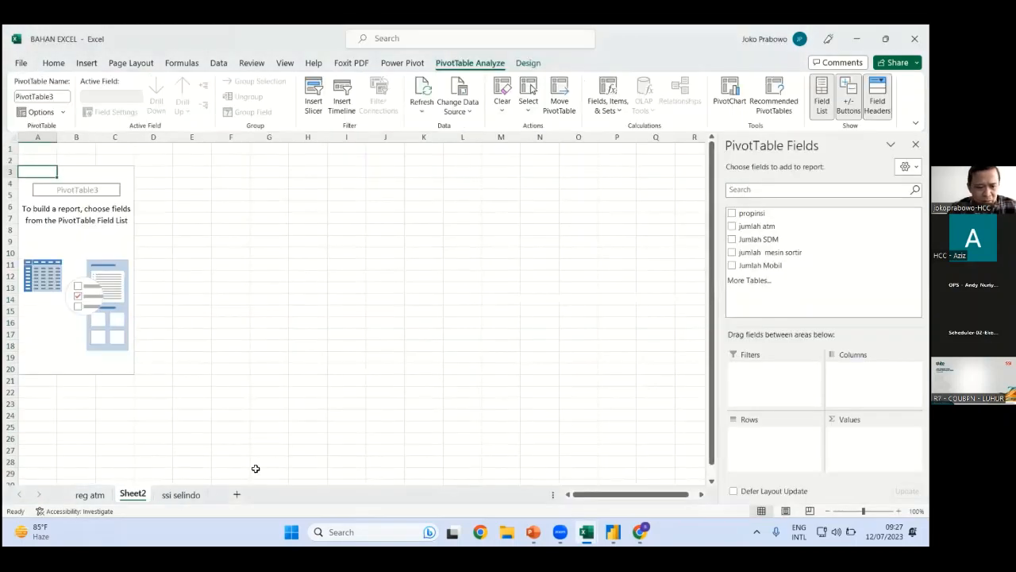
# Rename the new Sheet2 to 'cou sdm' and the reg atm sheet to 'cou atm'
pyautogui.rightClick(142, 494)
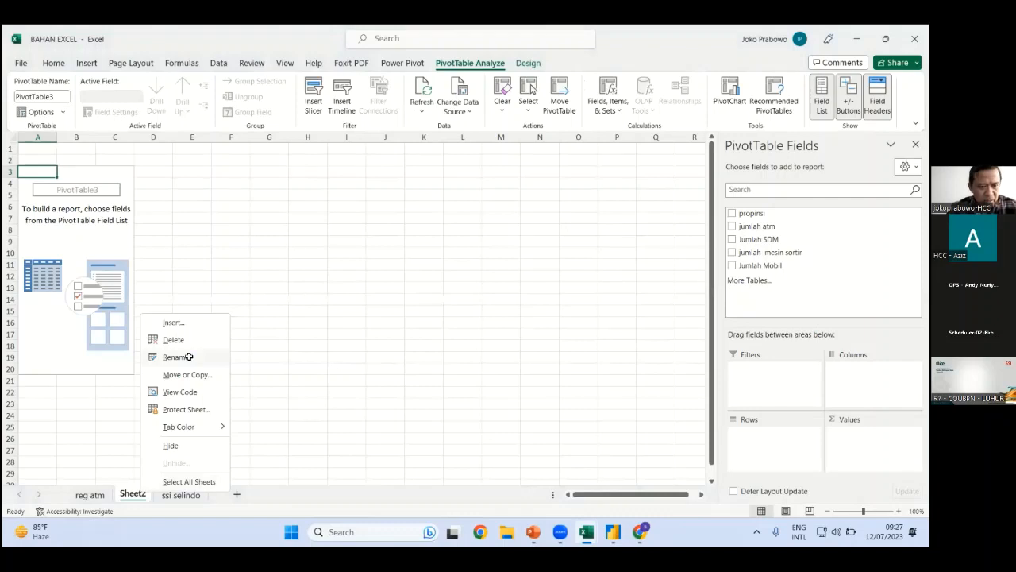
pyautogui.click(189, 356)
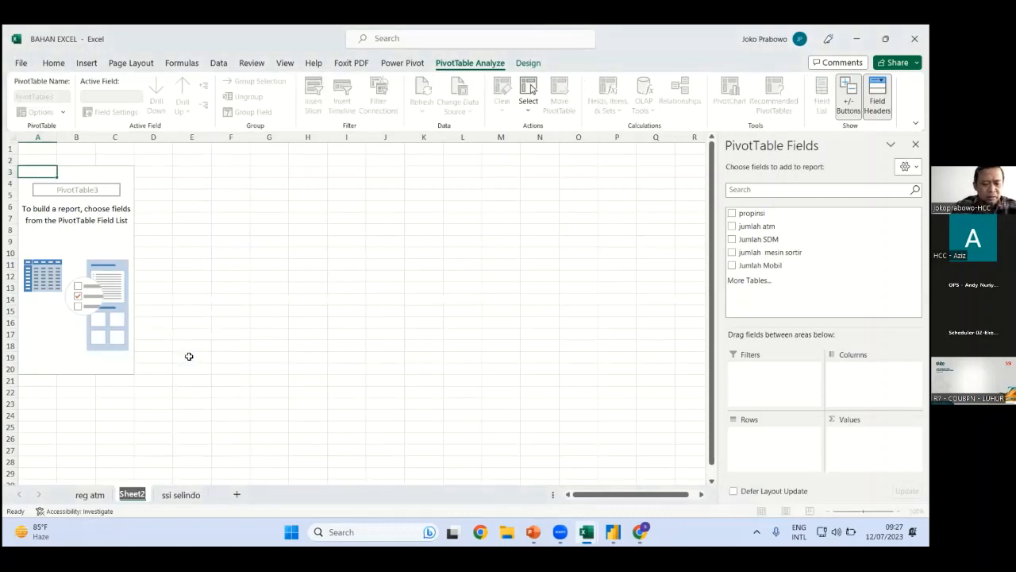
pyautogui.write('cou')
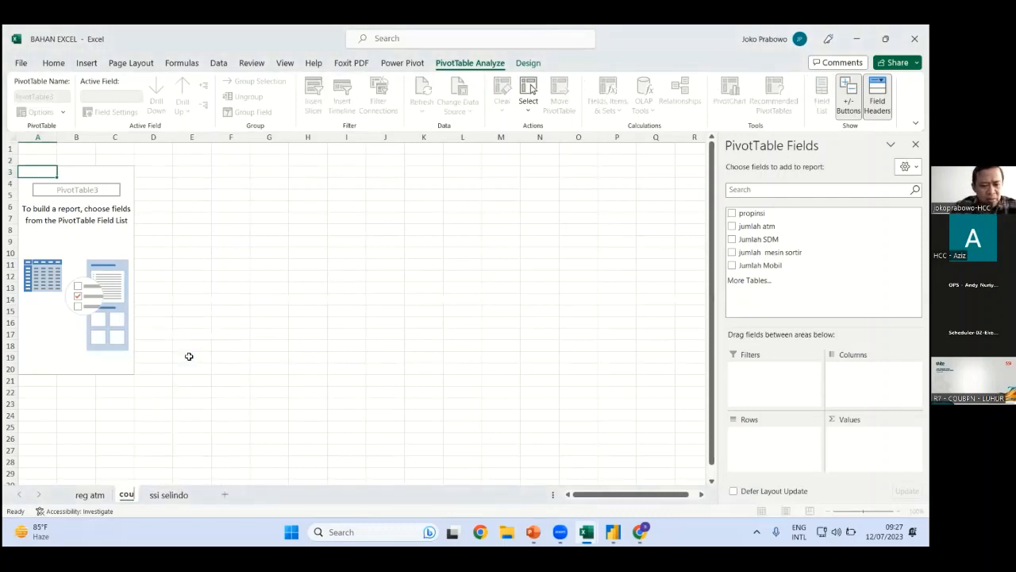
pyautogui.write(' a')
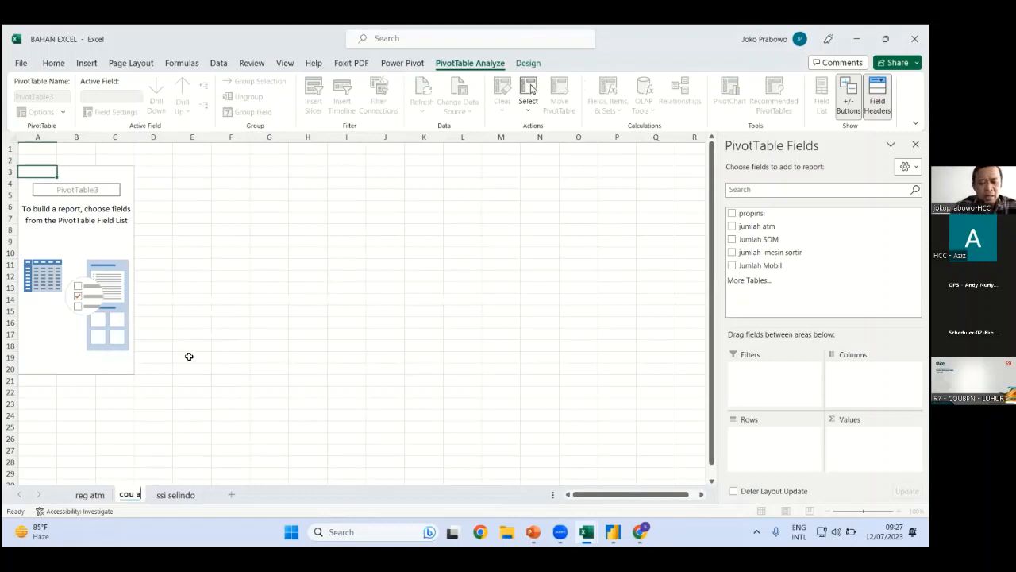
pyautogui.press('BackSpace')
pyautogui.write('sdm')
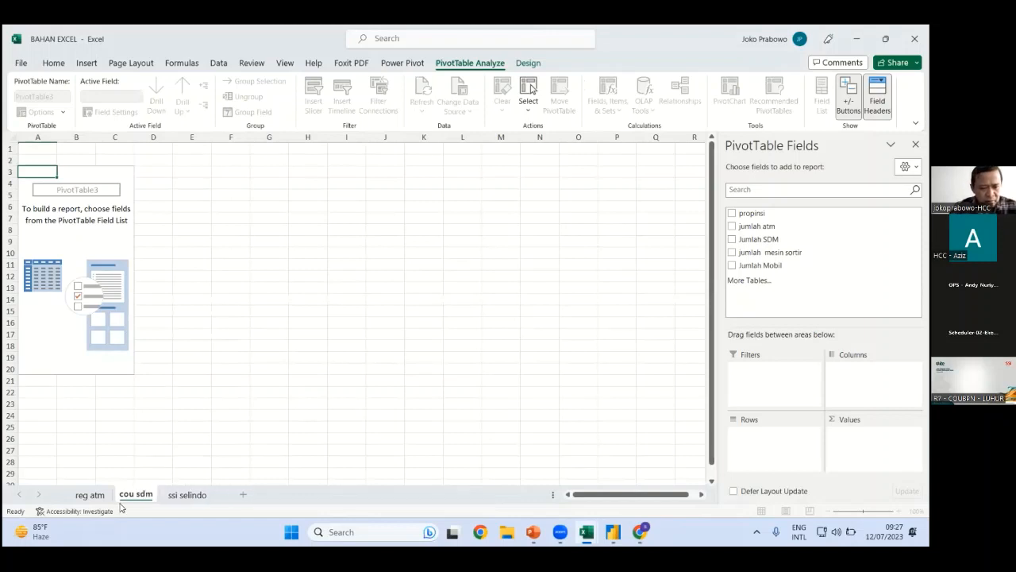
pyautogui.click(89, 494)
pyautogui.rightClick(83, 490)
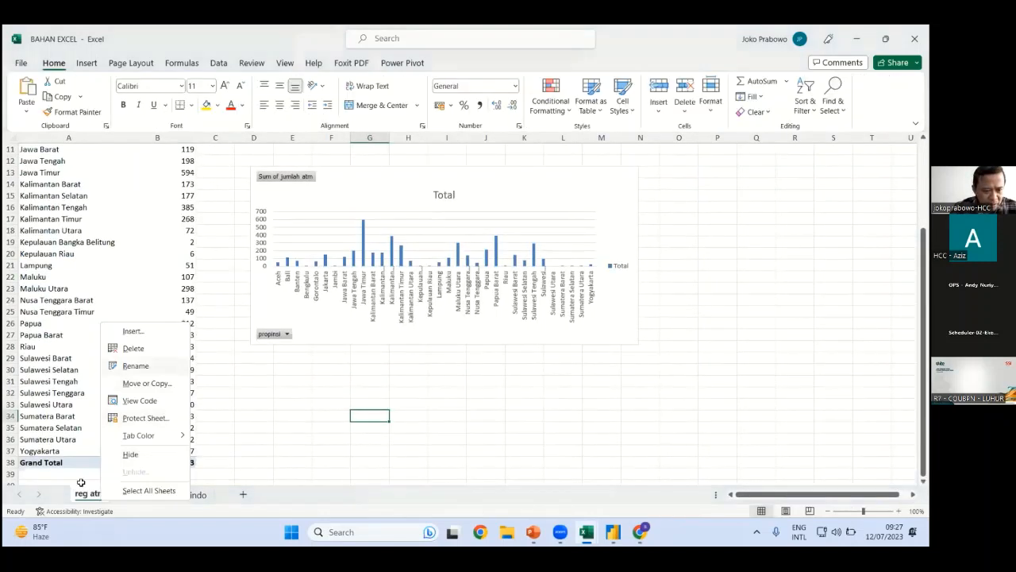
pyautogui.click(83, 493)
pyautogui.doubleClick(83, 493)
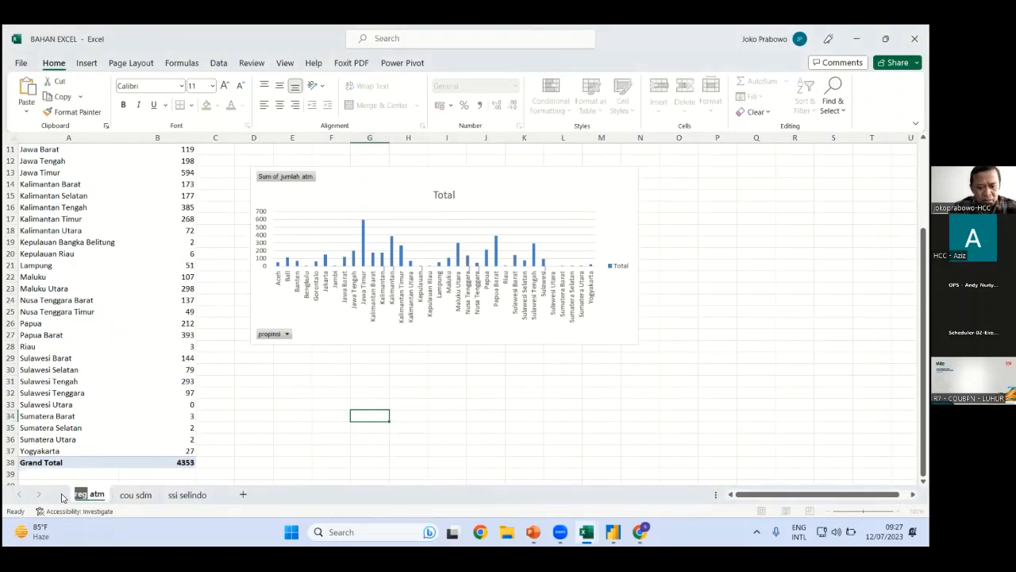
pyautogui.write('cou')
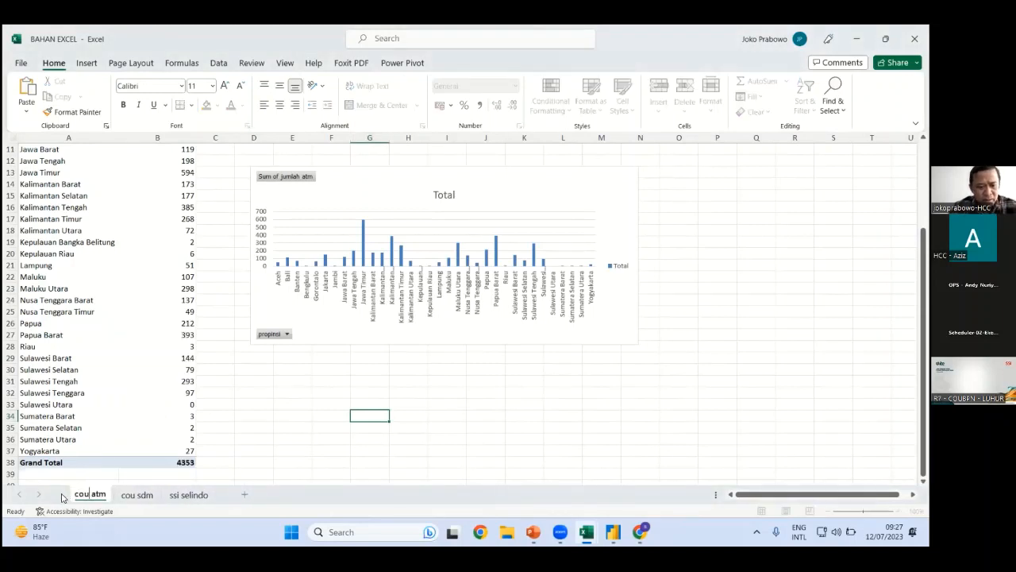
pyautogui.click(127, 495)
# Put propinsi in the pivot rows, sum Jumlah SDM as values, and select the pivot
pyautogui.click(755, 214)
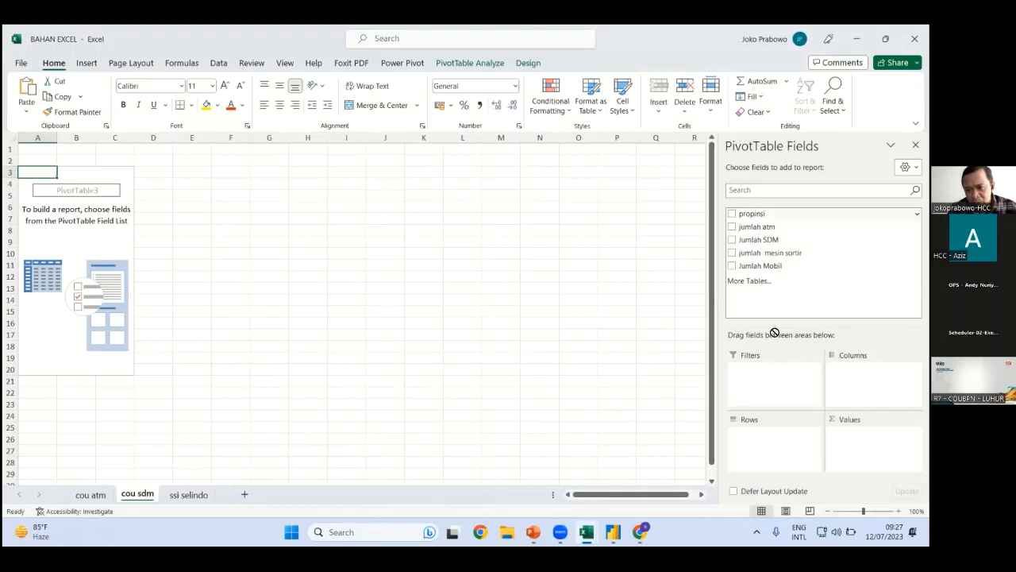
pyautogui.moveTo(760, 240); pyautogui.dragTo(873, 446)
pyautogui.moveTo(46, 170); pyautogui.dragTo(156, 460)
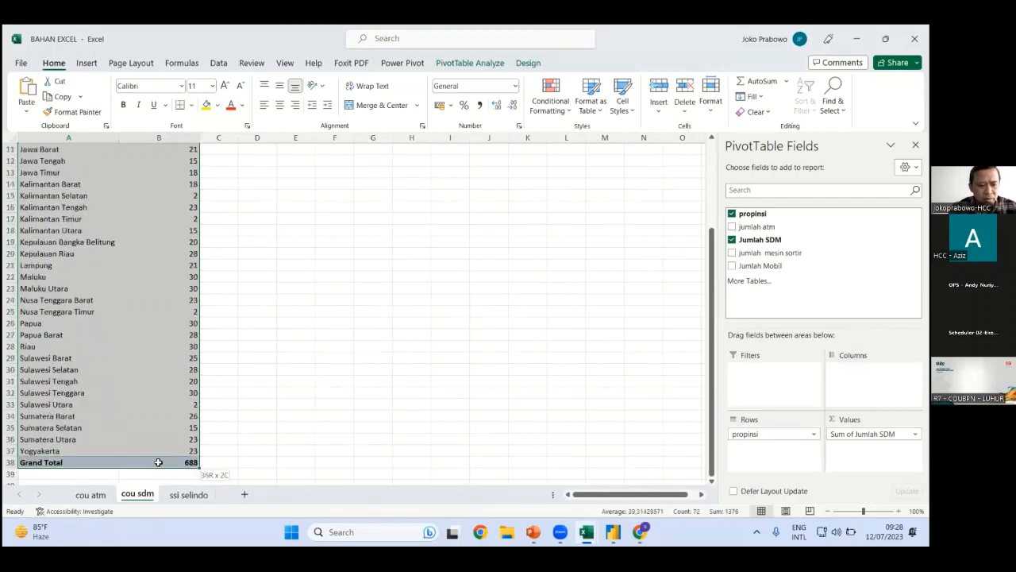
# Insert a 3-D pie PivotChart in place of a doughnut, position it beside the table, and add a blank sheet
pyautogui.click(86, 63)
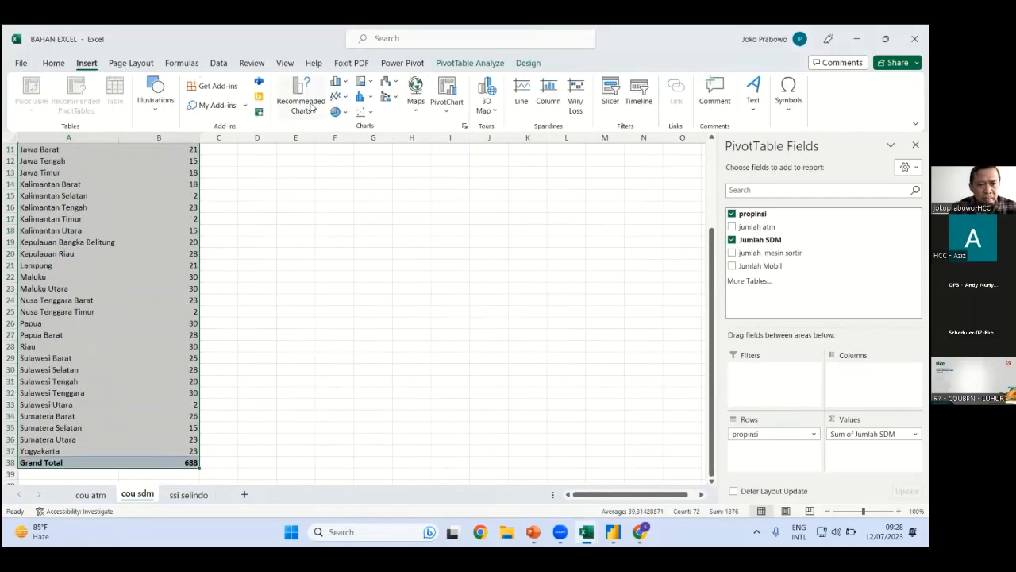
pyautogui.click(335, 113)
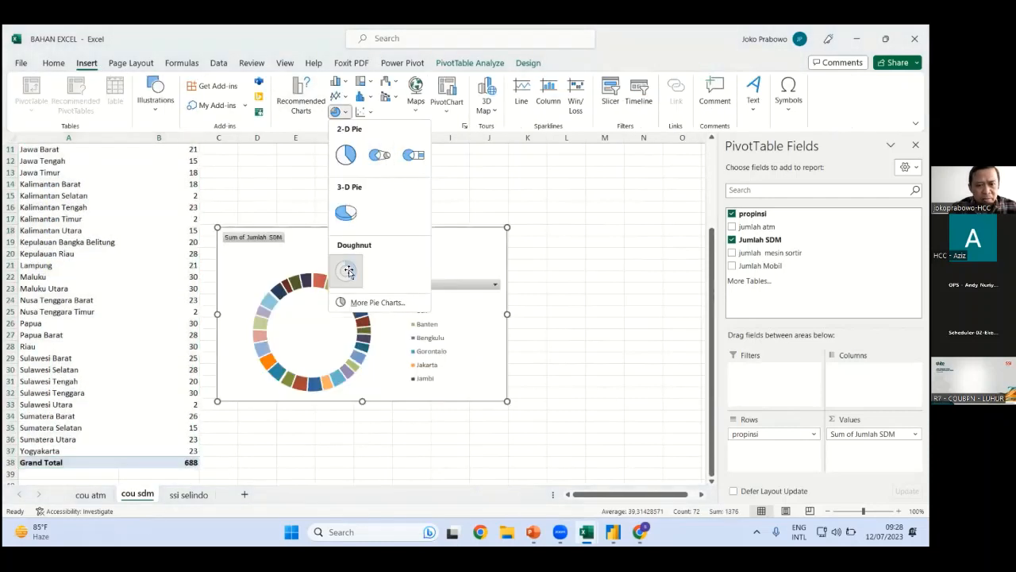
pyautogui.click(340, 262)
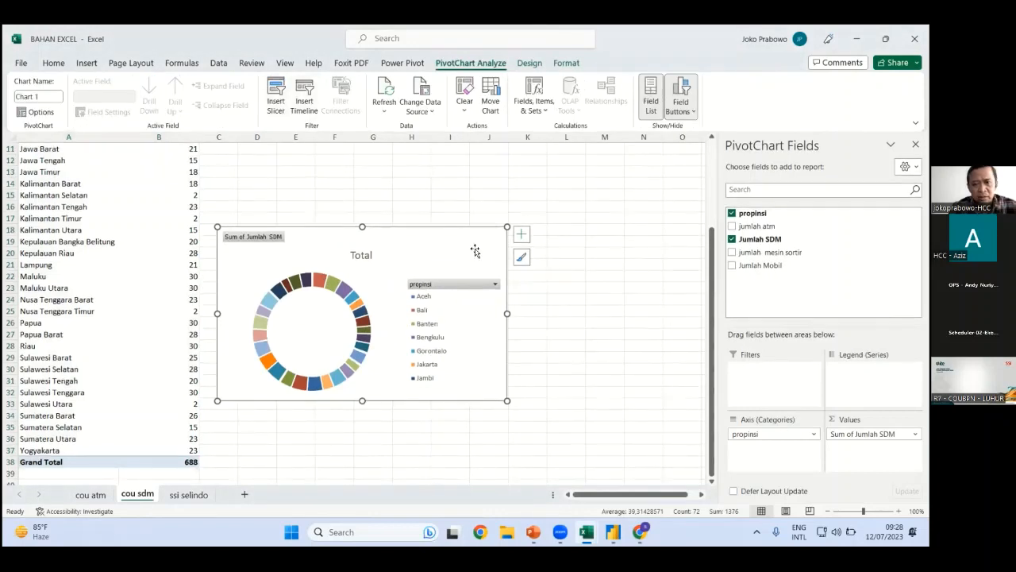
pyautogui.press('Delete')
pyautogui.click(86, 63)
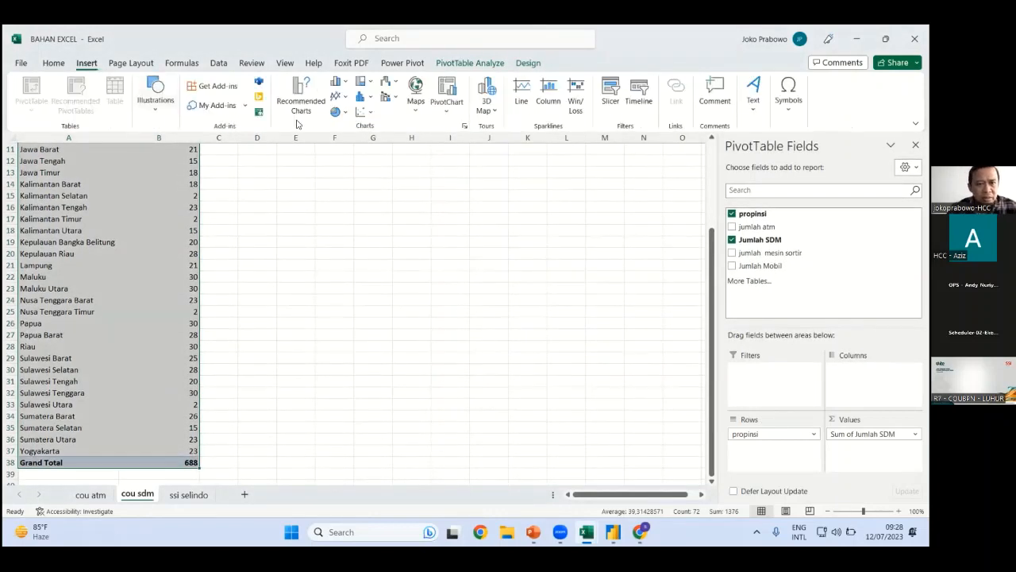
pyautogui.click(335, 113)
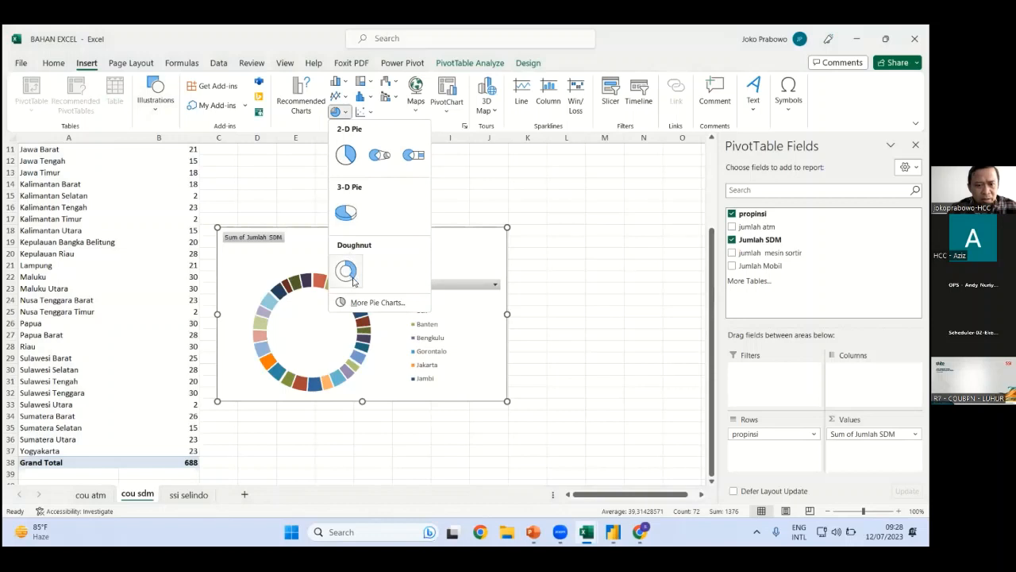
pyautogui.click(346, 212)
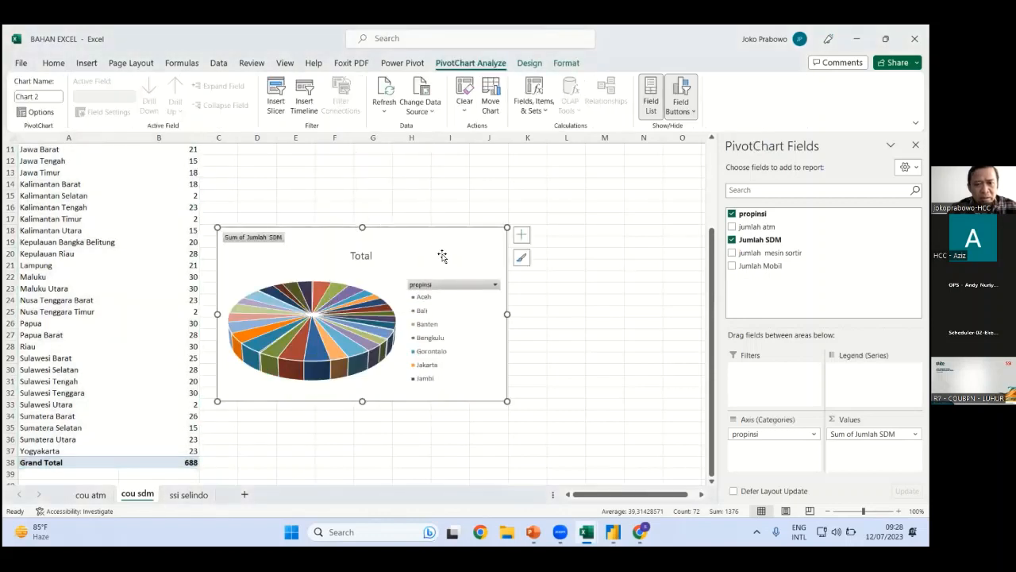
pyautogui.moveTo(447, 227); pyautogui.dragTo(476, 162)
pyautogui.click(578, 300)
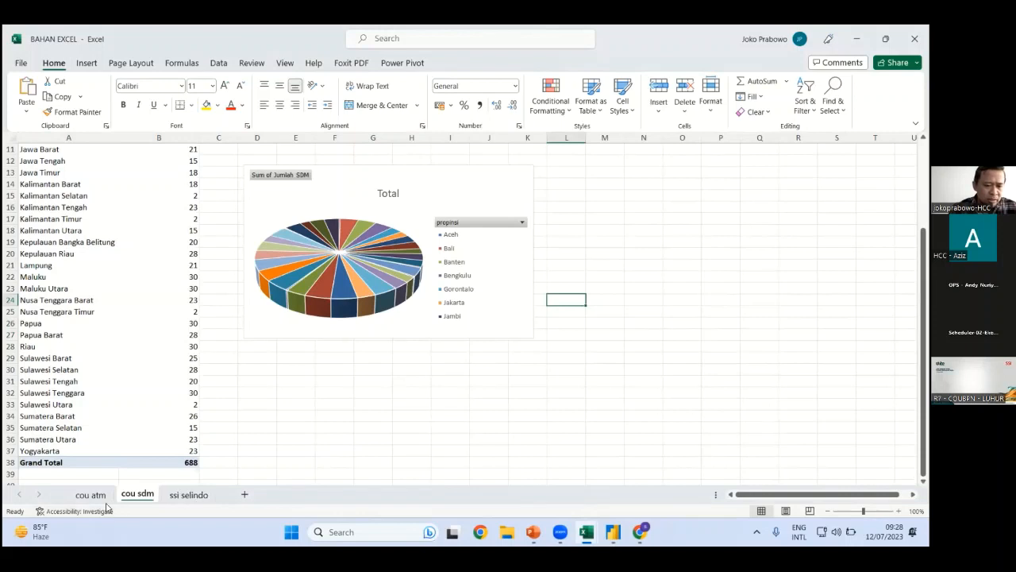
pyautogui.click(245, 495)
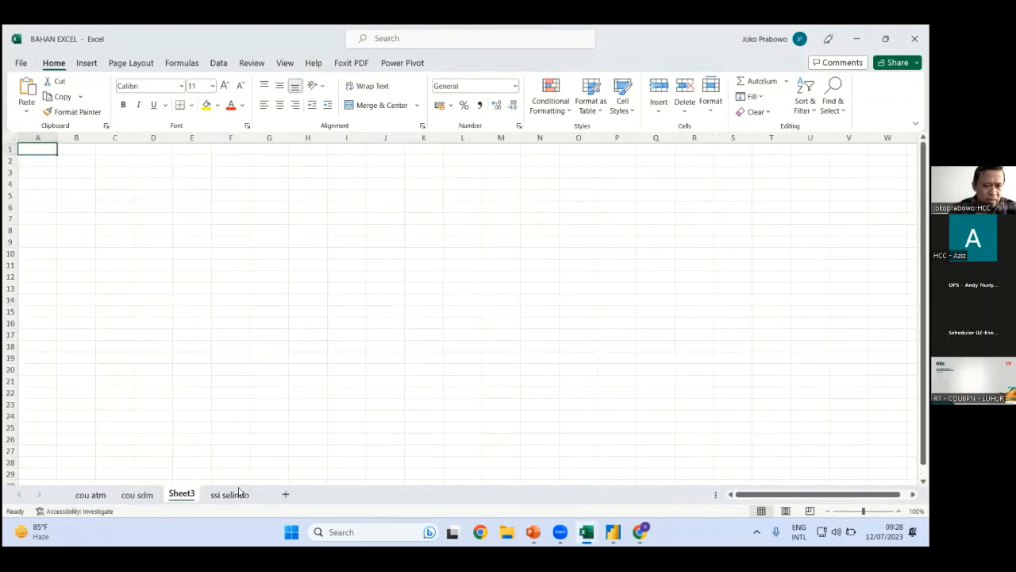
# Delete blank Sheet3, create a PivotTable from ssi selindo A1:E35 on a new sheet, and begin renaming it
pyautogui.rightClick(189, 494)
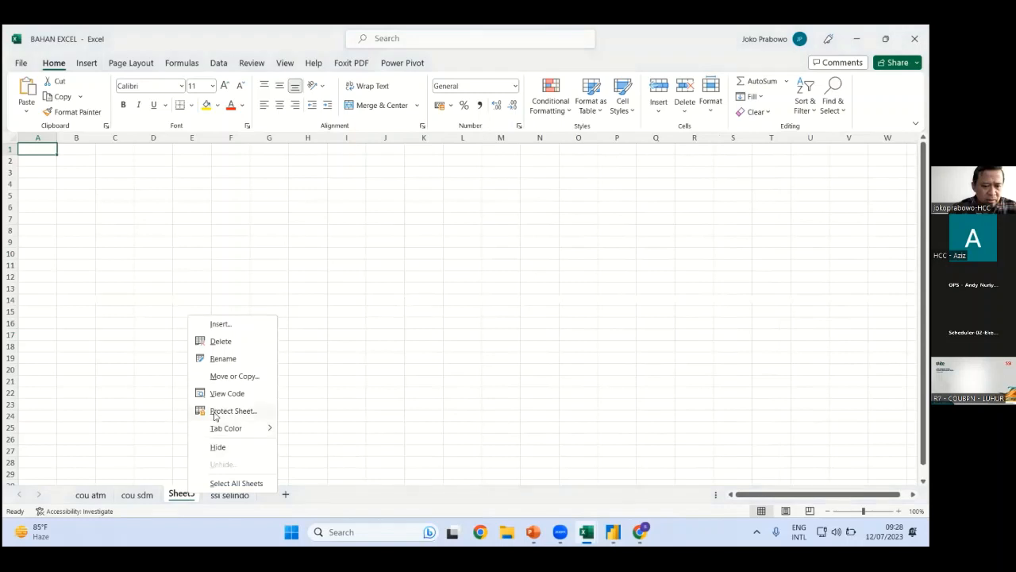
pyautogui.click(223, 343)
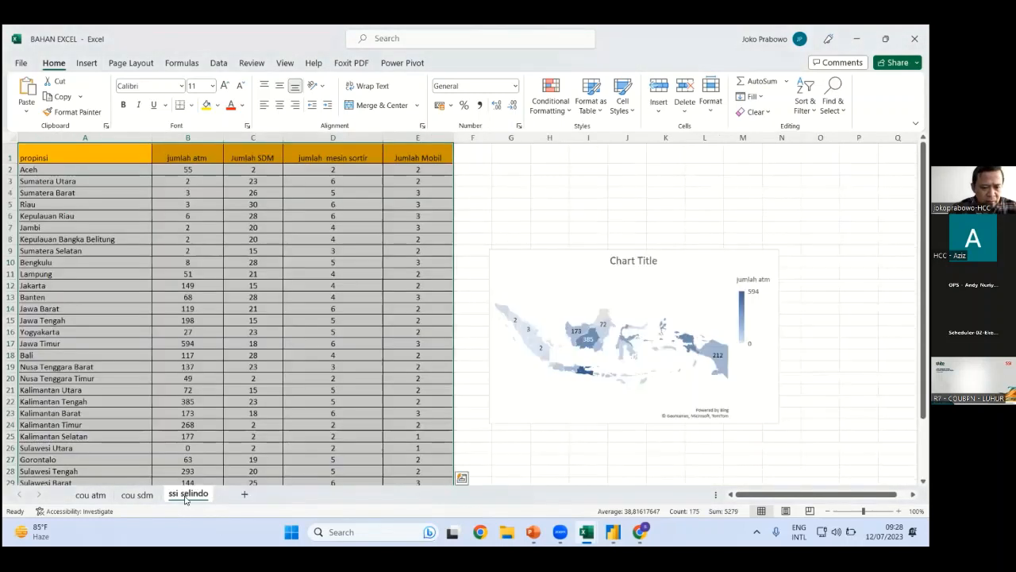
pyautogui.click(92, 63)
pyautogui.click(37, 107)
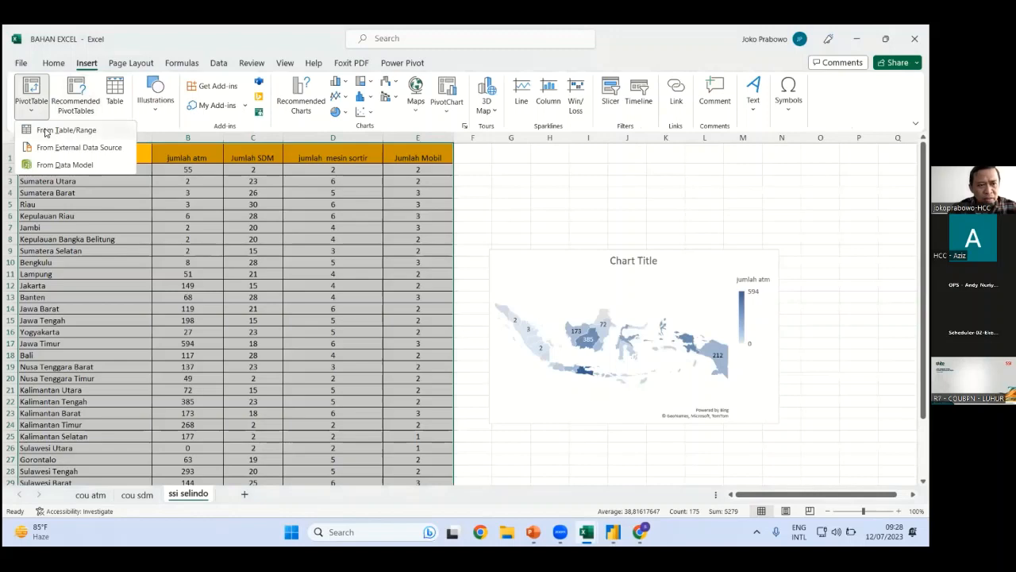
pyautogui.click(47, 130)
pyautogui.click(790, 251)
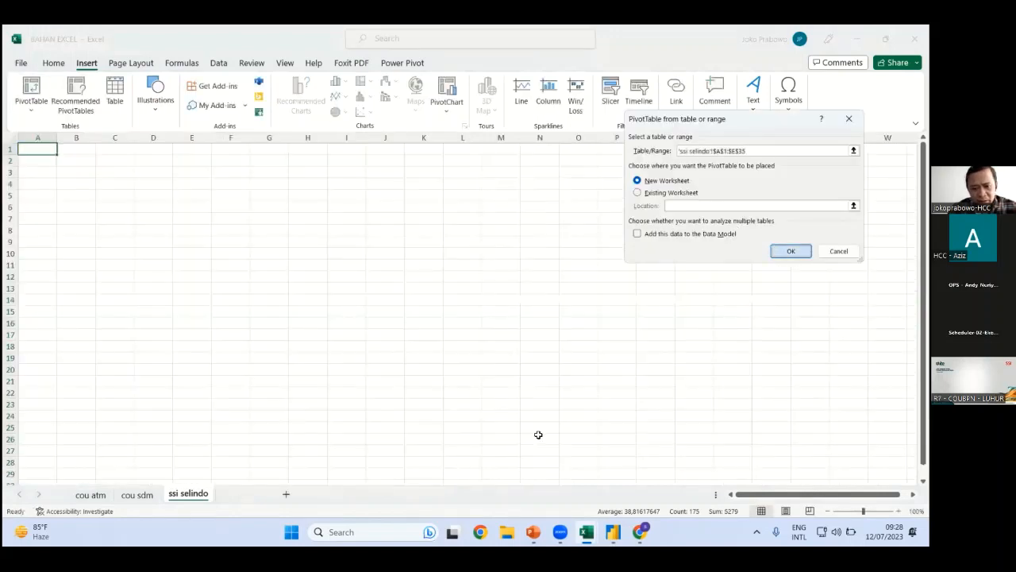
pyautogui.rightClick(193, 495)
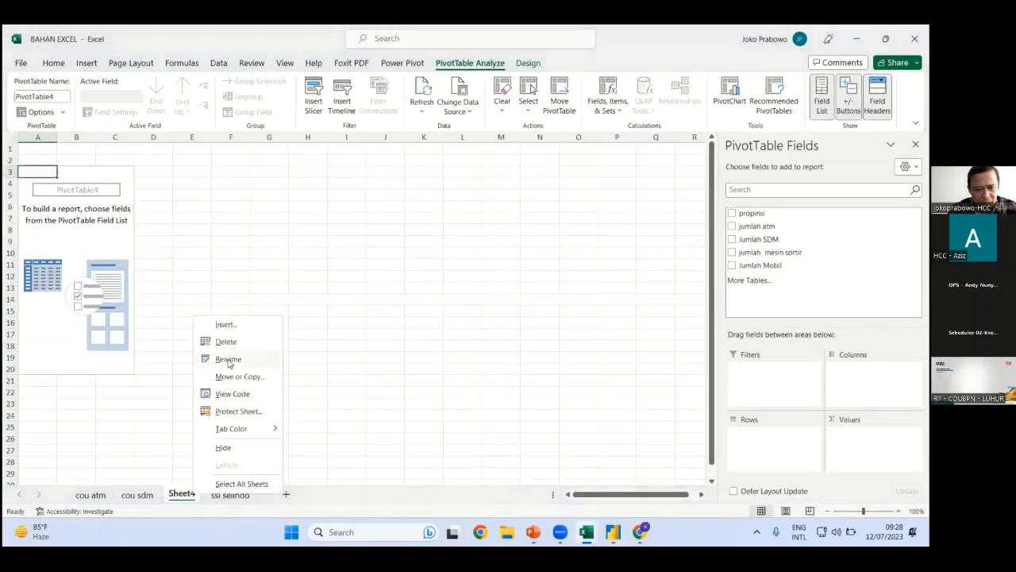
pyautogui.click(228, 359)
# Name the sheet infra and pivot propinsi rows with summed jumlah mesin sortir and Jumlah Mobil
pyautogui.write('infra')
pyautogui.press('Return')
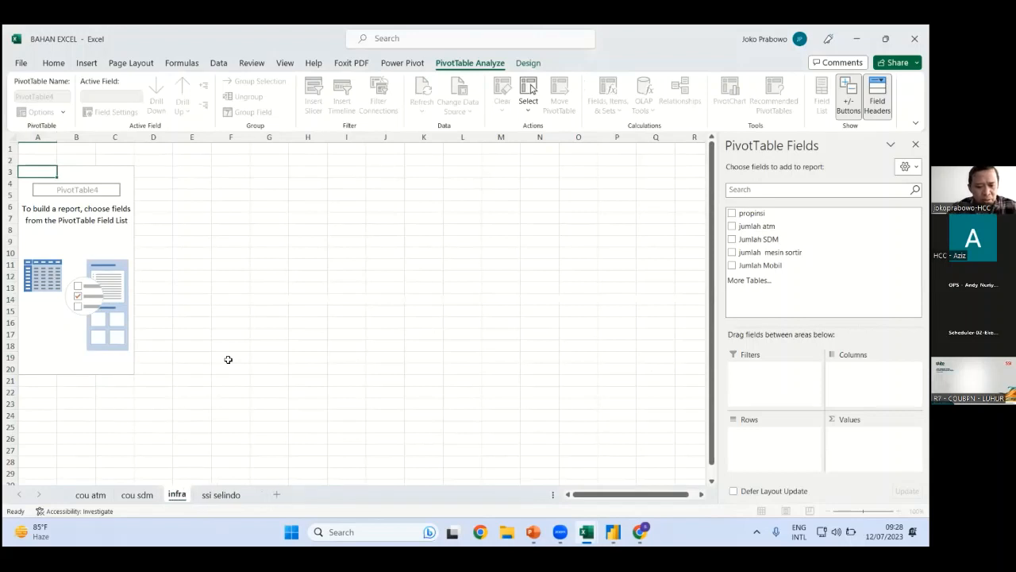
pyautogui.moveTo(763, 214); pyautogui.dragTo(784, 441)
pyautogui.moveTo(777, 256); pyautogui.dragTo(865, 440)
pyautogui.moveTo(761, 265); pyautogui.dragTo(872, 445)
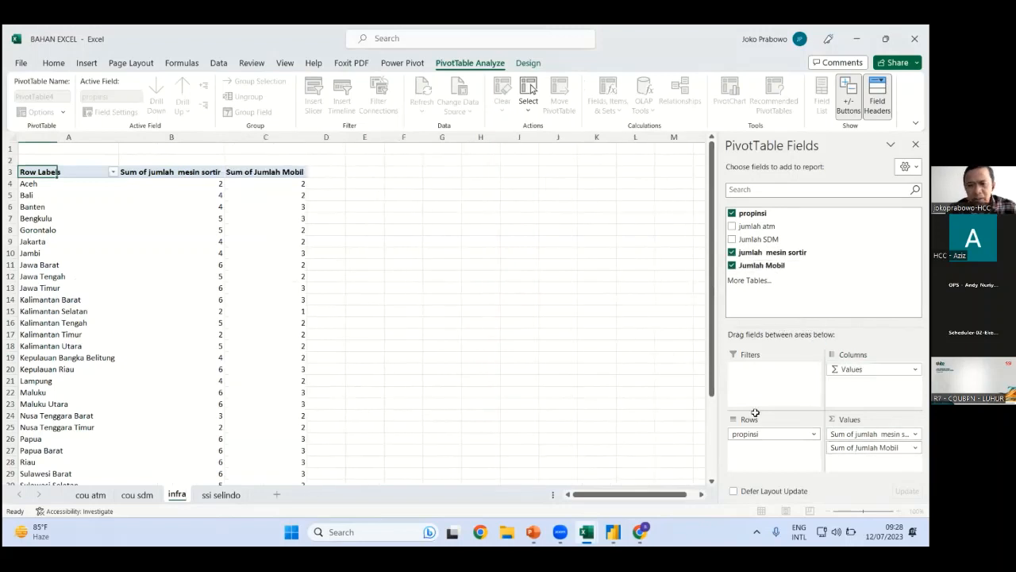
# Chart the PivotTable as a widened clustered column PivotChart above the table, previewing the clustered bar type
pyautogui.click(45, 175)
pyautogui.moveTo(46, 175); pyautogui.dragTo(276, 464)
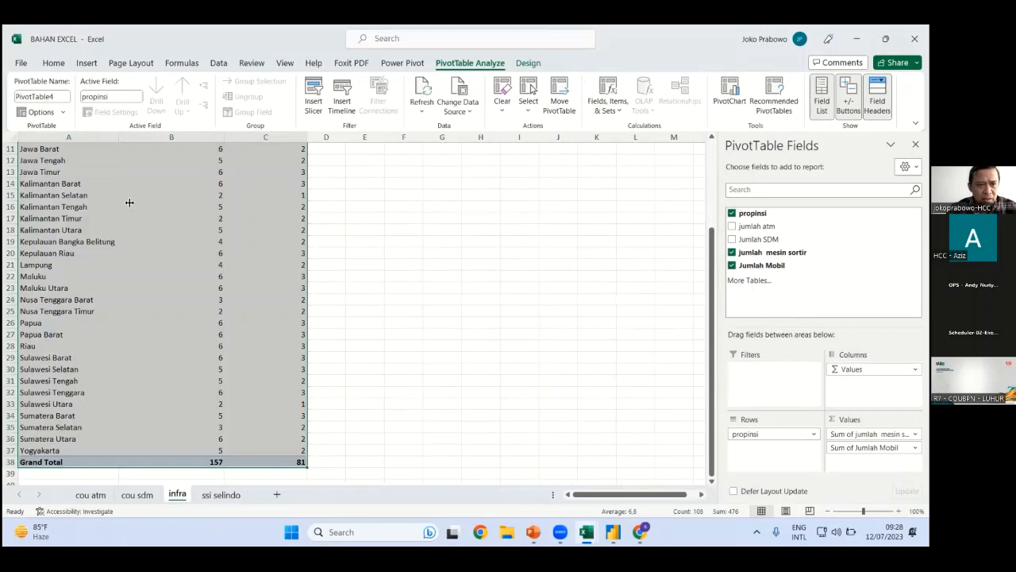
pyautogui.click(87, 63)
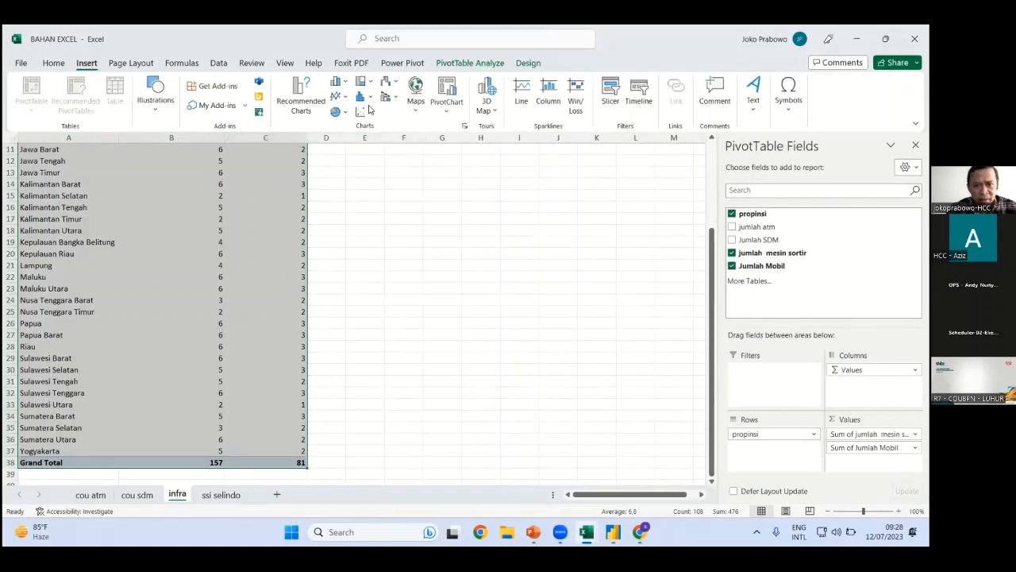
pyautogui.click(338, 84)
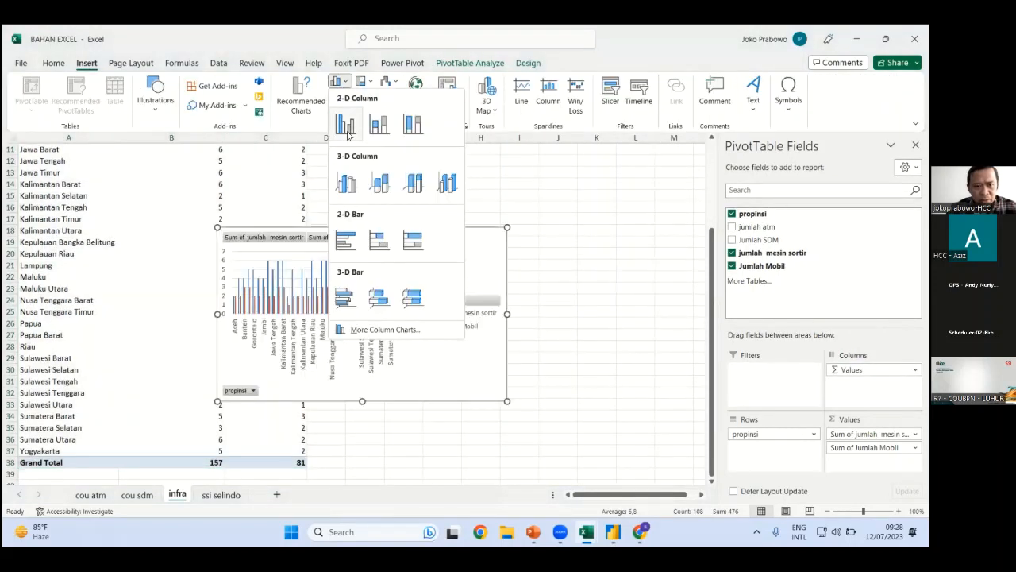
pyautogui.click(347, 121)
pyautogui.moveTo(506, 314); pyautogui.dragTo(665, 334)
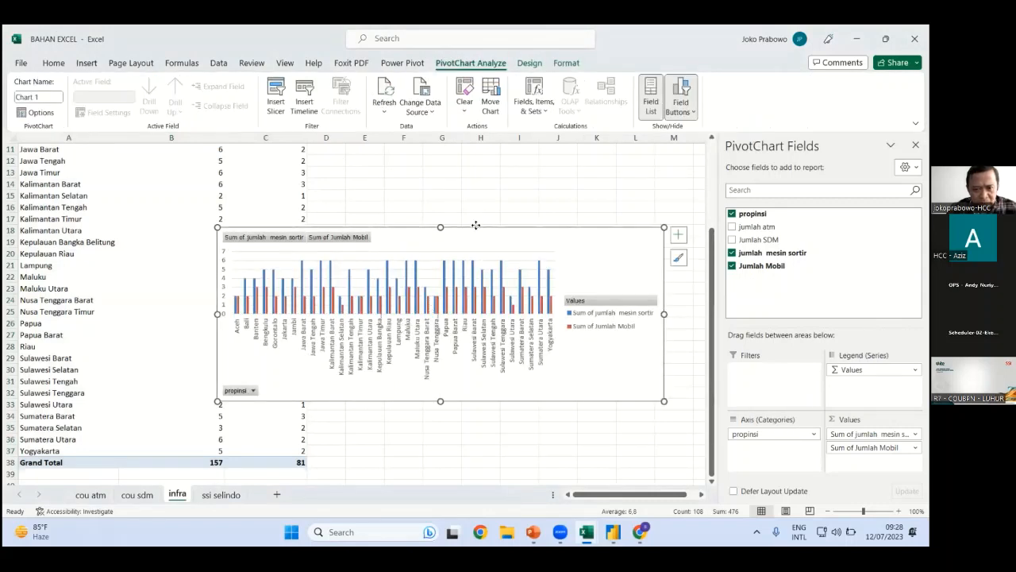
pyautogui.moveTo(476, 226); pyautogui.dragTo(491, 172)
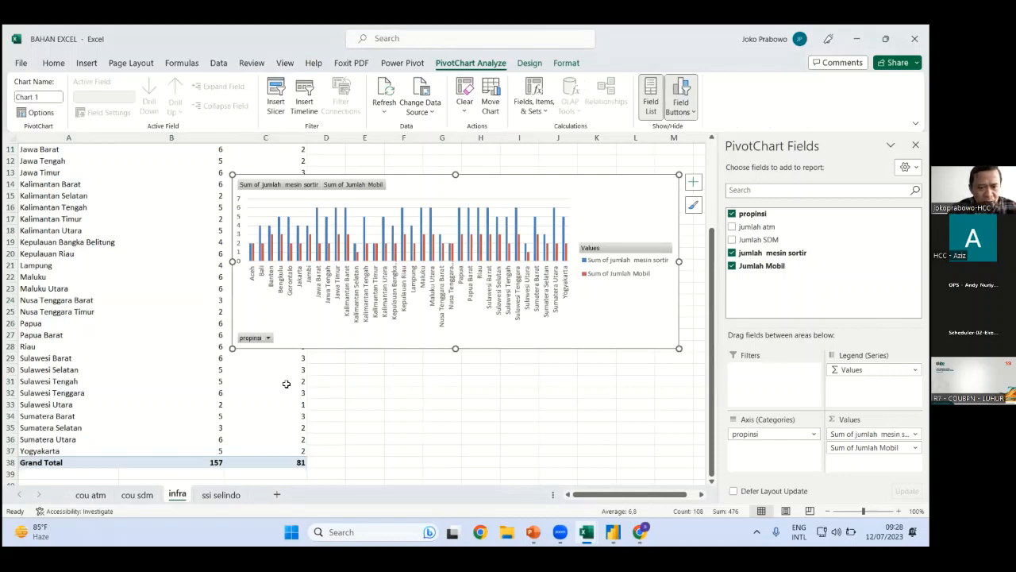
pyautogui.click(87, 63)
pyautogui.click(339, 211)
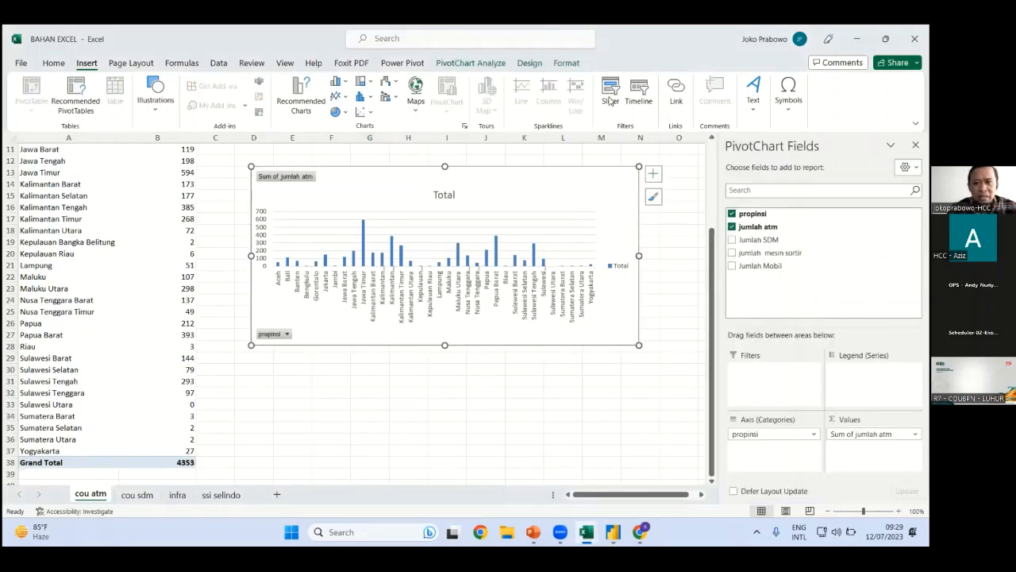
# Add a propinsi slicer for the cou atm ATM chart and place it right of the chart
pyautogui.click(609, 101)
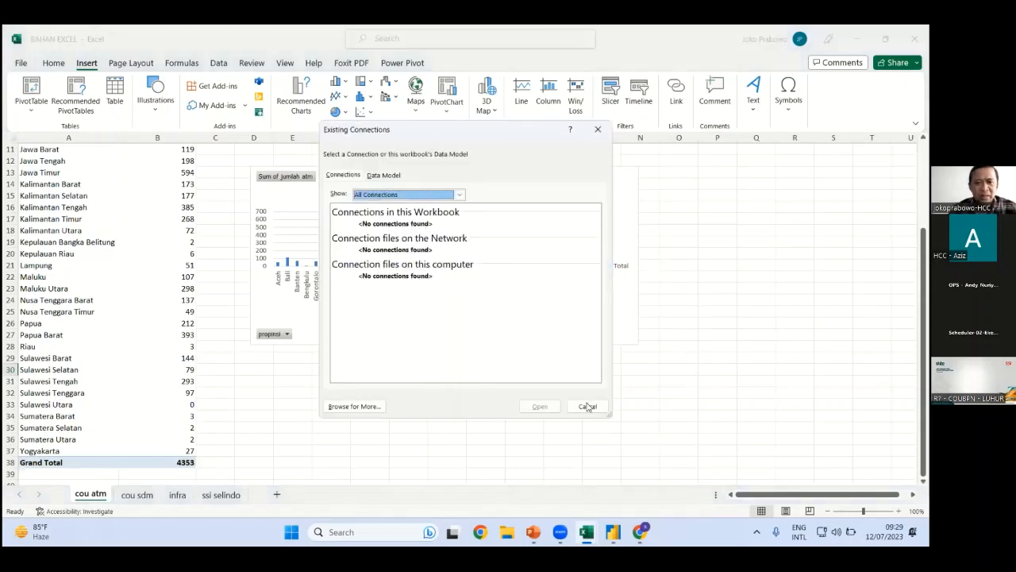
pyautogui.press('Escape')
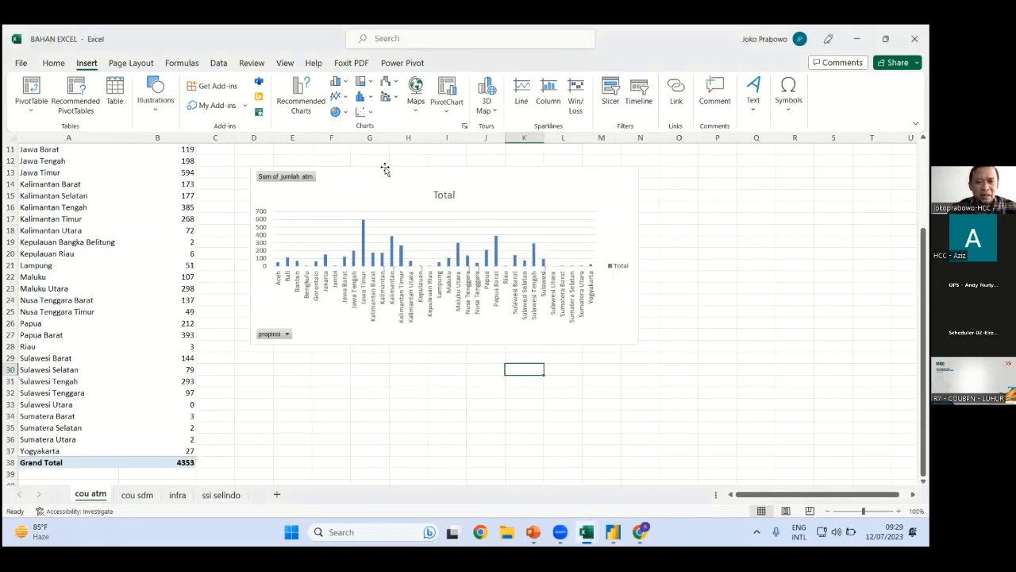
pyautogui.click(385, 169)
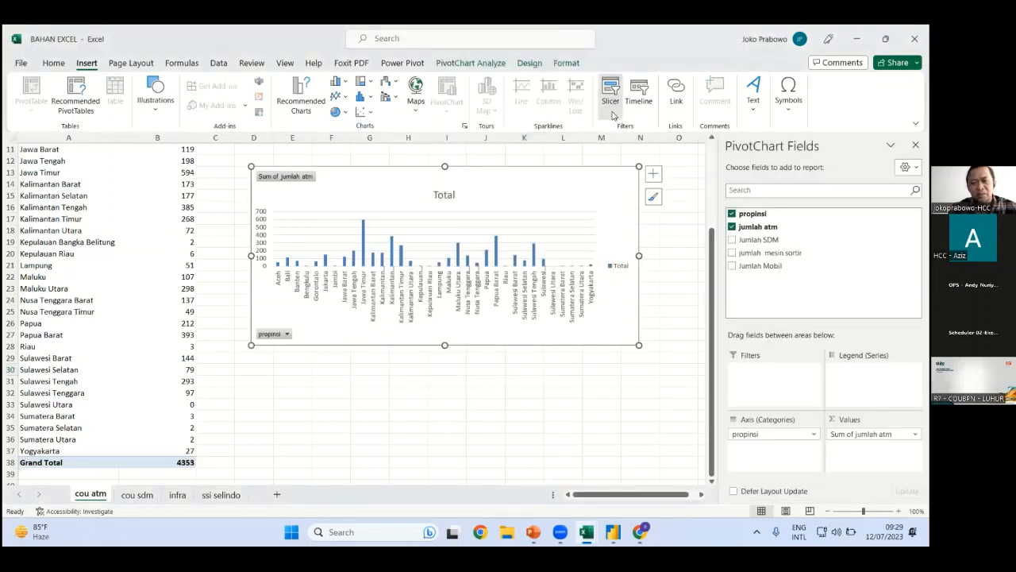
pyautogui.click(611, 93)
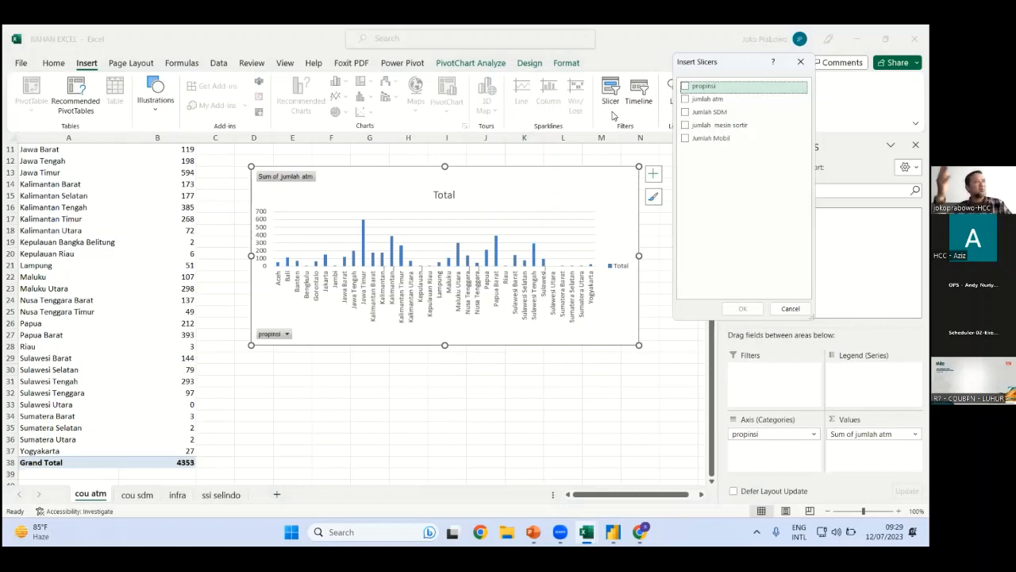
pyautogui.click(686, 86)
pyautogui.click(743, 308)
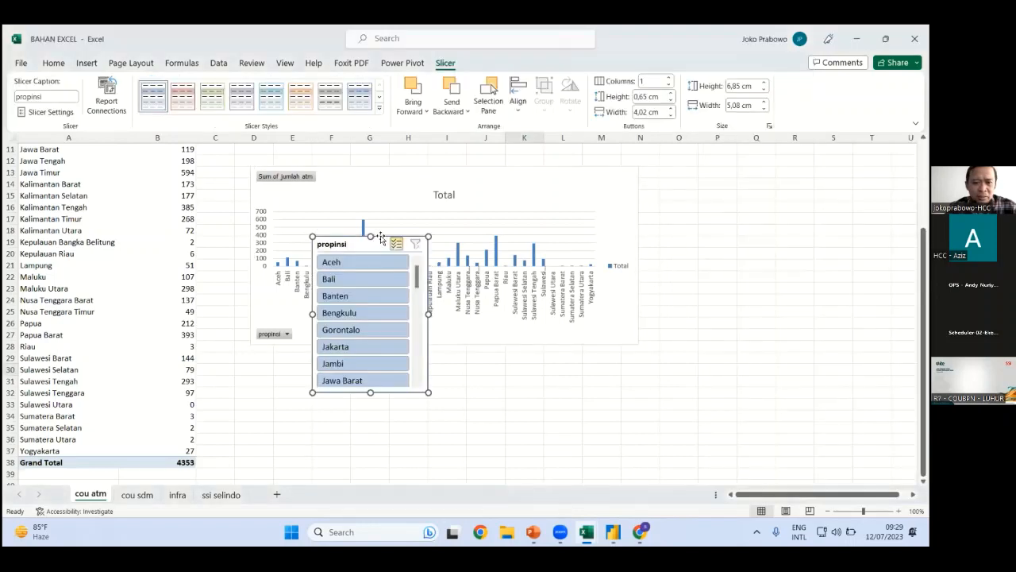
pyautogui.moveTo(713, 229); pyautogui.dragTo(713, 230)
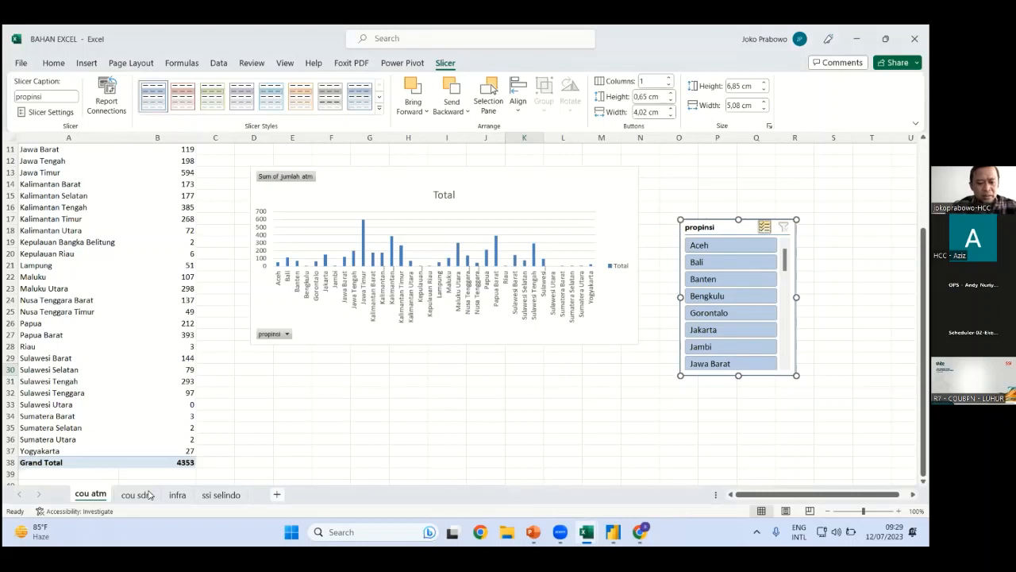
# Rename the new sheet to dashboard and clear the stray text from A1
pyautogui.write('das')
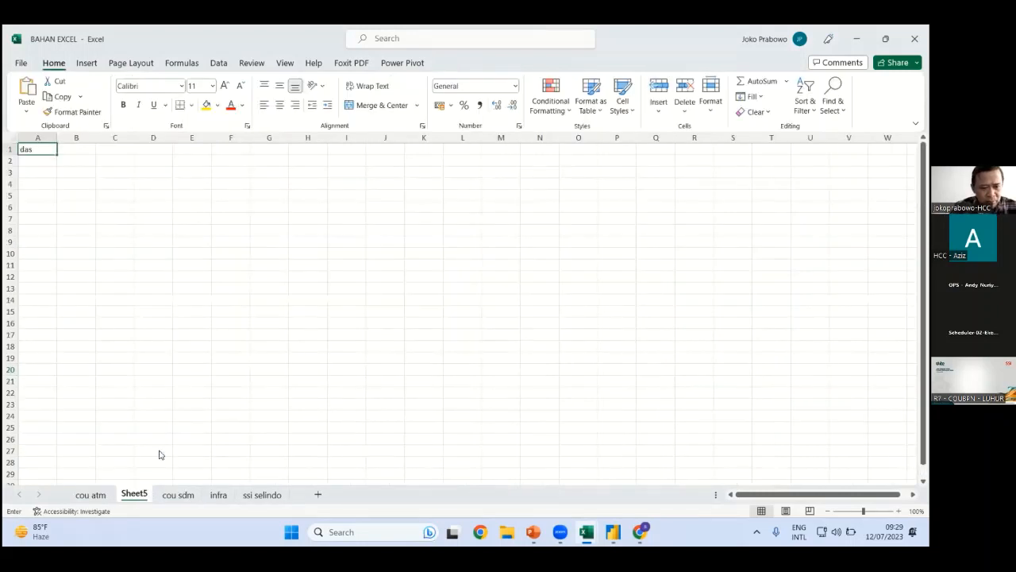
pyautogui.rightClick(137, 493)
pyautogui.click(176, 358)
pyautogui.write('dashboard')
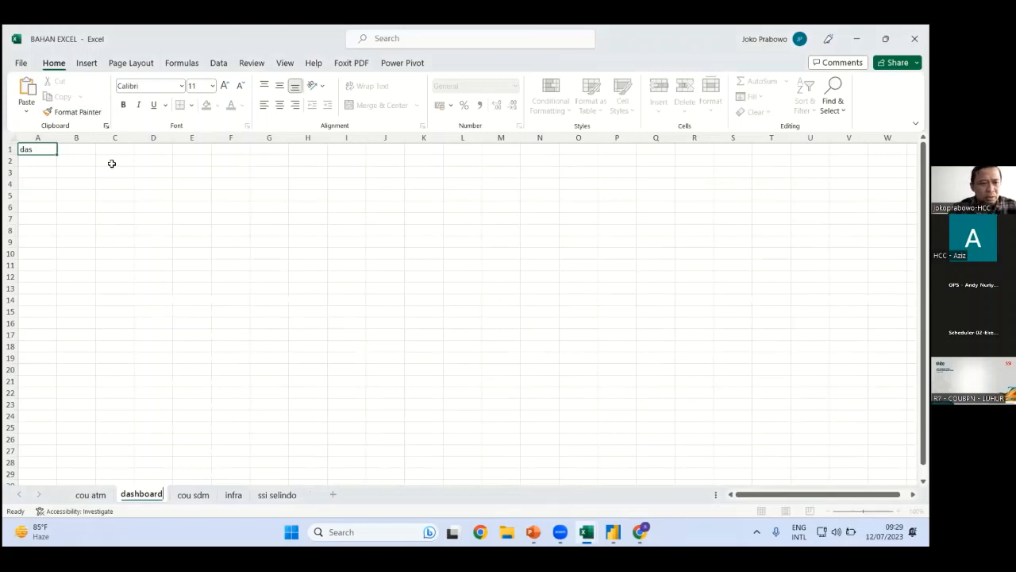
pyautogui.click(191, 310)
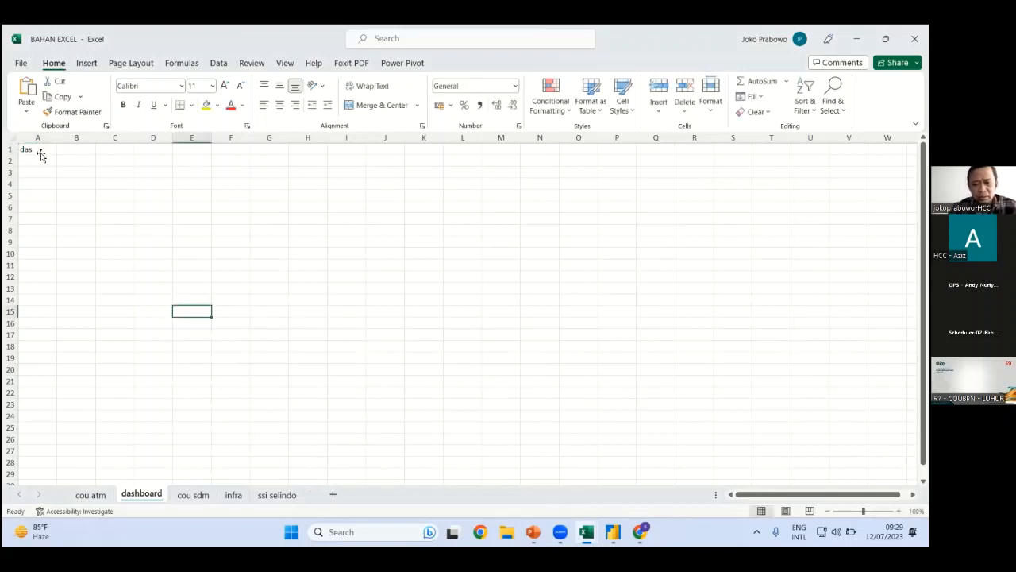
pyautogui.click(41, 154)
pyautogui.press('Delete')
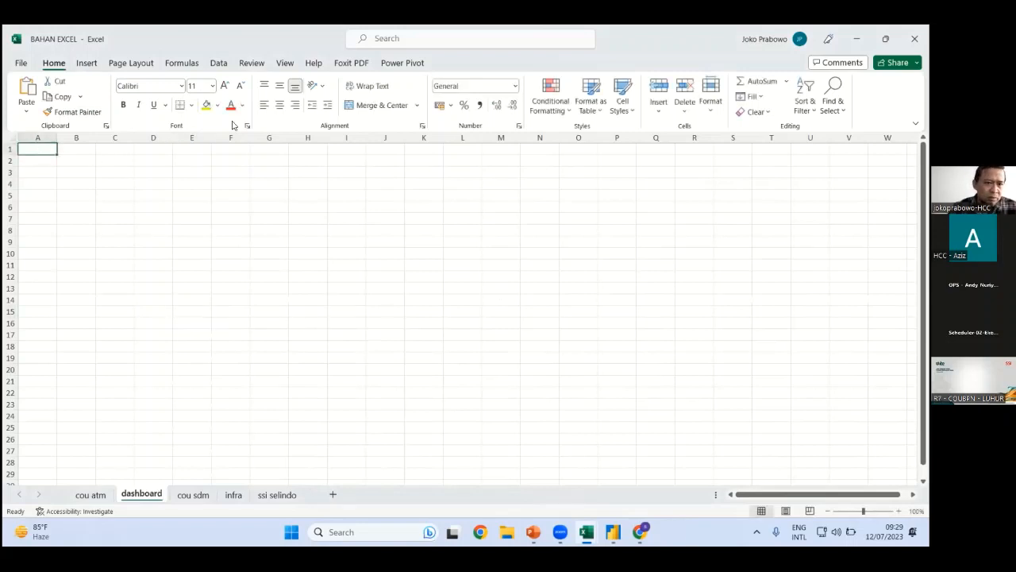
# Fill the entire dashboard sheet with blue
pyautogui.hotkey('alt', 'h')
pyautogui.press('h')
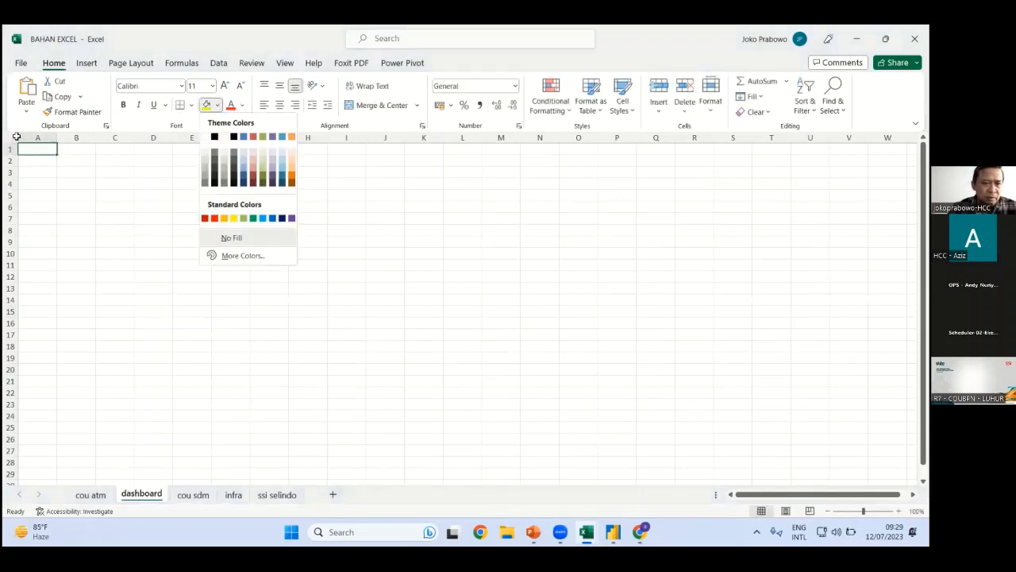
pyautogui.press('Escape')
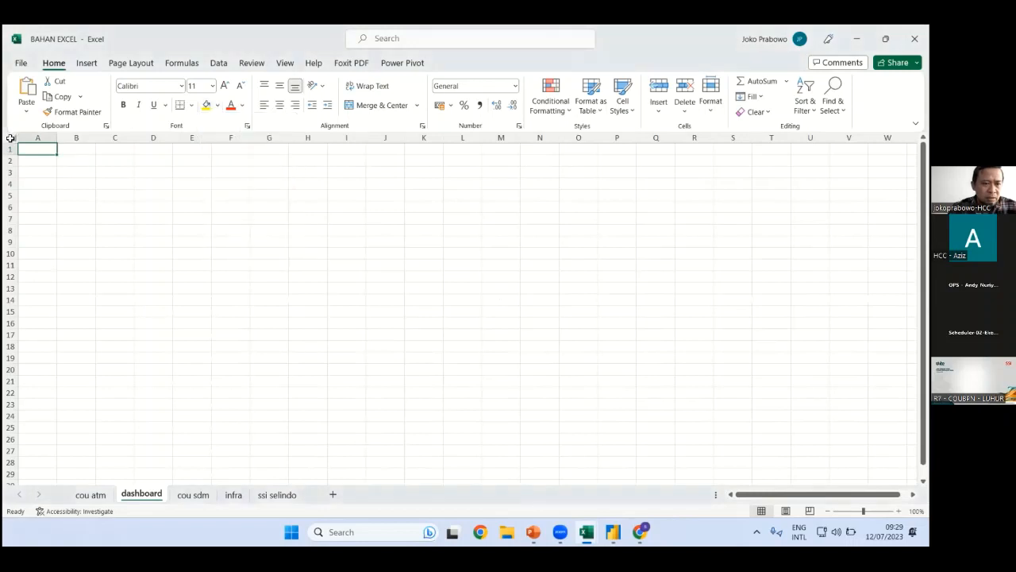
pyautogui.hotkey('ctrl', 'a')
pyautogui.click(217, 105)
pyautogui.click(215, 183)
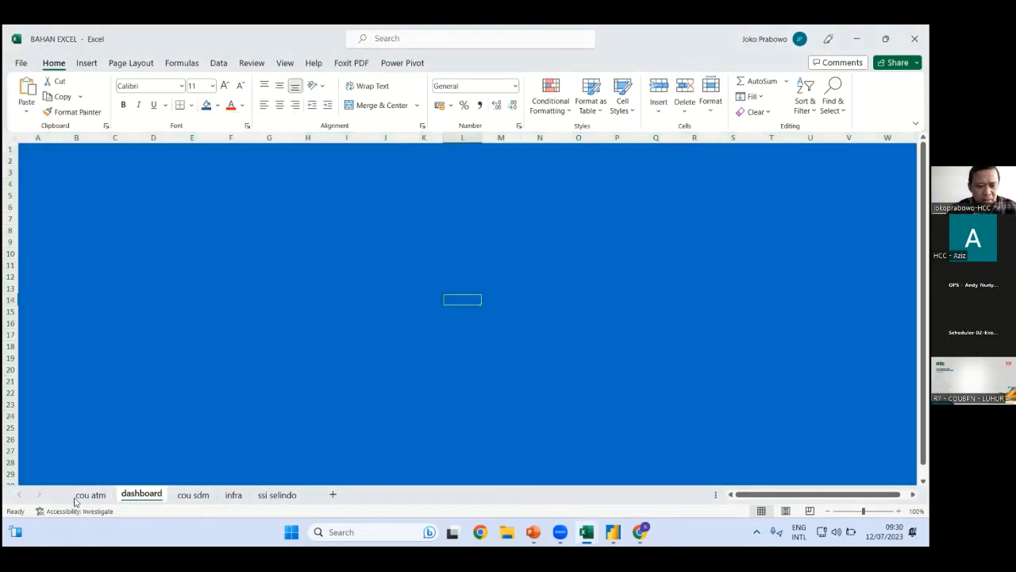
# Move through the cou sdm and cou atm sheets to the ssi selindo sheet
pyautogui.hotkey('ctrl', 'pagedown')
pyautogui.hotkey('ctrl', 'pageup')
pyautogui.hotkey('ctrl', 'pageup')
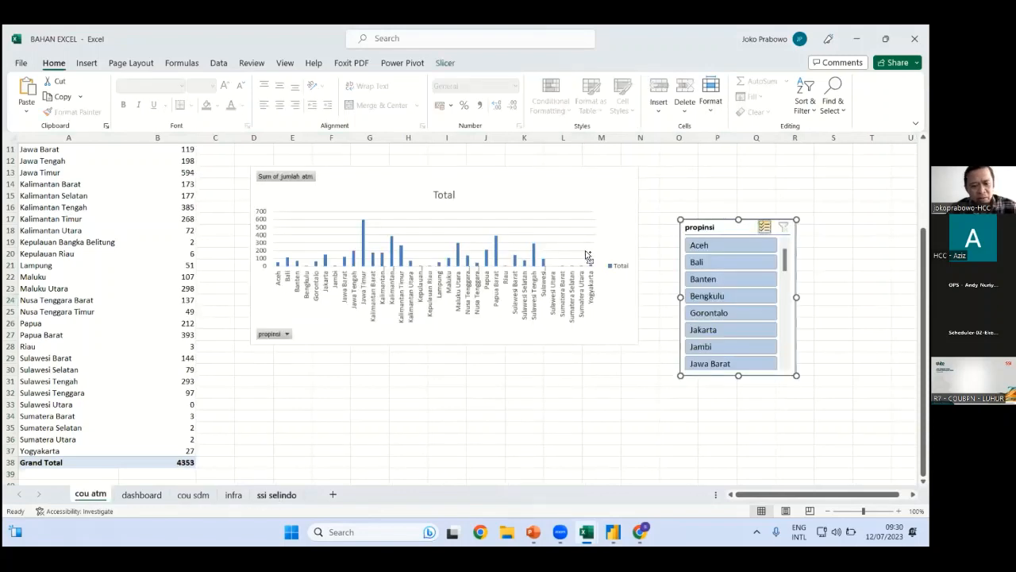
pyautogui.click(277, 494)
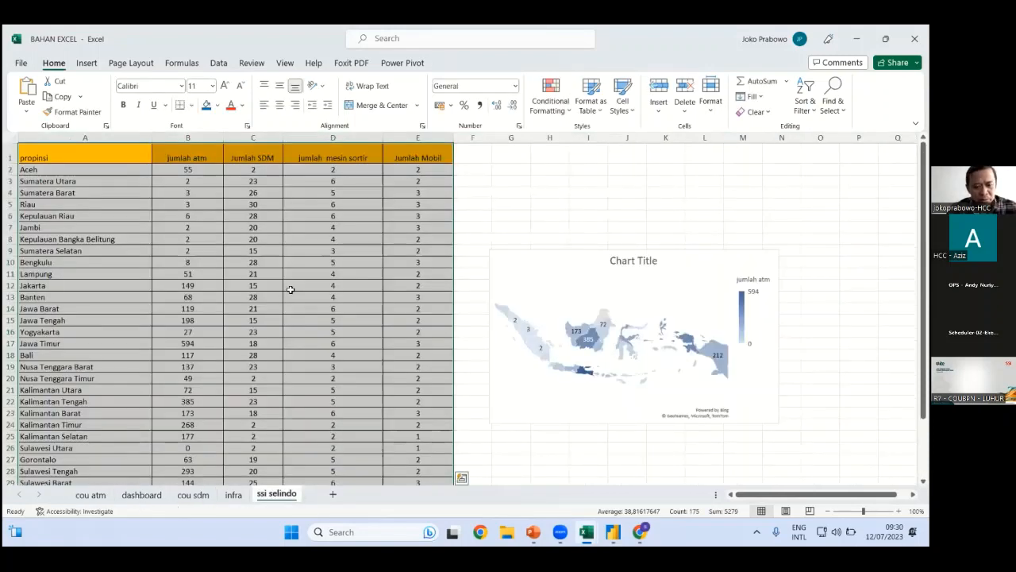
# Paste the Indonesia ATM map onto the dashboard's top-left, widen it to about column U, then view cou sdm
pyautogui.hotkey('ctrl', 'pageup')
pyautogui.hotkey('ctrl', 'pageup')
pyautogui.hotkey('ctrl', 'pageup')
pyautogui.hotkey('ctrl', 'v')
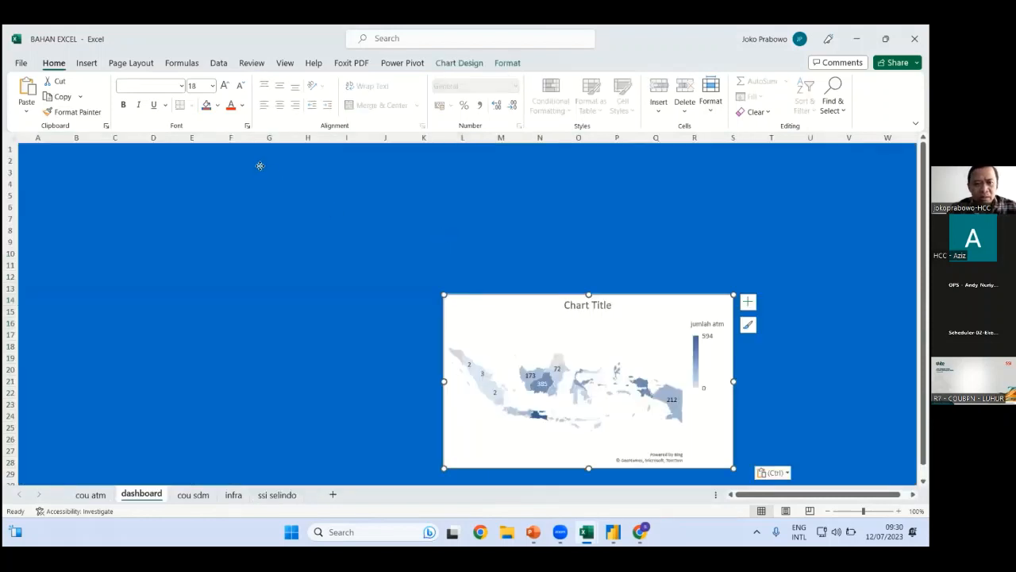
pyautogui.moveTo(231, 154); pyautogui.dragTo(231, 155)
pyautogui.moveTo(471, 239); pyautogui.dragTo(812, 228)
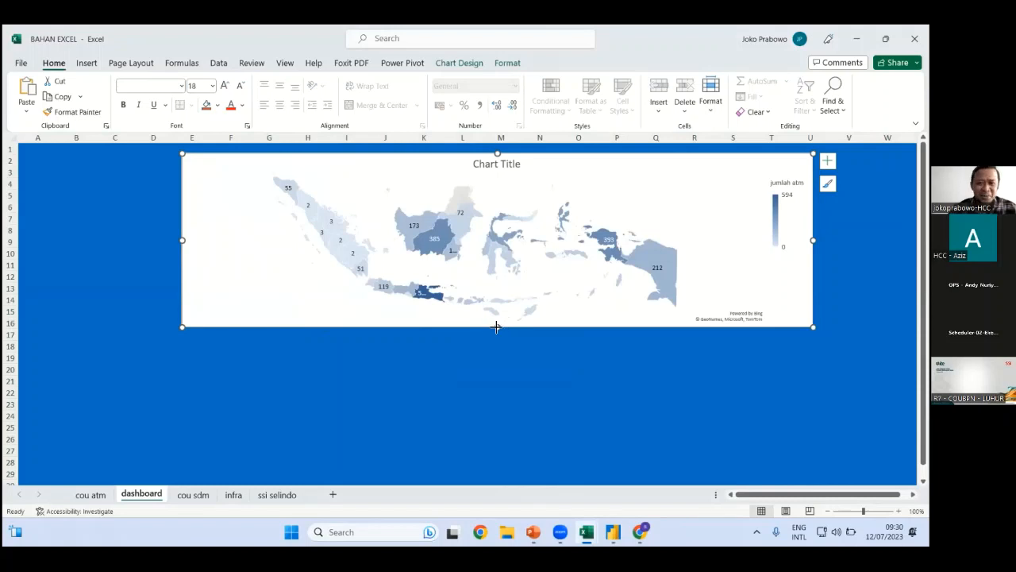
pyautogui.click(470, 357)
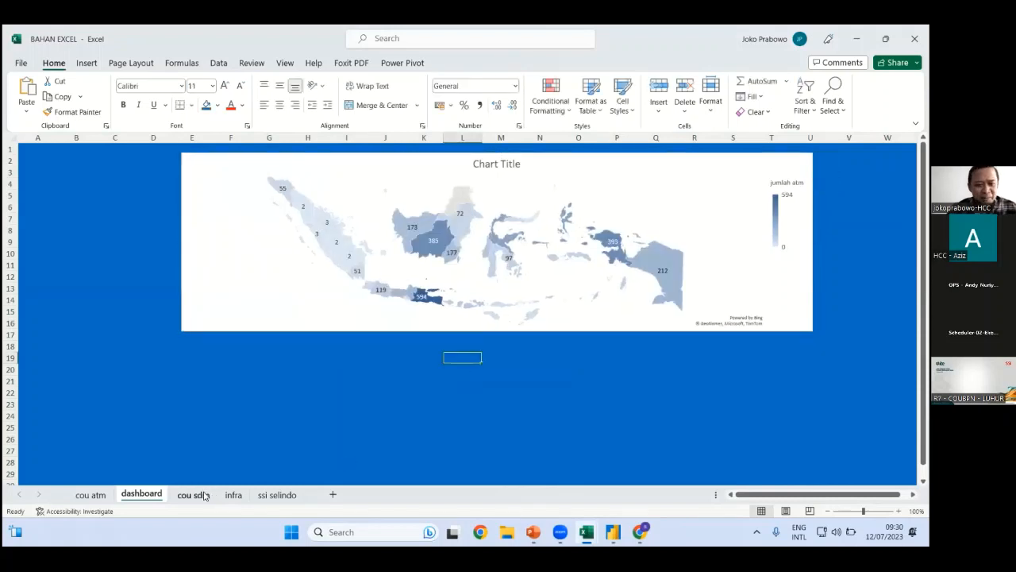
pyautogui.hotkey('ctrl', 'pagedown')
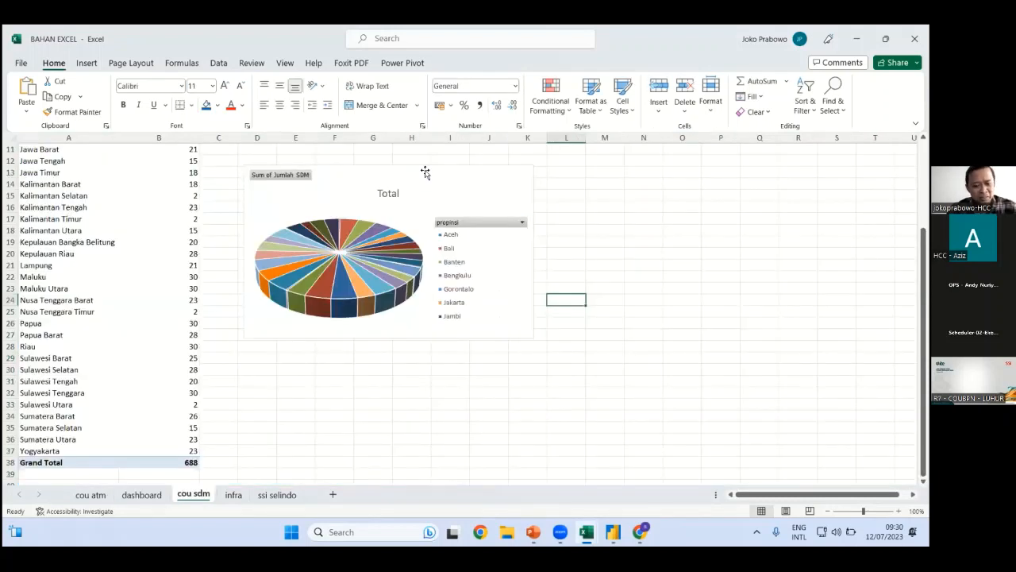
# Copy the SDM 3-D pie chart and paste it below the map on the dashboard
pyautogui.click(425, 172)
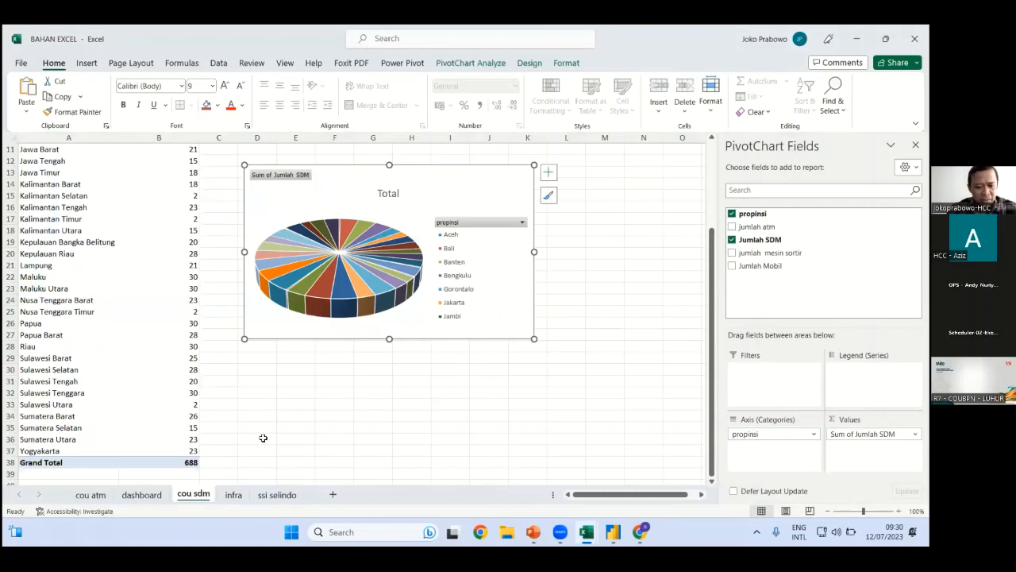
pyautogui.hotkey('ctrl', 'c')
pyautogui.hotkey('ctrl', 'pageup')
pyautogui.hotkey('ctrl', 'v')
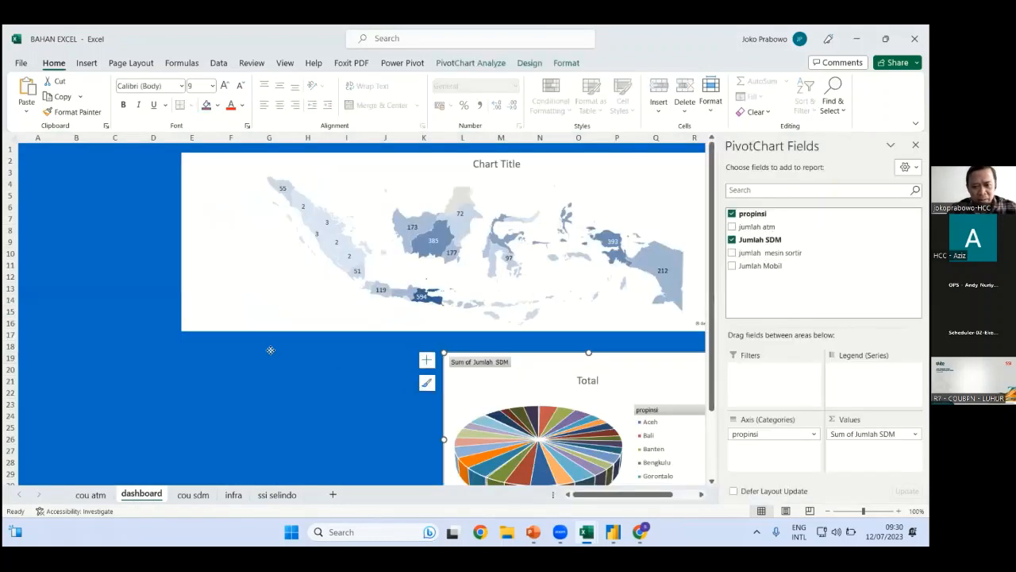
pyautogui.moveTo(523, 353); pyautogui.dragTo(262, 343)
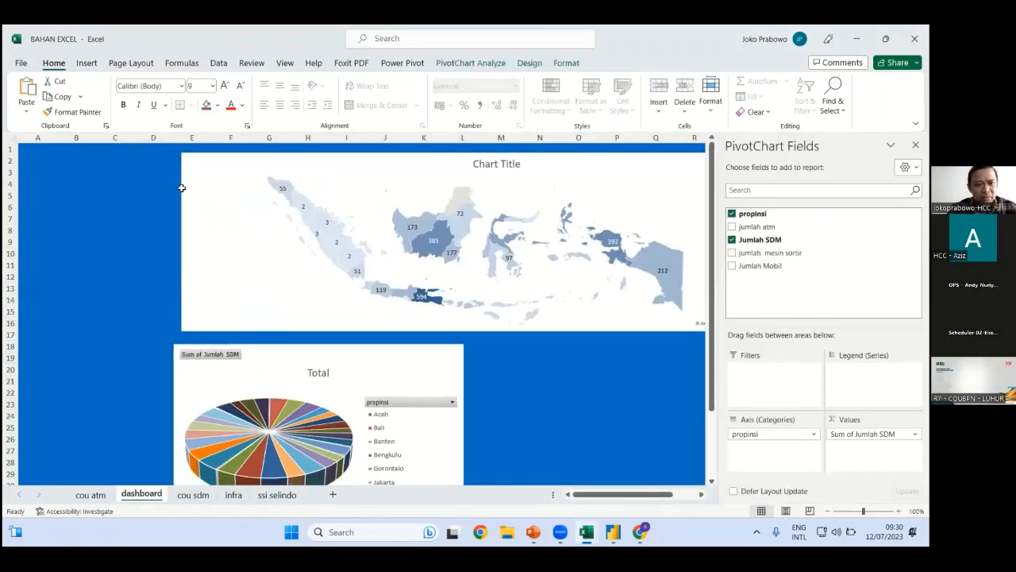
pyautogui.click(178, 206)
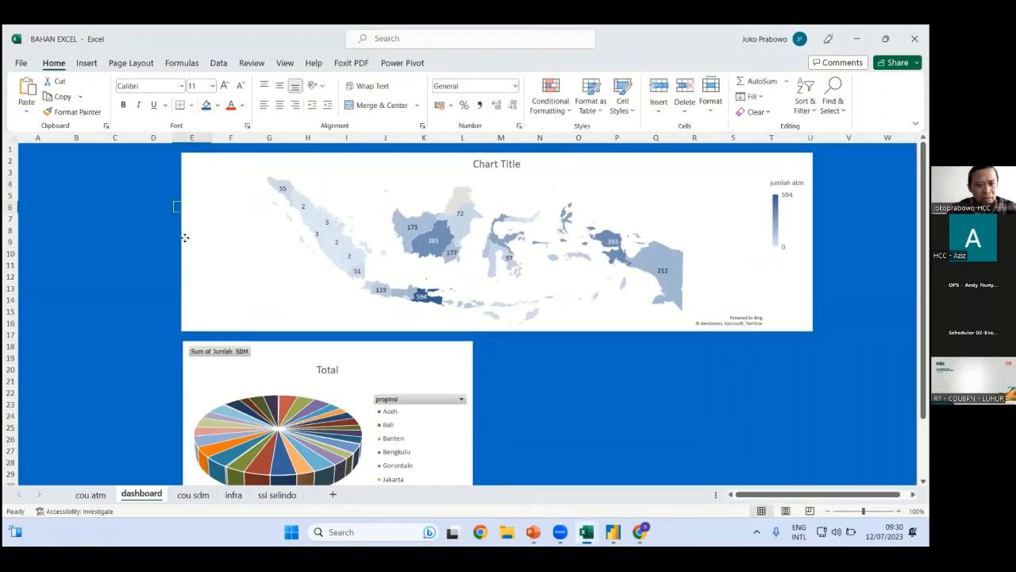
# Widen the map leftward, line the pie chart up with it, and select the cou atm column chart
pyautogui.click(182, 242)
pyautogui.moveTo(182, 242); pyautogui.dragTo(143, 242)
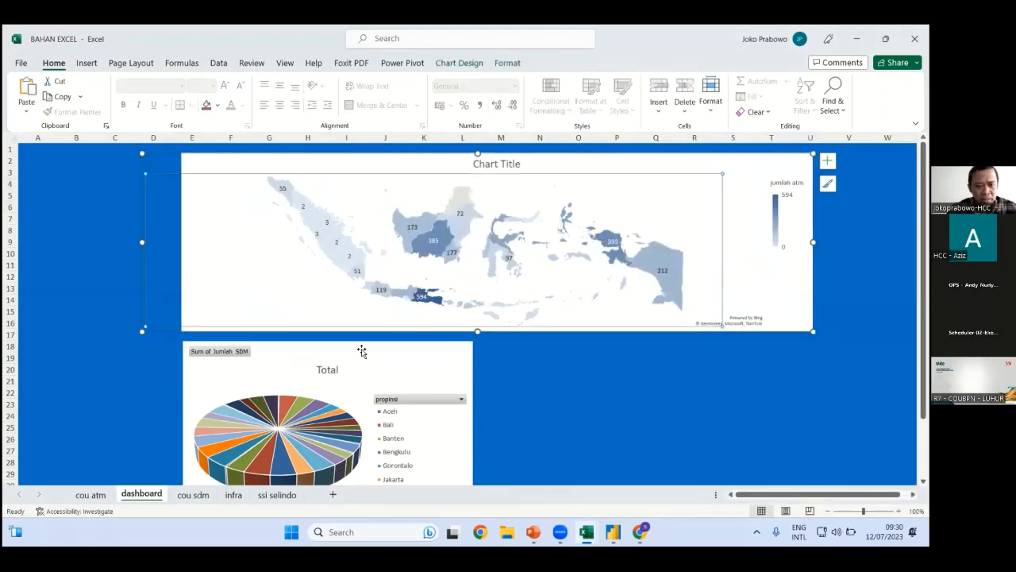
pyautogui.moveTo(483, 372); pyautogui.dragTo(445, 372)
pyautogui.click(500, 369)
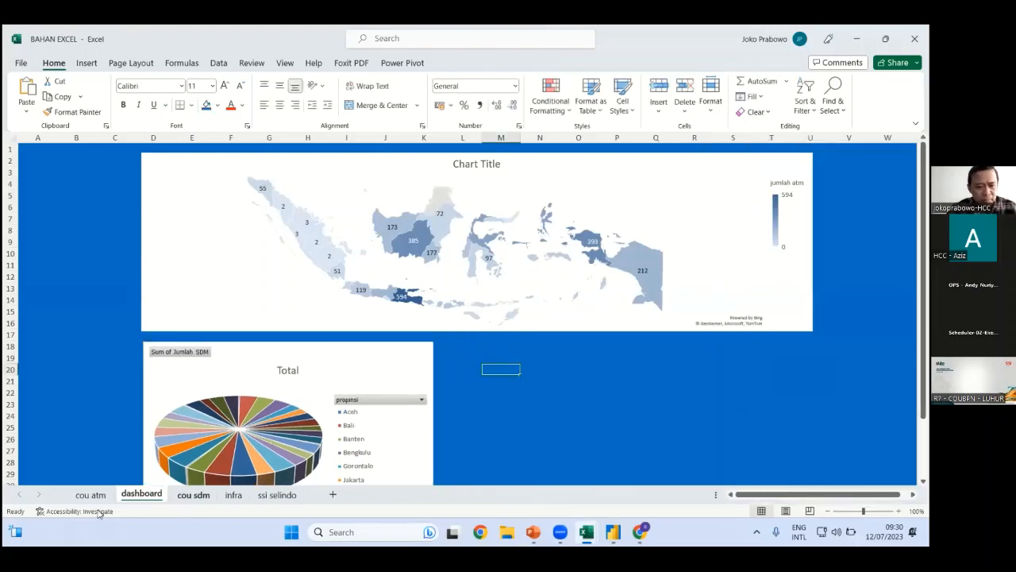
pyautogui.hotkey('ctrl', 'pagedown')
pyautogui.click(433, 188)
pyautogui.click(89, 495)
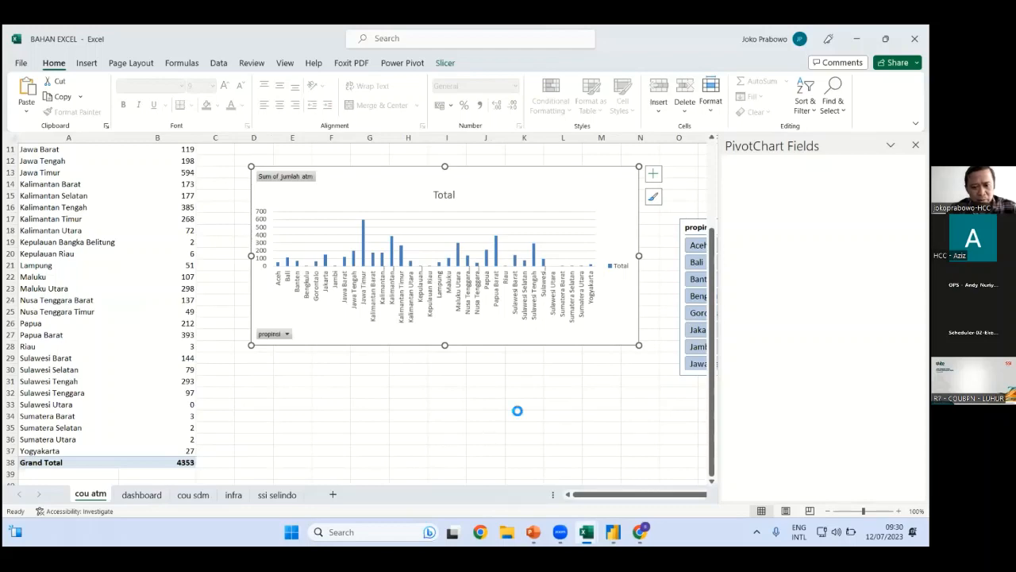
# Copy the cou atm column chart and paste it beside the SDM pie on the dashboard
pyautogui.hotkey('ctrl', 'pageup')
pyautogui.hotkey('ctrl', 'c')
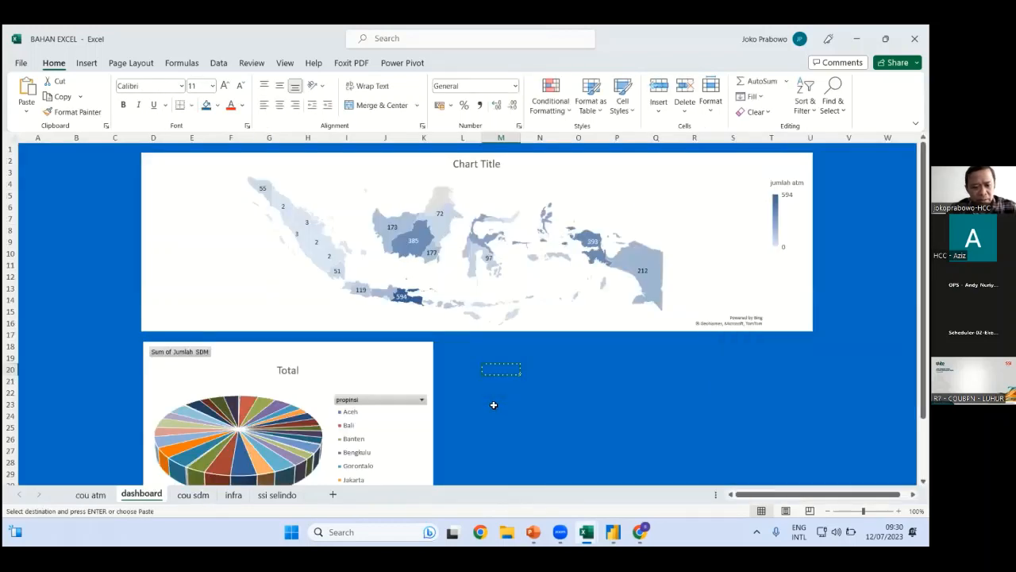
pyautogui.press('Down')
pyautogui.press('Down')
pyautogui.hotkey('ctrl', 'v')
pyautogui.click(90, 494)
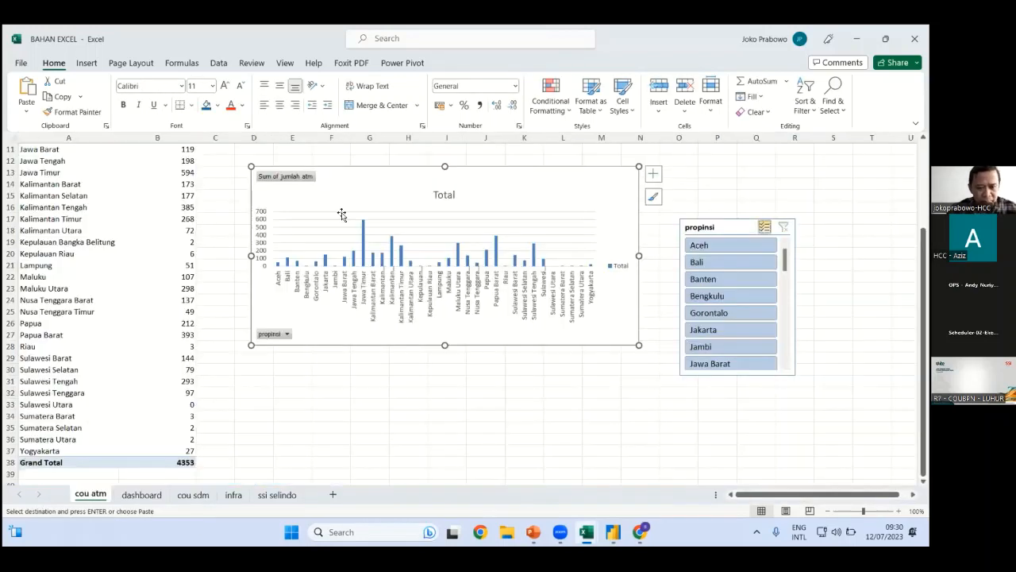
pyautogui.rightClick(352, 173)
pyautogui.click(384, 161)
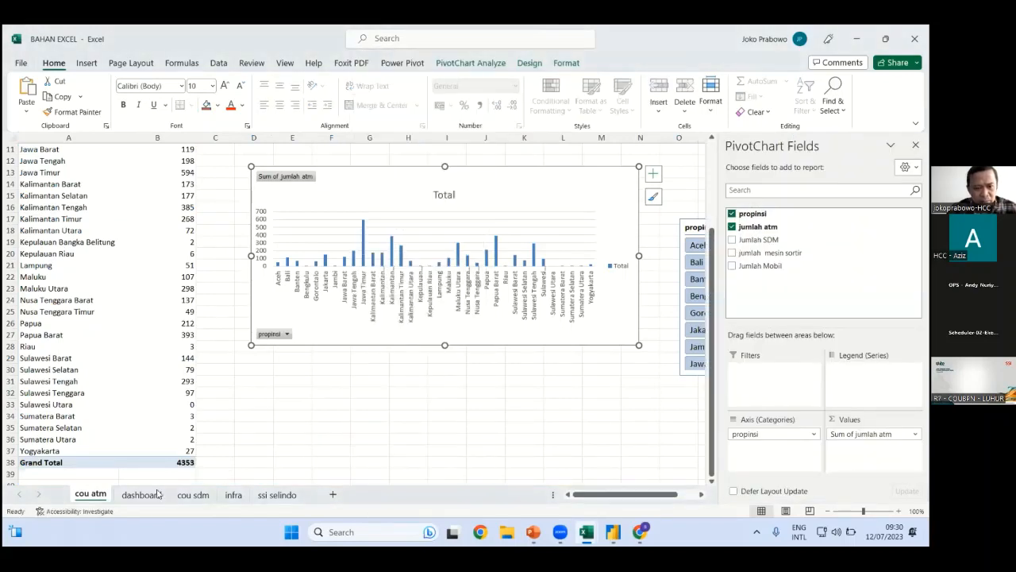
pyautogui.hotkey('ctrl', 'pagedown')
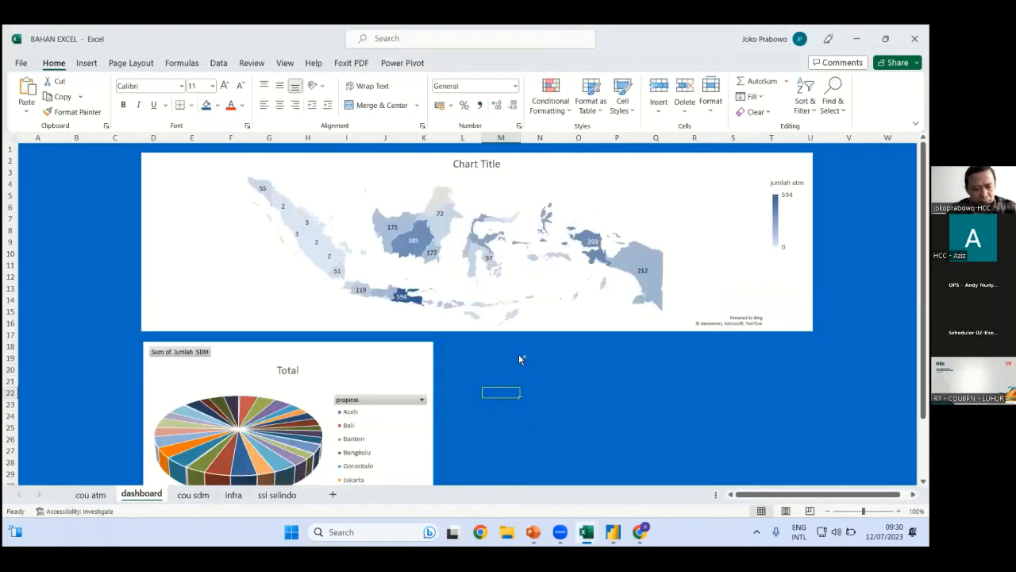
pyautogui.click(508, 355)
pyautogui.hotkey('ctrl', 'v')
pyautogui.moveTo(478, 343); pyautogui.dragTo(437, 332)
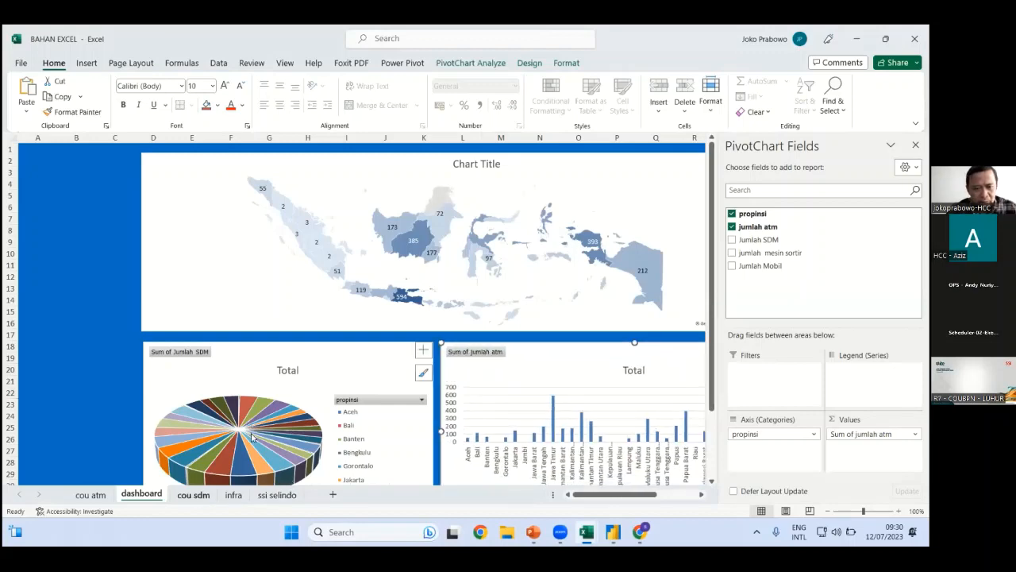
pyautogui.hotkey('ctrl', 'pagedown')
pyautogui.hotkey('ctrl', 'pagedown')
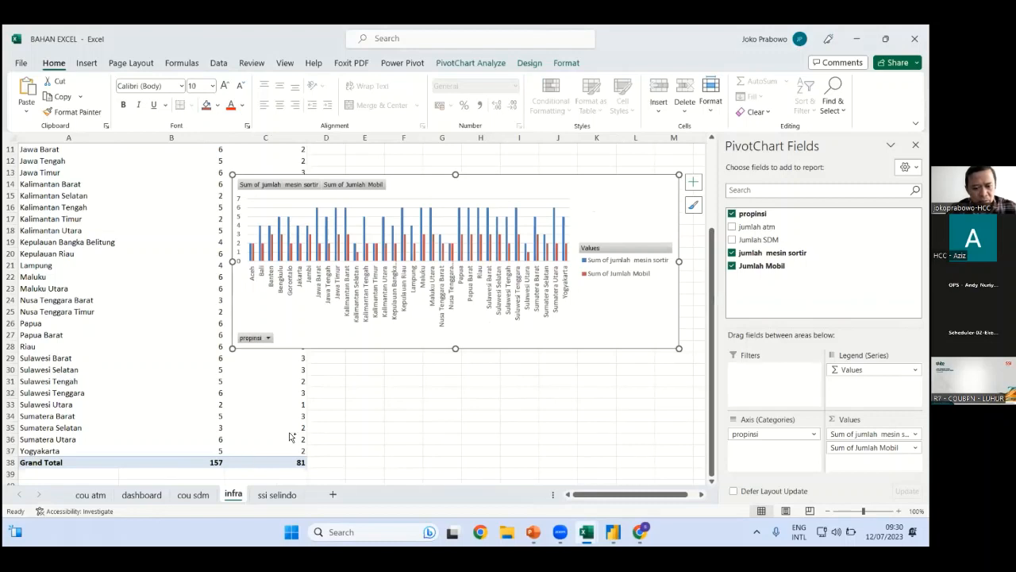
# Paste the infra mesin sortir and Mobil chart on the dashboard and stretch it wider to the right
pyautogui.hotkey('ctrl', 'pageup')
pyautogui.hotkey('ctrl', 'pageup')
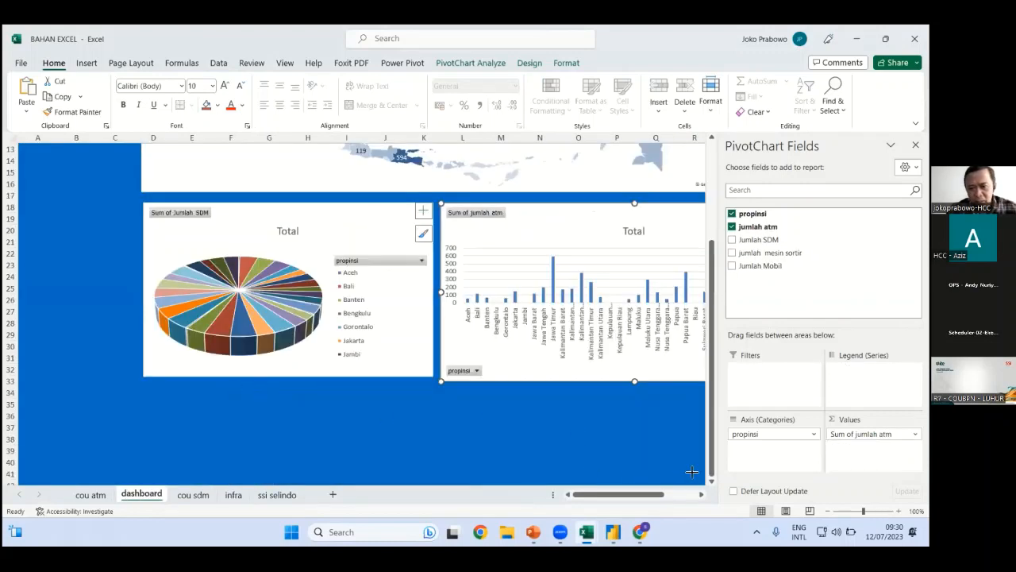
pyautogui.hotkey('ctrl', 'v')
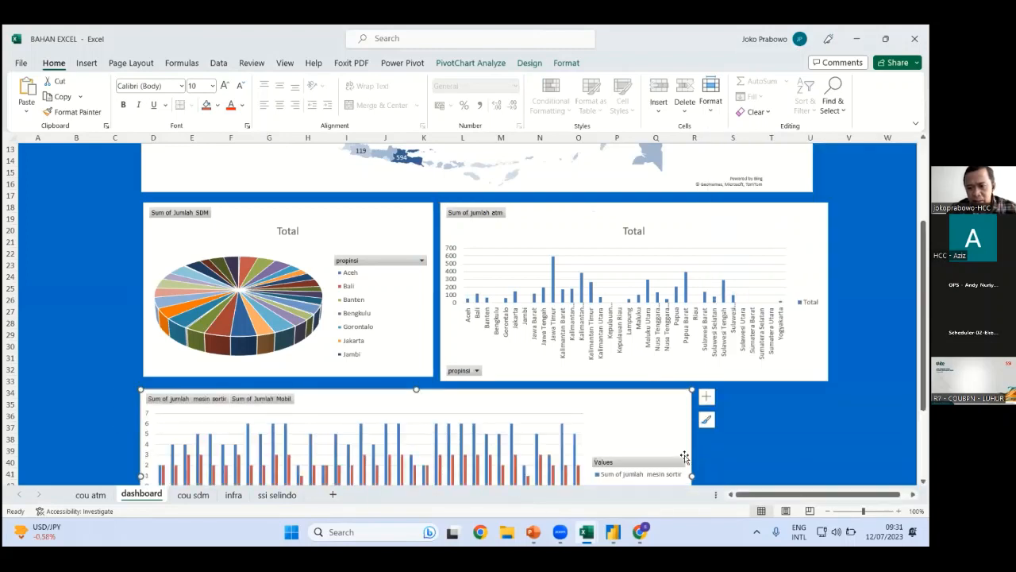
pyautogui.moveTo(693, 476); pyautogui.dragTo(831, 480)
pyautogui.click(887, 357)
pyautogui.scroll(4, 122, 388)
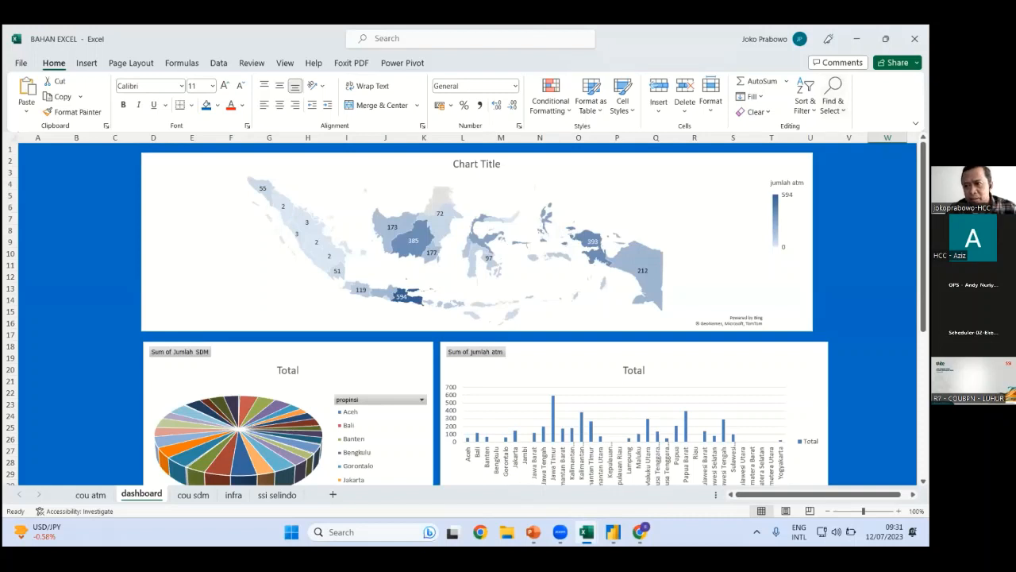
pyautogui.click(916, 123)
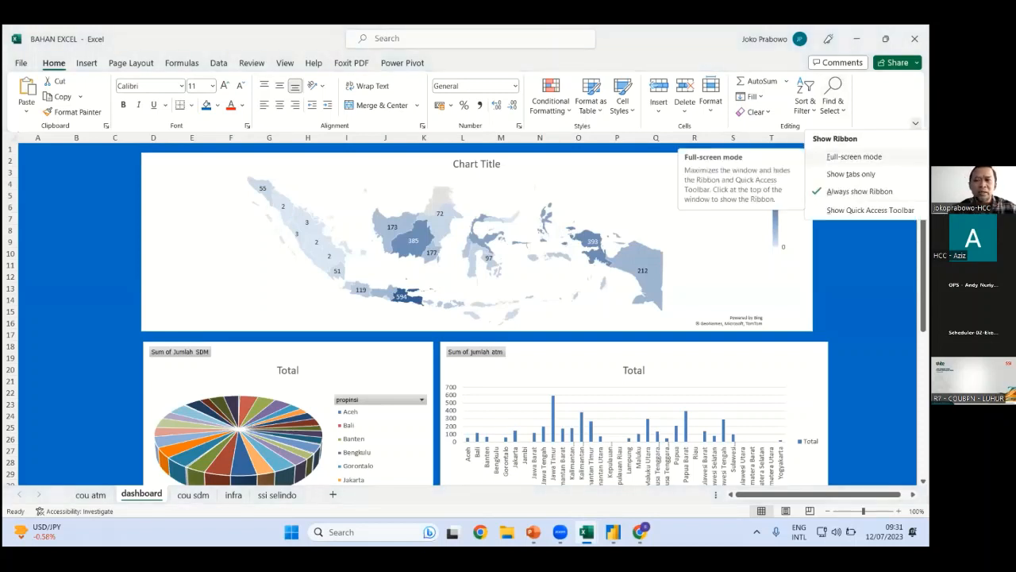
pyautogui.click(853, 156)
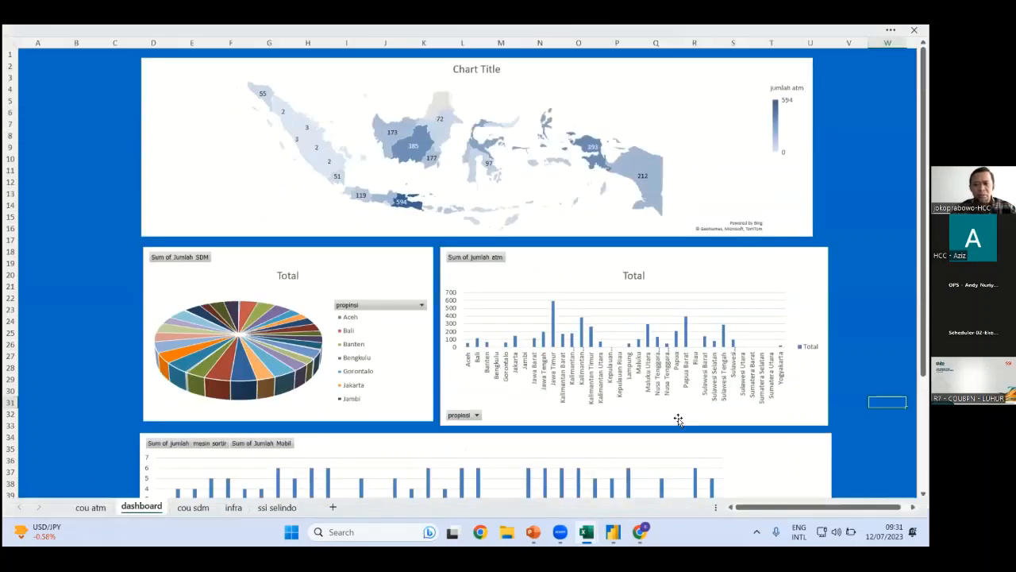
pyautogui.scroll(-5, 678, 419)
pyautogui.scroll(5, 678, 419)
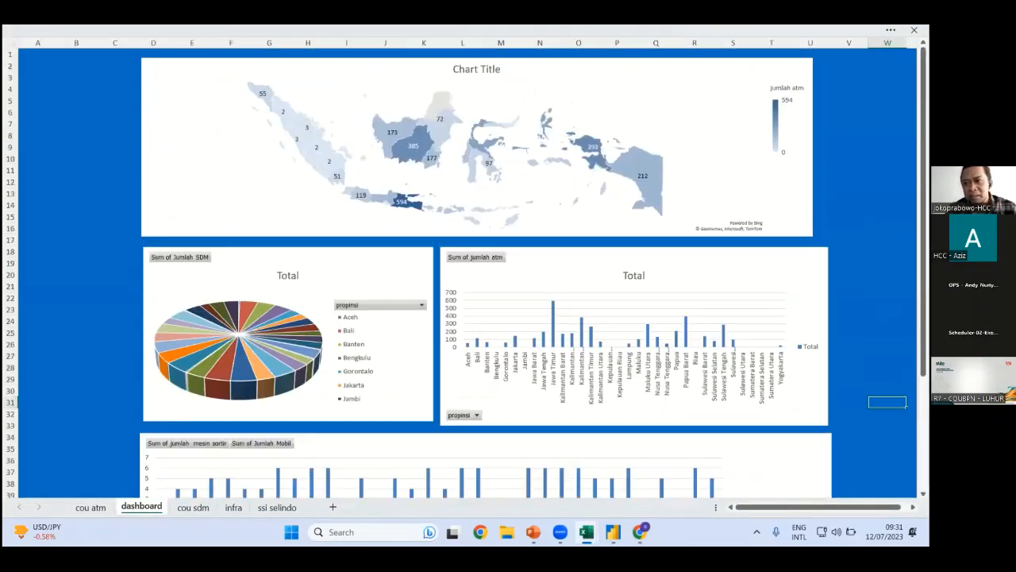
pyautogui.click(891, 30)
pyautogui.click(915, 123)
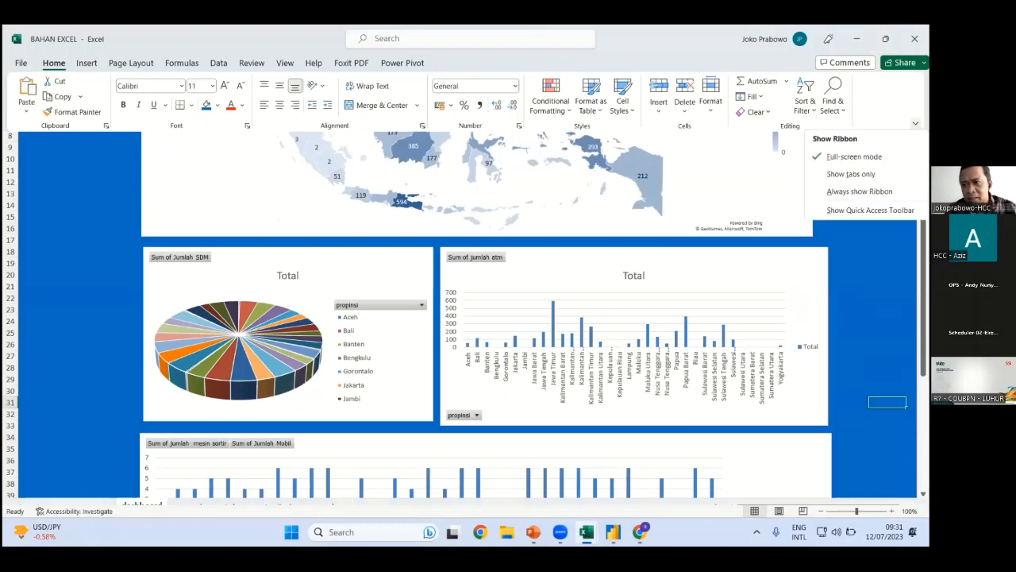
pyautogui.click(858, 191)
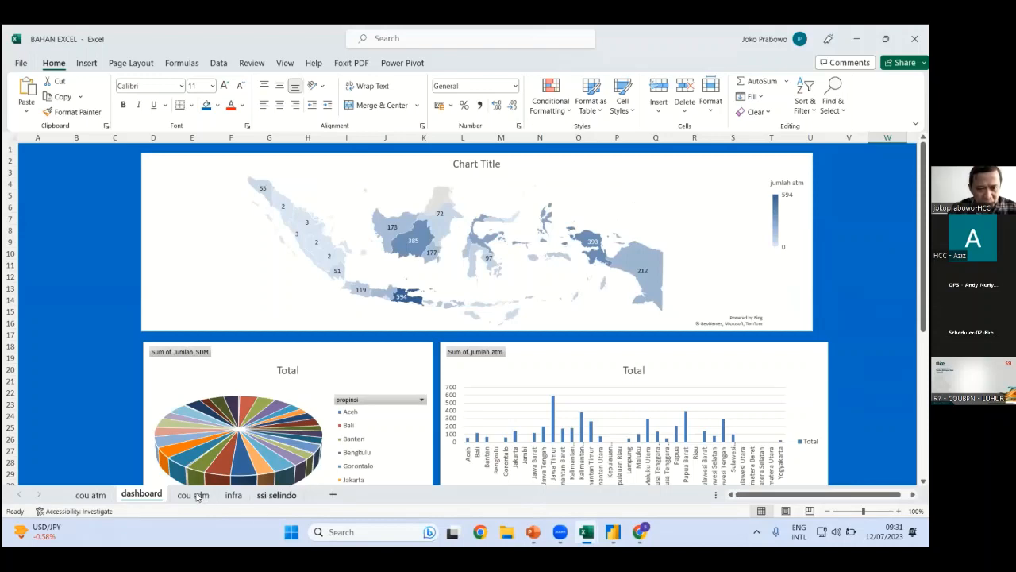
# Copy the propinsi slicer from the cou atm sheet and return to the dashboard
pyautogui.click(233, 495)
pyautogui.click(193, 495)
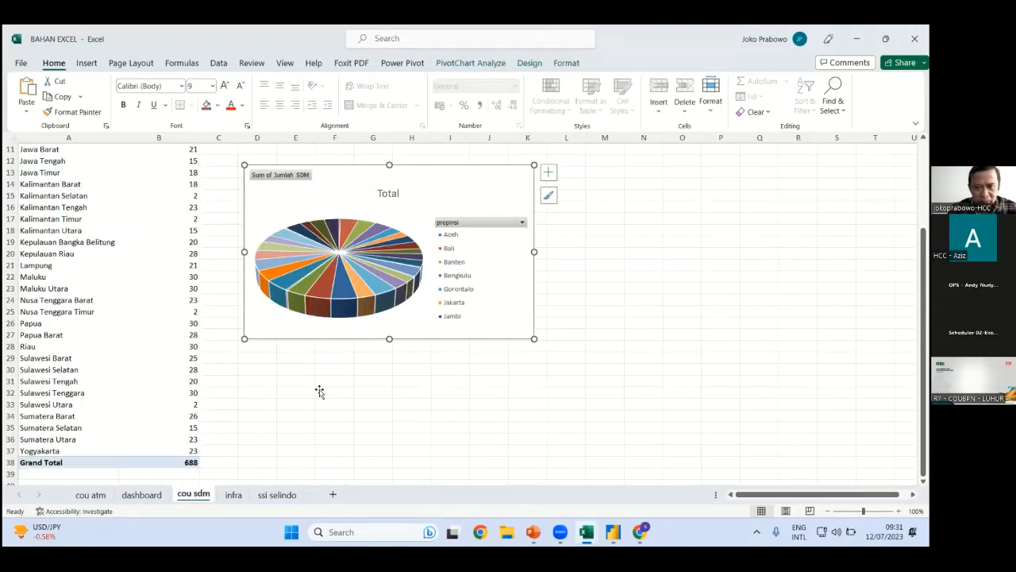
pyautogui.click(141, 494)
pyautogui.click(90, 494)
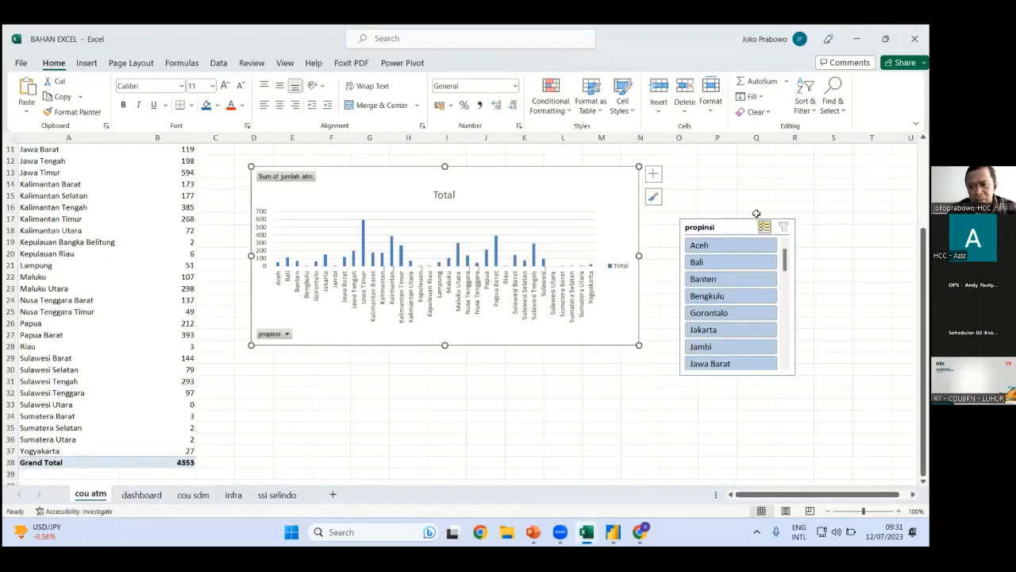
pyautogui.rightClick(724, 238)
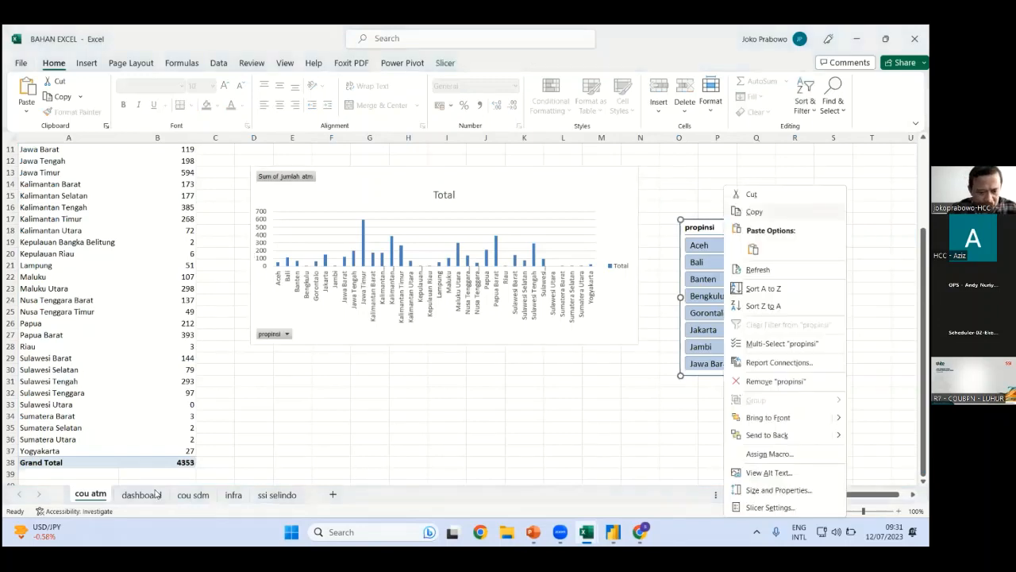
pyautogui.press('Escape')
pyautogui.hotkey('ctrl', 'pagedown')
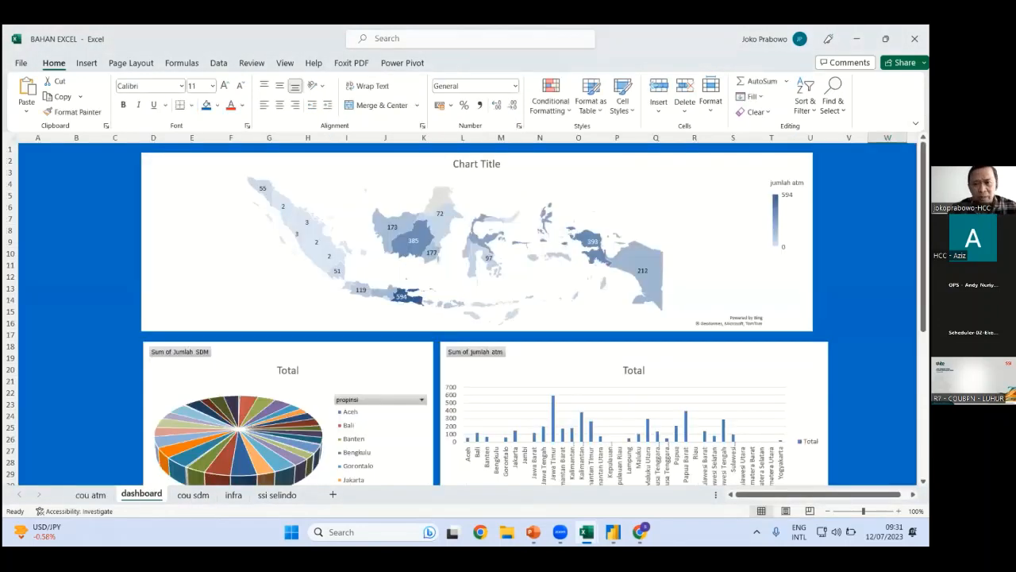
# Place the narrowed propinsi slicer in the dashboard's left margin and filter it to Aceh
pyautogui.scroll(-5, 806, 306)
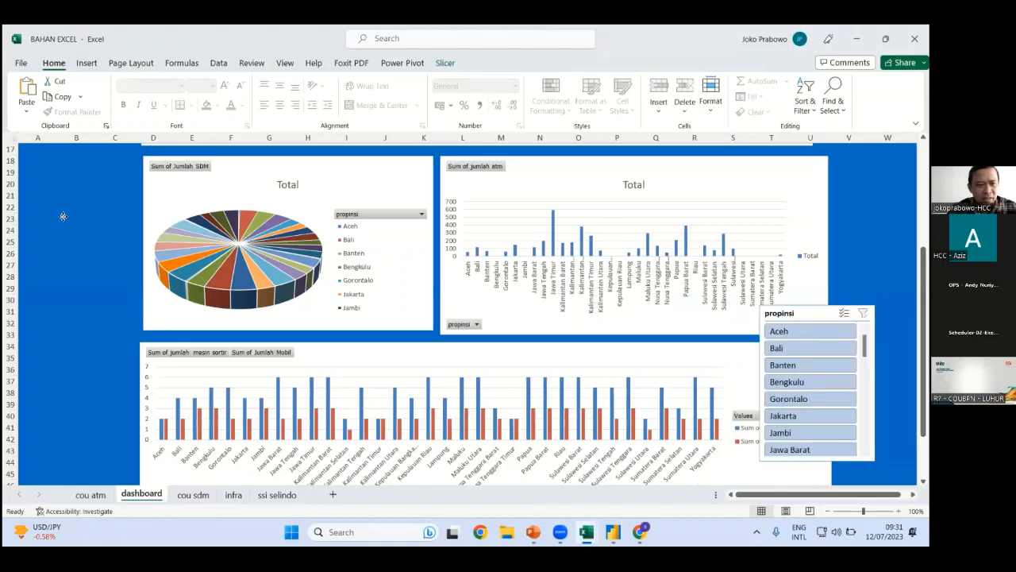
pyautogui.moveTo(55, 220); pyautogui.dragTo(55, 243)
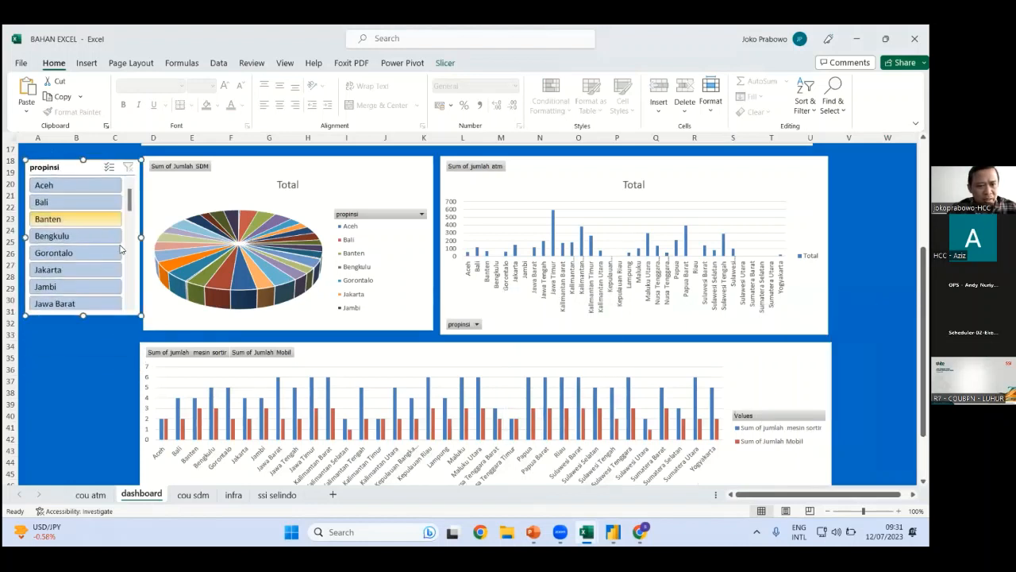
pyautogui.moveTo(141, 237); pyautogui.dragTo(127, 237)
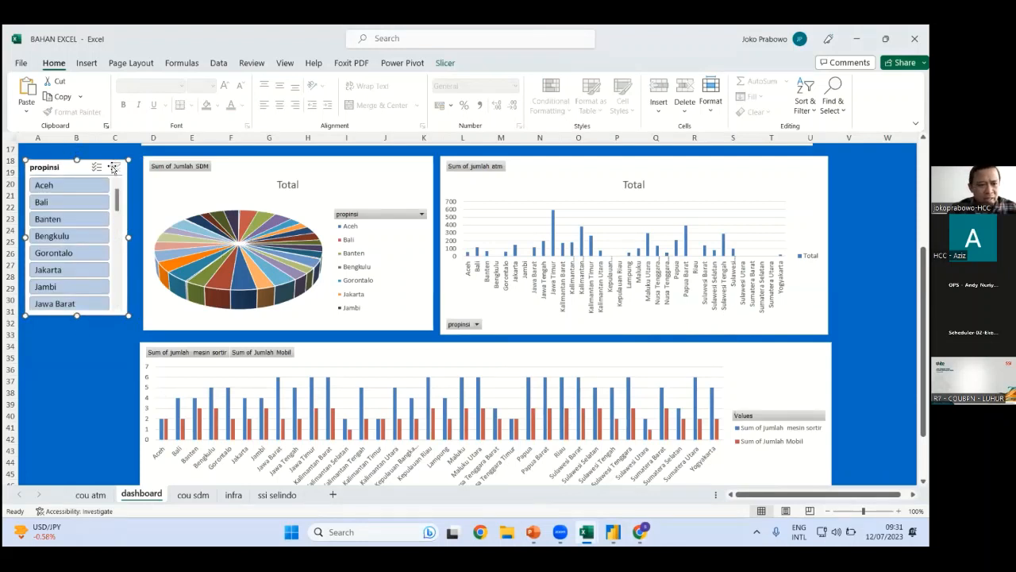
pyautogui.click(65, 190)
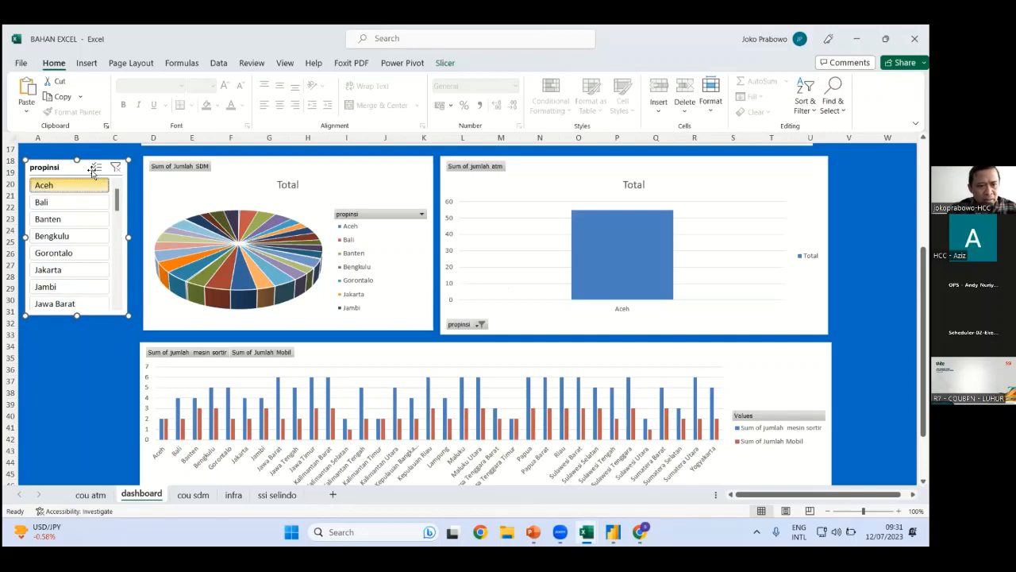
# Turn on multi-select in the propinsi slicer, pick Aceh, and open the slicer's context menu
pyautogui.click(94, 168)
pyautogui.click(71, 185)
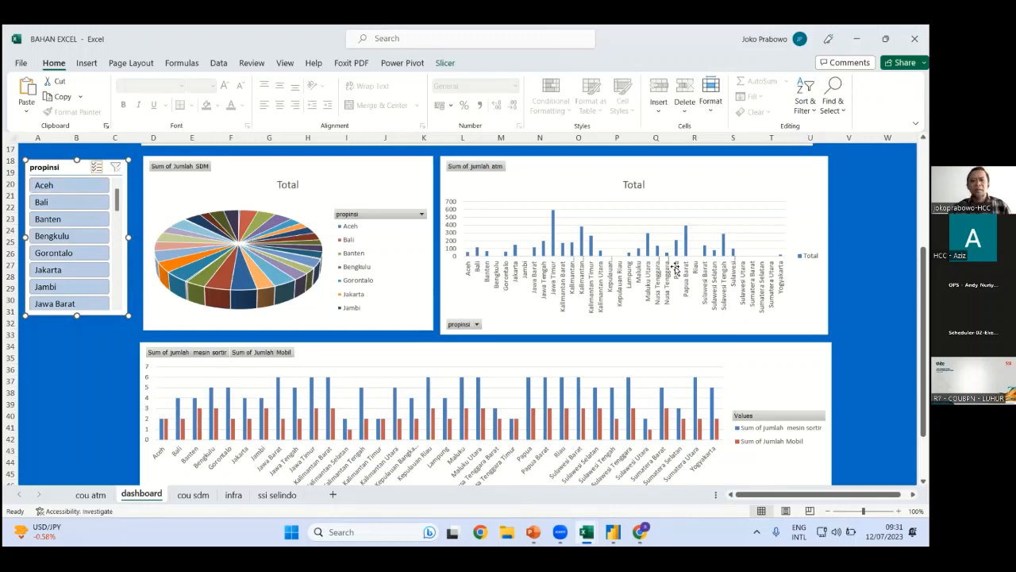
pyautogui.rightClick(100, 172)
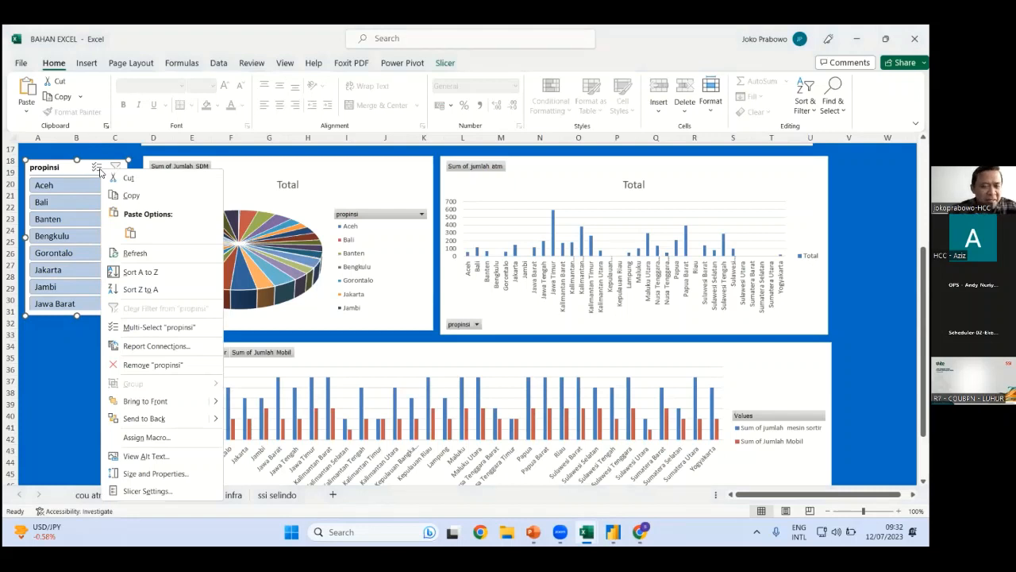
# Connect the propinsi slicer to PivotTable3 and PivotTable4 as well as PivotTable2
pyautogui.click(157, 346)
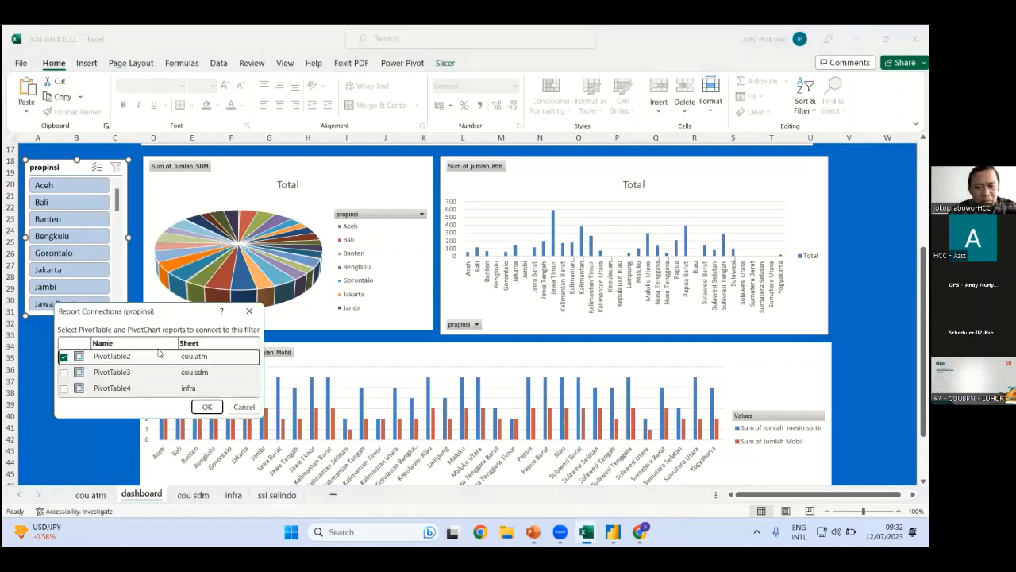
pyautogui.click(63, 372)
pyautogui.click(64, 388)
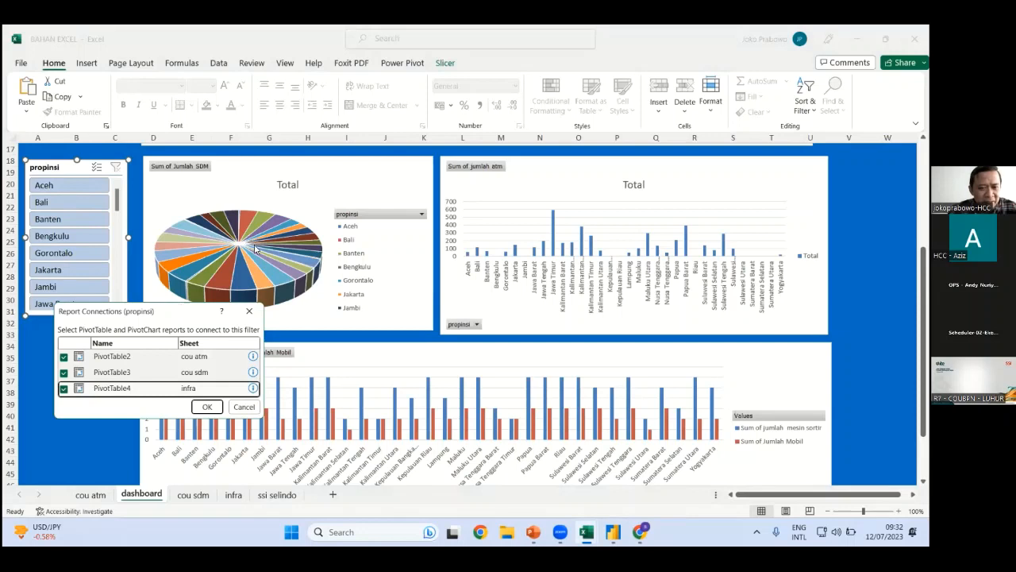
pyautogui.moveTo(175, 312); pyautogui.dragTo(255, 249)
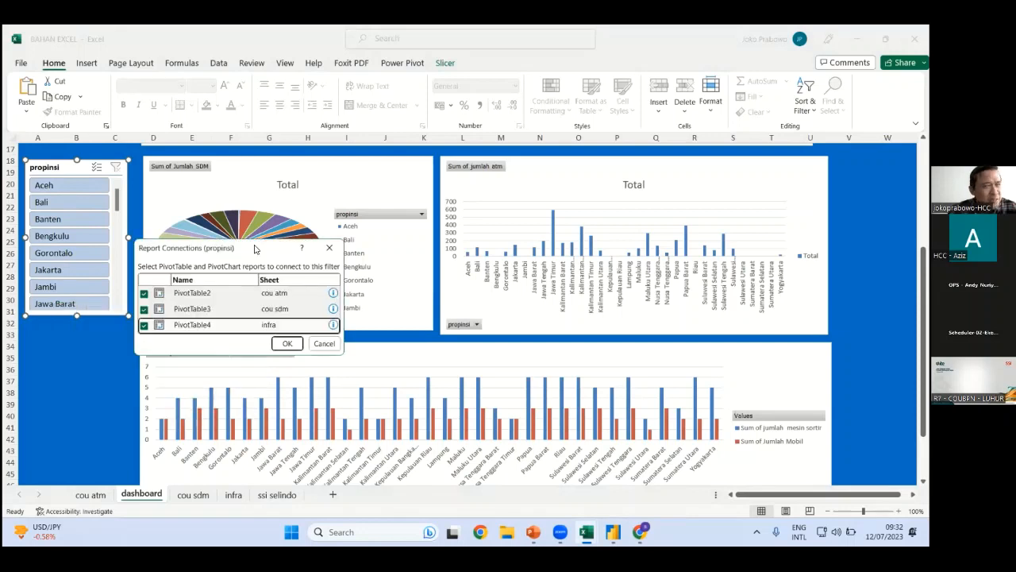
pyautogui.click(290, 347)
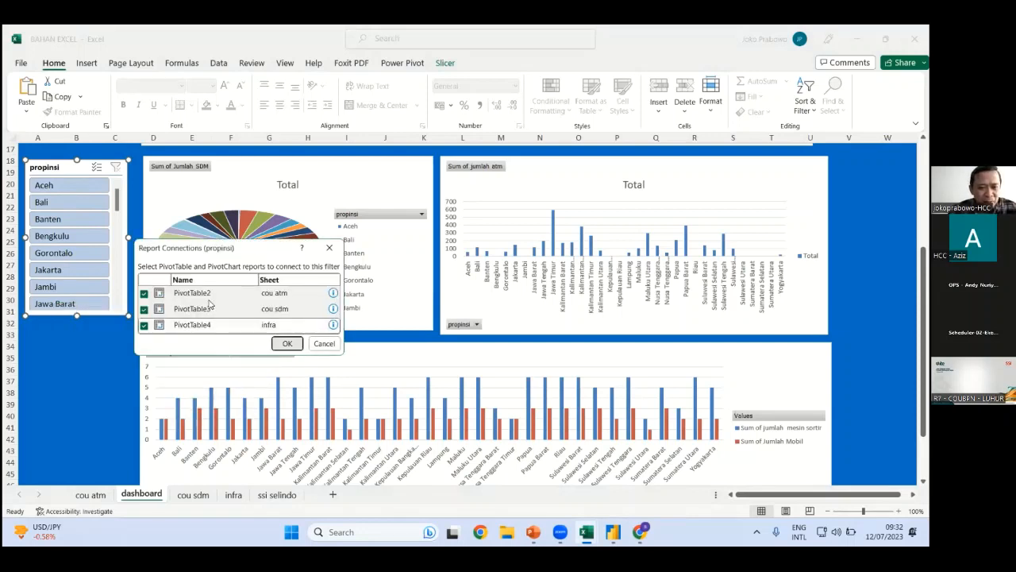
pyautogui.click(288, 345)
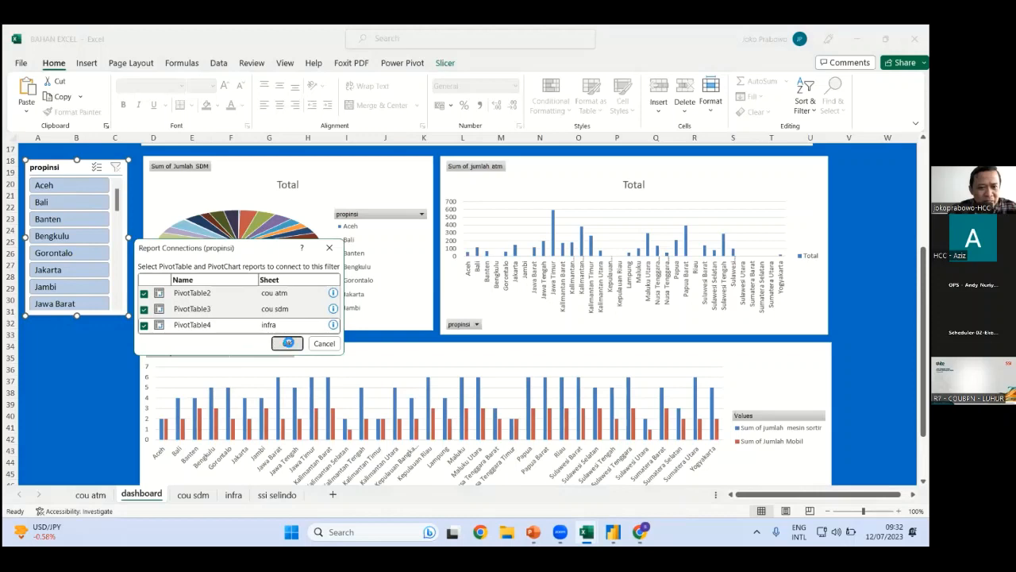
pyautogui.rightClick(103, 166)
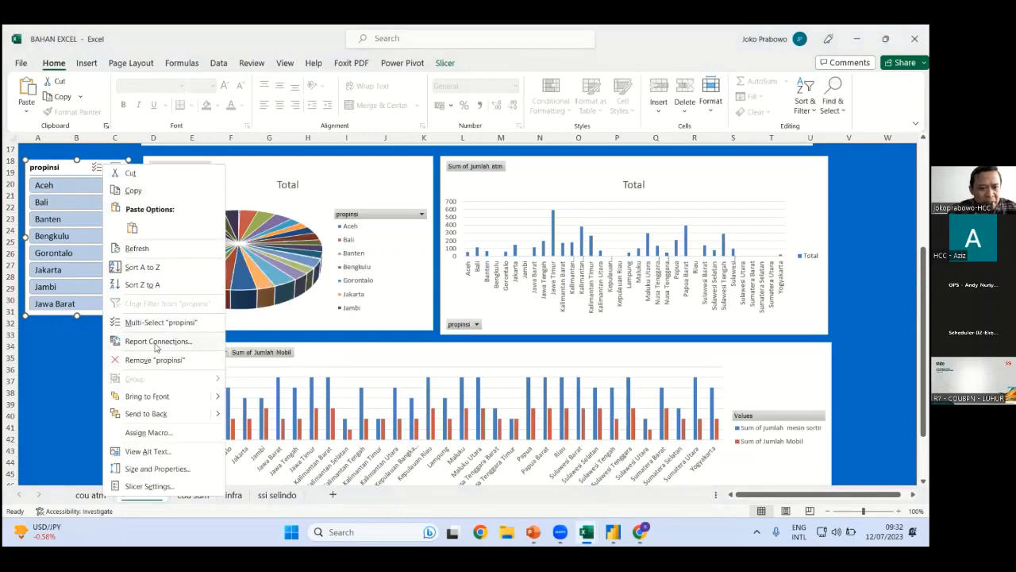
pyautogui.press('Escape')
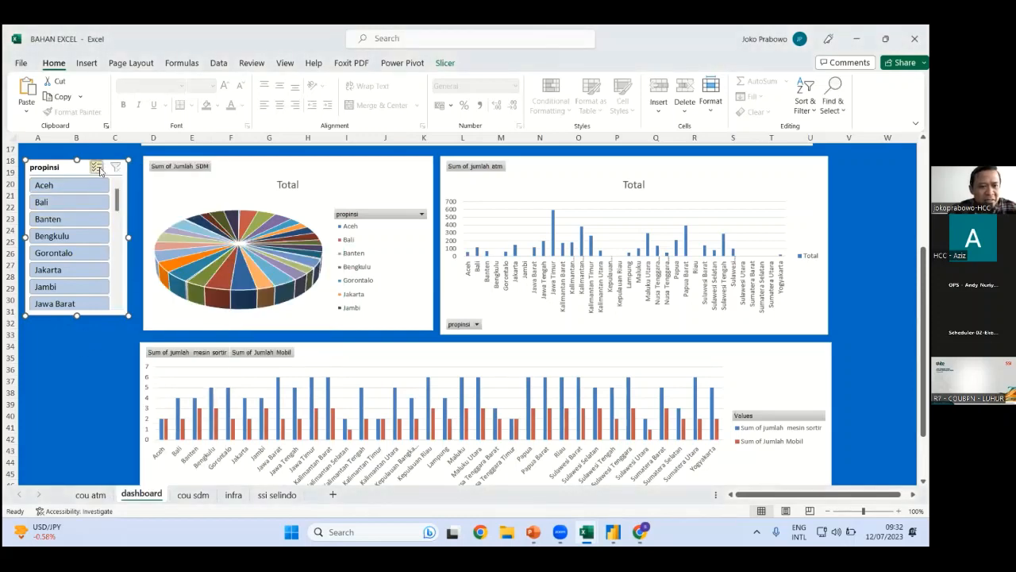
# Clear the province filter, then filter every dashboard chart to Aceh only
pyautogui.click(74, 189)
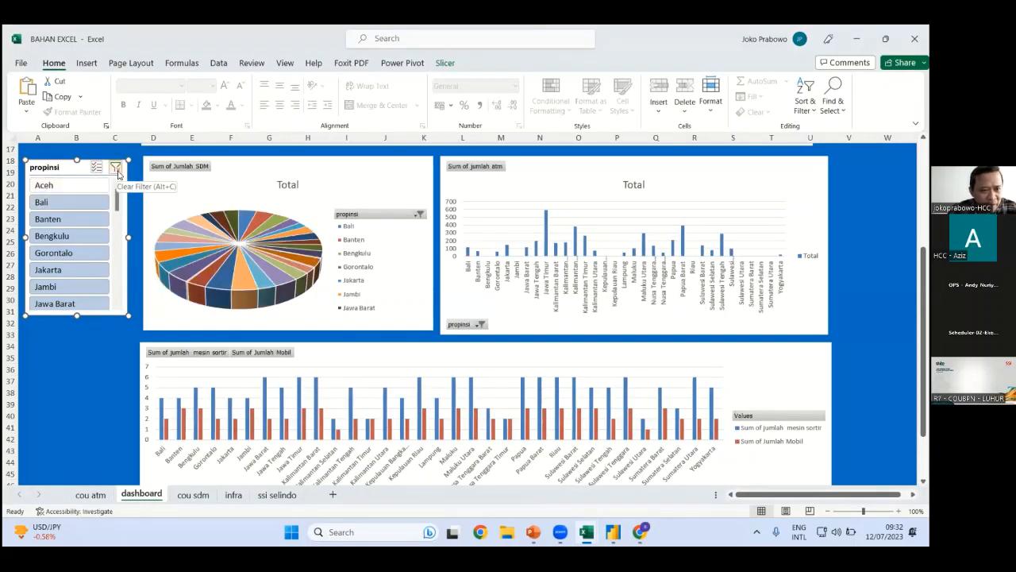
pyautogui.click(116, 169)
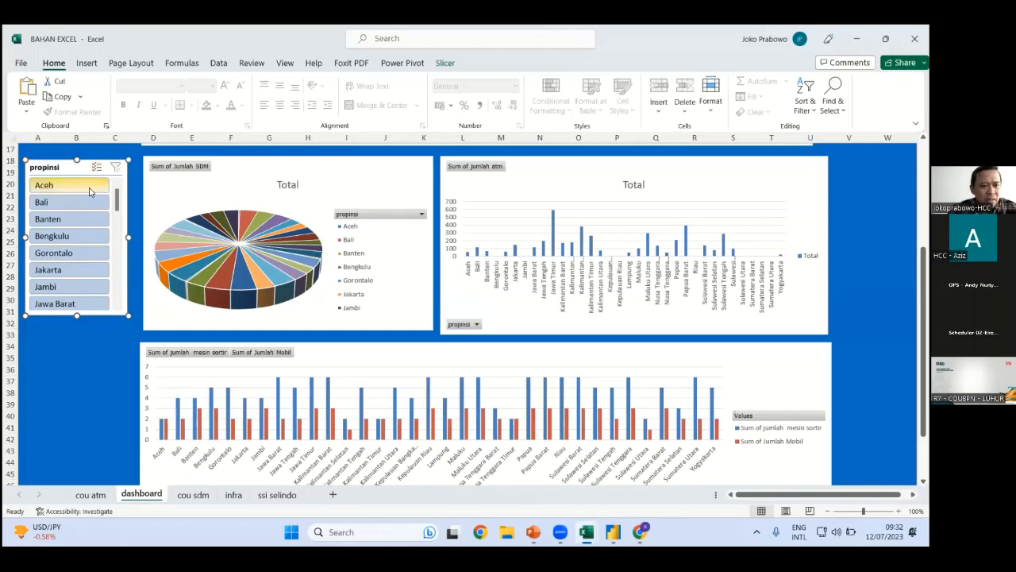
pyautogui.click(90, 191)
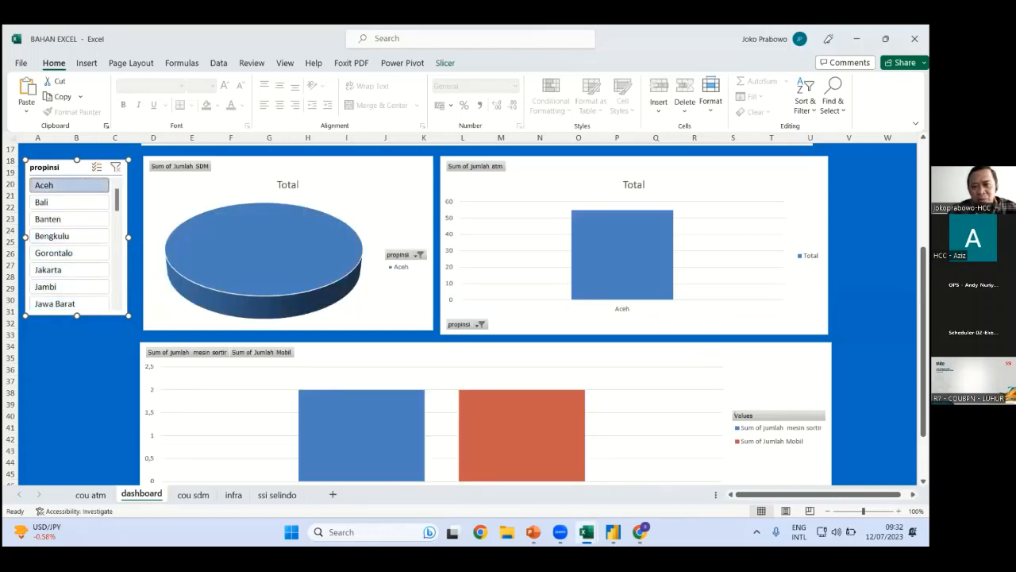
pyautogui.scroll(5, 384, 197)
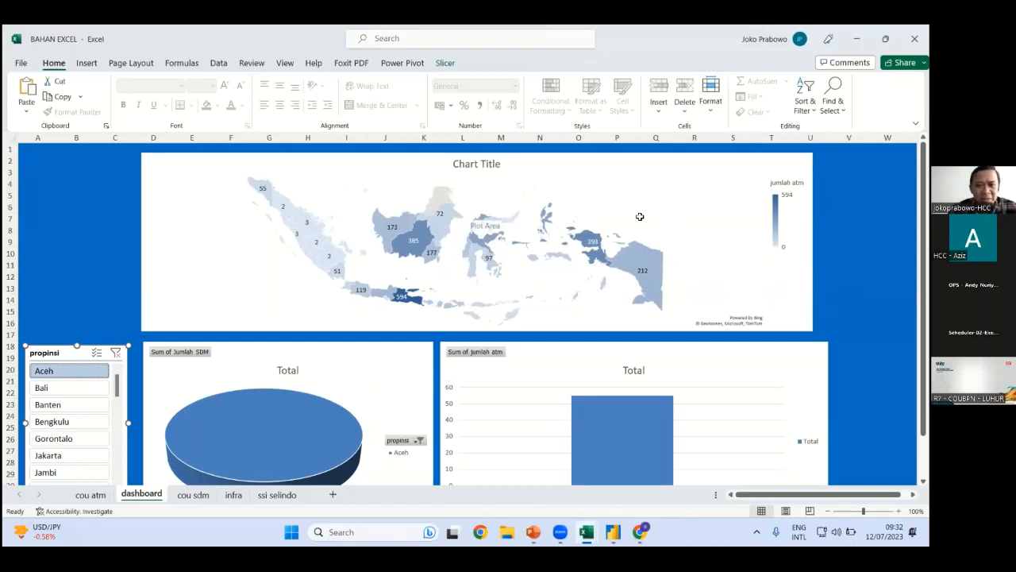
pyautogui.moveTo(923, 190)
pyautogui.mouseDown()
pyautogui.moveTo(923, 181)
pyautogui.moveTo(923, 191)
pyautogui.mouseUp()
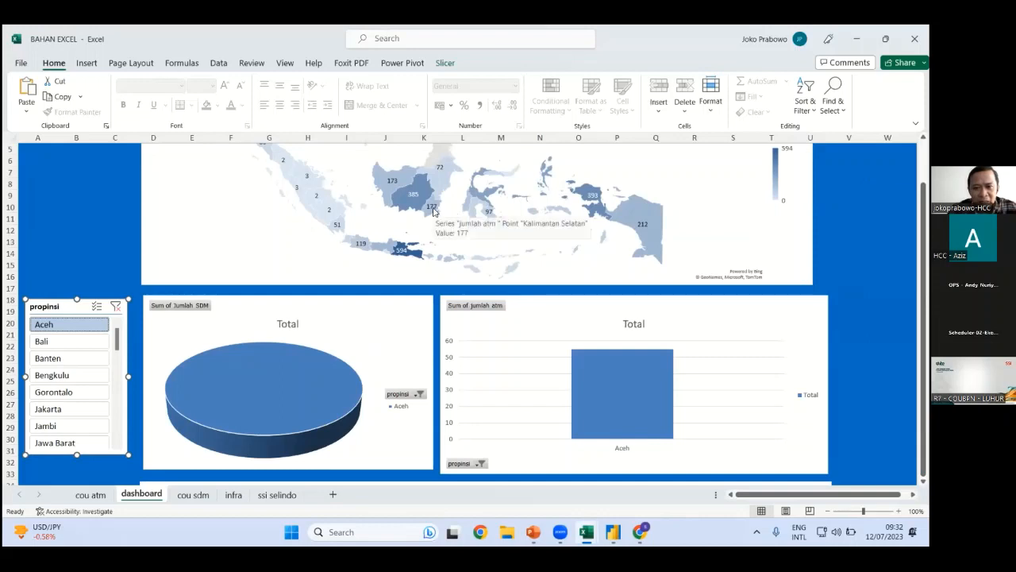
pyautogui.click(922, 204)
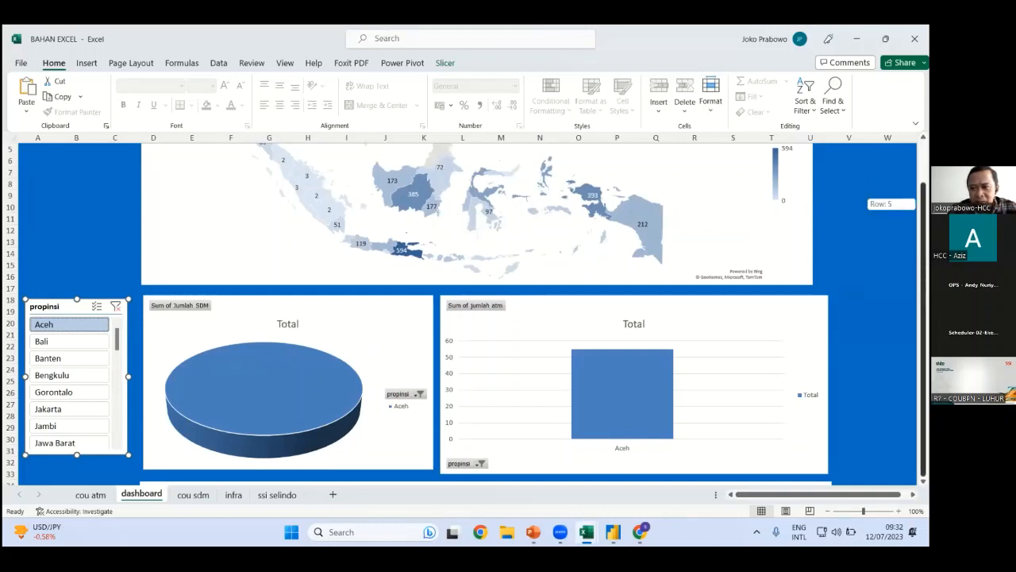
pyautogui.moveTo(923, 203); pyautogui.dragTo(922, 203)
pyautogui.scroll(-5, 72, 381)
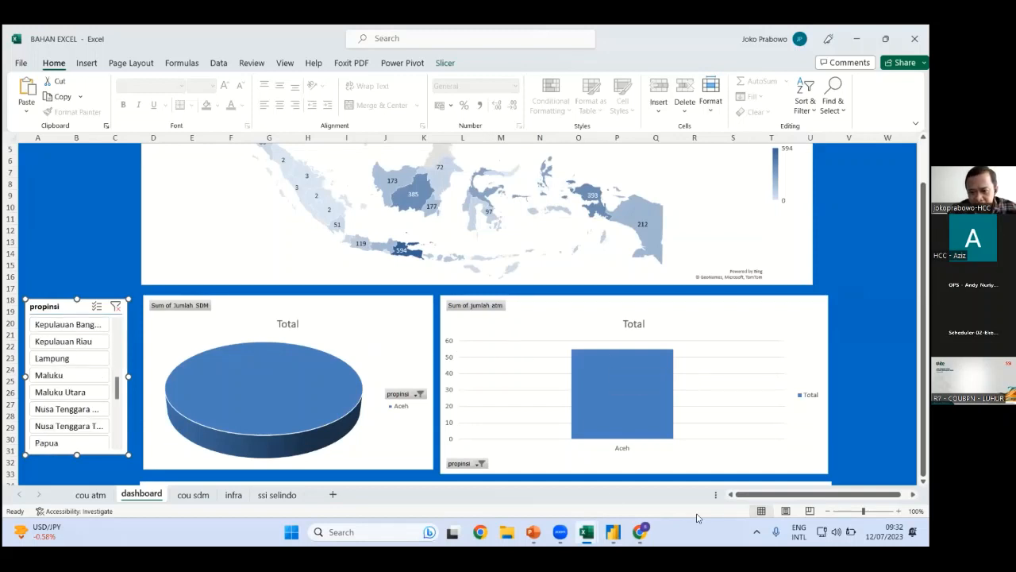
pyautogui.click(114, 253)
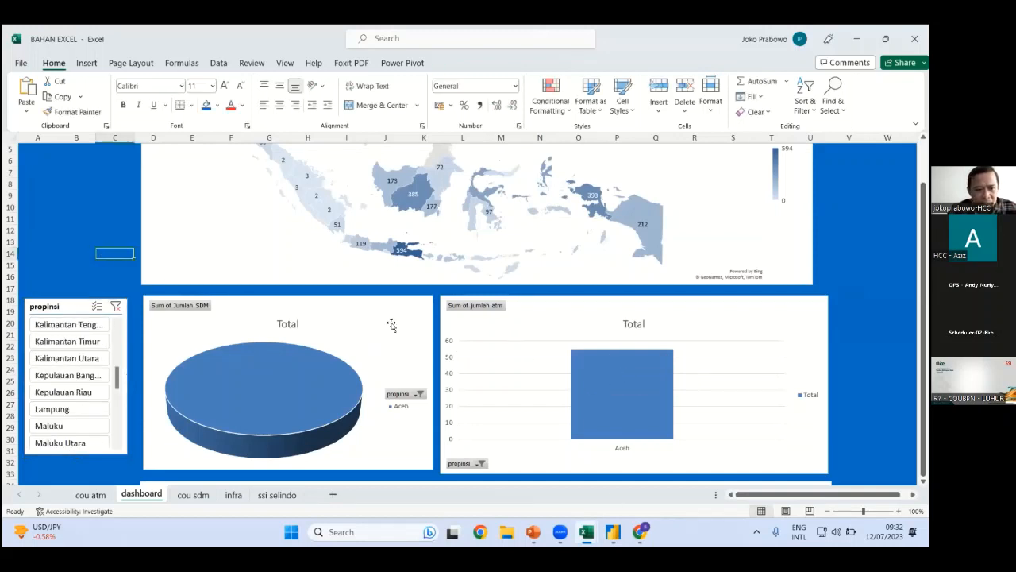
pyautogui.scroll(-5, 476, 317)
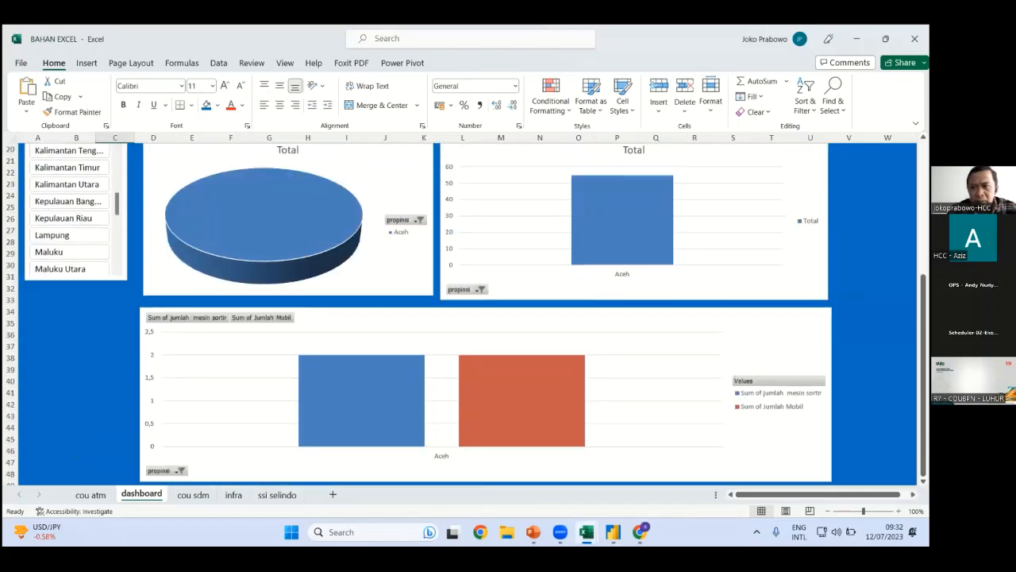
# Switch the Excel workbook to full-screen mode, hiding ribbon and title bar
pyautogui.click(915, 123)
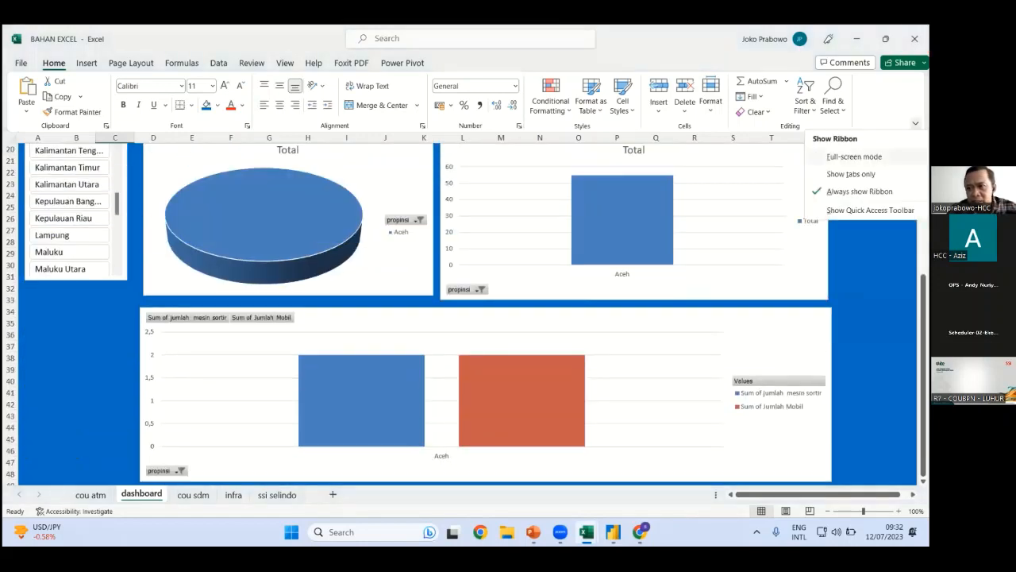
pyautogui.click(865, 156)
pyautogui.scroll(5, 524, 264)
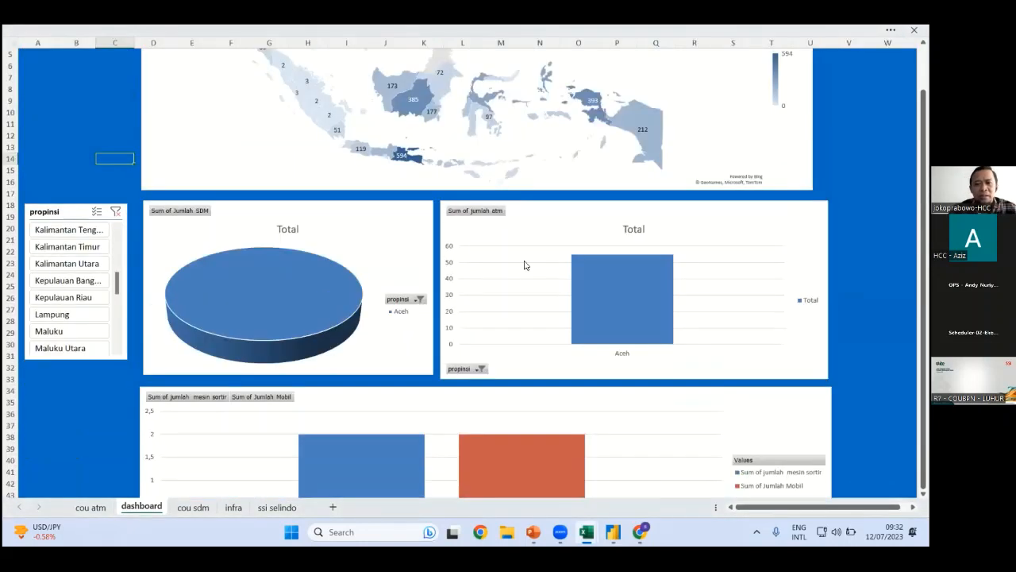
# Step the slicer through Kalimantan Tengah, Kalimantan Utara, Kepulauan Riau and Lampung, ending on Maluku
pyautogui.click(82, 228)
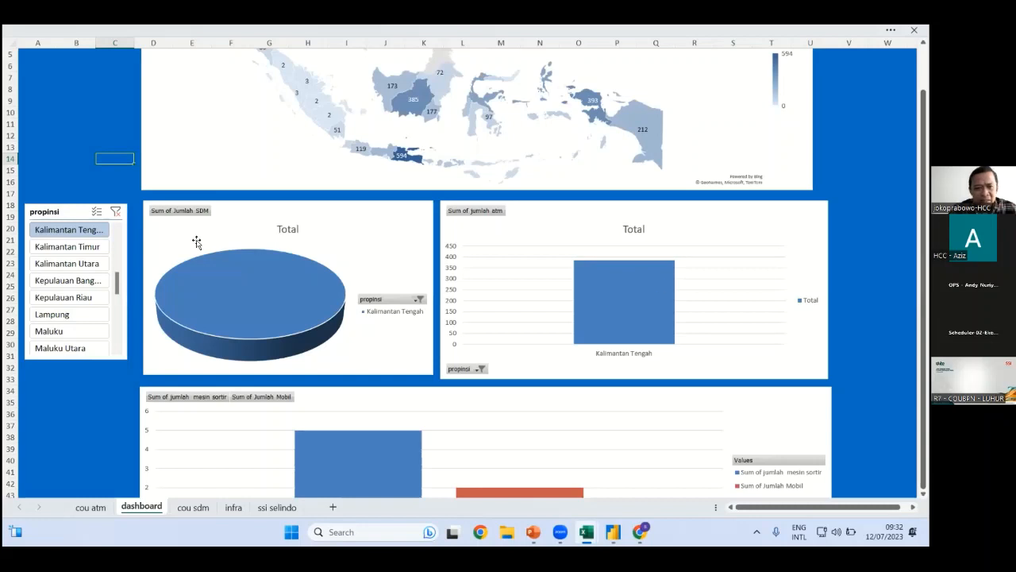
pyautogui.click(69, 264)
pyautogui.click(73, 299)
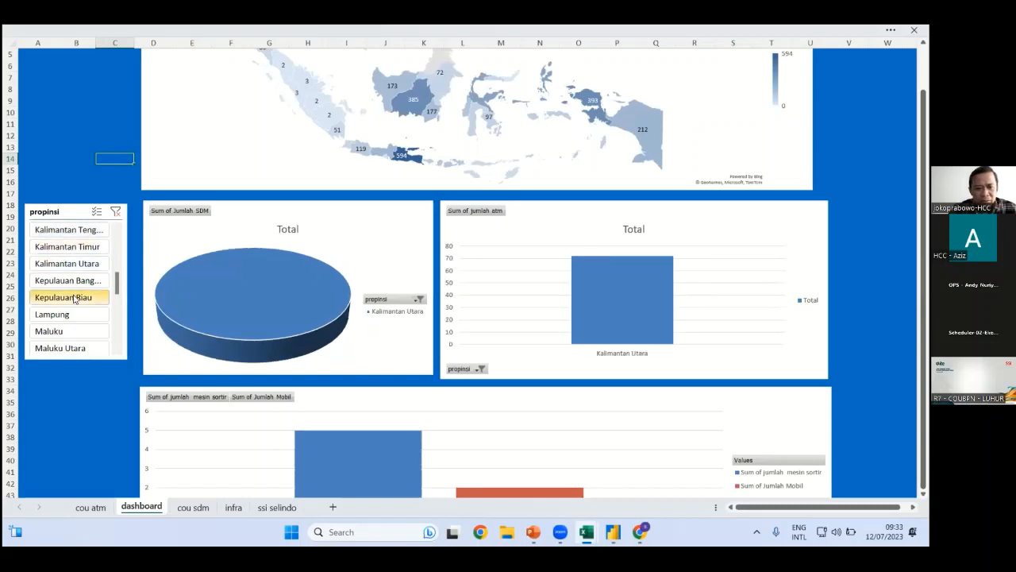
pyautogui.click(67, 319)
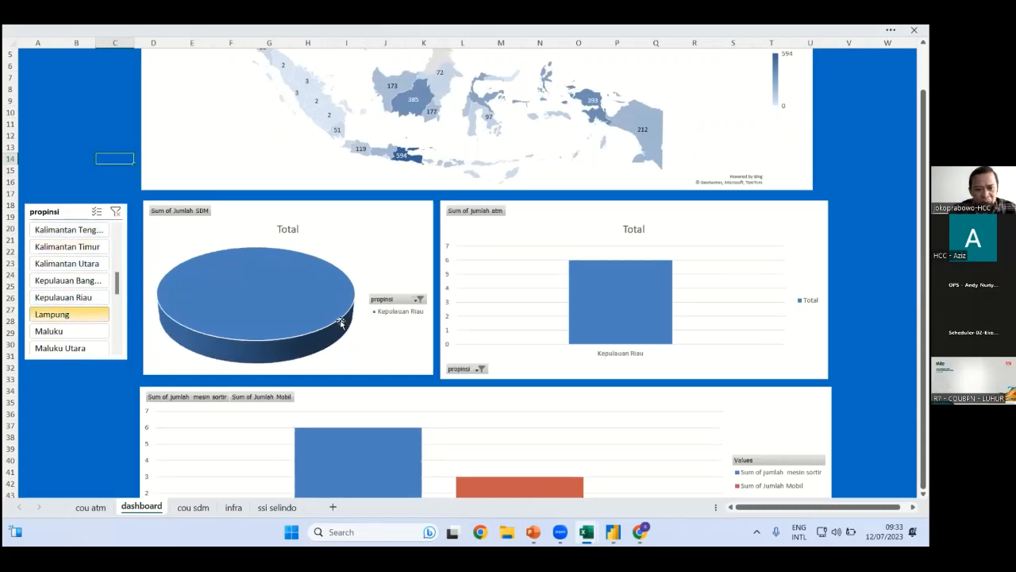
pyautogui.click(50, 333)
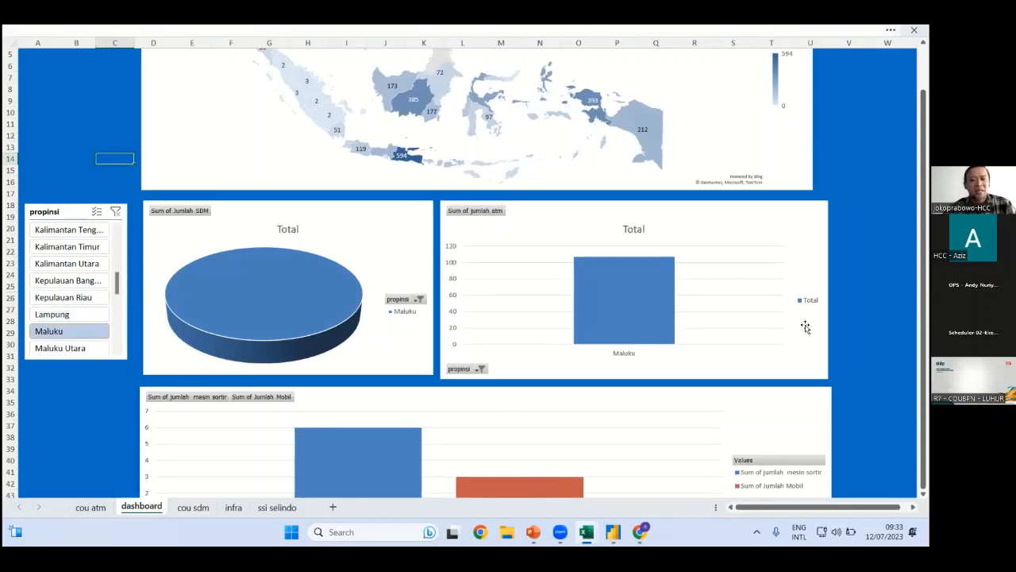
# Shrink the SDM pie chart and the ATM bar chart, placing the ATM chart beside the pie
pyautogui.click(397, 283)
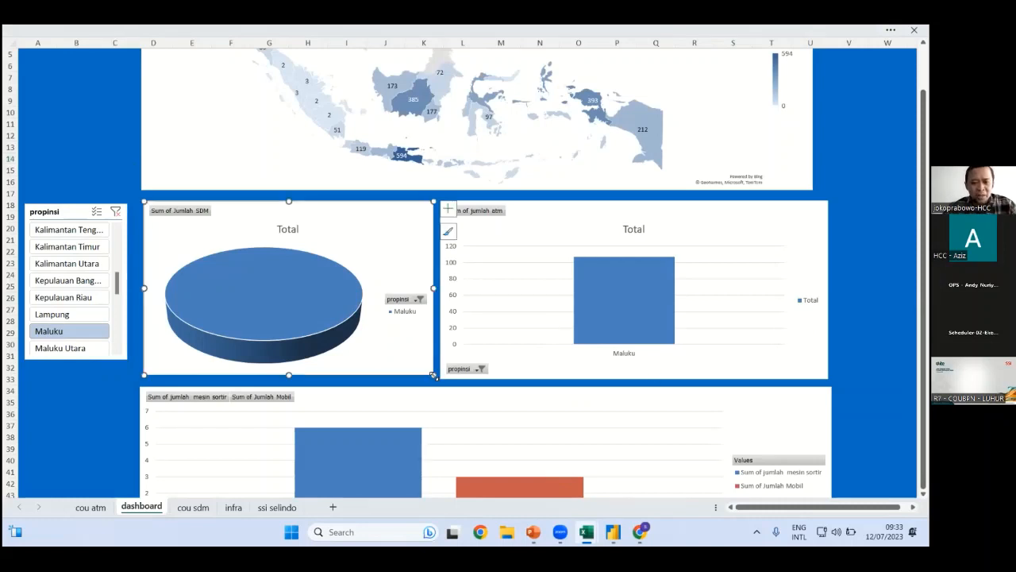
pyautogui.moveTo(432, 375); pyautogui.dragTo(323, 330)
pyautogui.click(524, 242)
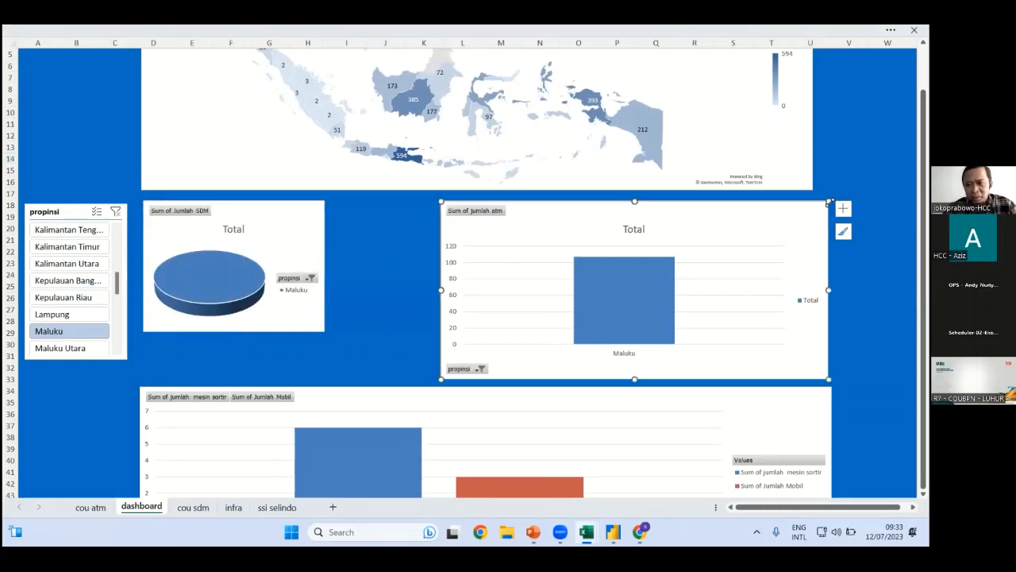
pyautogui.moveTo(828, 202); pyautogui.dragTo(584, 222)
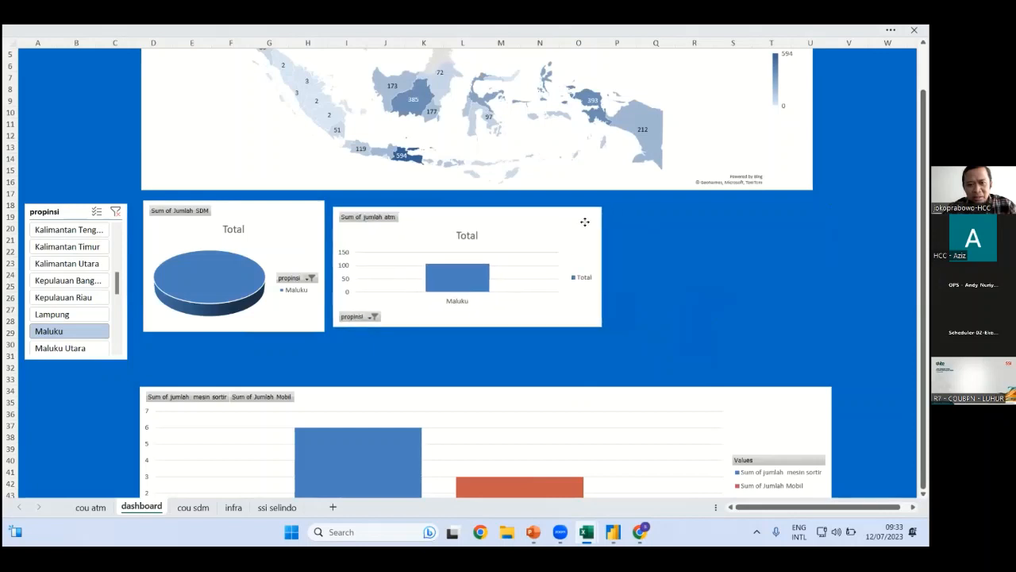
pyautogui.moveTo(601, 268); pyautogui.dragTo(558, 273)
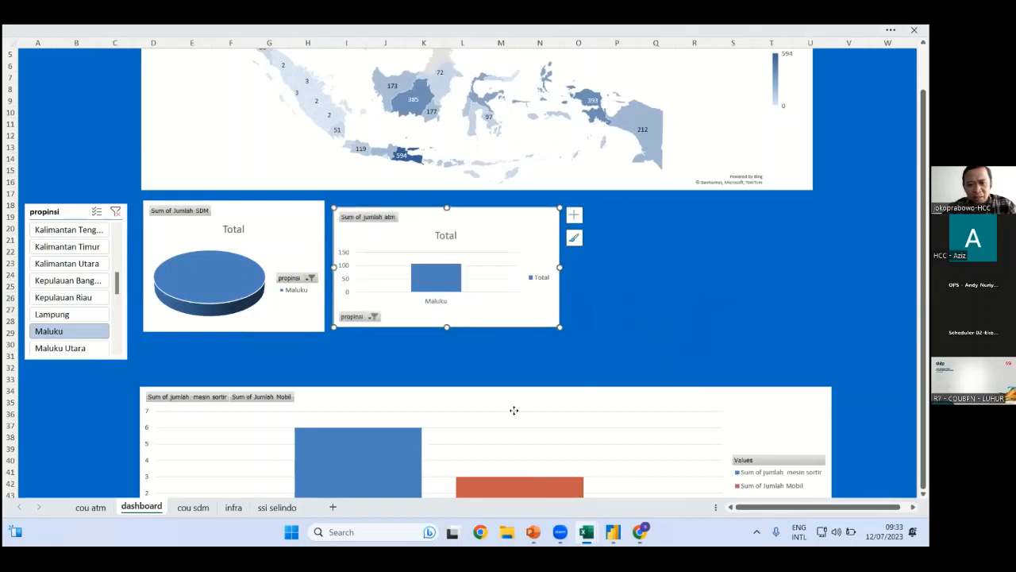
# Narrow the mesin sortir and Mobil chart and move it up beside the ATM chart
pyautogui.click(513, 410)
pyautogui.moveTo(466, 432); pyautogui.dragTo(462, 412)
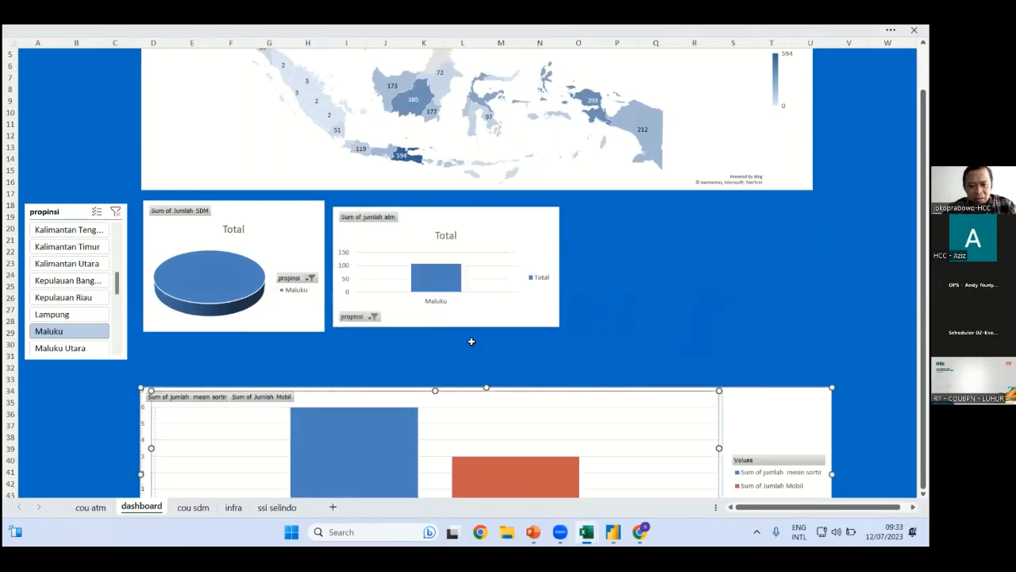
pyautogui.click(592, 389)
pyautogui.moveTo(591, 389); pyautogui.dragTo(585, 340)
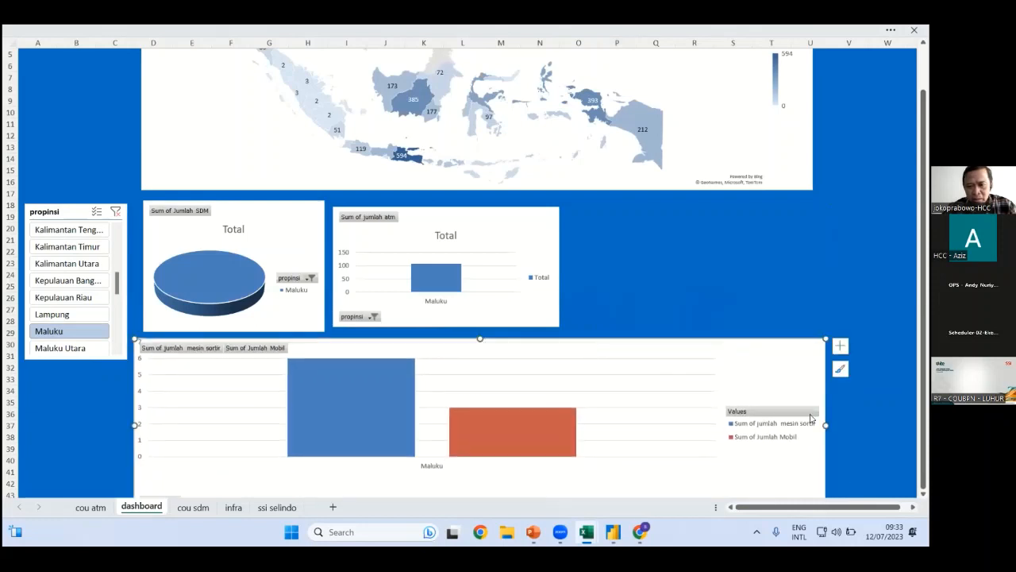
pyautogui.moveTo(825, 426); pyautogui.dragTo(559, 427)
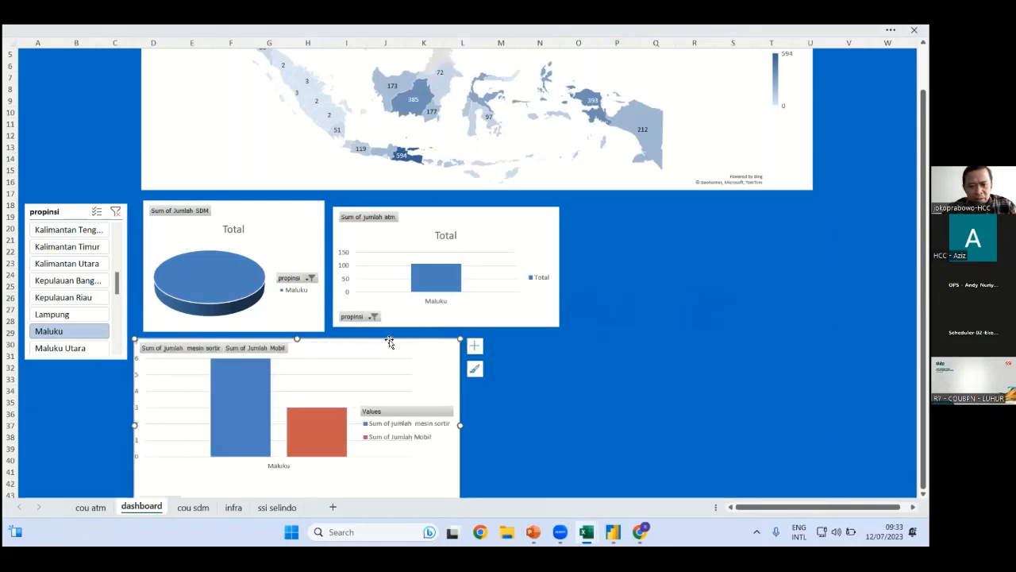
pyautogui.moveTo(389, 343); pyautogui.dragTo(822, 208)
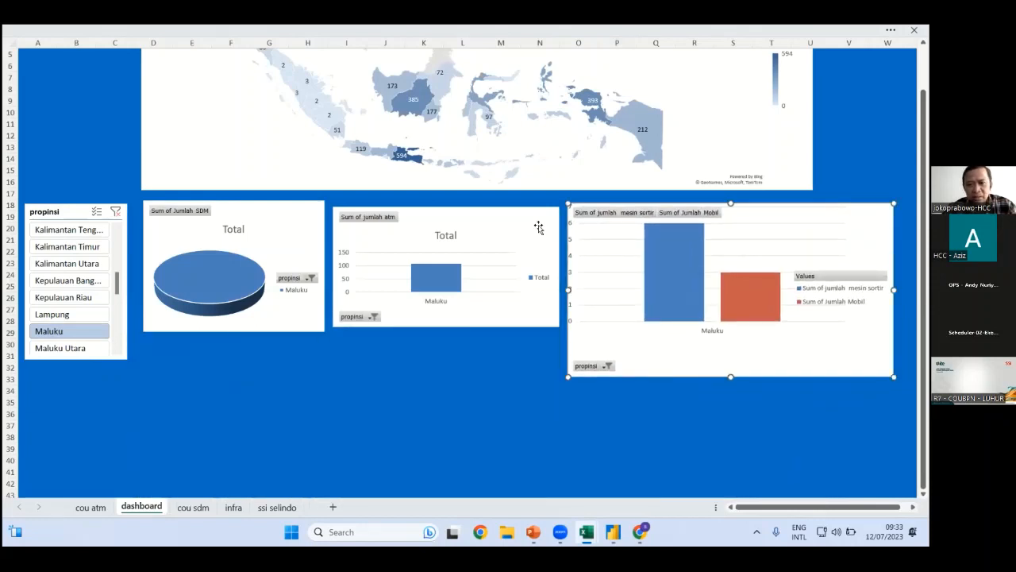
# Drag the ATM bar chart and SDM pie chart taller to match the row
pyautogui.click(498, 284)
pyautogui.moveTo(447, 327); pyautogui.dragTo(449, 379)
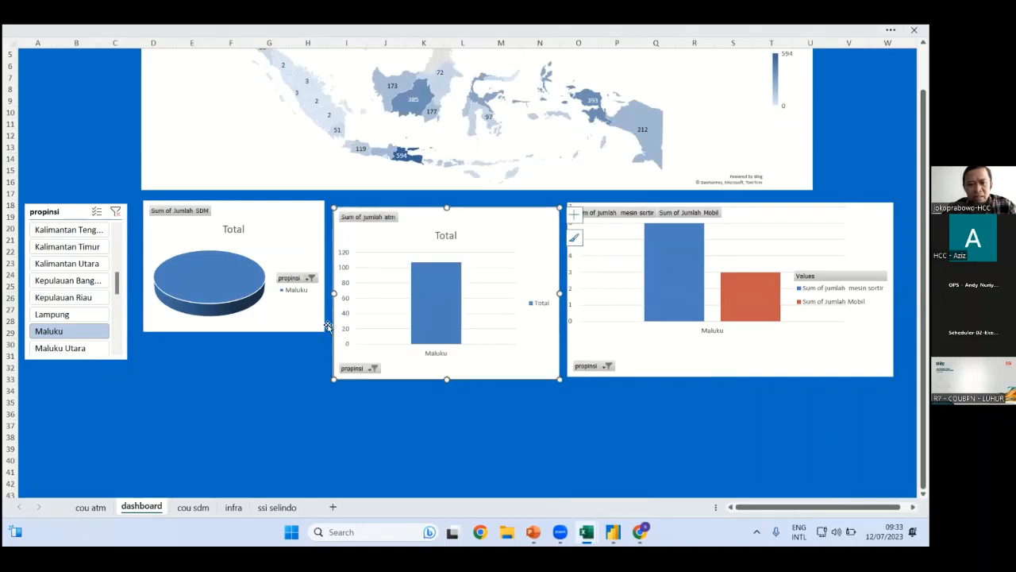
pyautogui.click(231, 331)
pyautogui.moveTo(234, 332); pyautogui.dragTo(234, 374)
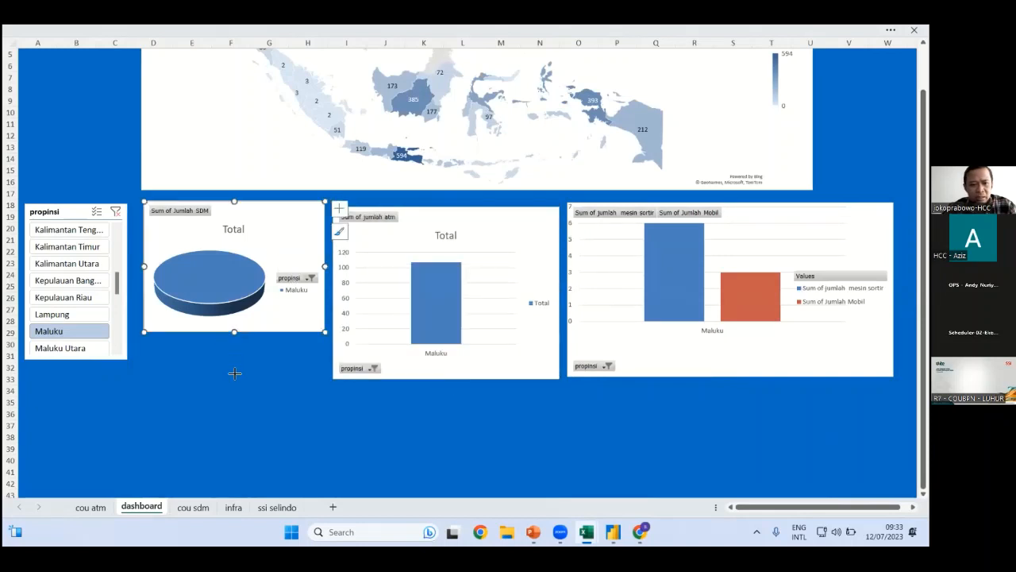
pyautogui.click(308, 413)
# Click through Kalimantan Timur, Kepulauan Riau and Kalimantan Utara, then clear the province filter
pyautogui.rightClick(99, 219)
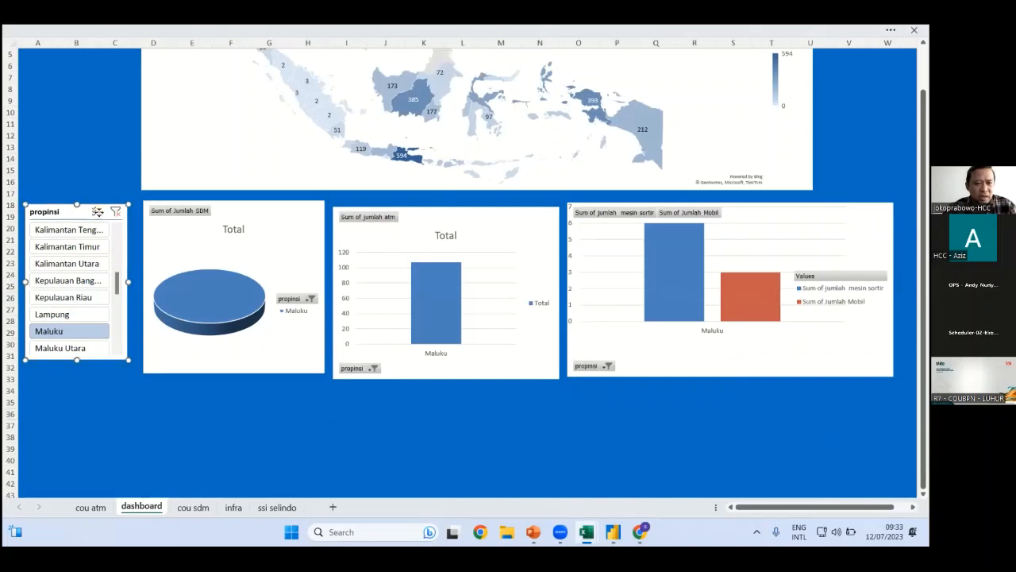
pyautogui.click(324, 427)
pyautogui.click(95, 248)
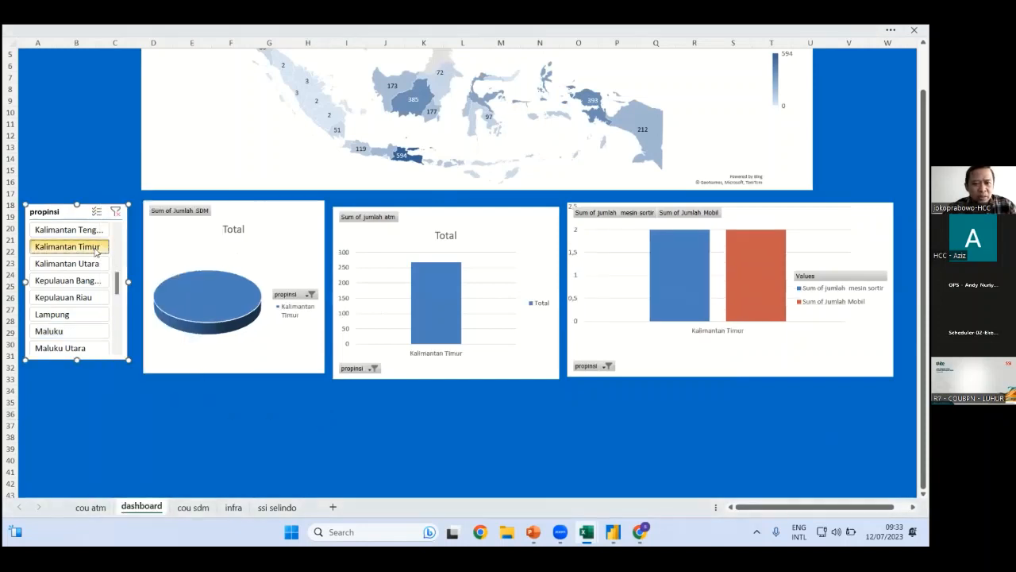
pyautogui.click(78, 297)
pyautogui.click(72, 263)
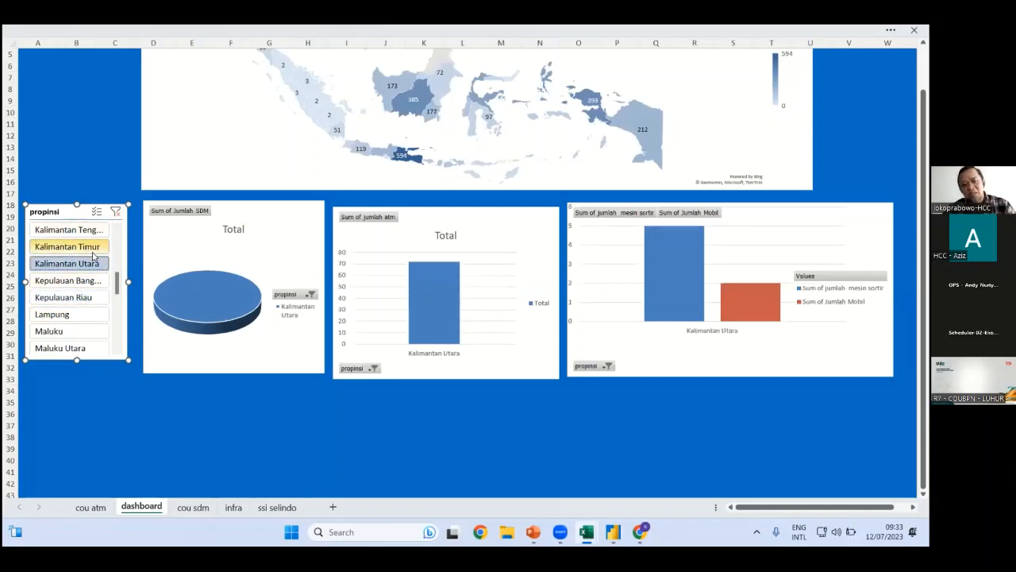
pyautogui.click(116, 212)
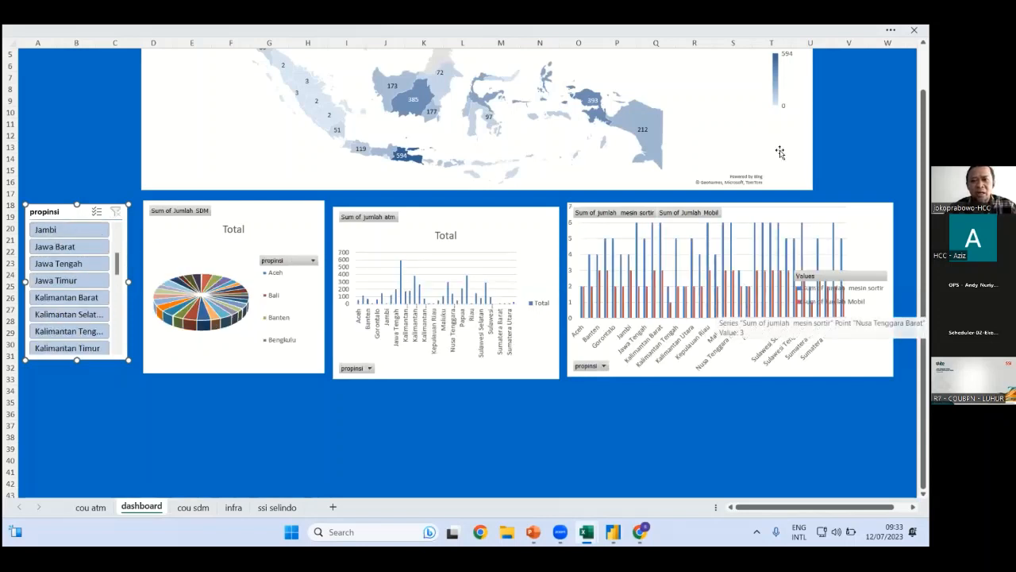
# Widen the ATM map chart by dragging its right edge outward
pyautogui.click(811, 107)
pyautogui.moveTo(823, 101); pyautogui.dragTo(891, 101)
pyautogui.scroll(2, 537, 342)
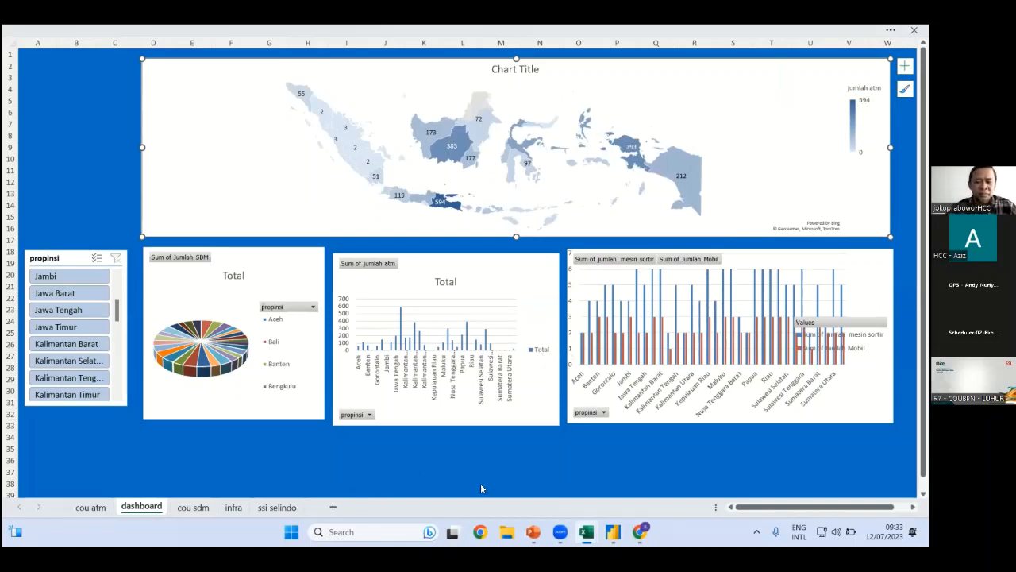
# Dismiss the 'Tautan disalin' notice on the latihan report in Chrome and close Power BI Desktop
pyautogui.click(479, 530)
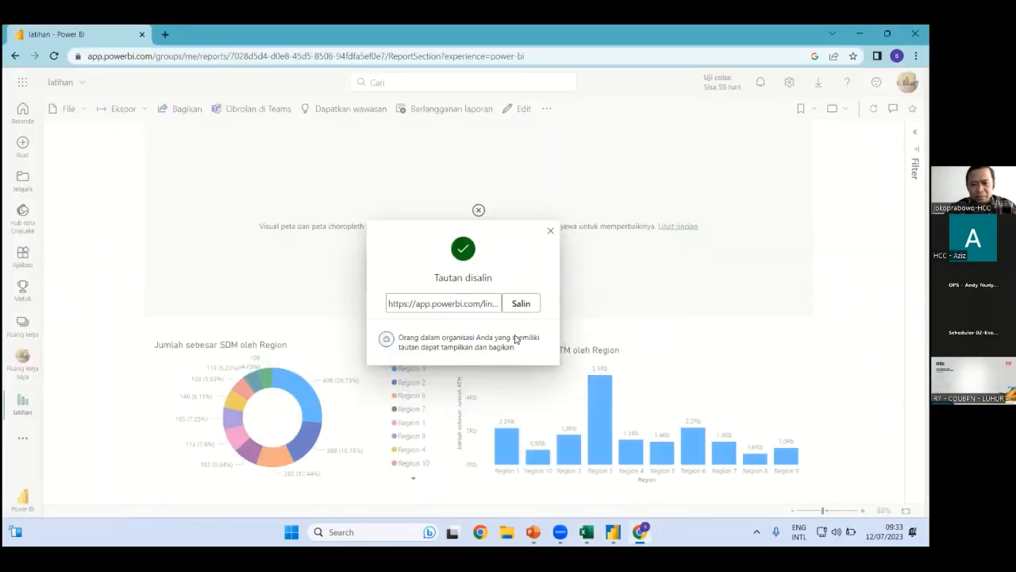
pyautogui.click(547, 231)
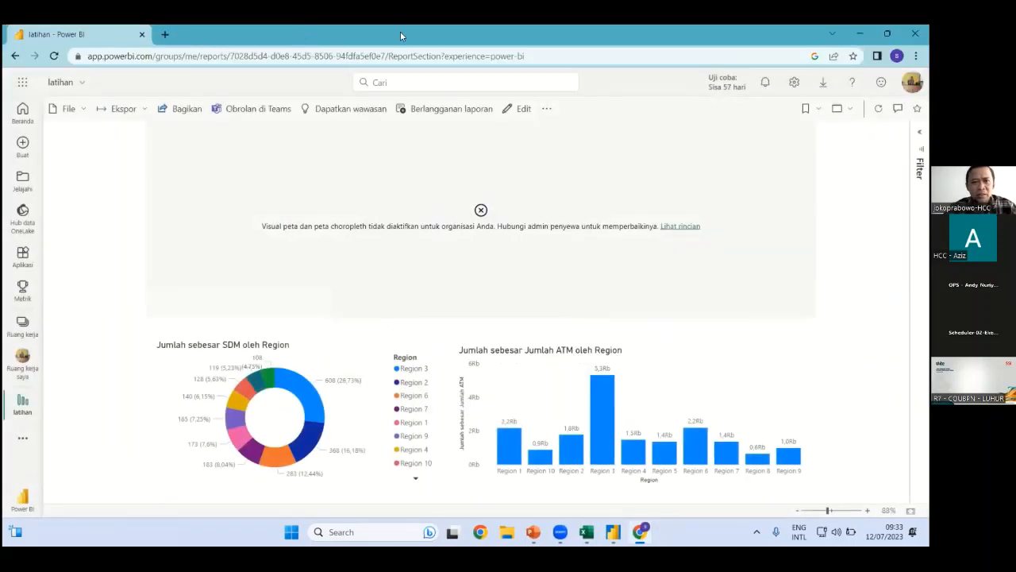
pyautogui.hotkey('alt', 'Tab')
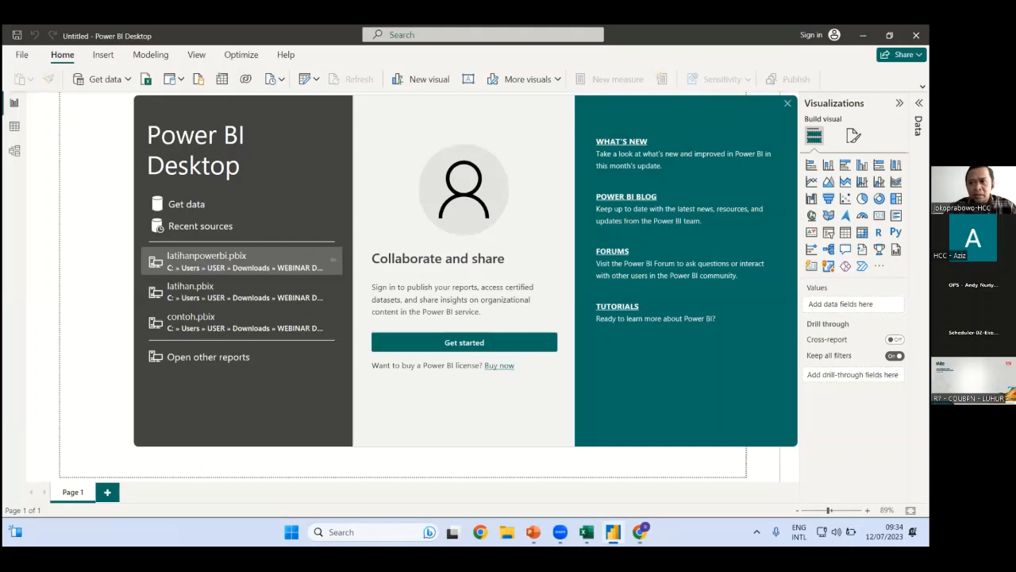
pyautogui.click(787, 103)
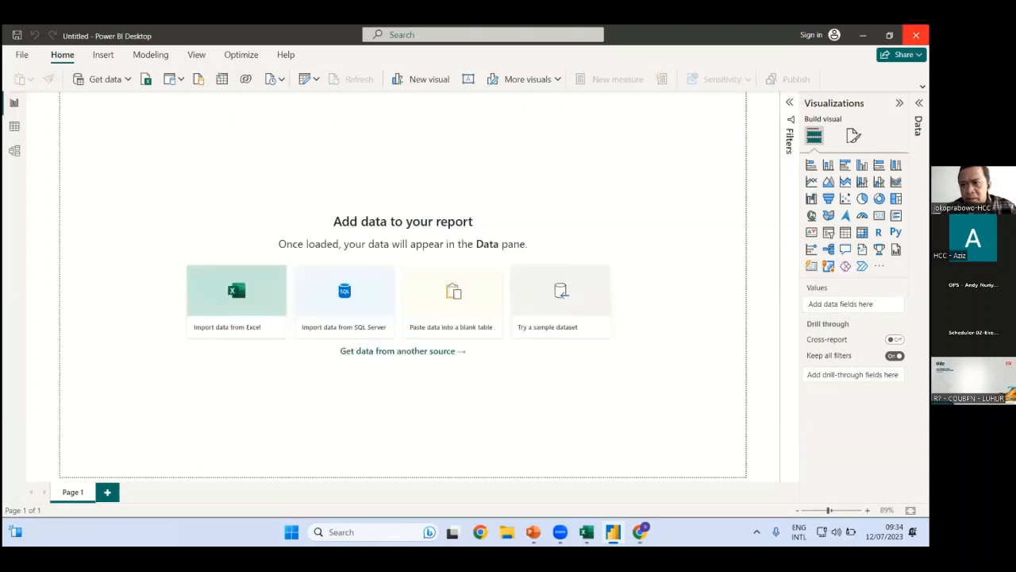
pyautogui.click(915, 35)
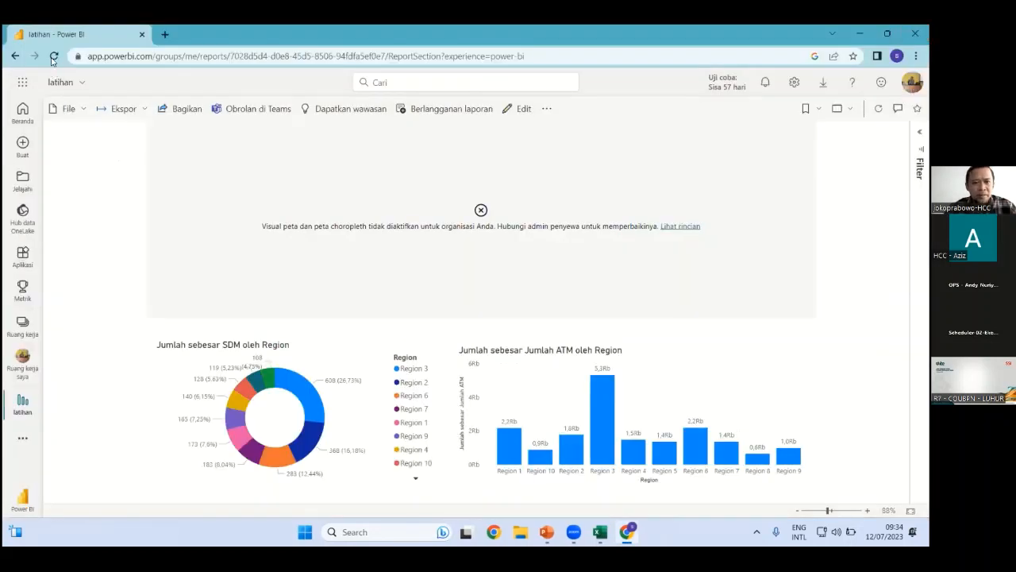
# Close the Power BI tab, close BAHAN EXCEL without saving, and bring up the training workbook
pyautogui.click(143, 35)
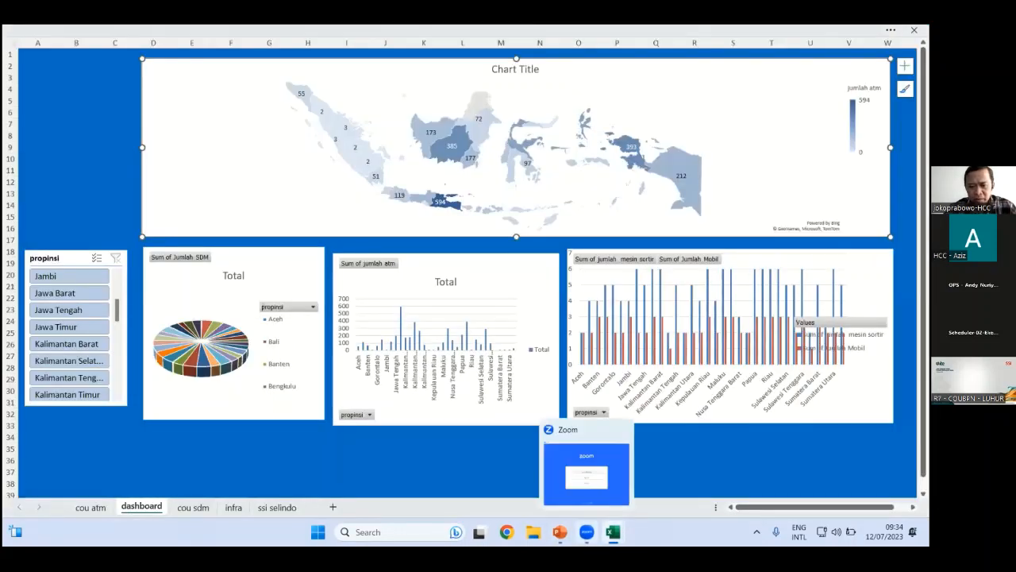
pyautogui.click(586, 532)
pyautogui.click(672, 75)
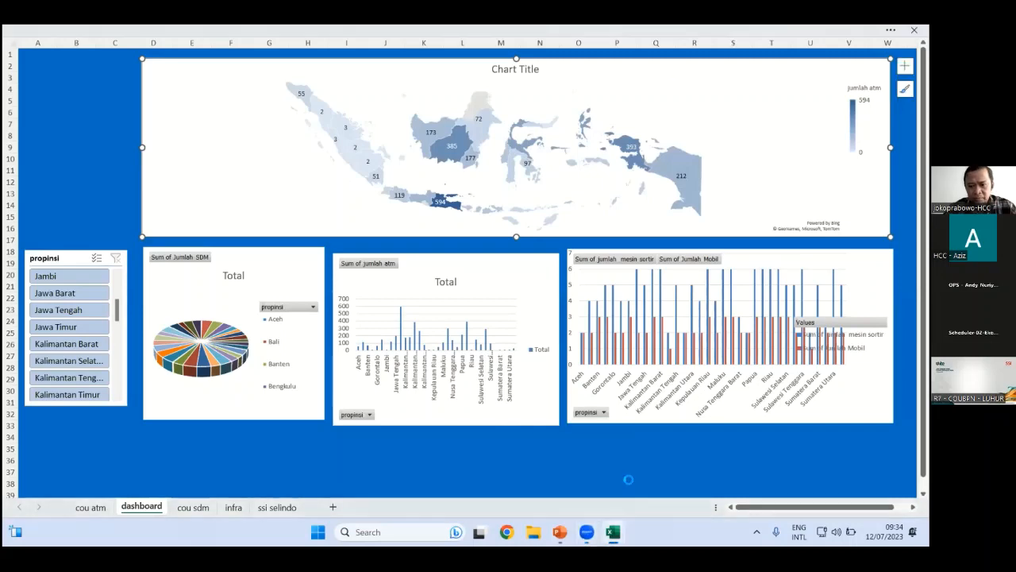
pyautogui.moveTo(613, 531)
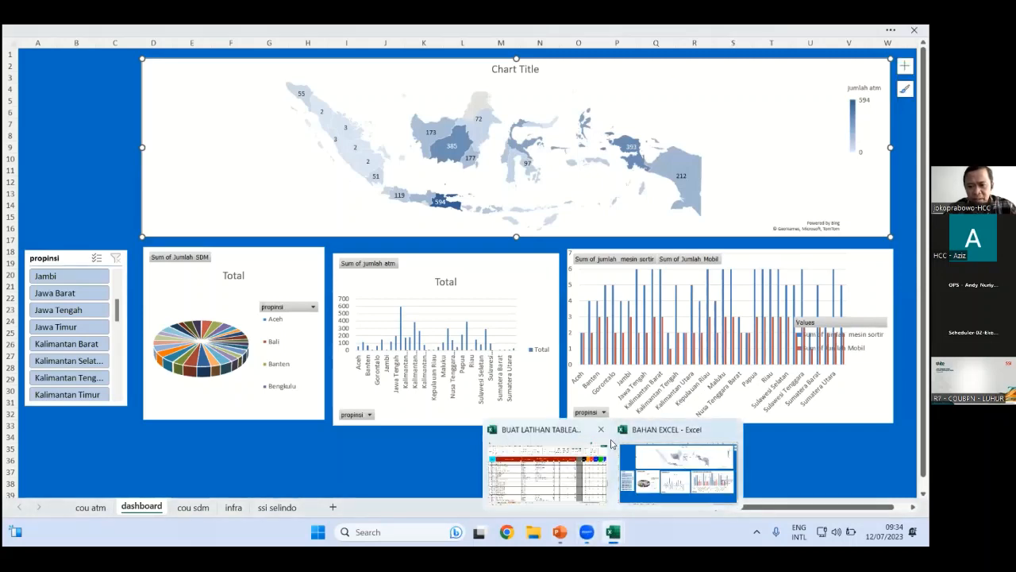
pyautogui.click(731, 430)
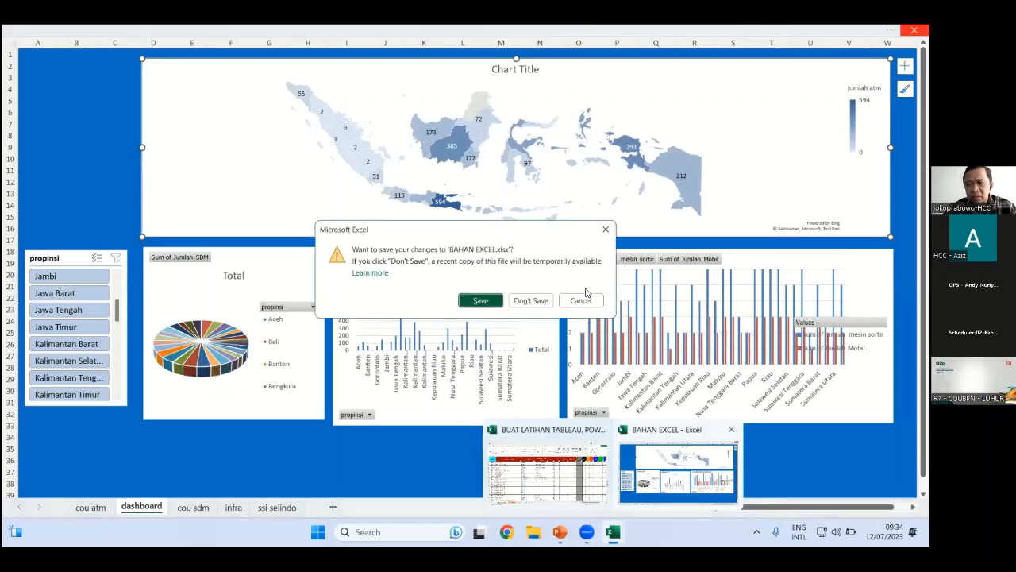
pyautogui.click(537, 304)
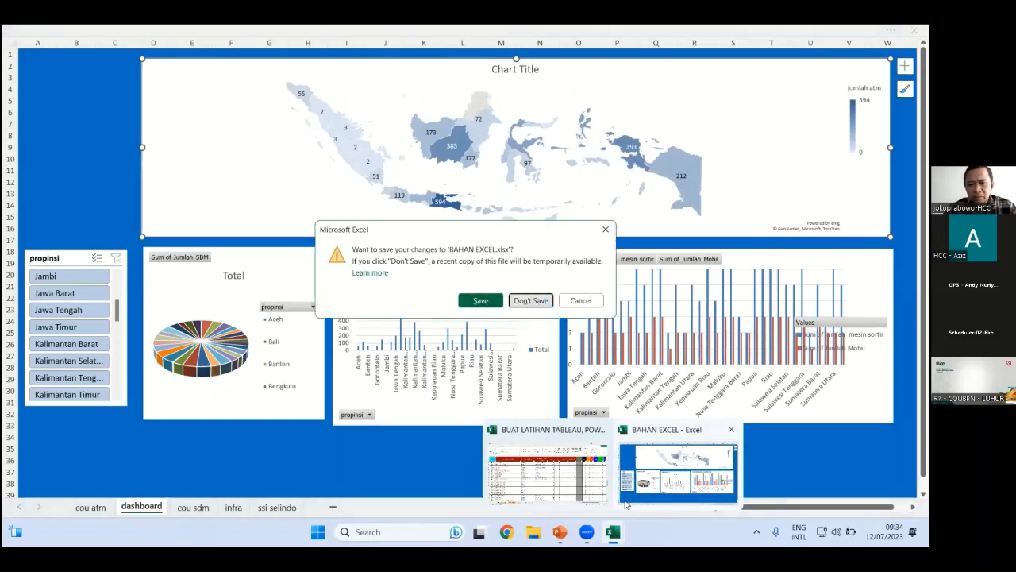
pyautogui.click(561, 453)
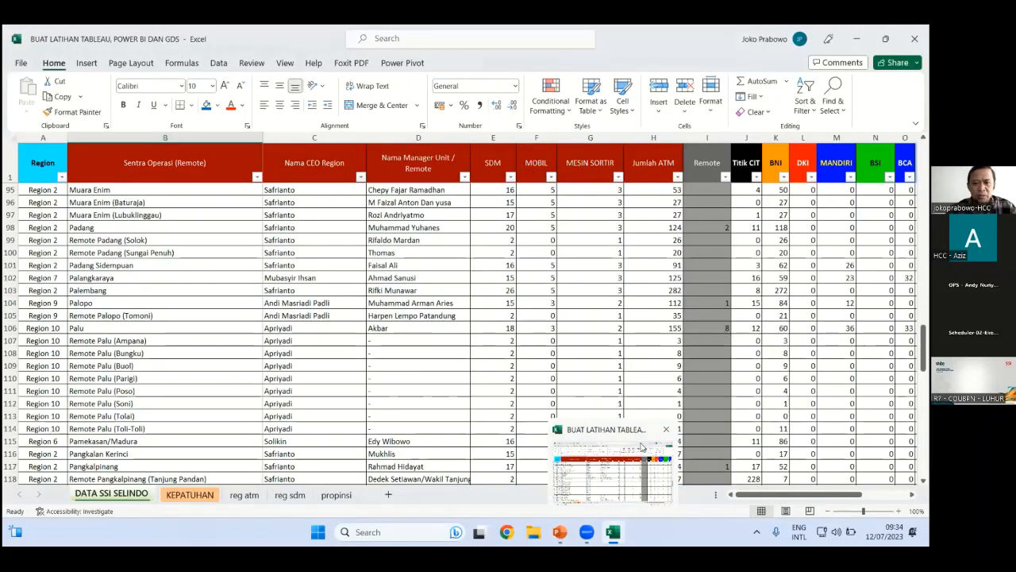
# Close the training workbook without saving and launch Chrome with the learning profile
pyautogui.click(915, 38)
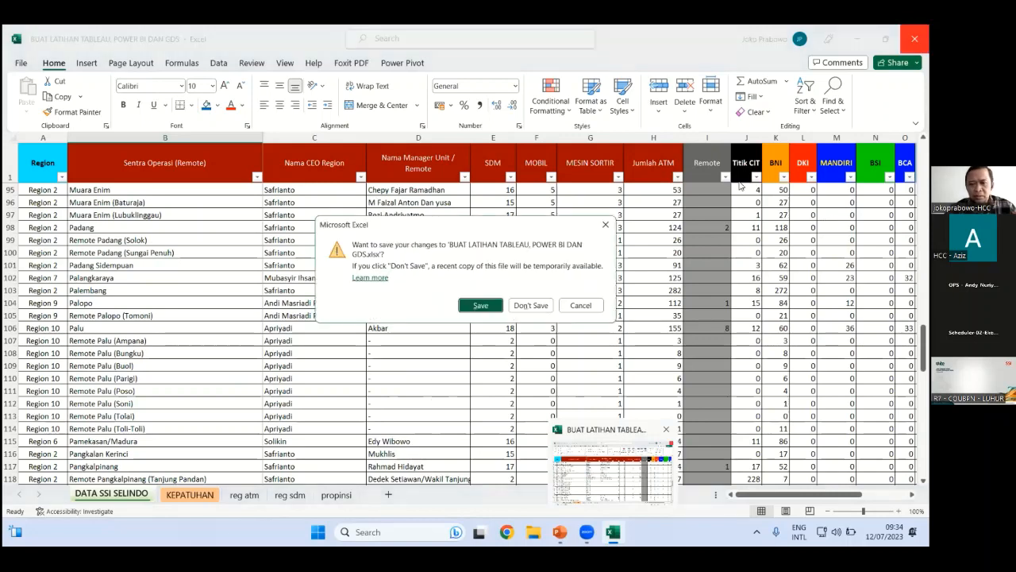
pyautogui.click(536, 305)
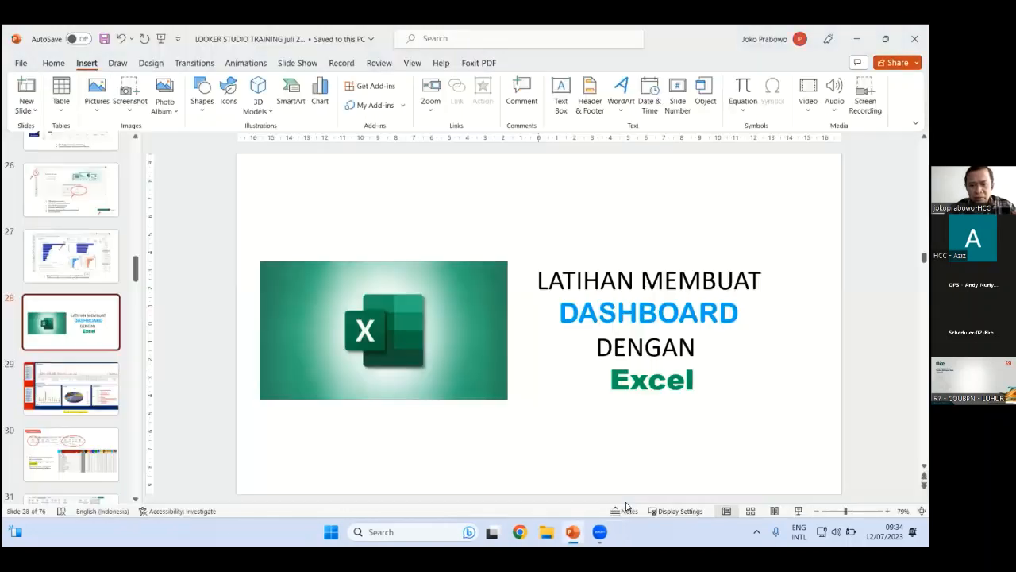
pyautogui.scroll(-2, 74, 360)
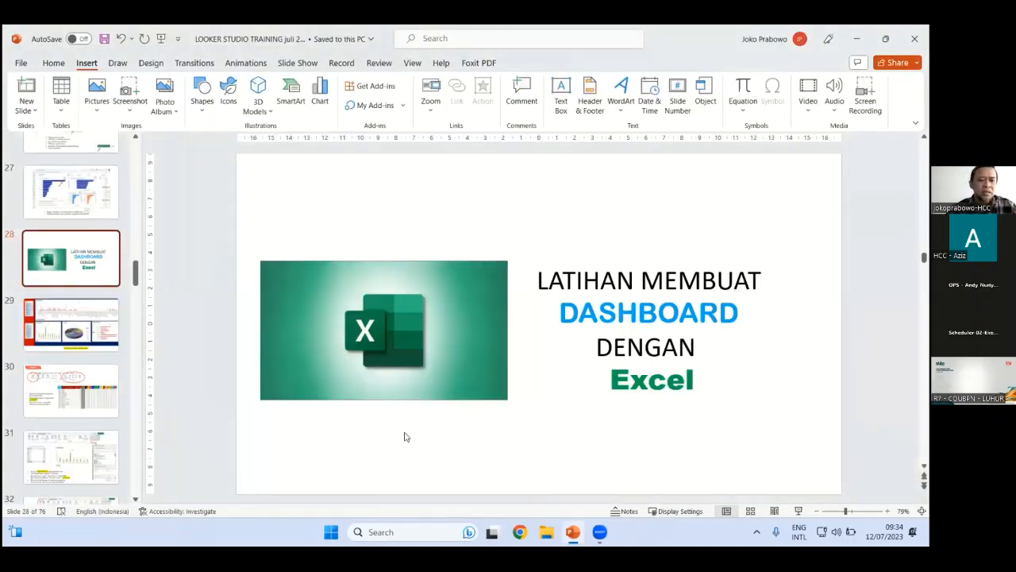
pyautogui.click(520, 532)
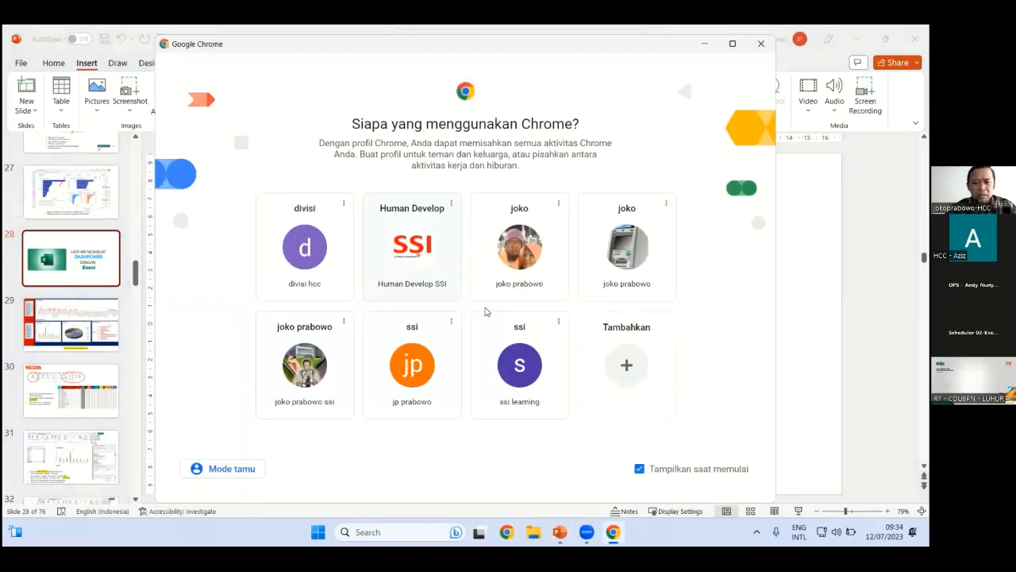
pyautogui.click(520, 384)
# Search 'goo' from Chrome's address bar to get to Google Drive
pyautogui.click(214, 56)
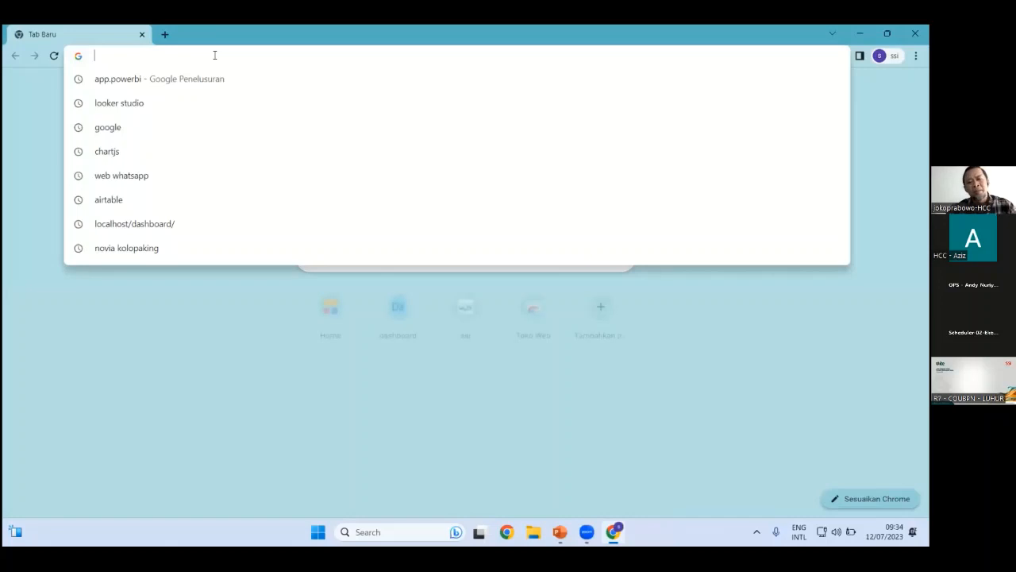
pyautogui.write('goo')
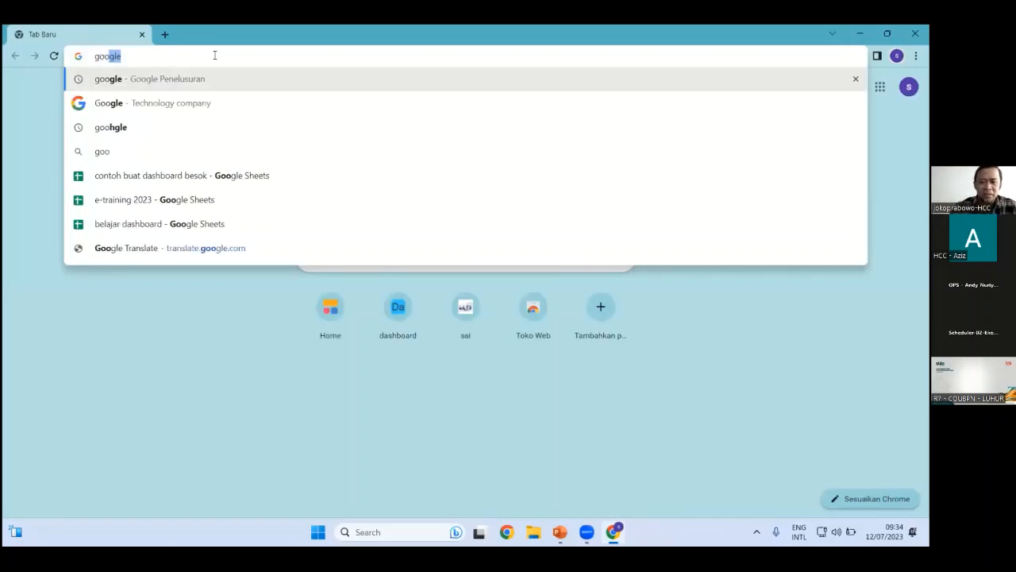
pyautogui.press('Return')
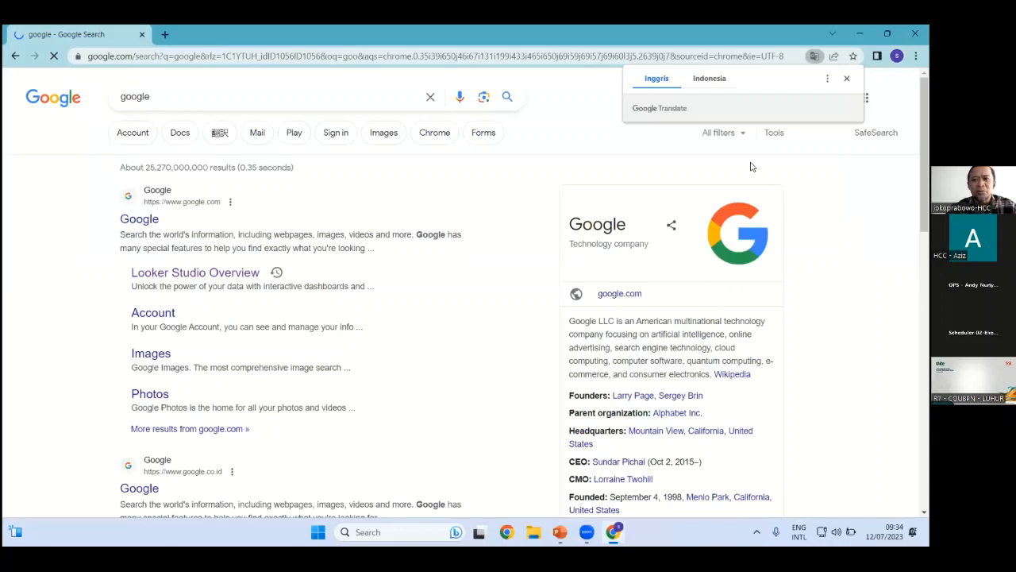
# Open Drive's + New menu, then close it by clicking the Video & Image Culture folder row
pyautogui.click(52, 132)
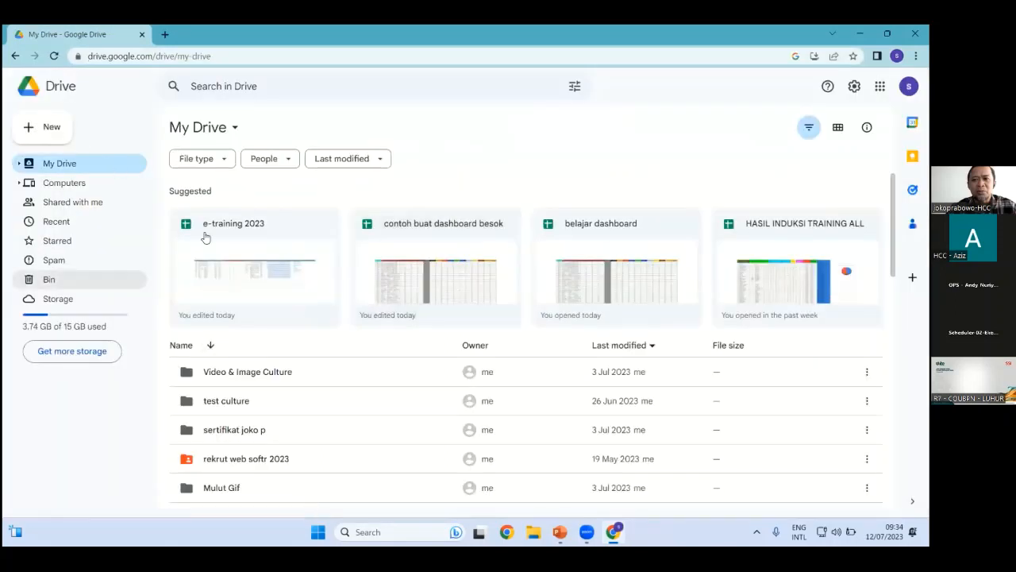
pyautogui.click(386, 379)
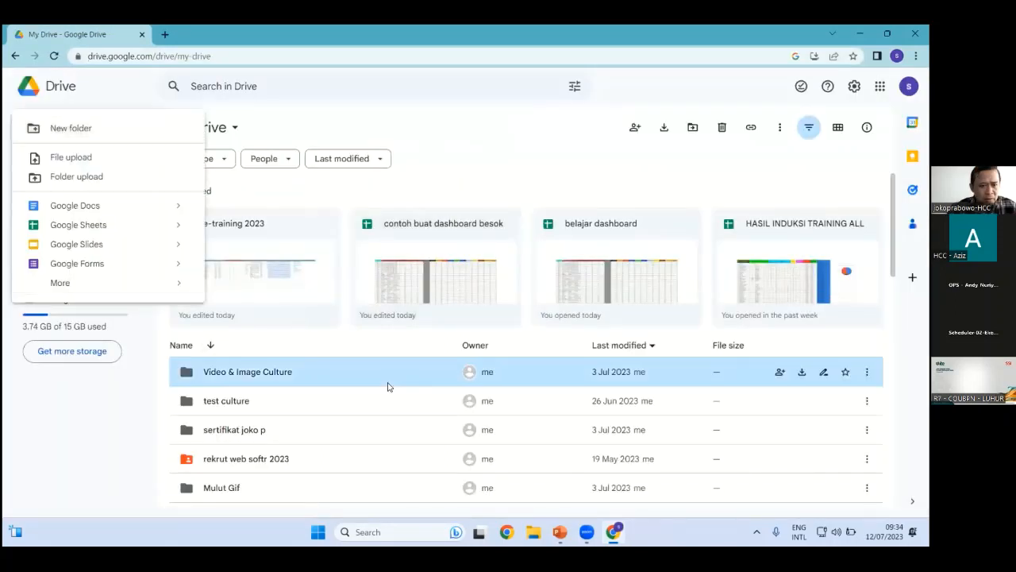
pyautogui.click(397, 250)
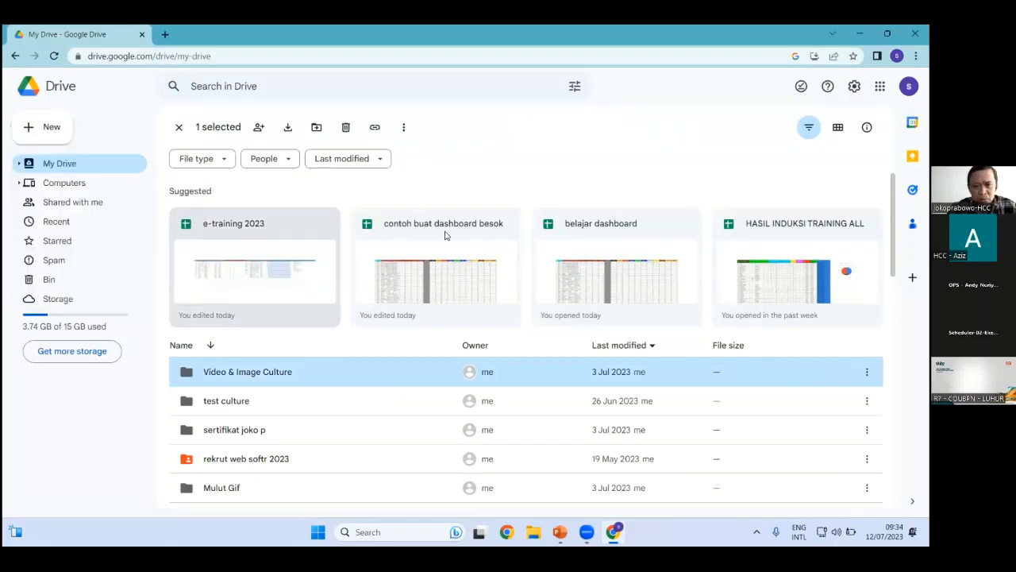
# Open the belajar dashboard spreadsheet and delete the map chart on the Pivot Table 5 sheet
pyautogui.click(611, 231)
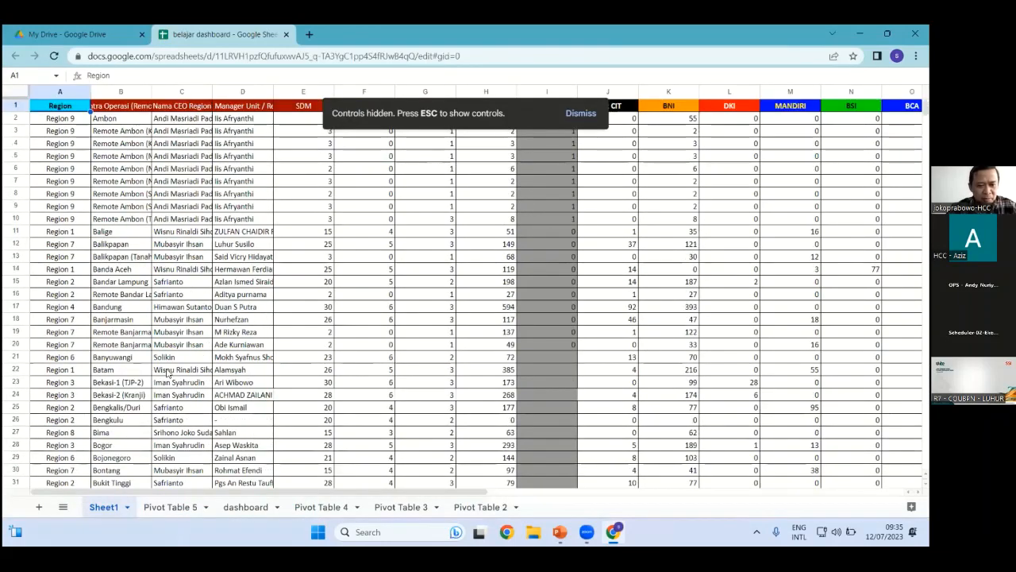
pyautogui.hotkey('ctrl', 'shift', 'pagedown')
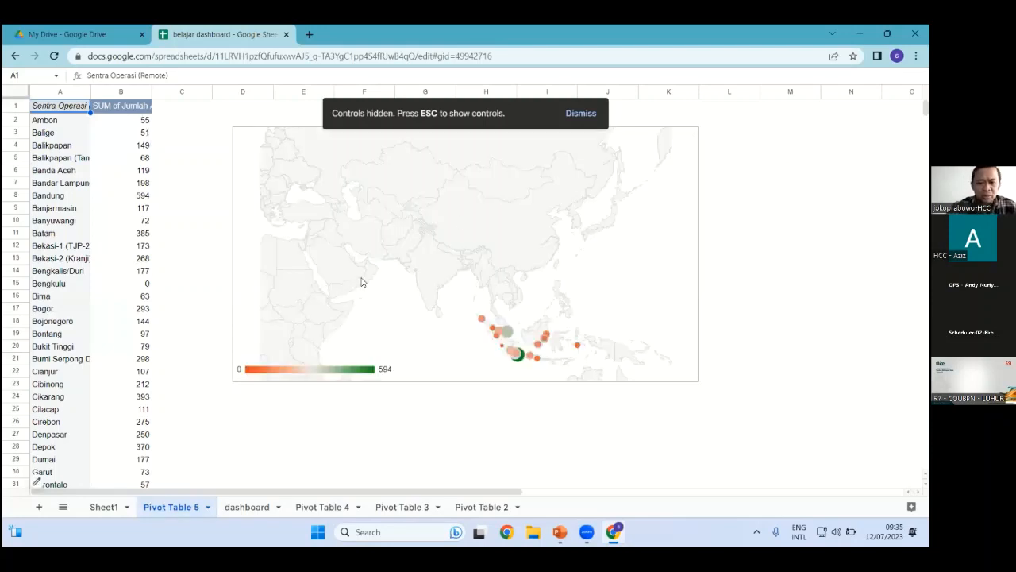
pyautogui.click(341, 293)
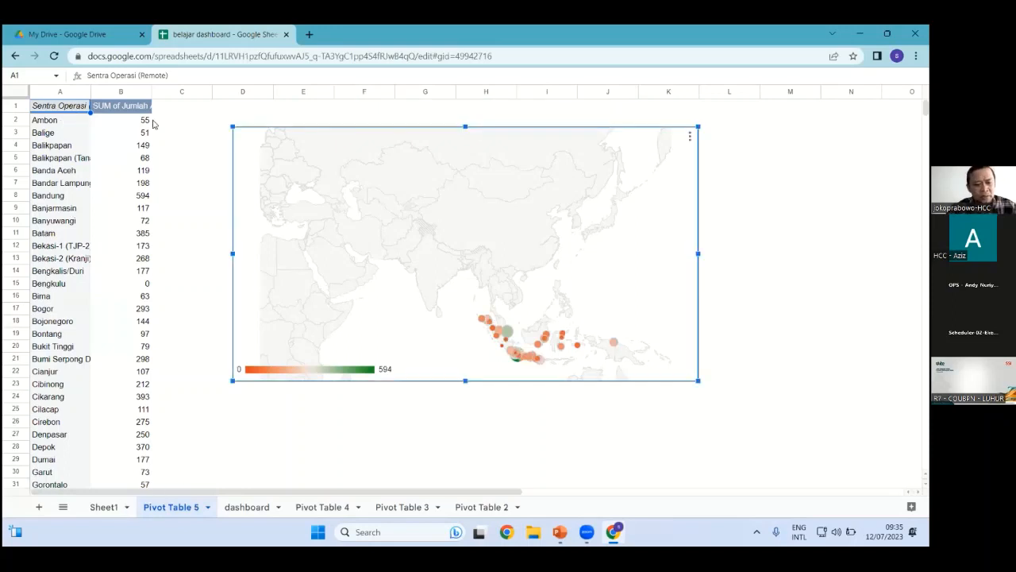
pyautogui.press('Delete')
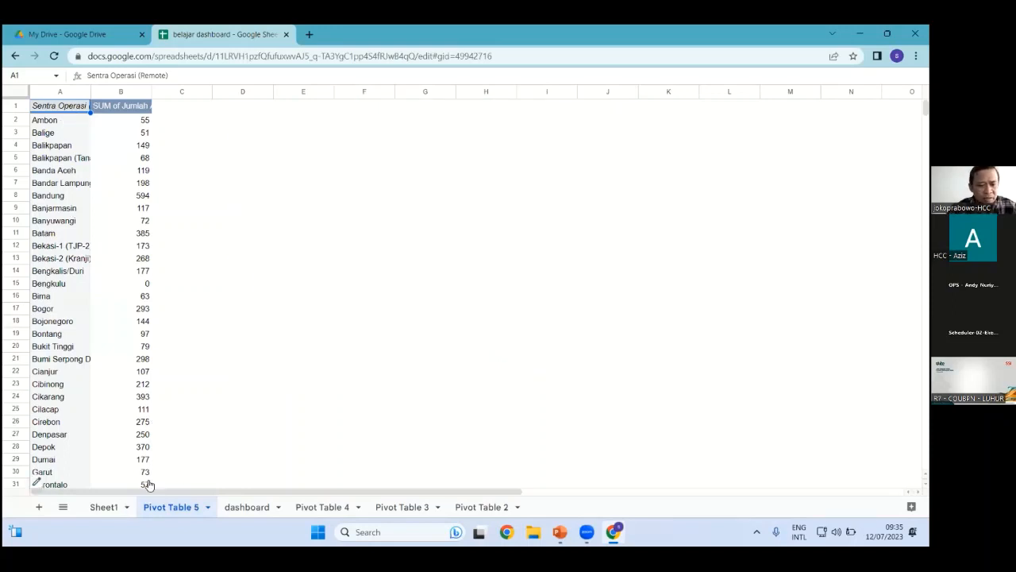
# On Sheet1, select cells A6:B6, then select the whole sheet and clear the selection
pyautogui.click(104, 506)
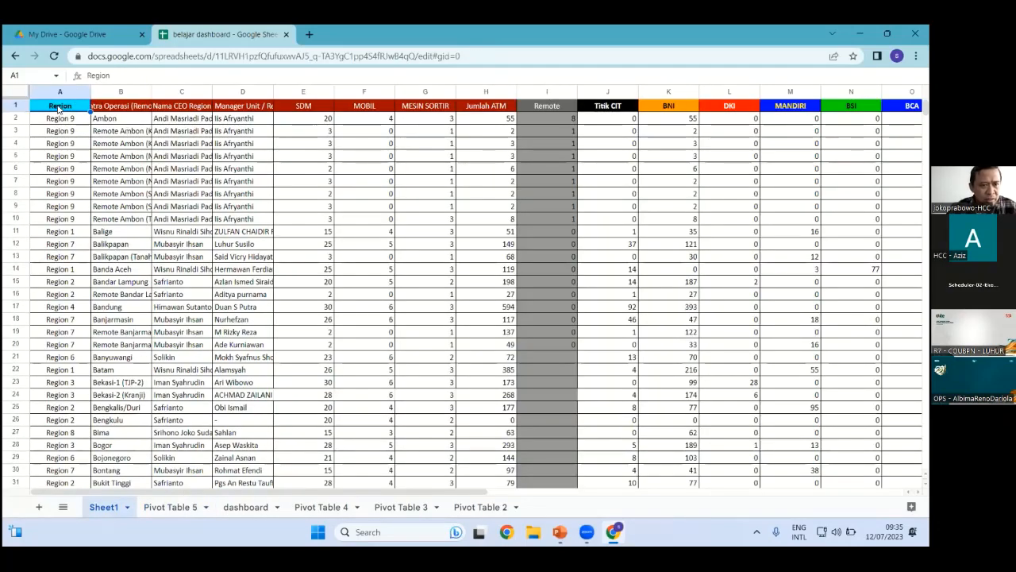
pyautogui.press('Down')
pyautogui.press('Down')
pyautogui.press('Down')
pyautogui.press('Down')
pyautogui.press('Down')
pyautogui.hotkey('shift', 'Right')
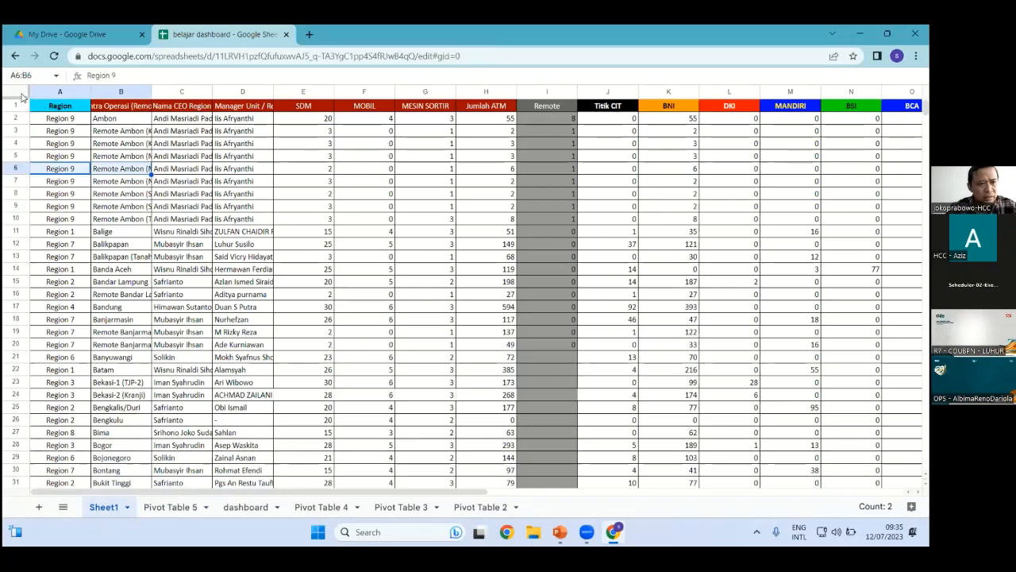
pyautogui.hotkey('ctrl', 'a')
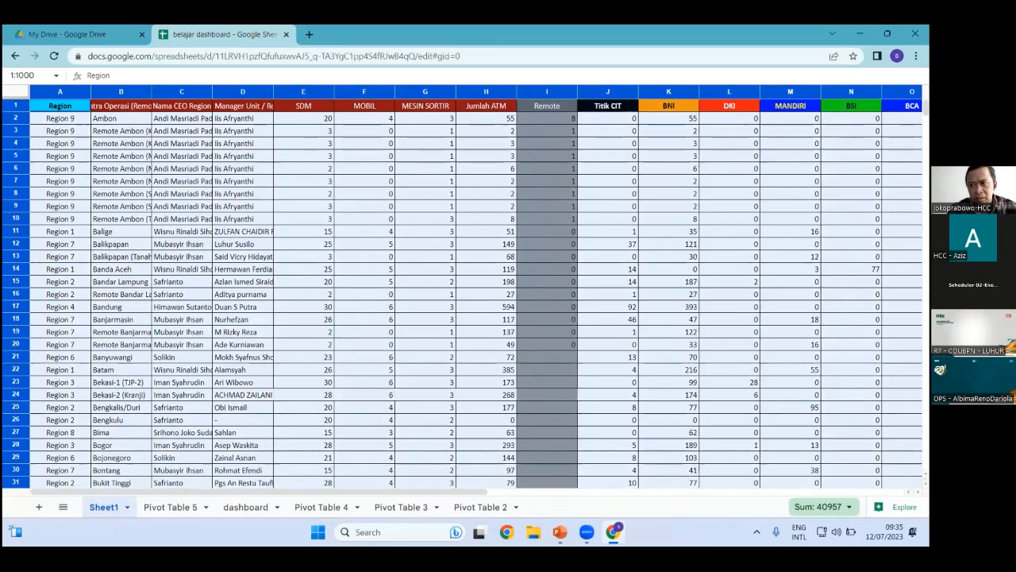
pyautogui.click(102, 511)
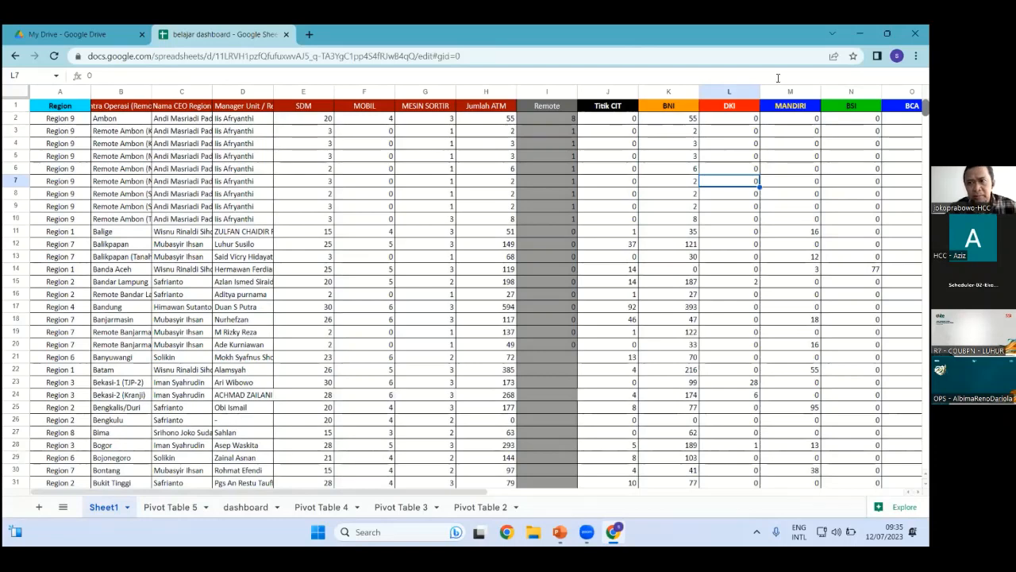
# Return to Pivot Table 5, browse the sheets and named ranges list, and edit cell E5
pyautogui.hotkey('ctrl', 'shift', 'pagedown')
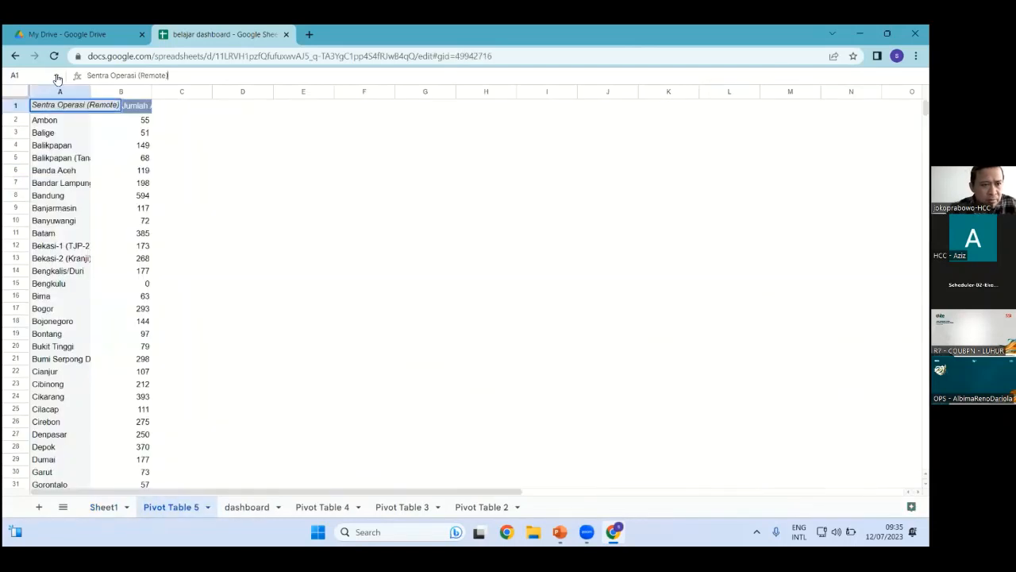
pyautogui.click(54, 75)
pyautogui.click(324, 153)
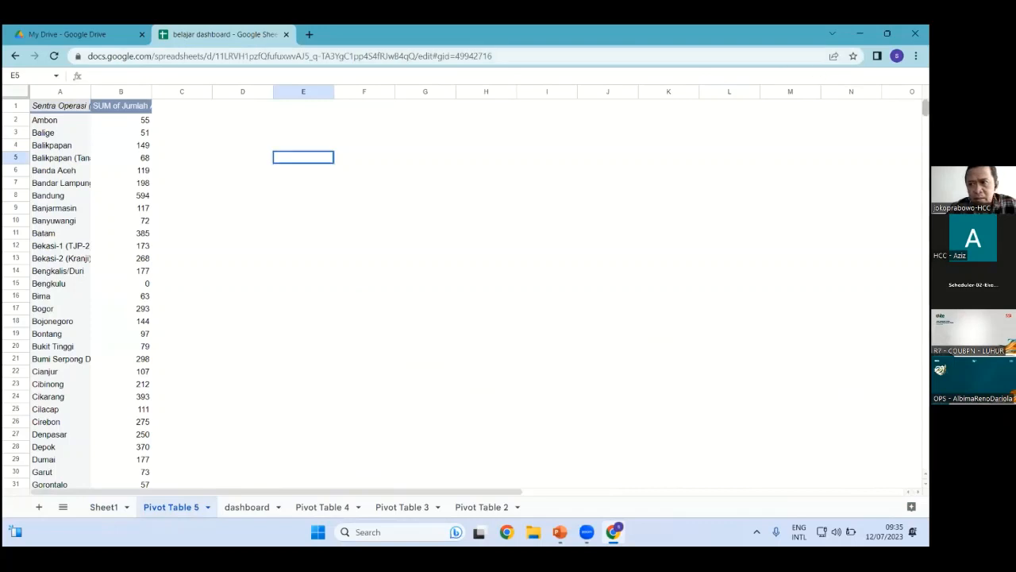
pyautogui.press('Return')
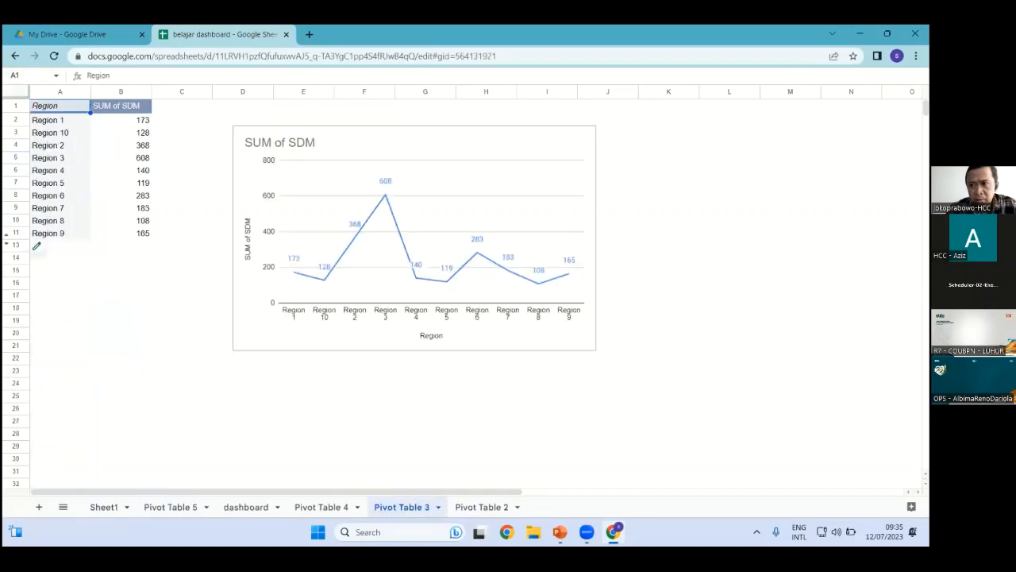
# Dismiss the named-range list and open 'contoh buat dashboard besok' from Google Drive
pyautogui.click(56, 76)
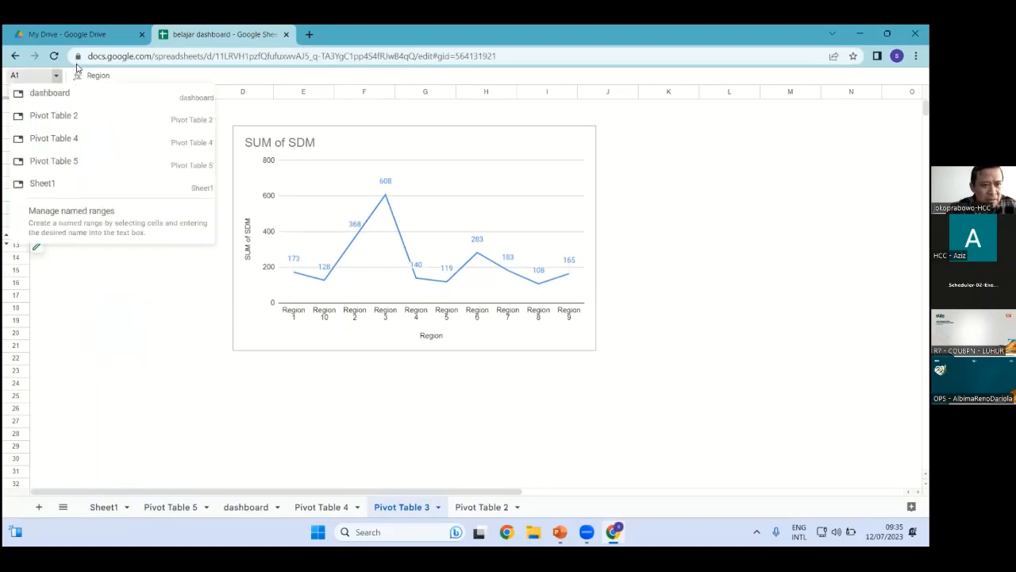
pyautogui.press('Escape')
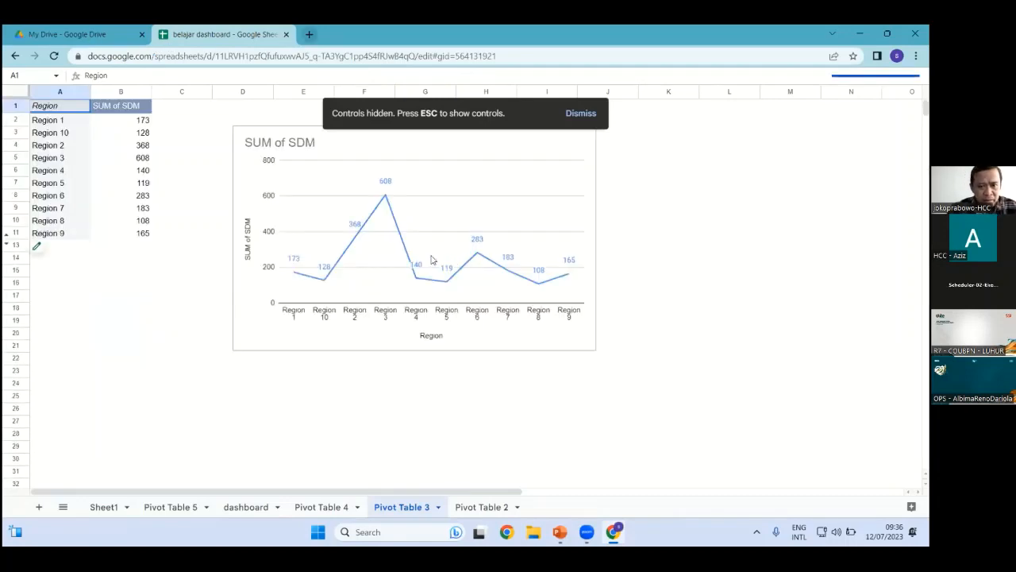
pyautogui.hotkey('ctrl', 'Tab')
pyautogui.doubleClick(404, 255)
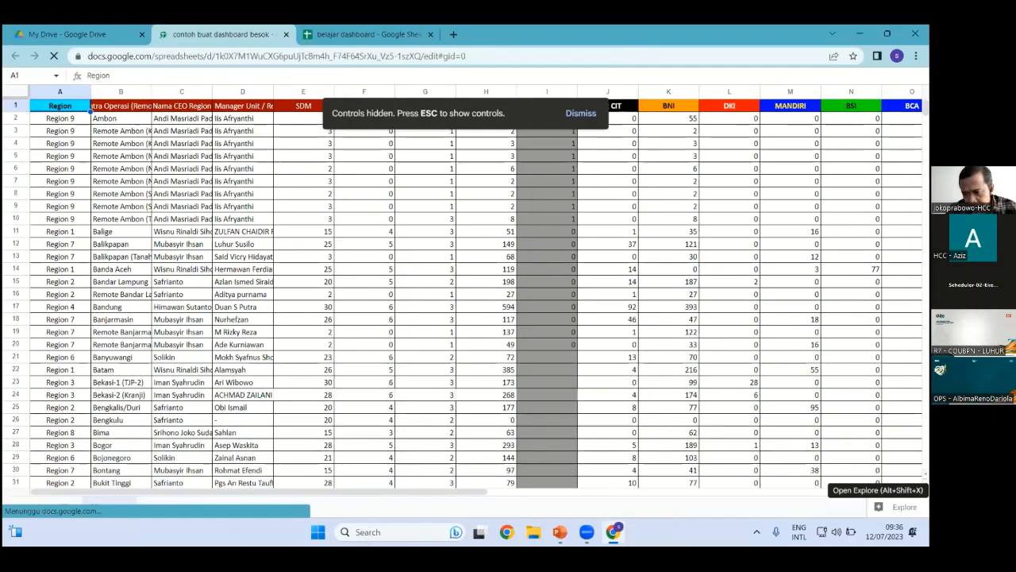
# Browse the regional ATM data with the Explore panel, then start a new file in Google Drive
pyautogui.click(901, 507)
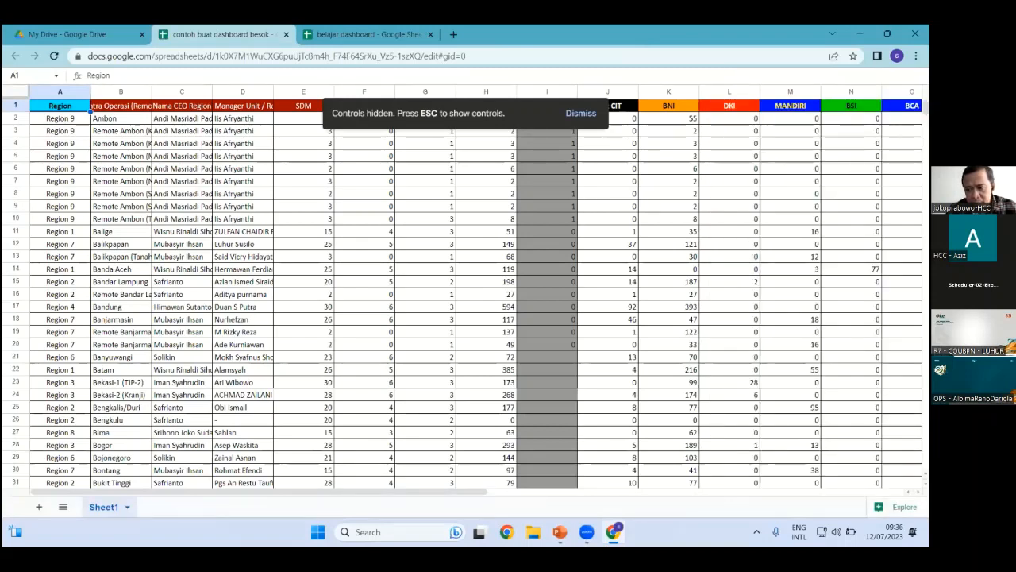
pyautogui.scroll(-5, 75, 357)
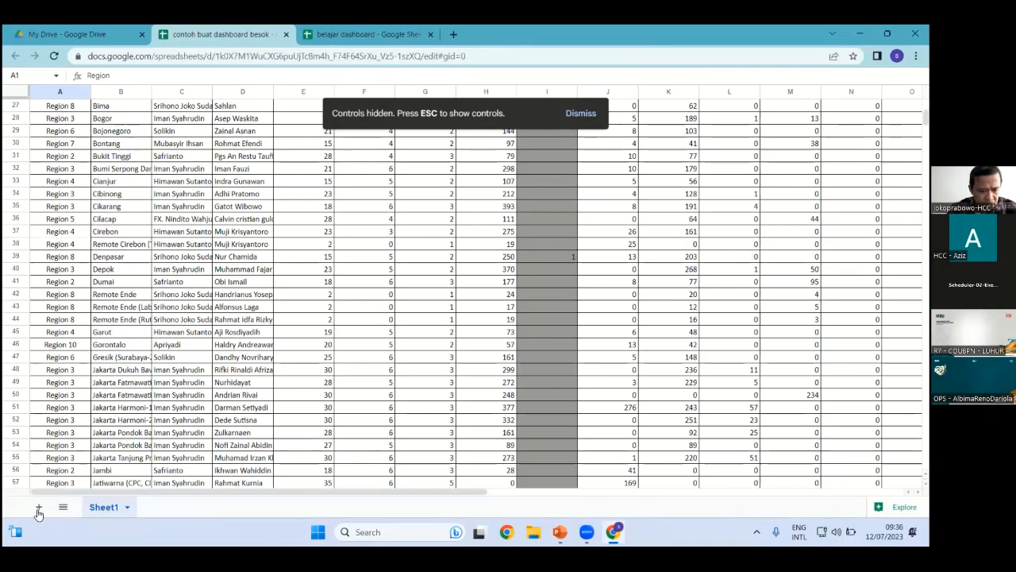
pyautogui.scroll(-3, 37, 508)
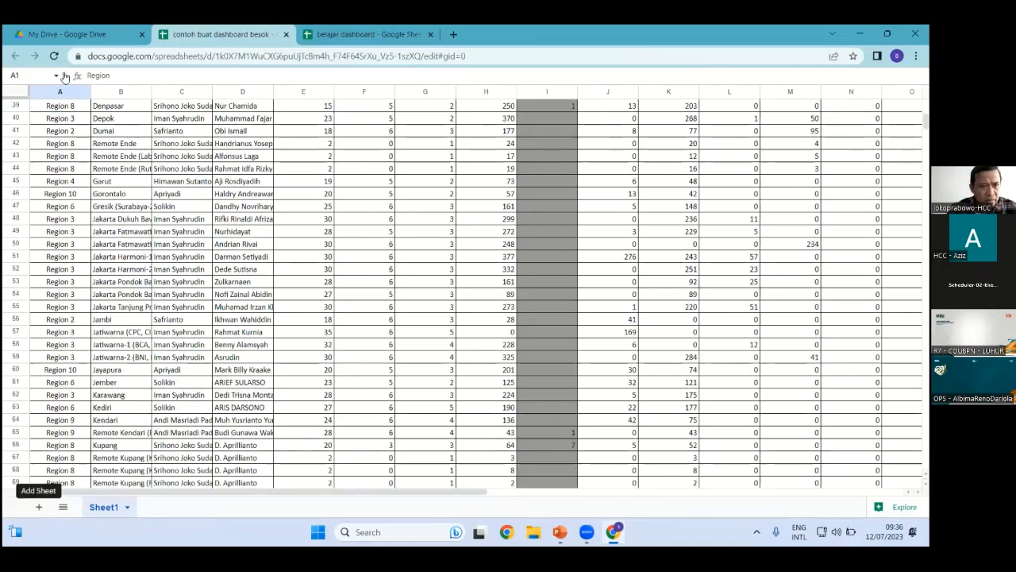
pyautogui.scroll(7, 79, 94)
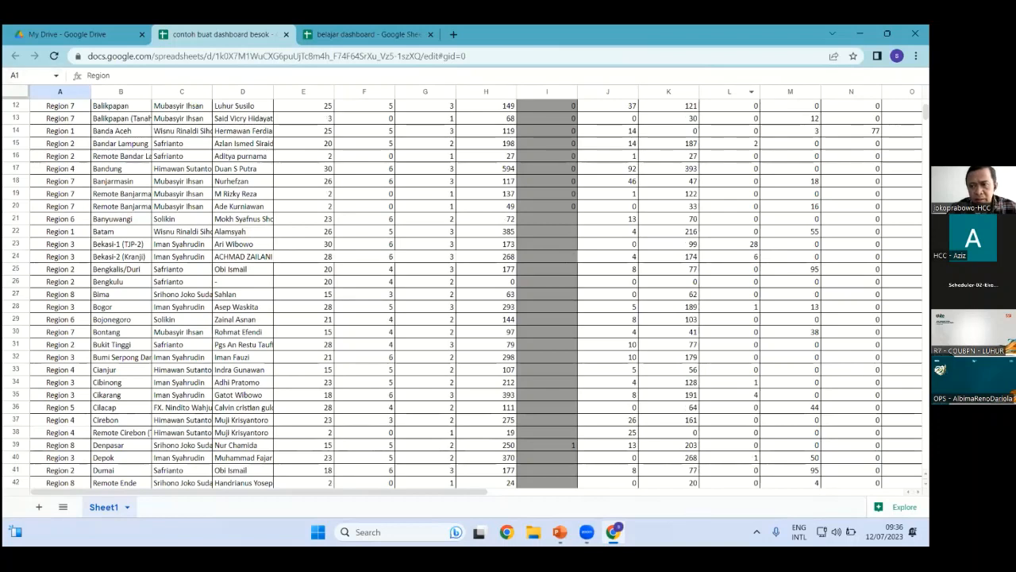
pyautogui.scroll(3, 751, 103)
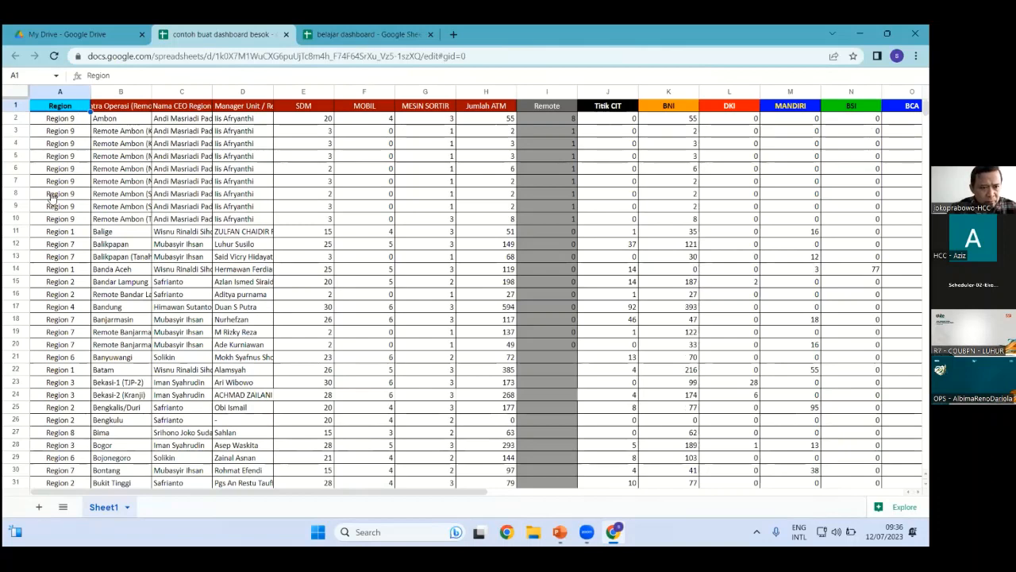
pyautogui.click(67, 34)
pyautogui.click(53, 127)
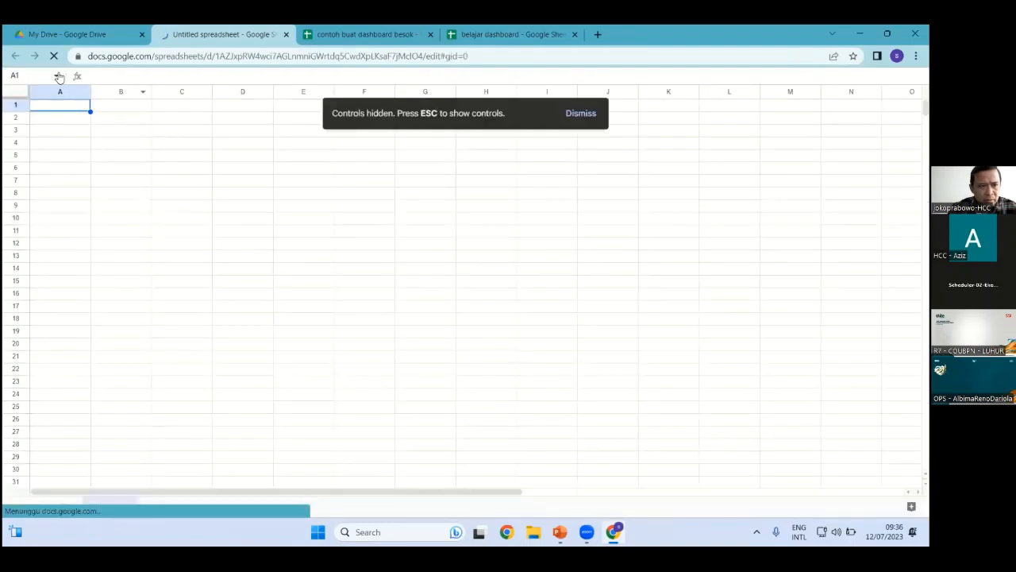
# In the untitled spreadsheet, view the named ranges and select all of column C
pyautogui.click(56, 77)
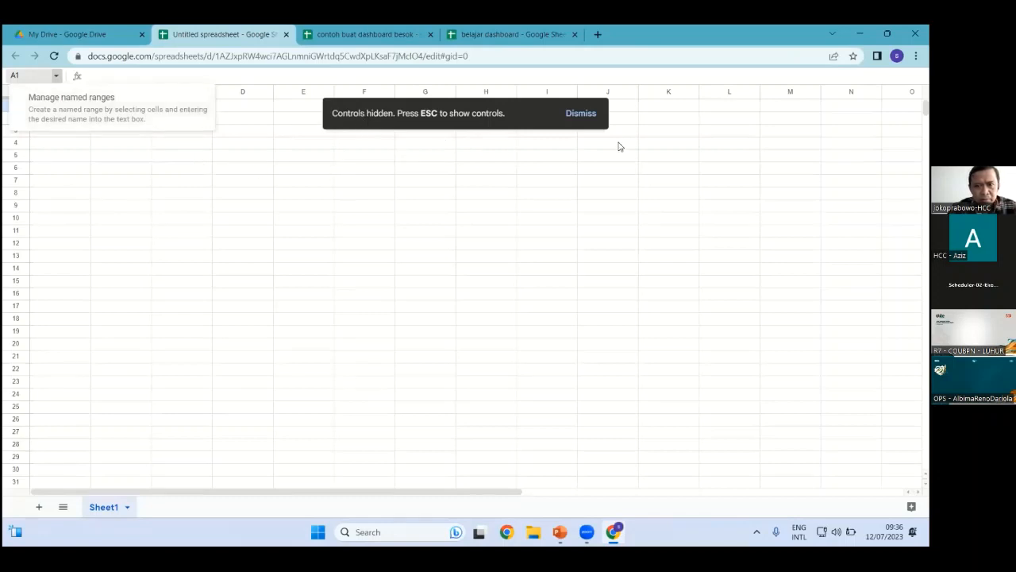
pyautogui.click(202, 92)
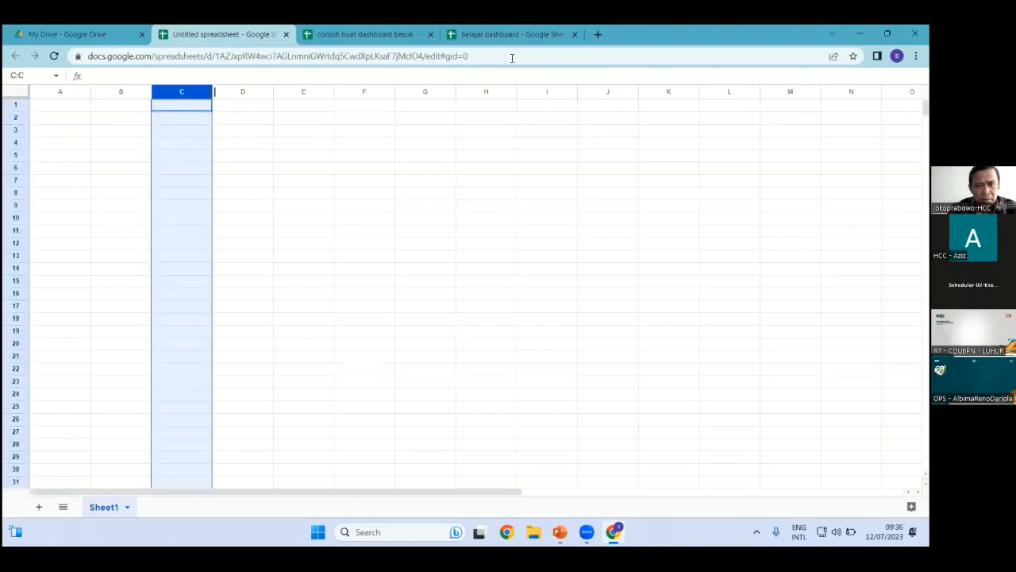
pyautogui.click(462, 56)
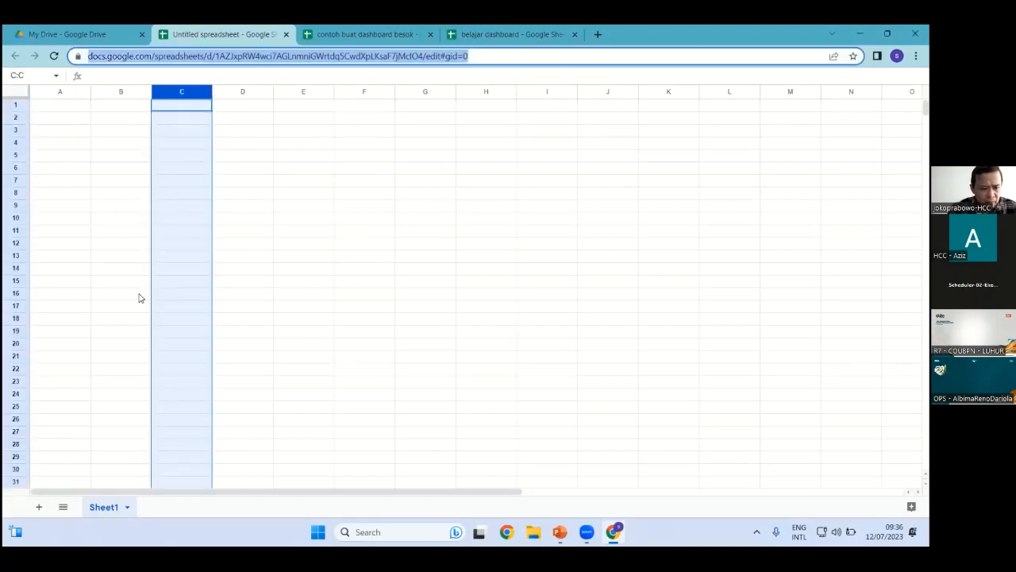
pyautogui.scroll(-4, 119, 286)
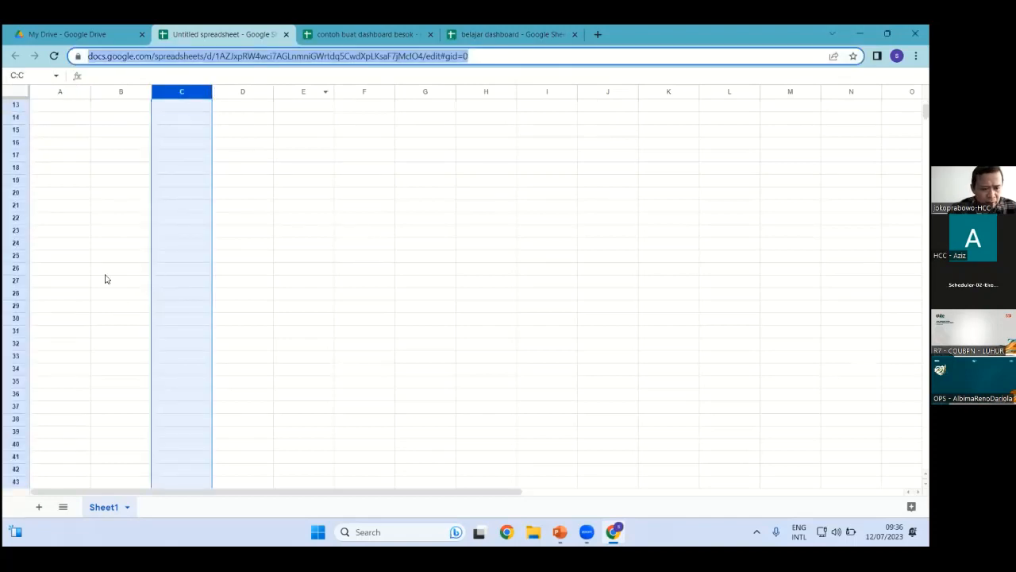
# Add Sheet2, list all sheets, close the untitled spreadsheet unsaved, and return to 'contoh buat dashboard besok'
pyautogui.click(38, 508)
pyautogui.click(63, 507)
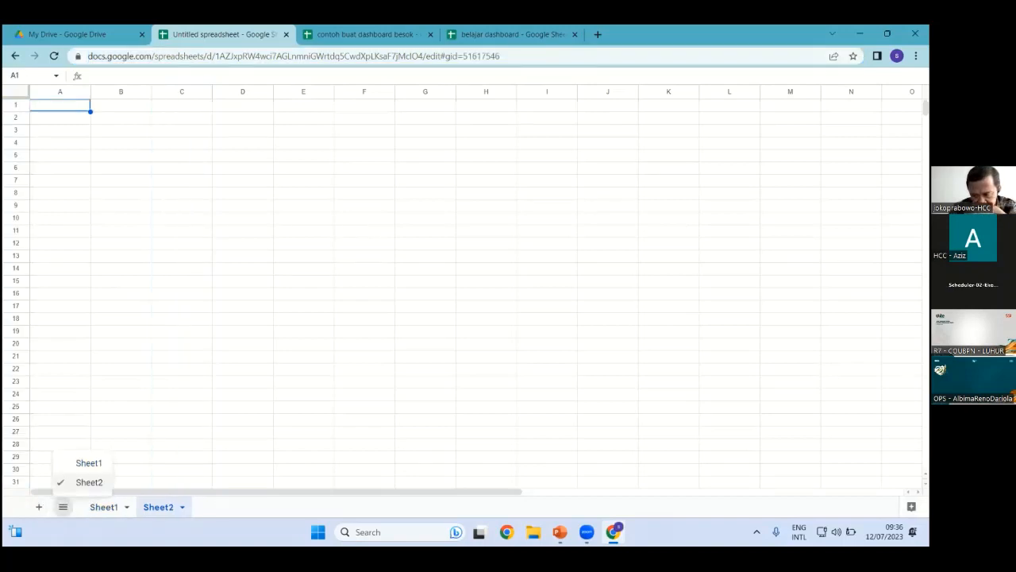
pyautogui.moveTo(926, 108); pyautogui.dragTo(925, 225)
pyautogui.click(245, 76)
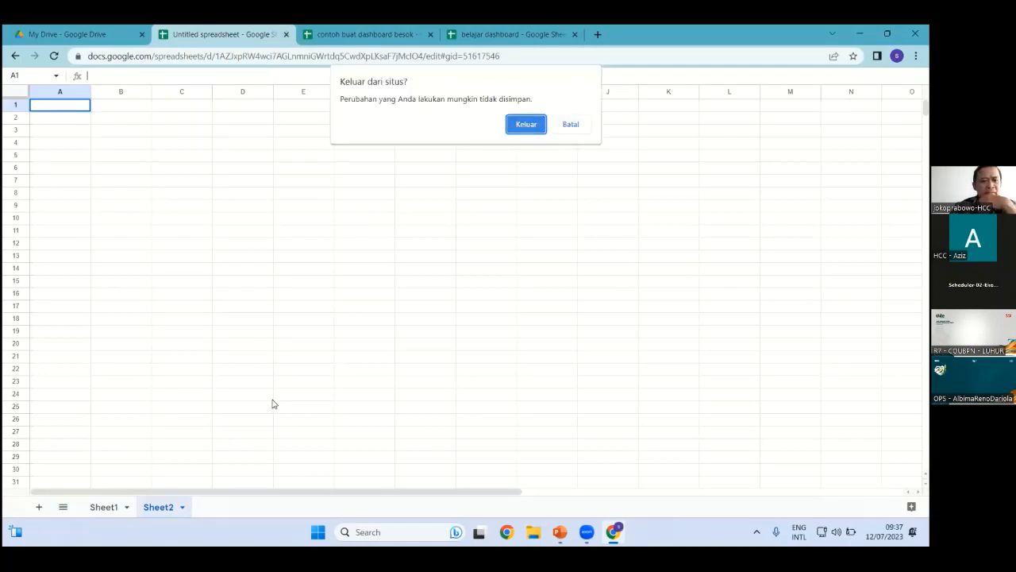
pyautogui.press('Return')
pyautogui.click(238, 34)
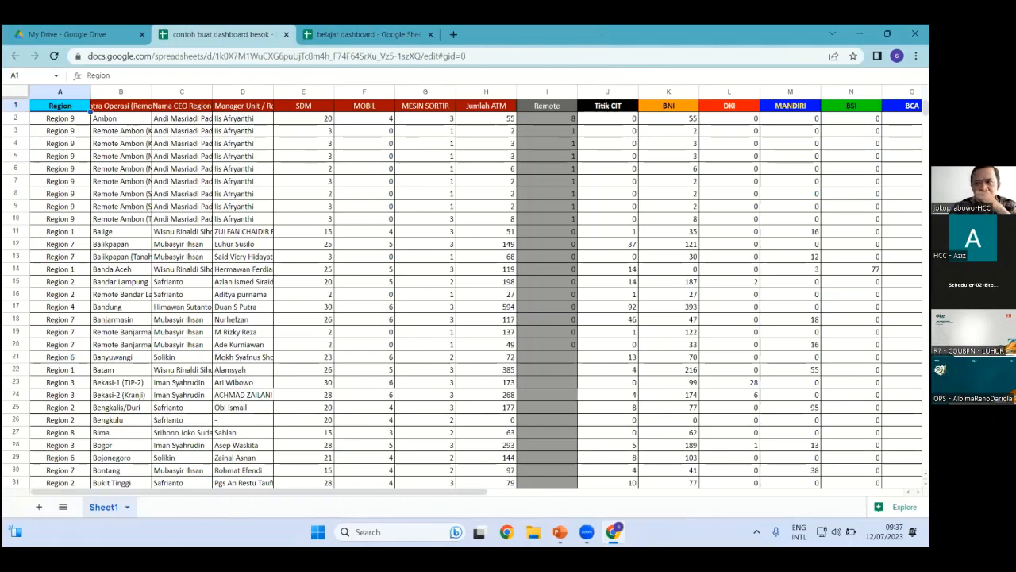
# Close 'contoh buat dashboard besok' and show the dashboard sheet with ATM, MESIN SORTIR and SDM charts
pyautogui.hotkey('ctrl', 'w')
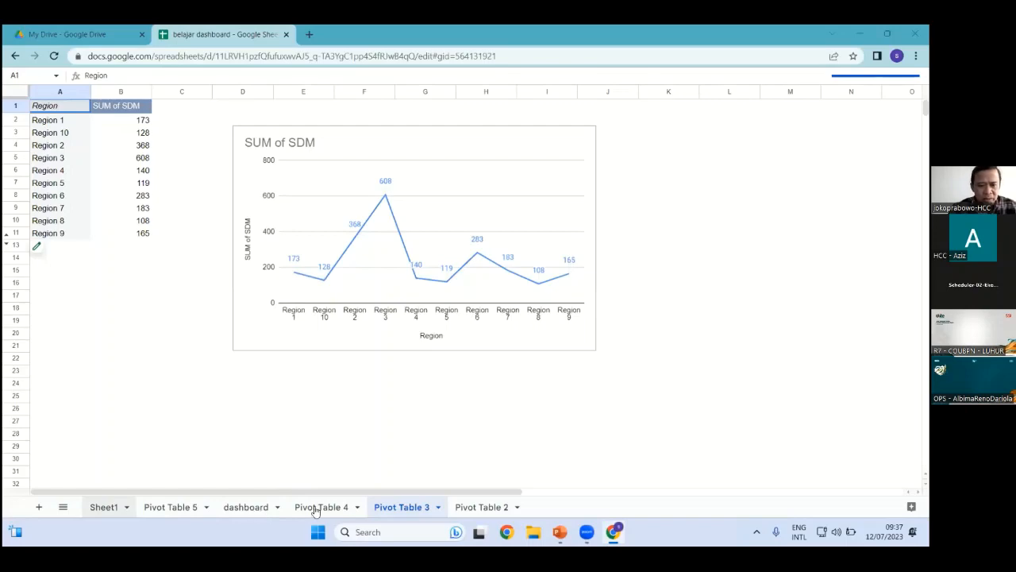
pyautogui.click(242, 512)
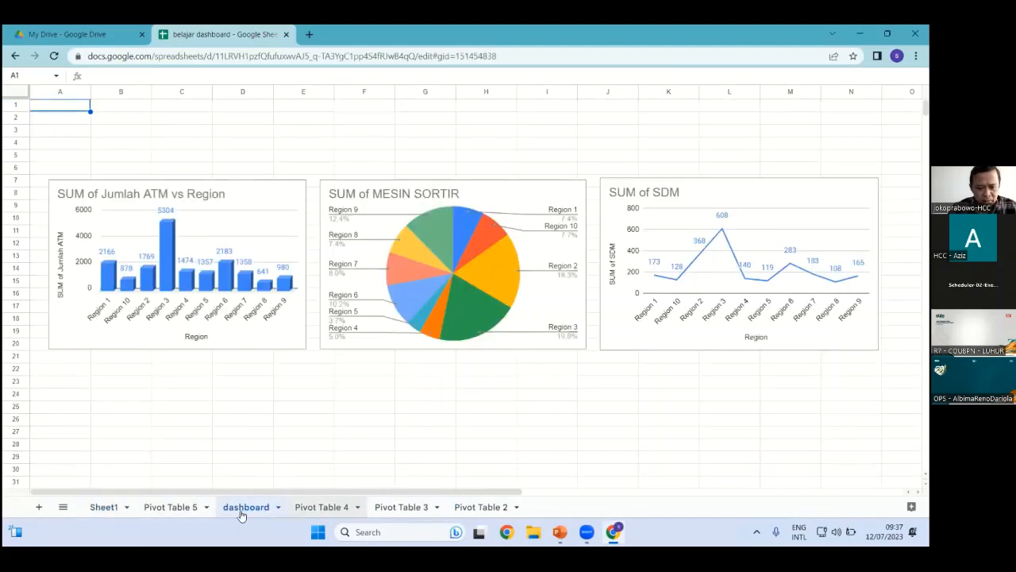
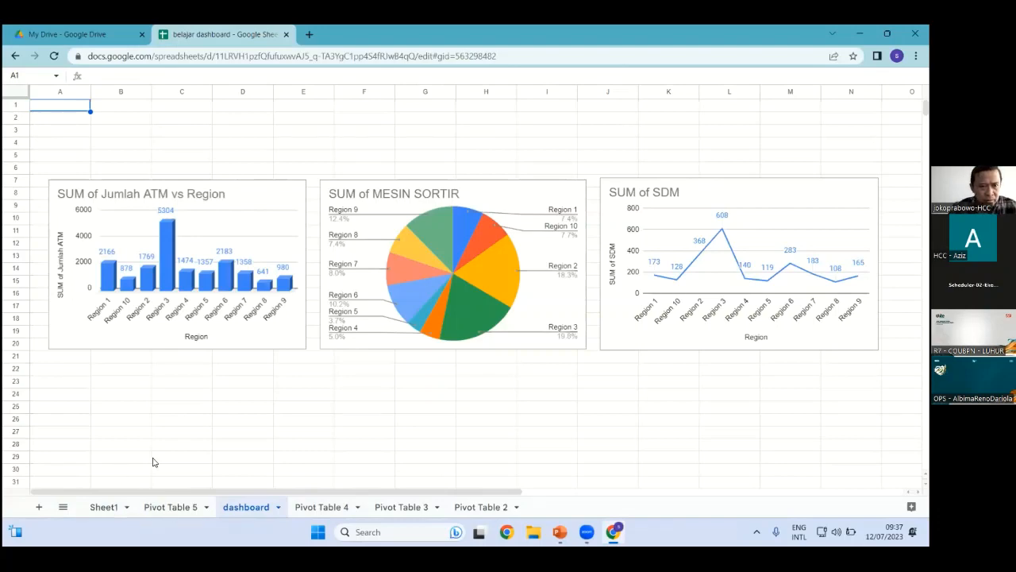
# Flip through the workbook's sheets, then close the belajar dashboard spreadsheet
pyautogui.hotkey('ctrl', 'shift', 'pageup')
pyautogui.hotkey('ctrl', 'shift', 'pageup')
pyautogui.hotkey('ctrl', 'shift', 'pagedown')
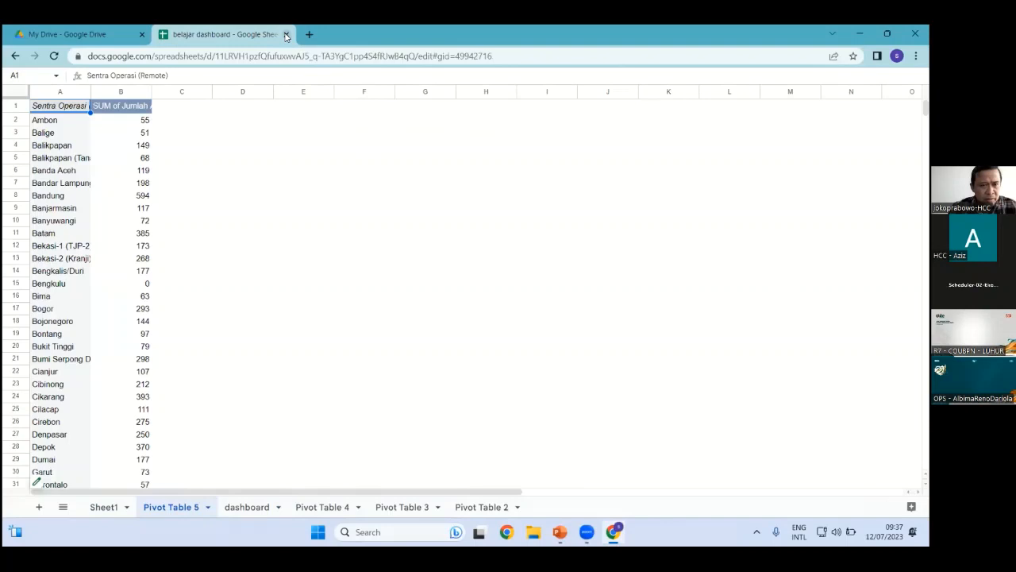
pyautogui.hotkey('ctrl', 'w')
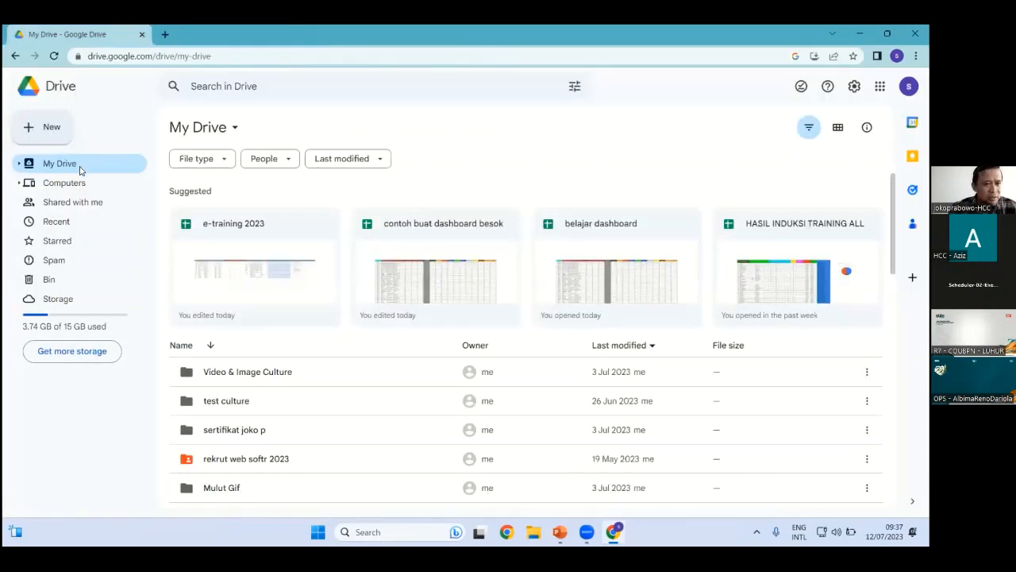
# Create a blank Google Sheets spreadsheet from Drive, then close and discard it
pyautogui.click(46, 127)
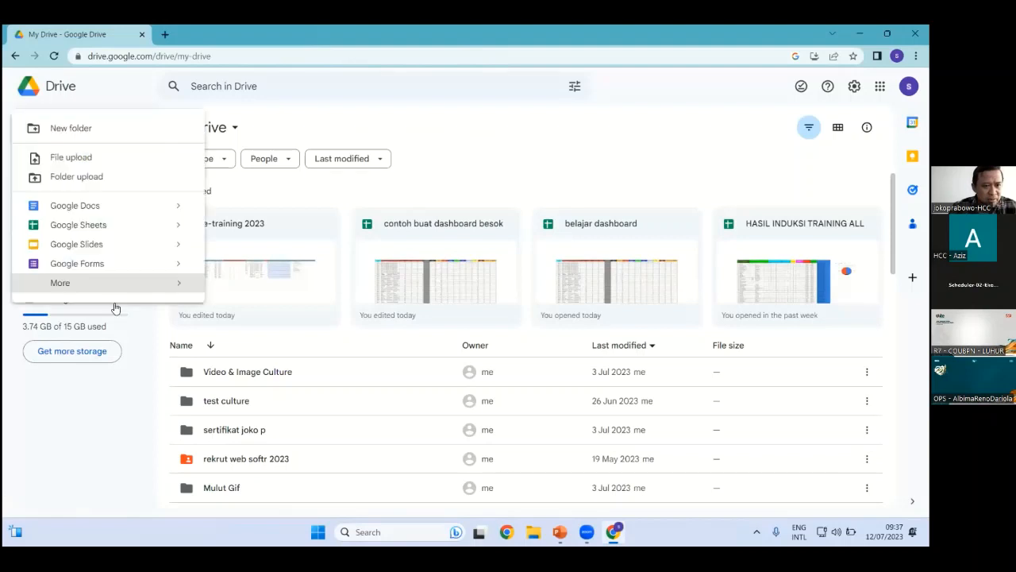
pyautogui.click(112, 228)
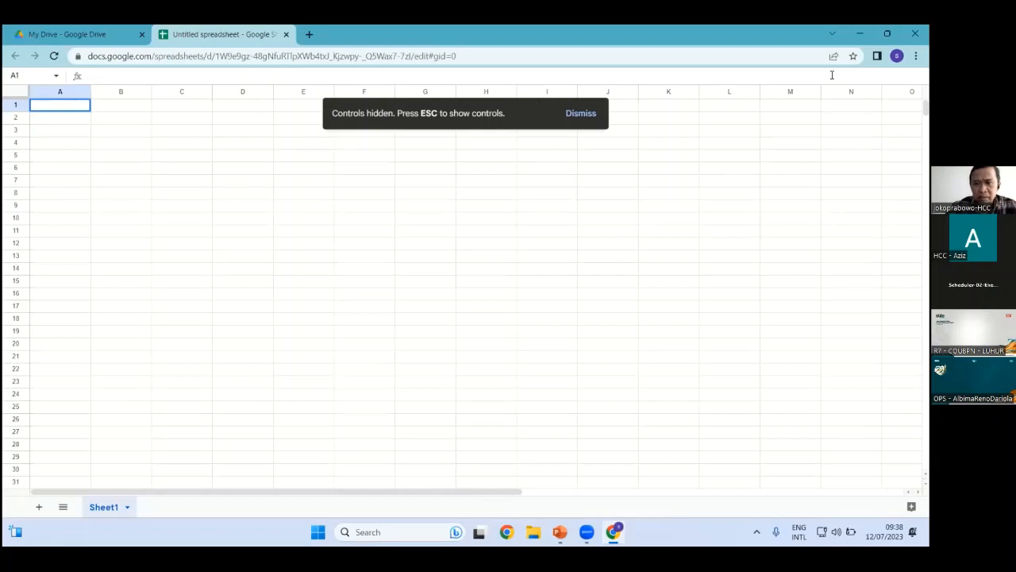
pyautogui.click(125, 78)
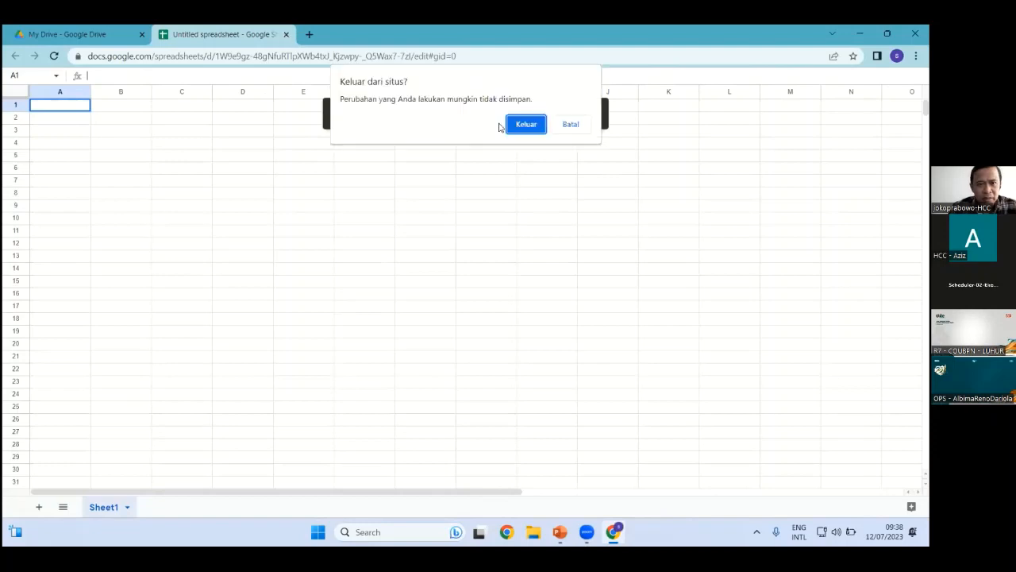
pyautogui.press('Return')
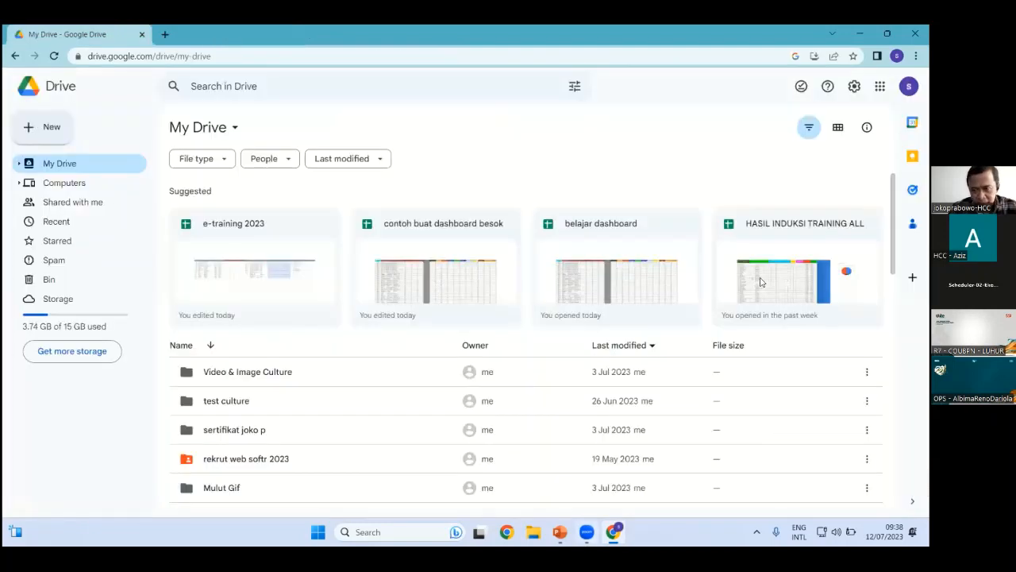
# Switch to a different Chrome profile in a new window
pyautogui.click(909, 86)
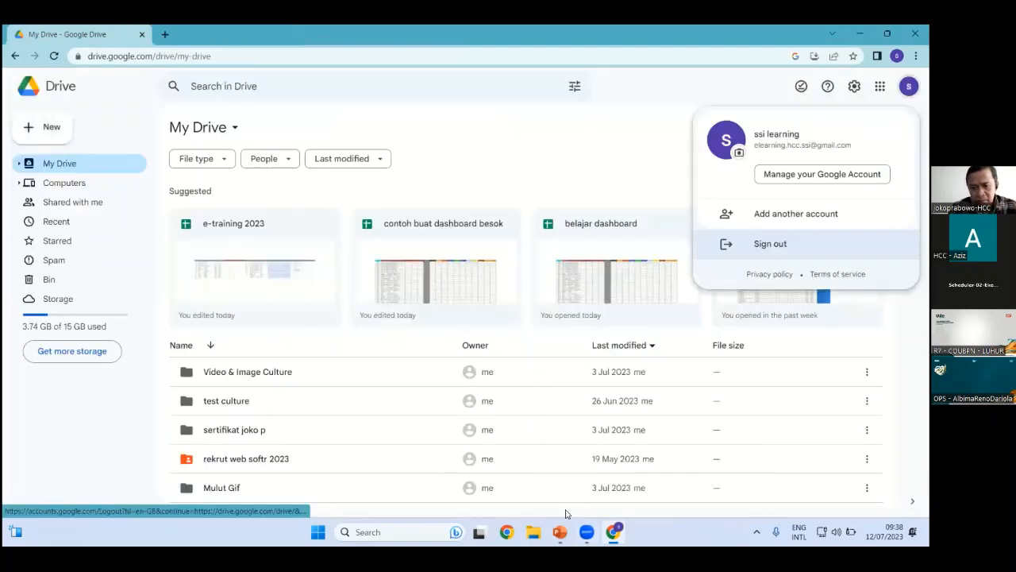
pyautogui.hotkey('ctrl', 'shift', 'm')
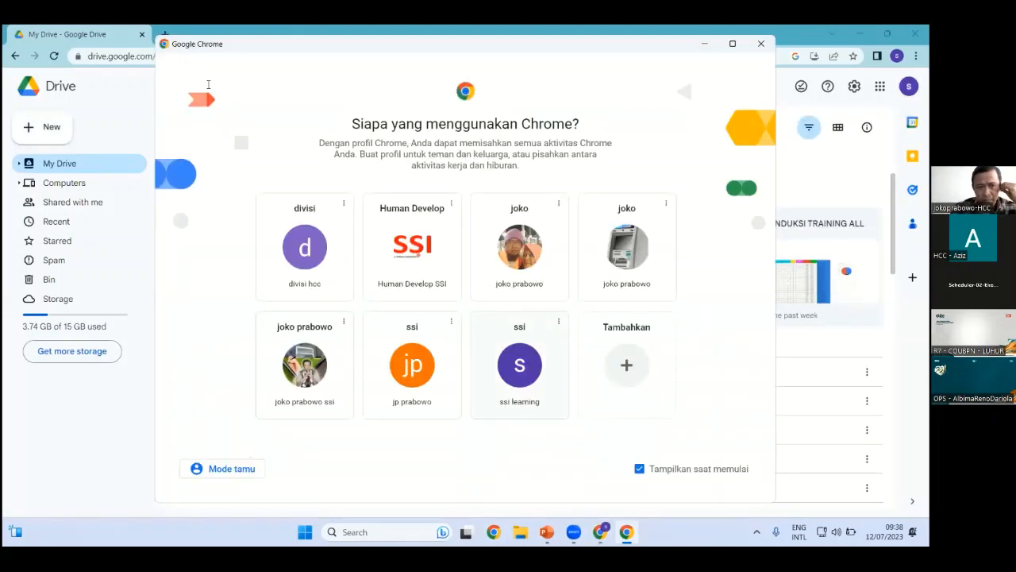
pyautogui.click(564, 197)
# Open this profile's Drive, create a blank spreadsheet and bring up File > Impor
pyautogui.click(879, 106)
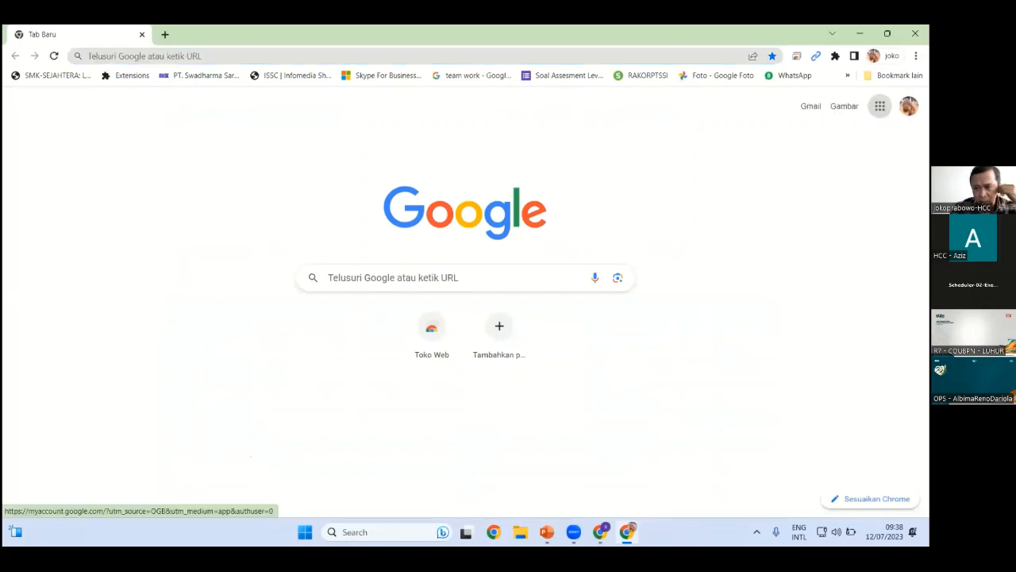
pyautogui.click(758, 171)
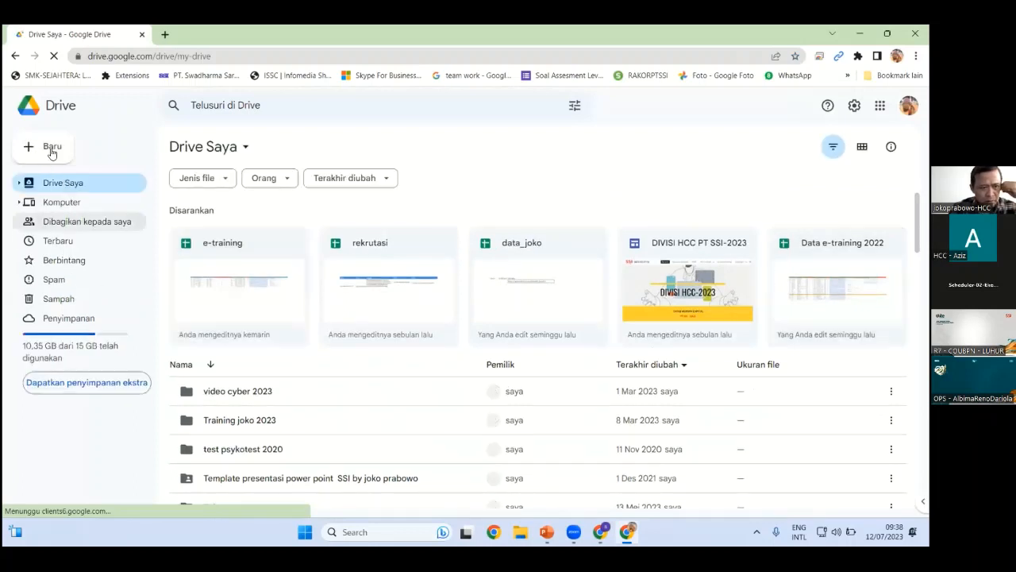
pyautogui.press('c')
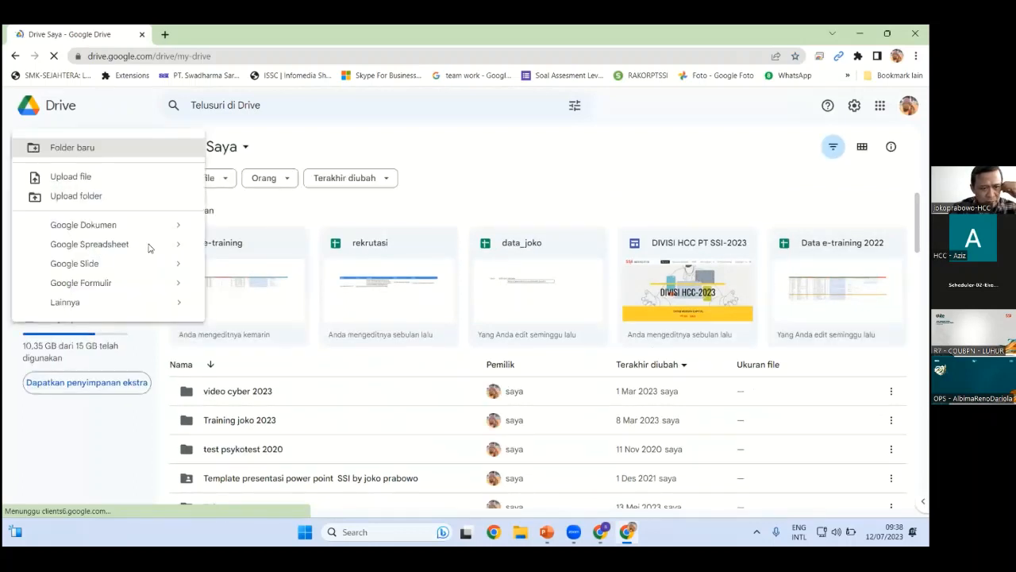
pyautogui.click(151, 248)
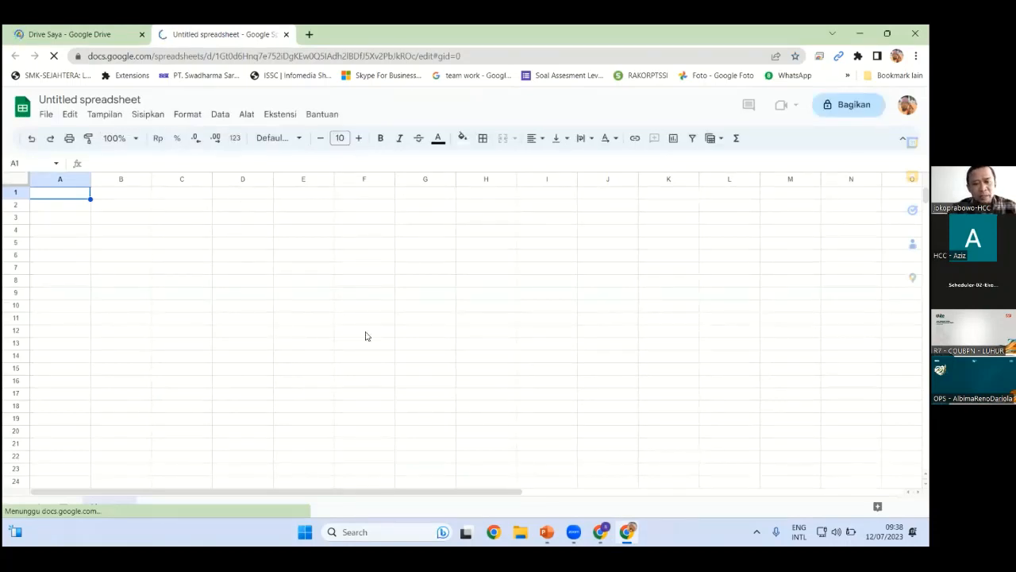
pyautogui.click(46, 113)
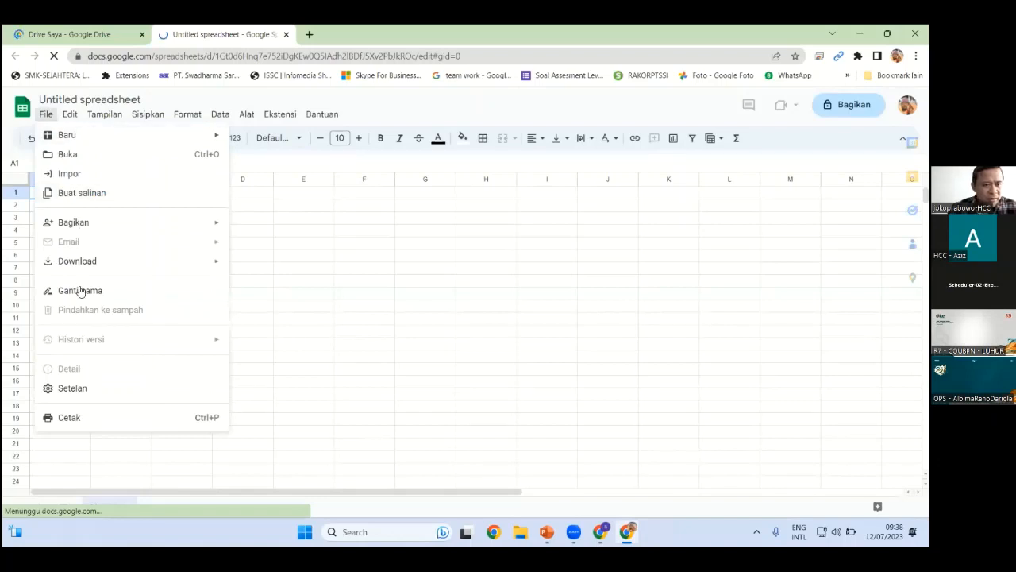
pyautogui.click(79, 174)
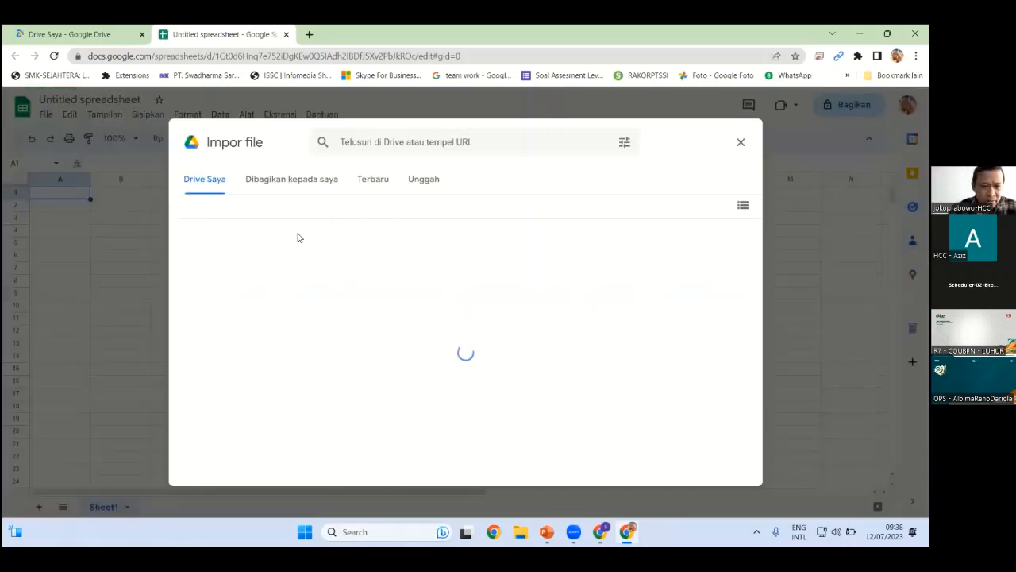
# Import BAHAN EXCEL from the Desktop's WEBINAR DASHBOARD folder, replacing the spreadsheet
pyautogui.click(429, 182)
pyautogui.click(464, 386)
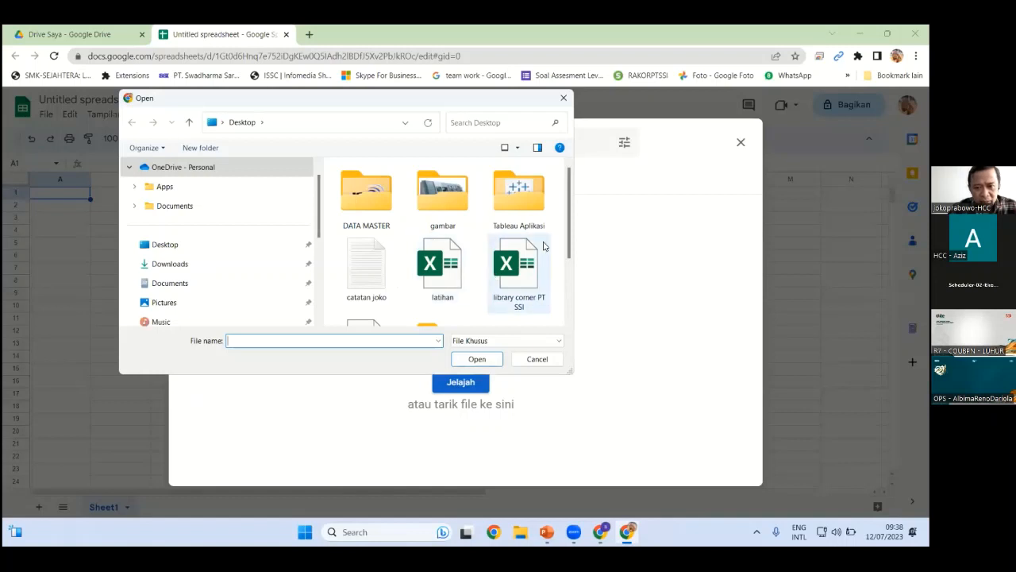
pyautogui.click(216, 246)
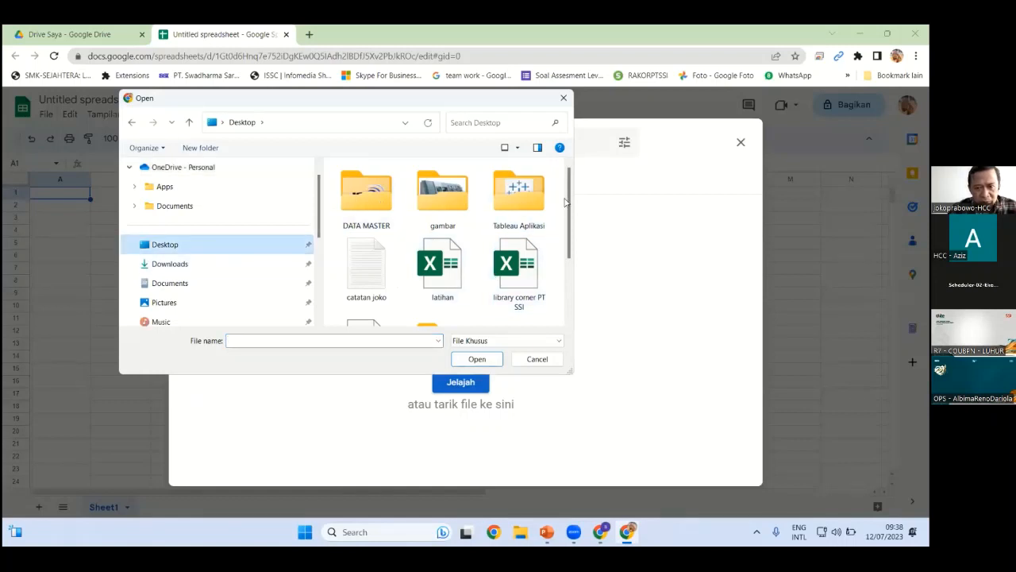
pyautogui.scroll(-3, 565, 201)
pyautogui.doubleClick(435, 270)
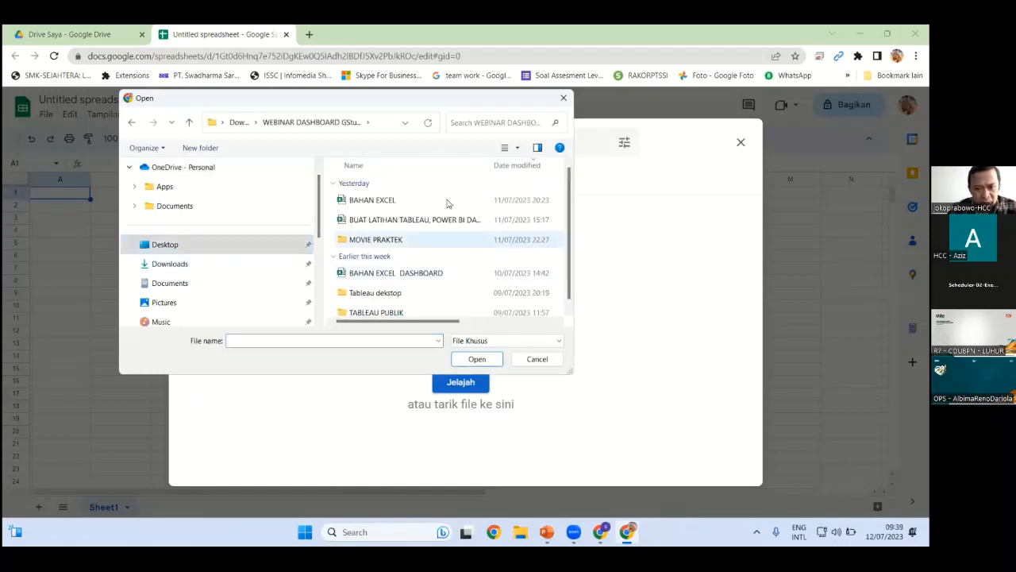
pyautogui.click(377, 200)
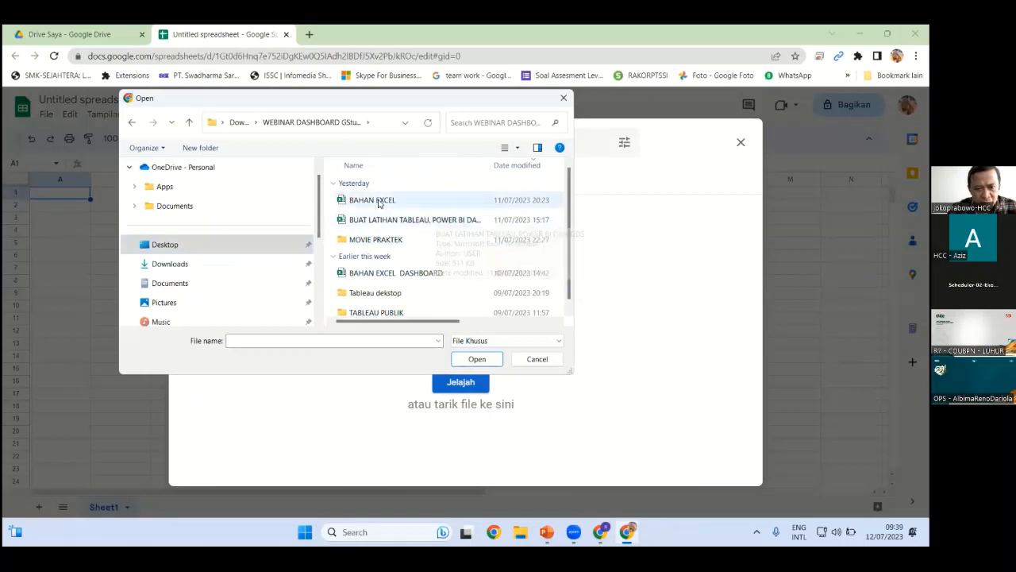
pyautogui.click(477, 359)
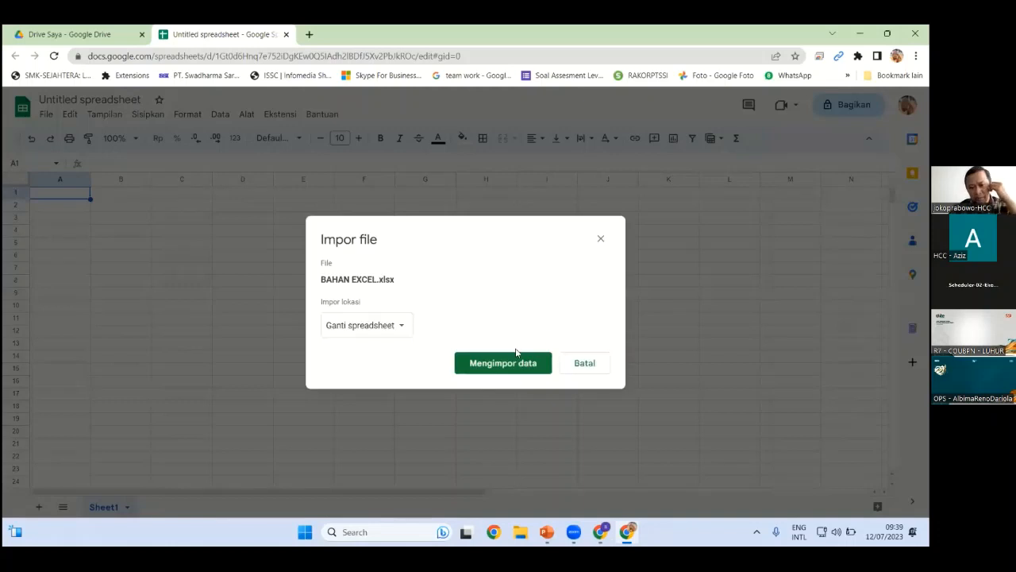
pyautogui.click(518, 364)
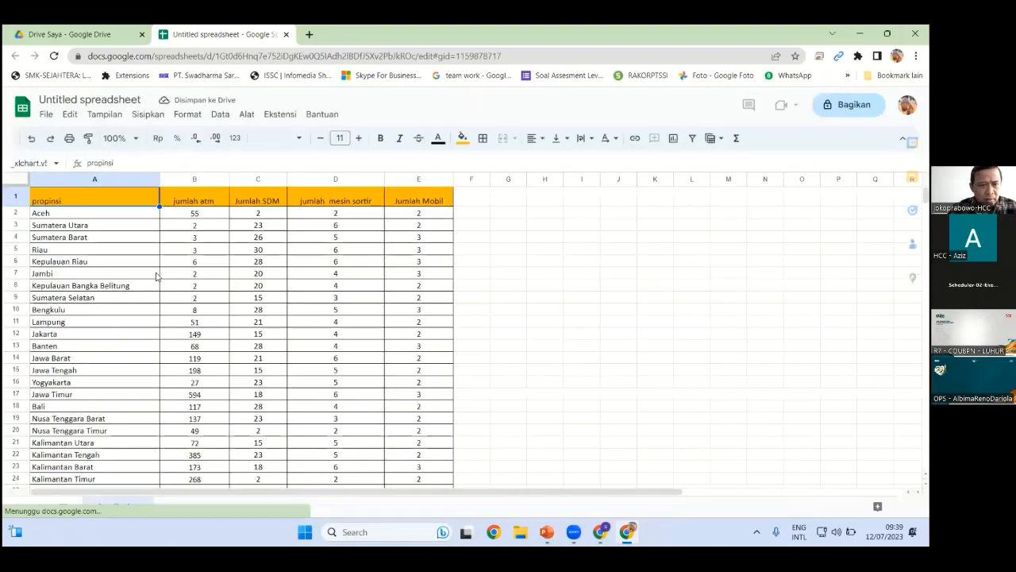
# Rename the imported spreadsheet to 'belajar'
pyautogui.click(142, 100)
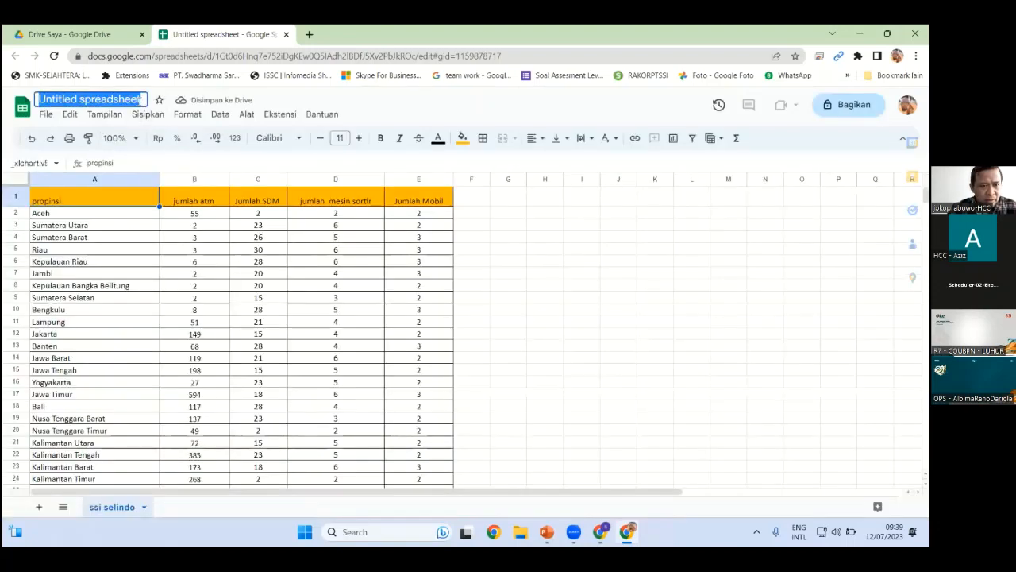
pyautogui.write('belajar')
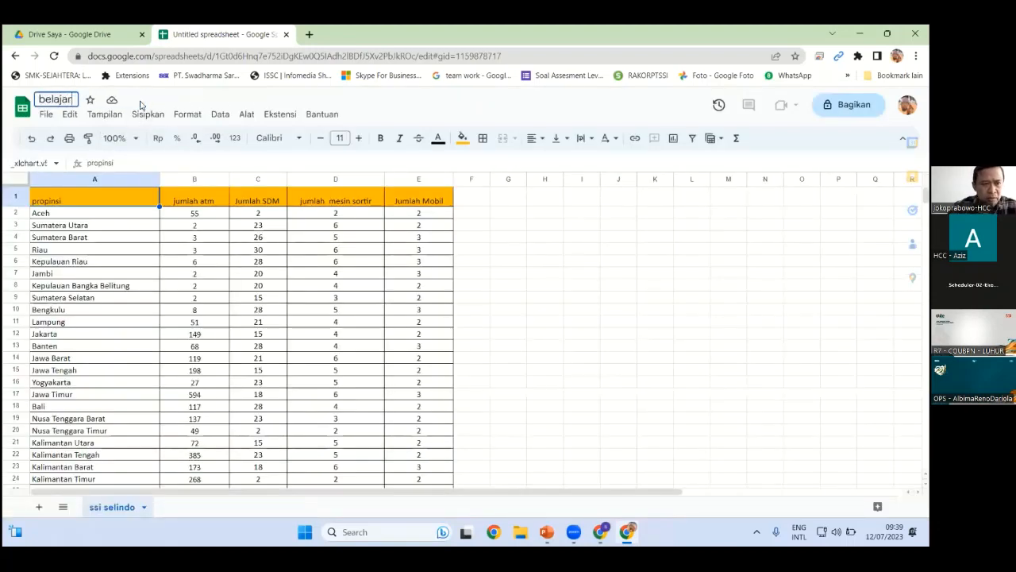
pyautogui.click(473, 202)
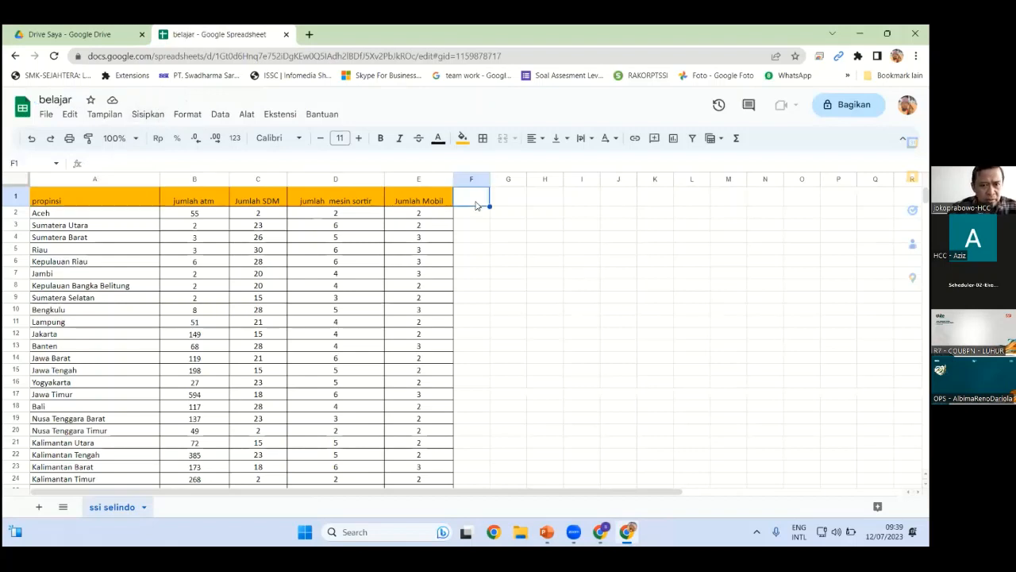
pyautogui.click(194, 285)
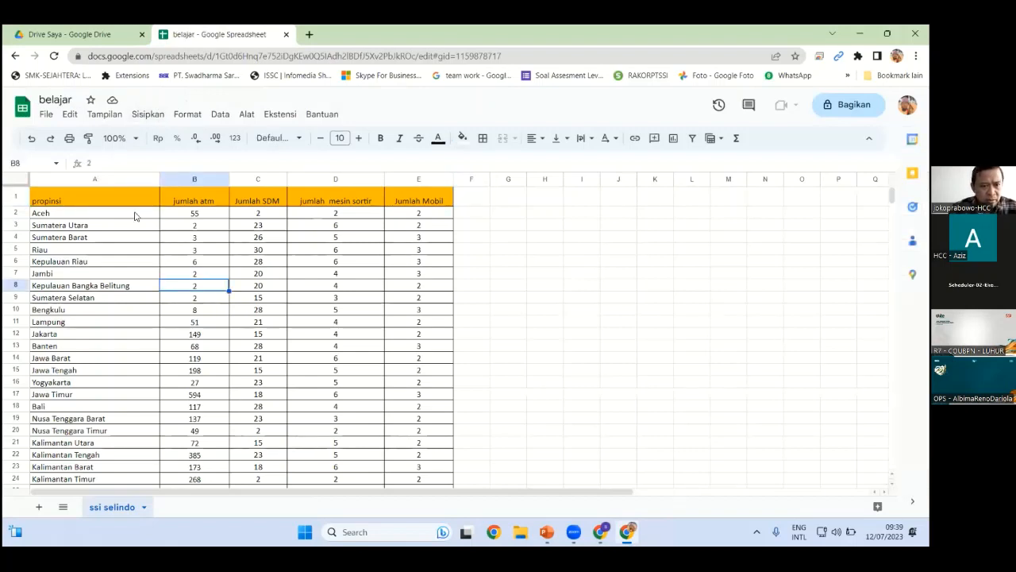
# Select the whole A1:F35 province data table
pyautogui.click(92, 203)
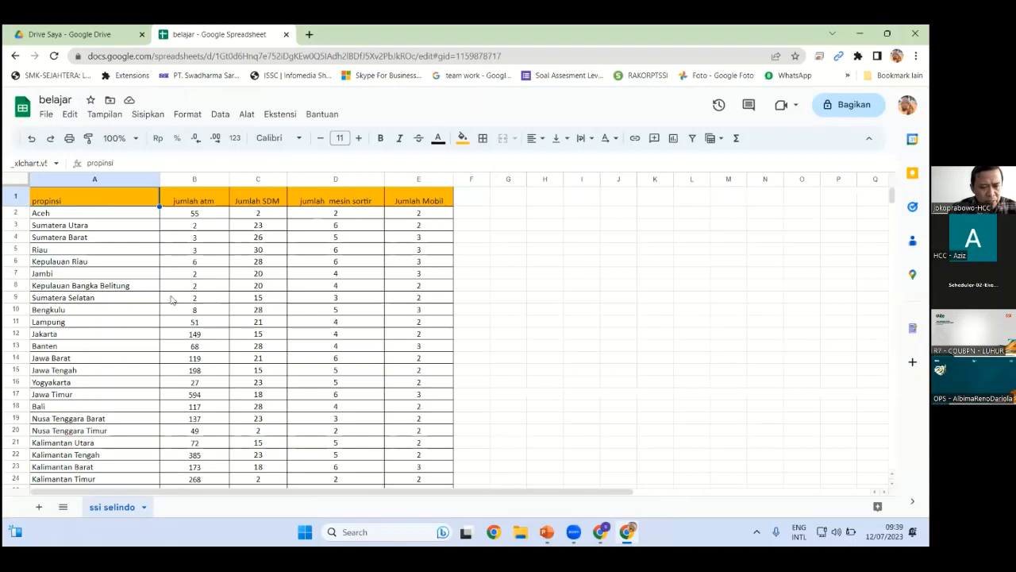
pyautogui.moveTo(76, 199); pyautogui.dragTo(215, 319)
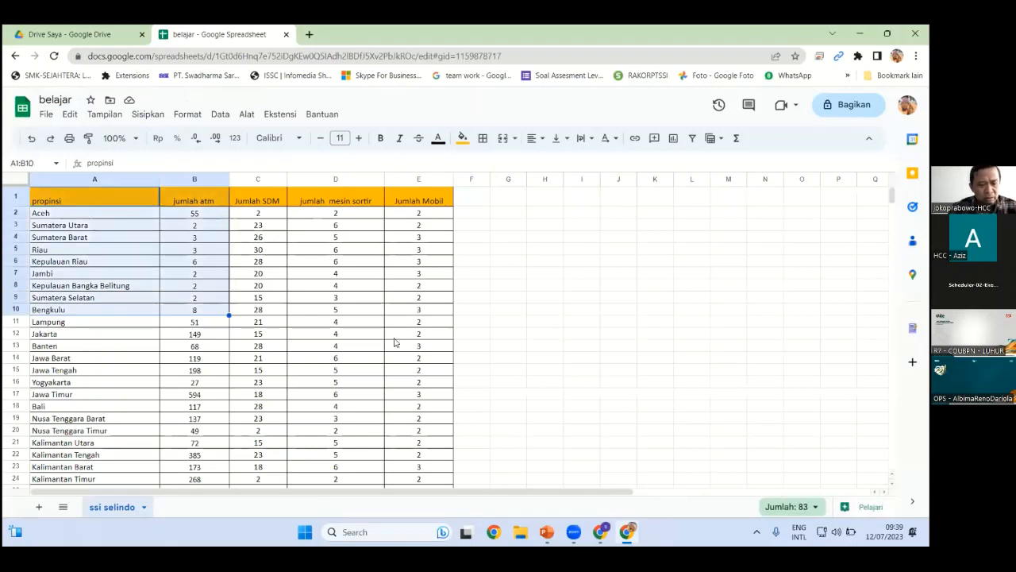
pyautogui.click(480, 324)
pyautogui.hotkey('ctrl', 'a')
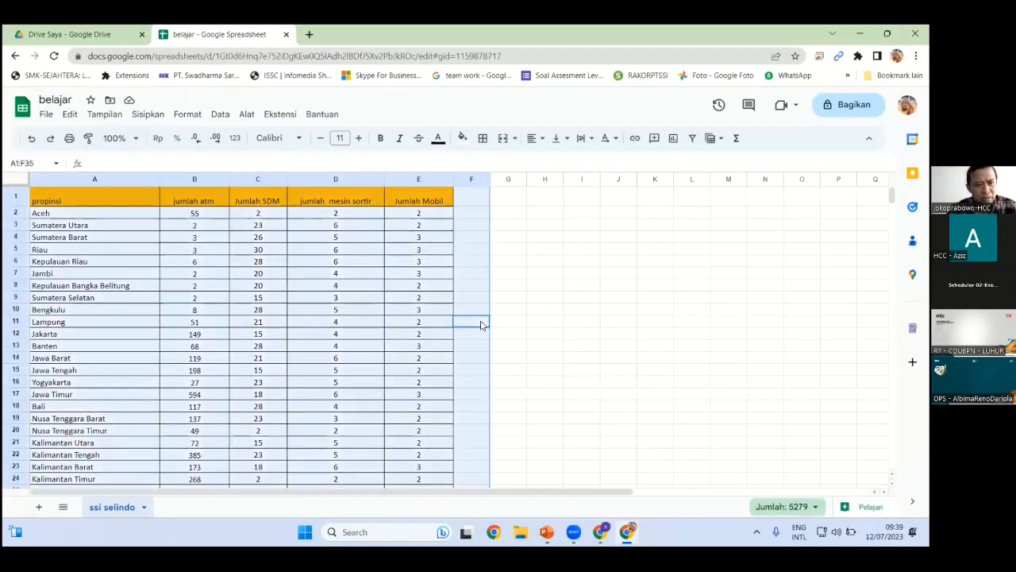
pyautogui.click(138, 115)
# Create a pivot table on a new sheet with propinsi as rows and jumlah atm as columns
pyautogui.click(173, 250)
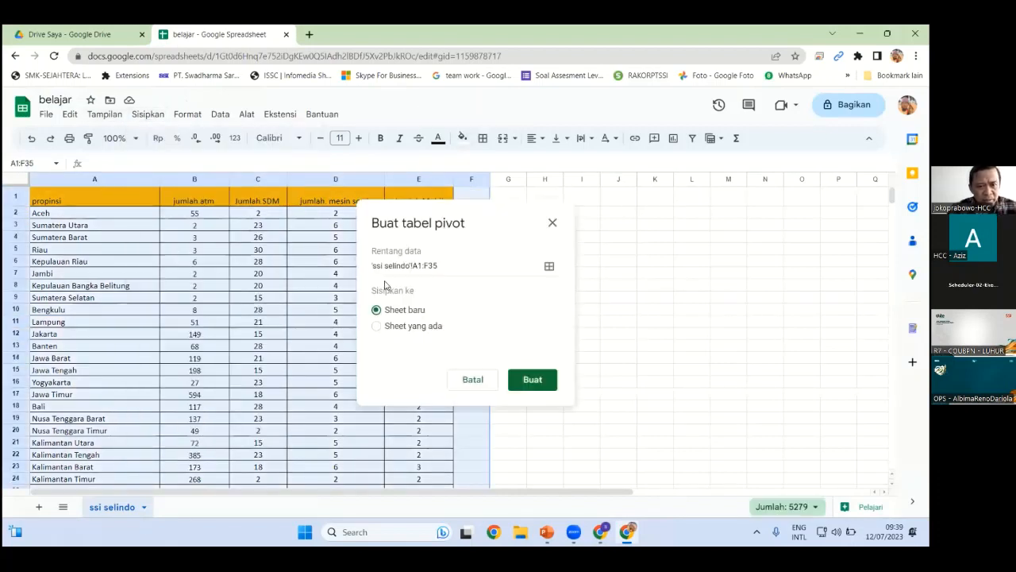
pyautogui.click(529, 385)
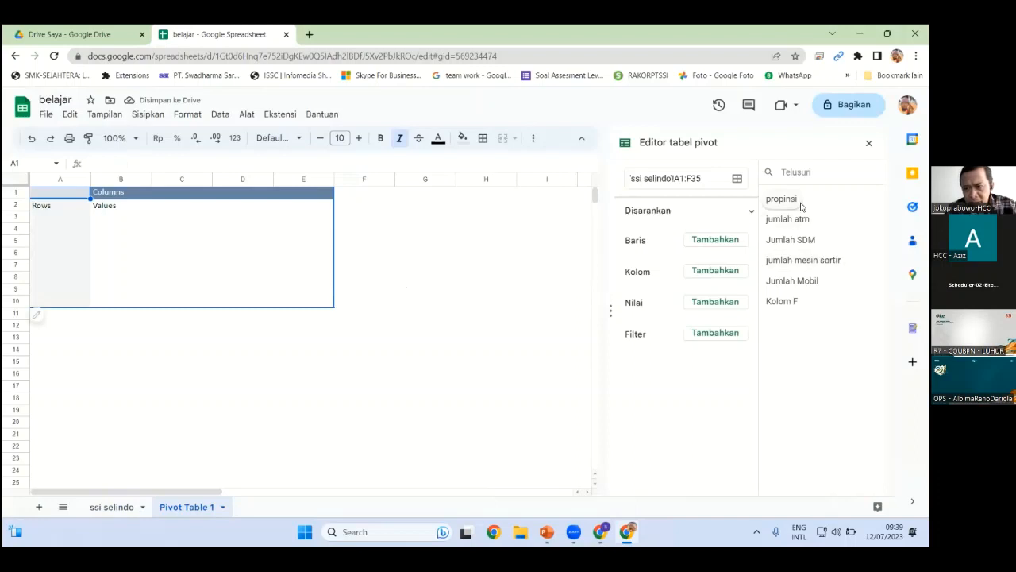
pyautogui.moveTo(797, 198); pyautogui.dragTo(720, 230)
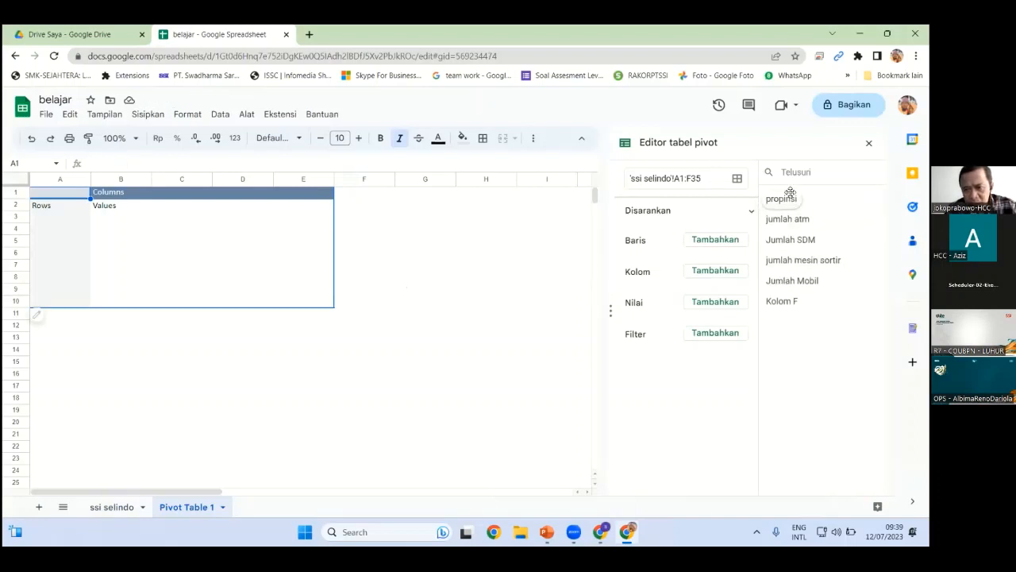
pyautogui.moveTo(783, 199); pyautogui.dragTo(646, 254)
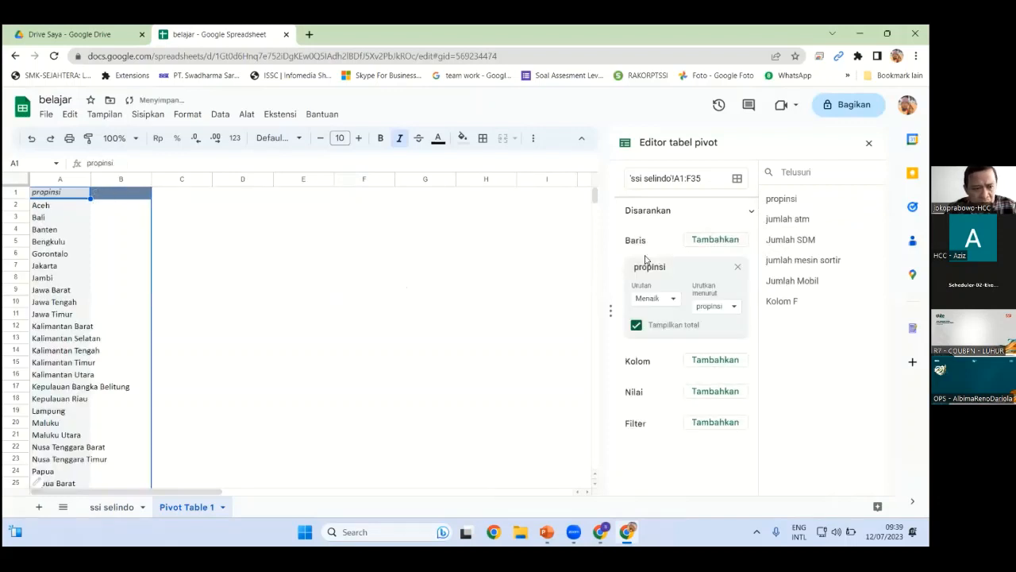
pyautogui.moveTo(810, 219); pyautogui.dragTo(676, 385)
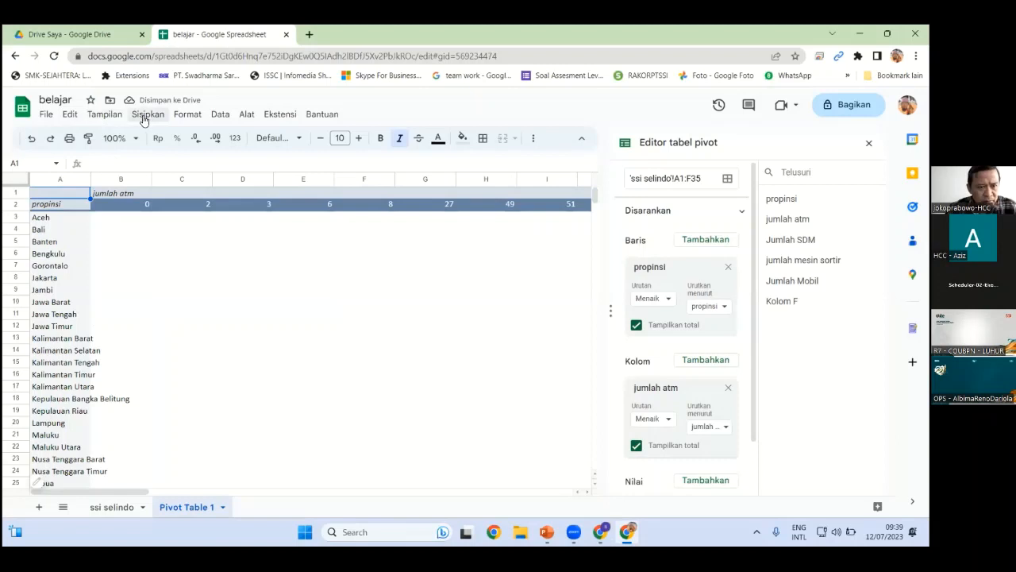
pyautogui.click(145, 115)
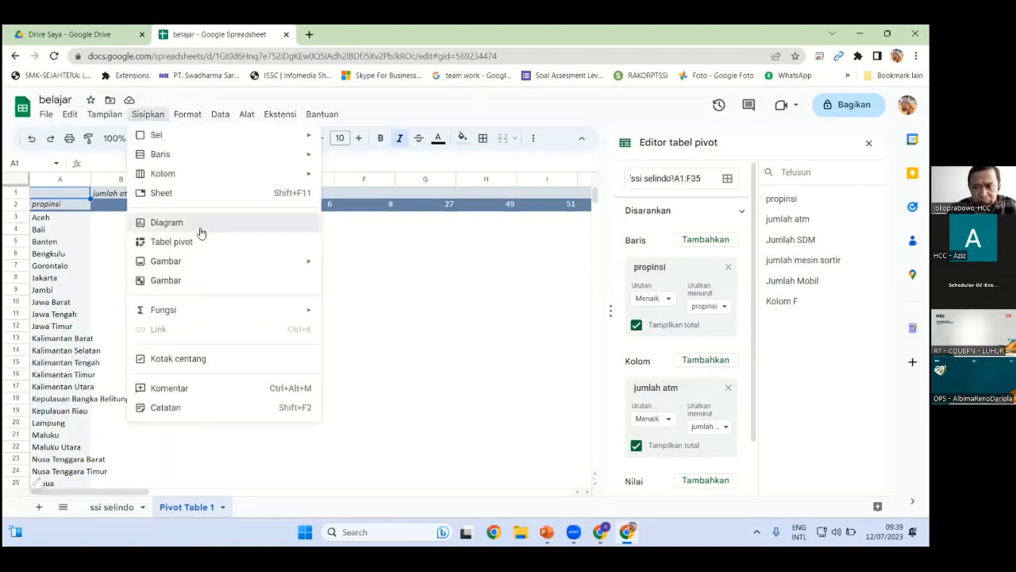
# Insert a chart on Pivot Table 1, change it to a geo map and reposition it
pyautogui.click(604, 268)
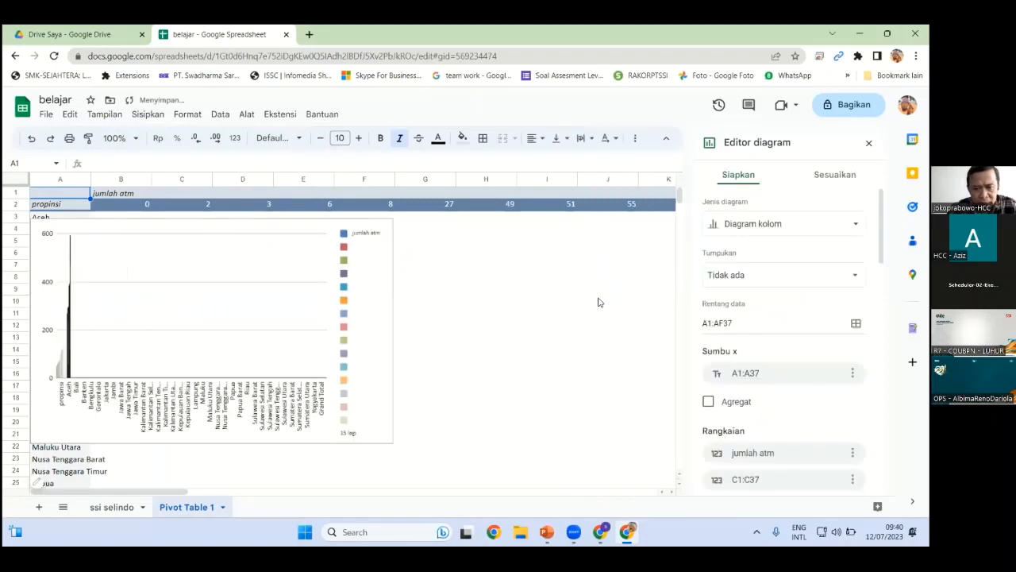
pyautogui.click(796, 224)
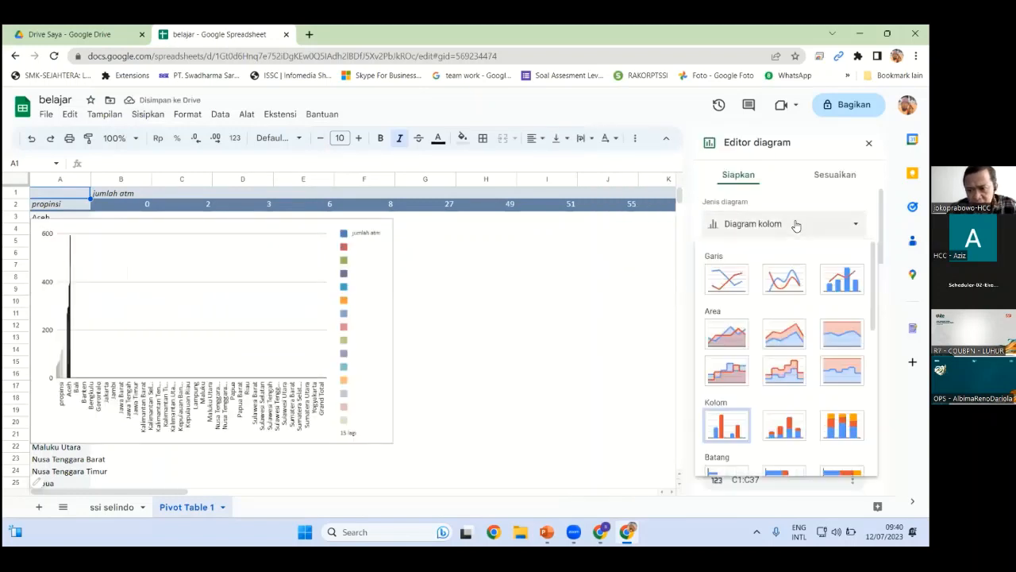
pyautogui.scroll(-5, 840, 471)
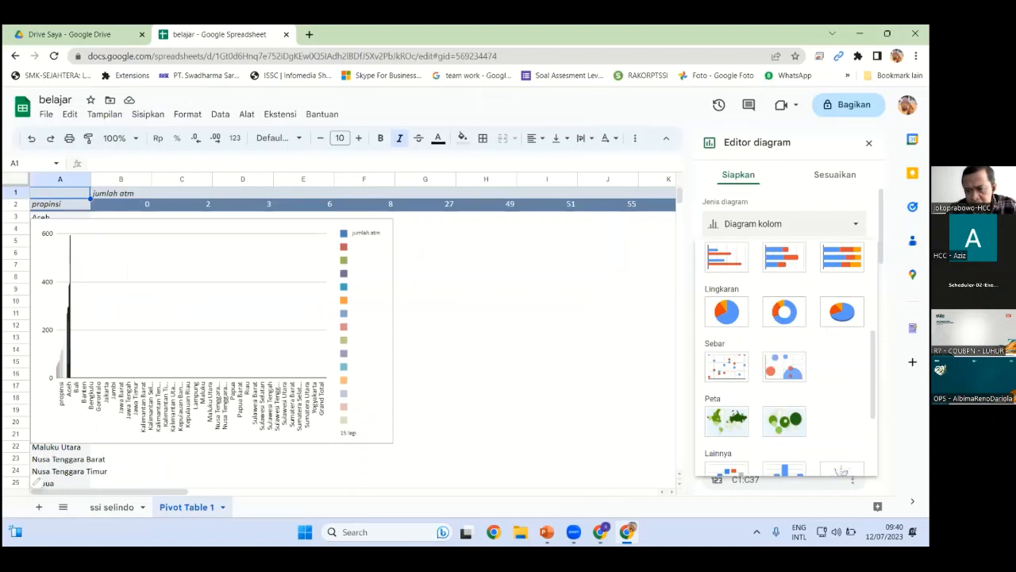
pyautogui.click(779, 427)
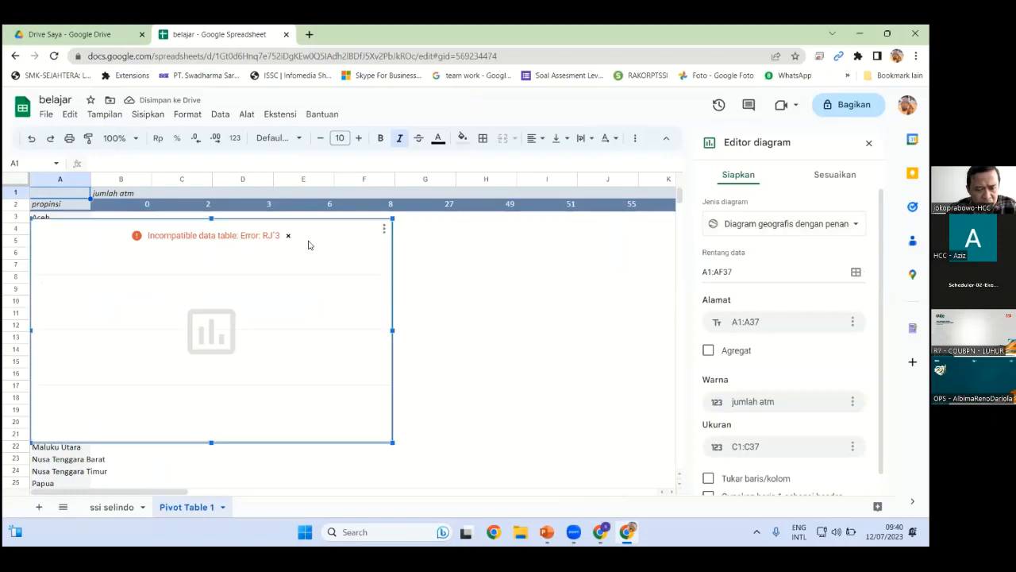
pyautogui.moveTo(304, 234); pyautogui.dragTo(558, 244)
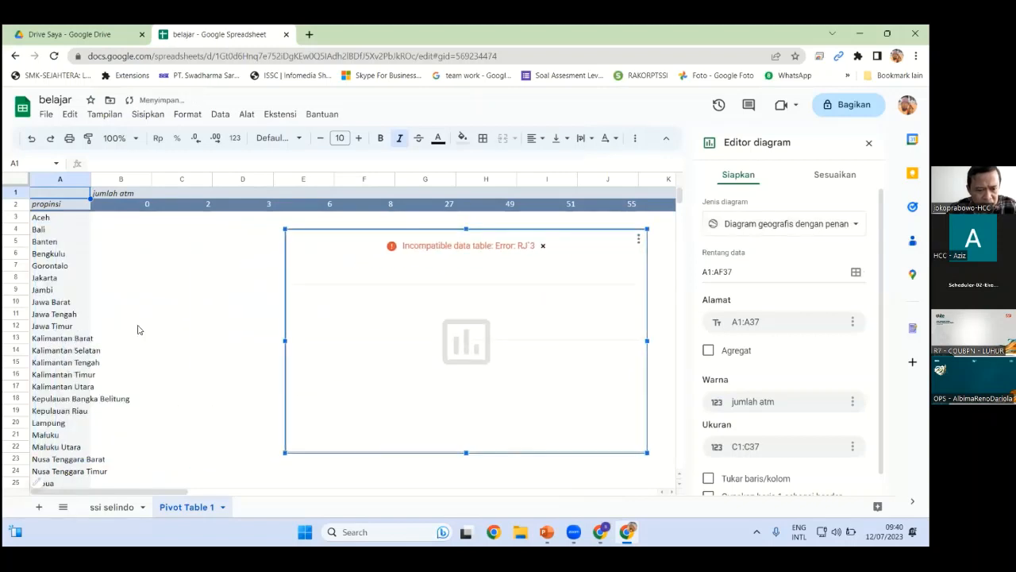
pyautogui.scroll(-2, 149, 304)
pyautogui.scroll(2, 531, 305)
pyautogui.moveTo(632, 269); pyautogui.dragTo(546, 276)
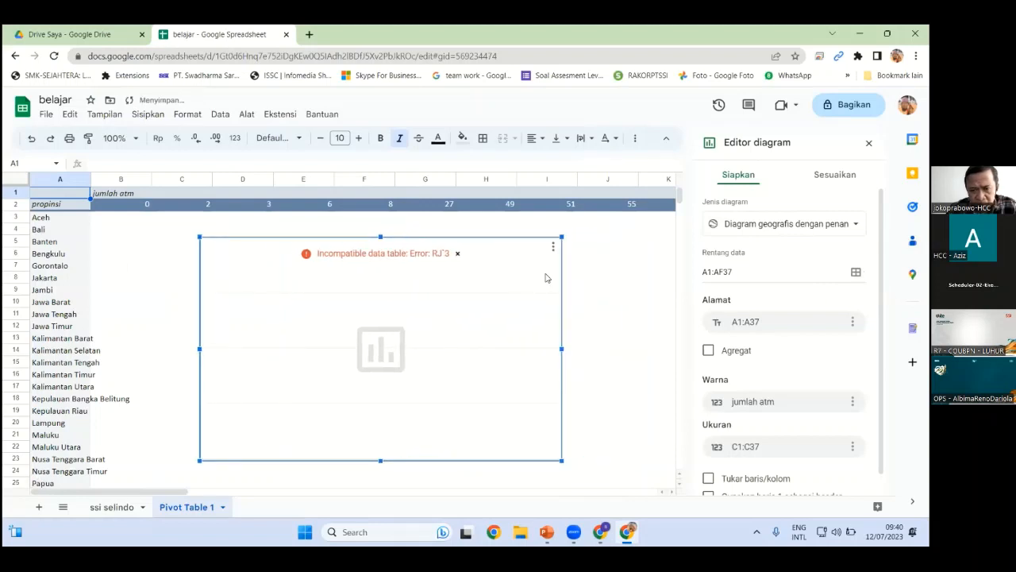
pyautogui.click(855, 223)
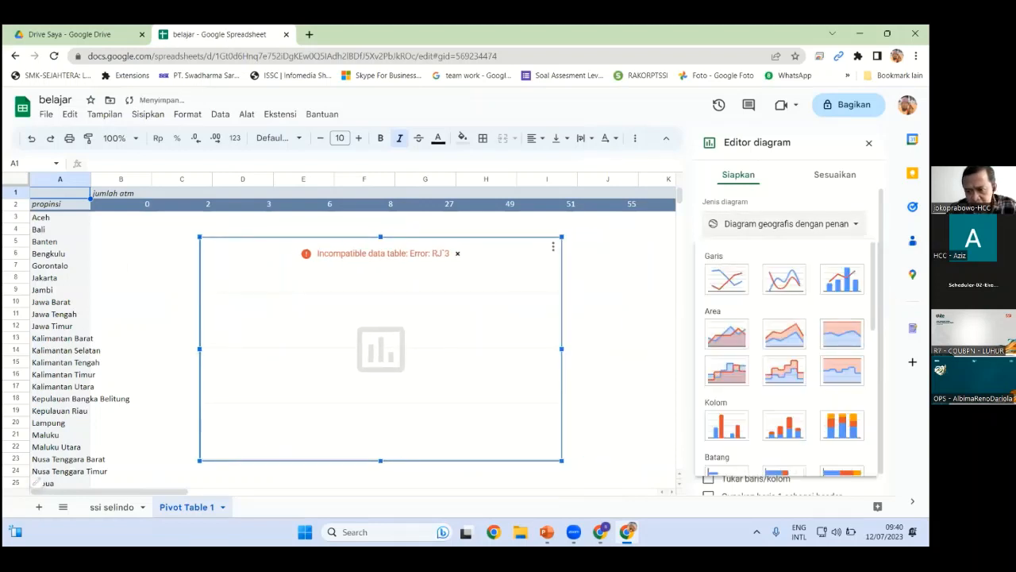
pyautogui.click(659, 277)
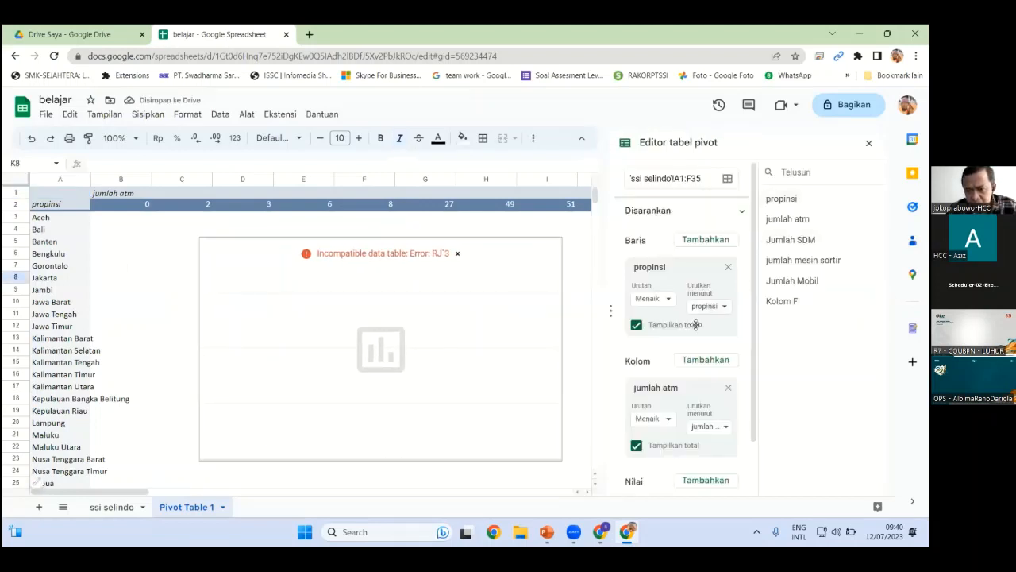
# Deselect the chart and delete the Pivot Table 1 sheet from its tab menu
pyautogui.moveTo(755, 284); pyautogui.dragTo(748, 363)
pyautogui.scroll(1, 747, 353)
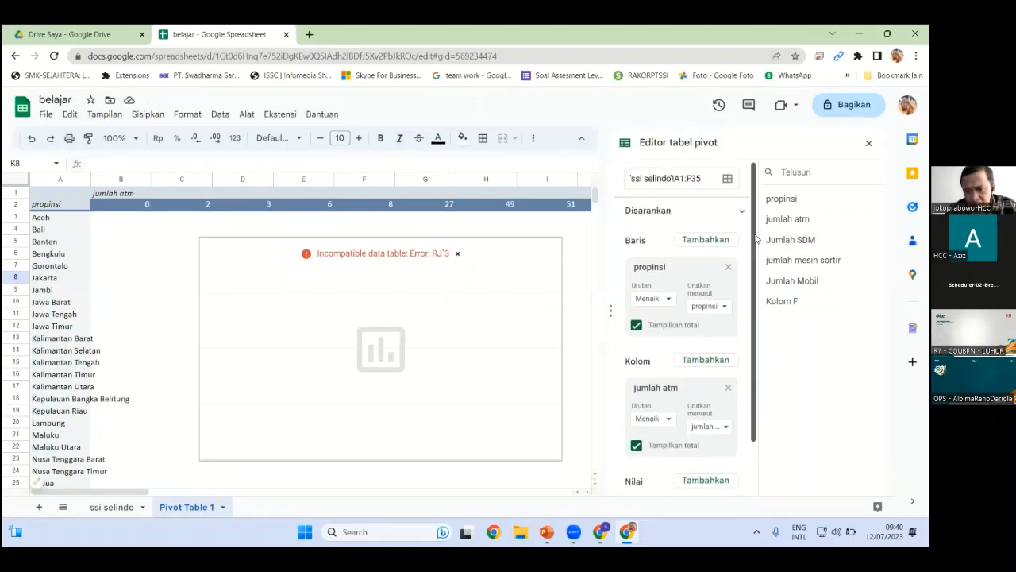
pyautogui.scroll(-1, 656, 373)
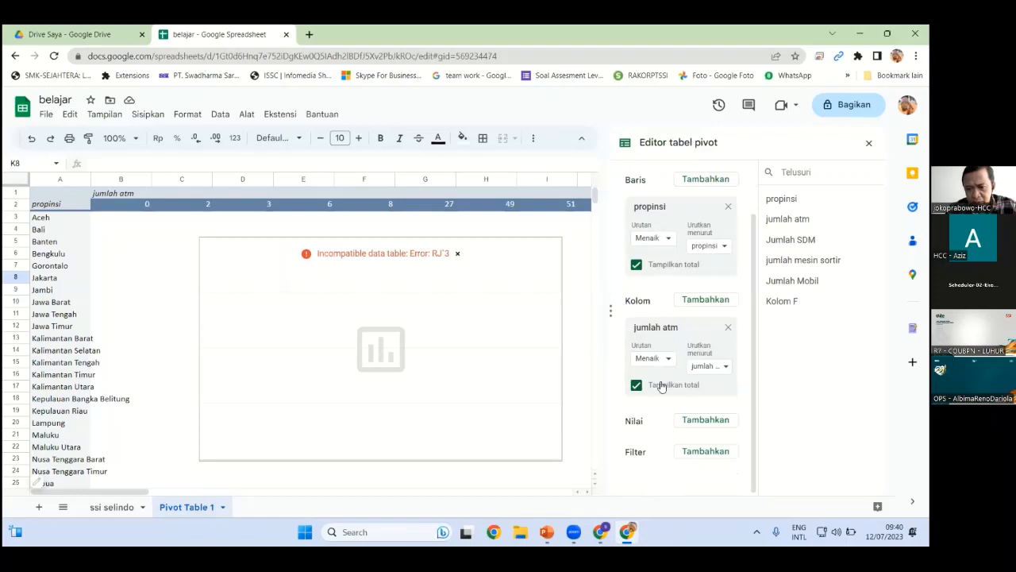
pyautogui.scroll(1, 661, 383)
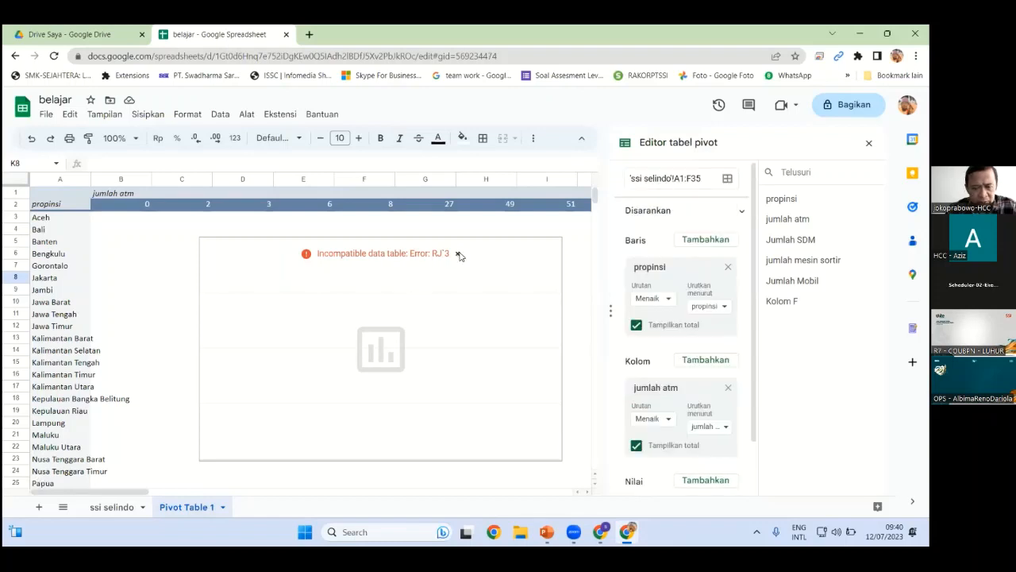
pyautogui.click(178, 254)
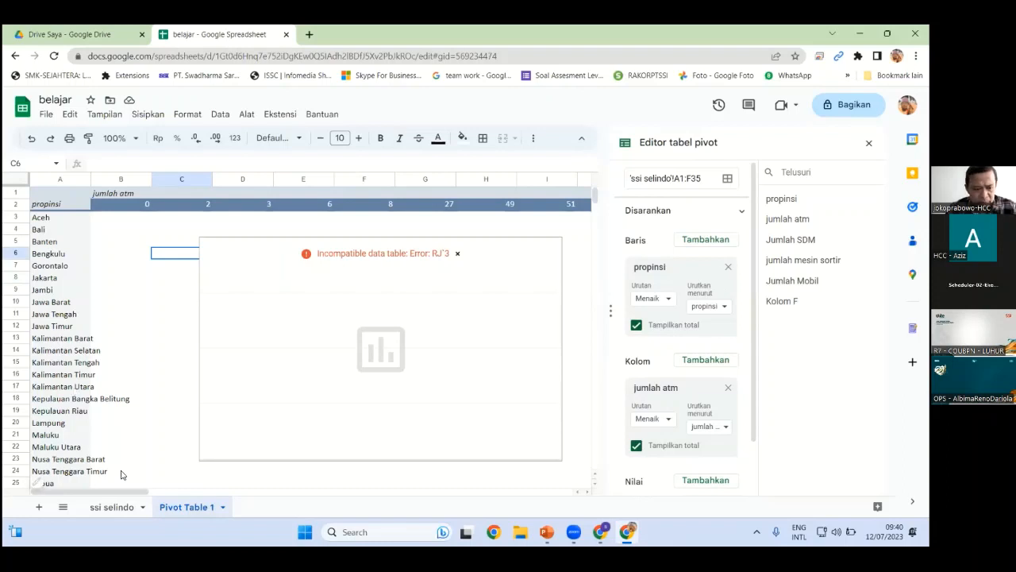
pyautogui.rightClick(178, 512)
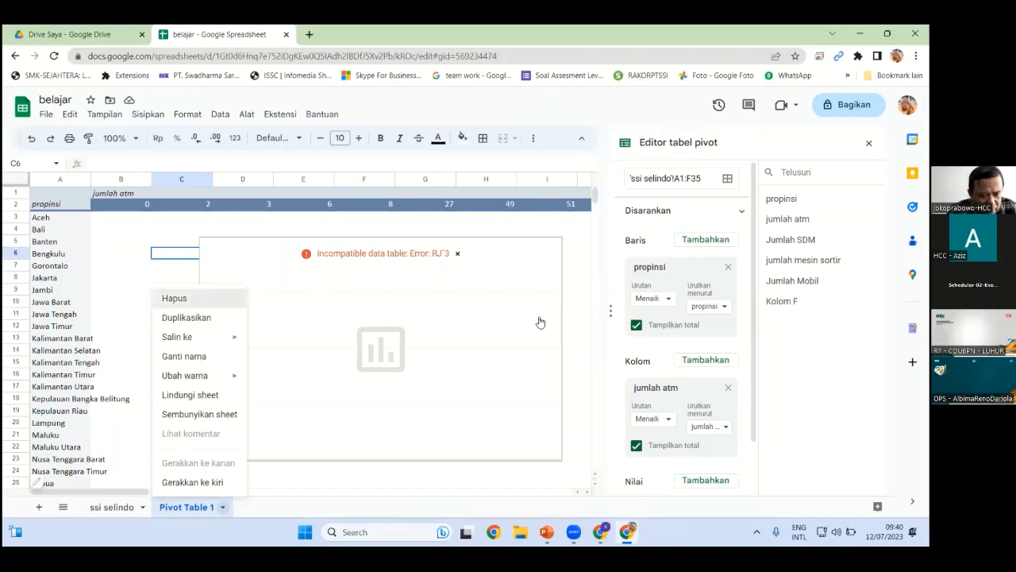
pyautogui.press('Return')
pyautogui.click(610, 325)
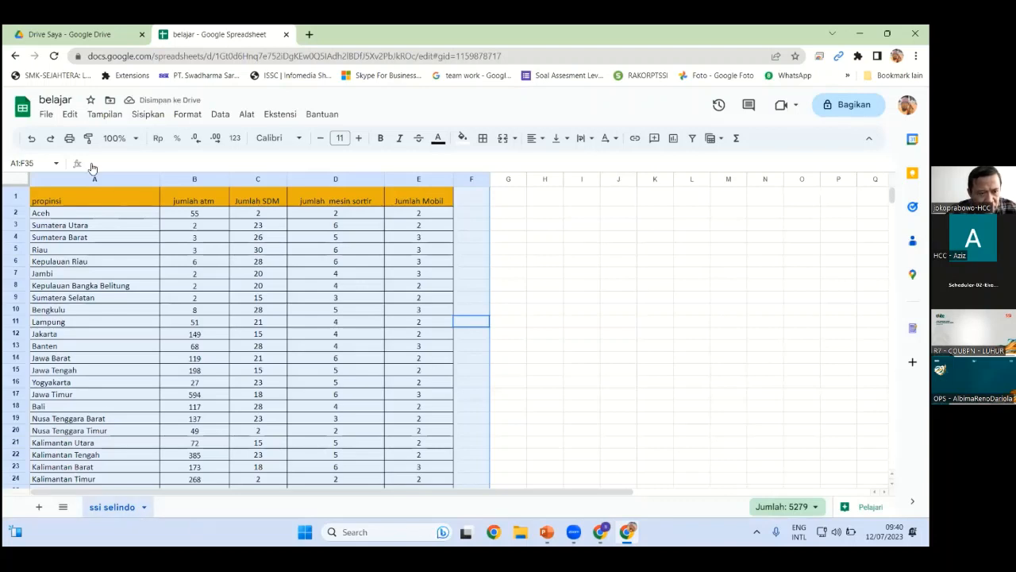
# Insert a pivot table from 'ssi selindo'!A1:F35 on a new sheet, after one cancelled attempt
pyautogui.click(148, 113)
pyautogui.click(193, 242)
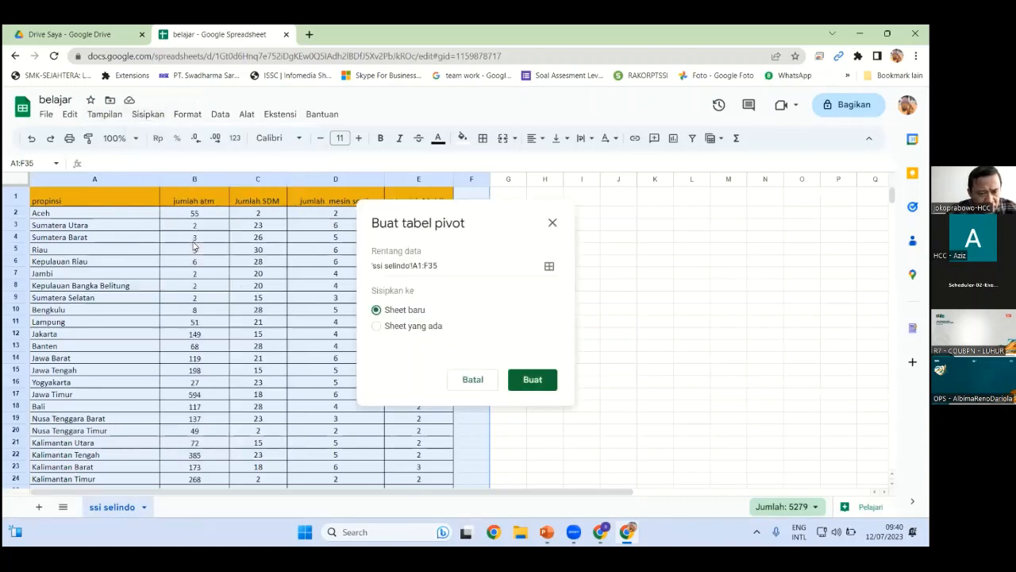
pyautogui.click(472, 380)
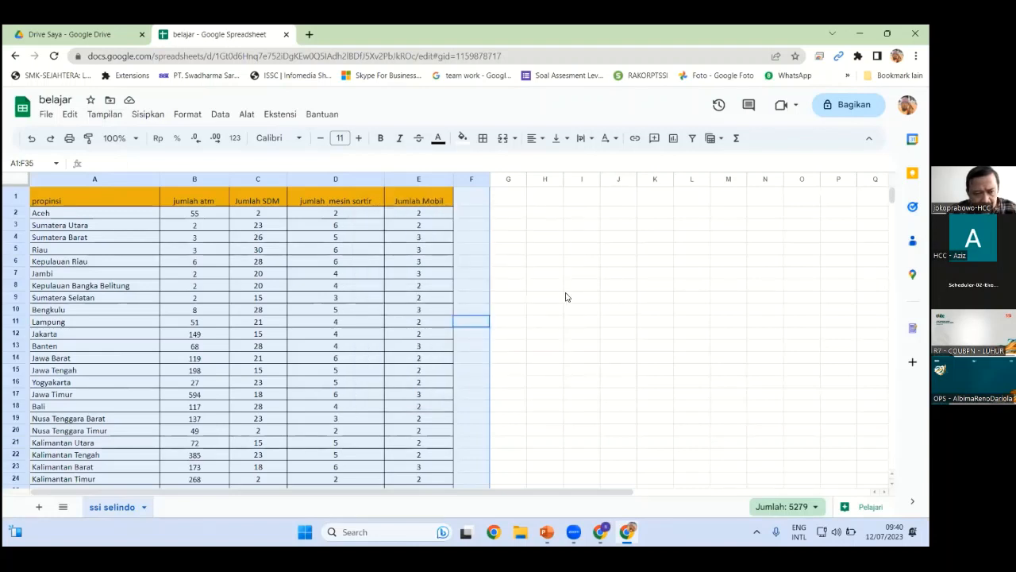
pyautogui.click(150, 121)
pyautogui.click(171, 242)
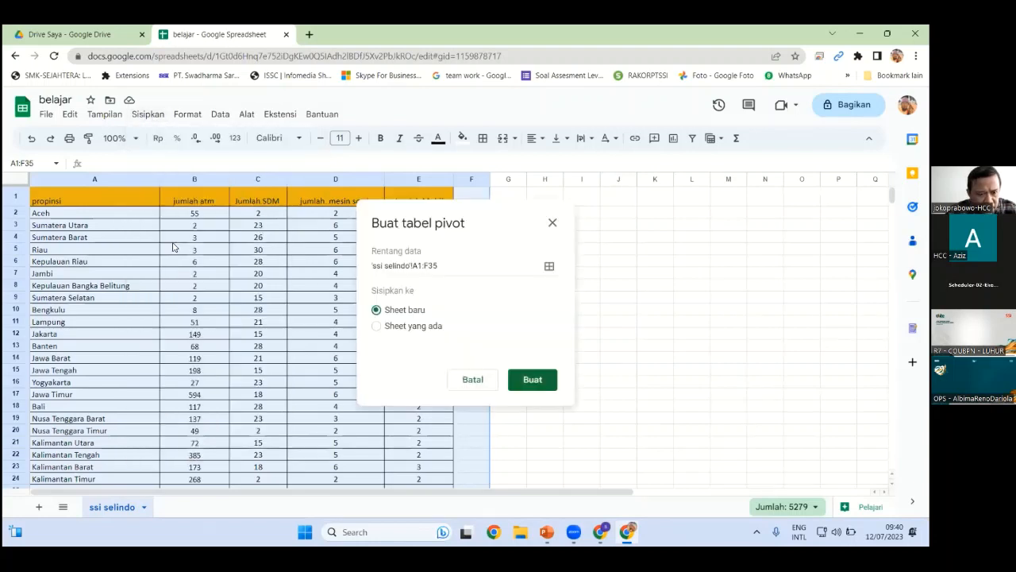
pyautogui.click(531, 379)
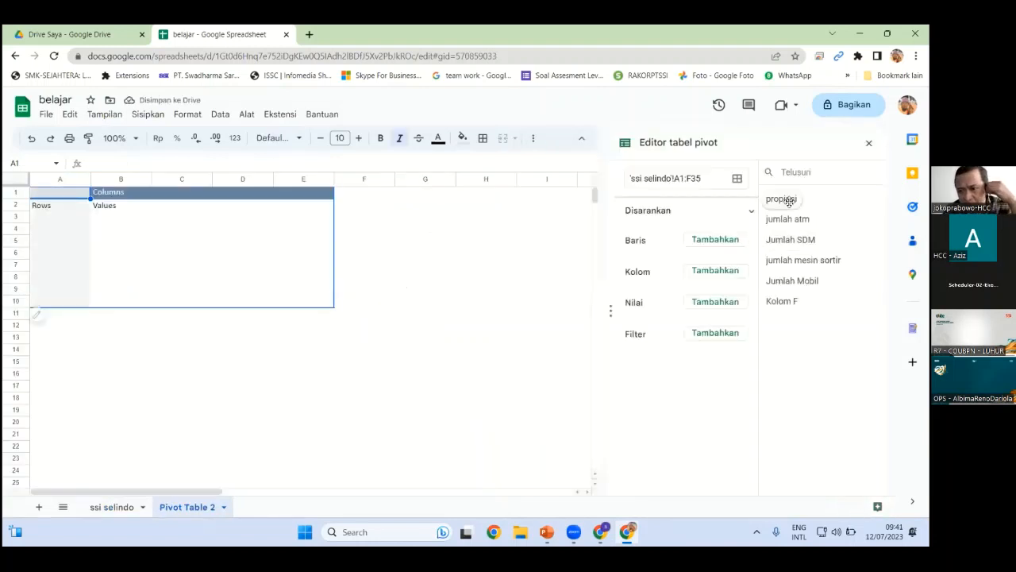
# Set propinsi as rows and SUM of jumlah atm as values, then select columns A–B
pyautogui.moveTo(782, 198); pyautogui.dragTo(746, 256)
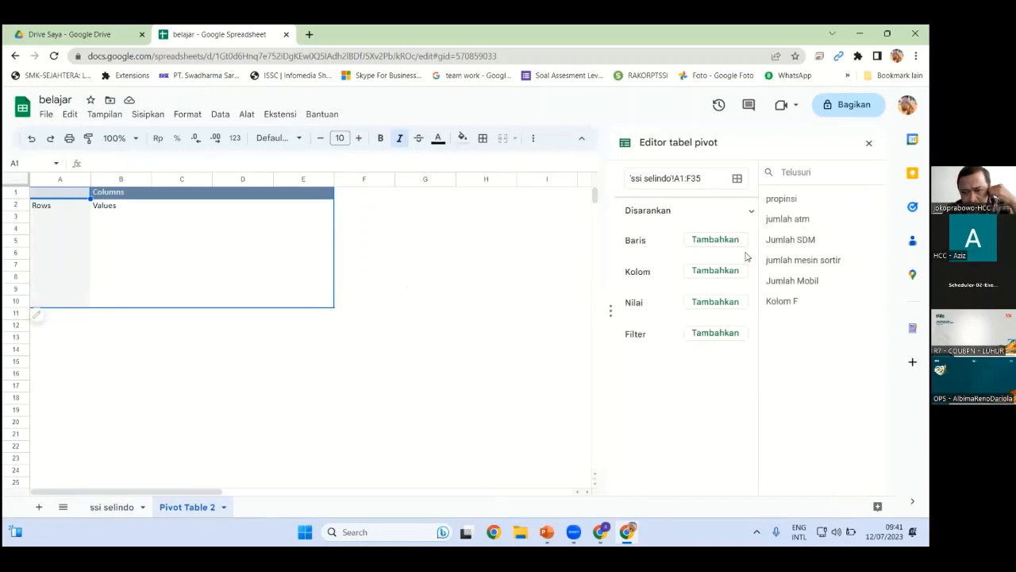
pyautogui.moveTo(769, 200); pyautogui.dragTo(626, 270)
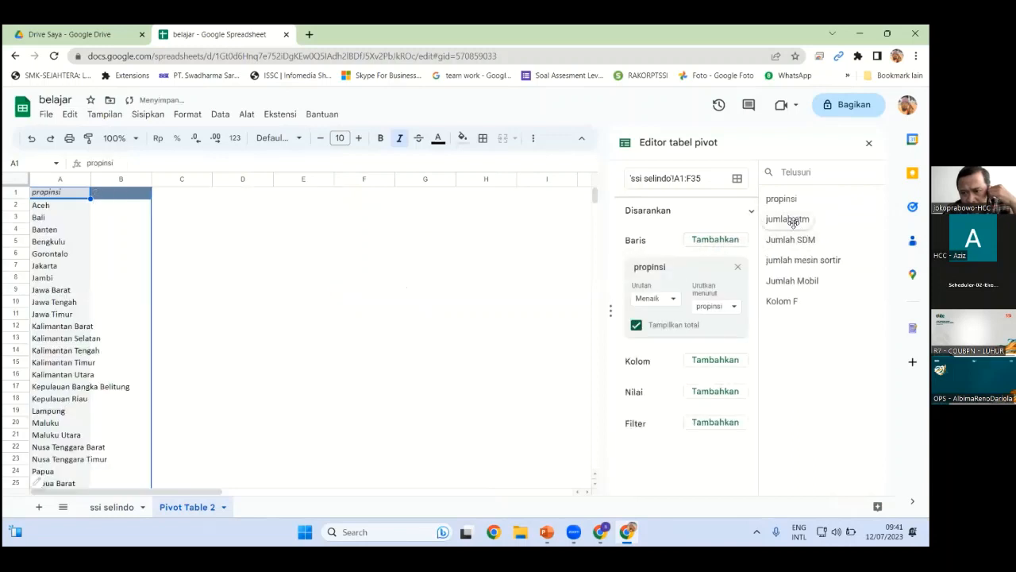
pyautogui.moveTo(793, 220); pyautogui.dragTo(648, 422)
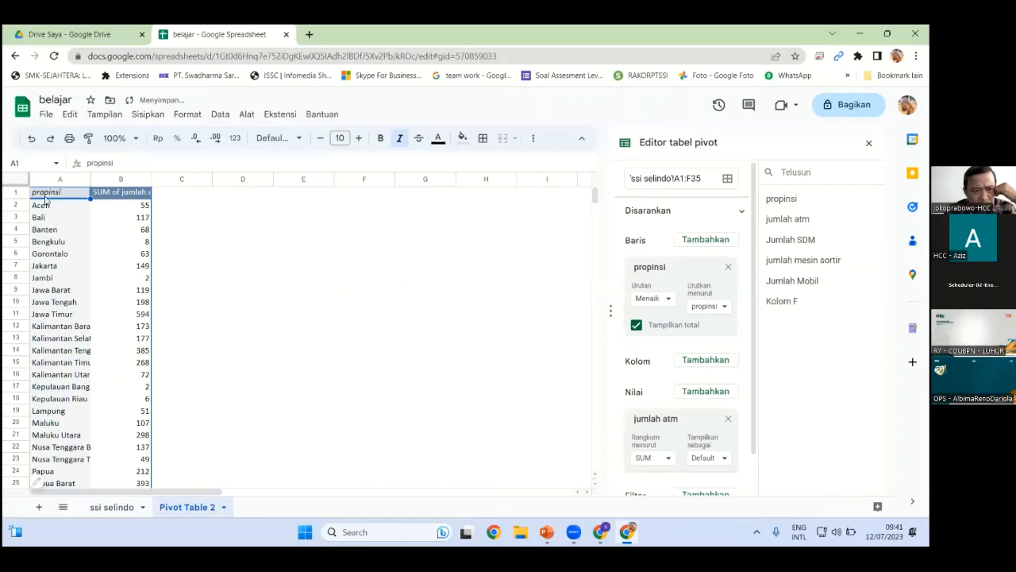
pyautogui.moveTo(45, 200); pyautogui.dragTo(200, 227)
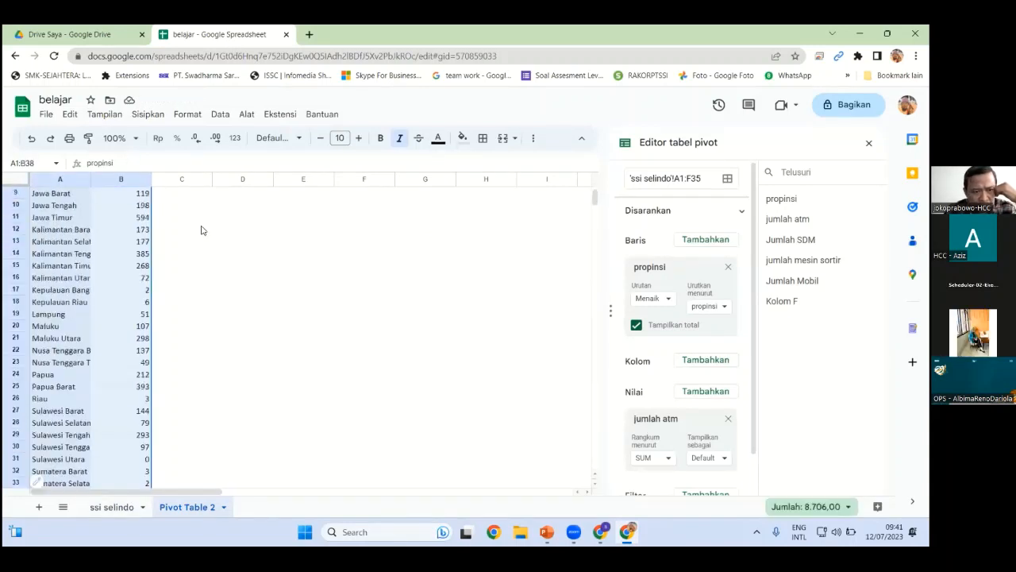
# Insert a chart from the pivot data and make it a geographic marker map
pyautogui.click(145, 116)
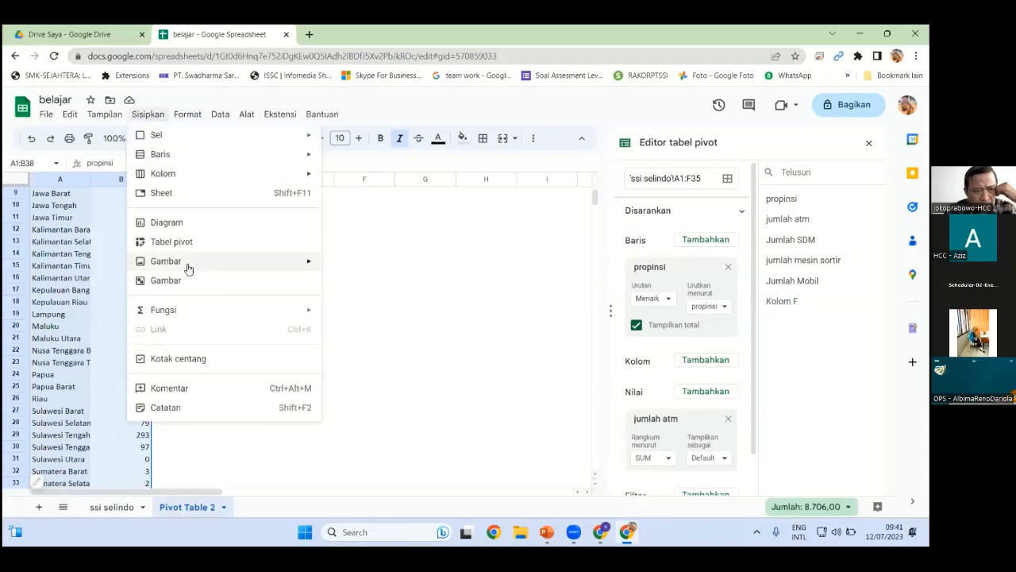
pyautogui.click(182, 223)
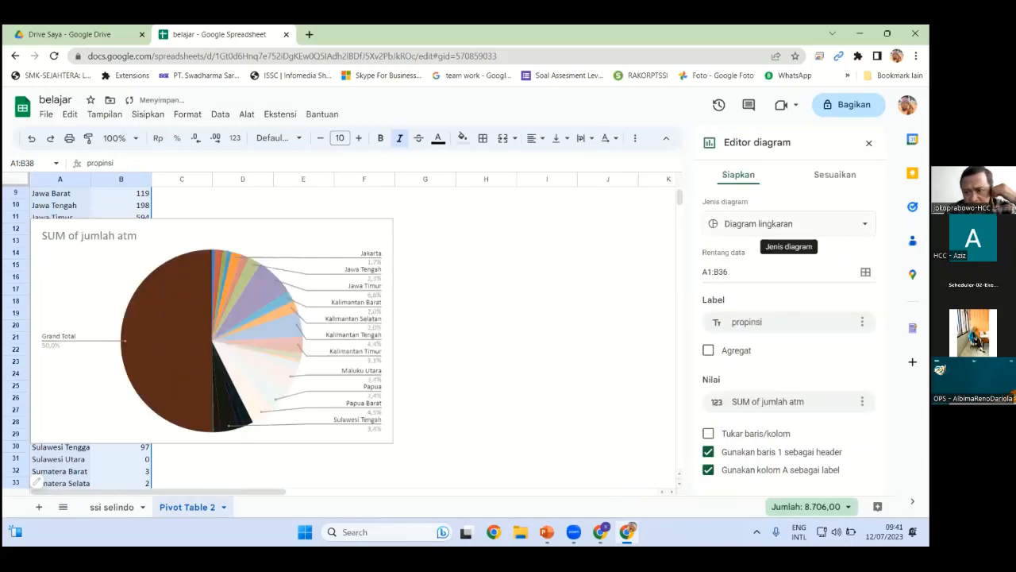
pyautogui.click(785, 224)
pyautogui.scroll(-10, 786, 357)
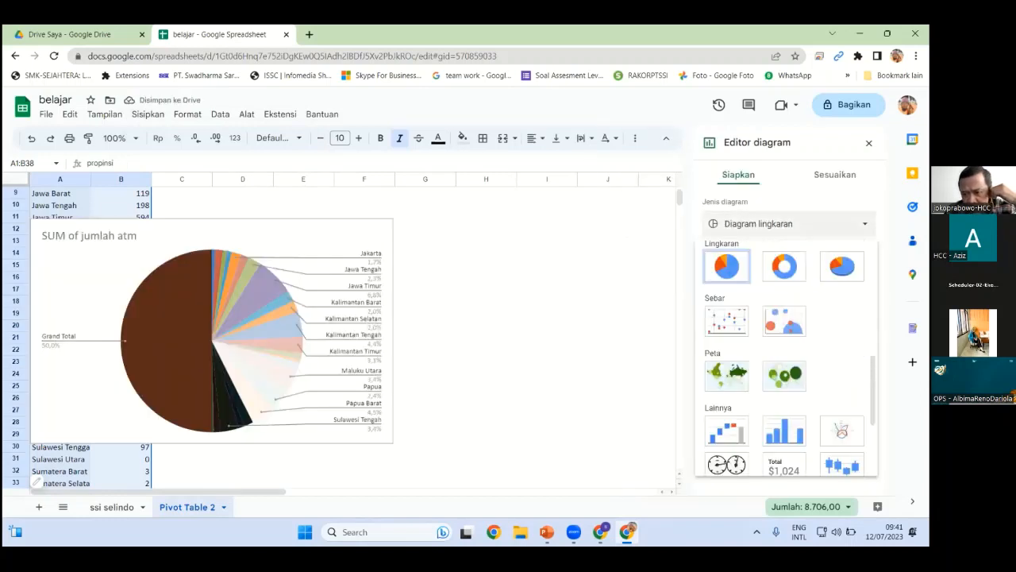
pyautogui.scroll(-2, 782, 310)
pyautogui.click(784, 315)
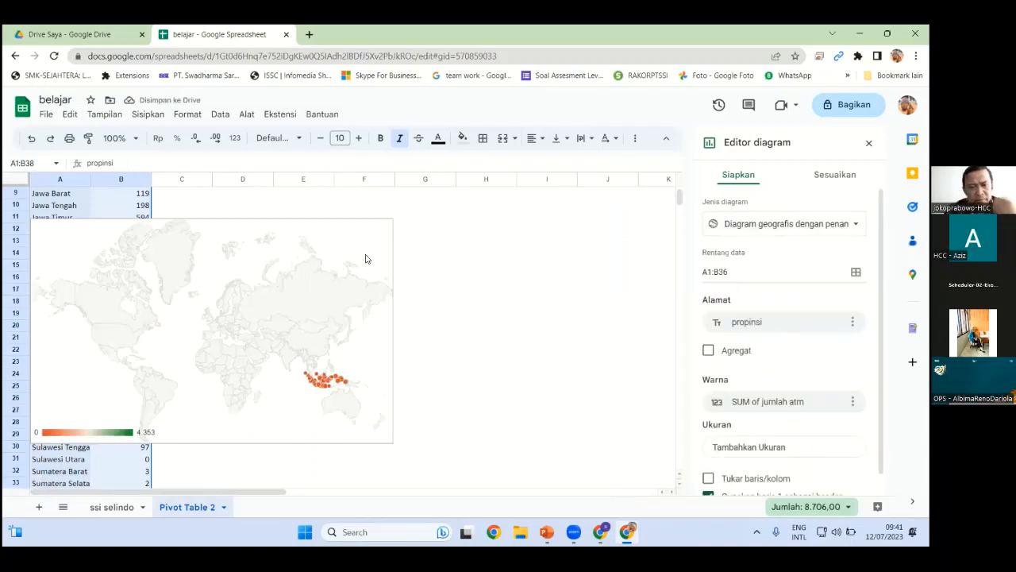
# Move the geo map chart to the right, over columns D–J
pyautogui.click(250, 294)
pyautogui.moveTo(249, 247); pyautogui.dragTo(441, 239)
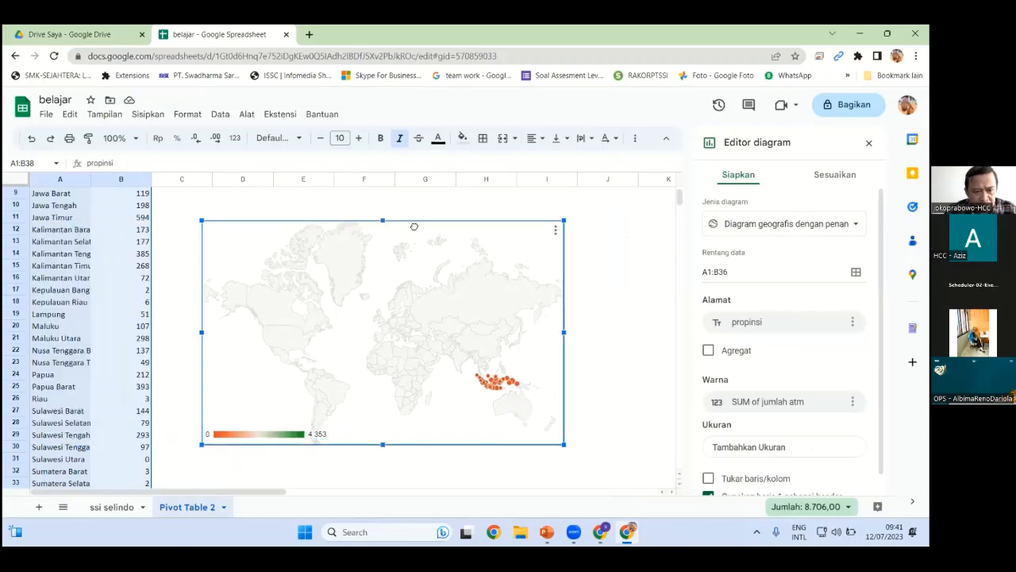
pyautogui.moveTo(459, 358); pyautogui.dragTo(430, 349)
pyautogui.scroll(1, 457, 336)
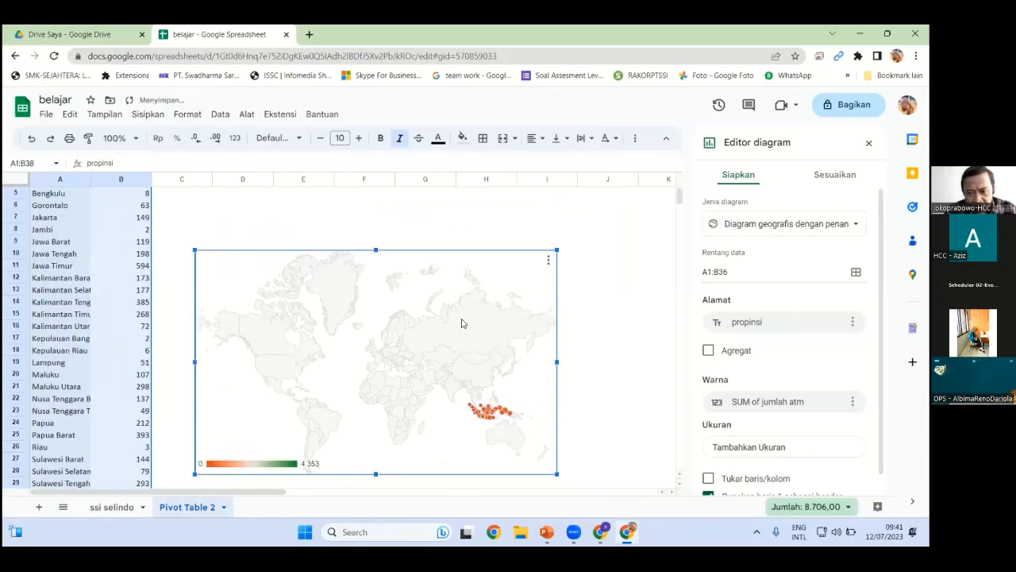
pyautogui.scroll(-1, 457, 336)
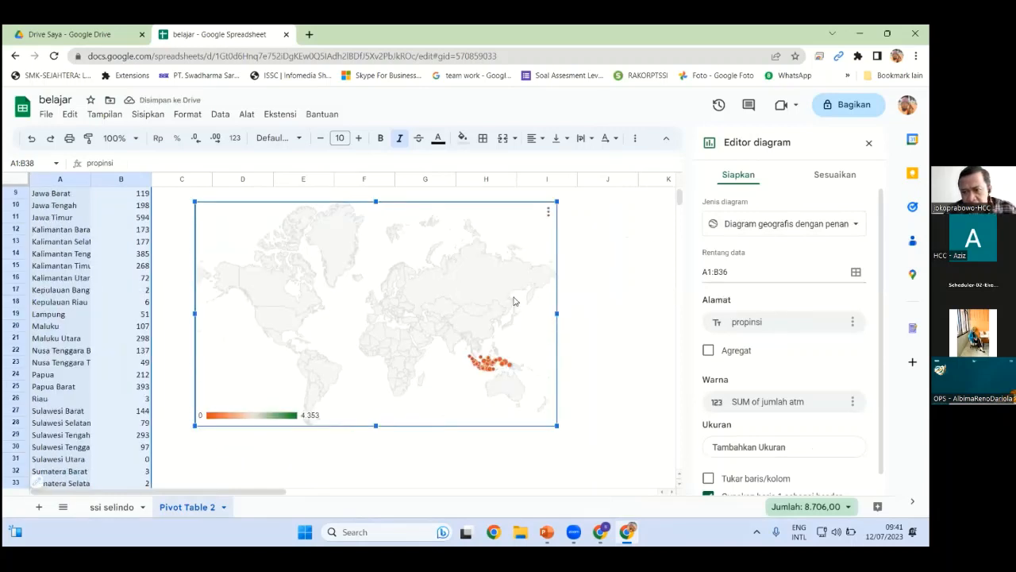
pyautogui.scroll(-1, 499, 312)
pyautogui.scroll(1, 489, 306)
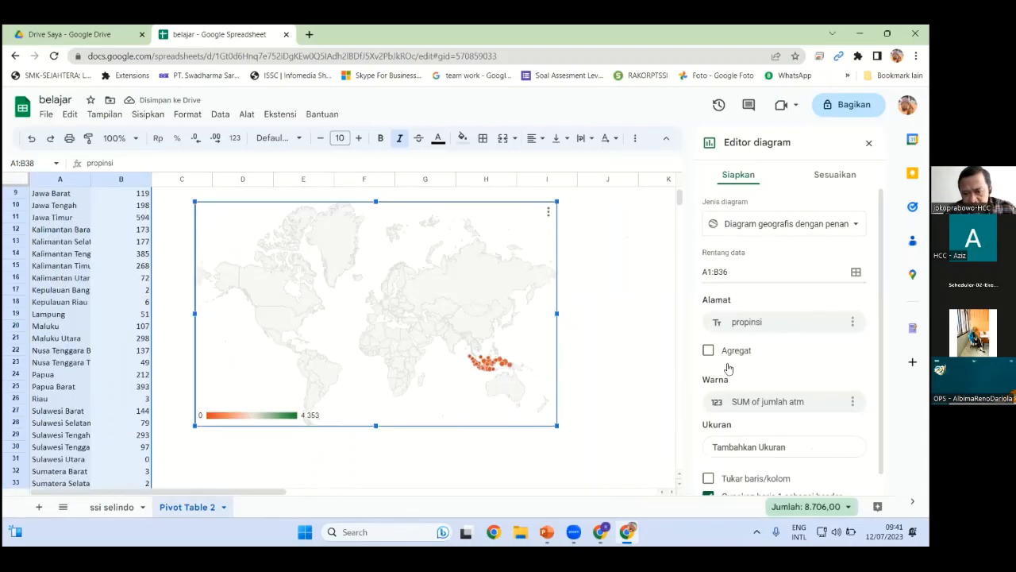
# Limit the geo map region to Asia and set its minimum-value colour to light blue
pyautogui.click(834, 174)
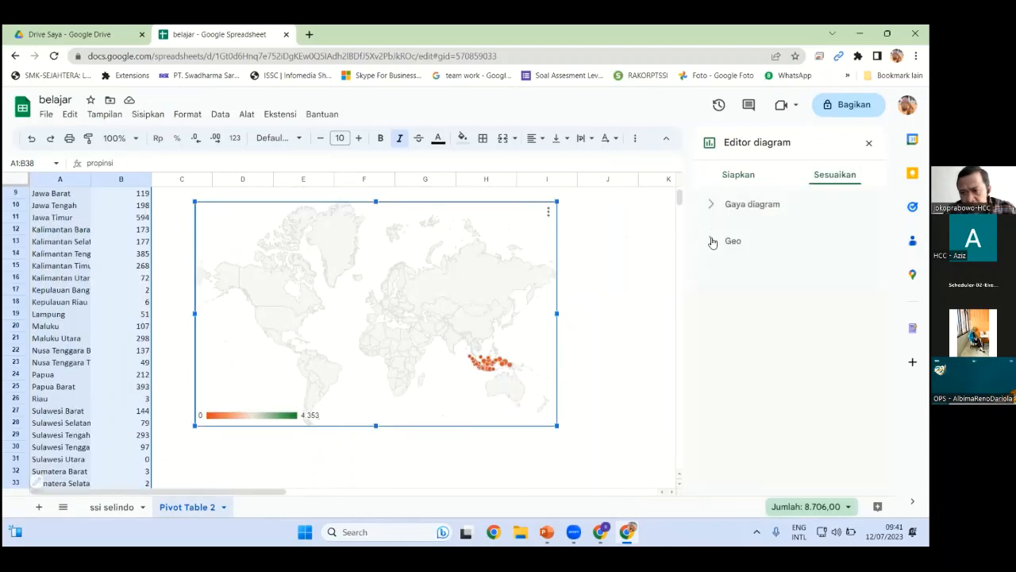
pyautogui.click(714, 242)
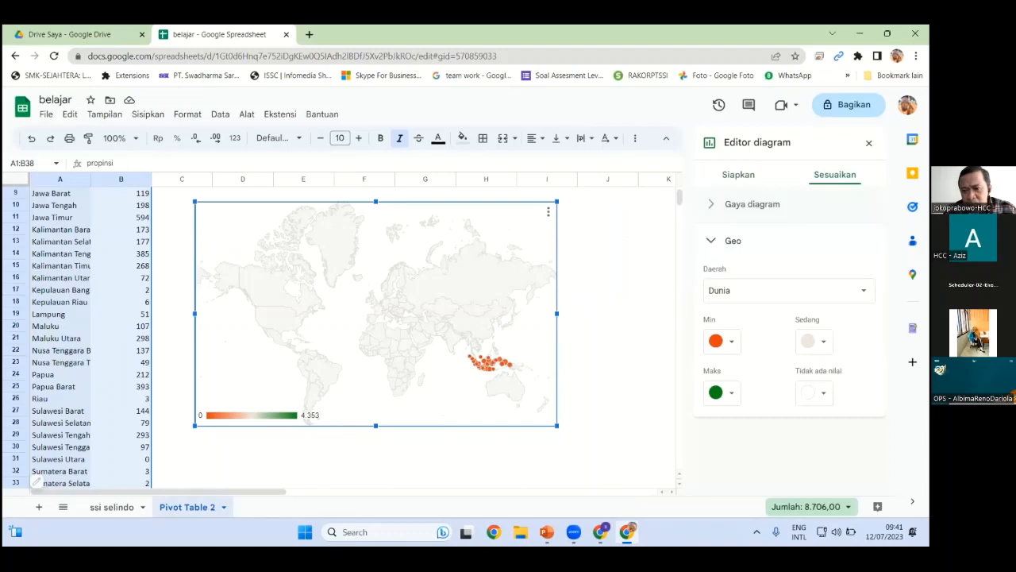
pyautogui.click(790, 290)
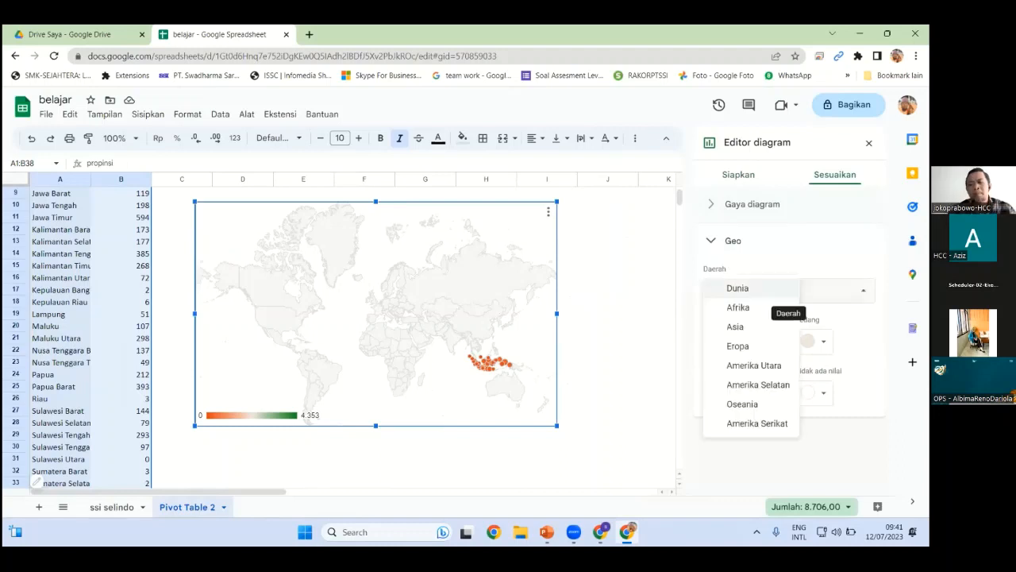
pyautogui.click(735, 328)
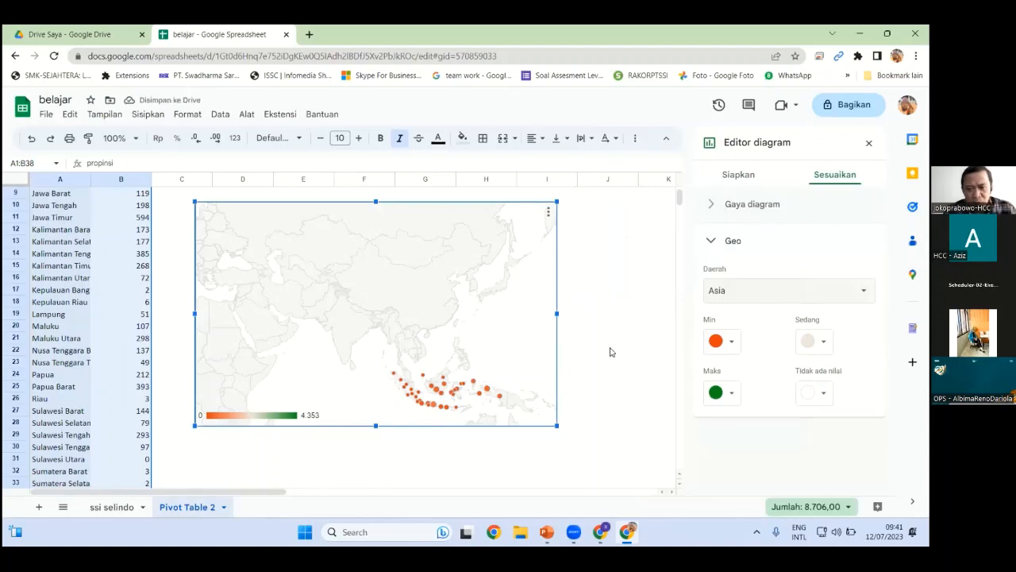
pyautogui.click(731, 343)
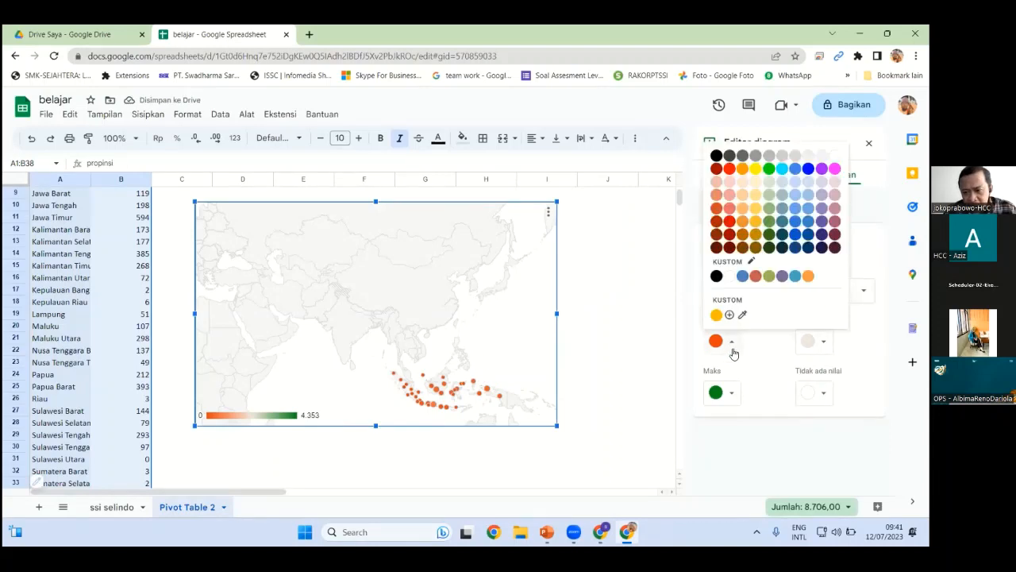
pyautogui.click(795, 275)
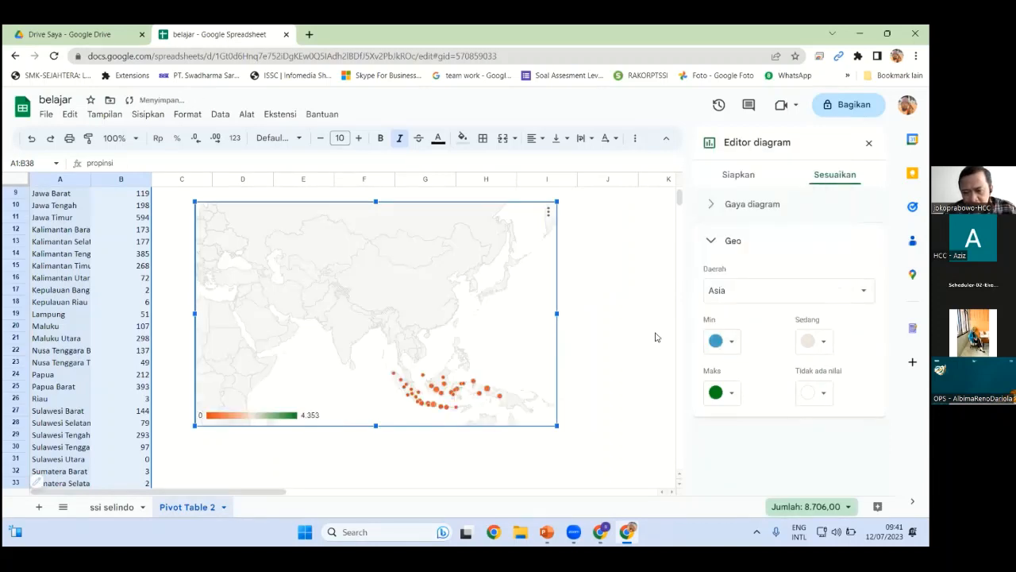
pyautogui.click(622, 343)
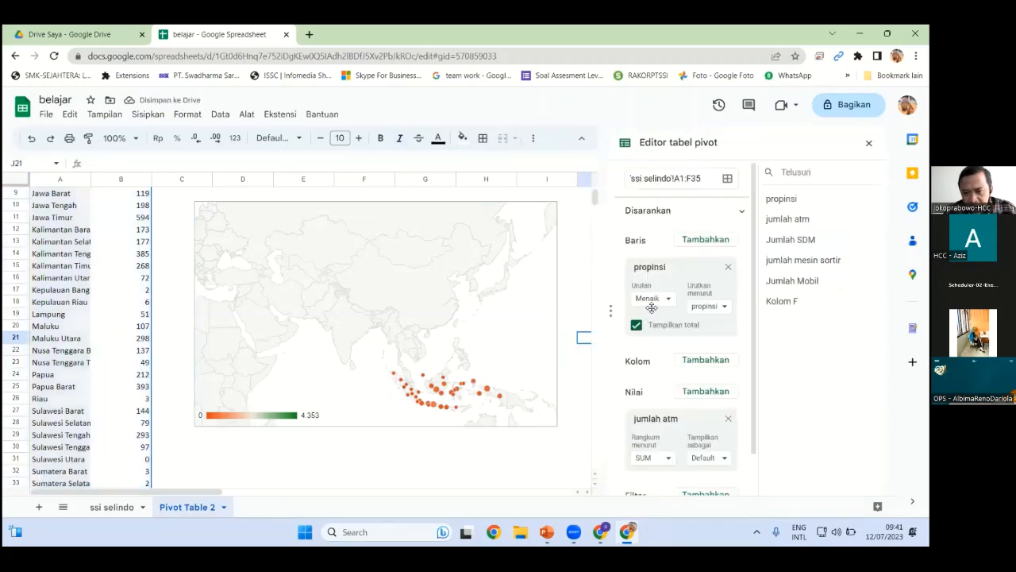
# Remove propinsi from the pivot table rows, then undo to restore it
pyautogui.click(741, 214)
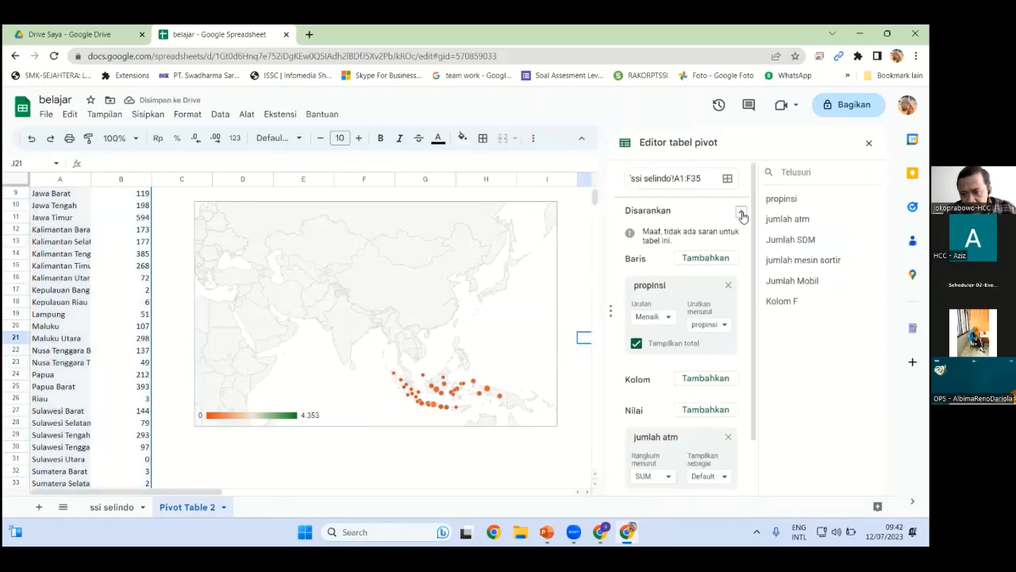
pyautogui.click(728, 284)
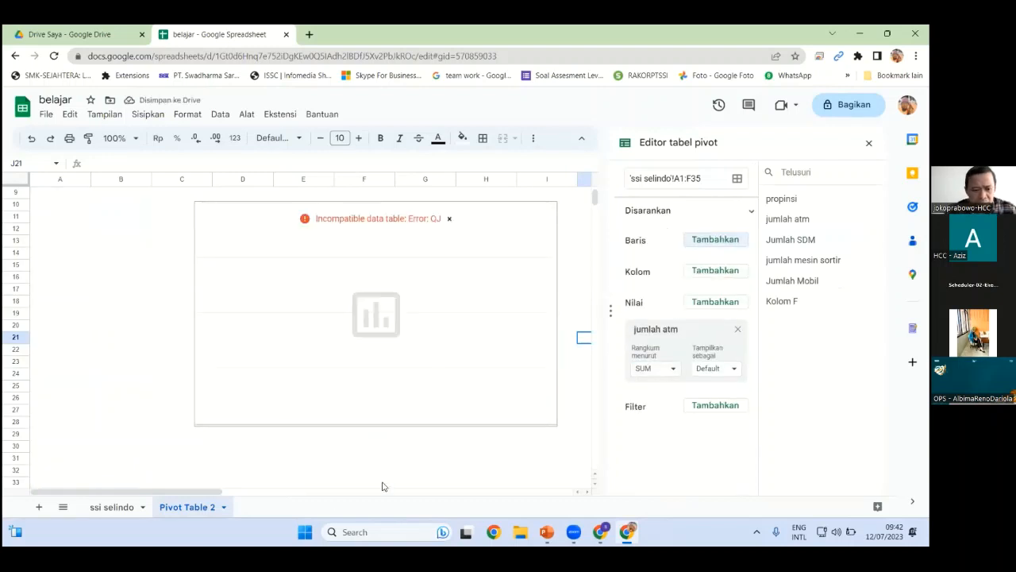
pyautogui.hotkey('ctrl', 'z')
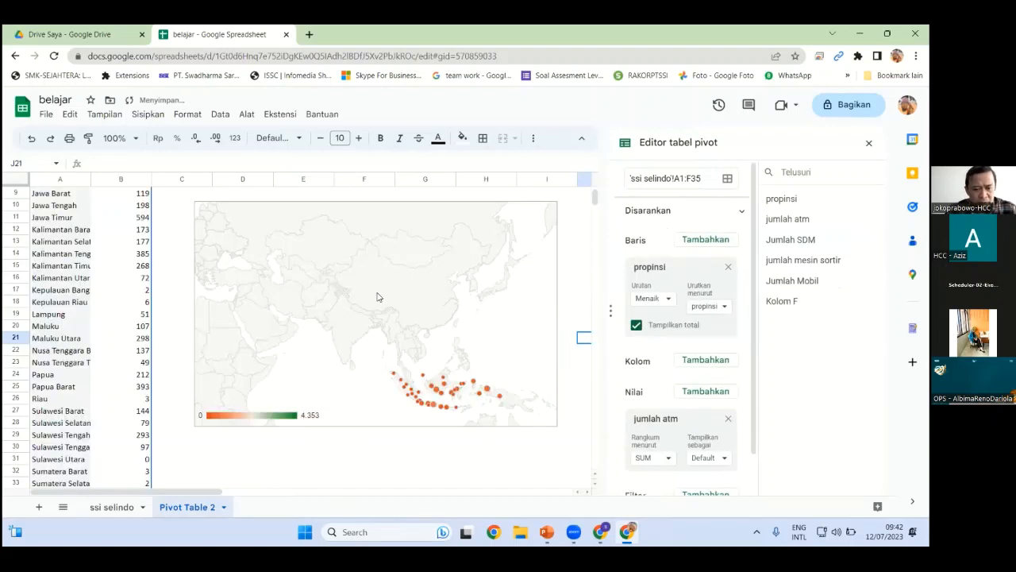
pyautogui.click(570, 245)
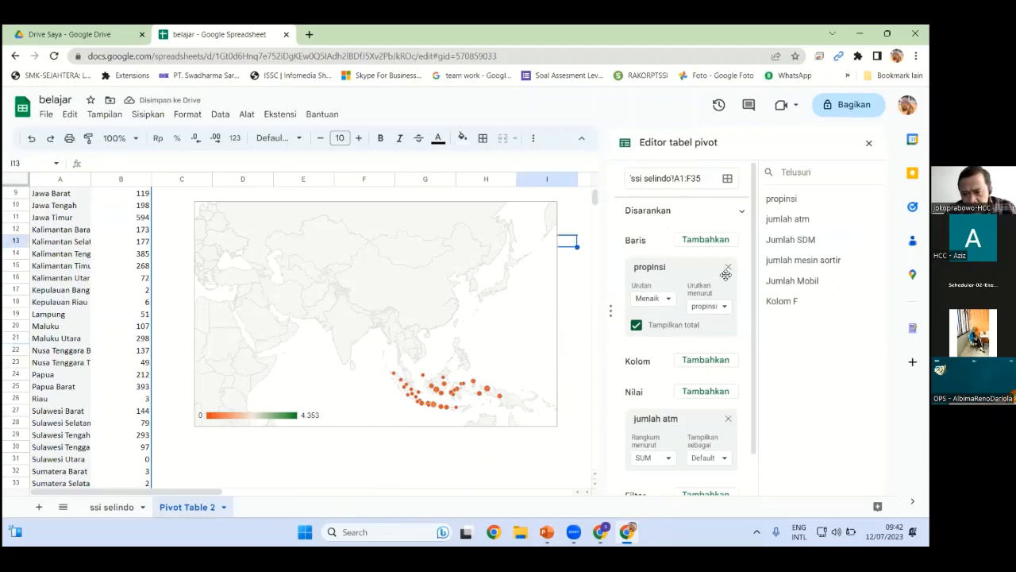
pyautogui.scroll(-1, 695, 353)
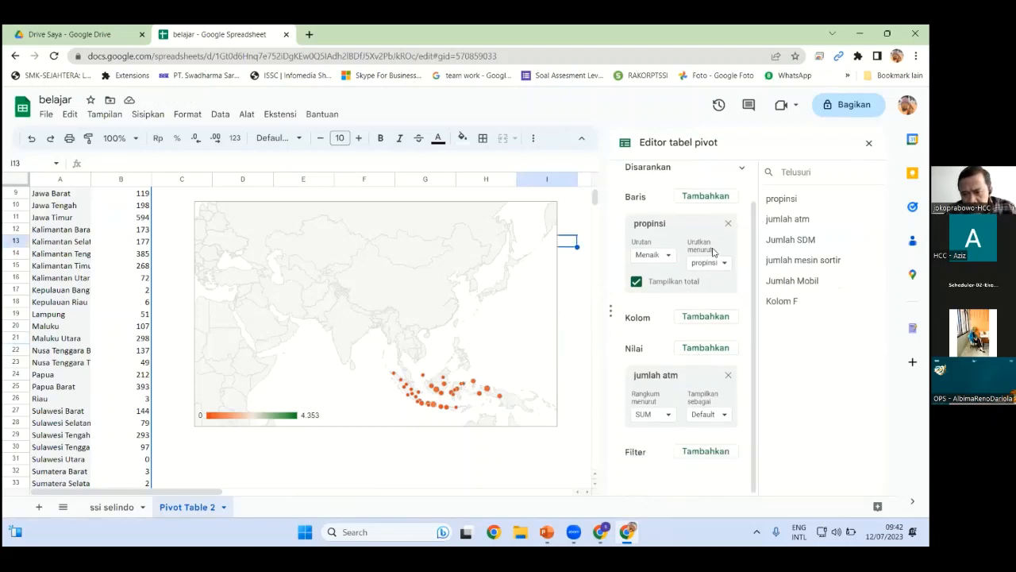
pyautogui.scroll(1, 682, 238)
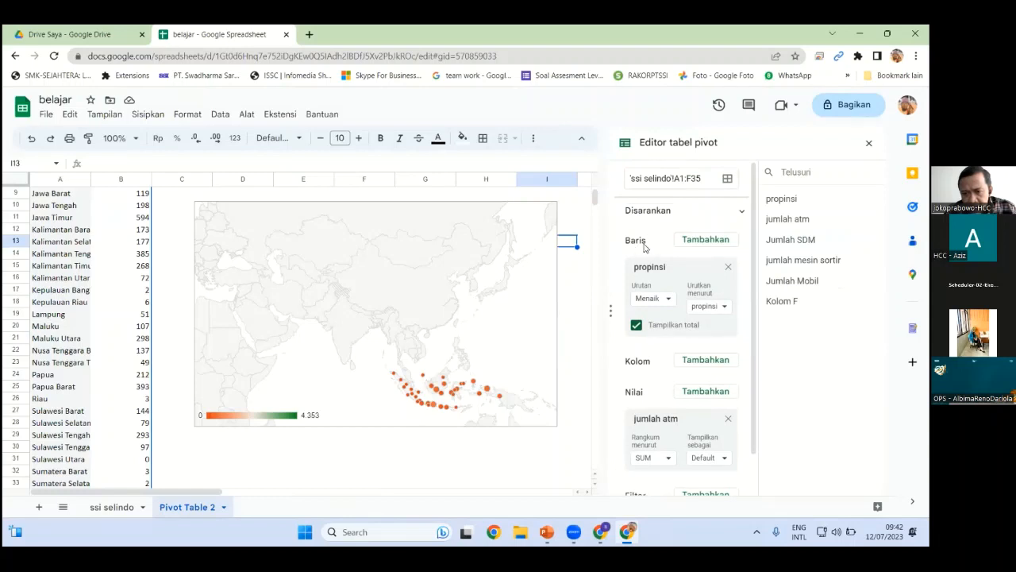
# Reopen the map chart's editor on its Sesuaikan (customise) settings
pyautogui.click(505, 306)
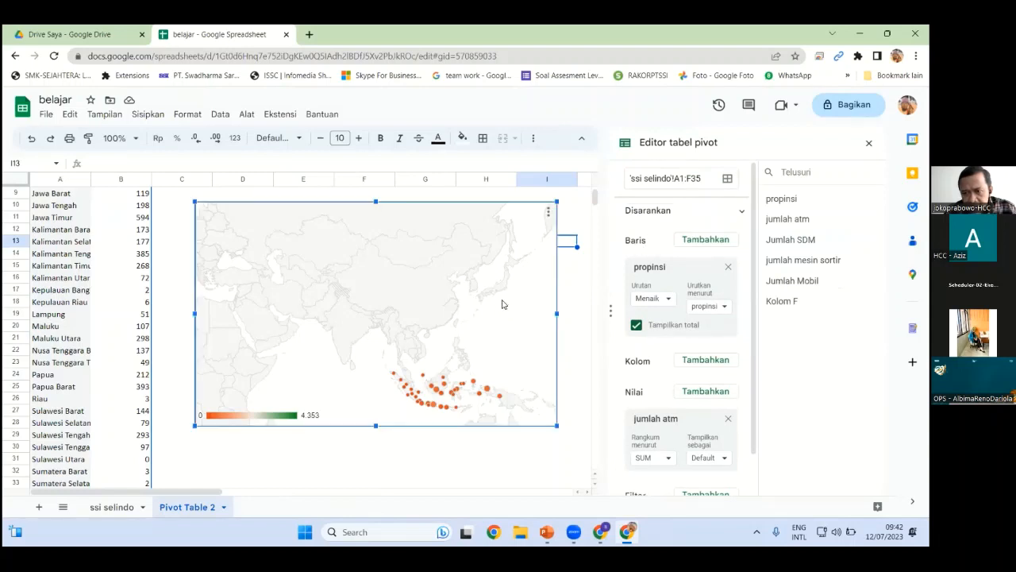
pyautogui.doubleClick(501, 304)
pyautogui.click(835, 174)
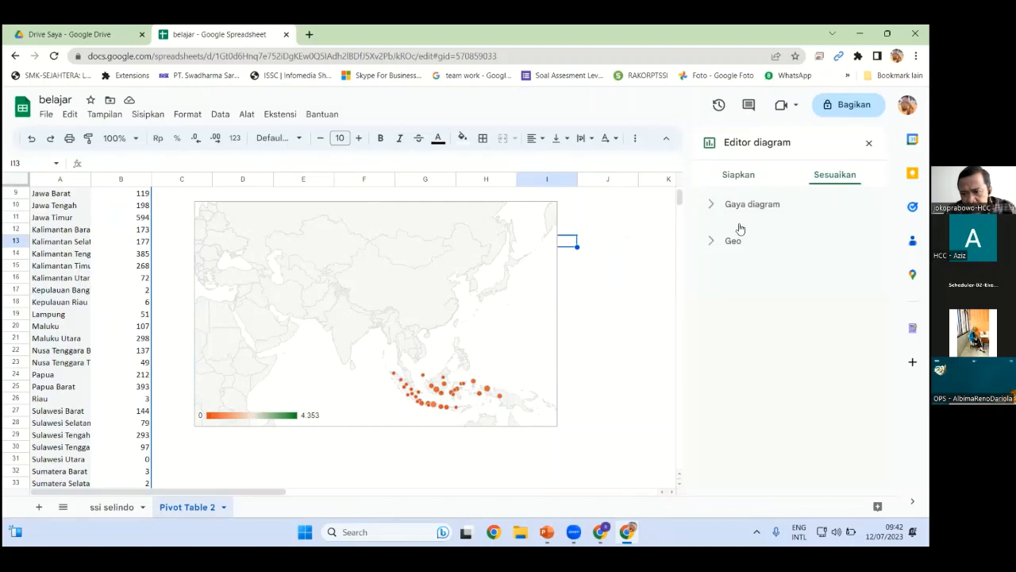
# Expand the Gaya diagram and Geo sections of the map chart's settings to review them
pyautogui.click(715, 208)
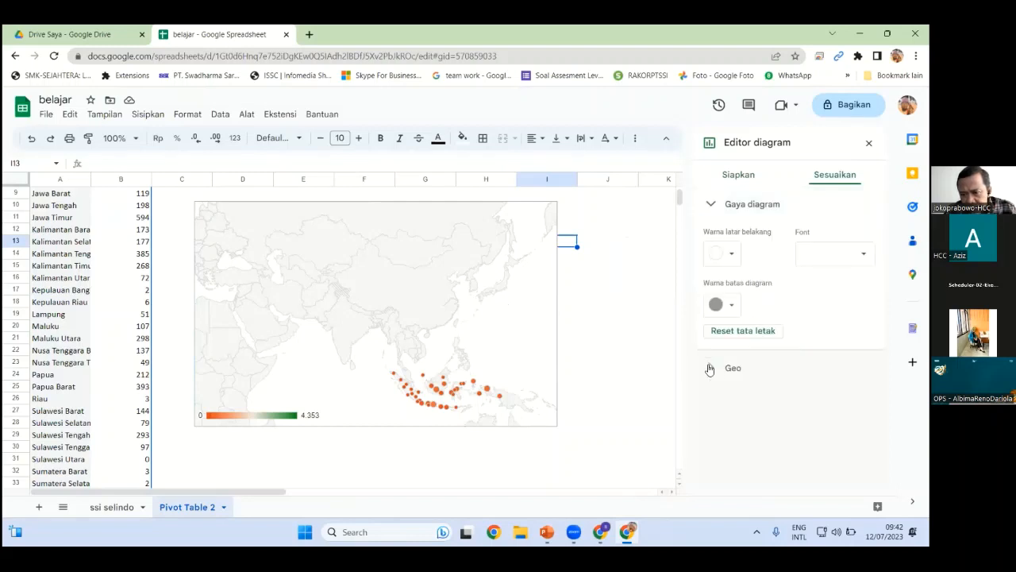
pyautogui.click(737, 409)
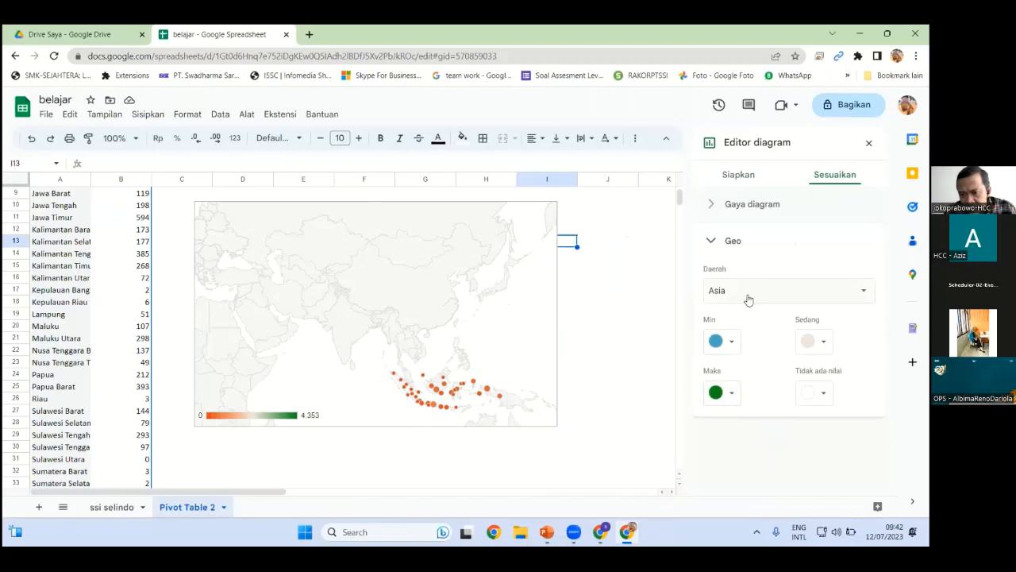
pyautogui.click(713, 236)
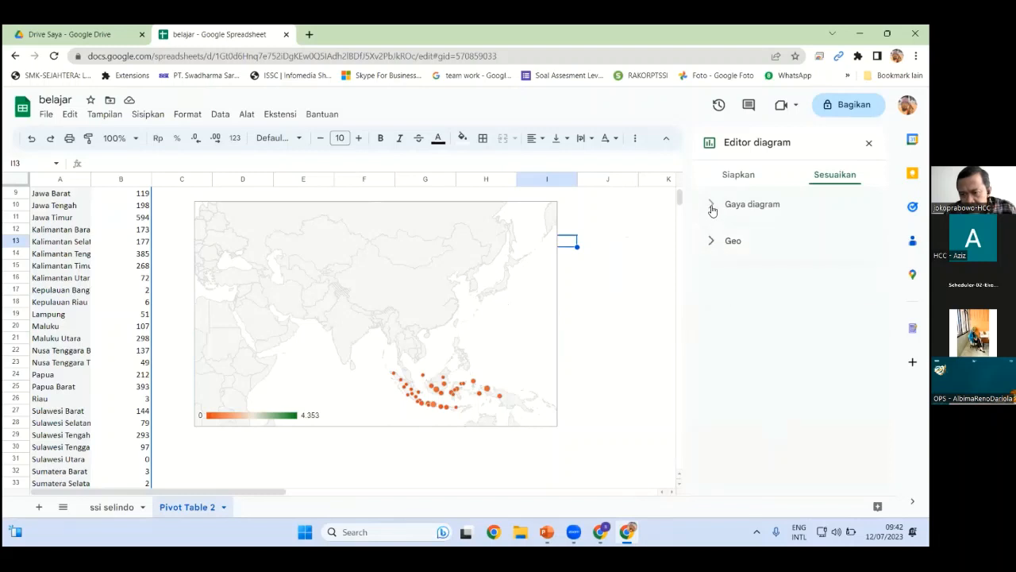
pyautogui.click(712, 207)
pyautogui.click(709, 369)
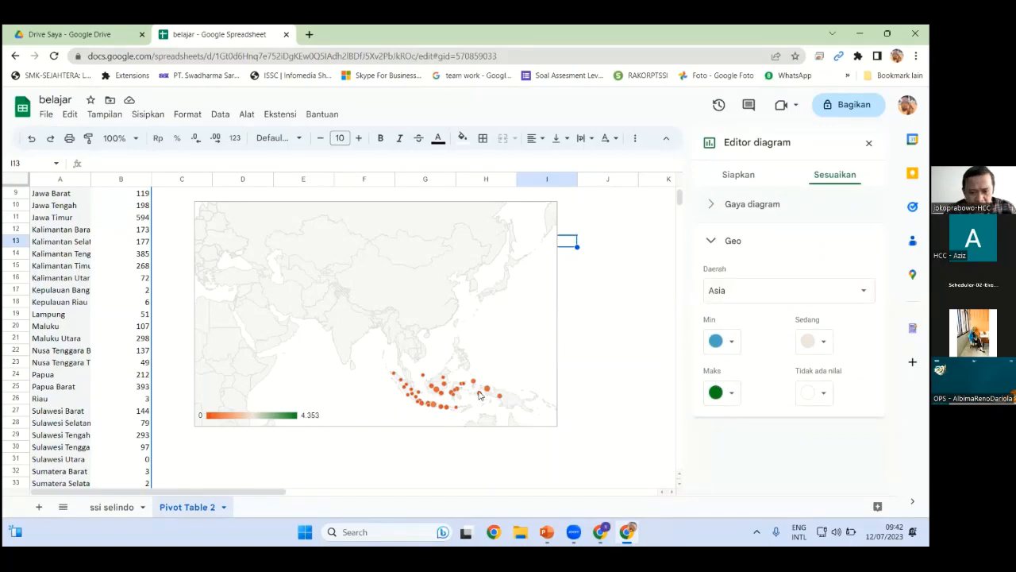
# Leave the chart and switch to the ssi selindo data sheet
pyautogui.click(578, 378)
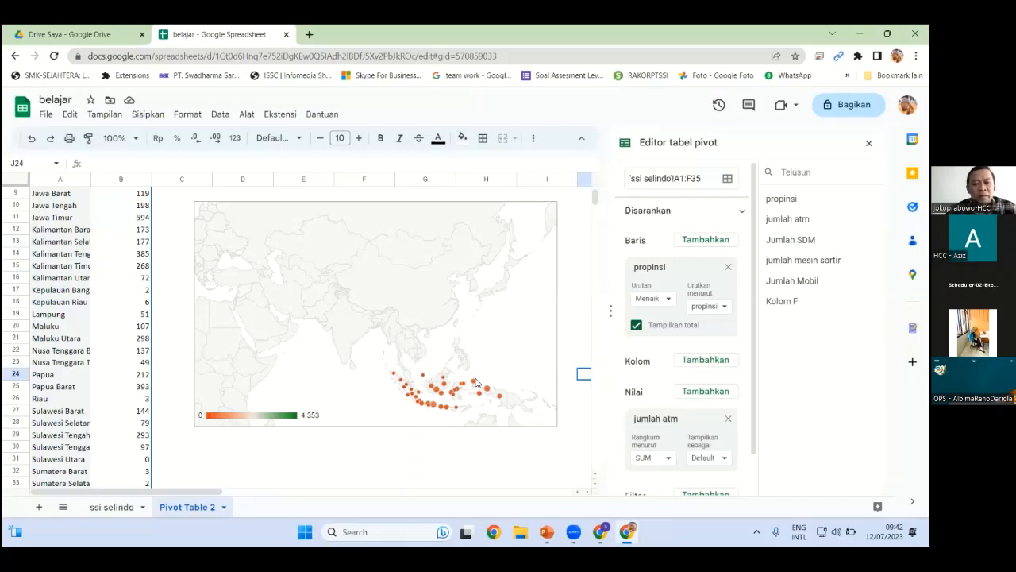
pyautogui.click(431, 289)
pyautogui.scroll(-2, 431, 288)
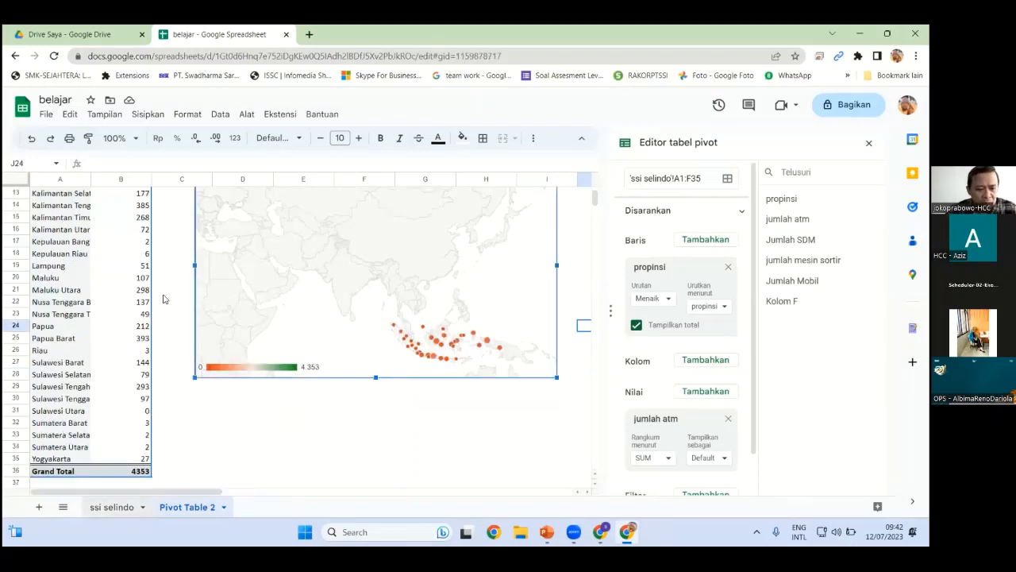
pyautogui.click(111, 506)
# Create Pivot Table 3 on a new sheet summing jumlah atm by propinsi, then select A1:B36
pyautogui.click(146, 114)
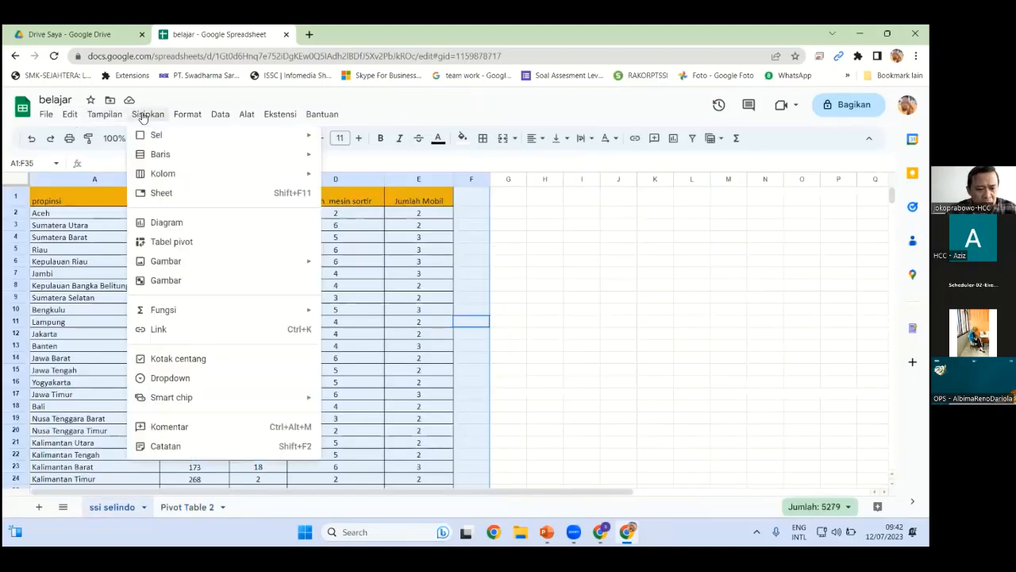
pyautogui.click(194, 243)
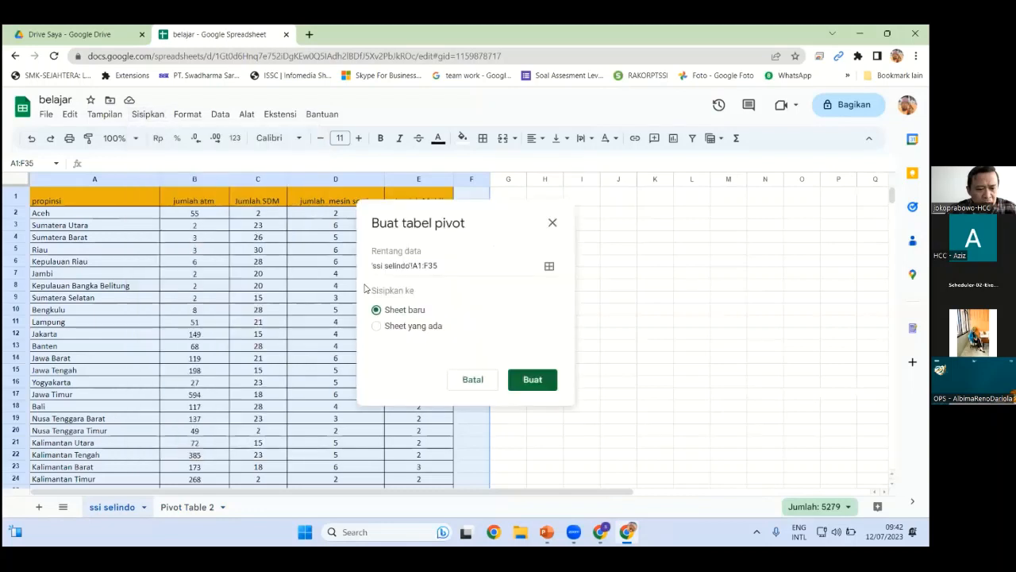
pyautogui.click(526, 381)
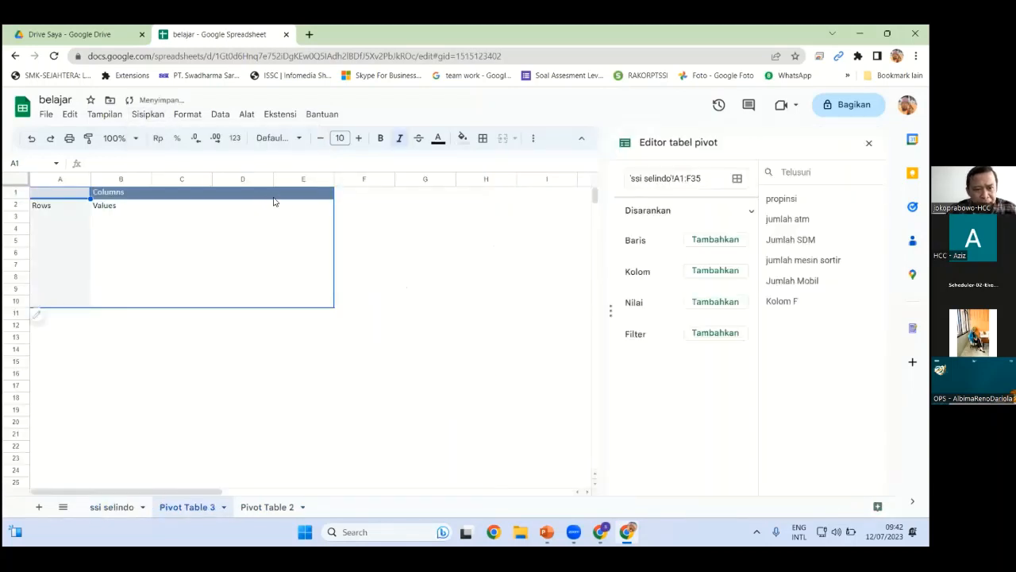
pyautogui.moveTo(242, 192); pyautogui.dragTo(304, 205)
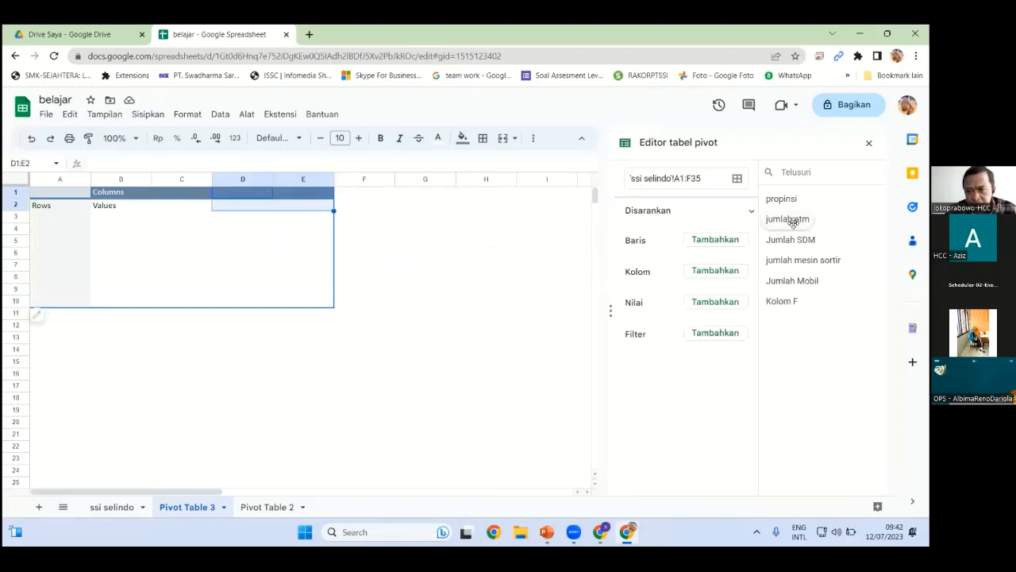
pyautogui.moveTo(752, 225); pyautogui.dragTo(675, 262)
pyautogui.moveTo(804, 228); pyautogui.dragTo(663, 419)
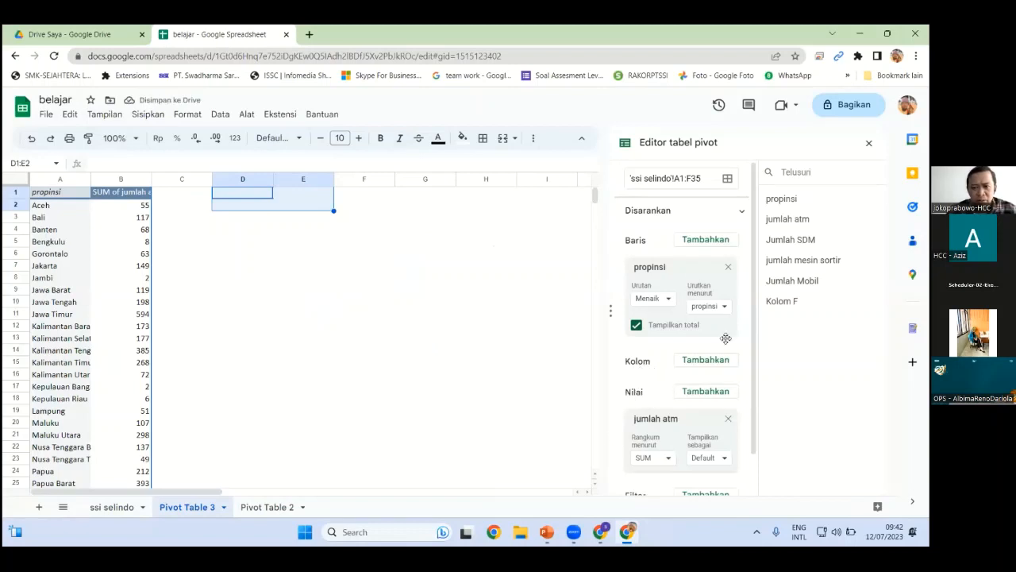
pyautogui.click(60, 193)
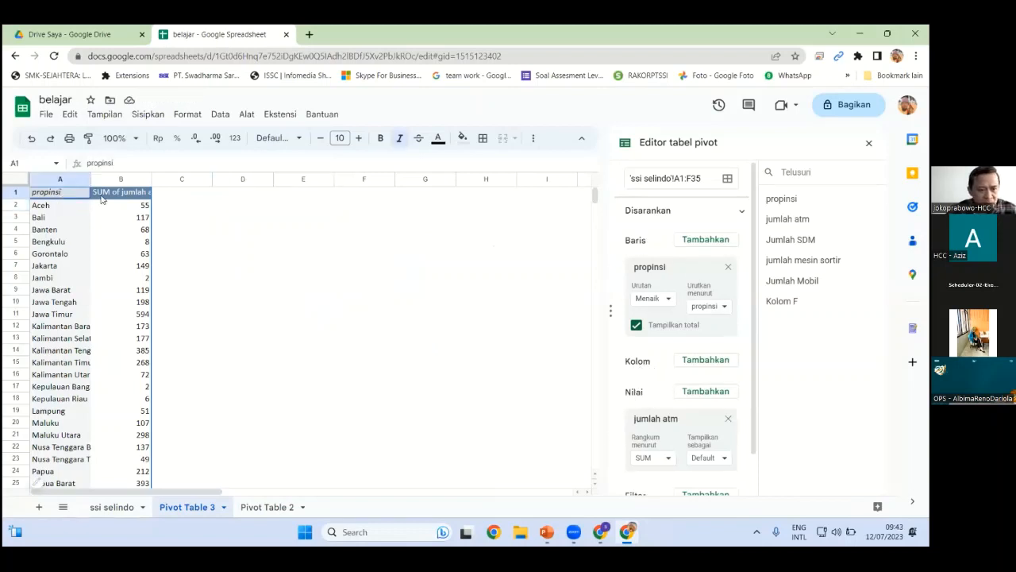
pyautogui.moveTo(102, 200); pyautogui.dragTo(149, 229)
# Insert a chart from the selected pivot data as a Diagram kolom (column chart)
pyautogui.scroll(4, 149, 230)
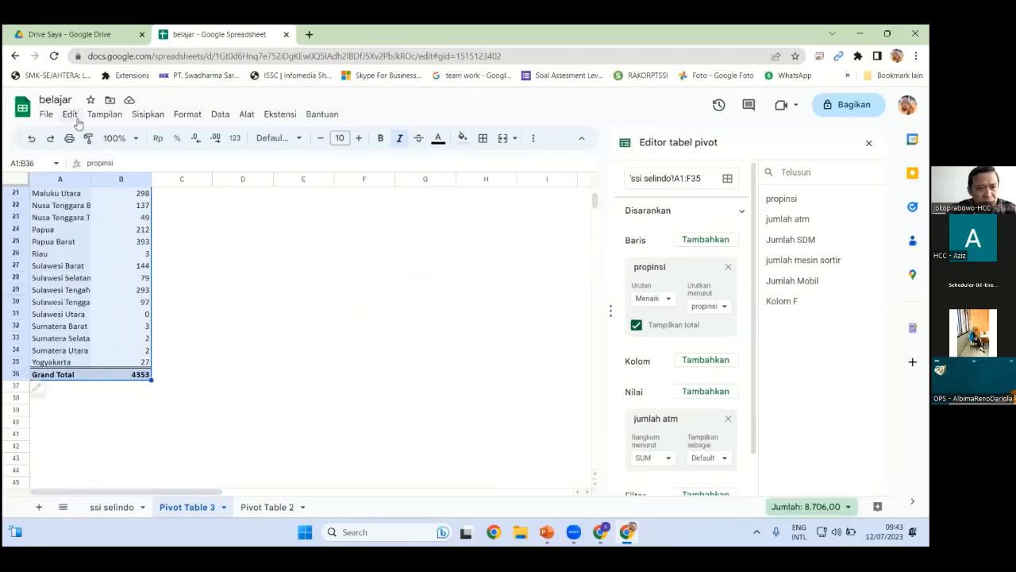
pyautogui.click(147, 114)
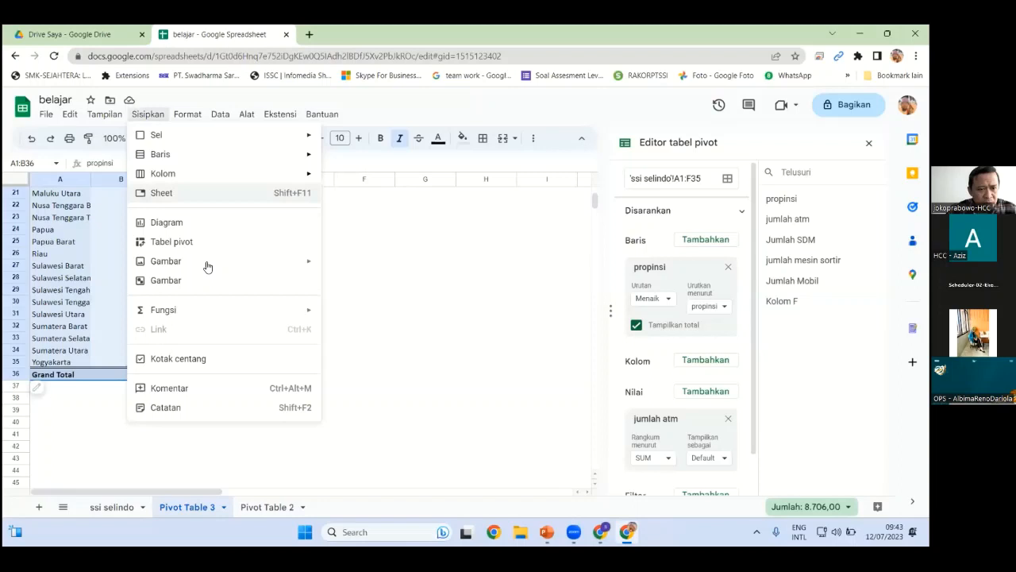
pyautogui.click(167, 222)
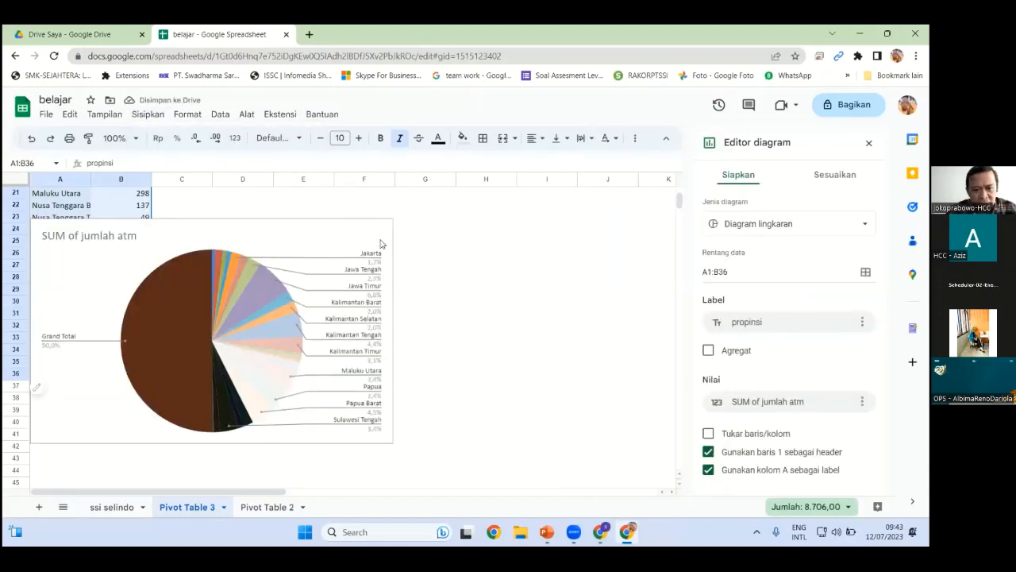
pyautogui.click(762, 225)
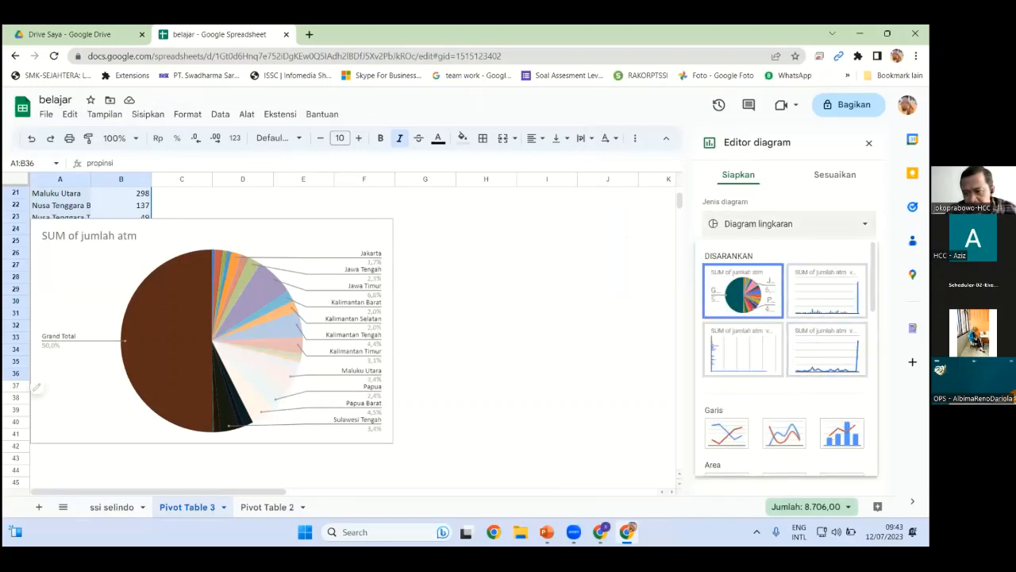
pyautogui.scroll(-3, 825, 365)
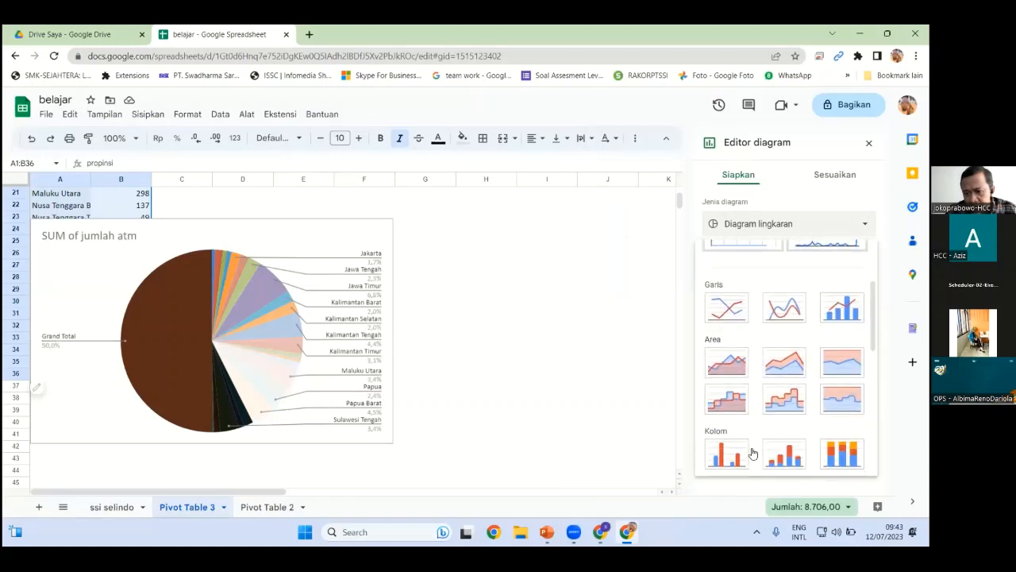
pyautogui.click(721, 459)
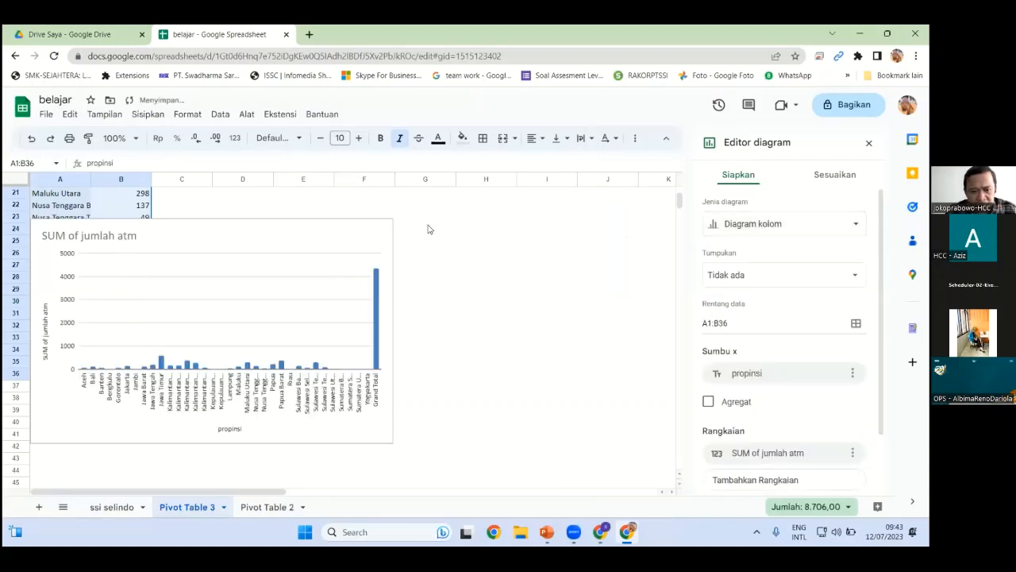
# Move the column chart to the right of the pivot table
pyautogui.click(271, 229)
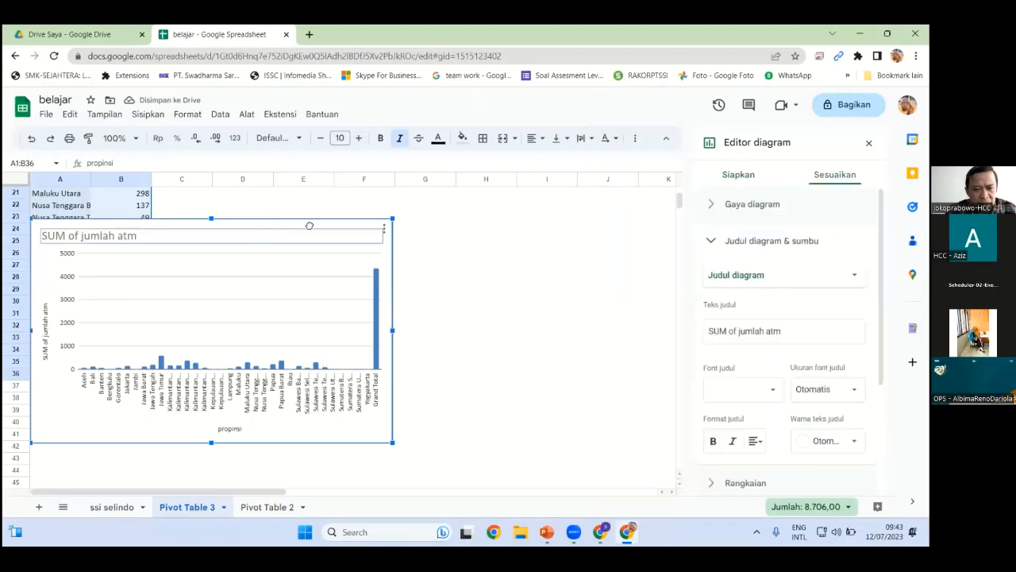
pyautogui.moveTo(271, 229); pyautogui.dragTo(471, 220)
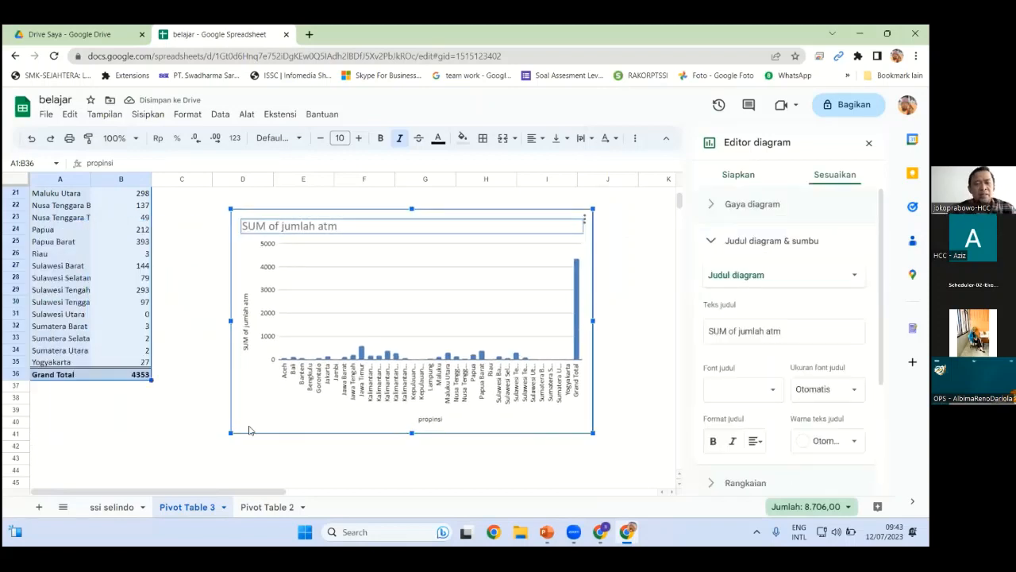
pyautogui.click(184, 425)
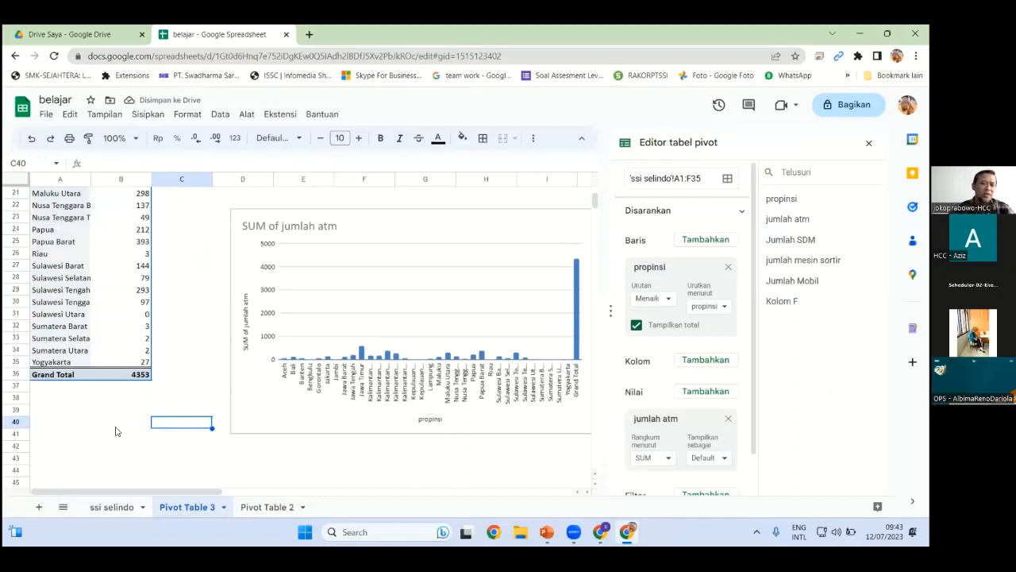
# Hide the Grand Total row 36 and nudge the ATM column chart slightly left
pyautogui.rightClick(19, 373)
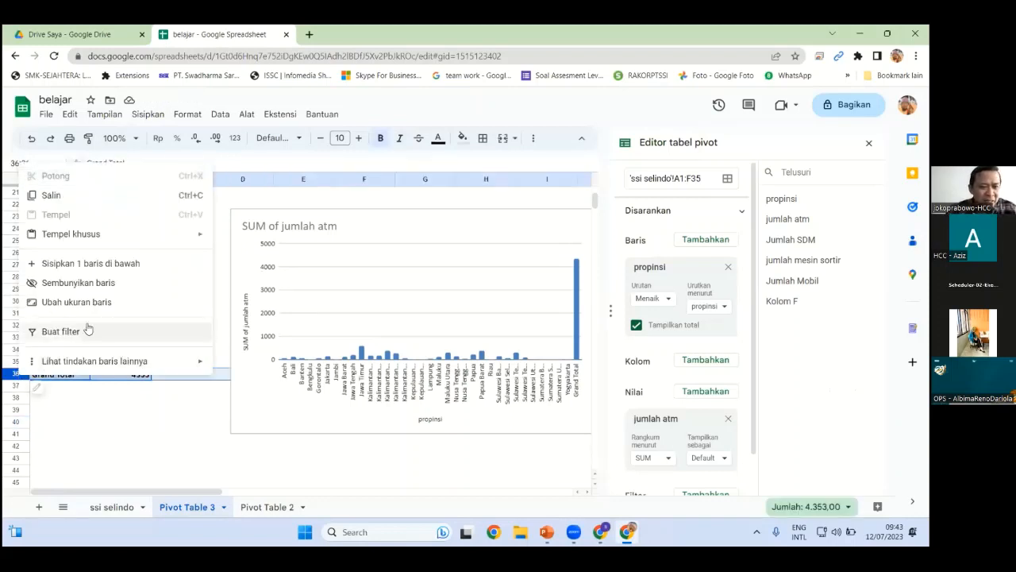
pyautogui.click(99, 288)
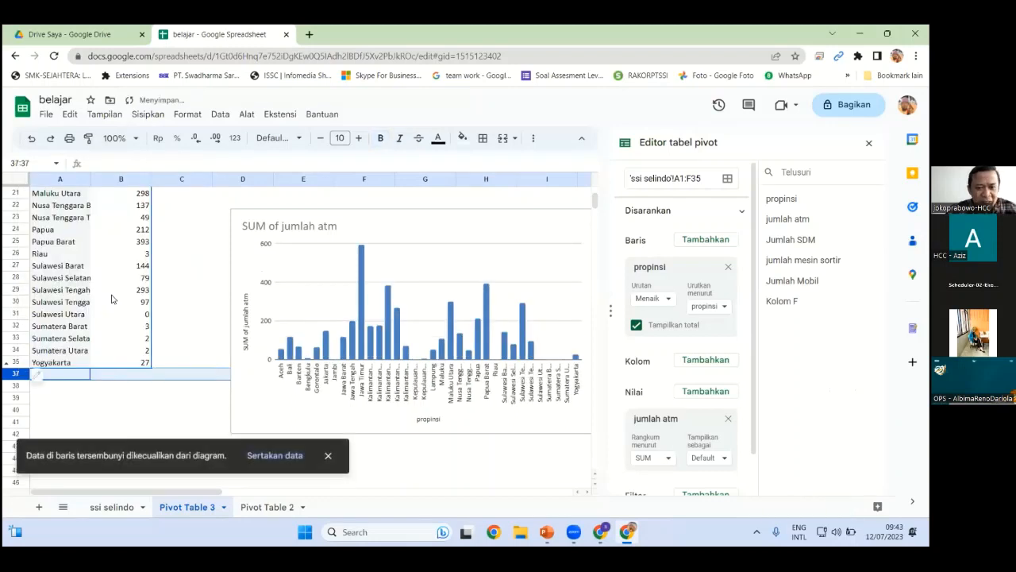
pyautogui.click(497, 214)
pyautogui.moveTo(497, 214); pyautogui.dragTo(478, 212)
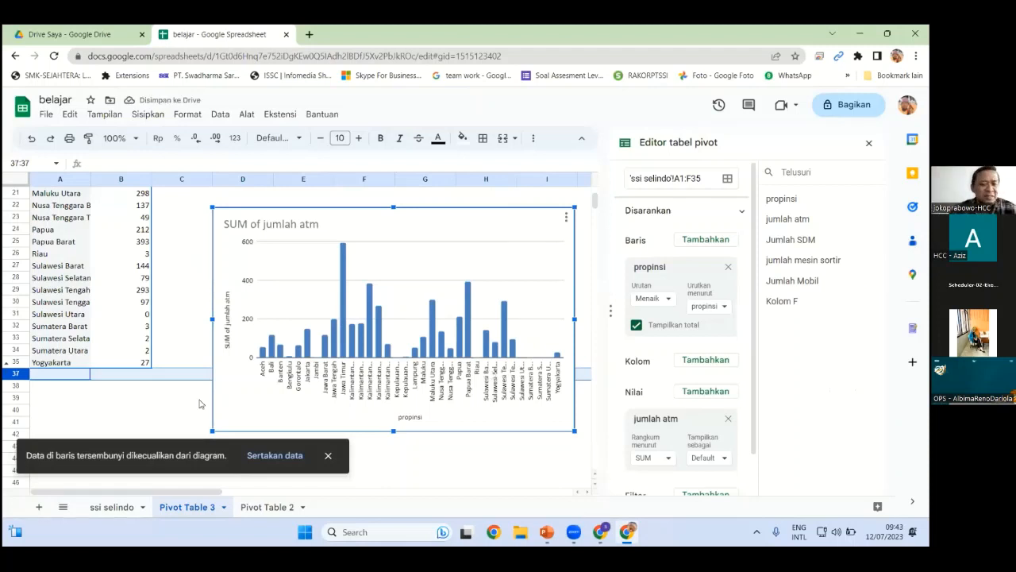
pyautogui.click(170, 410)
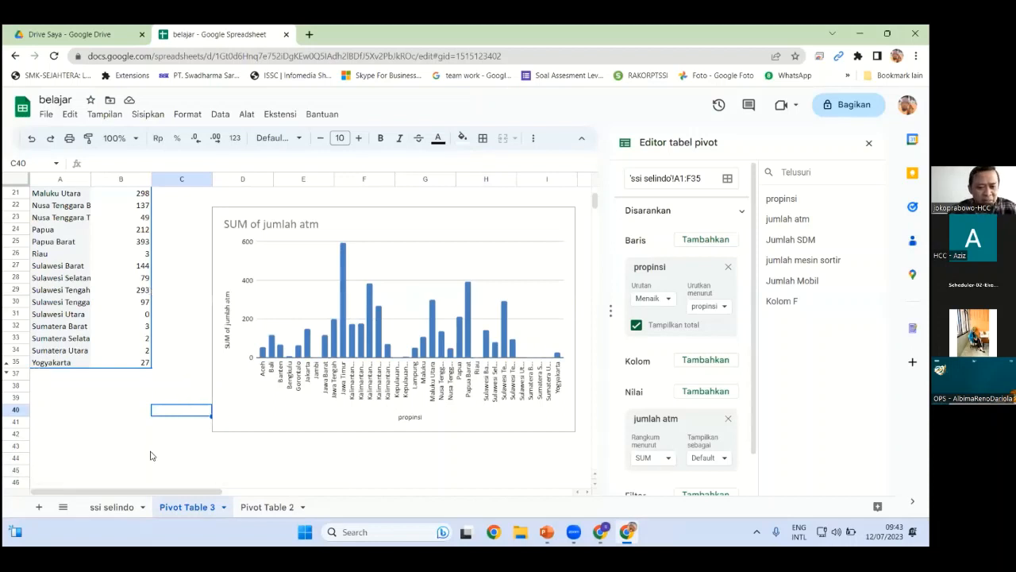
# Create Pivot Table 4 on a new sheet from ssi selindo, with propinsi rows and summed Jumlah SDM
pyautogui.click(119, 508)
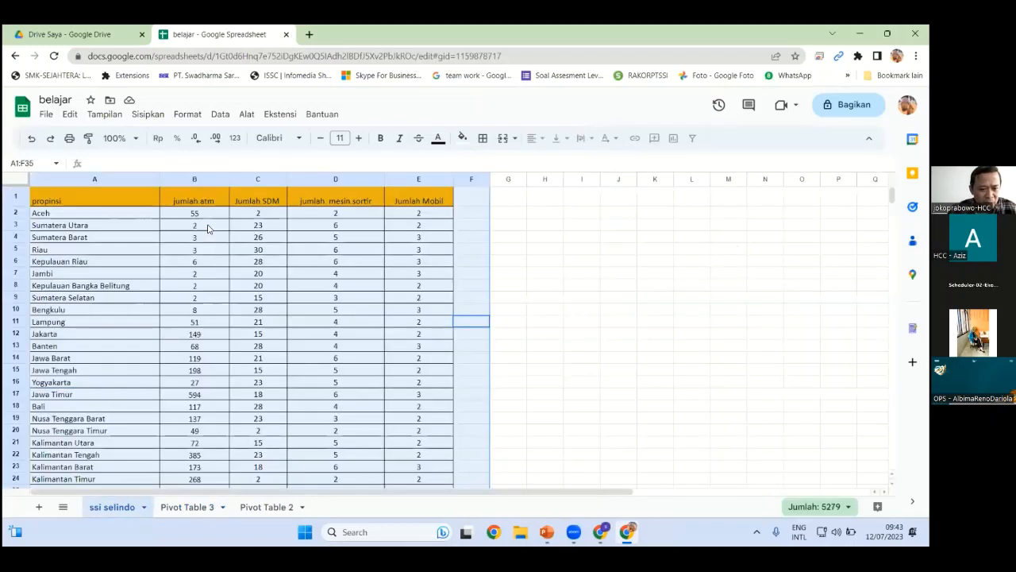
pyautogui.click(69, 115)
pyautogui.click(145, 114)
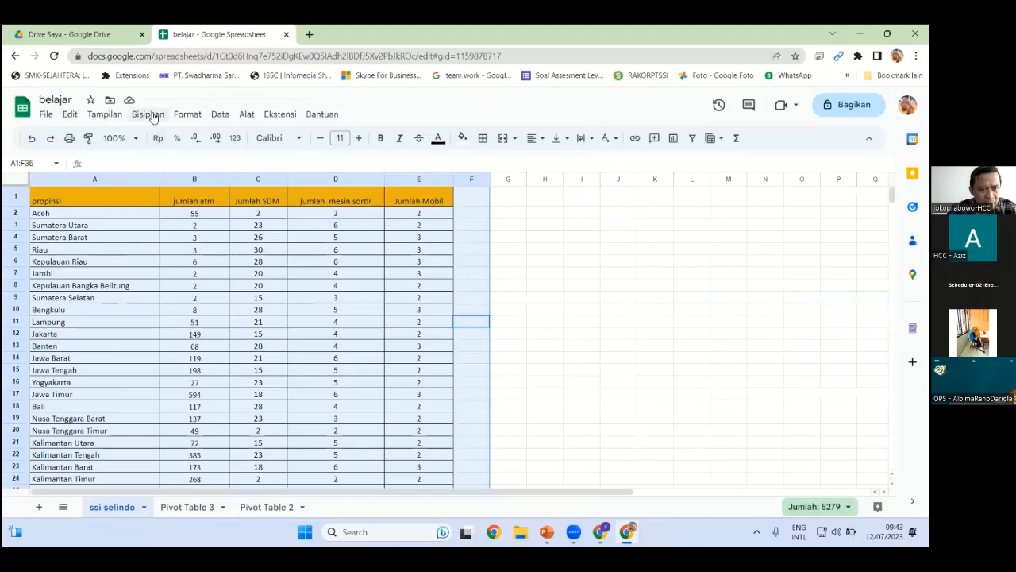
pyautogui.click(148, 114)
pyautogui.click(171, 242)
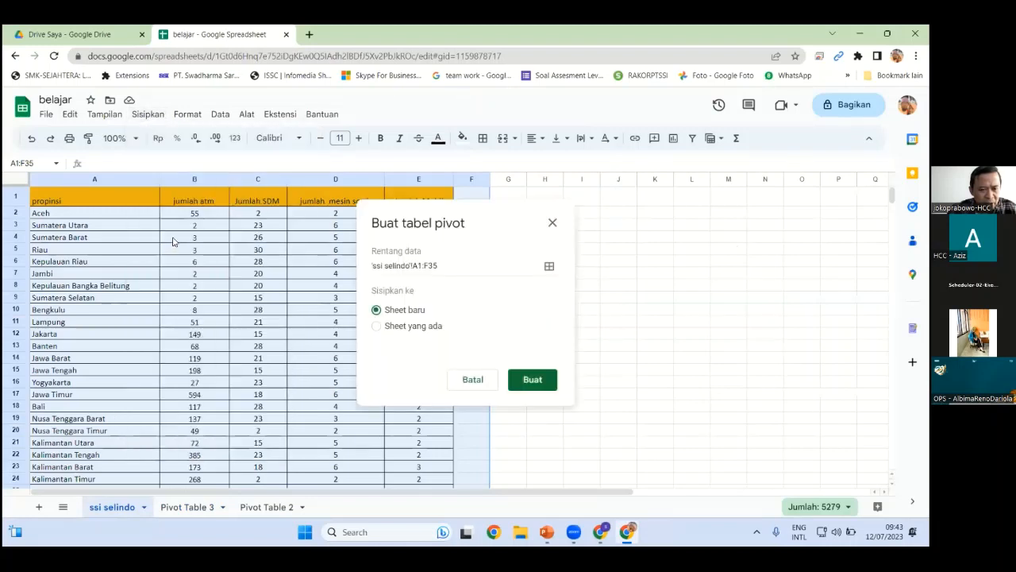
pyautogui.click(527, 379)
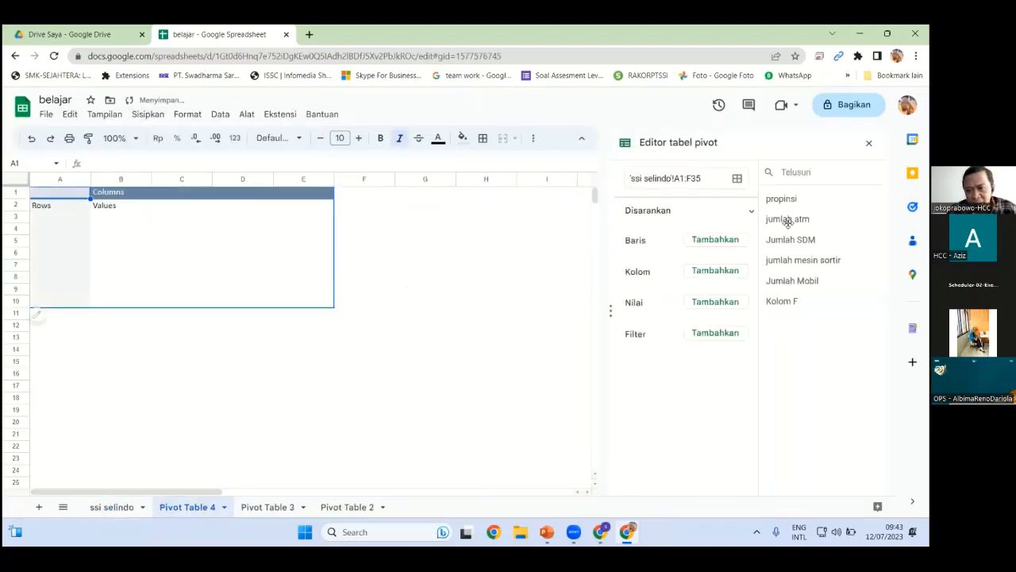
pyautogui.moveTo(782, 200); pyautogui.dragTo(667, 258)
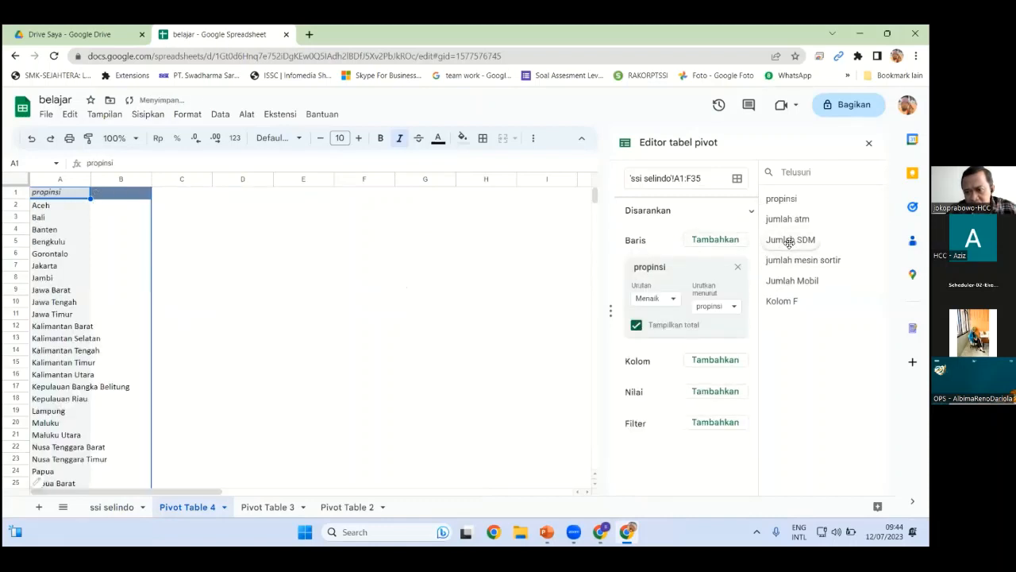
pyautogui.moveTo(788, 240); pyautogui.dragTo(637, 416)
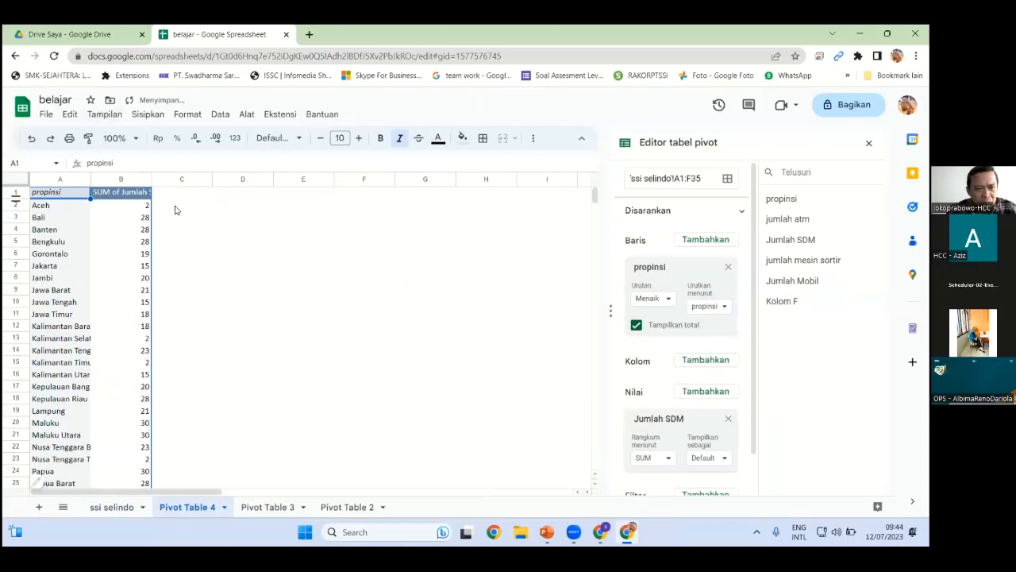
pyautogui.click(148, 116)
pyautogui.press('Escape')
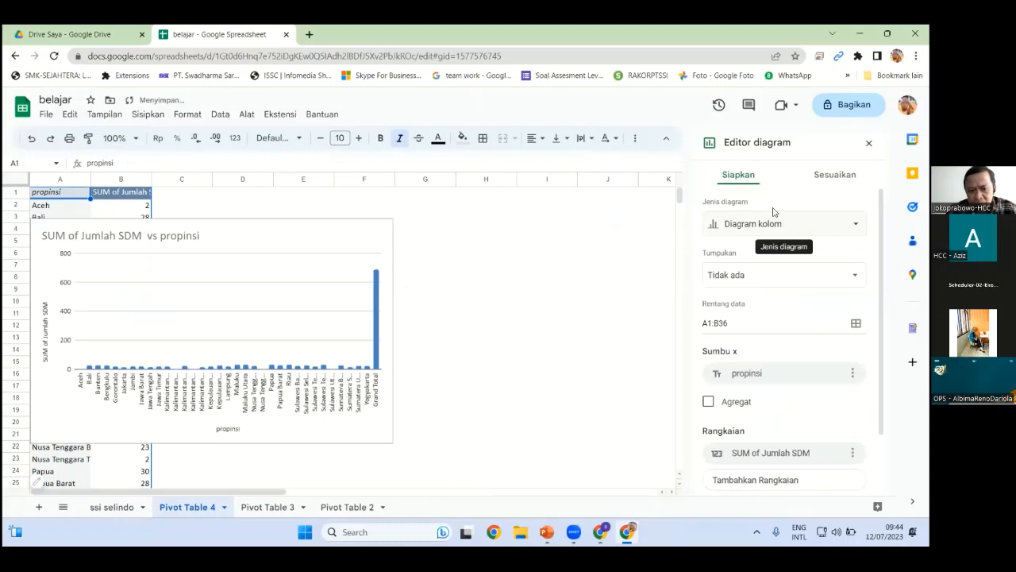
# Change the chart to a Diagram lingkaran (pie chart) and move it right beside the data
pyautogui.click(774, 223)
pyautogui.click(825, 293)
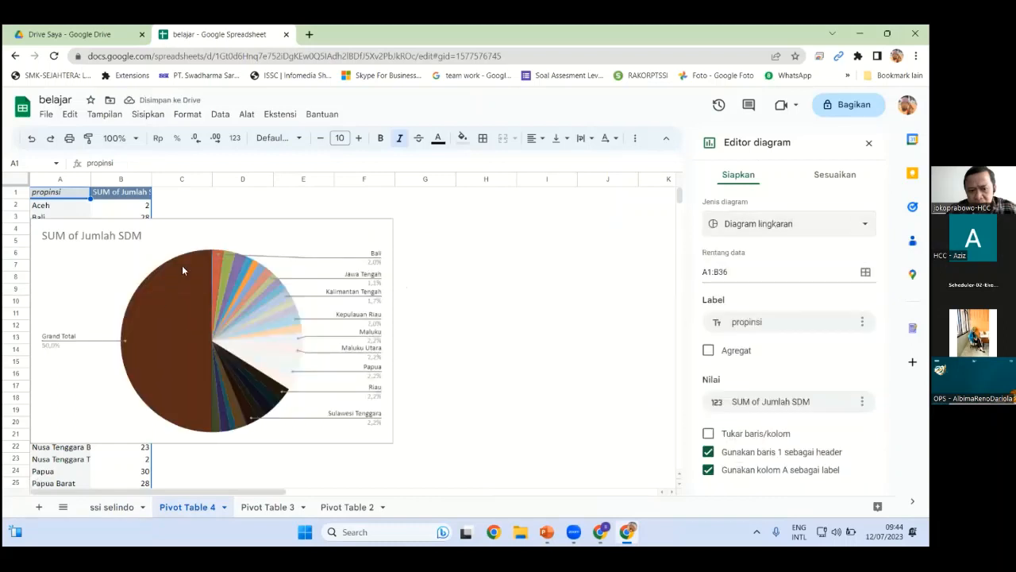
pyautogui.click(268, 220)
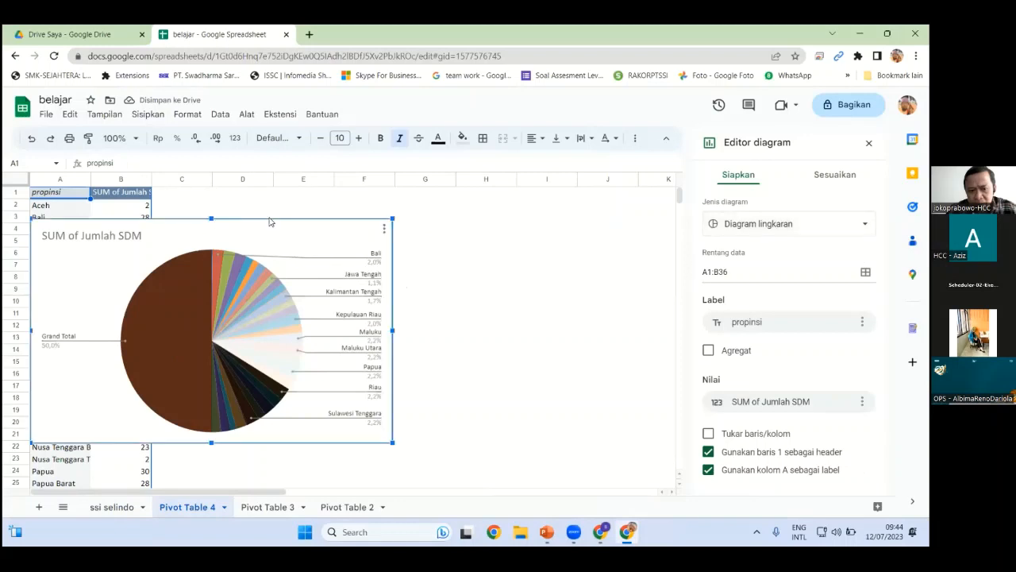
pyautogui.moveTo(261, 220); pyautogui.dragTo(559, 208)
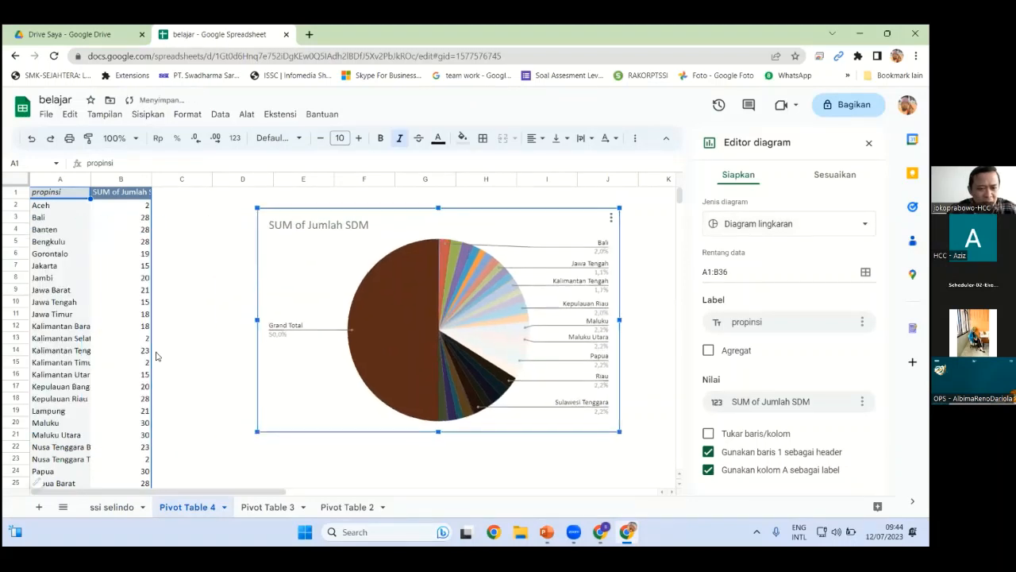
# Hide the Grand Total row 36 from the pie chart, then add a new blank sheet
pyautogui.scroll(-4, 85, 418)
pyautogui.click(18, 471)
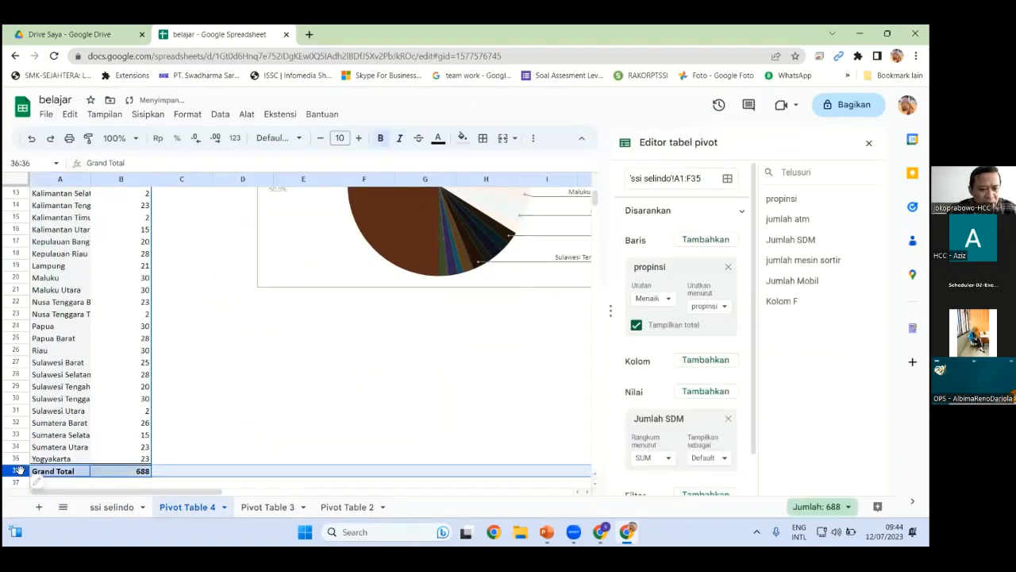
pyautogui.rightClick(24, 471)
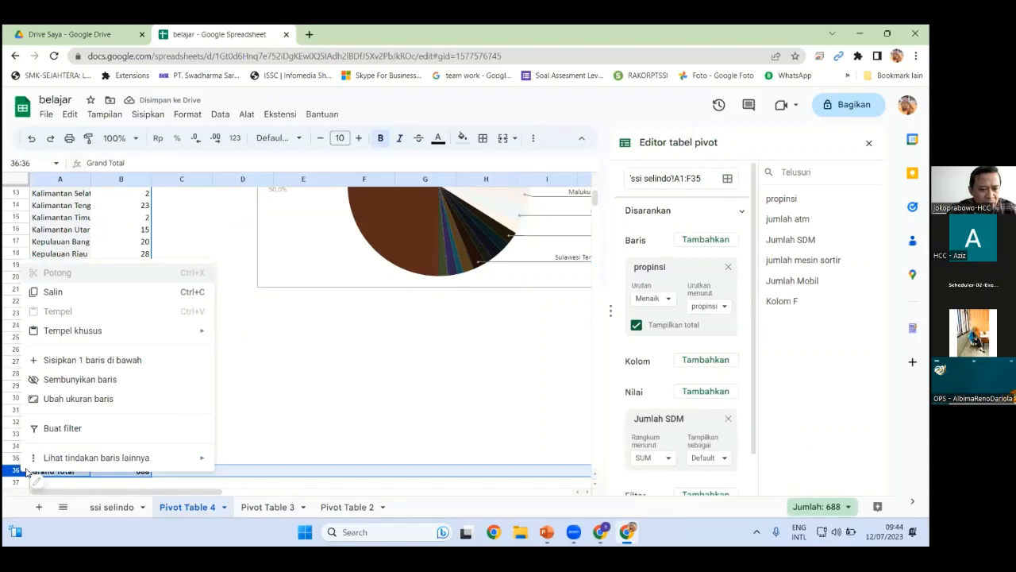
pyautogui.click(77, 379)
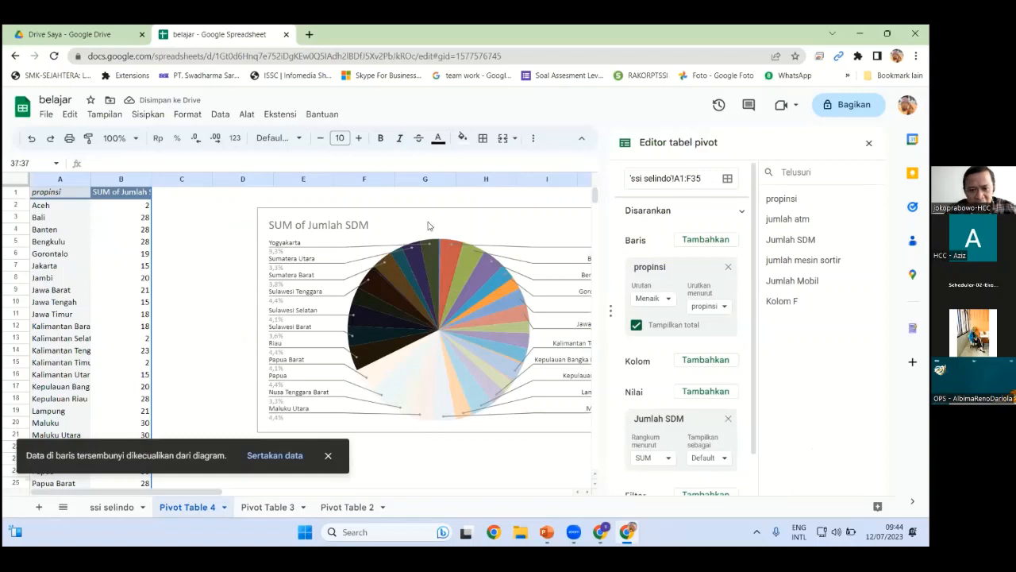
pyautogui.click(420, 208)
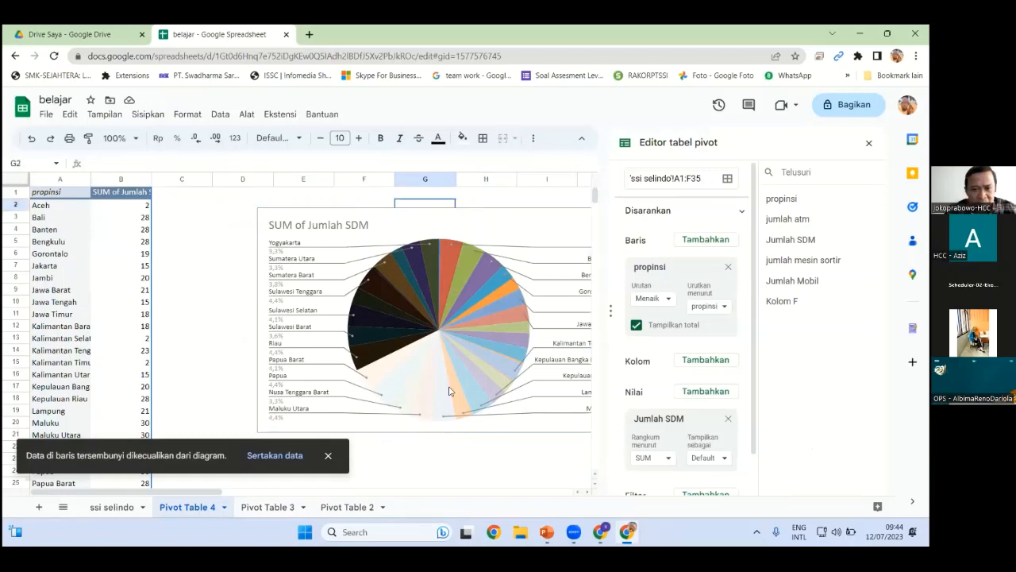
pyautogui.click(38, 508)
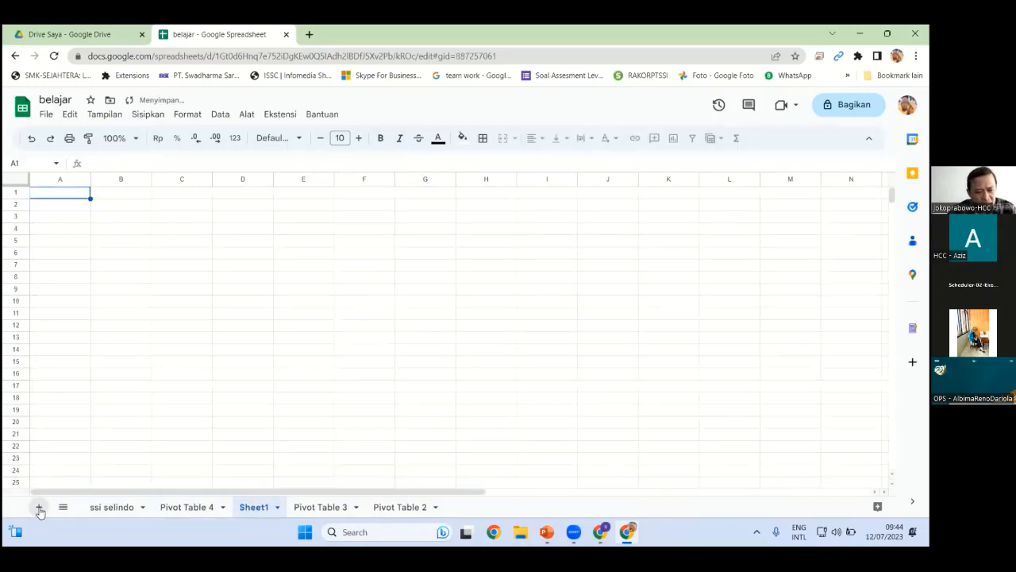
# Delete the empty Sheet1 via its tab options, confirming with Oke
pyautogui.click(274, 508)
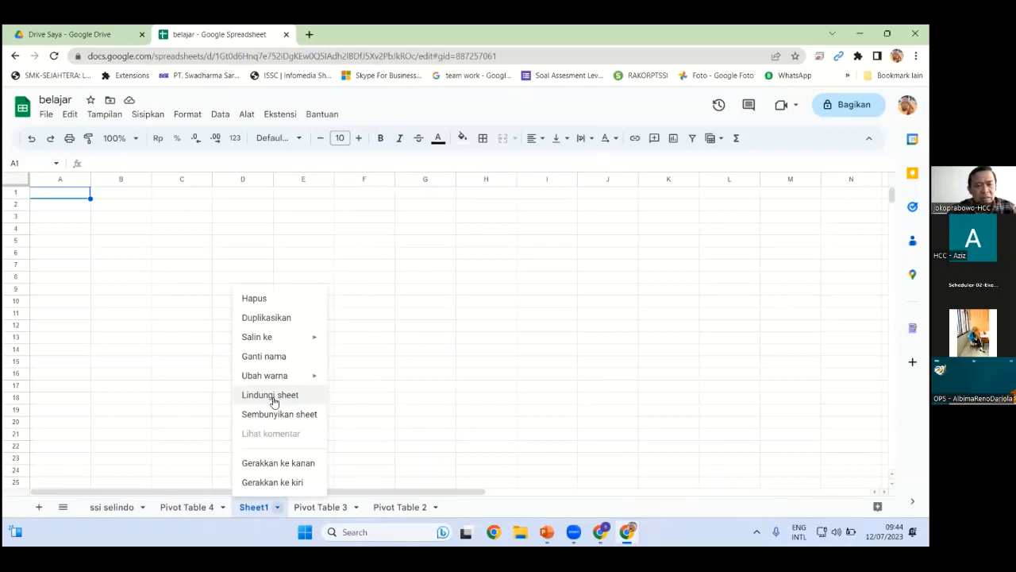
pyautogui.click(147, 113)
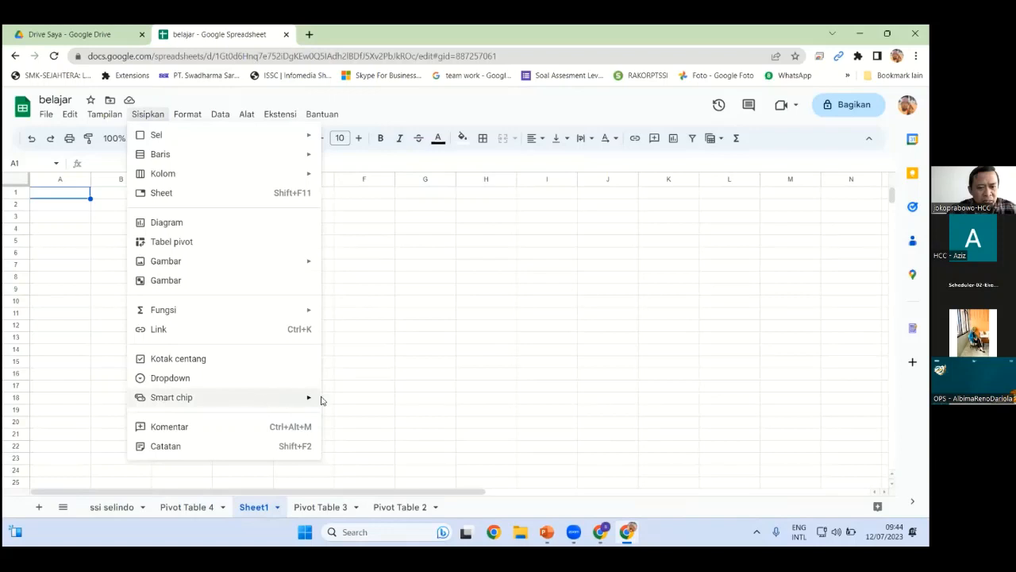
pyautogui.click(194, 114)
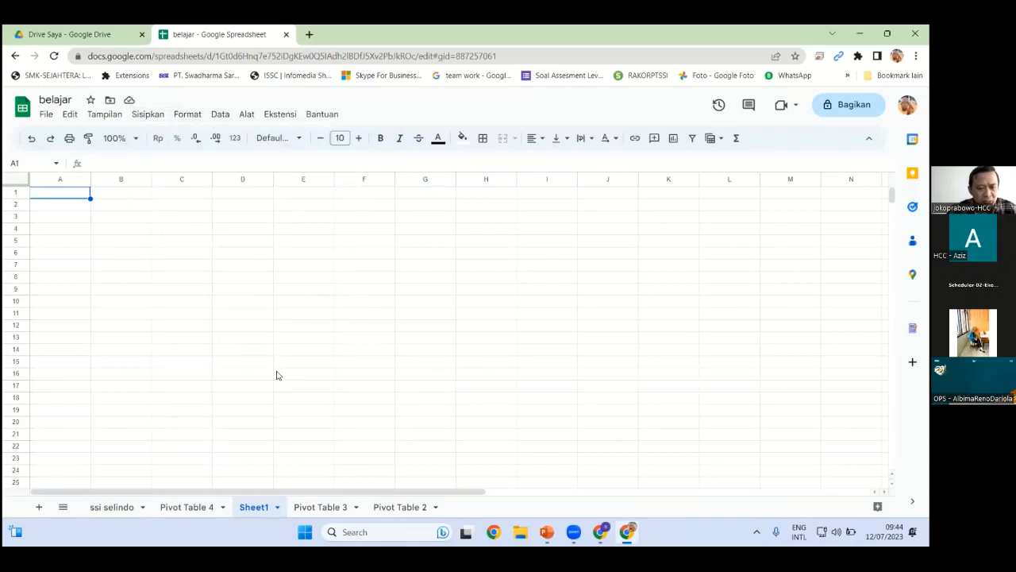
pyautogui.click(275, 507)
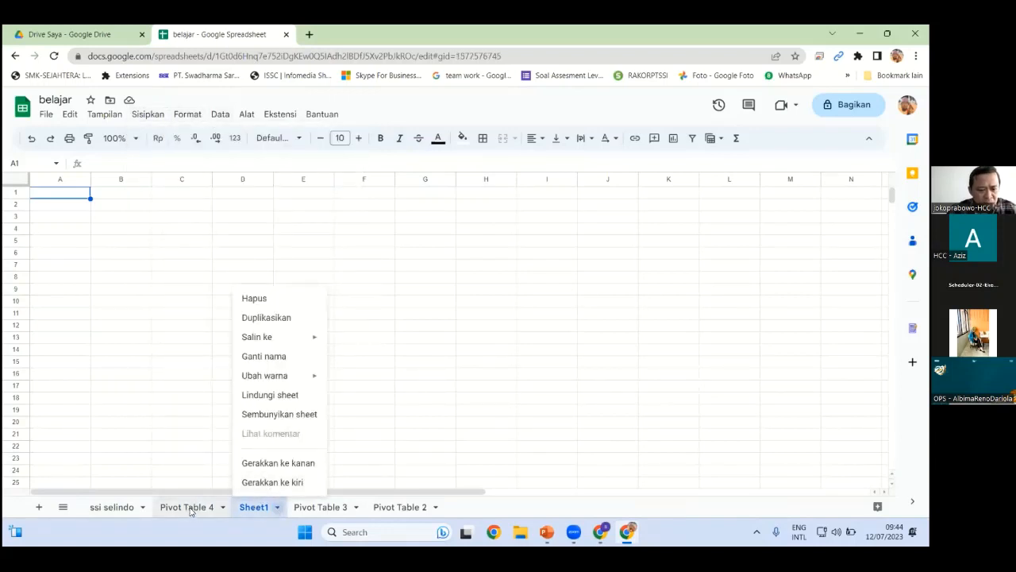
pyautogui.click(117, 512)
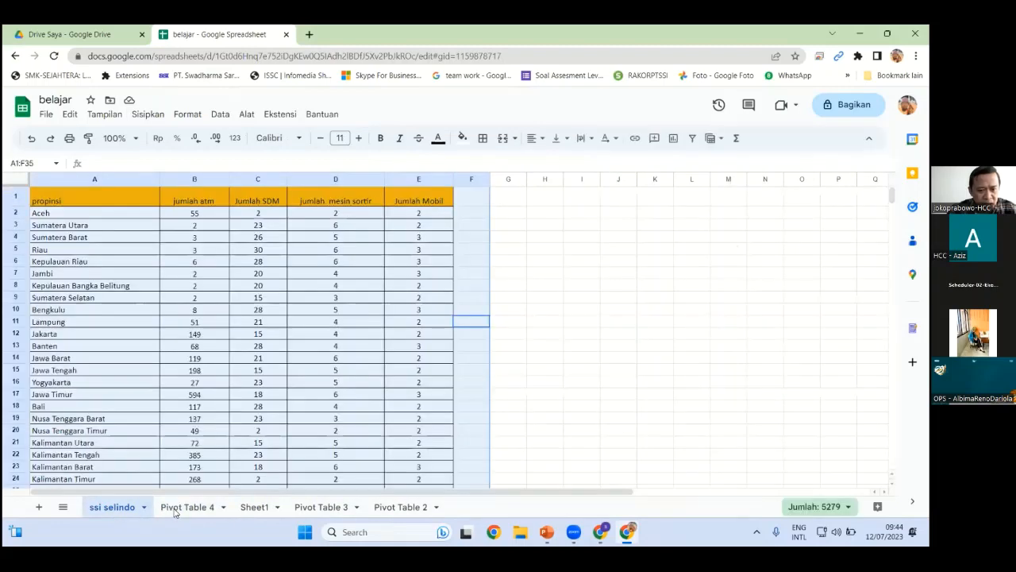
pyautogui.click(182, 509)
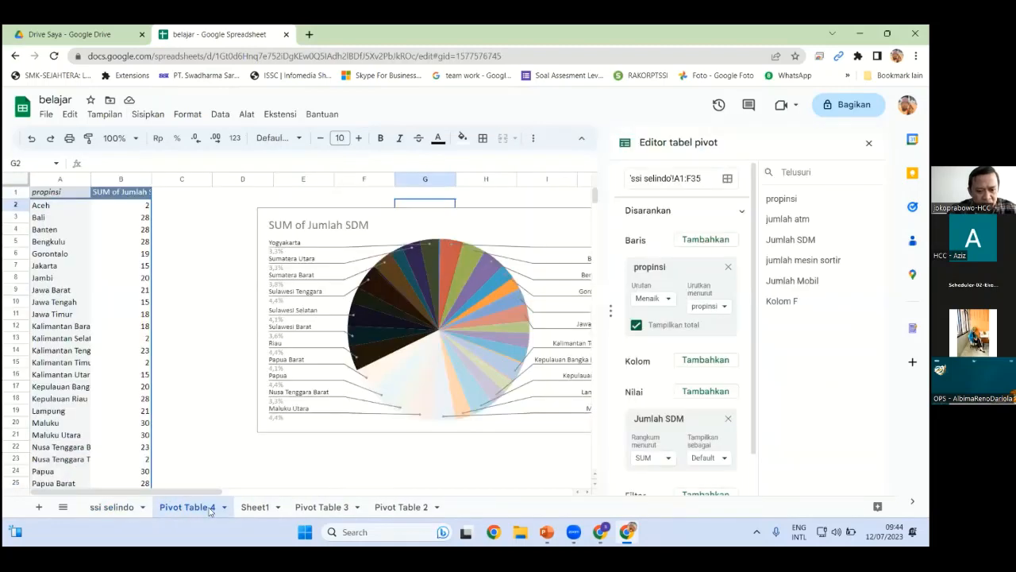
pyautogui.click(272, 513)
pyautogui.click(277, 508)
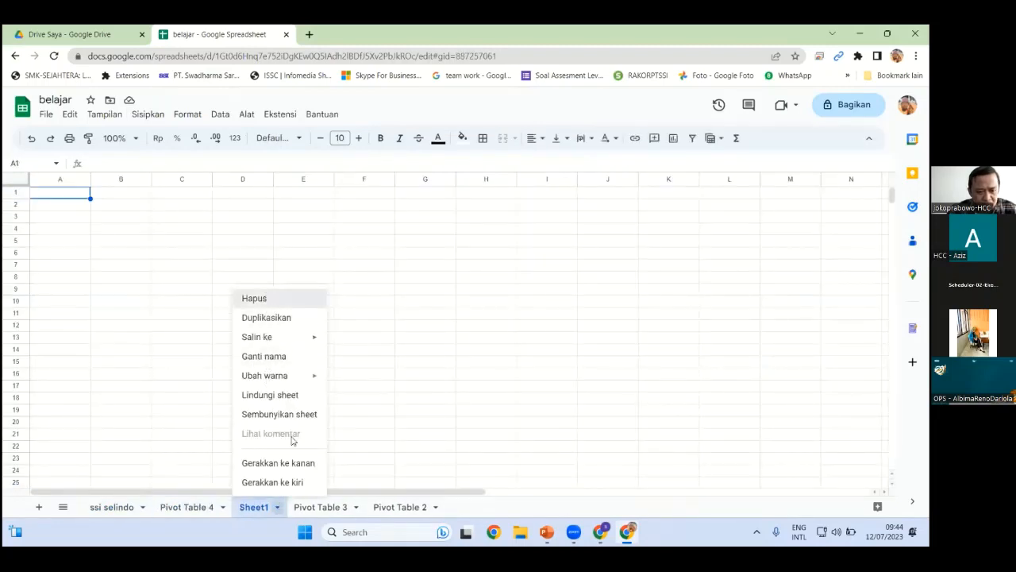
pyautogui.click(254, 297)
pyautogui.click(591, 333)
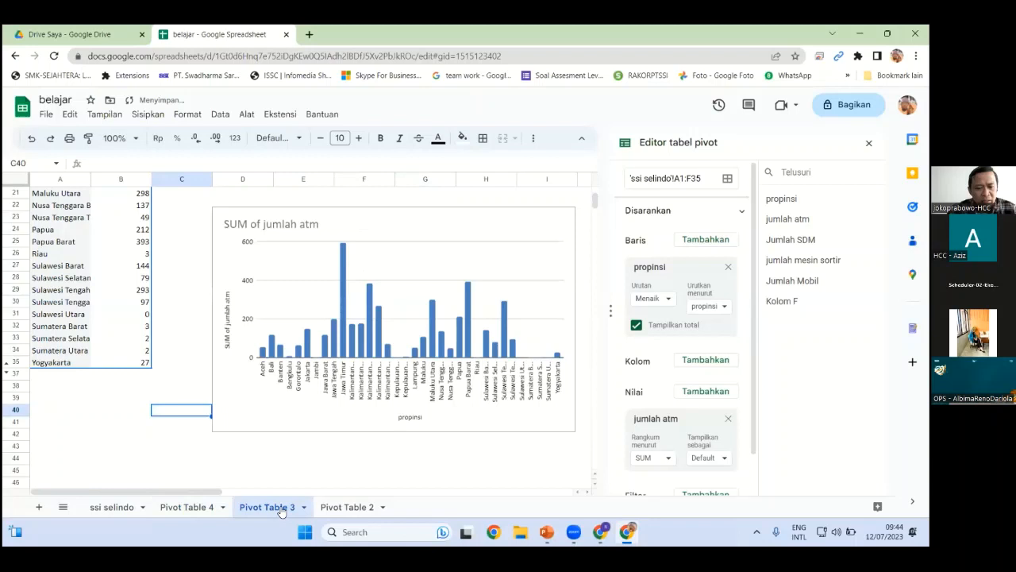
# Return to the Pivot Table 4 sheet and open a new browser tab, typing 'goog'
pyautogui.click(194, 511)
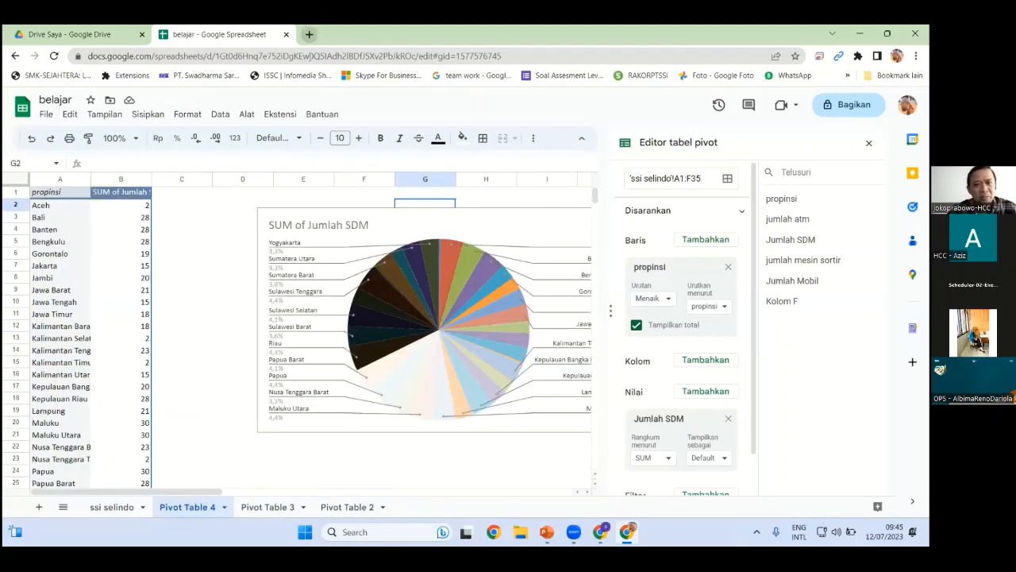
pyautogui.click(310, 35)
pyautogui.write('goog')
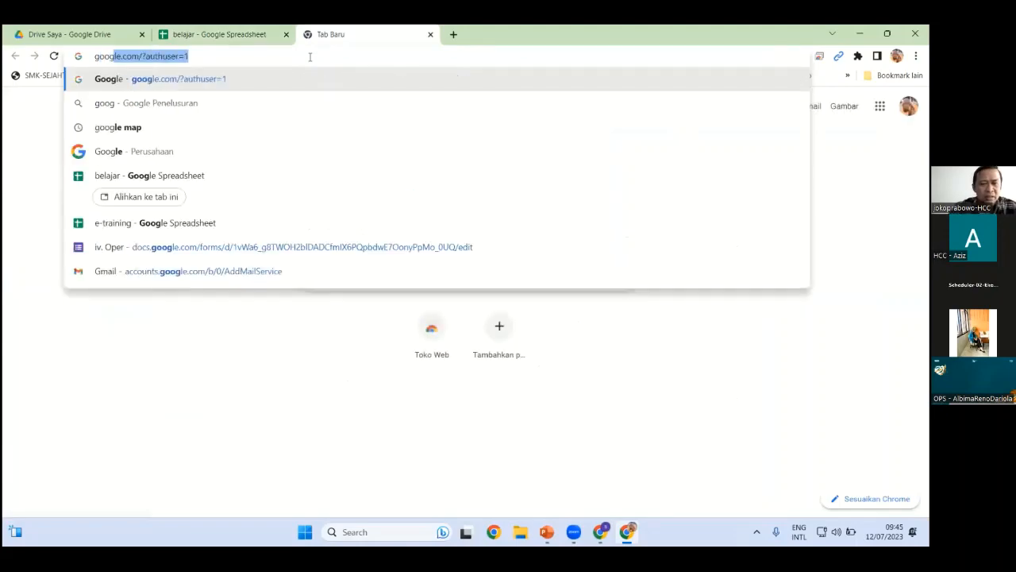
# Close the extra tab and create a new Google Sites site from Drive's Baru > Lainnya menu
pyautogui.click(431, 35)
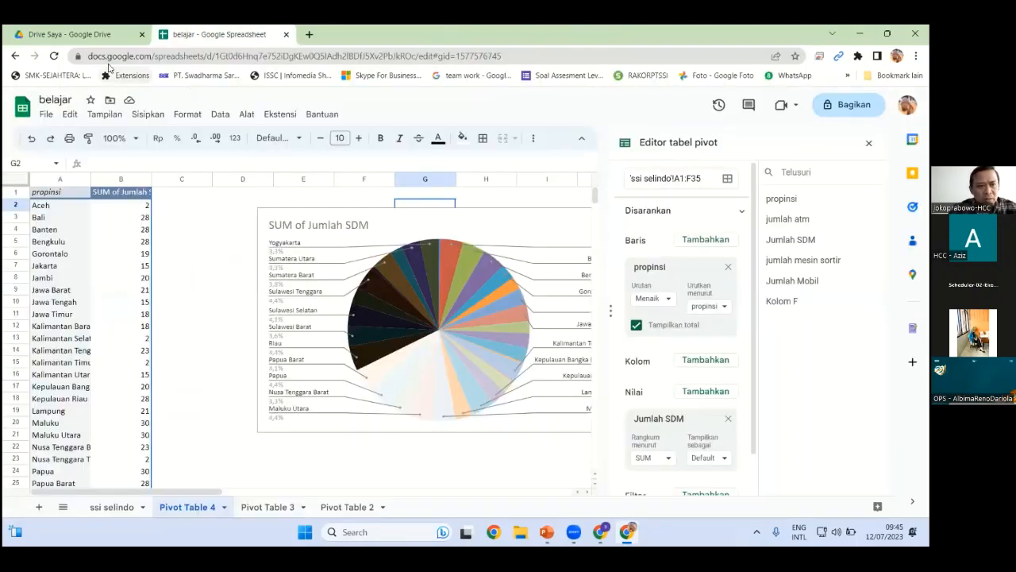
pyautogui.click(83, 35)
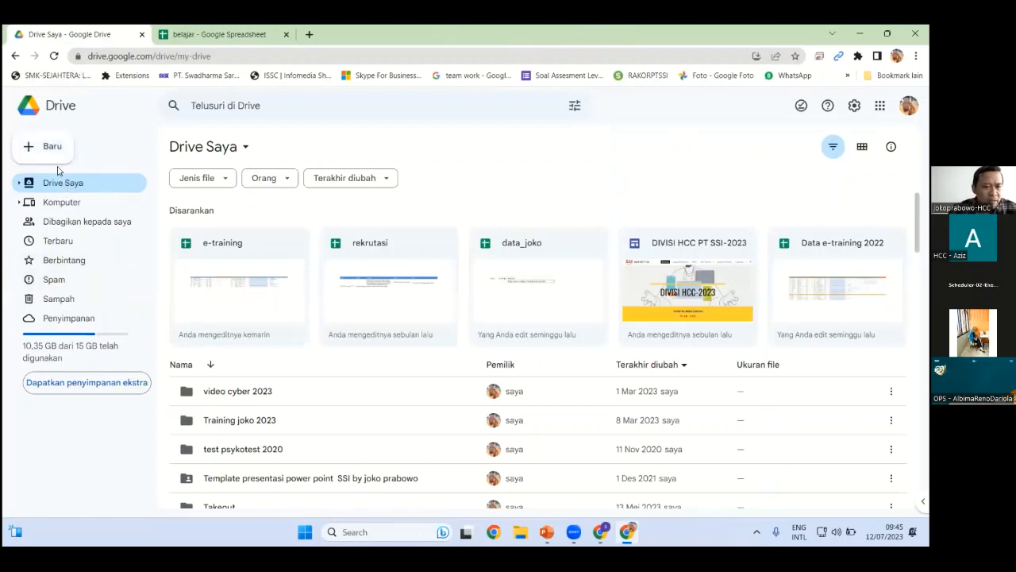
pyautogui.click(40, 147)
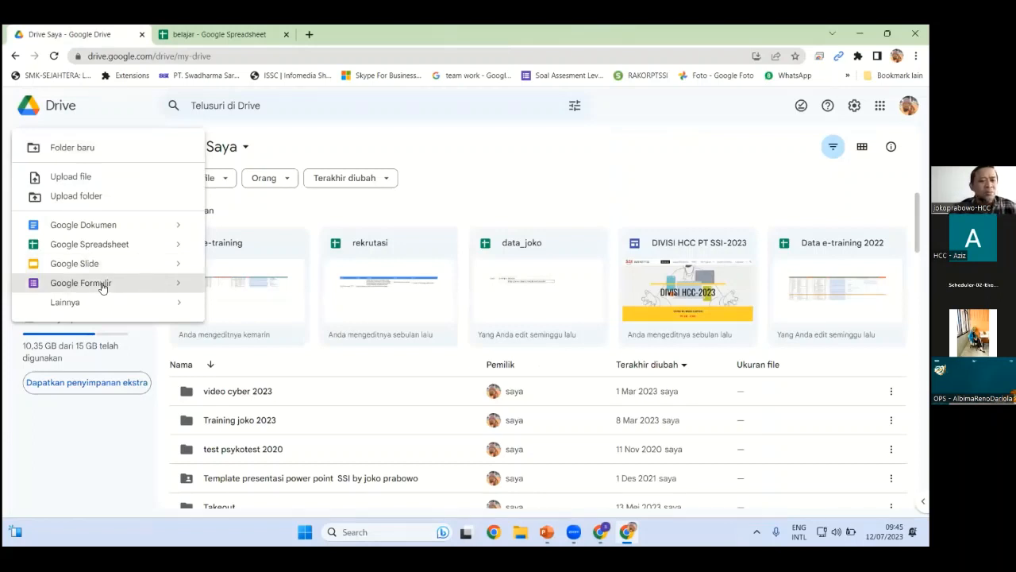
pyautogui.moveTo(181, 308)
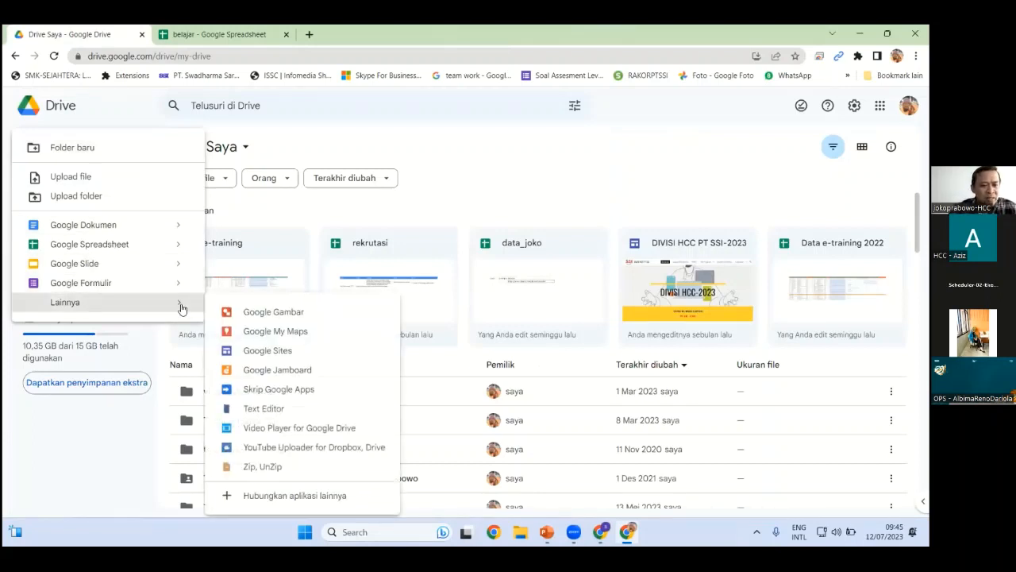
pyautogui.click(282, 358)
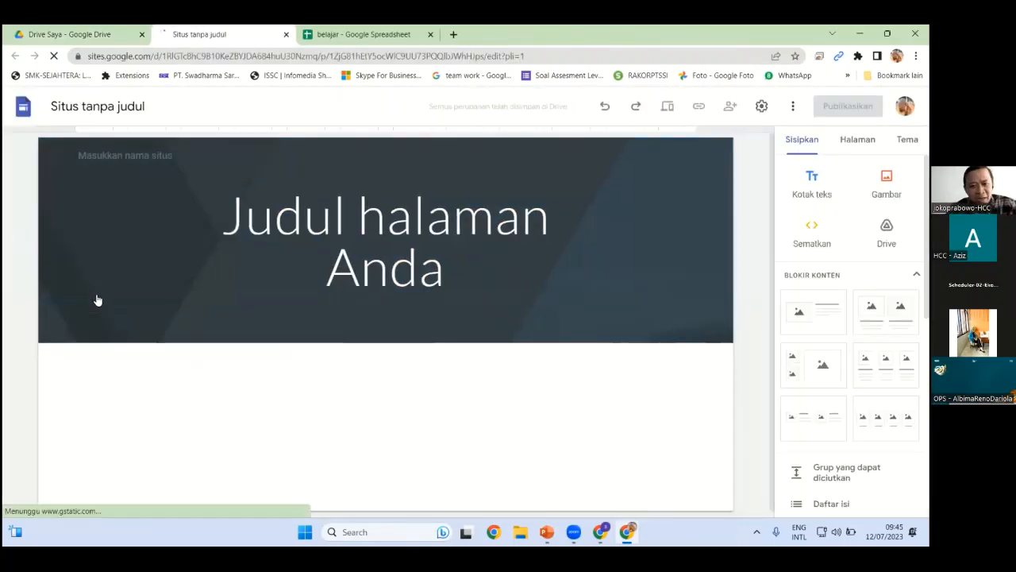
# Upload Digital-Marketing-Write-For-Us from Downloads > WEBINAR DASHBOARD GStudio as the page header image
pyautogui.click(191, 227)
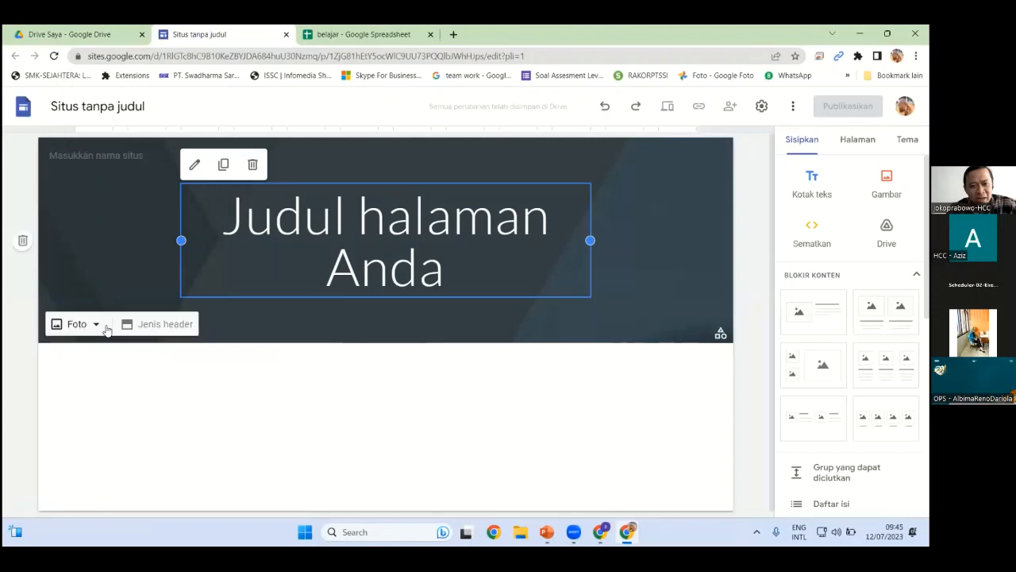
pyautogui.click(99, 325)
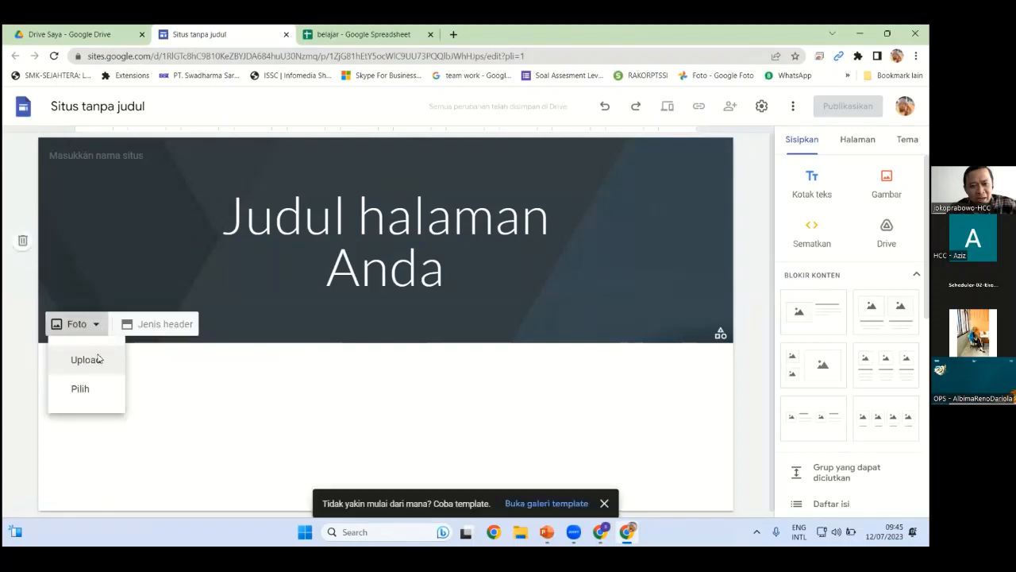
pyautogui.click(88, 359)
pyautogui.click(98, 325)
pyautogui.click(88, 360)
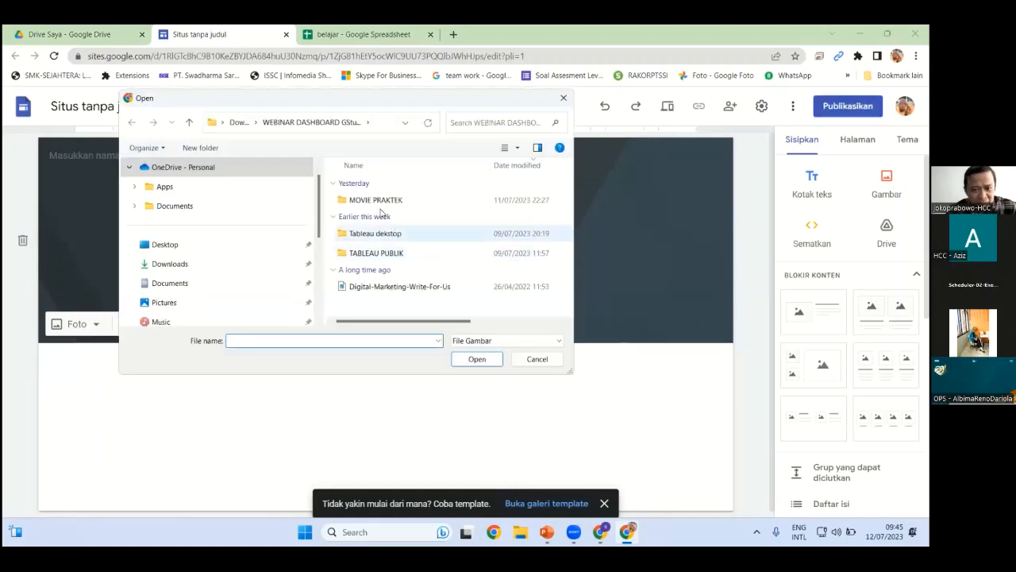
pyautogui.click(169, 264)
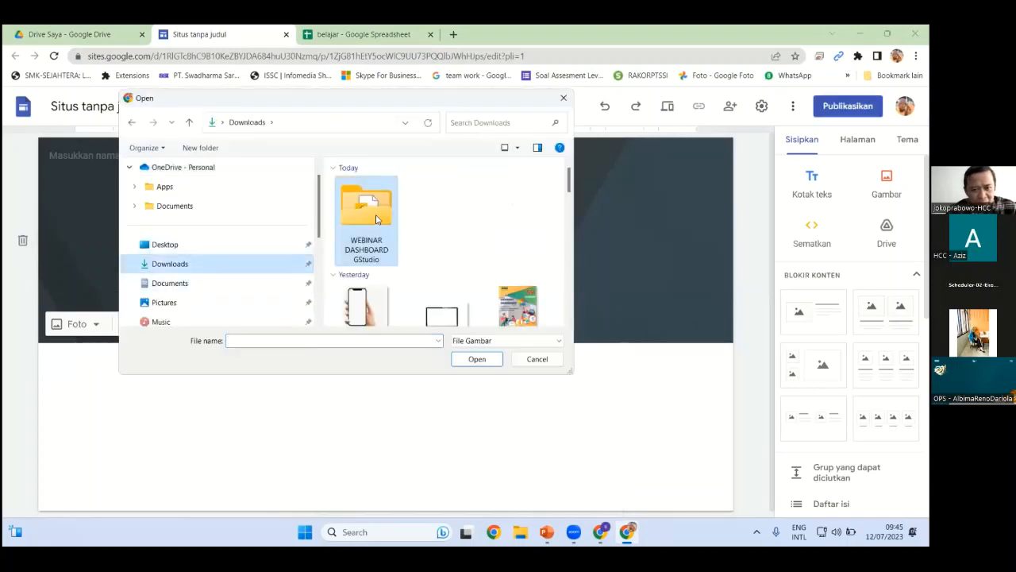
pyautogui.doubleClick(377, 218)
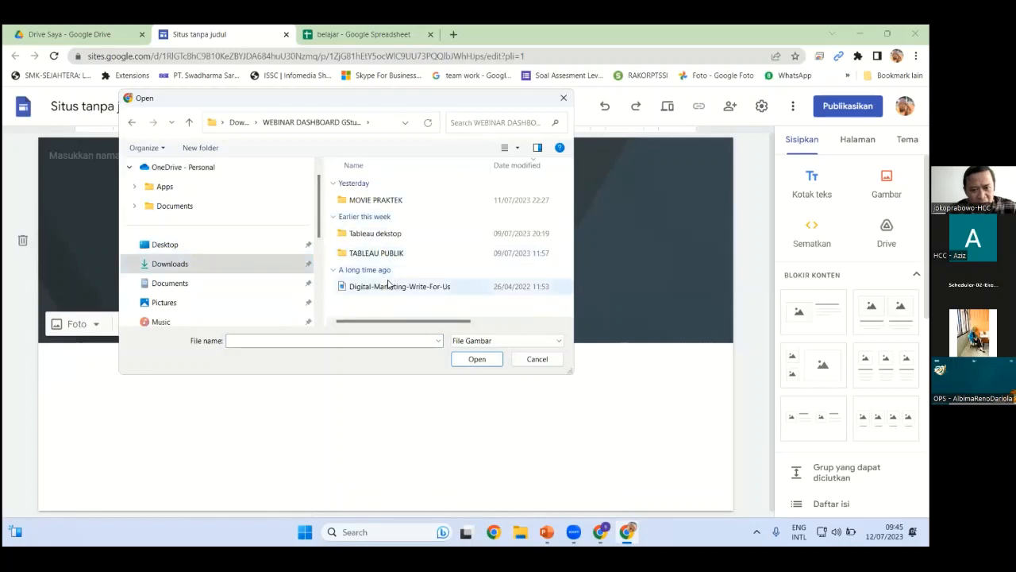
pyautogui.click(485, 290)
pyautogui.hscroll(5, 456, 320)
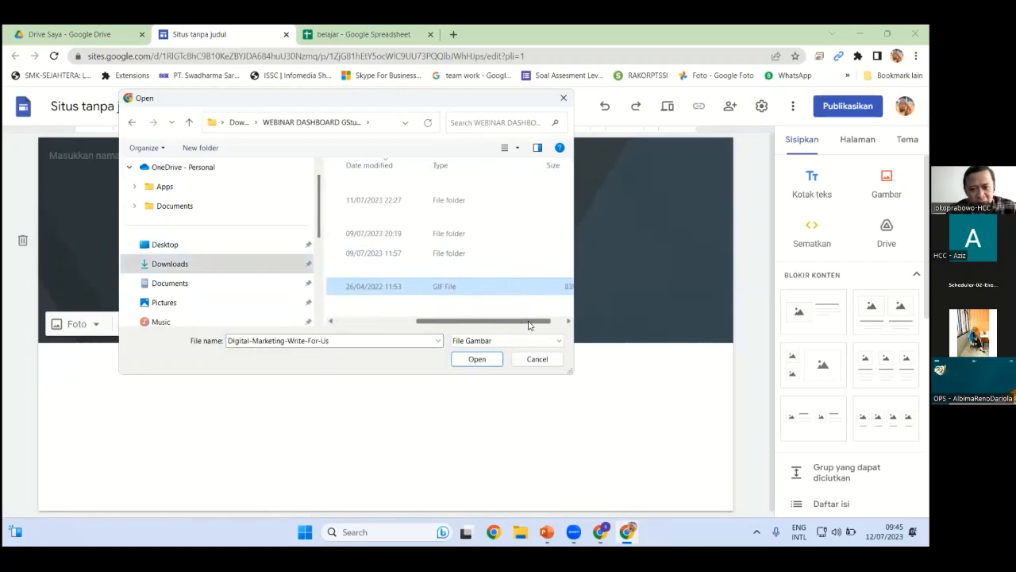
pyautogui.hscroll(-5, 405, 328)
pyautogui.click(477, 359)
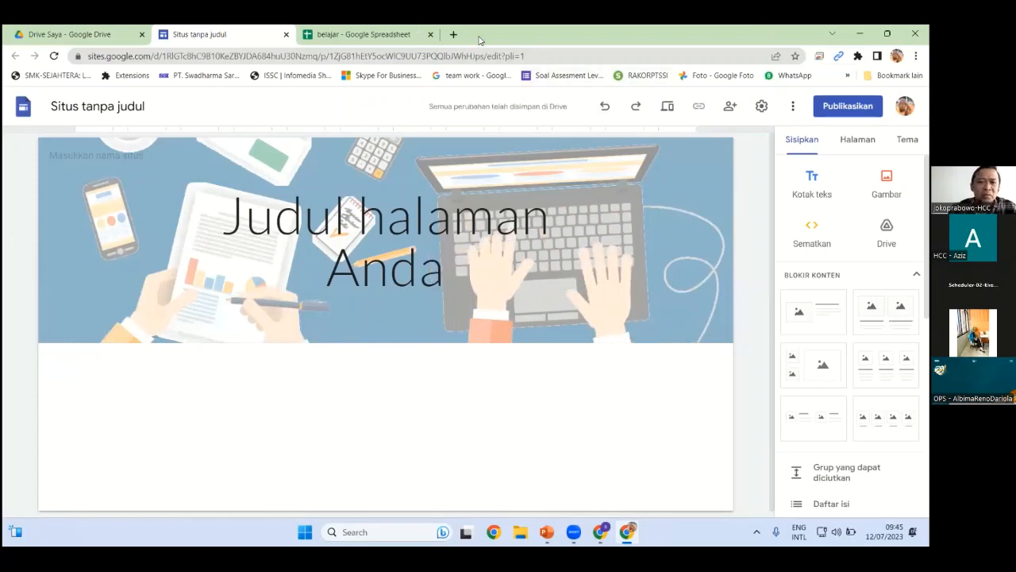
pyautogui.click(453, 34)
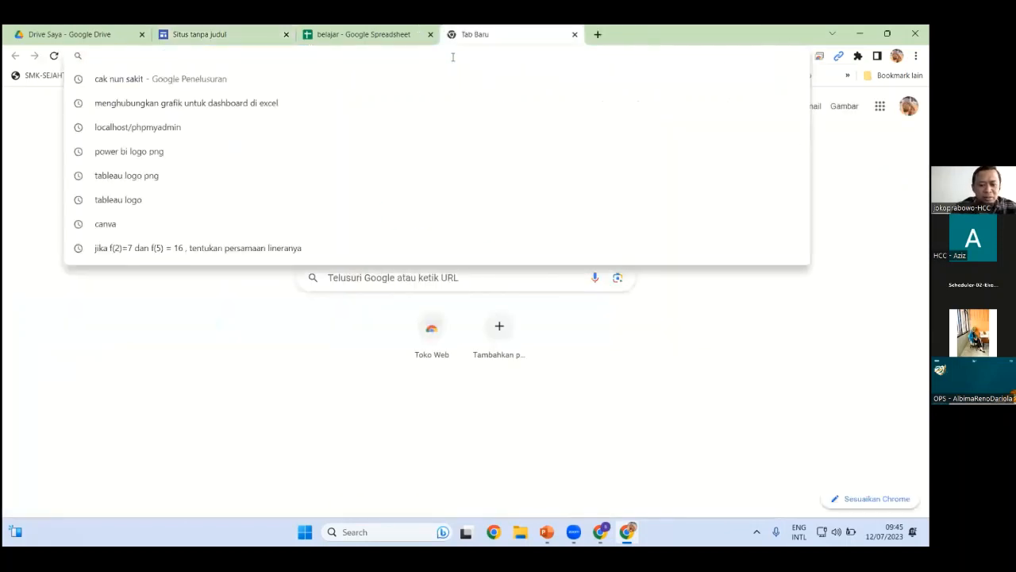
# Go to the DIVISI HCC PT SSI example site at bit.ly/divisi-hcc
pyautogui.write('bit.ly')
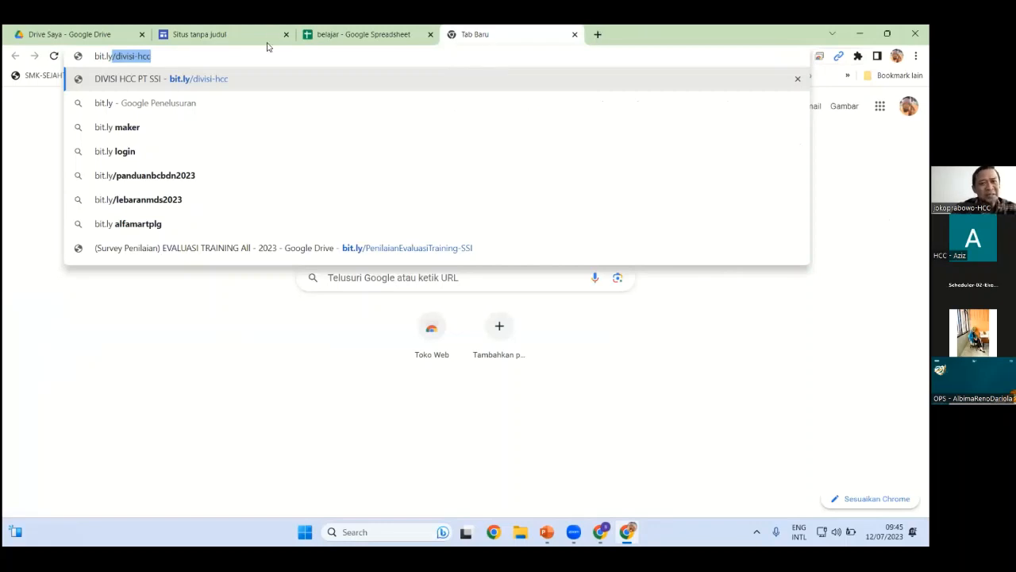
pyautogui.press('Right')
pyautogui.press('Return')
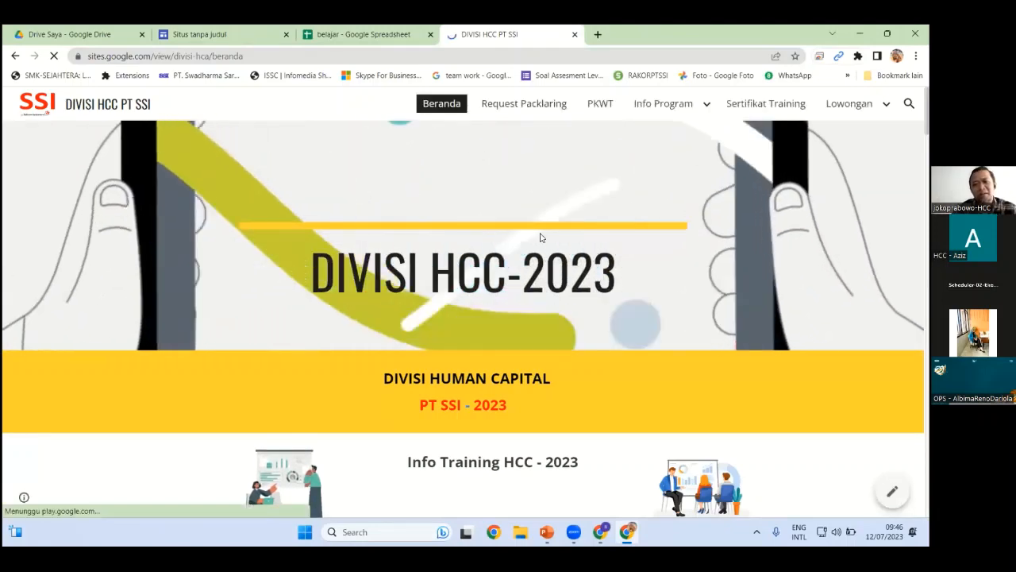
# Scroll through the example site, then close its tab with Ctrl+W
pyautogui.scroll(-2, 554, 228)
pyautogui.scroll(-4, 554, 229)
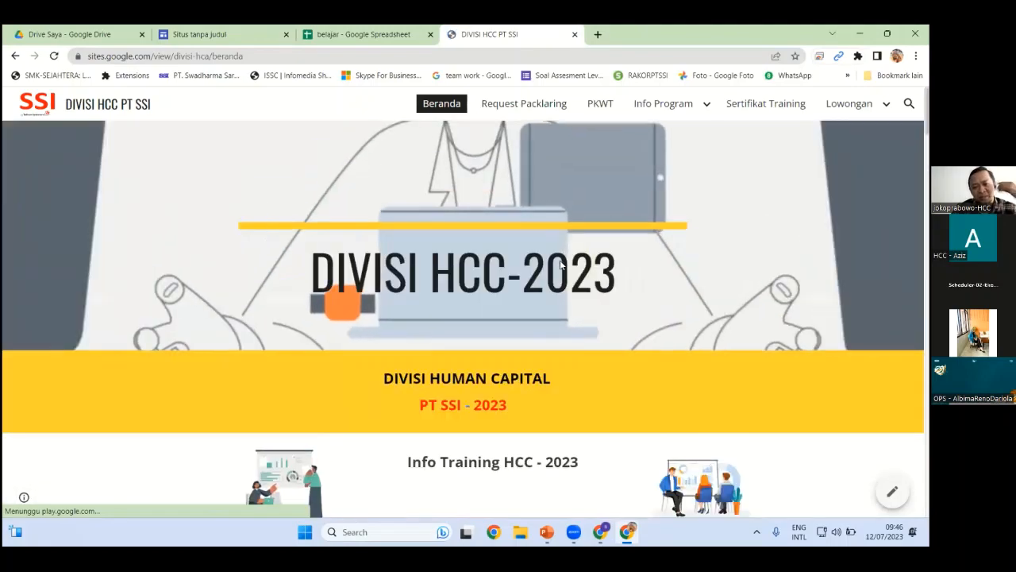
pyautogui.scroll(-4, 560, 265)
pyautogui.scroll(-9, 560, 265)
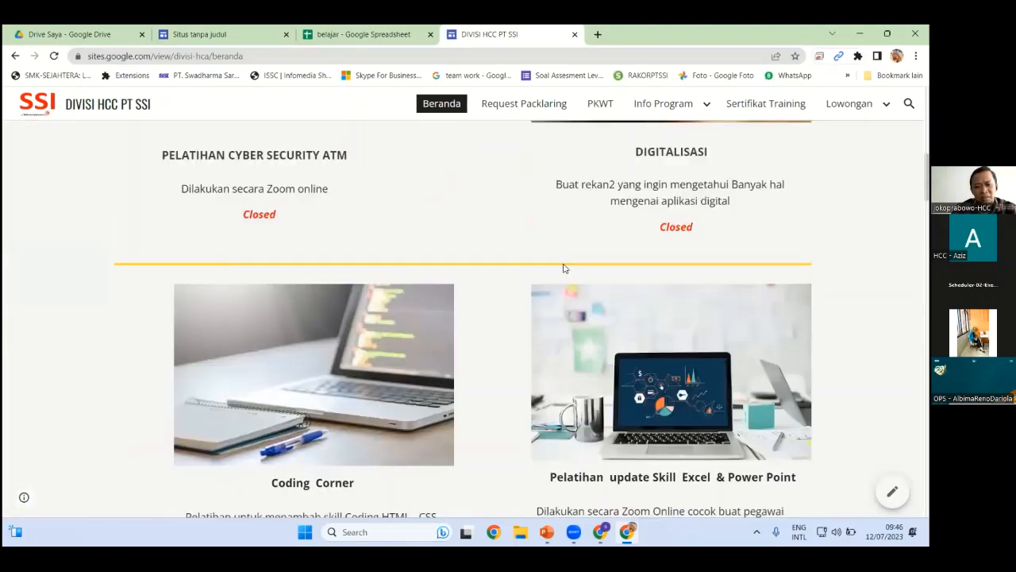
pyautogui.scroll(-6, 567, 260)
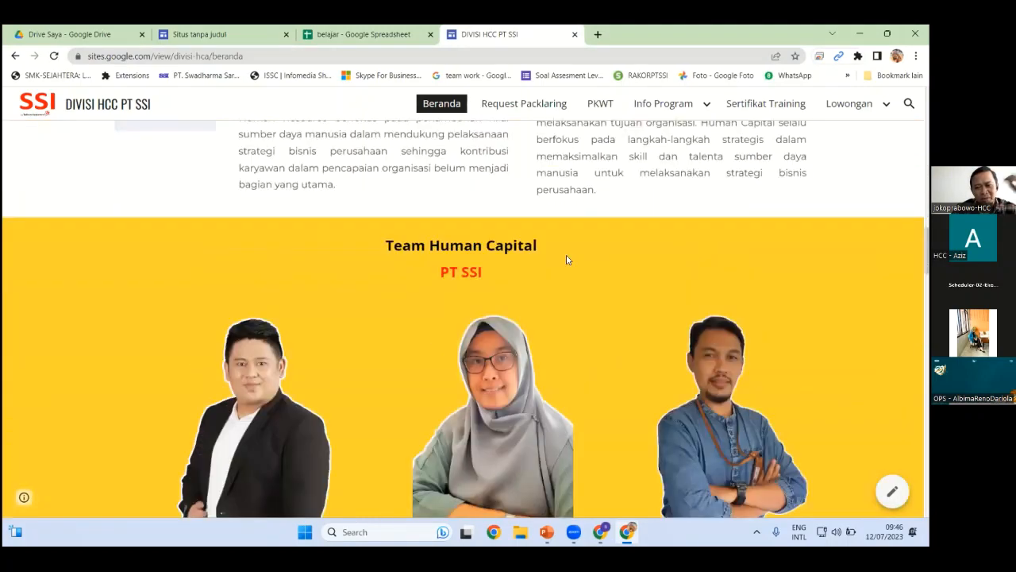
pyautogui.scroll(-10, 566, 258)
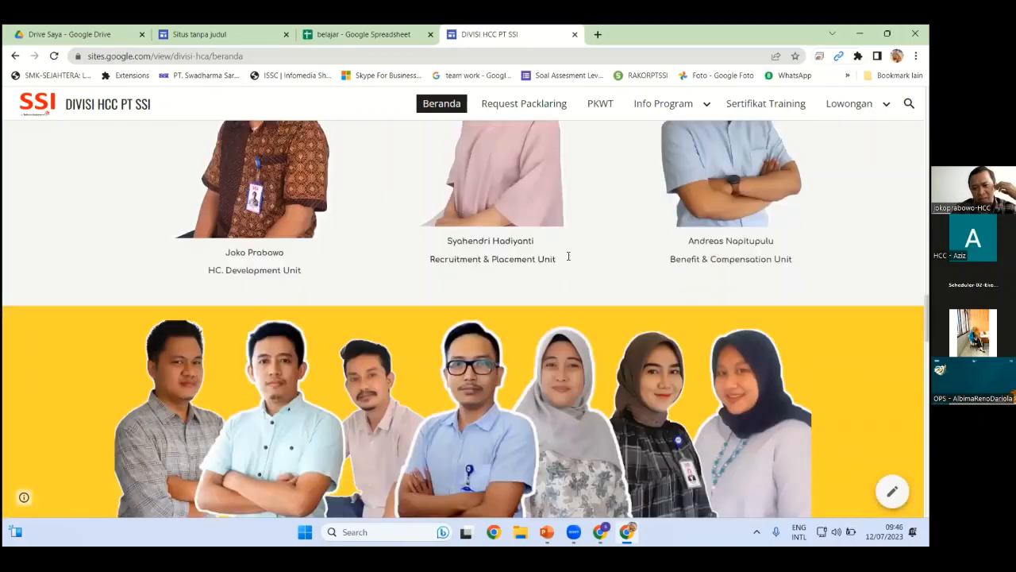
pyautogui.scroll(-10, 482, 292)
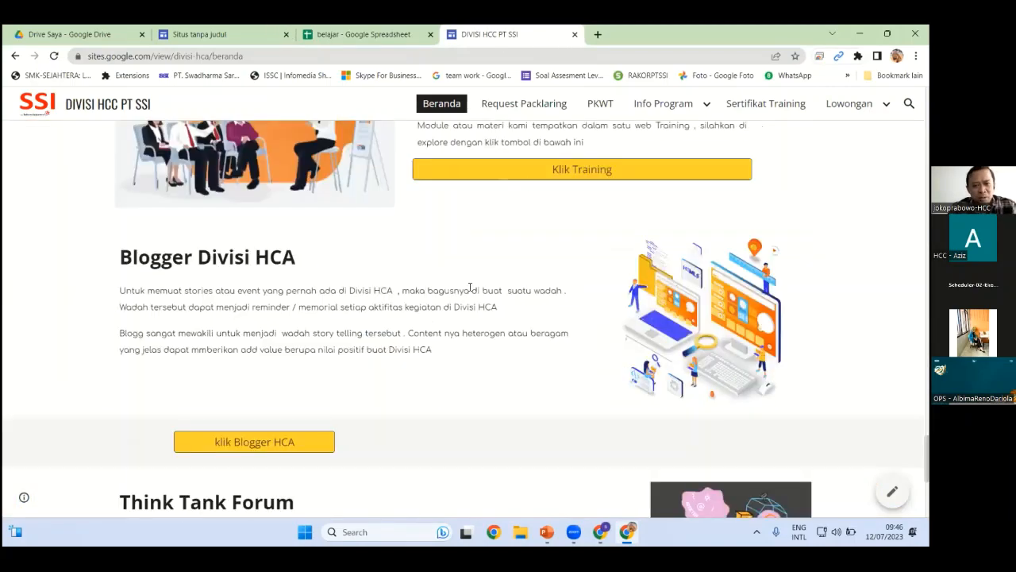
pyautogui.scroll(5, 481, 292)
pyautogui.scroll(10, 481, 292)
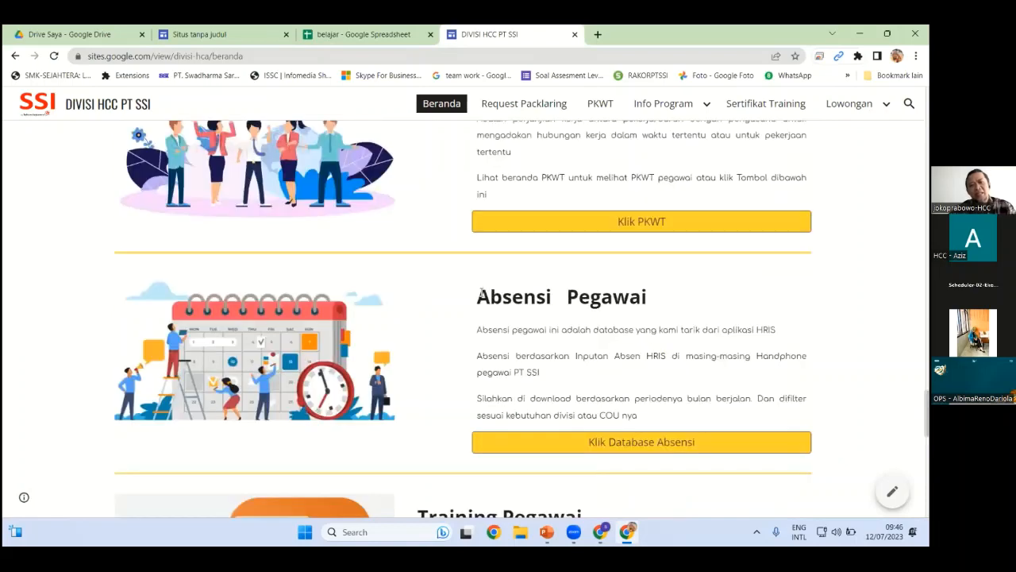
pyautogui.scroll(10, 465, 302)
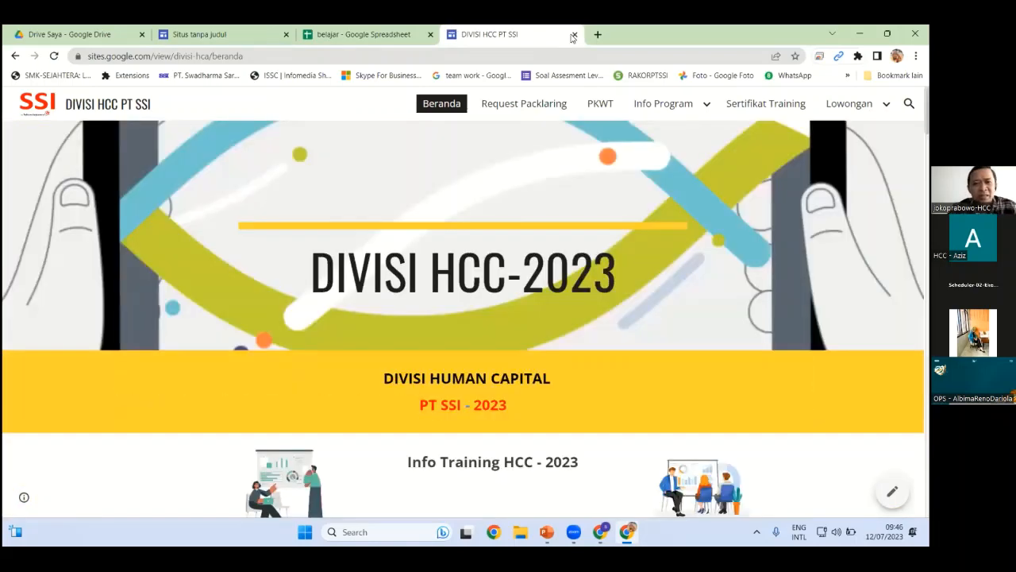
pyautogui.hotkey('ctrl', 'w')
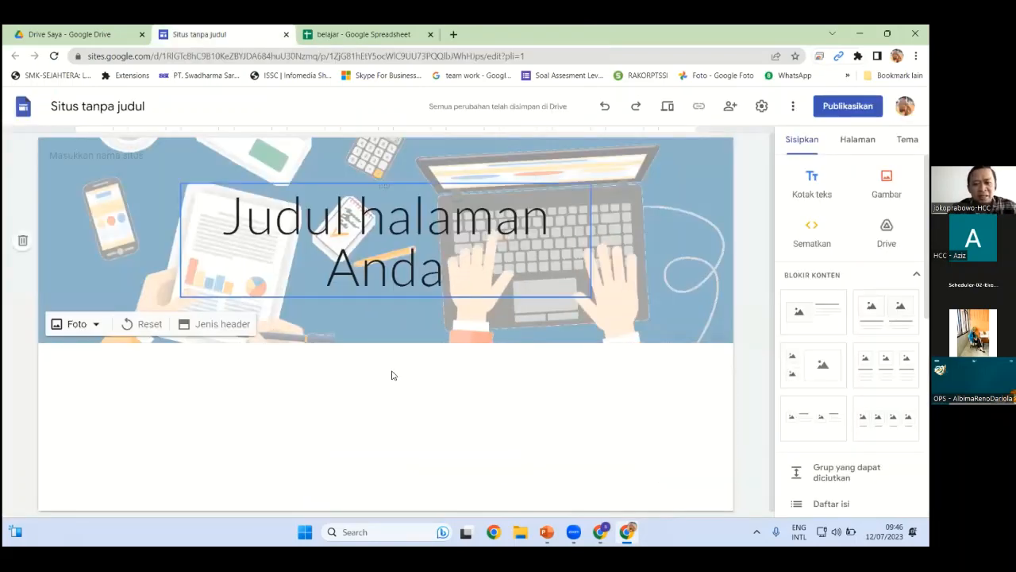
# Open the Diagram chart list and check the belajar spreadsheet's charts before returning to Sites
pyautogui.scroll(-1, 335, 391)
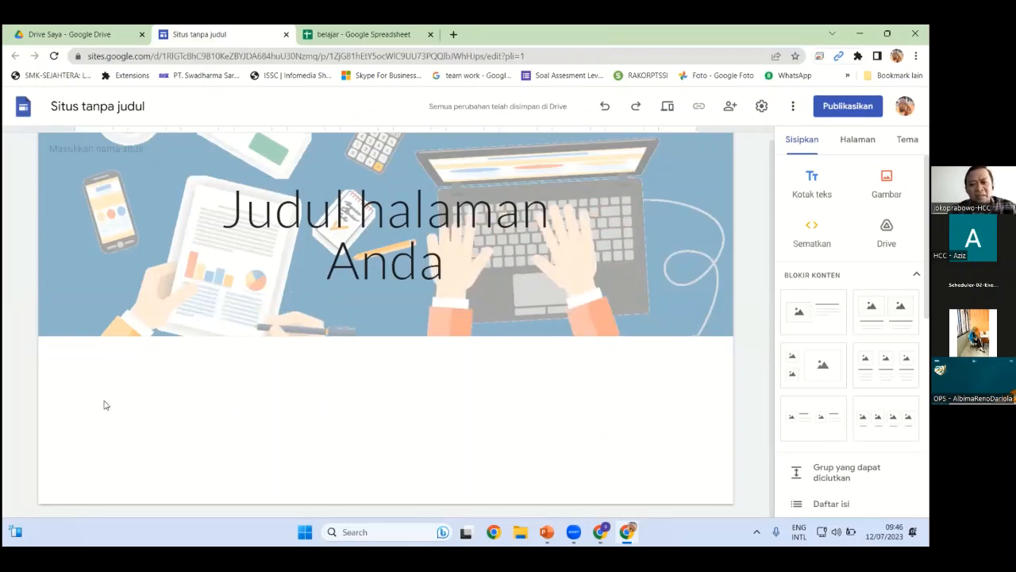
pyautogui.scroll(-6, 832, 488)
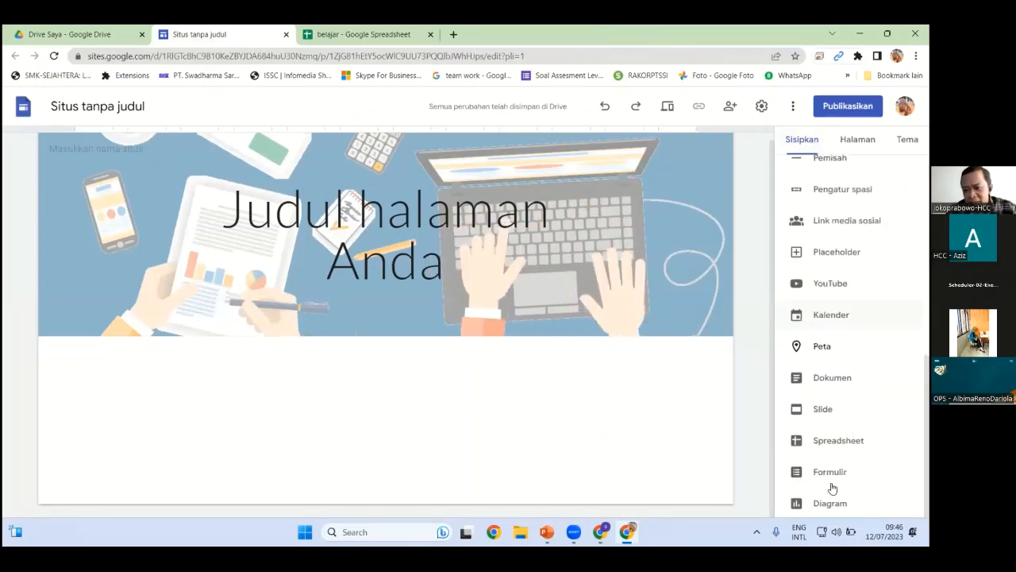
pyautogui.click(829, 504)
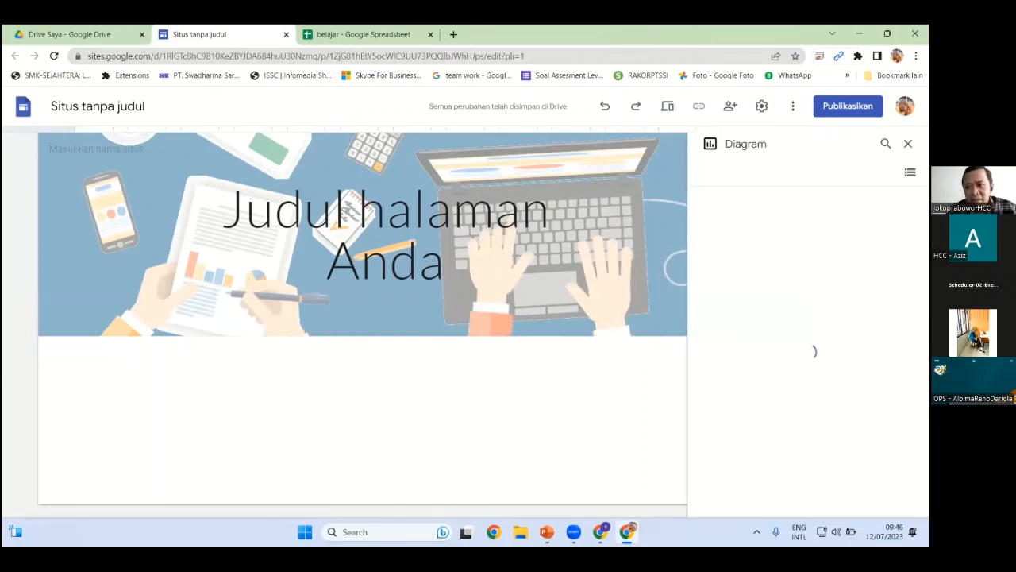
pyautogui.click(360, 36)
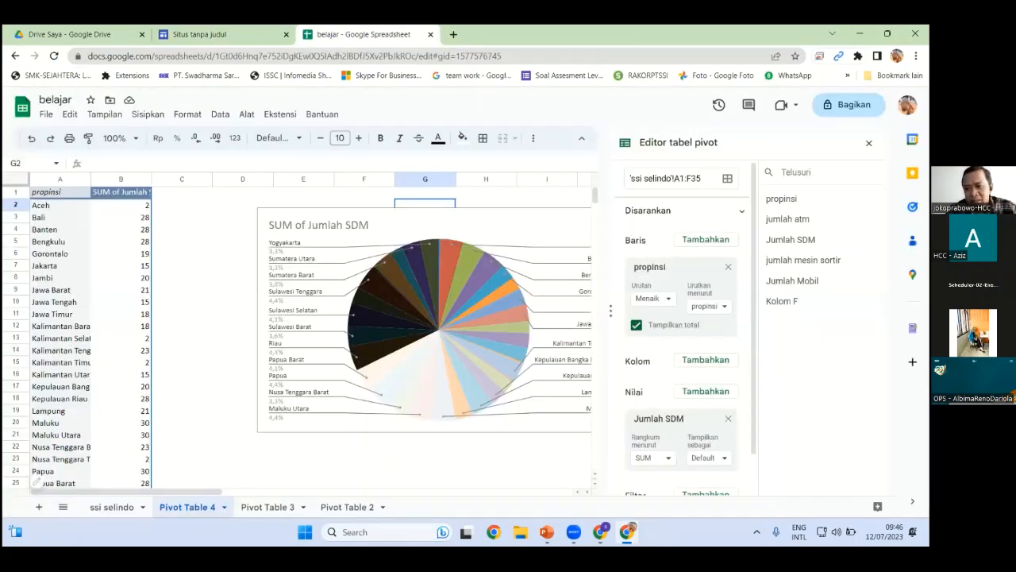
pyautogui.hotkey('ctrl', 'pageup')
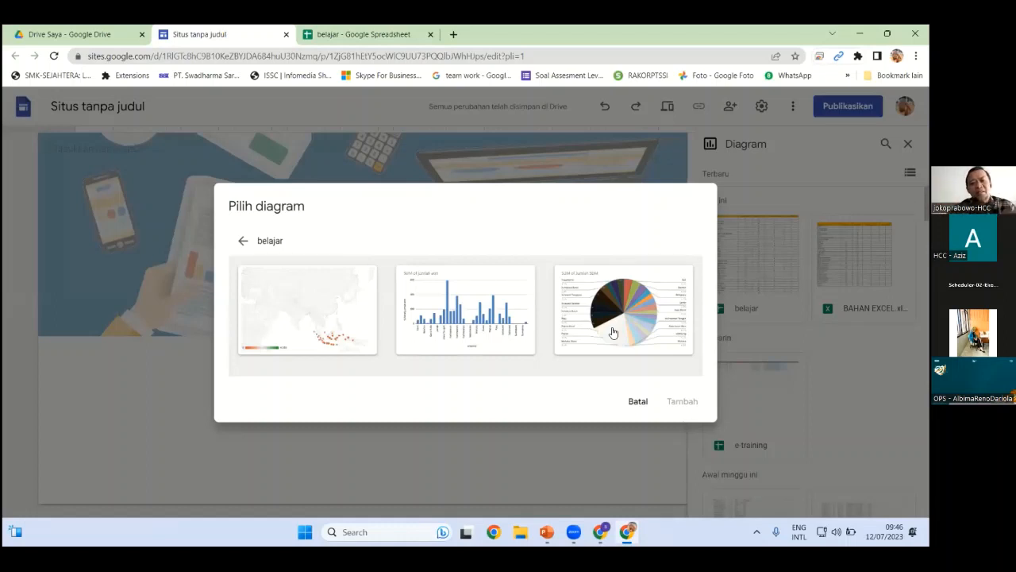
# Add the belajar map, ATM bar chart and SDM pie chart to the page
pyautogui.click(336, 323)
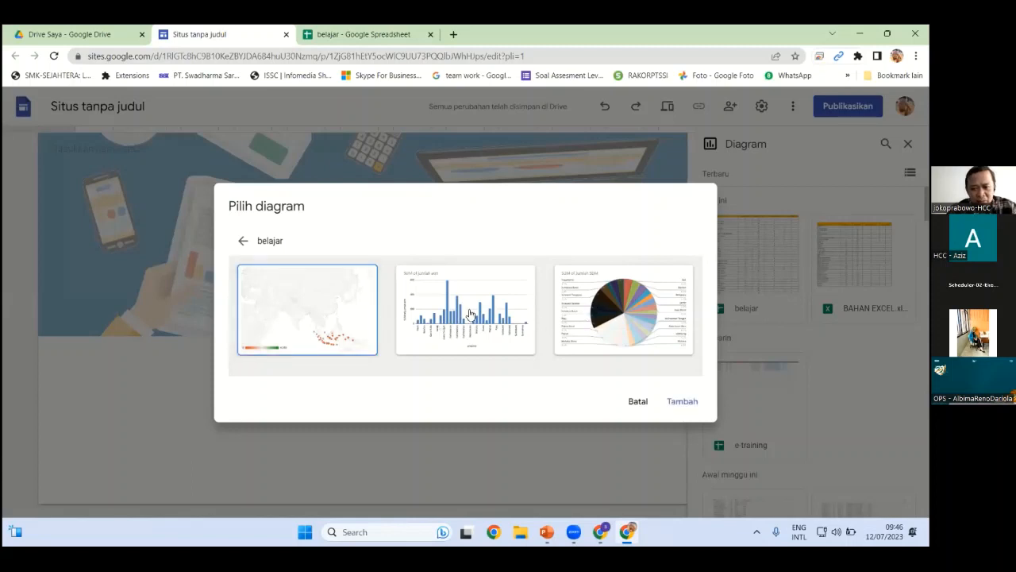
pyautogui.click(469, 314)
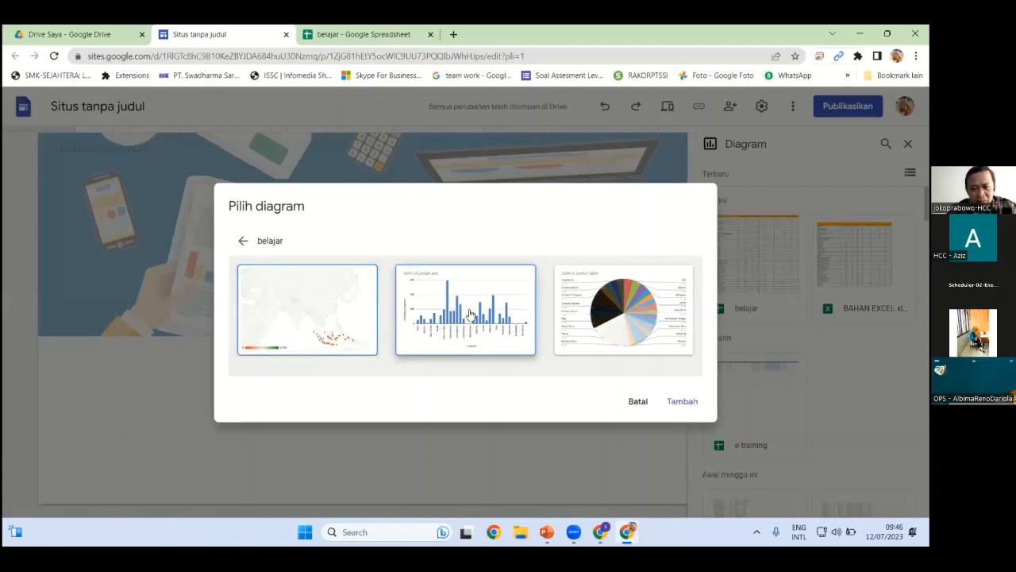
pyautogui.click(594, 308)
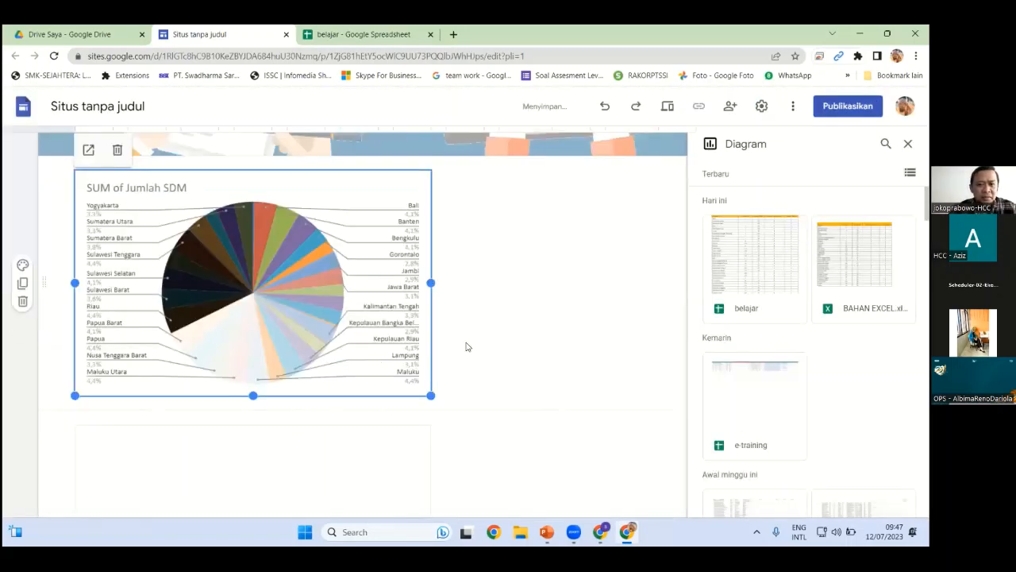
# Place the pie chart beside the bar chart and stretch the map to full page width
pyautogui.click(353, 417)
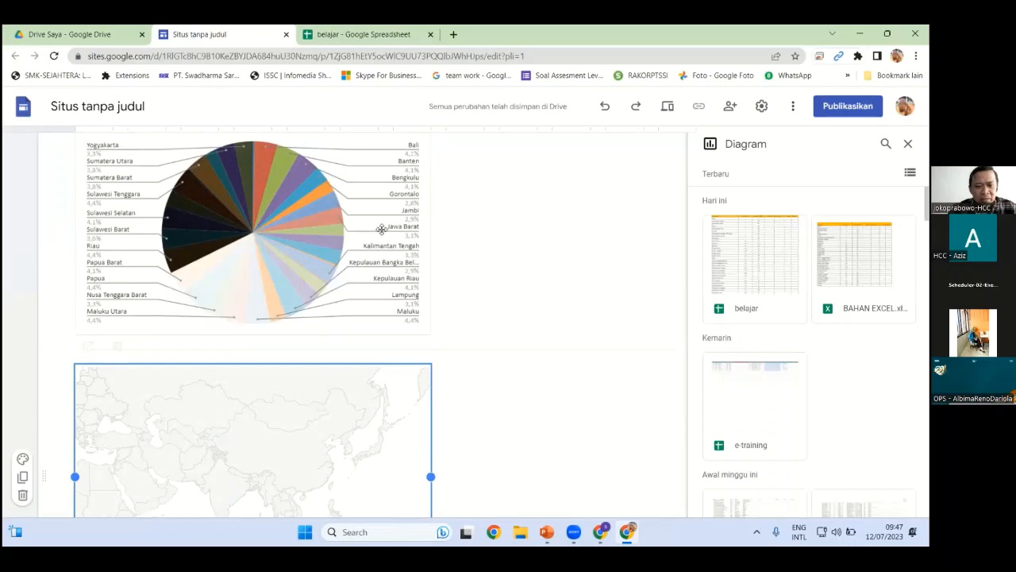
pyautogui.moveTo(318, 234); pyautogui.dragTo(455, 322)
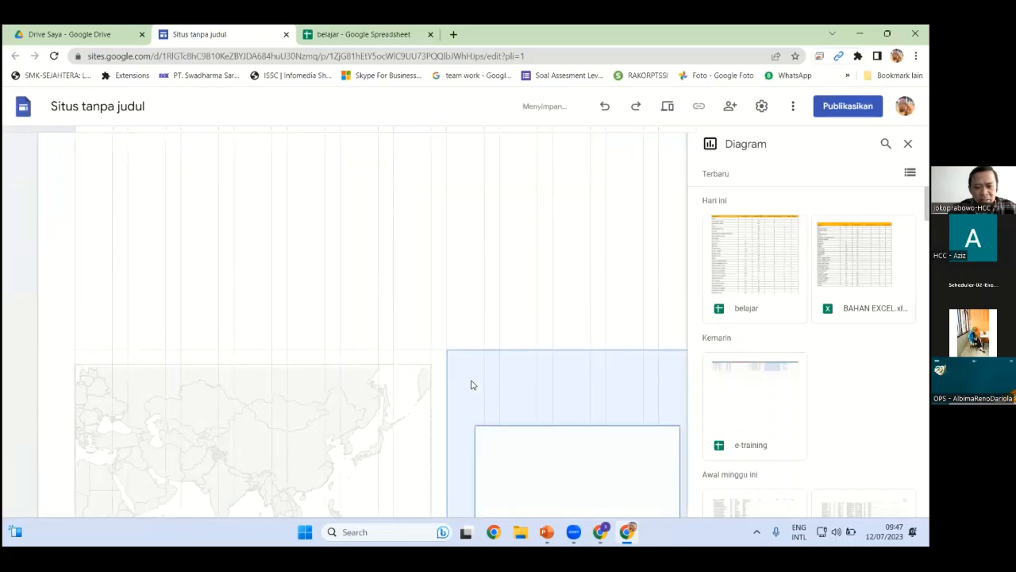
pyautogui.click(317, 403)
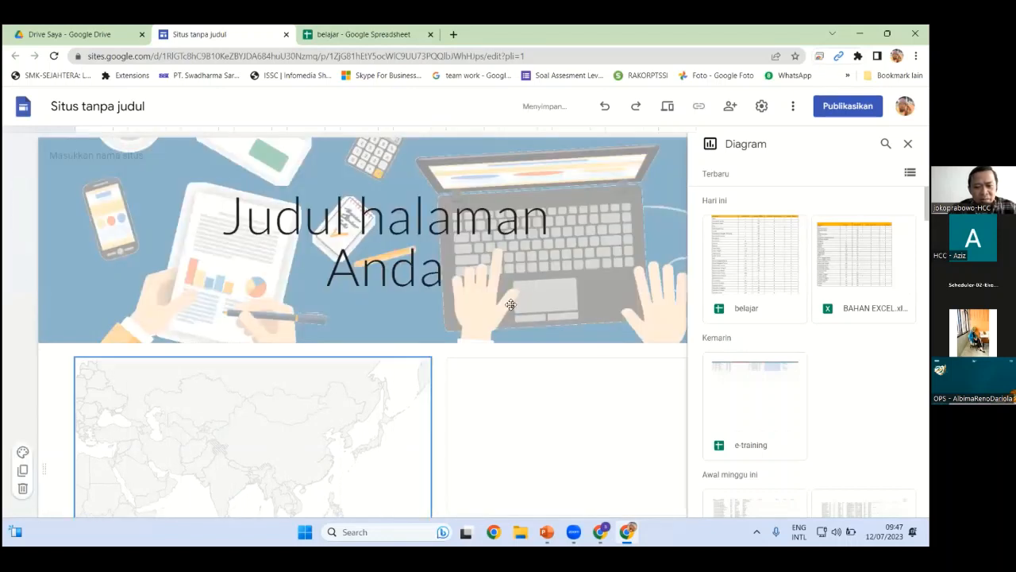
pyautogui.scroll(-3, 497, 313)
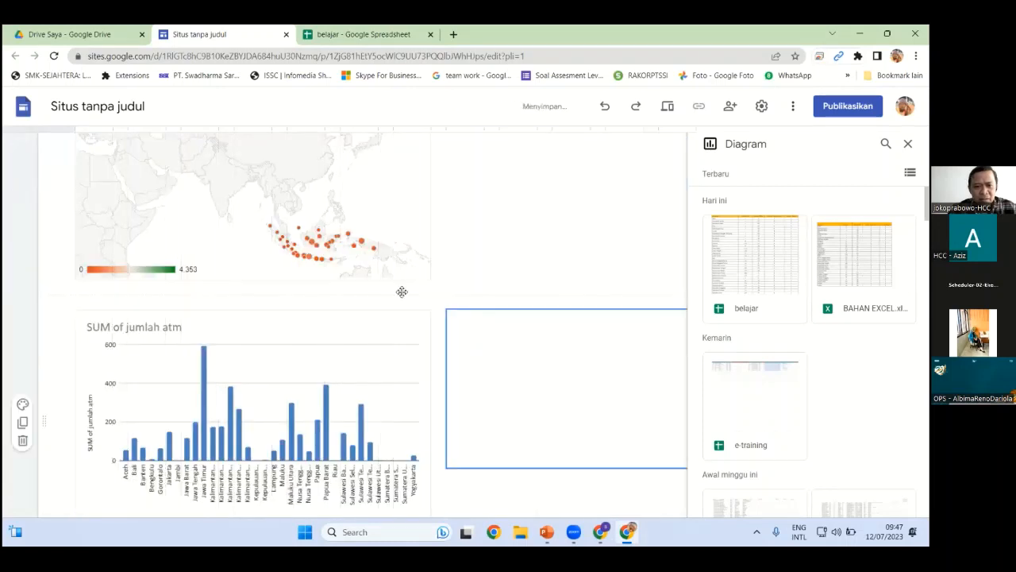
pyautogui.click(181, 162)
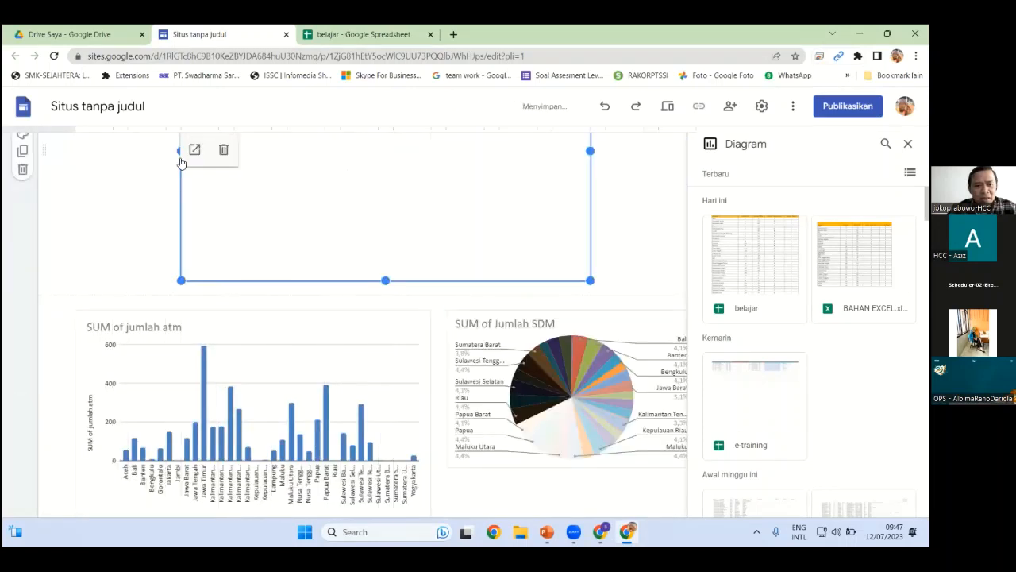
pyautogui.moveTo(178, 149); pyautogui.dragTo(70, 162)
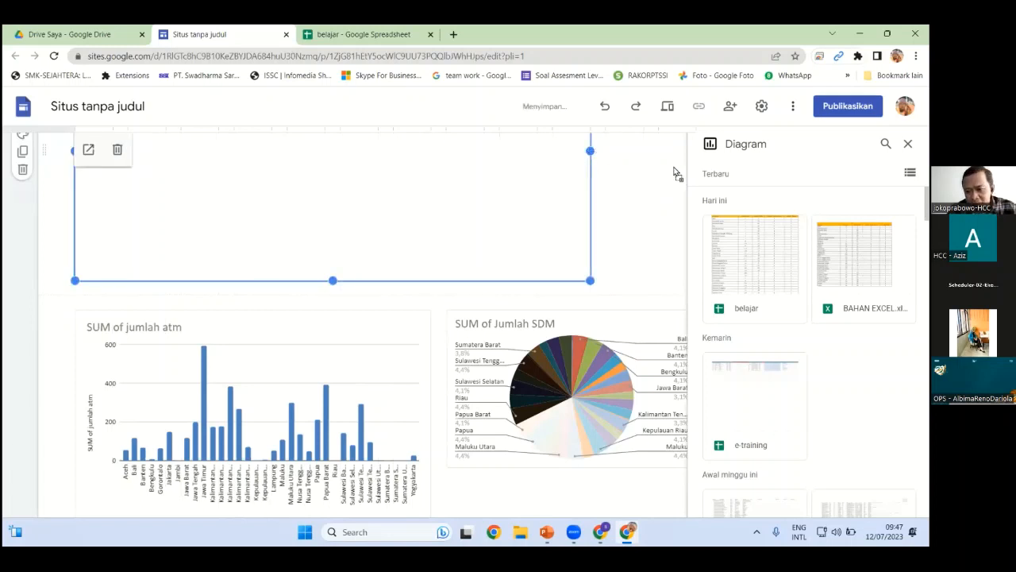
pyautogui.moveTo(673, 171); pyautogui.dragTo(676, 174)
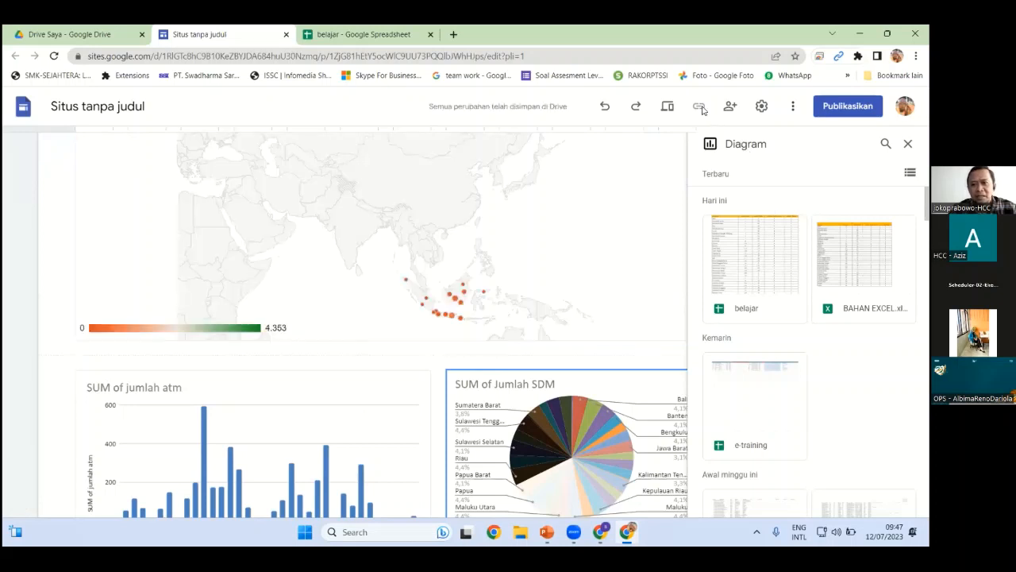
pyautogui.click(667, 107)
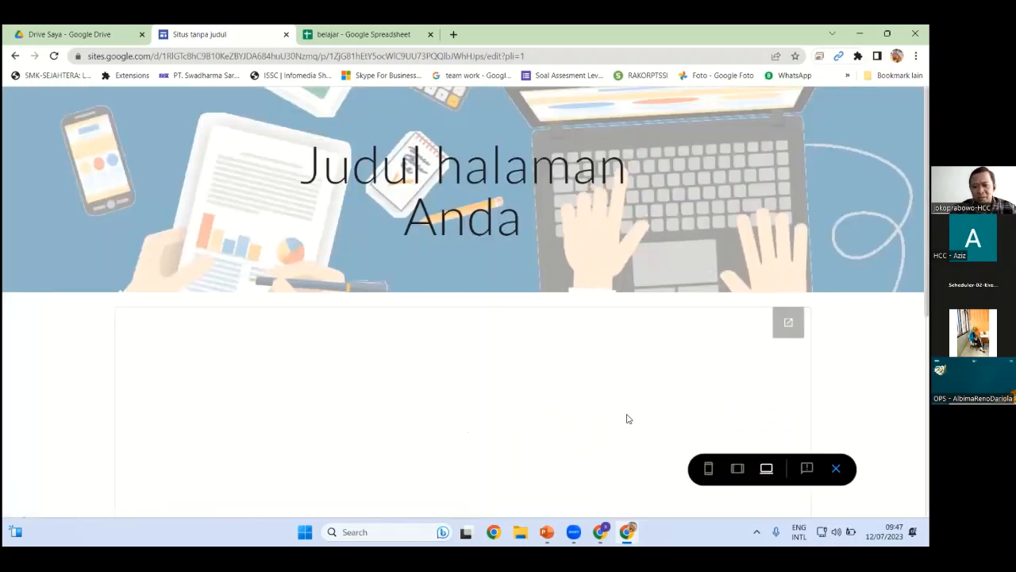
pyautogui.scroll(-5, 591, 415)
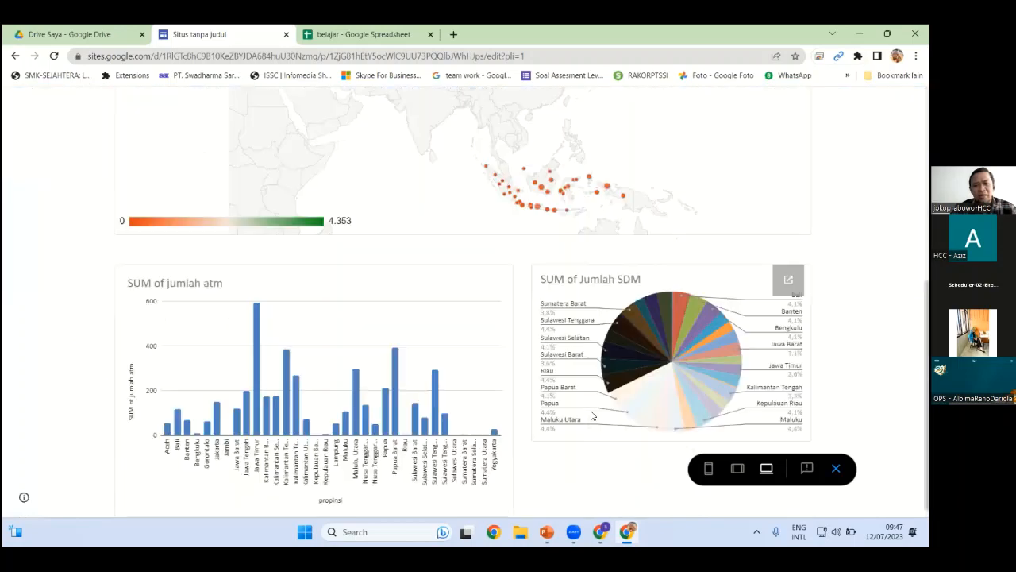
pyautogui.scroll(-1, 590, 415)
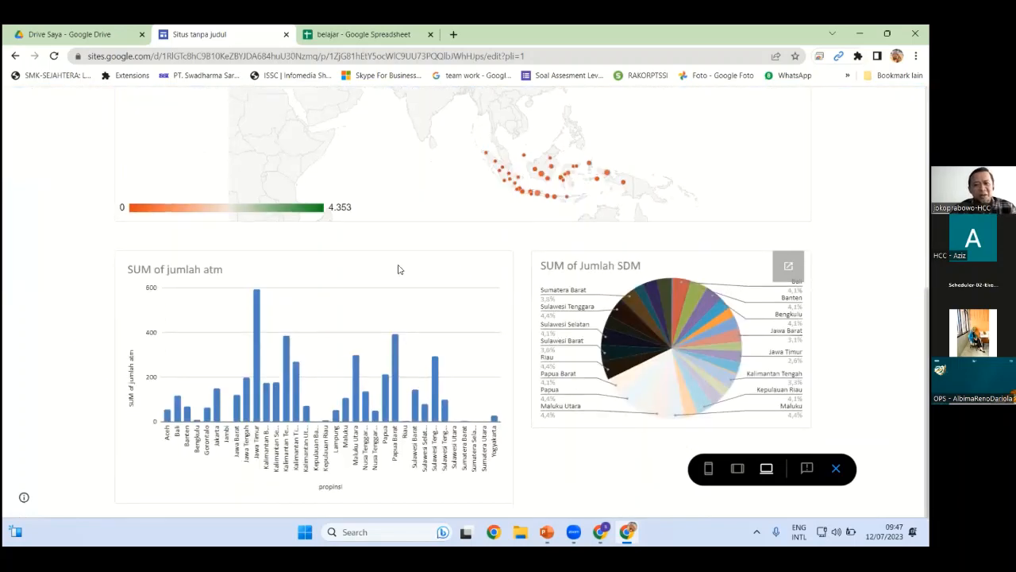
pyautogui.scroll(8, 399, 270)
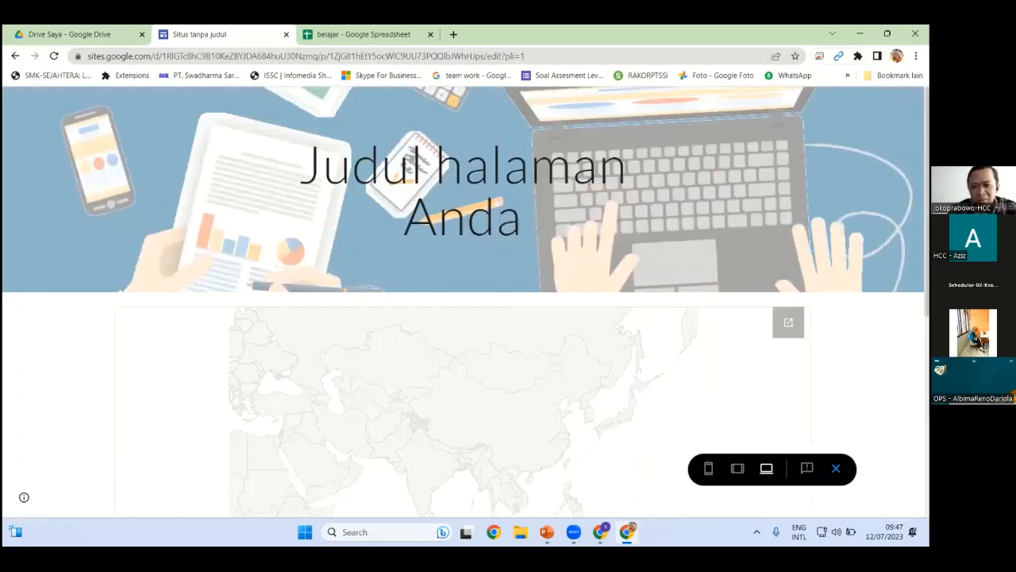
pyautogui.click(836, 469)
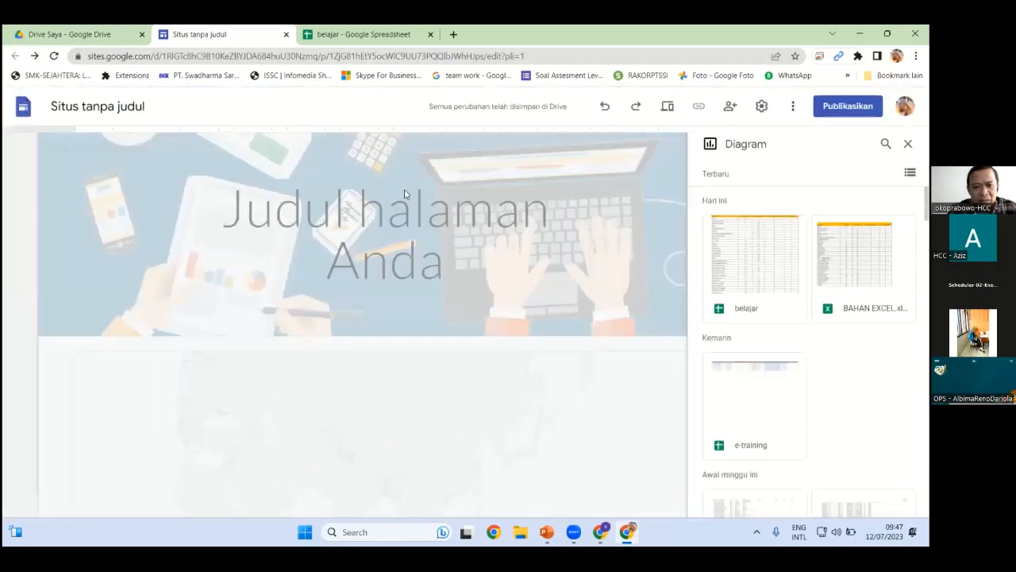
# Retitle the page to bold 'Dashboard SSI'
pyautogui.click(435, 270)
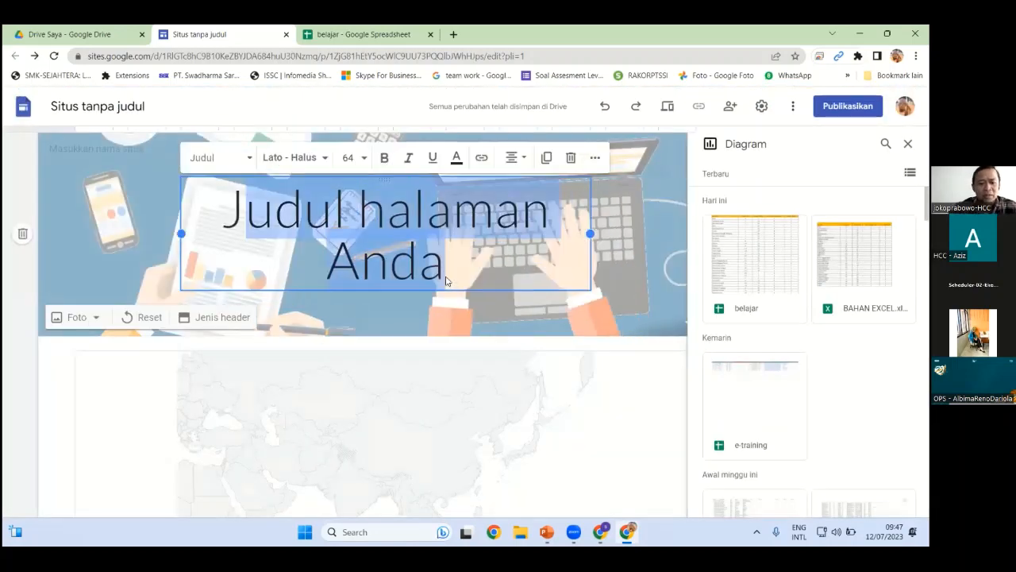
pyautogui.write('dashboard ssi')
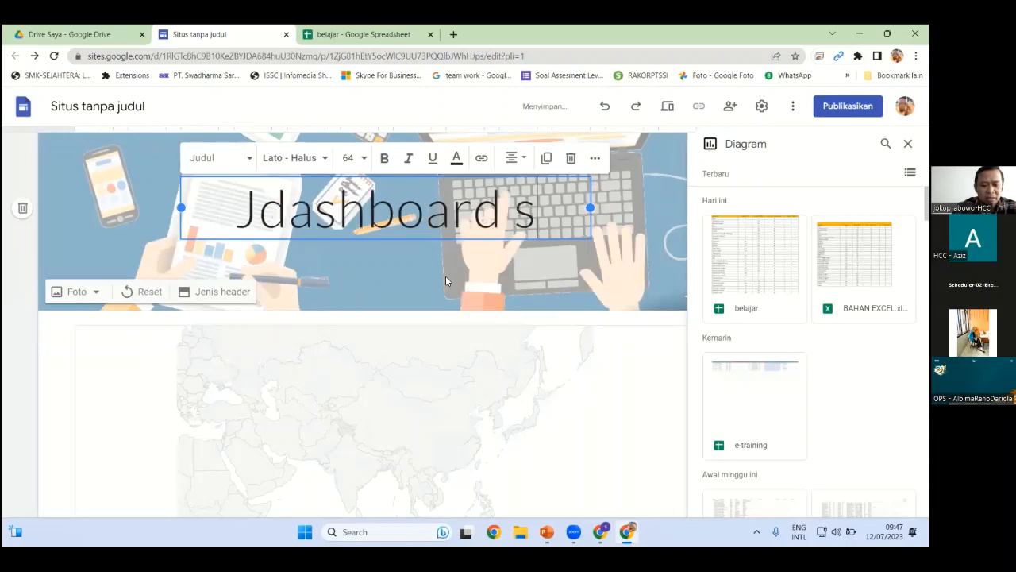
pyautogui.click(242, 208)
pyautogui.press('BackSpace')
pyautogui.hotkey('ctrl', 'a')
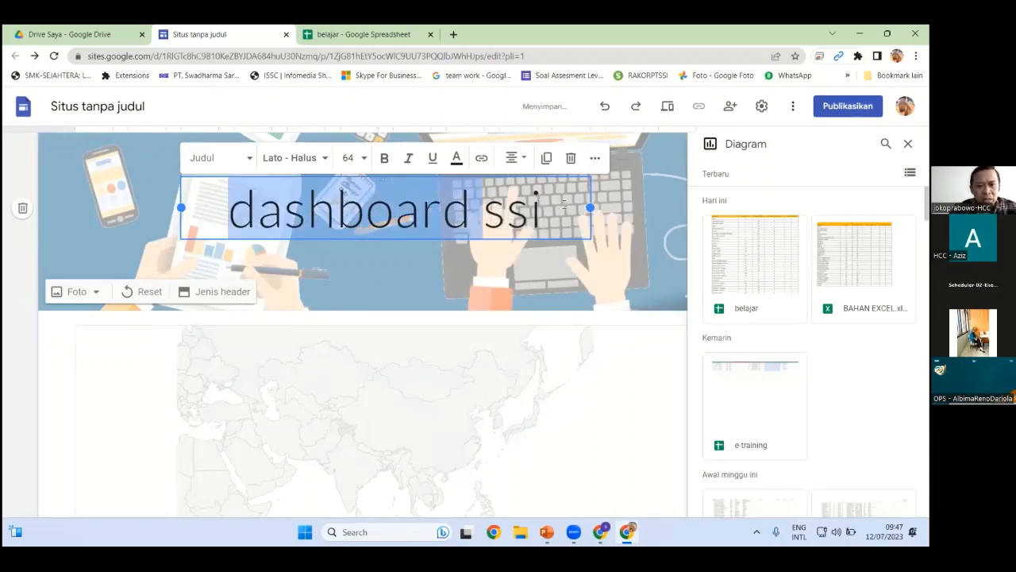
pyautogui.click(384, 158)
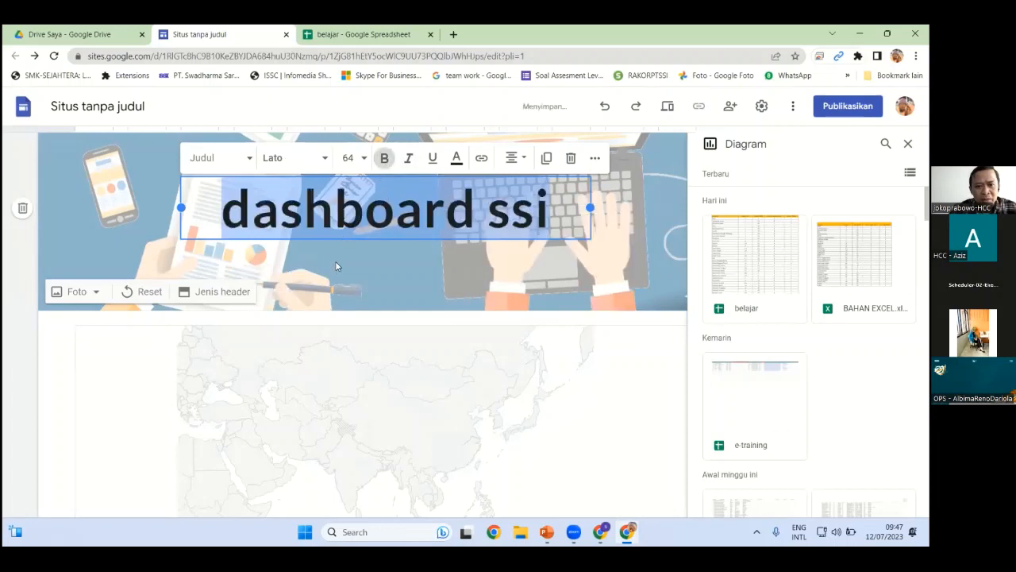
pyautogui.click(249, 202)
pyautogui.press('BackSpace')
pyautogui.write('D')
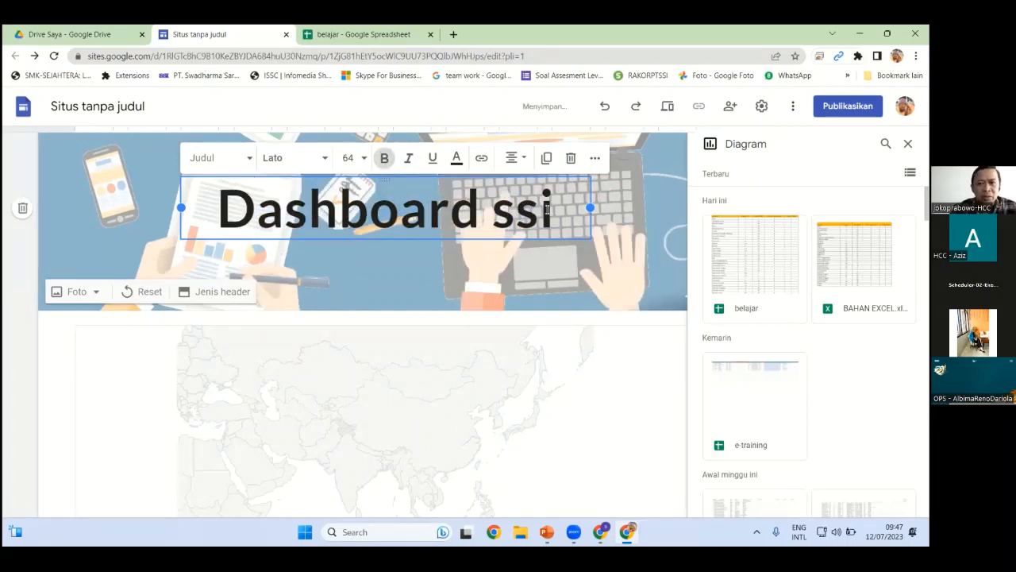
pyautogui.moveTo(550, 209); pyautogui.dragTo(500, 216)
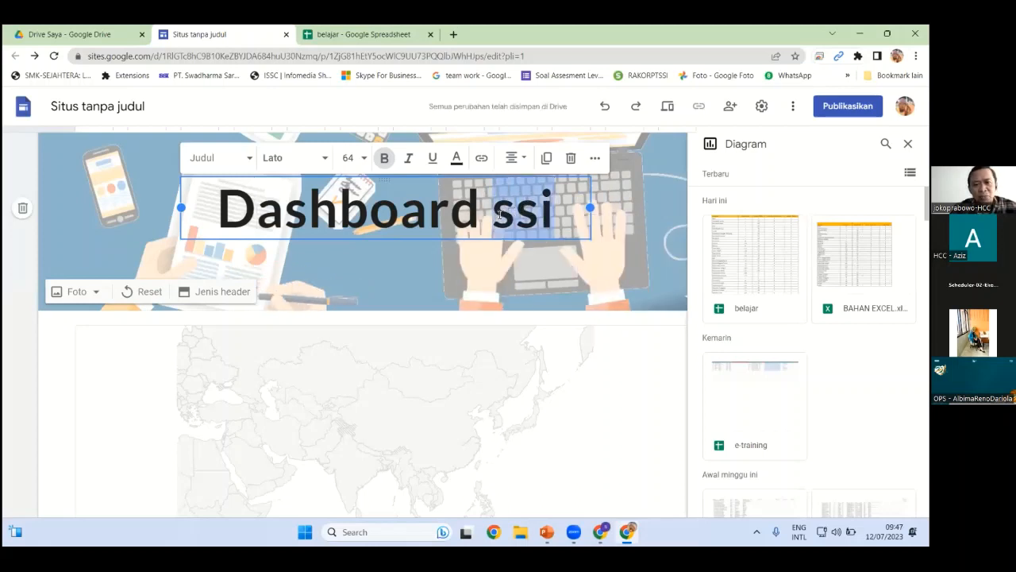
pyautogui.write('SSI')
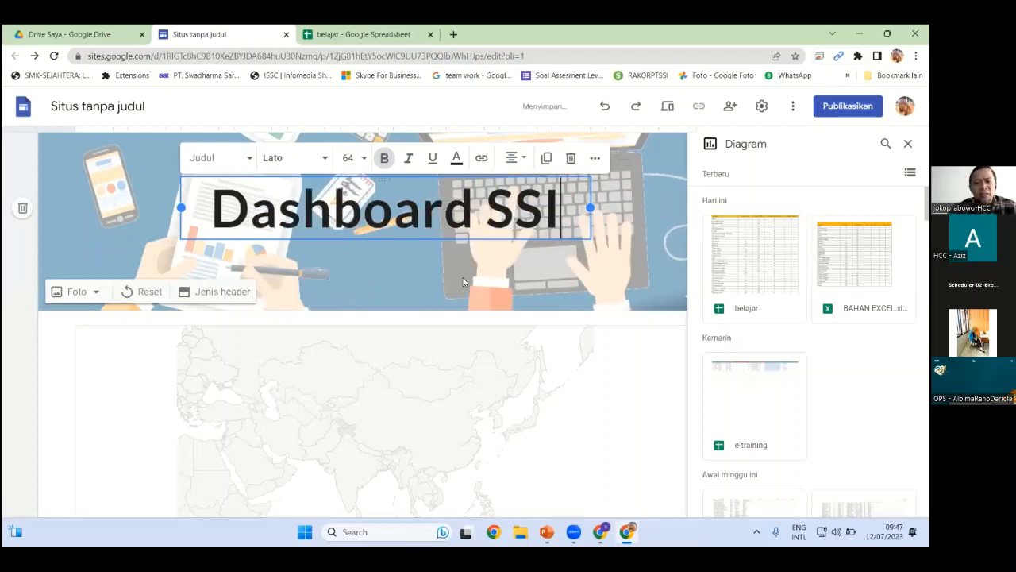
# Move the map into the layout and set the SDM pie chart beside the ATM bar chart
pyautogui.click(396, 349)
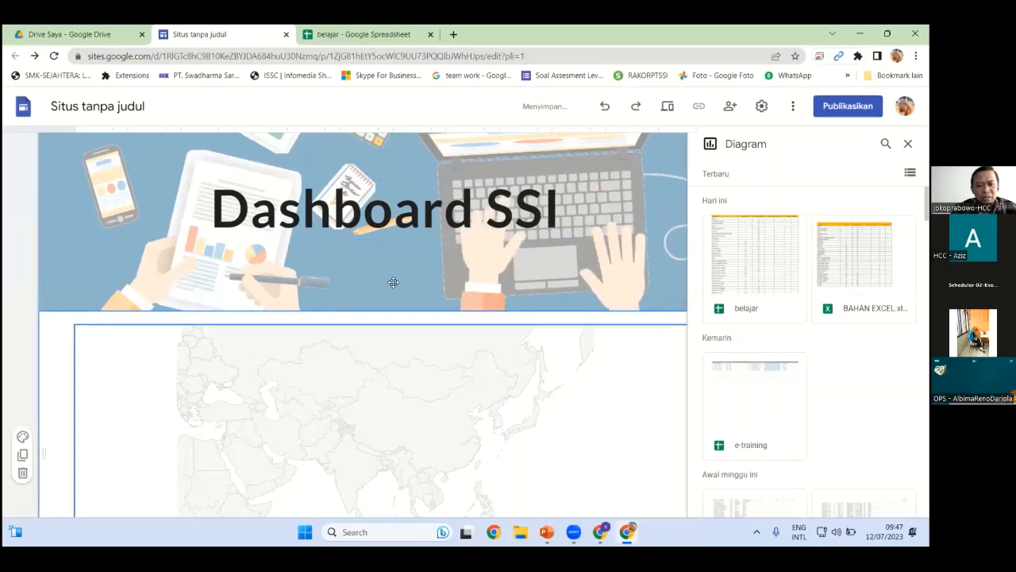
pyautogui.scroll(-3, 428, 243)
pyautogui.moveTo(429, 243); pyautogui.dragTo(358, 328)
pyautogui.scroll(-4, 356, 337)
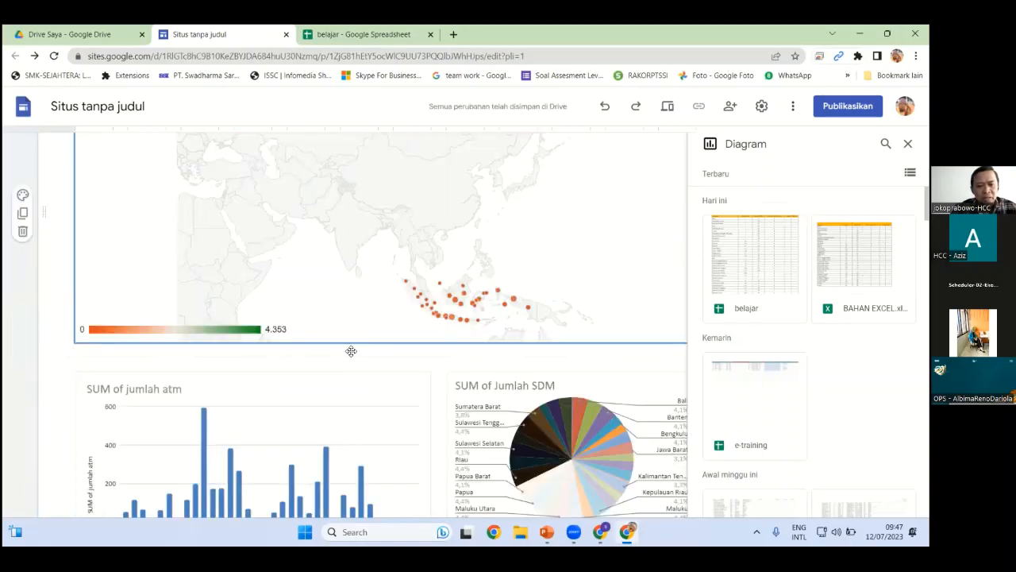
pyautogui.scroll(2, 357, 342)
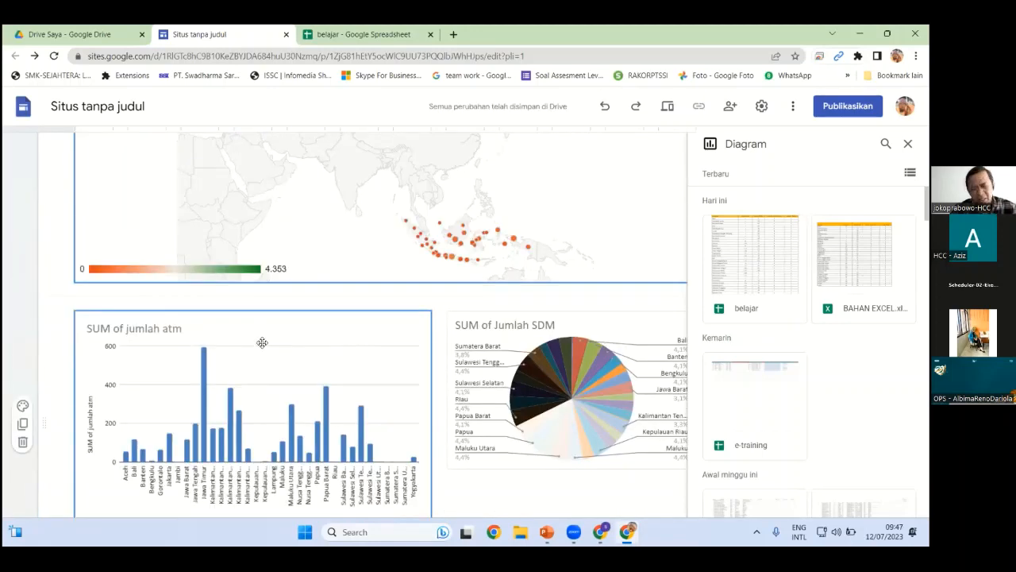
pyautogui.click(226, 401)
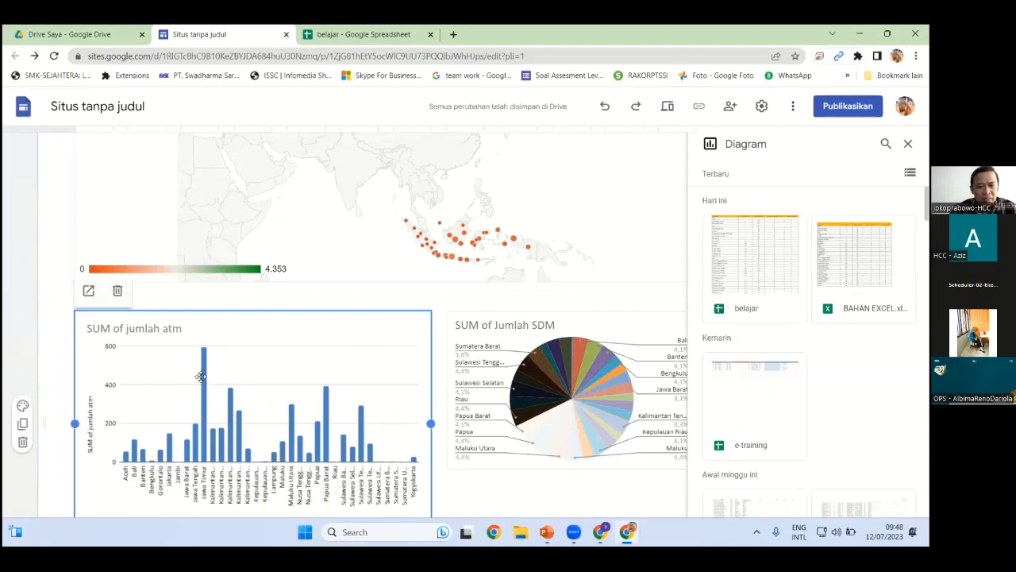
pyautogui.scroll(-1, 221, 429)
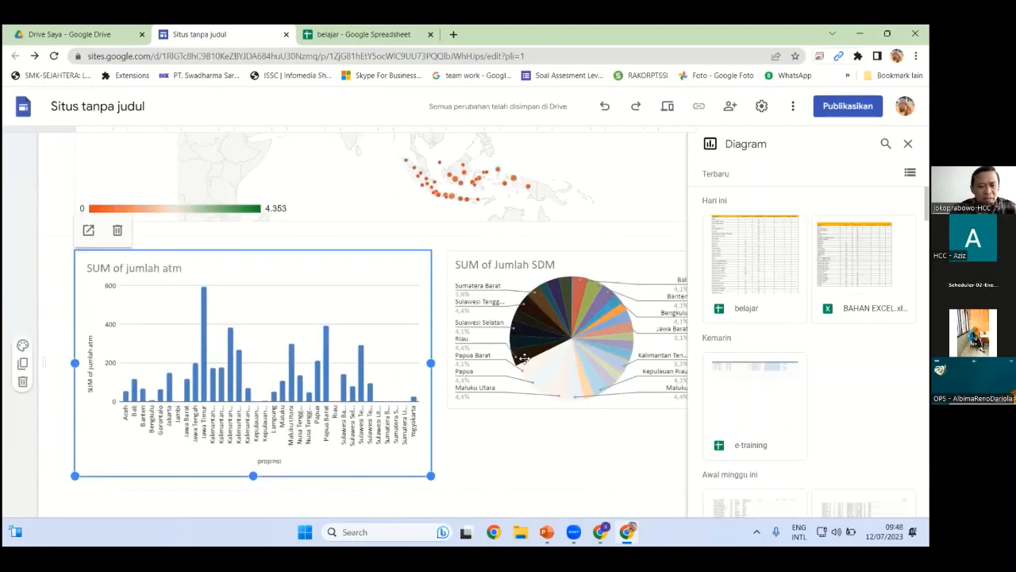
pyautogui.moveTo(524, 359); pyautogui.dragTo(490, 323)
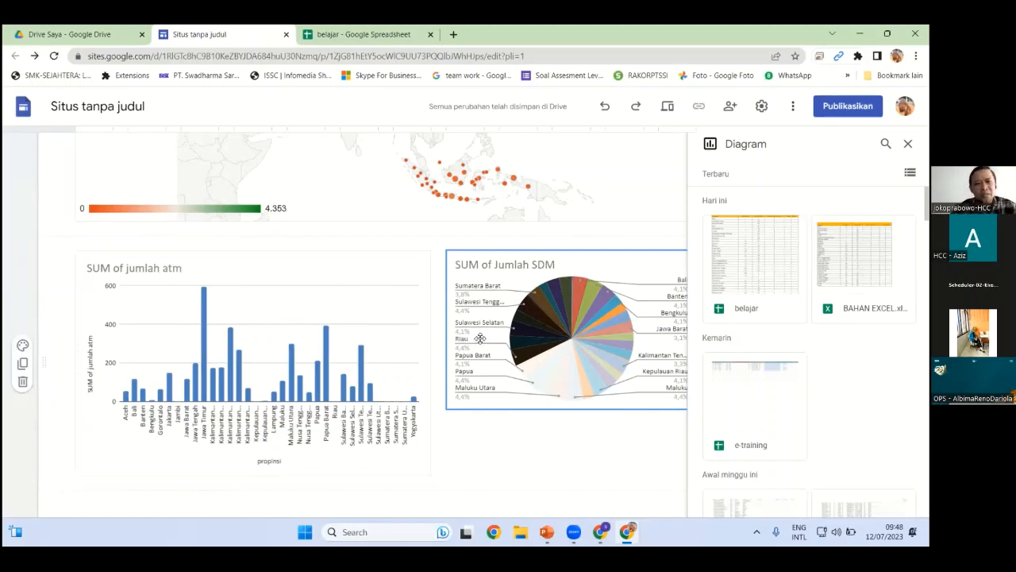
# Switch to the belajar spreadsheet's Pivot Table 4 sheet and browse the Sisipkan, Format and Data menus
pyautogui.hotkey('ctrl', 'Tab')
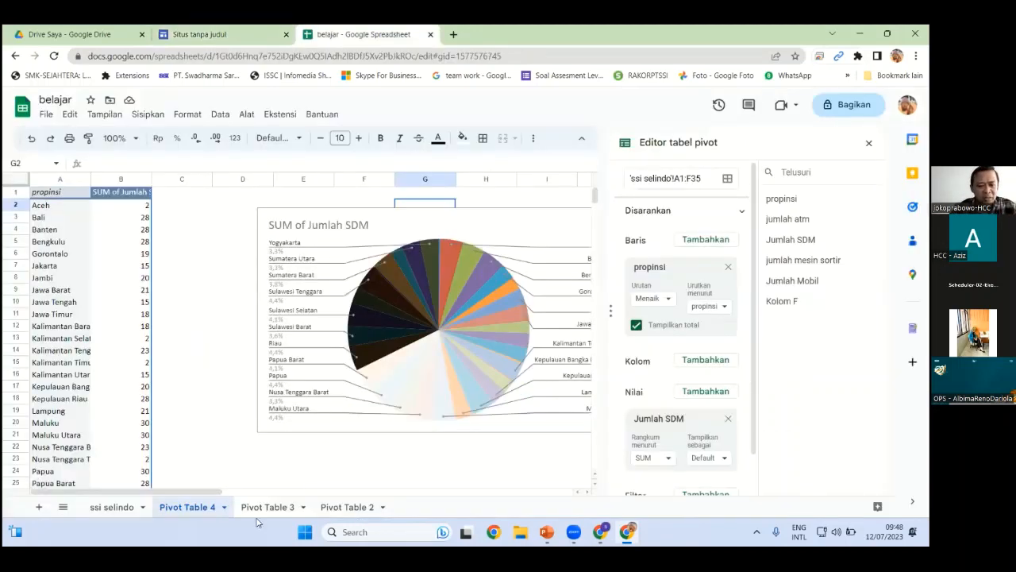
pyautogui.scroll(-4, 145, 183)
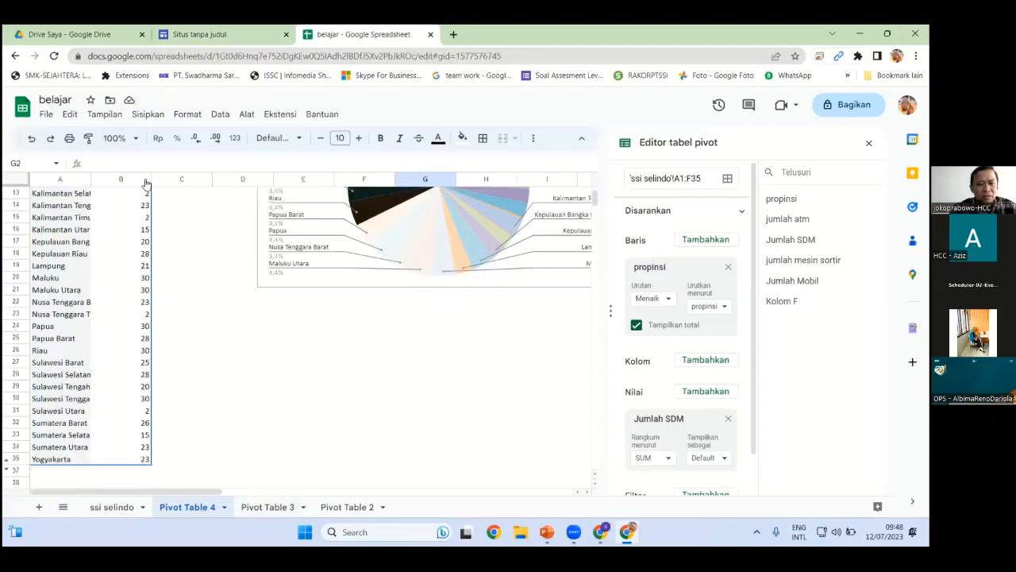
pyautogui.click(147, 116)
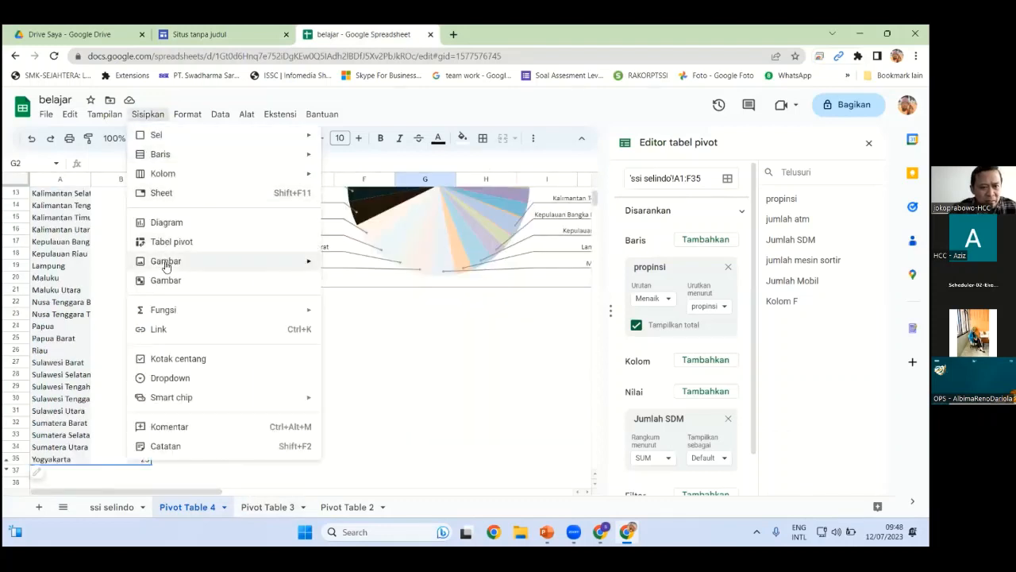
pyautogui.moveTo(187, 403)
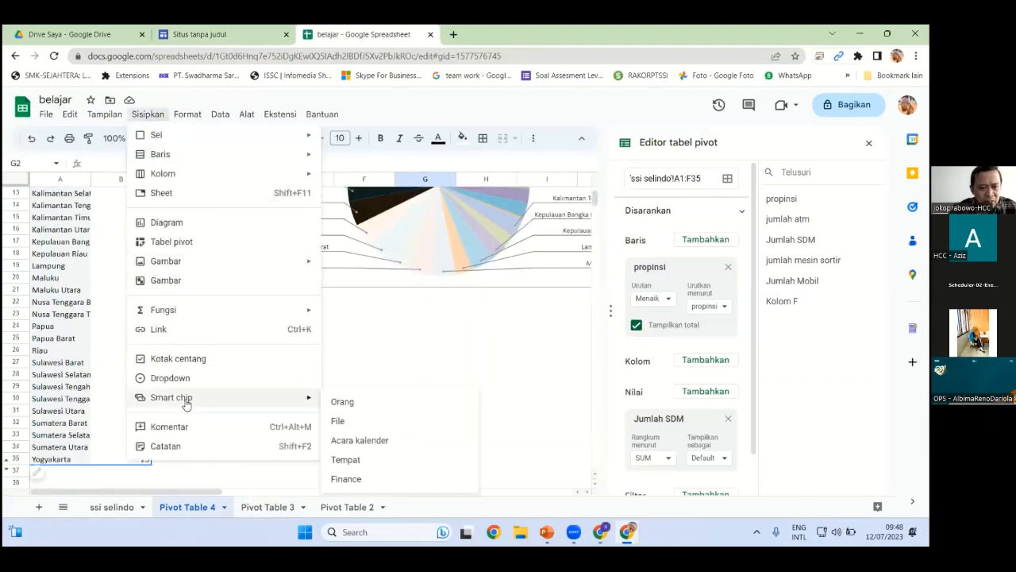
pyautogui.moveTo(187, 113)
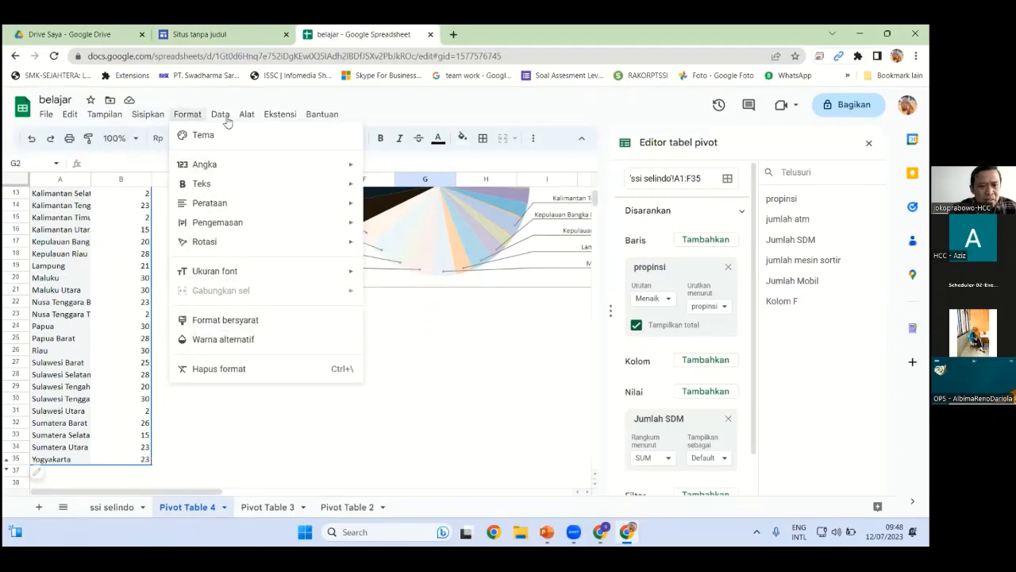
pyautogui.moveTo(220, 115)
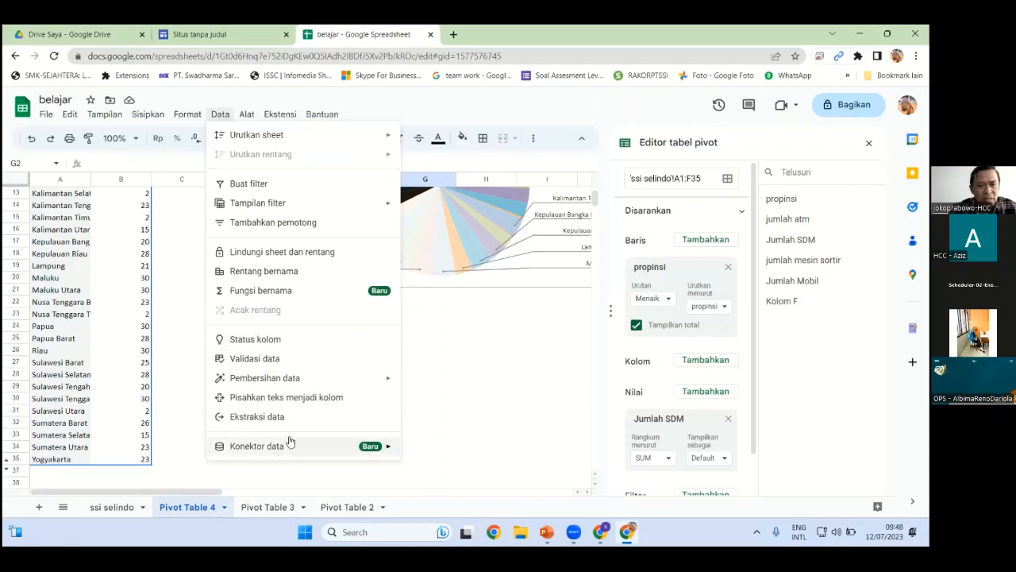
pyautogui.click(480, 367)
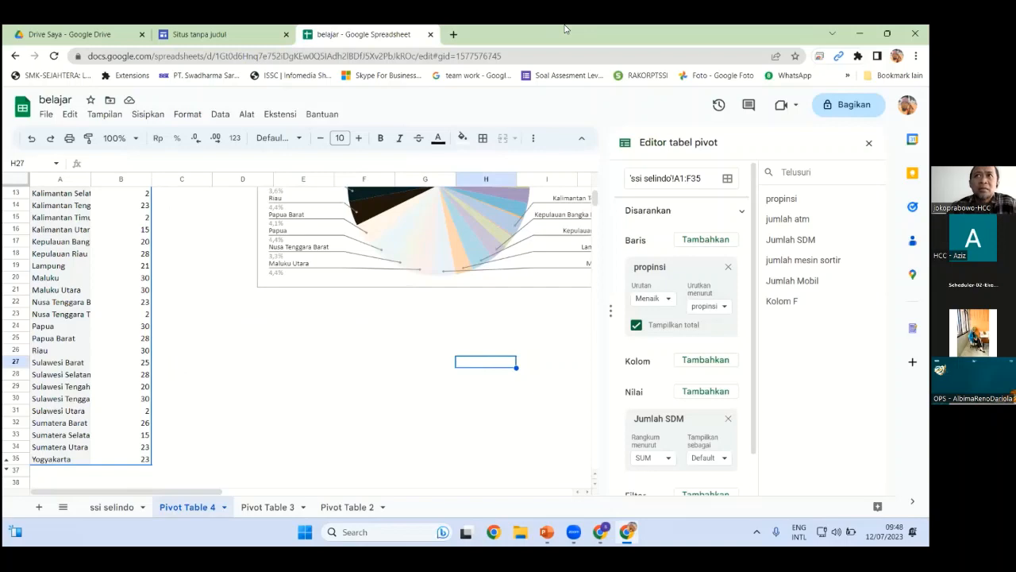
# Return to the Dashboard SSI page in Sites and dismiss the Diagram picker with Esc
pyautogui.click(238, 38)
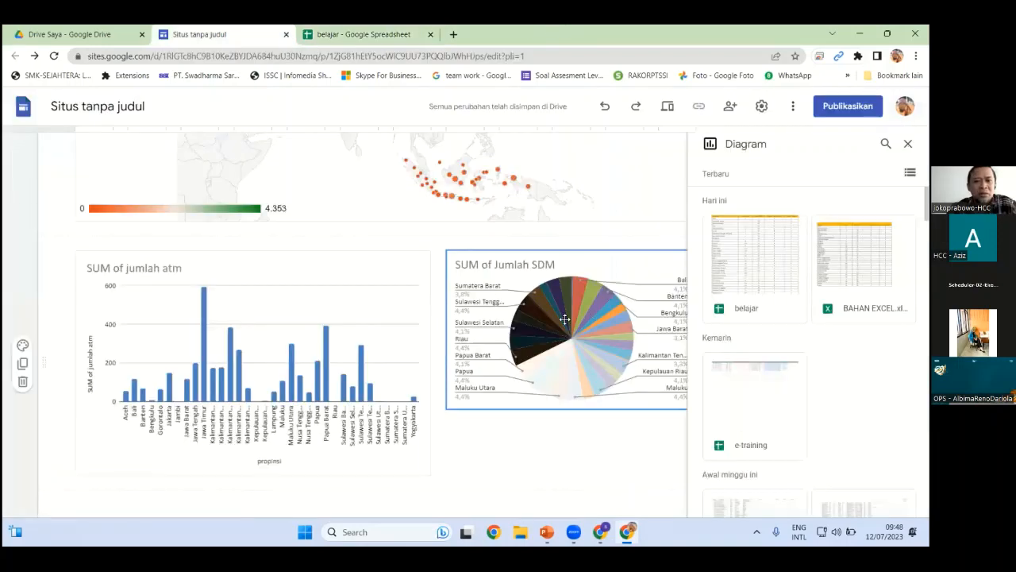
pyautogui.scroll(3, 564, 320)
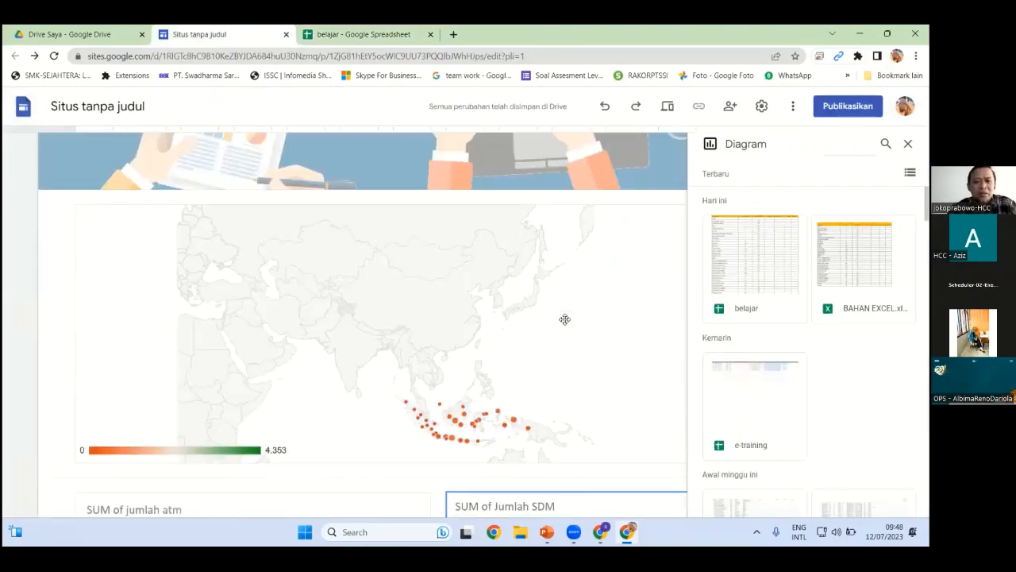
pyautogui.scroll(-1, 564, 319)
pyautogui.scroll(4, 564, 319)
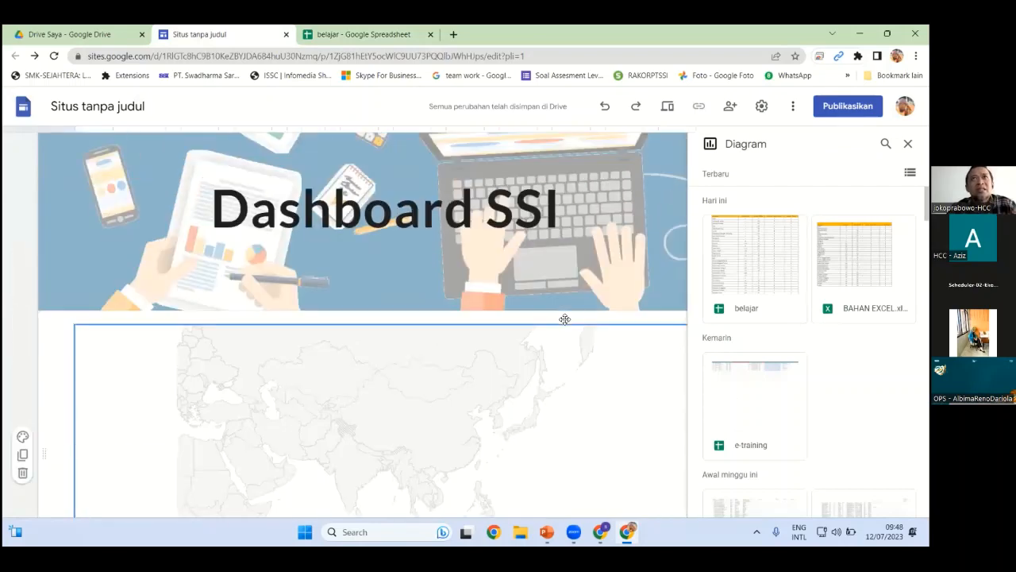
pyautogui.scroll(-6, 537, 333)
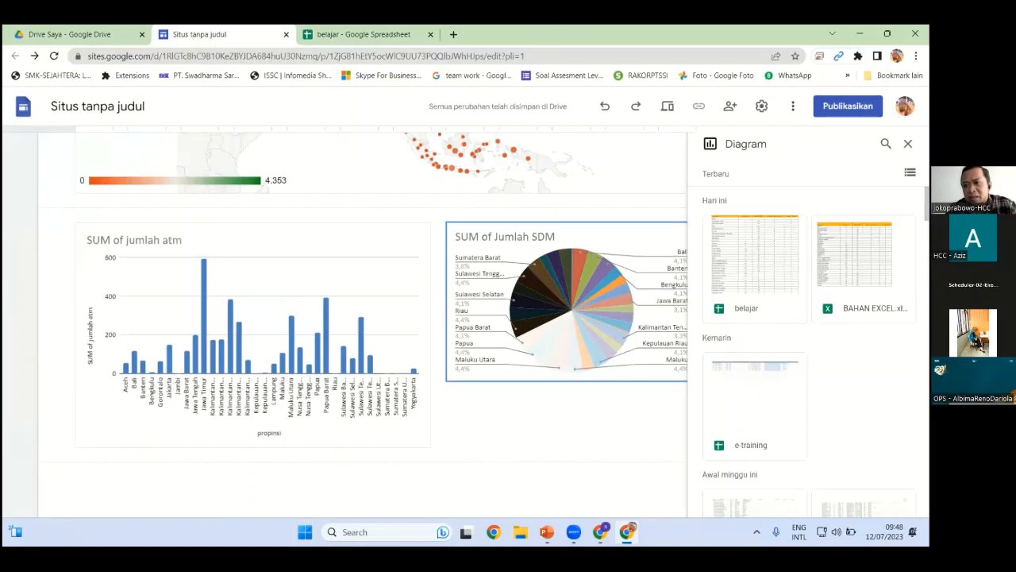
pyautogui.press('Escape')
pyautogui.press('Escape')
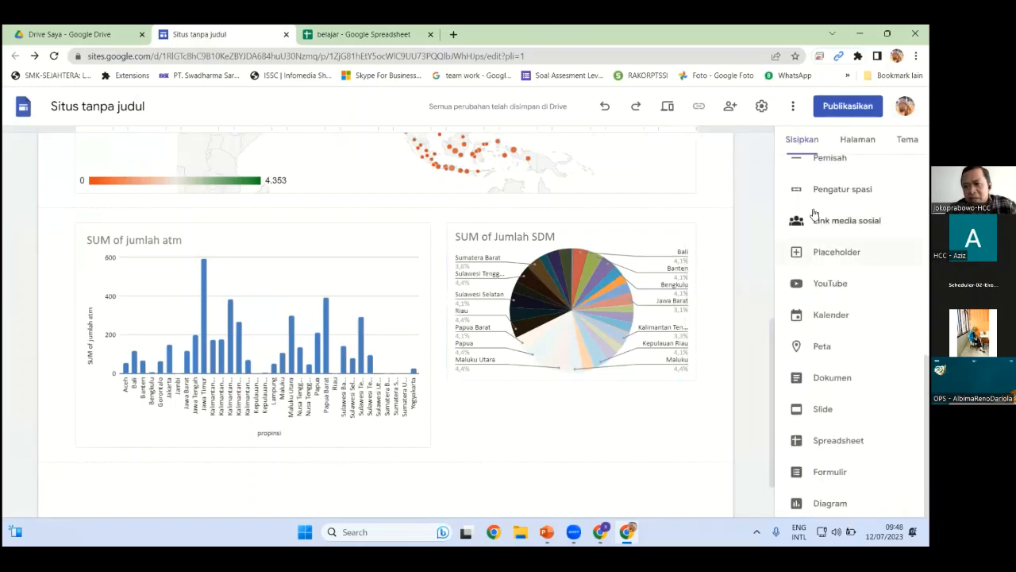
pyautogui.scroll(5, 814, 222)
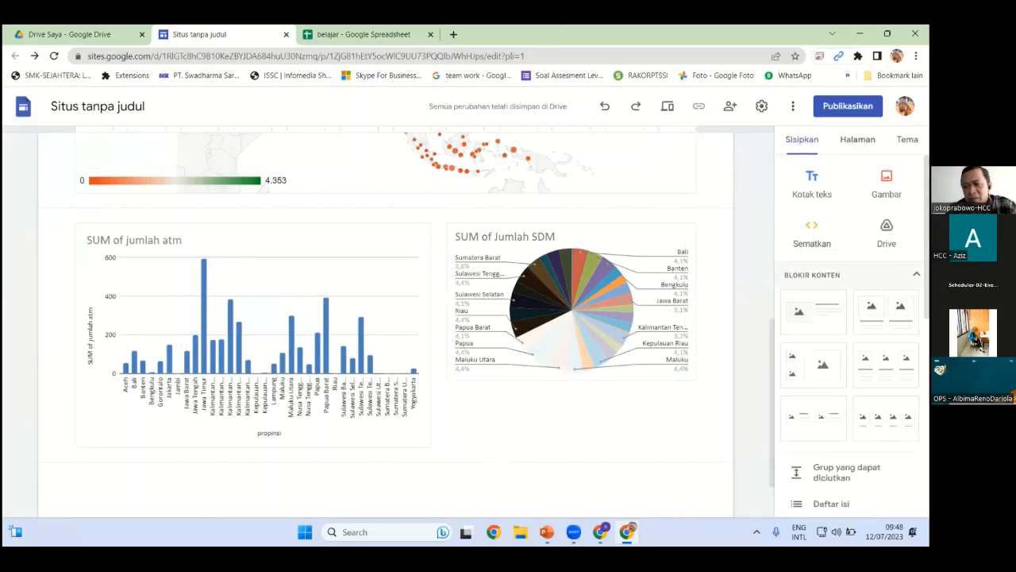
pyautogui.scroll(-2, 830, 227)
pyautogui.scroll(2, 817, 350)
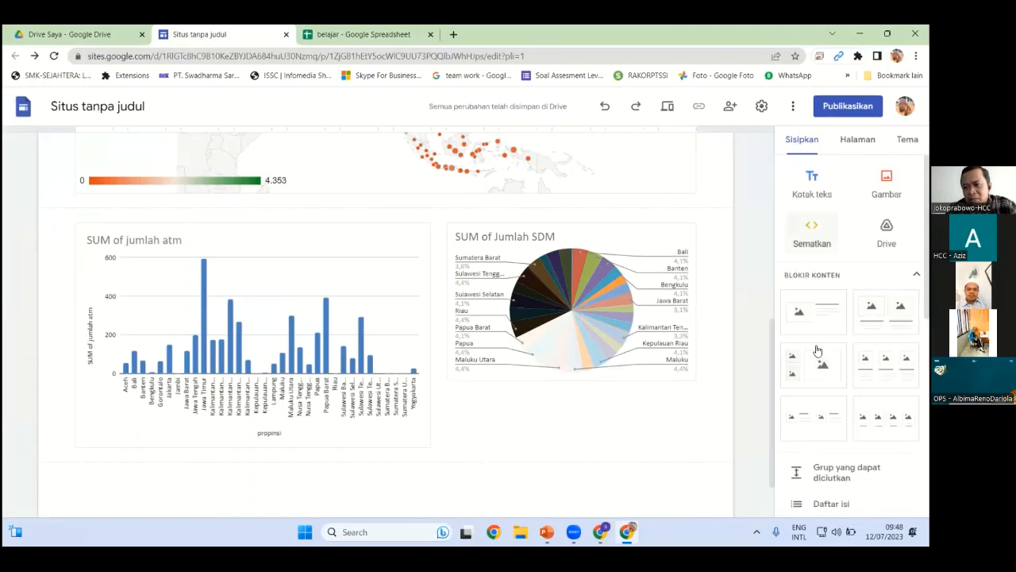
pyautogui.scroll(-4, 817, 350)
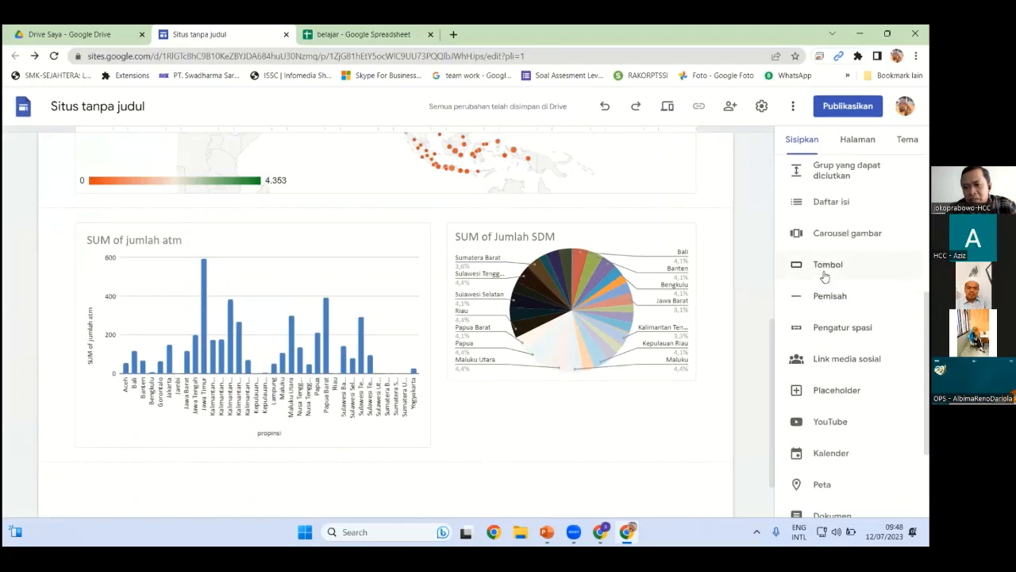
pyautogui.scroll(-2, 826, 318)
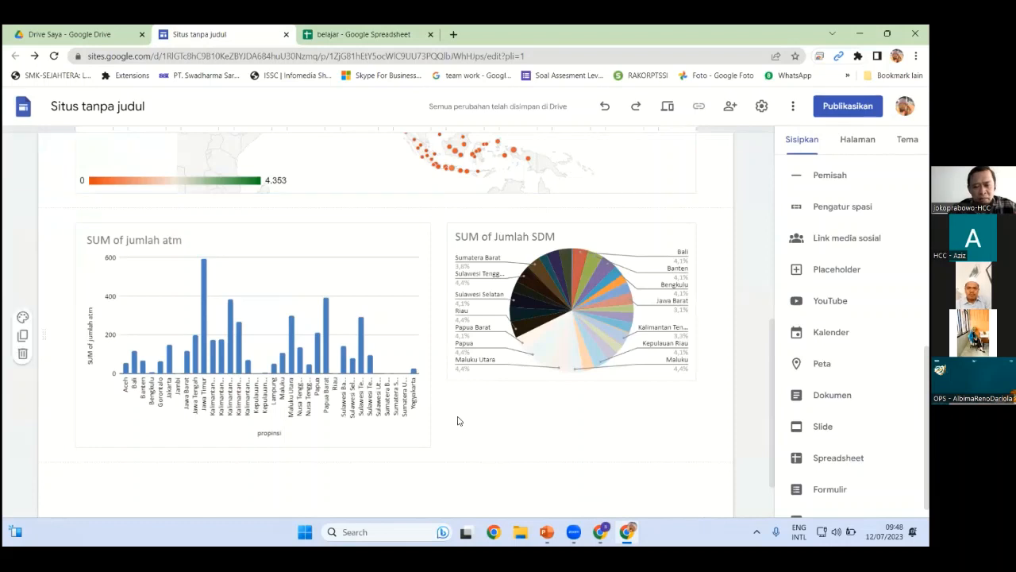
# Bring up the training deck and move to the Google Sheets/Sites and pie chart slides
pyautogui.click(546, 532)
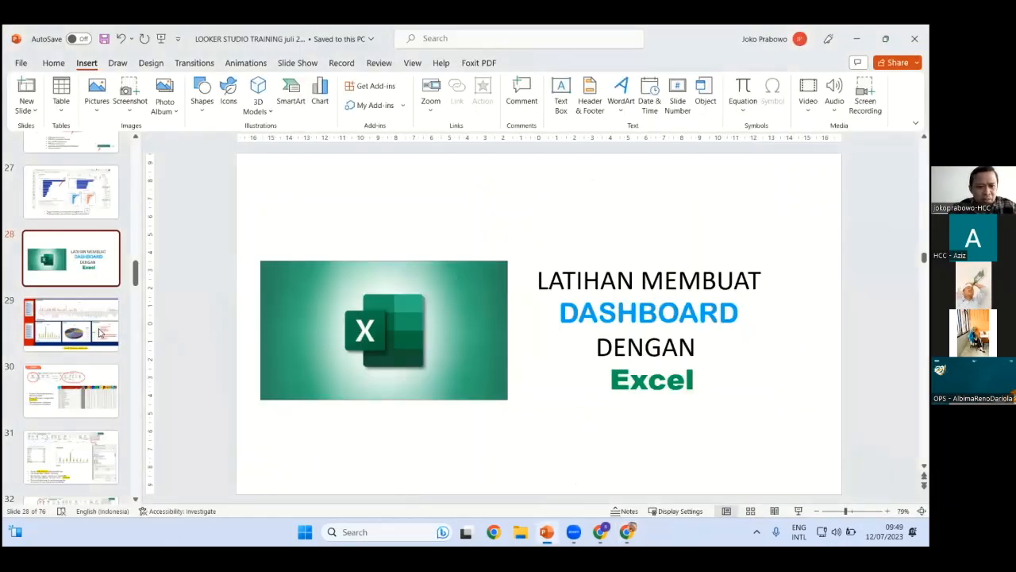
pyautogui.click(89, 332)
pyautogui.scroll(-5, 87, 389)
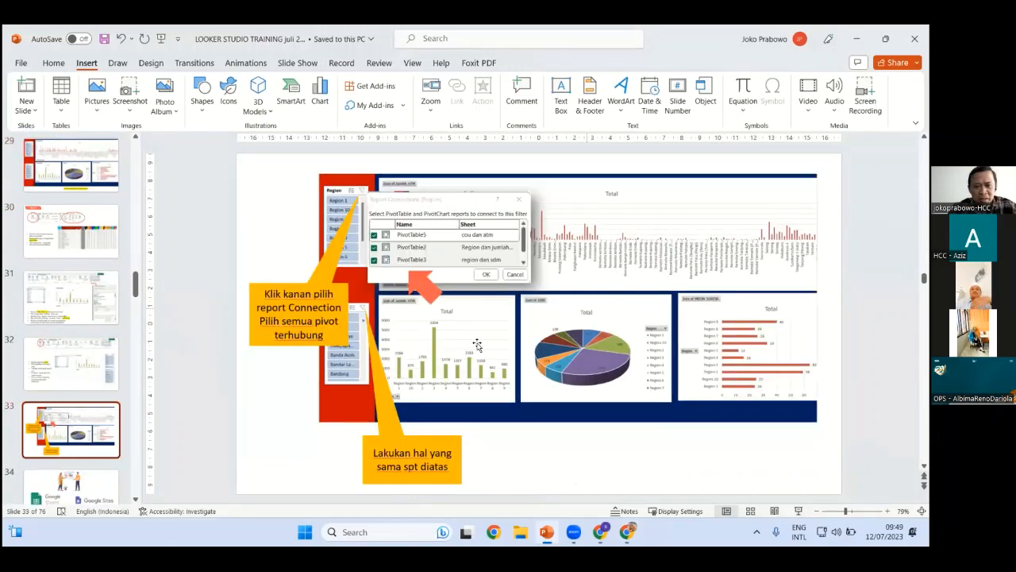
pyautogui.scroll(-2, 84, 397)
pyautogui.click(83, 397)
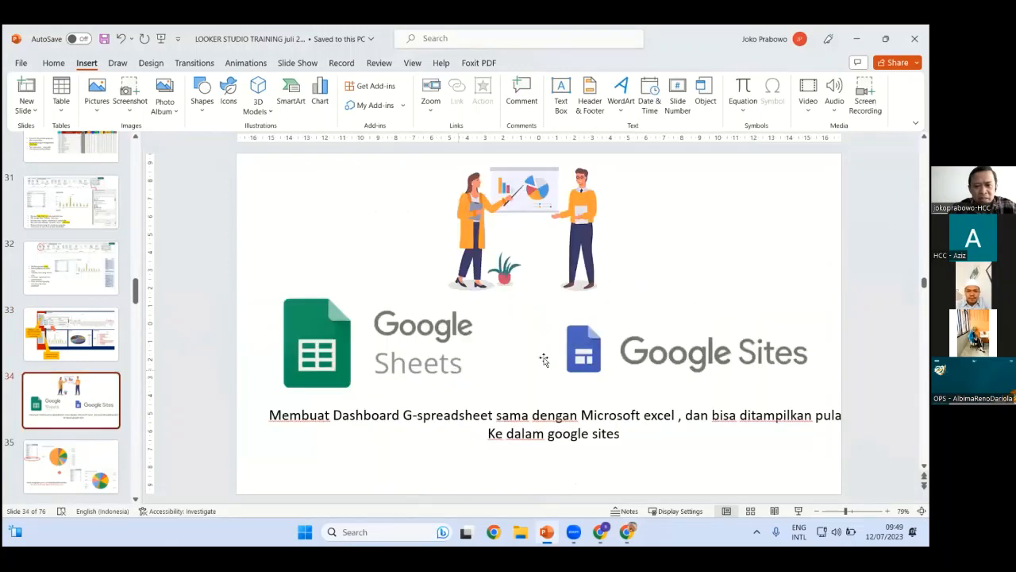
pyautogui.scroll(-2, 76, 334)
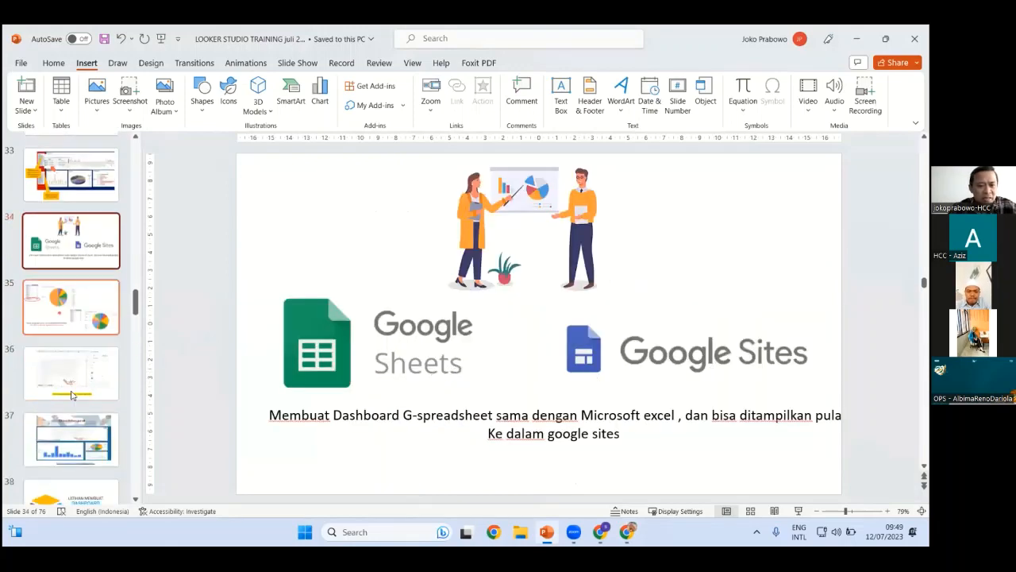
pyautogui.click(72, 308)
# Advance past the Geo map and Dashboard slides to the Airtable slides, then switch to Chrome
pyautogui.press('Down')
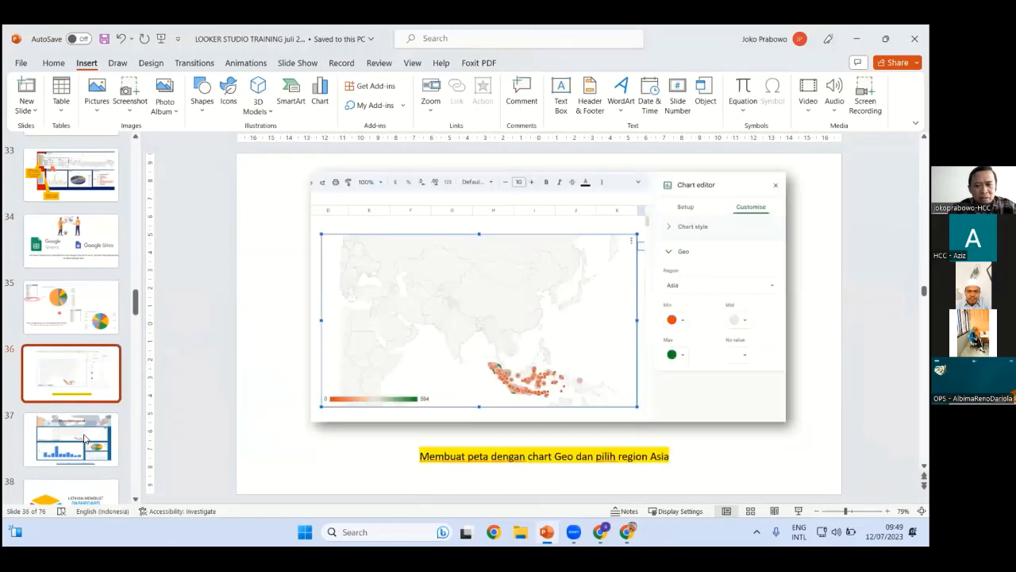
pyautogui.press('Down')
pyautogui.scroll(-2, 87, 397)
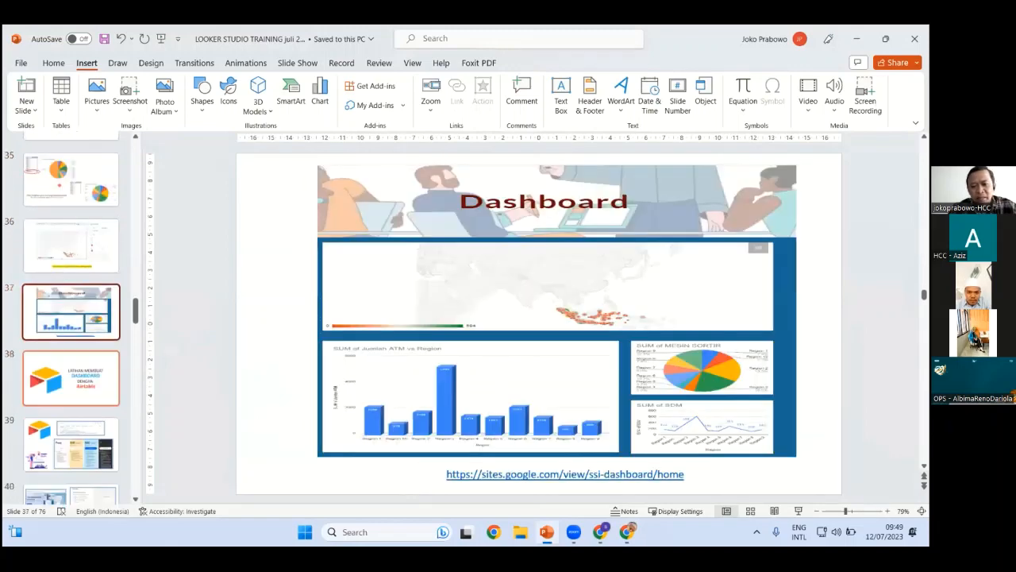
pyautogui.click(72, 378)
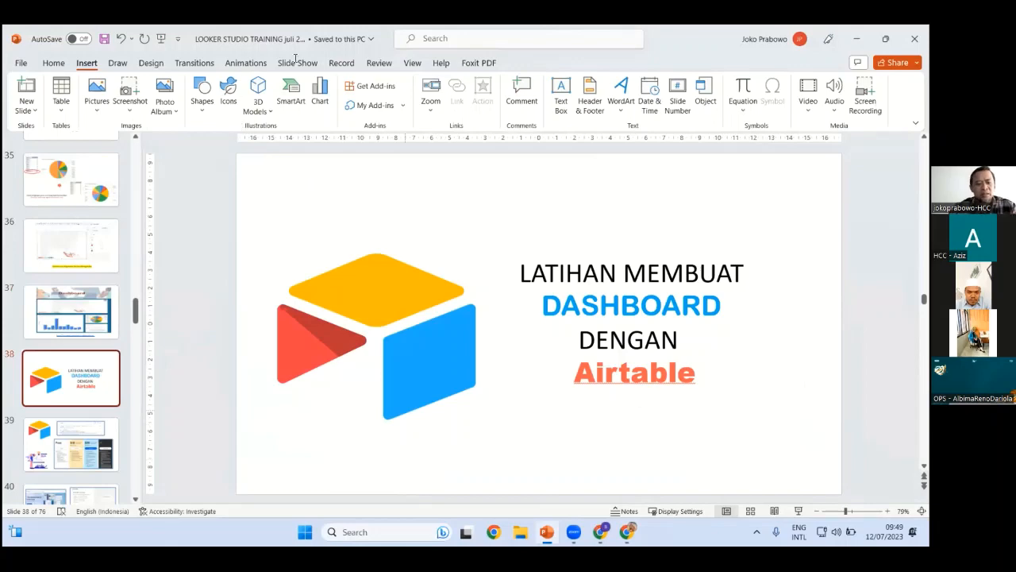
pyautogui.press('Down')
pyautogui.press('Down')
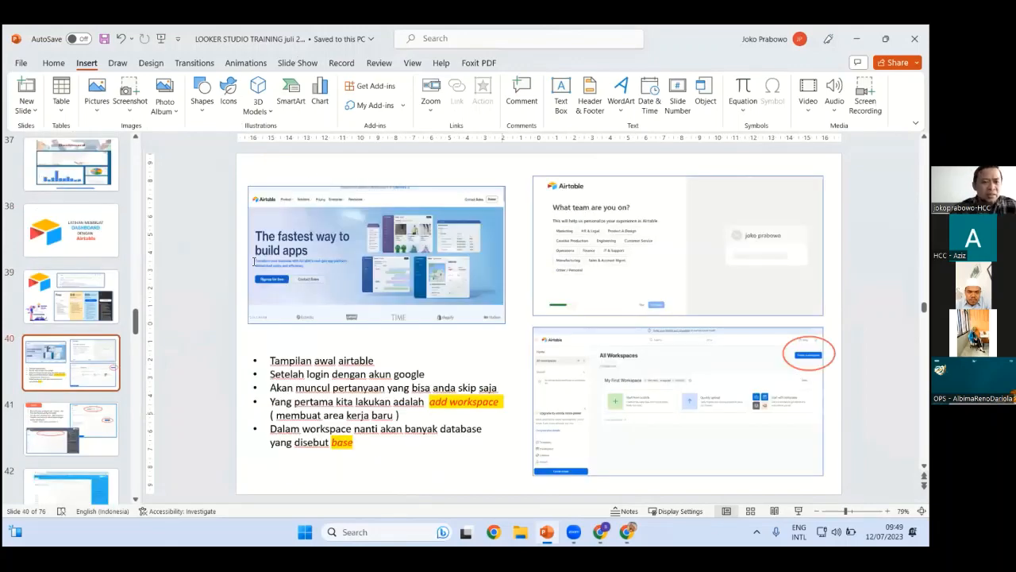
pyautogui.hotkey('alt', 'Tab')
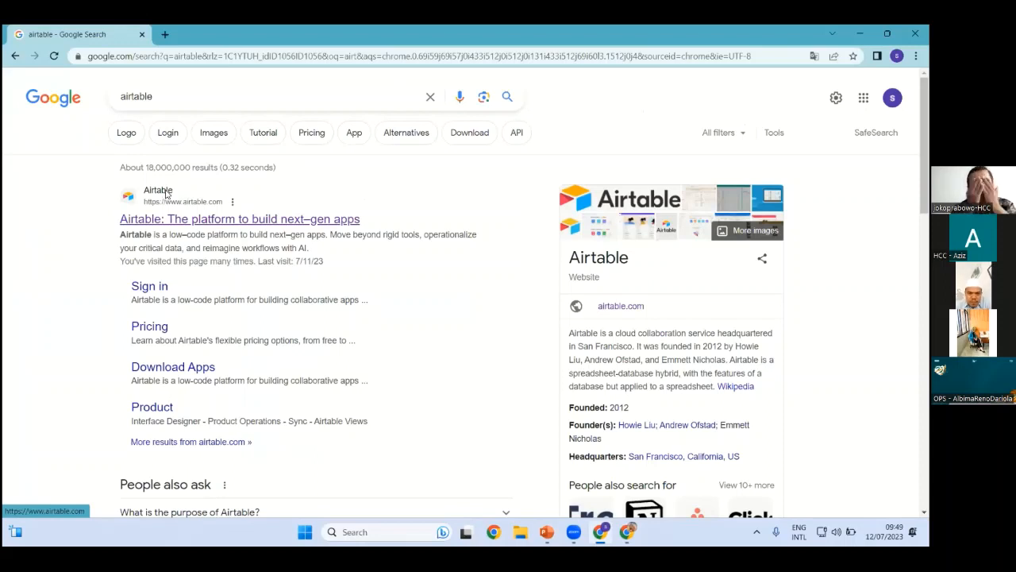
# Open Airtable from the search results to reach its Home page of bases
pyautogui.click(166, 193)
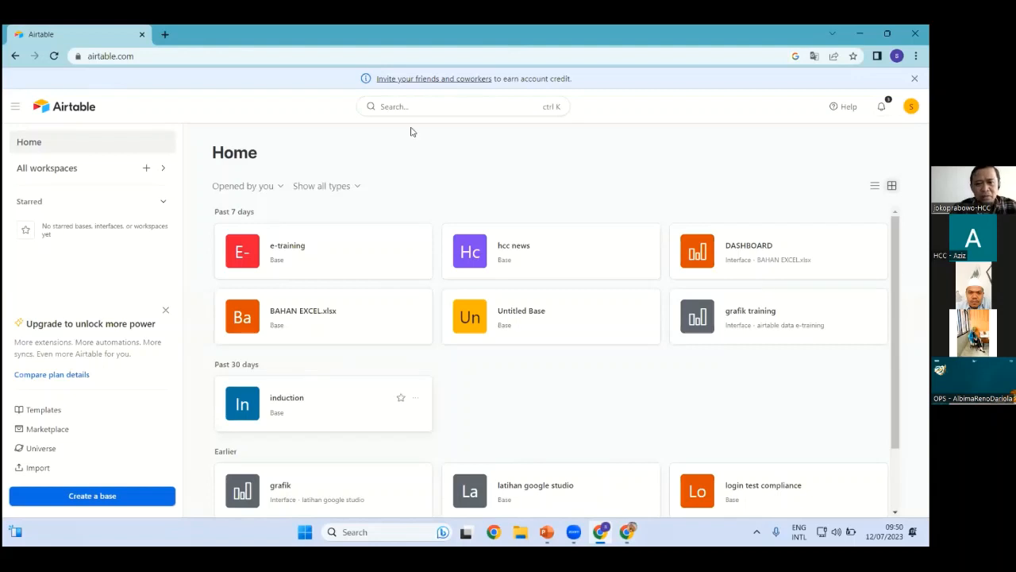
# Create a new Untitled Base, try a few Table 1 cells, and go back to Home
pyautogui.click(117, 495)
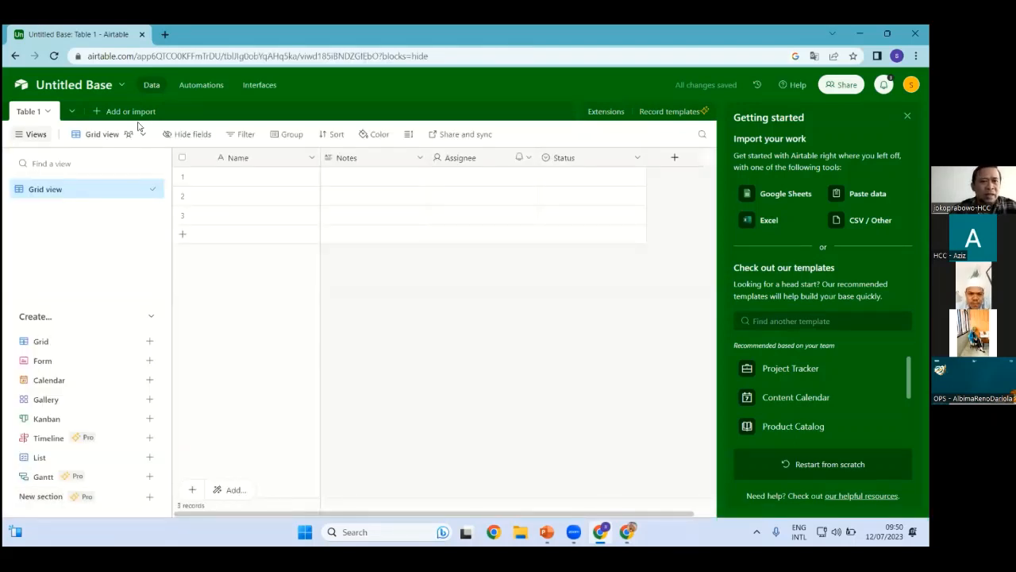
pyautogui.click(267, 183)
pyautogui.click(291, 212)
pyautogui.click(355, 182)
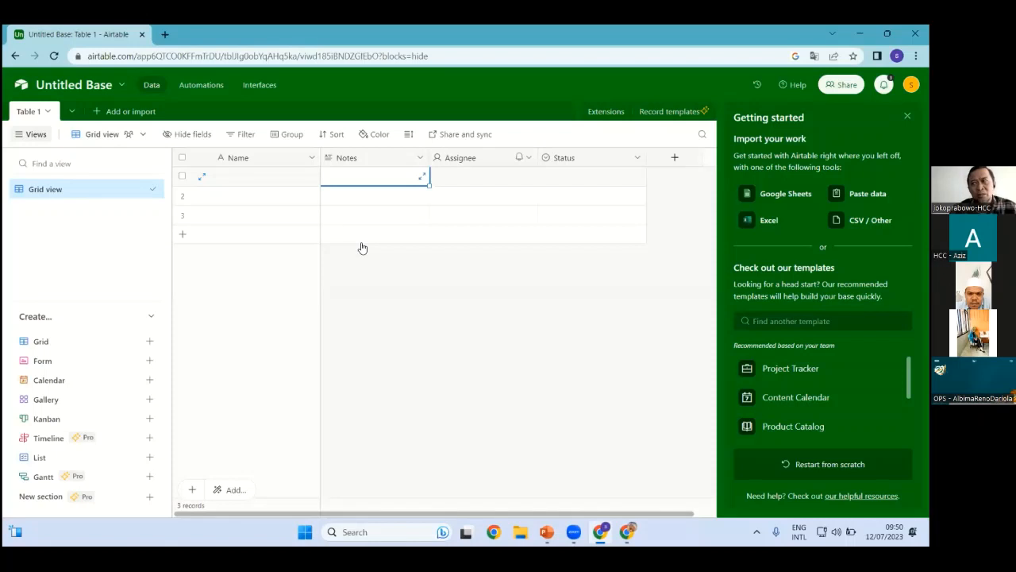
pyautogui.click(362, 248)
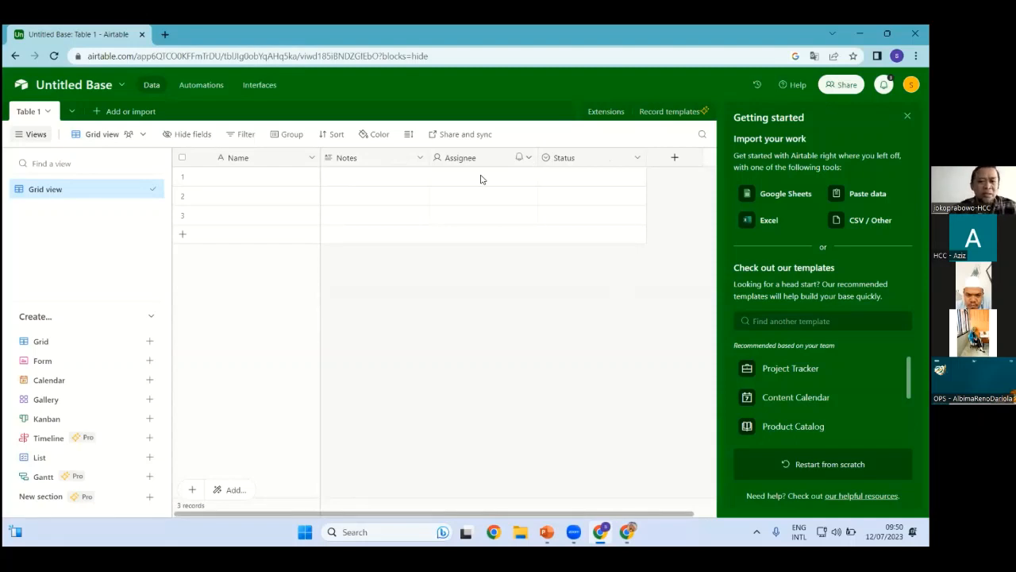
pyautogui.click(16, 61)
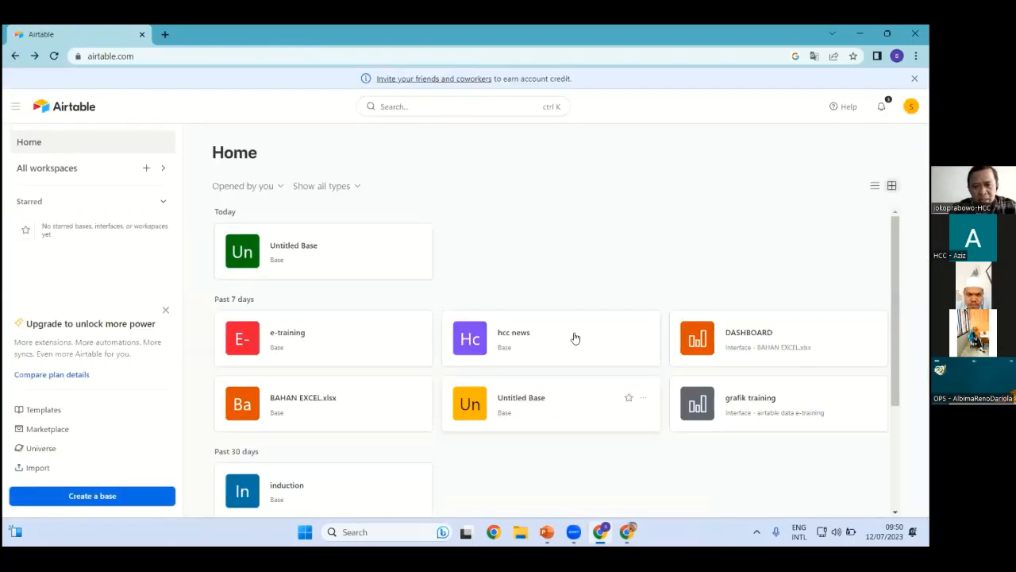
# In the hcc news base, add an empty 11th culture record and open its gambar attachment box
pyautogui.click(523, 340)
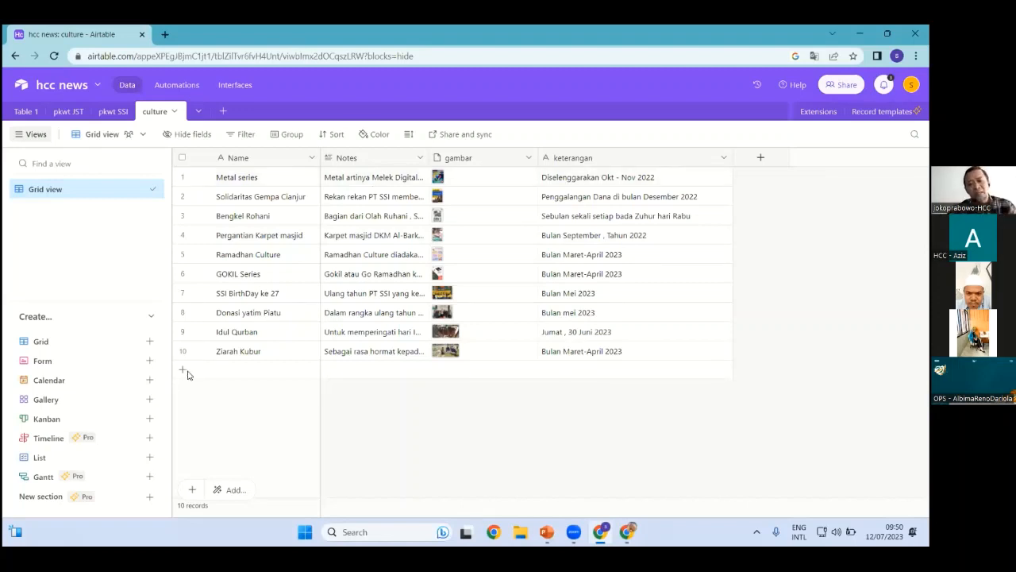
pyautogui.click(364, 371)
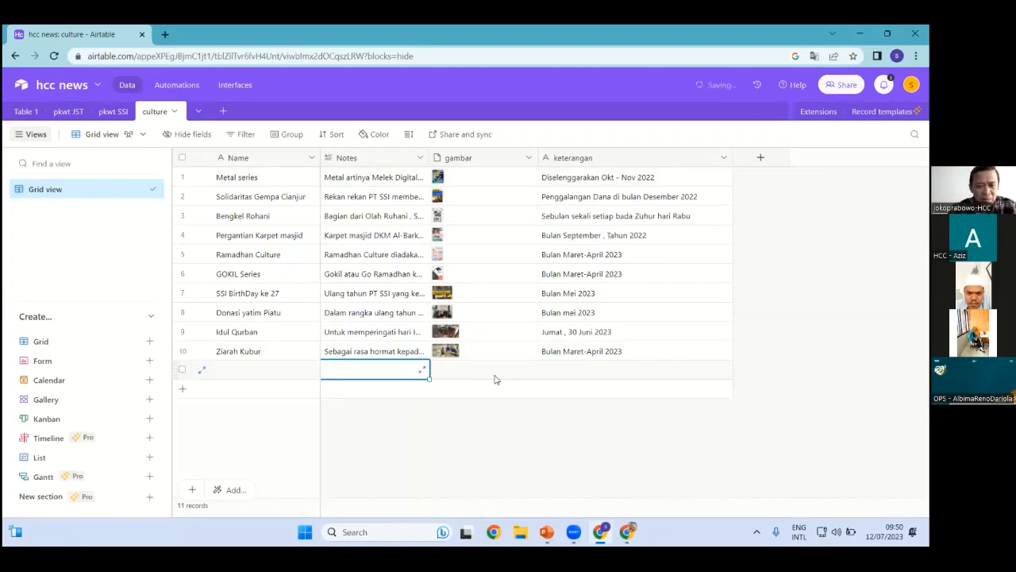
pyautogui.doubleClick(534, 370)
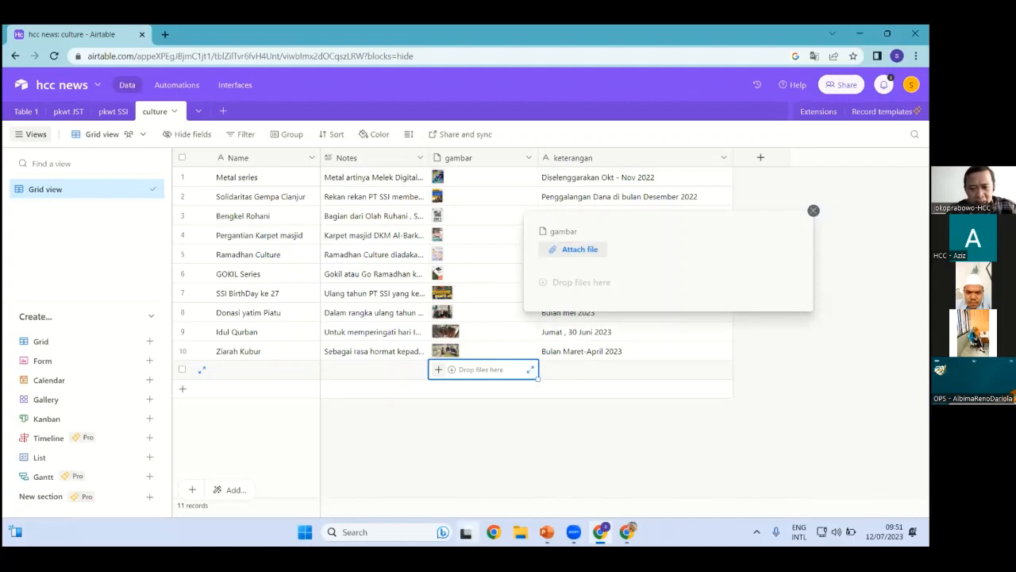
# Drag dashboard.jpg from File Explorer's Recent list into the new record's gambar field
pyautogui.press('super+e')
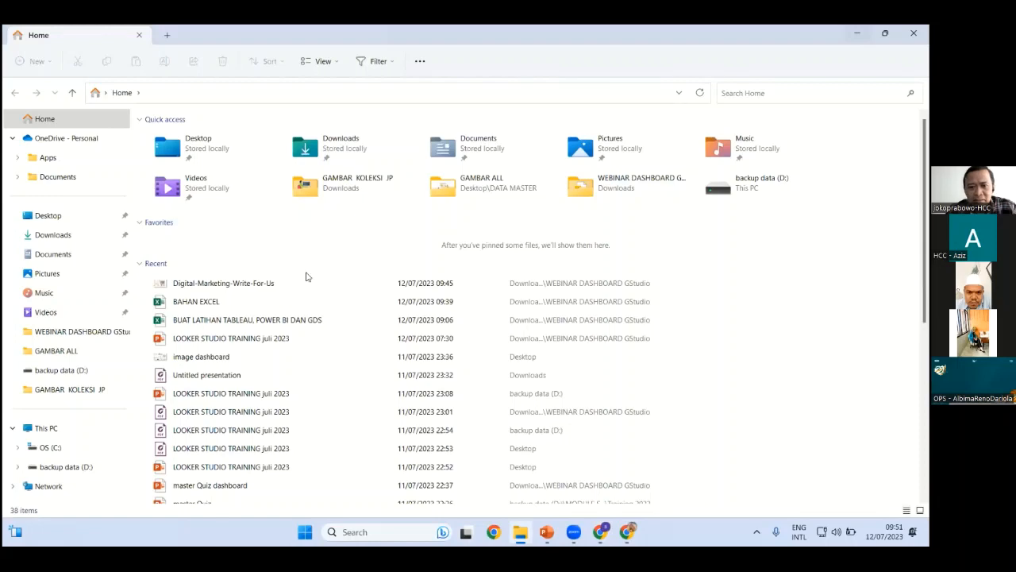
pyautogui.press('super+Down')
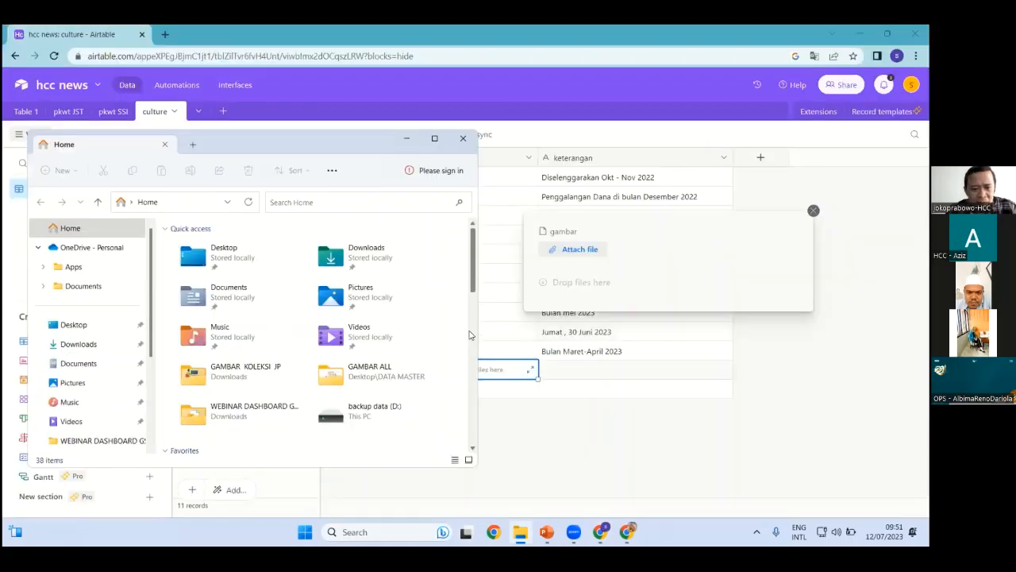
pyautogui.scroll(-10, 456, 321)
pyautogui.scroll(1, 317, 341)
pyautogui.scroll(2, 235, 364)
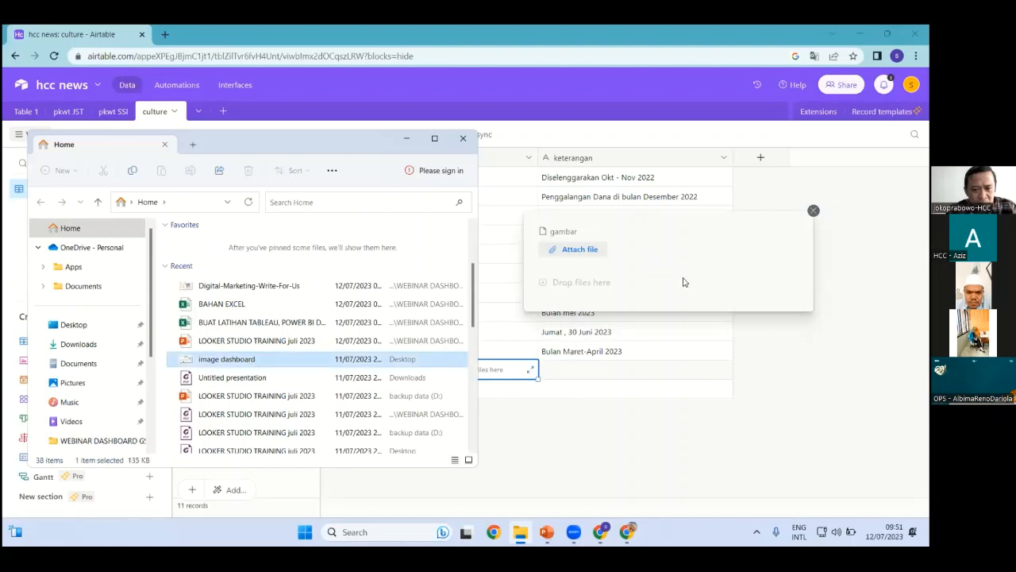
pyautogui.moveTo(683, 282); pyautogui.dragTo(475, 411)
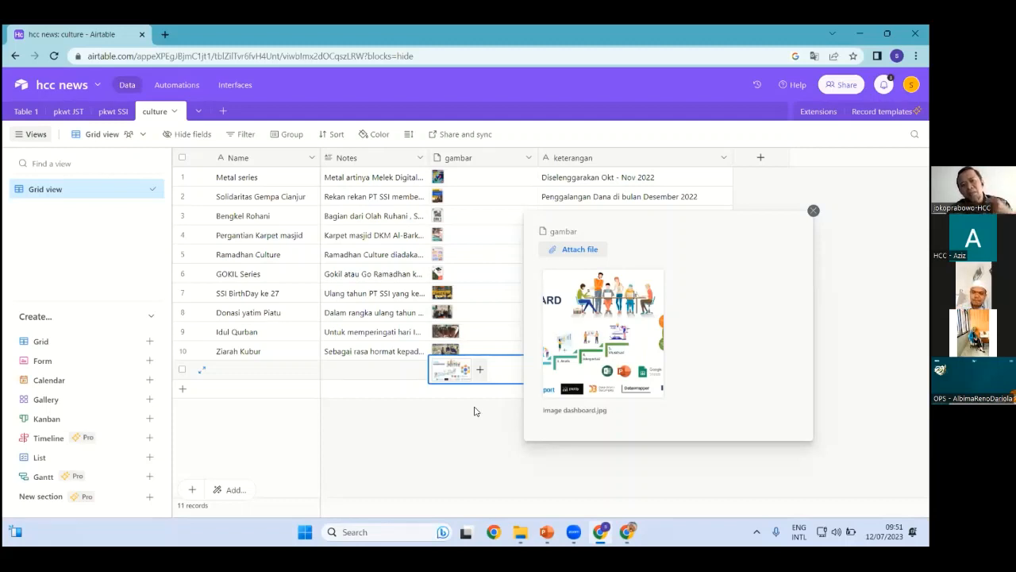
pyautogui.click(813, 211)
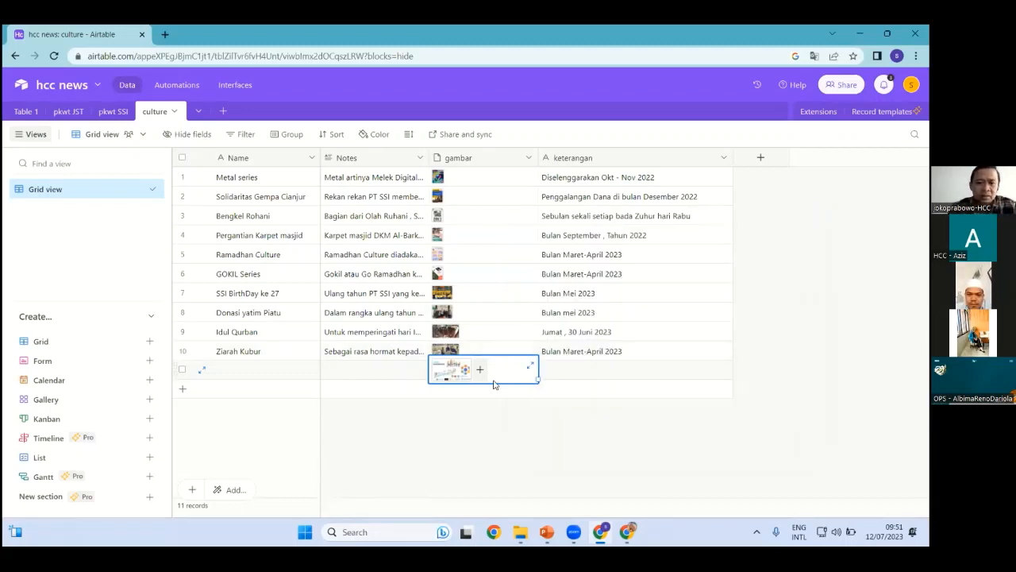
# Delete the new 11th record from the culture table
pyautogui.click(184, 370)
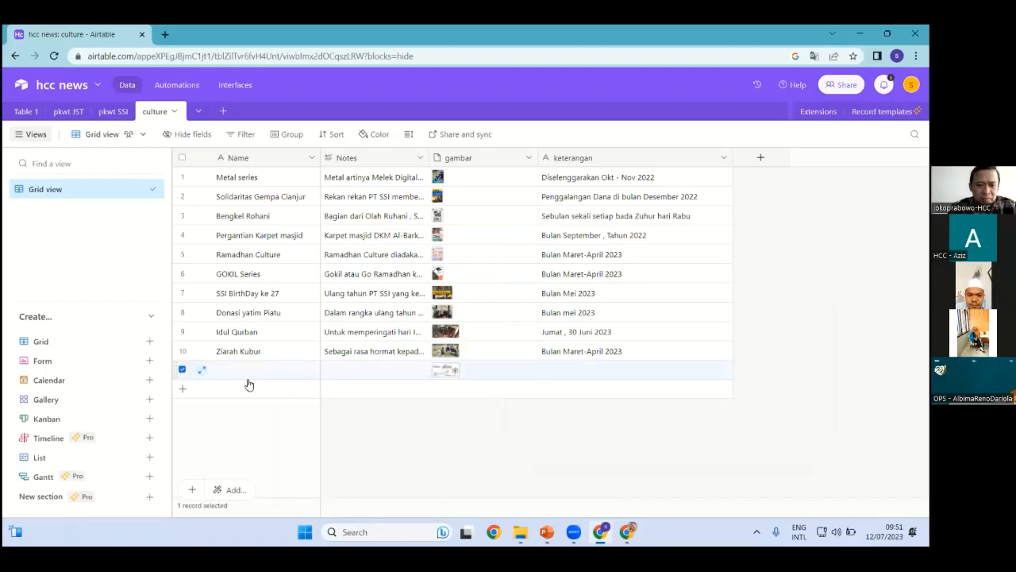
pyautogui.rightClick(182, 373)
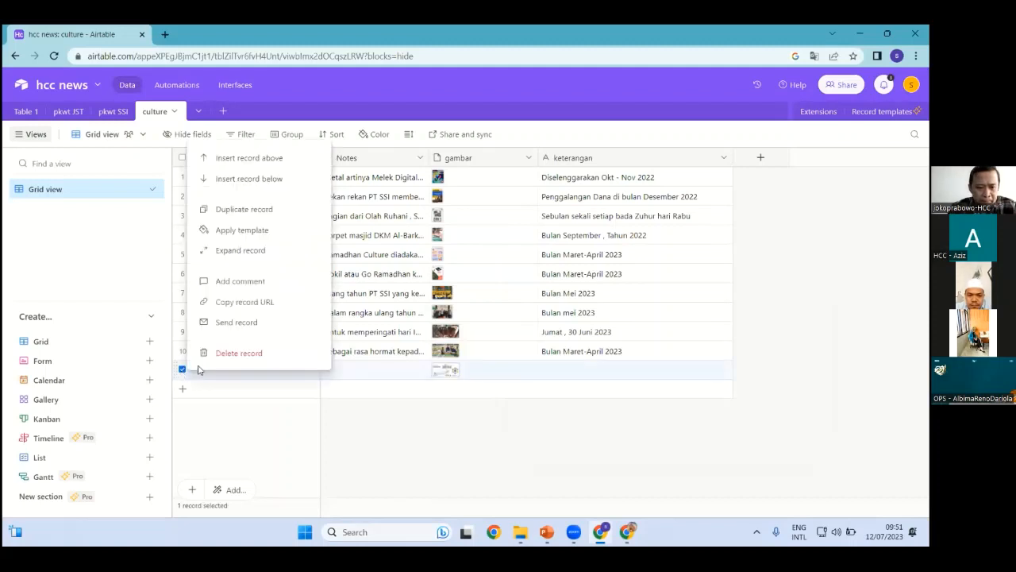
pyautogui.click(243, 354)
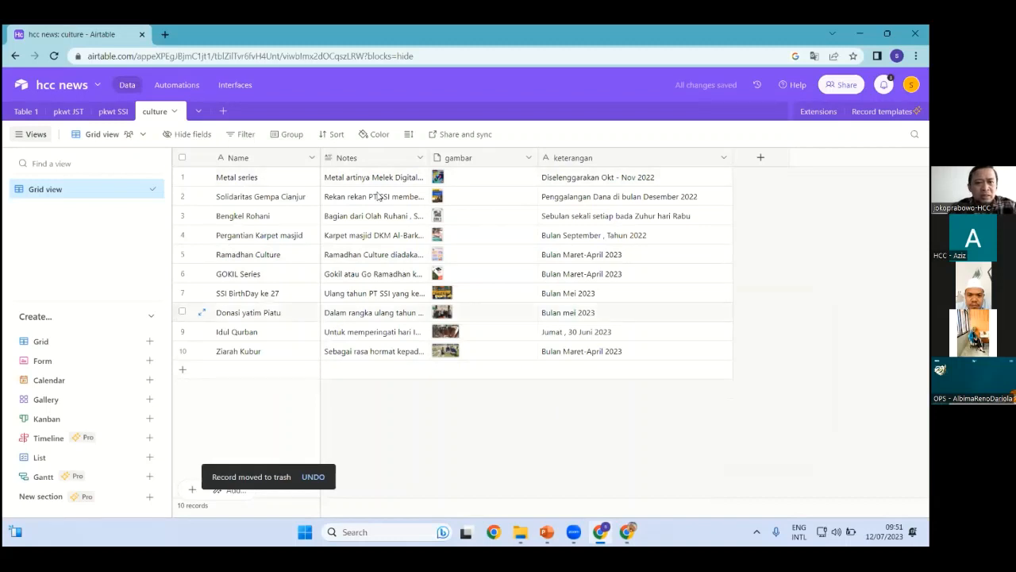
# Browse the pkwt JST, Table 1 and pkwt SSI tables, then return to culture
pyautogui.click(75, 112)
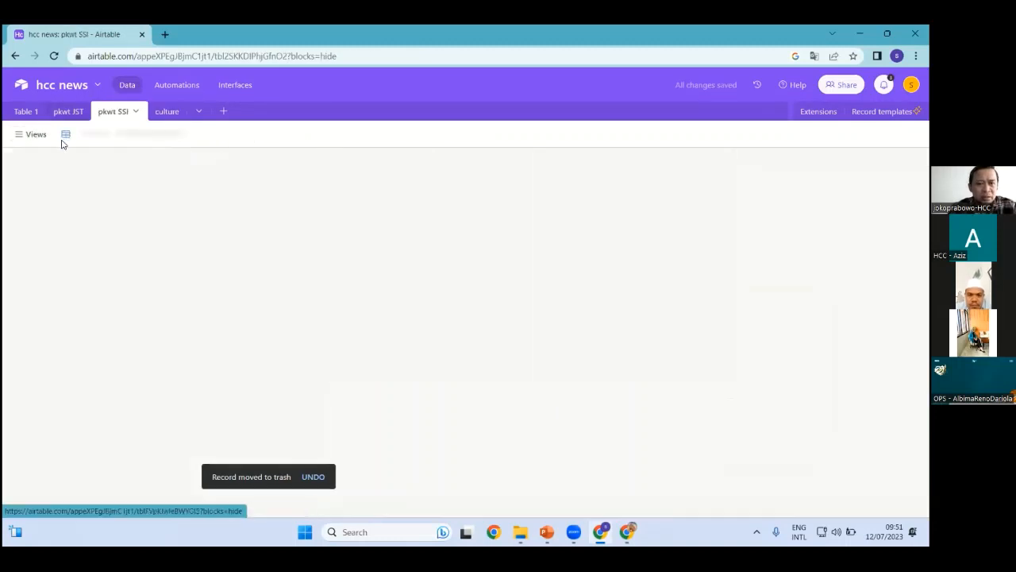
pyautogui.click(26, 111)
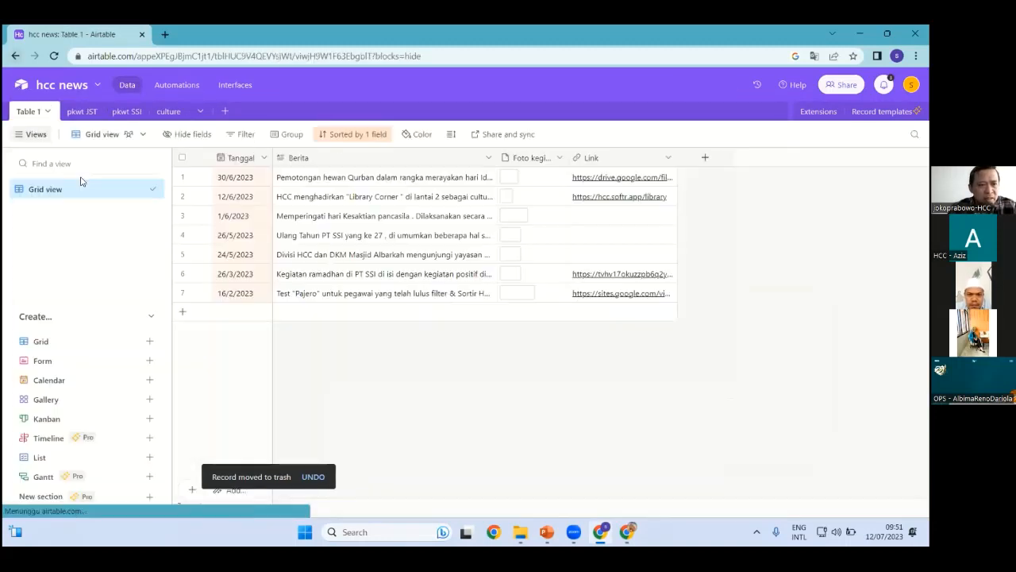
pyautogui.click(75, 111)
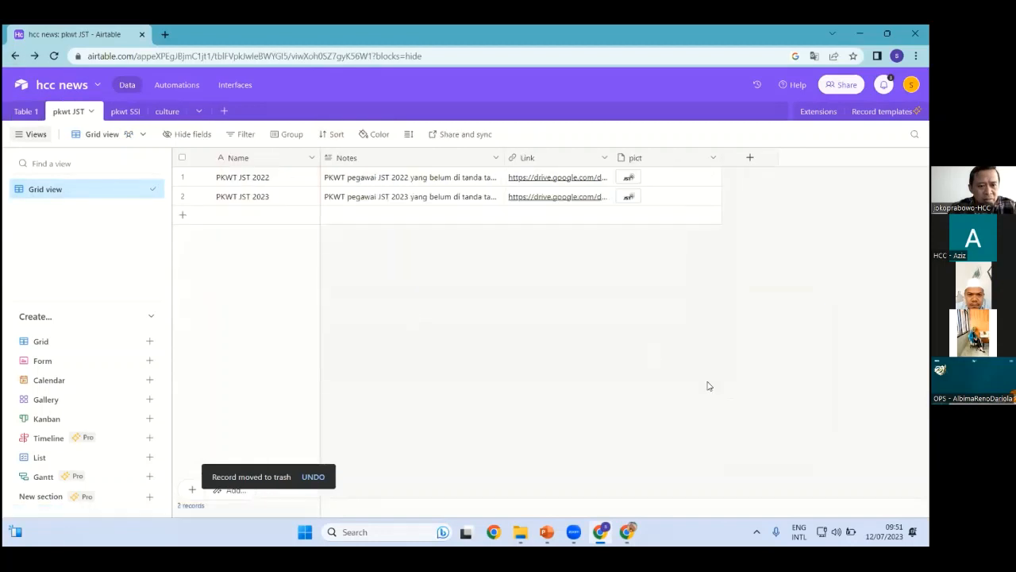
pyautogui.click(16, 56)
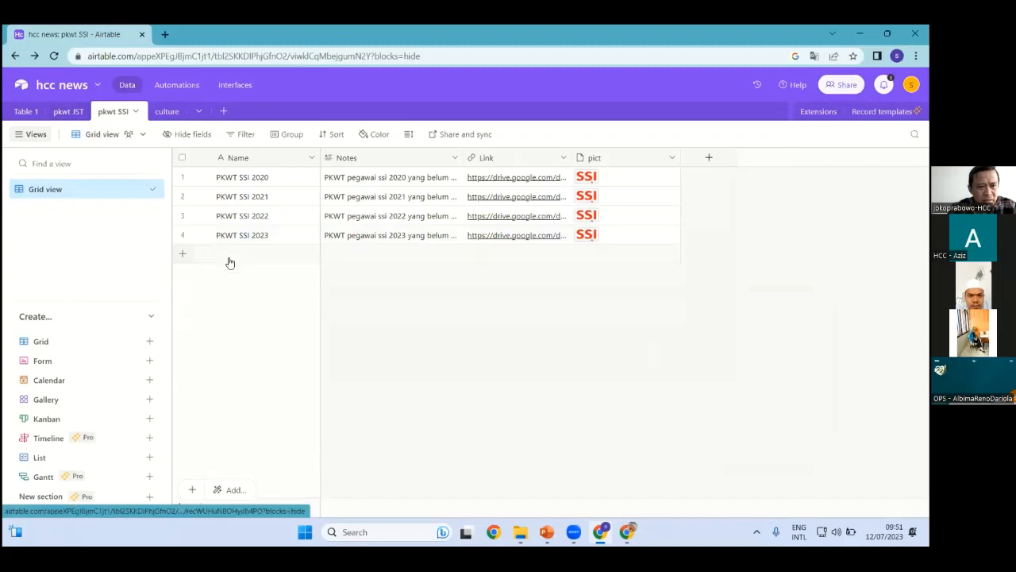
pyautogui.hotkey('alt', 'Left')
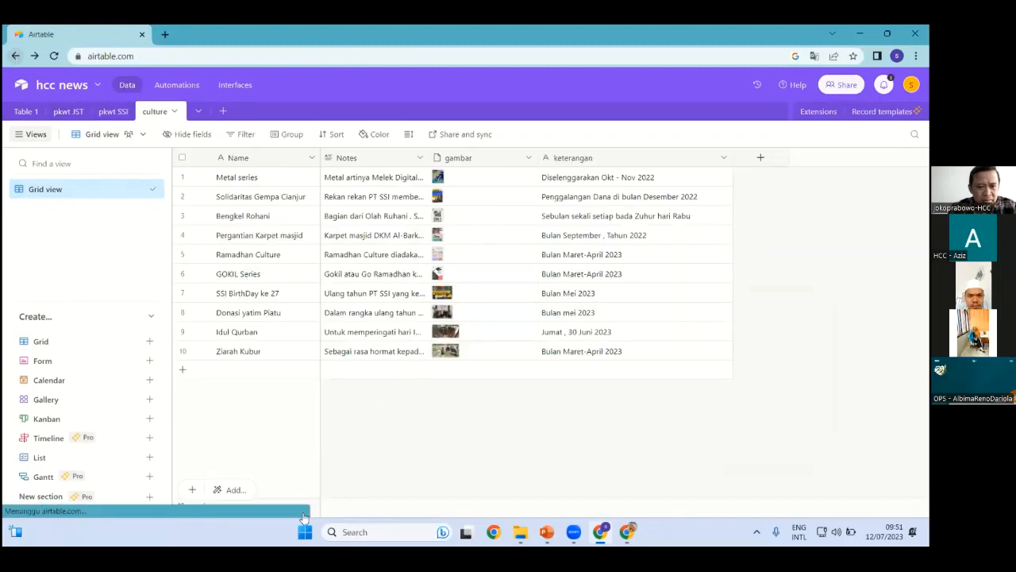
# Create another Untitled Base from Home and list its Add or import table choices
pyautogui.click(72, 495)
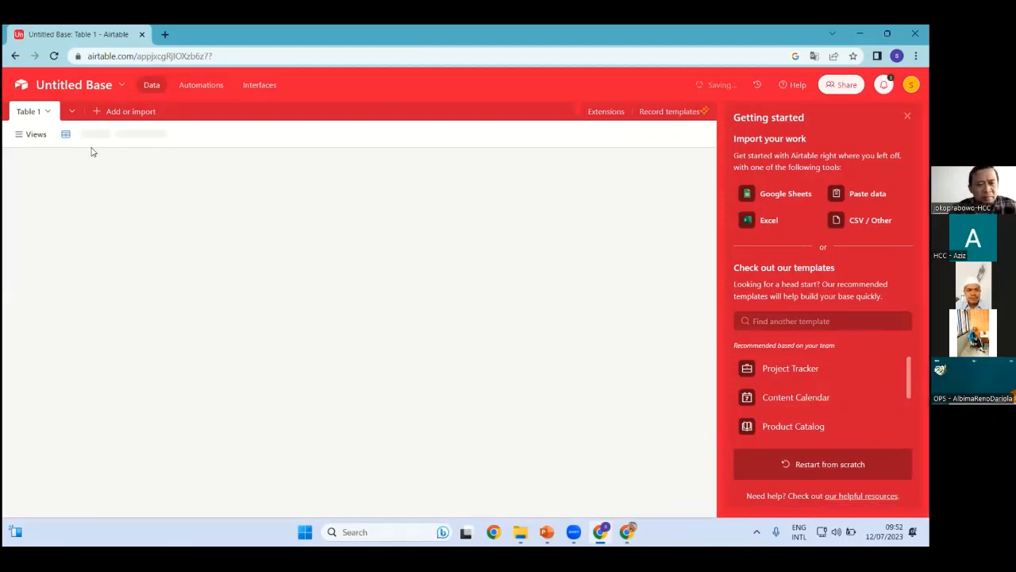
pyautogui.click(125, 112)
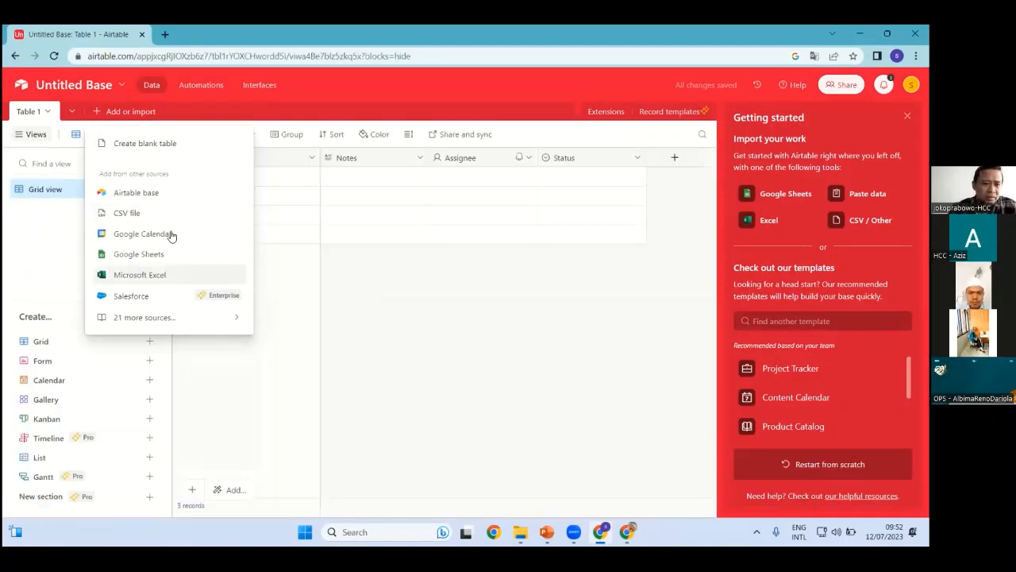
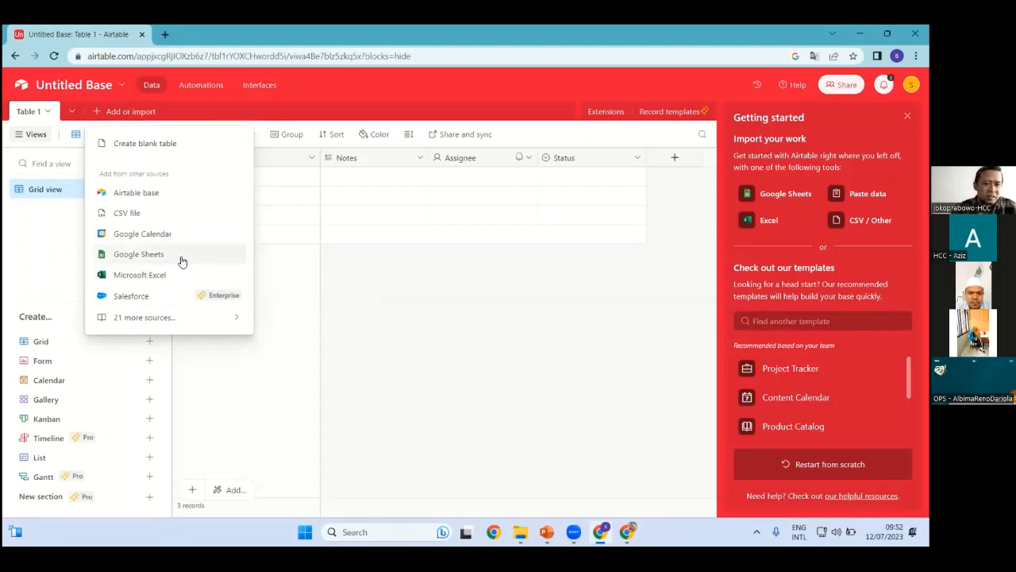
# Choose Microsoft Excel as the import source for the Untitled Base
pyautogui.click(142, 275)
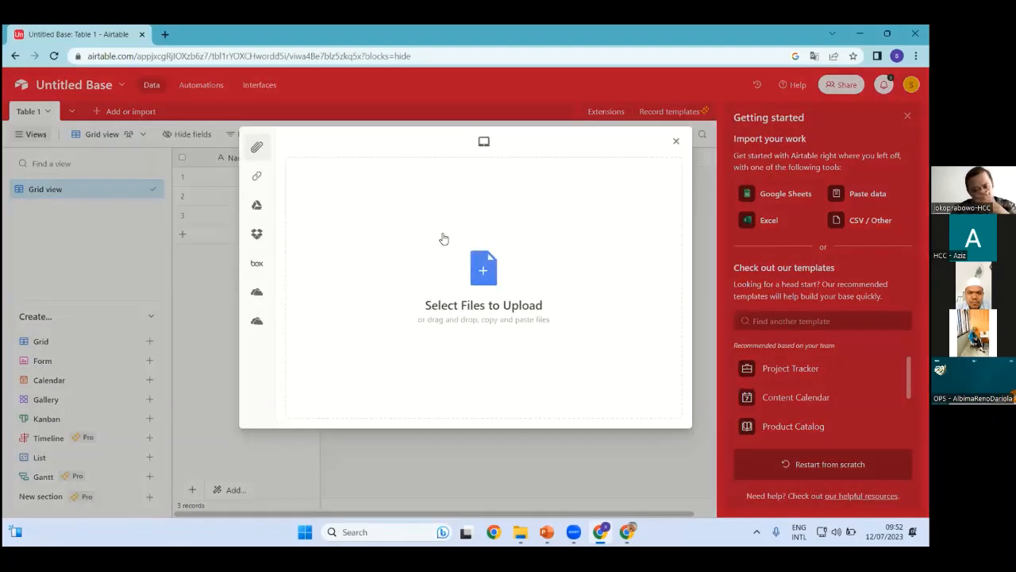
# Upload BUAT LATIHAN TABLEAU, POWER BI DAN GDS.xlsx by dragging it in from File Explorer
pyautogui.click(482, 277)
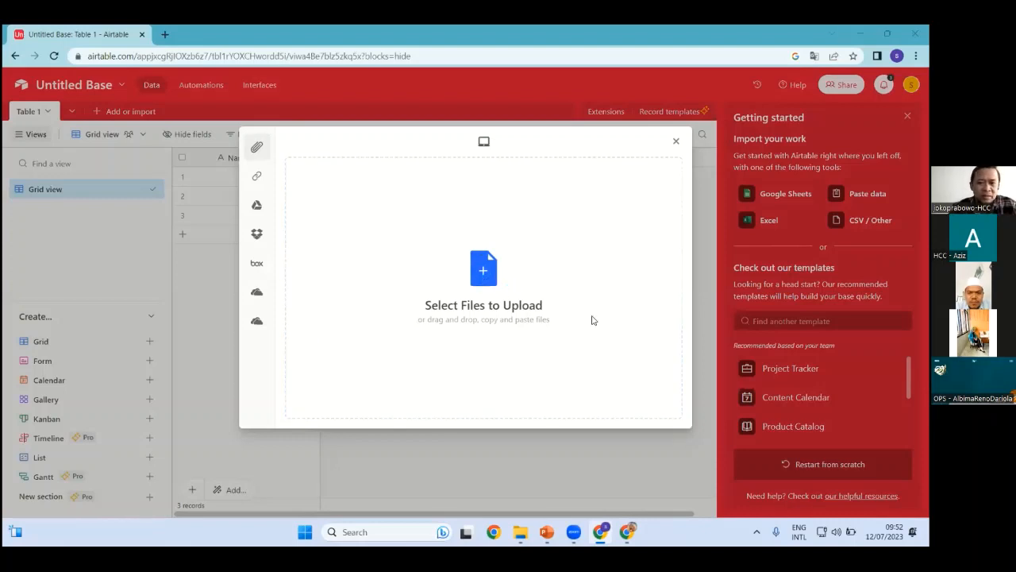
pyautogui.click(536, 359)
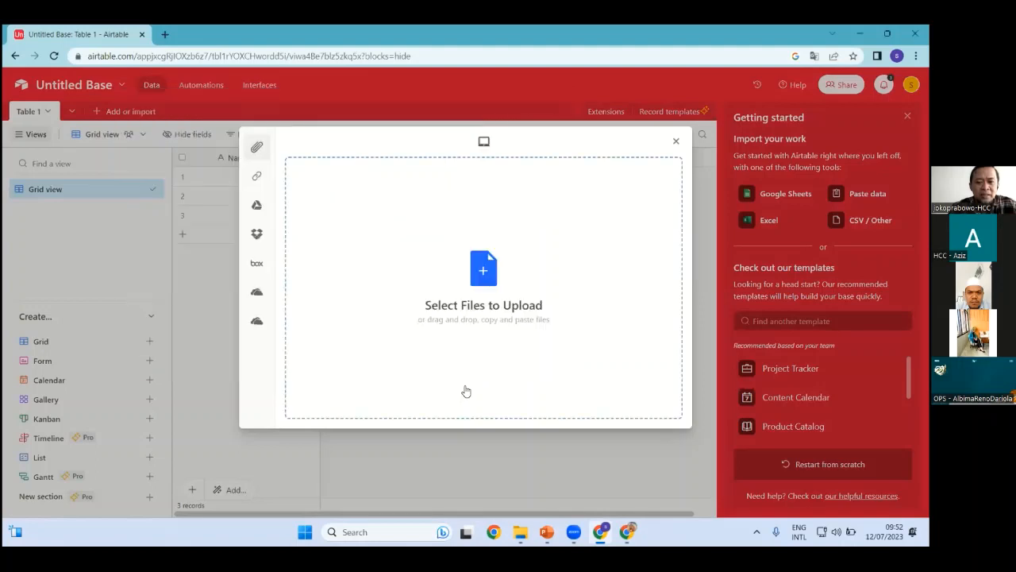
pyautogui.press('super+e')
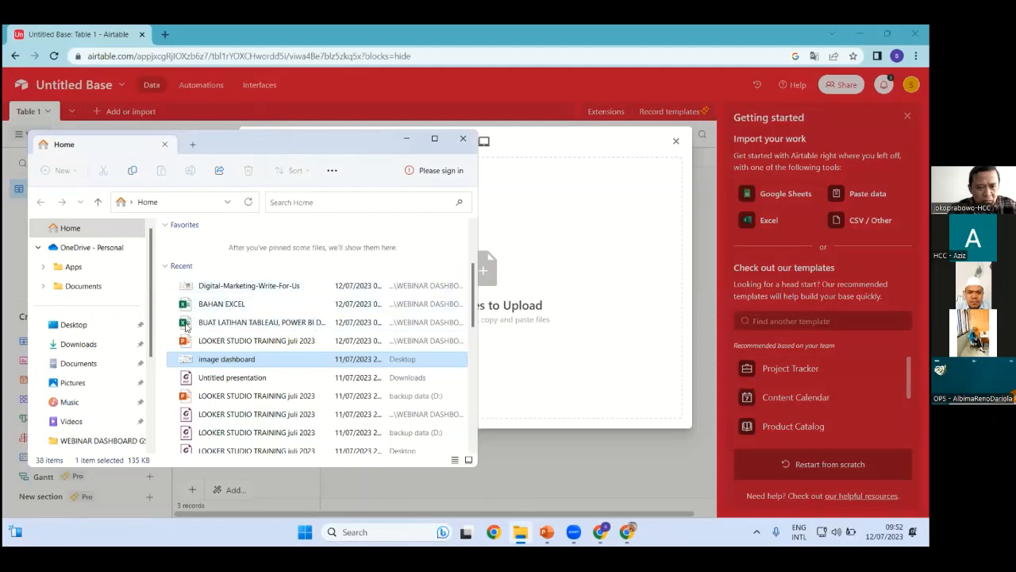
pyautogui.moveTo(185, 327); pyautogui.dragTo(538, 320)
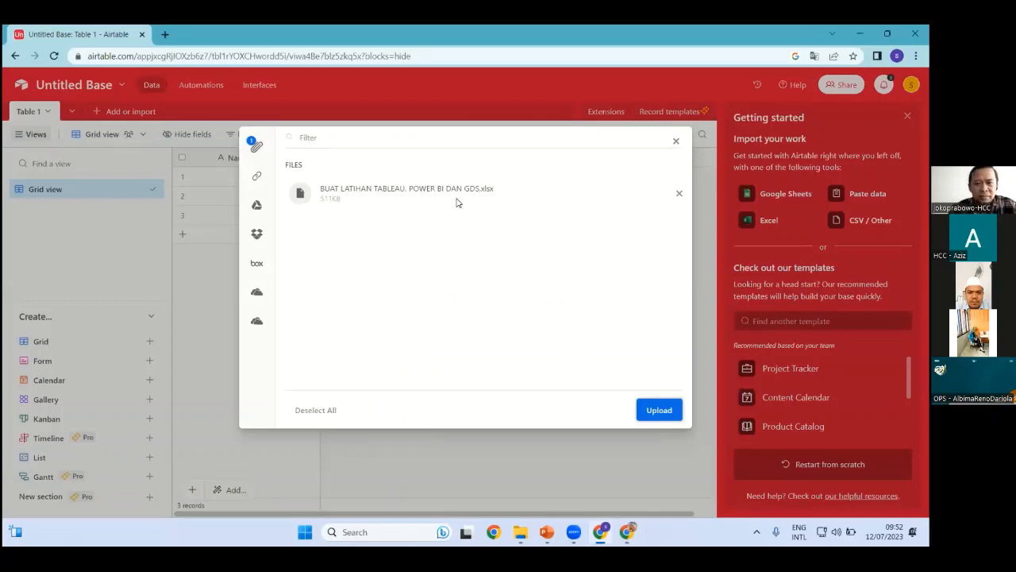
pyautogui.click(656, 409)
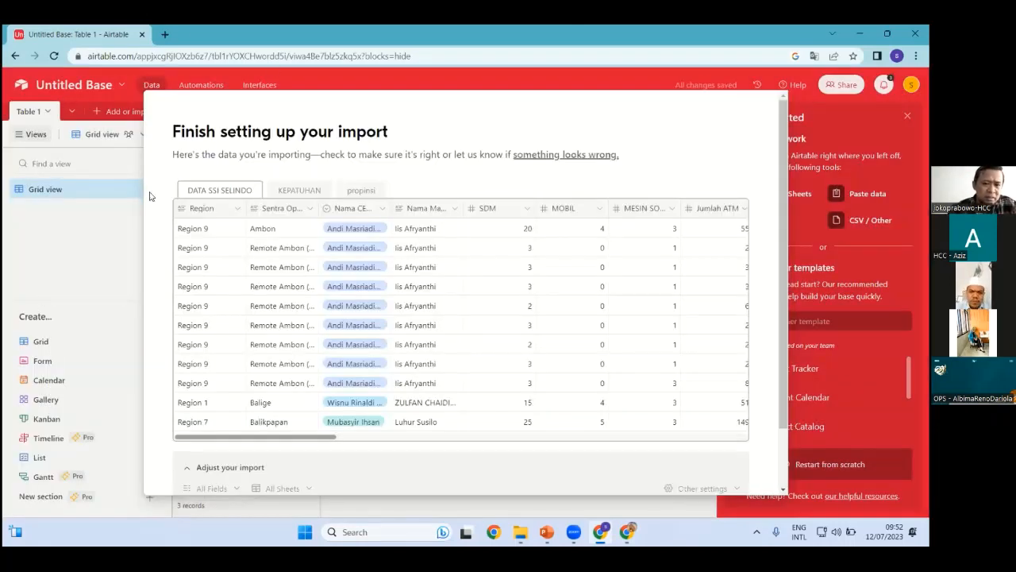
# Change the Sentra Operasi (Remote) field type to Single line text in the import preview
pyautogui.click(311, 211)
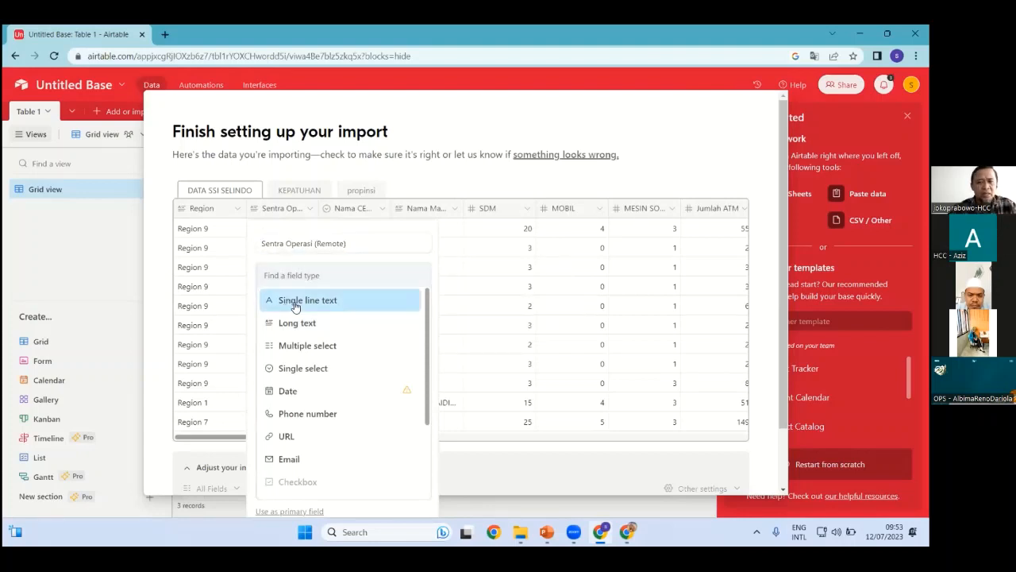
pyautogui.click(297, 299)
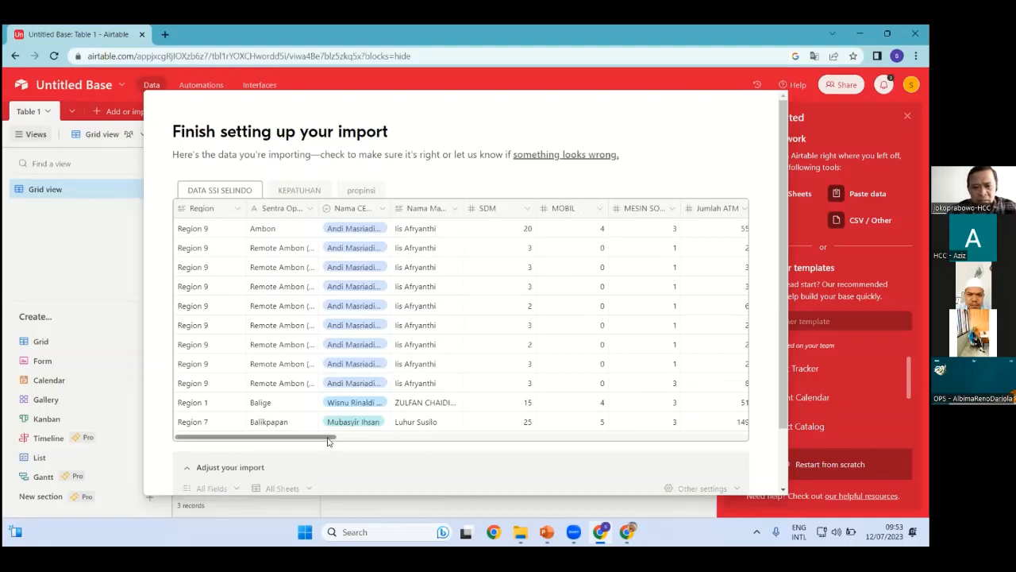
pyautogui.moveTo(328, 437); pyautogui.dragTo(705, 445)
pyautogui.click(269, 445)
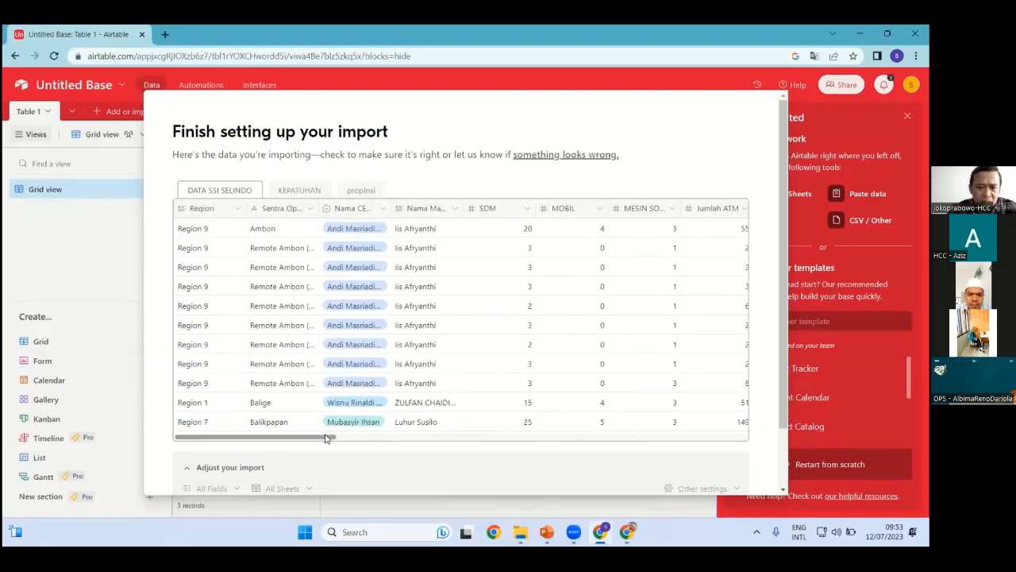
pyautogui.moveTo(325, 439); pyautogui.dragTo(444, 445)
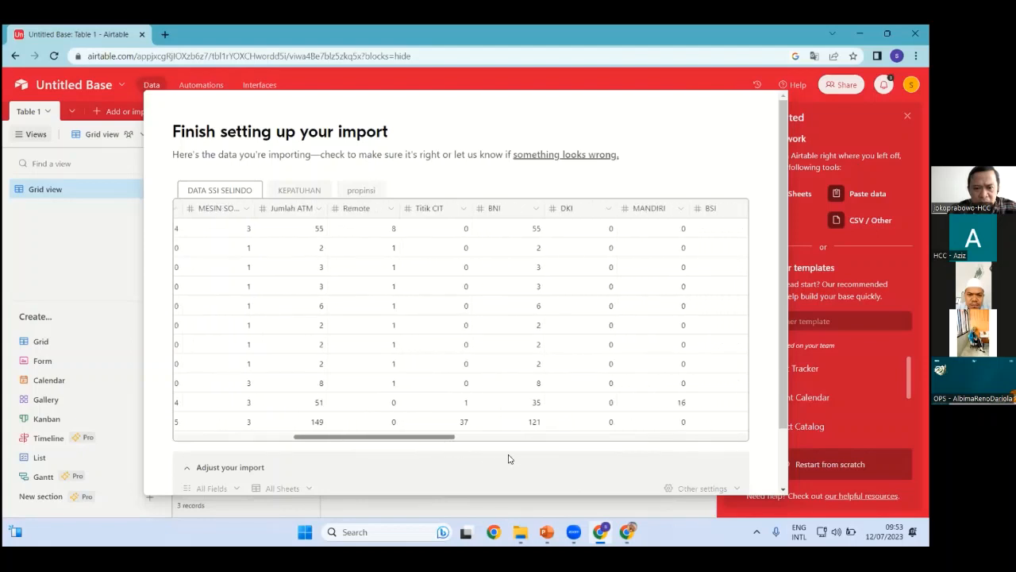
pyautogui.moveTo(509, 459); pyautogui.dragTo(562, 465)
pyautogui.moveTo(602, 471); pyautogui.dragTo(338, 471)
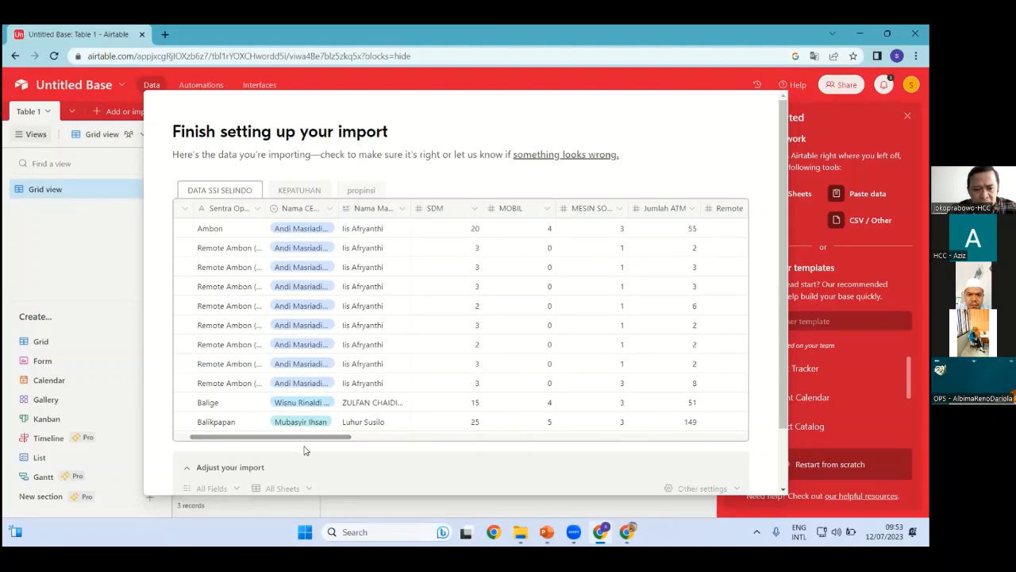
# Confirm the SDM and Remote columns stay Number fields
pyautogui.click(478, 212)
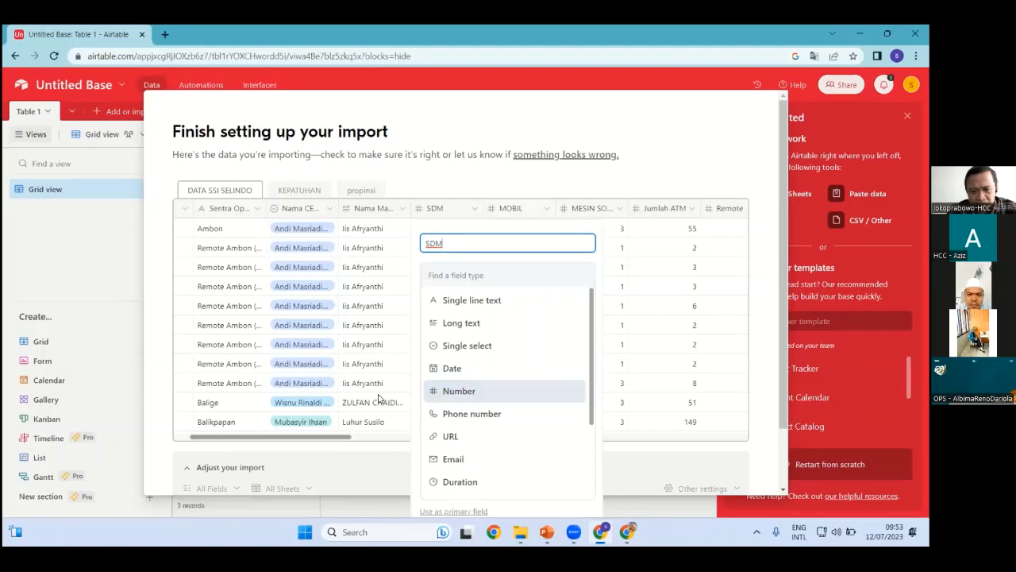
pyautogui.moveTo(346, 436); pyautogui.dragTo(417, 438)
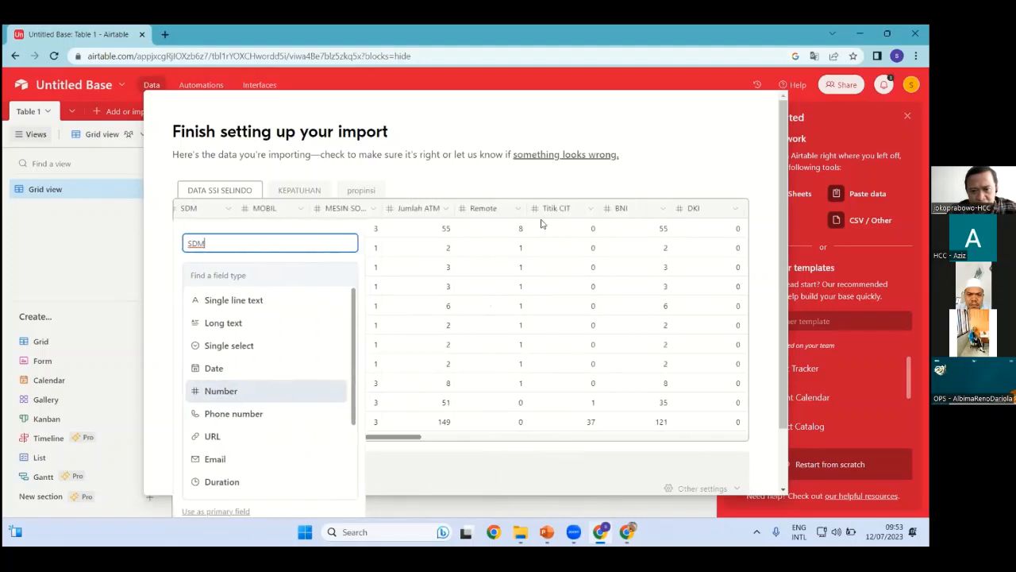
pyautogui.click(521, 211)
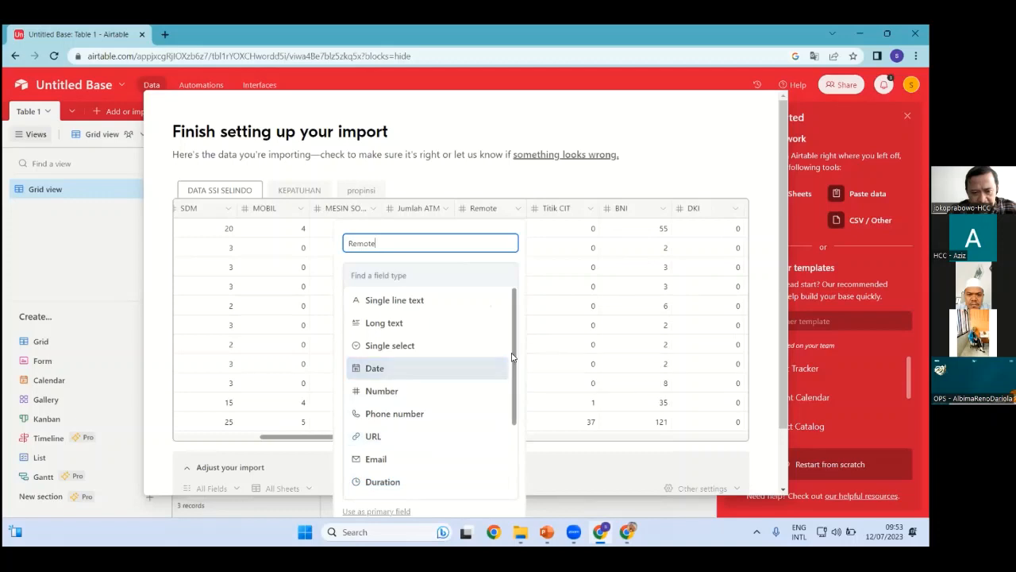
pyautogui.moveTo(512, 376); pyautogui.dragTo(513, 448)
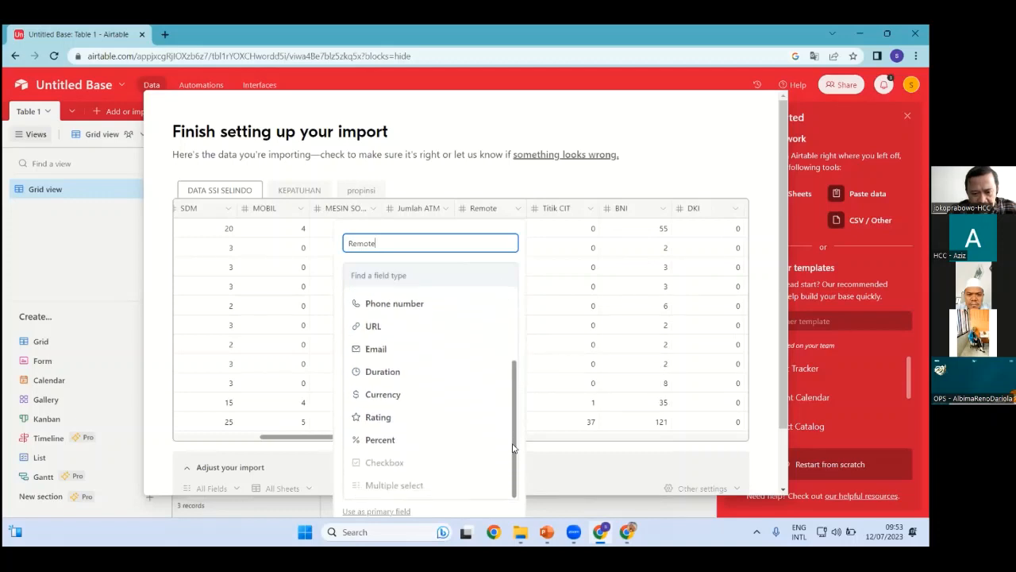
pyautogui.scroll(3, 428, 397)
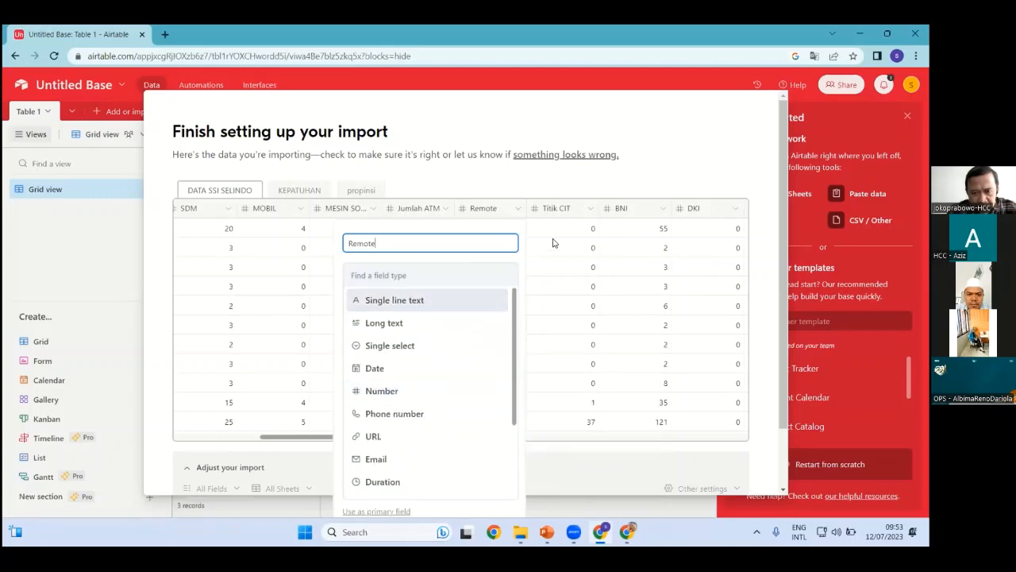
pyautogui.click(521, 210)
pyautogui.click(519, 209)
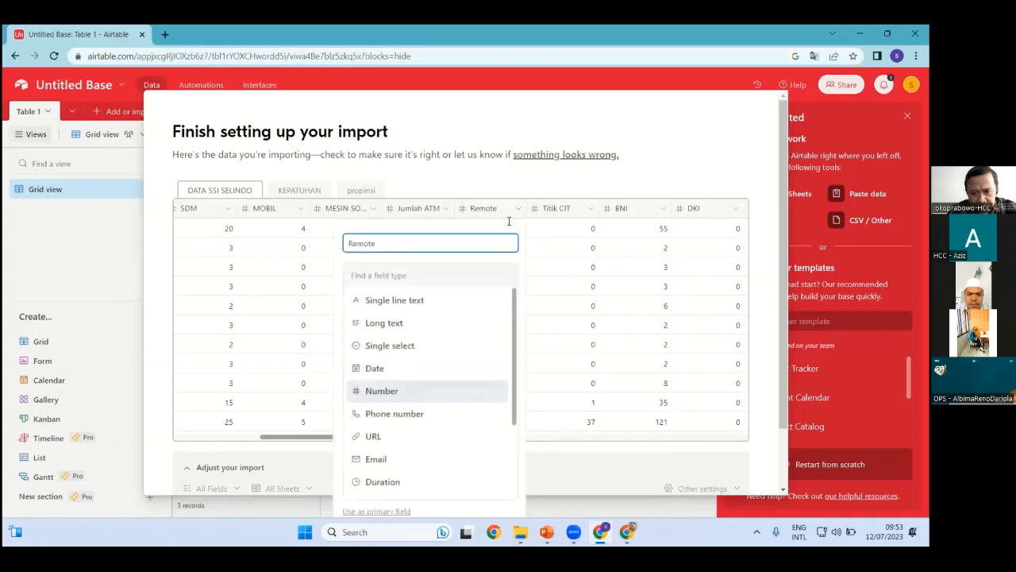
pyautogui.click(648, 416)
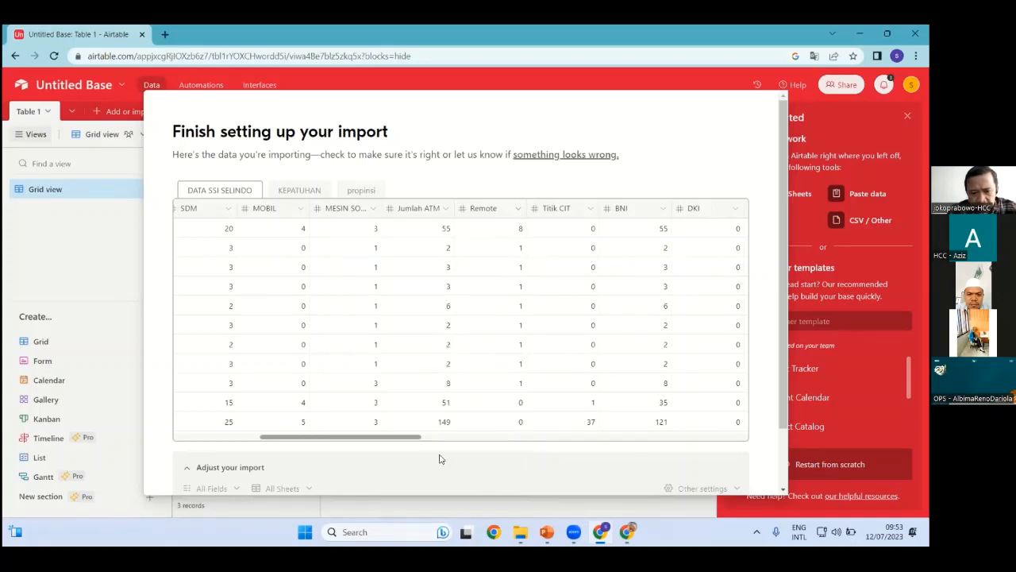
pyautogui.moveTo(421, 436); pyautogui.dragTo(459, 436)
# Confirm DKI is a Number field and import the workbook
pyautogui.click(535, 211)
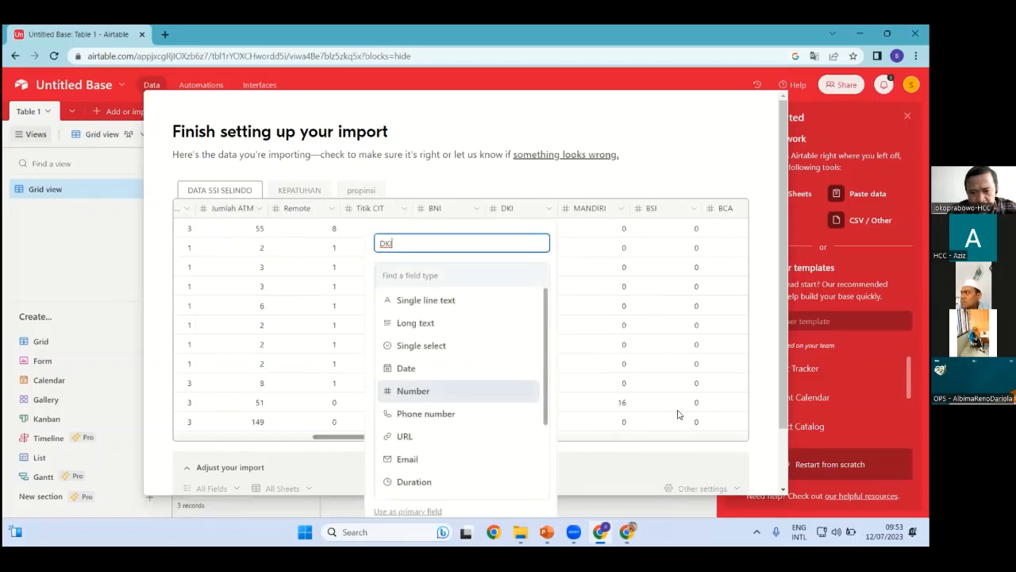
pyautogui.moveTo(547, 326); pyautogui.dragTo(559, 295)
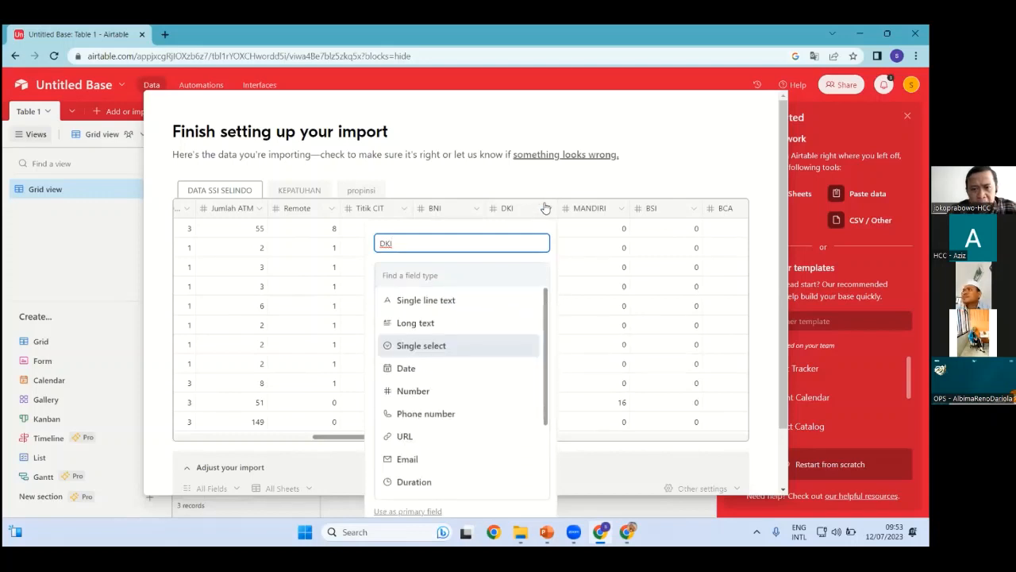
pyautogui.click(741, 288)
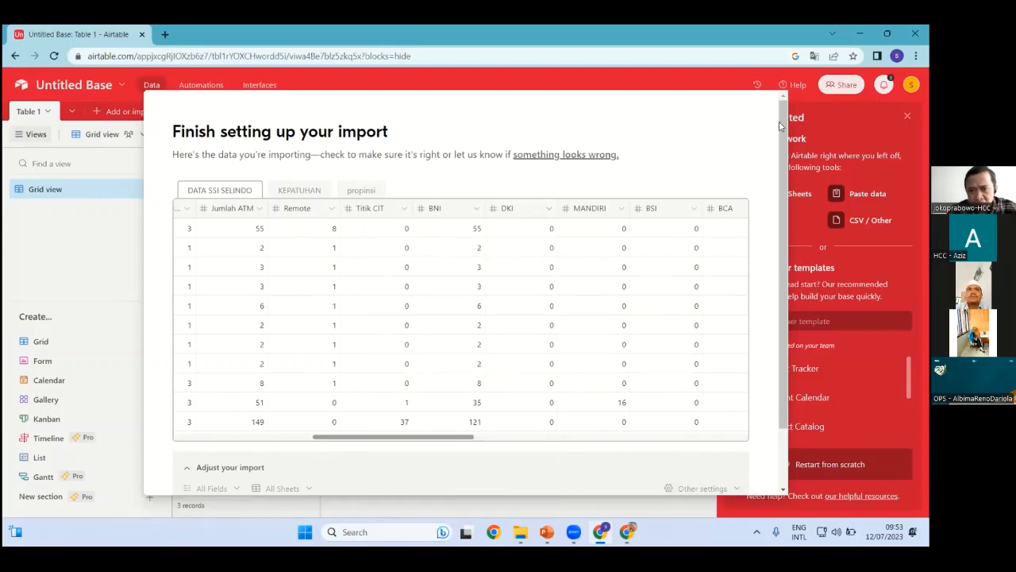
pyautogui.scroll(-1, 715, 397)
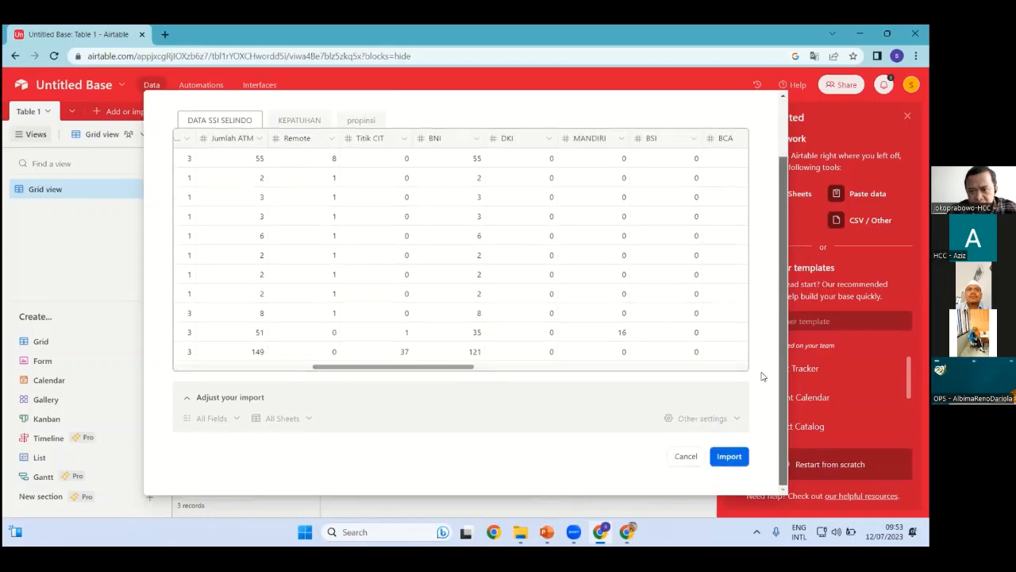
pyautogui.click(726, 458)
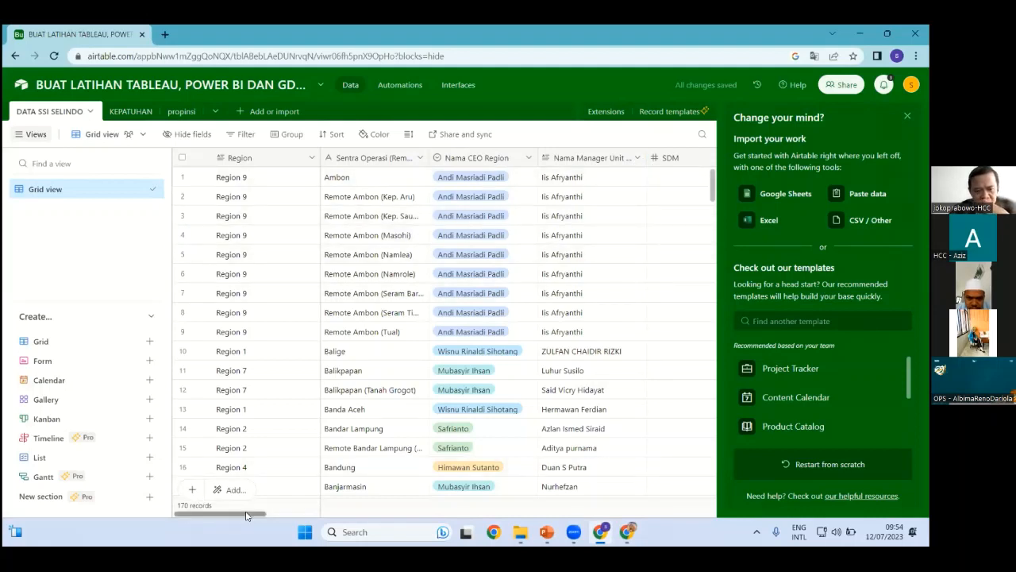
# Delete the Remote, Titik CIT, BNI, DKI, MANDIRI, BSI, BCA and BRI fields
pyautogui.moveTo(246, 516); pyautogui.dragTo(369, 516)
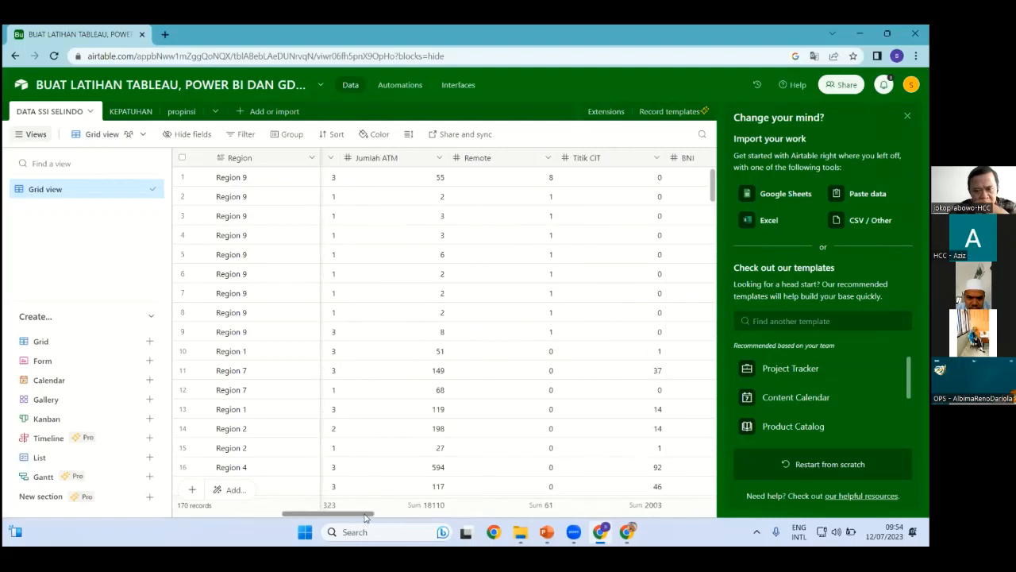
pyautogui.click(547, 158)
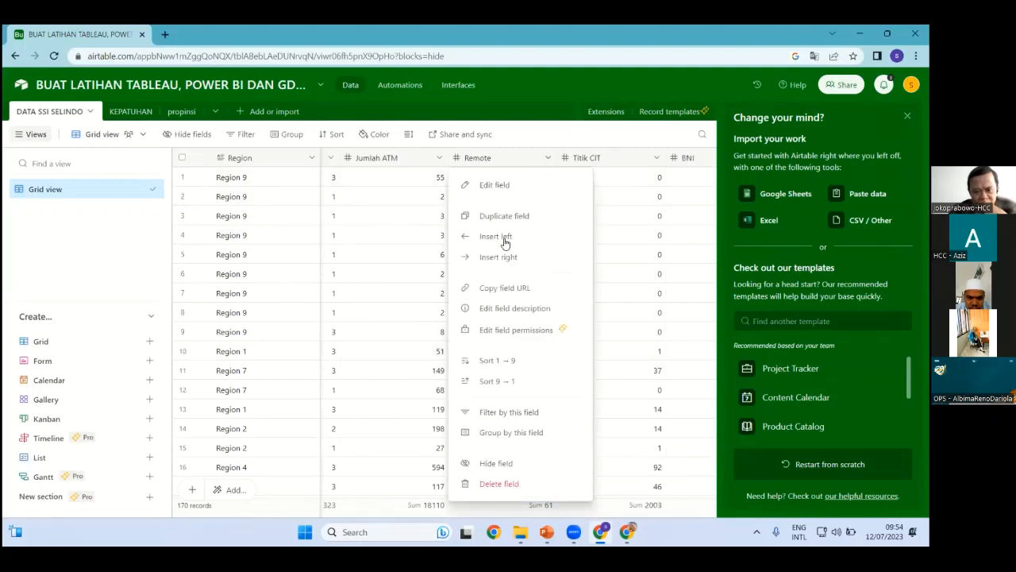
pyautogui.click(503, 486)
pyautogui.click(548, 158)
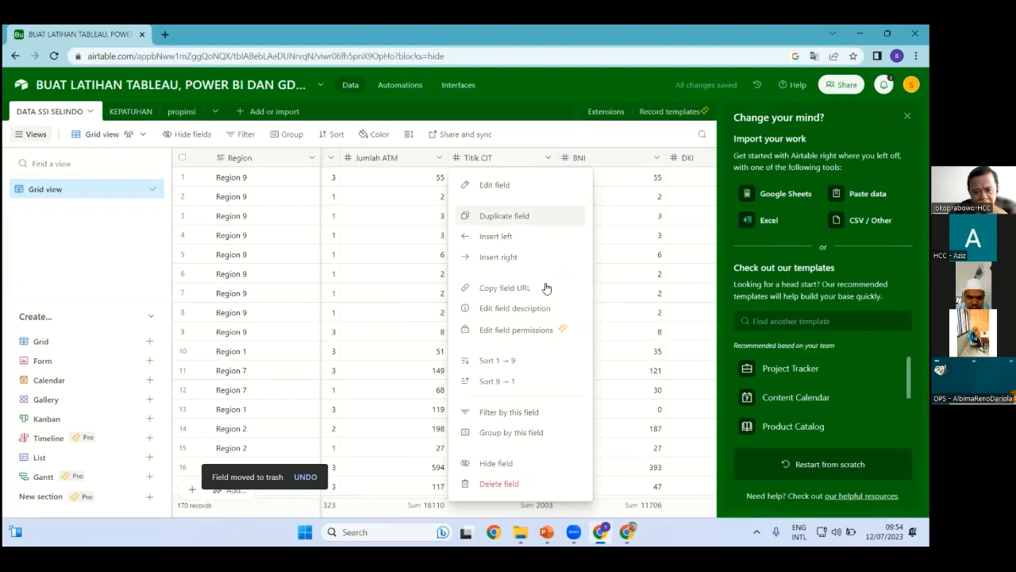
pyautogui.click(498, 486)
pyautogui.click(548, 158)
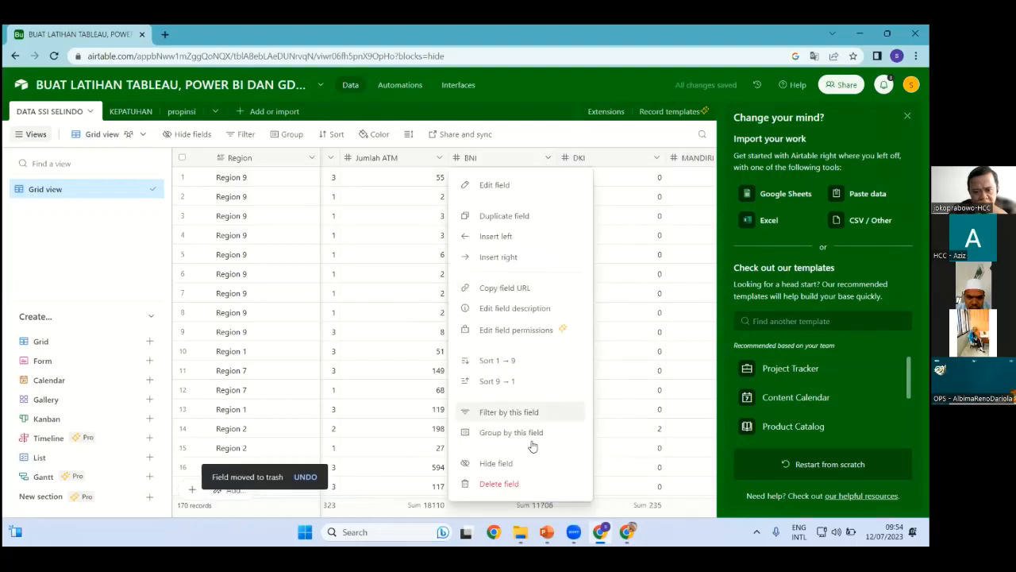
pyautogui.click(509, 486)
pyautogui.click(548, 159)
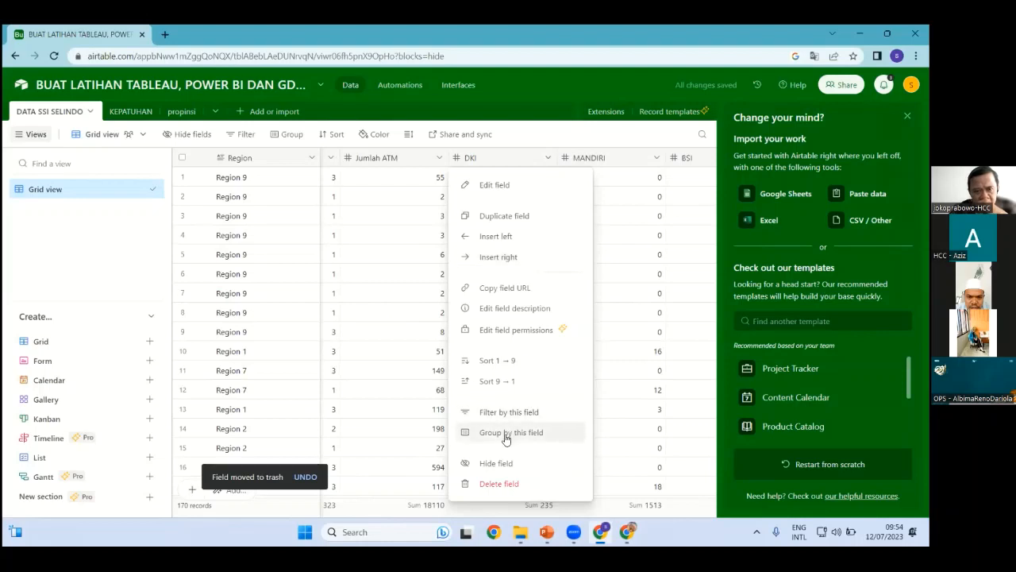
pyautogui.click(516, 483)
pyautogui.click(548, 158)
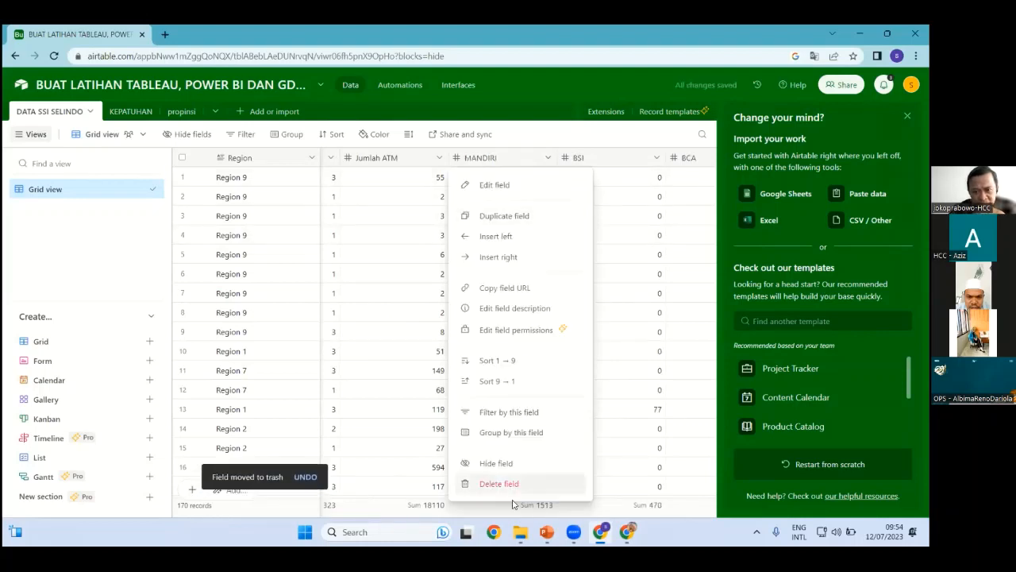
pyautogui.click(512, 484)
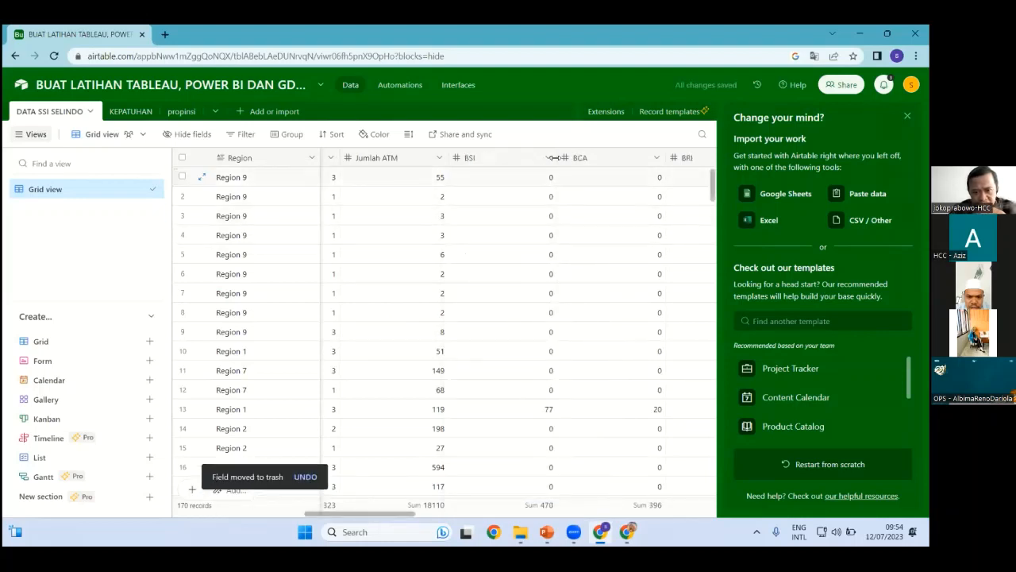
pyautogui.click(548, 158)
pyautogui.click(498, 483)
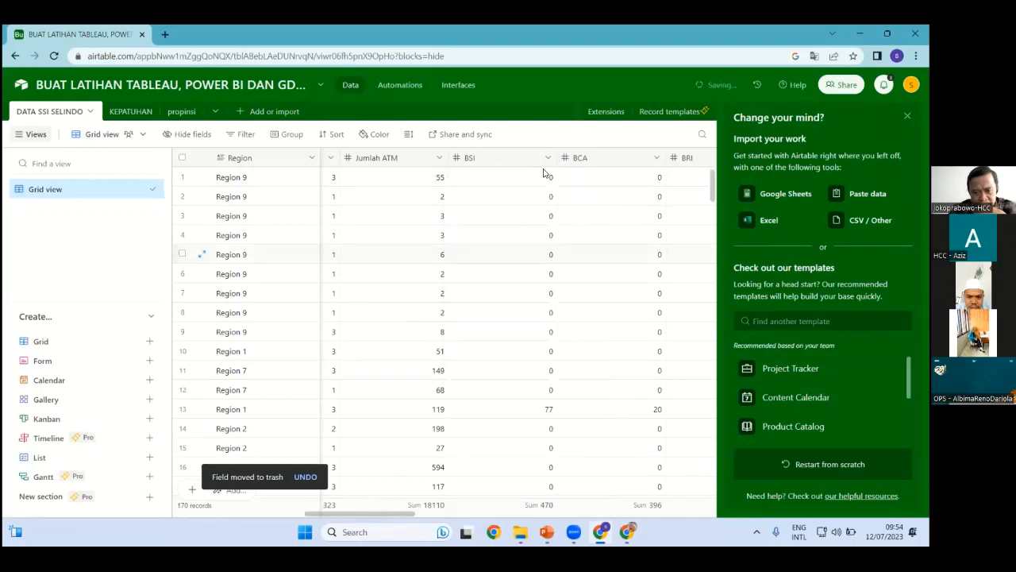
pyautogui.click(548, 158)
pyautogui.click(548, 158)
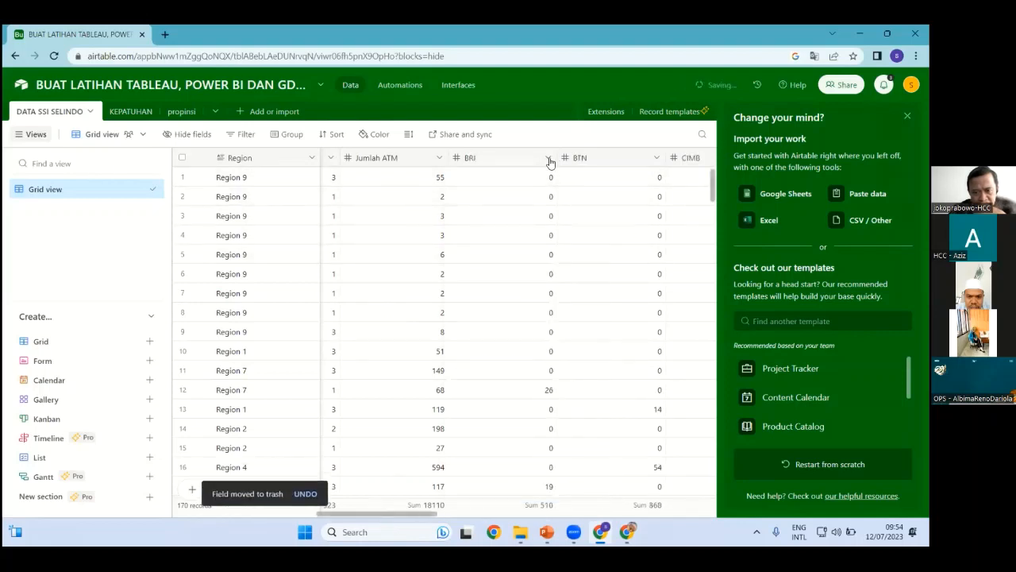
pyautogui.click(548, 158)
pyautogui.click(512, 483)
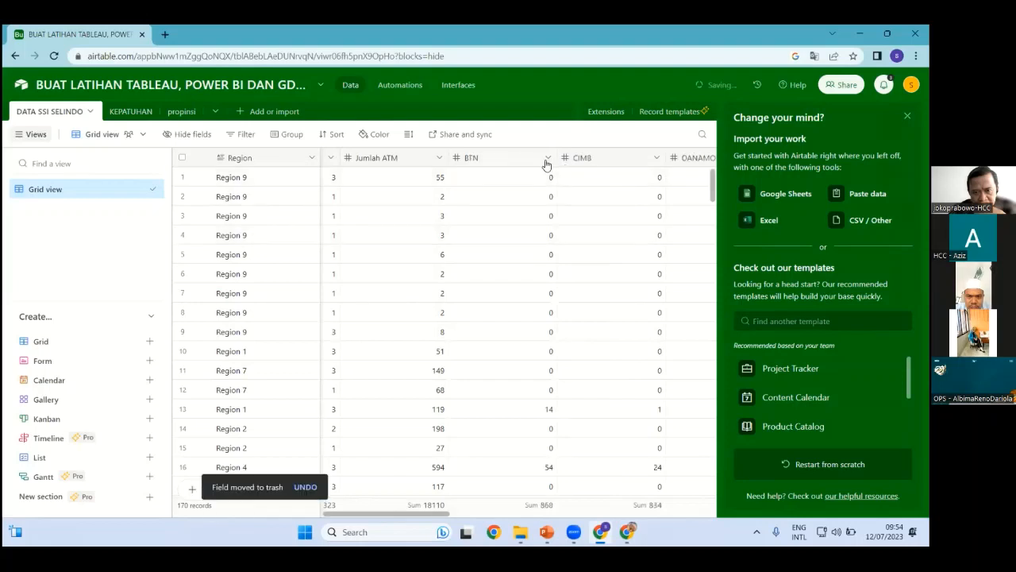
# Delete the BTN, CIMB, DANAMON, MEGA, MEGA SYARIAH and PANIN fields
pyautogui.click(548, 158)
pyautogui.click(486, 482)
pyautogui.click(547, 158)
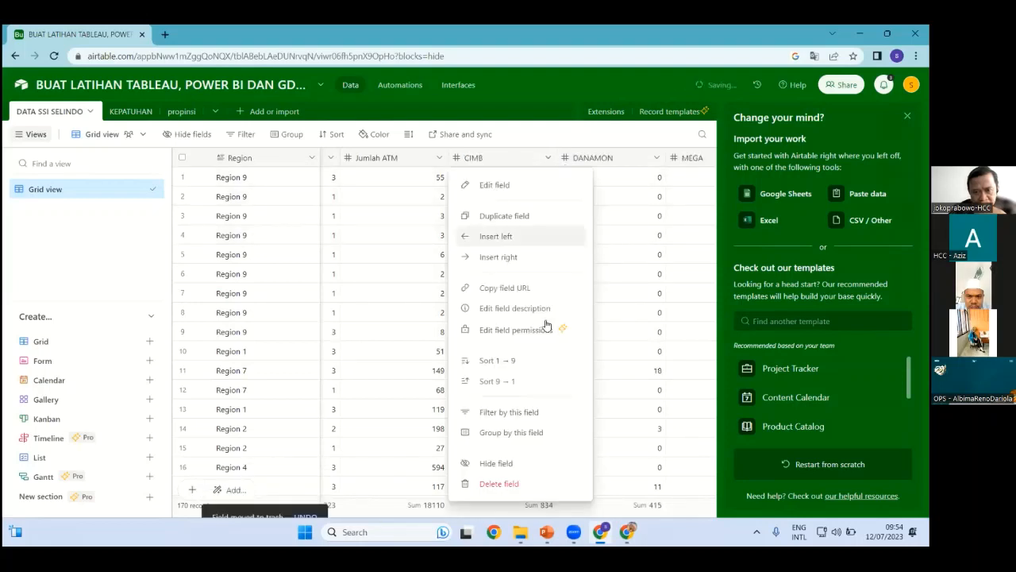
pyautogui.click(485, 483)
pyautogui.click(548, 158)
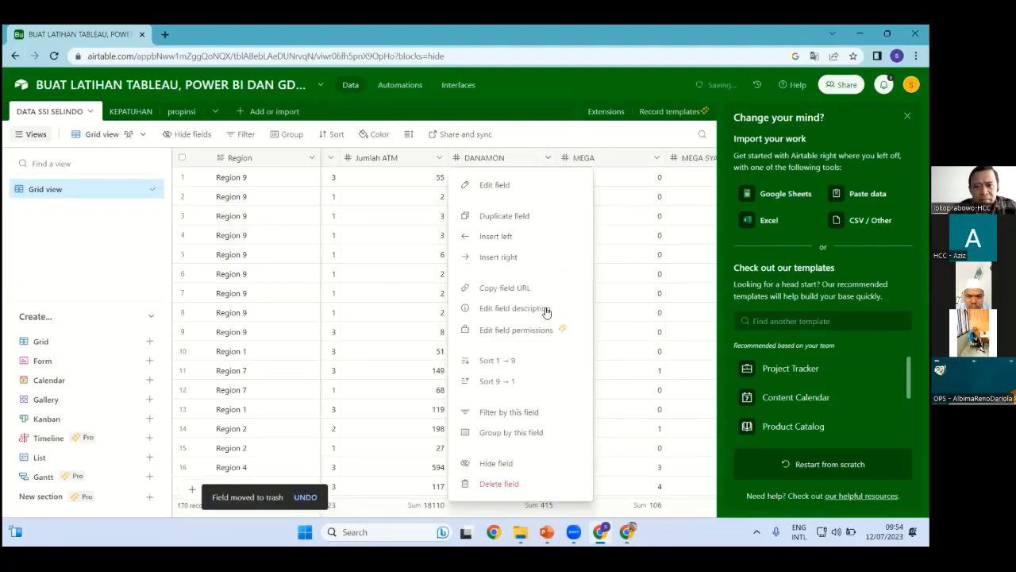
pyautogui.click(513, 481)
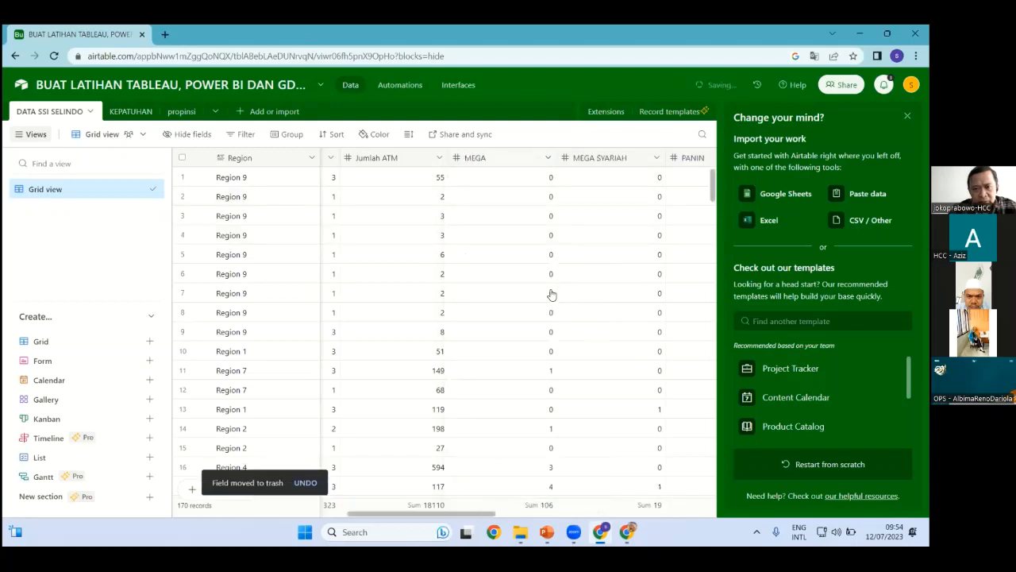
pyautogui.click(547, 158)
pyautogui.click(548, 158)
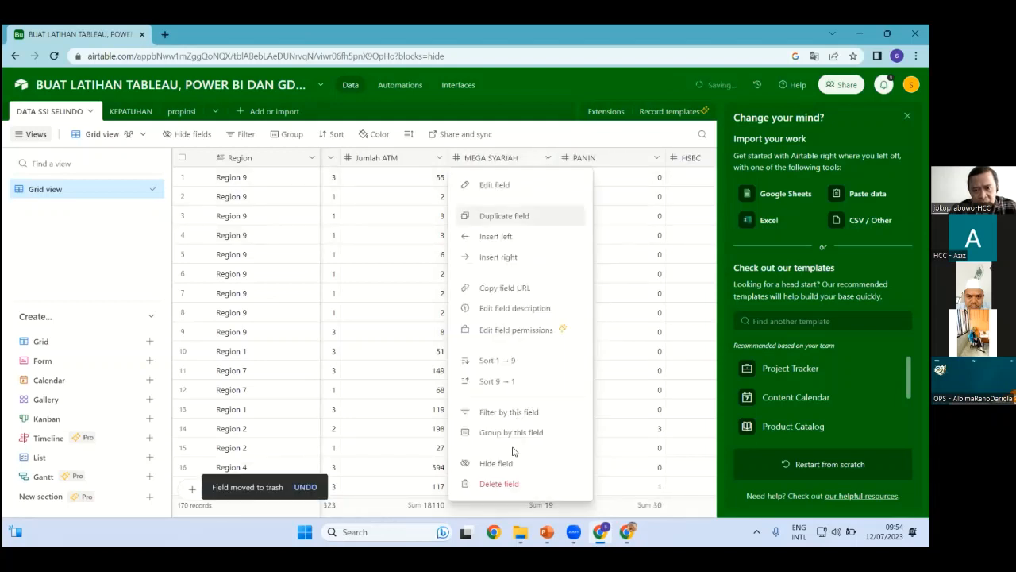
pyautogui.click(492, 483)
pyautogui.click(548, 158)
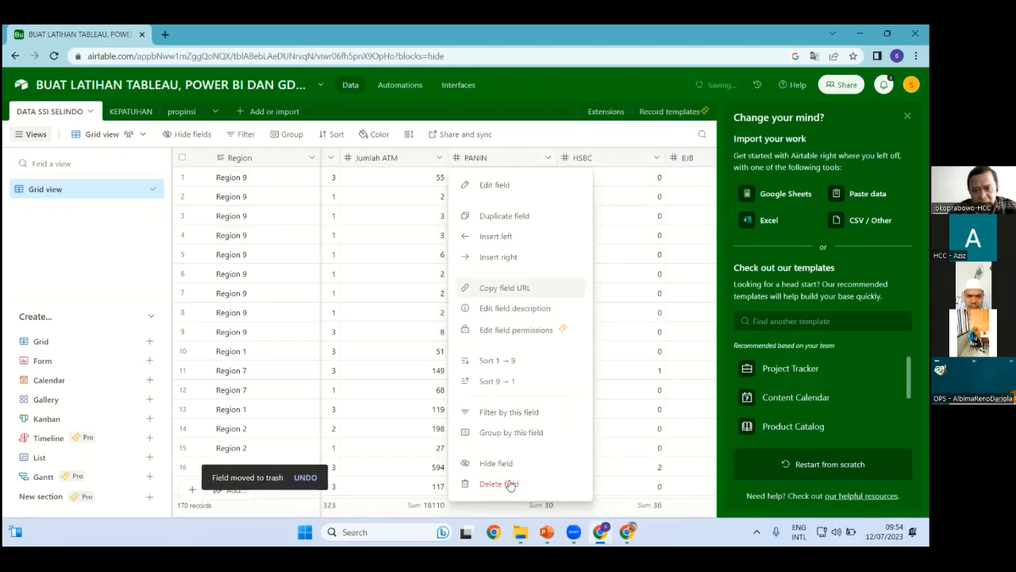
pyautogui.click(506, 483)
# Delete the HSBC, BJB, MUAMALAT, BUKOPIN, BTPN and SUMUT fields
pyautogui.click(548, 158)
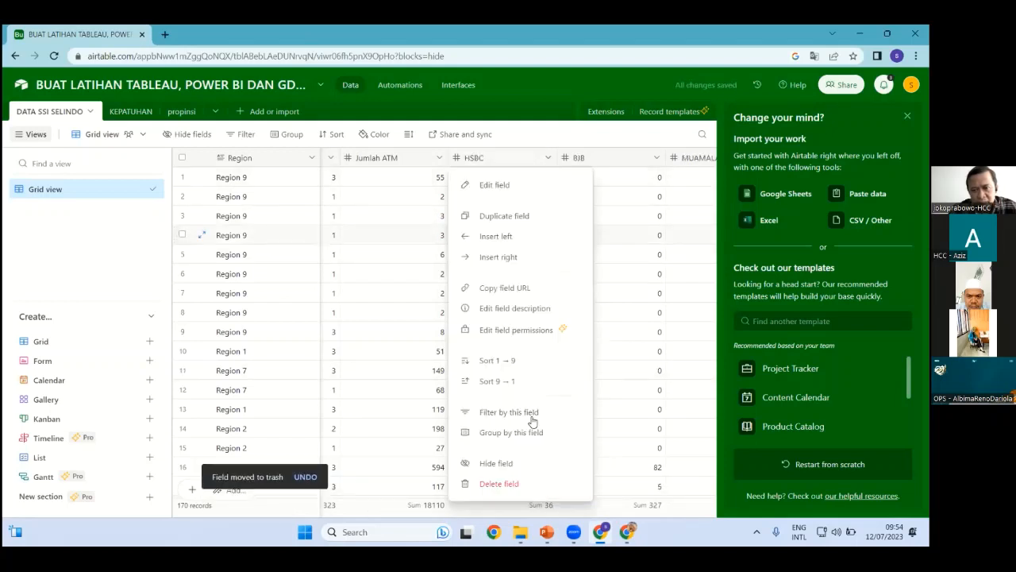
pyautogui.click(498, 482)
pyautogui.click(548, 158)
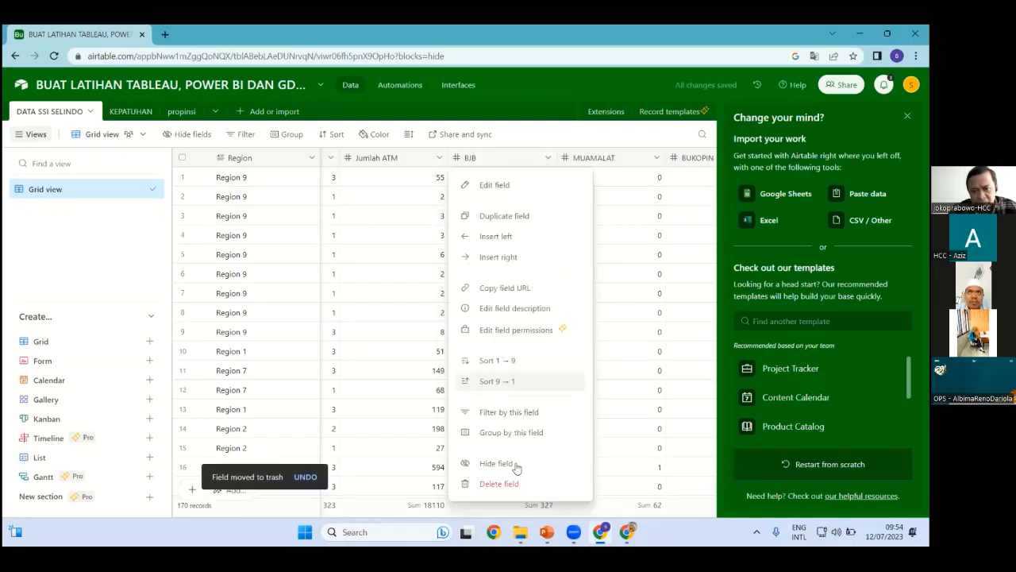
pyautogui.click(513, 483)
pyautogui.click(548, 158)
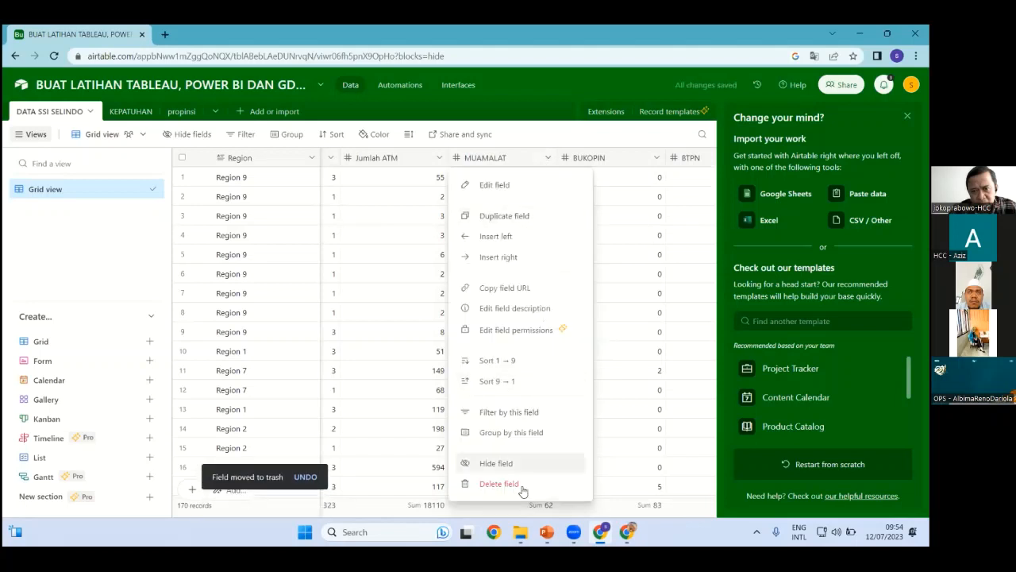
pyautogui.click(513, 482)
pyautogui.click(548, 158)
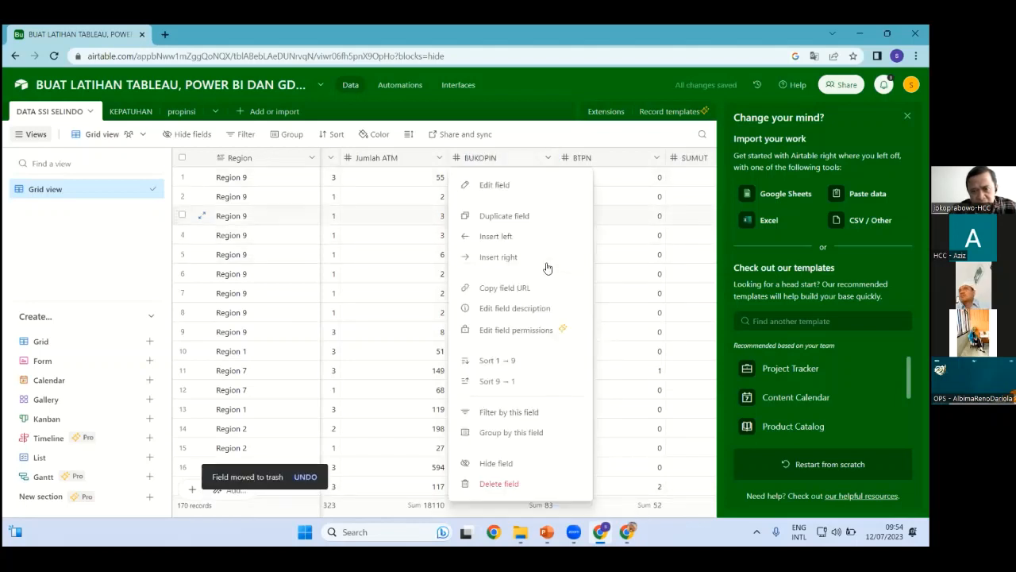
pyautogui.click(513, 481)
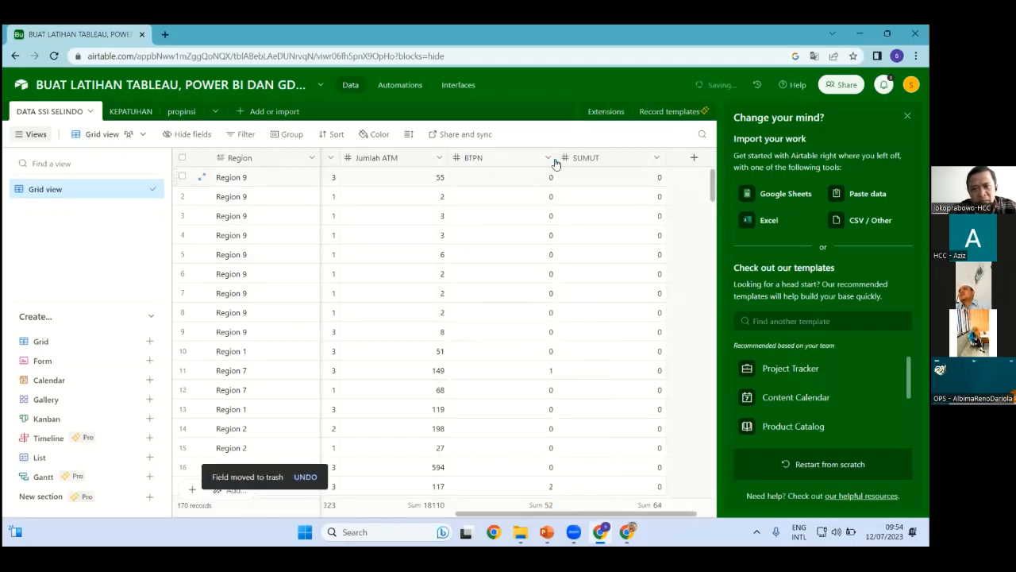
pyautogui.click(548, 158)
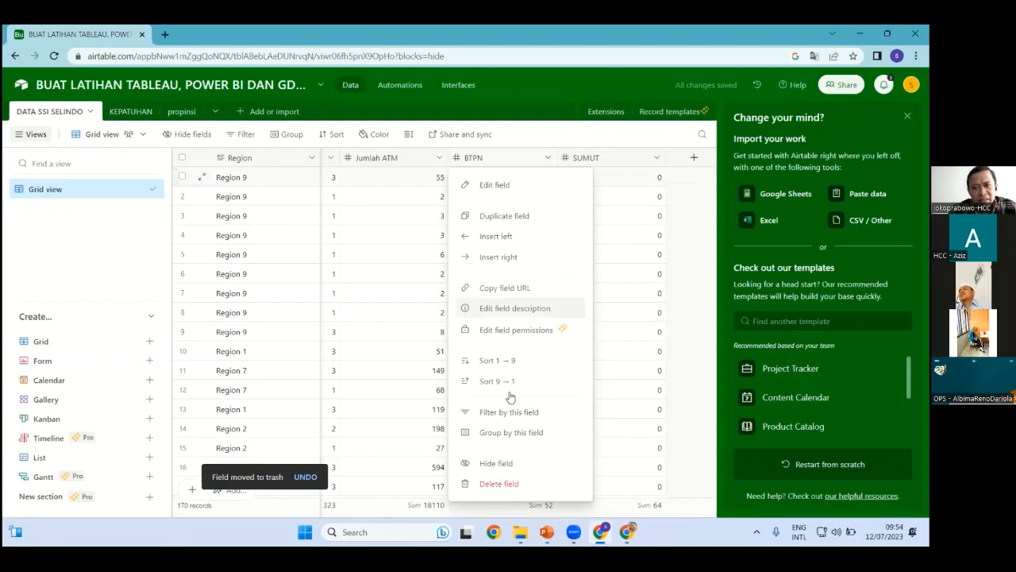
pyautogui.click(504, 481)
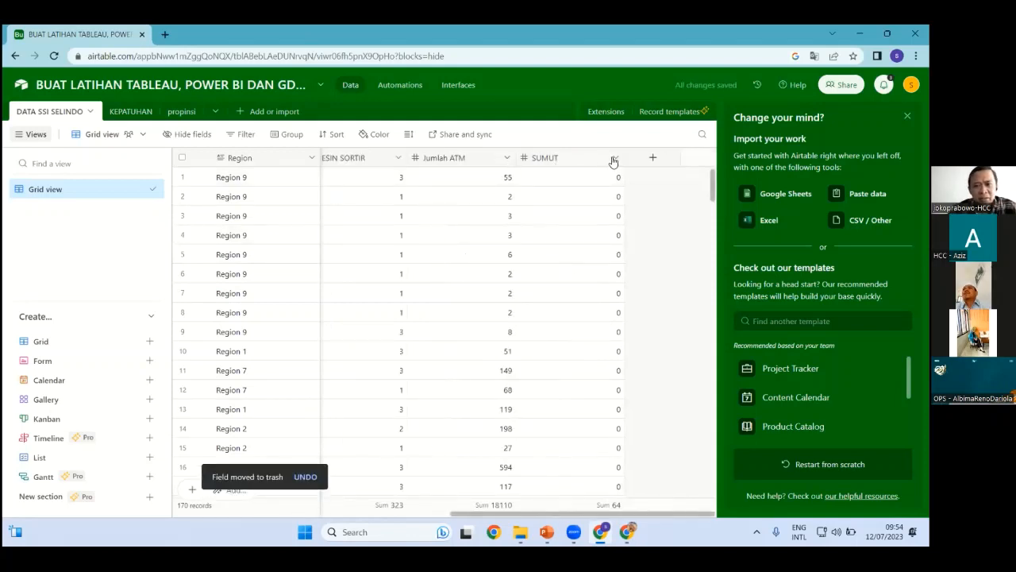
pyautogui.click(616, 157)
pyautogui.click(563, 482)
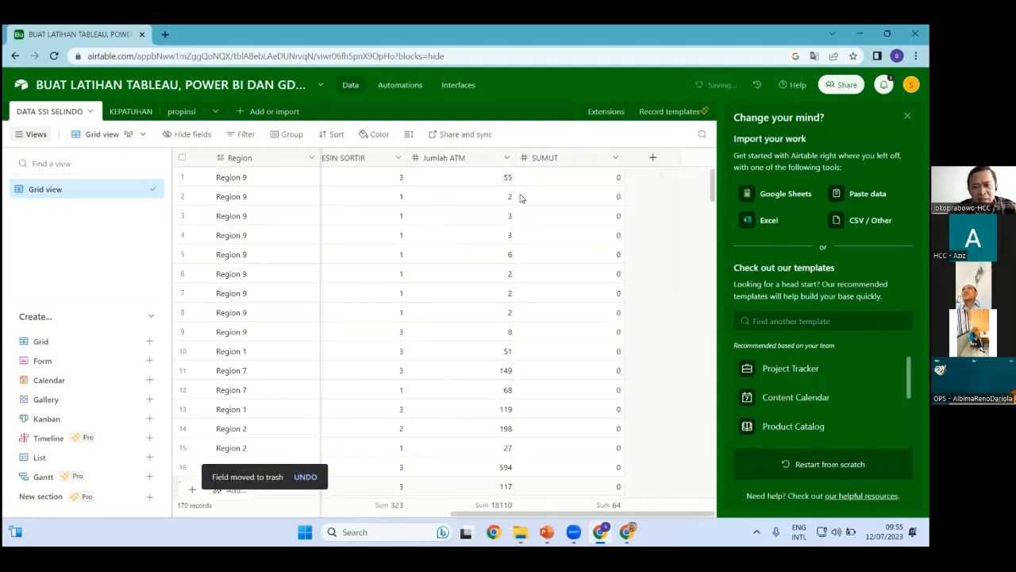
# Review the remaining columns, confirming Jumlah ATM is now the last field
pyautogui.click(474, 177)
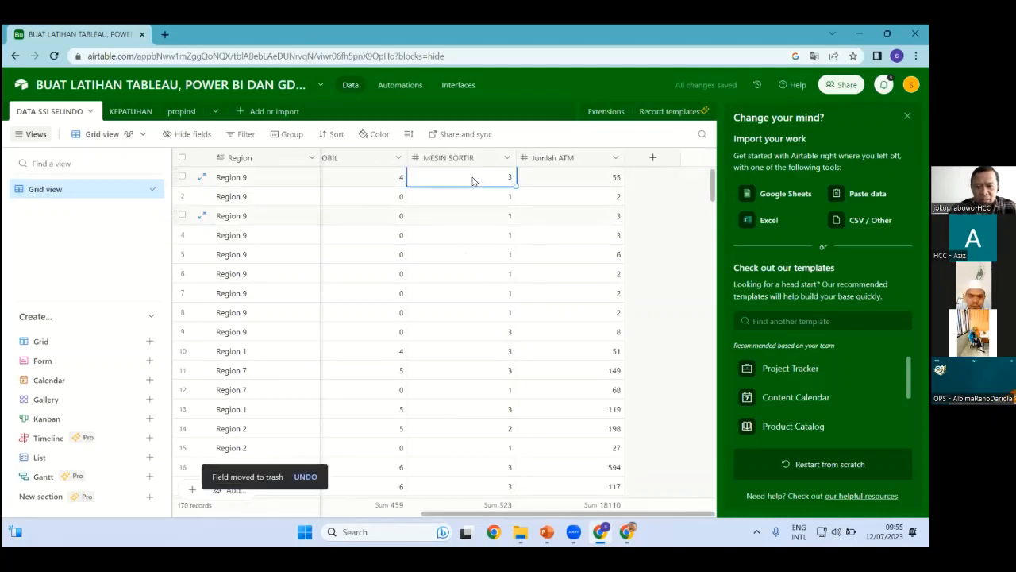
pyautogui.press('Left')
pyautogui.press('Left')
pyautogui.press('Left')
pyautogui.press('Left')
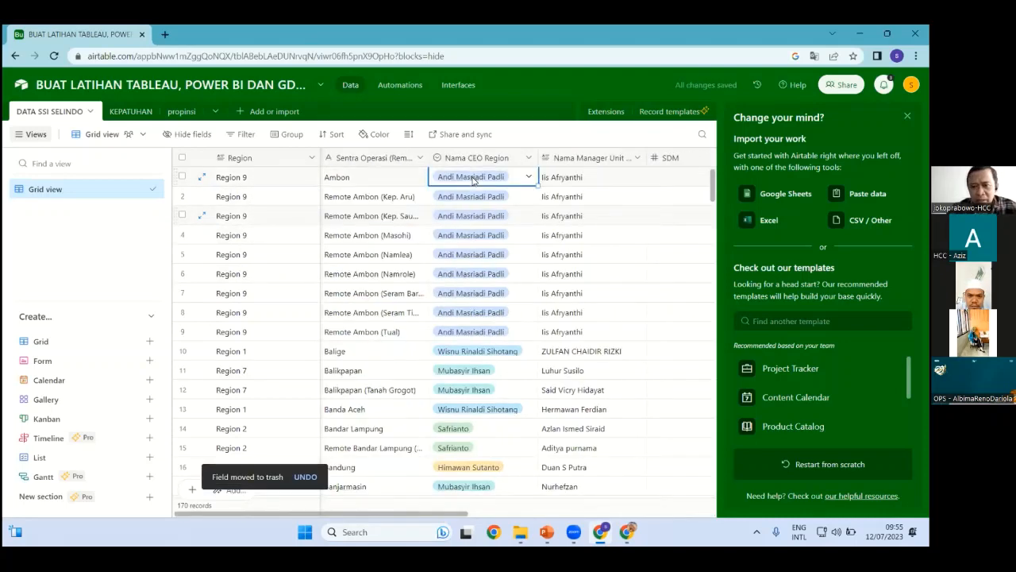
pyautogui.press('Right')
pyautogui.press('Right')
pyautogui.press('Right')
pyautogui.press('Right')
pyautogui.press('Right')
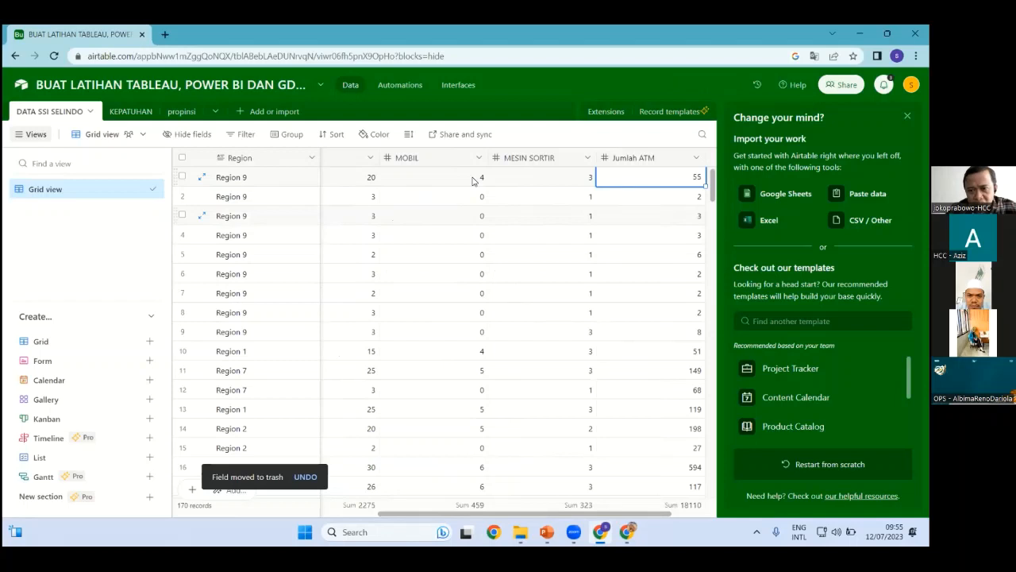
pyautogui.press('Left')
pyautogui.press('Left')
pyautogui.press('Left')
pyautogui.press('Left')
pyautogui.press('Left')
pyautogui.press('Left')
pyautogui.press('Left')
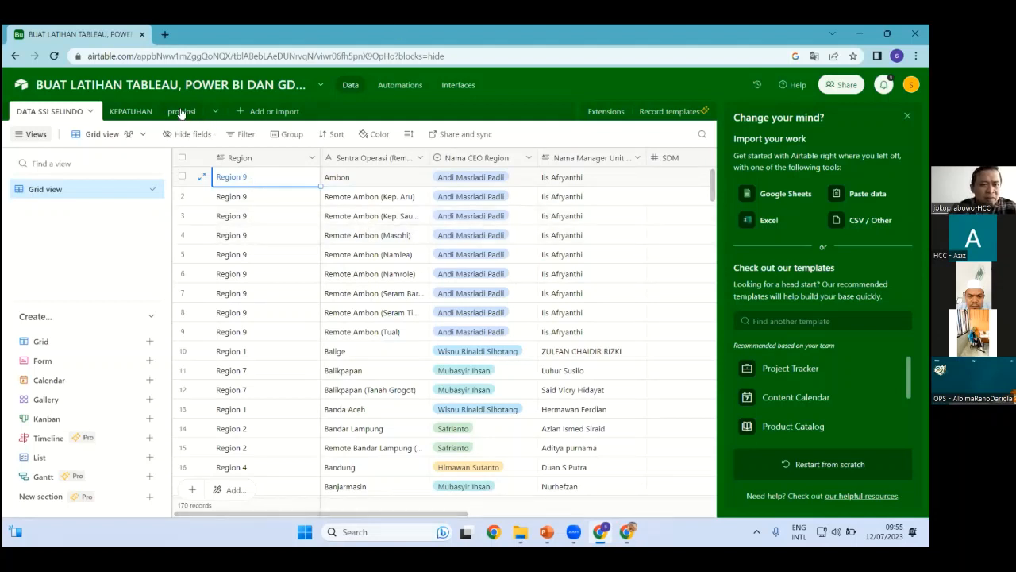
# Start a new interface named 'dashboard ssi' with a bar-chart icon
pyautogui.click(459, 86)
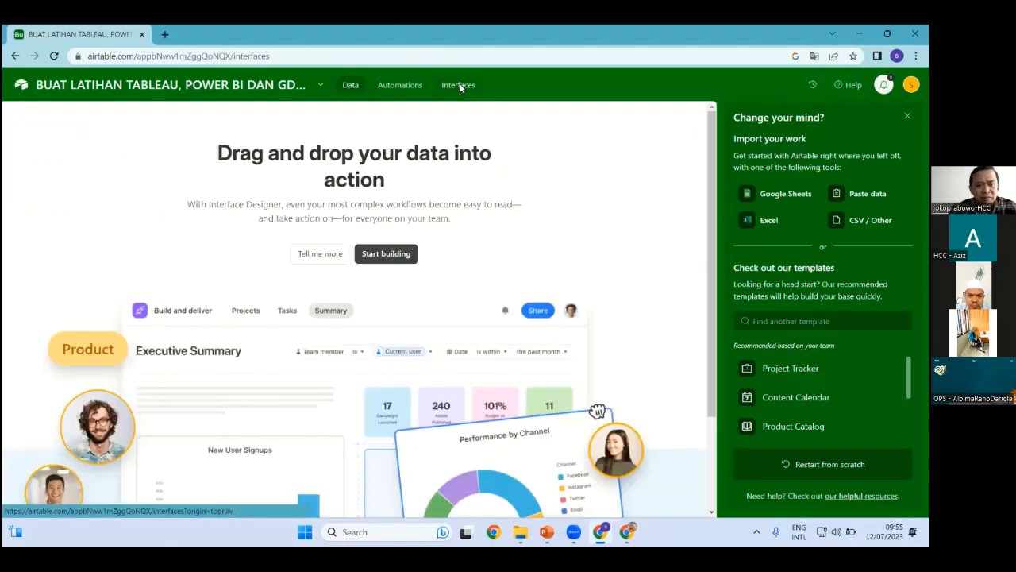
pyautogui.click(379, 259)
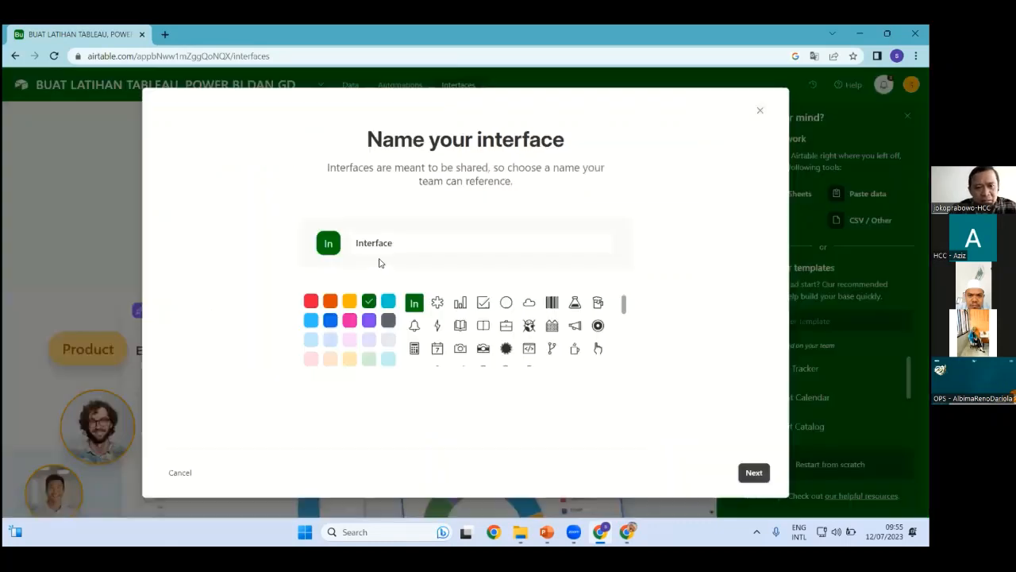
pyautogui.doubleClick(408, 239)
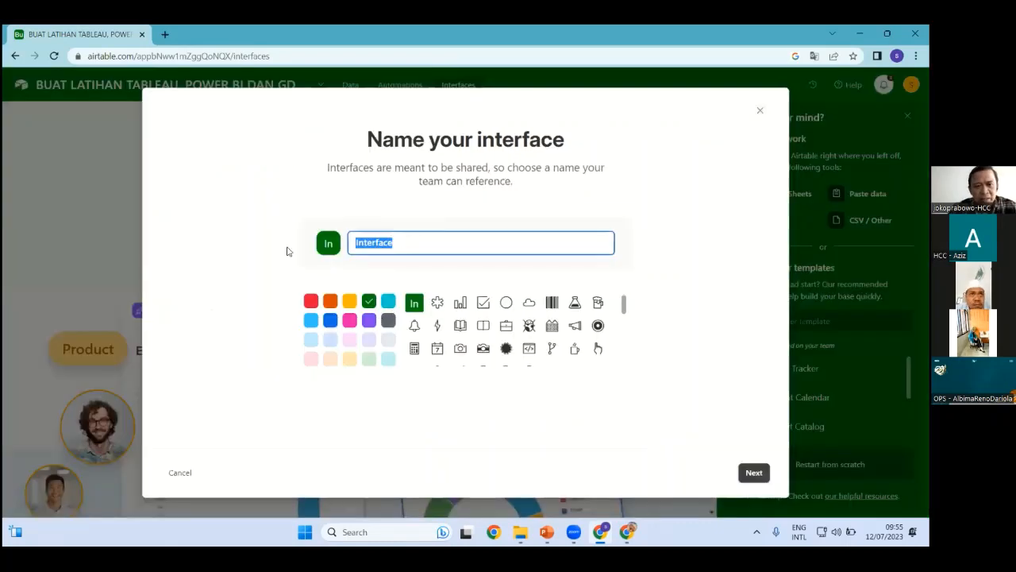
pyautogui.write('dashb')
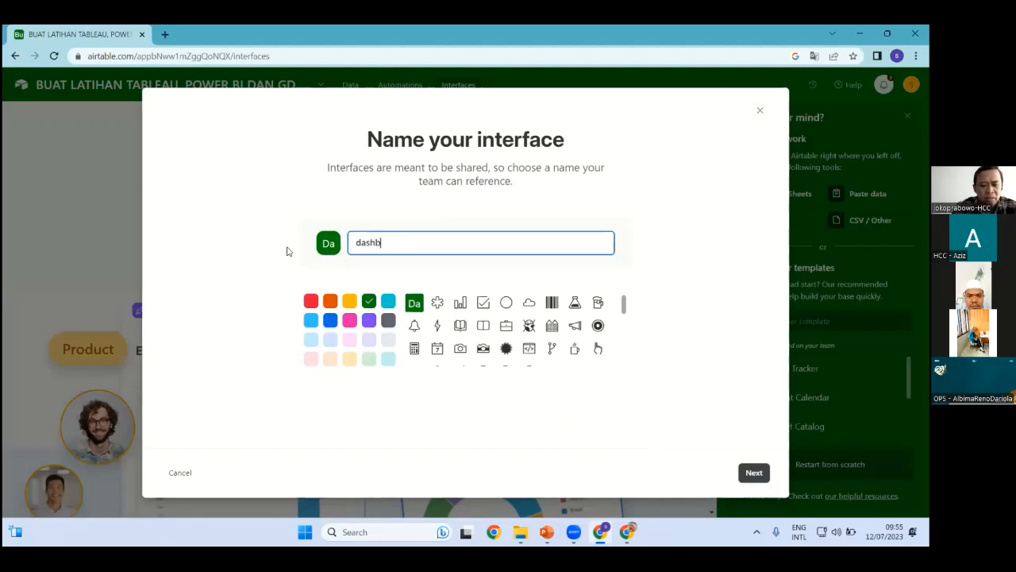
pyautogui.write('oard se')
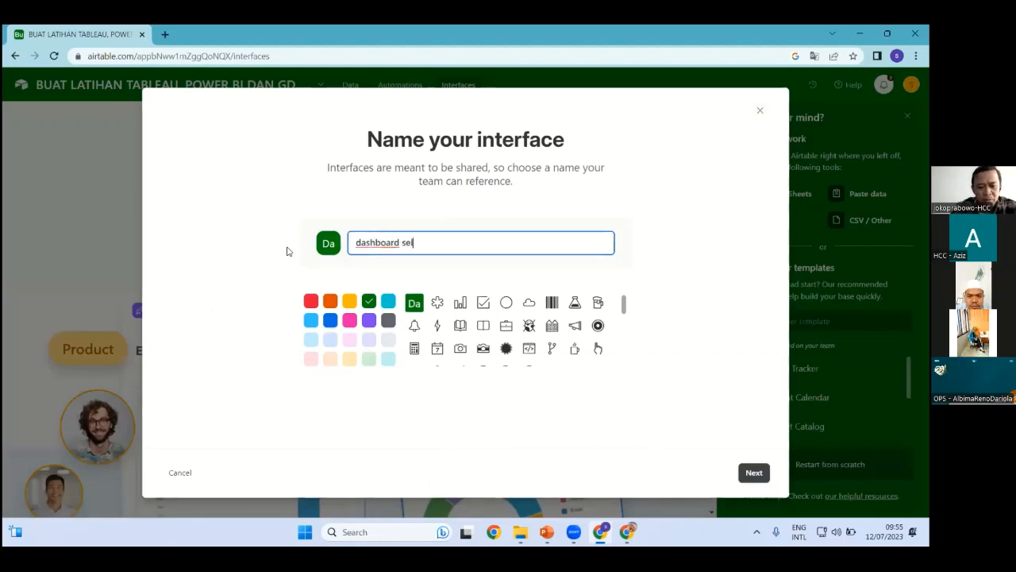
pyautogui.press('BackSpace')
pyautogui.write('si')
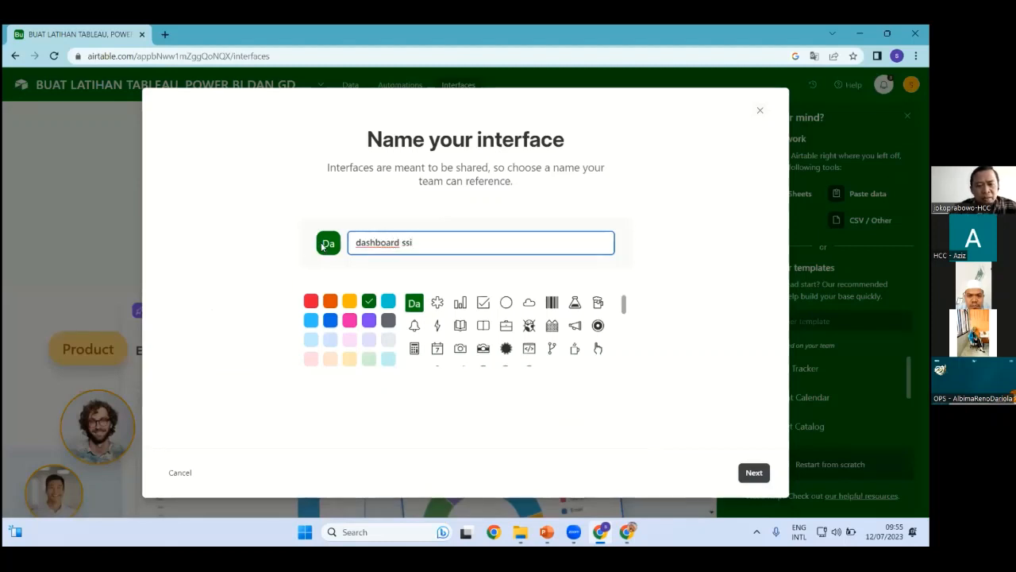
pyautogui.click(461, 303)
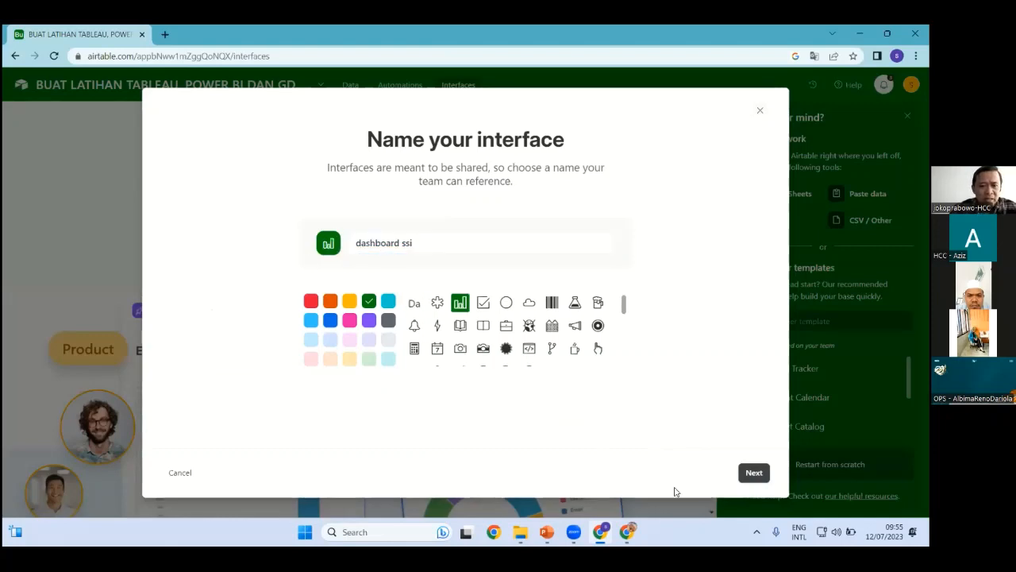
pyautogui.click(754, 473)
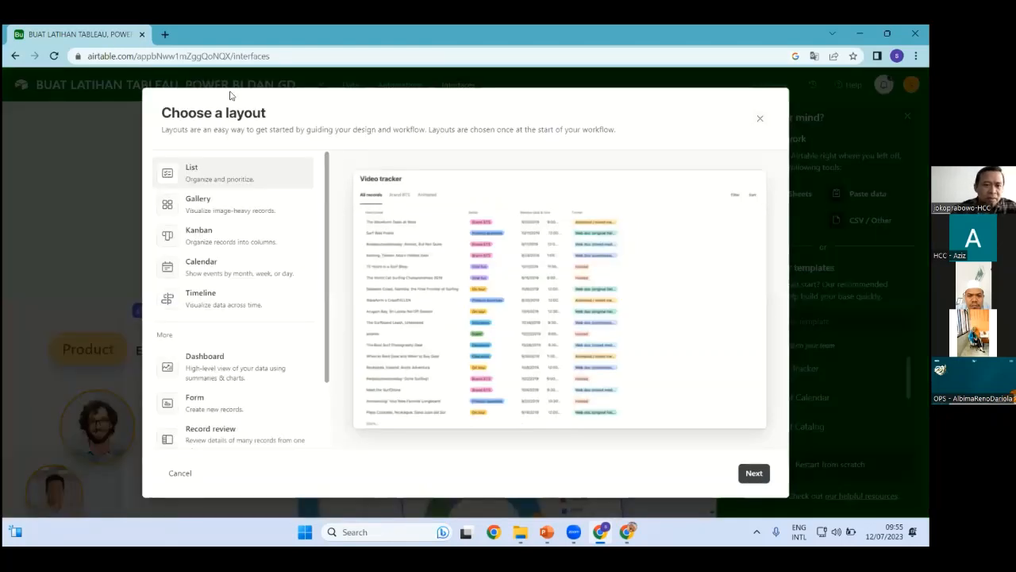
# Pick the dashboard layout and connect it to the DATA SSI SELINDO table
pyautogui.click(214, 358)
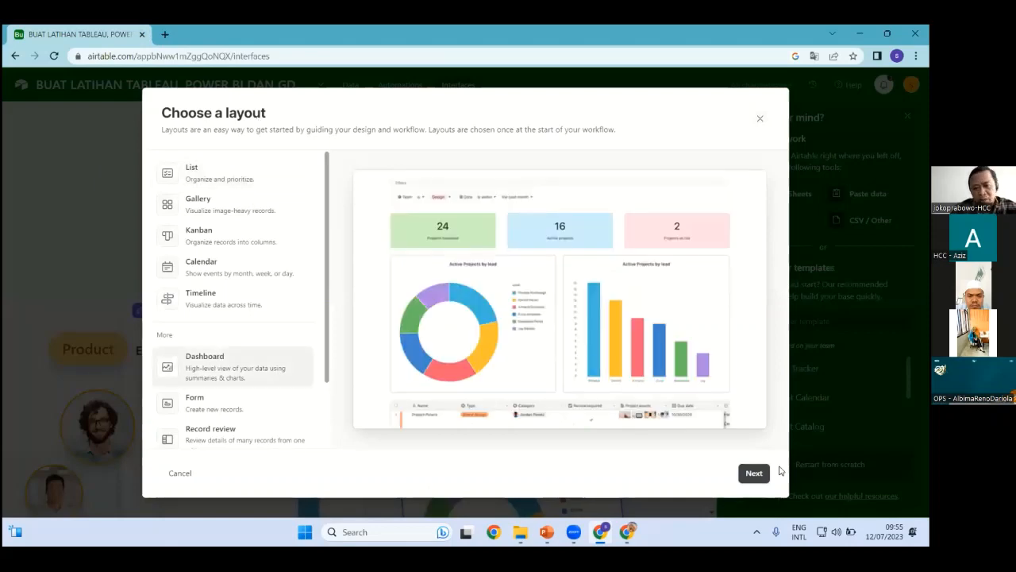
pyautogui.click(753, 472)
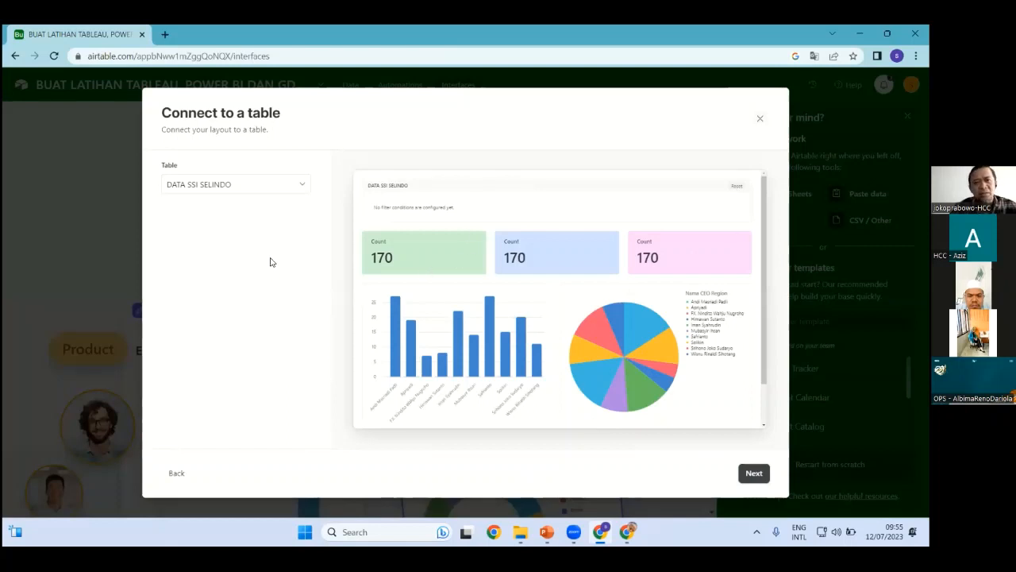
pyautogui.click(298, 189)
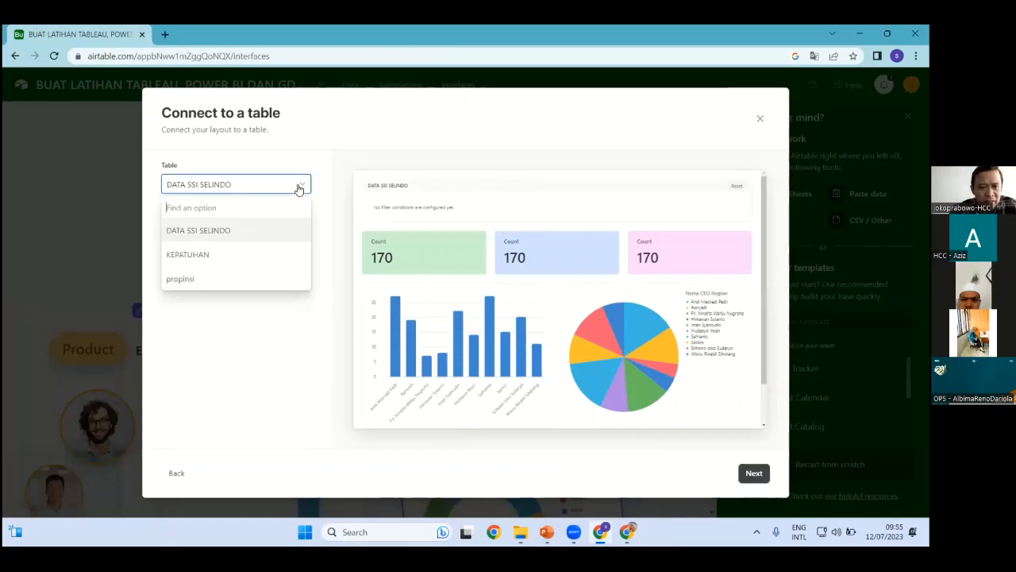
pyautogui.click(229, 195)
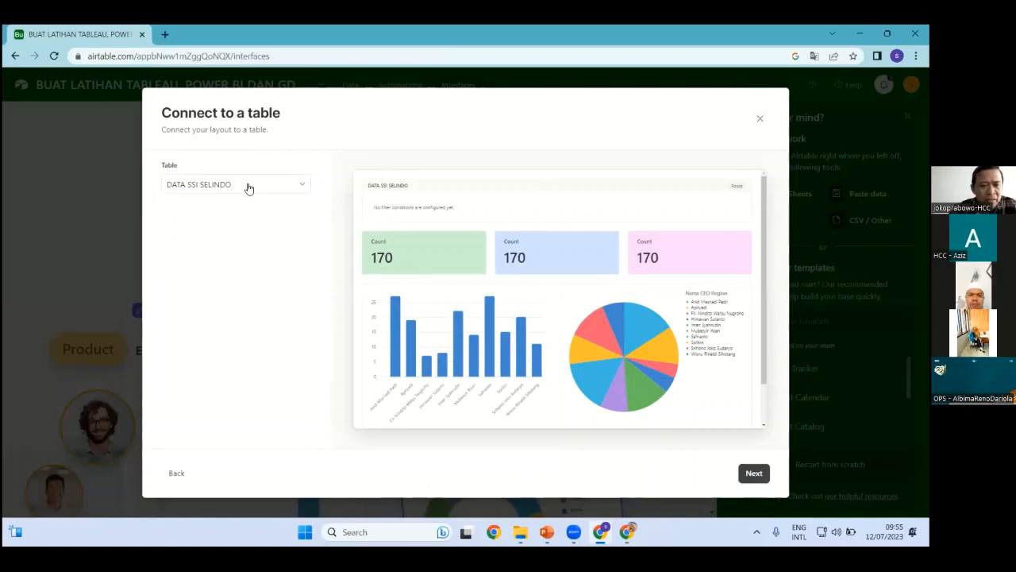
pyautogui.click(248, 187)
pyautogui.click(222, 184)
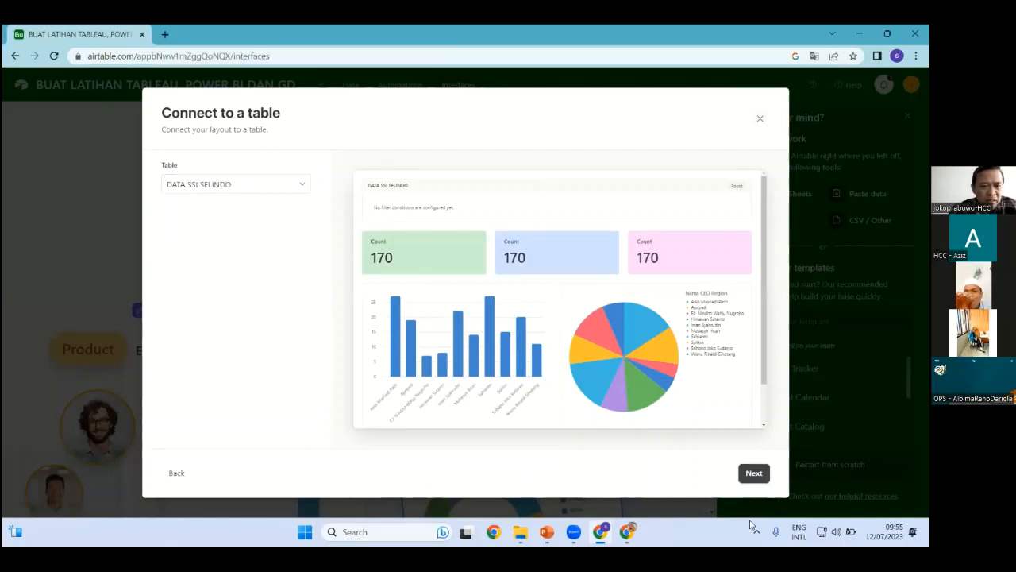
pyautogui.click(753, 474)
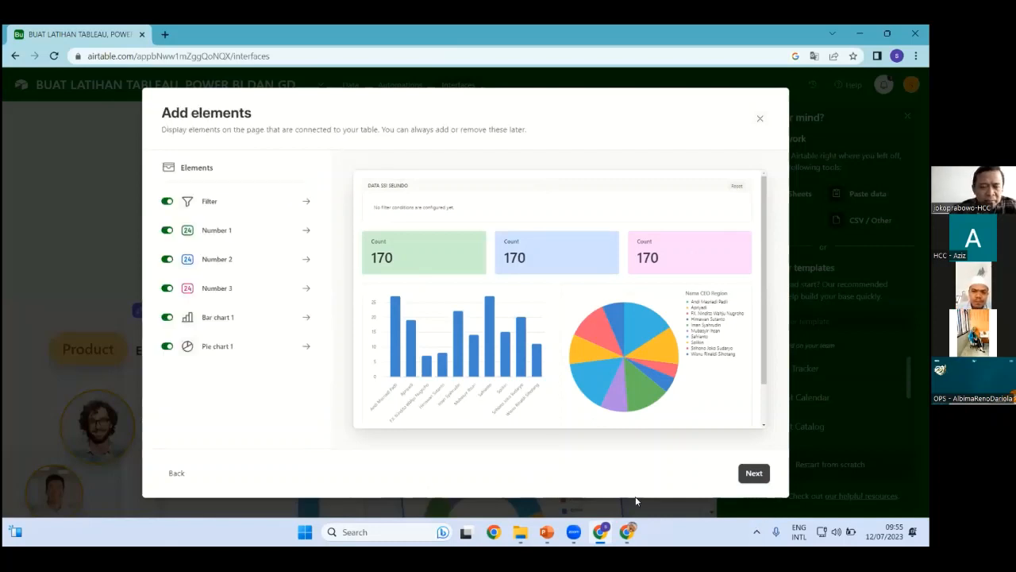
# Give the Filter element two conditions: Region is, and Sentra Operasi contains
pyautogui.click(227, 201)
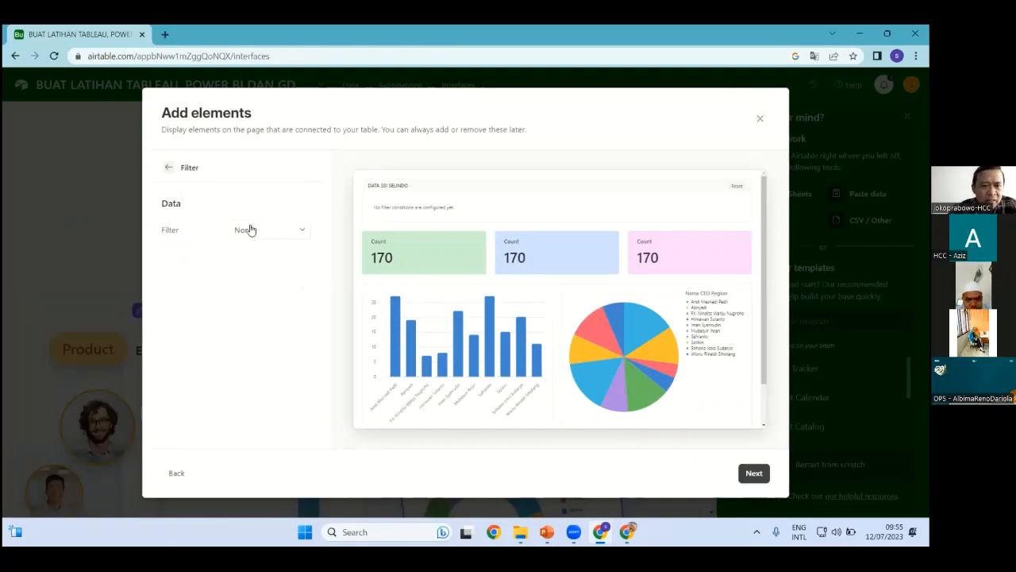
pyautogui.click(247, 234)
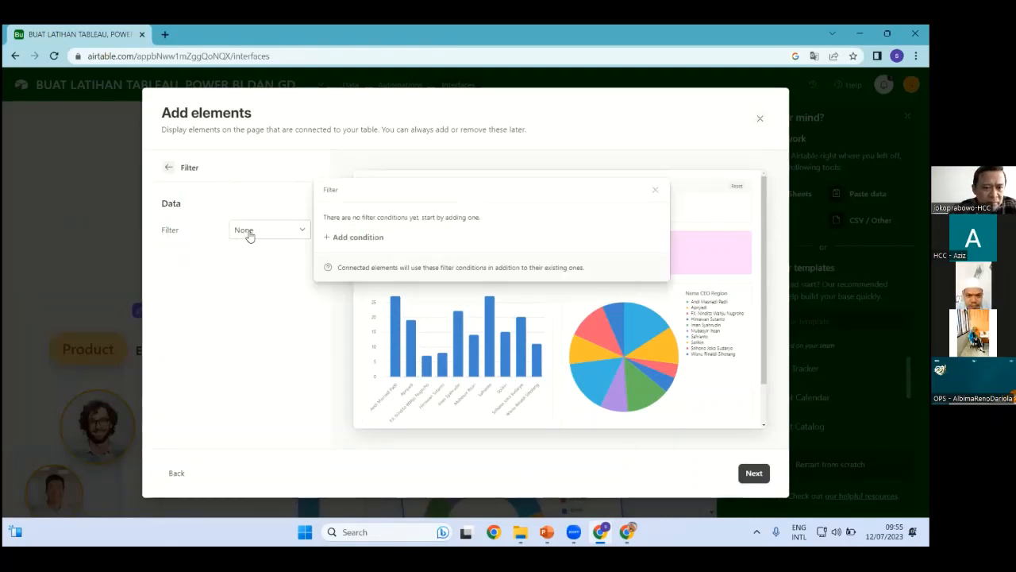
pyautogui.click(342, 237)
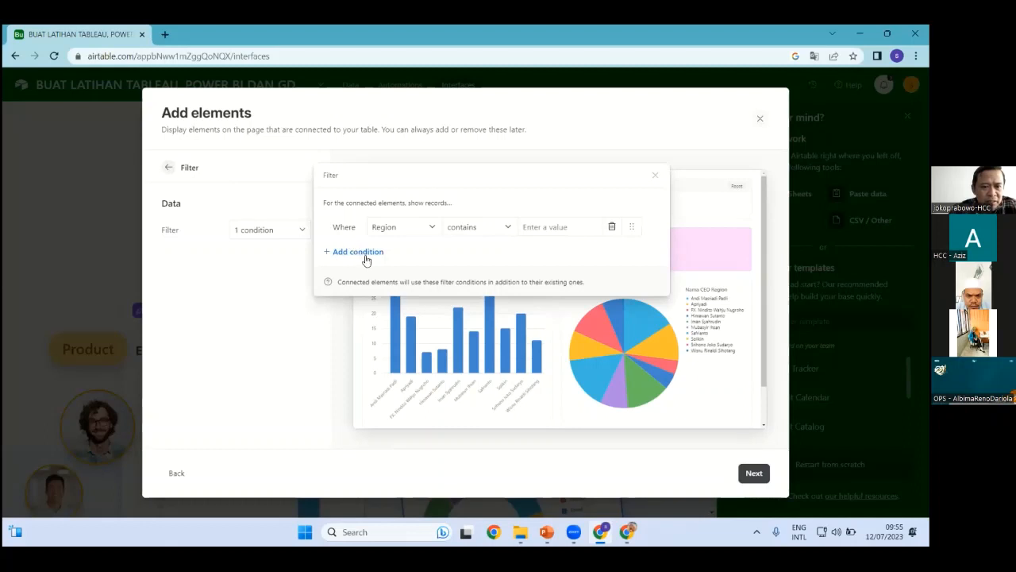
pyautogui.click(509, 229)
pyautogui.click(458, 311)
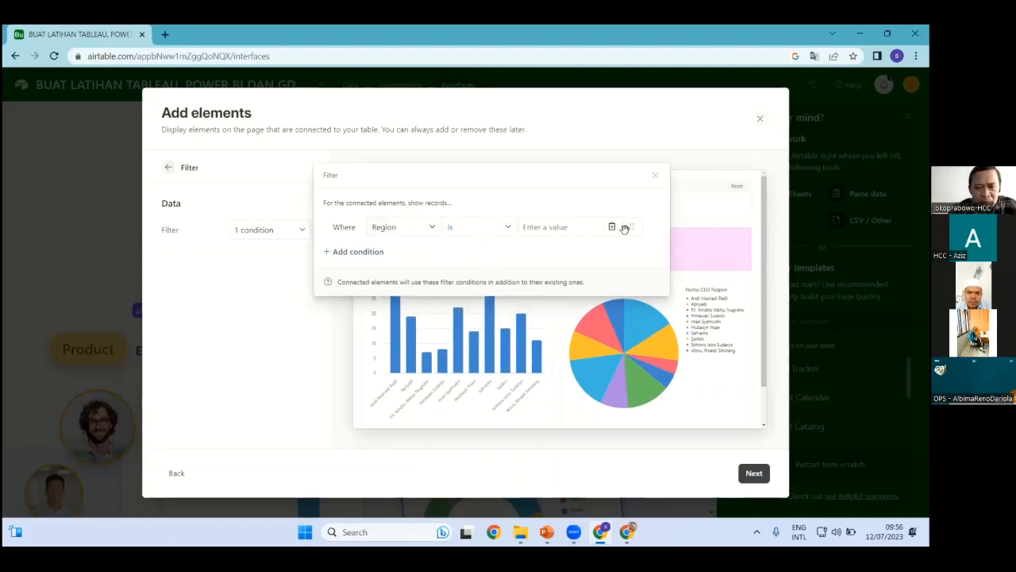
pyautogui.click(355, 251)
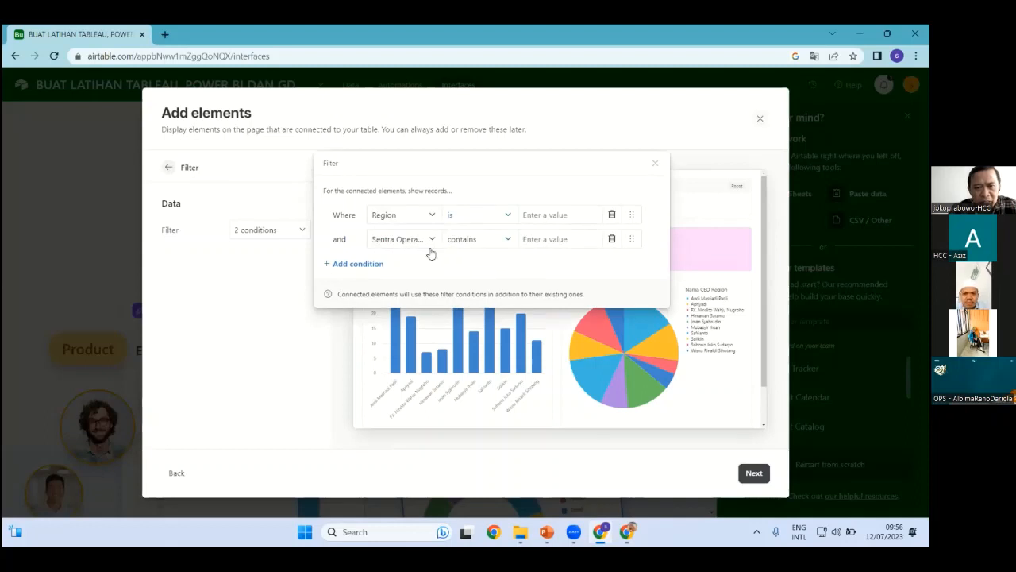
pyautogui.click(505, 244)
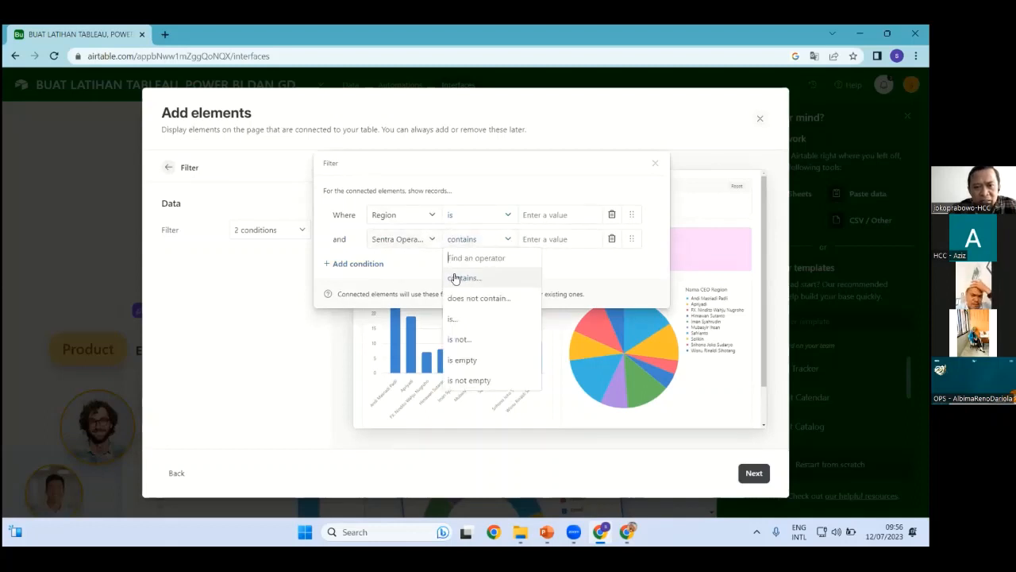
pyautogui.click(465, 277)
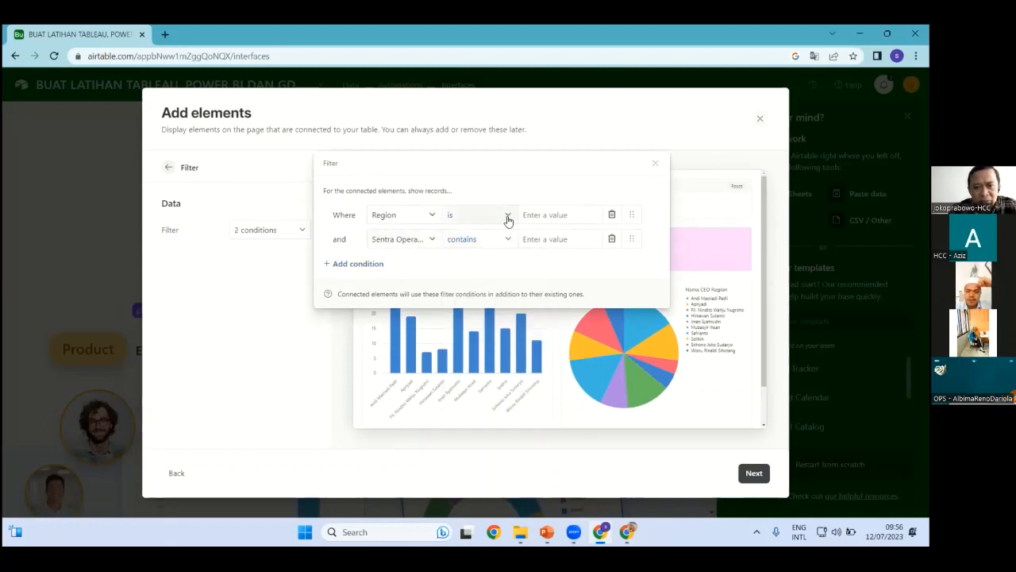
pyautogui.click(505, 218)
pyautogui.click(482, 254)
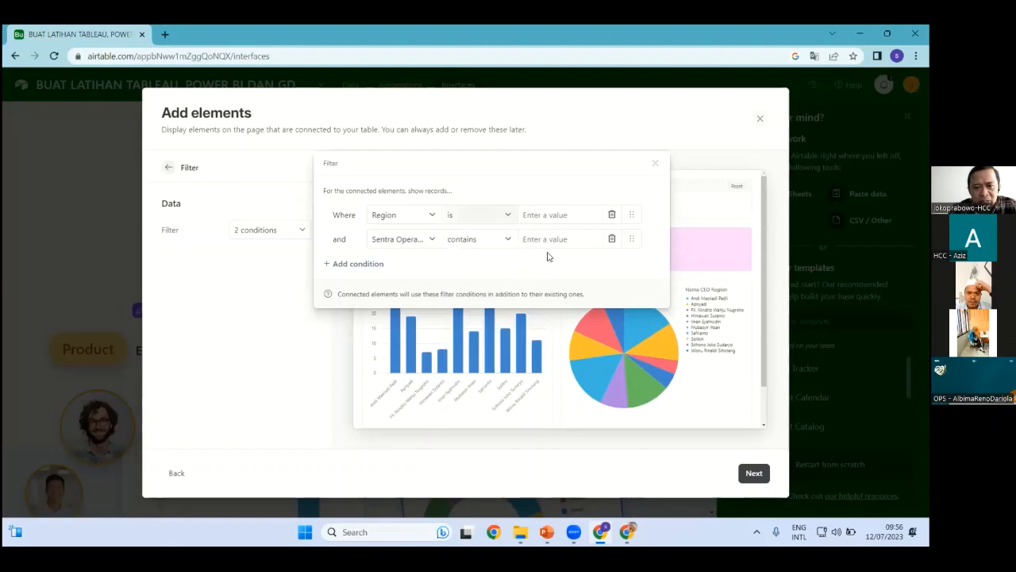
pyautogui.click(655, 166)
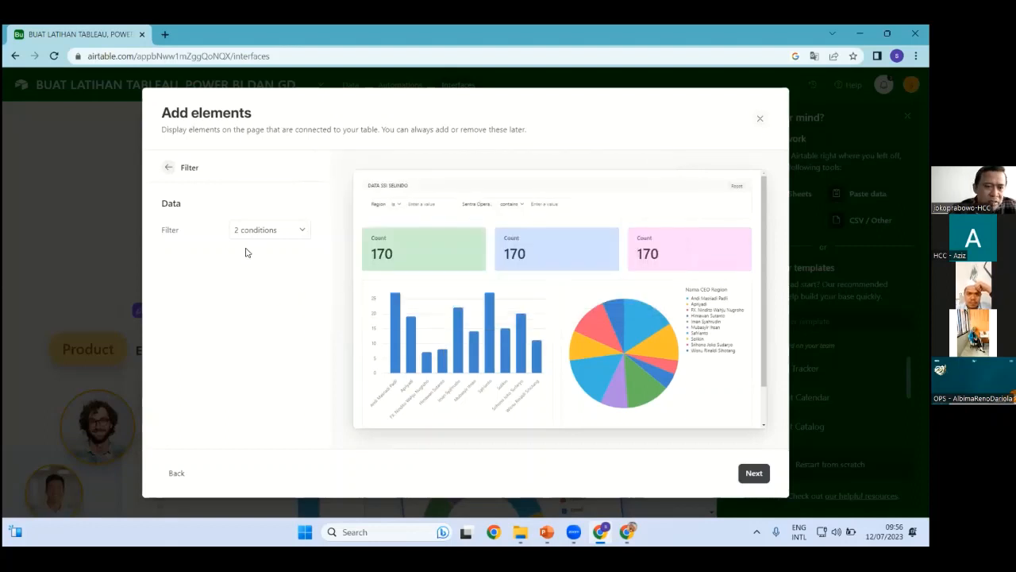
pyautogui.click(166, 169)
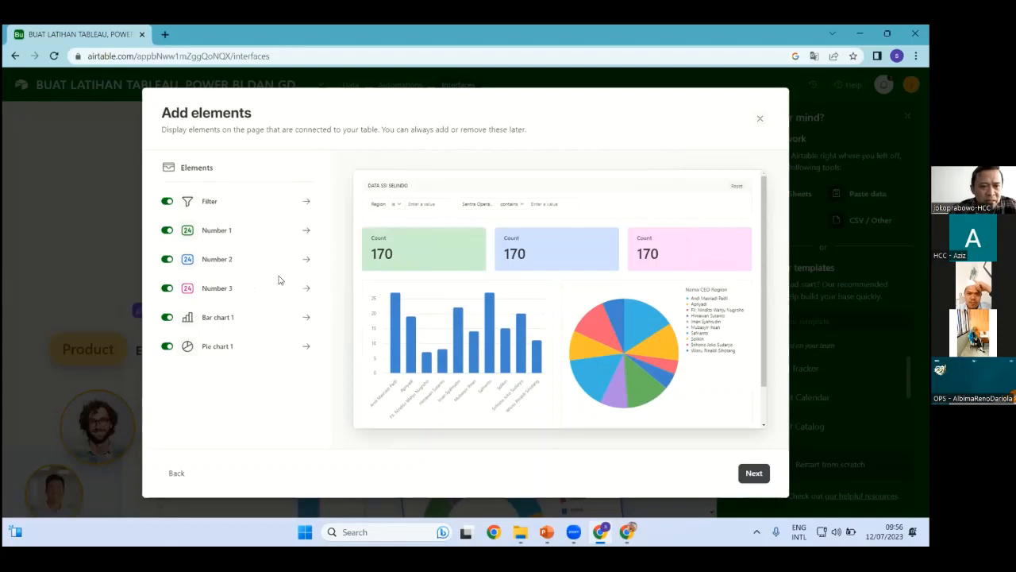
# Open the first number card's settings and select its Count title
pyautogui.click(211, 232)
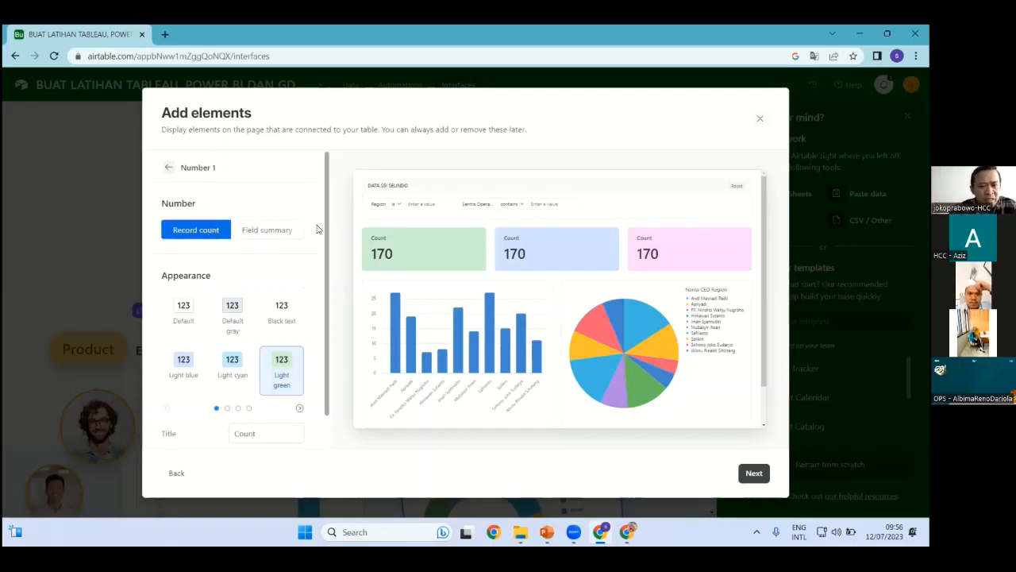
pyautogui.scroll(-1, 294, 357)
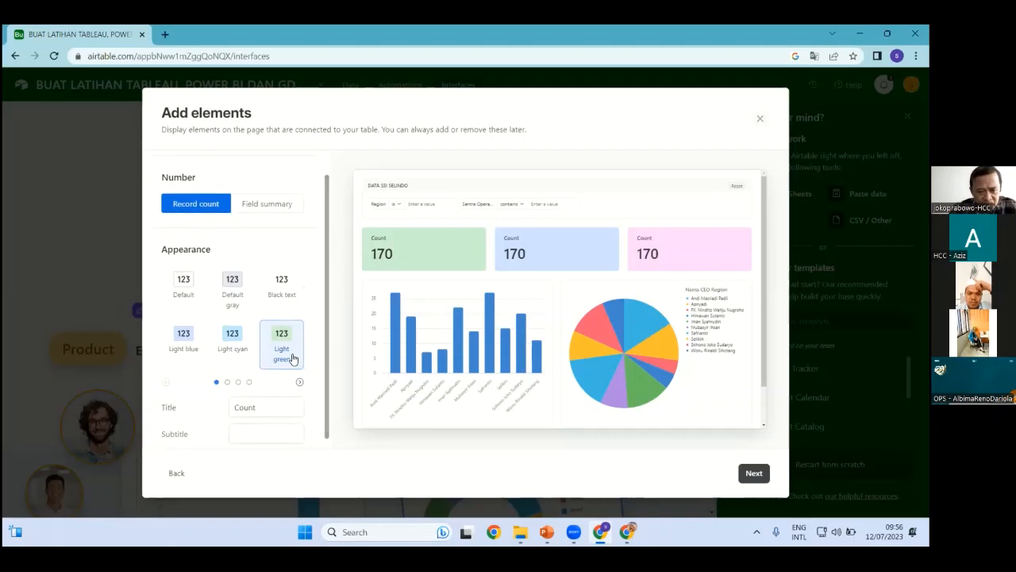
pyautogui.scroll(-1, 272, 392)
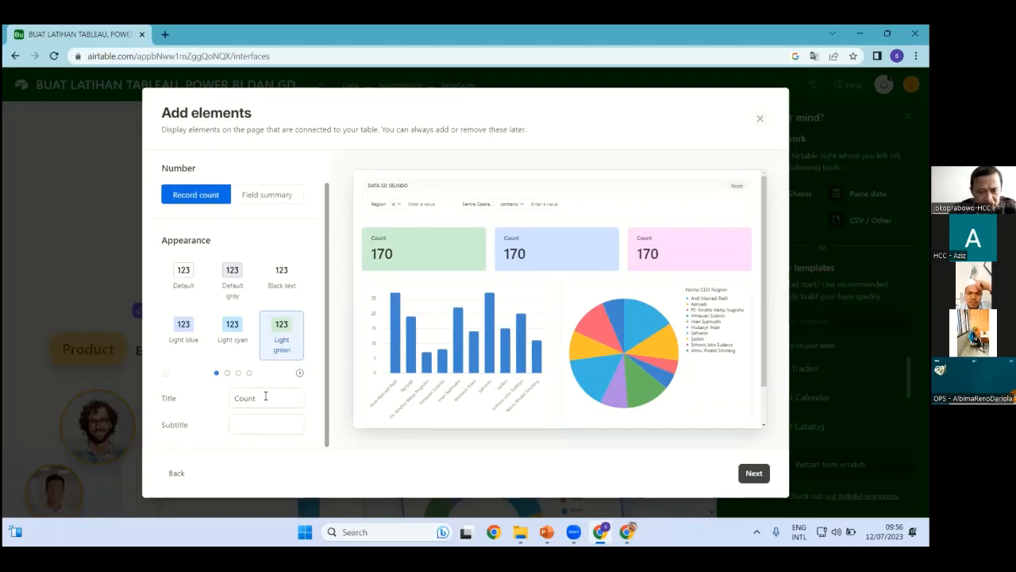
pyautogui.moveTo(265, 396); pyautogui.dragTo(197, 404)
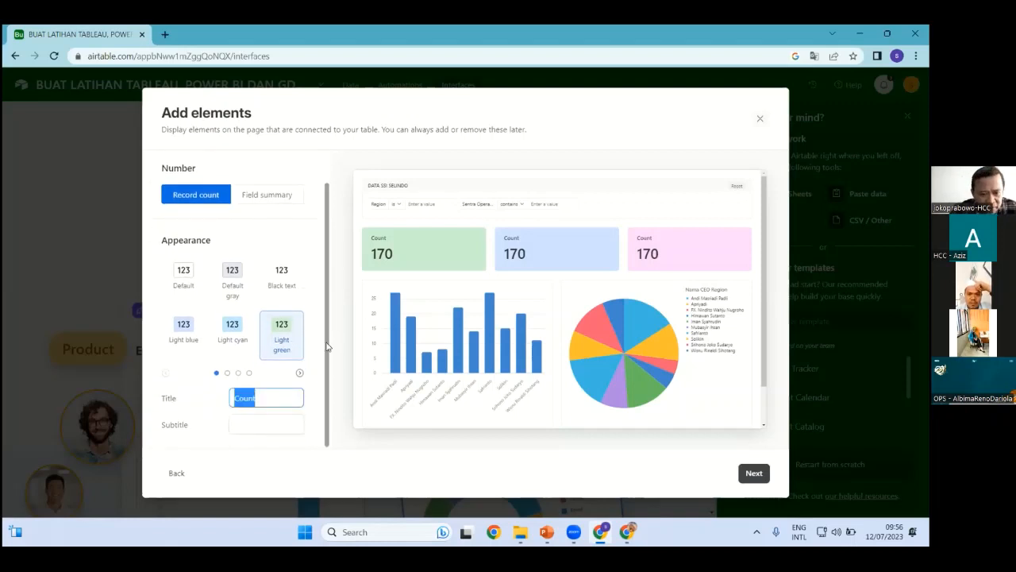
pyautogui.click(255, 423)
pyautogui.moveTo(267, 396); pyautogui.dragTo(192, 401)
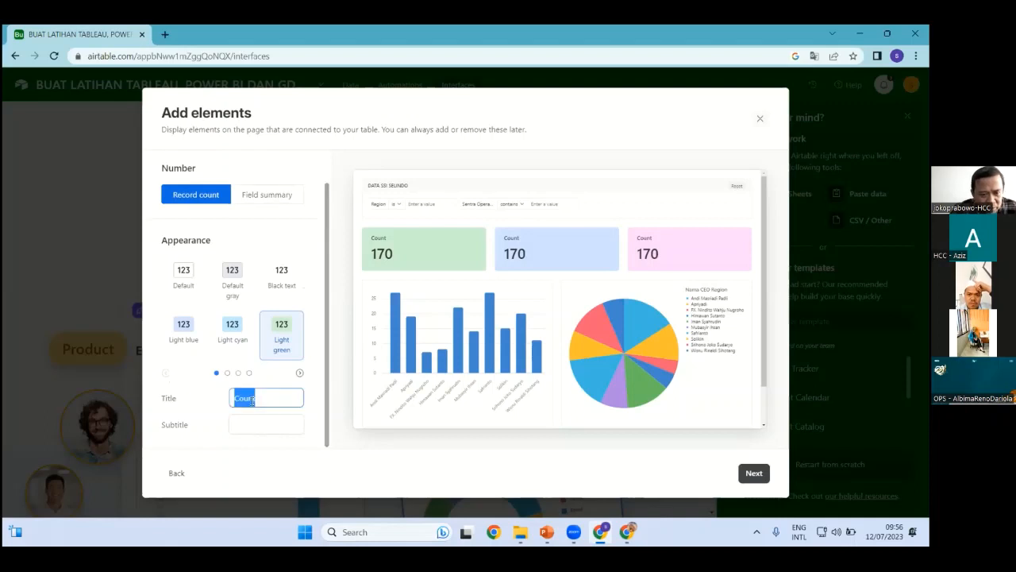
pyautogui.scroll(1, 277, 397)
pyautogui.scroll(-1, 281, 393)
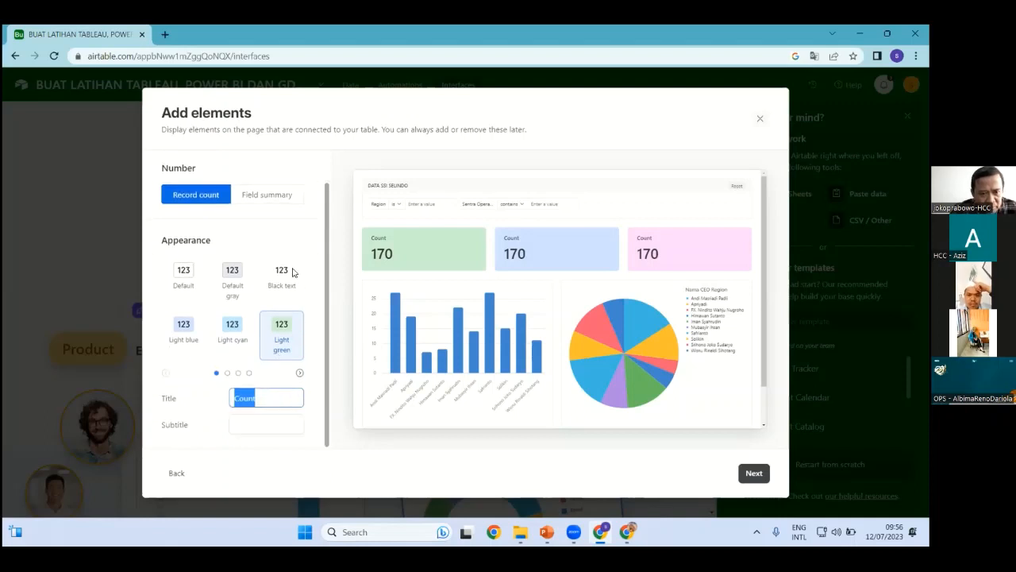
# Make Number 1 a field summary using Sum of Jumlah ATM
pyautogui.click(273, 195)
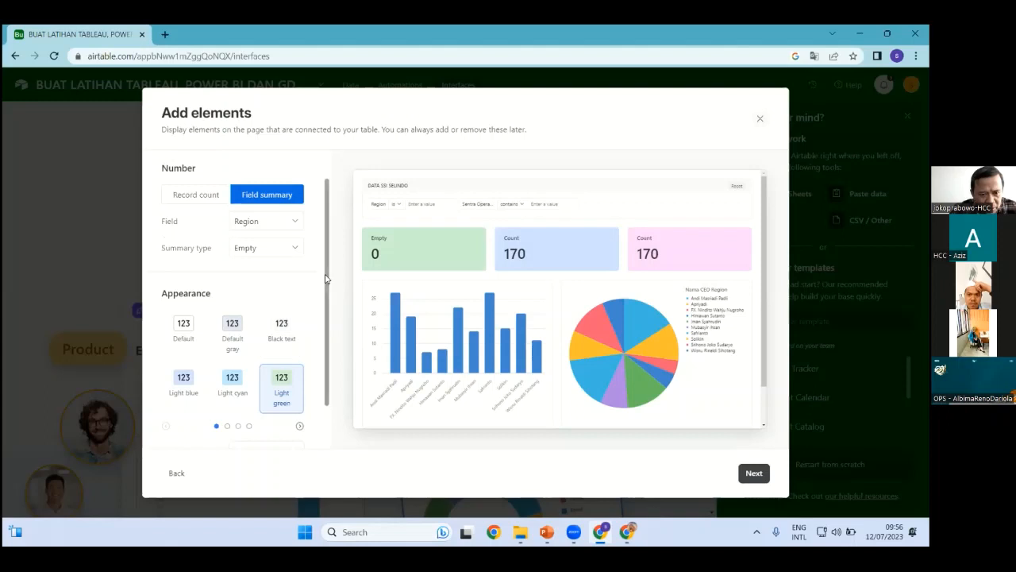
pyautogui.click(280, 221)
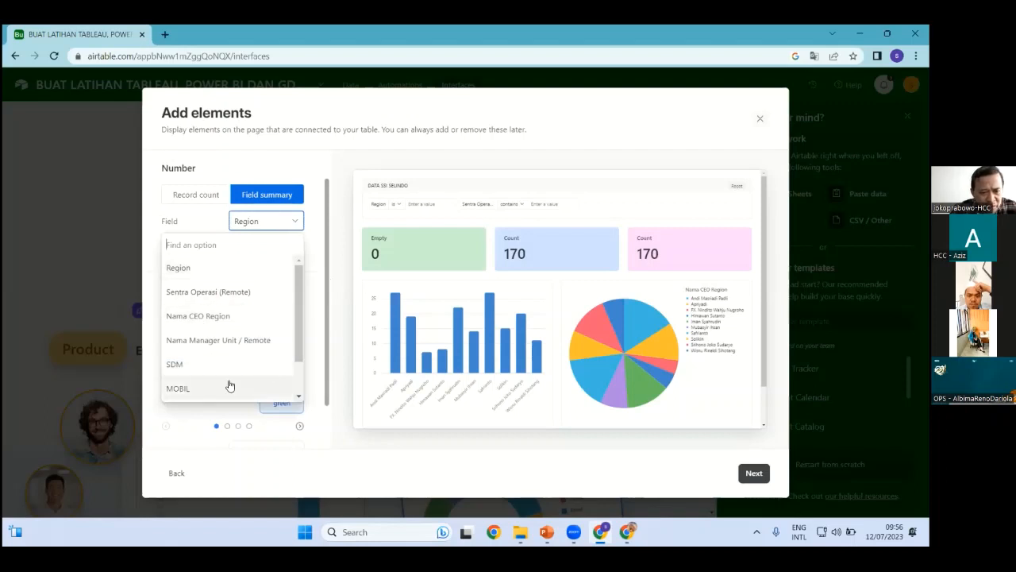
pyautogui.moveTo(296, 331); pyautogui.dragTo(297, 385)
pyautogui.click(195, 392)
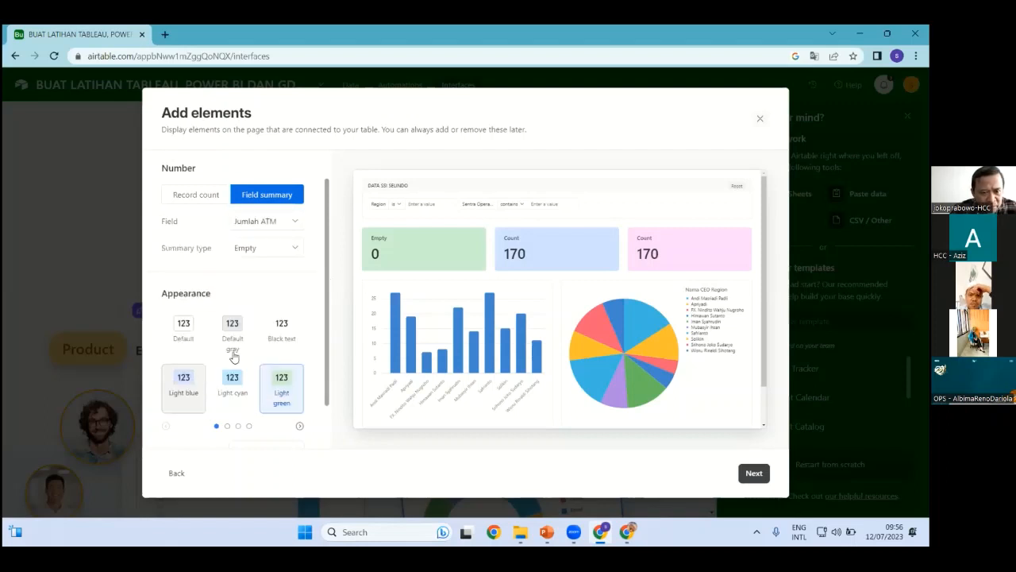
pyautogui.click(289, 249)
pyautogui.scroll(1, 291, 324)
pyautogui.moveTo(296, 315); pyautogui.dragTo(299, 298)
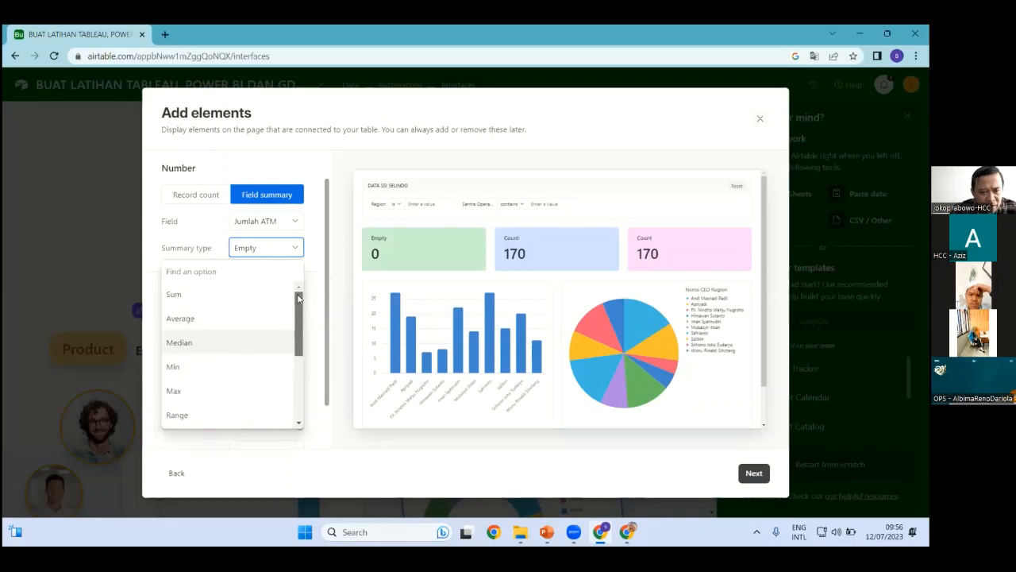
pyautogui.click(185, 298)
# Retitle the first number card 'Jumlah atm selindo'
pyautogui.click(218, 204)
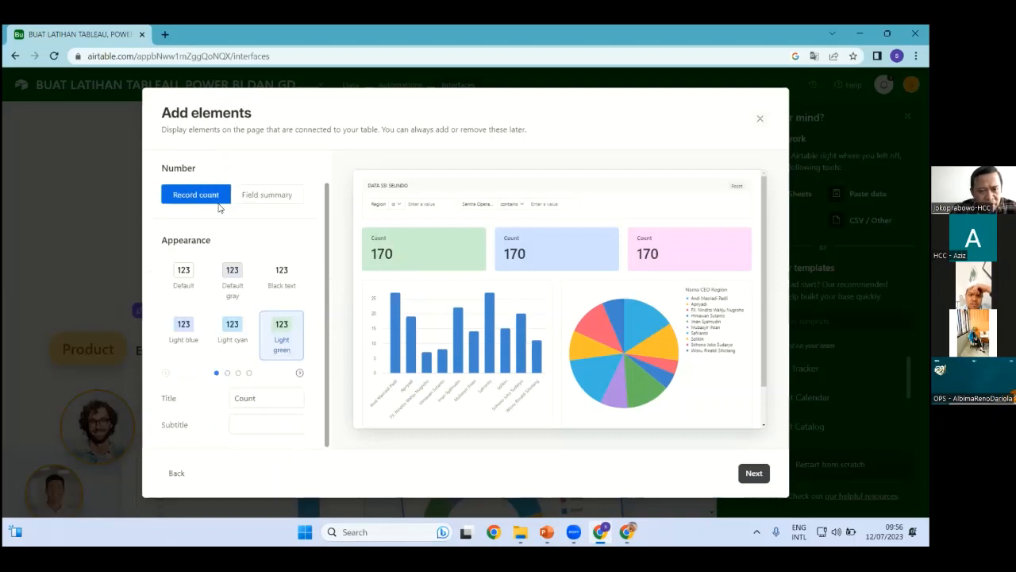
pyautogui.moveTo(269, 397); pyautogui.dragTo(159, 405)
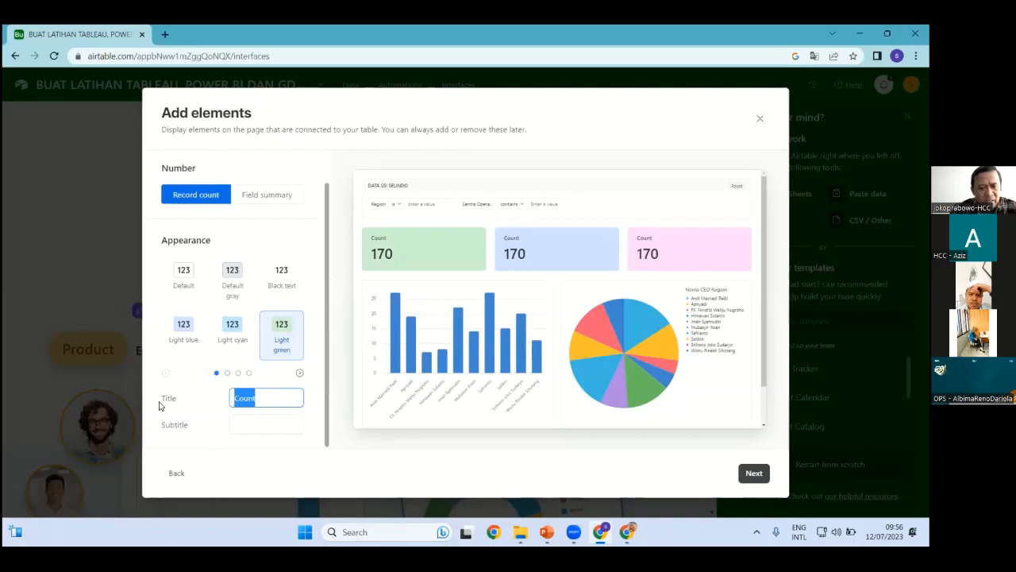
pyautogui.write('Ju')
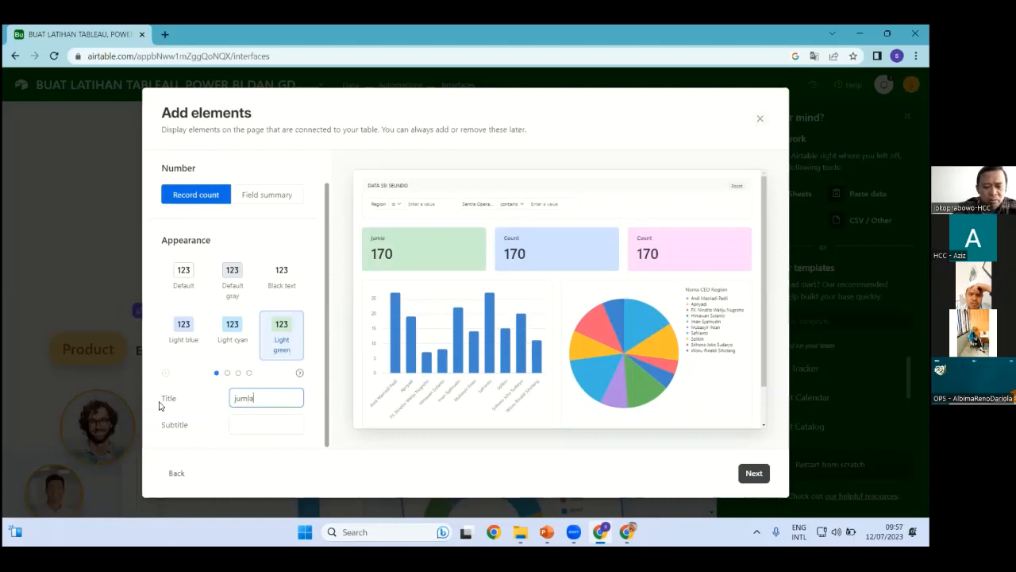
pyautogui.write('mlah atm sel')
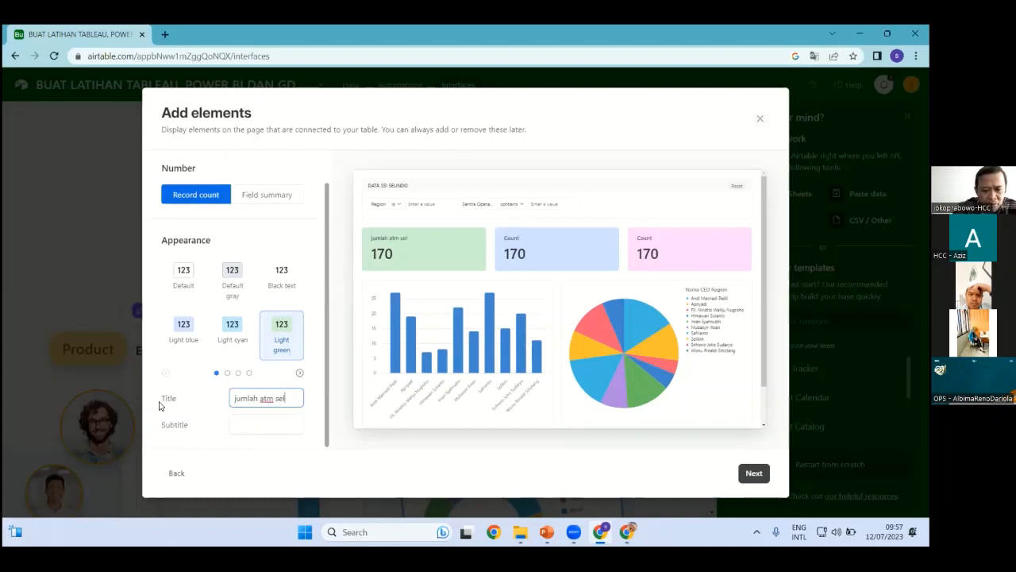
pyautogui.write('indo')
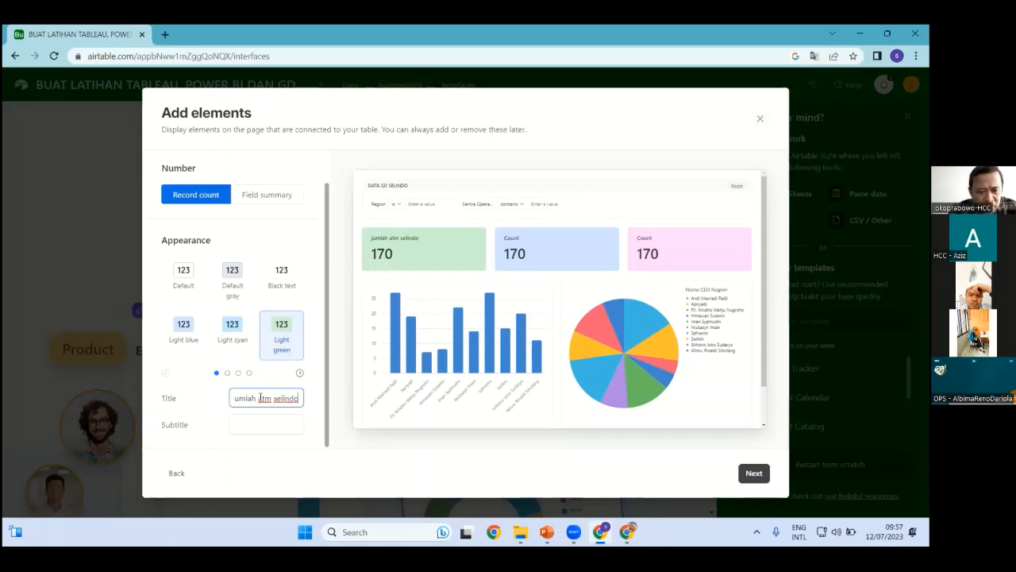
pyautogui.moveTo(247, 397); pyautogui.dragTo(188, 402)
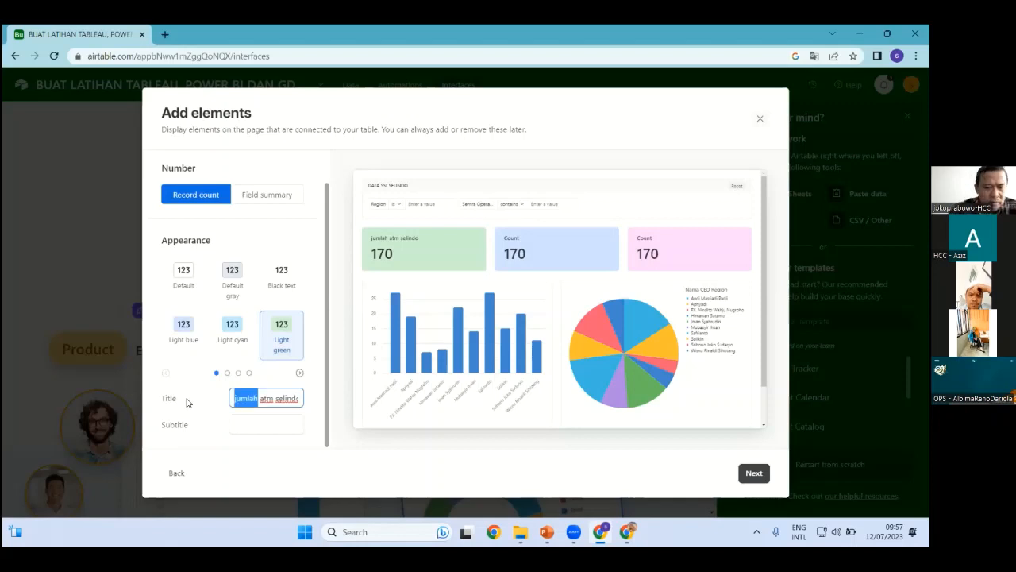
# Reapply Sum of Jumlah ATM to Number 1 so it shows 18110
pyautogui.click(285, 200)
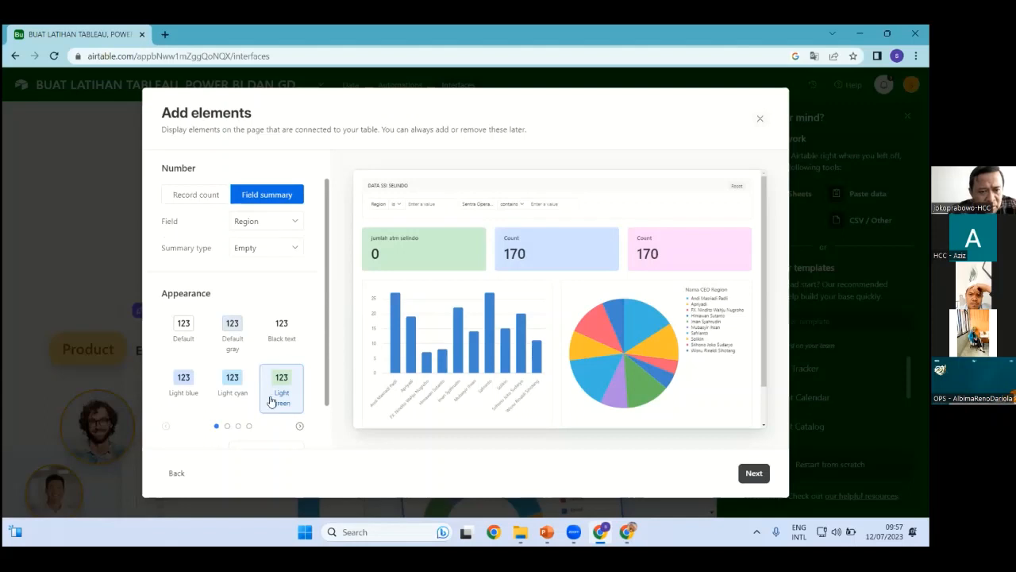
pyautogui.click(294, 224)
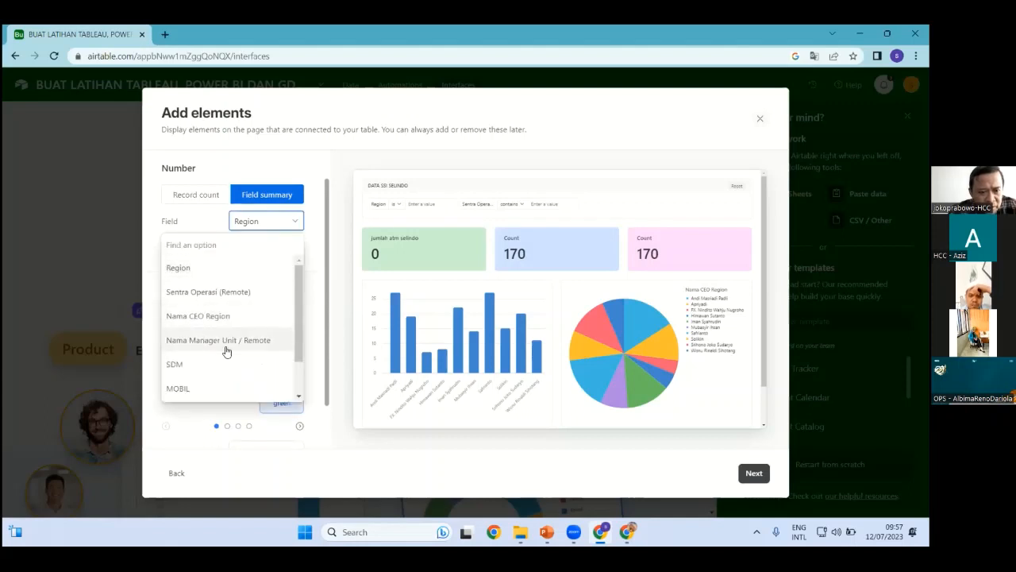
pyautogui.moveTo(299, 336); pyautogui.dragTo(300, 363)
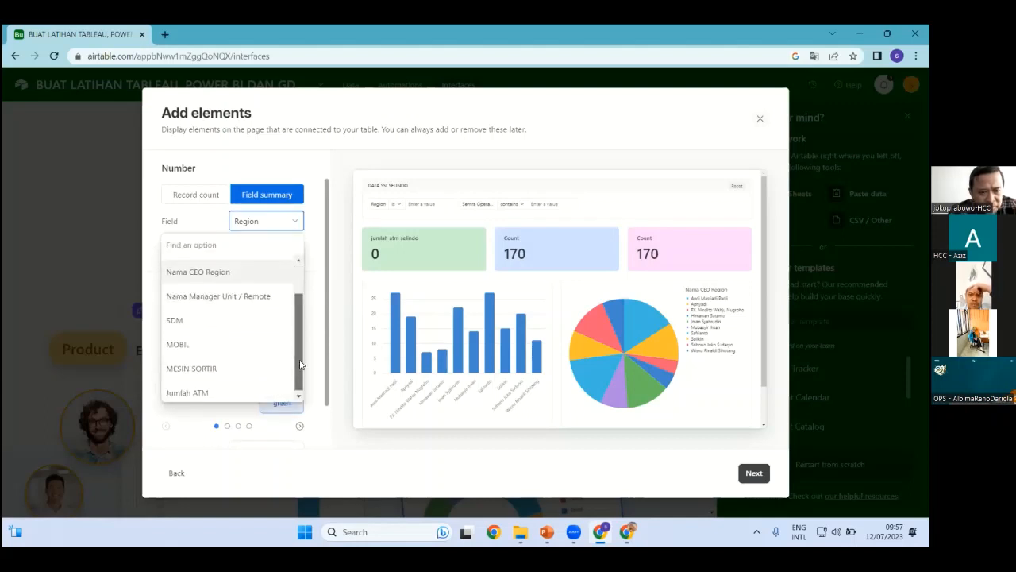
pyautogui.click(181, 392)
pyautogui.click(295, 249)
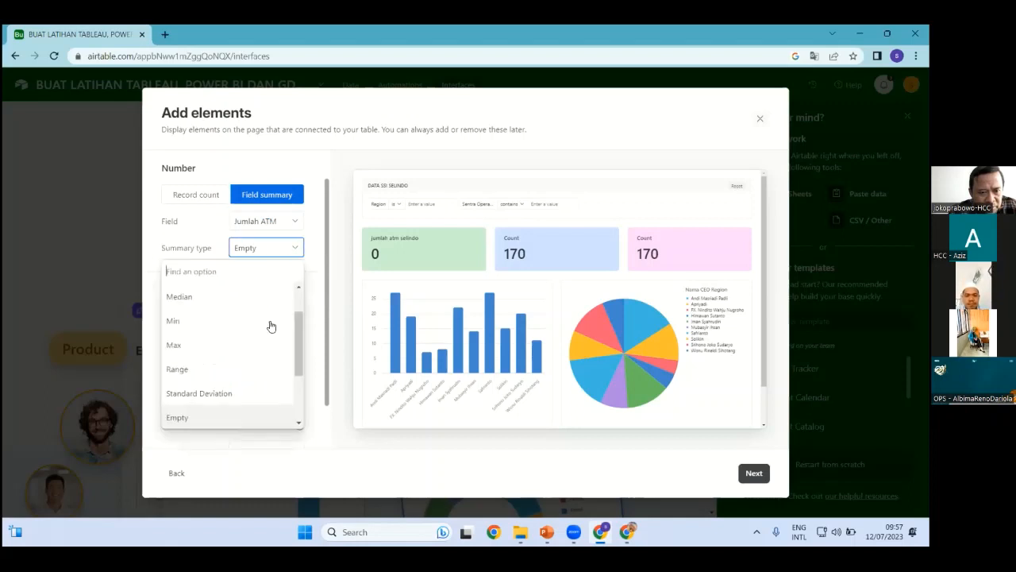
pyautogui.moveTo(298, 325); pyautogui.dragTo(298, 304)
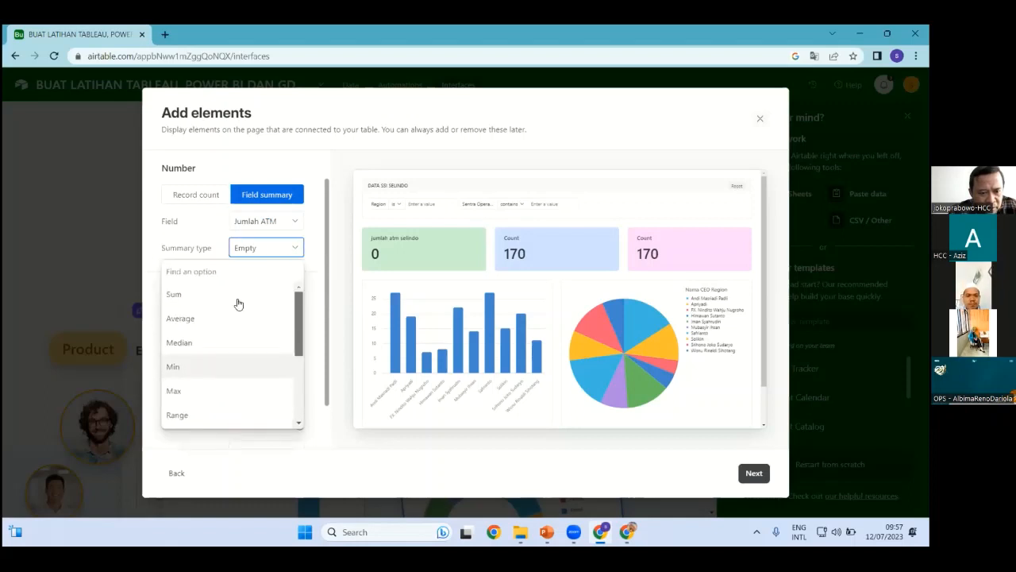
pyautogui.click(186, 295)
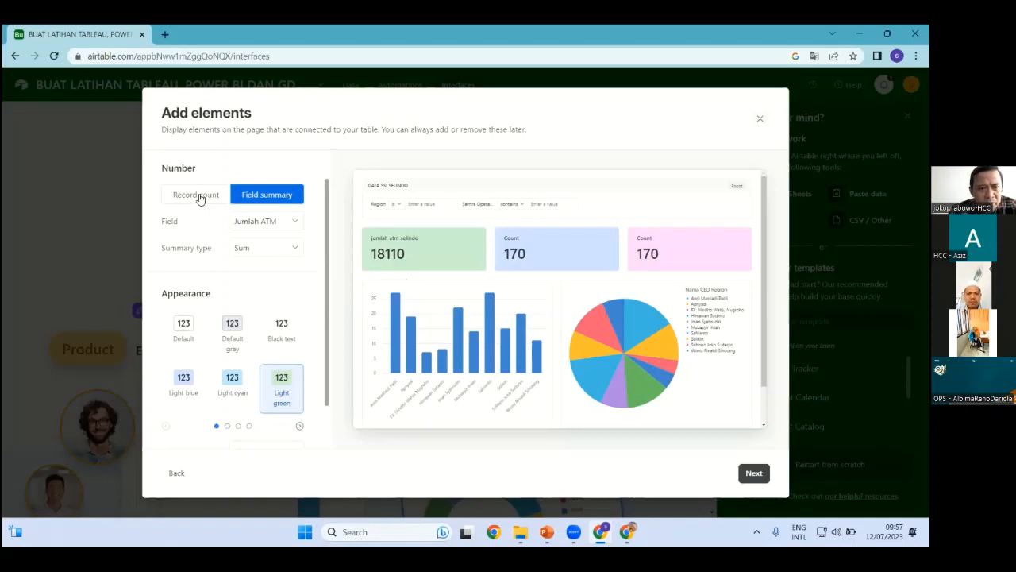
pyautogui.scroll(-1, 330, 392)
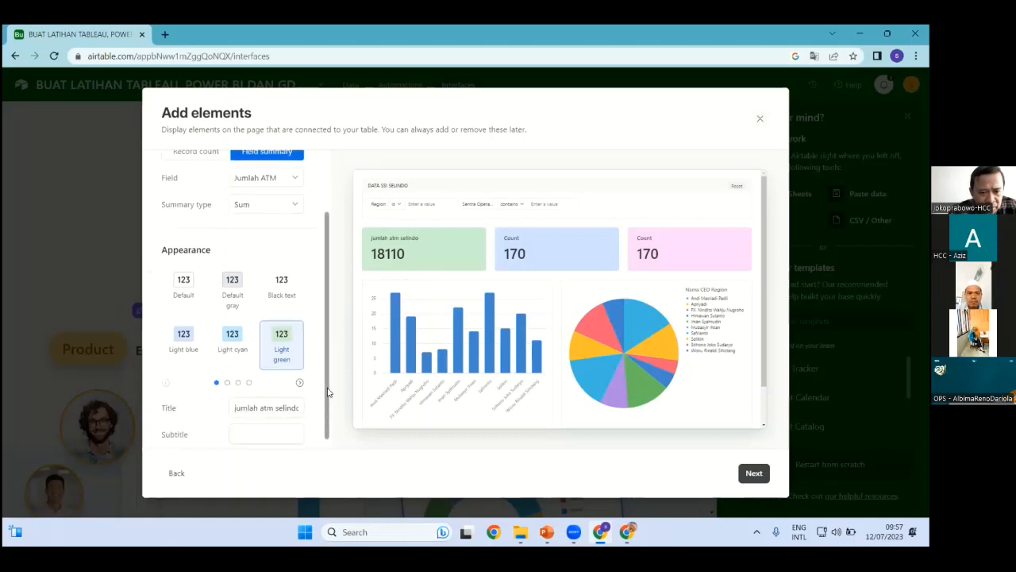
pyautogui.scroll(1, 180, 189)
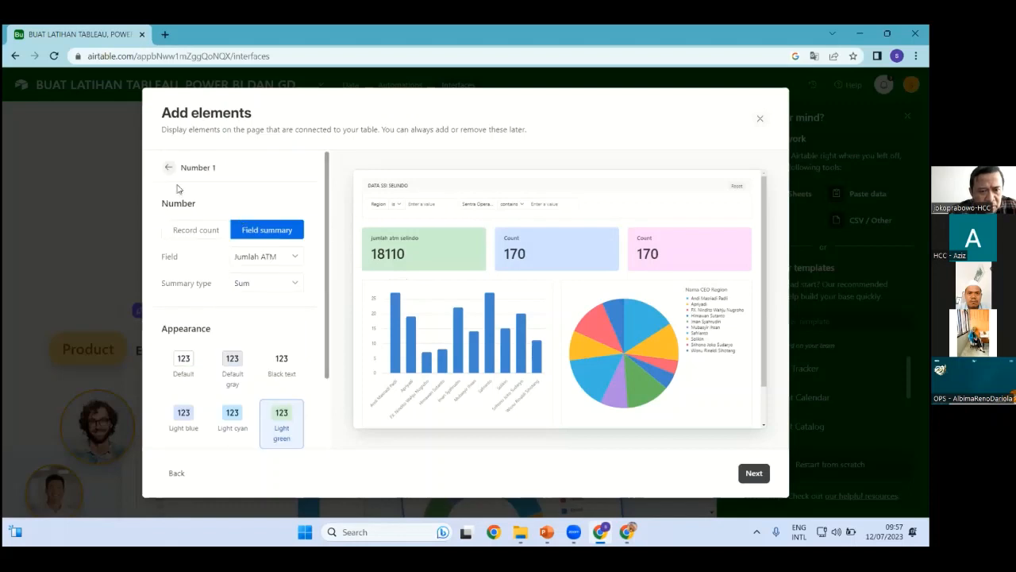
pyautogui.click(168, 169)
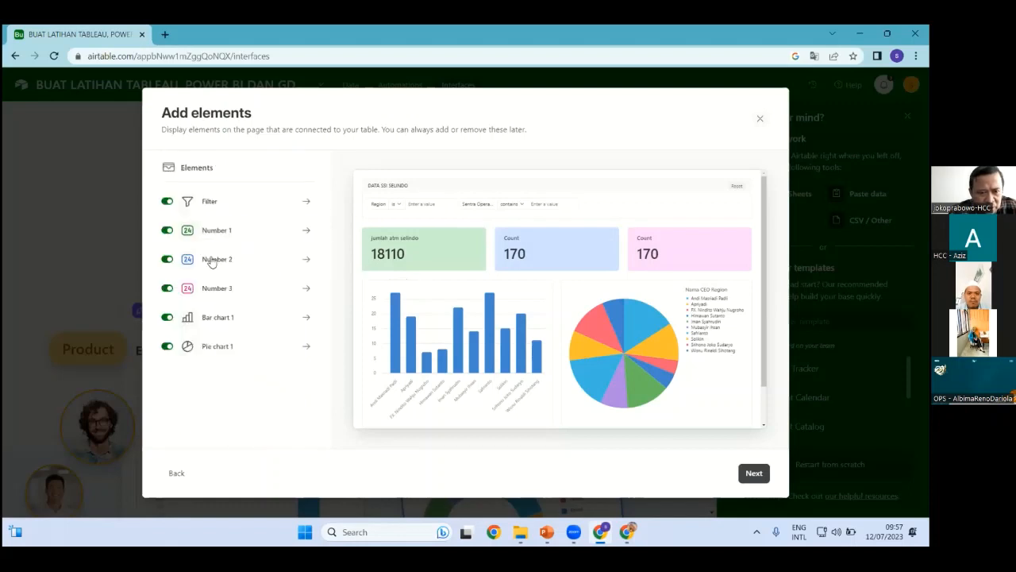
# Rename the second number card's title to 'sdm'
pyautogui.click(232, 258)
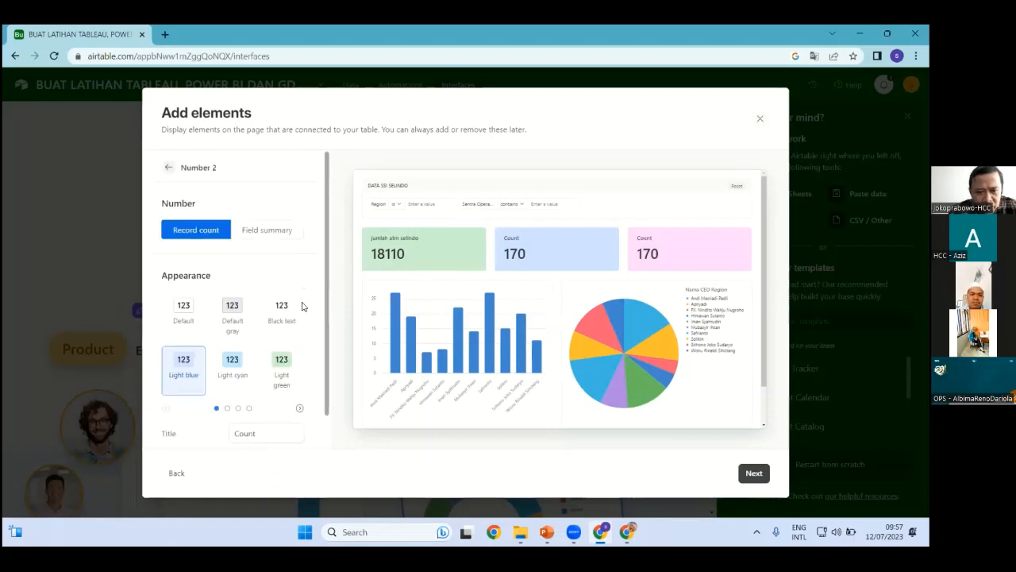
pyautogui.click(168, 166)
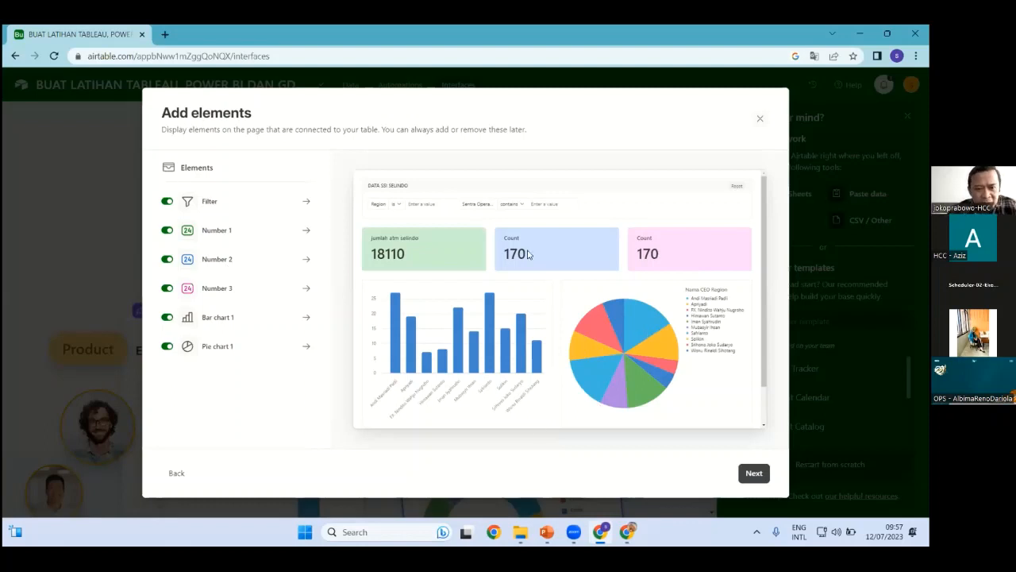
pyautogui.click(216, 260)
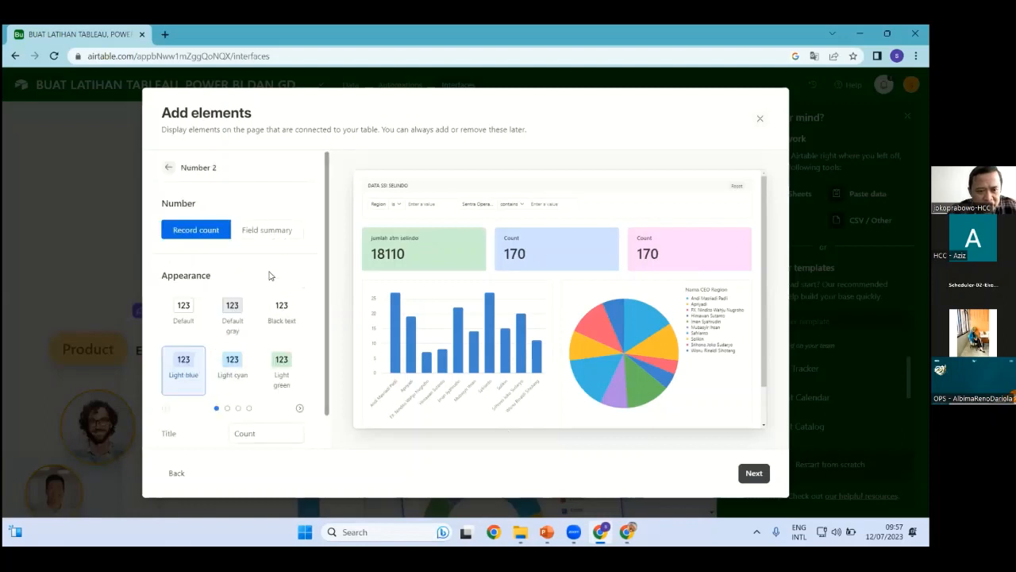
pyautogui.click(235, 435)
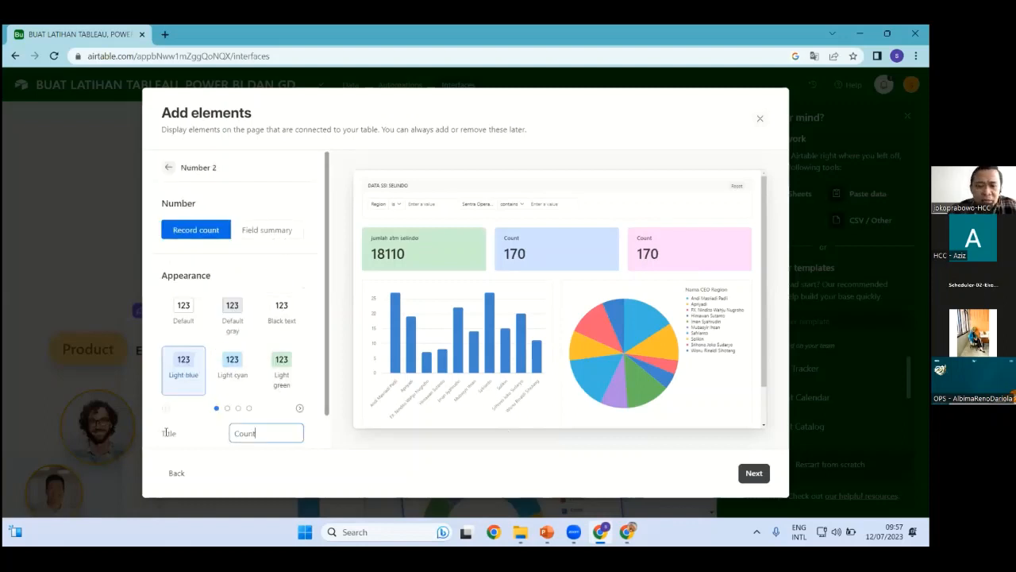
pyautogui.hotkey('ctrl', 'a')
pyautogui.write('s')
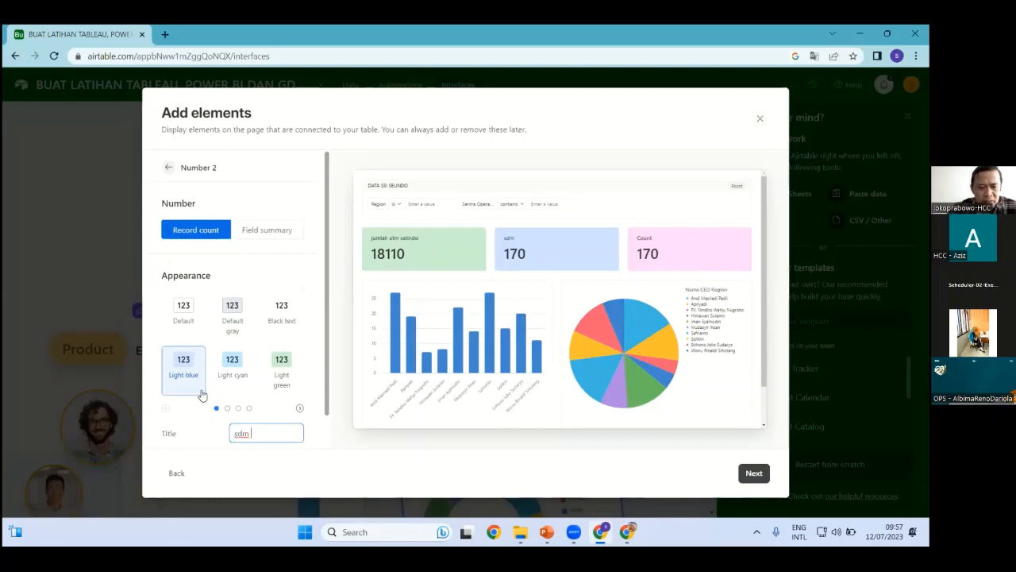
# Make Number 2 sum the SDM field, showing 2275
pyautogui.scroll(-1, 225, 349)
pyautogui.click(257, 197)
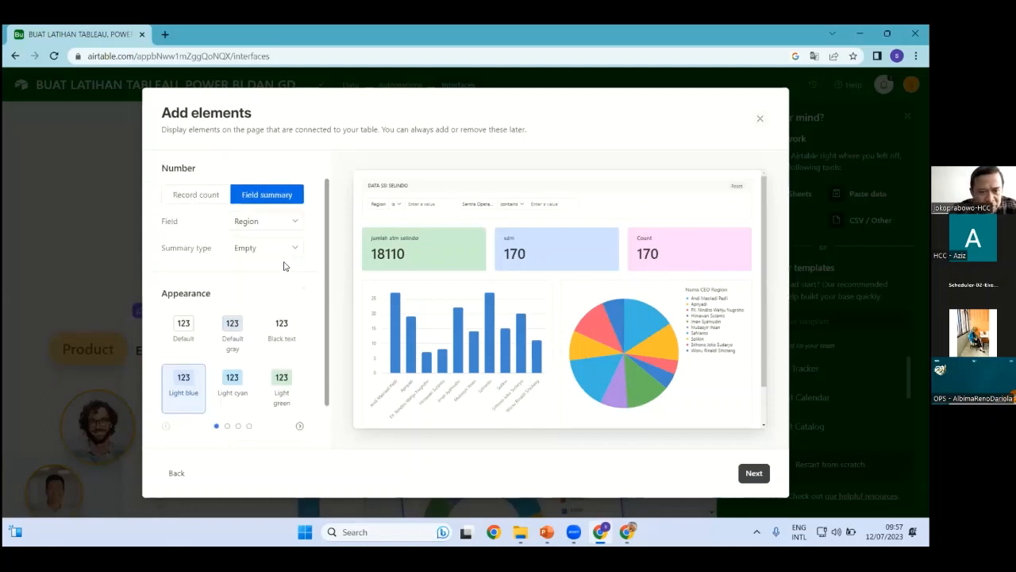
pyautogui.click(294, 226)
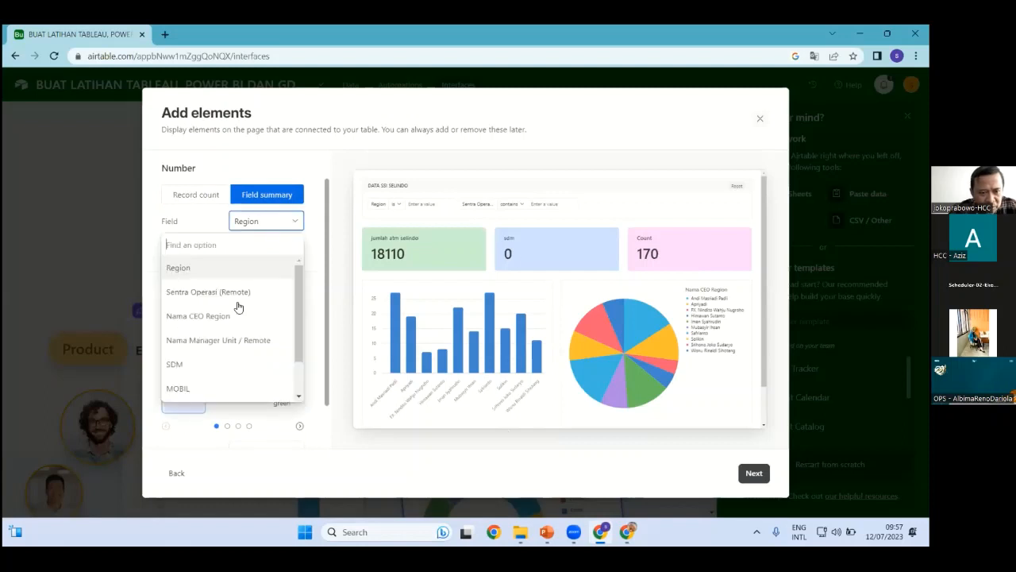
pyautogui.click(193, 370)
pyautogui.click(279, 252)
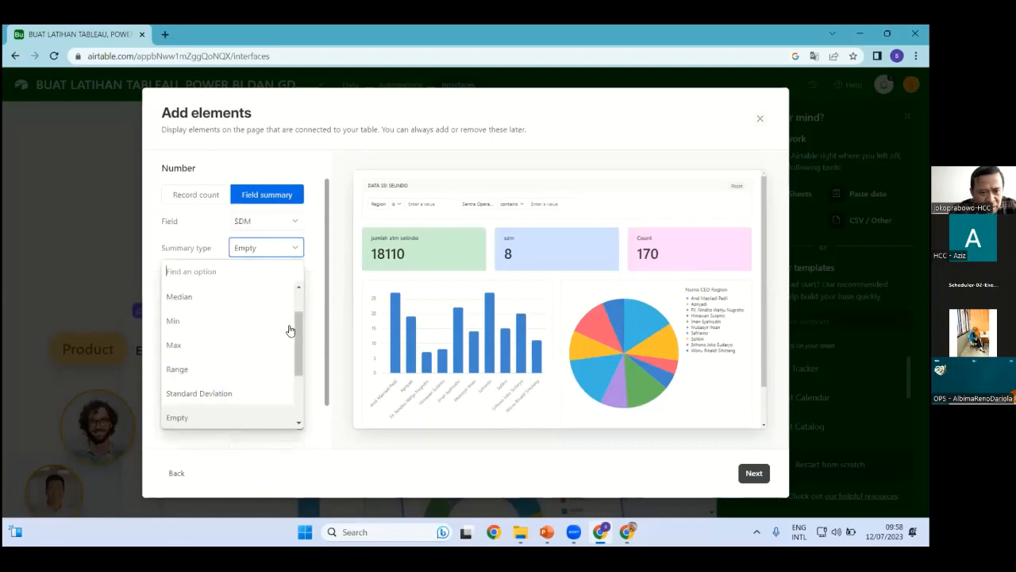
pyautogui.scroll(3, 227, 318)
pyautogui.click(204, 300)
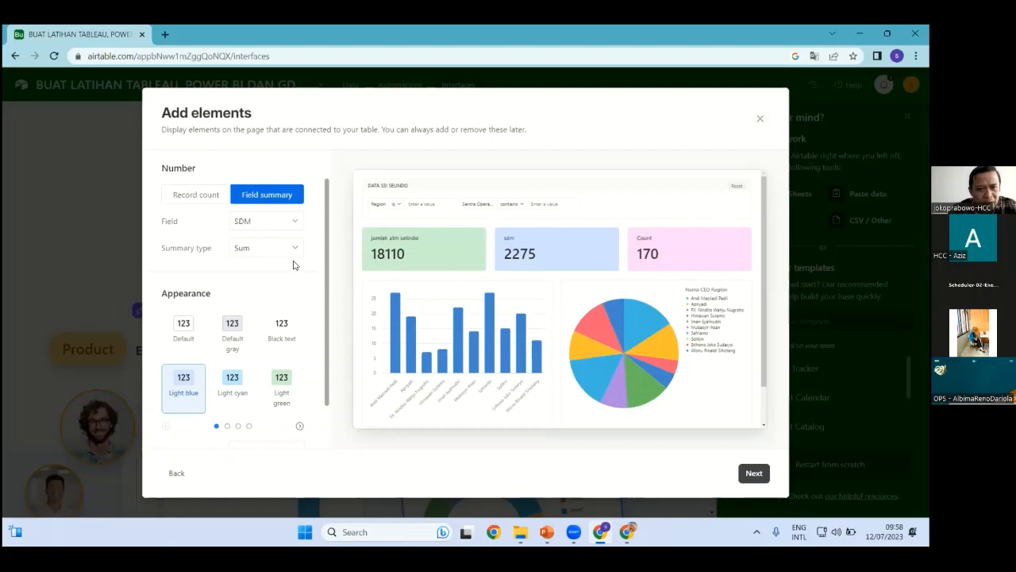
pyautogui.scroll(1, 262, 262)
# Make the third number card show the sum of the MOBIL field (459)
pyautogui.click(169, 168)
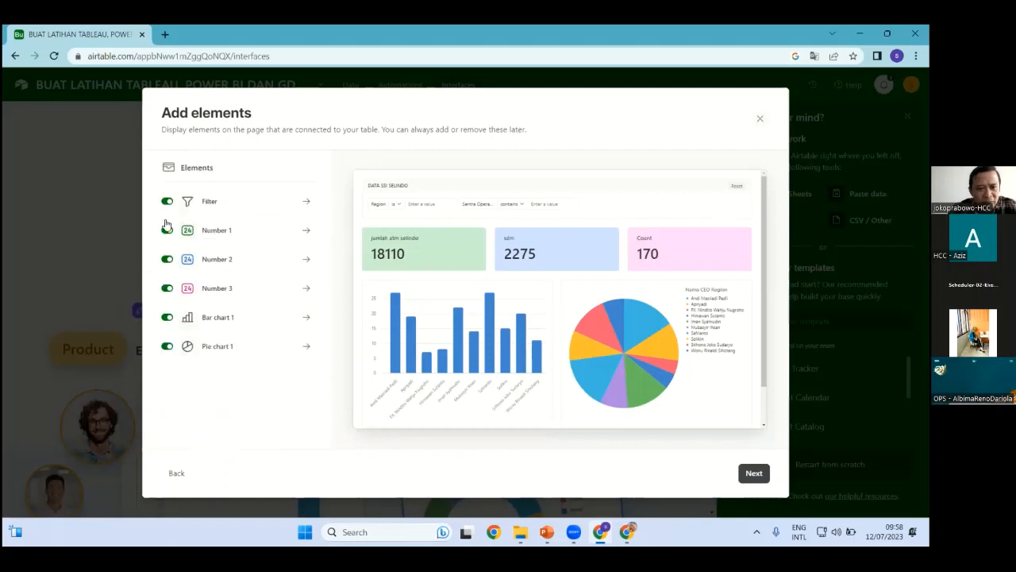
pyautogui.click(228, 290)
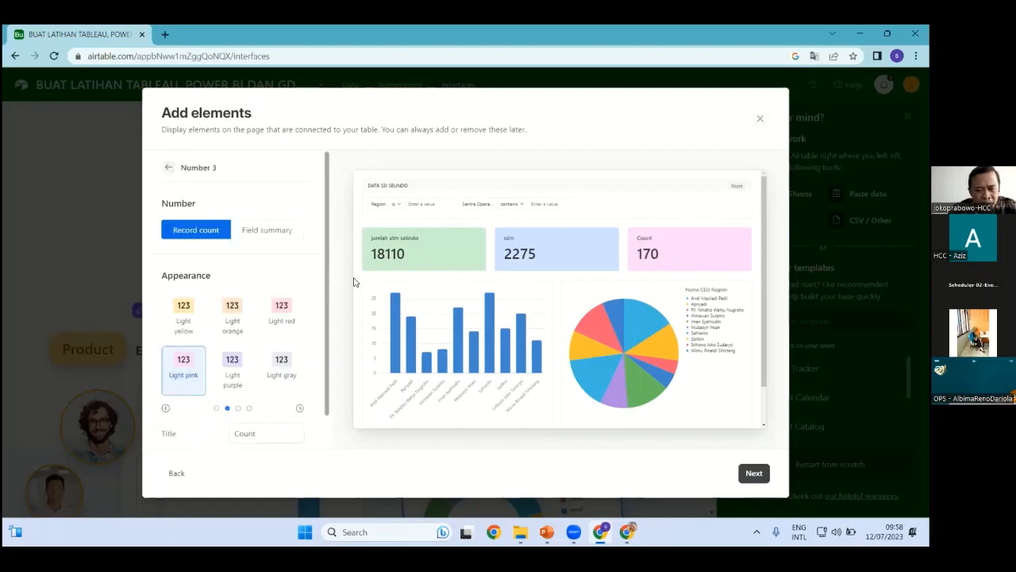
pyautogui.click(278, 229)
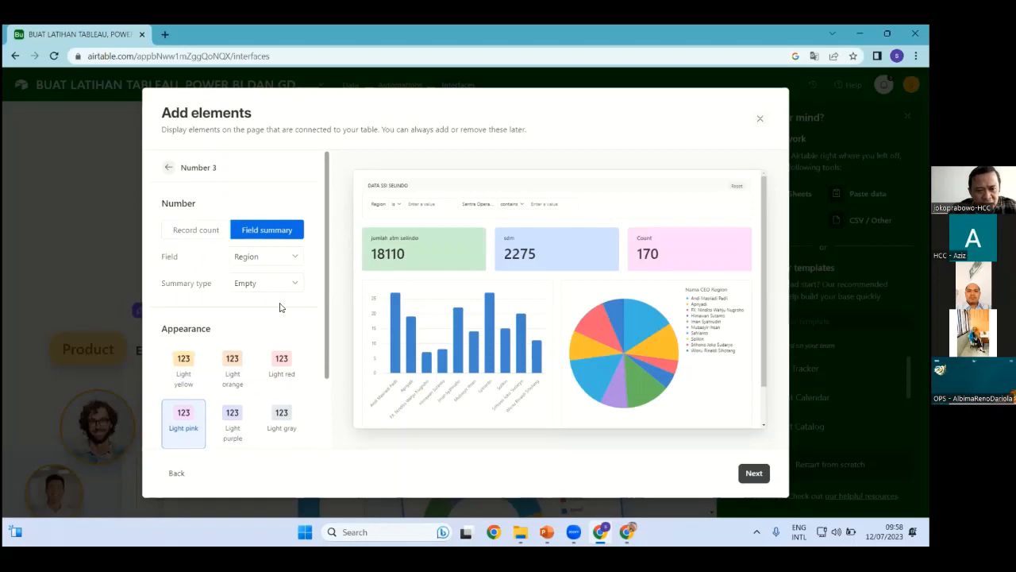
pyautogui.click(294, 260)
pyautogui.scroll(-2, 298, 406)
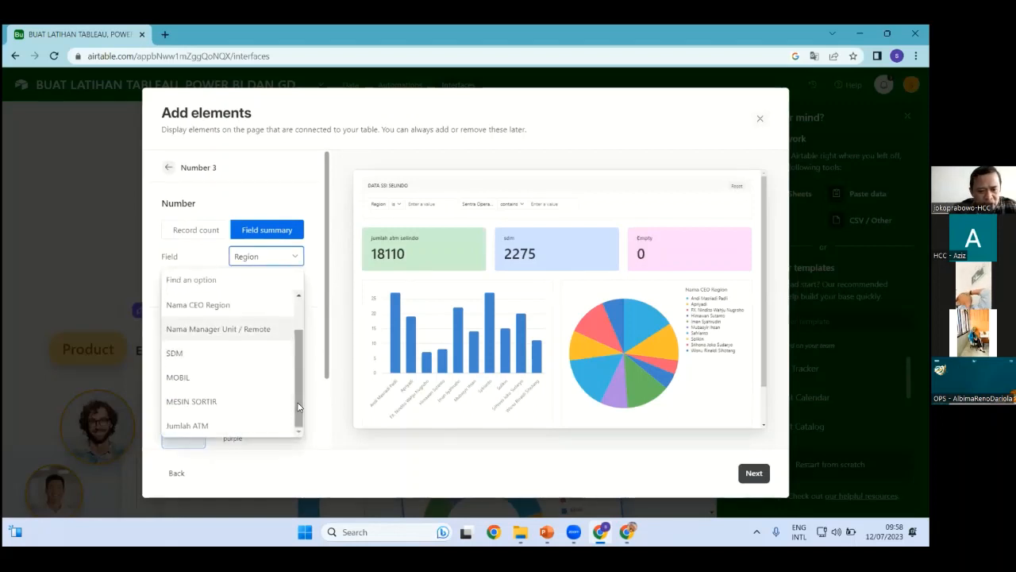
pyautogui.click(190, 378)
pyautogui.click(296, 284)
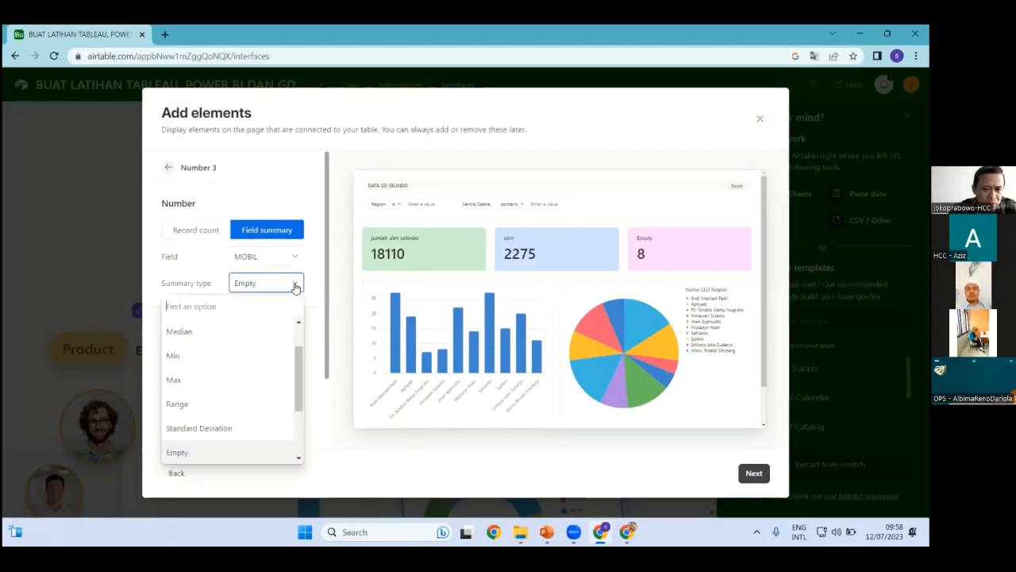
pyautogui.scroll(2, 230, 374)
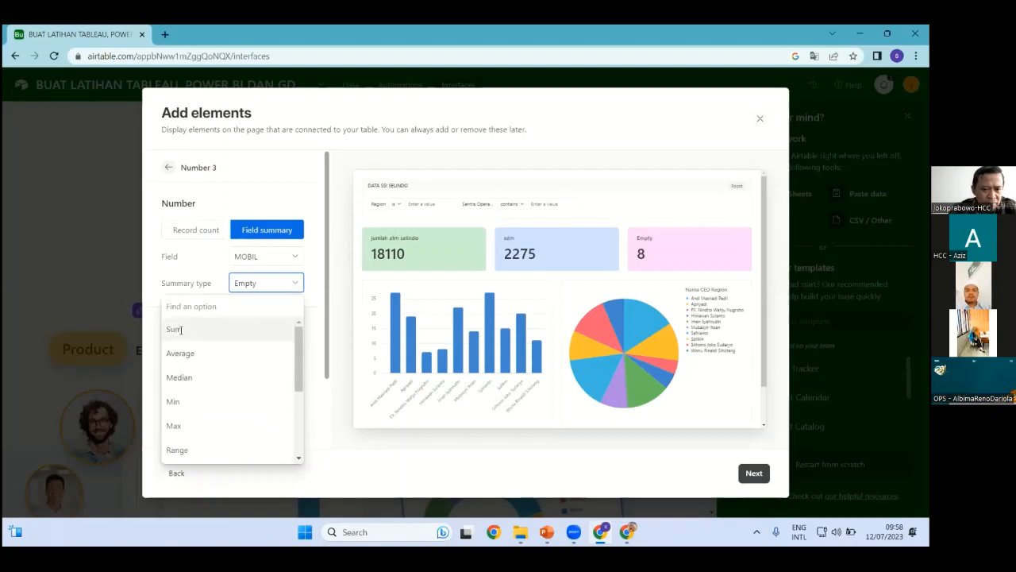
pyautogui.click(181, 329)
# Retitle the third number card from 'Sum' to 'mobil' and go back to the elements list
pyautogui.scroll(-2, 221, 379)
pyautogui.click(262, 397)
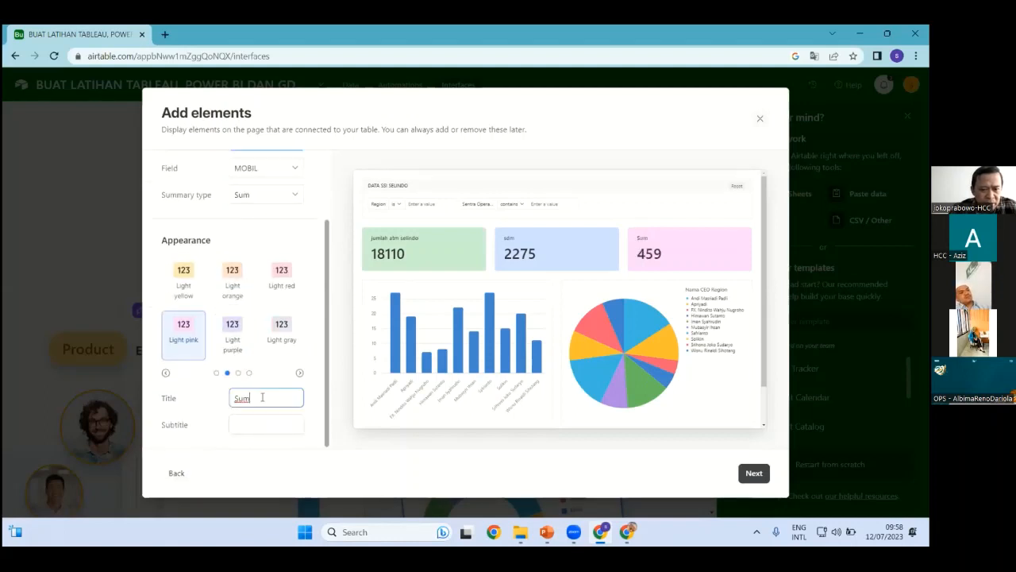
pyautogui.moveTo(262, 397); pyautogui.dragTo(172, 397)
pyautogui.write('mobil')
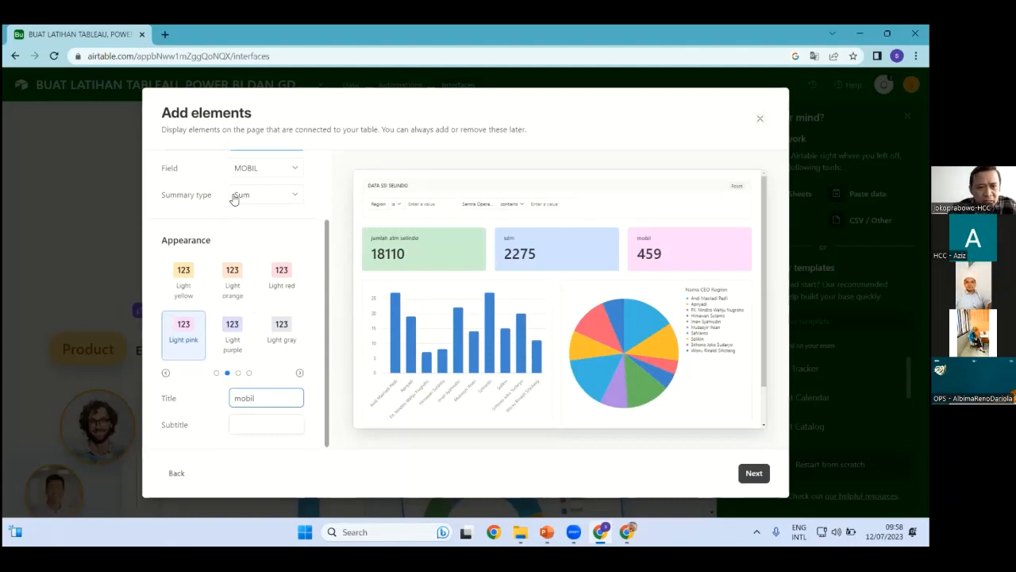
pyautogui.scroll(3, 234, 198)
pyautogui.click(169, 167)
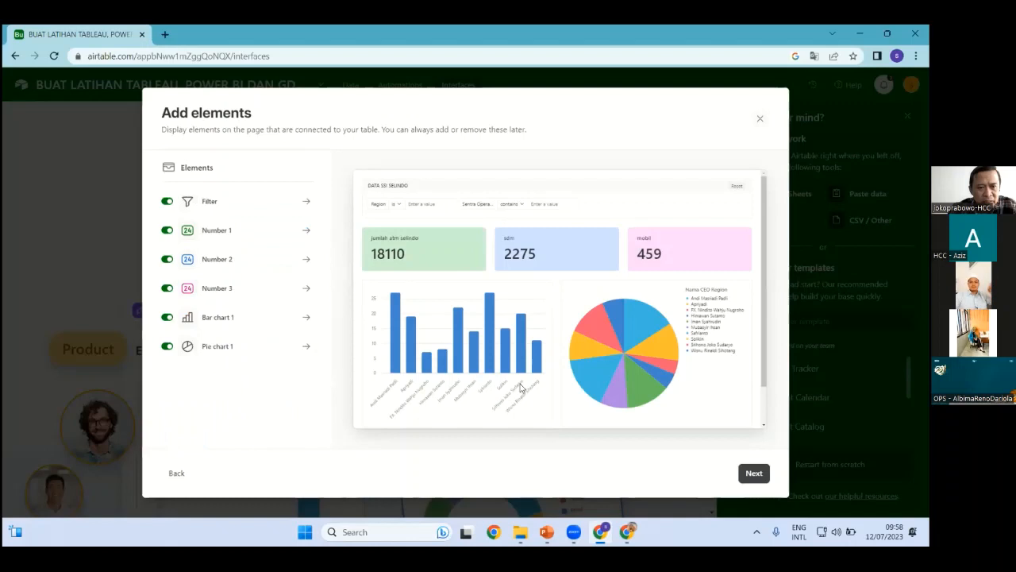
# Group Bar chart 1's x-axis by Region in ascending order
pyautogui.click(221, 322)
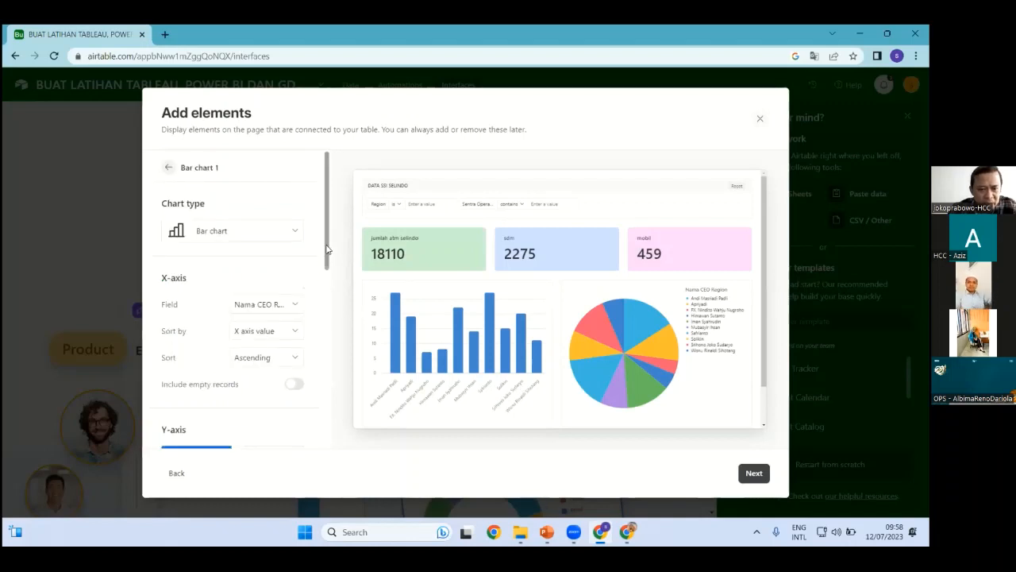
pyautogui.scroll(-1, 337, 302)
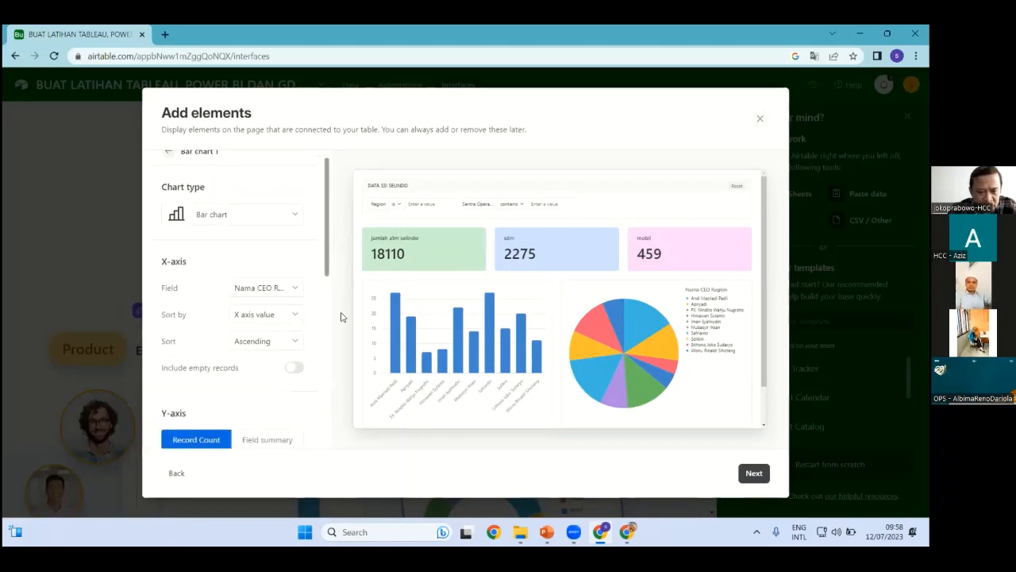
pyautogui.click(293, 288)
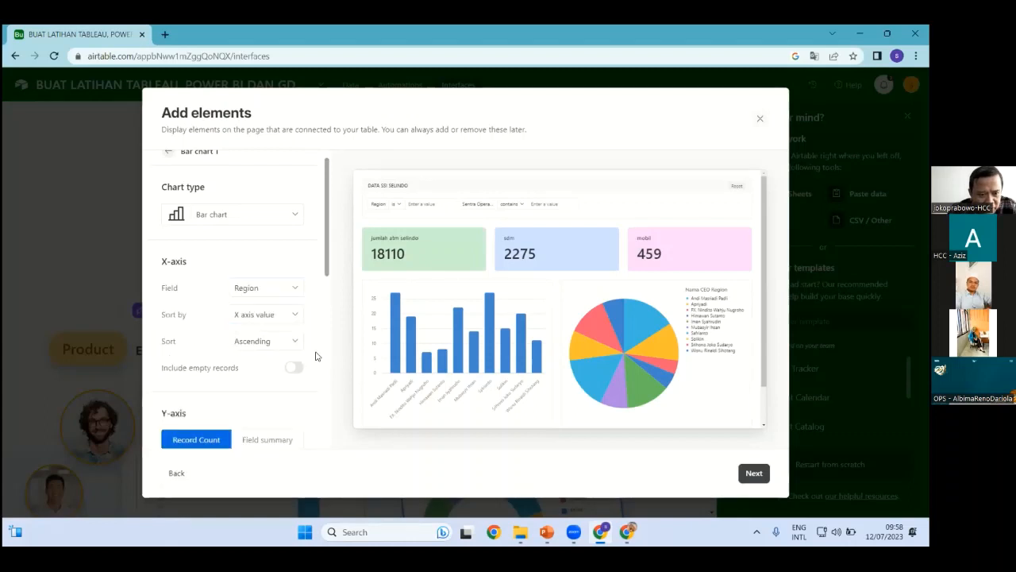
pyautogui.click(190, 336)
pyautogui.scroll(-2, 305, 270)
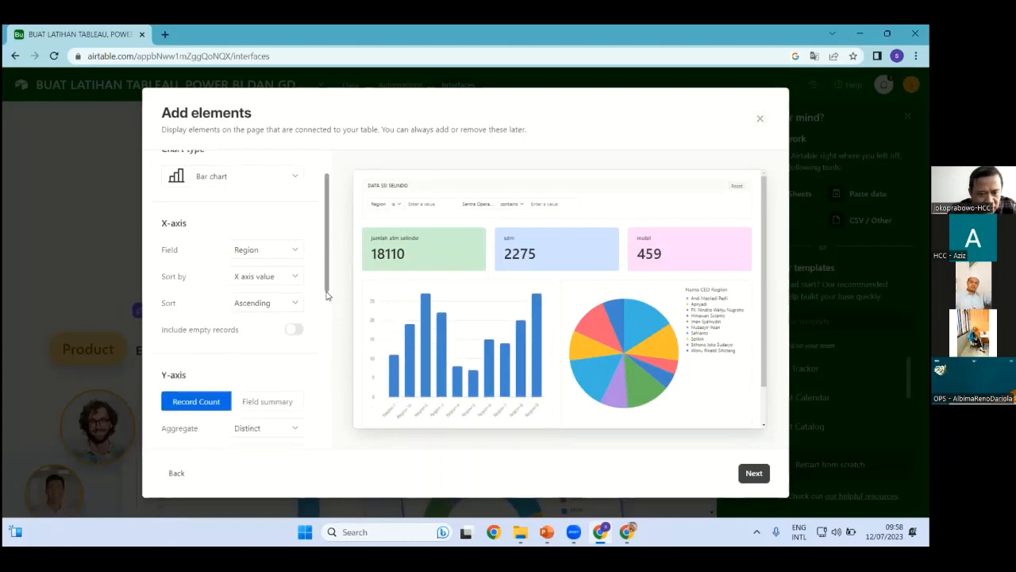
pyautogui.click(295, 268)
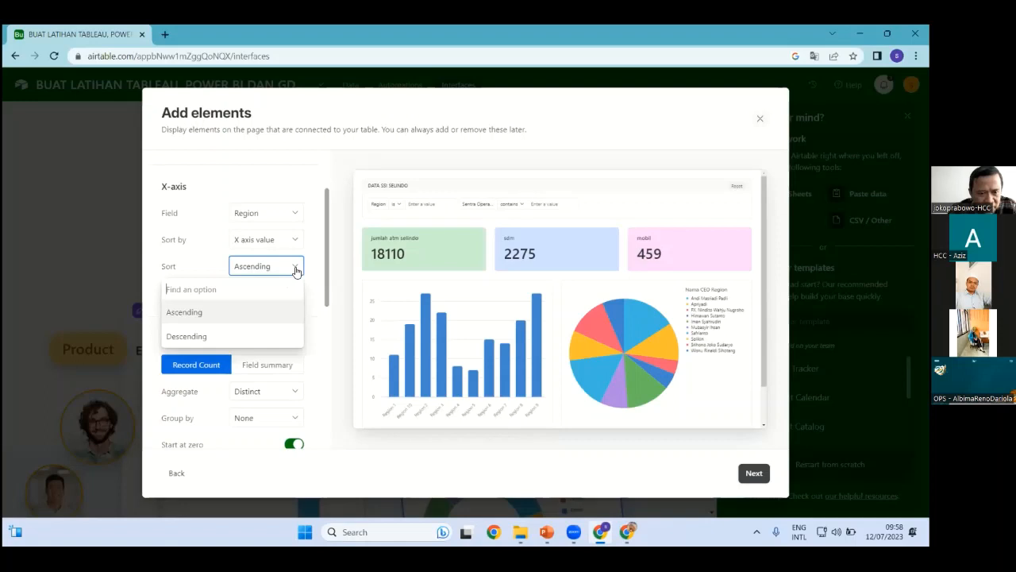
pyautogui.click(296, 270)
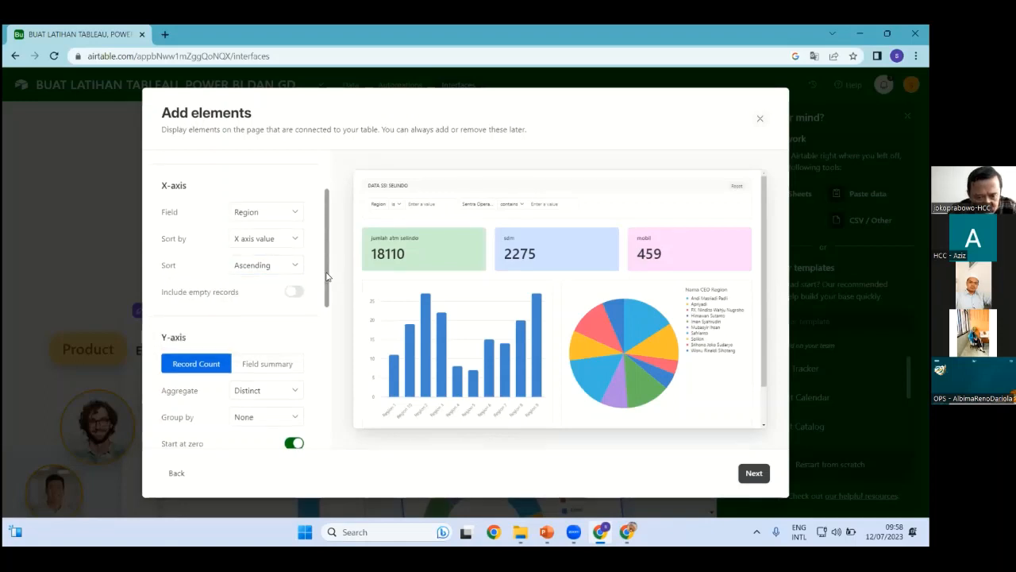
pyautogui.scroll(-1, 285, 318)
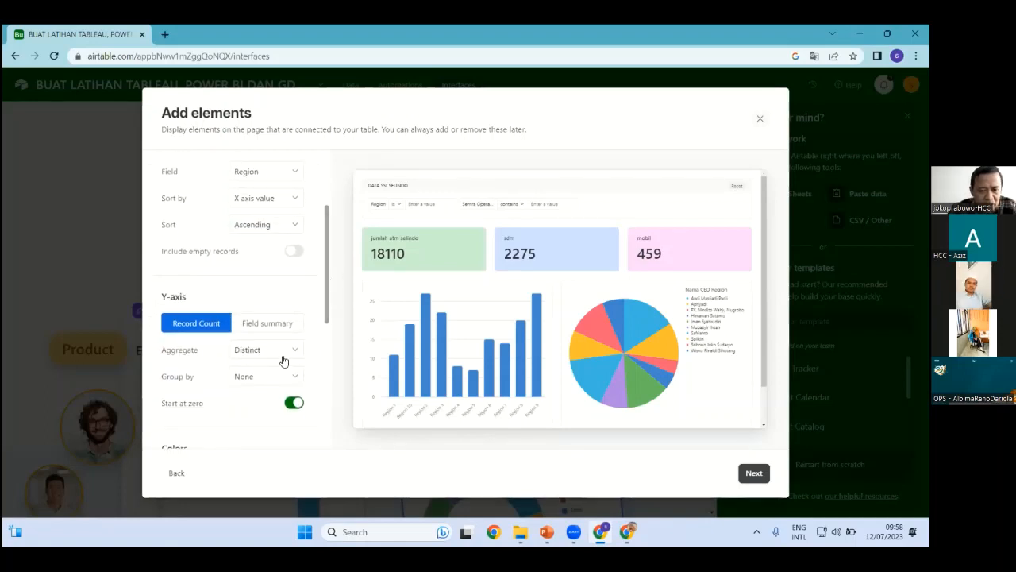
# Set the bar chart's y-axis to the sum of Jumlah ATM
pyautogui.click(281, 324)
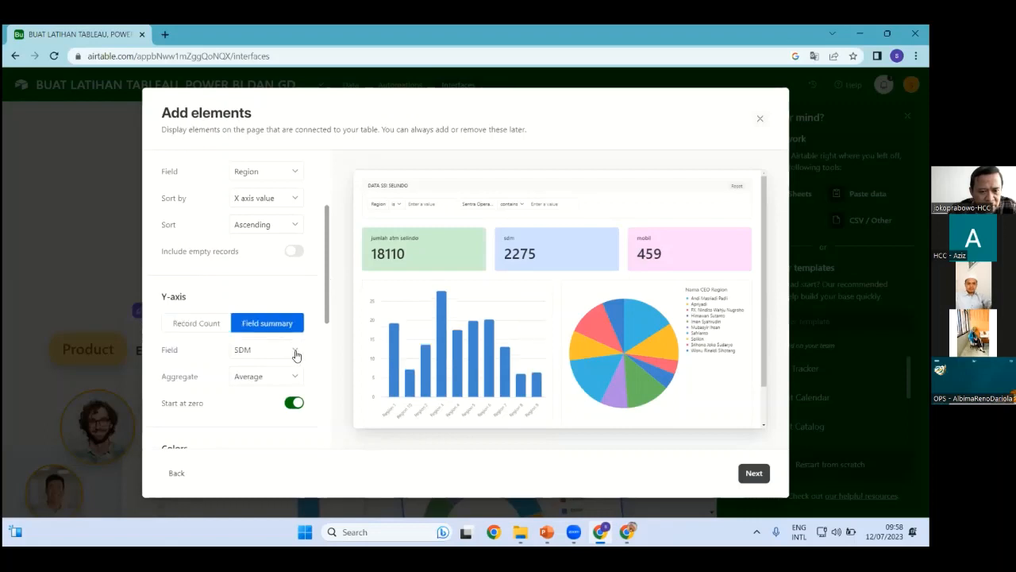
pyautogui.click(294, 351)
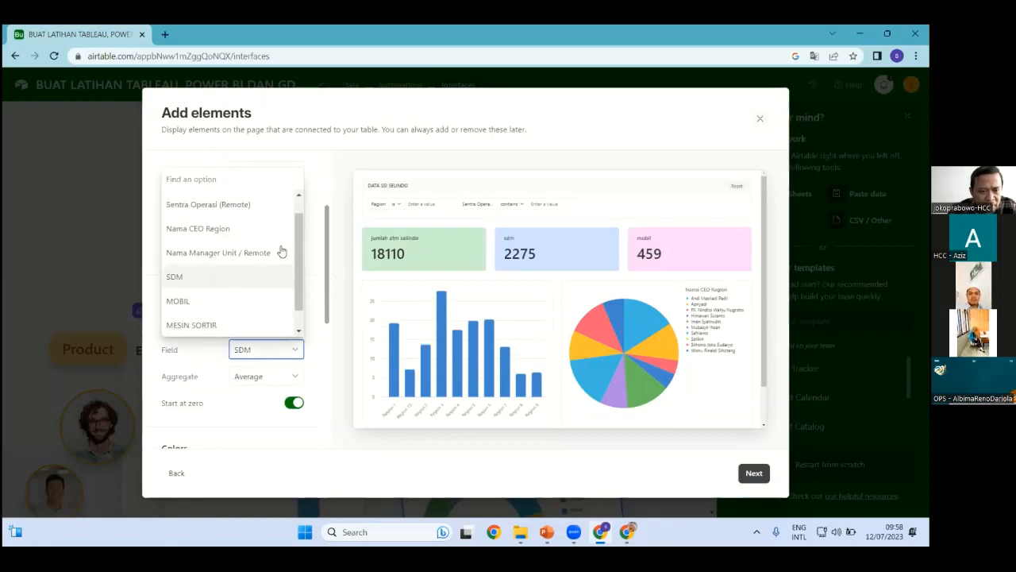
pyautogui.scroll(-1, 270, 311)
pyautogui.click(220, 324)
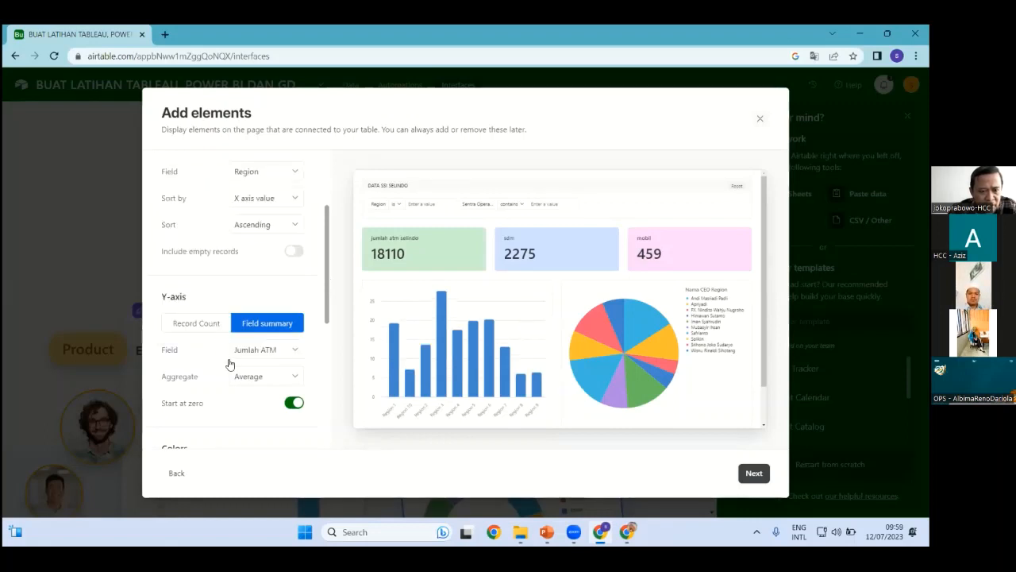
pyautogui.click(233, 380)
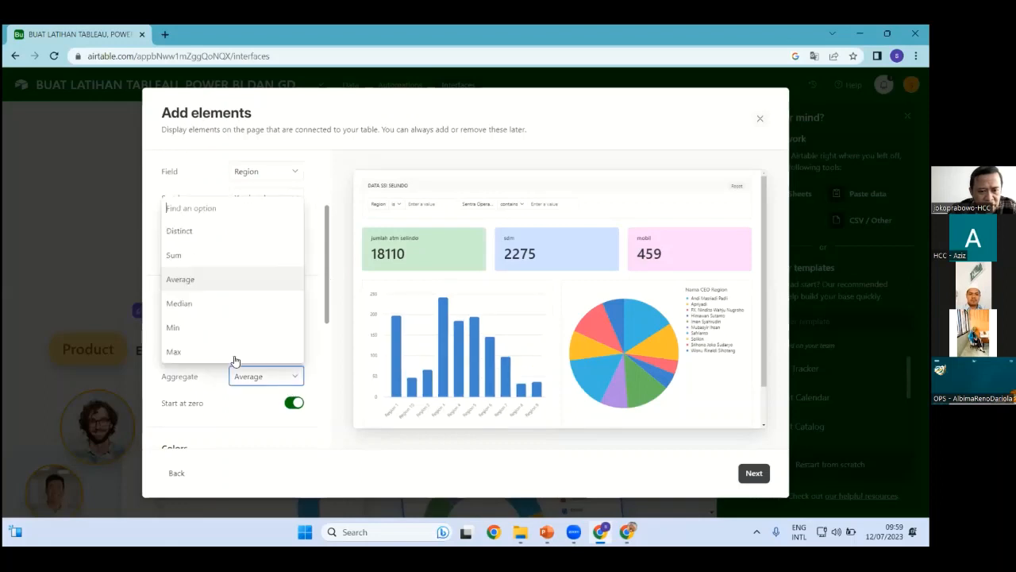
pyautogui.click(197, 258)
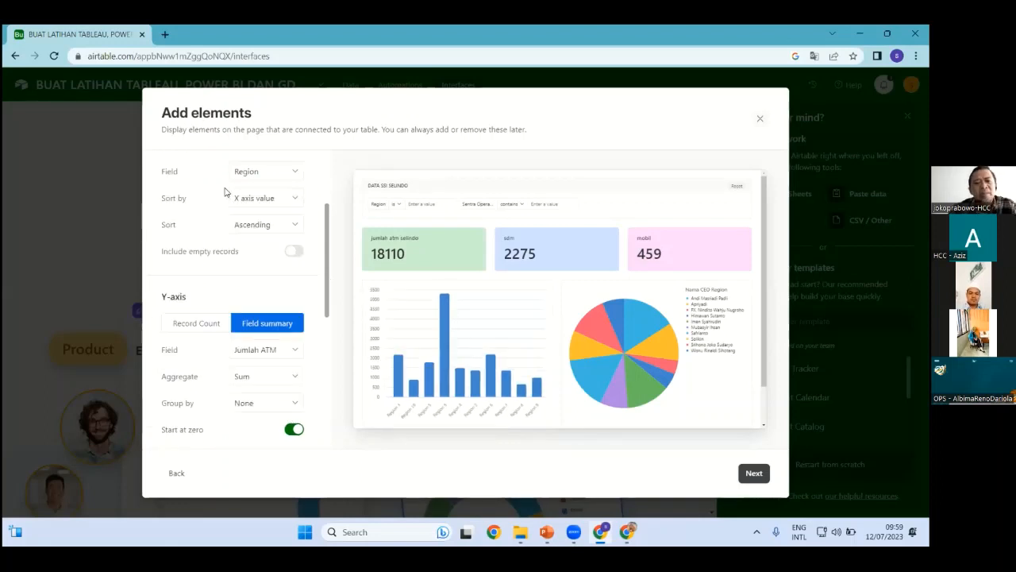
pyautogui.scroll(3, 146, 159)
# Set Pie chart 1's categories field to Region
pyautogui.click(168, 167)
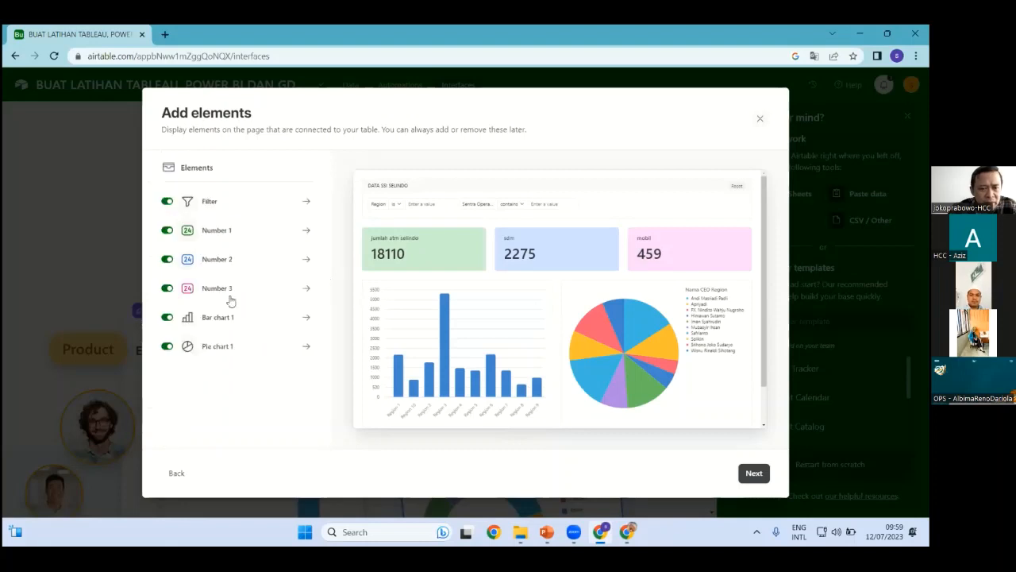
pyautogui.click(211, 348)
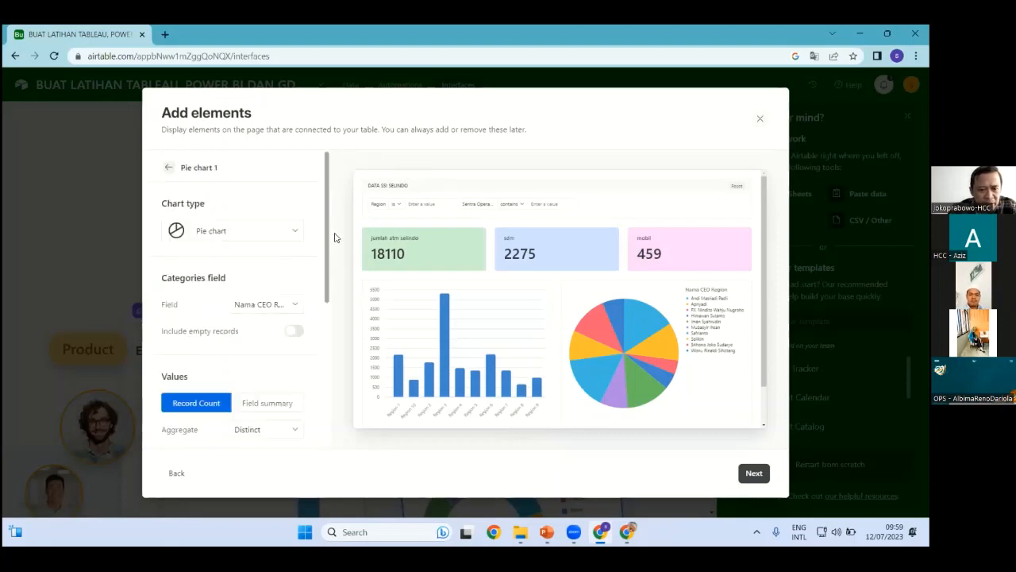
pyautogui.scroll(-1, 329, 245)
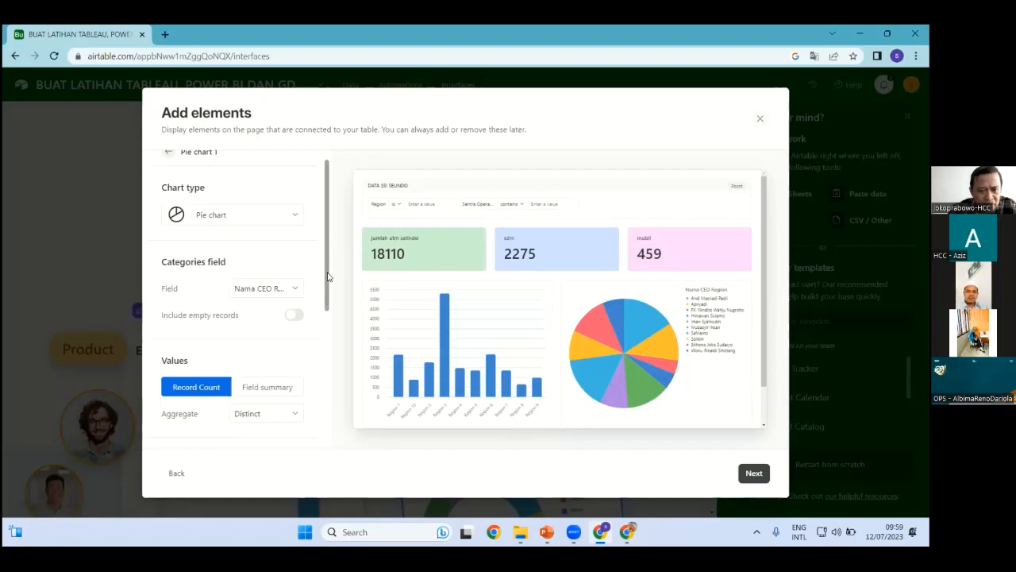
pyautogui.scroll(-1, 329, 279)
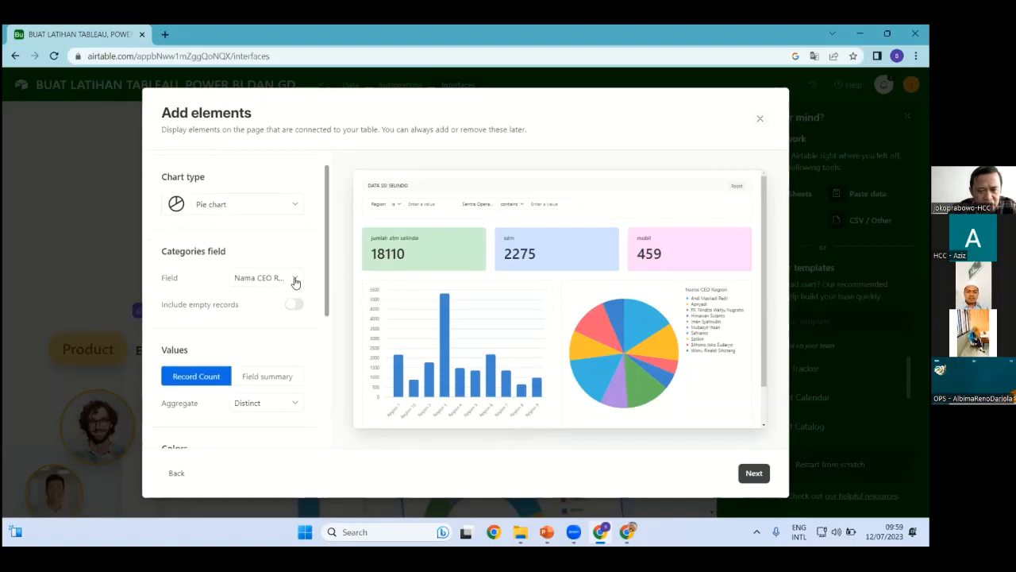
pyautogui.click(295, 282)
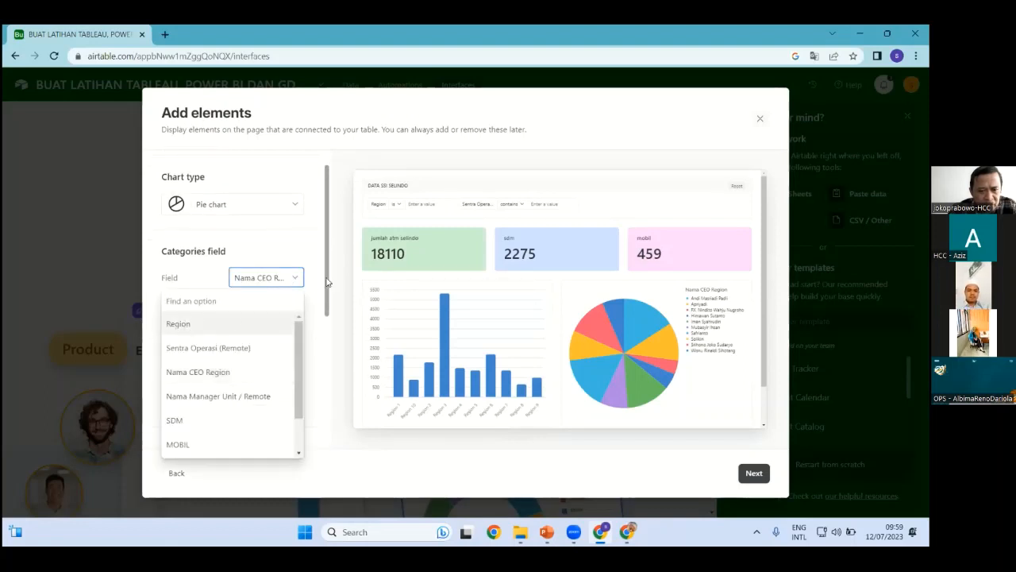
pyautogui.press('Return')
# Make the pie chart's values the sum of SDM and continue to naming
pyautogui.scroll(-3, 275, 309)
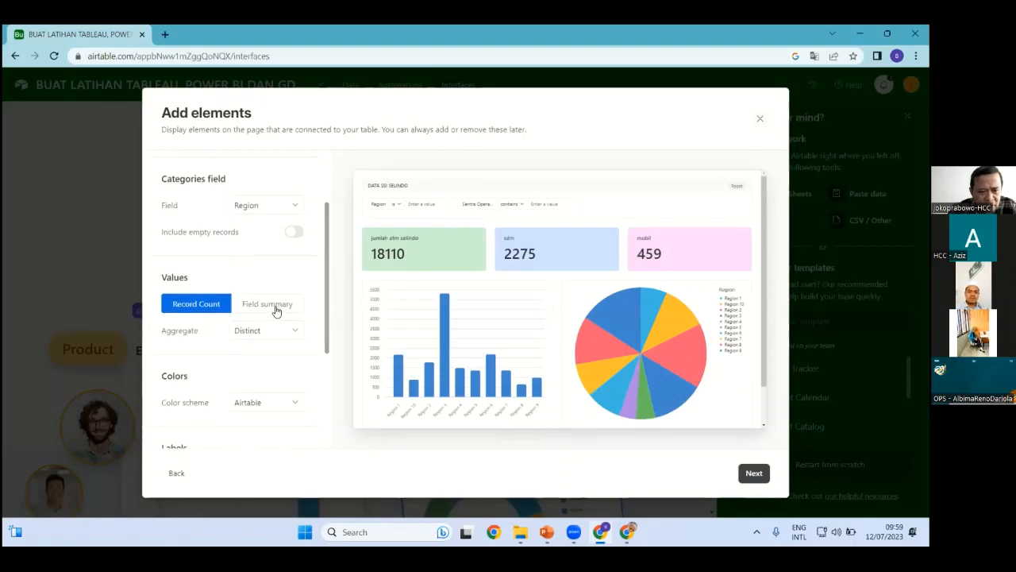
pyautogui.click(275, 310)
pyautogui.scroll(-1, 278, 306)
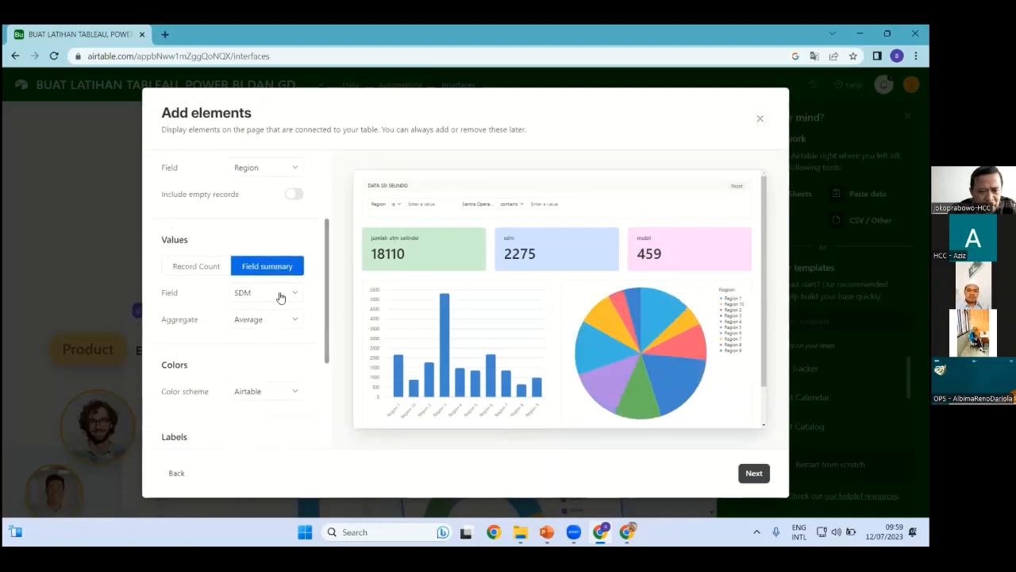
pyautogui.click(298, 320)
pyautogui.click(175, 392)
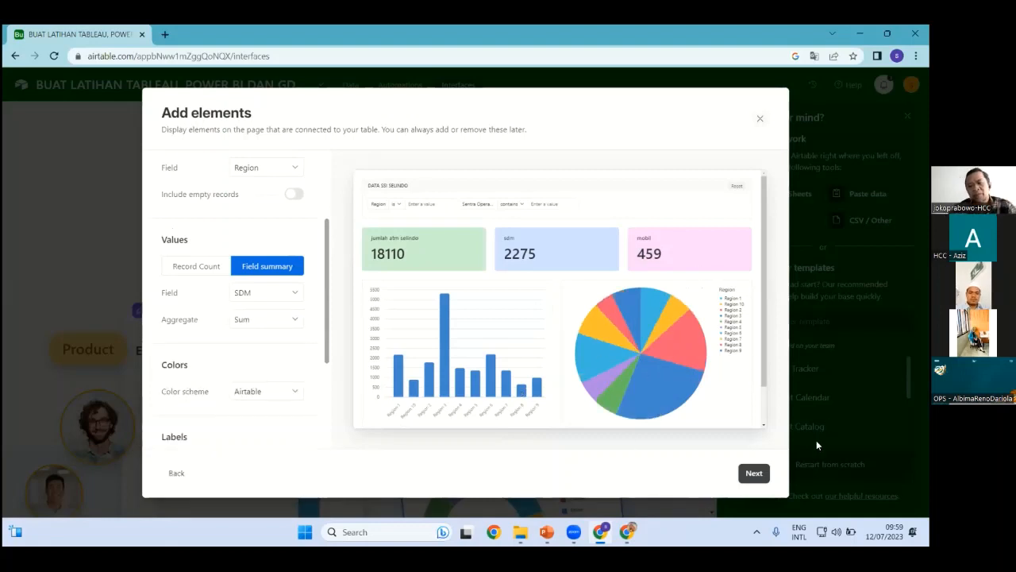
pyautogui.click(754, 475)
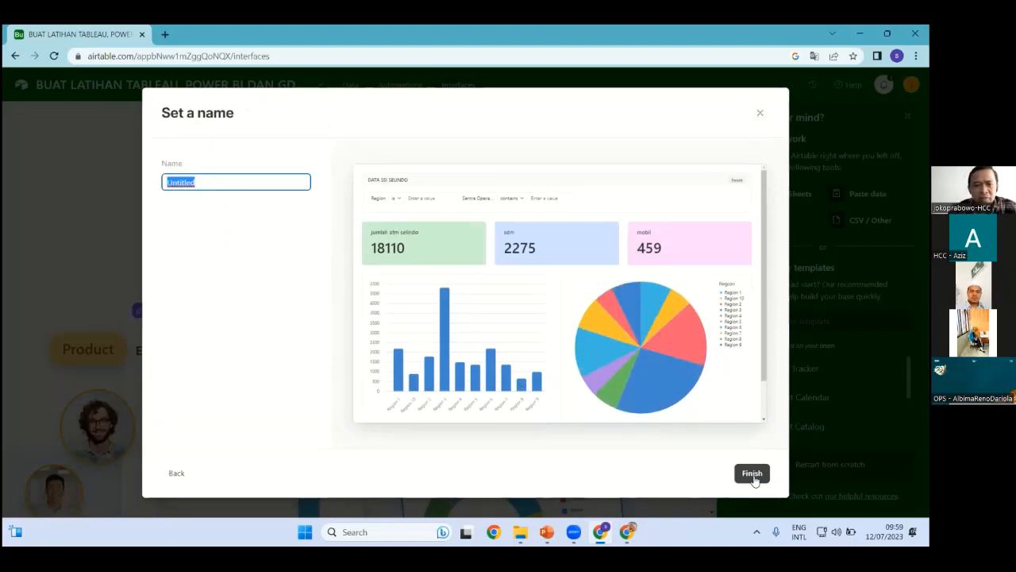
# Finish the interface setup and minimise the Airtable browser window
pyautogui.click(74, 188)
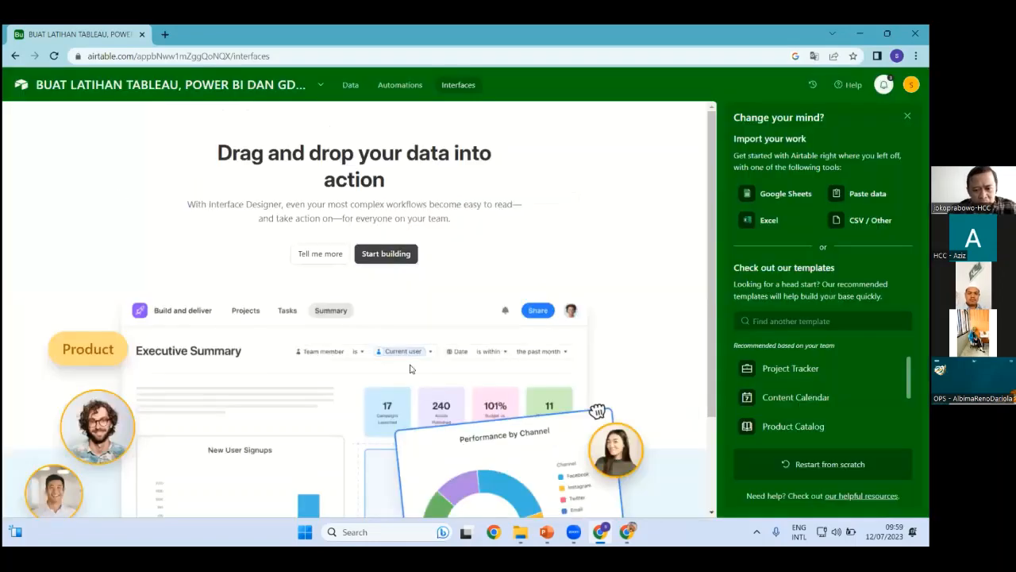
pyautogui.scroll(-2, 573, 450)
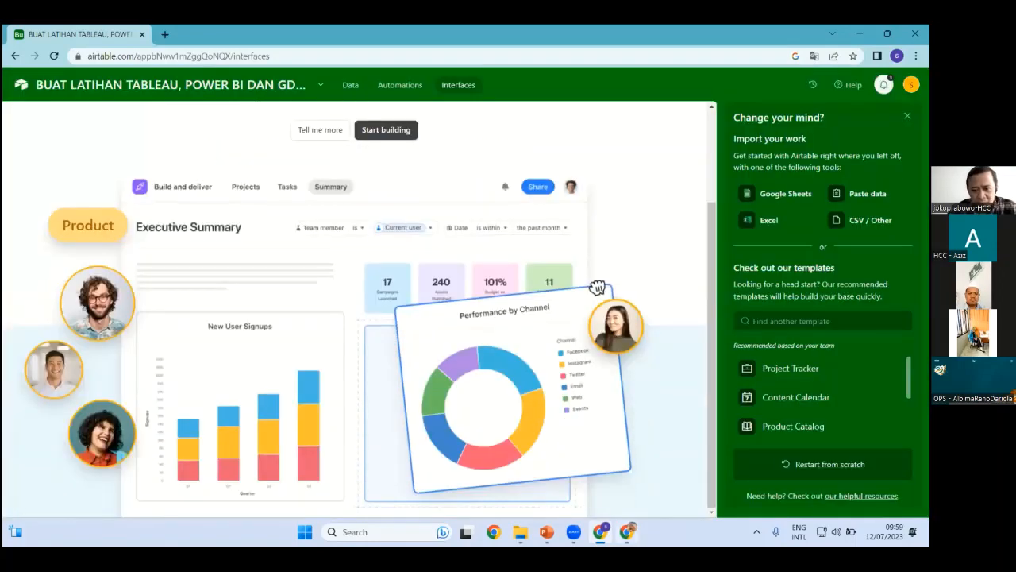
pyautogui.click(599, 532)
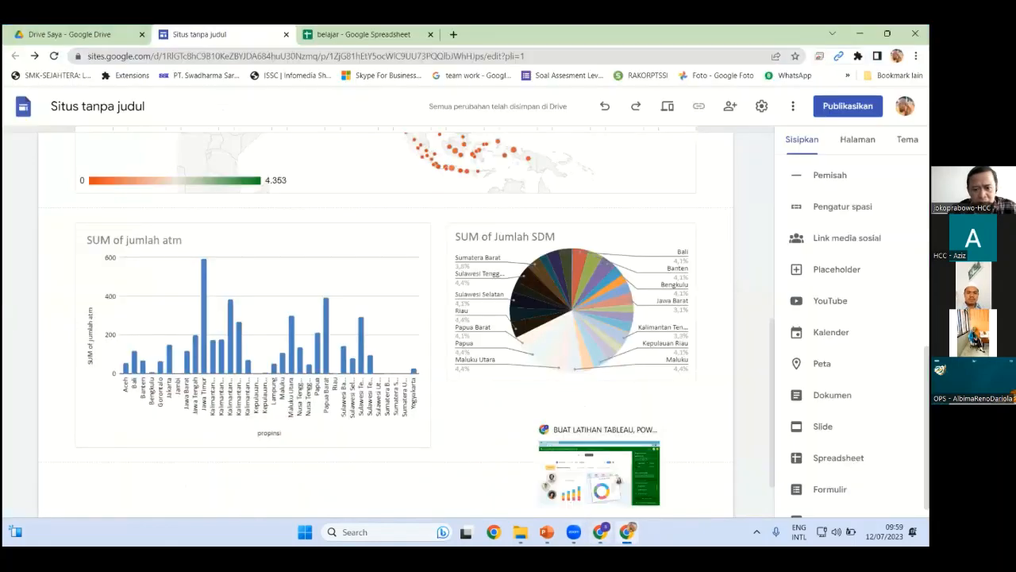
# Bring back Airtable, switch to the Google Sites chart page, then minimise it
pyautogui.click(601, 532)
pyautogui.scroll(2, 331, 334)
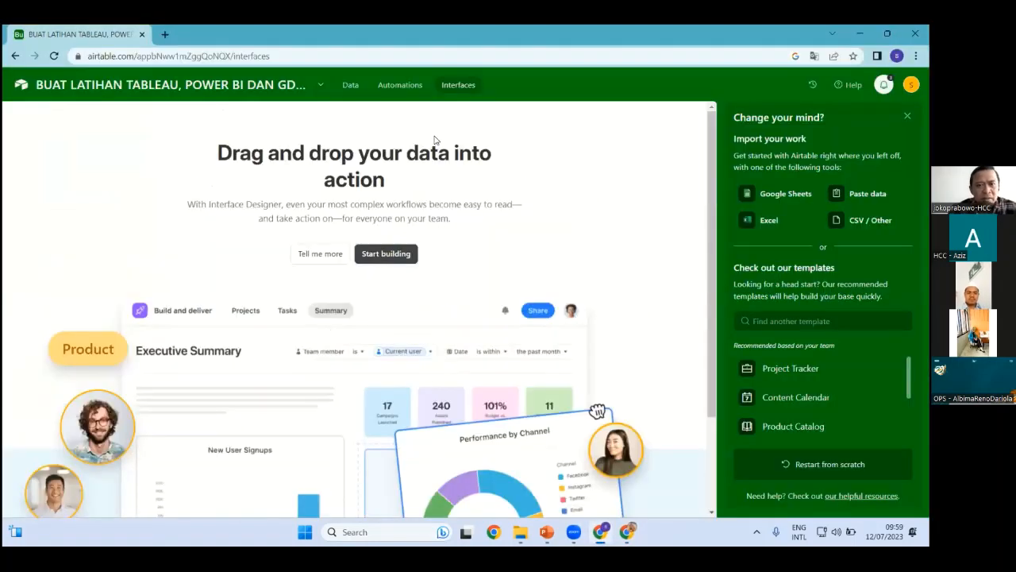
pyautogui.scroll(-2, 454, 253)
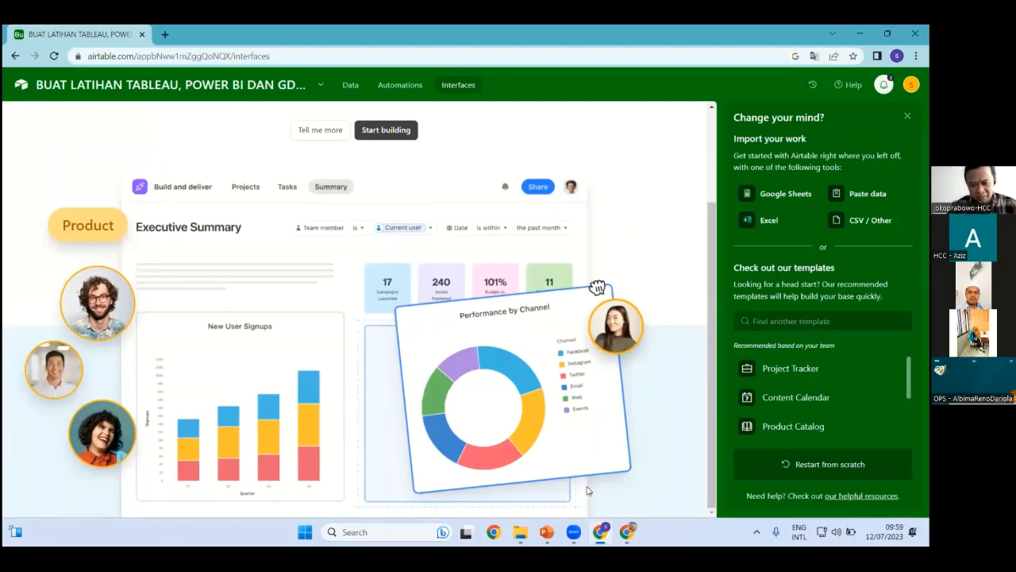
pyautogui.click(627, 530)
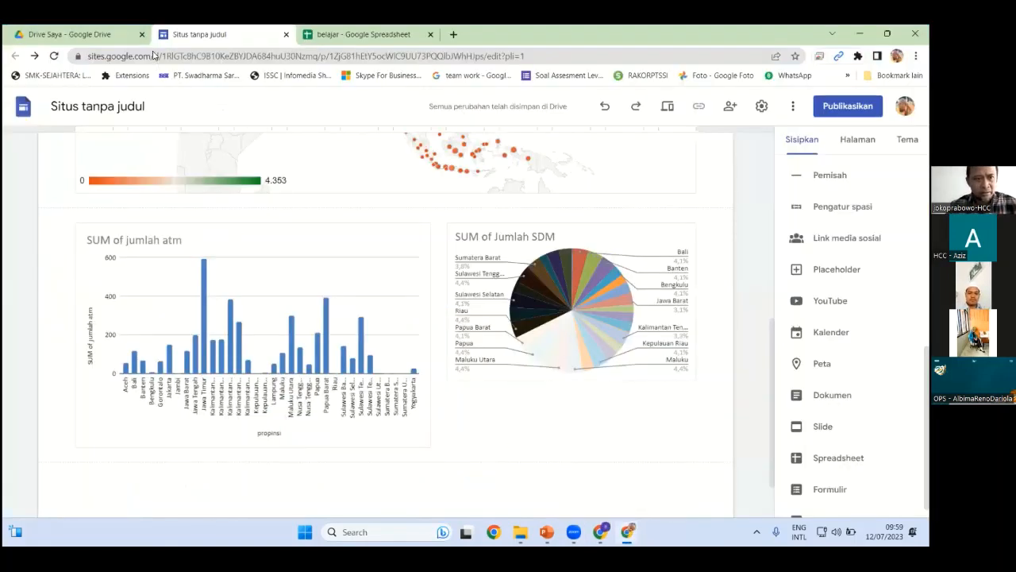
pyautogui.click(860, 34)
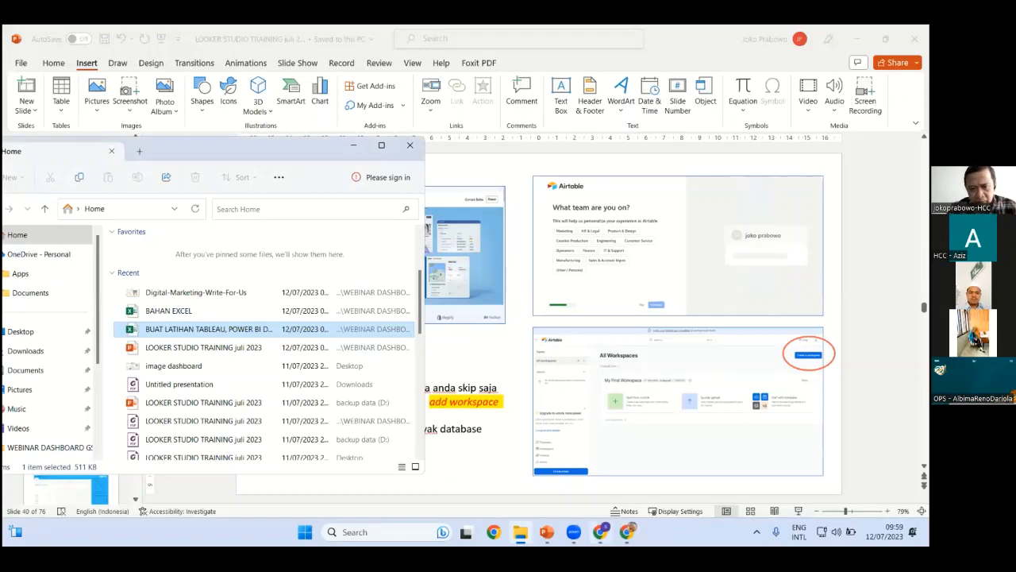
# Close File Explorer and switch back to the Airtable window with Alt+Tab
pyautogui.click(601, 531)
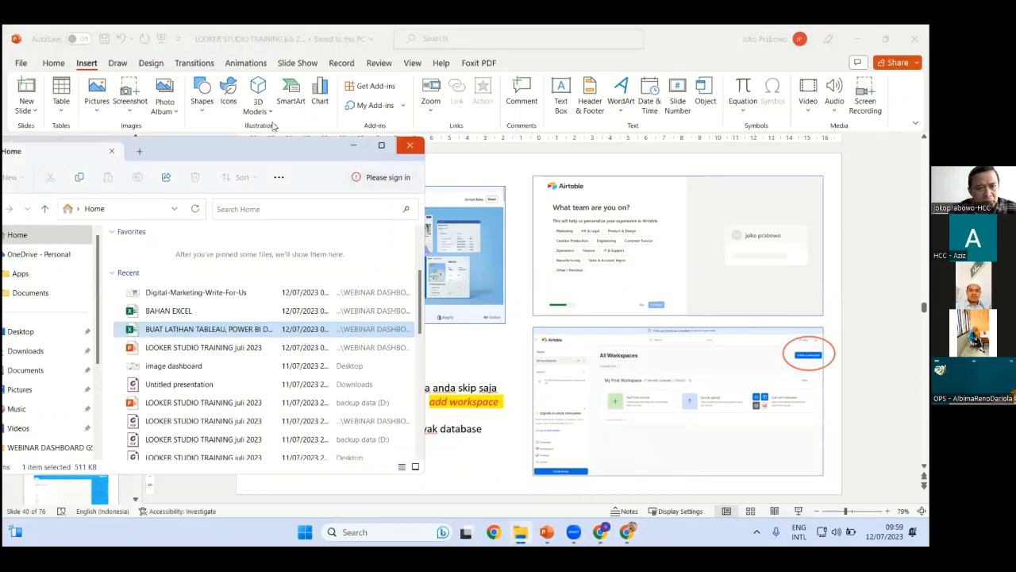
pyautogui.click(410, 146)
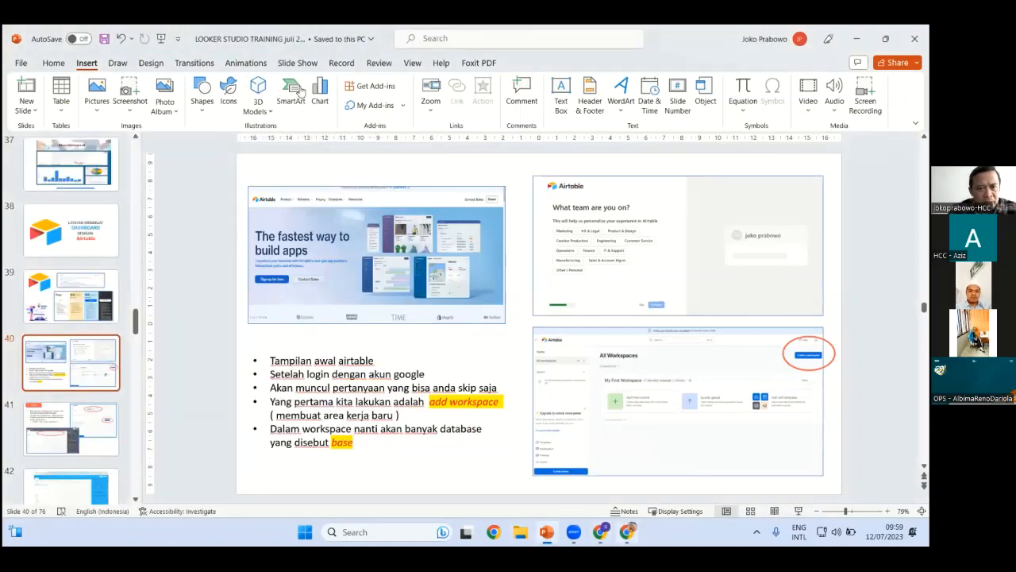
pyautogui.hotkey('alt', 'Tab')
pyautogui.hotkey('alt', 'Tab')
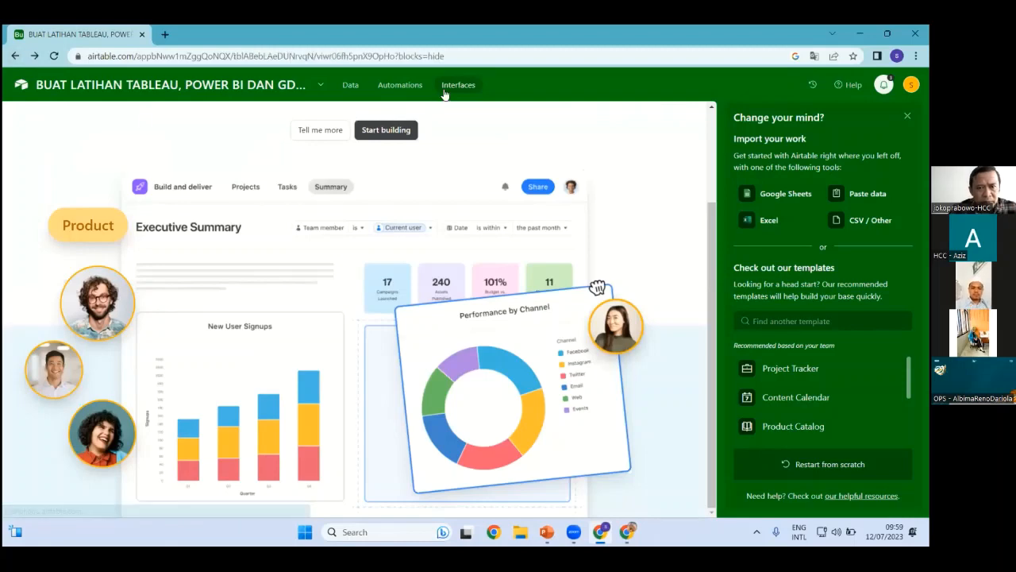
# Reopen the 'dashboard ssi' interface for editing and open its filter element settings
pyautogui.click(452, 91)
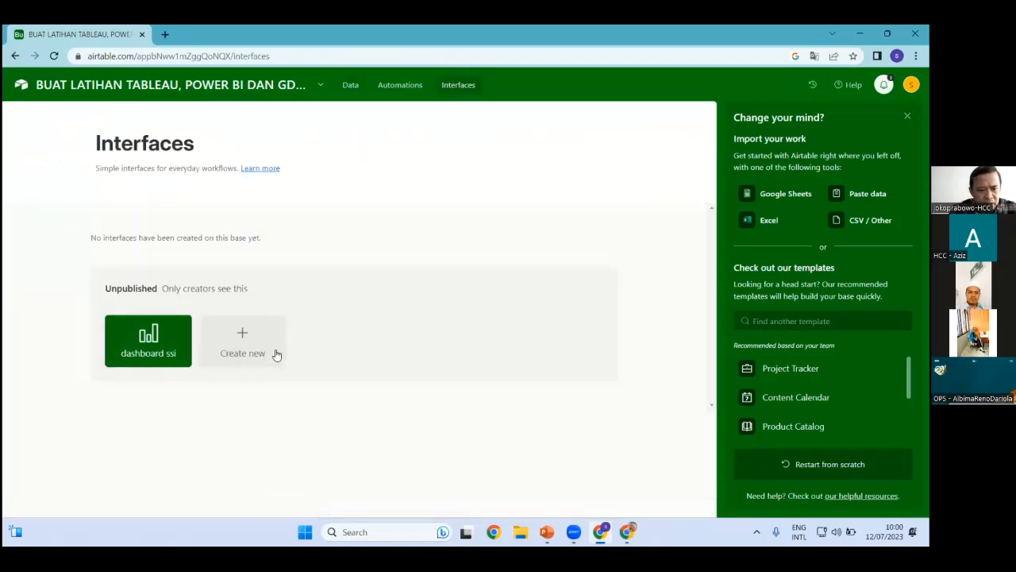
pyautogui.click(151, 347)
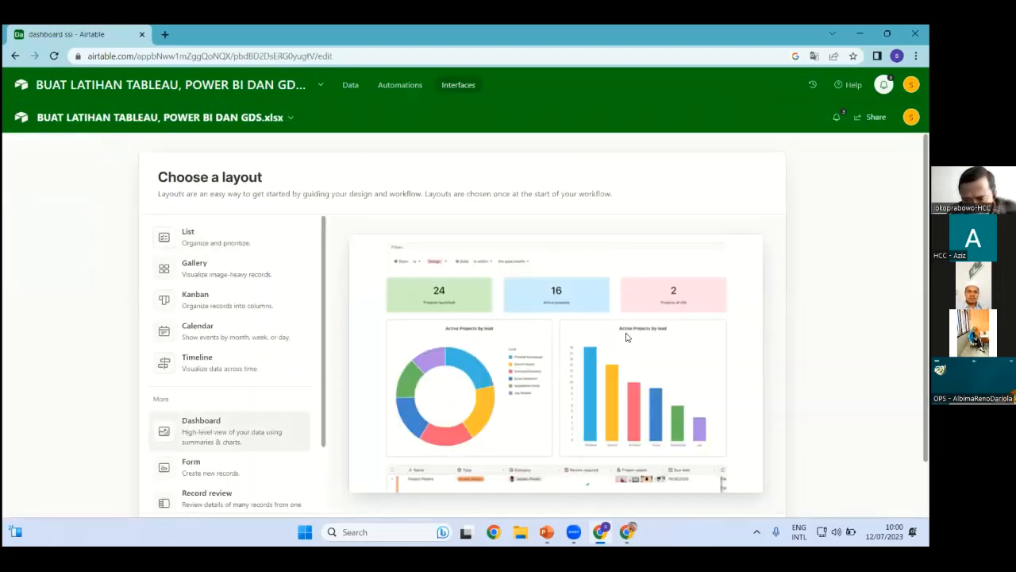
pyautogui.scroll(-2, 344, 366)
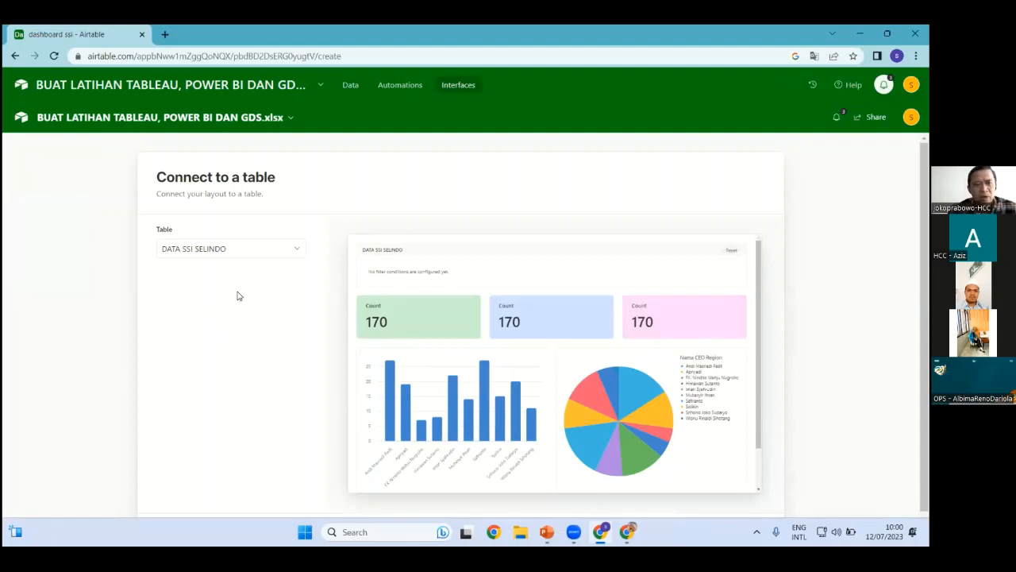
pyautogui.scroll(-1, 237, 296)
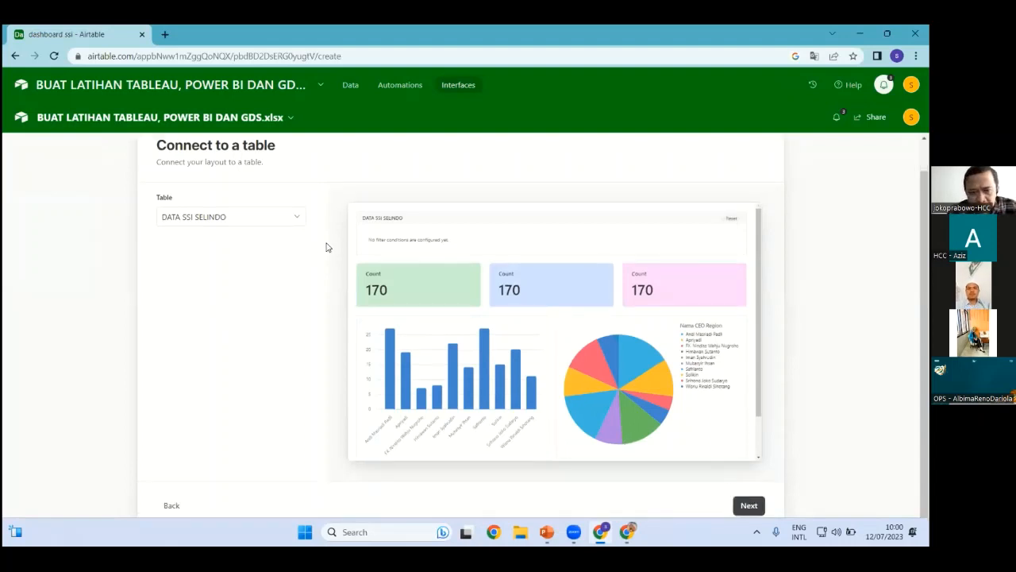
pyautogui.click(747, 505)
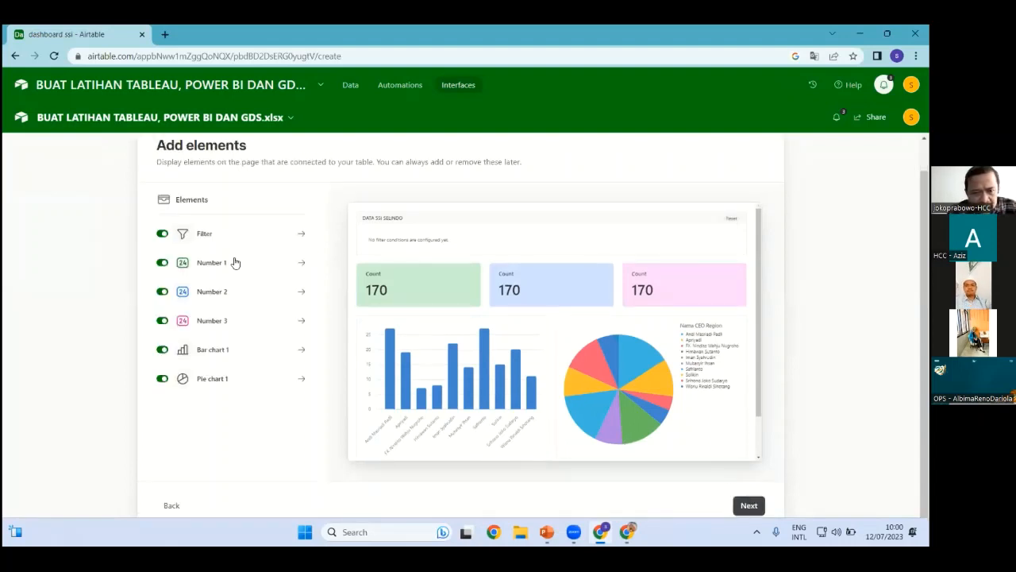
pyautogui.click(219, 241)
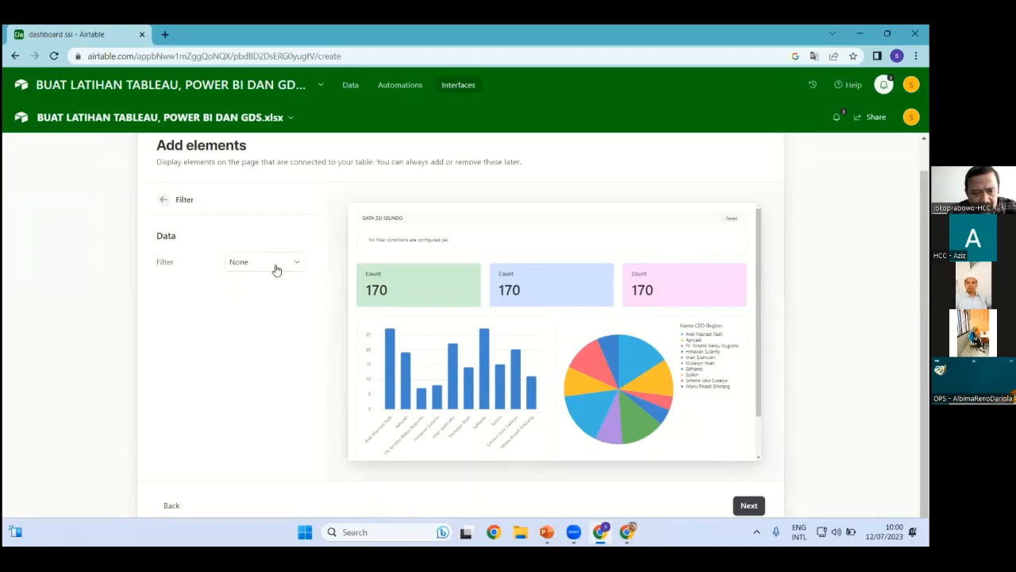
# Open and close the base name popup, returning to the interface layout choices
pyautogui.click(275, 88)
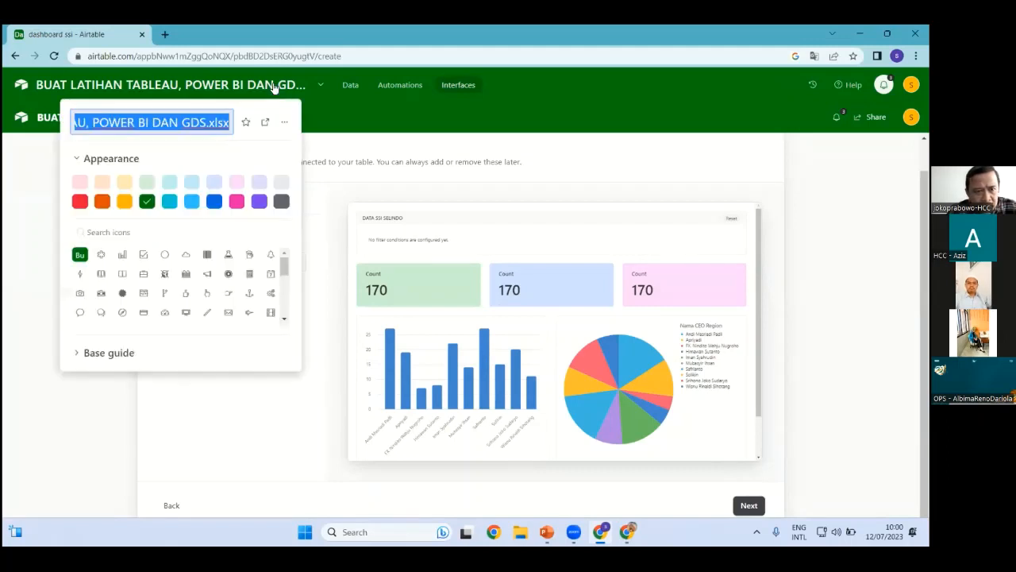
pyautogui.click(323, 88)
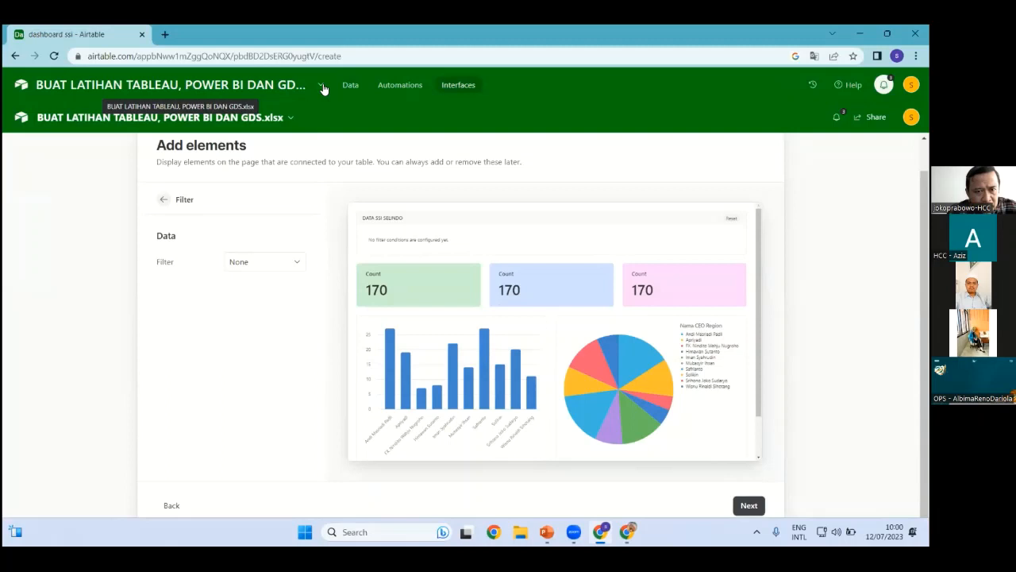
pyautogui.click(279, 92)
pyautogui.click(461, 85)
pyautogui.click(461, 85)
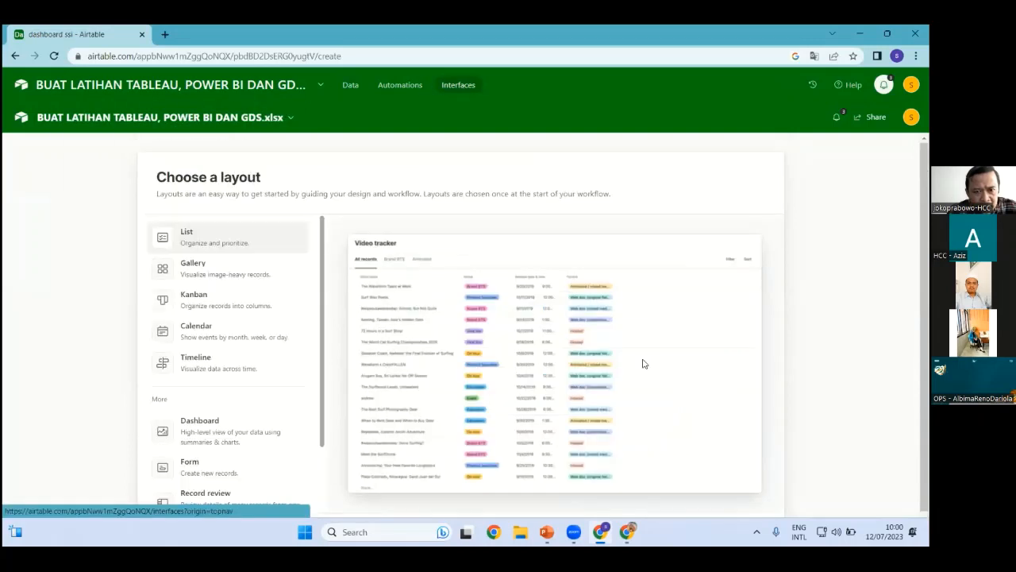
# Choose the Dashboard layout connected to the DATA SSI SELINDO table
pyautogui.click(203, 423)
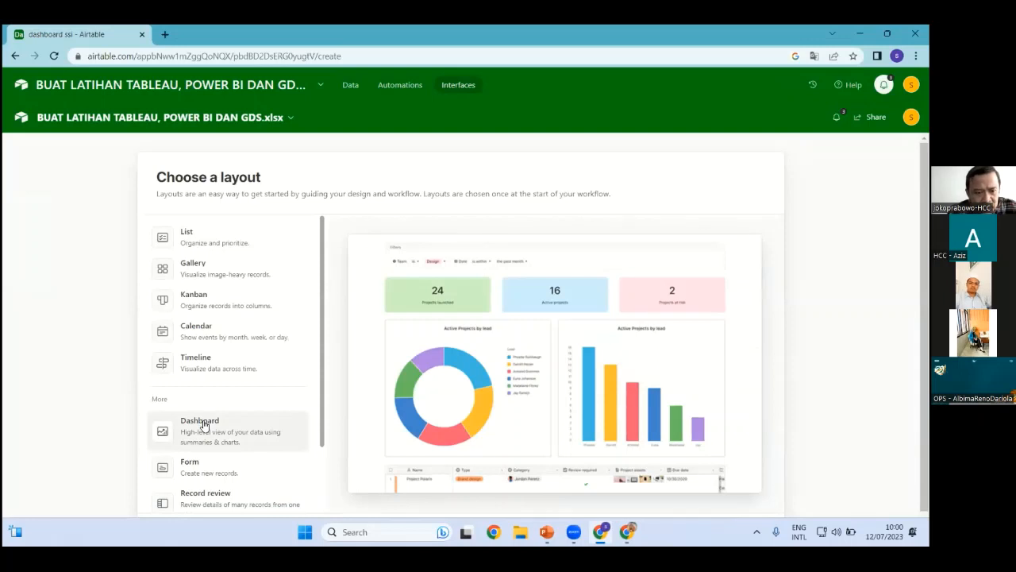
pyautogui.scroll(-1, 205, 413)
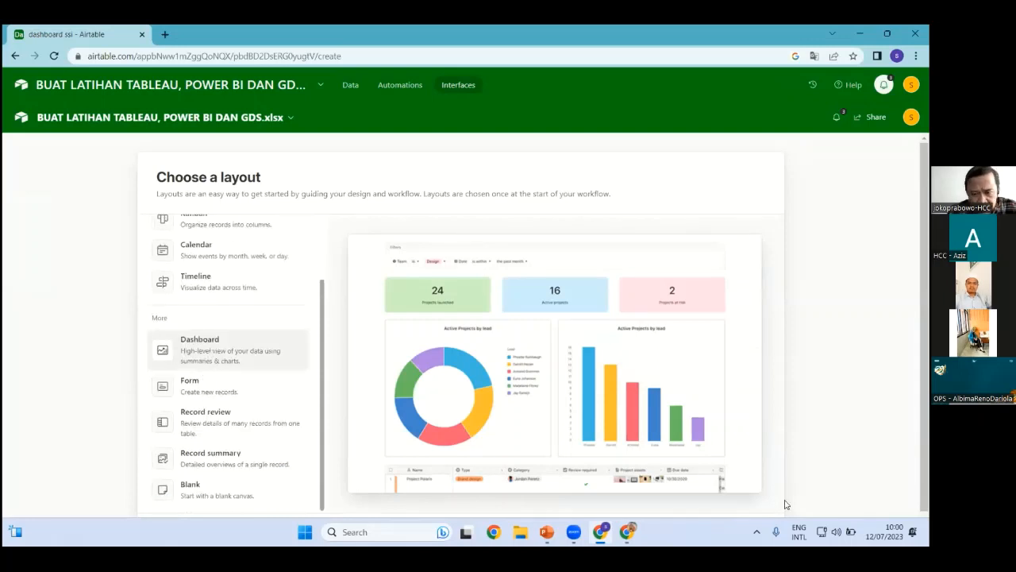
pyautogui.scroll(-1, 274, 379)
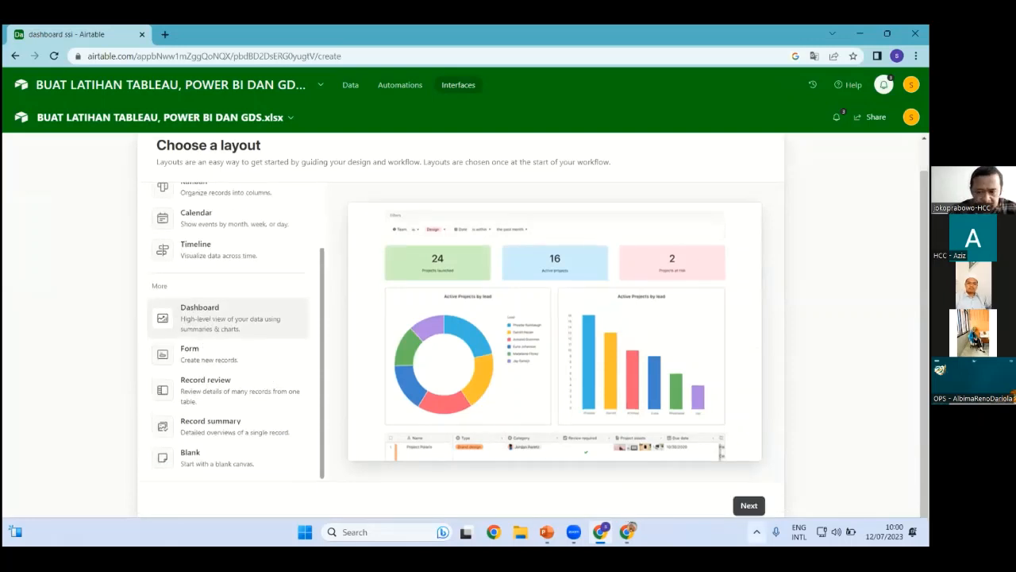
pyautogui.click(746, 505)
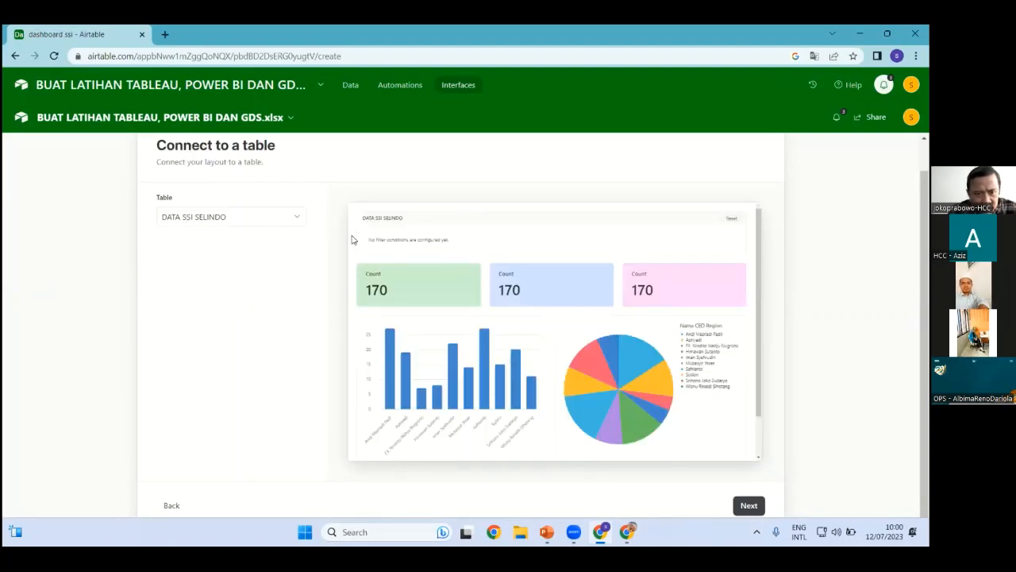
pyautogui.click(750, 506)
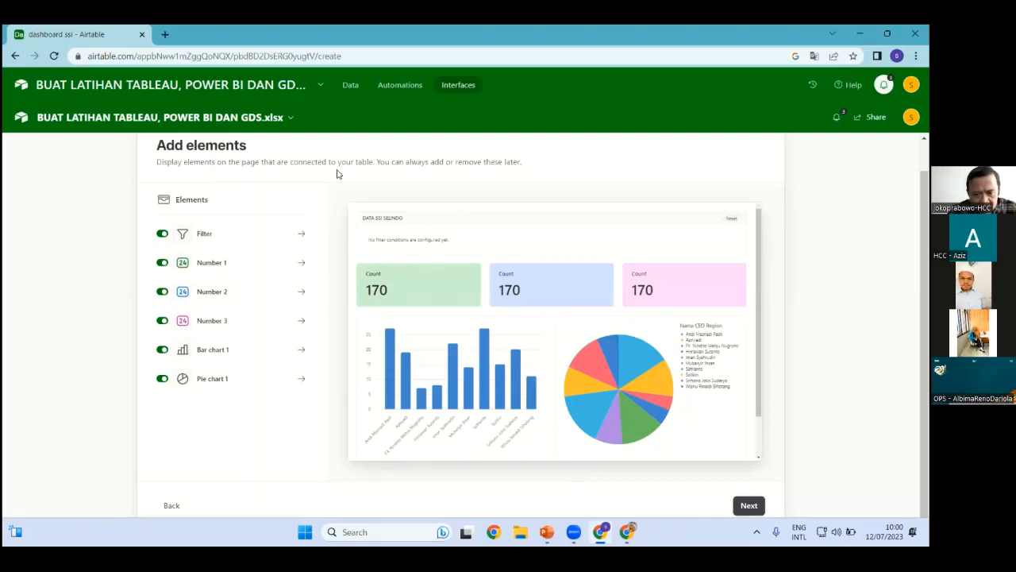
# Open the Filter element's settings
pyautogui.click(220, 232)
pyautogui.click(164, 199)
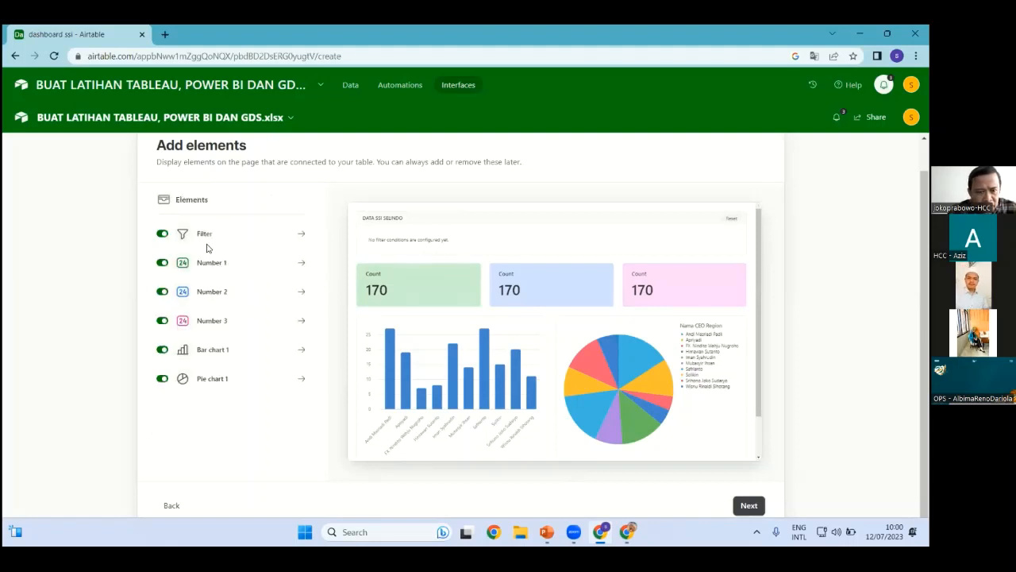
pyautogui.click(185, 234)
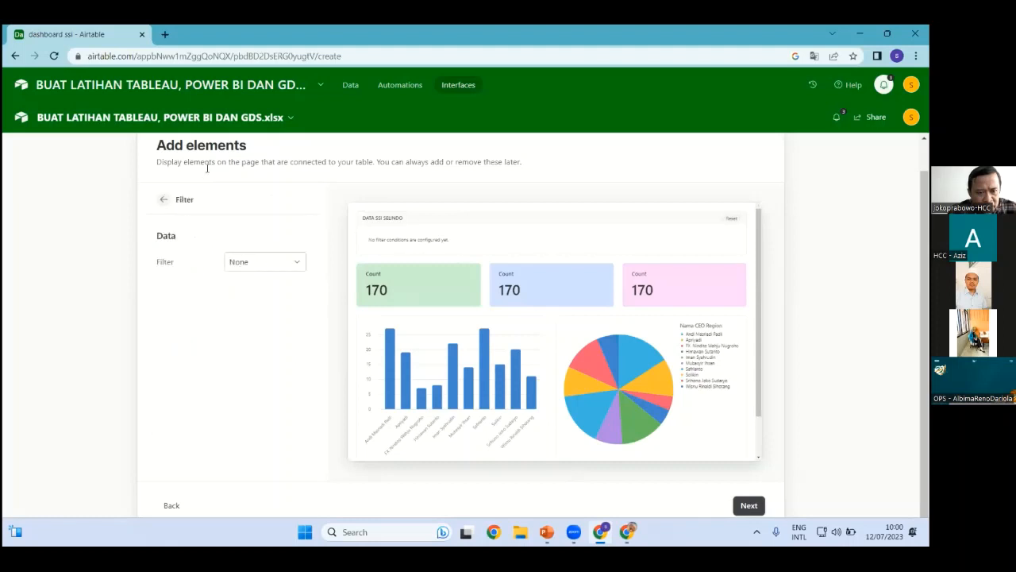
# Open and close the base's navigation options, then open them again
pyautogui.click(287, 118)
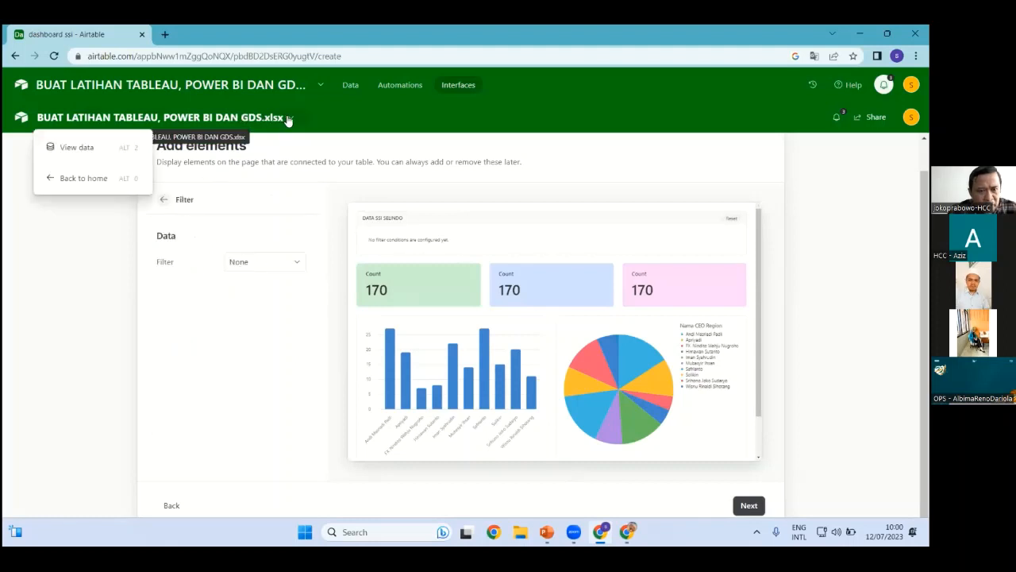
pyautogui.click(290, 119)
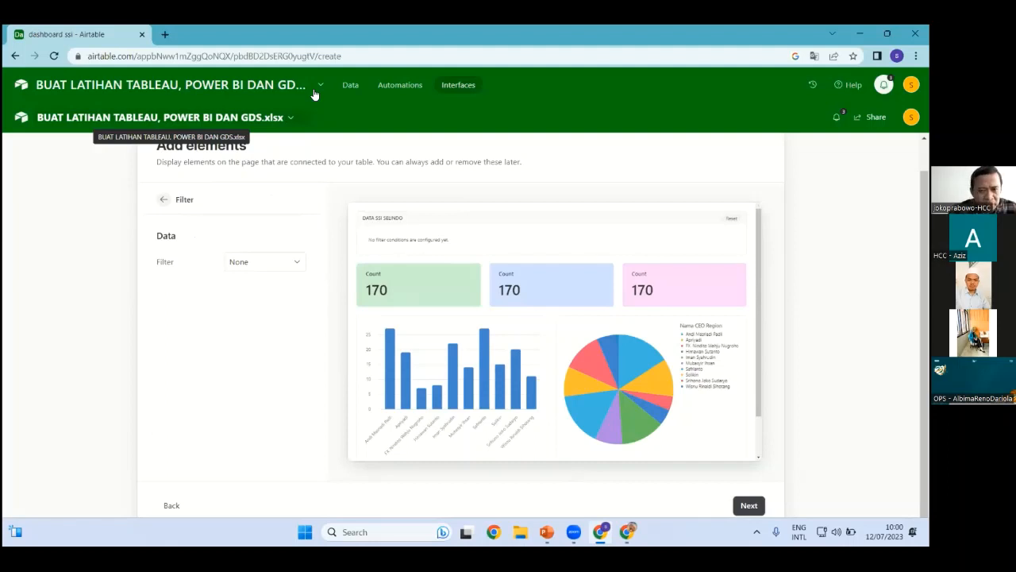
pyautogui.click(316, 89)
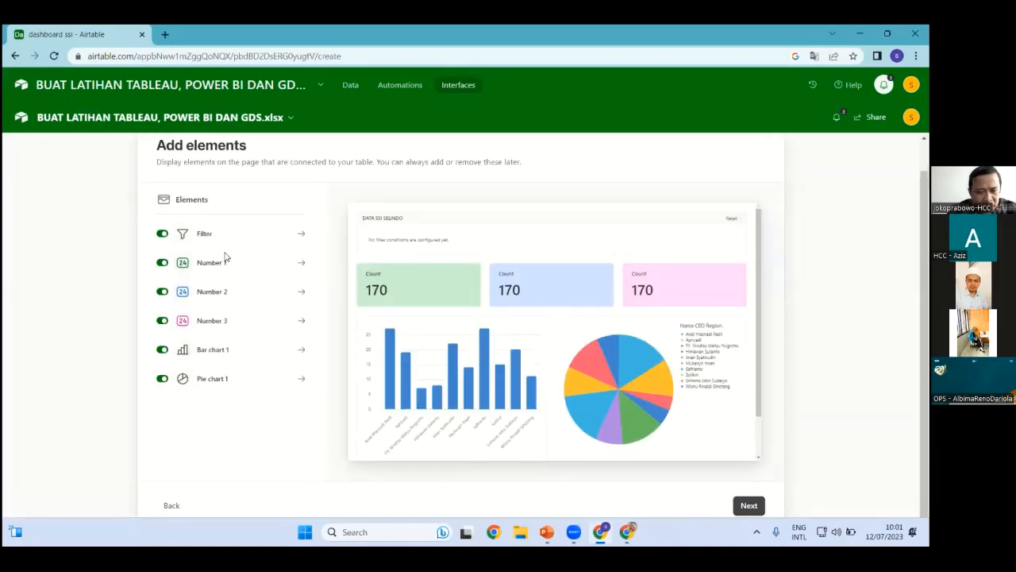
# Add two filter conditions, Region contains and Sentra Operasi (Remote) contains, to the dashboard filter
pyautogui.click(286, 262)
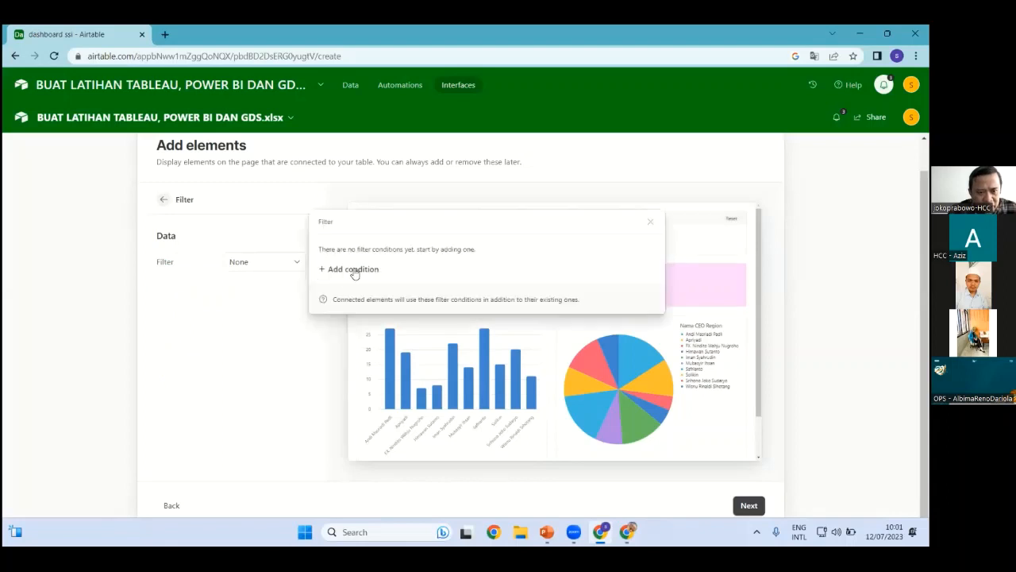
pyautogui.click(349, 270)
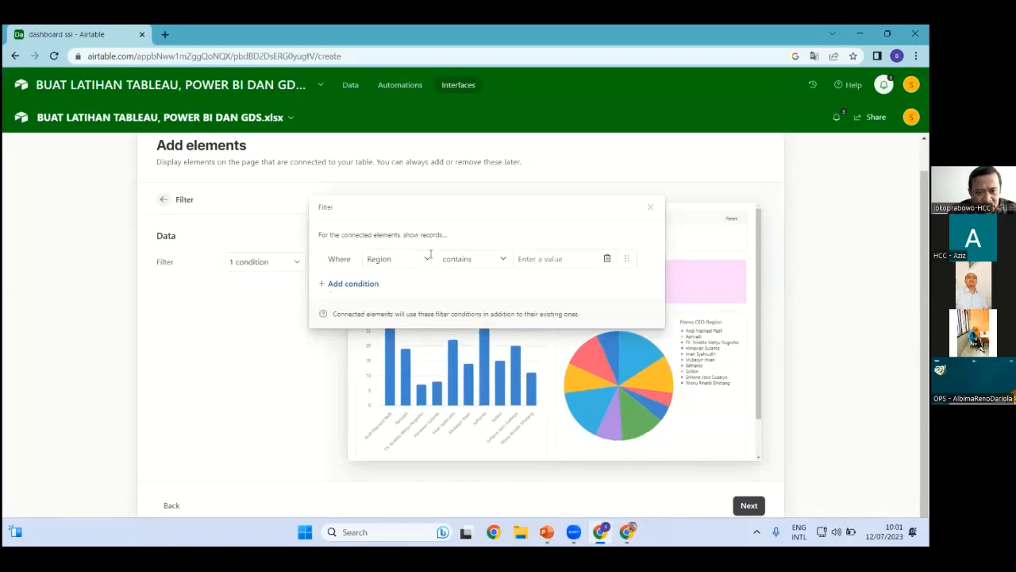
pyautogui.click(353, 283)
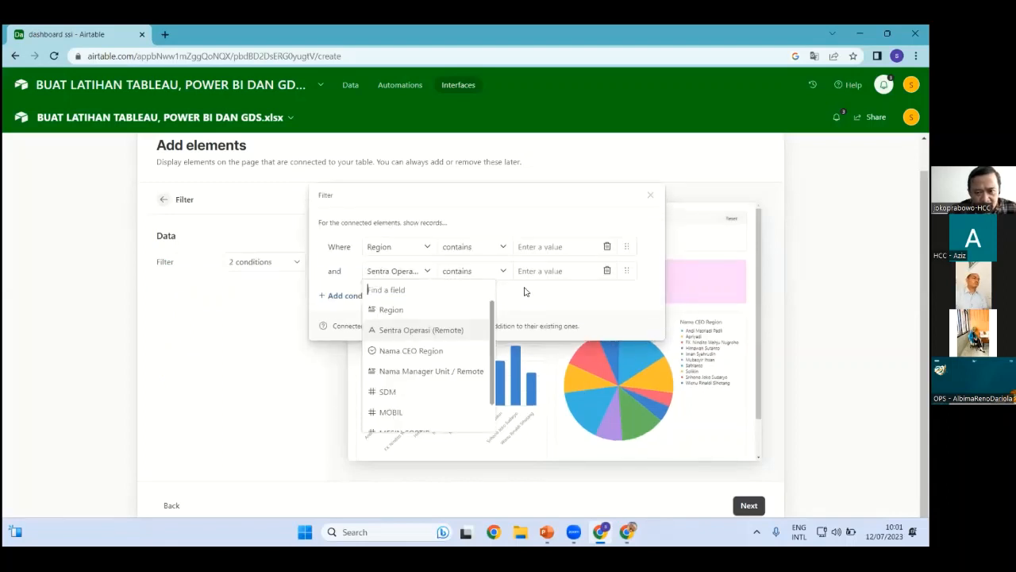
pyautogui.press('Escape')
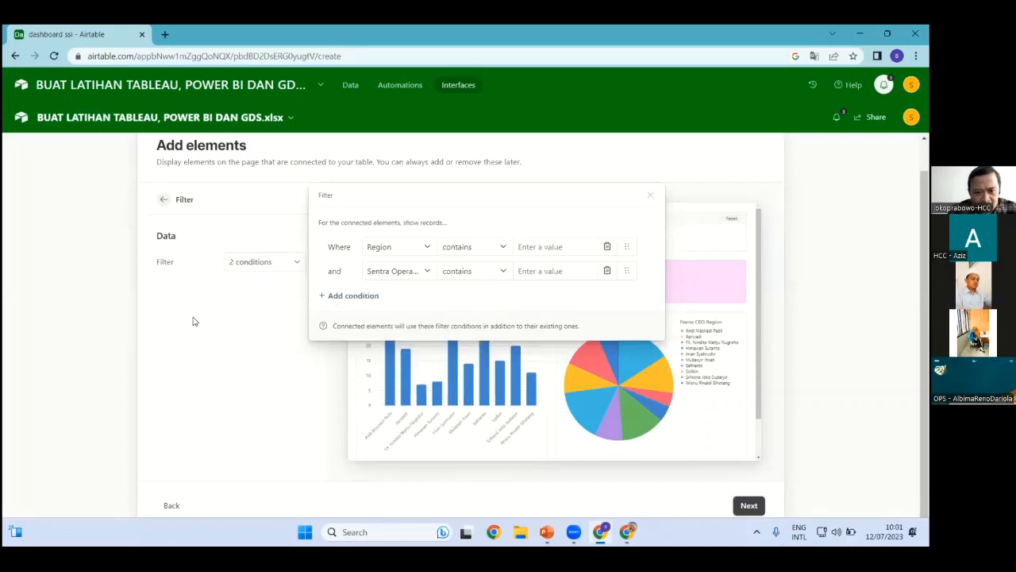
pyautogui.press('Escape')
pyautogui.click(163, 200)
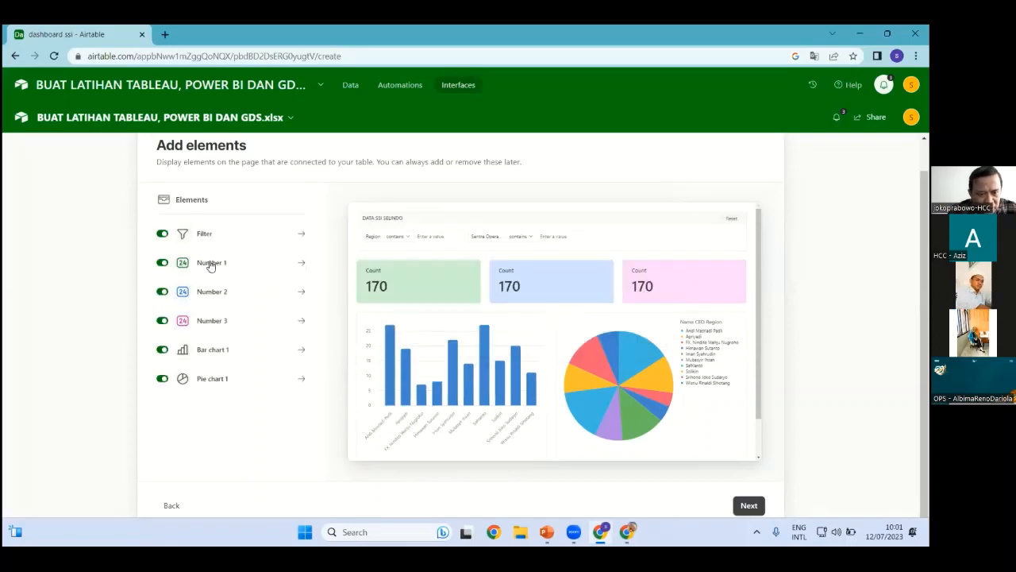
# Title the first number card 'Jumlah atm'
pyautogui.click(211, 265)
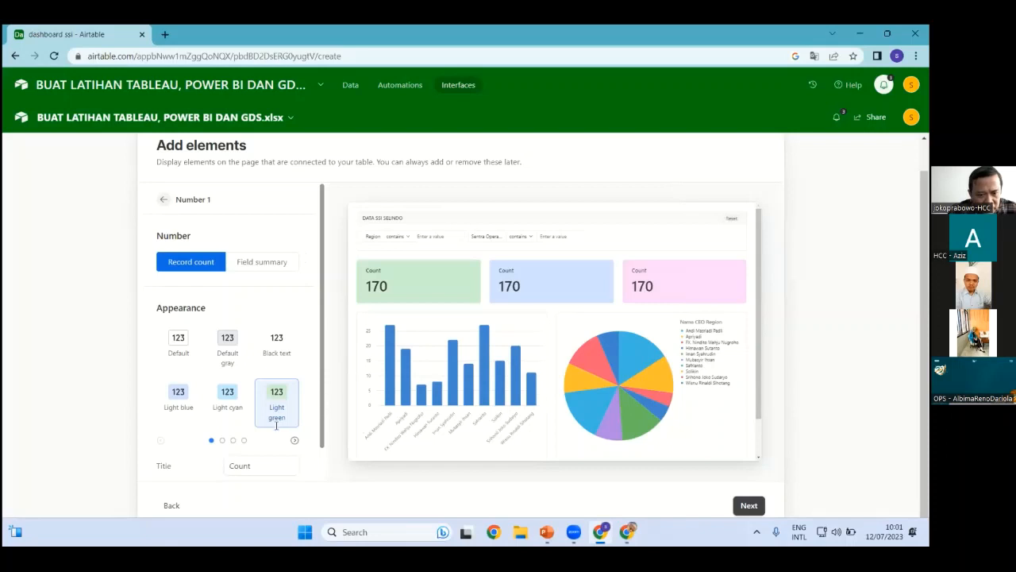
pyautogui.scroll(-1, 276, 427)
pyautogui.click(149, 432)
pyautogui.write('i')
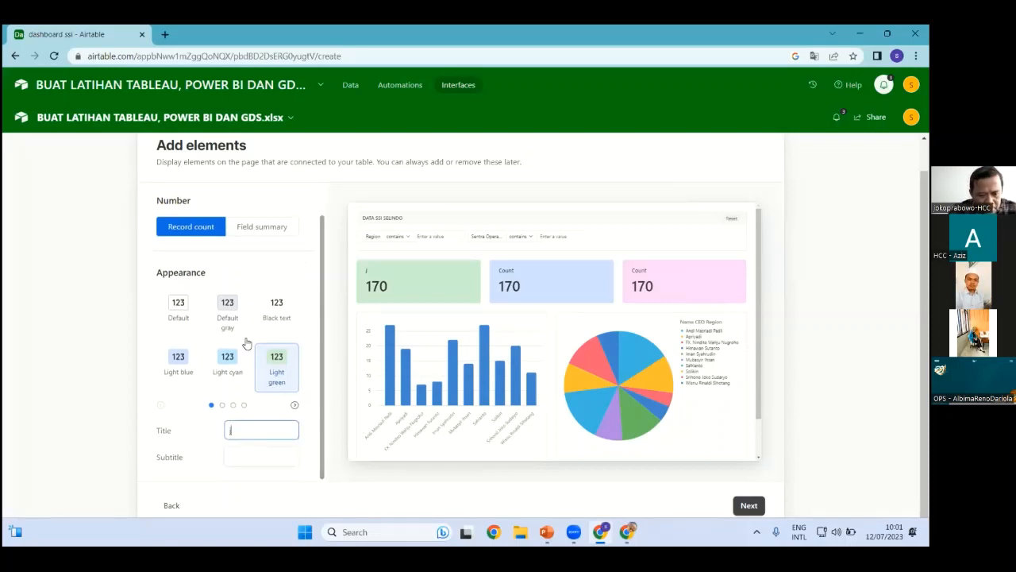
pyautogui.write('umlah atm')
# Make the card sum the Jumlah ATM field so it shows 18110
pyautogui.click(270, 229)
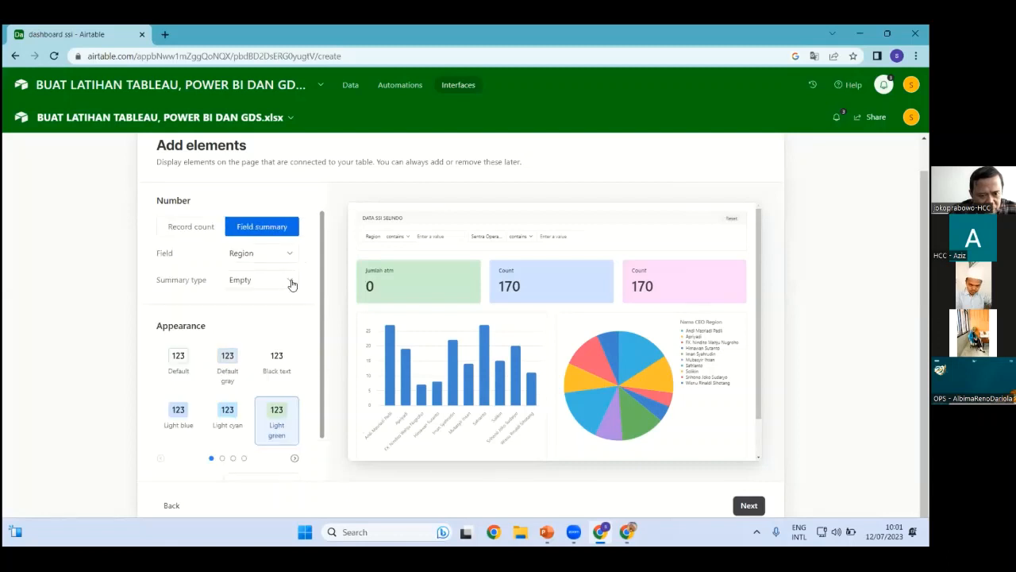
pyautogui.click(248, 281)
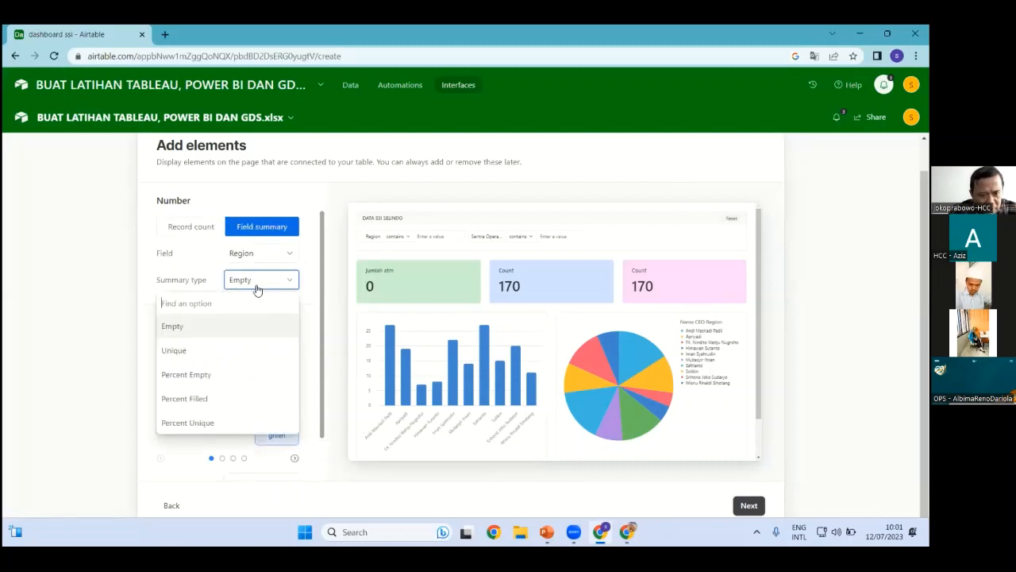
pyautogui.click(258, 252)
pyautogui.scroll(-1, 192, 421)
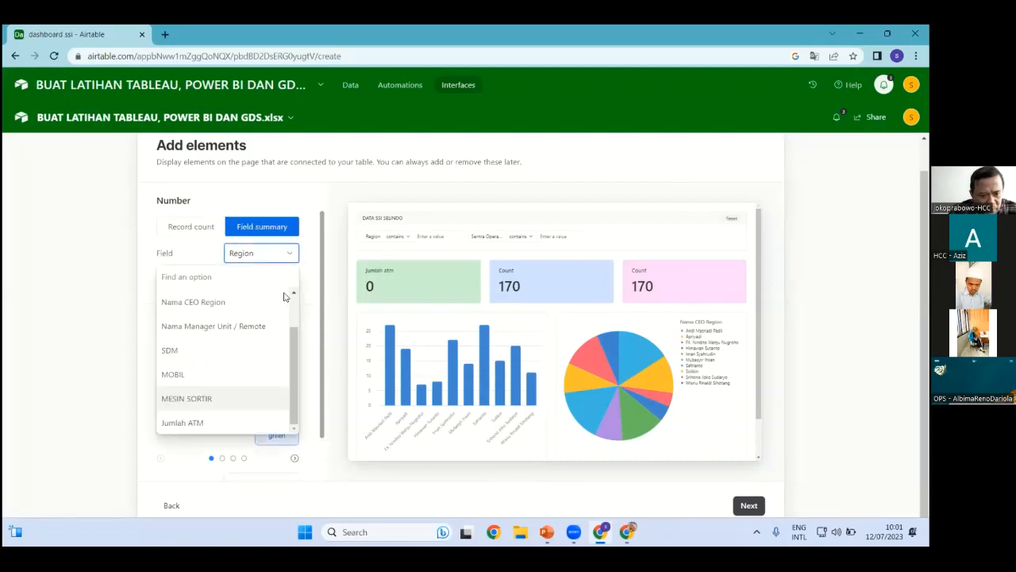
pyautogui.click(182, 423)
pyautogui.click(261, 280)
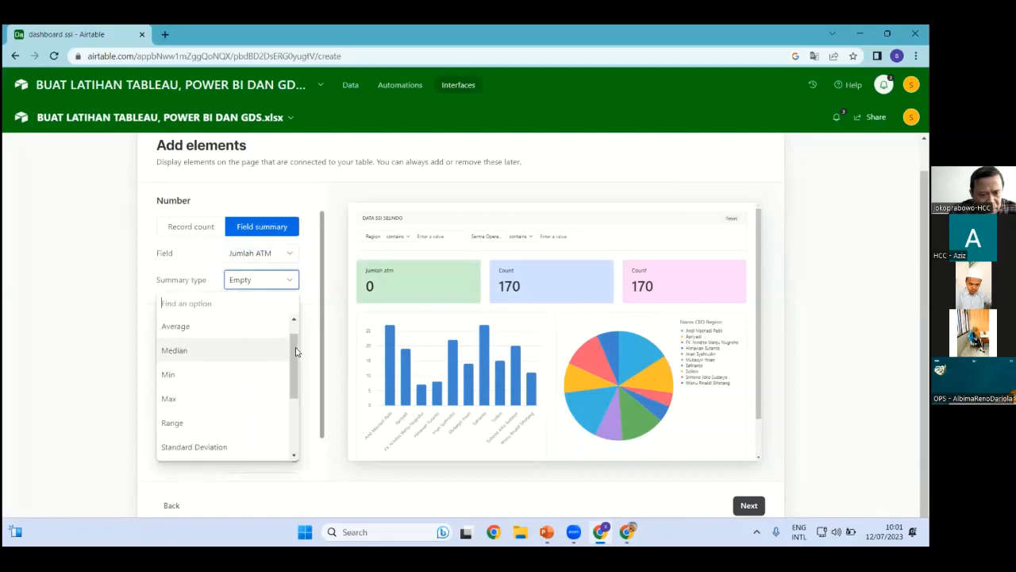
pyautogui.scroll(1, 222, 373)
pyautogui.click(176, 325)
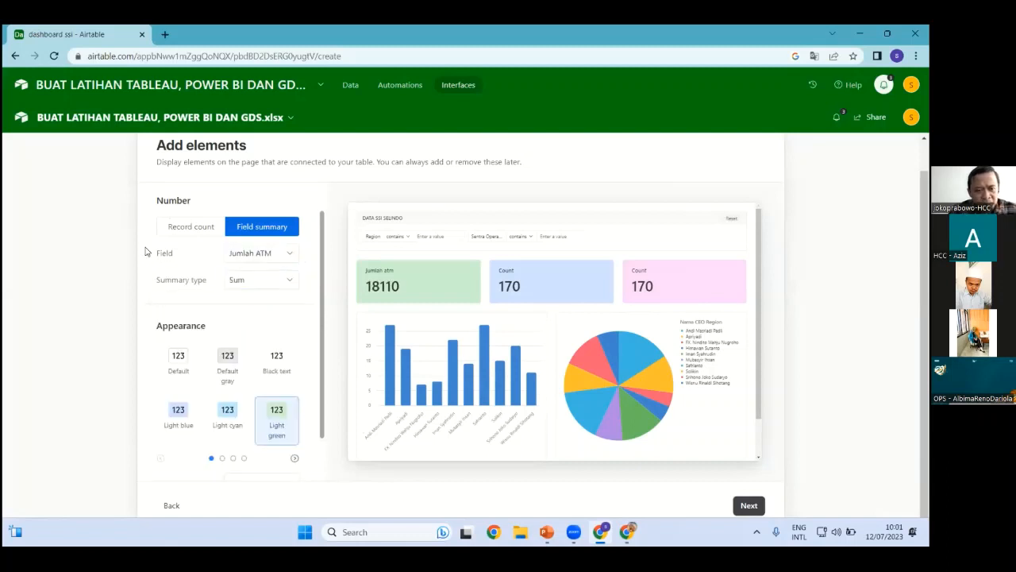
pyautogui.scroll(1, 316, 306)
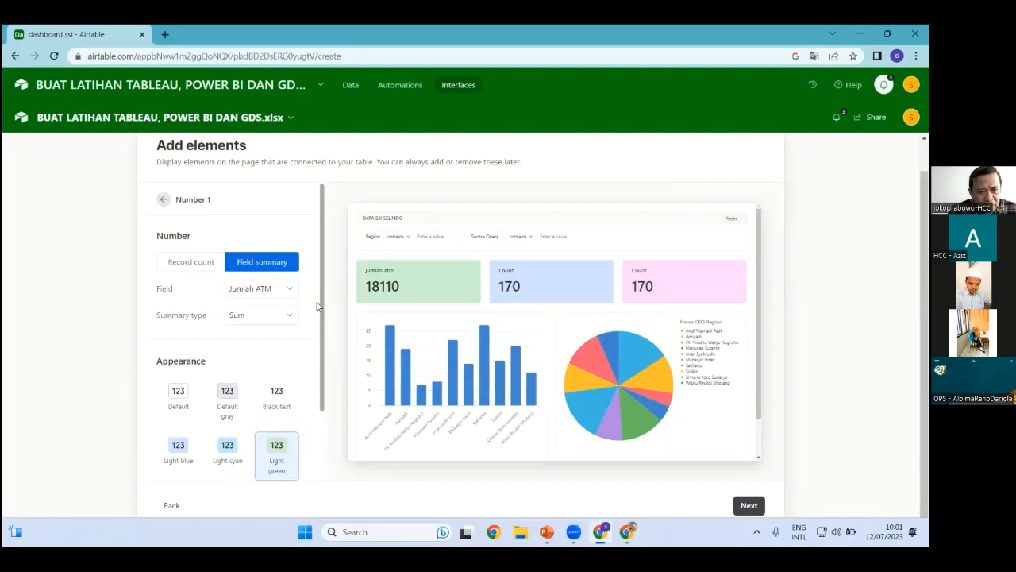
pyautogui.click(507, 277)
# Retitle the second number card to 'sdm'
pyautogui.click(274, 279)
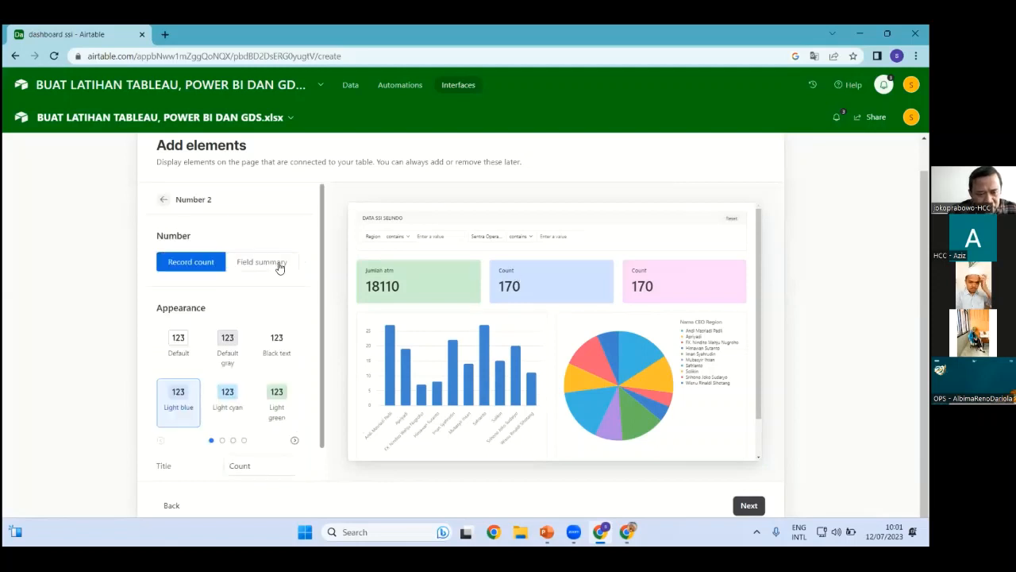
pyautogui.click(277, 264)
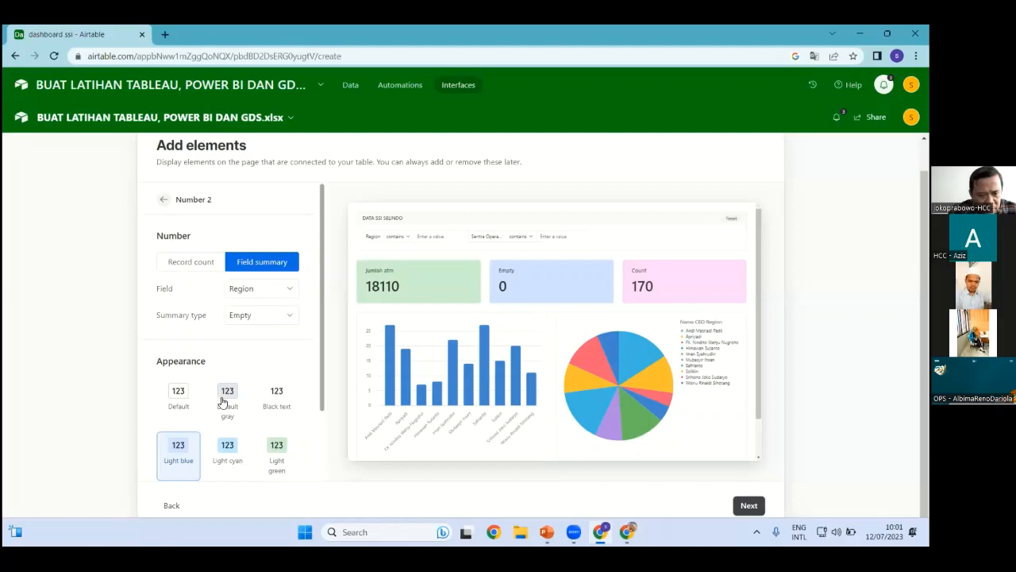
pyautogui.click(277, 317)
pyautogui.click(204, 267)
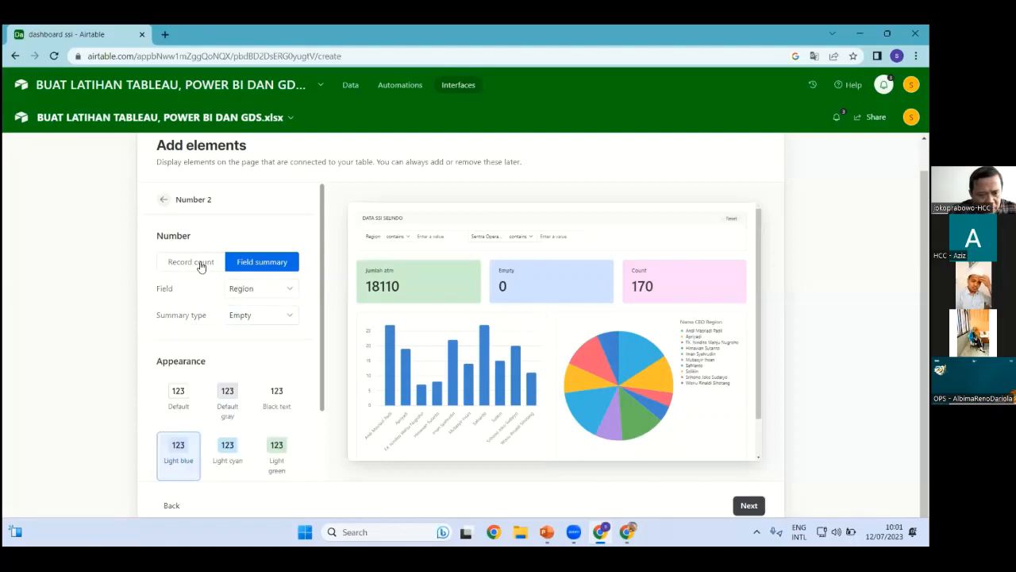
pyautogui.scroll(-1, 228, 434)
pyautogui.click(159, 430)
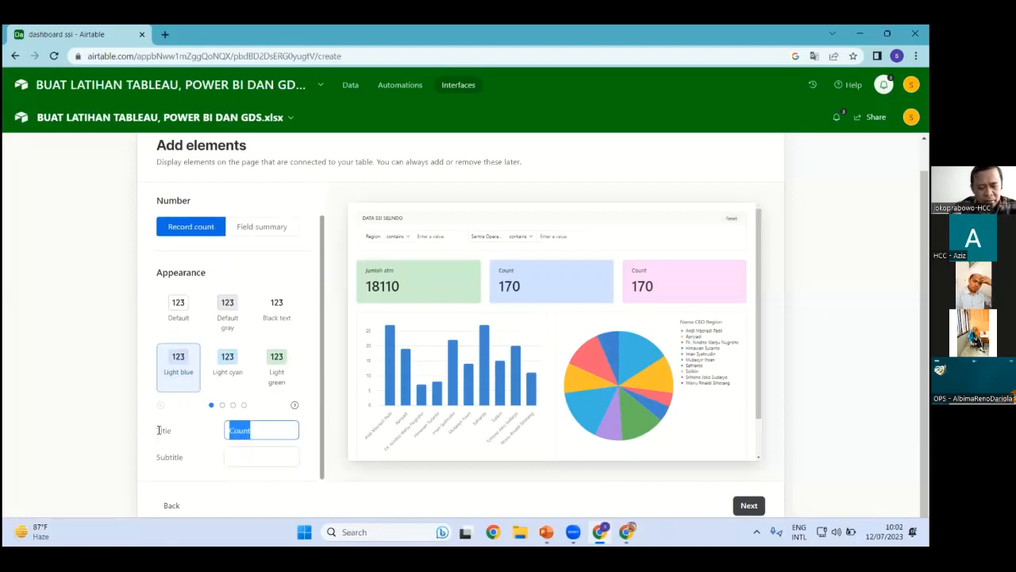
pyautogui.write('sdm')
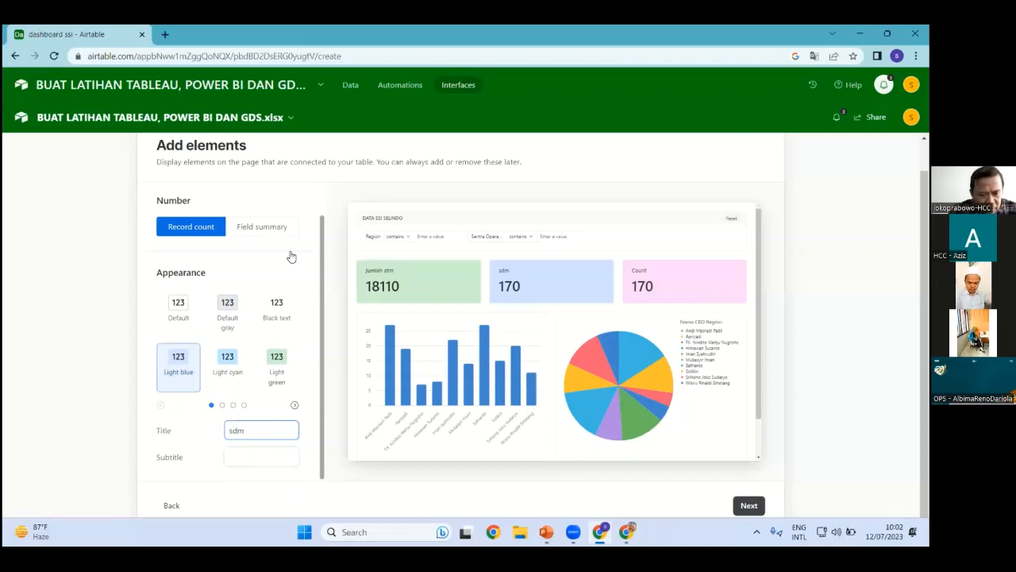
# Make the sdm card sum the SDM field, showing 2275
pyautogui.click(286, 231)
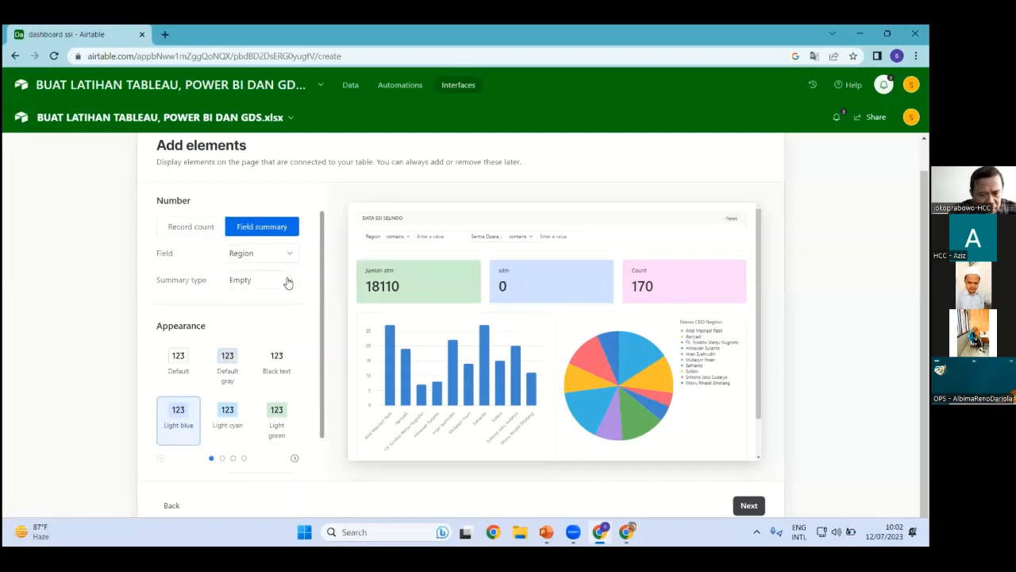
pyautogui.click(261, 252)
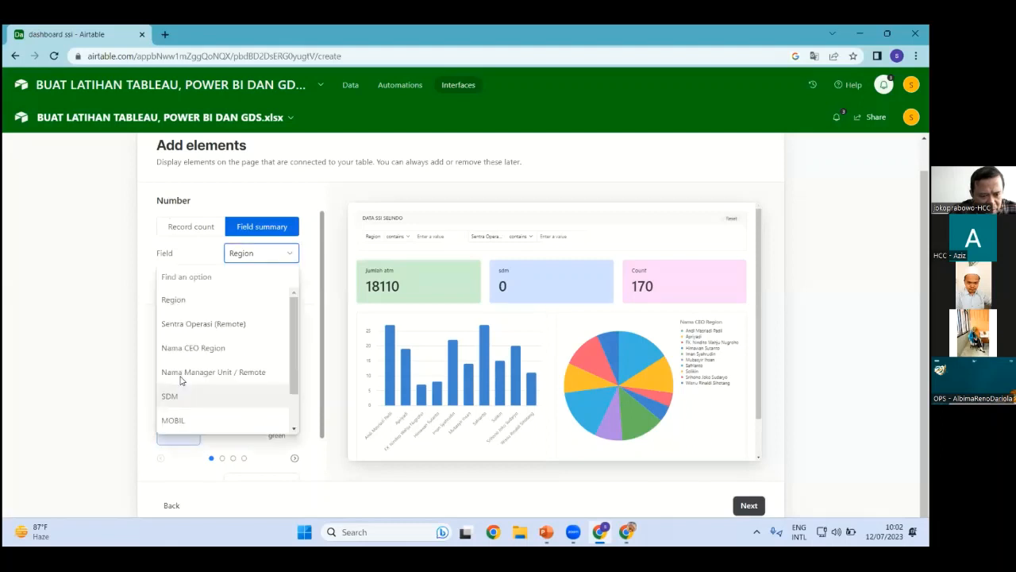
pyautogui.click(169, 395)
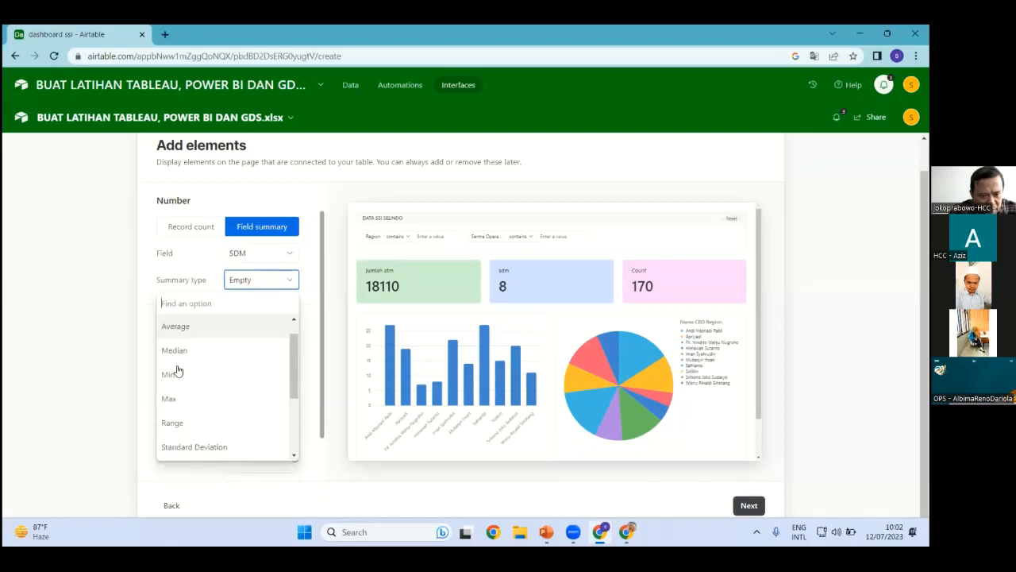
pyautogui.click(183, 314)
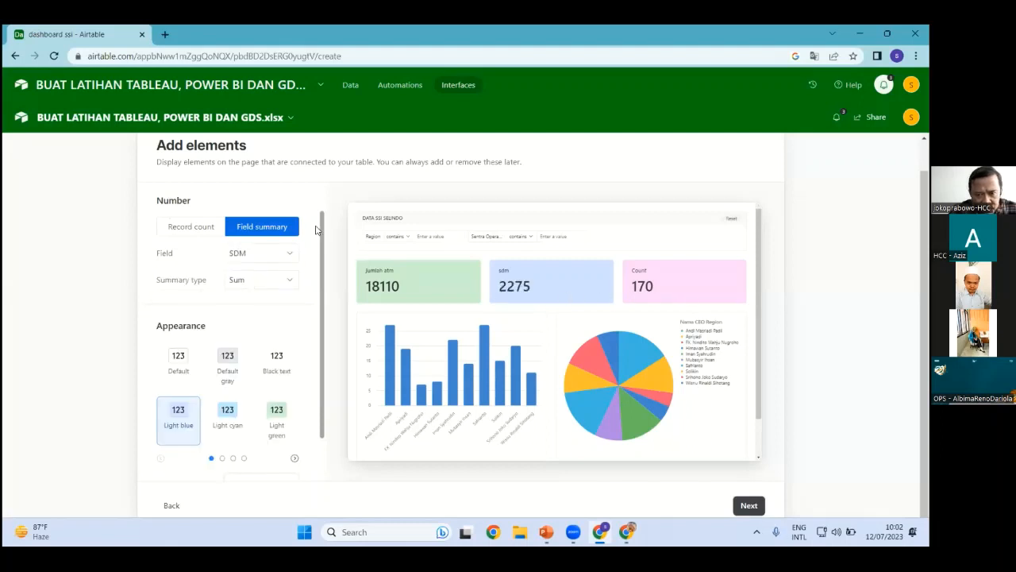
pyautogui.click(160, 213)
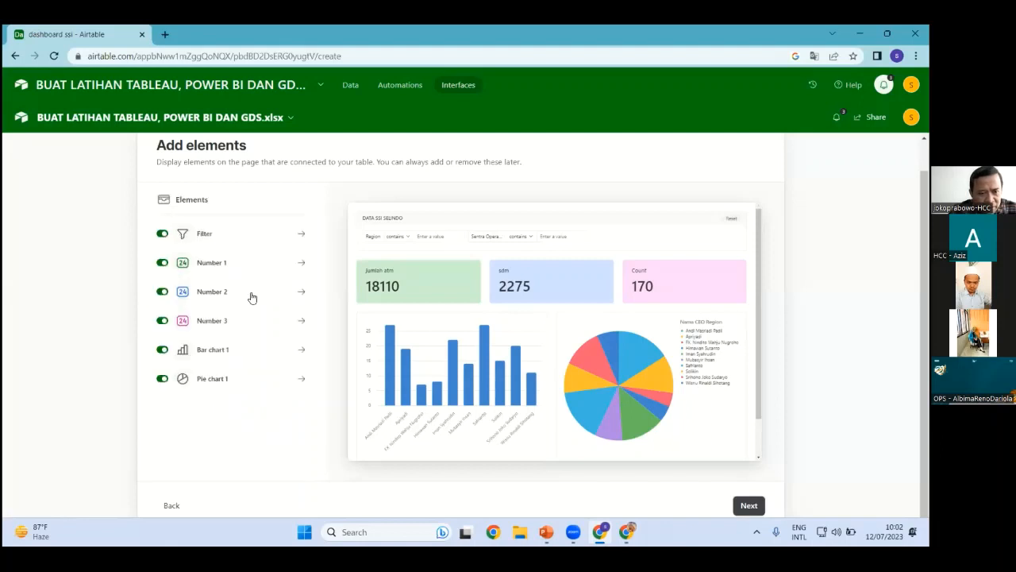
# Try a field summary of MOBIL on the third number card
pyautogui.click(206, 321)
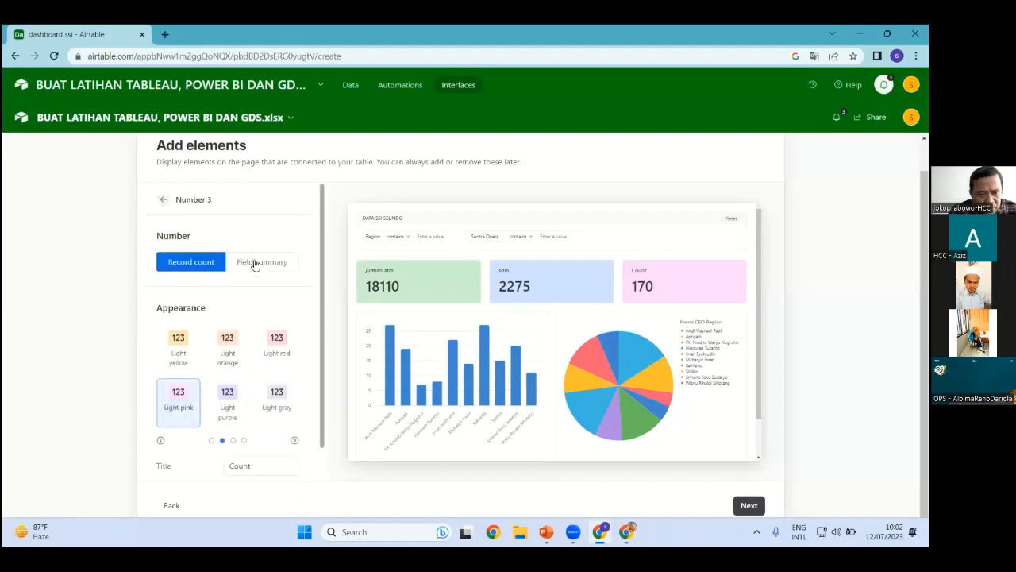
pyautogui.click(254, 261)
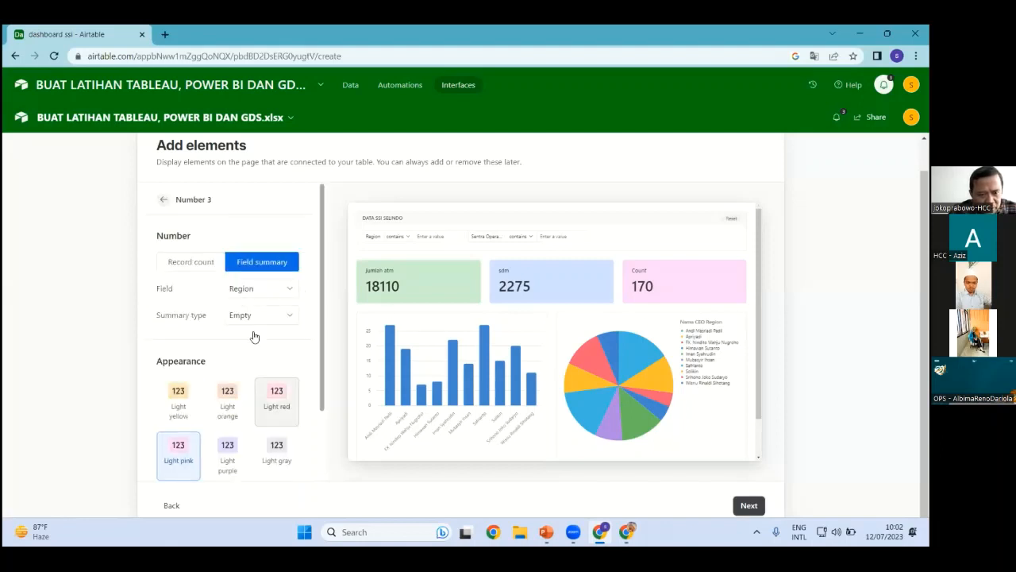
pyautogui.click(270, 289)
pyautogui.click(173, 456)
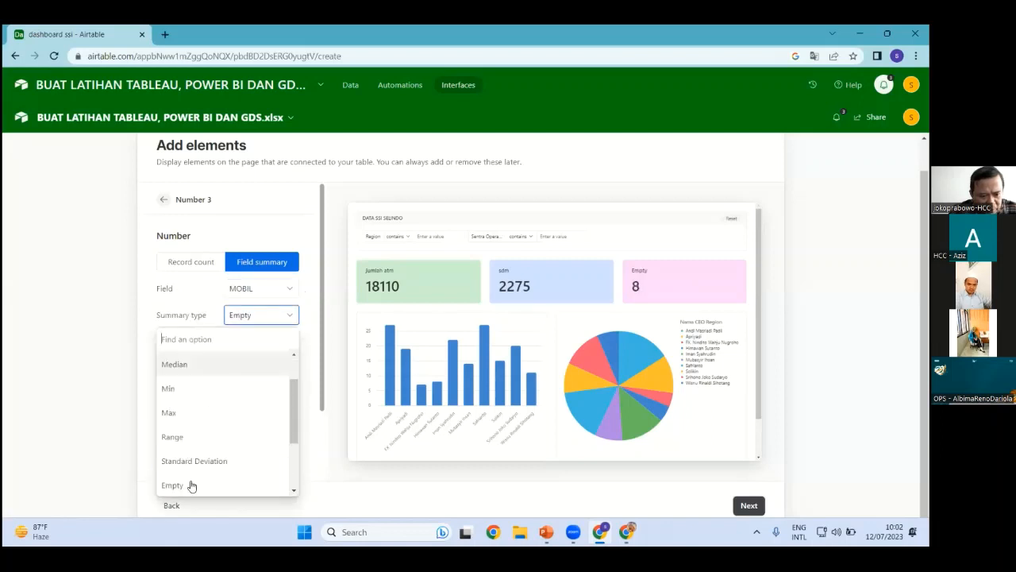
pyautogui.scroll(-2, 188, 444)
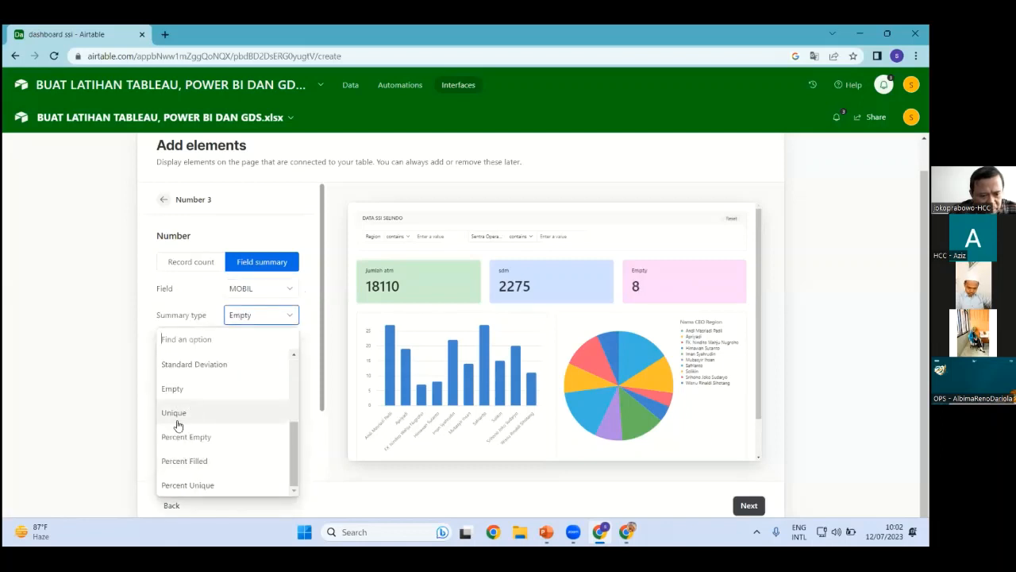
pyautogui.scroll(3, 177, 420)
pyautogui.scroll(1, 184, 367)
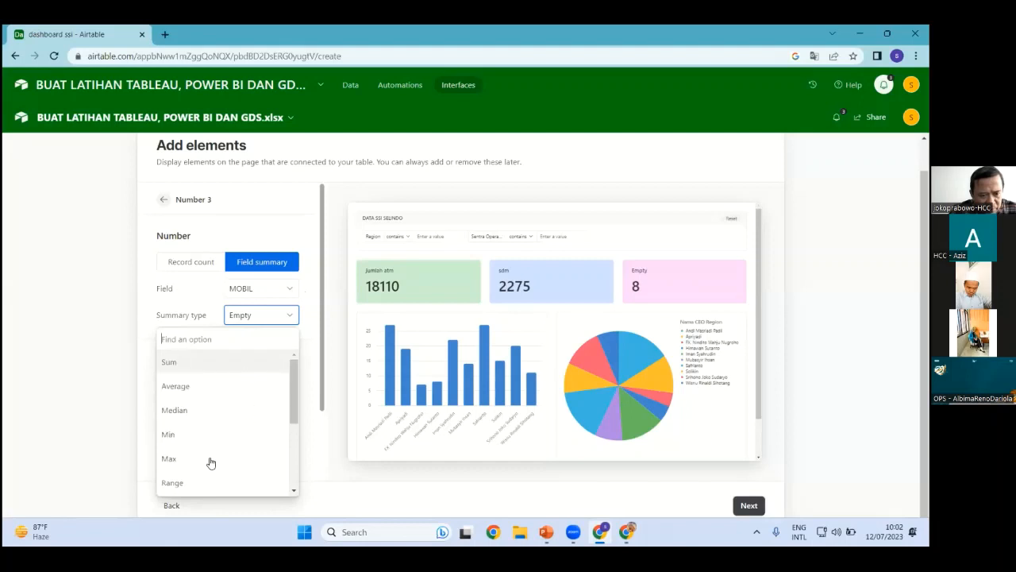
pyautogui.click(208, 370)
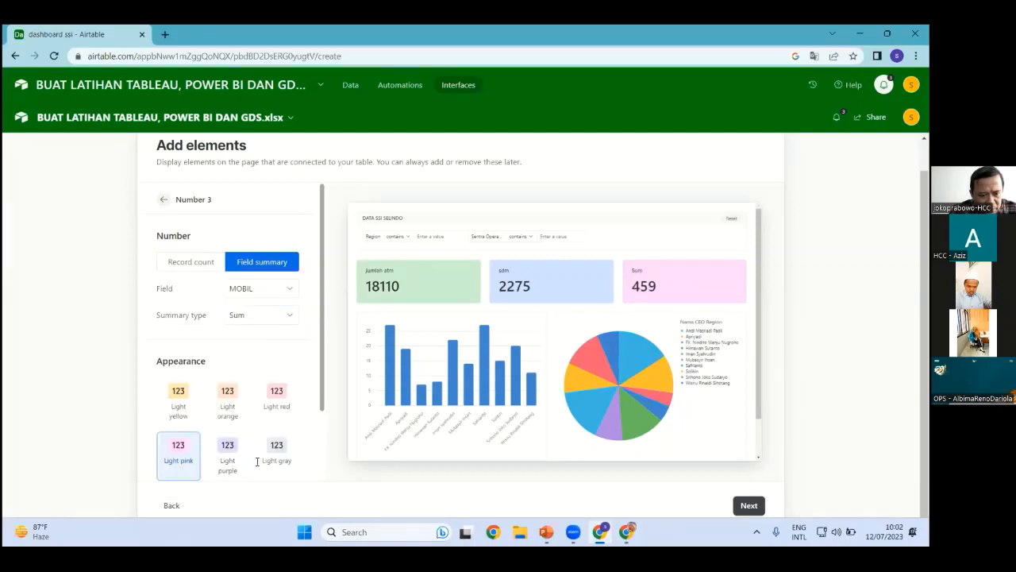
# Title the third card 'mobil', keeping its record count of 170
pyautogui.click(170, 465)
pyautogui.write('mo')
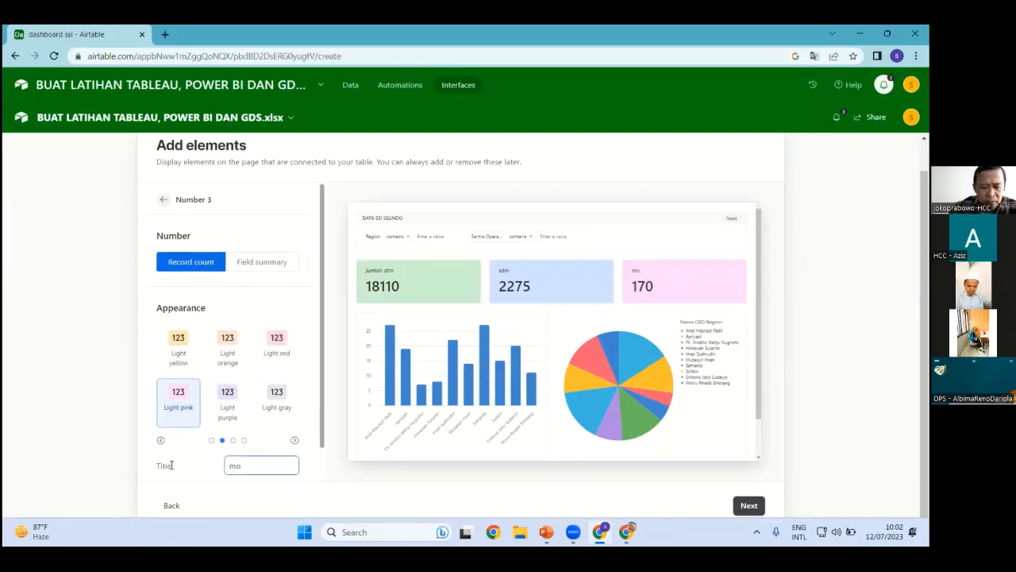
pyautogui.write('bil')
pyautogui.click(161, 206)
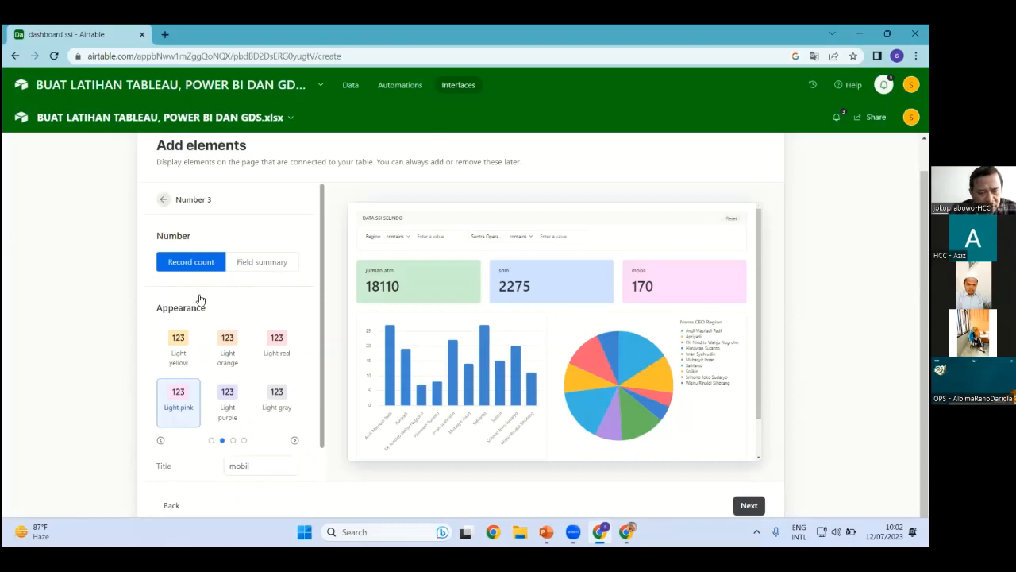
pyautogui.click(219, 350)
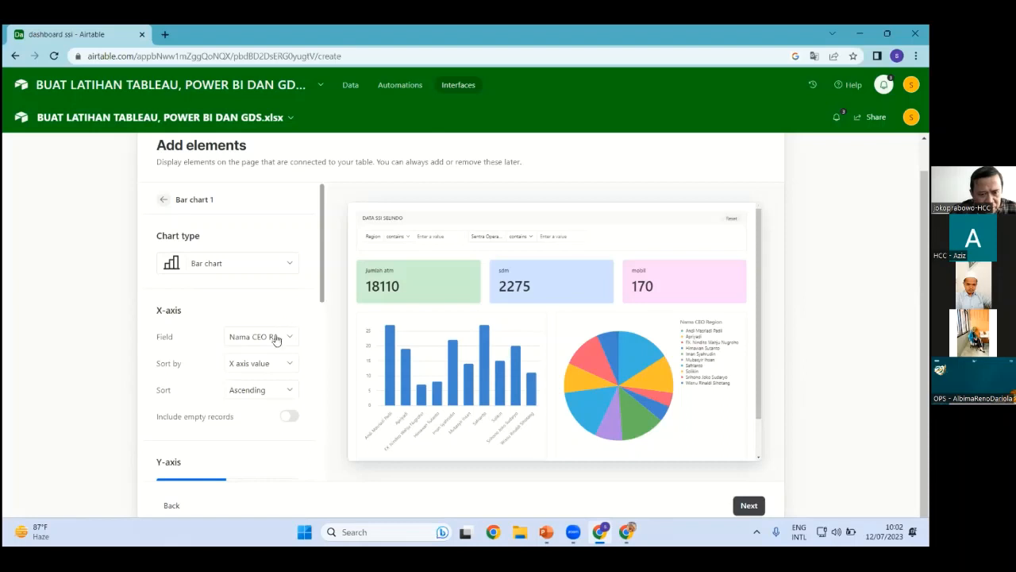
# Plot Bar chart 1 with Region on the X-axis and summed Jumlah ATM on the Y-axis
pyautogui.click(285, 340)
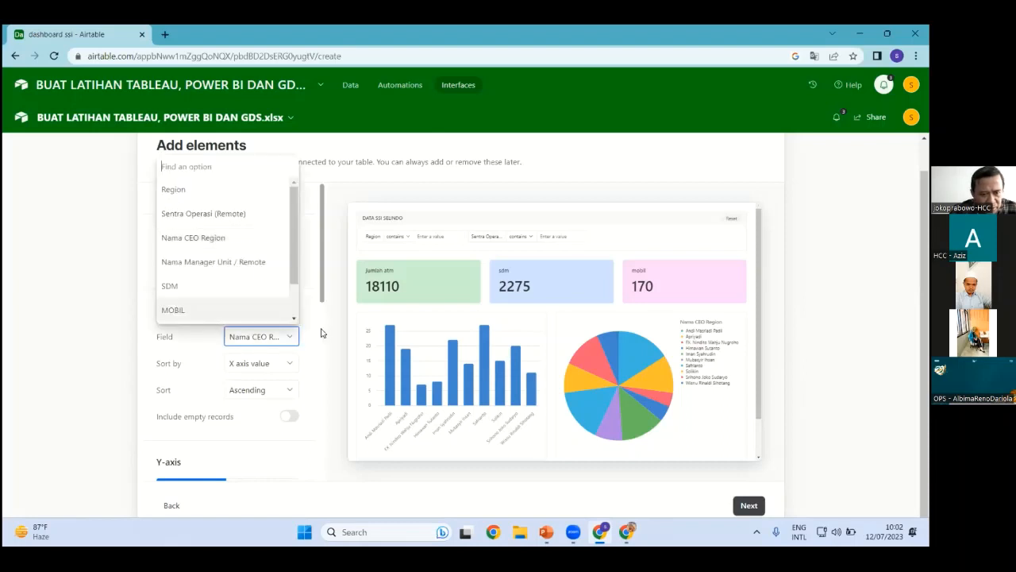
pyautogui.press('Return')
pyautogui.scroll(-3, 244, 344)
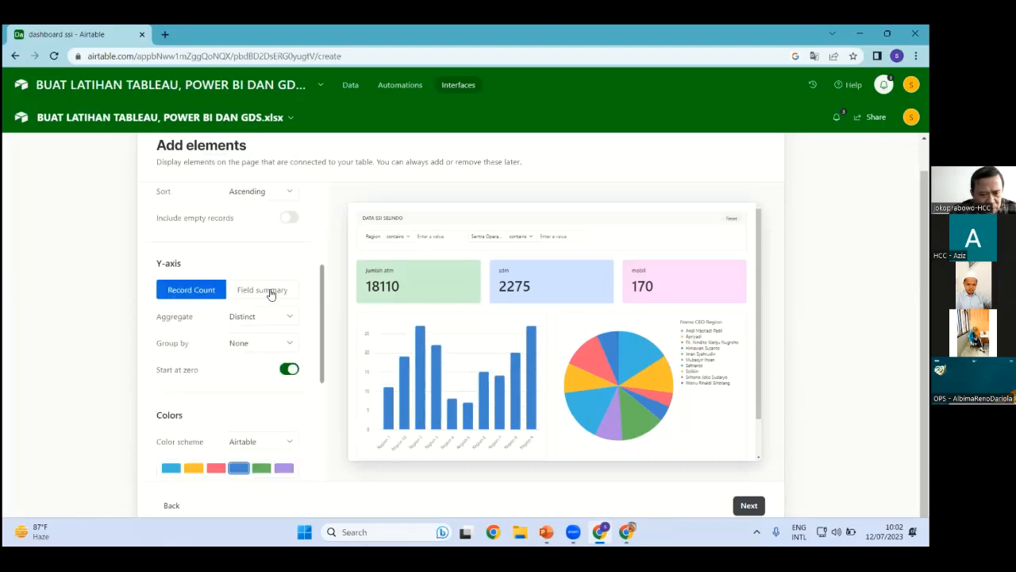
pyautogui.click(284, 315)
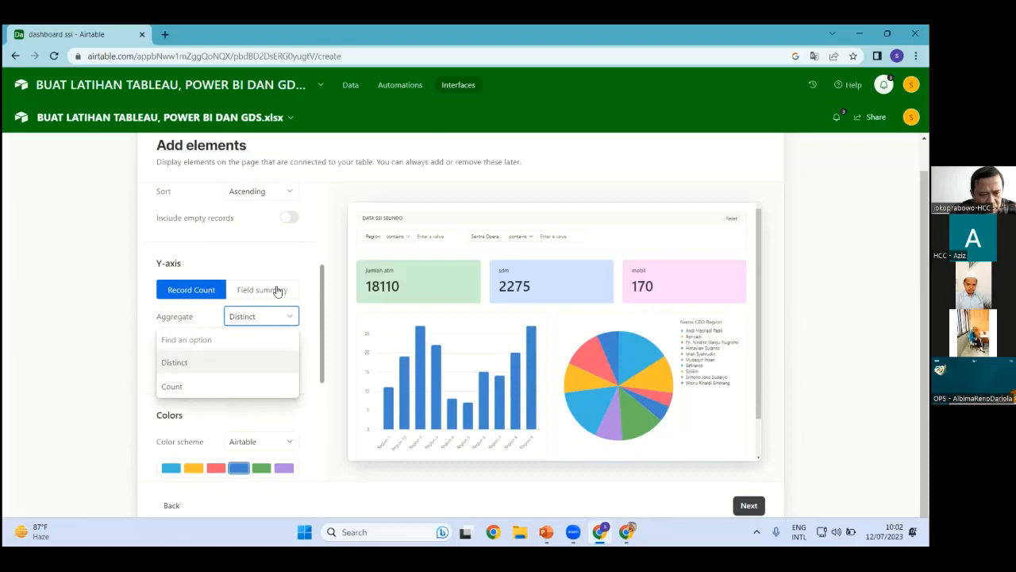
pyautogui.click(278, 290)
pyautogui.click(289, 317)
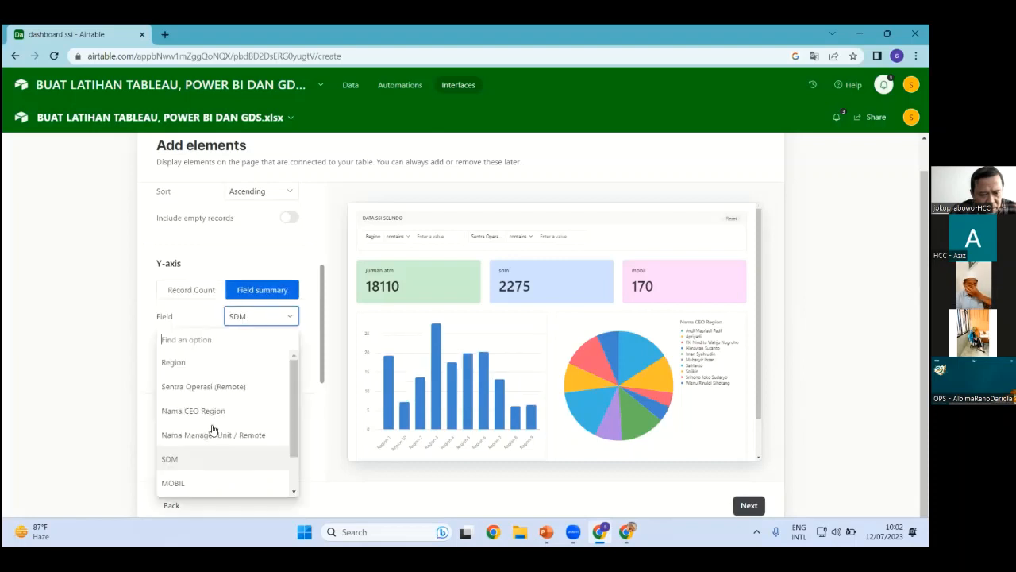
pyautogui.scroll(-1, 191, 487)
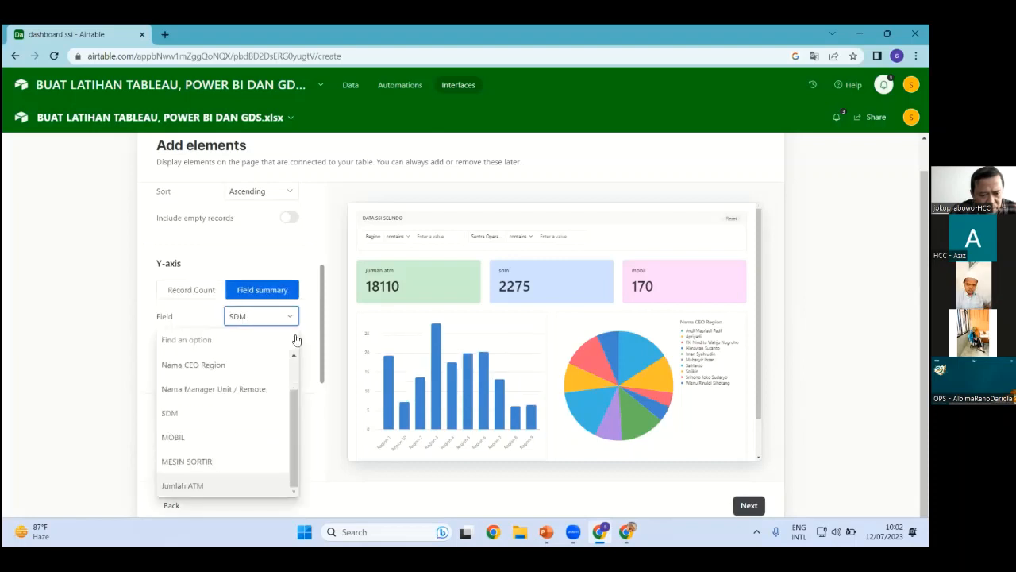
pyautogui.click(289, 341)
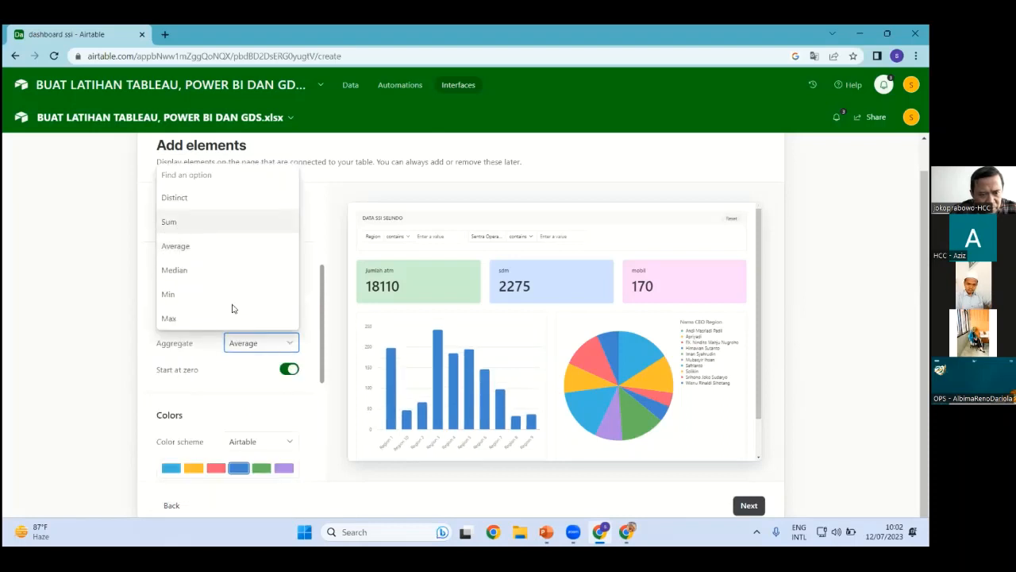
pyautogui.click(171, 223)
pyautogui.scroll(2, 189, 227)
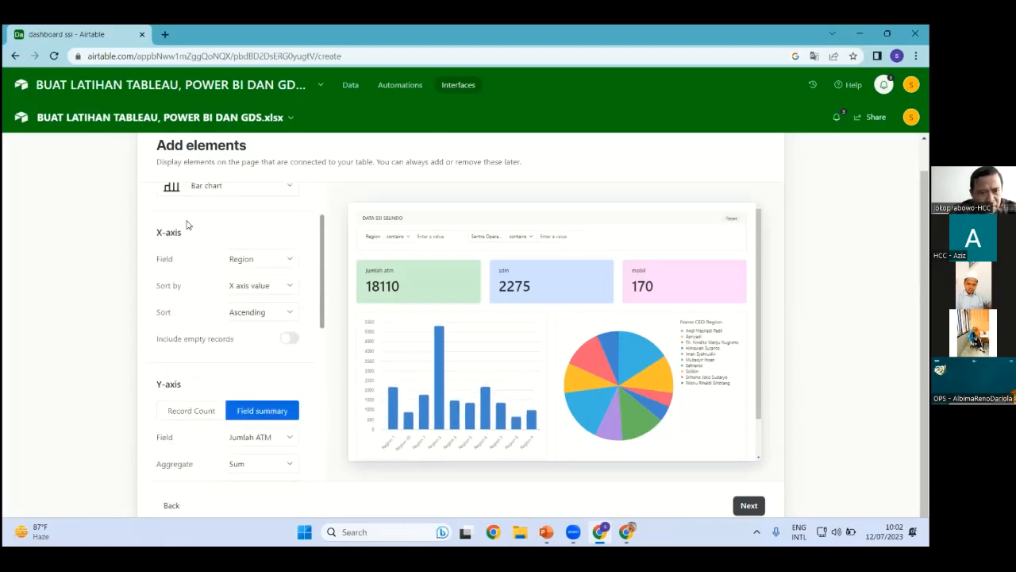
pyautogui.scroll(2, 169, 224)
pyautogui.click(163, 199)
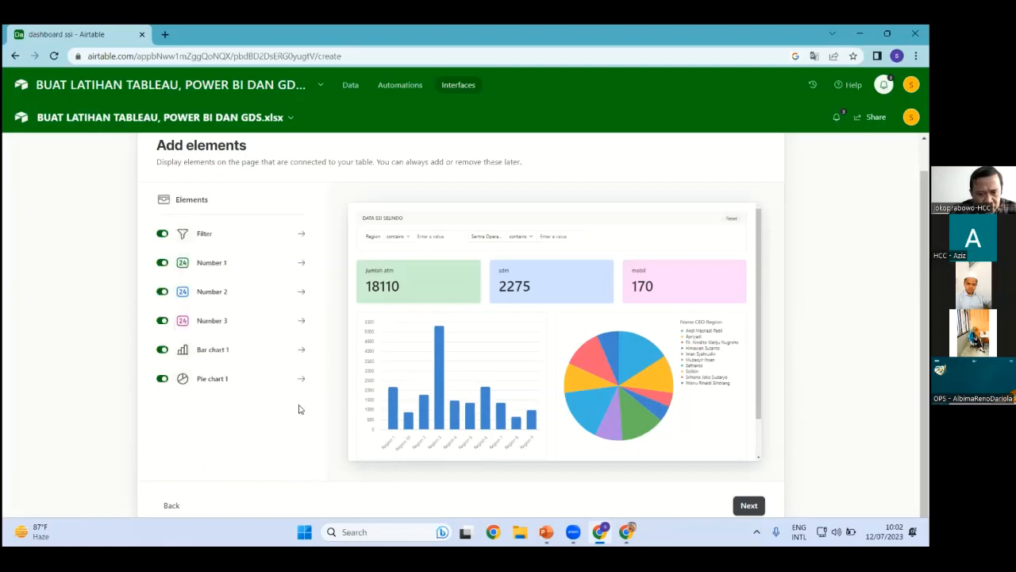
# Set Pie chart 1's categories to the Region field
pyautogui.click(221, 384)
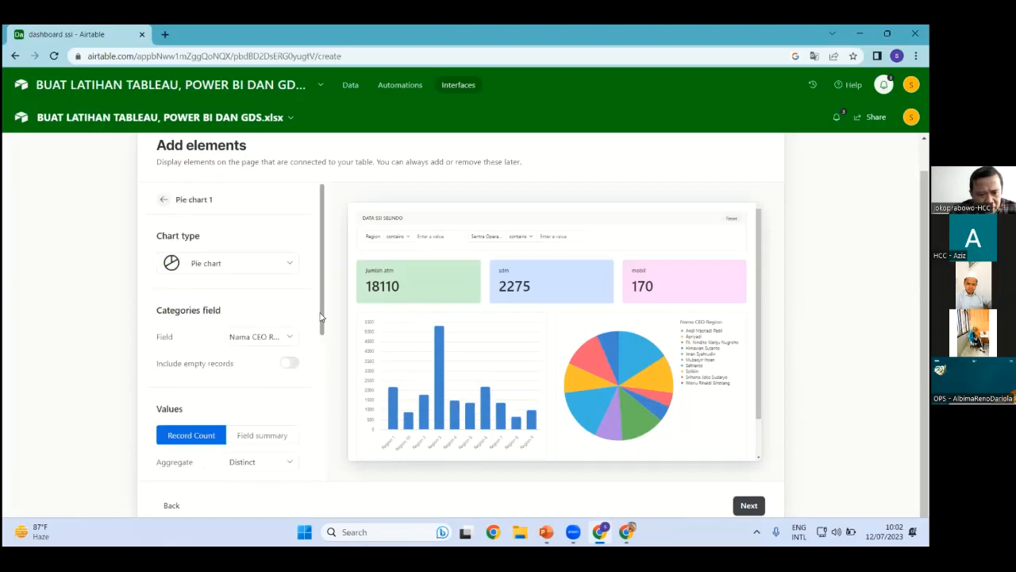
pyautogui.click(291, 339)
pyautogui.scroll(-1, 182, 238)
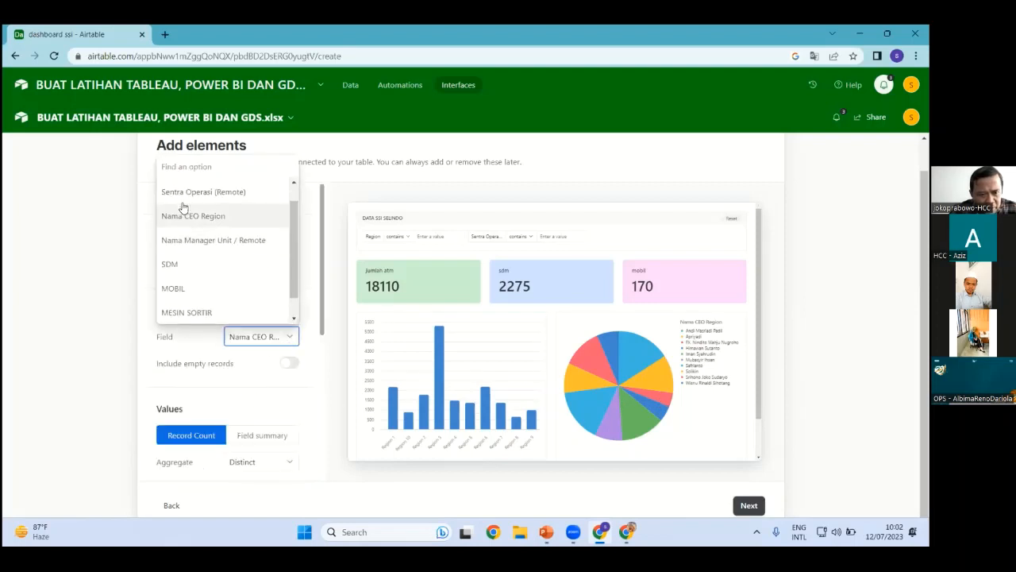
pyautogui.scroll(1, 189, 288)
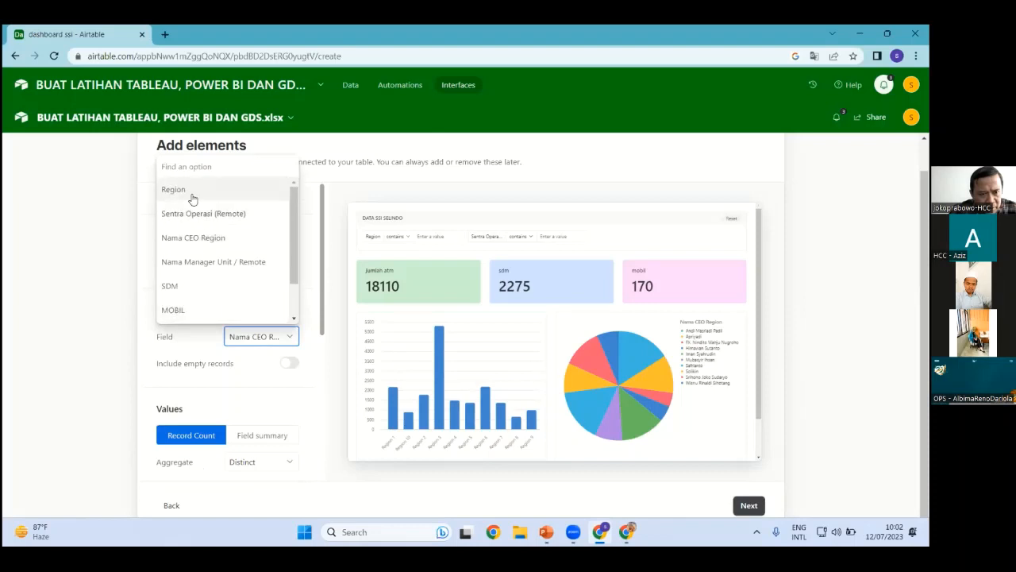
pyautogui.press('Return')
# Size the pie slices by the Sum of the SDM field
pyautogui.click(274, 461)
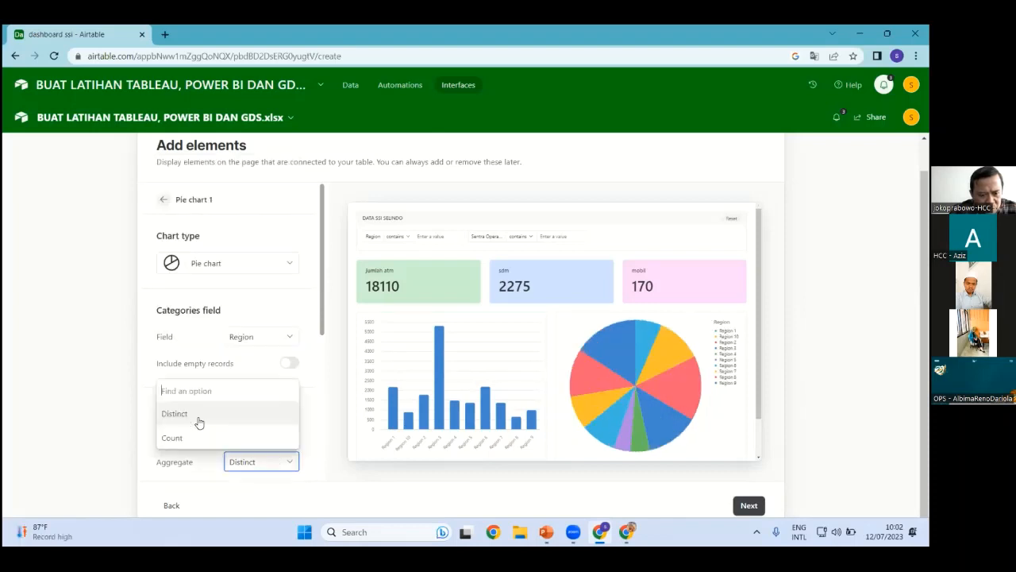
pyautogui.click(319, 312)
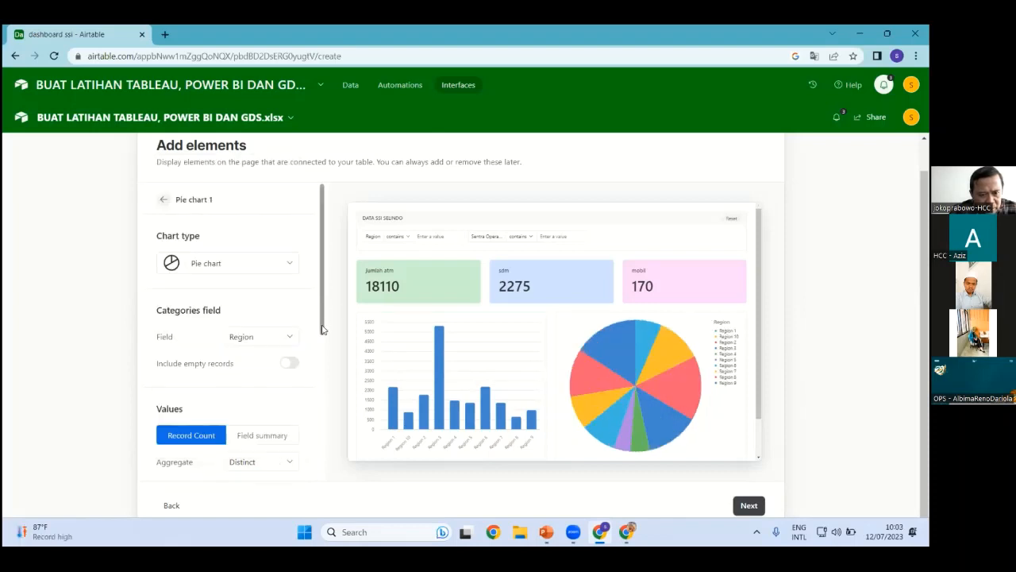
pyautogui.scroll(-1, 293, 313)
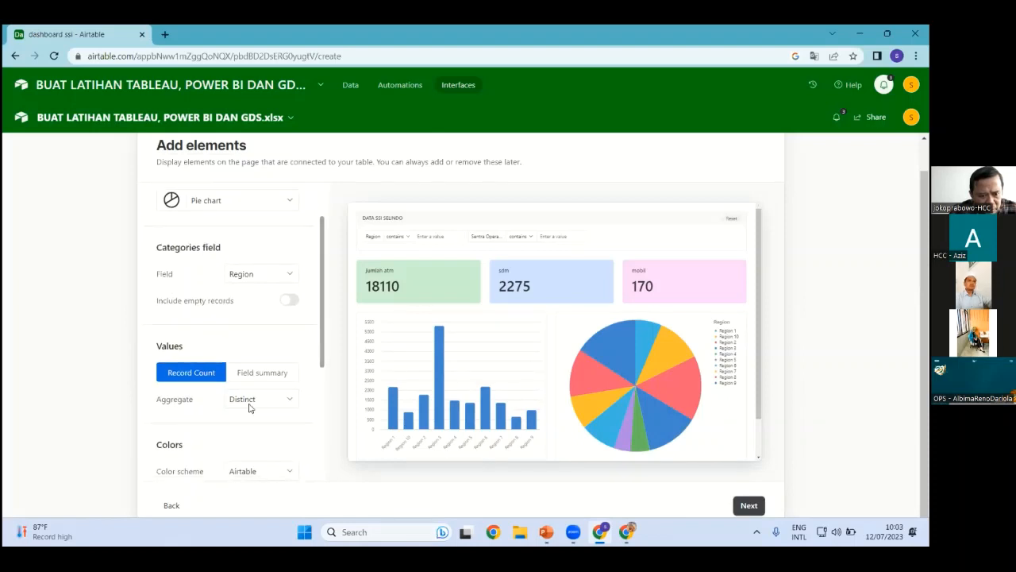
pyautogui.scroll(-1, 256, 459)
pyautogui.click(262, 316)
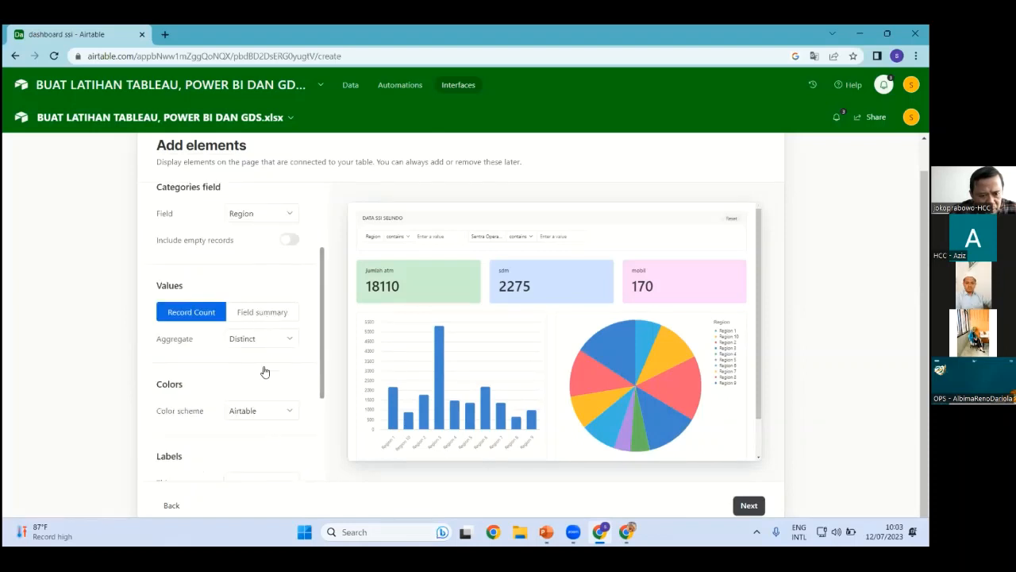
pyautogui.click(237, 366)
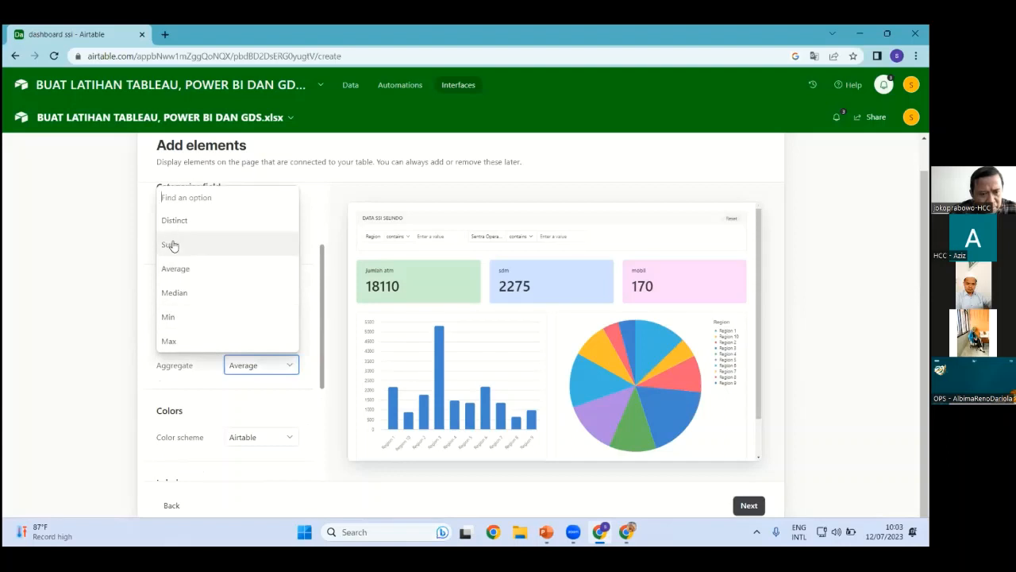
pyautogui.click(174, 247)
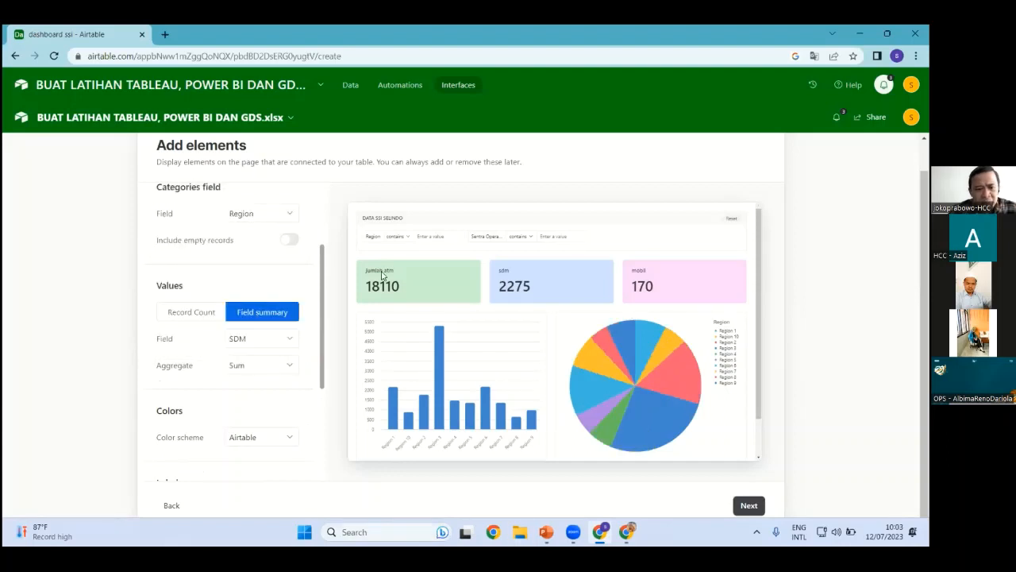
pyautogui.click(750, 507)
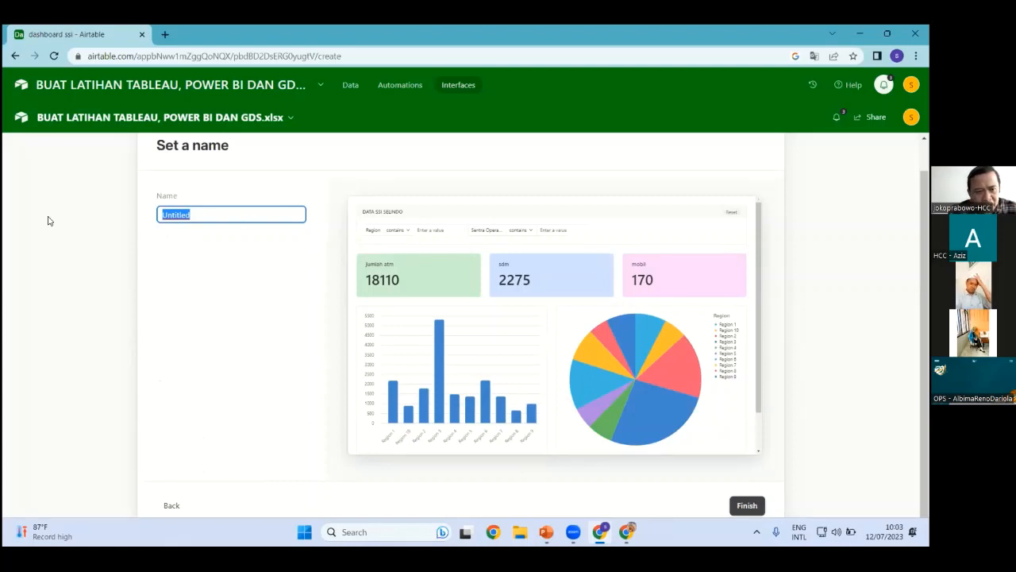
# Name the interface page 'ssi latihan' and finish creating it
pyautogui.write('ssi latihan')
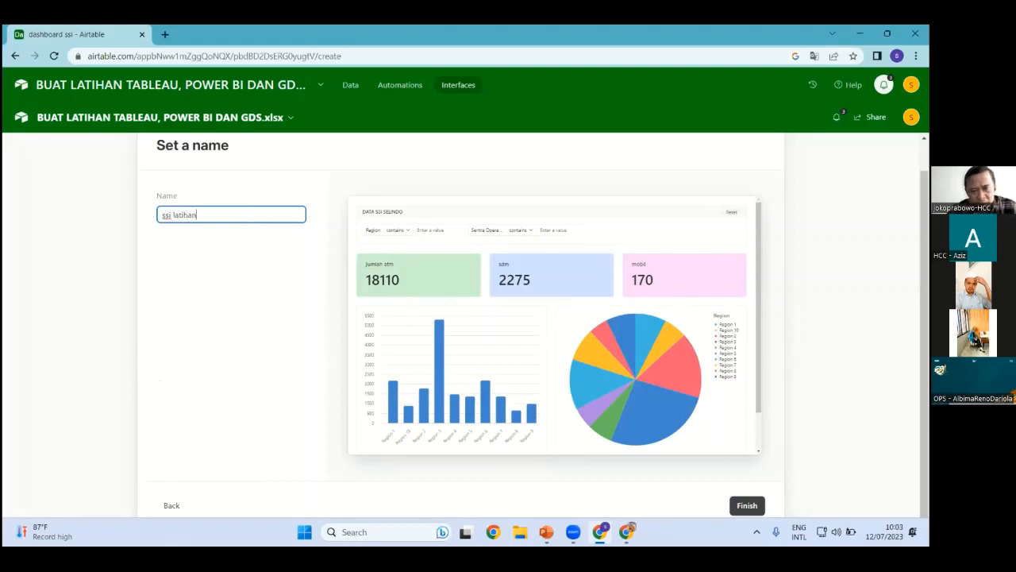
pyautogui.click(752, 505)
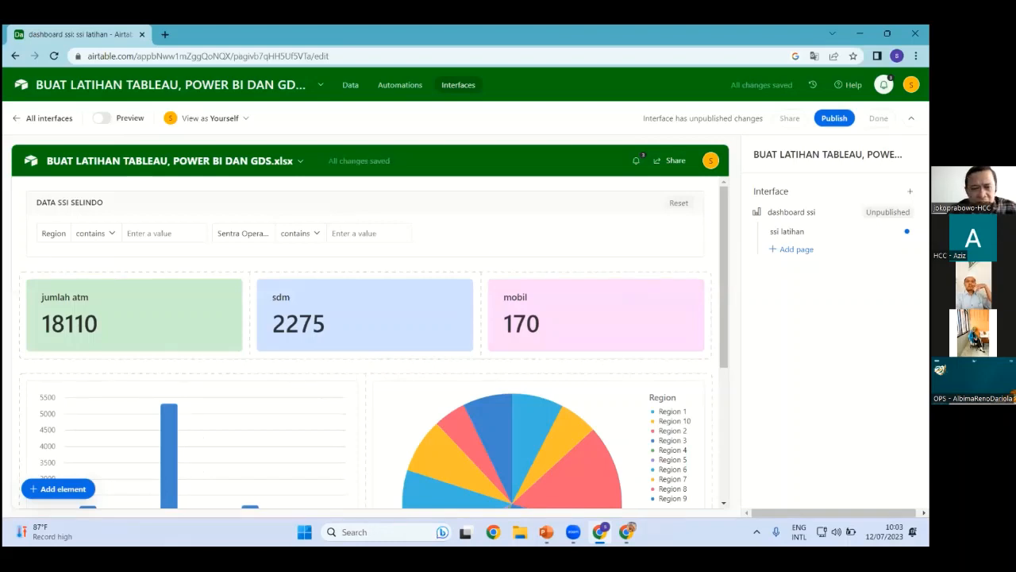
# Publish the dashboard ssi interface
pyautogui.click(834, 118)
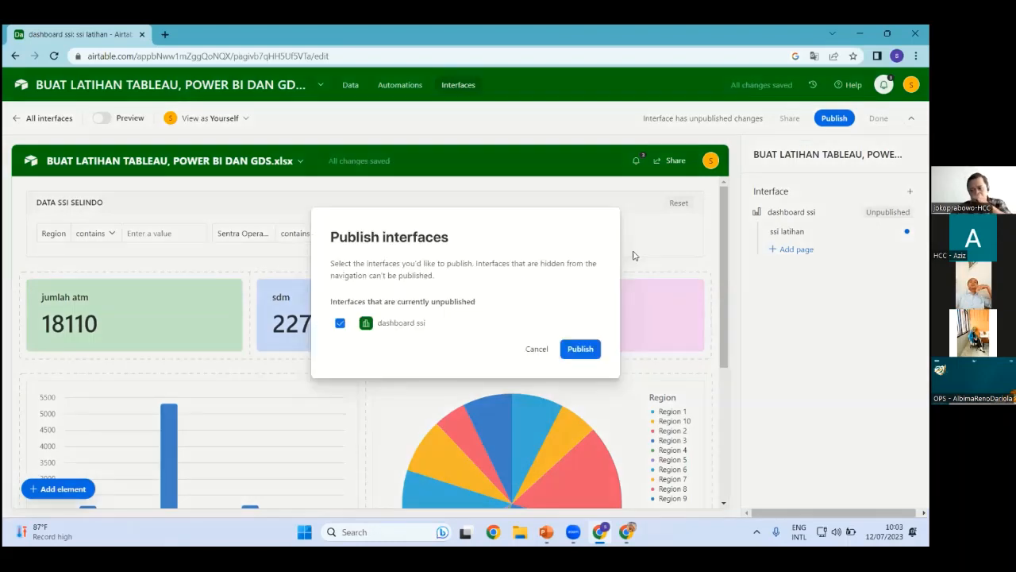
pyautogui.click(577, 356)
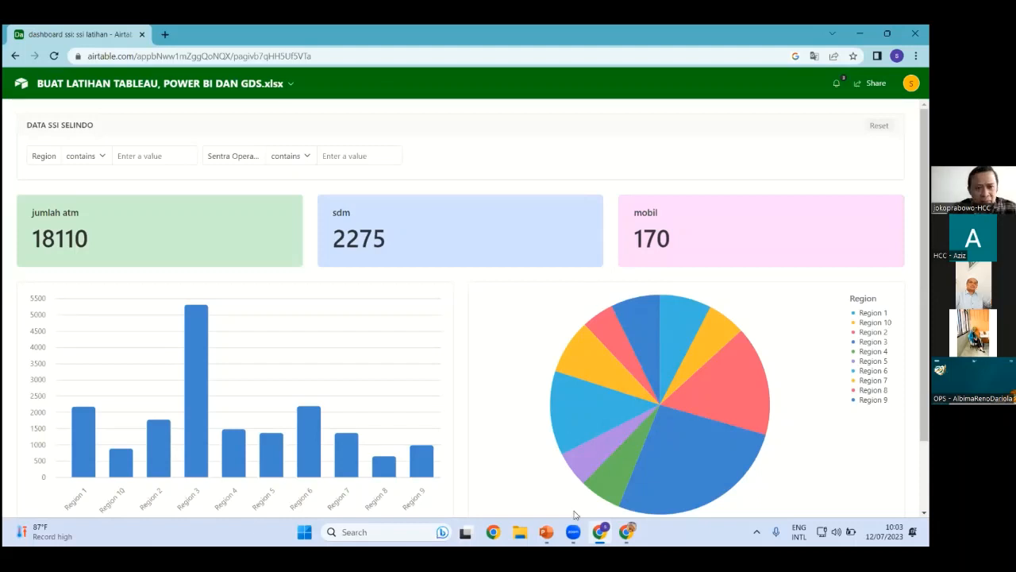
pyautogui.click(86, 156)
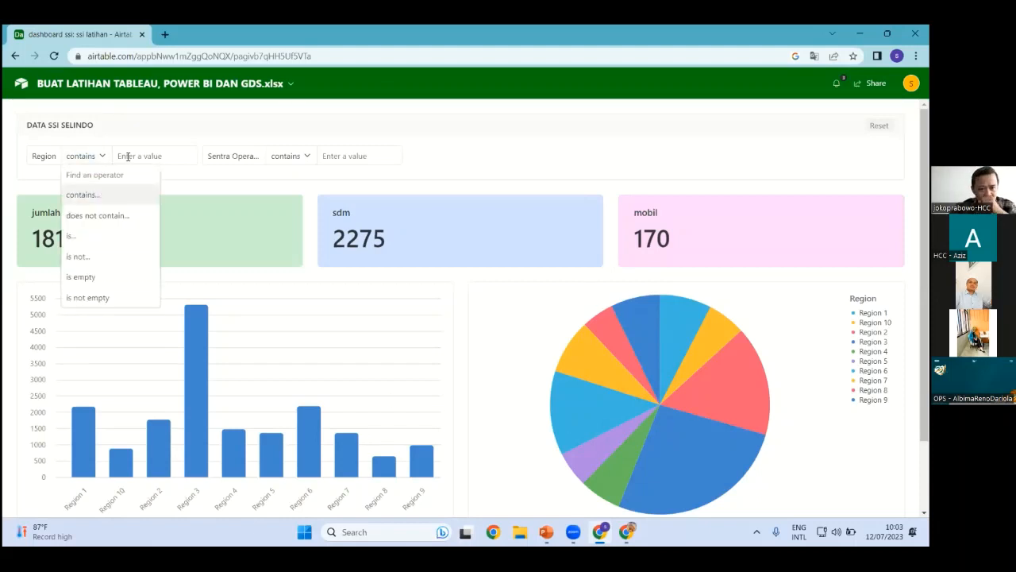
pyautogui.click(127, 156)
pyautogui.click(127, 156)
pyautogui.write('1')
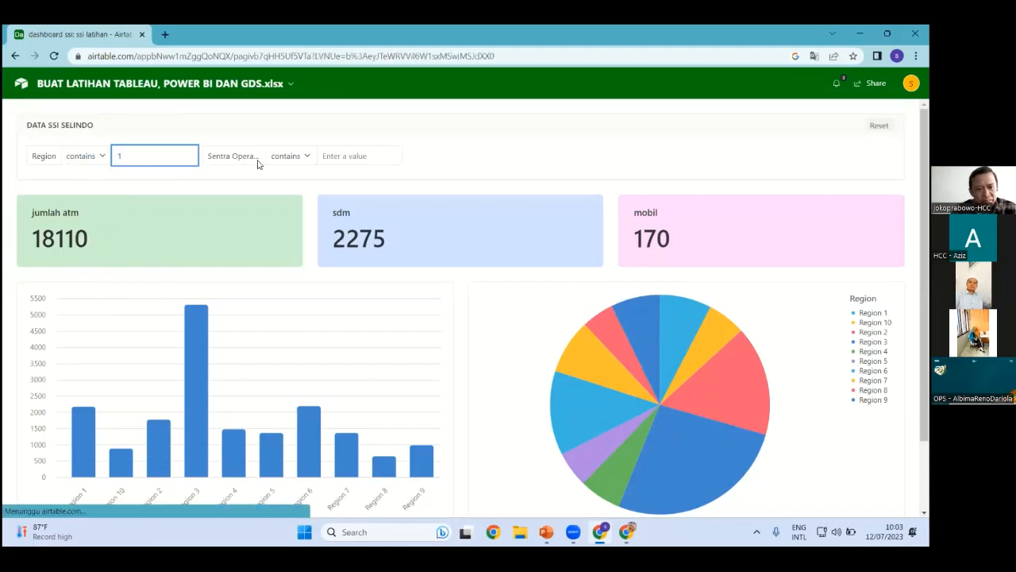
pyautogui.click(359, 158)
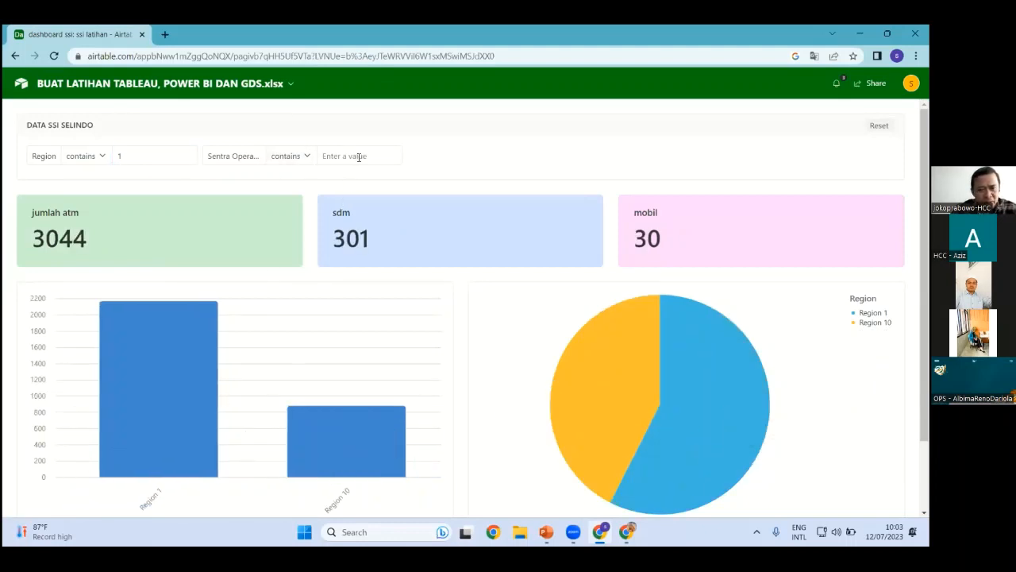
pyautogui.write('aceh')
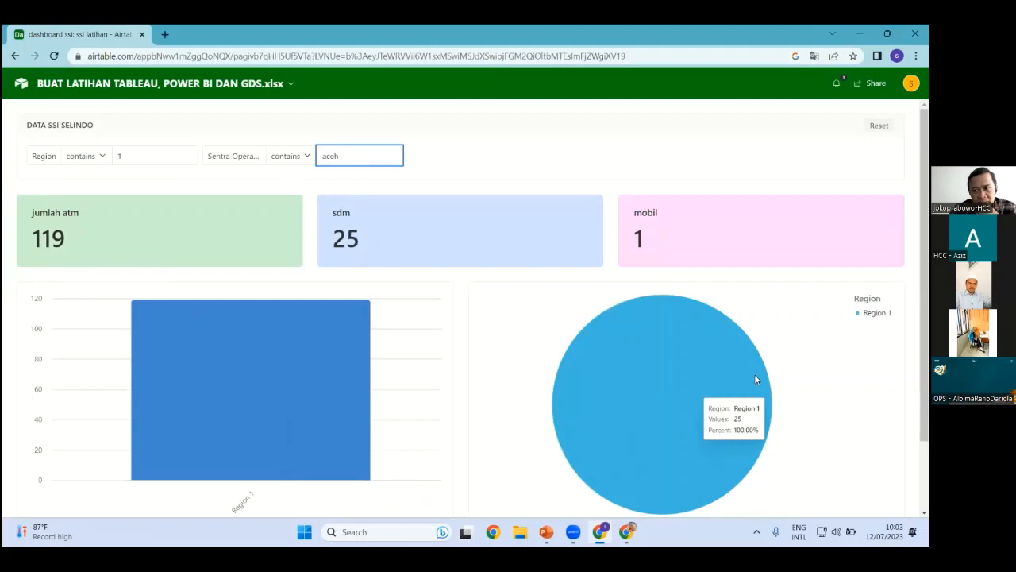
pyautogui.scroll(-1, 655, 381)
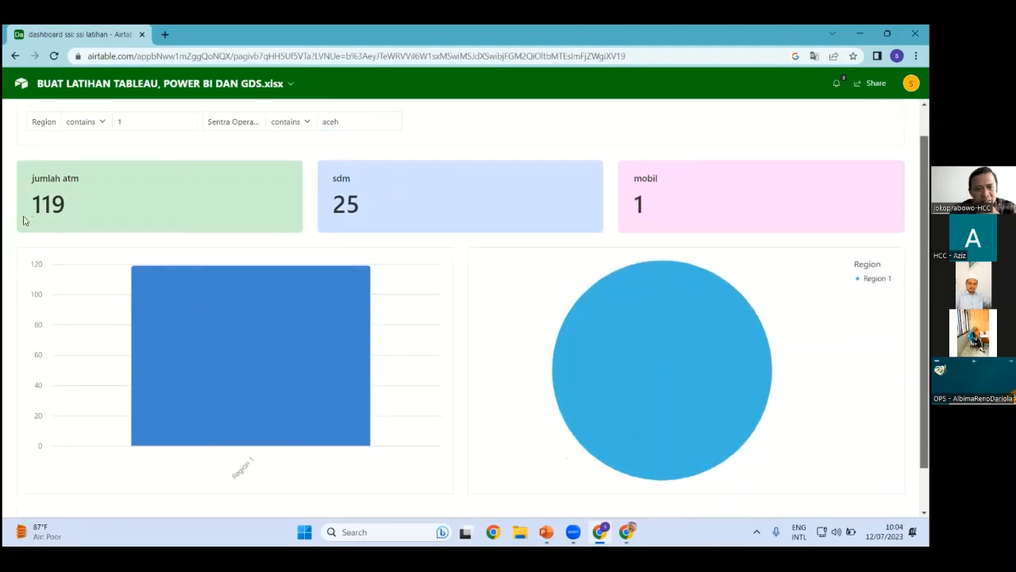
pyautogui.scroll(1, 595, 444)
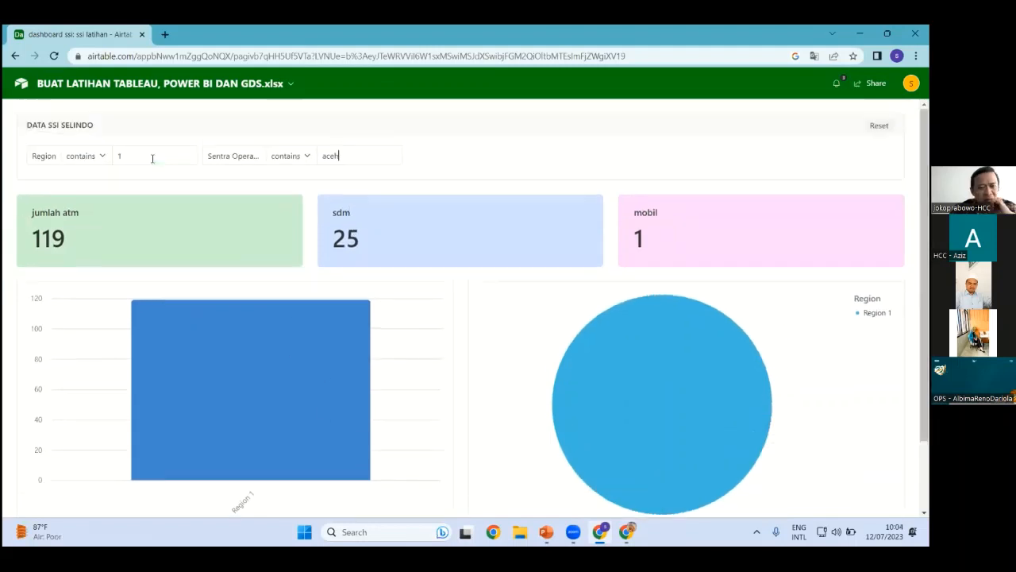
pyautogui.write('3')
pyautogui.click(386, 161)
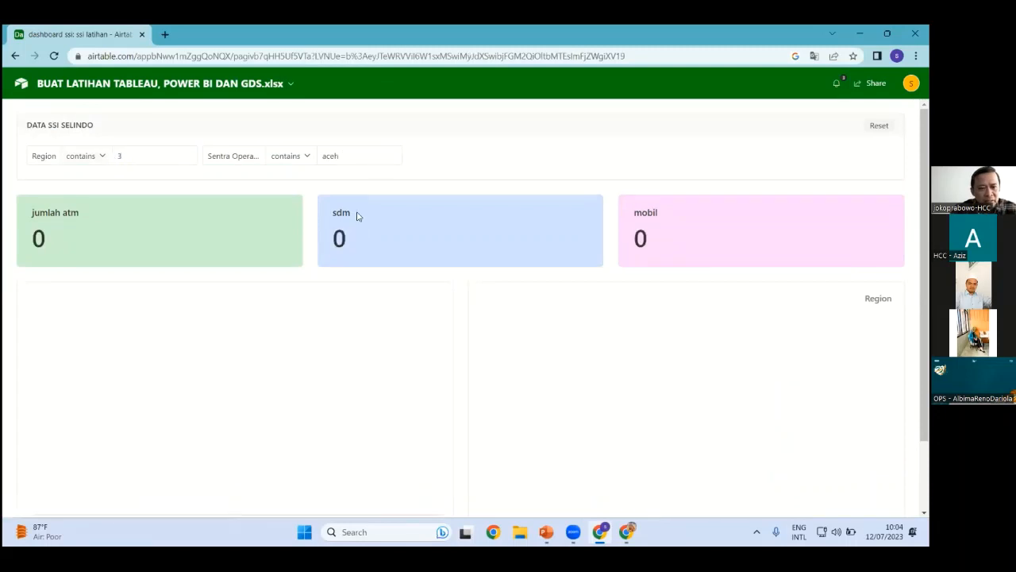
pyautogui.moveTo(354, 158); pyautogui.dragTo(315, 156)
pyautogui.write('bekasi')
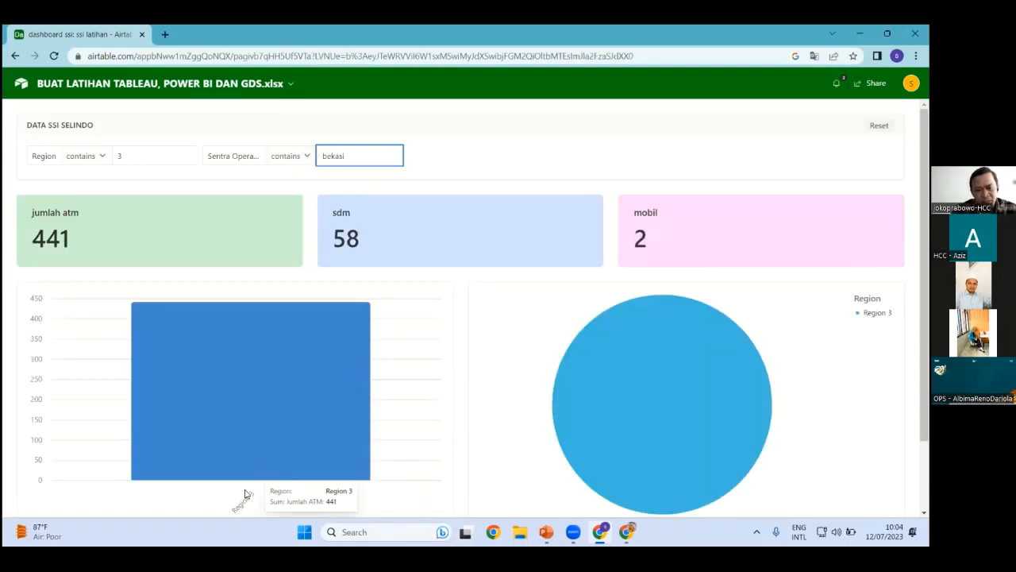
pyautogui.scroll(-1, 778, 429)
pyautogui.scroll(1, 245, 206)
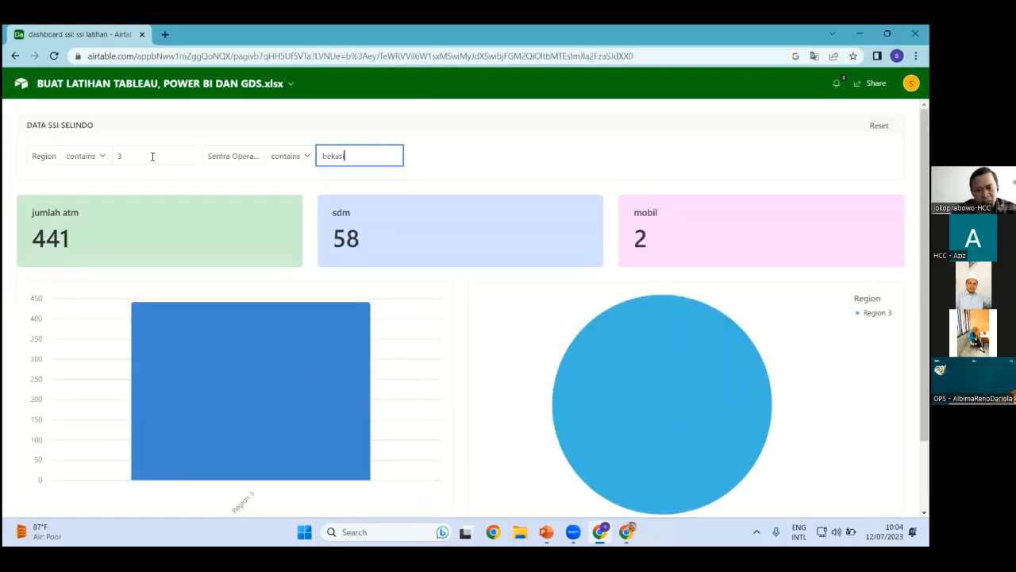
pyautogui.doubleClick(119, 156)
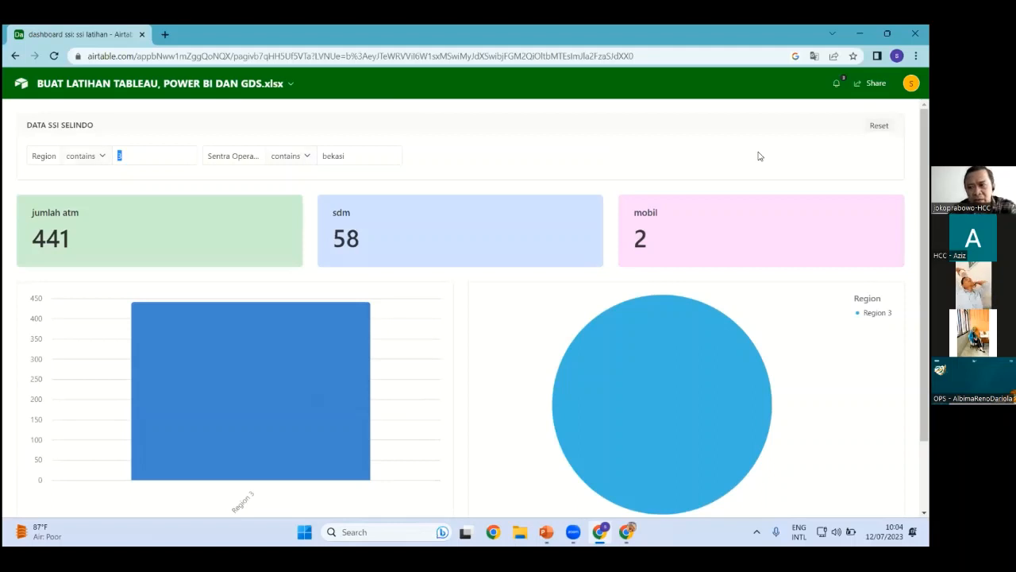
pyautogui.click(879, 126)
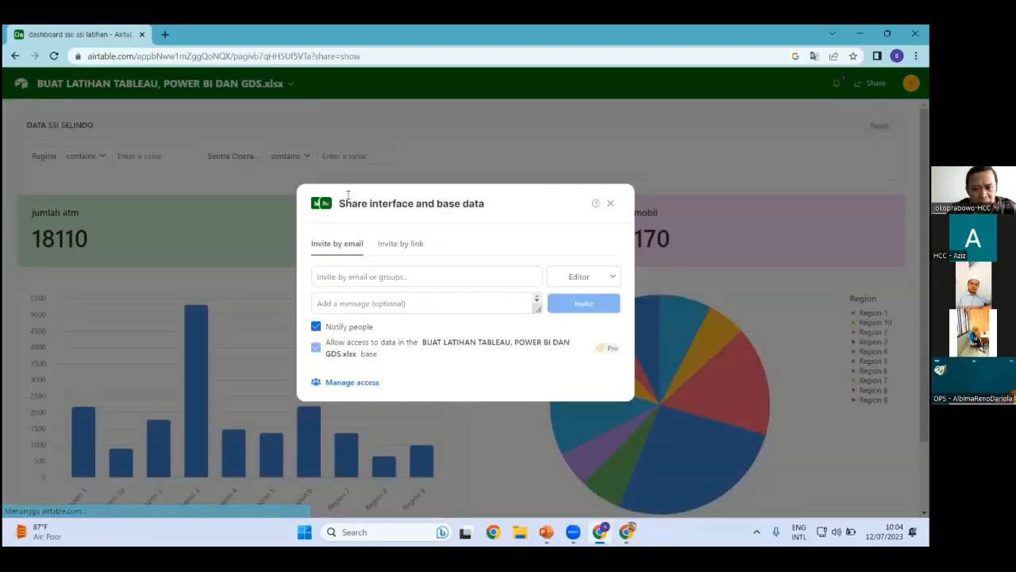
# Create an Editor invite link for the interface limited to gmail.com addresses
pyautogui.click(399, 245)
pyautogui.click(349, 329)
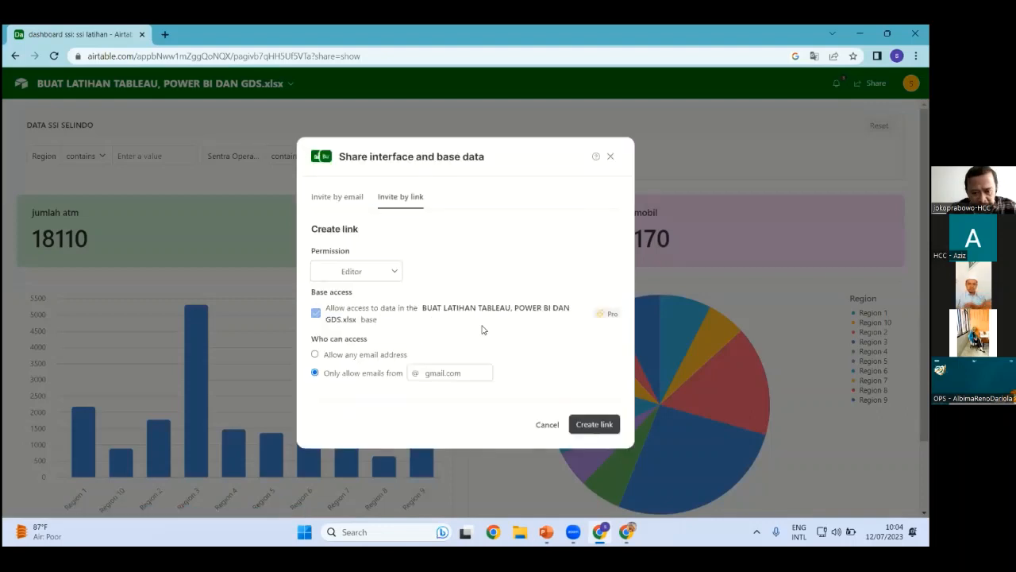
pyautogui.click(547, 424)
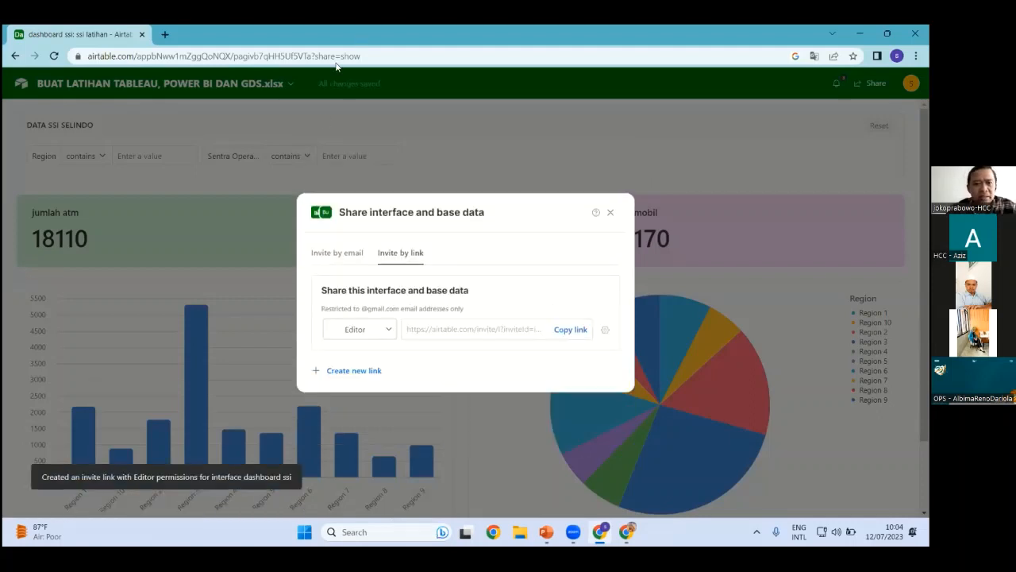
# Paste the copied invite link into a new browser tab and open it
pyautogui.hotkey('ctrl', 't')
pyautogui.click(173, 52)
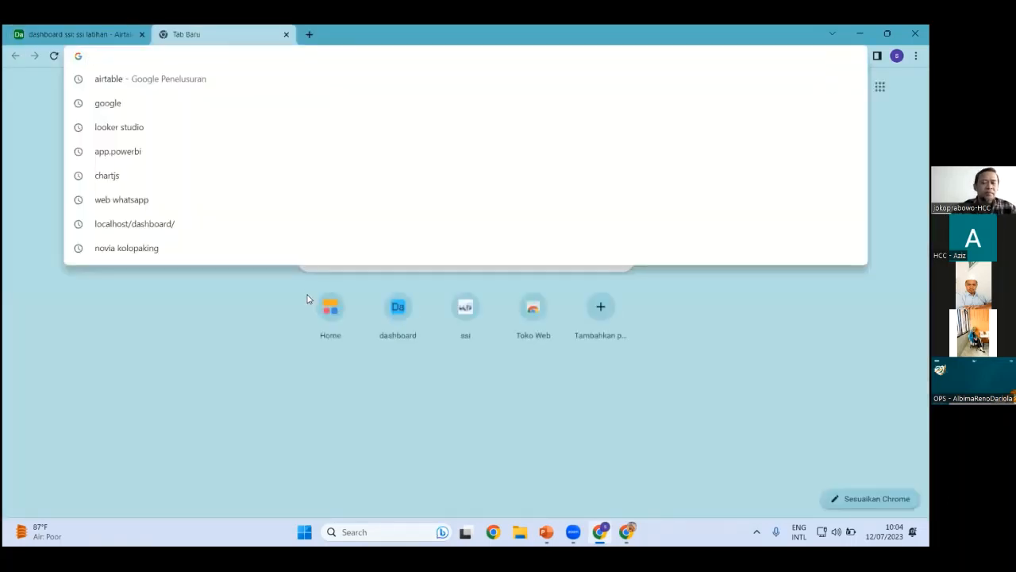
pyautogui.hotkey('ctrl', 'v')
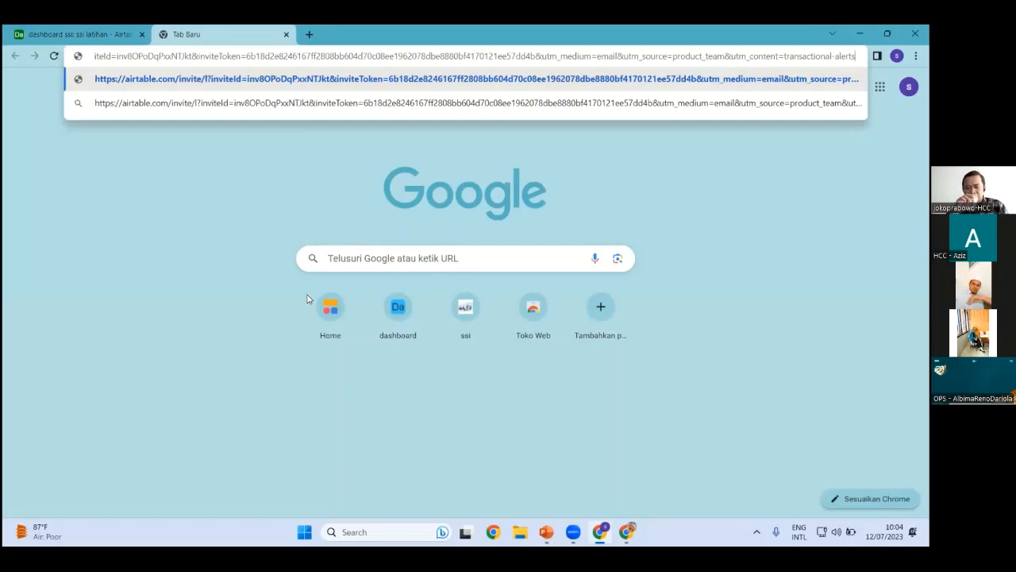
pyautogui.press('Return')
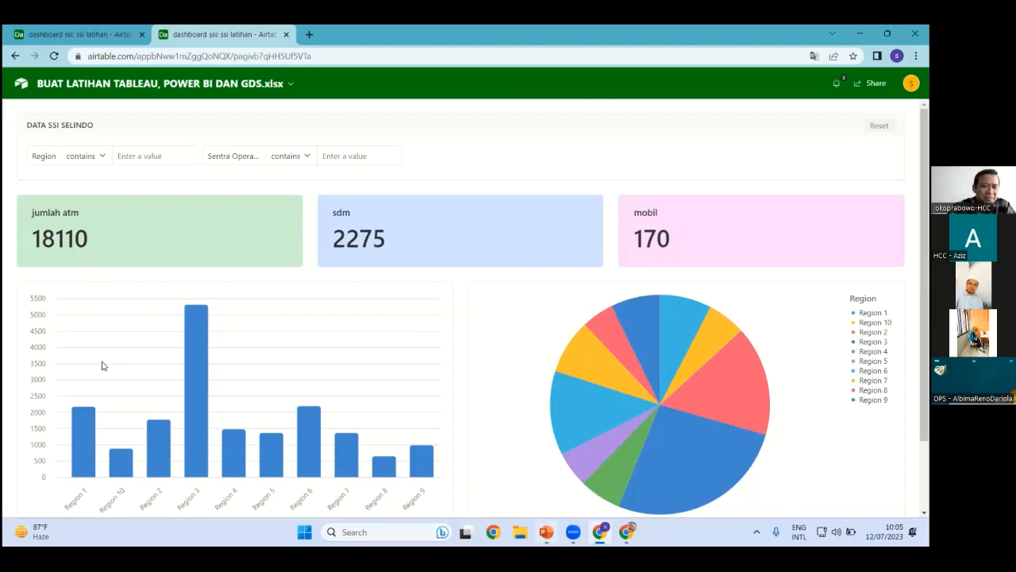
# In the PowerPoint training deck, go to slide 48 on choosing interfaces for dashboard charts
pyautogui.hotkey('alt', 'Tab')
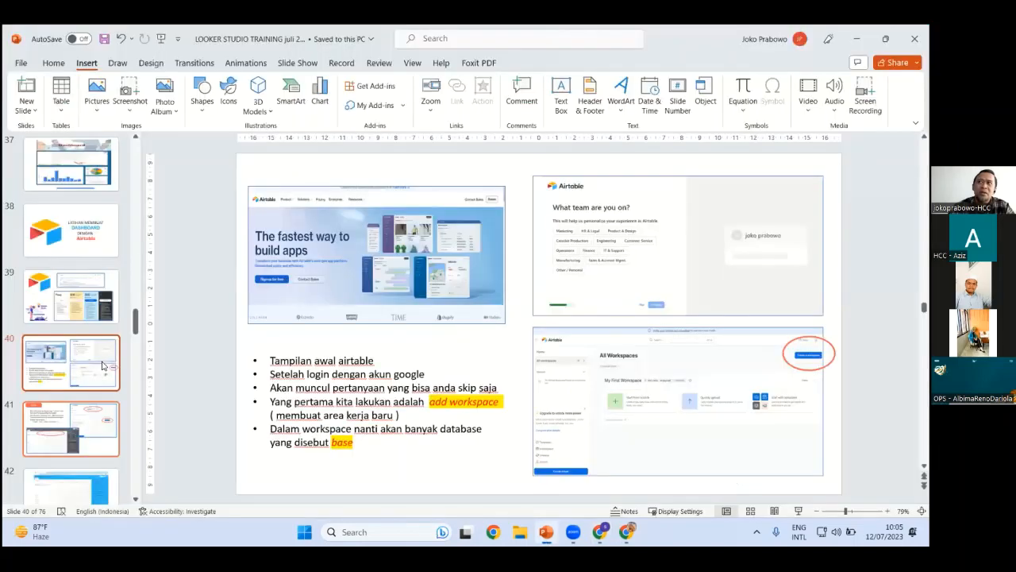
pyautogui.press('Up')
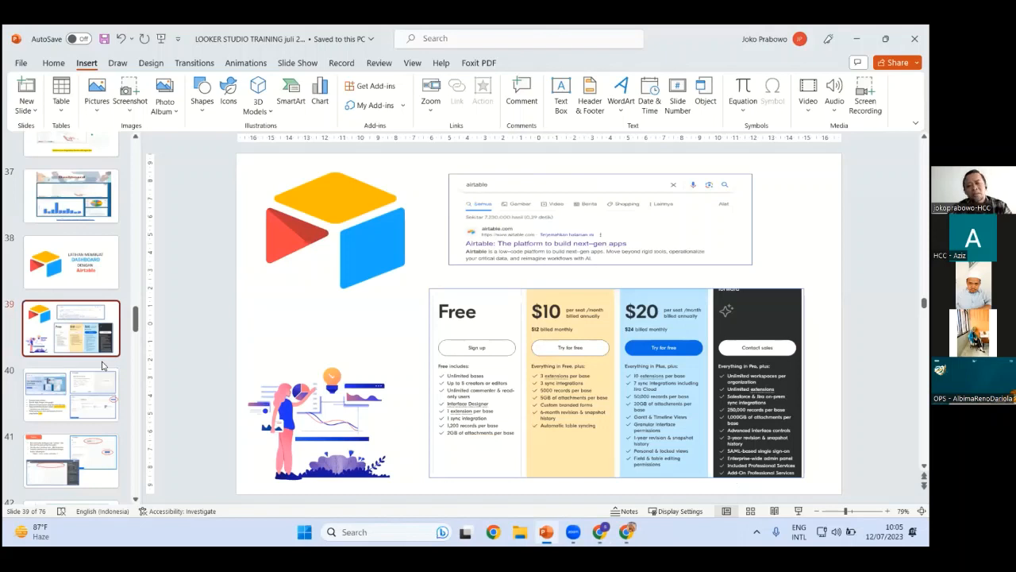
pyautogui.scroll(1, 102, 366)
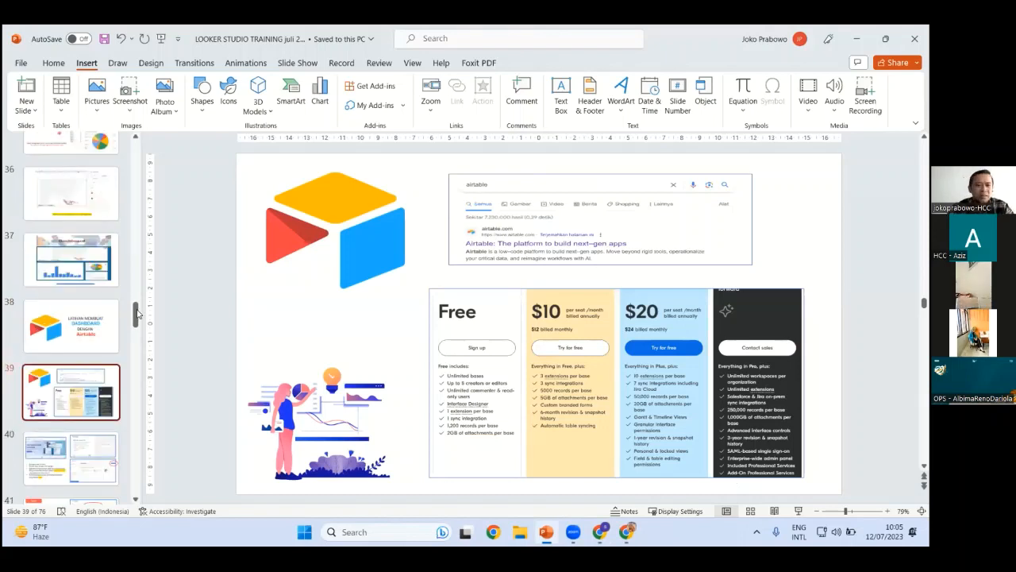
pyautogui.moveTo(138, 314); pyautogui.dragTo(137, 340)
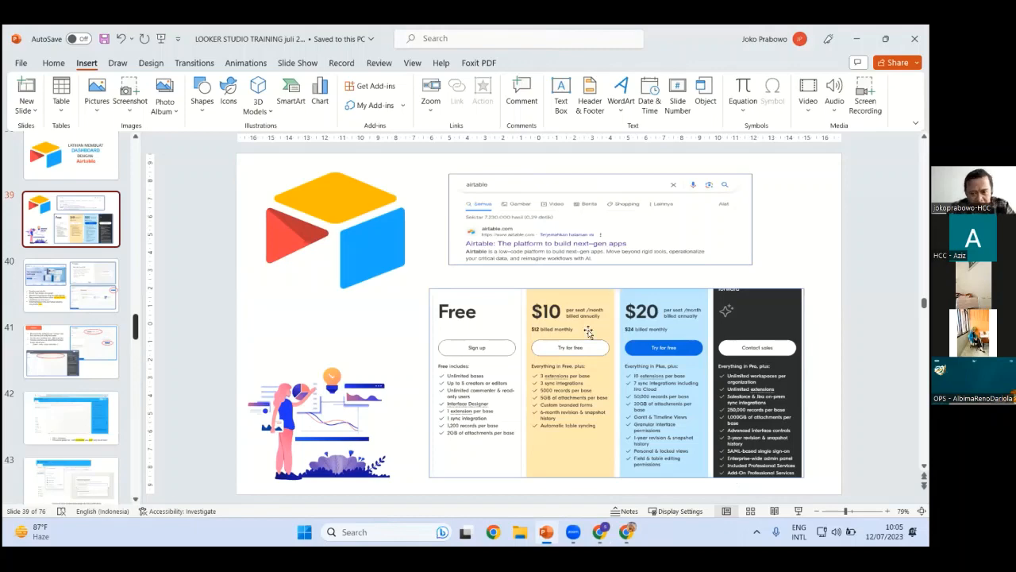
pyautogui.scroll(-1, 159, 315)
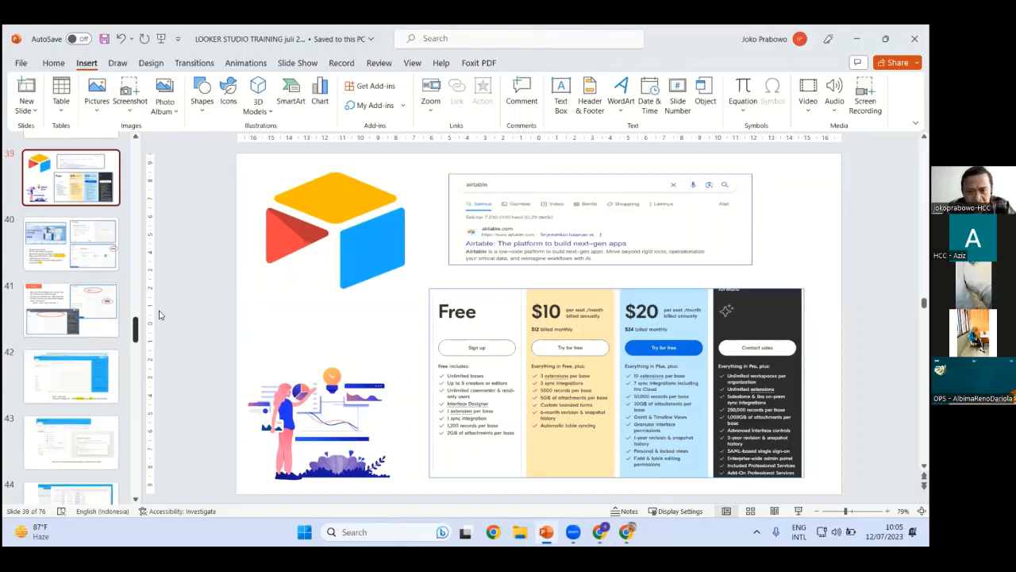
pyautogui.scroll(-10, 72, 318)
pyautogui.click(72, 262)
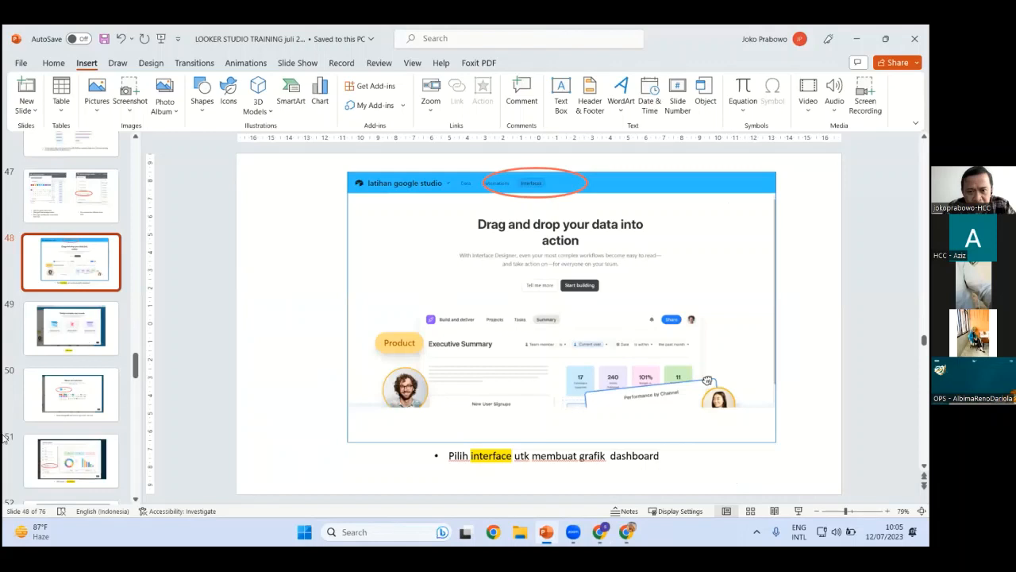
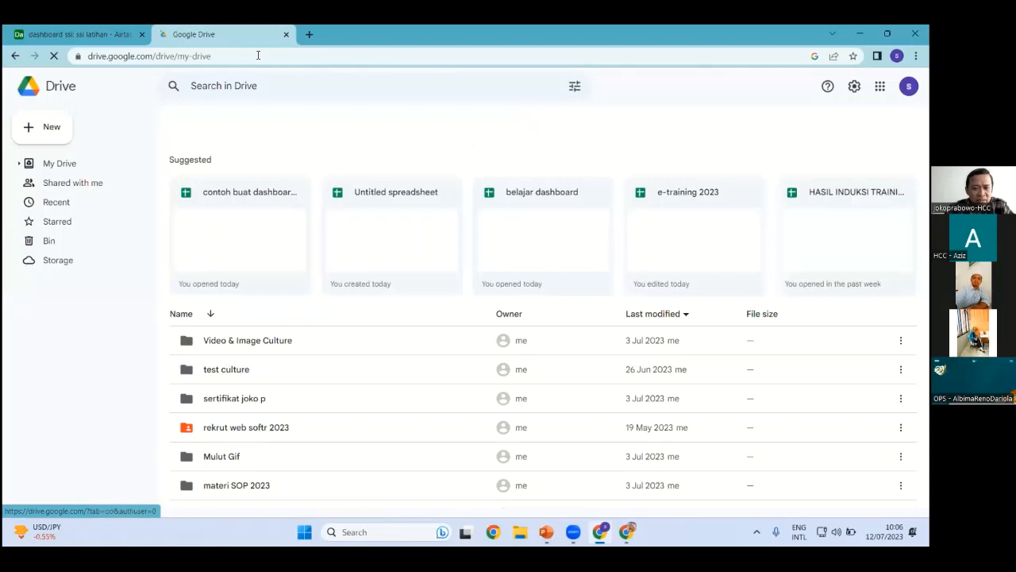
# Search for Looker Studio and open the CABANG PT SSI report from the Recent list
pyautogui.click(257, 55)
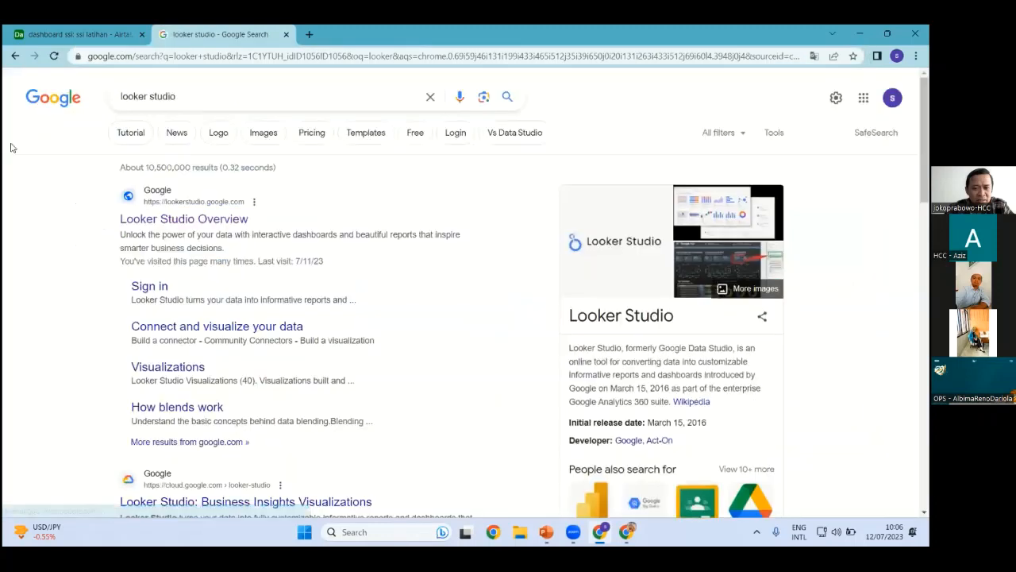
pyautogui.click(142, 34)
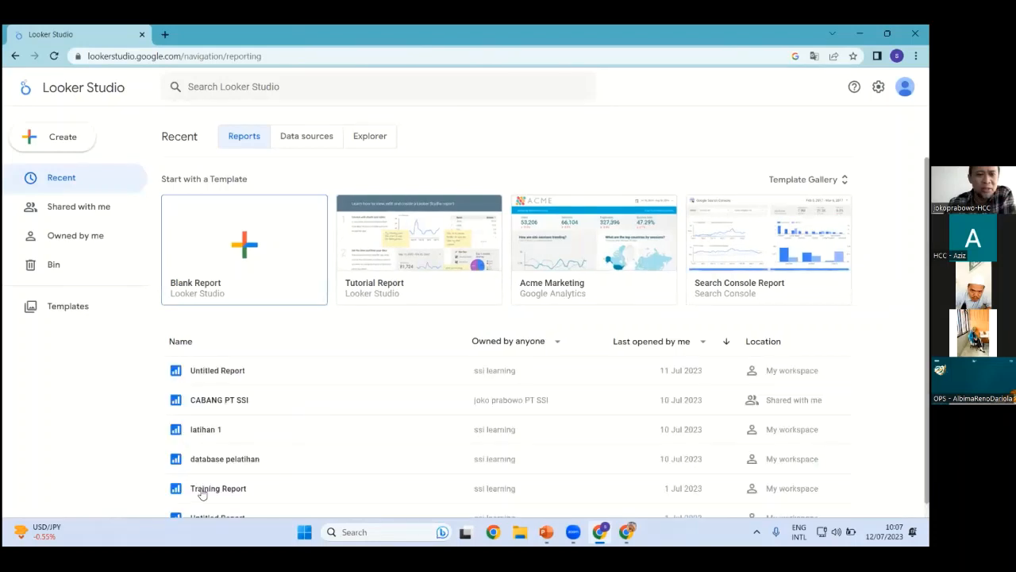
pyautogui.click(242, 386)
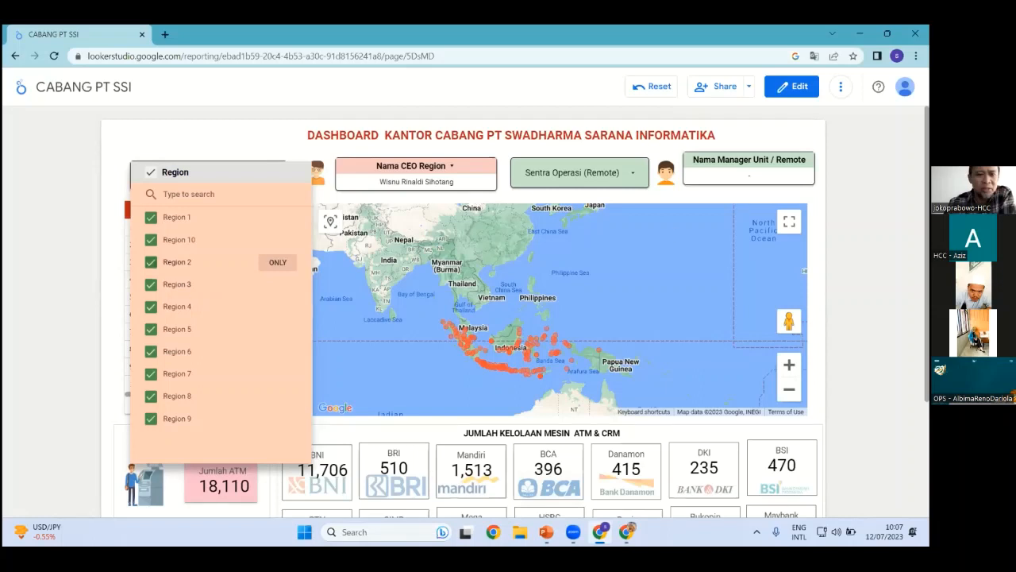
# Close the Region choices and scroll through the Region 1 dashboard to review its totals
pyautogui.click(410, 315)
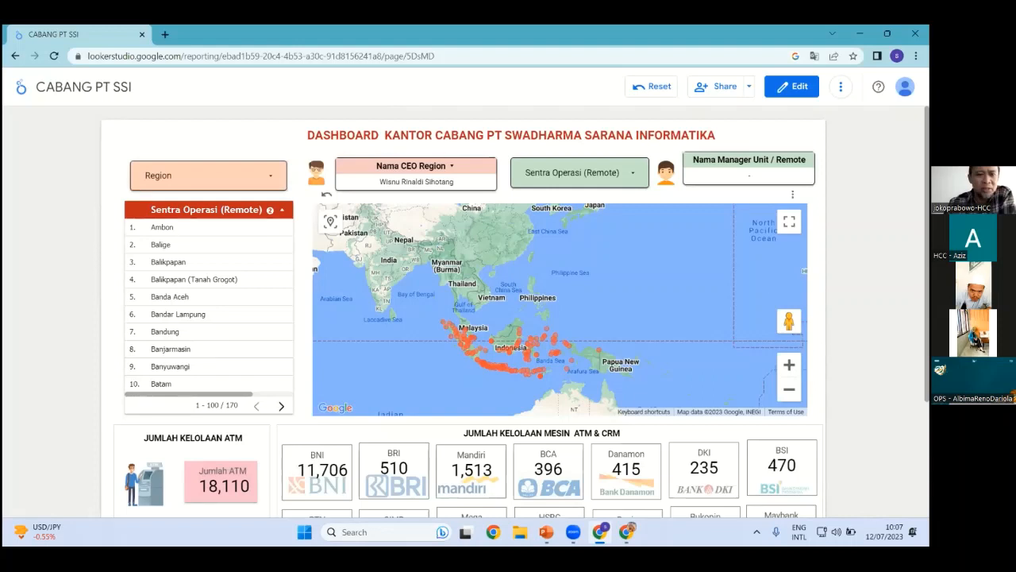
pyautogui.scroll(-2, 544, 453)
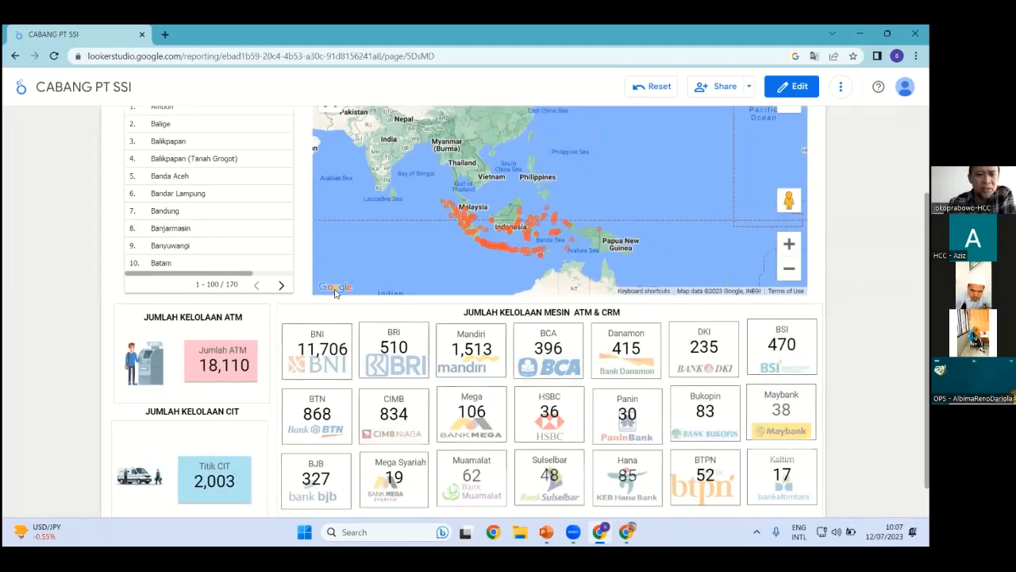
pyautogui.scroll(-1, 432, 361)
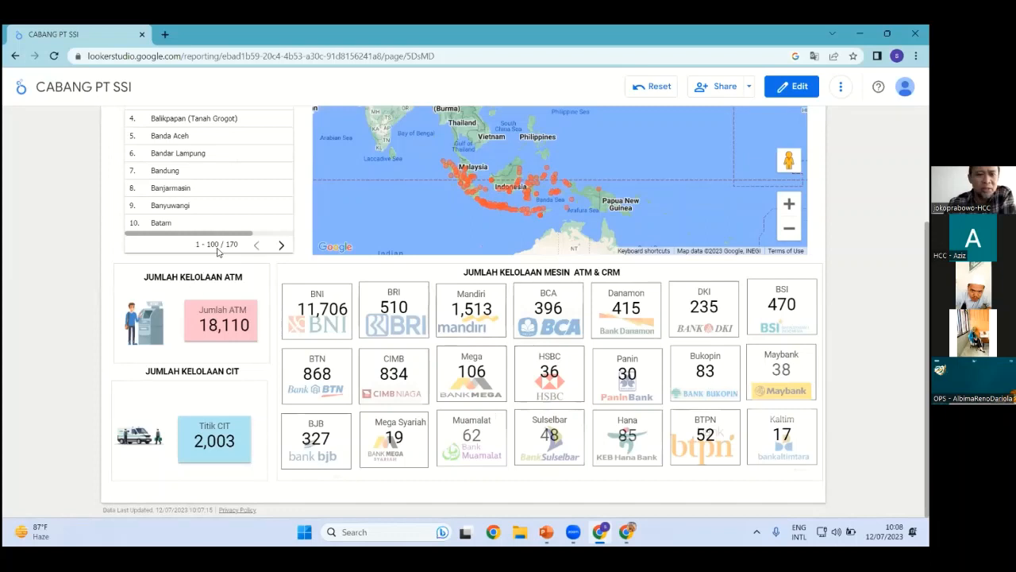
pyautogui.scroll(2, 218, 251)
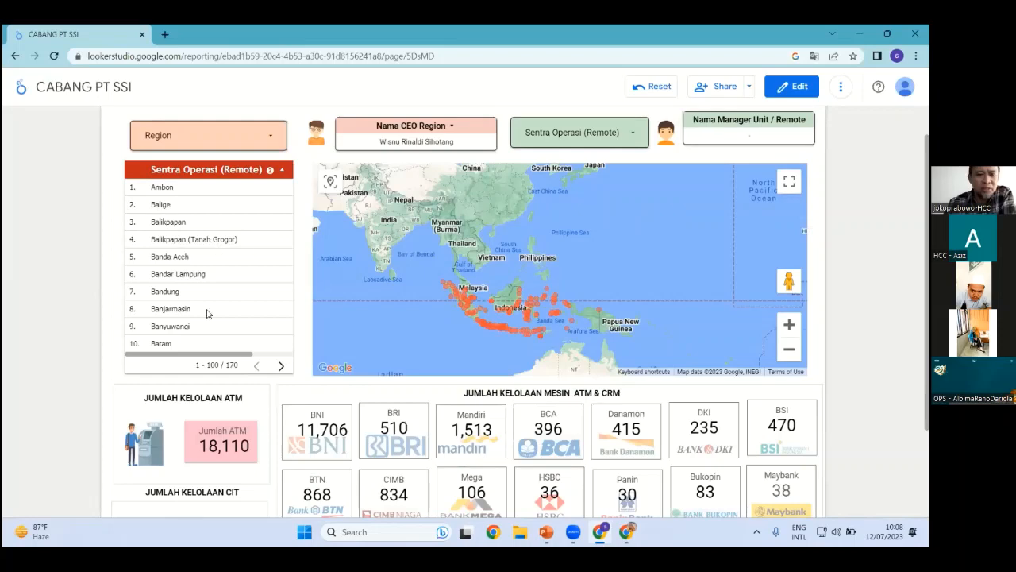
pyautogui.scroll(-1, 202, 181)
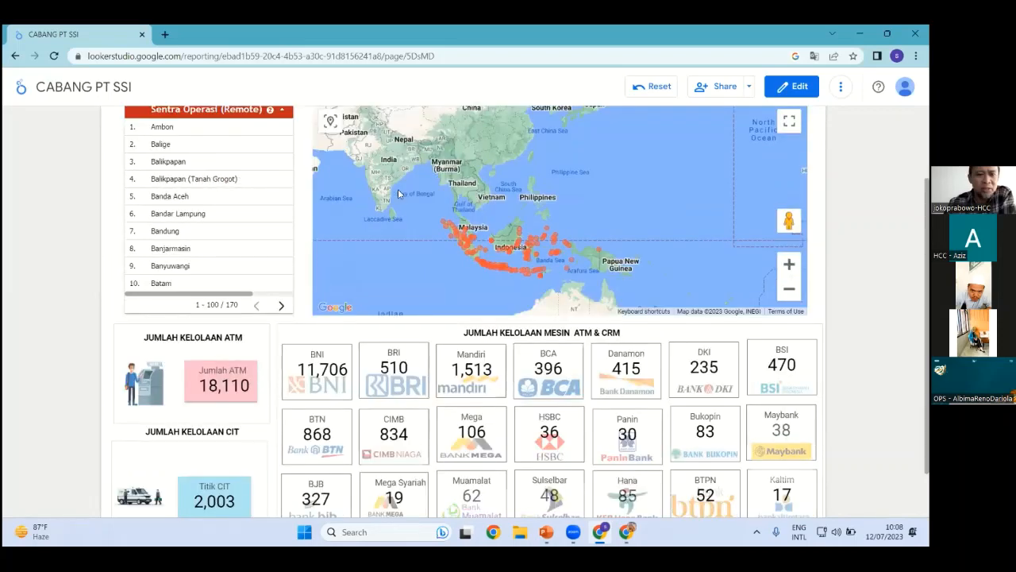
pyautogui.scroll(2, 402, 200)
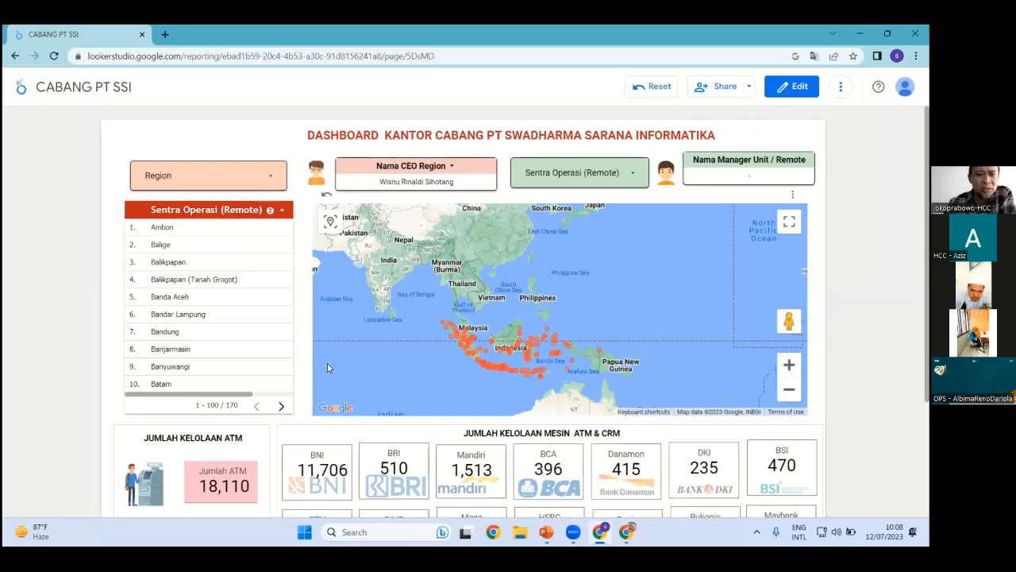
pyautogui.scroll(-1, 493, 363)
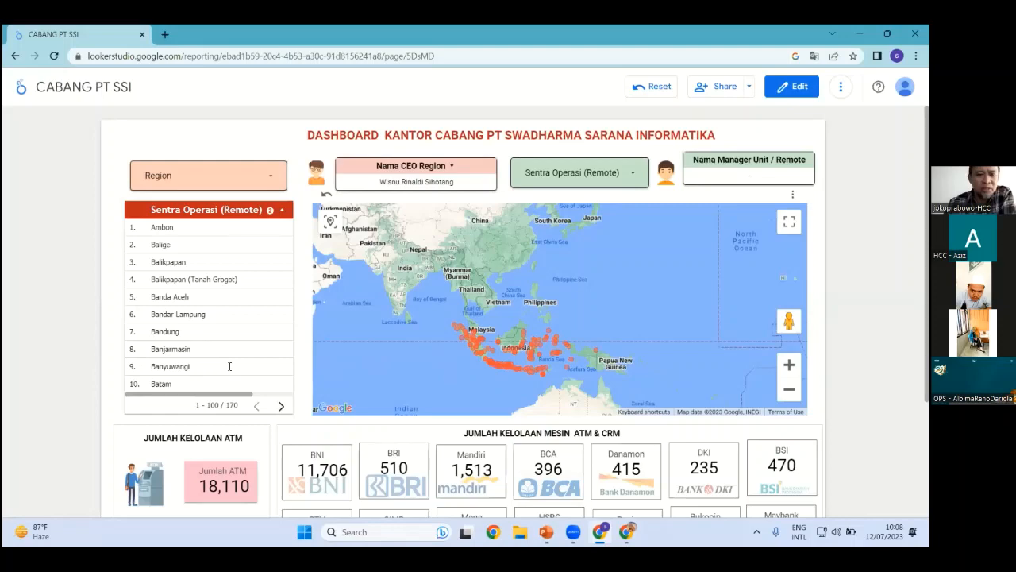
pyautogui.scroll(-2, 227, 403)
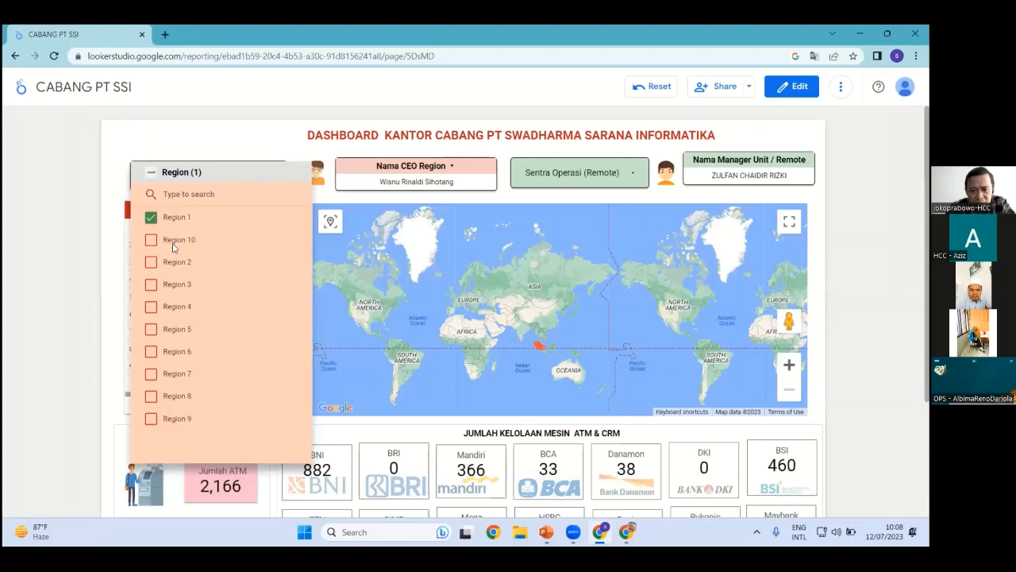
# Keep Region 1 and set the Sentra Operasi filter to Batam only, then review the totals
pyautogui.press('Escape')
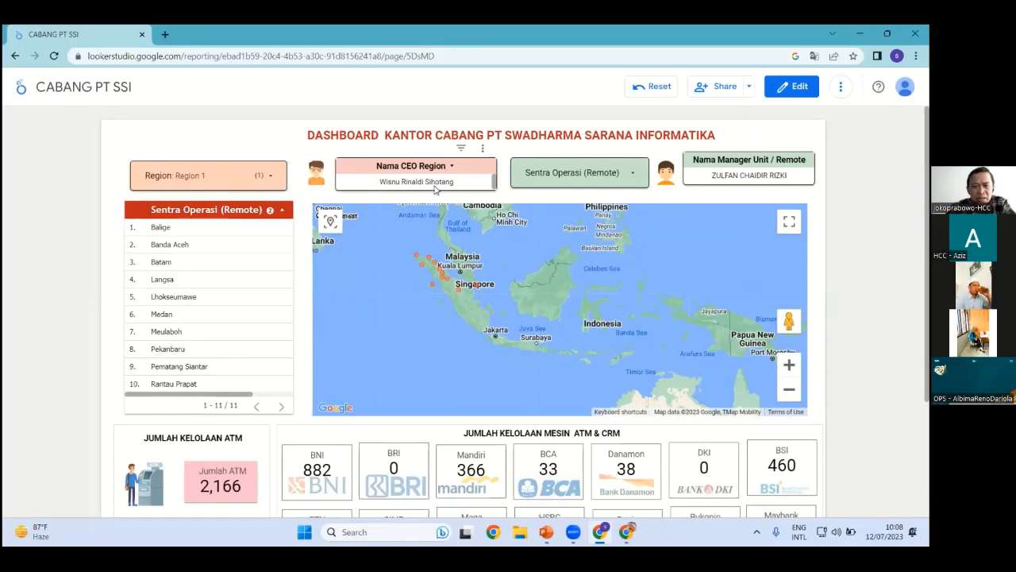
pyautogui.click(637, 174)
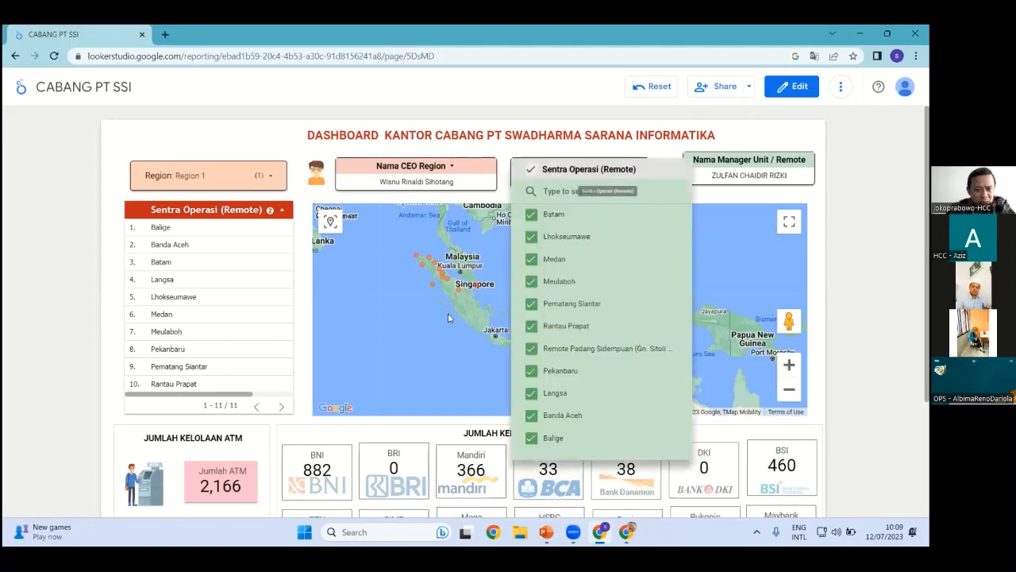
pyautogui.click(532, 170)
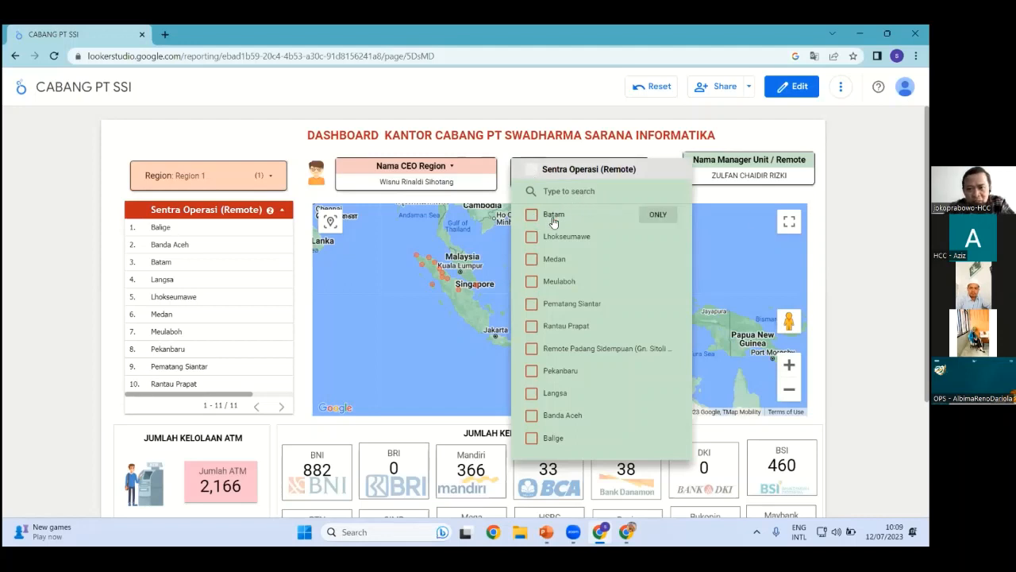
pyautogui.click(531, 215)
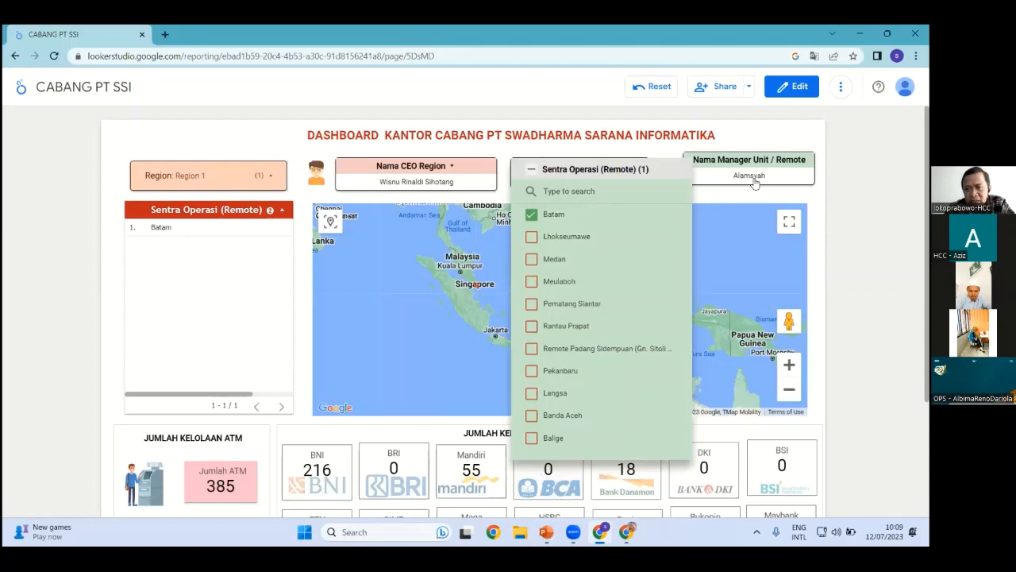
pyautogui.click(754, 182)
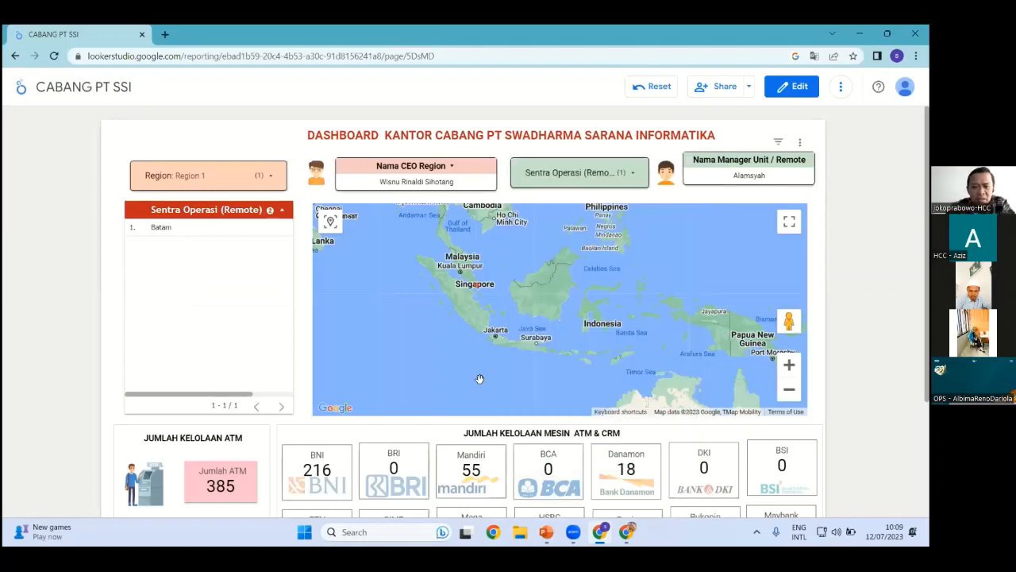
pyautogui.scroll(-2, 479, 350)
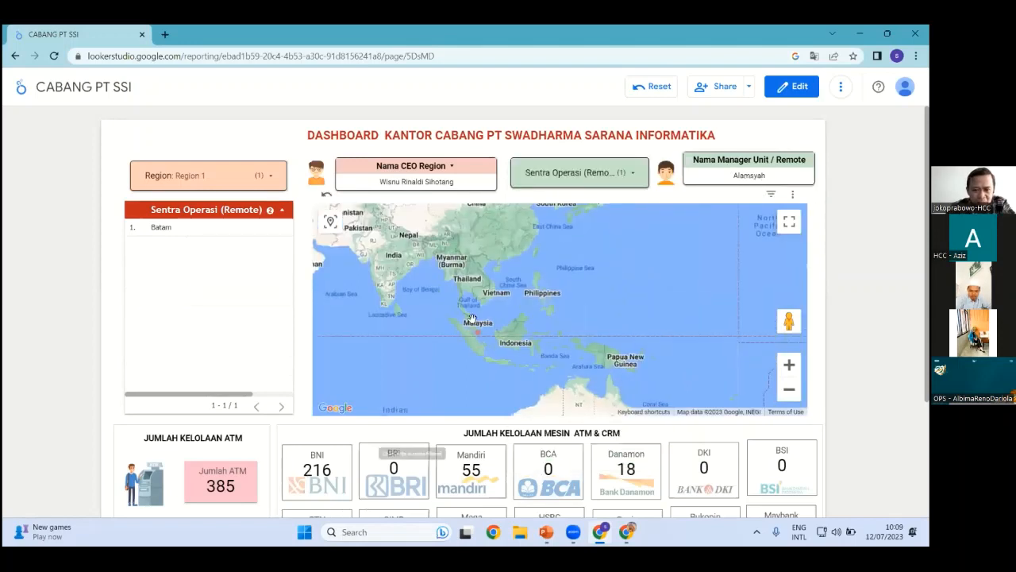
pyautogui.scroll(2, 471, 318)
pyautogui.scroll(-2, 242, 480)
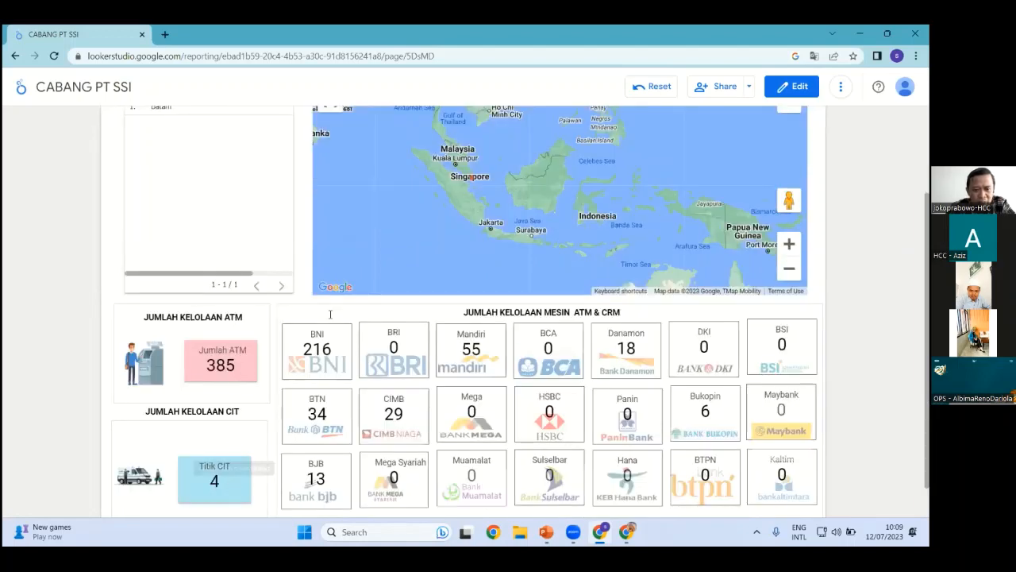
pyautogui.scroll(-1, 330, 314)
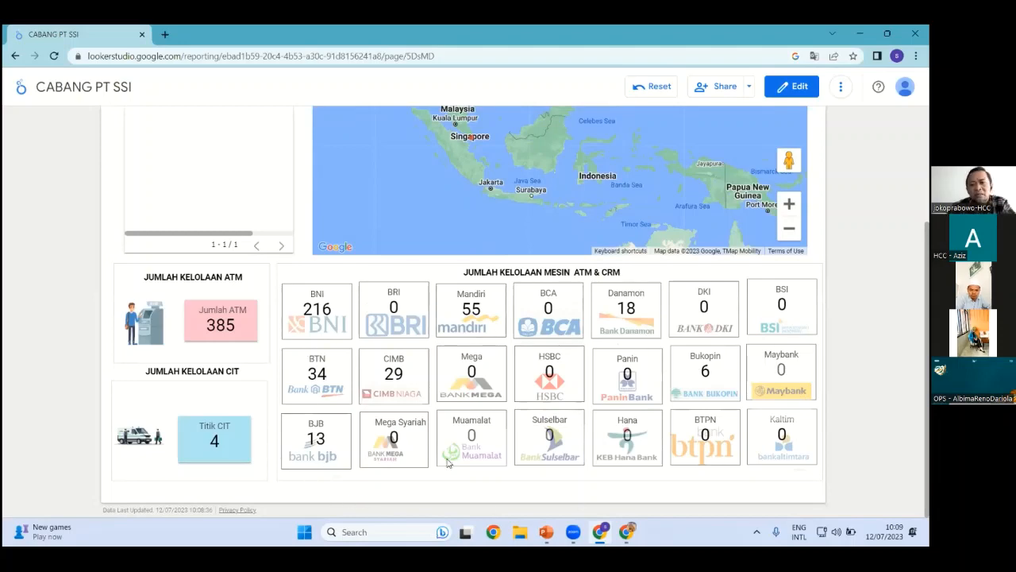
pyautogui.scroll(3, 407, 460)
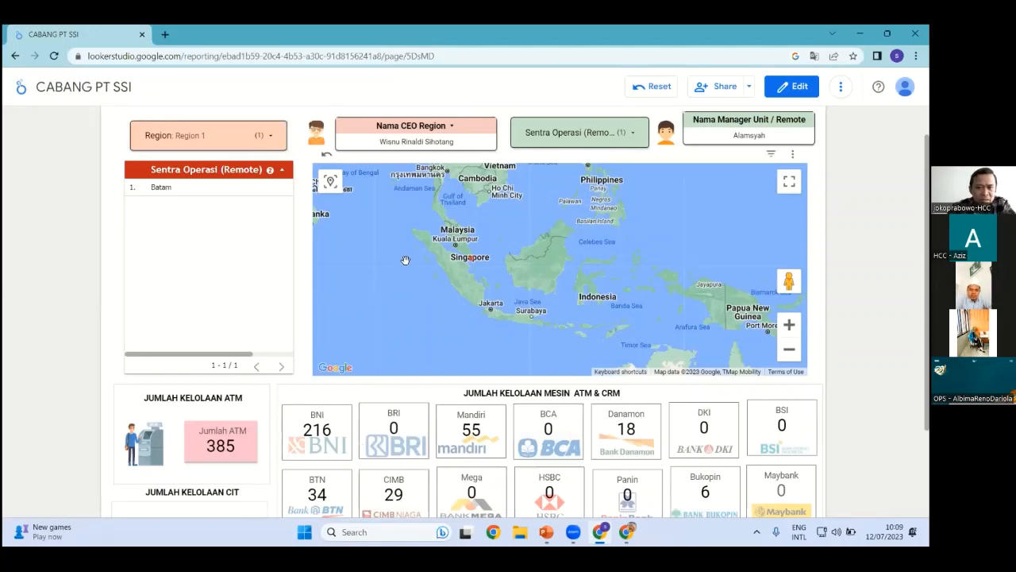
pyautogui.click(267, 135)
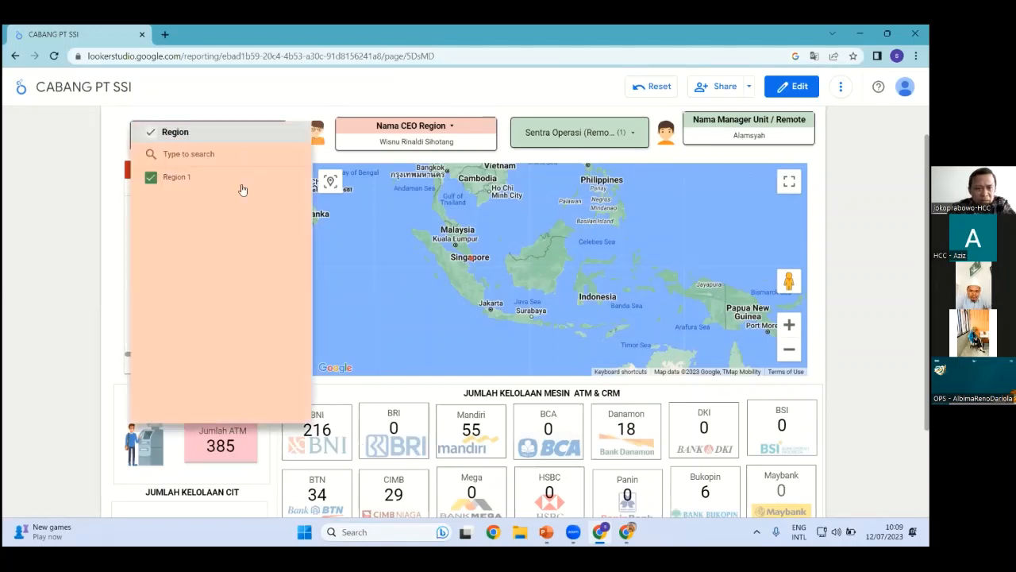
pyautogui.click(278, 177)
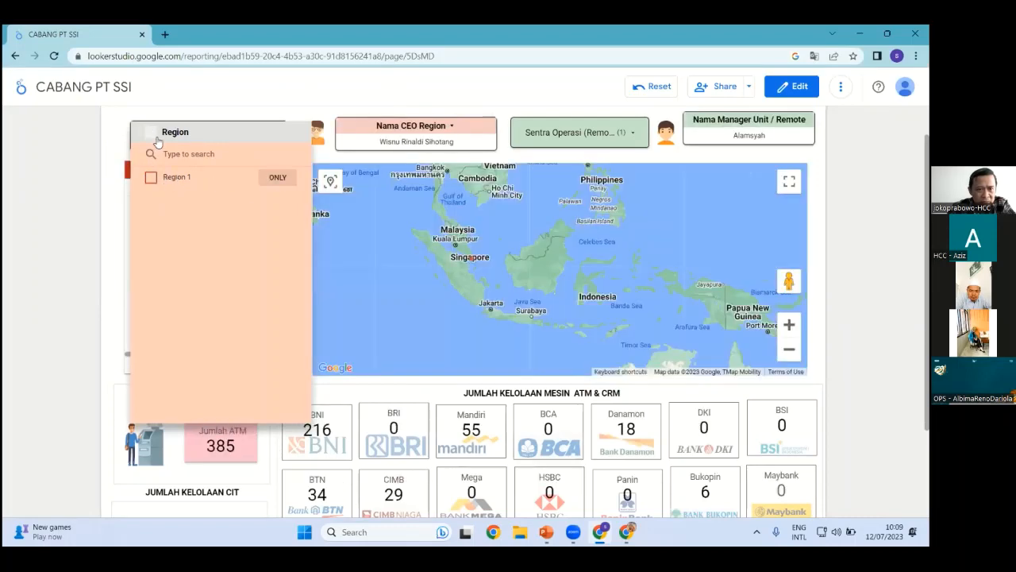
pyautogui.click(663, 89)
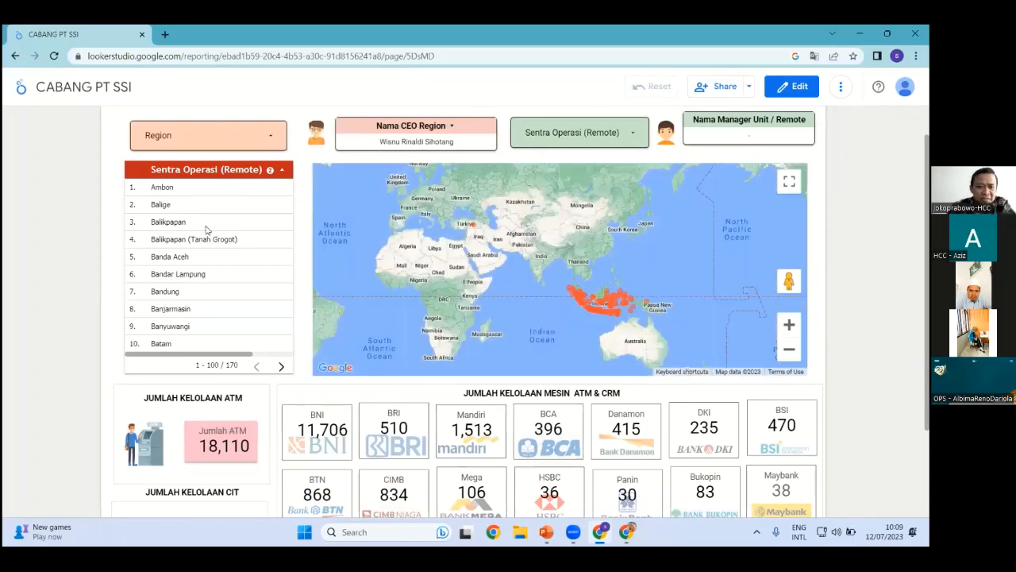
pyautogui.click(272, 138)
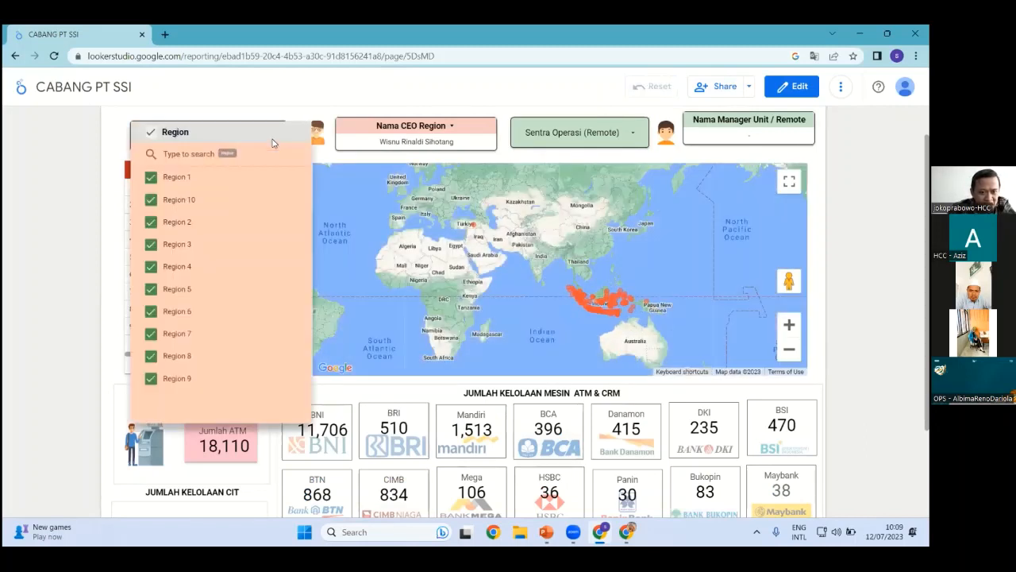
pyautogui.click(150, 132)
pyautogui.click(279, 246)
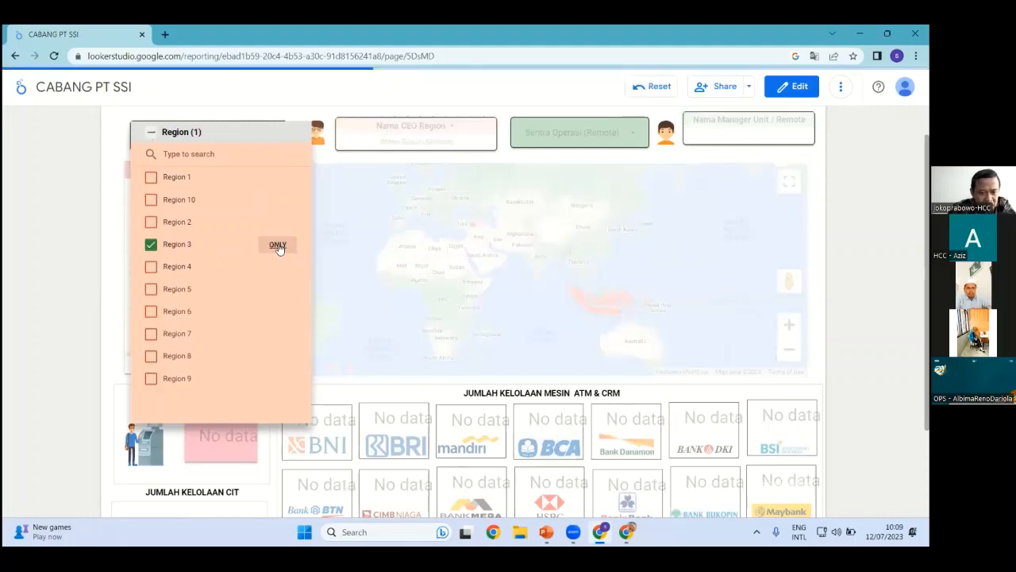
pyautogui.click(333, 211)
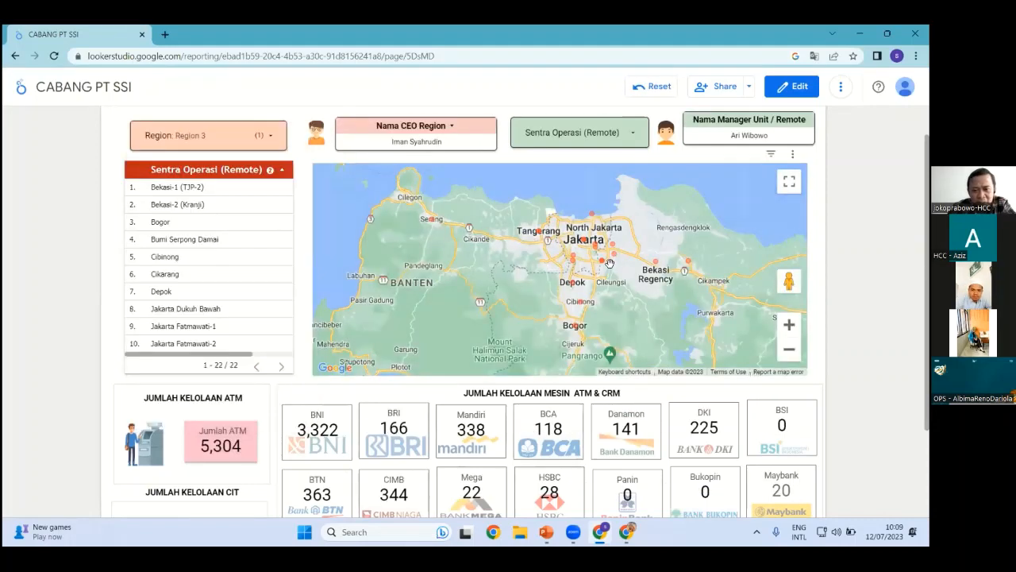
pyautogui.scroll(1, 619, 263)
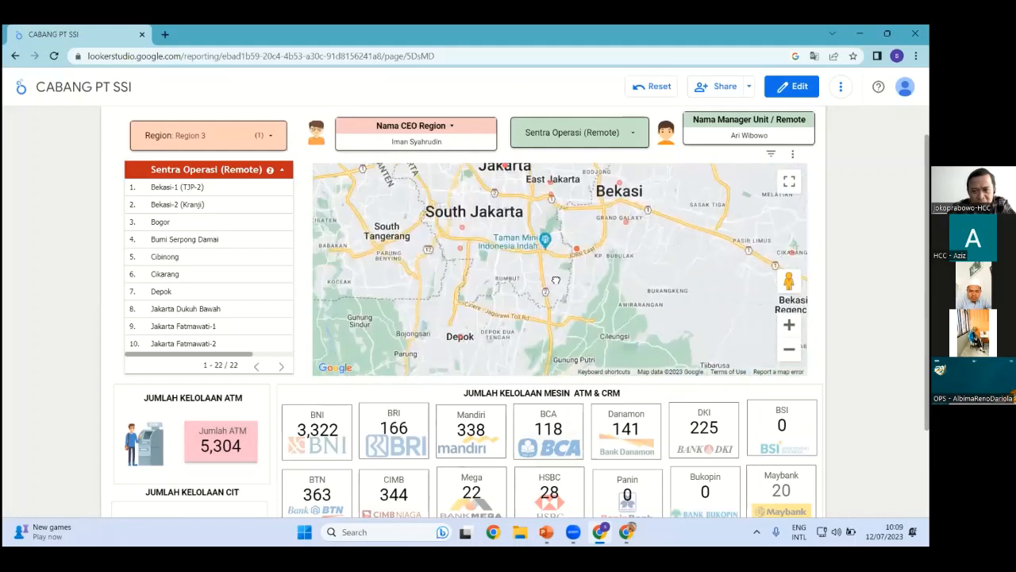
pyautogui.moveTo(467, 278); pyautogui.dragTo(469, 304)
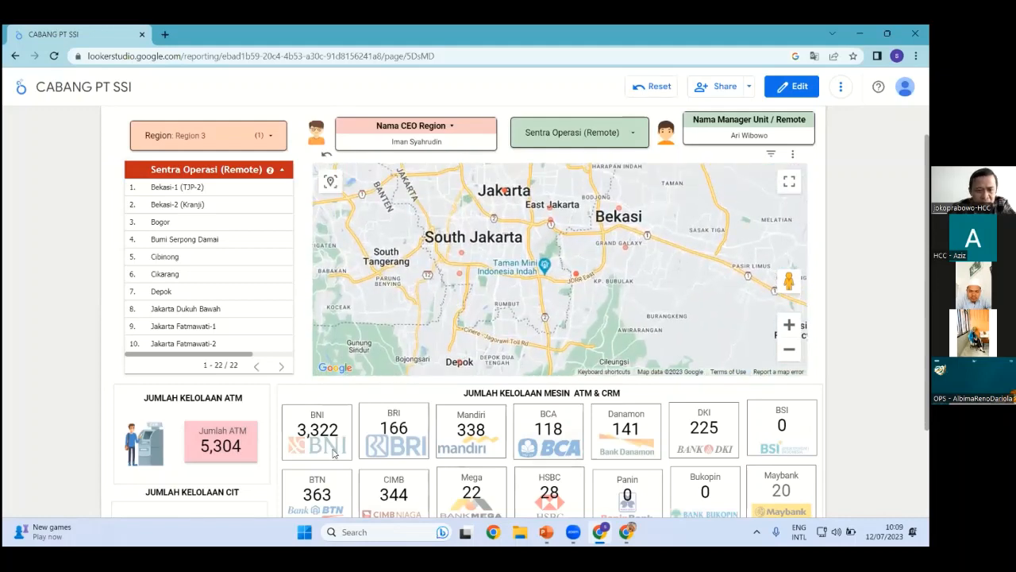
pyautogui.click(637, 141)
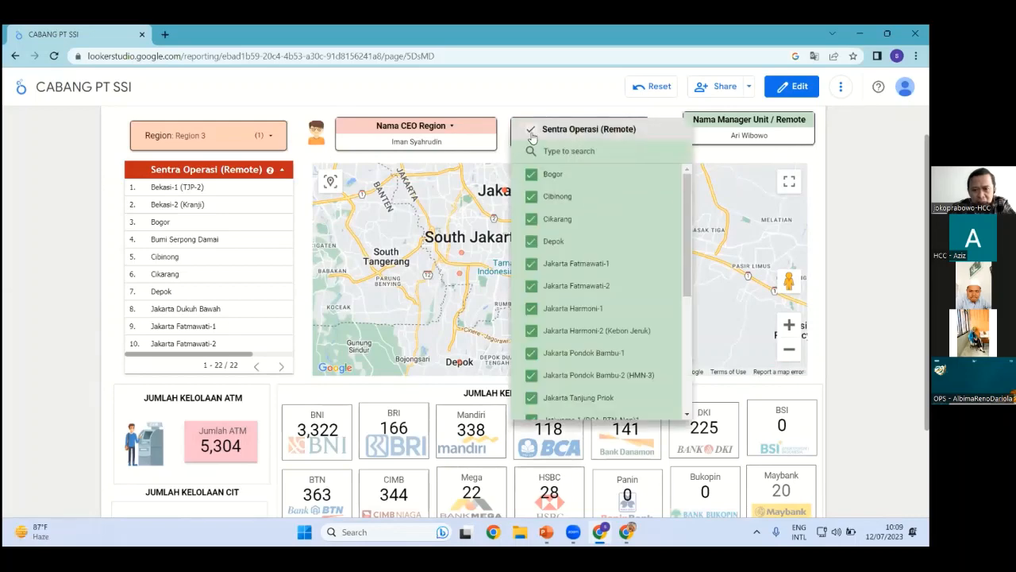
pyautogui.click(530, 129)
pyautogui.click(648, 174)
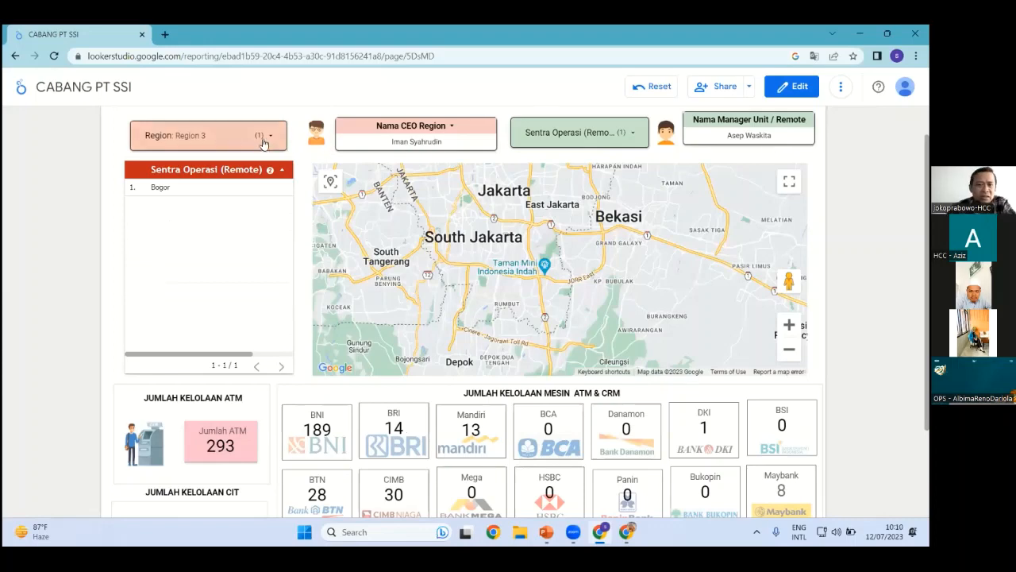
pyautogui.scroll(-1, 381, 397)
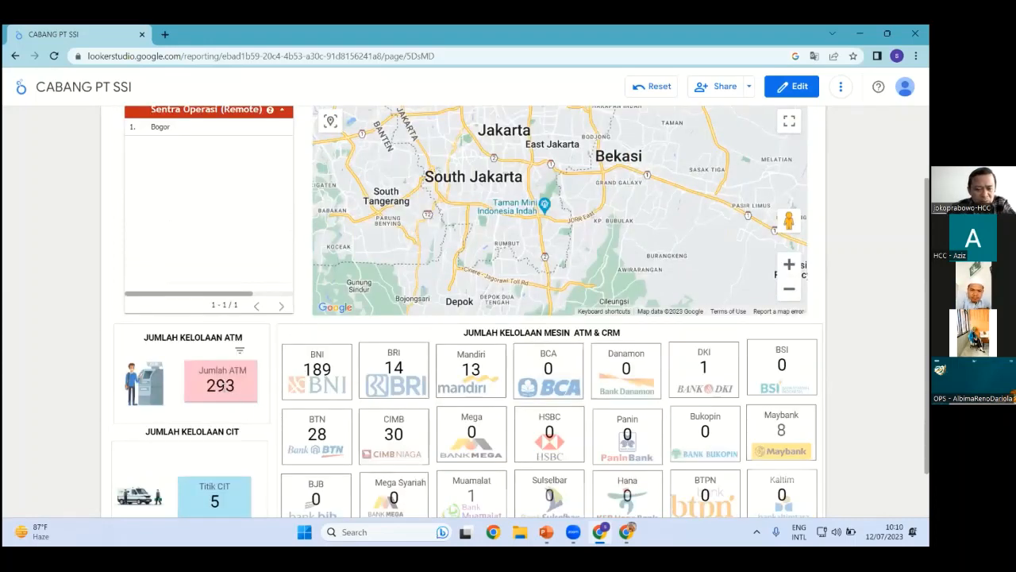
pyautogui.scroll(-1, 238, 433)
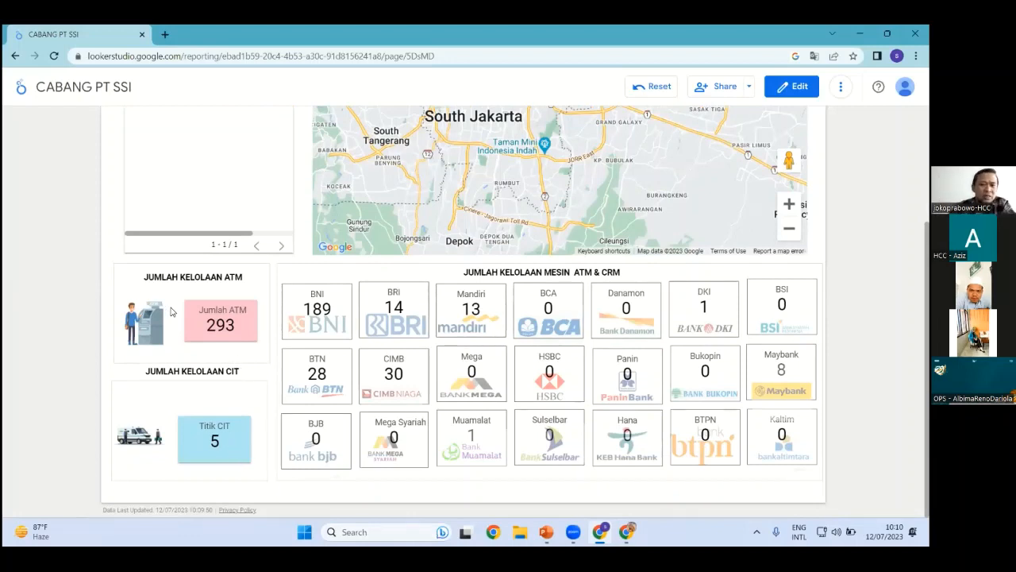
pyautogui.scroll(2, 479, 340)
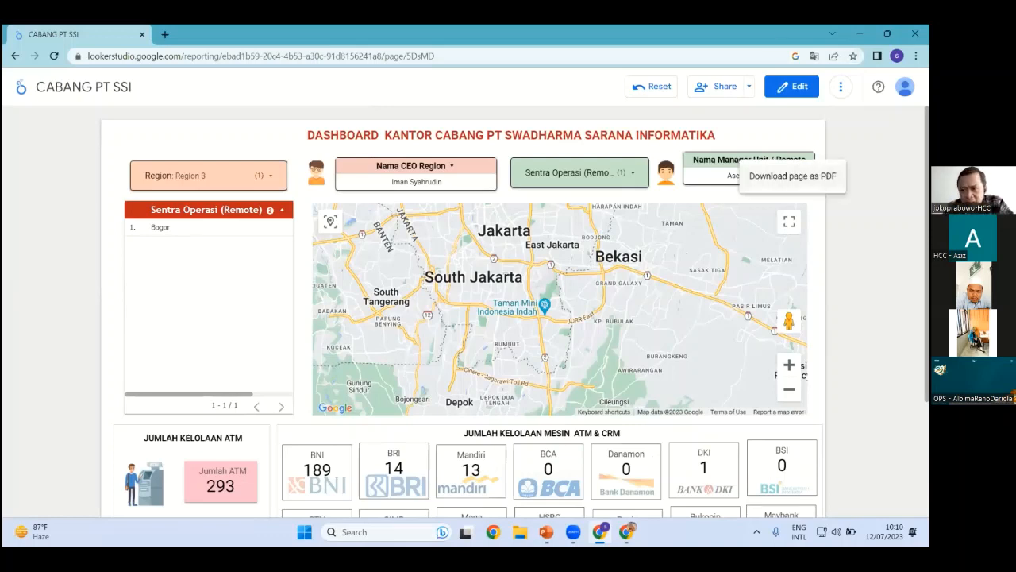
pyautogui.rightClick(50, 172)
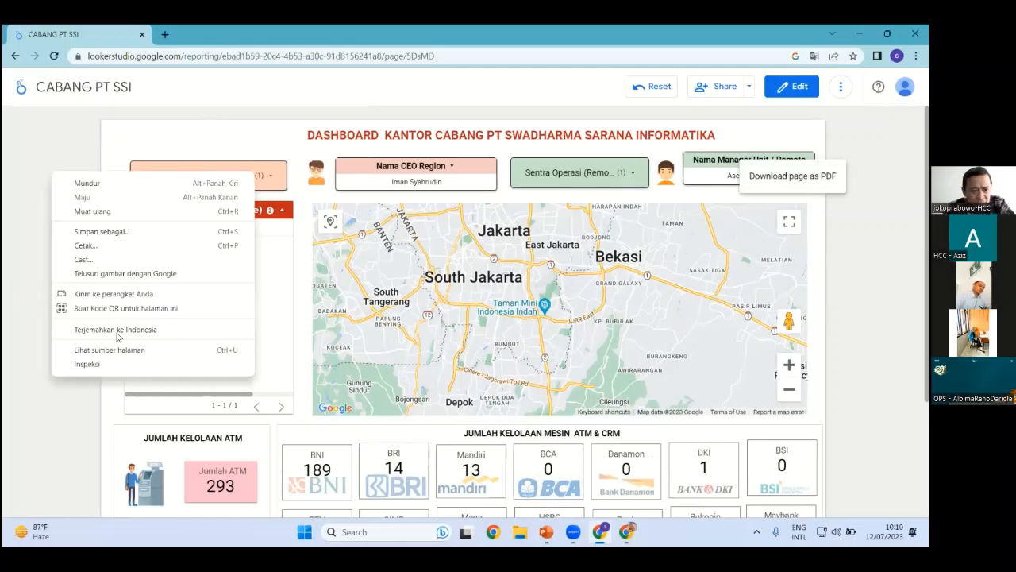
pyautogui.click(101, 366)
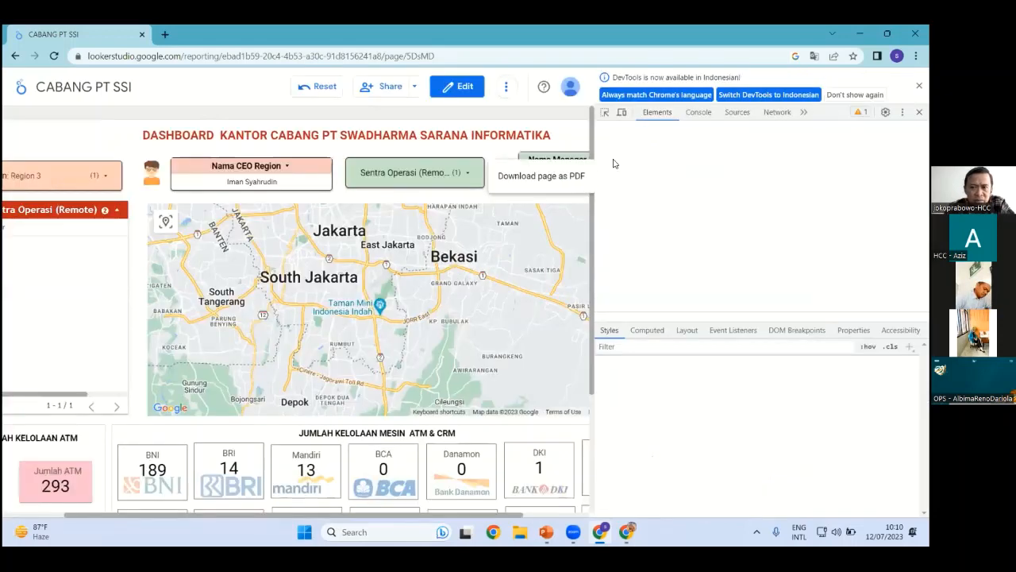
pyautogui.click(622, 113)
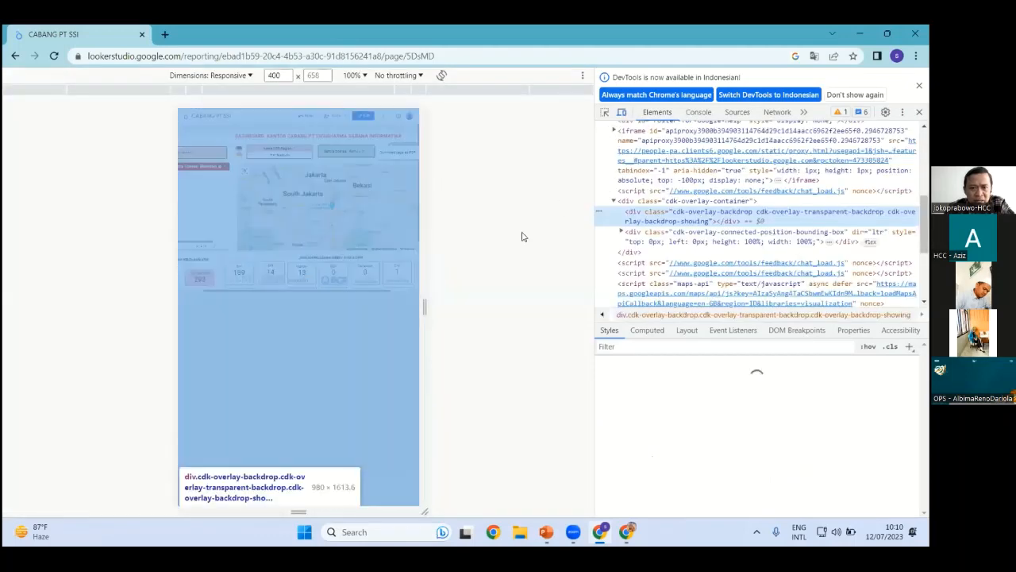
pyautogui.moveTo(428, 309); pyautogui.dragTo(388, 329)
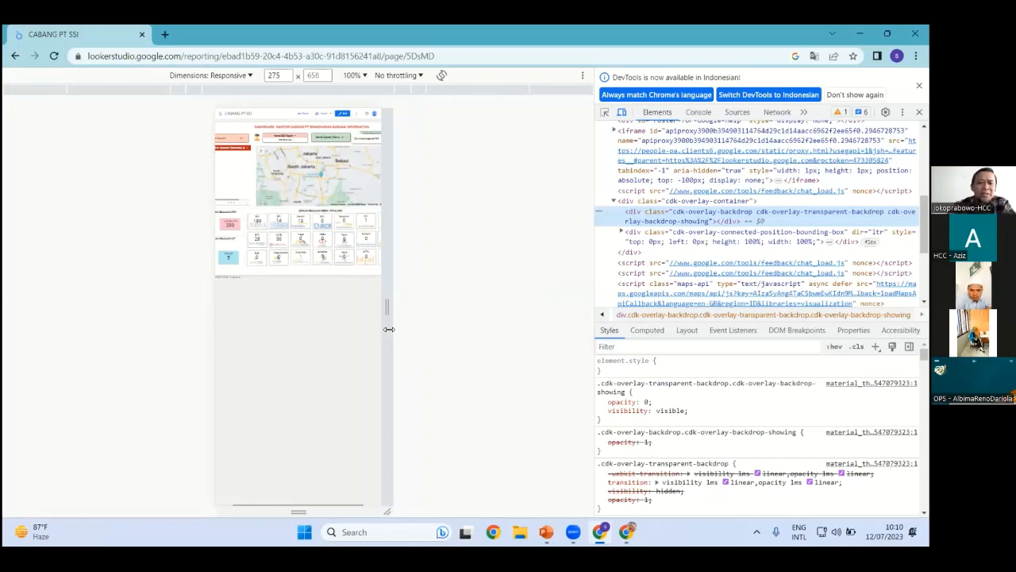
pyautogui.moveTo(388, 302)
pyautogui.mouseDown()
pyautogui.moveTo(458, 315)
pyautogui.moveTo(391, 325)
pyautogui.moveTo(388, 310)
pyautogui.mouseUp()
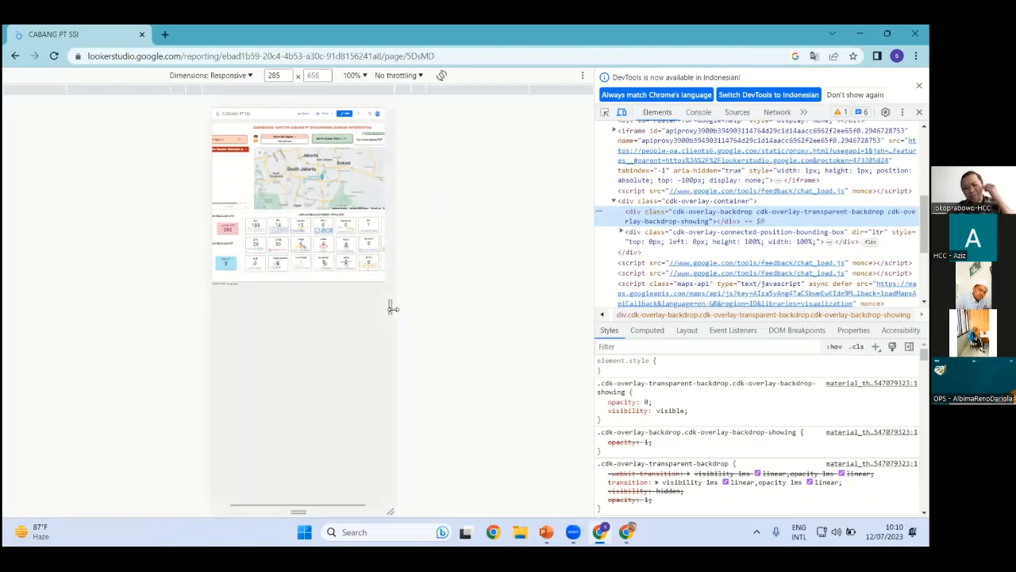
pyautogui.moveTo(392, 308); pyautogui.dragTo(501, 307)
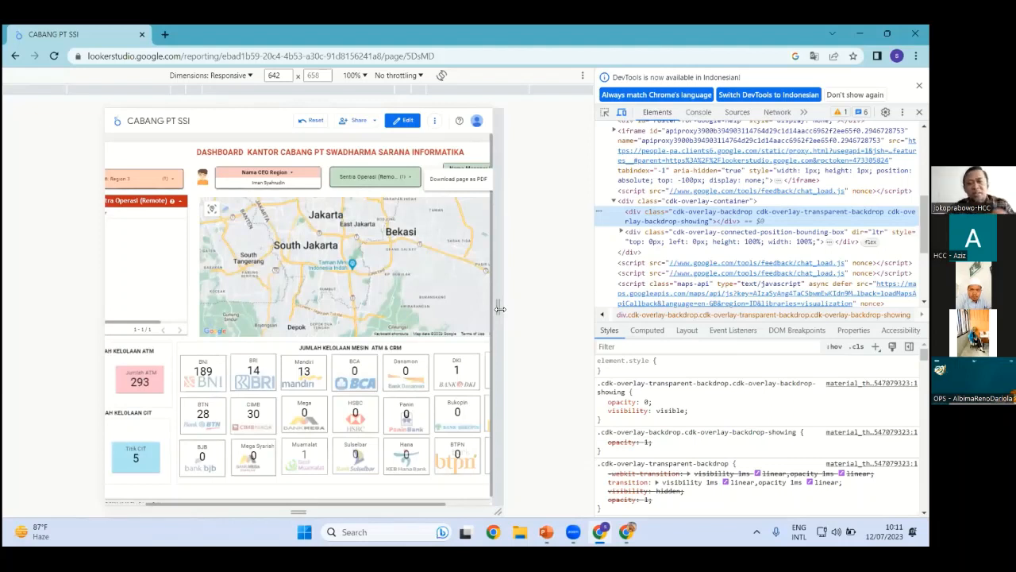
pyautogui.moveTo(500, 309); pyautogui.dragTo(542, 305)
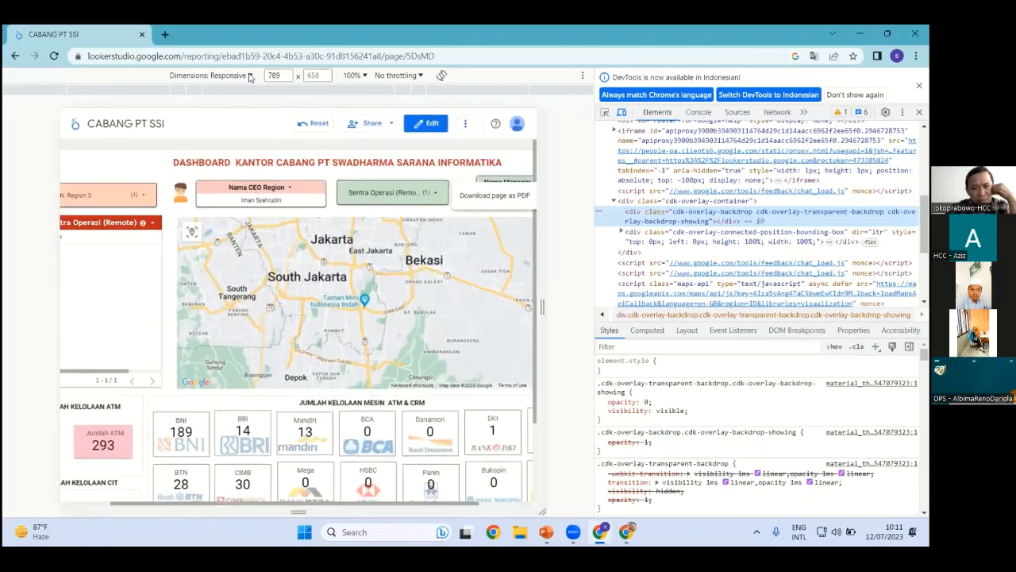
pyautogui.click(248, 76)
pyautogui.click(198, 116)
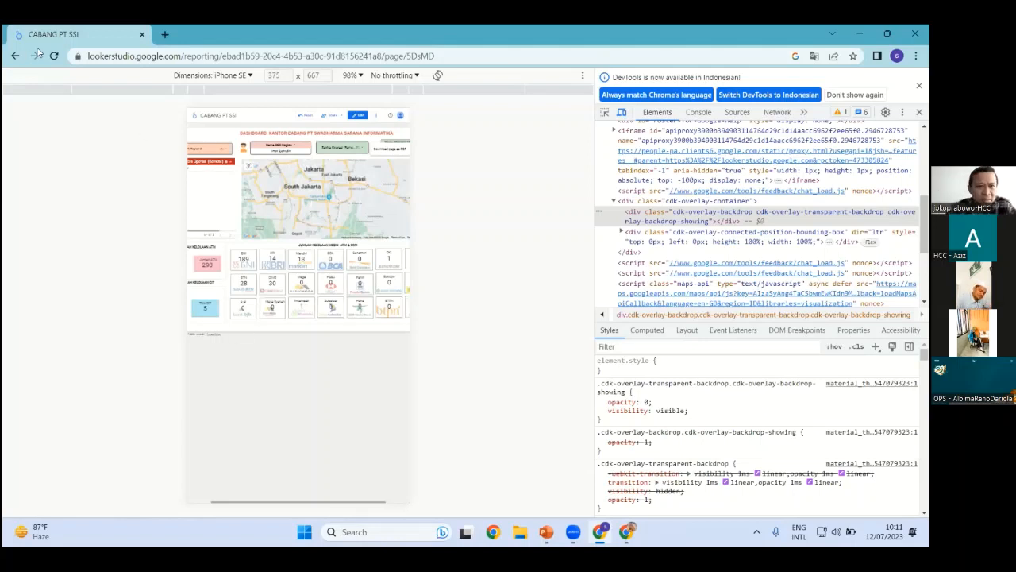
pyautogui.scroll(5, 761, 214)
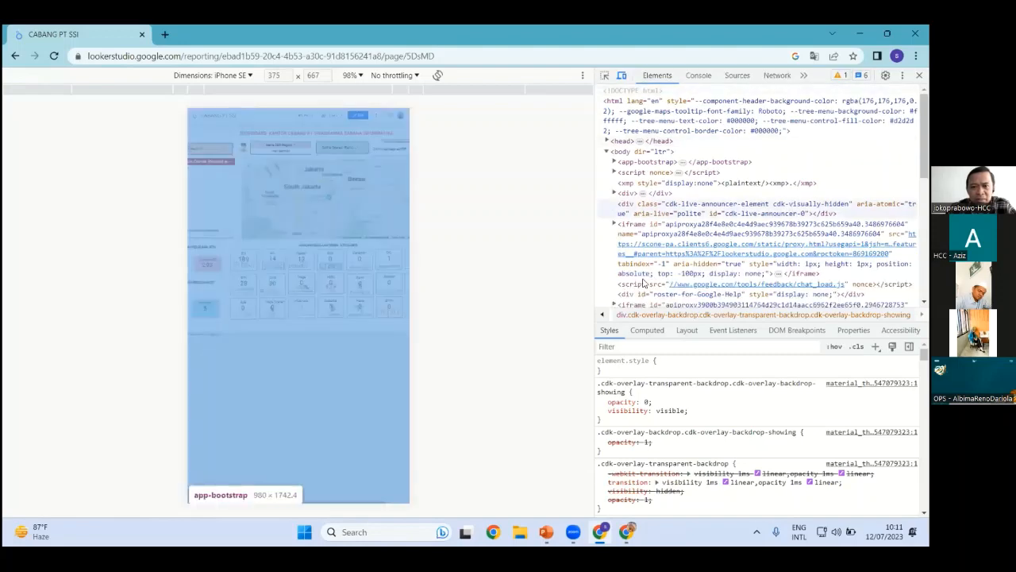
pyautogui.press('F12')
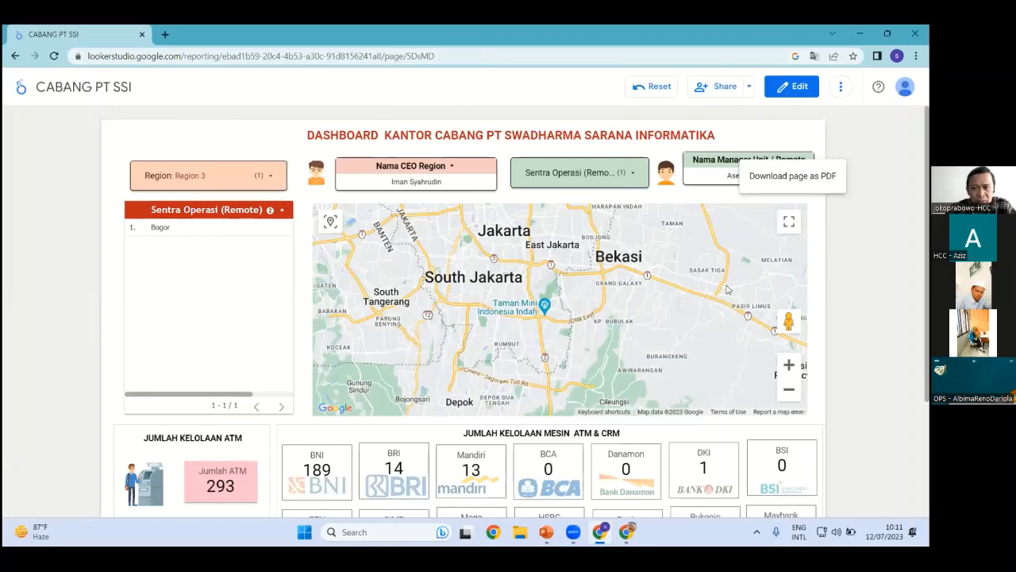
# Go back to the Looker Studio home page and create a Blank Report
pyautogui.click(16, 56)
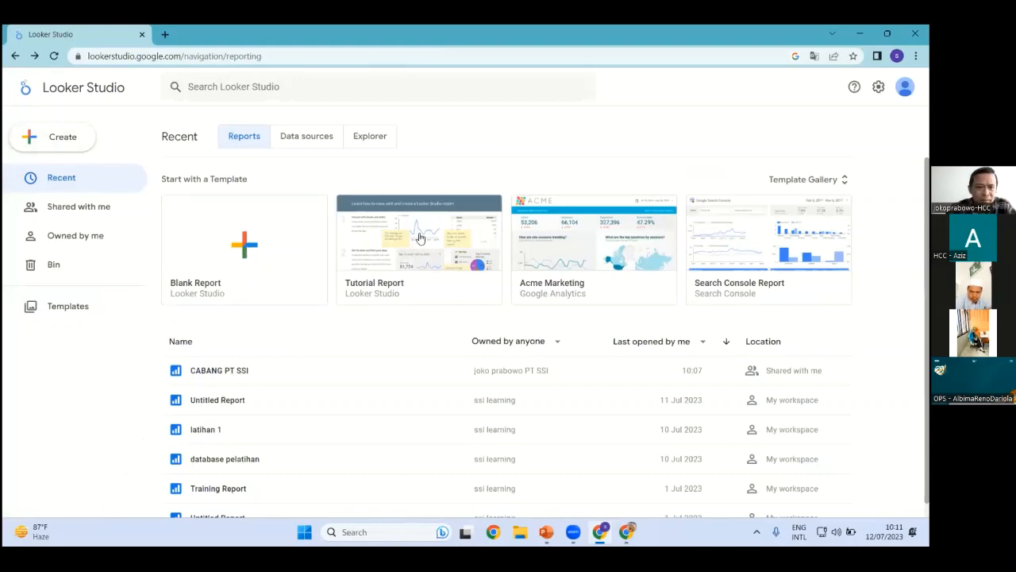
pyautogui.click(248, 250)
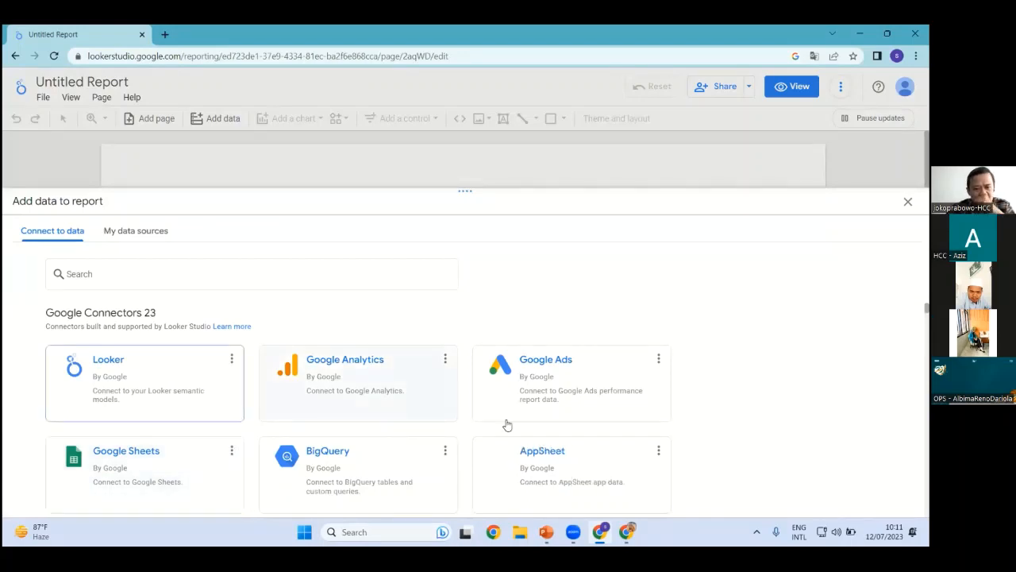
# Browse the list of data connectors and choose the Google Sheets connector
pyautogui.scroll(-1, 471, 424)
pyautogui.scroll(-2, 444, 421)
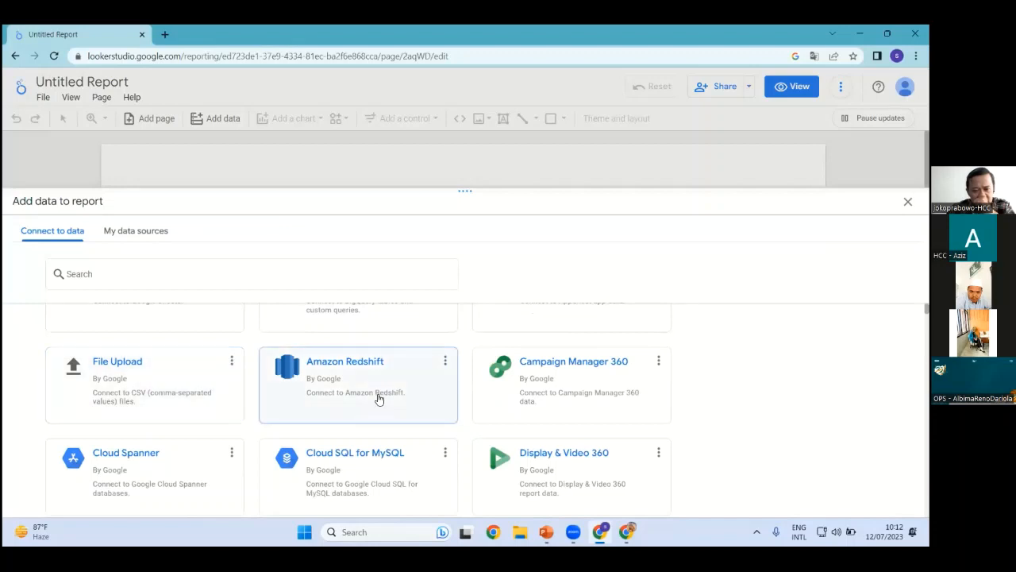
pyautogui.scroll(-2, 378, 399)
pyautogui.scroll(-2, 413, 420)
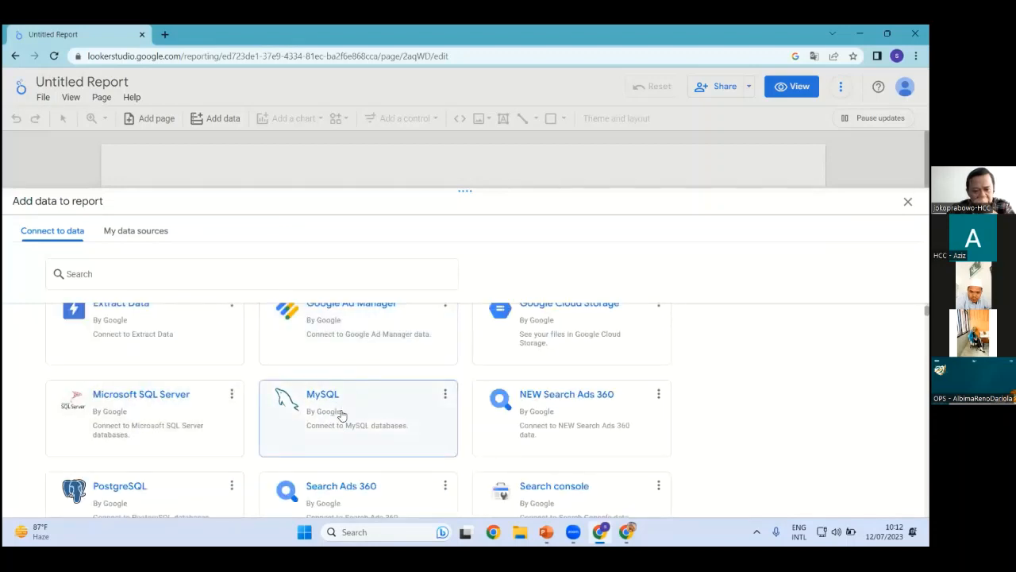
pyautogui.scroll(-1, 341, 414)
pyautogui.scroll(-1, 341, 415)
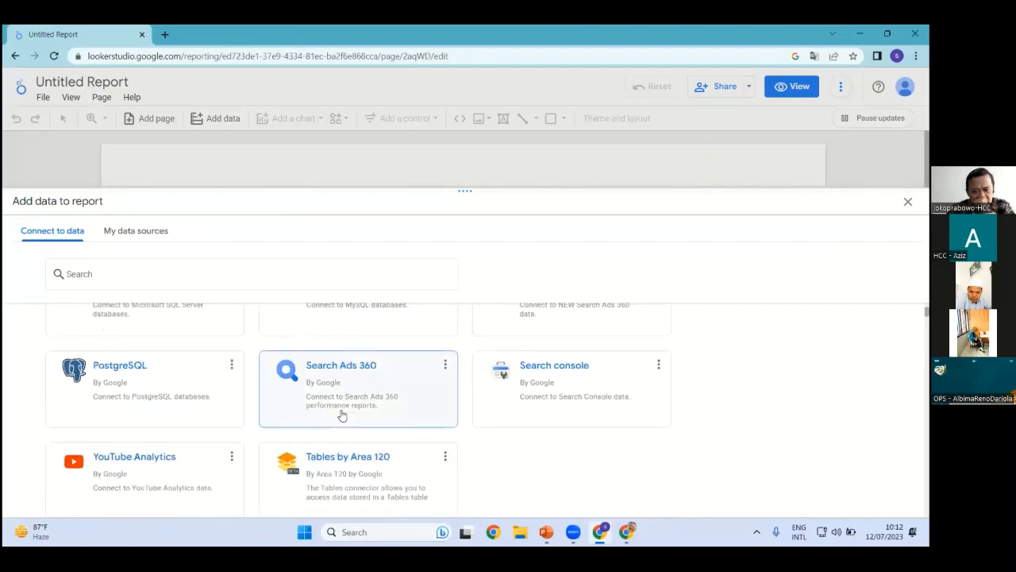
pyautogui.scroll(-1, 341, 414)
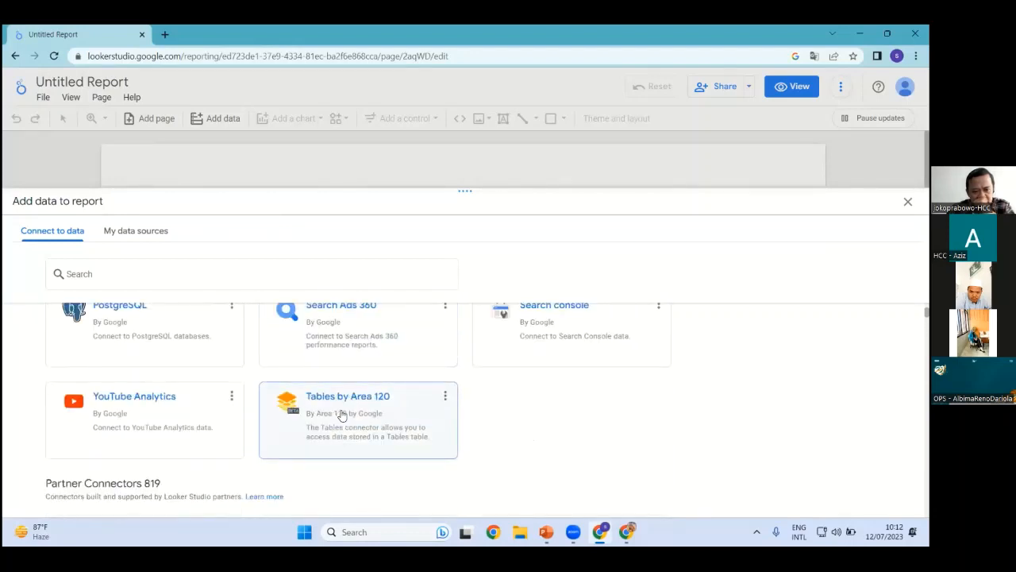
pyautogui.scroll(-1, 341, 414)
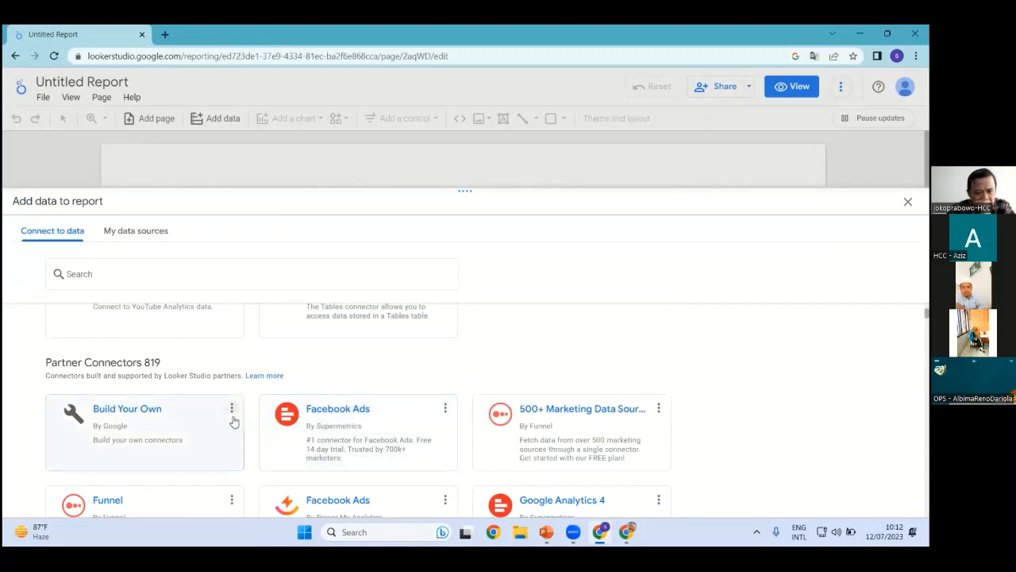
pyautogui.scroll(-1, 234, 420)
pyautogui.scroll(-2, 233, 422)
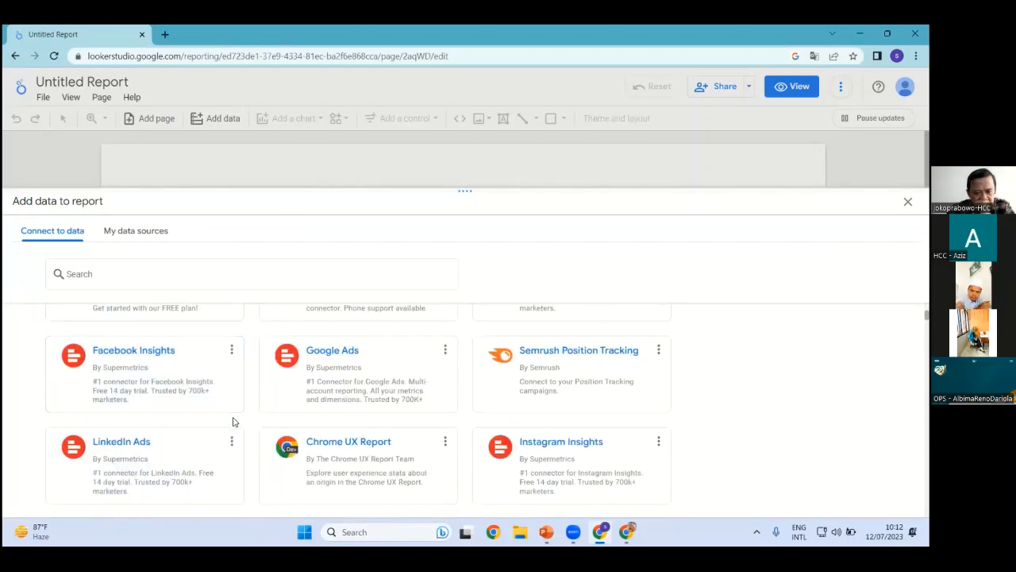
pyautogui.scroll(-3, 235, 423)
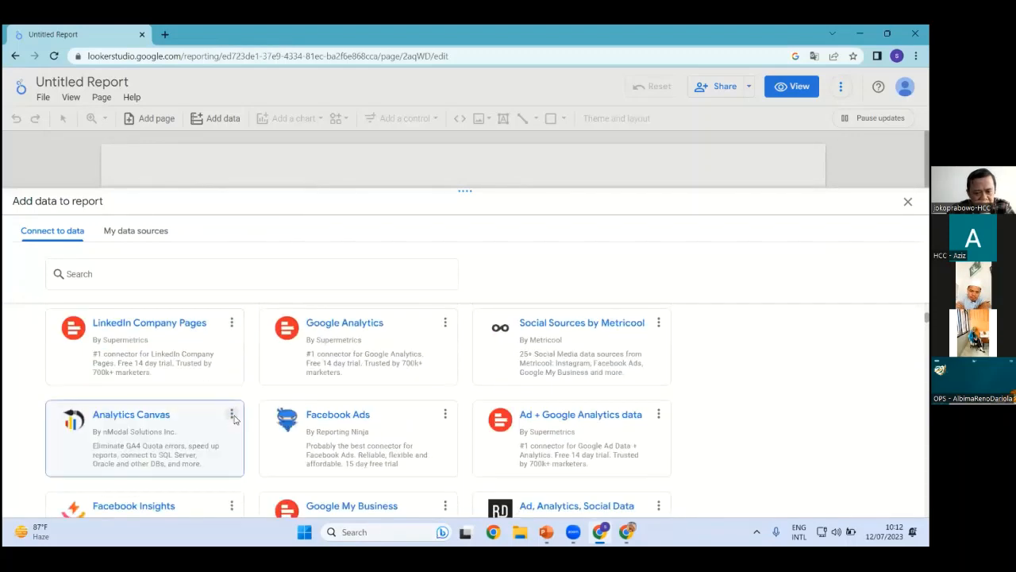
pyautogui.scroll(1, 236, 420)
pyautogui.scroll(10, 235, 420)
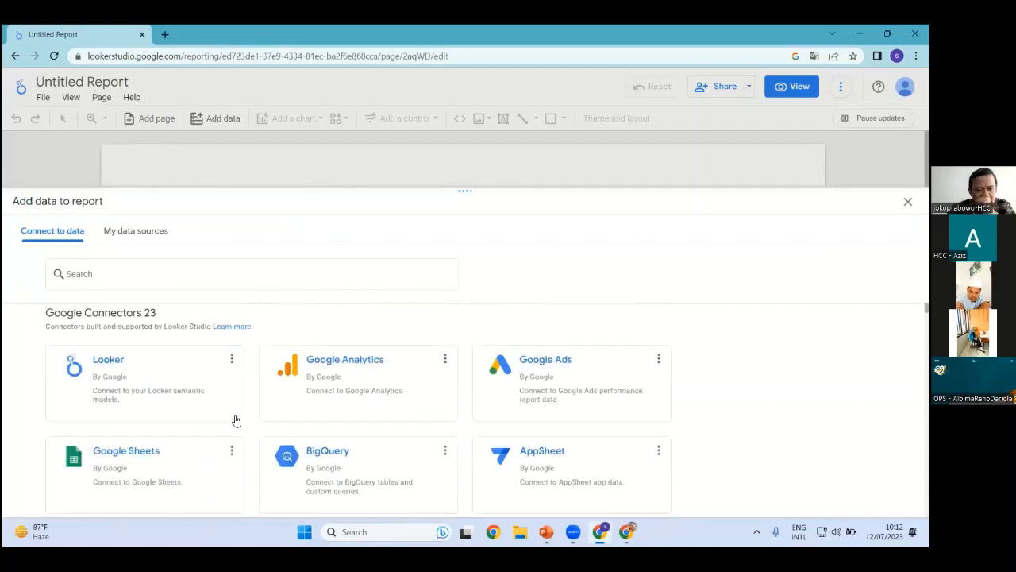
pyautogui.click(119, 453)
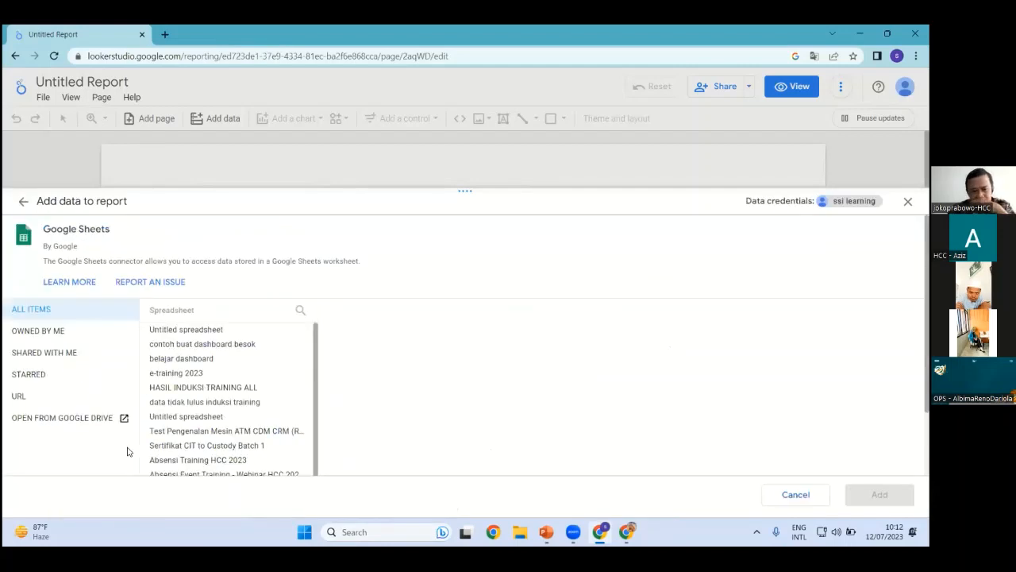
# Browse worksheets of 'belajar dashboard' and 'contoh buat dashboard besok', then start a new browser tab
pyautogui.click(198, 359)
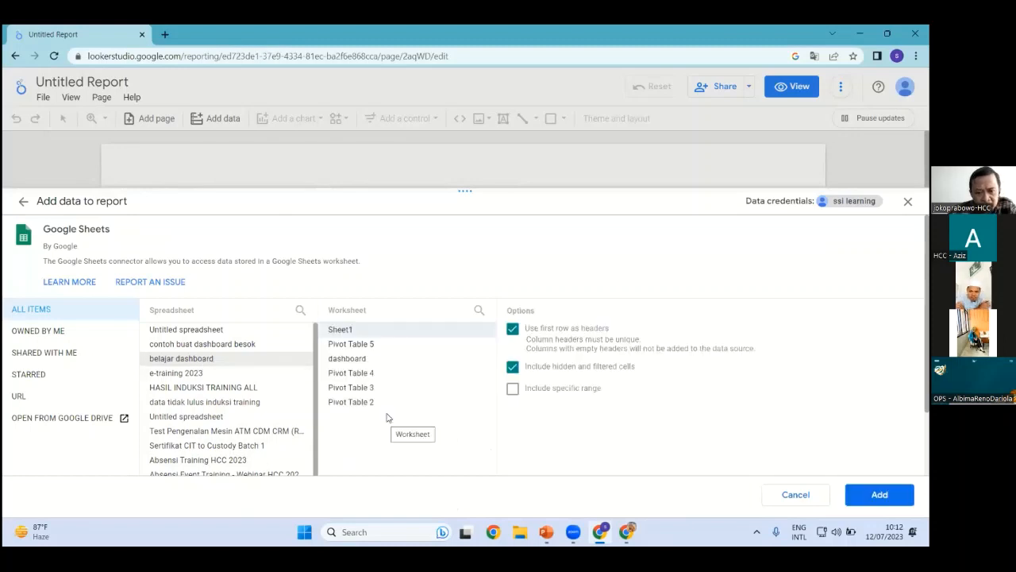
pyautogui.click(201, 346)
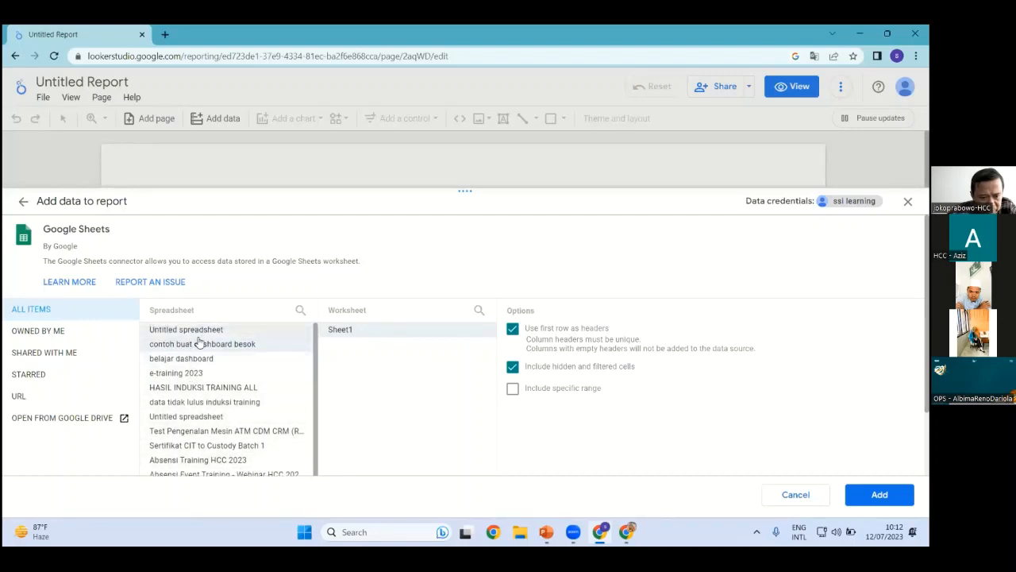
pyautogui.click(200, 361)
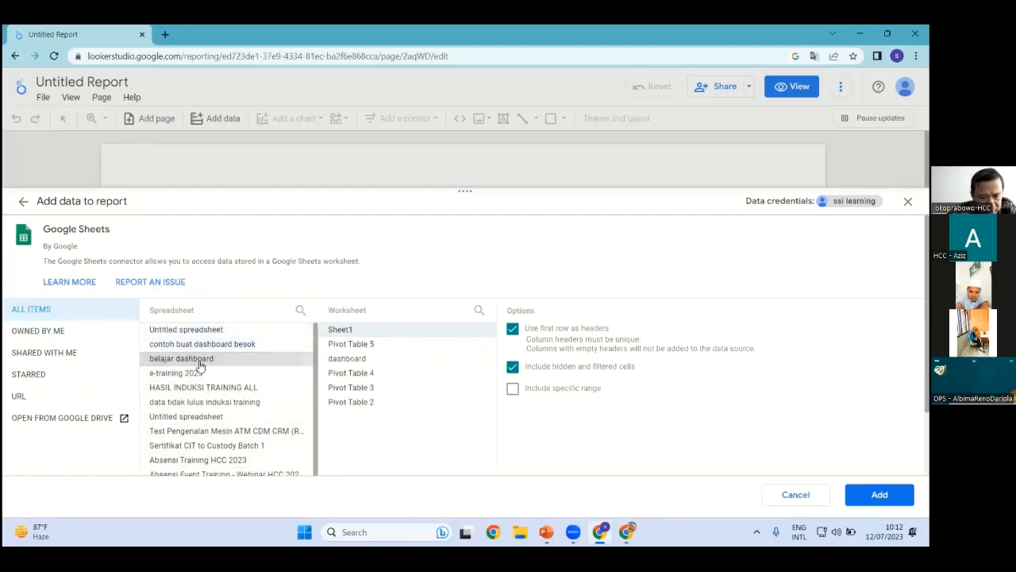
pyautogui.click(356, 361)
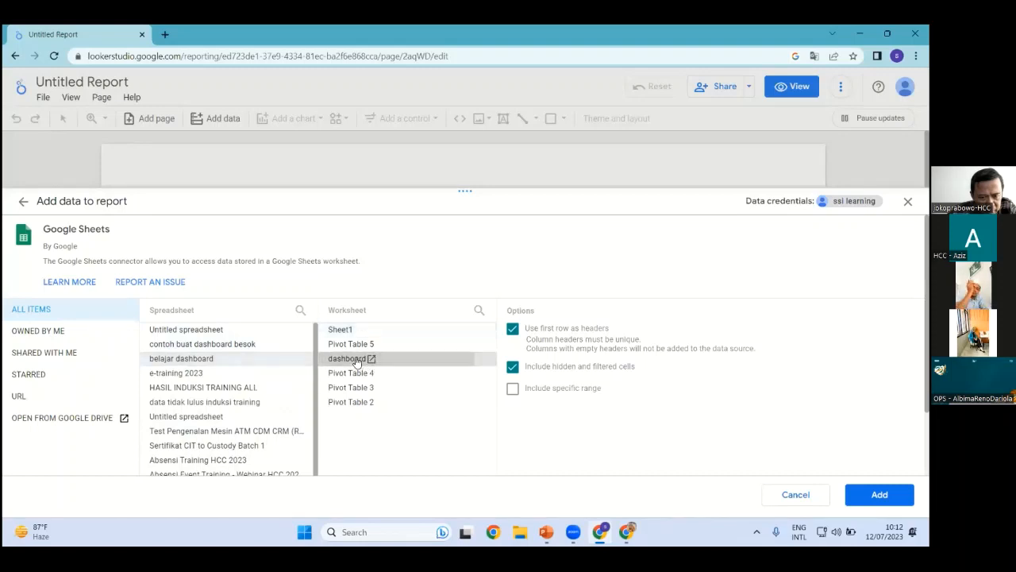
pyautogui.click(215, 347)
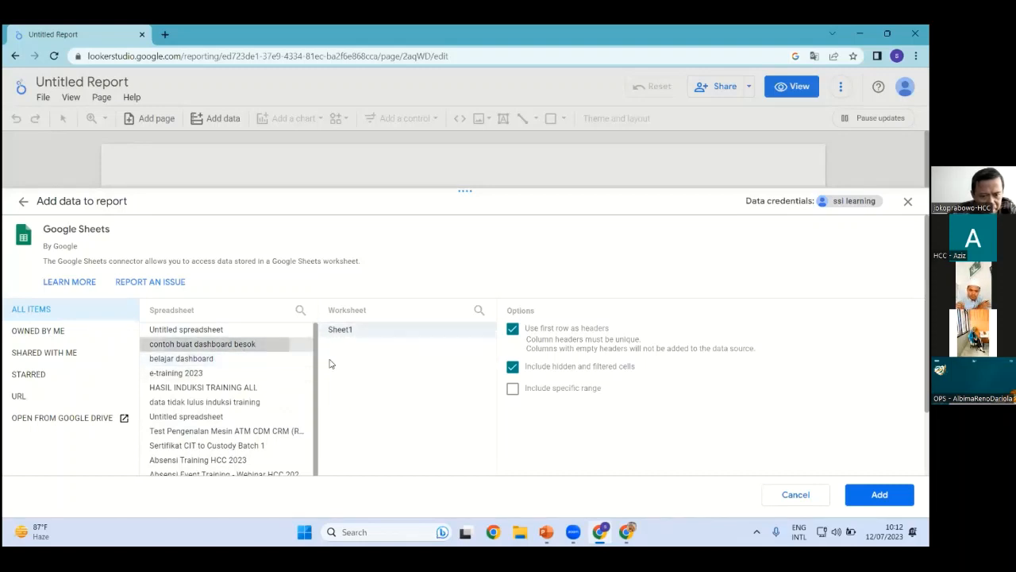
pyautogui.click(205, 330)
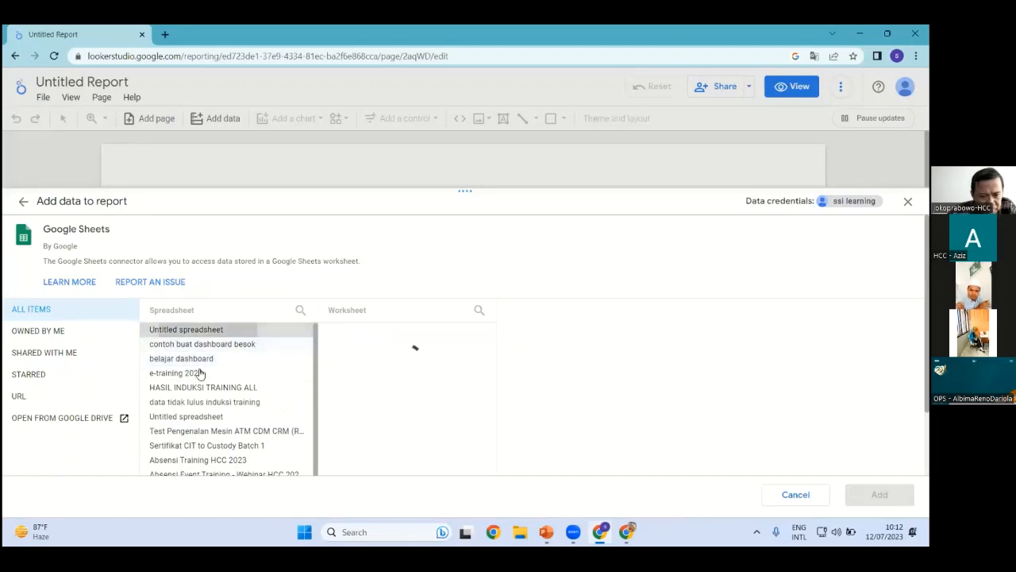
pyautogui.click(165, 34)
pyautogui.click(180, 60)
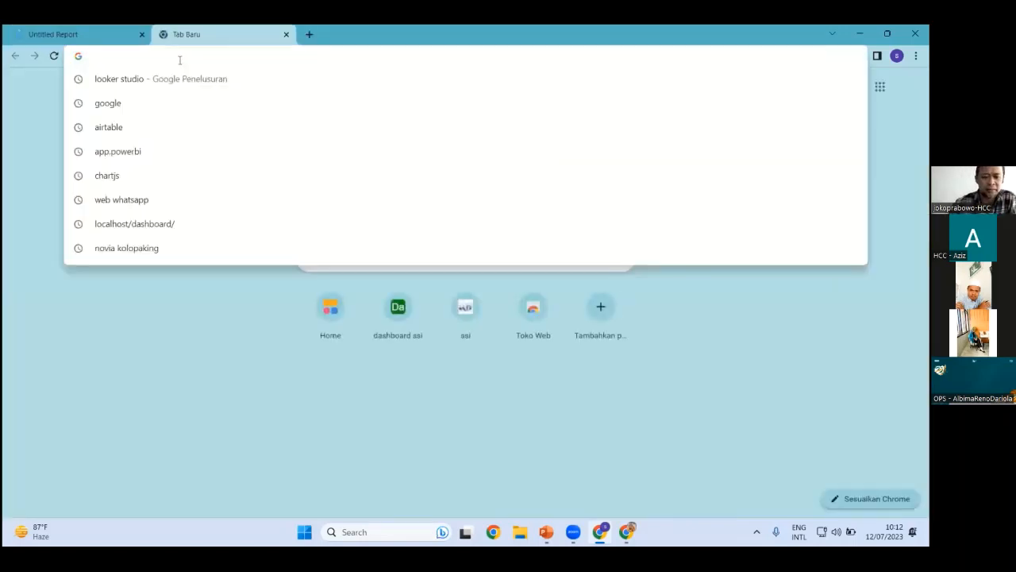
# Reach Google Drive, open the 'contoh buat dashboard besok' spreadsheet, and return to the report tab
pyautogui.write('go')
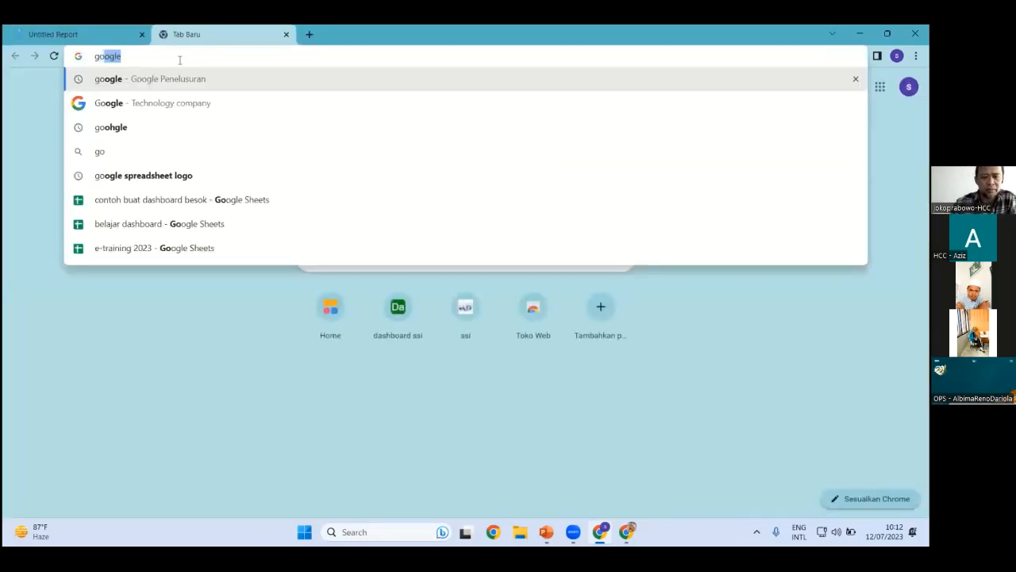
pyautogui.press('Return')
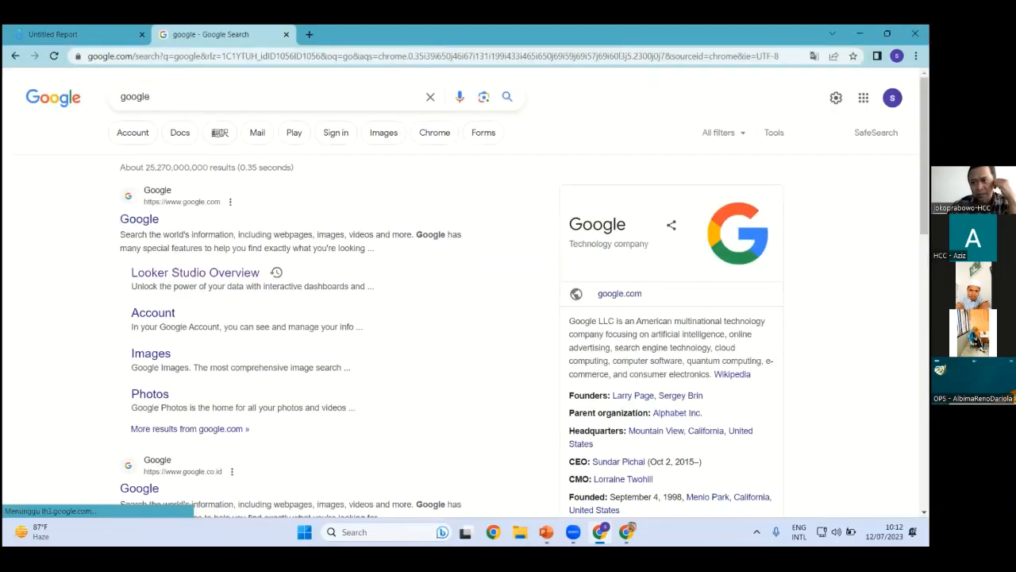
pyautogui.click(862, 97)
pyautogui.click(753, 173)
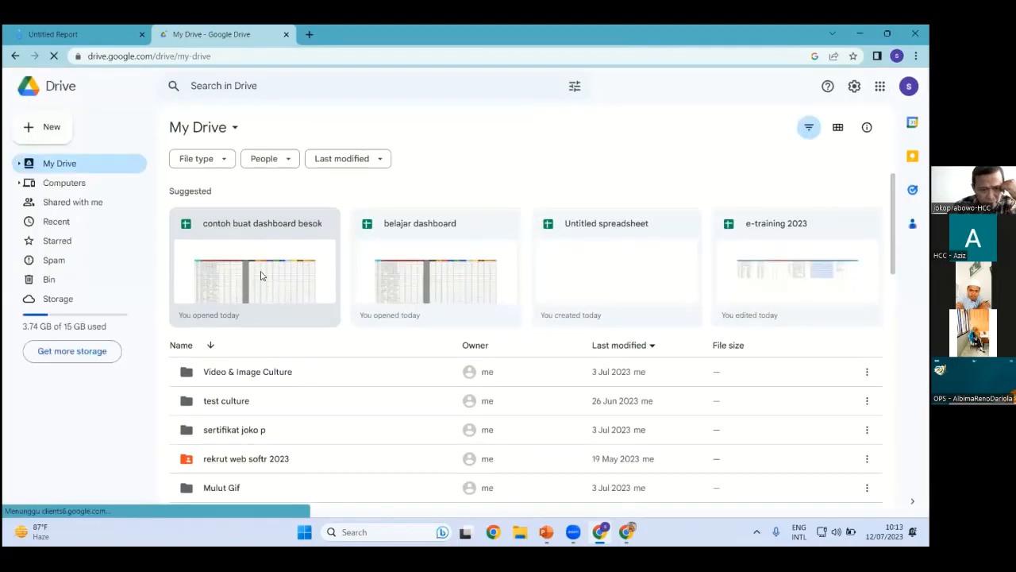
pyautogui.click(262, 276)
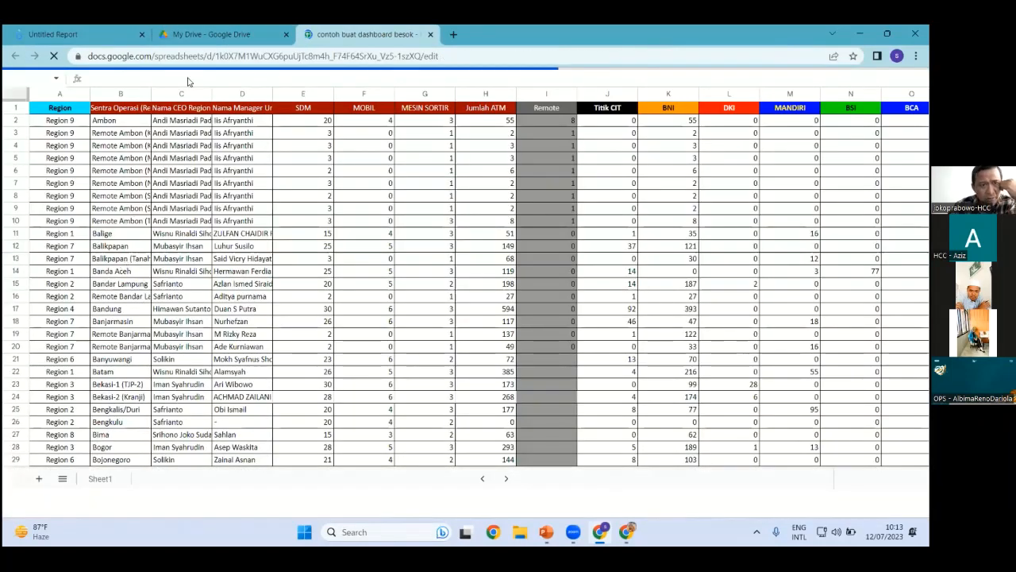
pyautogui.click(94, 31)
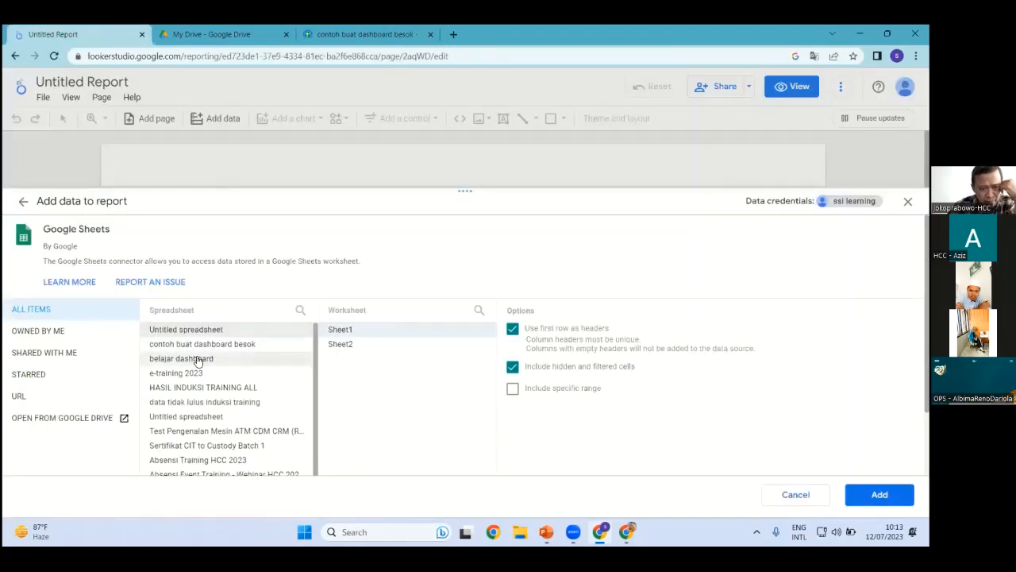
# Check Sheet1 of 'contoh buat dashboard besok' and add it as the report's data source
pyautogui.click(431, 34)
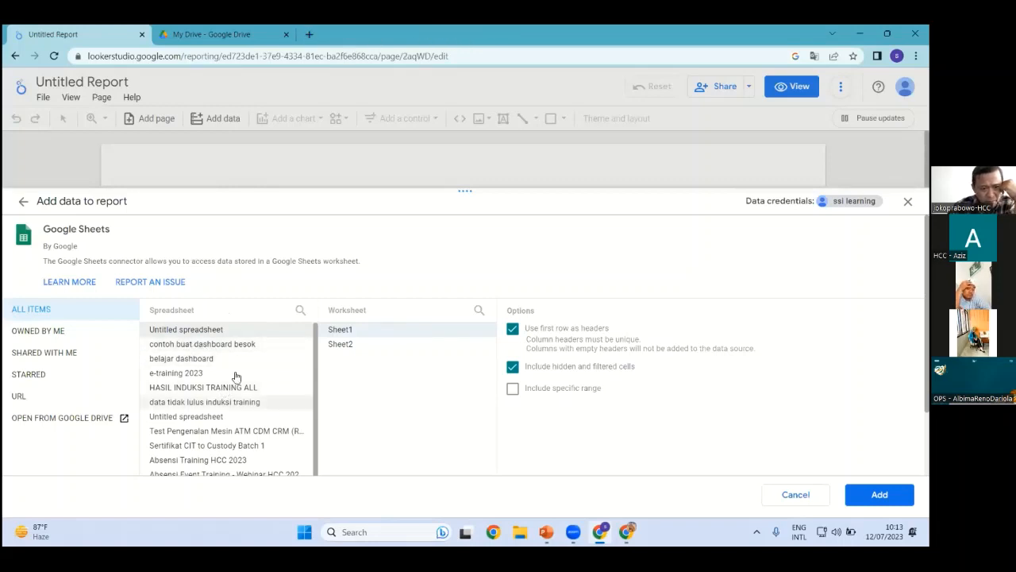
pyautogui.click(248, 347)
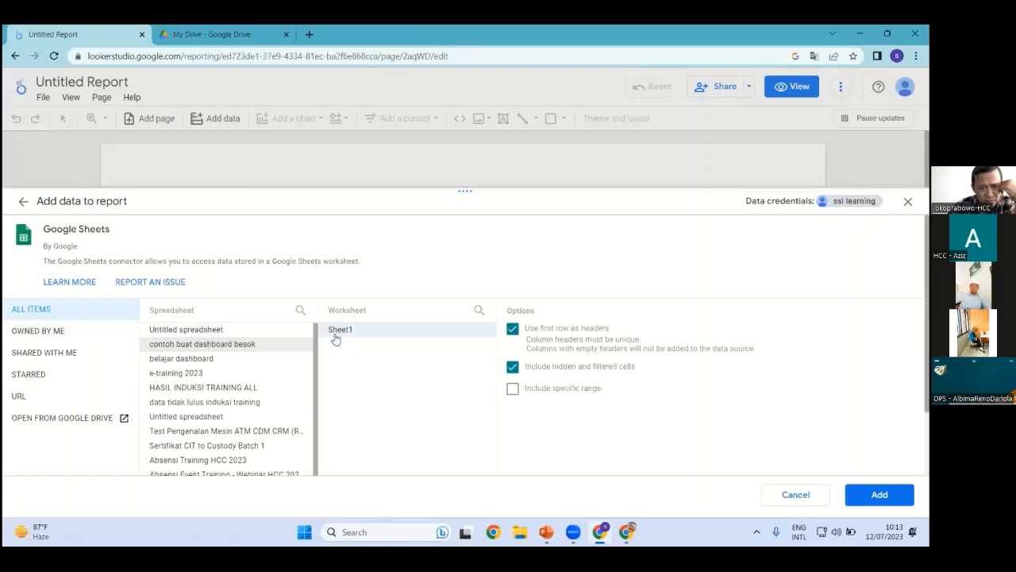
pyautogui.click(359, 332)
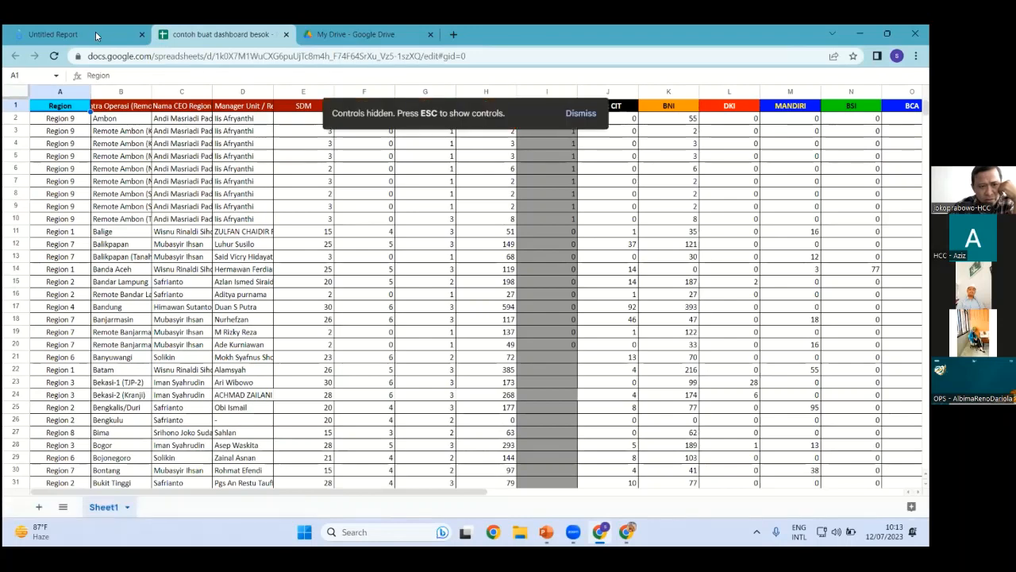
pyautogui.click(95, 34)
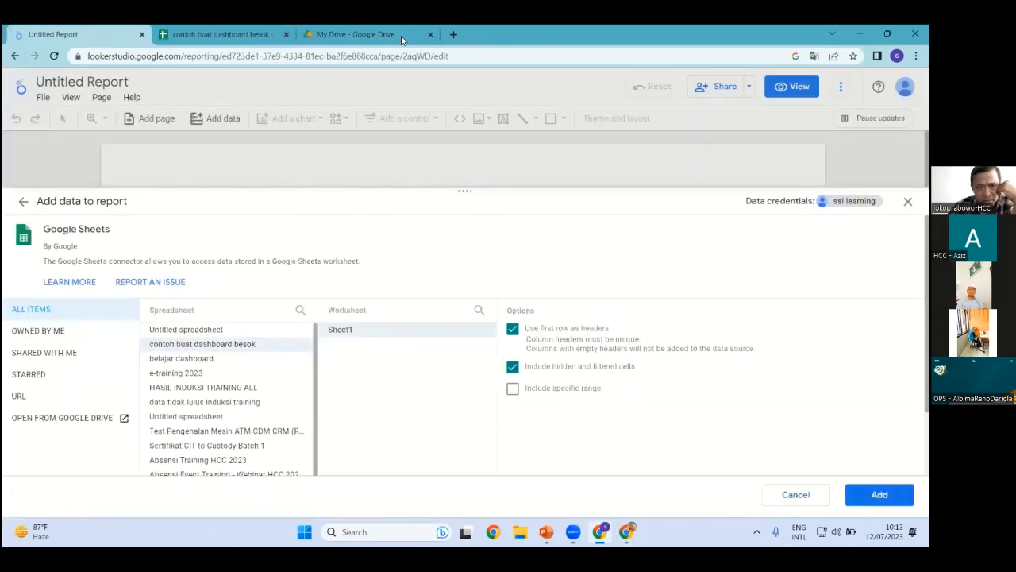
pyautogui.click(286, 34)
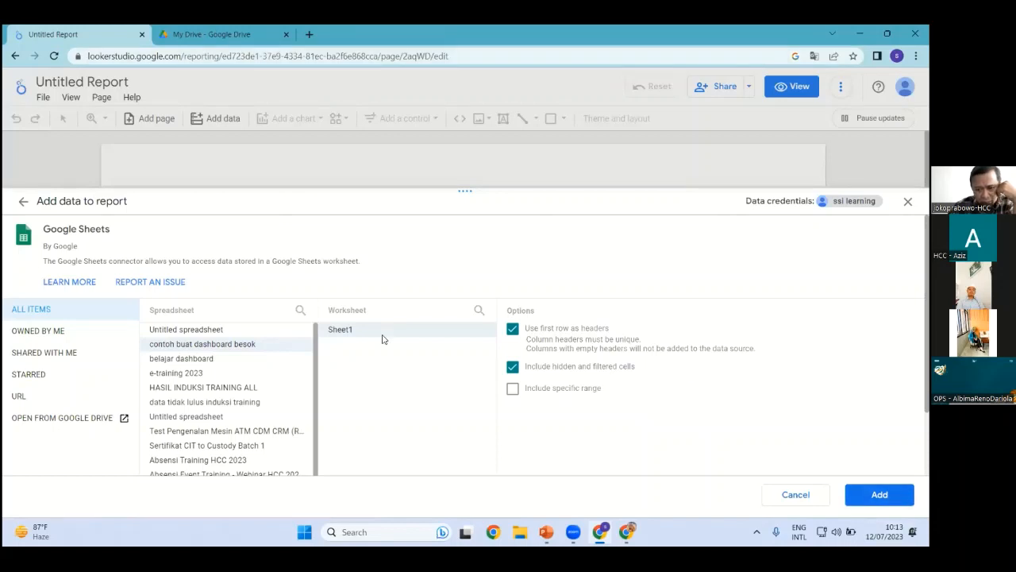
pyautogui.click(879, 494)
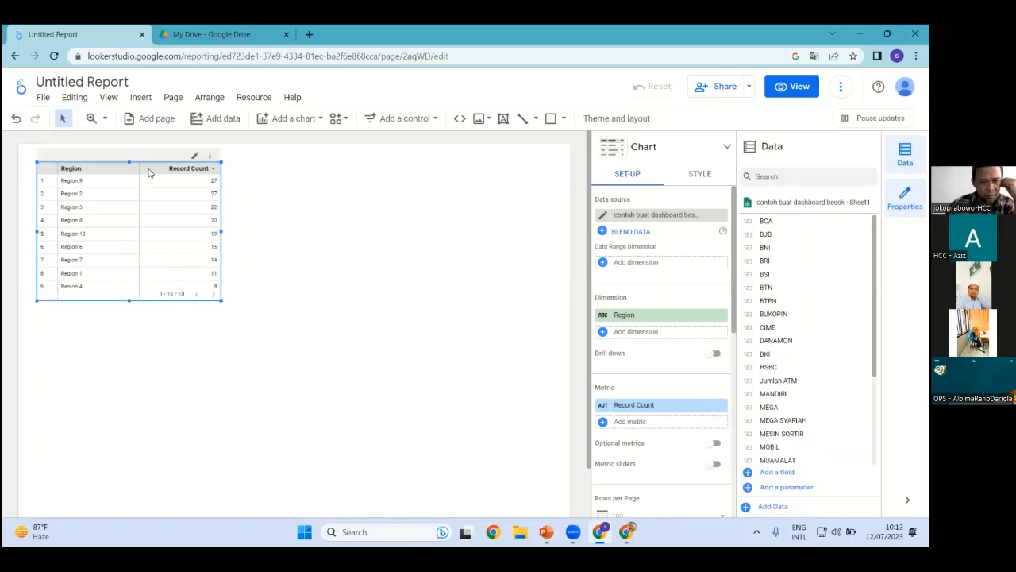
# Move the Region table lower on the page and look through the chart types
pyautogui.moveTo(151, 173); pyautogui.dragTo(149, 283)
pyautogui.click(334, 304)
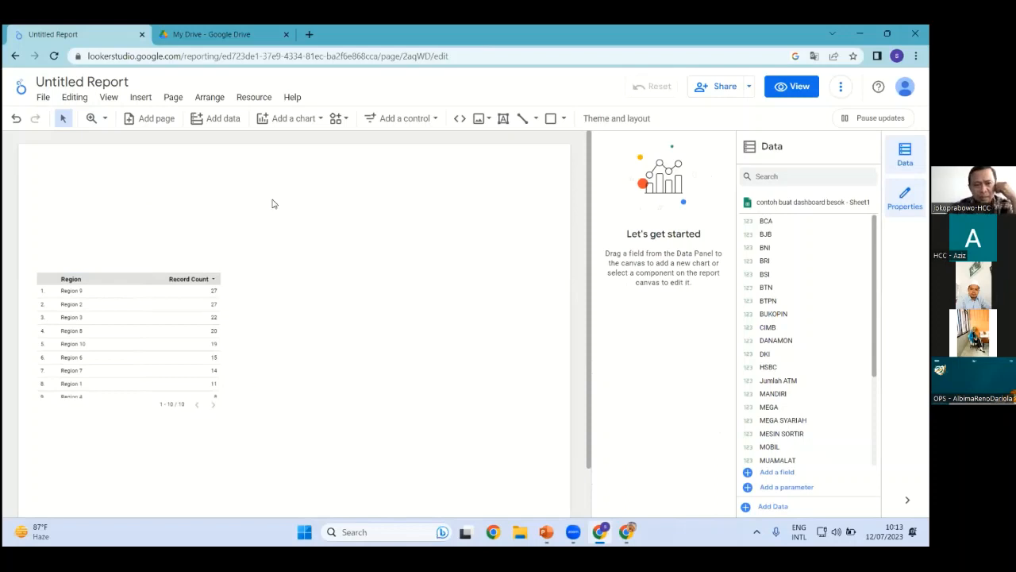
pyautogui.click(223, 118)
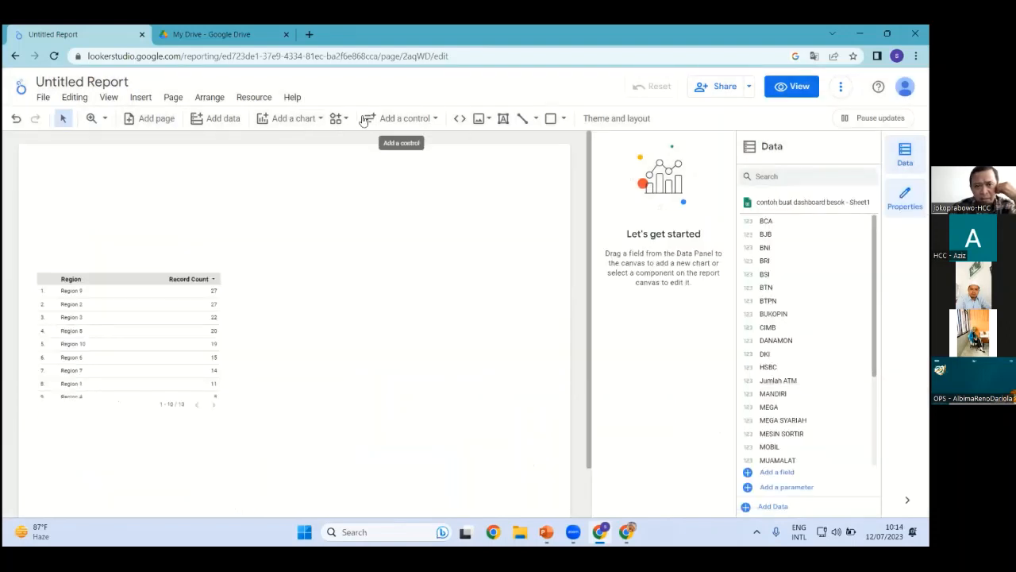
pyautogui.click(304, 119)
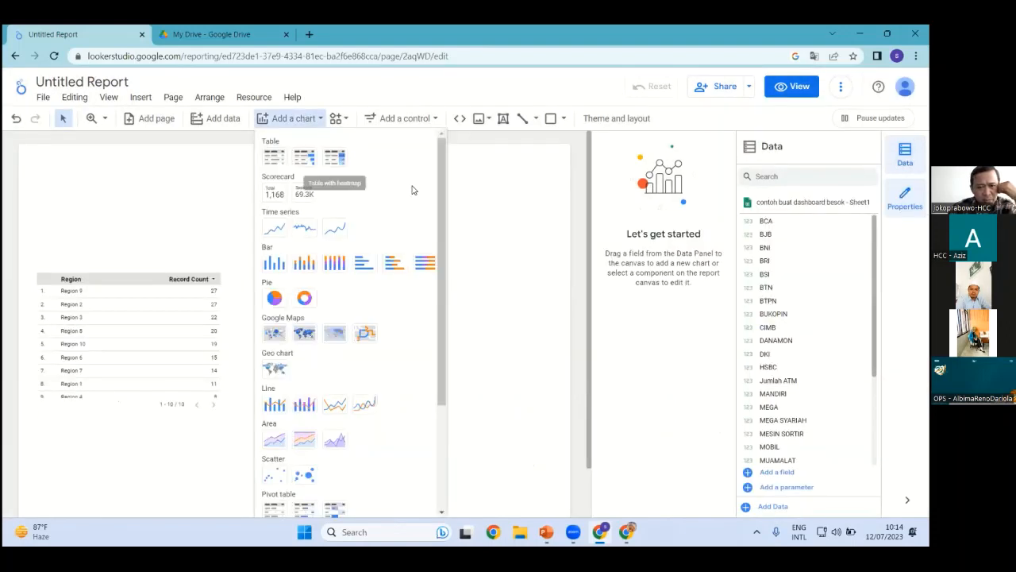
pyautogui.click(491, 236)
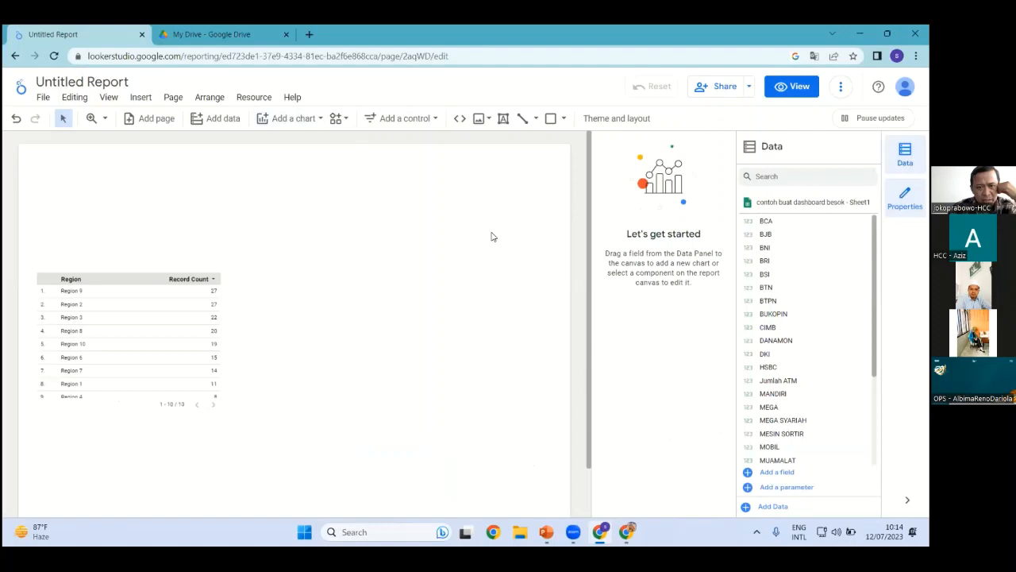
# Place a Region drop-down filter above the table, excluding Region 2, without the Record Count metric
pyautogui.click(425, 121)
pyautogui.click(425, 146)
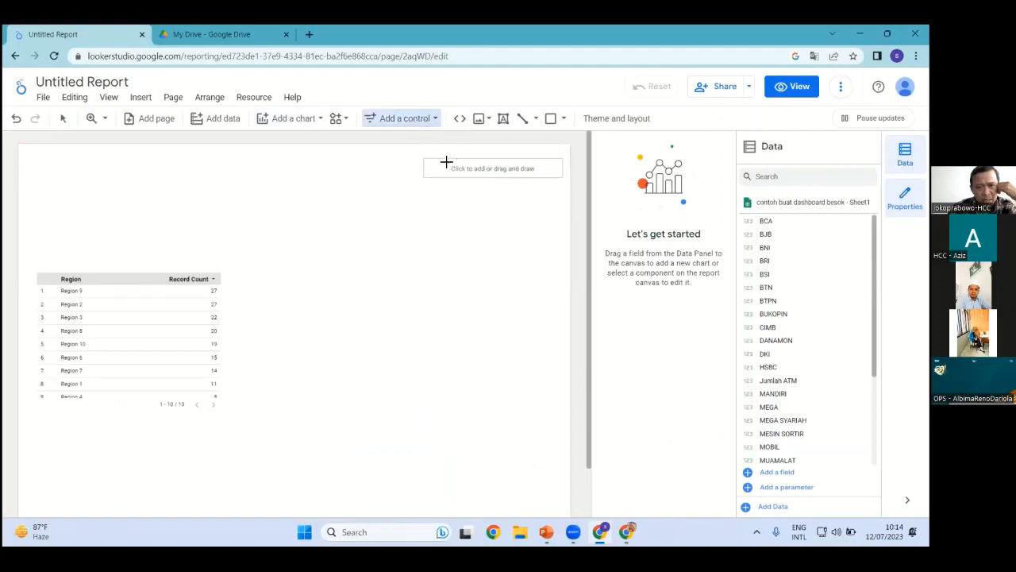
pyautogui.click(47, 236)
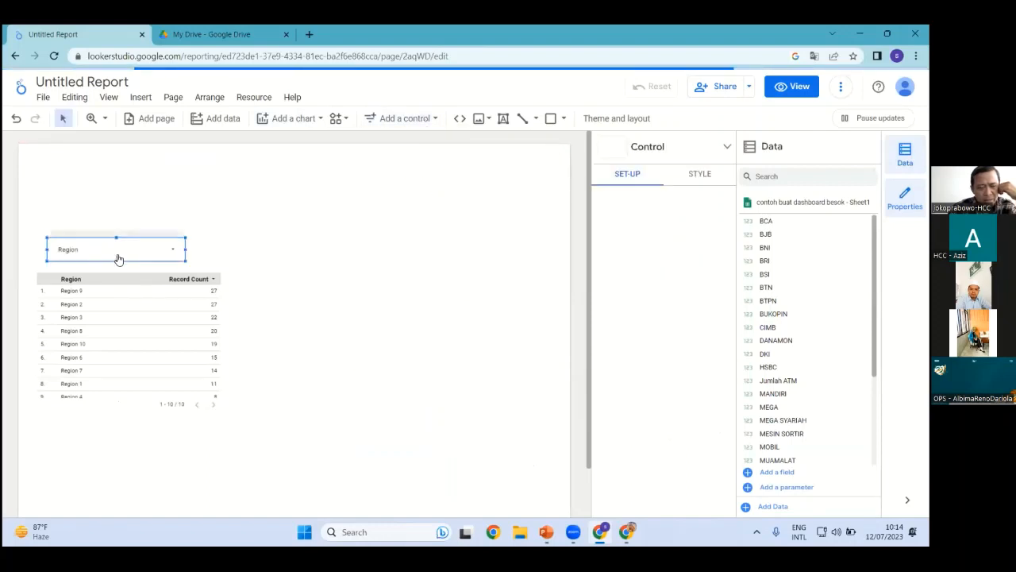
pyautogui.click(172, 256)
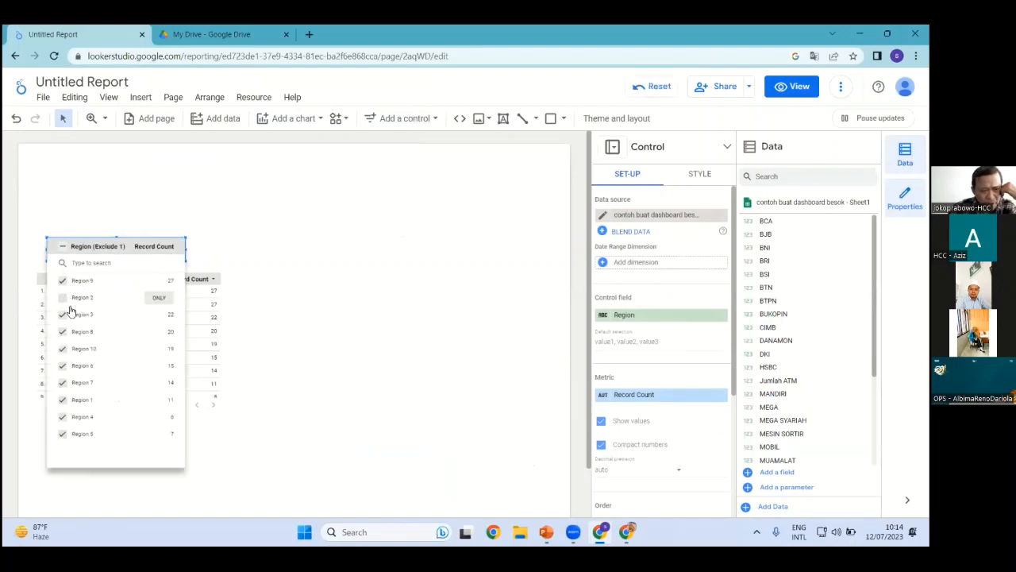
pyautogui.click(270, 311)
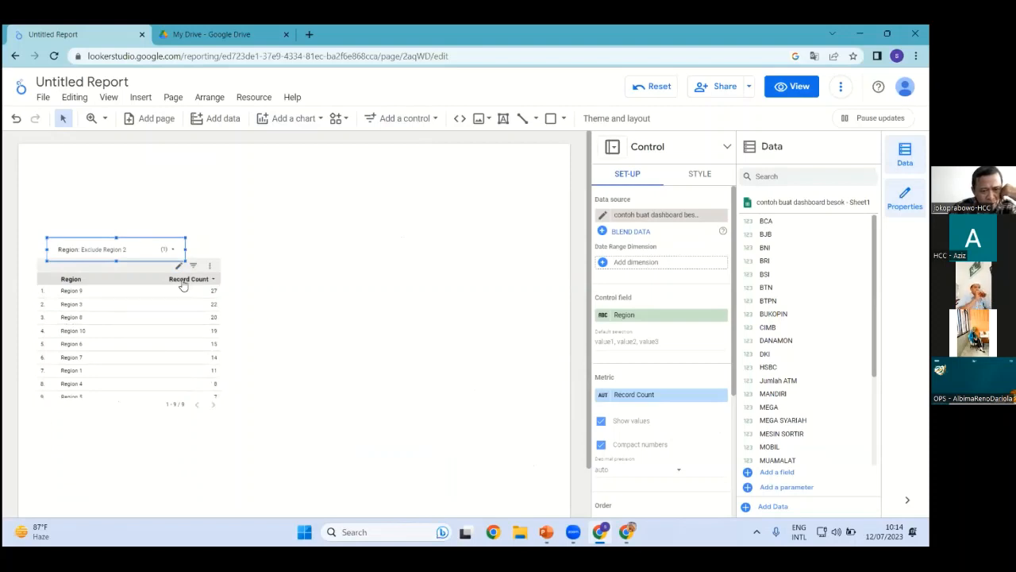
pyautogui.click(721, 394)
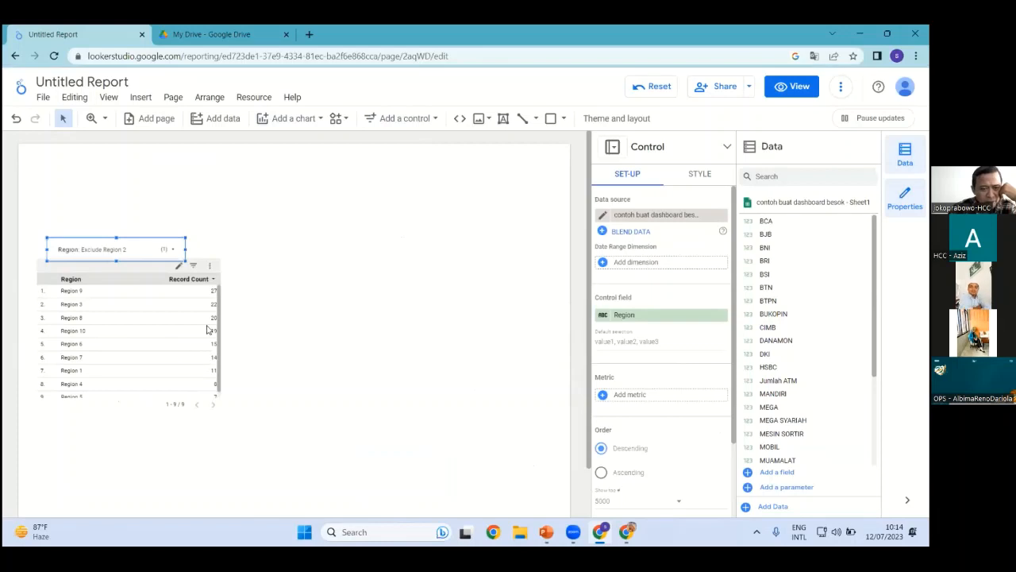
# Remove Record Count from the table and narrow it to a single Region column
pyautogui.click(137, 275)
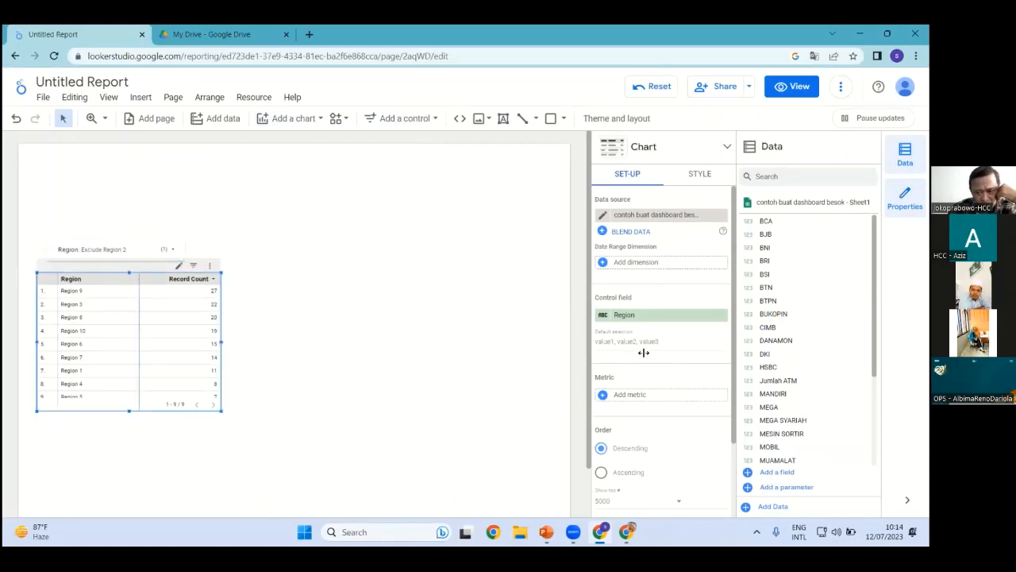
pyautogui.click(171, 314)
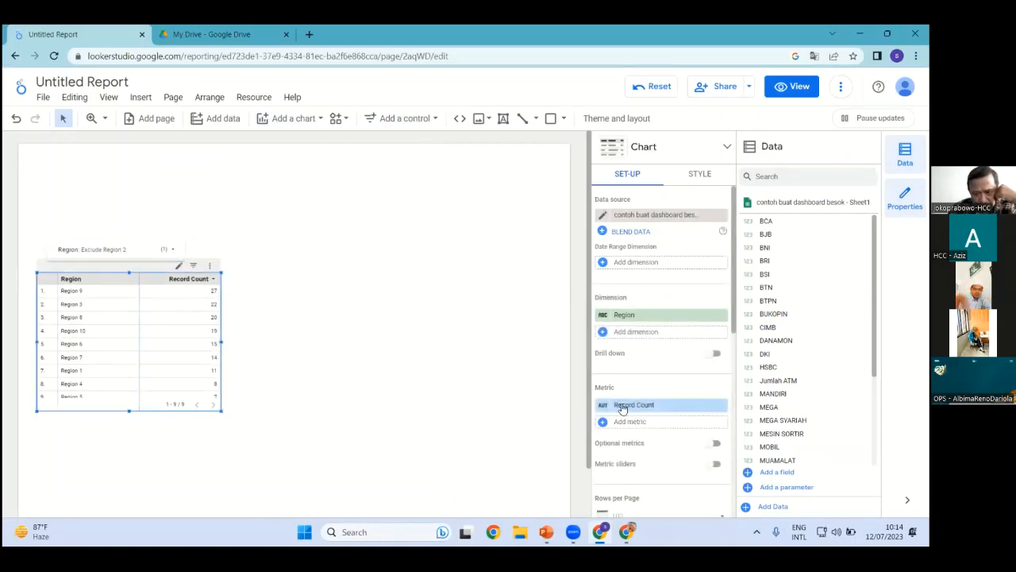
pyautogui.click(721, 405)
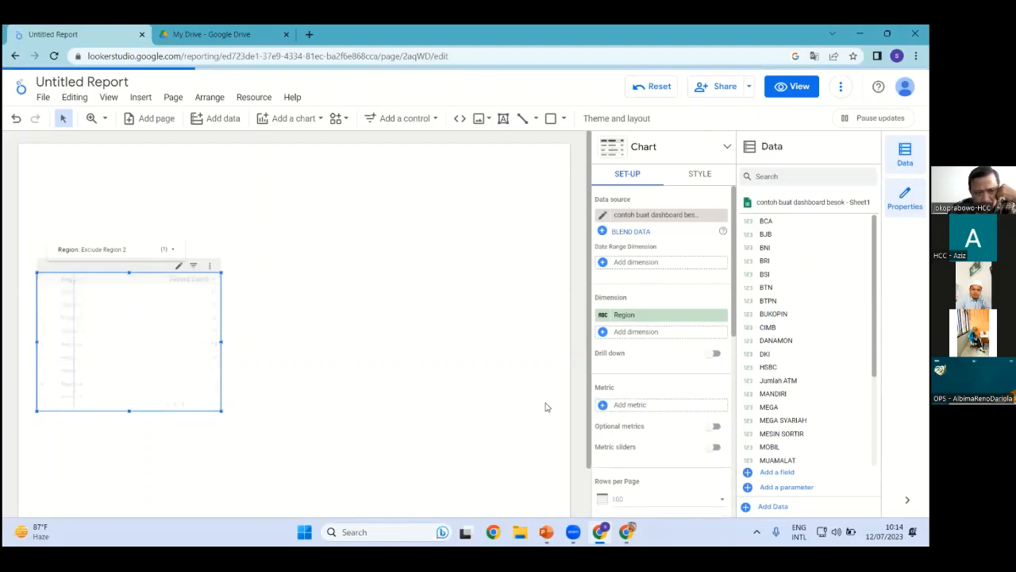
pyautogui.moveTo(221, 341); pyautogui.dragTo(123, 339)
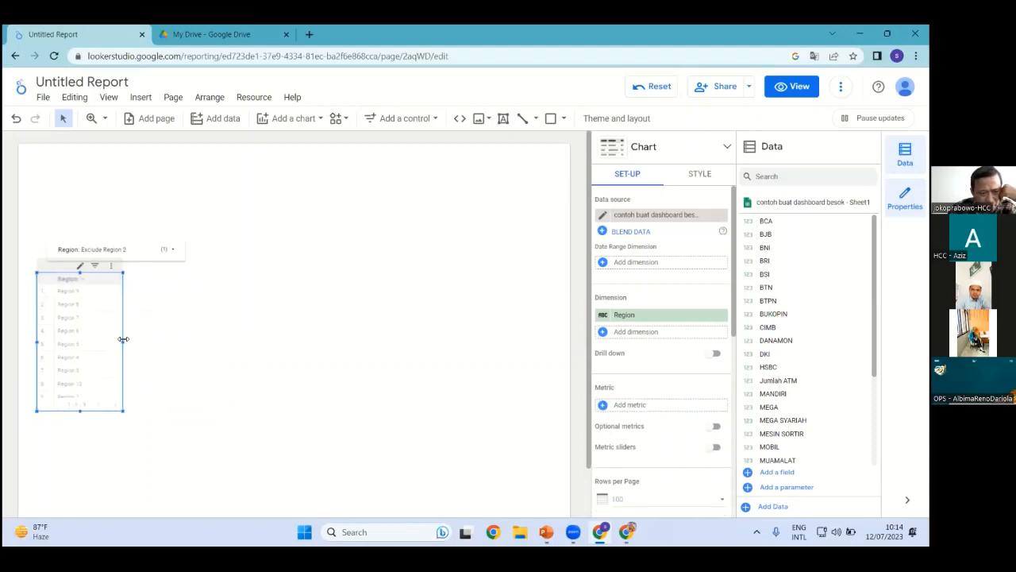
# Reposition the Region filter and set it to Region 7 only
pyautogui.moveTo(143, 251); pyautogui.dragTo(113, 242)
pyautogui.click(150, 245)
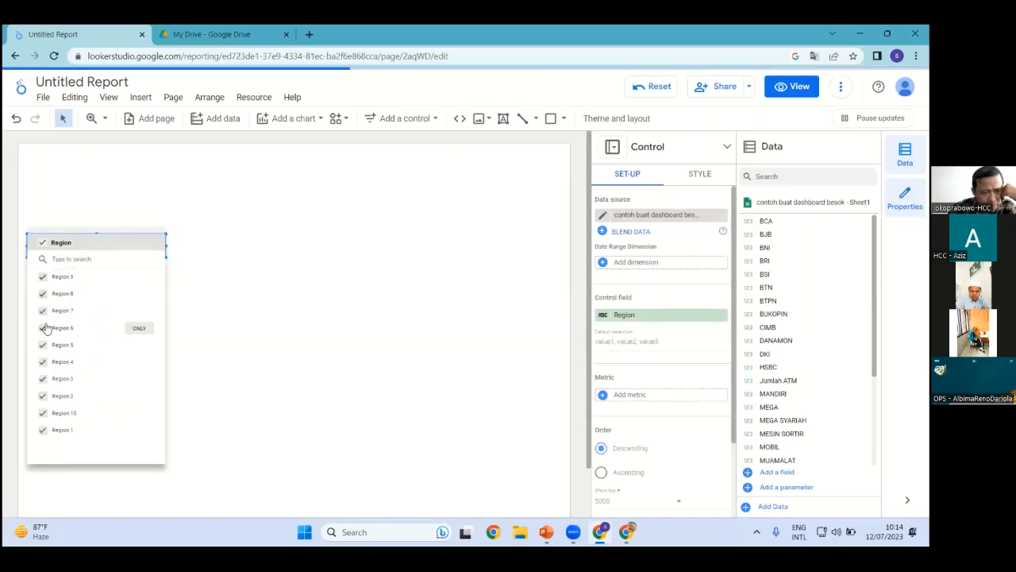
pyautogui.click(42, 242)
pyautogui.click(42, 314)
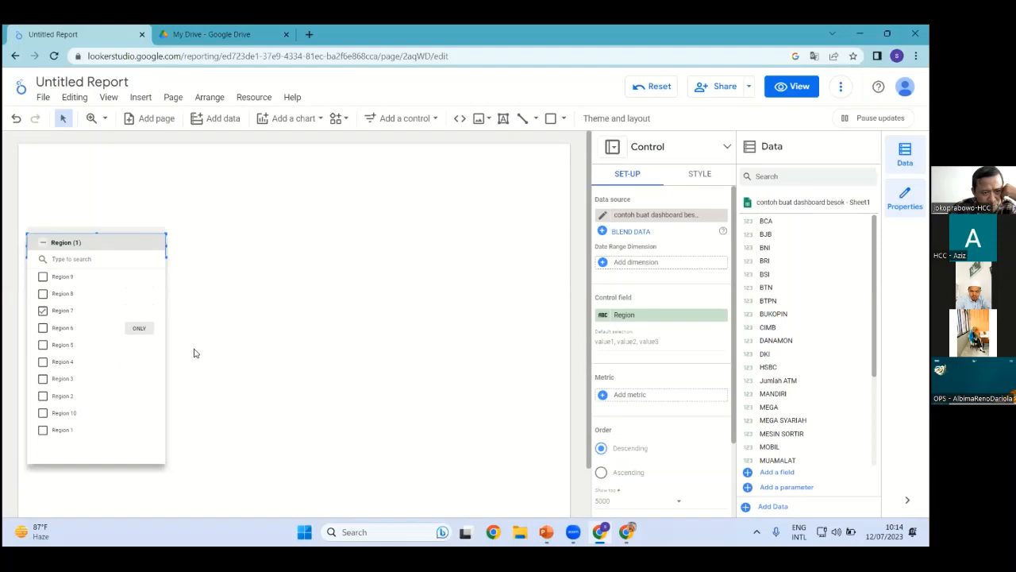
pyautogui.click(225, 351)
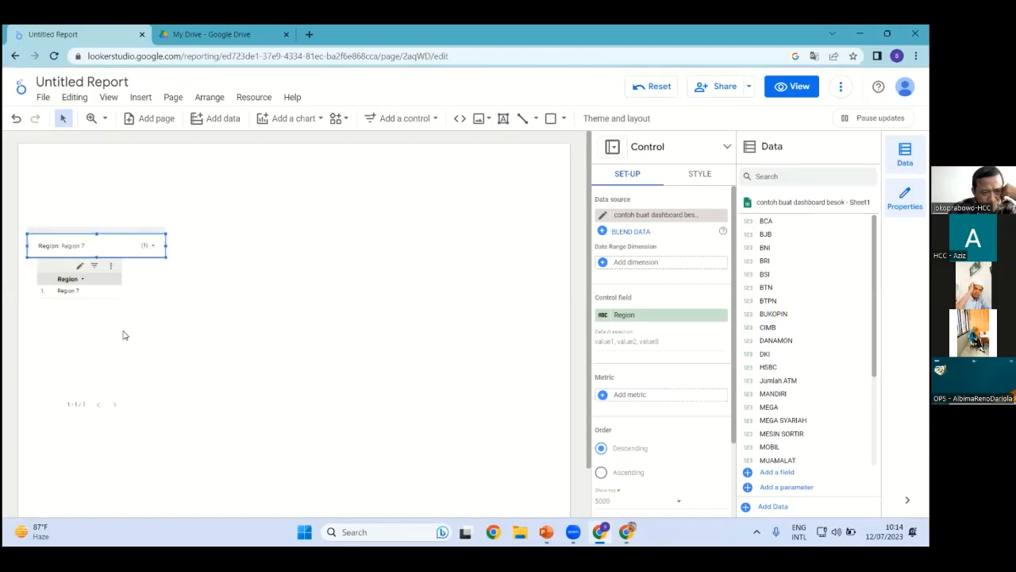
pyautogui.click(108, 286)
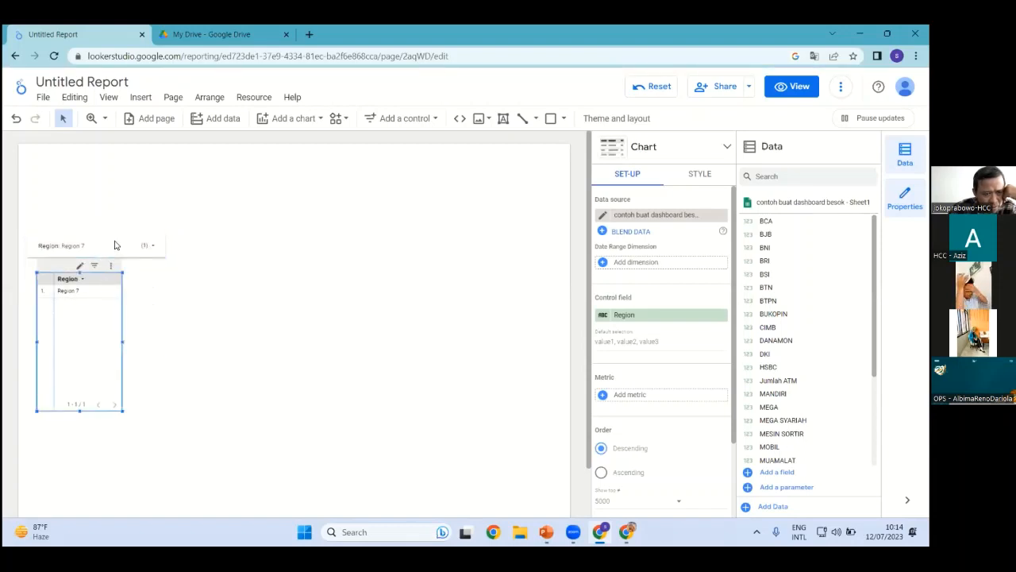
pyautogui.click(139, 252)
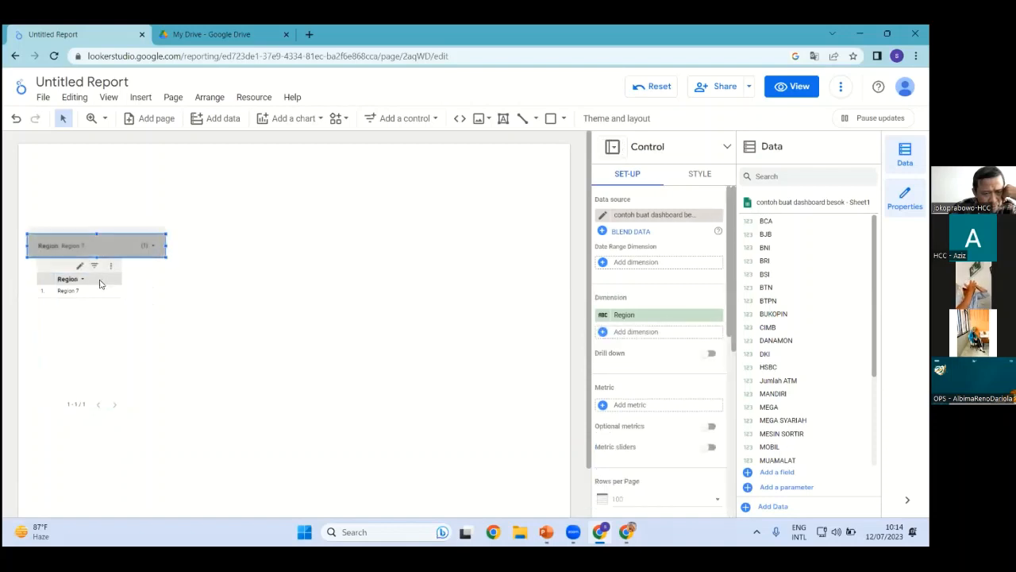
# Swap the table's Region dimension for Sentra Operasi (Remote) to list the Region 7 sentra
pyautogui.click(101, 282)
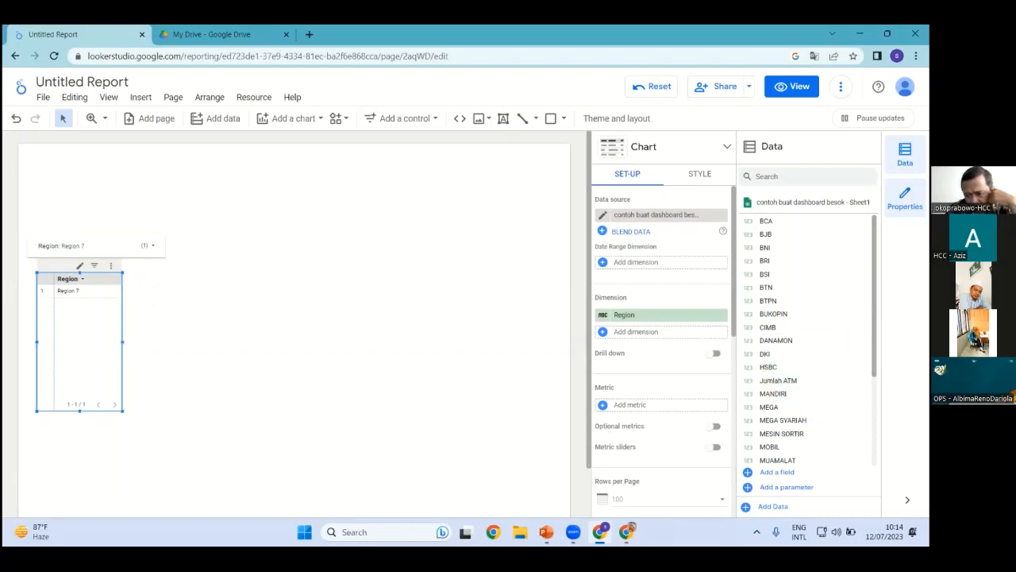
pyautogui.scroll(-3, 809, 342)
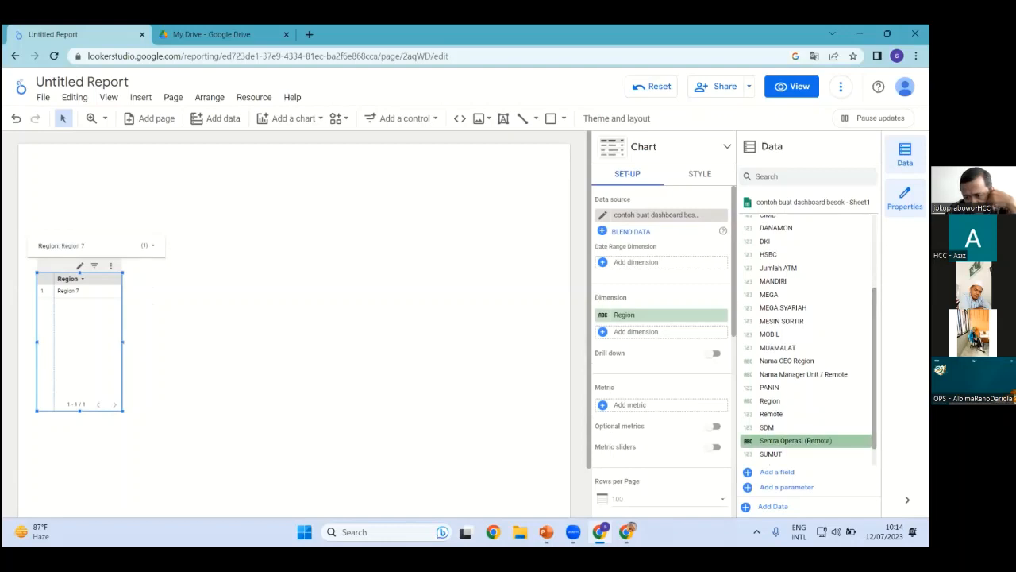
pyautogui.moveTo(803, 451); pyautogui.dragTo(673, 327)
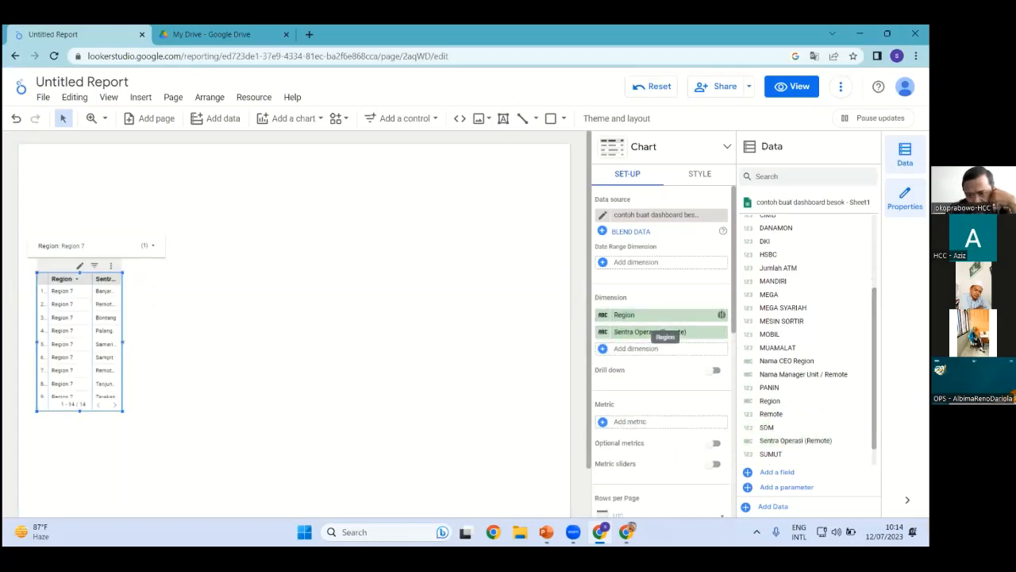
pyautogui.click(670, 330)
pyautogui.click(544, 328)
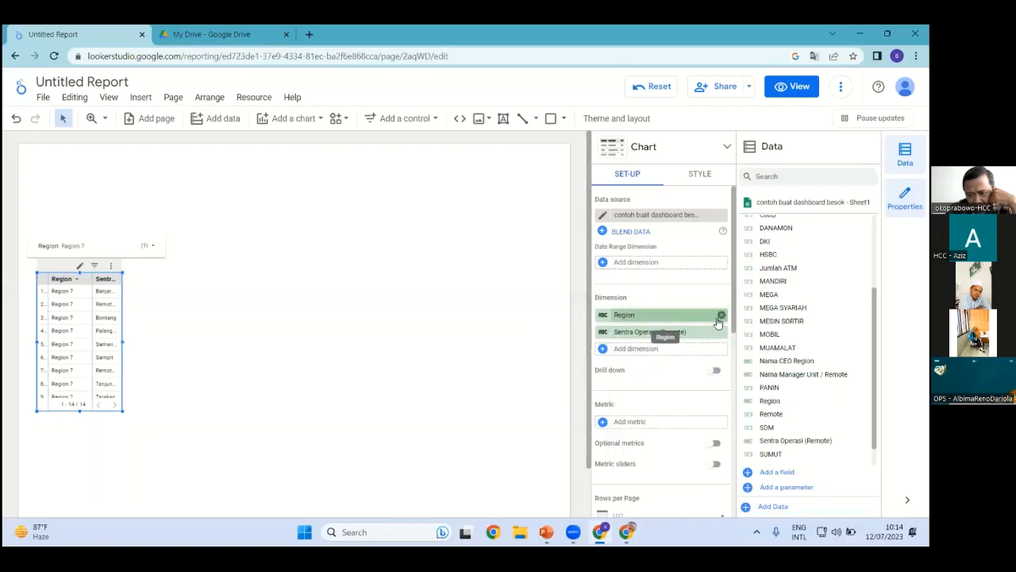
pyautogui.click(721, 316)
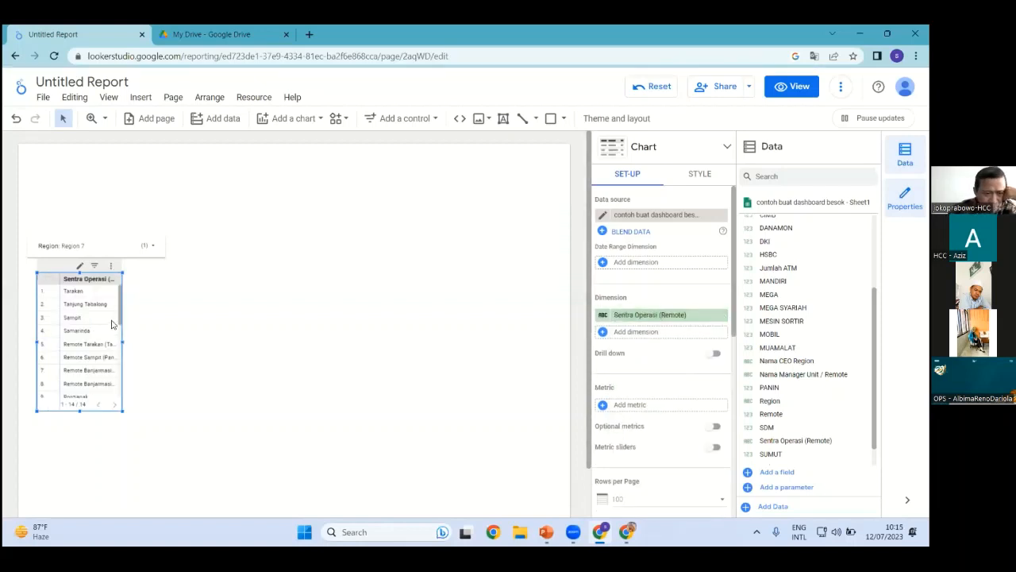
# Set the Region filter to Region 3 only, deselecting all other regions
pyautogui.click(93, 246)
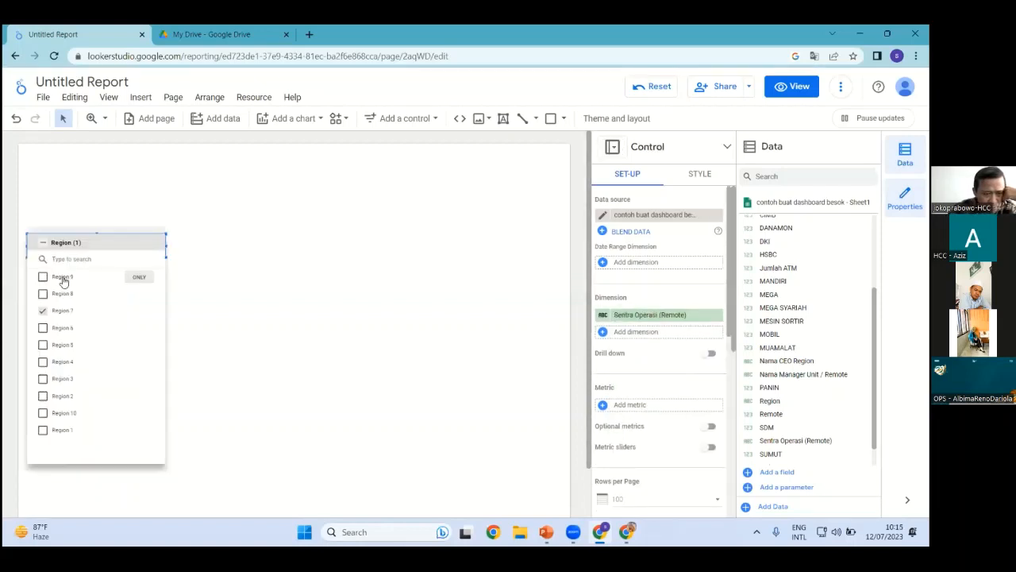
pyautogui.click(43, 311)
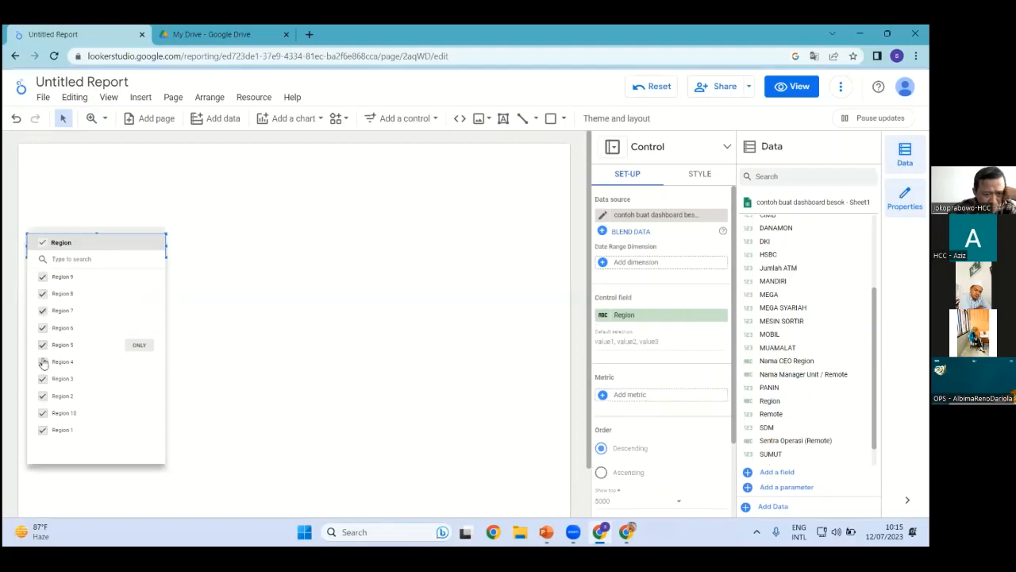
pyautogui.click(42, 278)
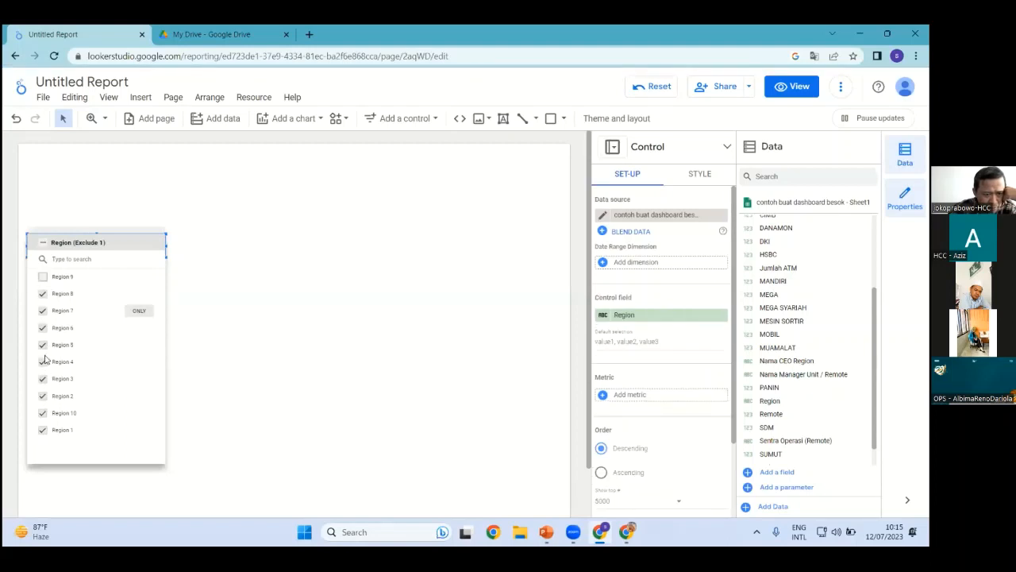
pyautogui.click(44, 243)
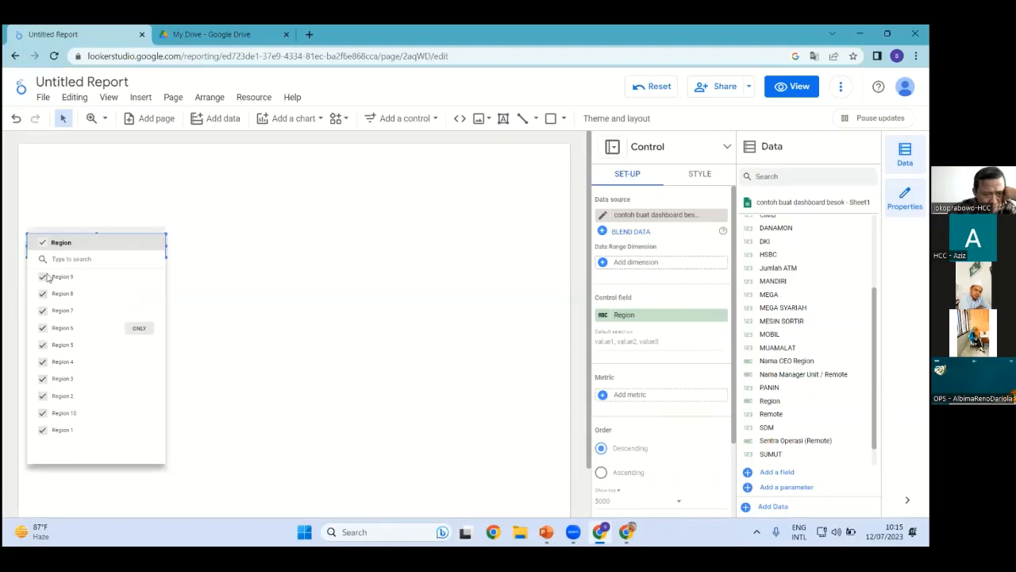
pyautogui.click(43, 248)
pyautogui.click(87, 384)
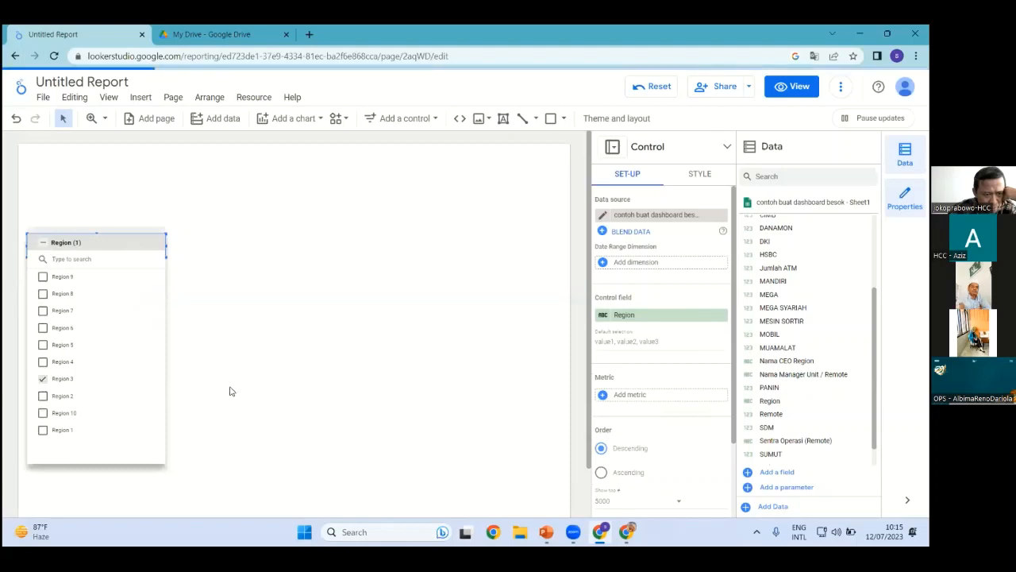
pyautogui.click(153, 343)
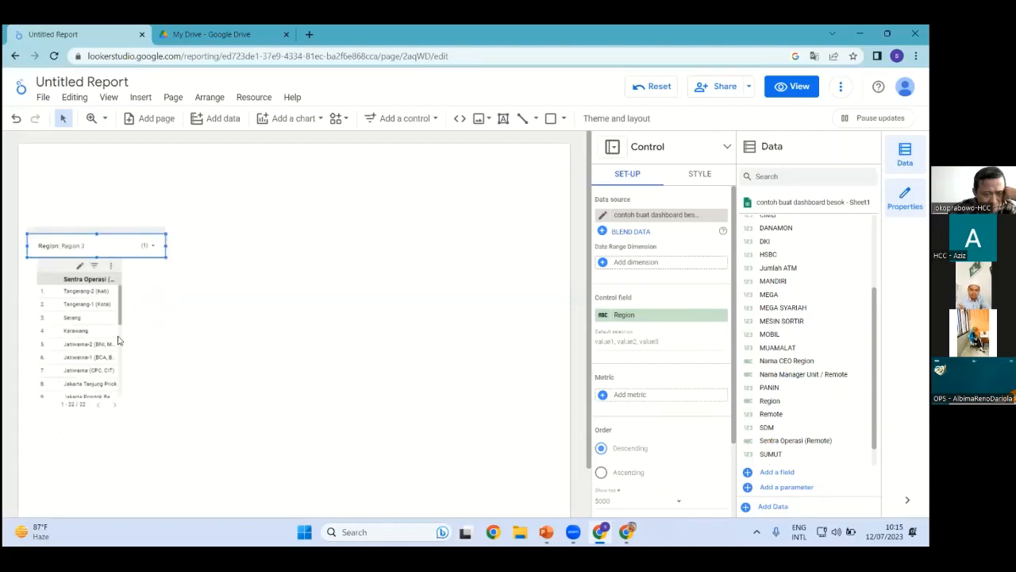
# Confirm the Region filter keeps only Region 3 selected
pyautogui.click(122, 324)
pyautogui.scroll(-3, 121, 322)
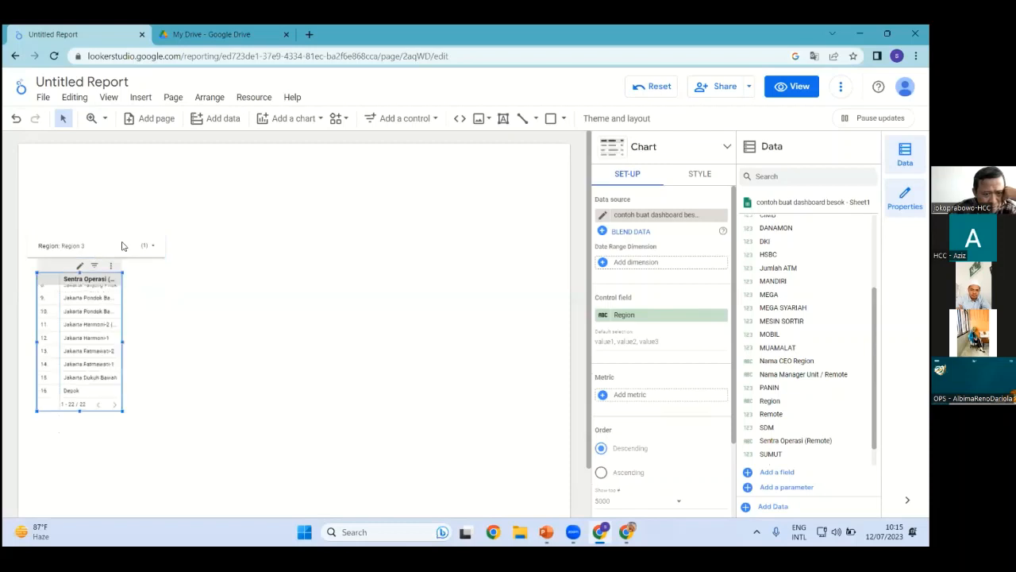
pyautogui.click(118, 242)
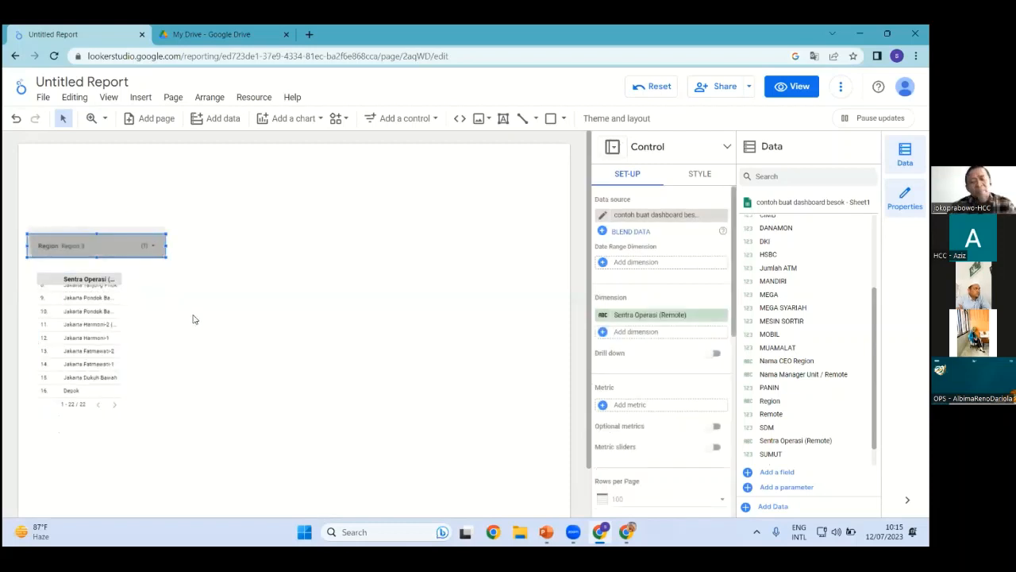
pyautogui.click(129, 247)
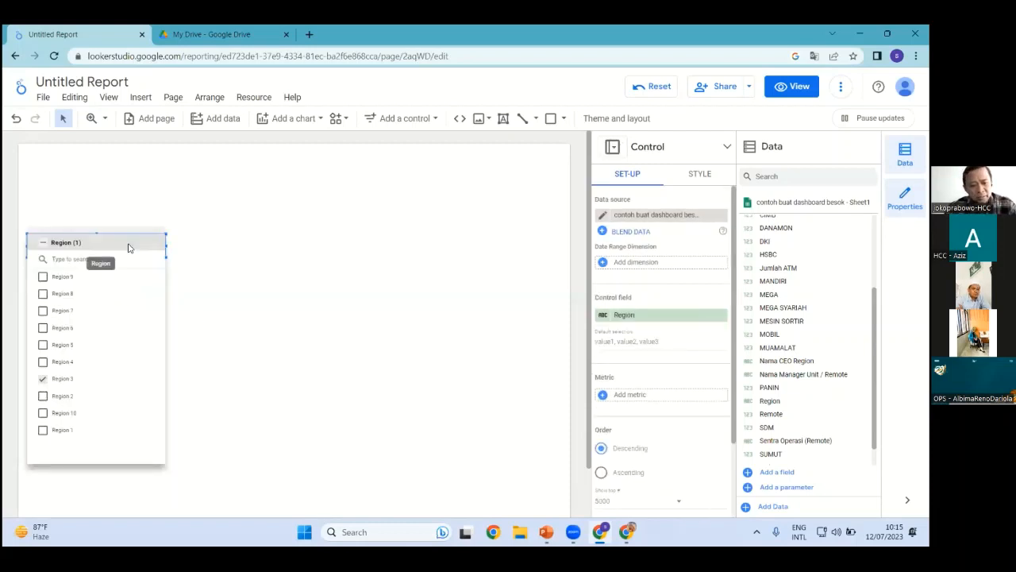
pyautogui.click(206, 297)
# Place the copied filter beside the original and set its field to Nama CEO Region
pyautogui.moveTo(147, 257); pyautogui.dragTo(288, 247)
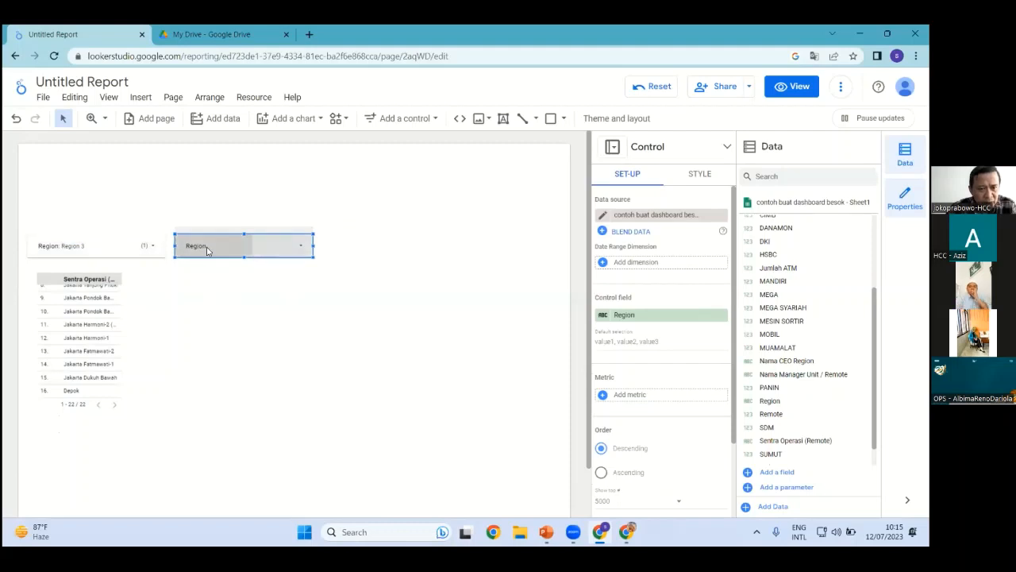
pyautogui.click(208, 249)
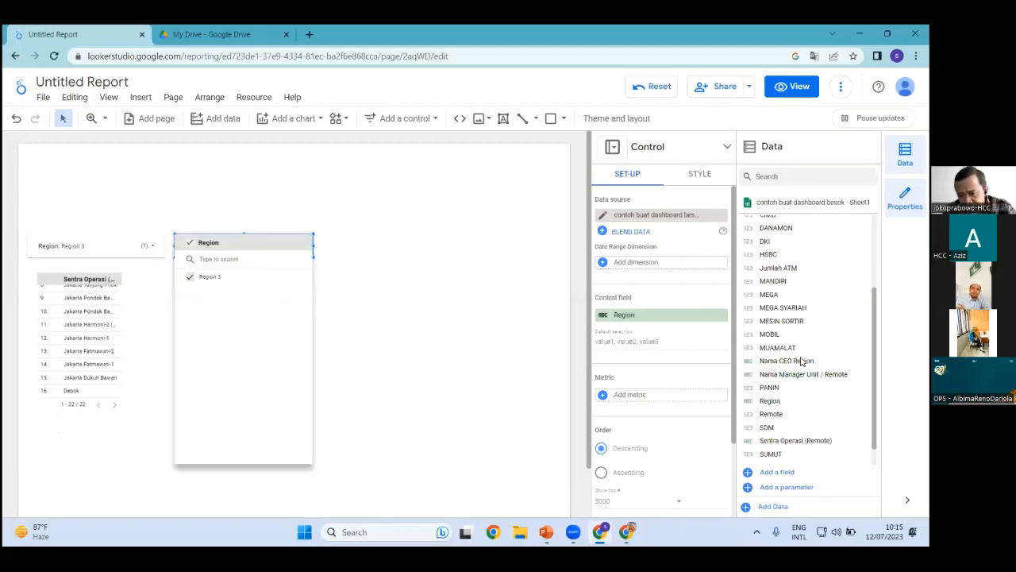
pyautogui.moveTo(750, 362); pyautogui.dragTo(640, 330)
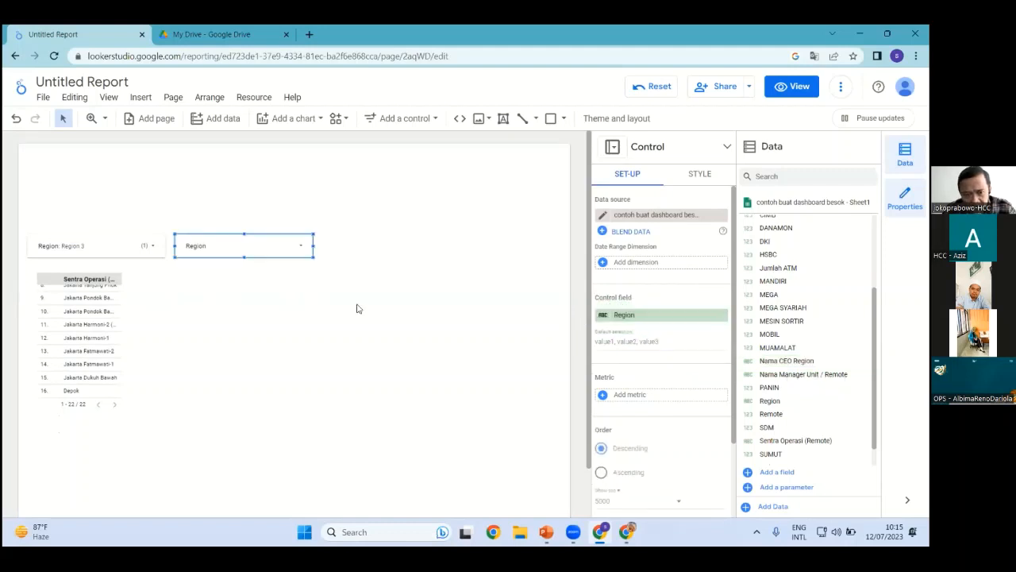
pyautogui.click(254, 254)
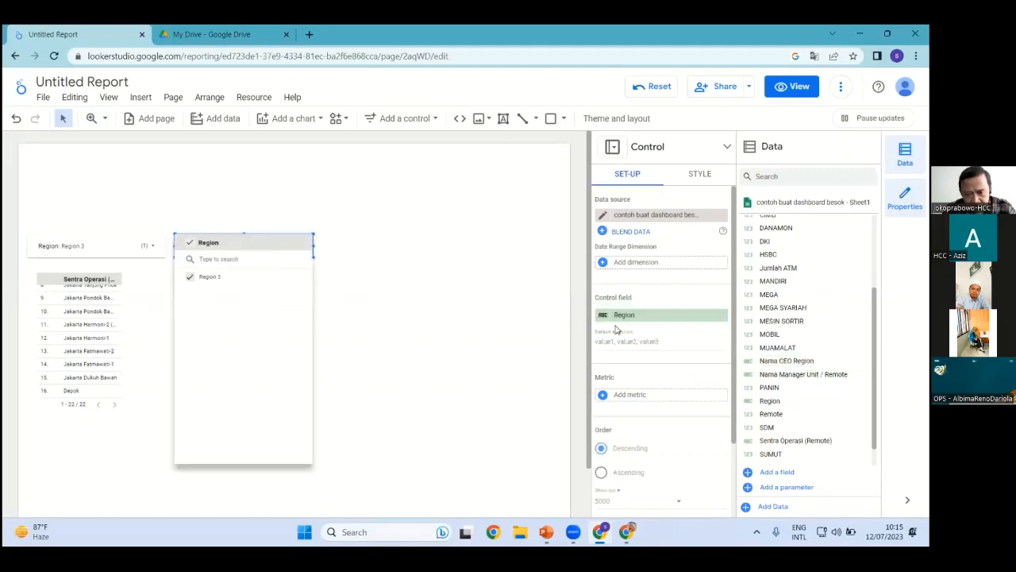
pyautogui.click(646, 318)
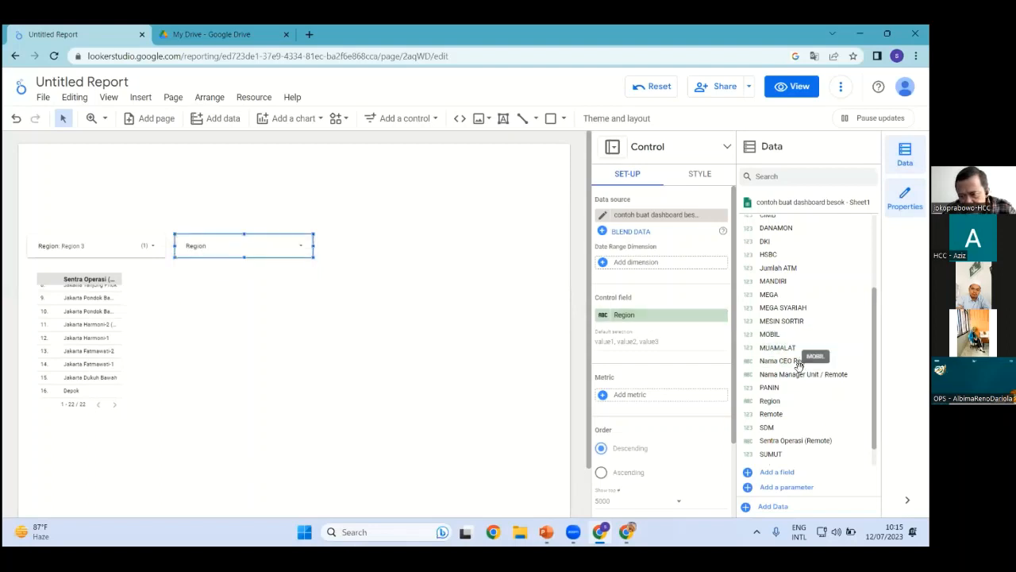
pyautogui.moveTo(794, 362); pyautogui.dragTo(656, 323)
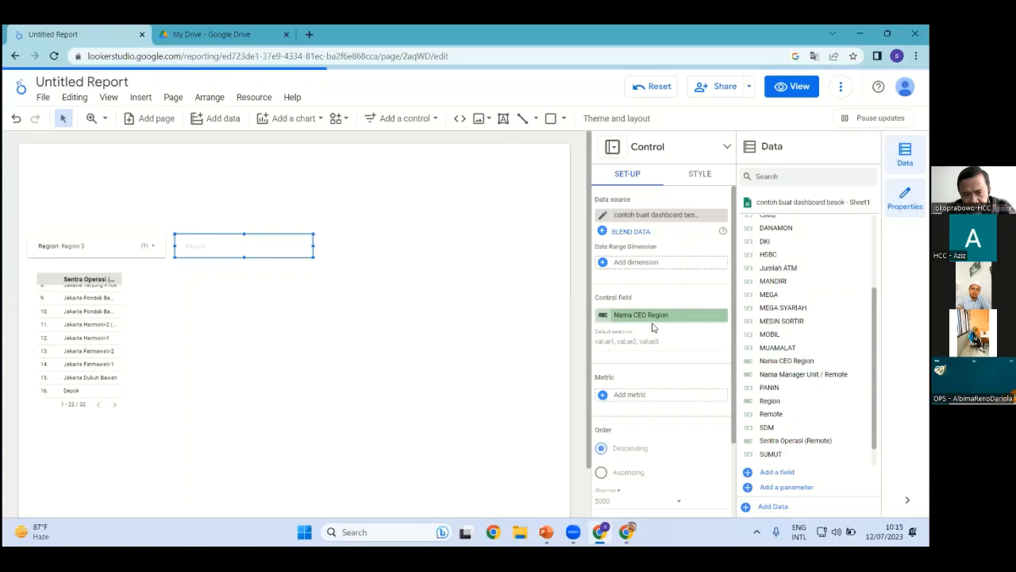
pyautogui.click(299, 248)
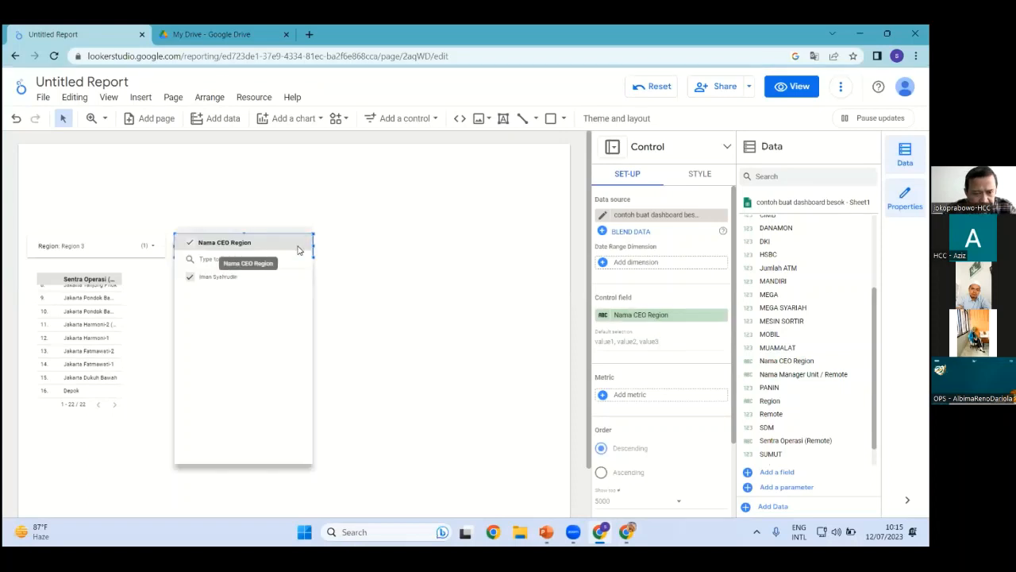
pyautogui.click(352, 275)
pyautogui.click(290, 247)
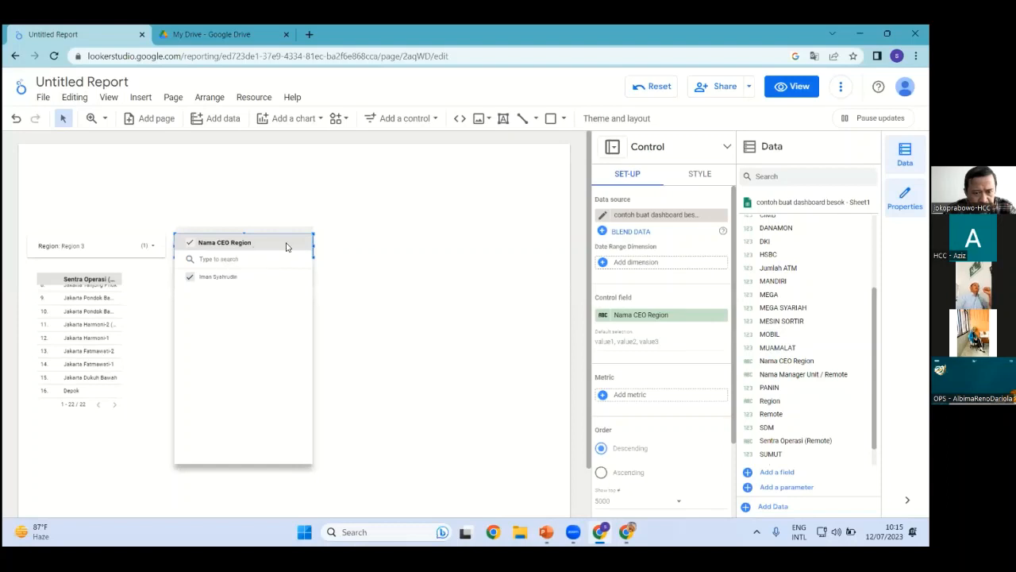
pyautogui.click(365, 247)
# Move the new filter to the page's right edge, filtering by Sentra Operasi (Remote)
pyautogui.moveTo(287, 241); pyautogui.dragTo(528, 247)
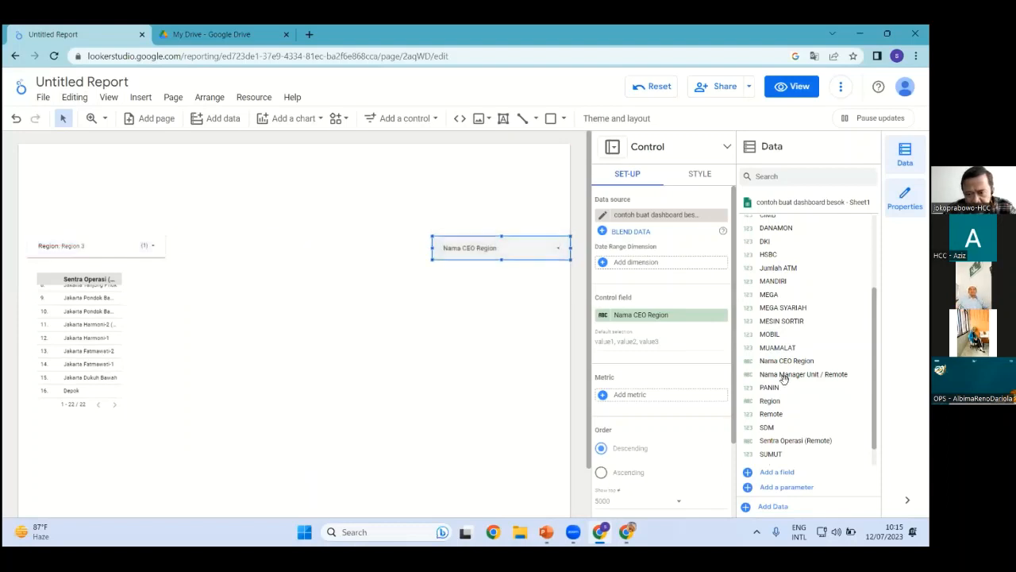
pyautogui.moveTo(799, 443); pyautogui.dragTo(651, 318)
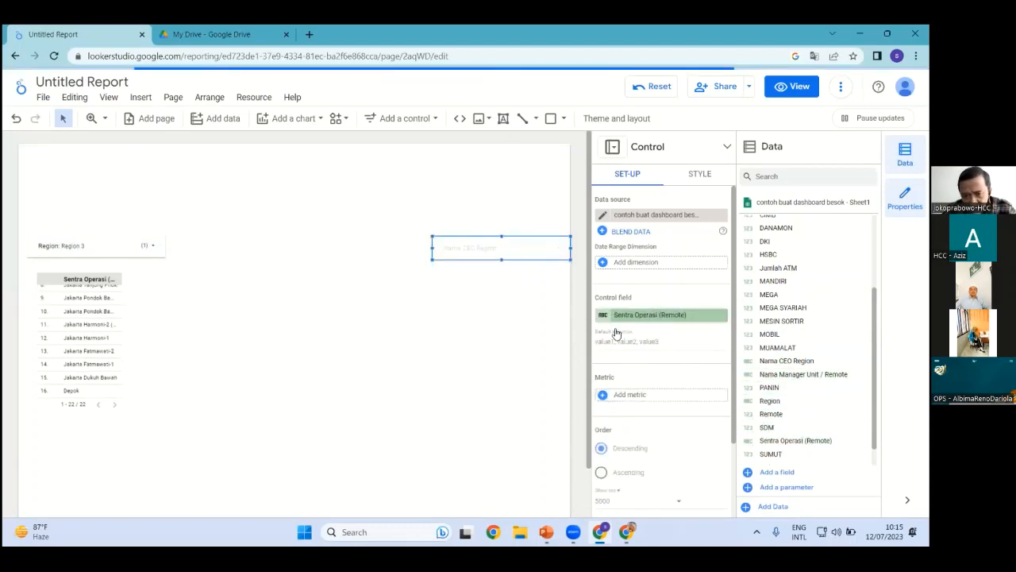
pyautogui.moveTo(502, 255); pyautogui.dragTo(497, 254)
pyautogui.click(238, 249)
# Widen the Sentra Operasi table
pyautogui.click(95, 280)
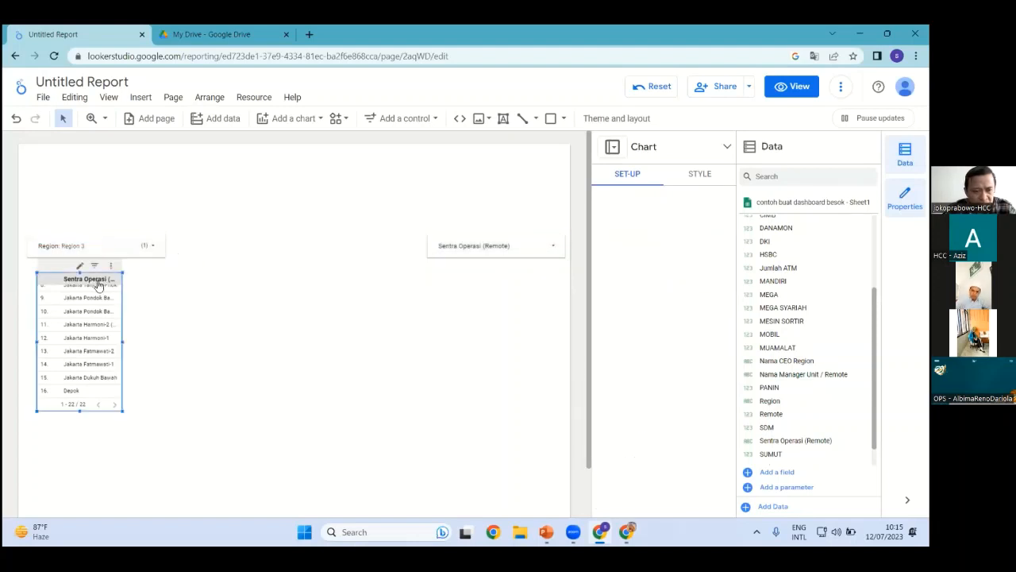
pyautogui.click(123, 345)
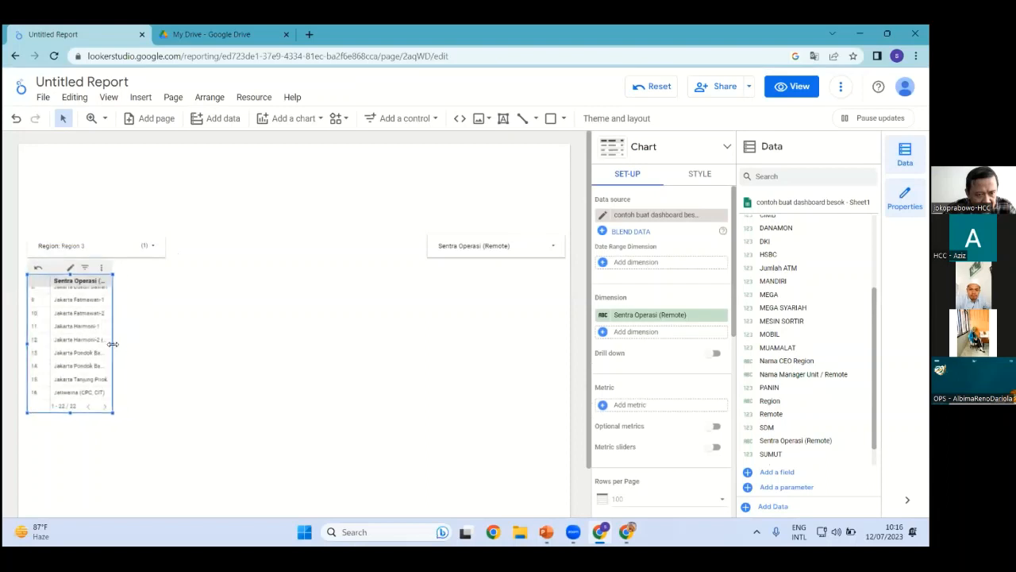
pyautogui.moveTo(123, 347); pyautogui.dragTo(157, 349)
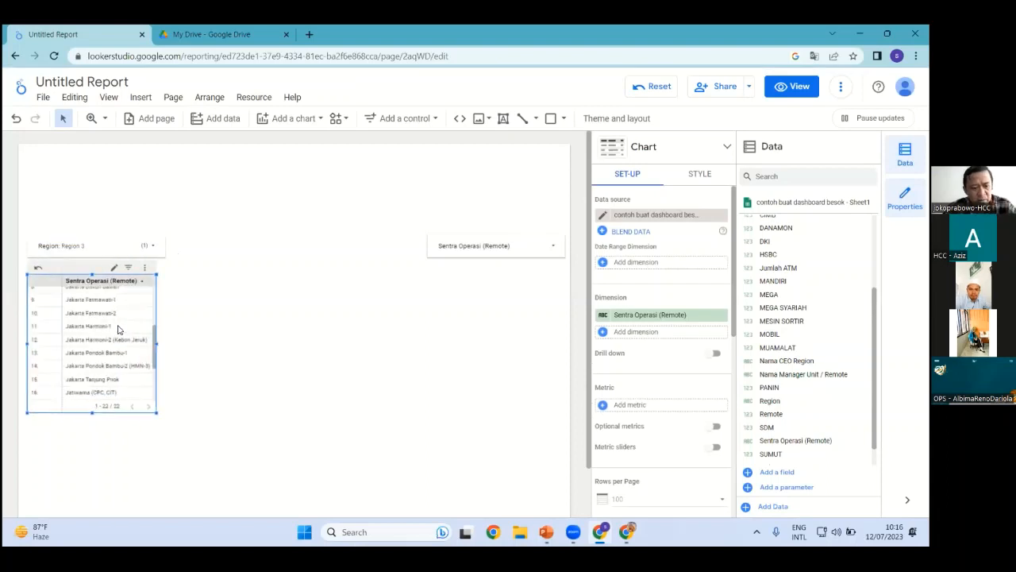
pyautogui.click(261, 329)
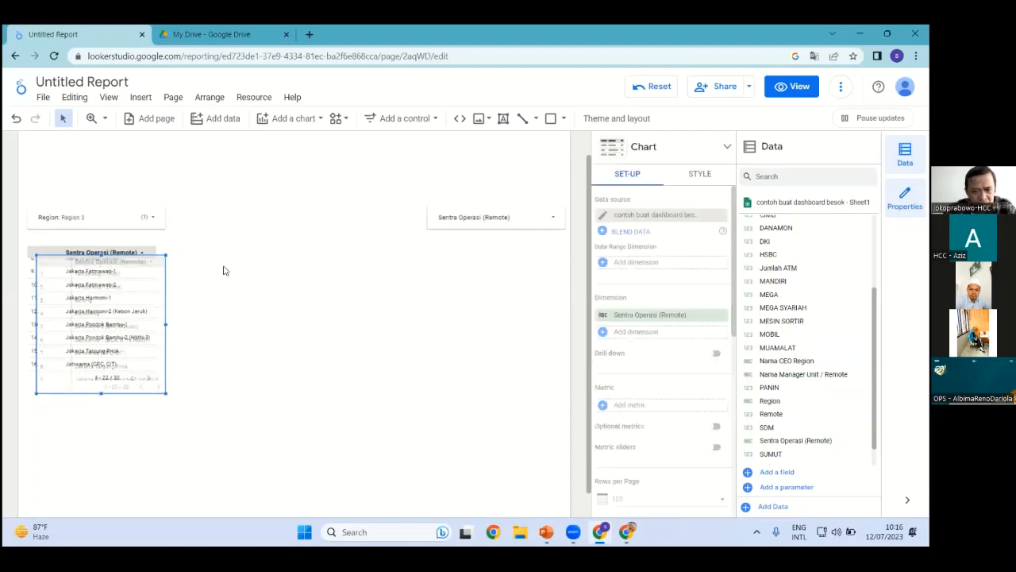
# Place the copied table to the right, showing only a wider Nama CEO Region column
pyautogui.moveTo(402, 253); pyautogui.dragTo(199, 222)
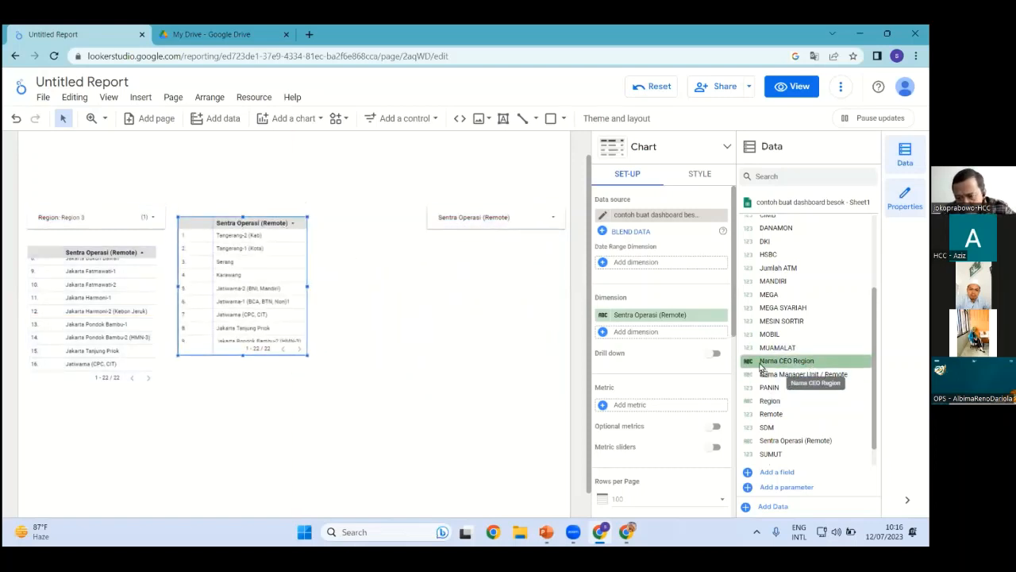
pyautogui.moveTo(760, 367); pyautogui.dragTo(664, 325)
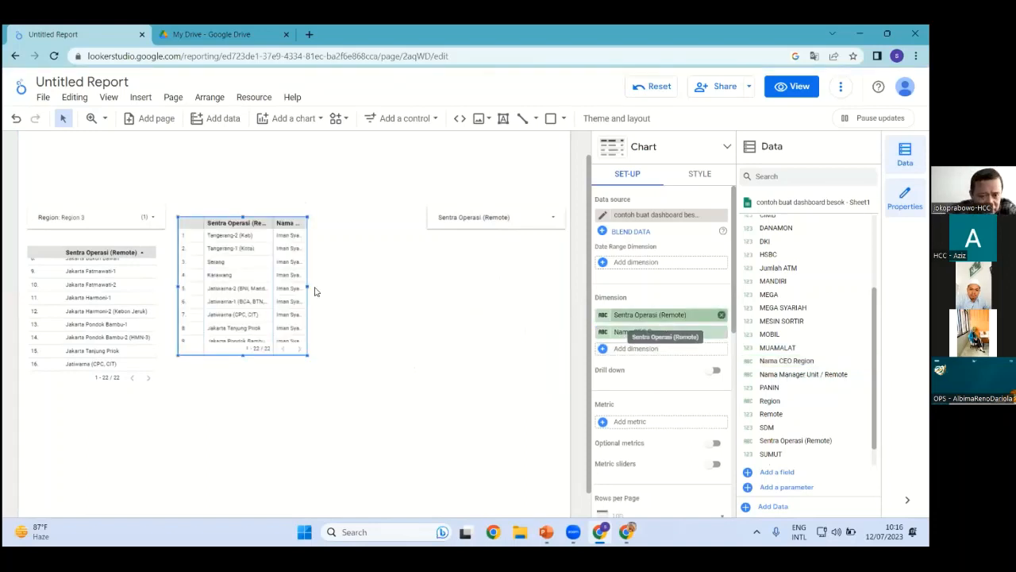
pyautogui.moveTo(308, 287); pyautogui.dragTo(346, 285)
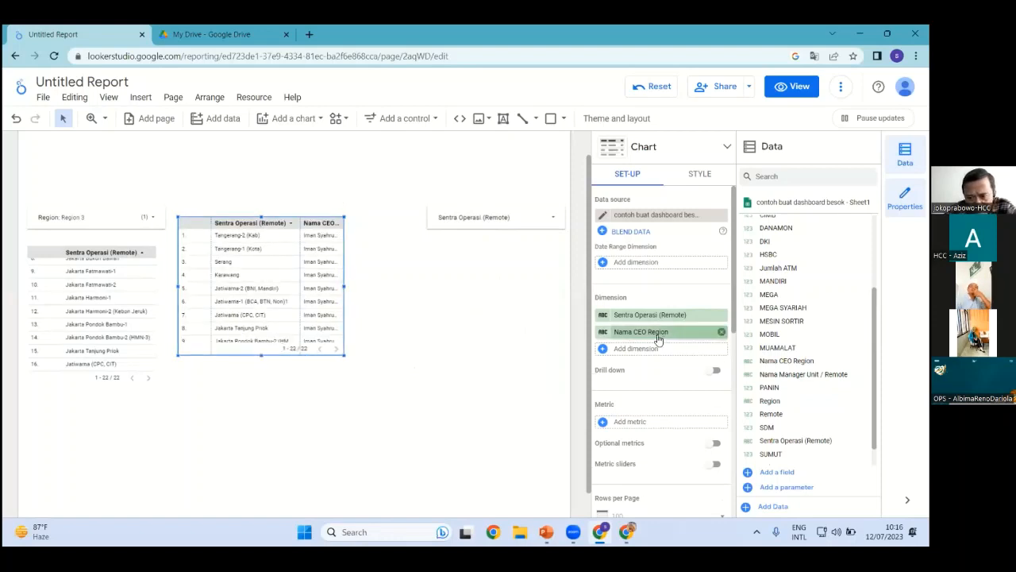
pyautogui.click(721, 316)
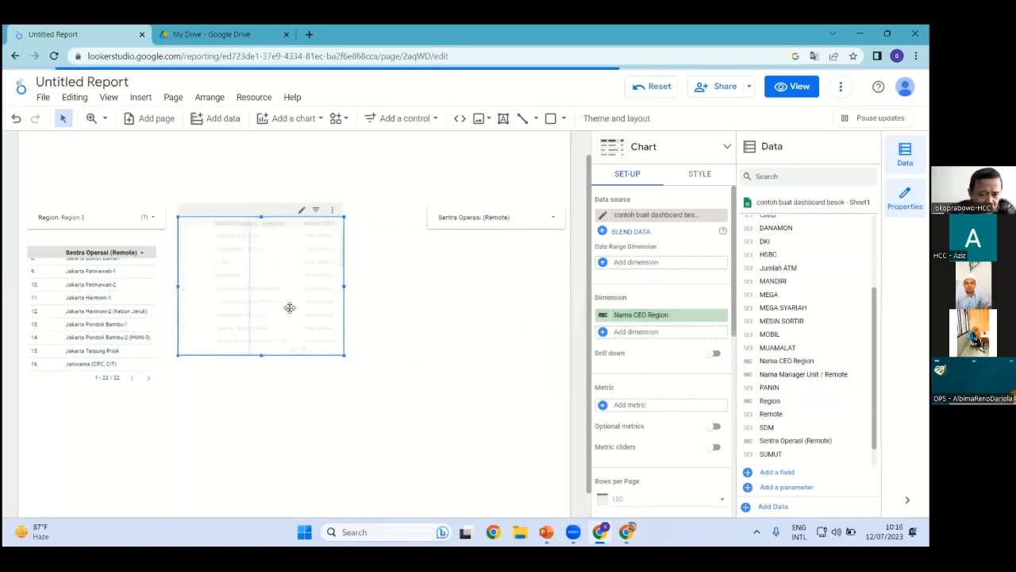
# Shrink the Nama CEO Region table to a single row and move it up slightly
pyautogui.moveTo(247, 281); pyautogui.dragTo(195, 281)
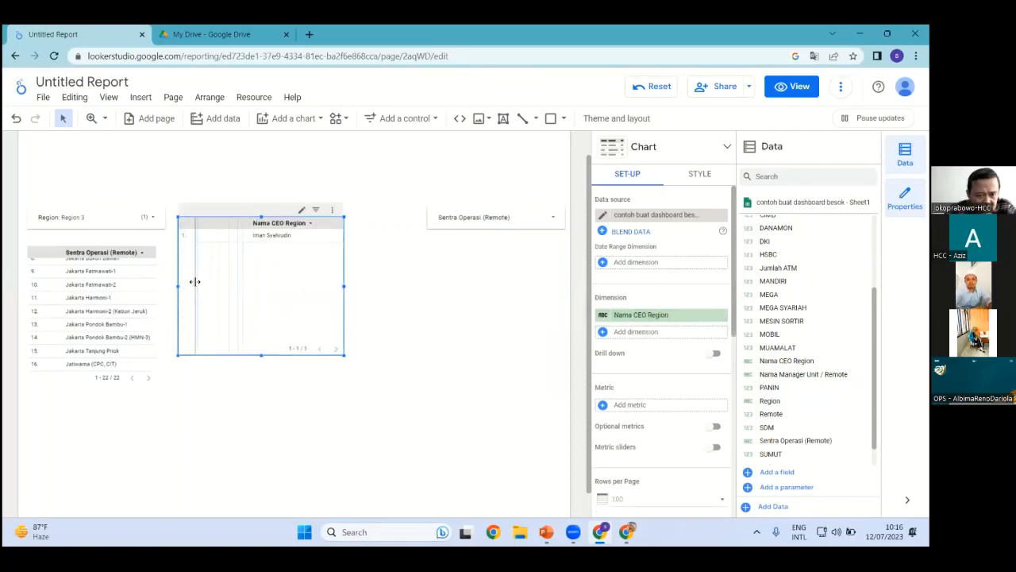
pyautogui.moveTo(261, 356); pyautogui.dragTo(264, 253)
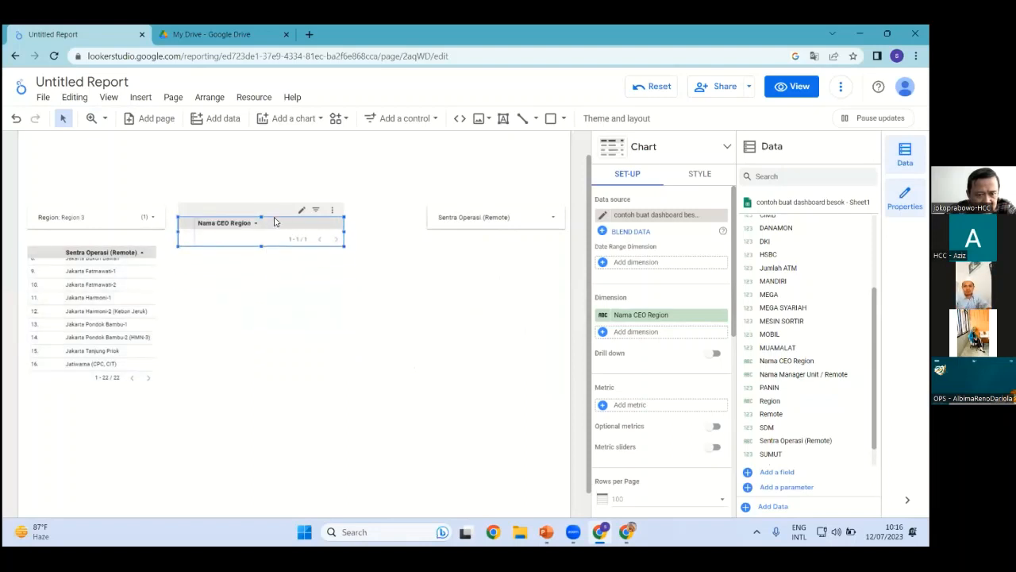
pyautogui.click(287, 274)
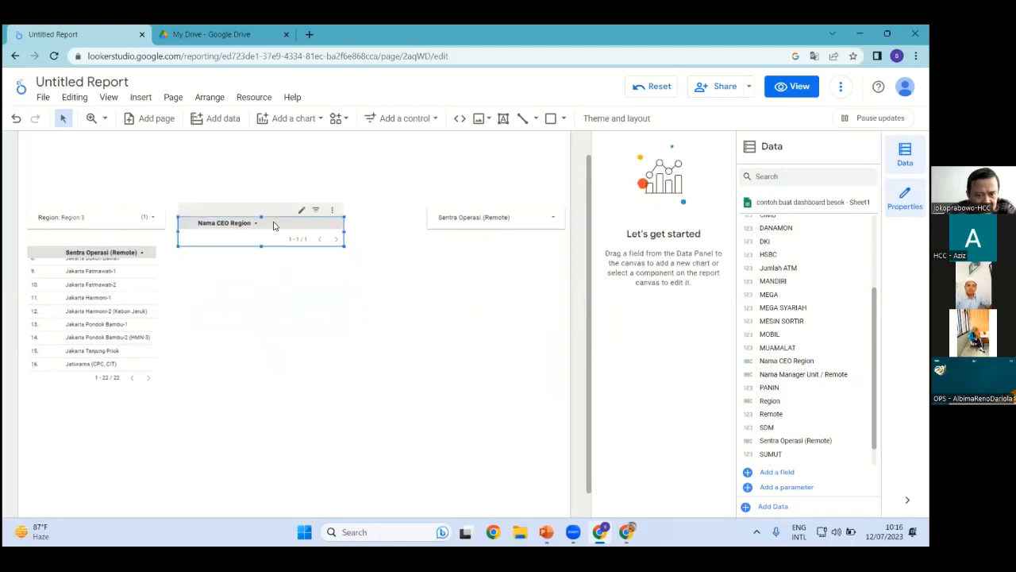
pyautogui.moveTo(273, 226); pyautogui.dragTo(274, 215)
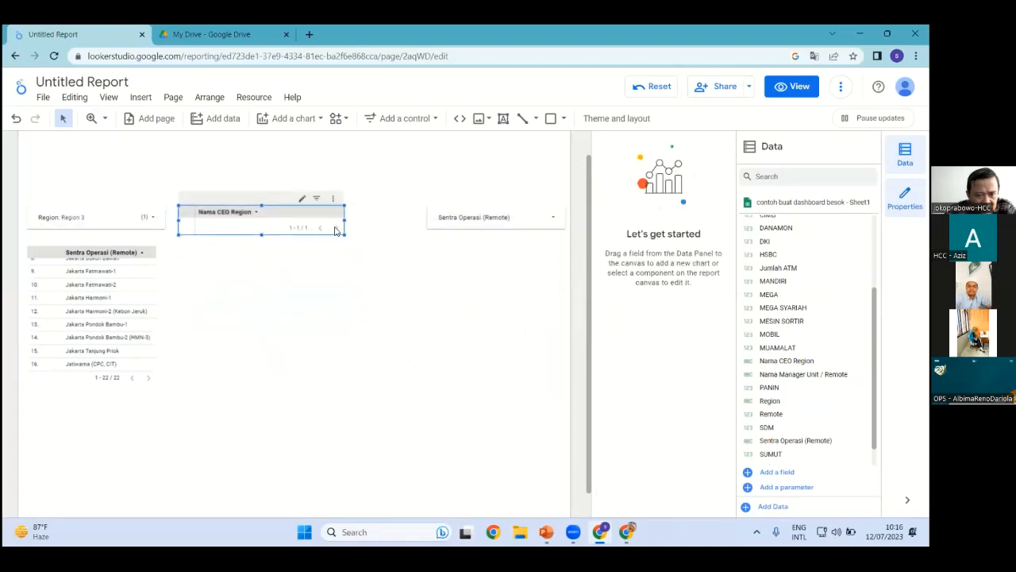
pyautogui.click(257, 229)
pyautogui.click(262, 246)
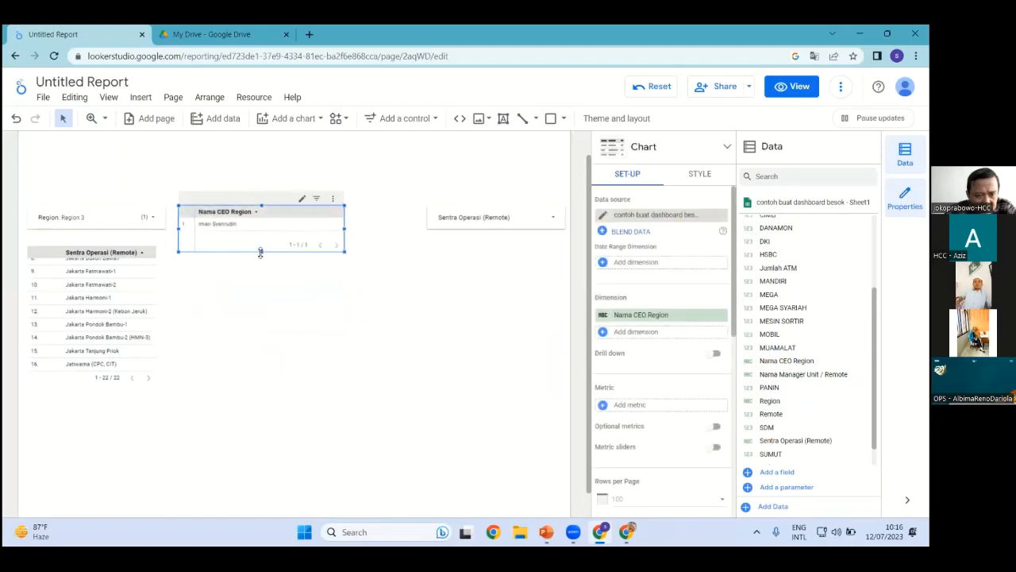
pyautogui.moveTo(260, 252); pyautogui.dragTo(262, 241)
pyautogui.click(256, 272)
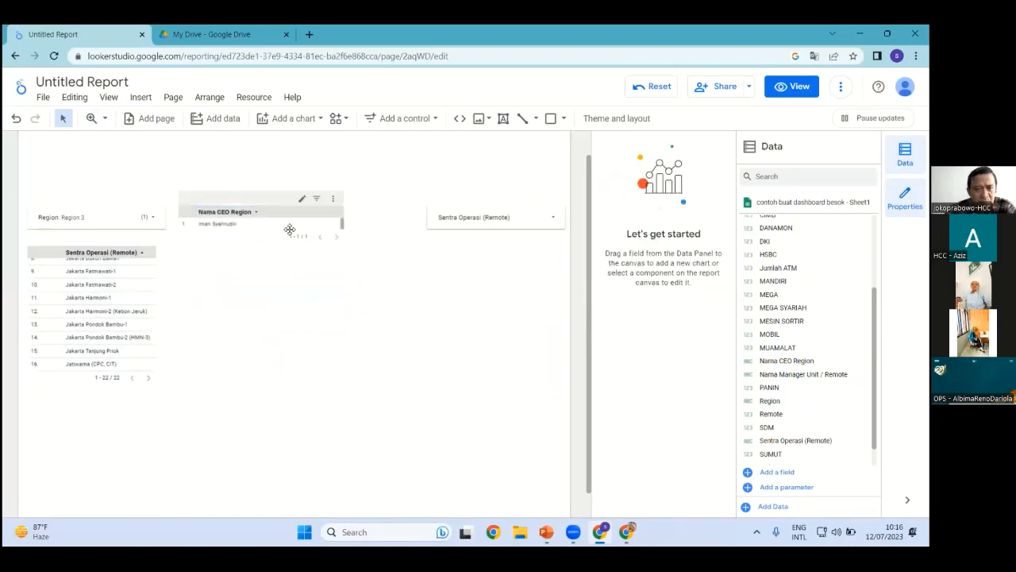
pyautogui.click(291, 227)
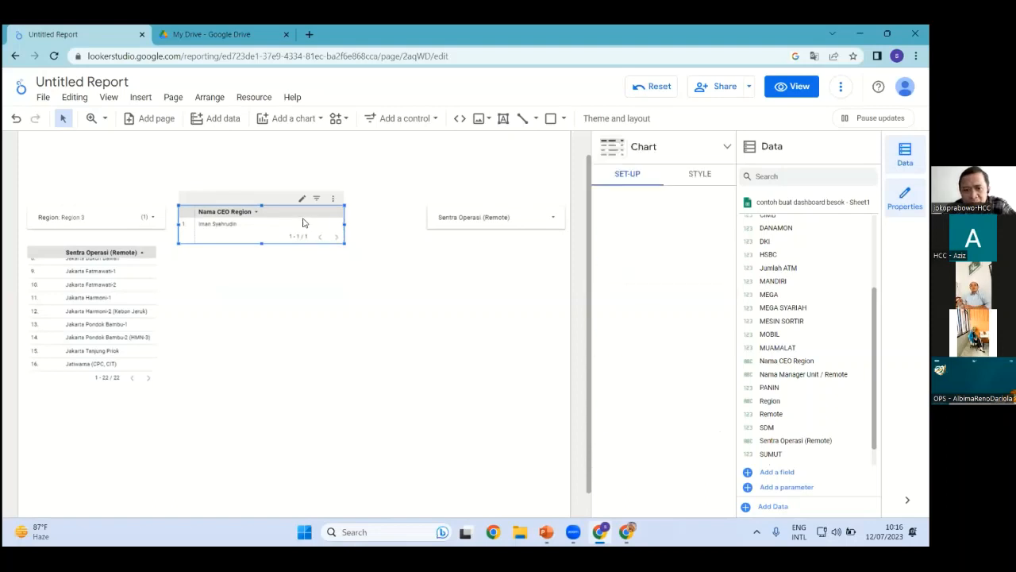
# Turn off Show pagination in the table's Style footer, then duplicate the table
pyautogui.click(701, 175)
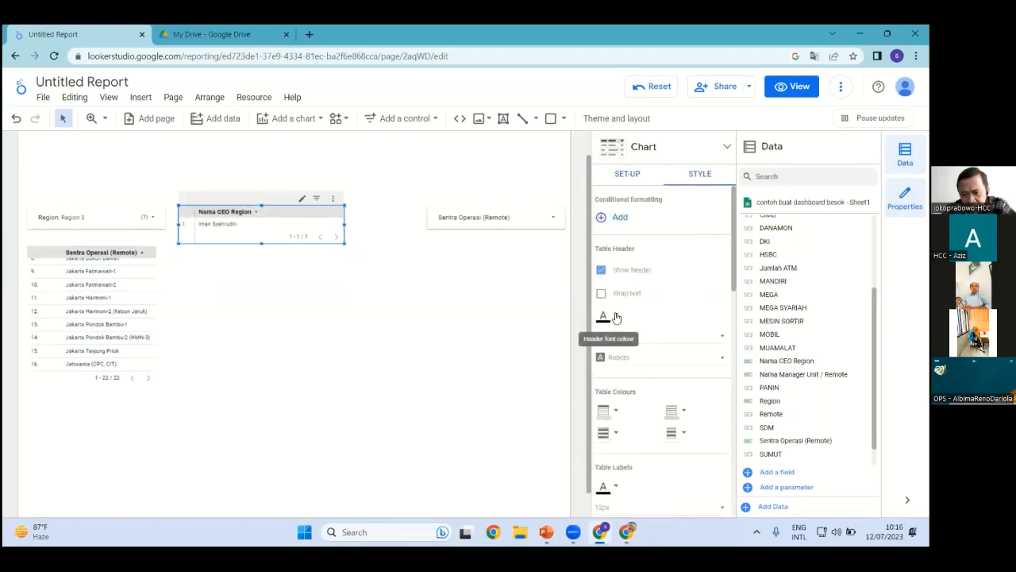
pyautogui.moveTo(732, 272); pyautogui.dragTo(731, 284)
pyautogui.scroll(-2, 604, 449)
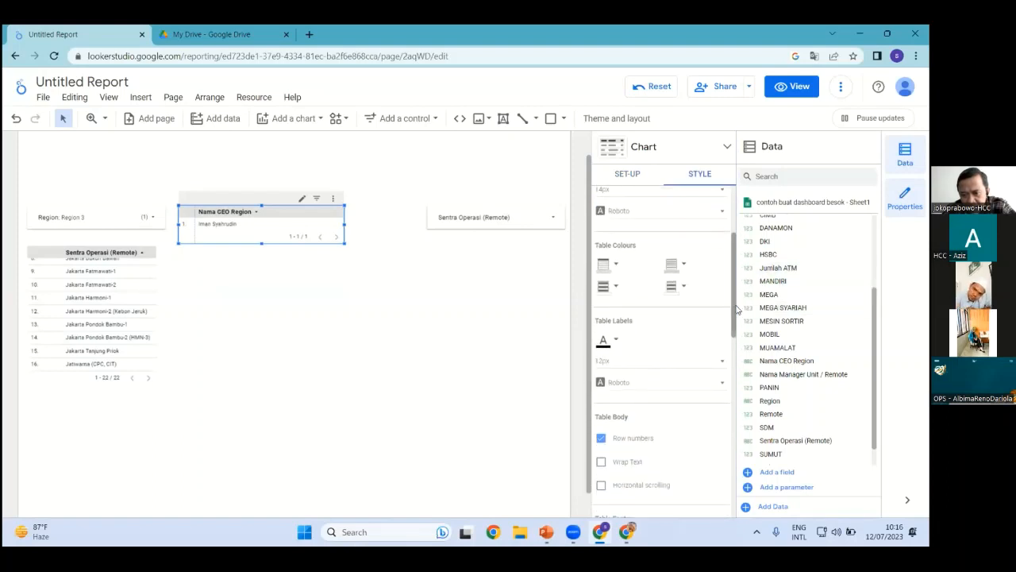
pyautogui.moveTo(739, 307)
pyautogui.mouseDown()
pyautogui.moveTo(725, 388)
pyautogui.moveTo(737, 318)
pyautogui.mouseUp()
pyautogui.scroll(-2, 606, 407)
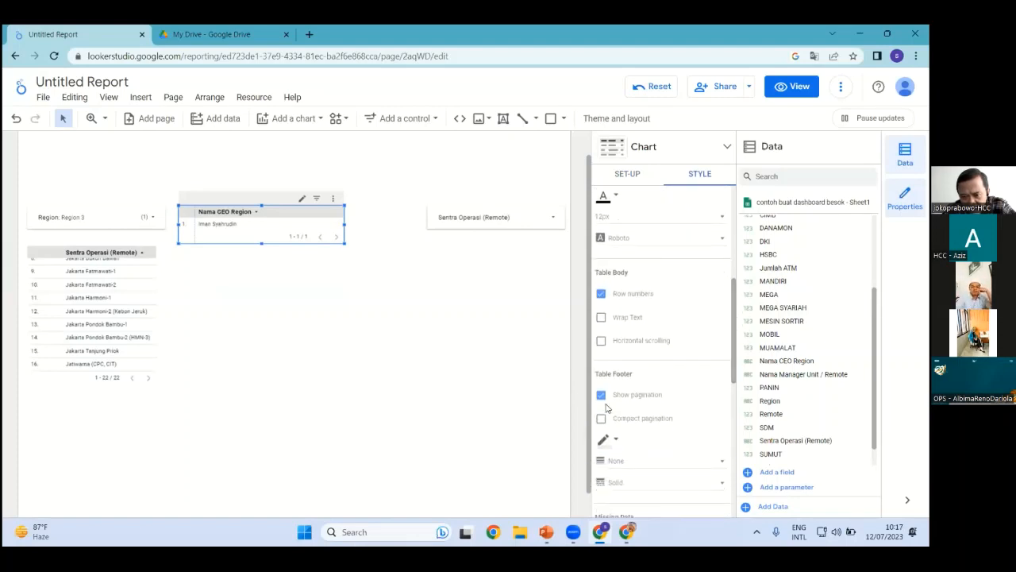
pyautogui.click(601, 398)
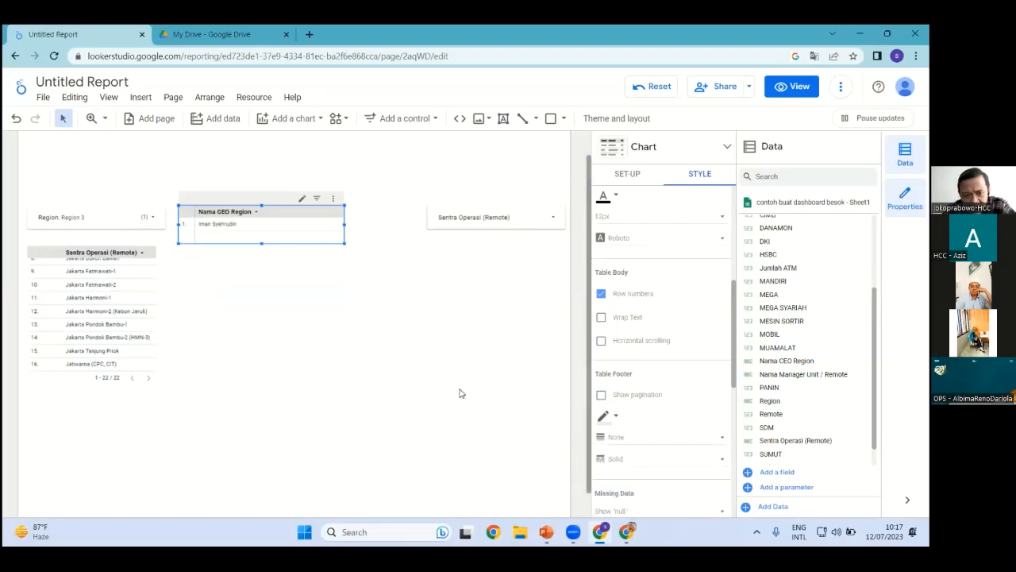
pyautogui.click(291, 303)
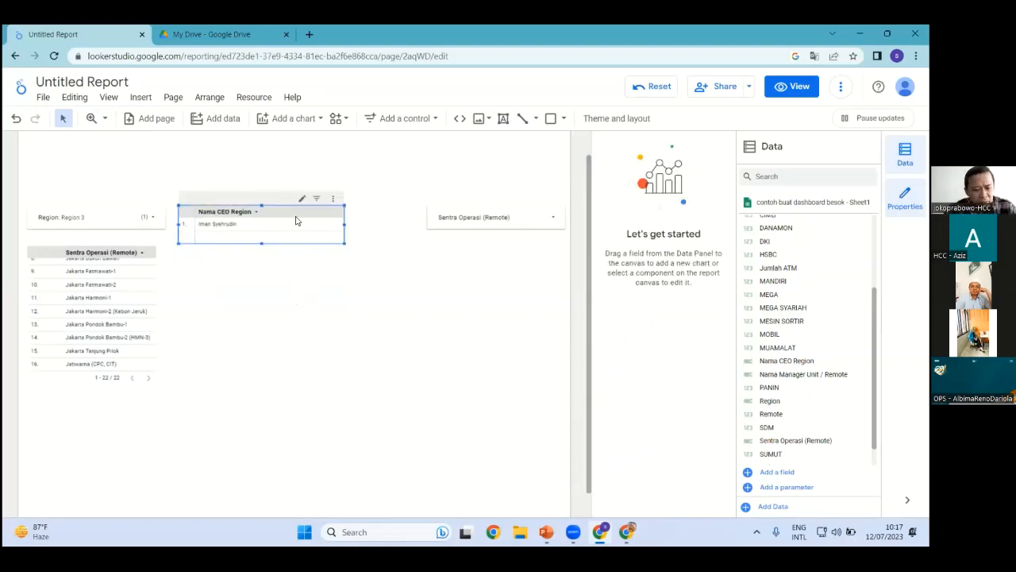
pyautogui.hotkey('ctrl', 'd')
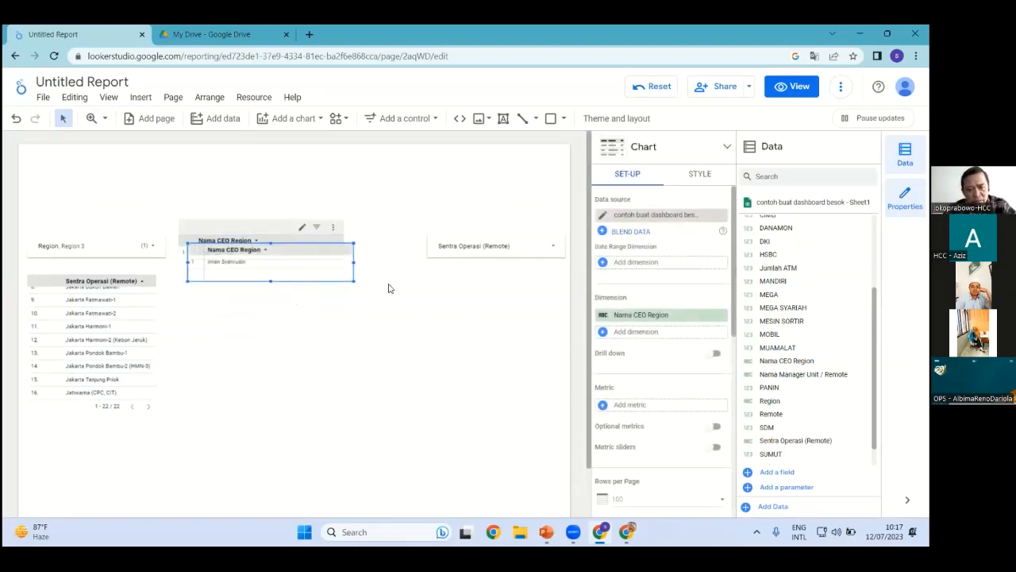
# Turn the duplicate into a one-row Nama Manager Unit / Remote table
pyautogui.moveTo(298, 254); pyautogui.dragTo(478, 230)
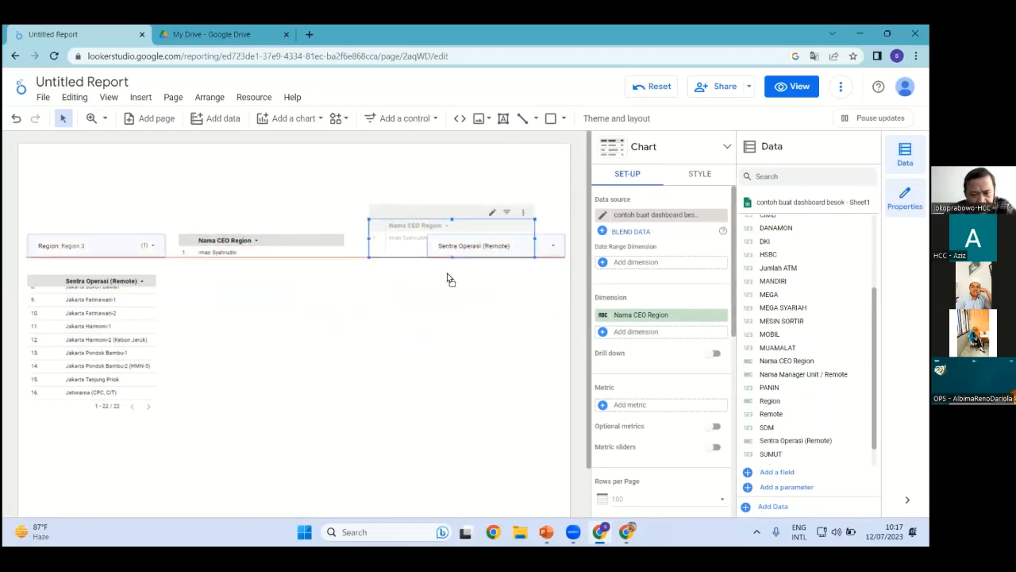
pyautogui.moveTo(447, 277); pyautogui.dragTo(505, 295)
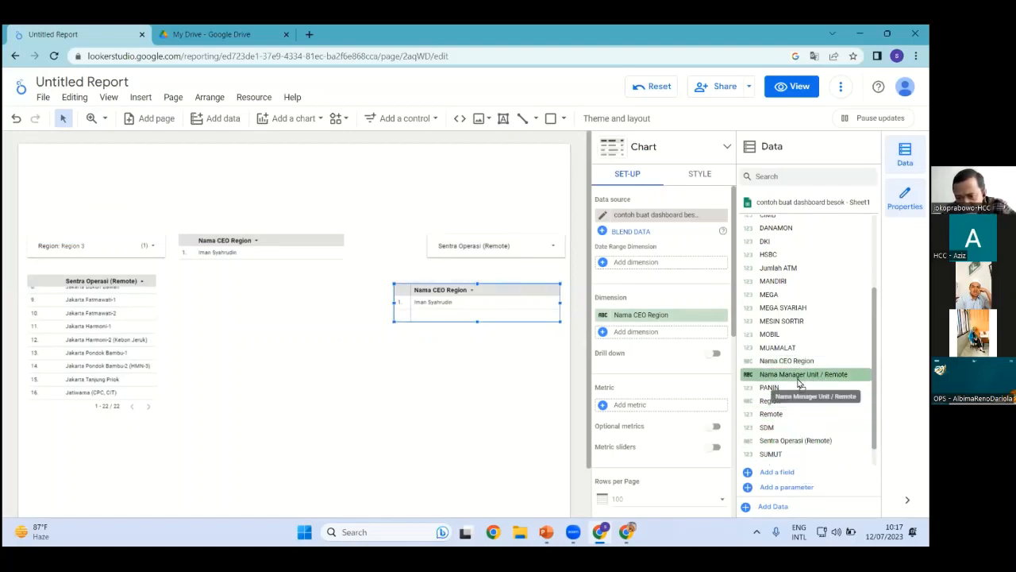
pyautogui.moveTo(798, 383); pyautogui.dragTo(681, 322)
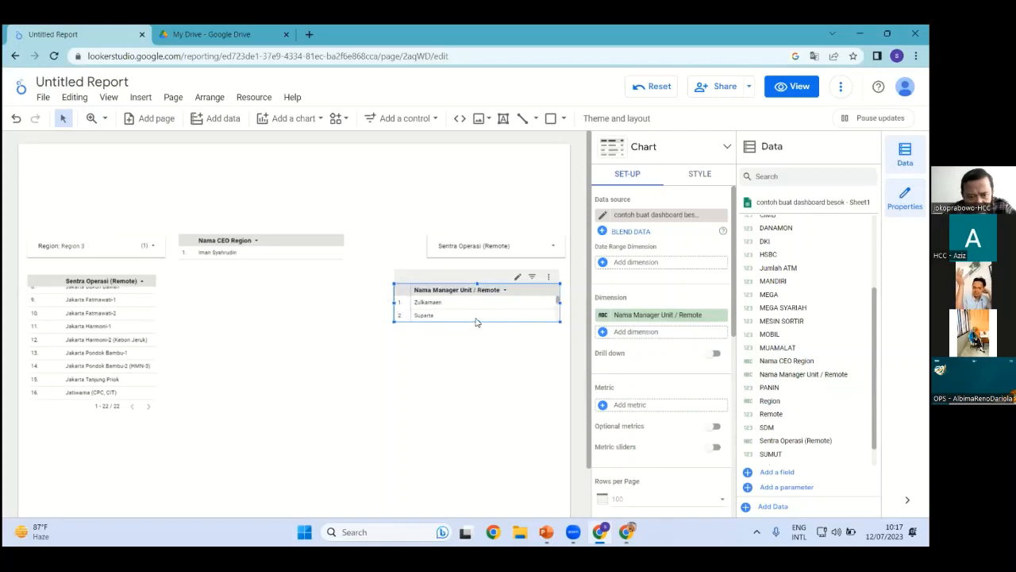
pyautogui.moveTo(477, 320); pyautogui.dragTo(475, 288)
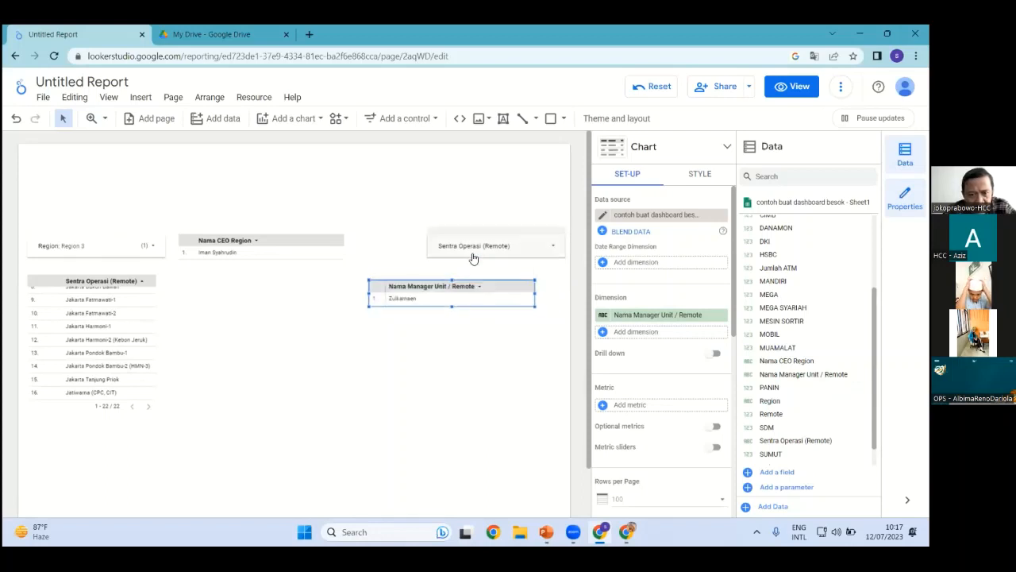
pyautogui.moveTo(470, 241); pyautogui.dragTo(399, 249)
# Line up the CEO table, Sentra Operasi filter and manager table side by side
pyautogui.click(308, 246)
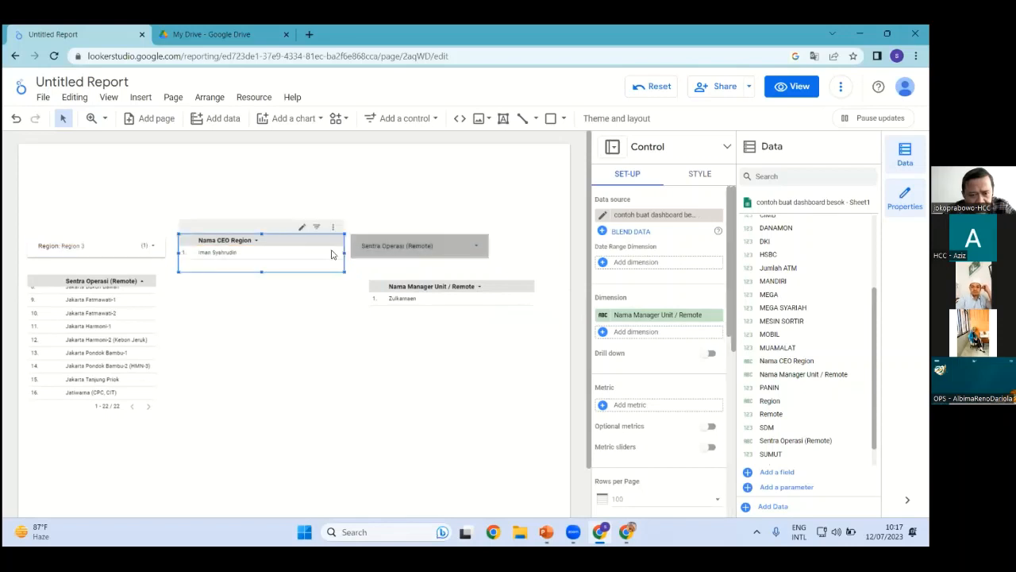
pyautogui.moveTo(271, 254); pyautogui.dragTo(272, 254)
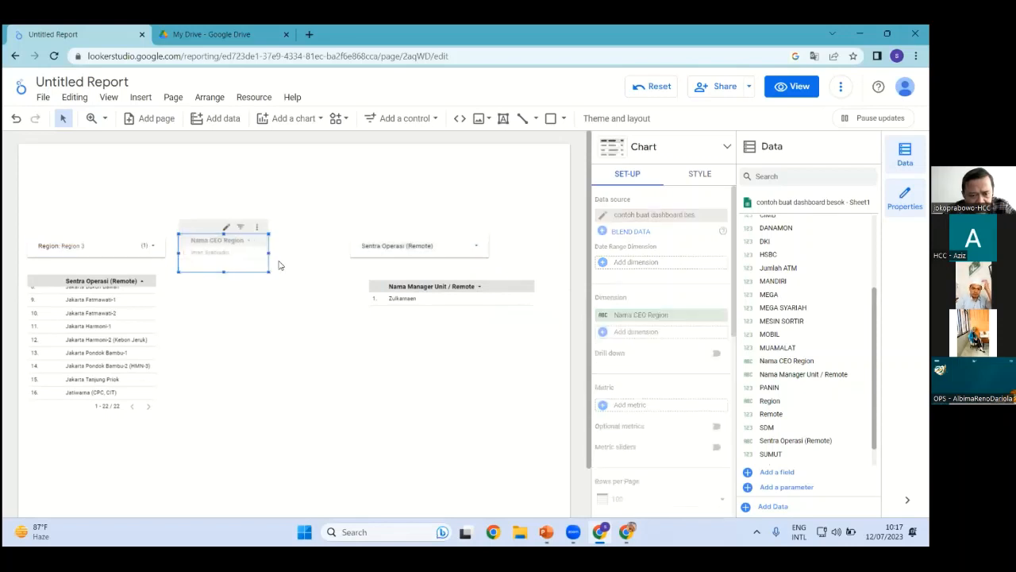
pyautogui.click(369, 249)
pyautogui.moveTo(369, 249); pyautogui.dragTo(309, 251)
pyautogui.click(408, 296)
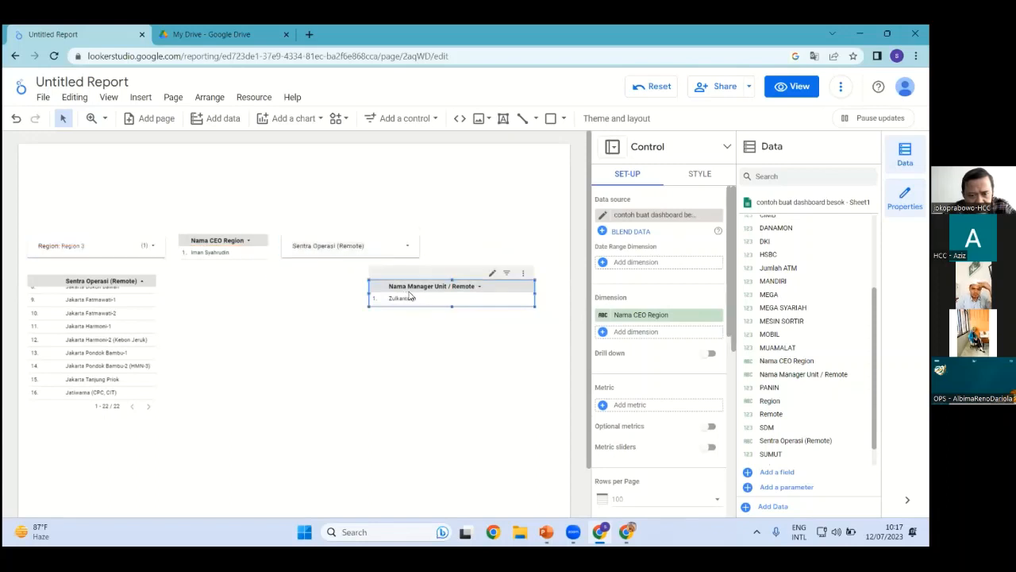
pyautogui.moveTo(443, 290); pyautogui.dragTo(528, 246)
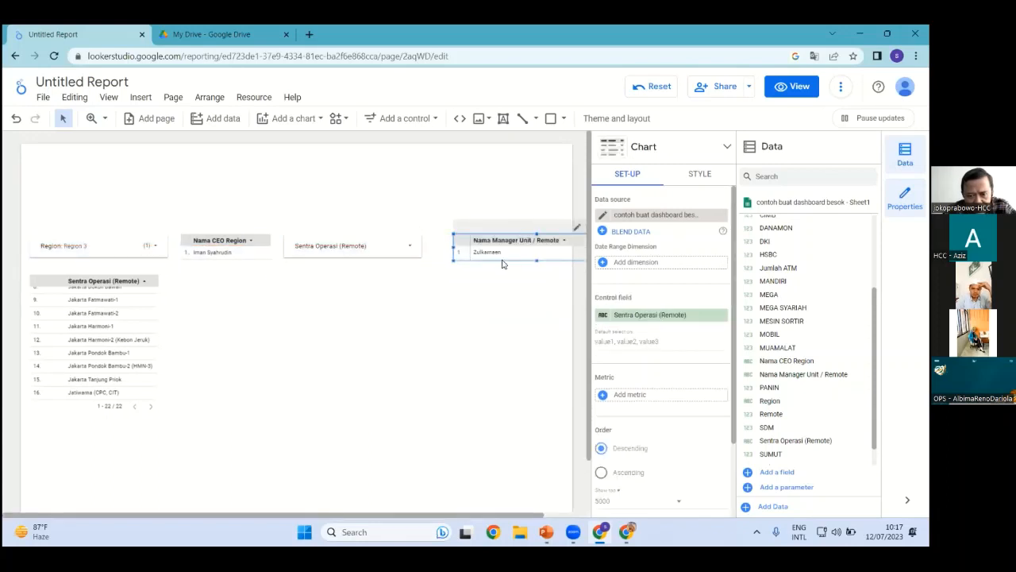
pyautogui.moveTo(455, 248)
pyautogui.mouseDown()
pyautogui.moveTo(492, 248)
pyautogui.moveTo(466, 246)
pyautogui.mouseUp()
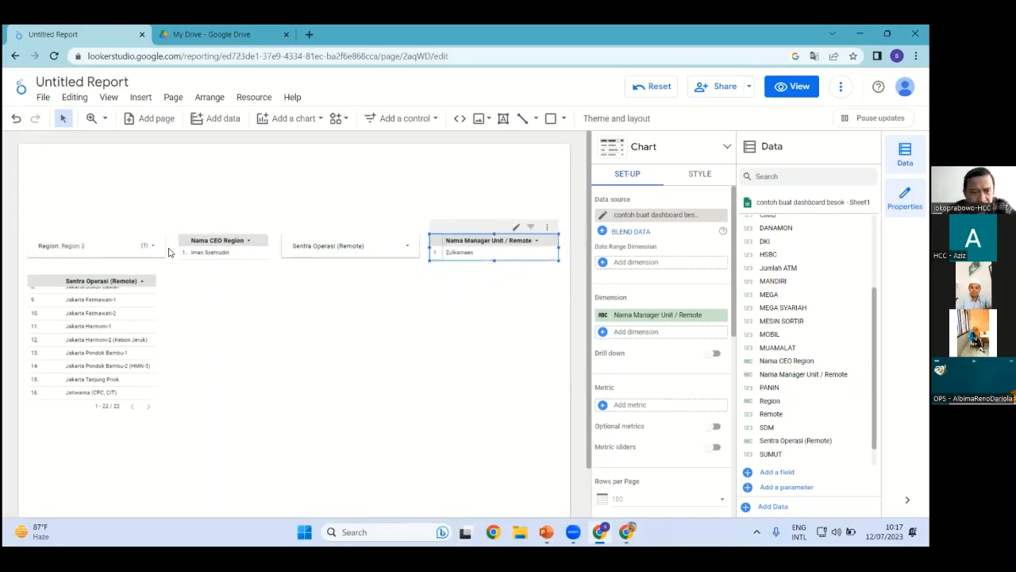
pyautogui.click(321, 347)
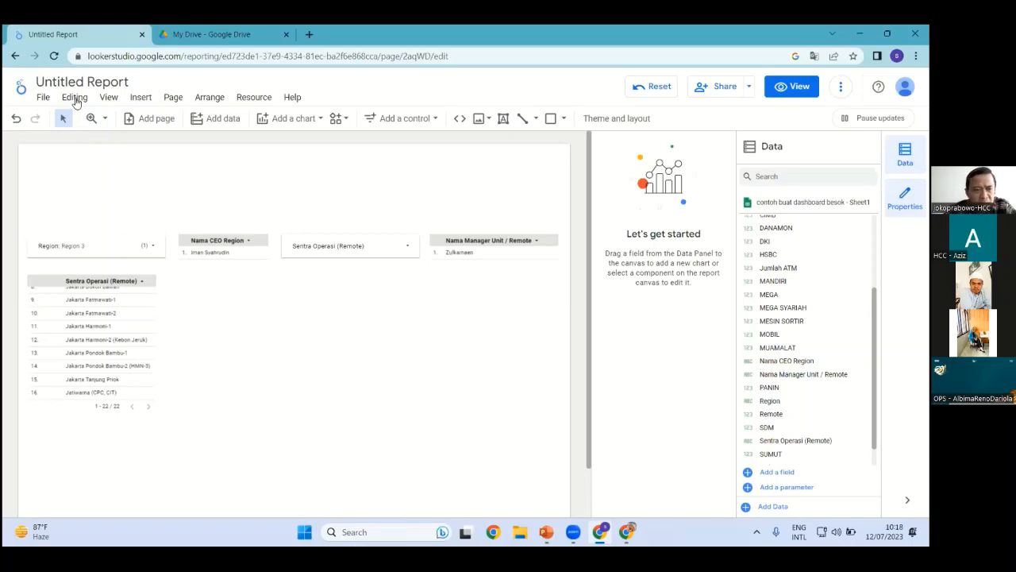
# In the Sheets data source, change Sentra Operasi (Remote) from Text to Geo City type
pyautogui.click(257, 97)
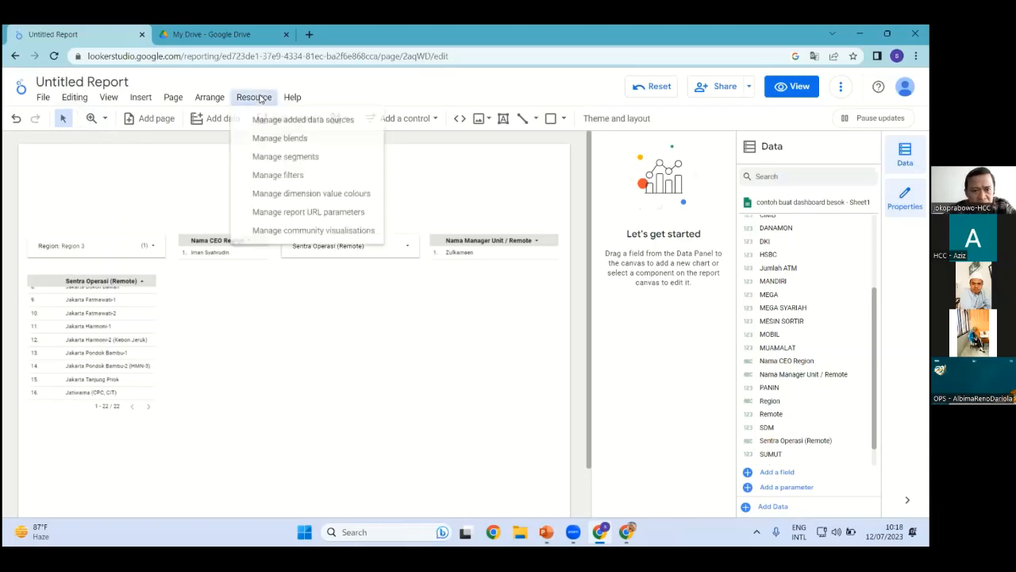
pyautogui.click(318, 122)
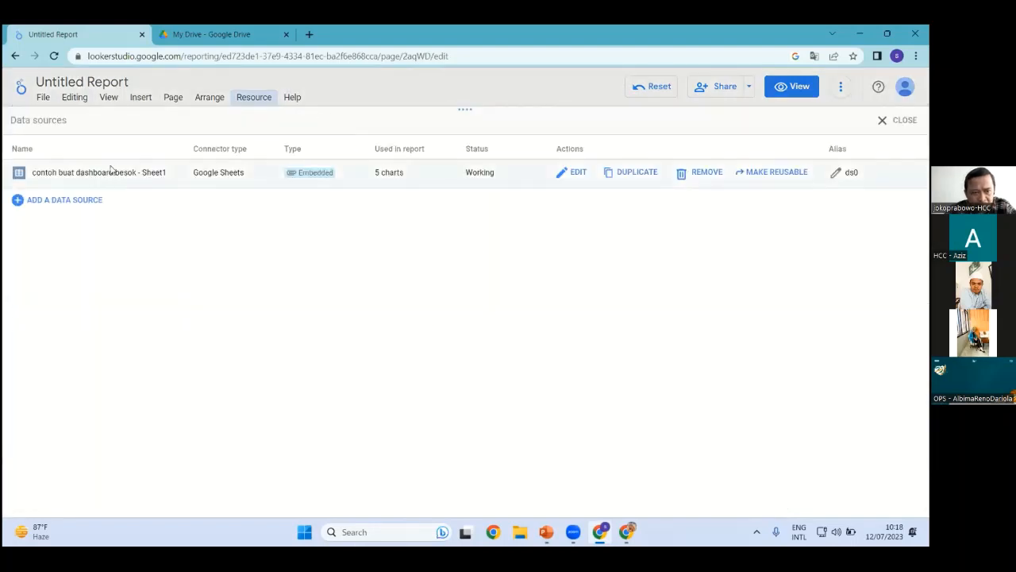
pyautogui.click(577, 173)
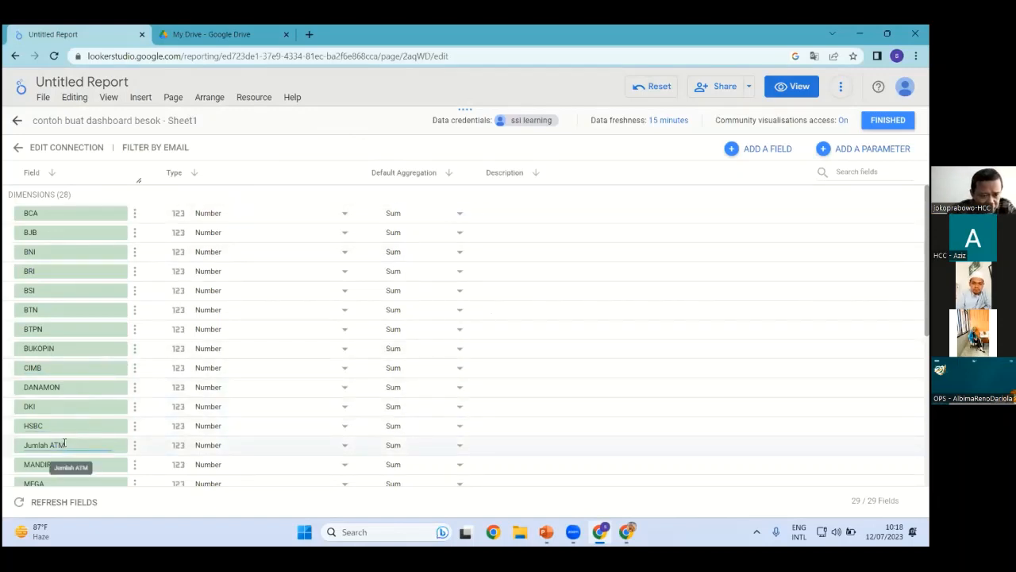
pyautogui.scroll(-1, 86, 439)
pyautogui.scroll(-1, 86, 439)
pyautogui.scroll(-2, 89, 468)
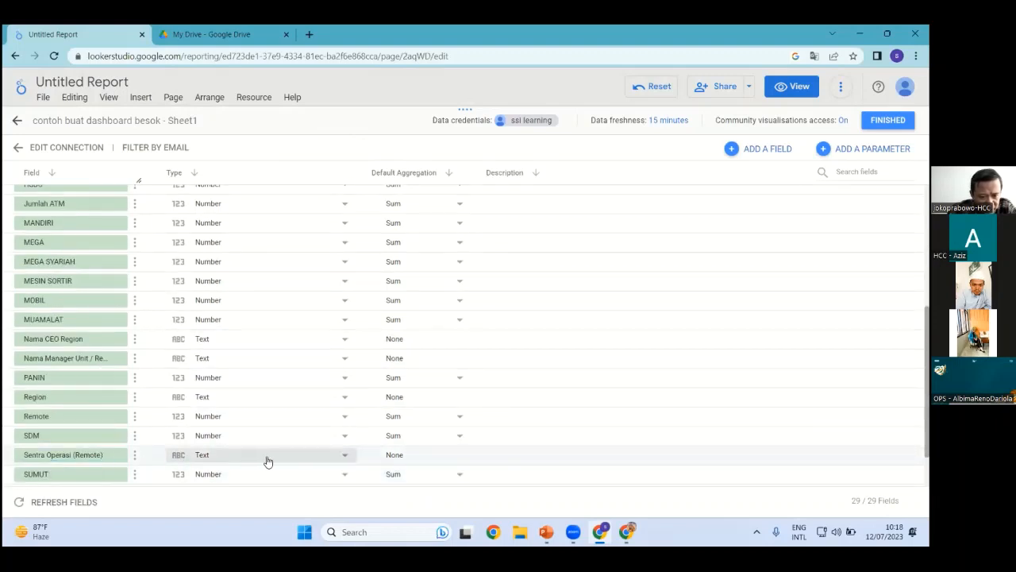
pyautogui.click(345, 458)
pyautogui.moveTo(347, 461)
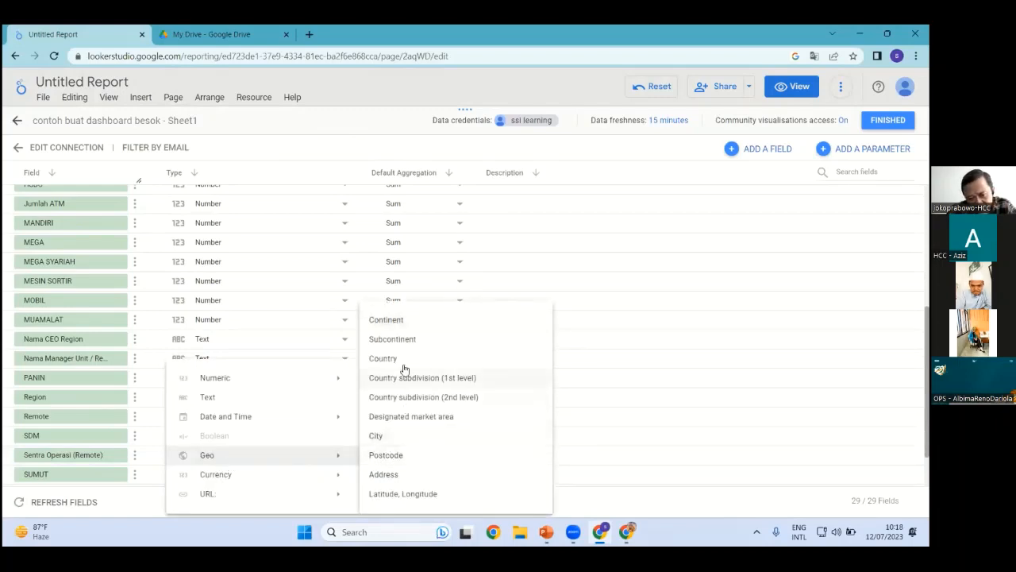
pyautogui.click(381, 437)
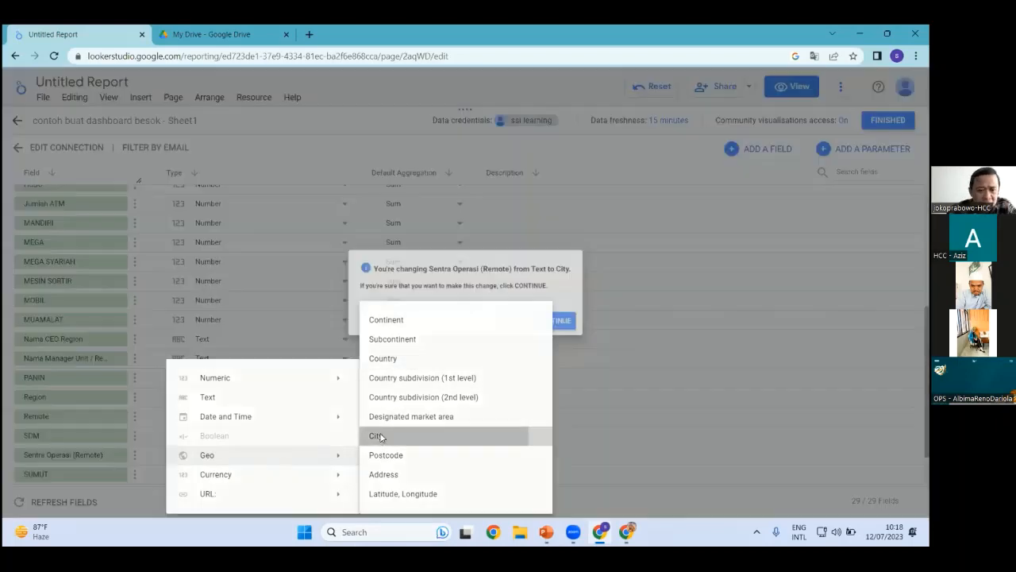
pyautogui.click(574, 329)
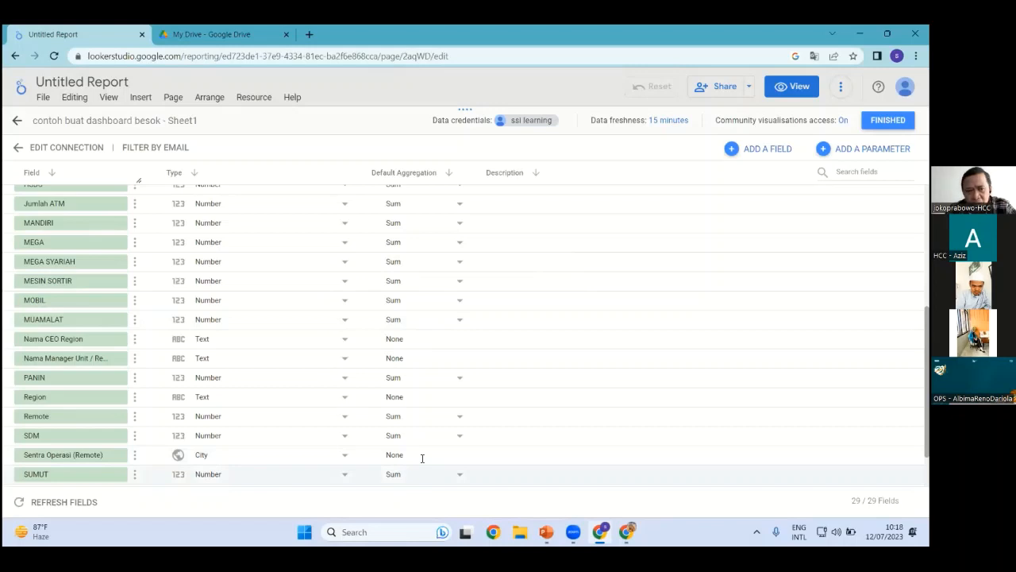
pyautogui.click(887, 120)
# Add a widened Sentra Operasi (Remote) bubble map beside the Sentra table
pyautogui.click(895, 118)
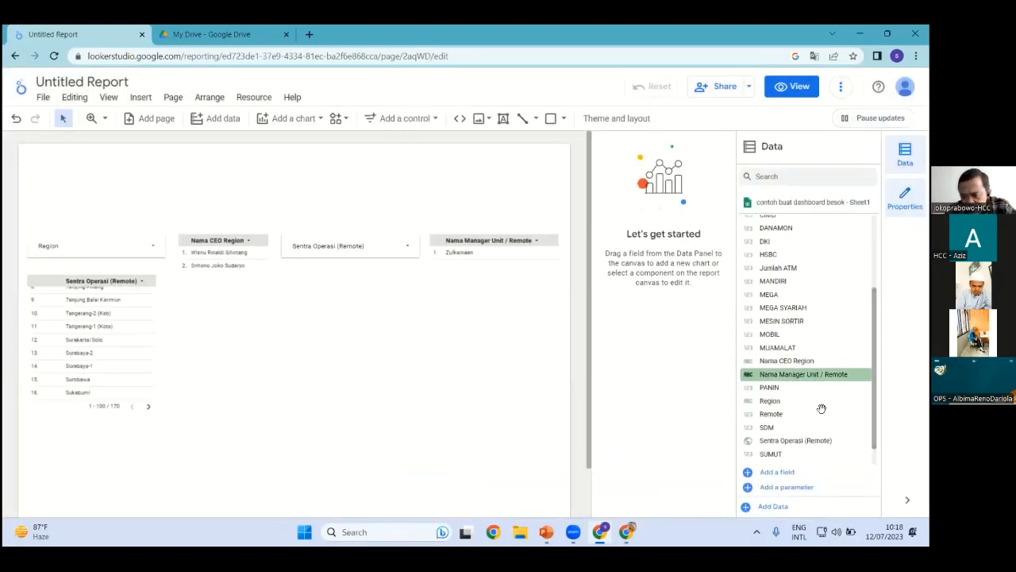
pyautogui.moveTo(815, 440); pyautogui.dragTo(385, 363)
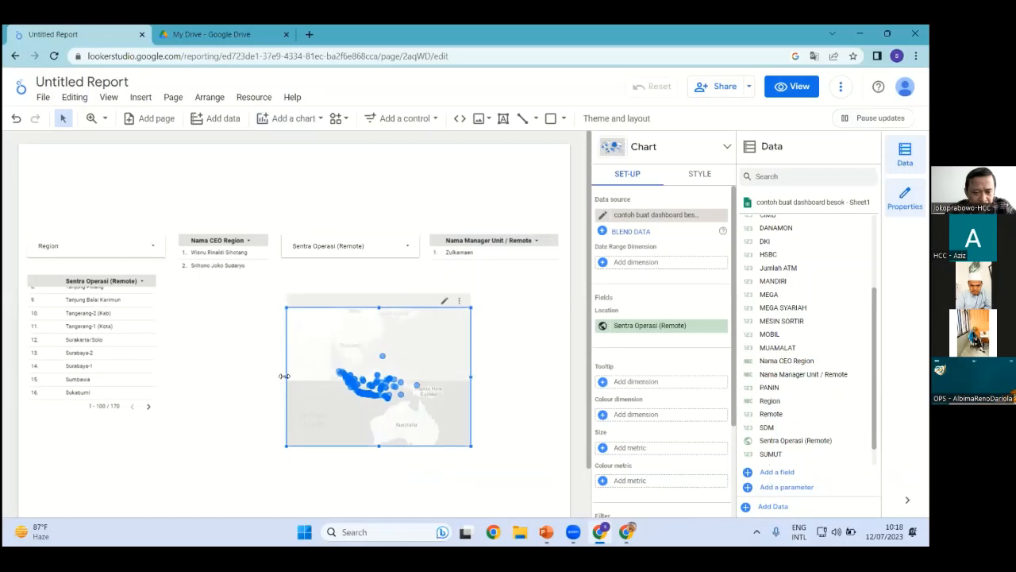
pyautogui.moveTo(285, 376); pyautogui.dragTo(176, 339)
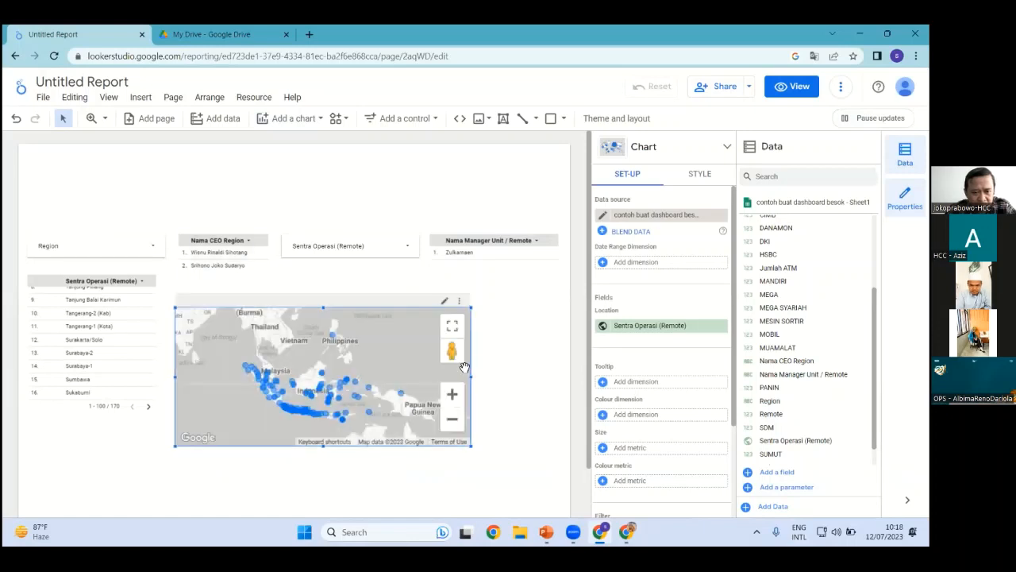
pyautogui.moveTo(472, 377); pyautogui.dragTo(551, 381)
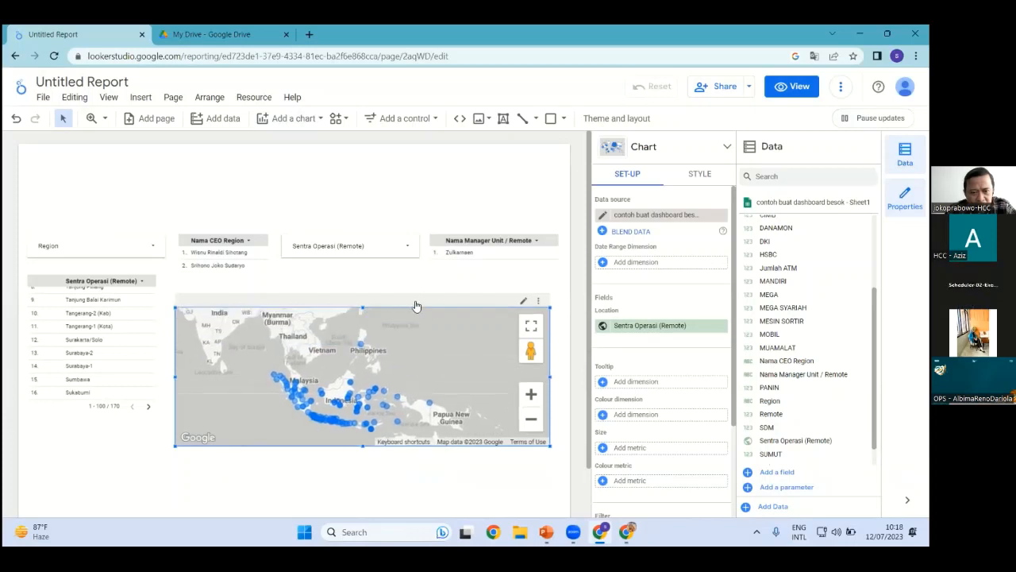
pyautogui.moveTo(416, 302); pyautogui.dragTo(402, 133)
pyautogui.moveTo(402, 177); pyautogui.dragTo(417, 359)
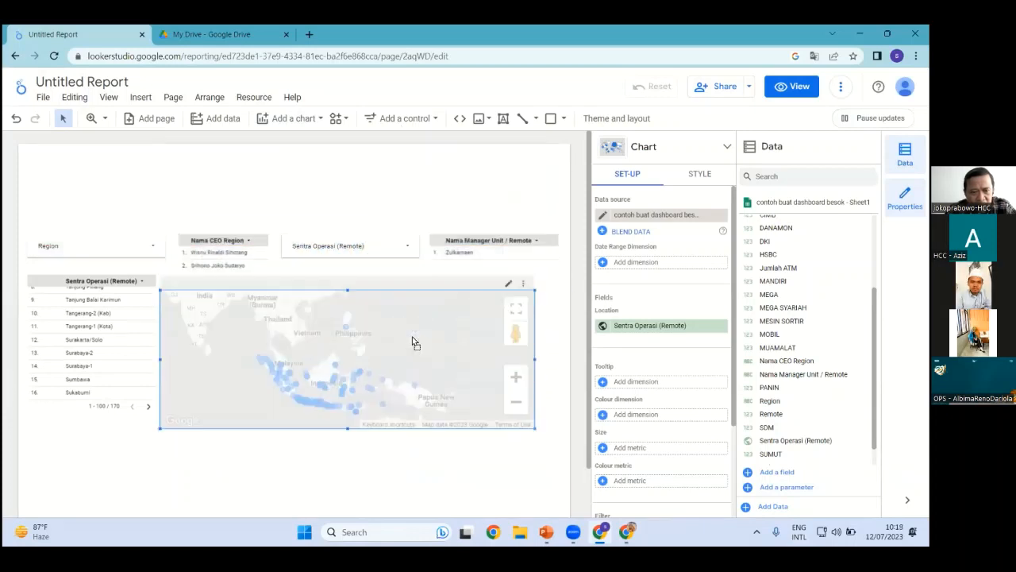
pyautogui.moveTo(425, 309); pyautogui.dragTo(427, 288)
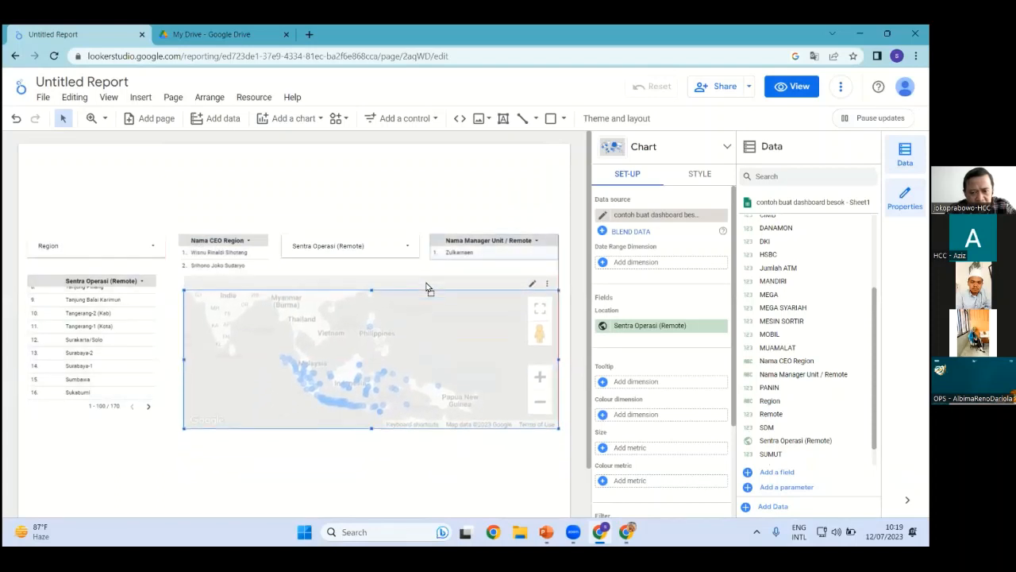
pyautogui.click(137, 264)
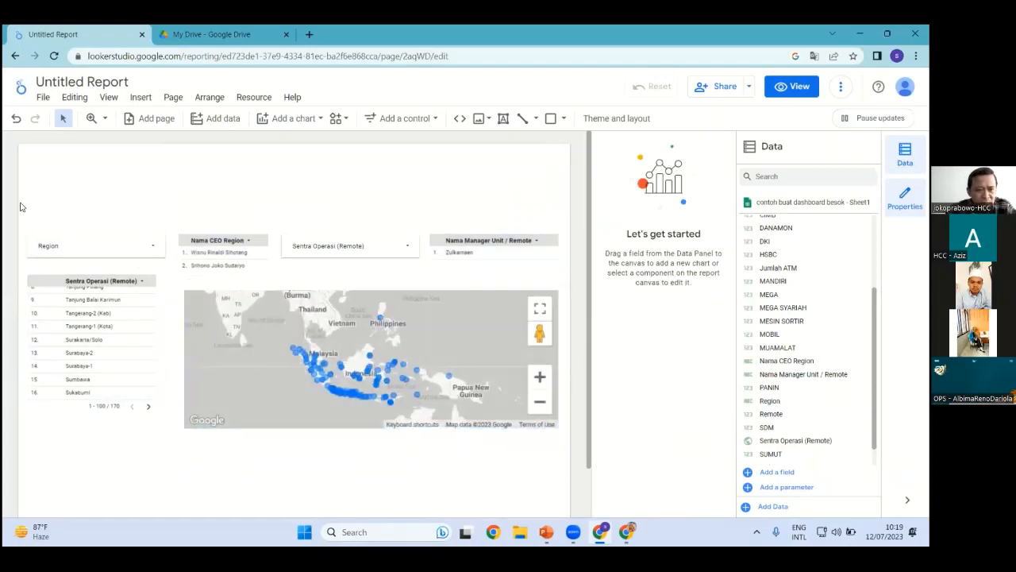
# Select all six dashboard components and move them higher on the page
pyautogui.moveTo(309, 231); pyautogui.dragTo(524, 448)
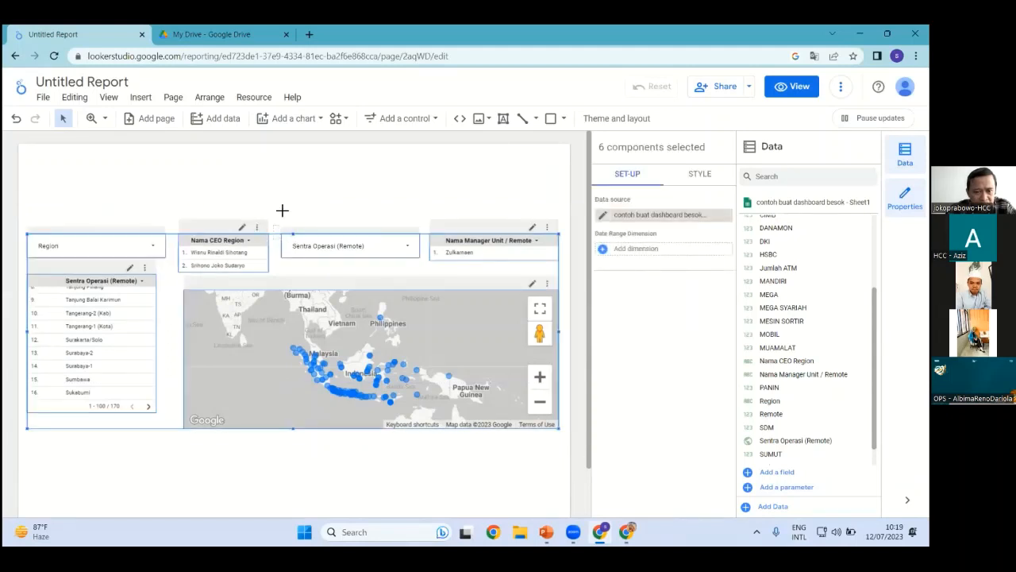
pyautogui.click(282, 205)
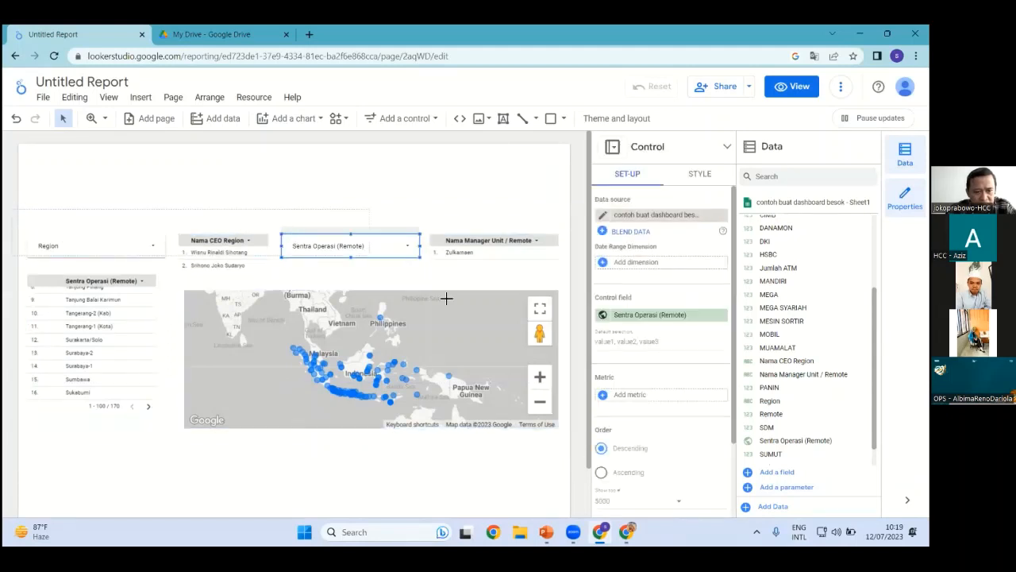
pyautogui.moveTo(572, 462); pyautogui.dragTo(363, 174)
pyautogui.click(282, 353)
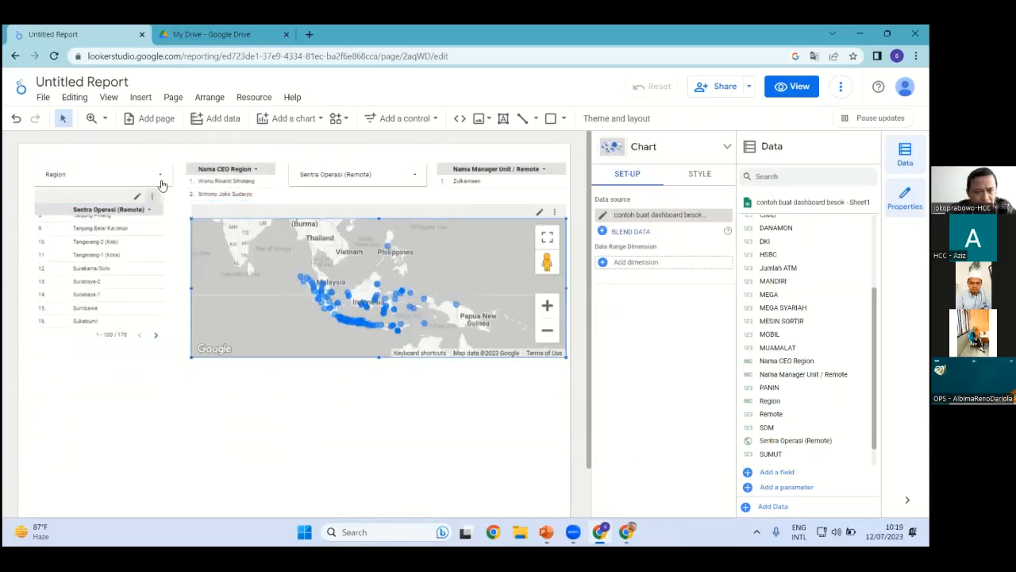
pyautogui.click(161, 181)
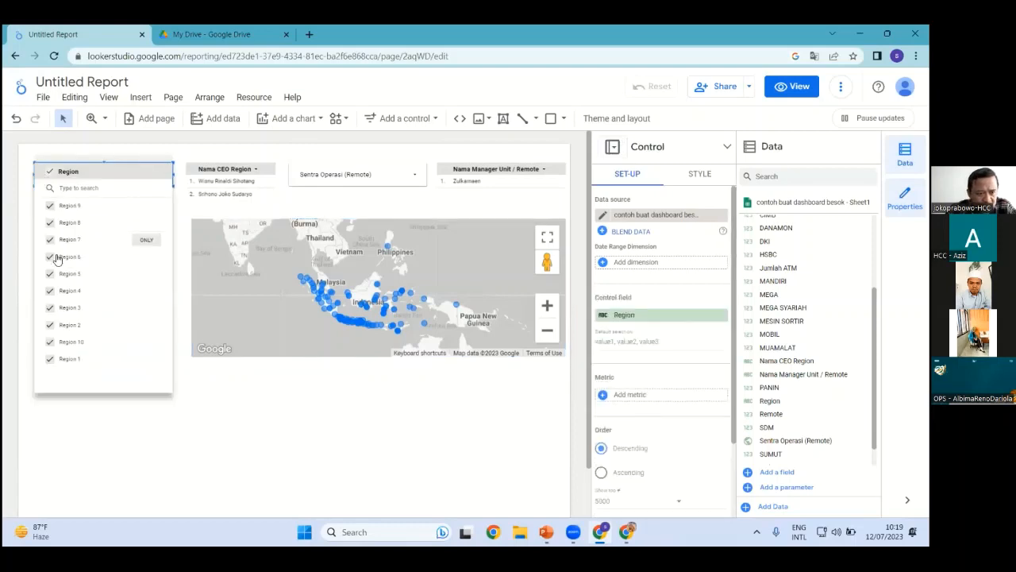
pyautogui.click(50, 205)
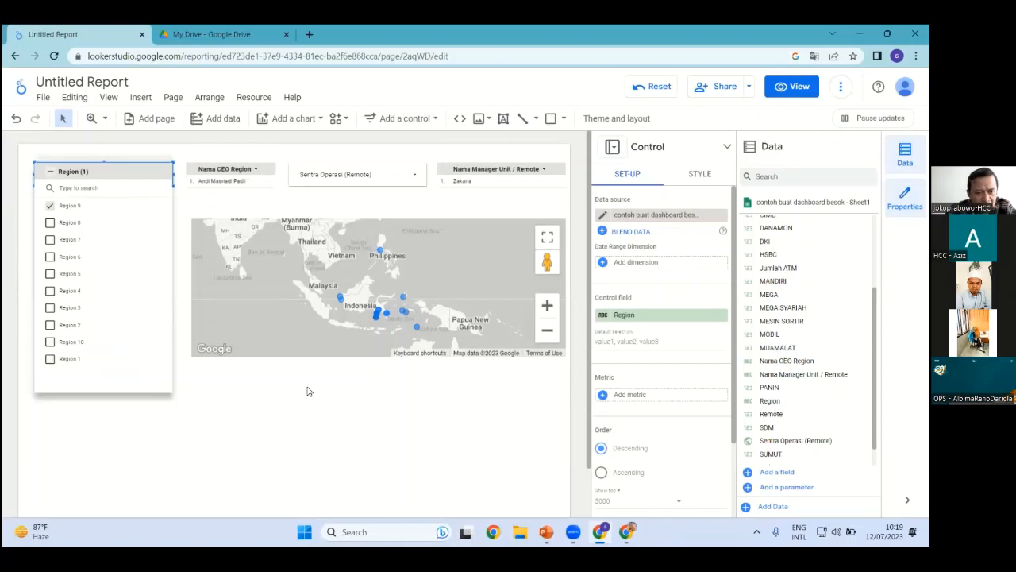
pyautogui.click(309, 391)
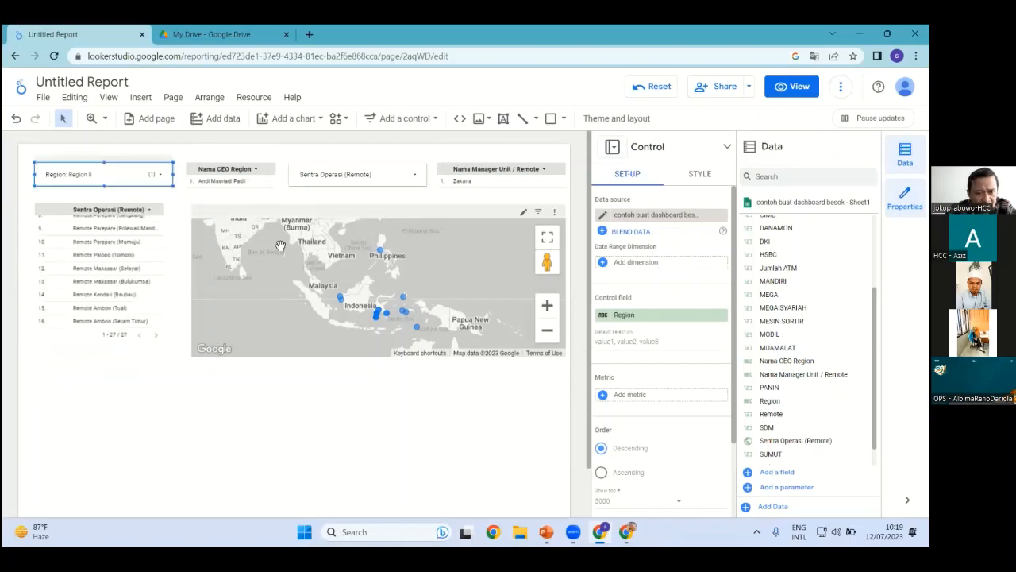
pyautogui.click(416, 177)
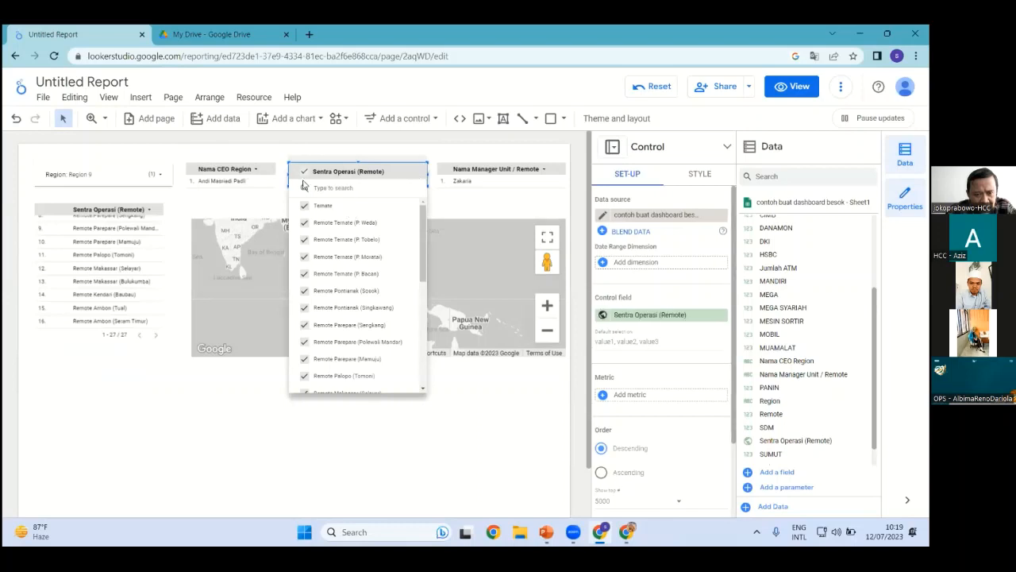
pyautogui.click(304, 171)
pyautogui.click(304, 204)
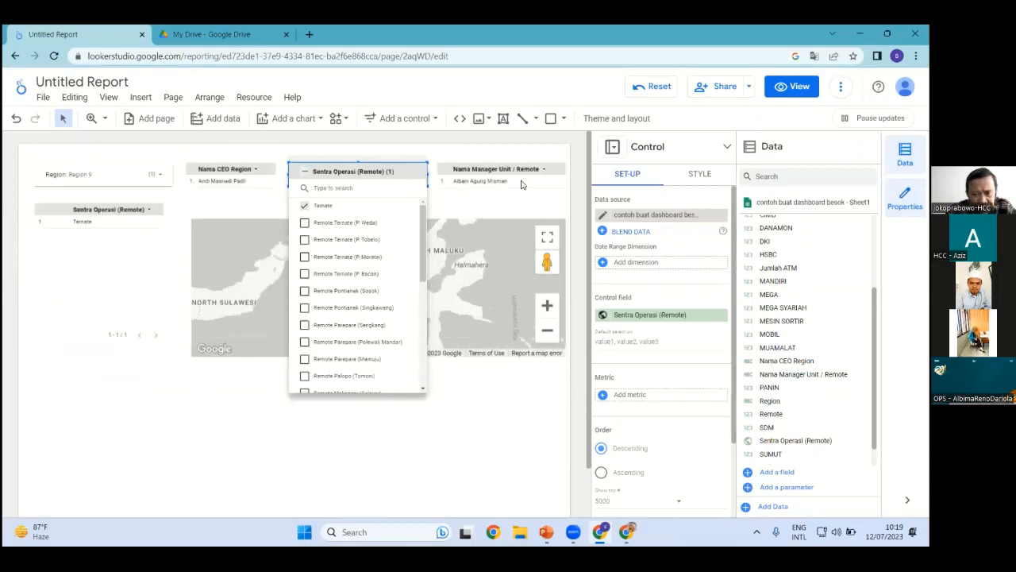
pyautogui.click(438, 189)
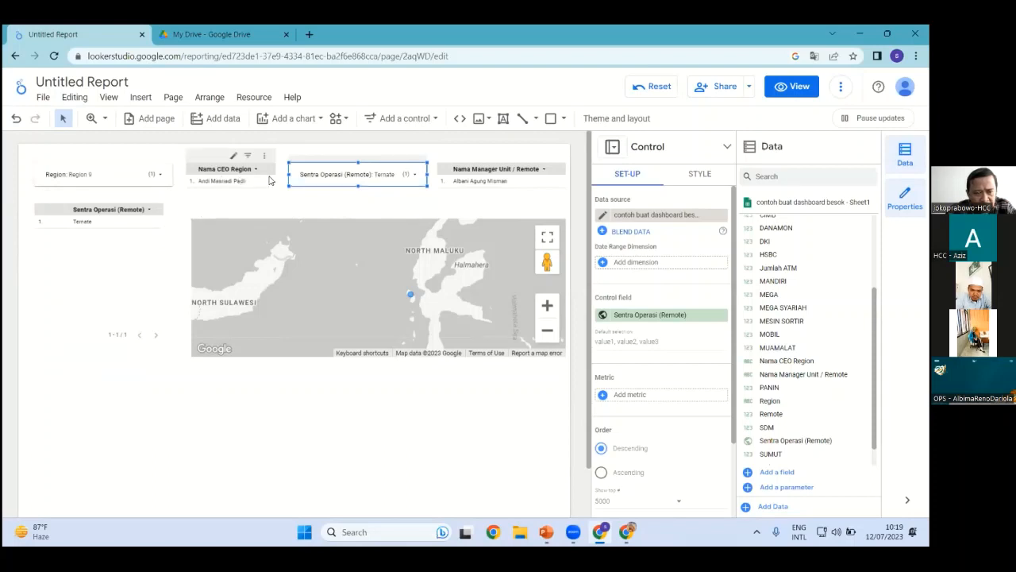
pyautogui.click(370, 424)
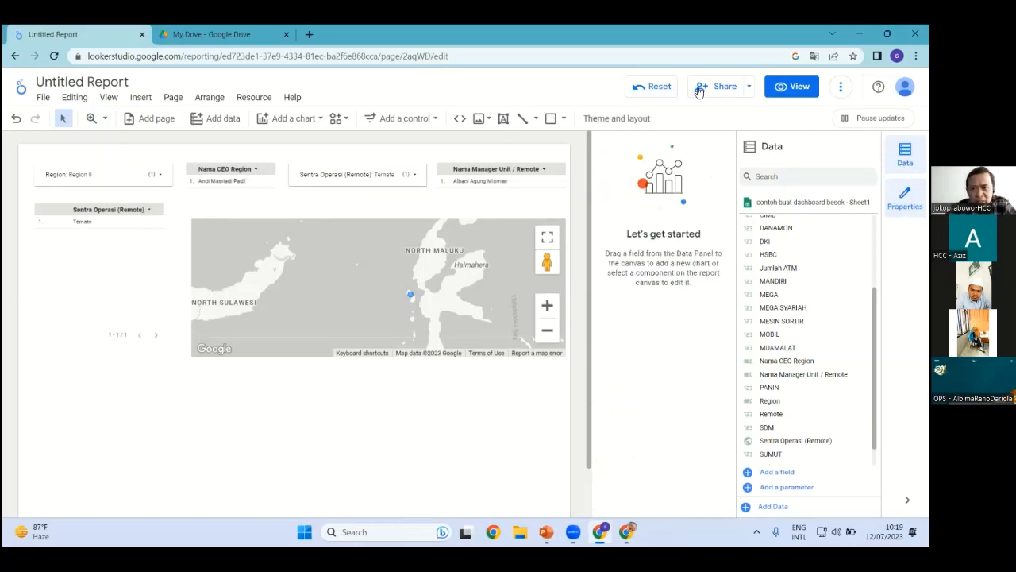
pyautogui.click(660, 87)
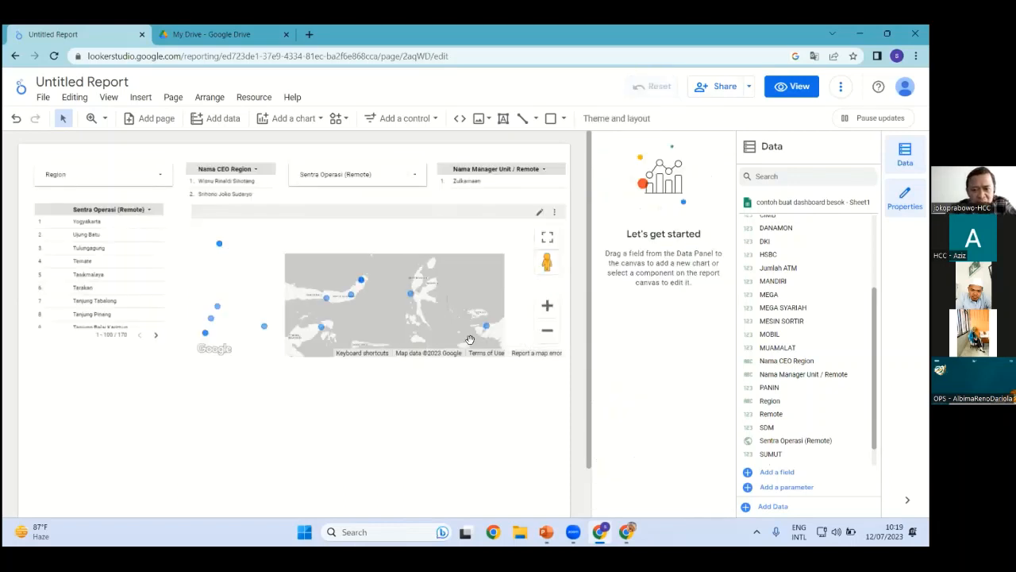
# Give the bubble map a Satellite background and shrink the bubble size
pyautogui.click(485, 247)
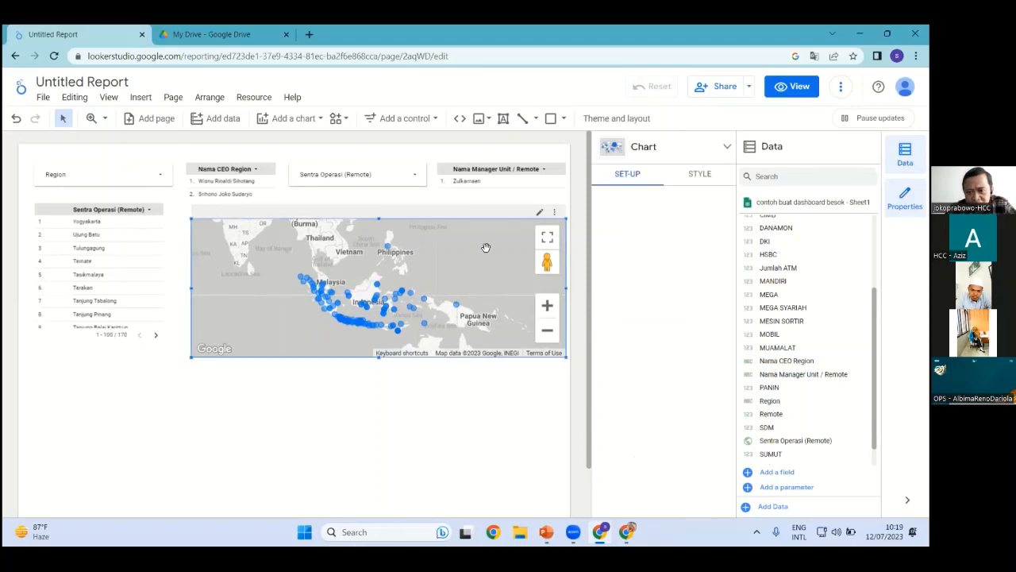
pyautogui.click(700, 175)
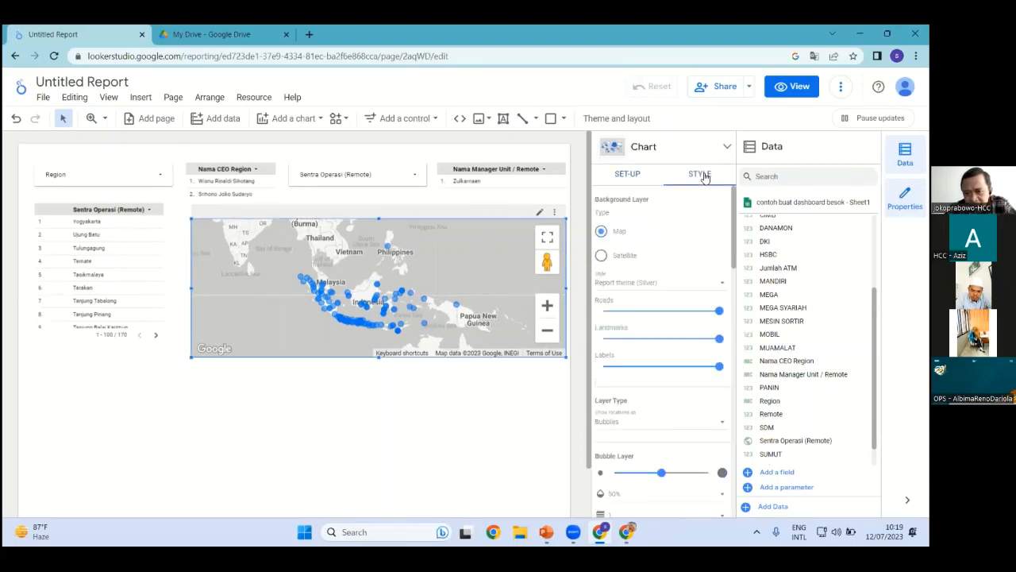
pyautogui.click(601, 255)
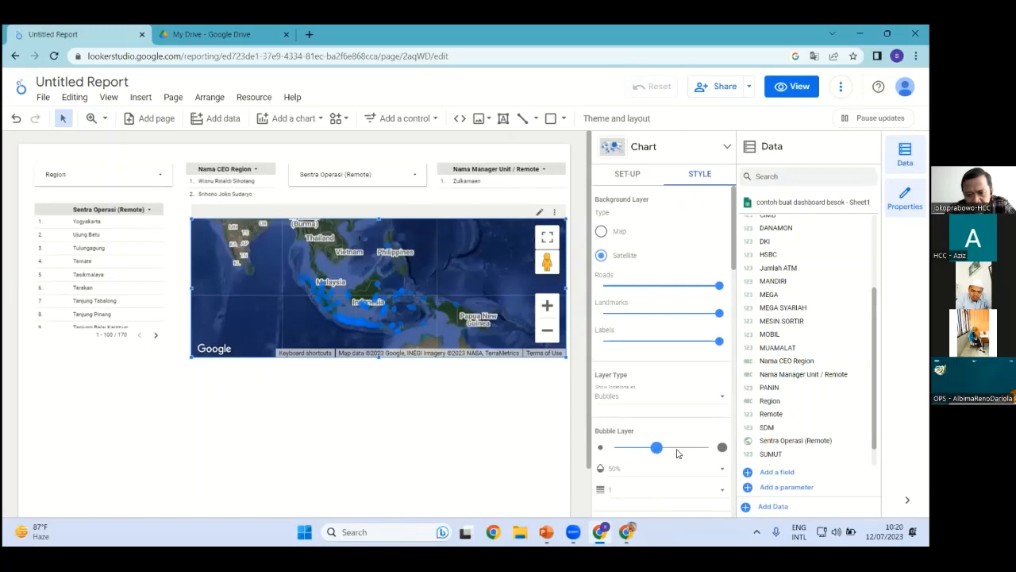
pyautogui.moveTo(707, 448); pyautogui.dragTo(656, 448)
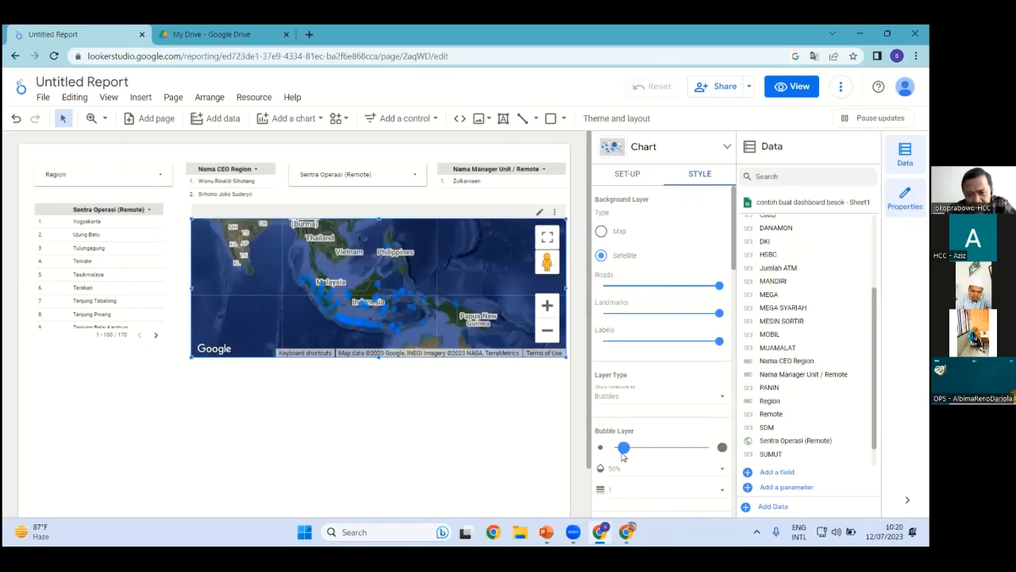
pyautogui.scroll(-3, 635, 456)
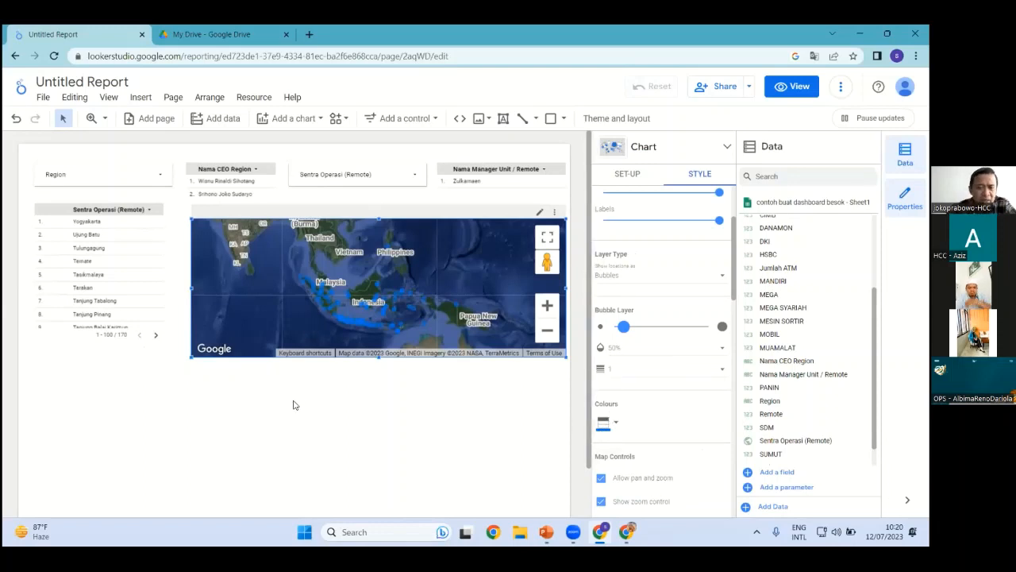
pyautogui.click(119, 402)
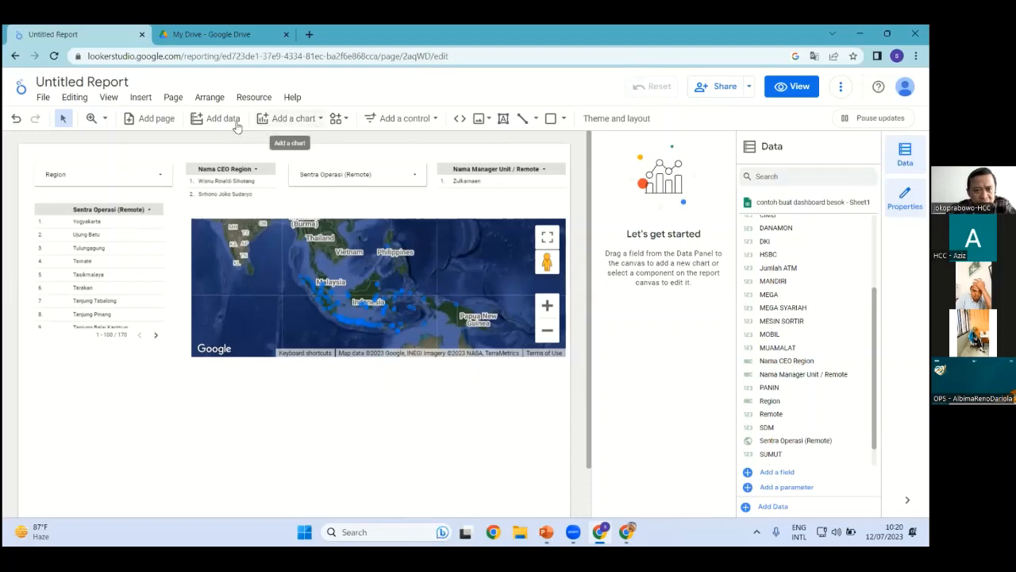
# Add a scorecard below the Sentra table with SDM as its metric, showing 2,275
pyautogui.click(305, 119)
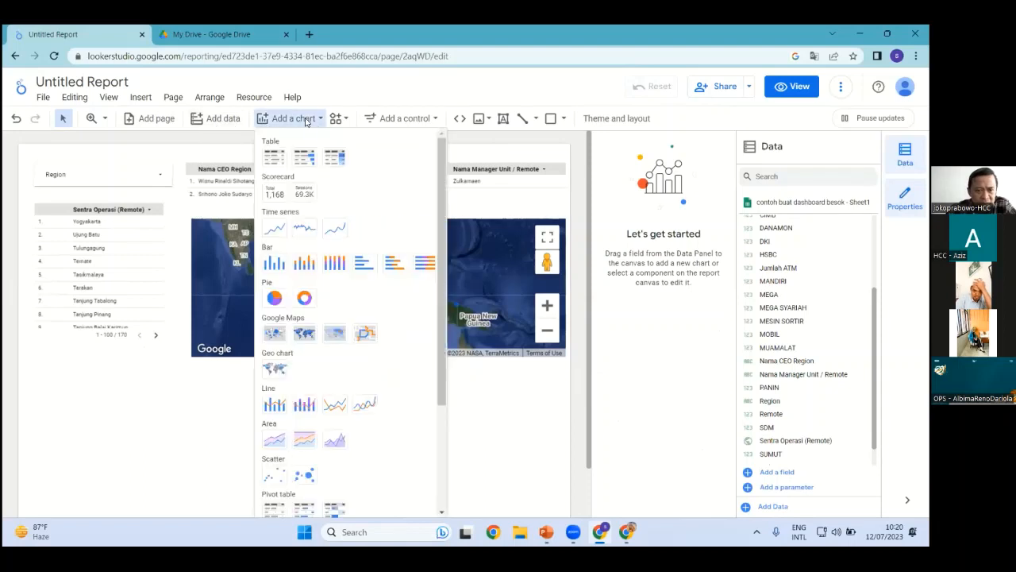
pyautogui.click(275, 186)
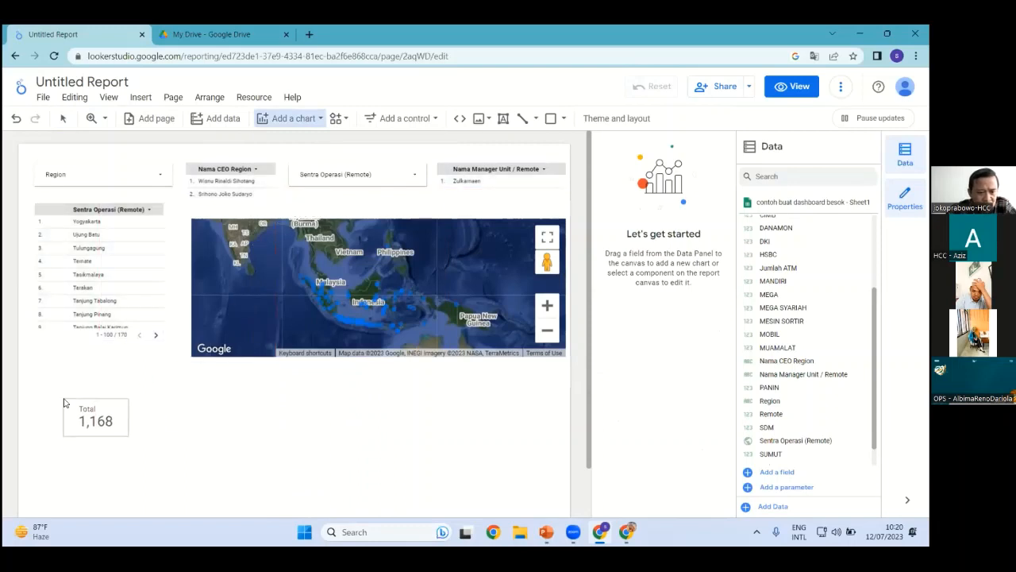
pyautogui.click(64, 398)
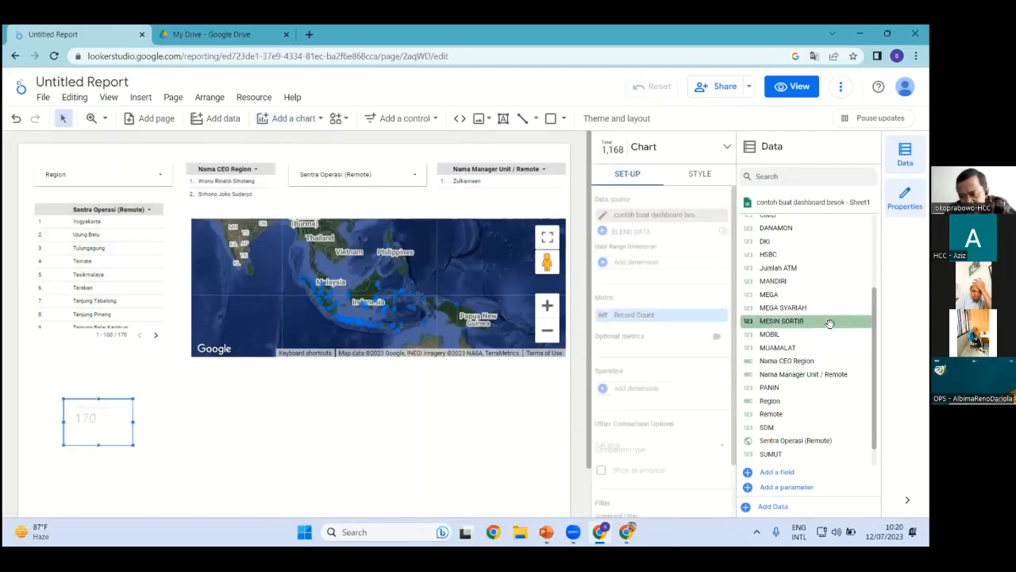
pyautogui.moveTo(777, 347); pyautogui.dragTo(801, 278)
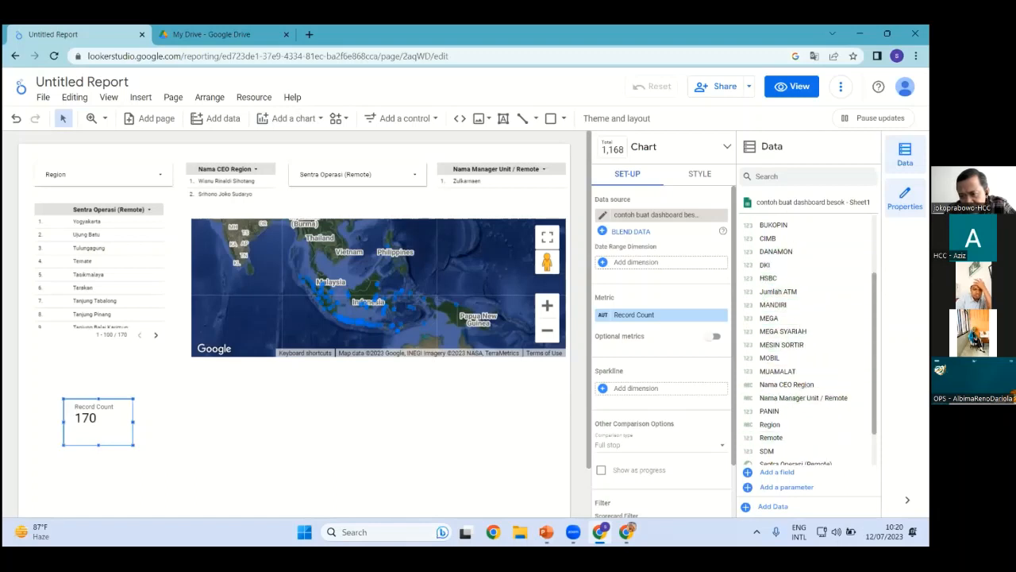
pyautogui.scroll(3, 801, 318)
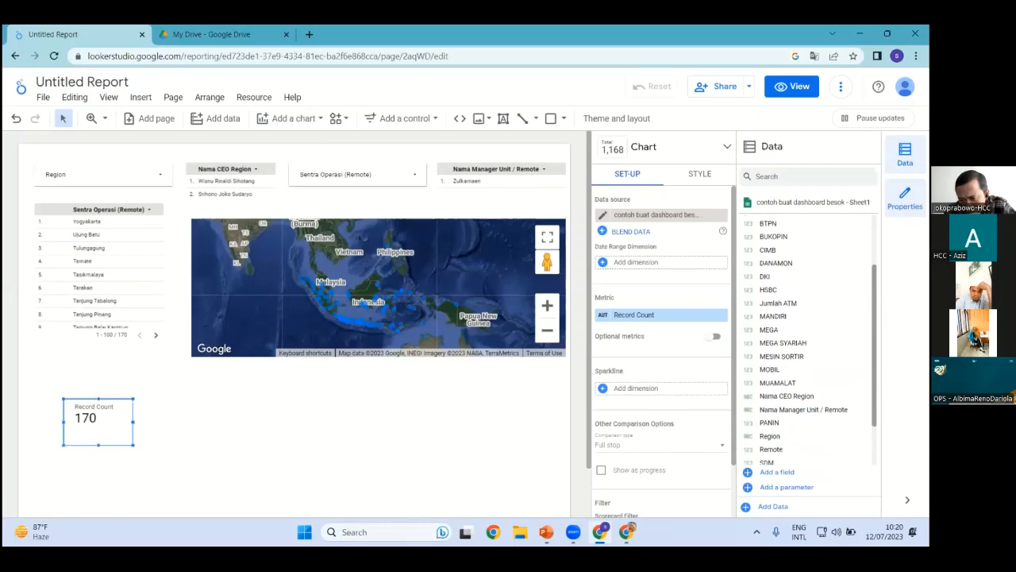
pyautogui.scroll(-3, 802, 334)
pyautogui.moveTo(770, 451); pyautogui.dragTo(633, 321)
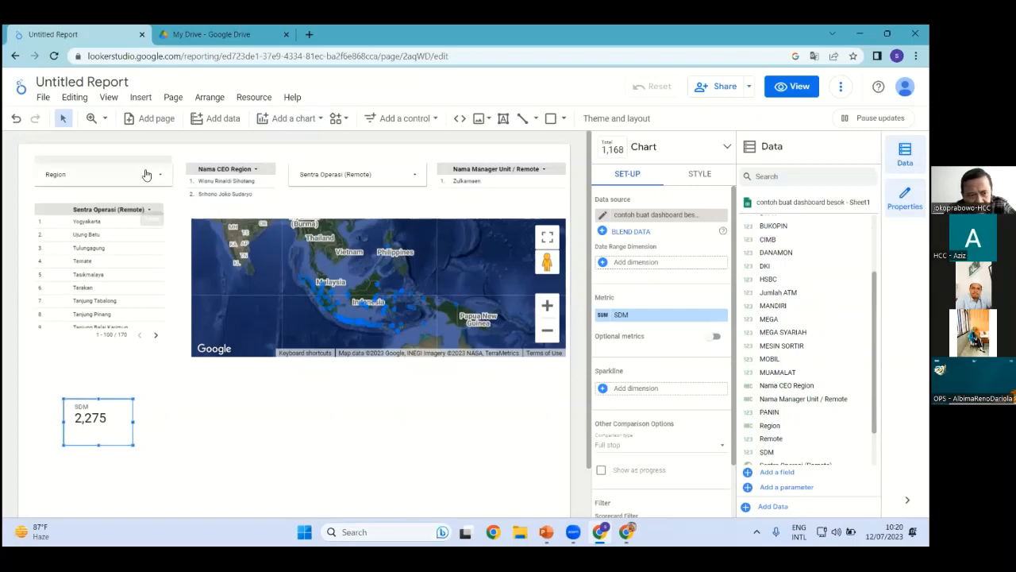
# Limit the Region filter to Region 3 only
pyautogui.click(158, 175)
pyautogui.click(50, 172)
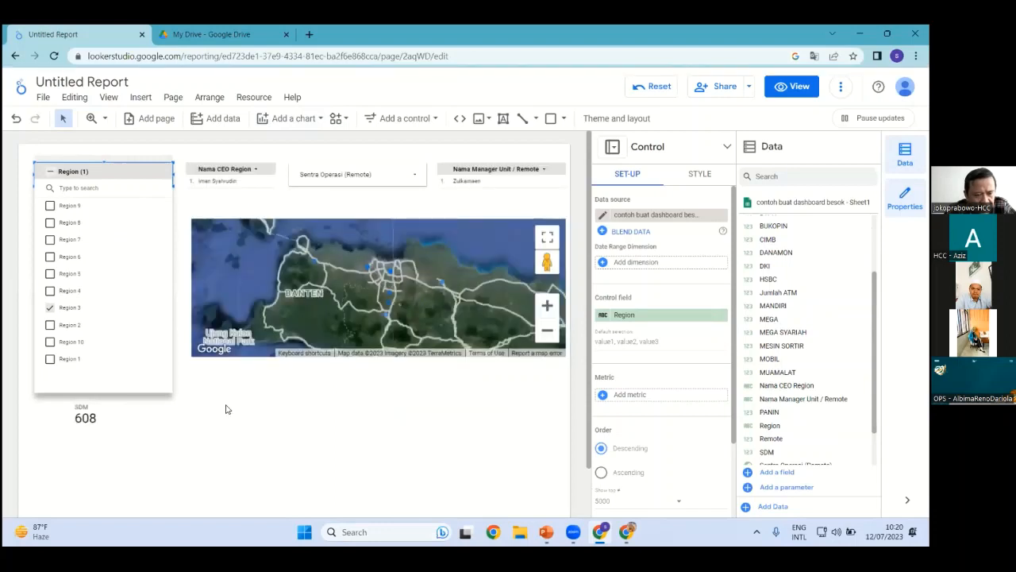
pyautogui.click(226, 409)
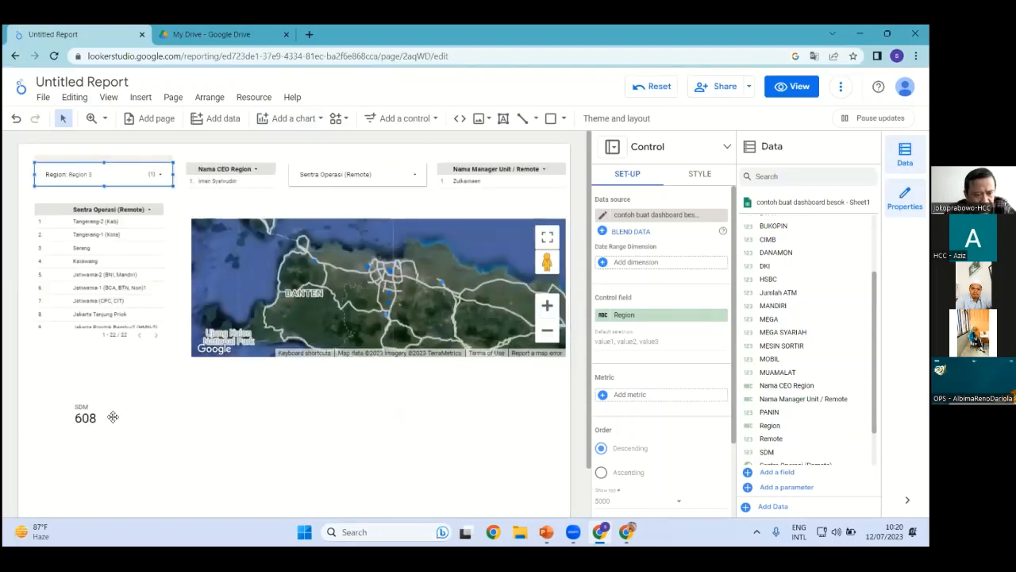
# Limit Sentra Operasi to Tangerang-2 (Kab) only, then select the SDM scorecard reading 30
pyautogui.click(399, 183)
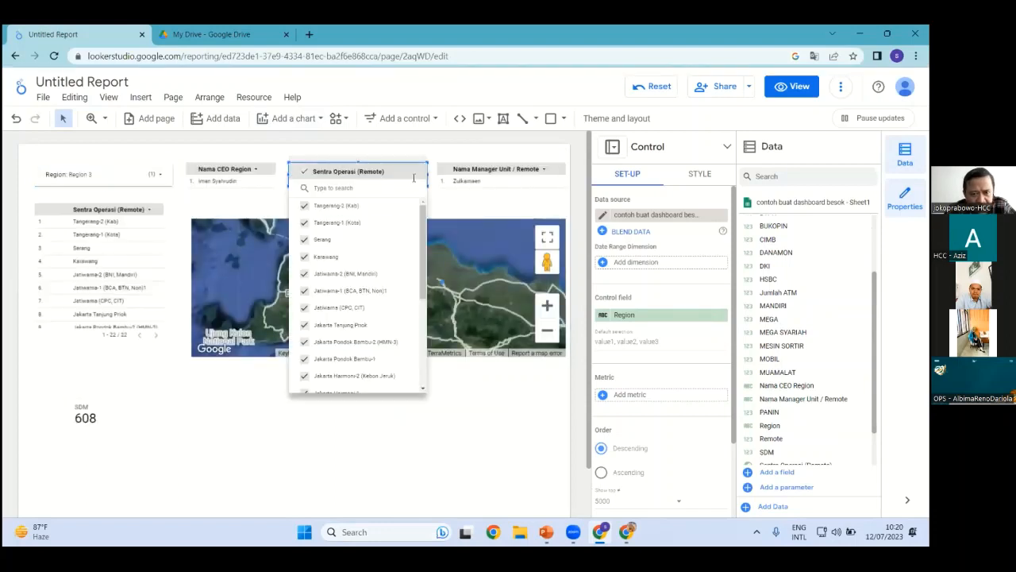
pyautogui.click(306, 206)
pyautogui.click(286, 433)
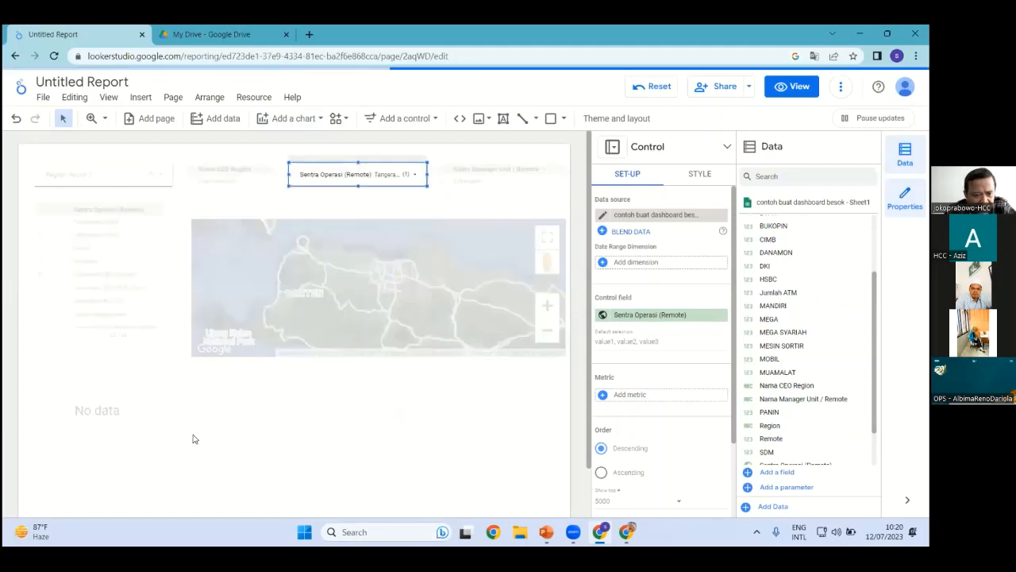
pyautogui.click(117, 431)
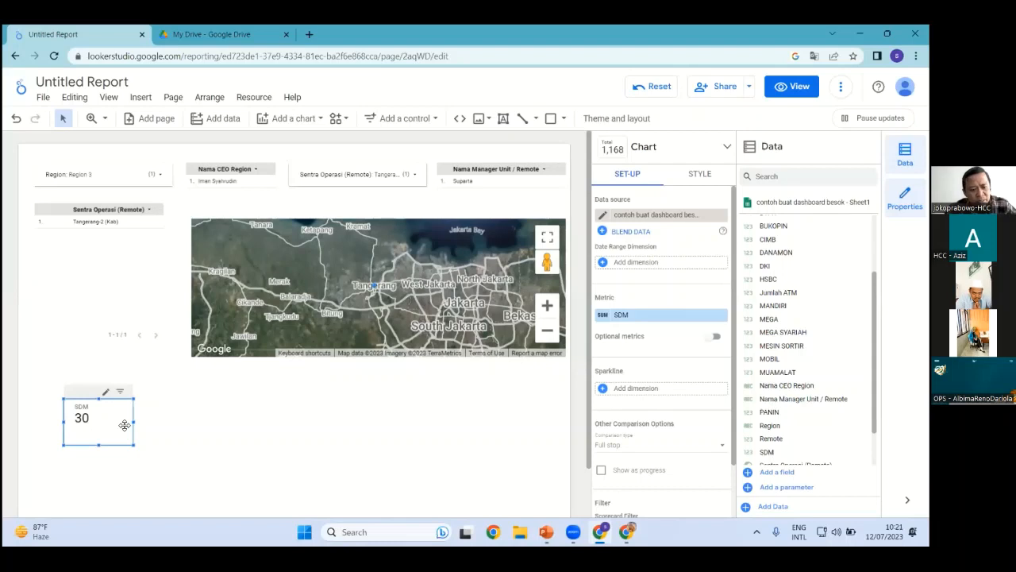
# Paste copies of the SDM scorecard and drag them into a row beneath the map
pyautogui.click(249, 426)
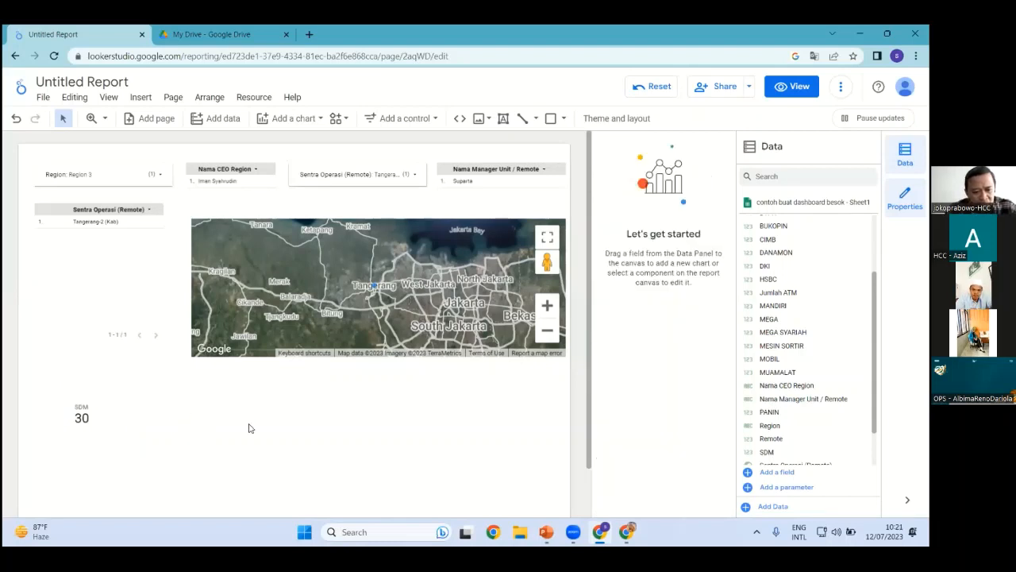
pyautogui.scroll(-1, 249, 420)
pyautogui.hotkey('ctrl', 'v')
pyautogui.hotkey('ctrl', 'v')
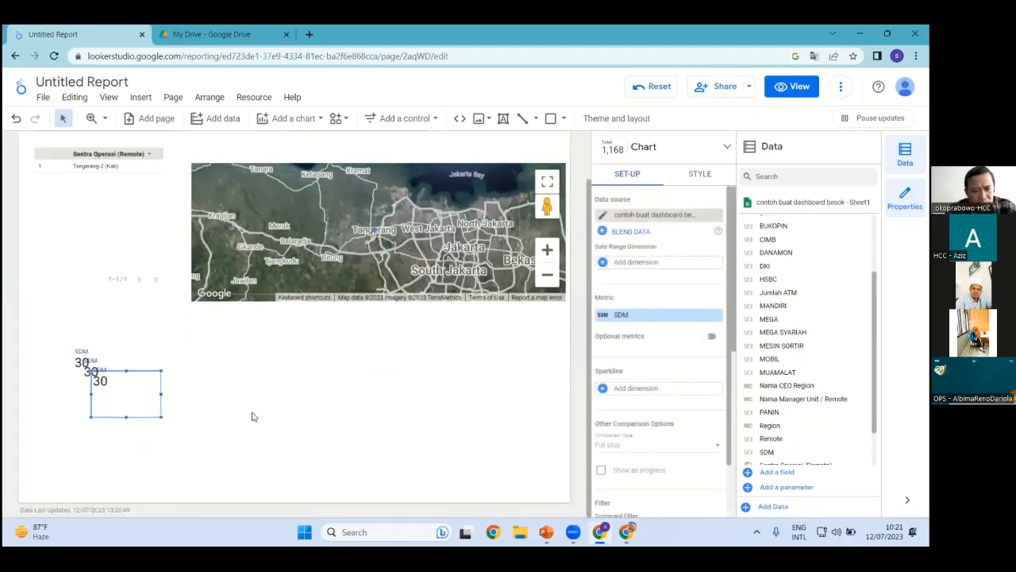
pyautogui.moveTo(163, 394); pyautogui.dragTo(524, 363)
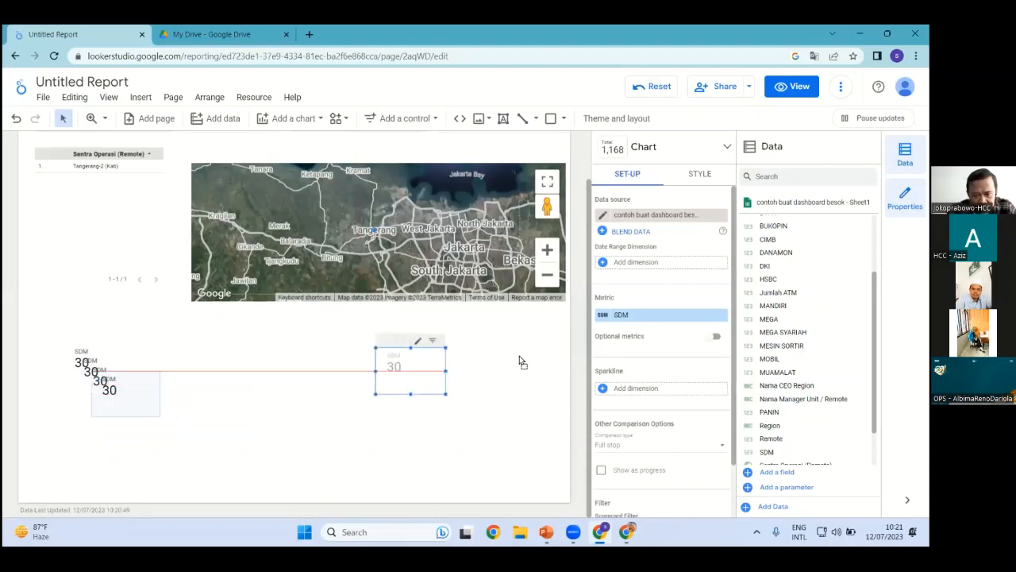
pyautogui.click(109, 392)
pyautogui.moveTo(109, 391); pyautogui.dragTo(395, 362)
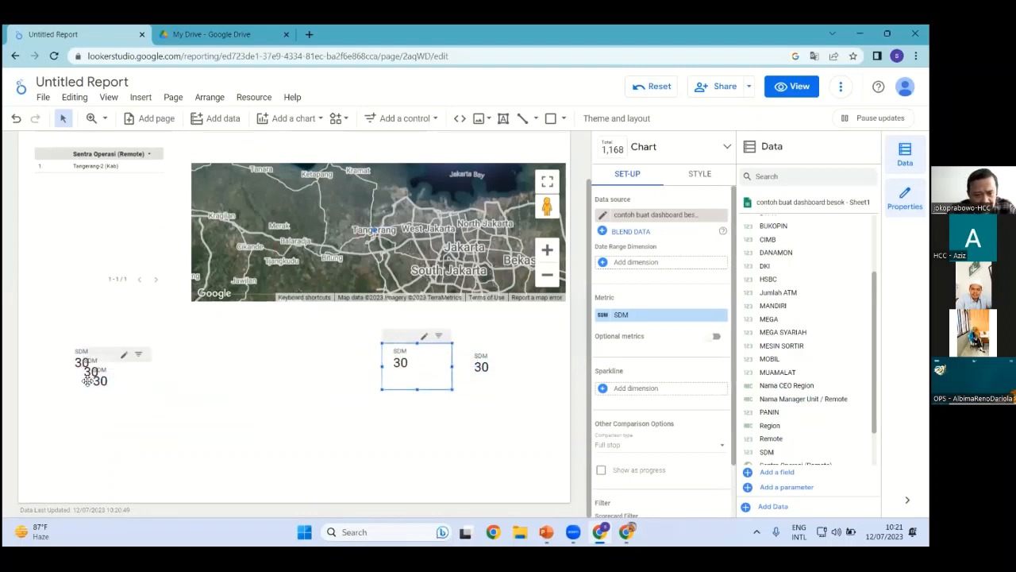
pyautogui.moveTo(99, 380); pyautogui.dragTo(268, 368)
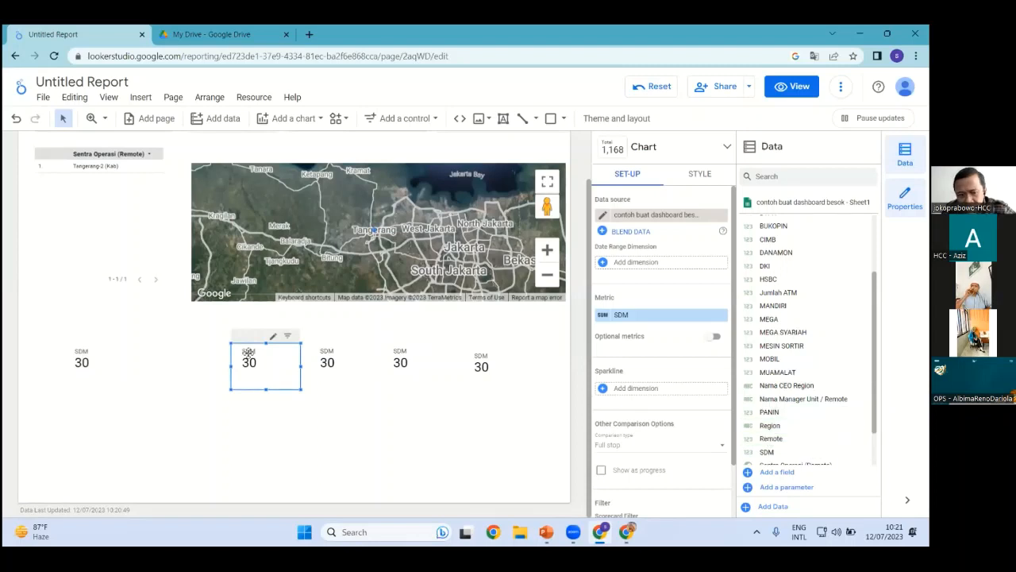
pyautogui.moveTo(245, 352); pyautogui.dragTo(81, 400)
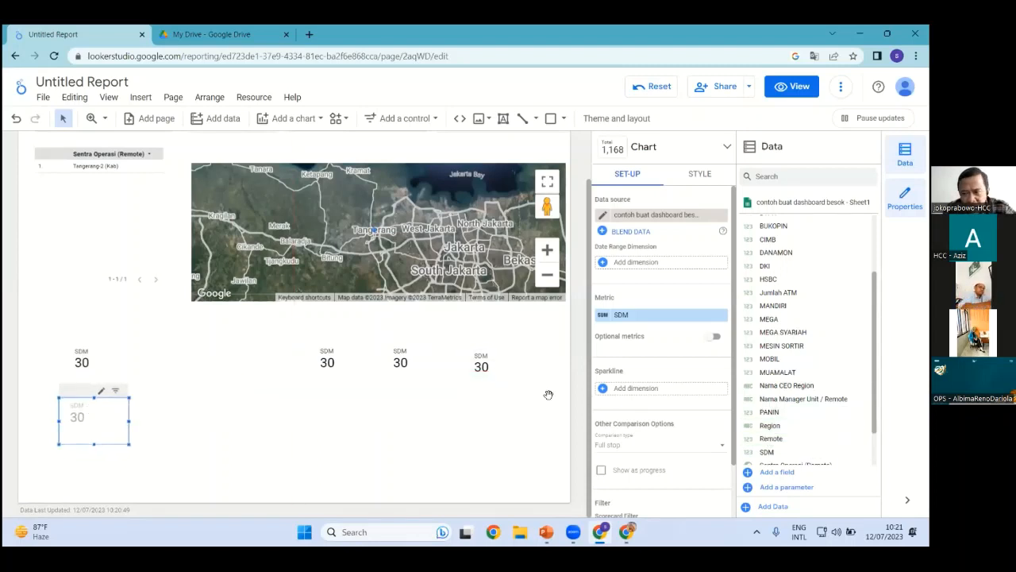
# Try Titik CIT as one scorecard's metric, then revert it to SDM
pyautogui.scroll(2, 801, 297)
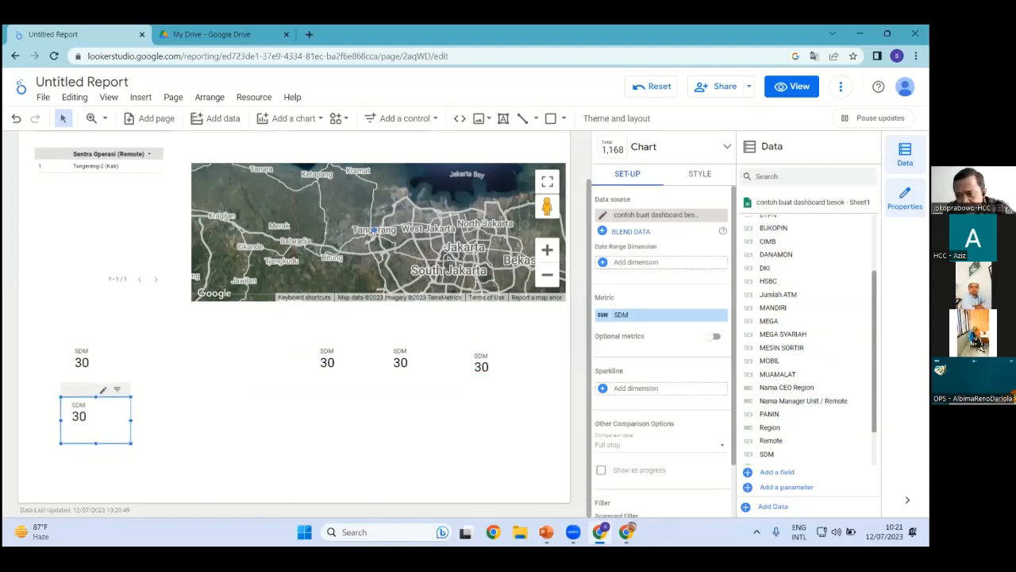
pyautogui.scroll(-3, 809, 337)
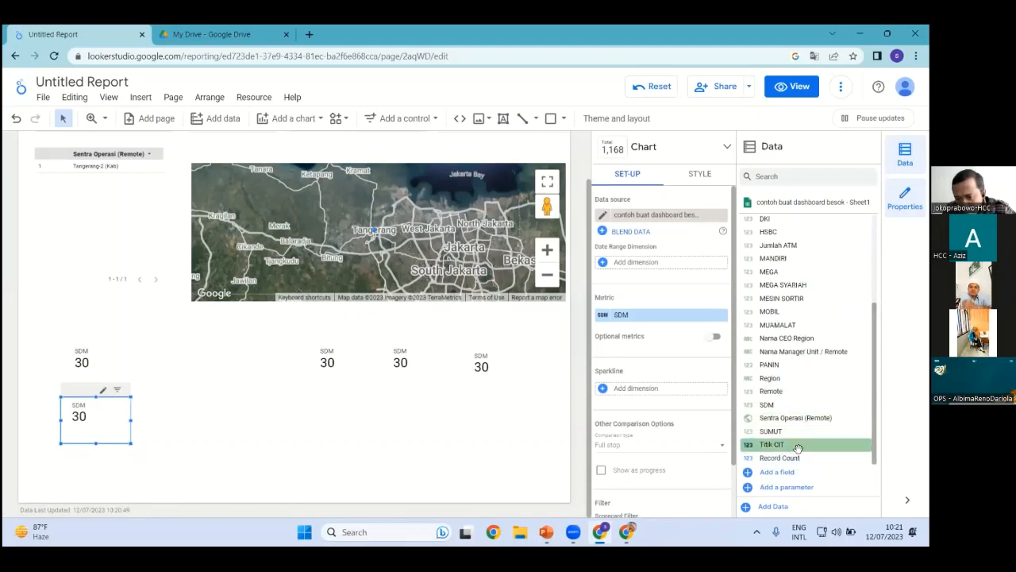
pyautogui.moveTo(724, 454); pyautogui.dragTo(640, 326)
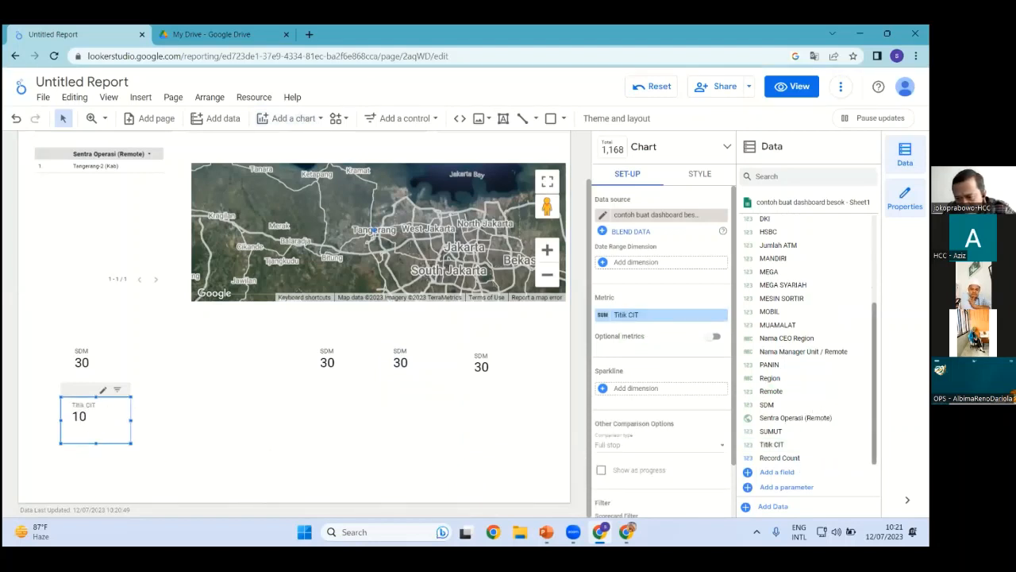
pyautogui.scroll(2, 810, 338)
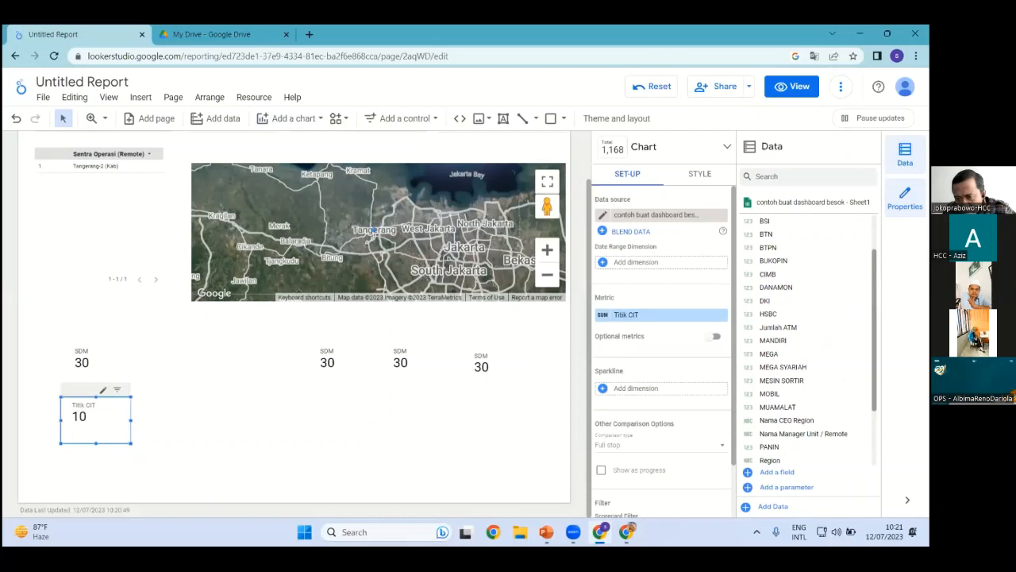
pyautogui.scroll(2, 810, 339)
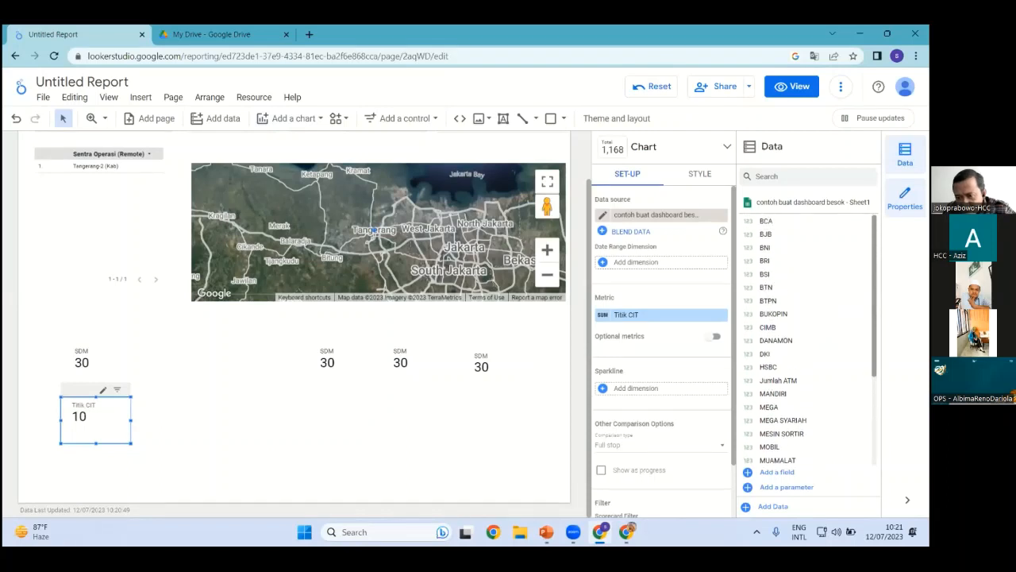
pyautogui.scroll(-3, 810, 381)
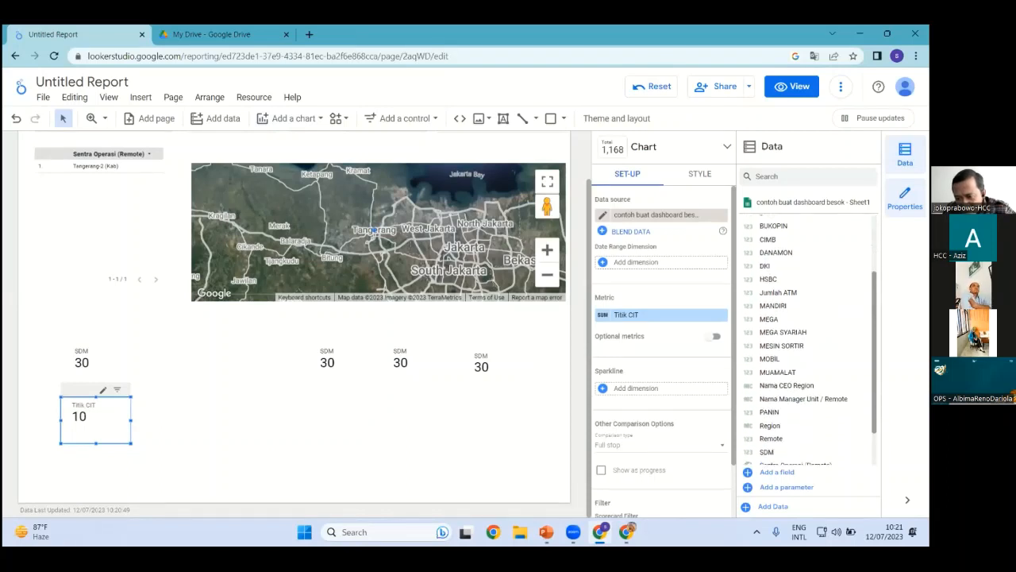
pyautogui.moveTo(766, 426); pyautogui.dragTo(612, 314)
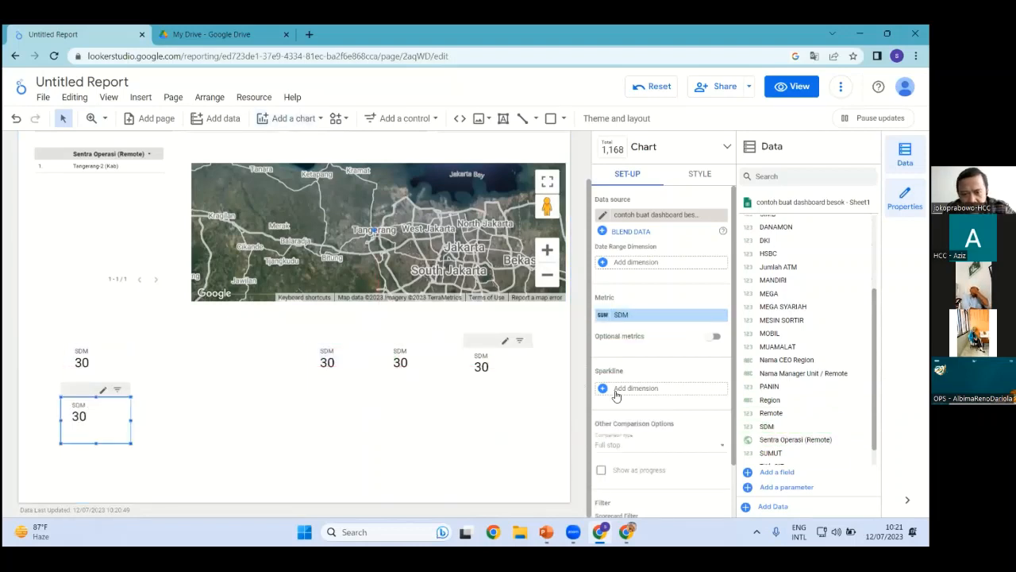
# Switch a middle scorecard copy to the BNI total (143) and place it beside SDM
pyautogui.click(328, 359)
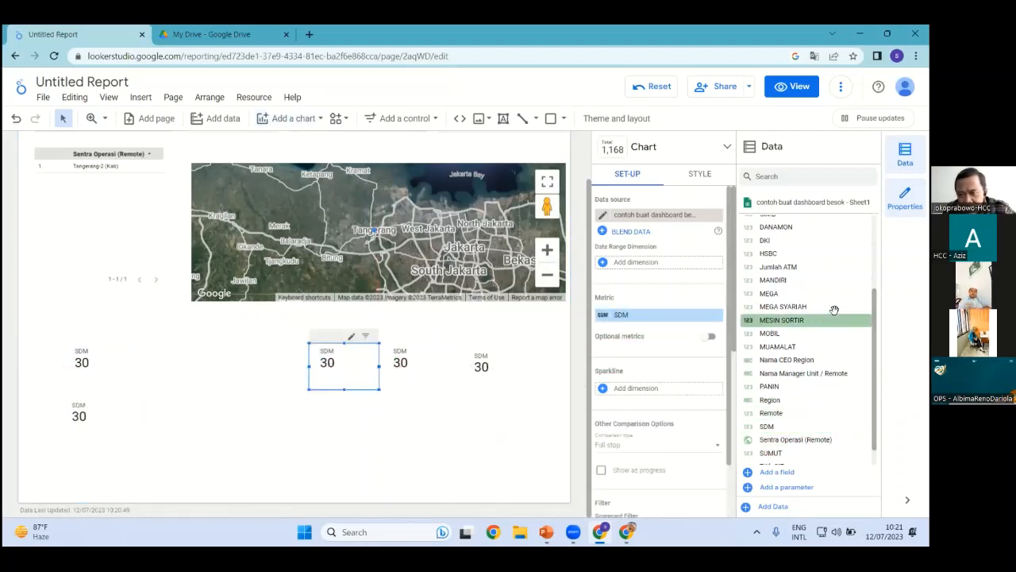
pyautogui.scroll(1, 832, 322)
pyautogui.scroll(1, 805, 334)
pyautogui.moveTo(776, 248); pyautogui.dragTo(644, 321)
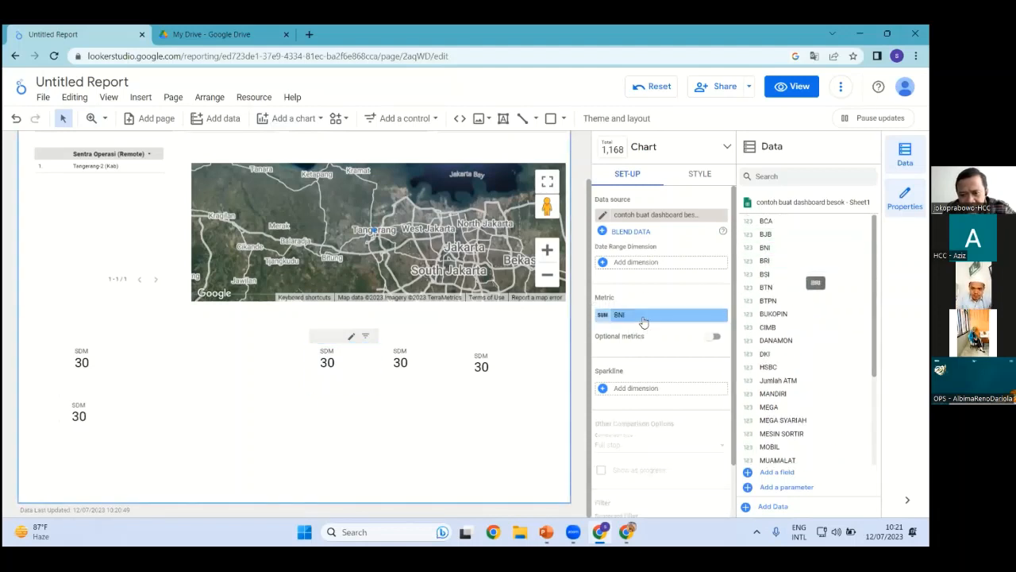
pyautogui.moveTo(336, 363); pyautogui.dragTo(202, 373)
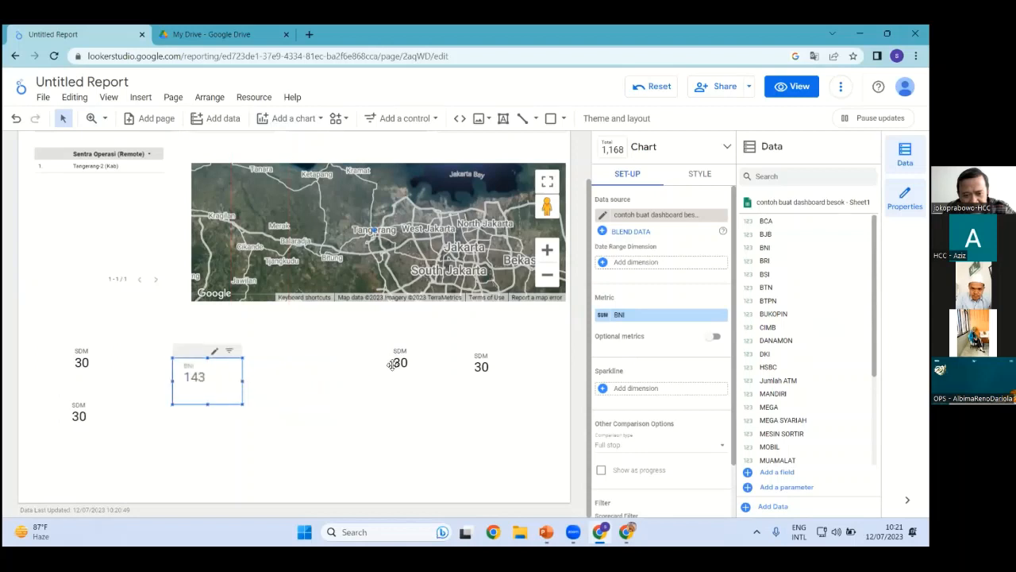
# Turn the next two copies into BCA and BSI totals and line them up after BNI
pyautogui.click(399, 358)
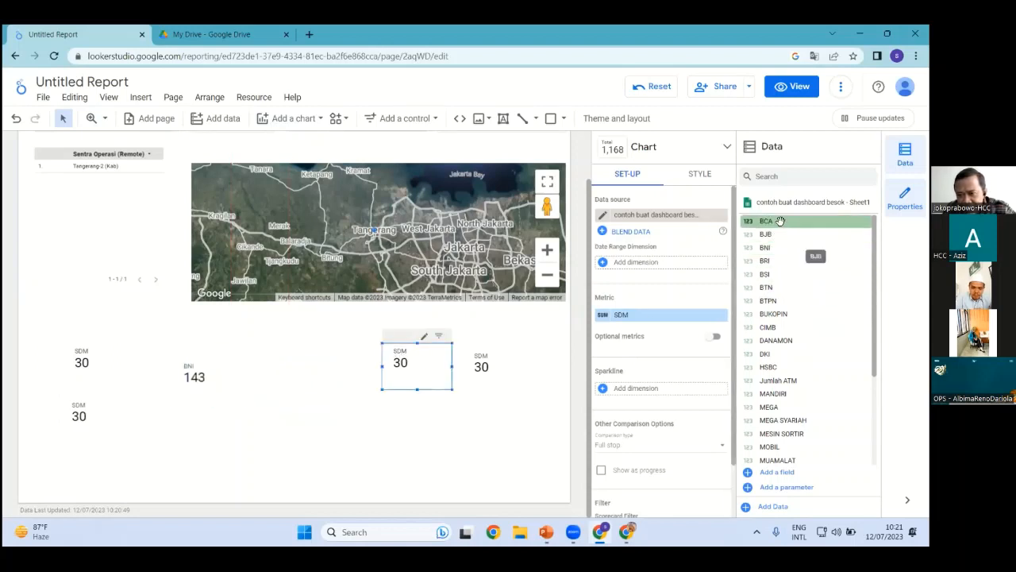
pyautogui.moveTo(780, 221); pyautogui.dragTo(623, 316)
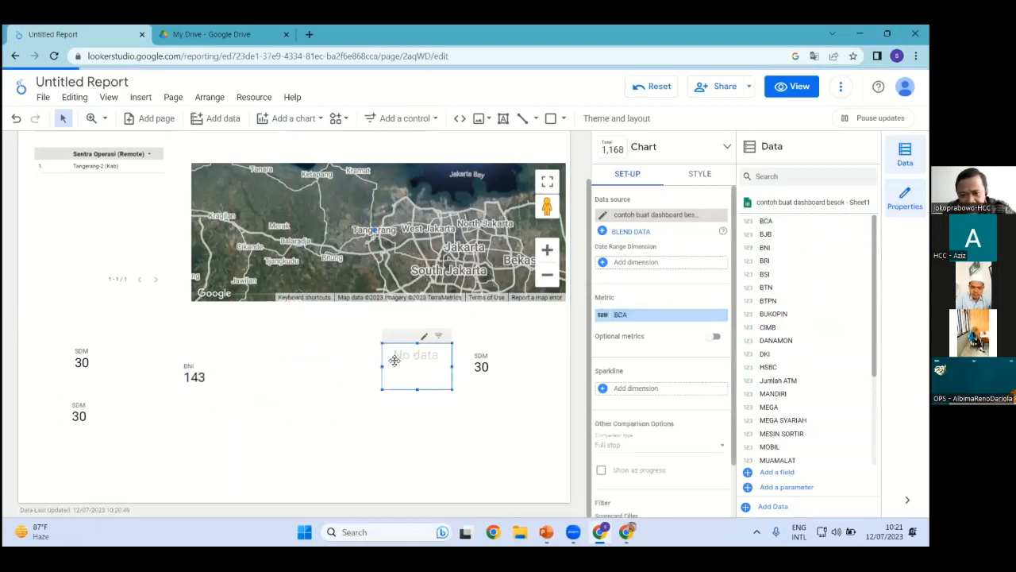
pyautogui.moveTo(377, 380); pyautogui.dragTo(286, 373)
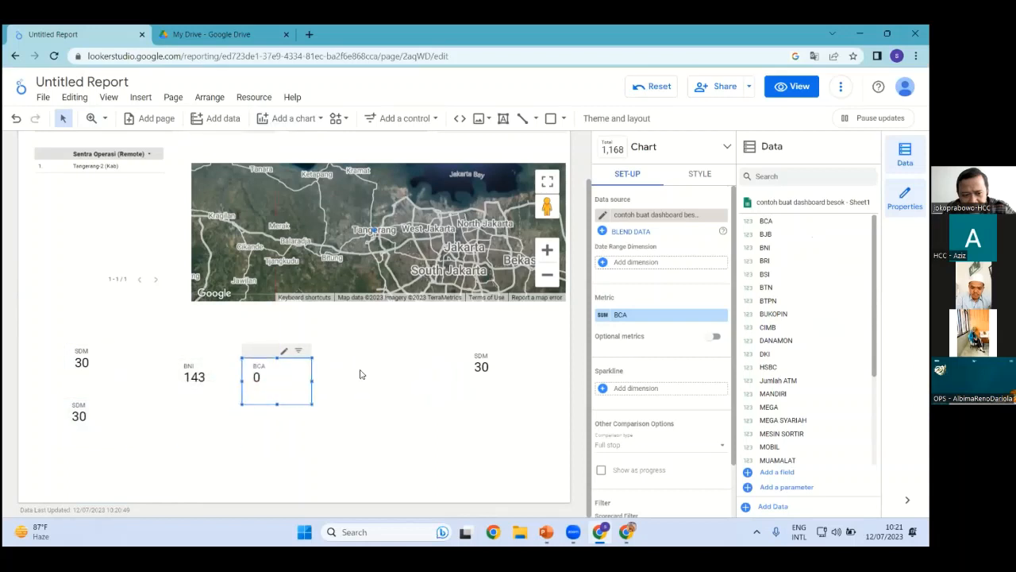
pyautogui.click(479, 371)
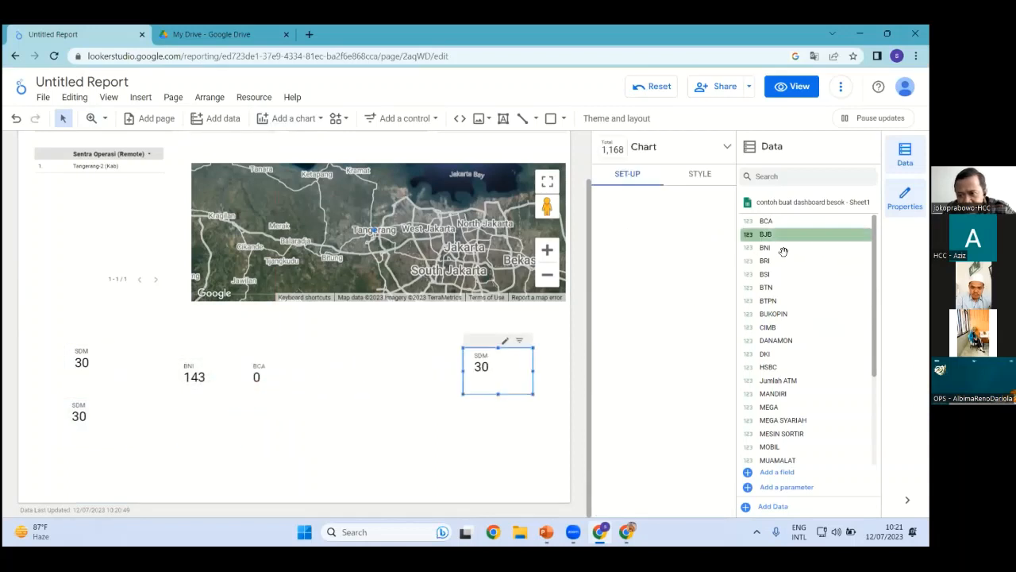
pyautogui.moveTo(776, 274); pyautogui.dragTo(631, 317)
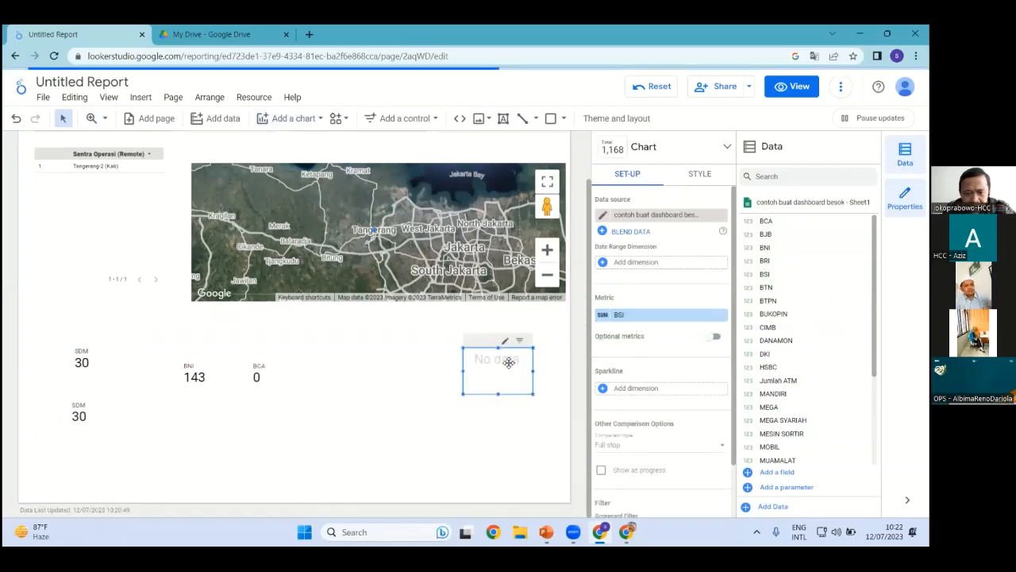
pyautogui.moveTo(507, 359); pyautogui.dragTo(203, 365)
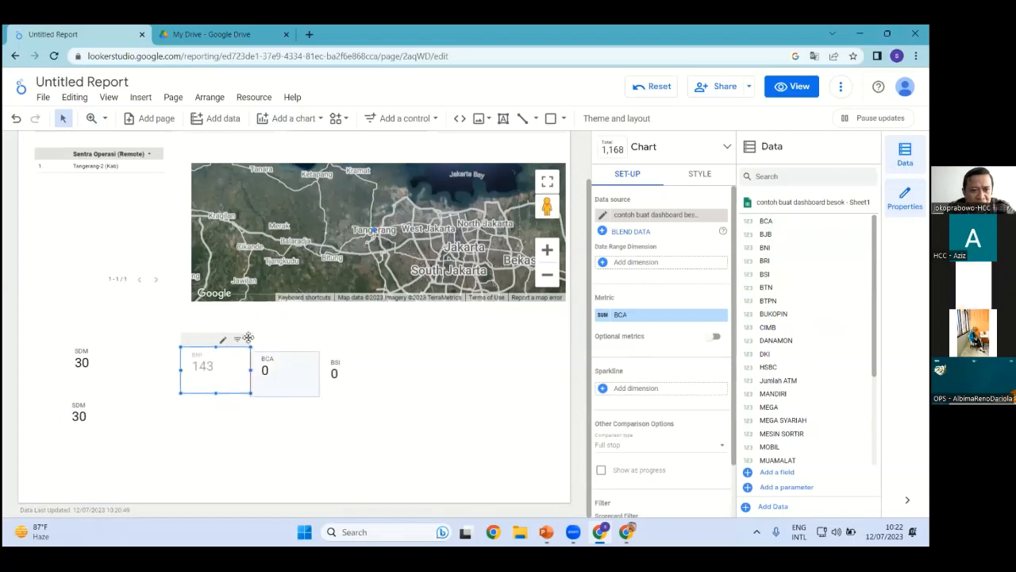
pyautogui.click(143, 98)
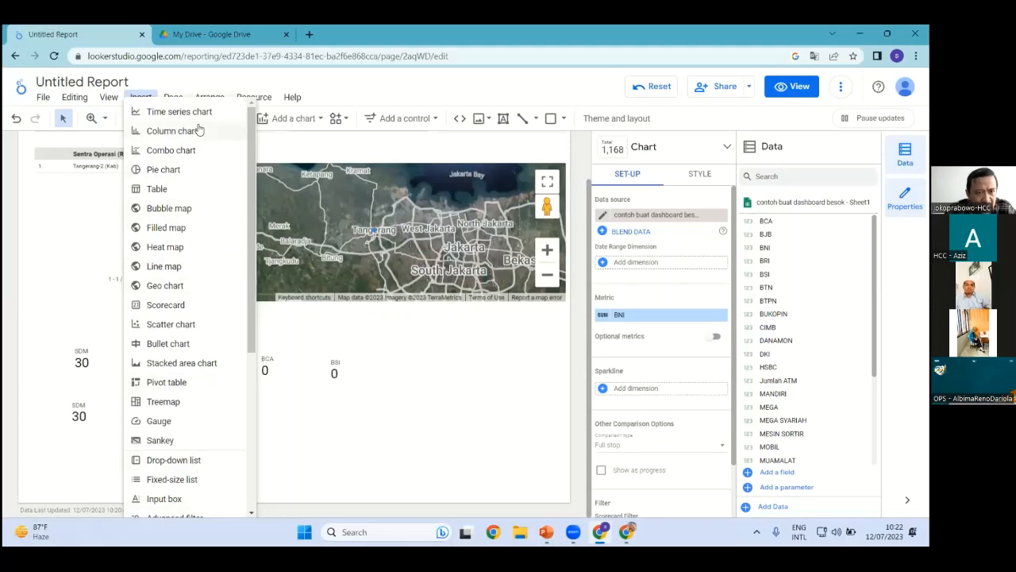
pyautogui.press('Escape')
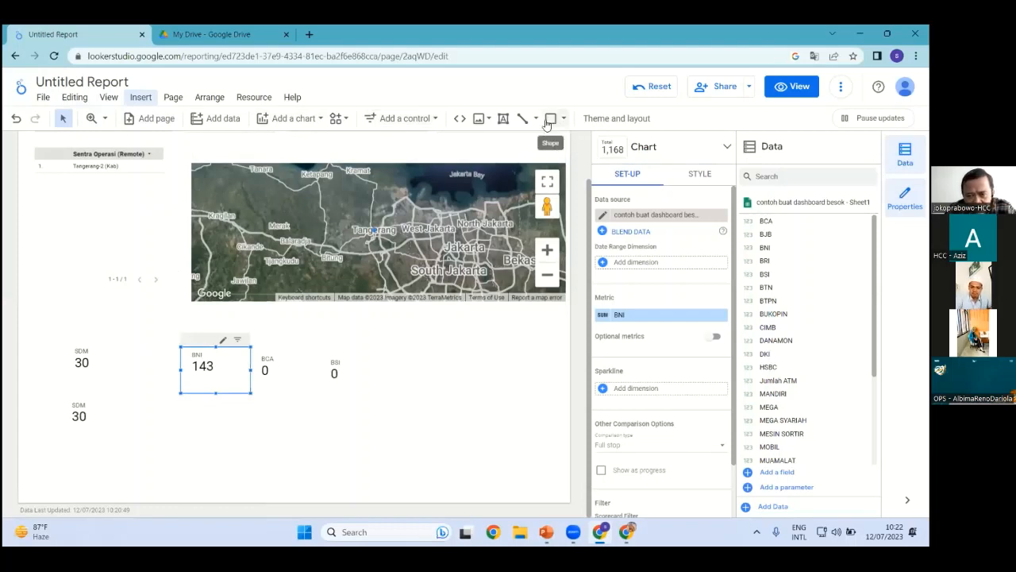
pyautogui.click(481, 121)
pyautogui.click(521, 146)
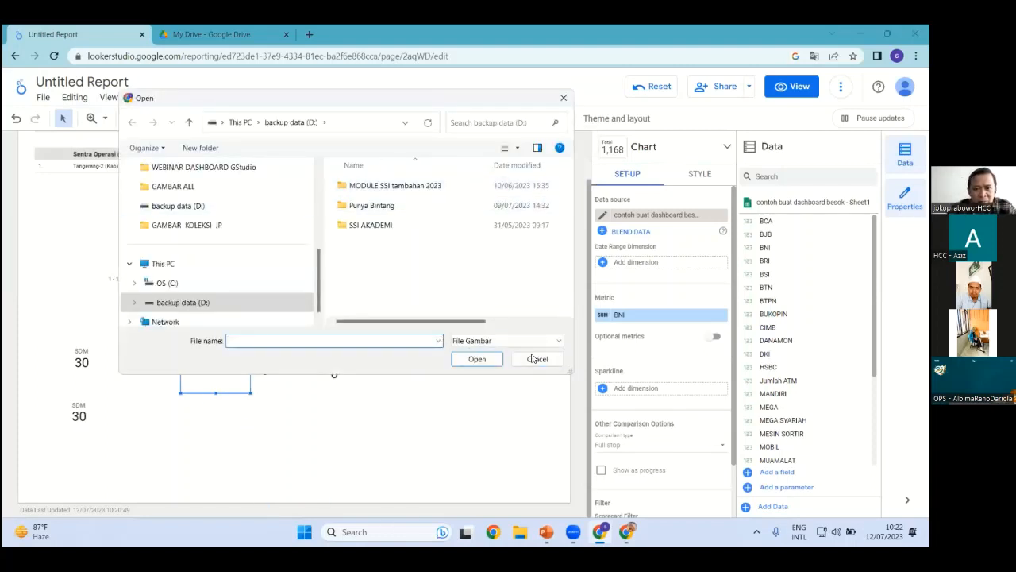
pyautogui.click(537, 359)
pyautogui.click(410, 410)
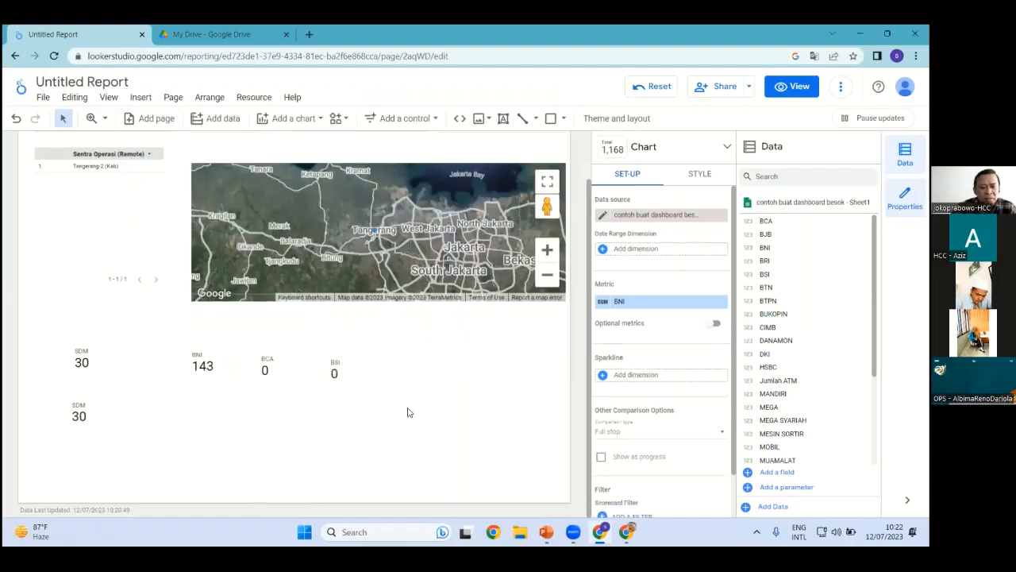
pyautogui.scroll(1, 408, 412)
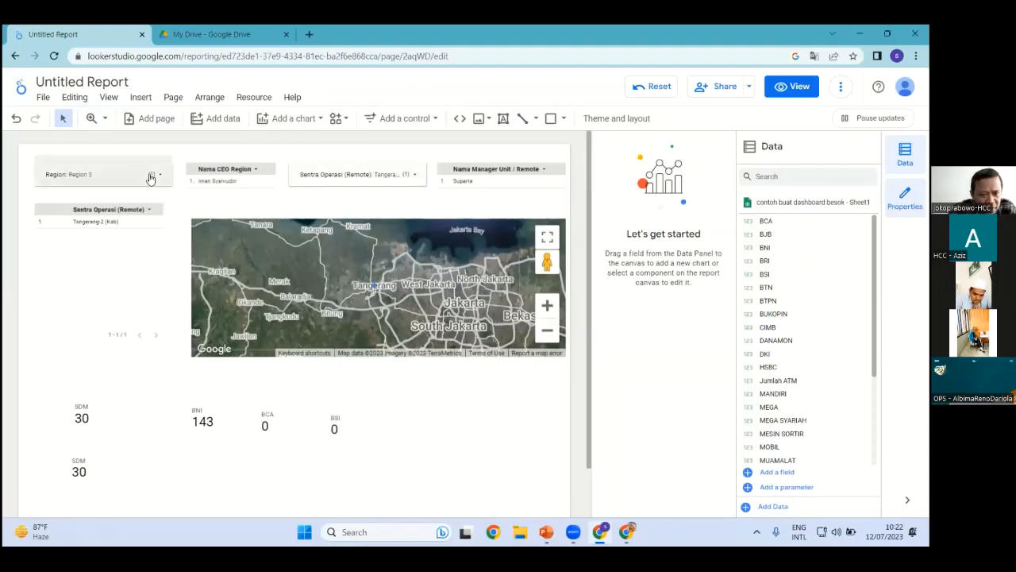
# In view mode, reset the Region filter so all regions show
pyautogui.click(793, 87)
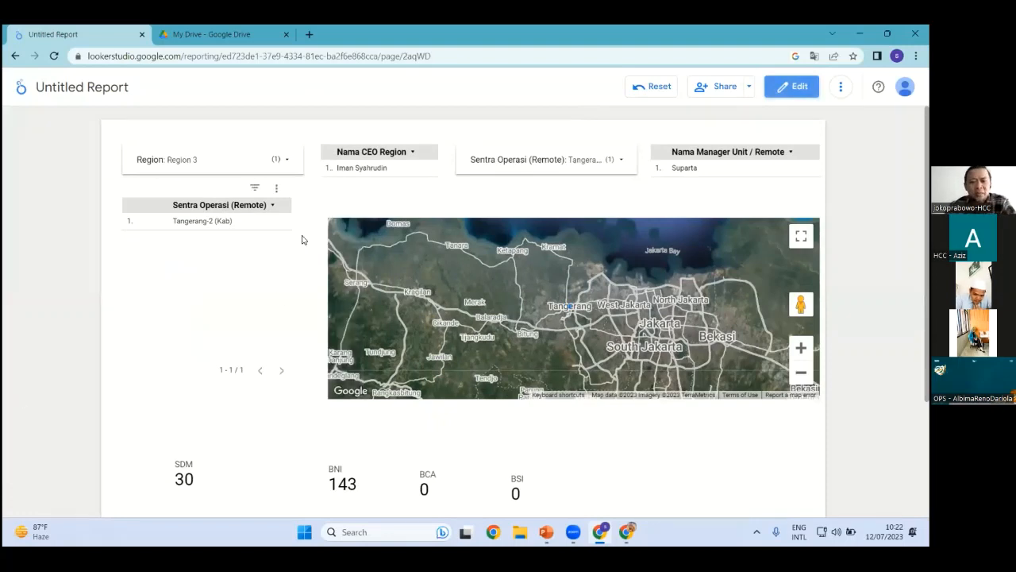
pyautogui.click(289, 161)
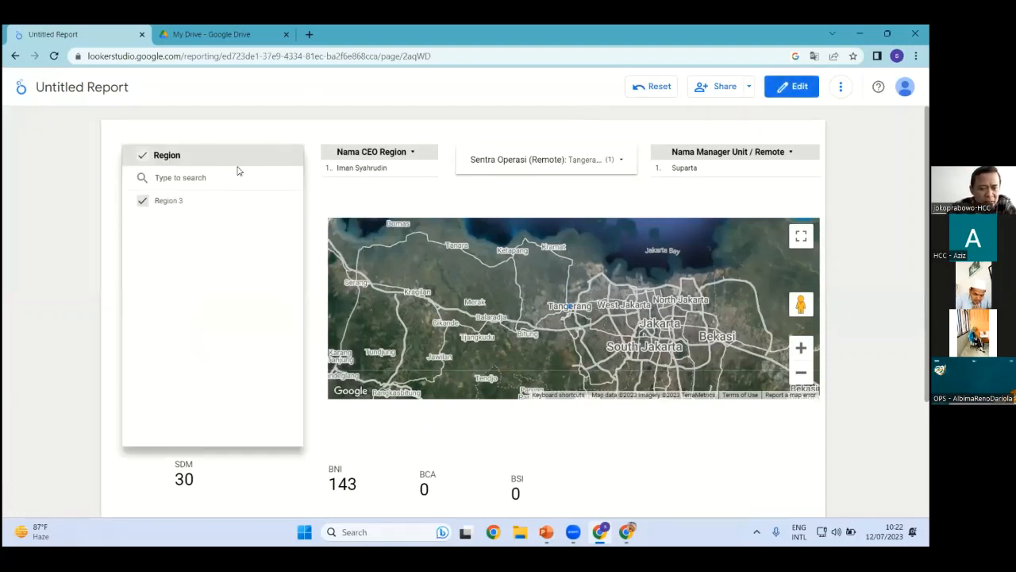
pyautogui.click(143, 157)
pyautogui.click(142, 201)
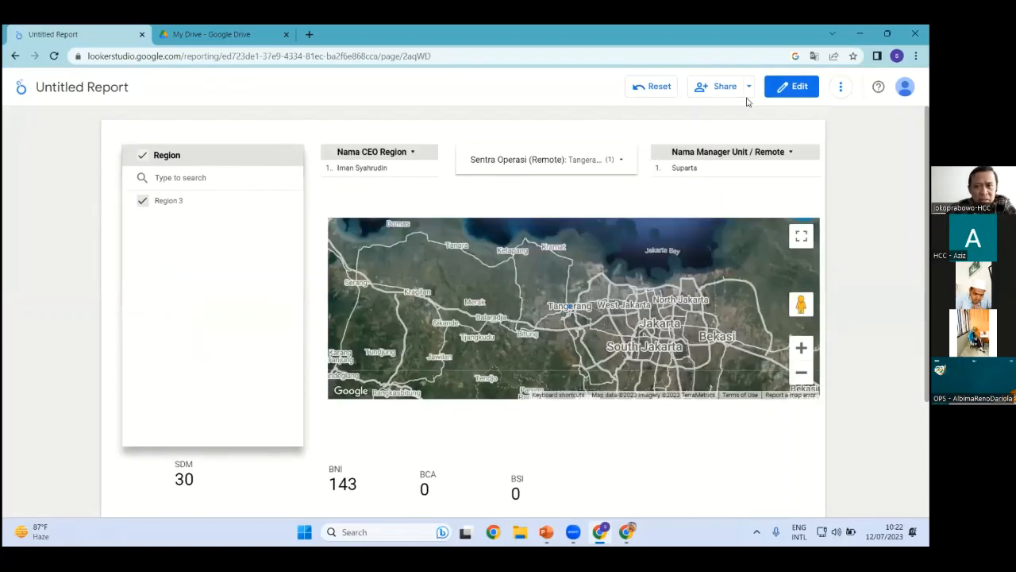
pyautogui.click(651, 87)
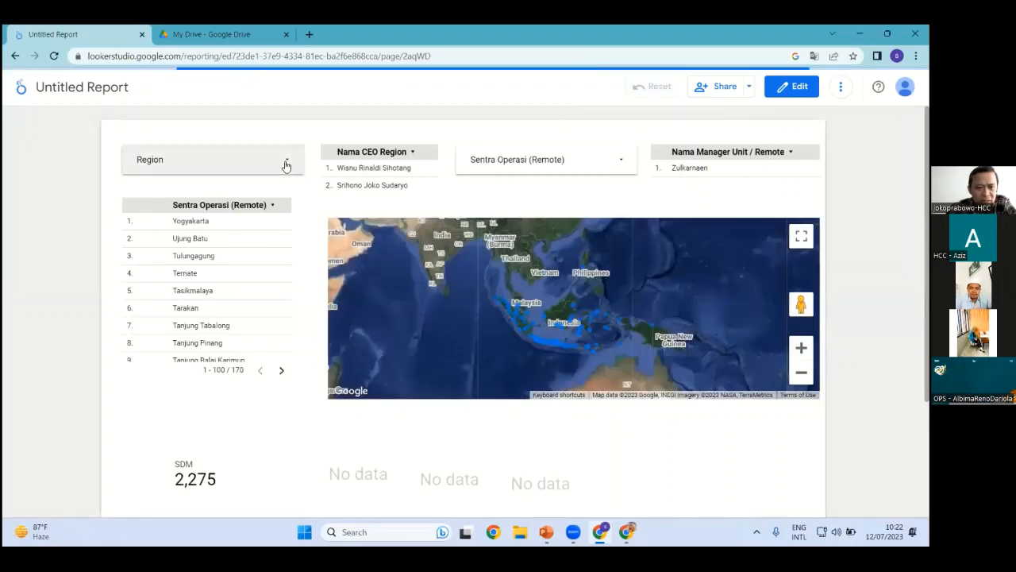
# Keep only Region 5 in the filter, then return to edit mode and select the upper SDM scorecard
pyautogui.click(279, 166)
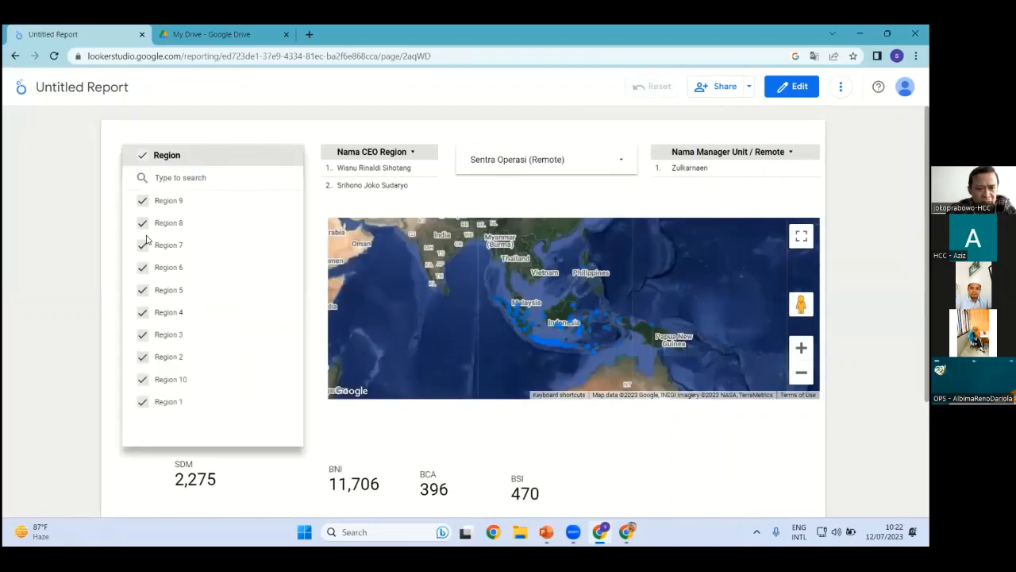
pyautogui.click(142, 289)
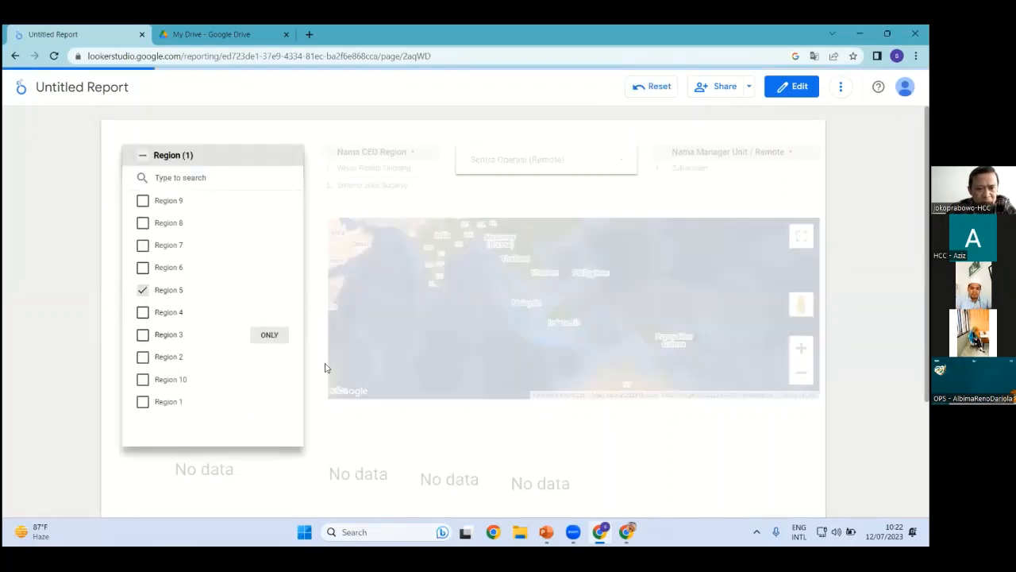
pyautogui.click(702, 440)
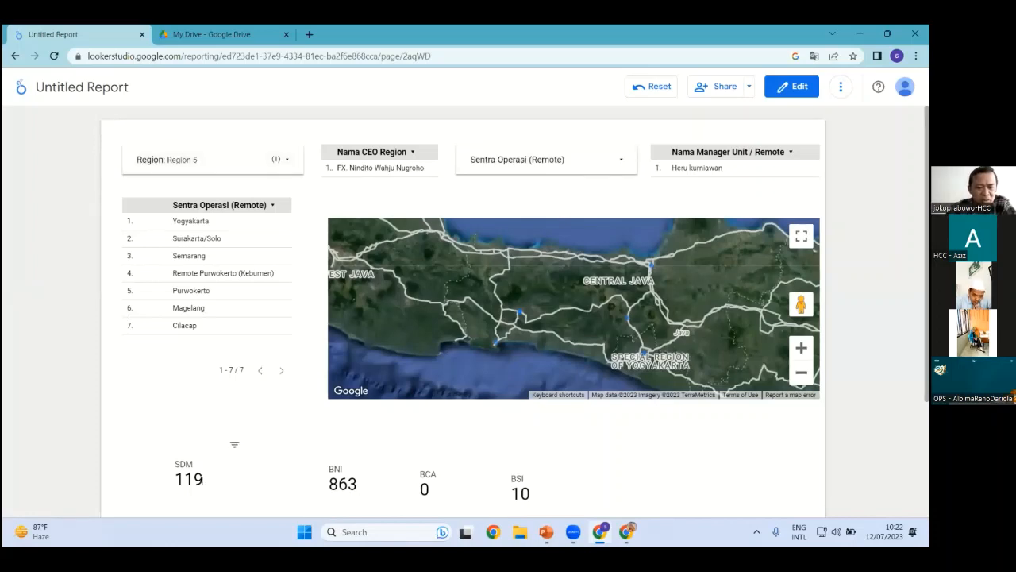
pyautogui.scroll(-2, 181, 484)
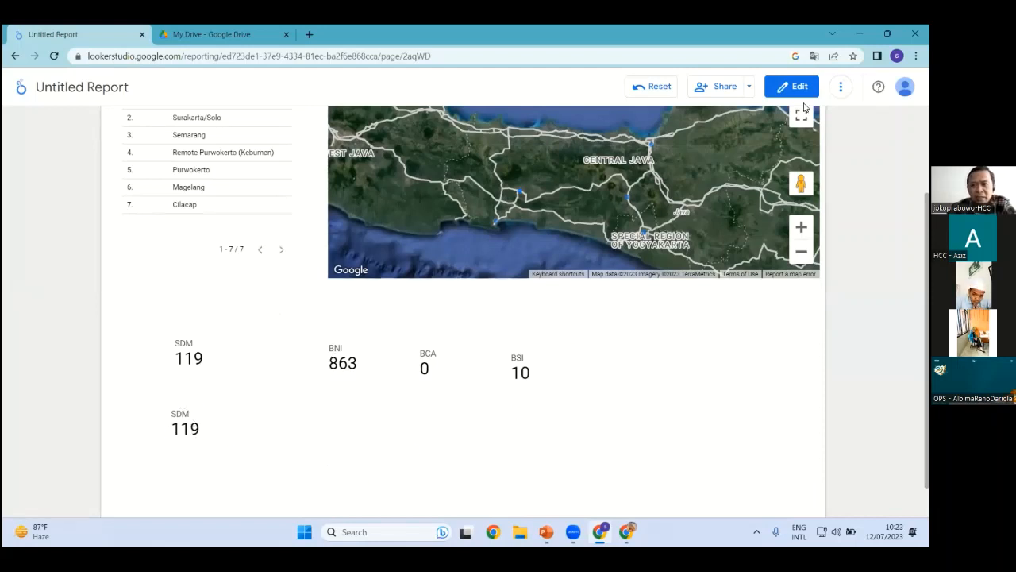
pyautogui.click(798, 88)
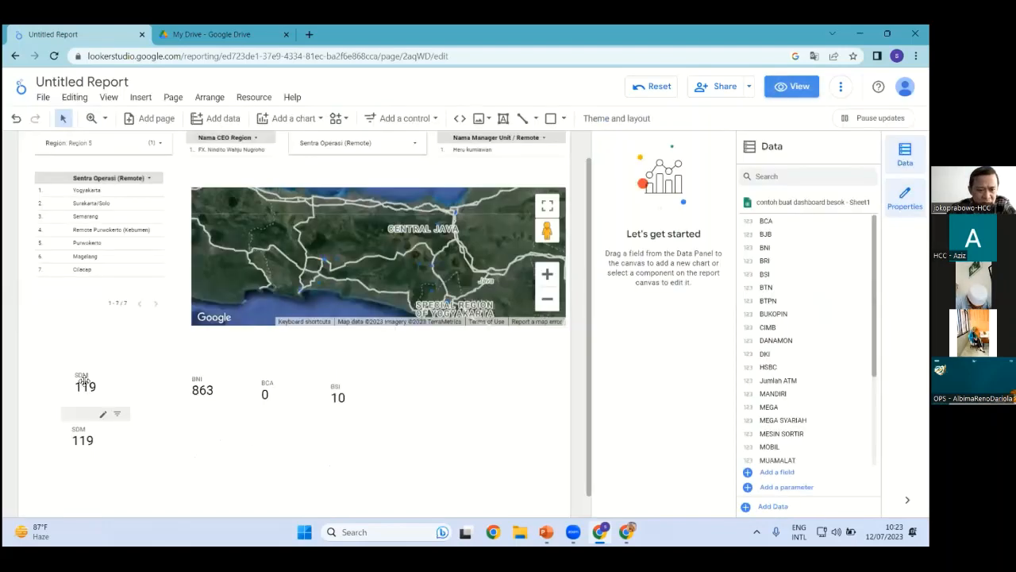
pyautogui.click(83, 381)
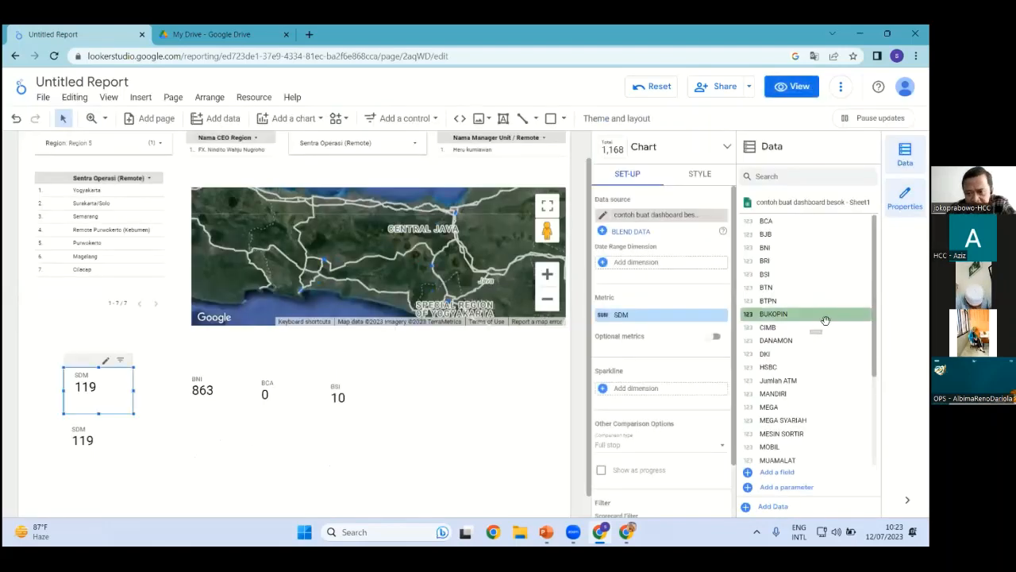
pyautogui.scroll(-2, 809, 373)
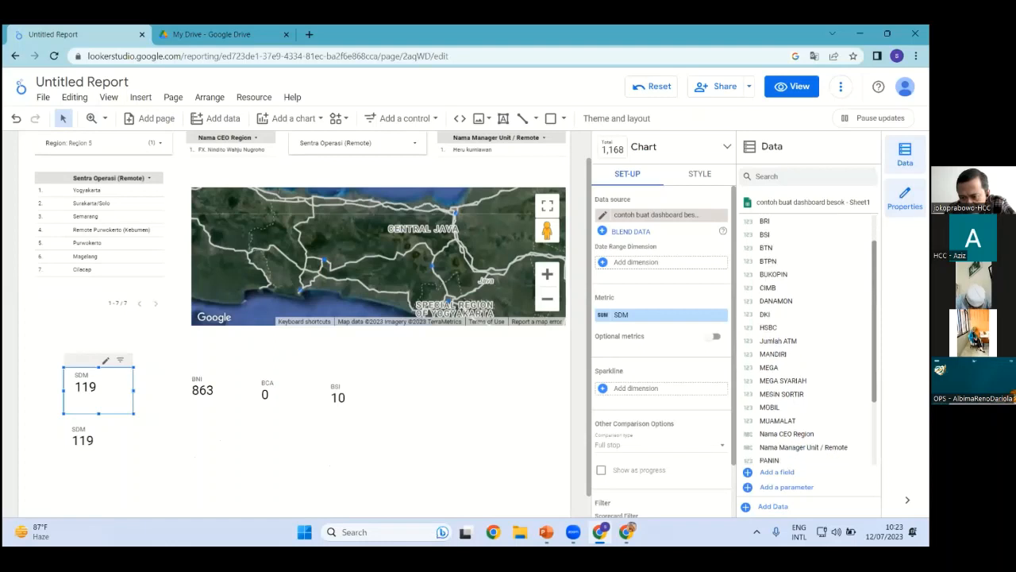
# Replace the upper scorecard's SDM metric with Jumlah ATM (1,357) and preview in view mode
pyautogui.scroll(-2, 810, 342)
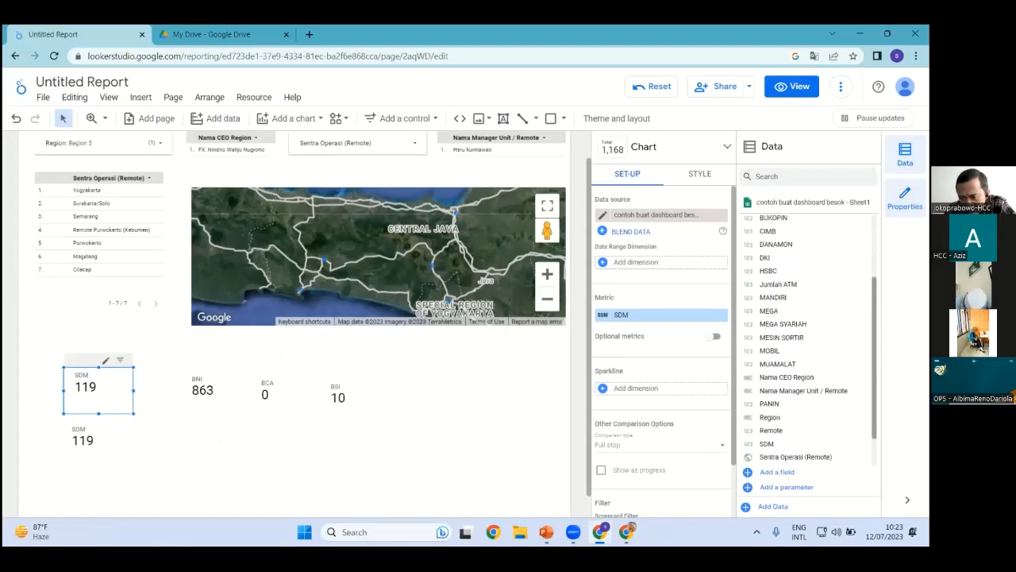
pyautogui.scroll(4, 806, 342)
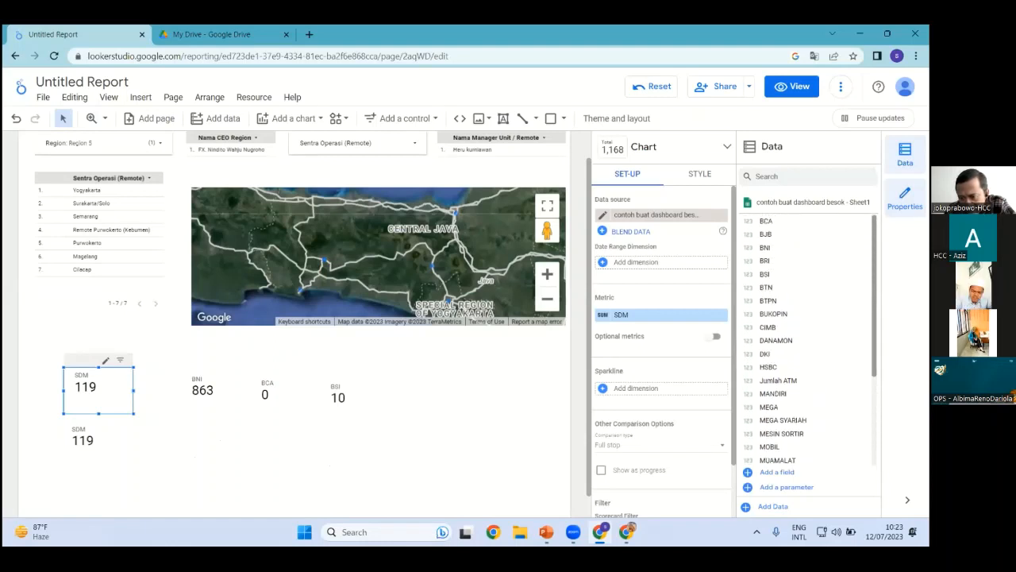
pyautogui.moveTo(777, 380); pyautogui.dragTo(641, 321)
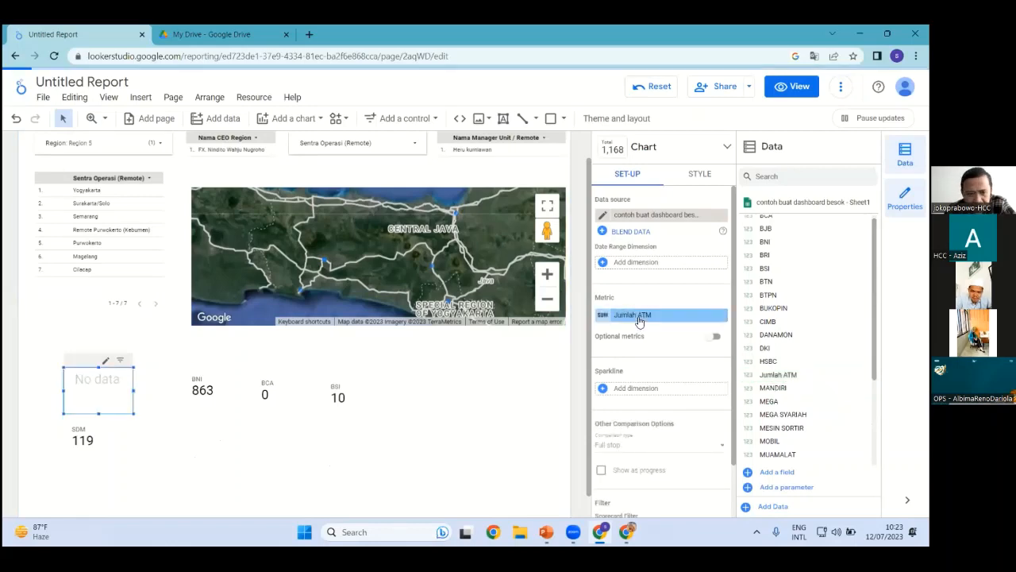
pyautogui.click(179, 459)
pyautogui.click(803, 90)
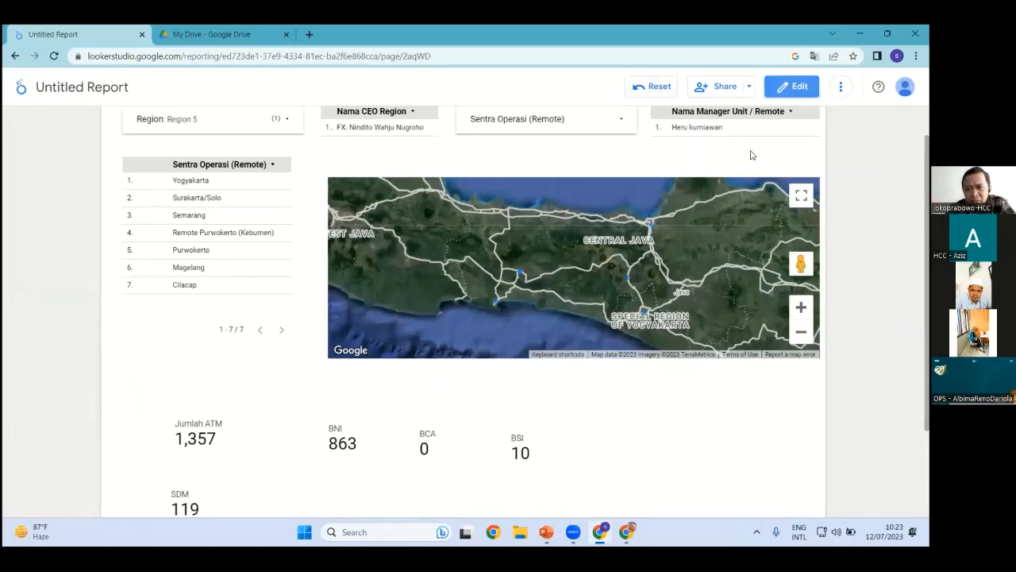
# Filter Sentra Operasi to Yogyakarta only (327 ATMs), then go back to the recent reports list
pyautogui.scroll(1, 751, 155)
pyautogui.click(621, 159)
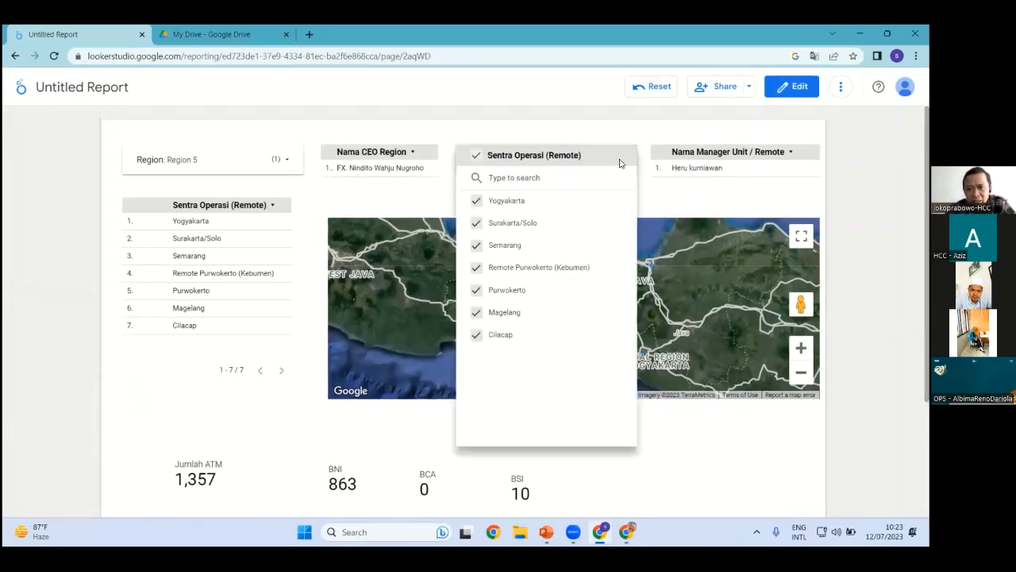
pyautogui.click(476, 155)
pyautogui.click(476, 202)
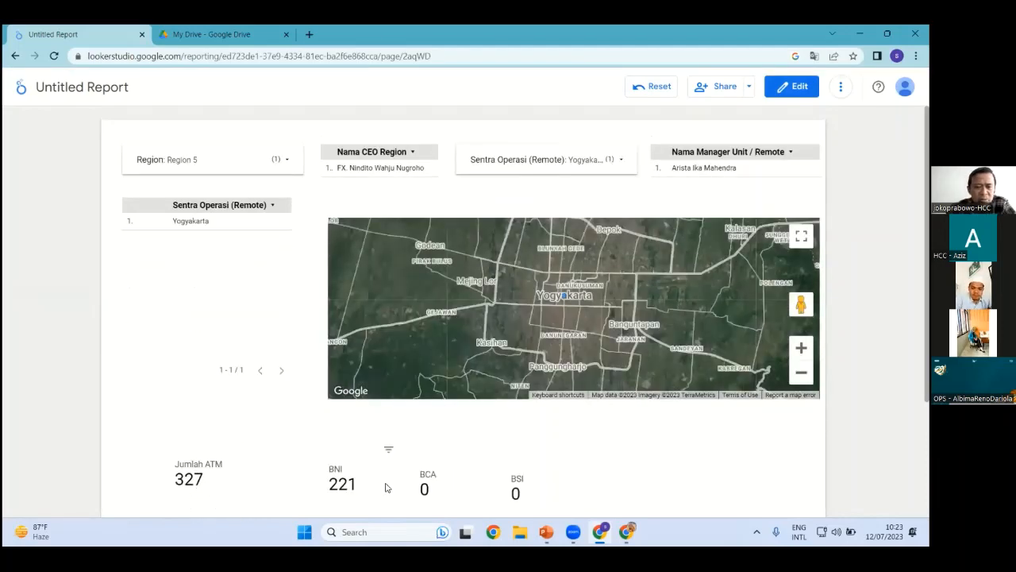
pyautogui.scroll(-2, 387, 487)
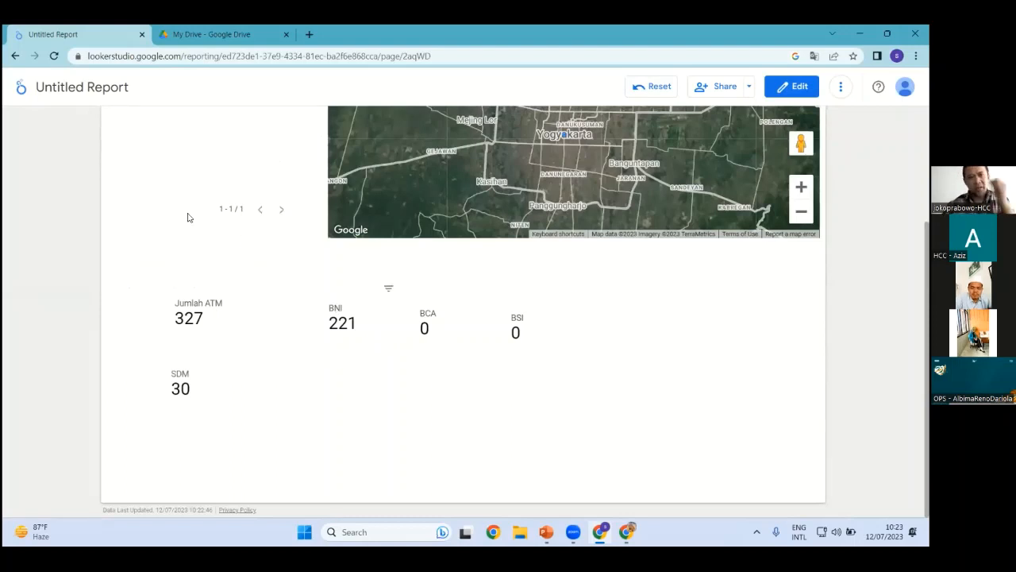
pyautogui.click(15, 55)
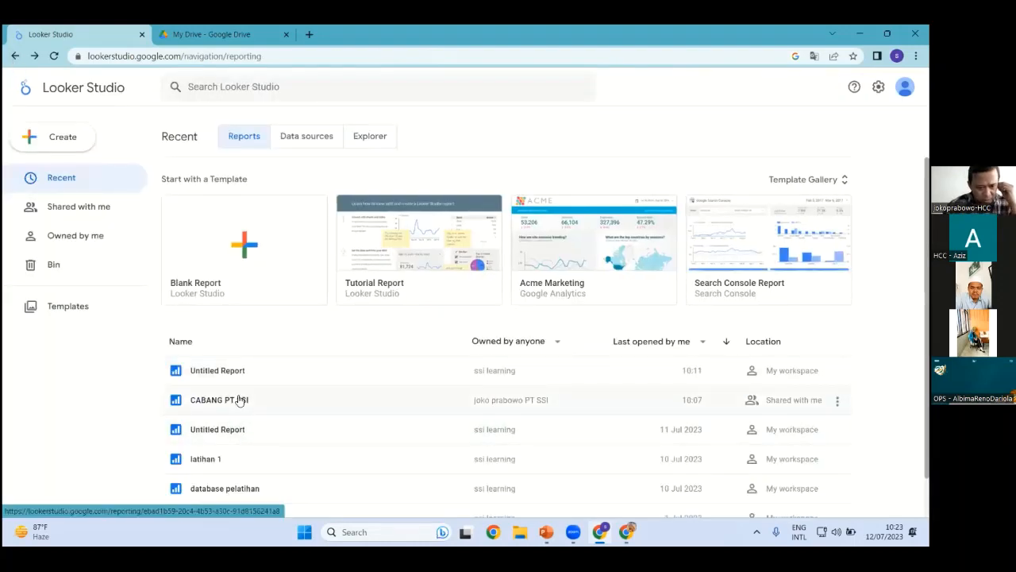
# Open the CABANG PT SSI report and scroll through its dashboard of 18,110 ATMs and 2,003 CIT points
pyautogui.click(238, 400)
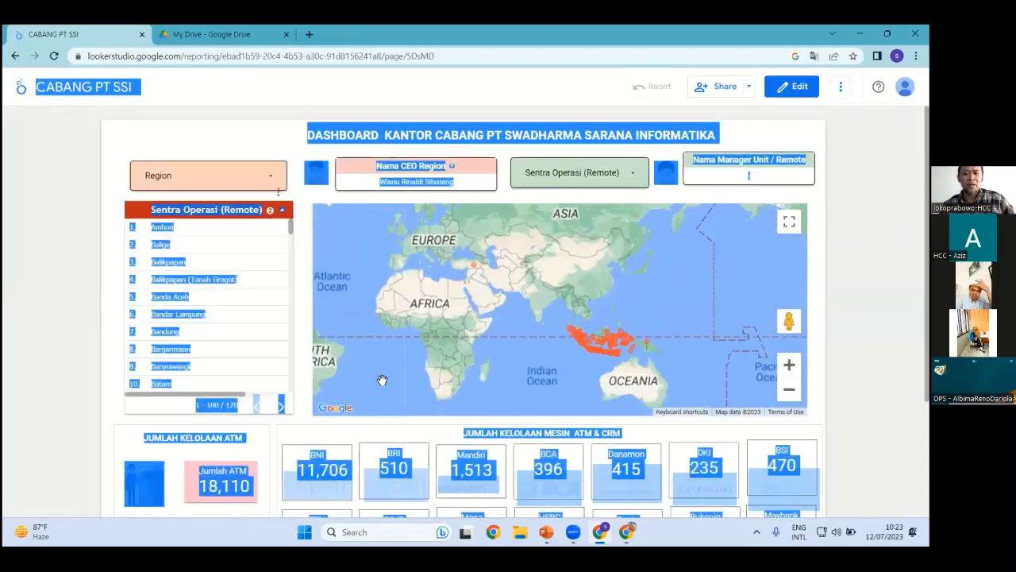
pyautogui.scroll(-2, 552, 385)
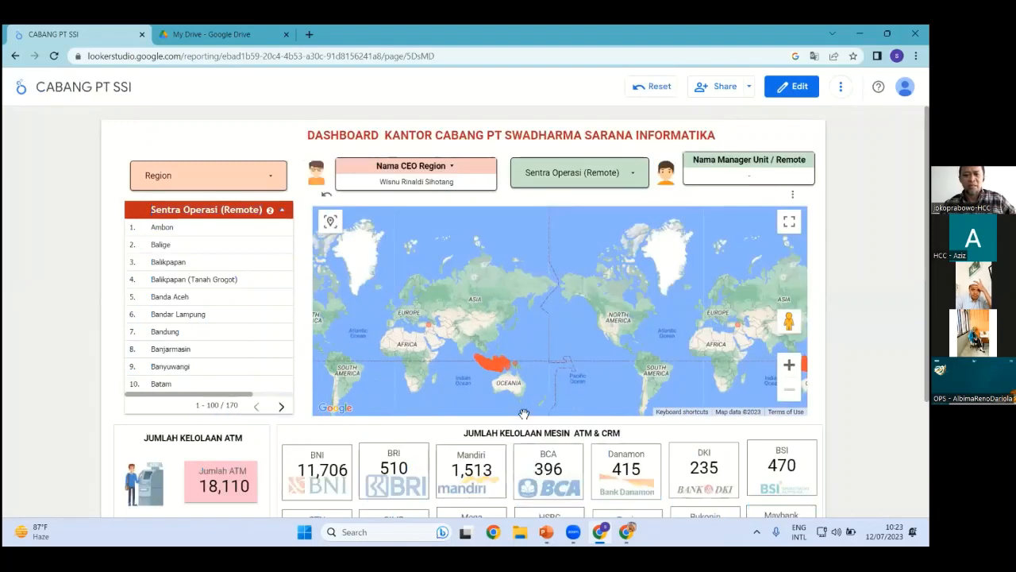
pyautogui.scroll(-3, 378, 479)
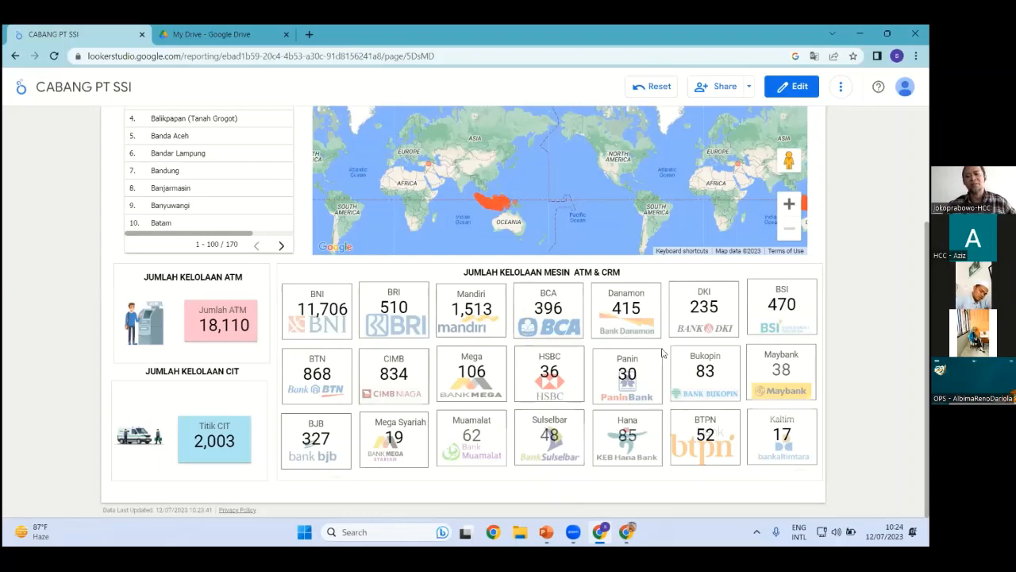
pyautogui.scroll(2, 216, 433)
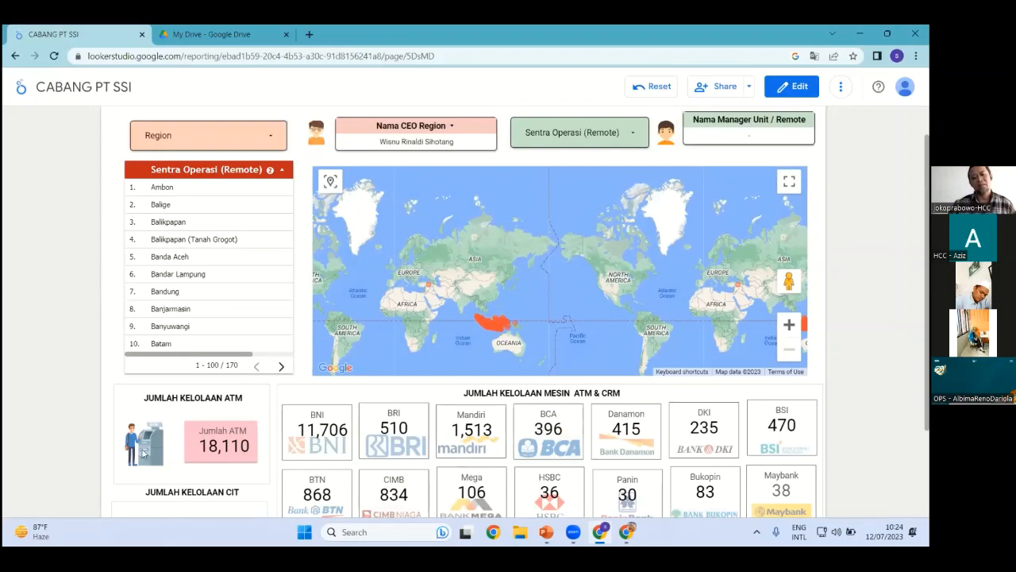
pyautogui.scroll(-2, 607, 392)
pyautogui.scroll(2, 607, 391)
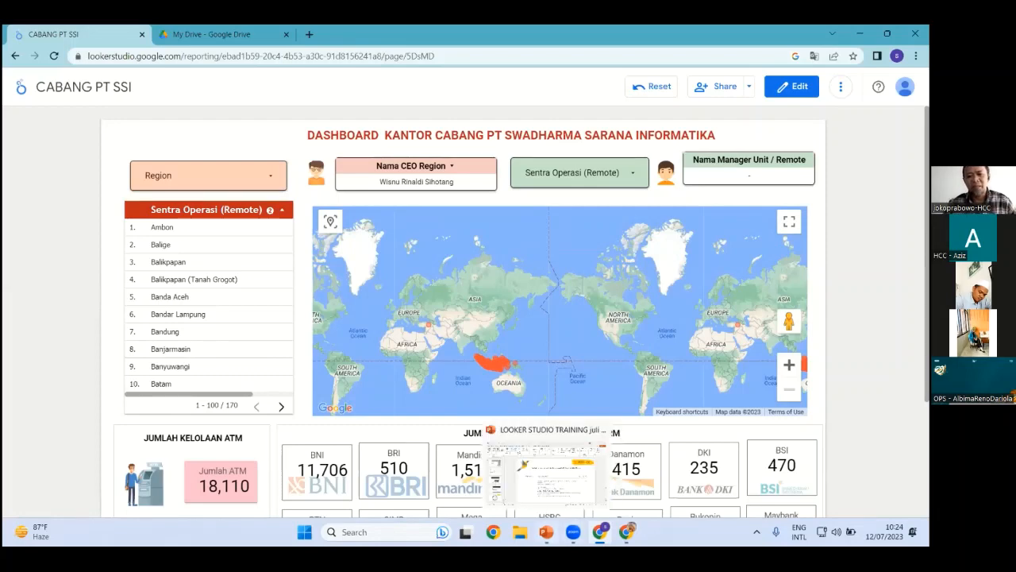
# Look over the PowerPoint training slides, then return to Chrome's Google Sites page and select its address
pyautogui.click(546, 532)
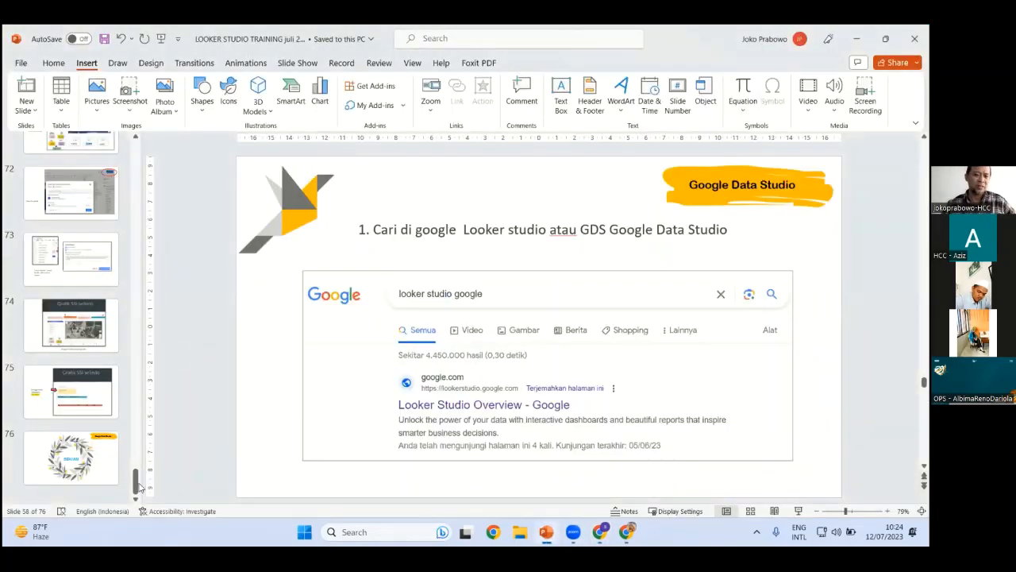
pyautogui.moveTo(138, 487); pyautogui.dragTo(147, 452)
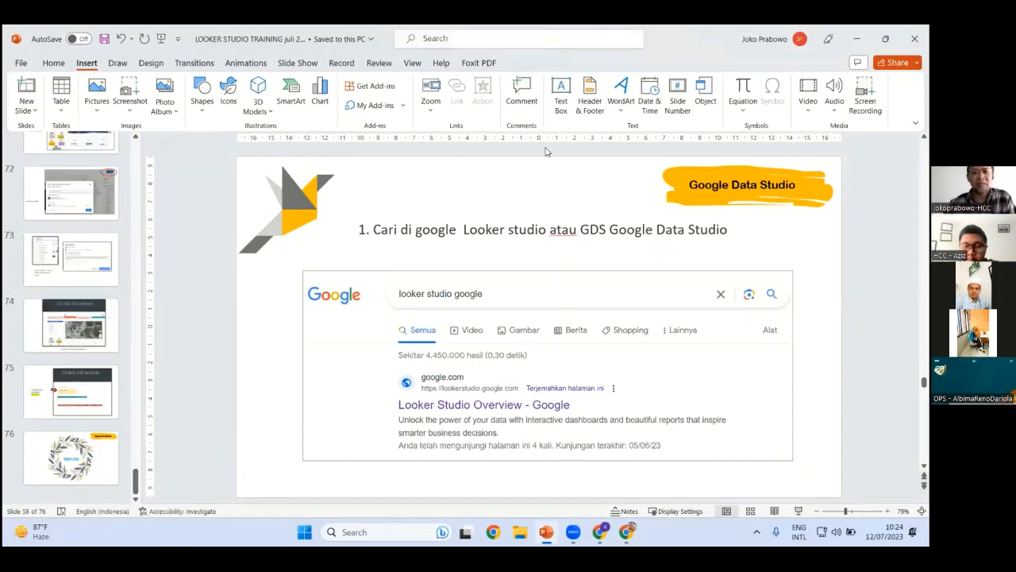
pyautogui.click(627, 532)
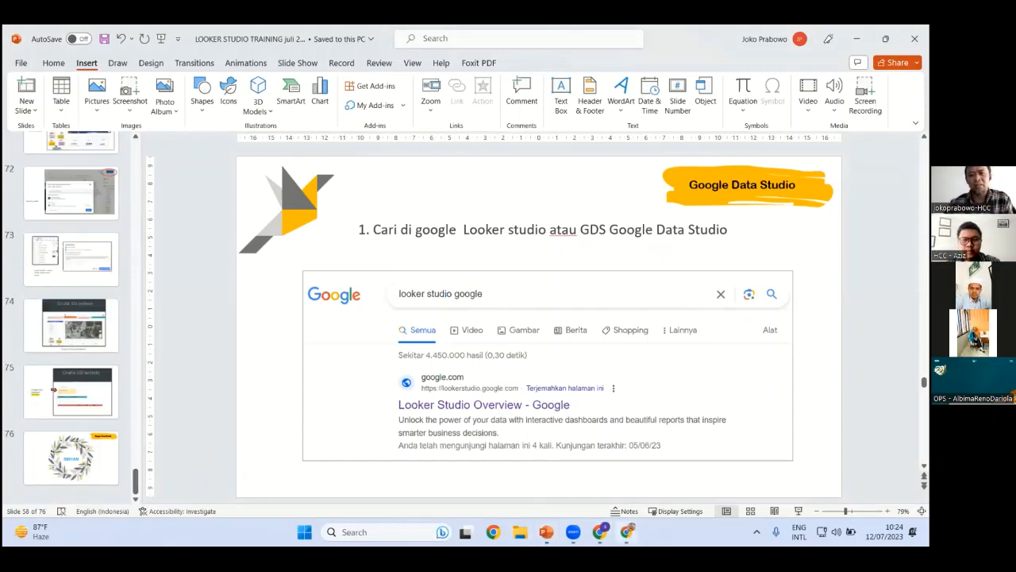
pyautogui.click(232, 57)
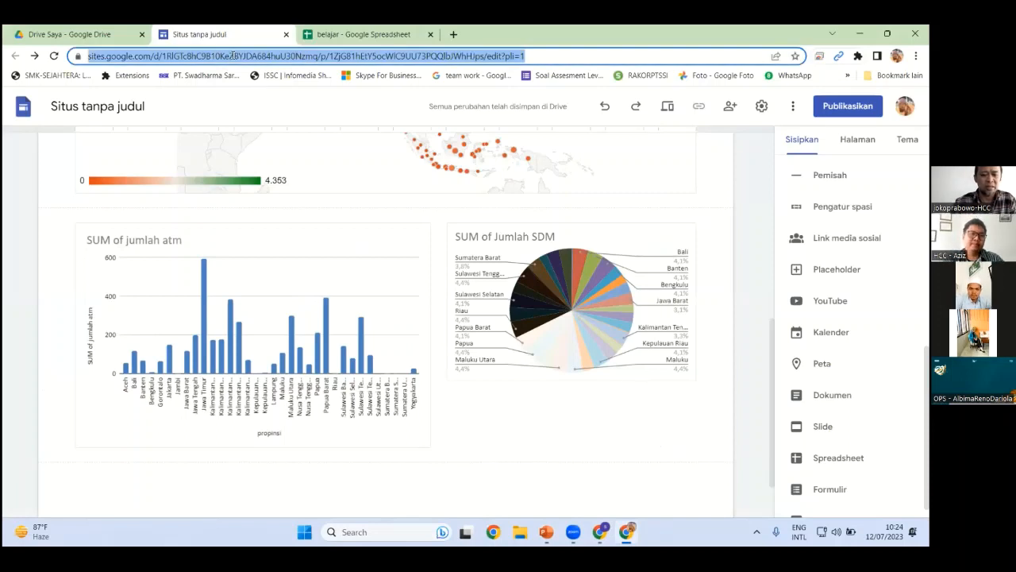
# Load hcc.softr.app in one tab and the elearning-ssi.glide.page Glide app in another
pyautogui.write('hcc.so')
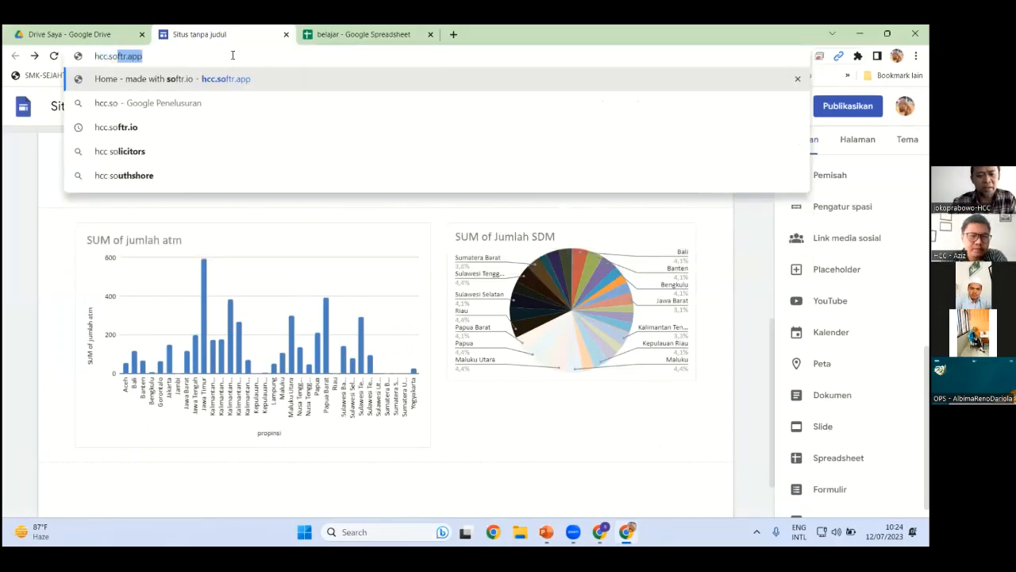
pyautogui.write('ftr')
pyautogui.press('Return')
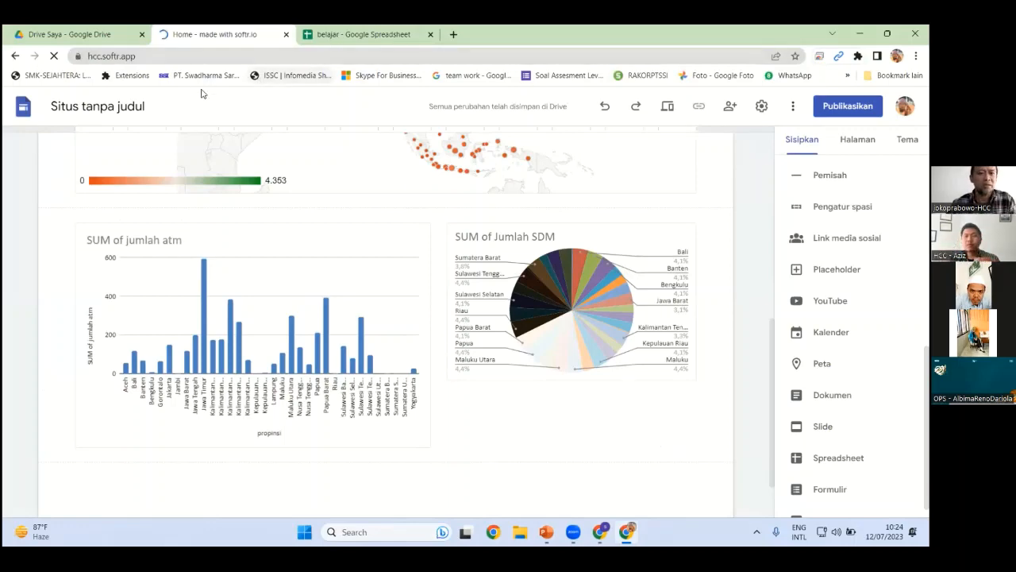
pyautogui.click(361, 34)
pyautogui.click(366, 57)
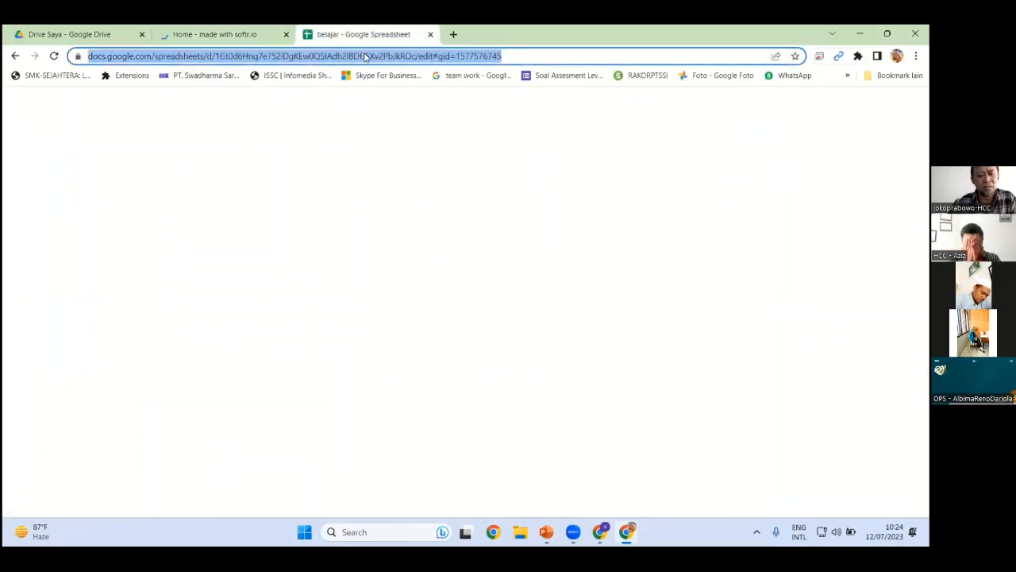
pyautogui.write('el')
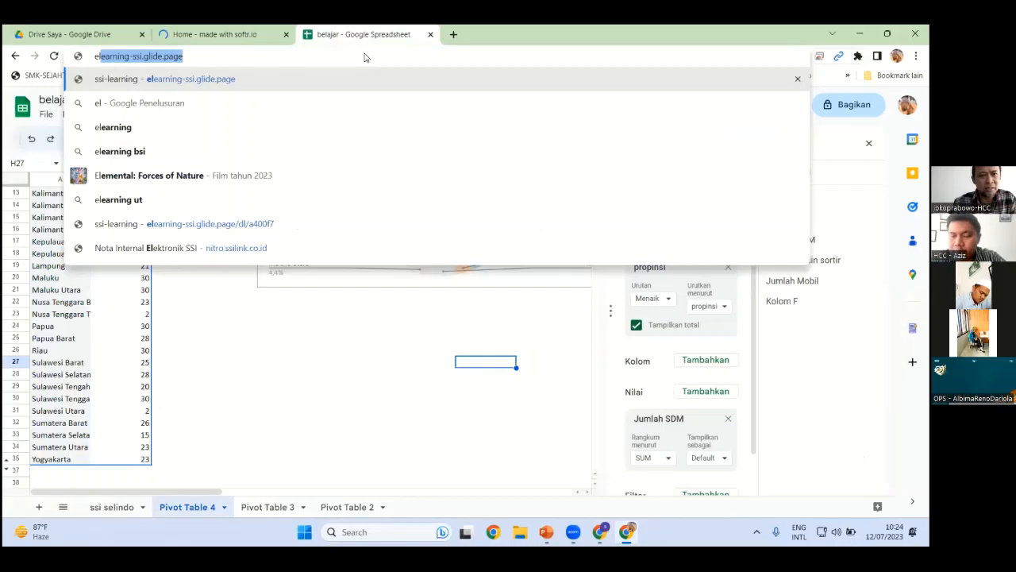
pyautogui.press('Return')
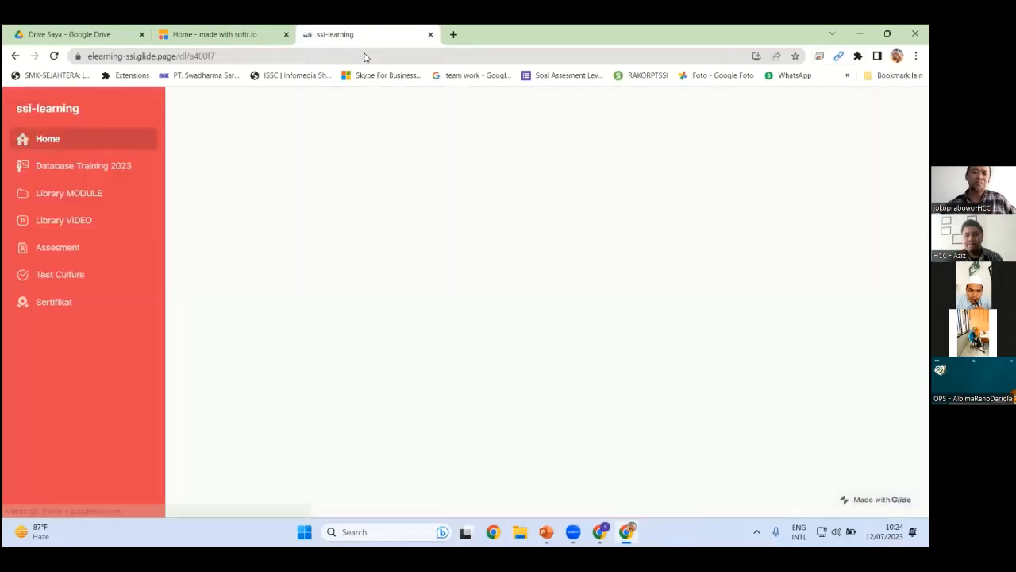
# On the Softr site, open the Module All page from the Training menu
pyautogui.click(229, 38)
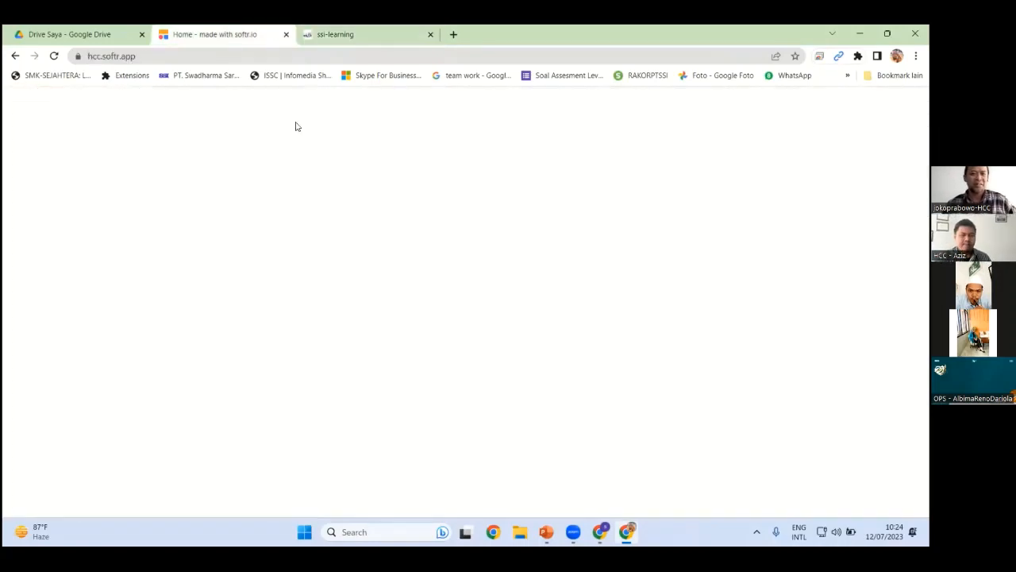
pyautogui.scroll(-10, 492, 318)
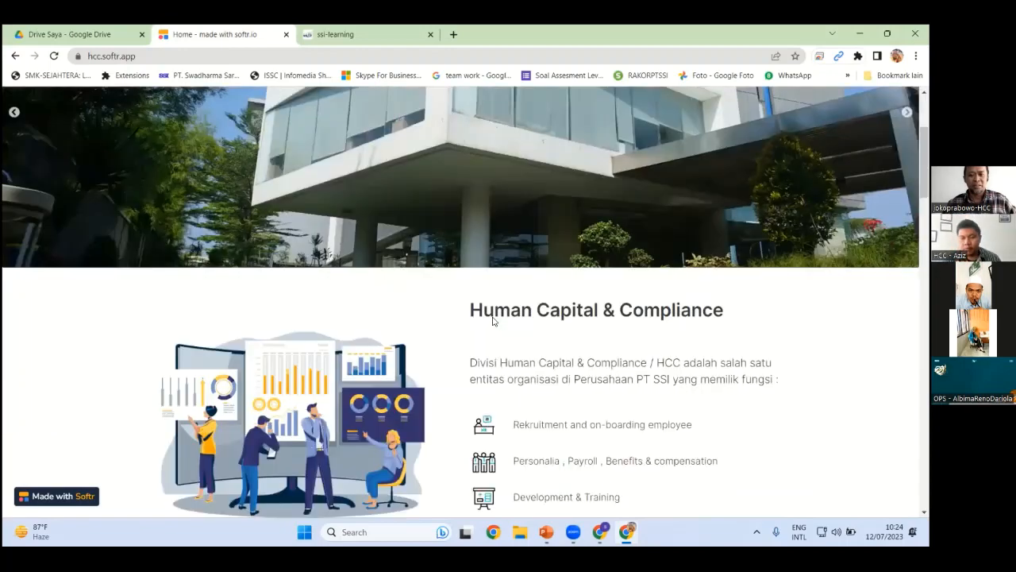
pyautogui.scroll(10, 429, 238)
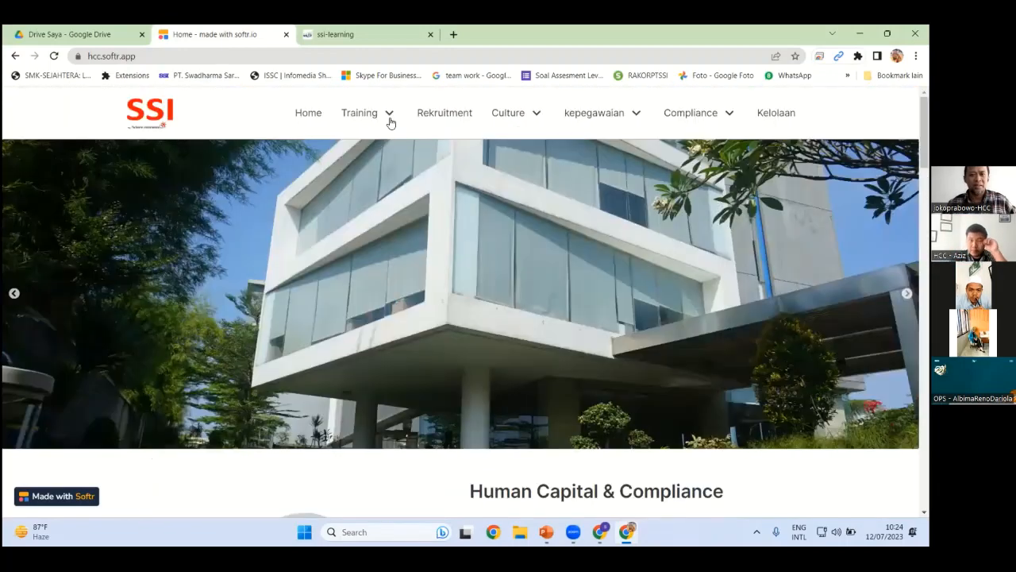
pyautogui.click(390, 122)
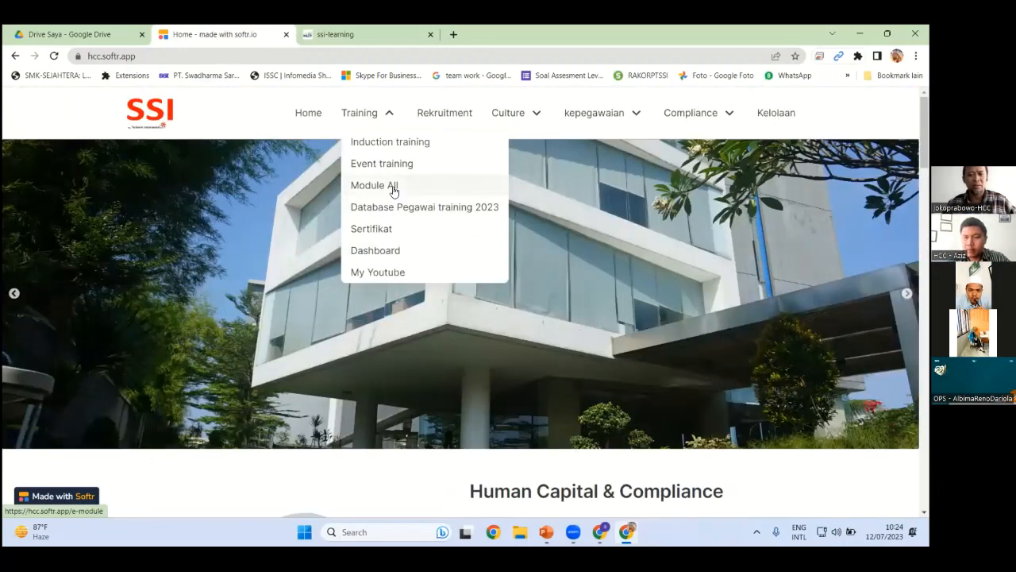
pyautogui.click(394, 187)
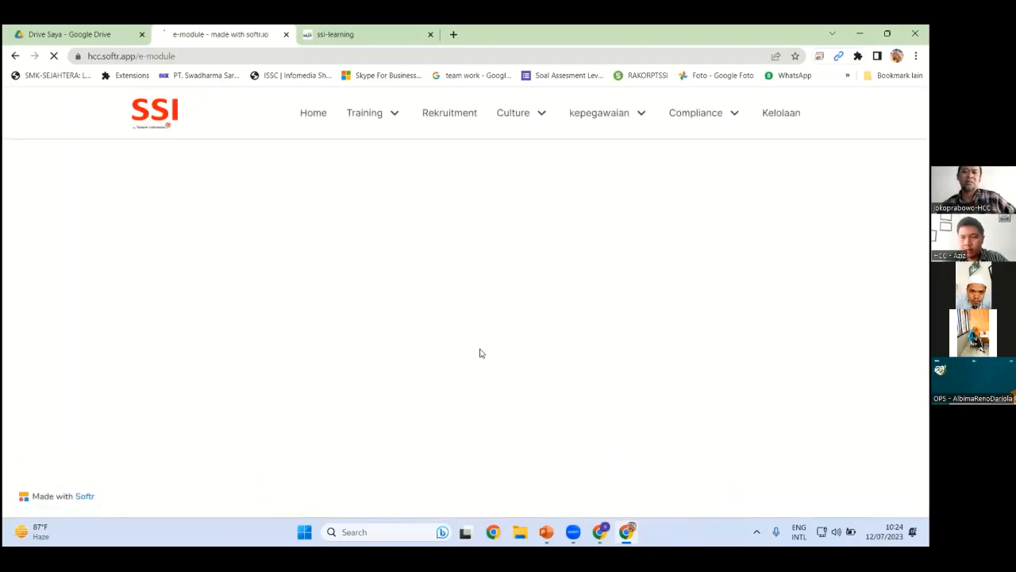
# Search the e-modules for 'data' to show only Dasar data Analitik membuat dashboard
pyautogui.scroll(-2, 479, 353)
pyautogui.scroll(3, 480, 354)
pyautogui.scroll(-4, 481, 355)
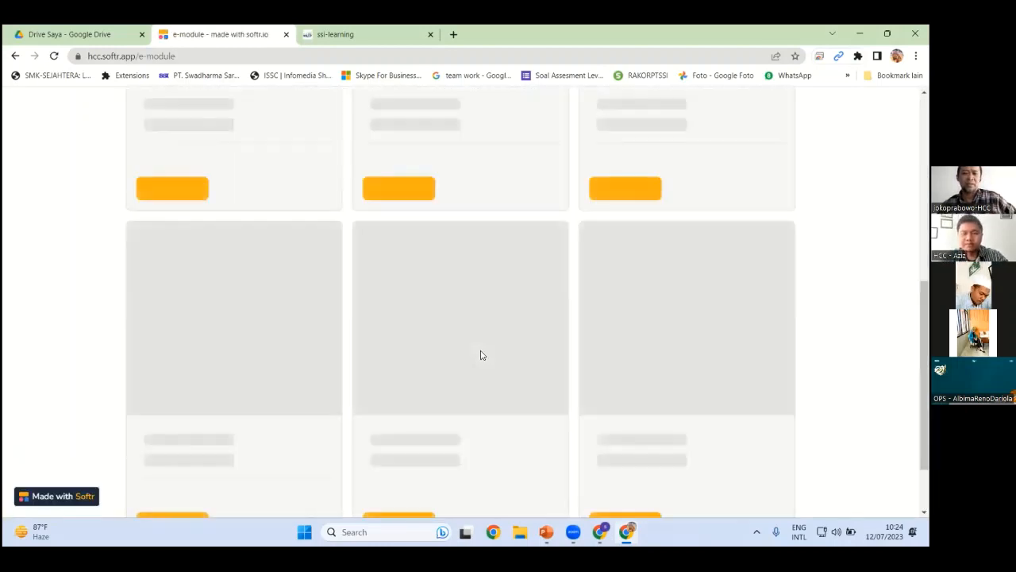
pyautogui.scroll(4, 480, 356)
pyautogui.click(247, 281)
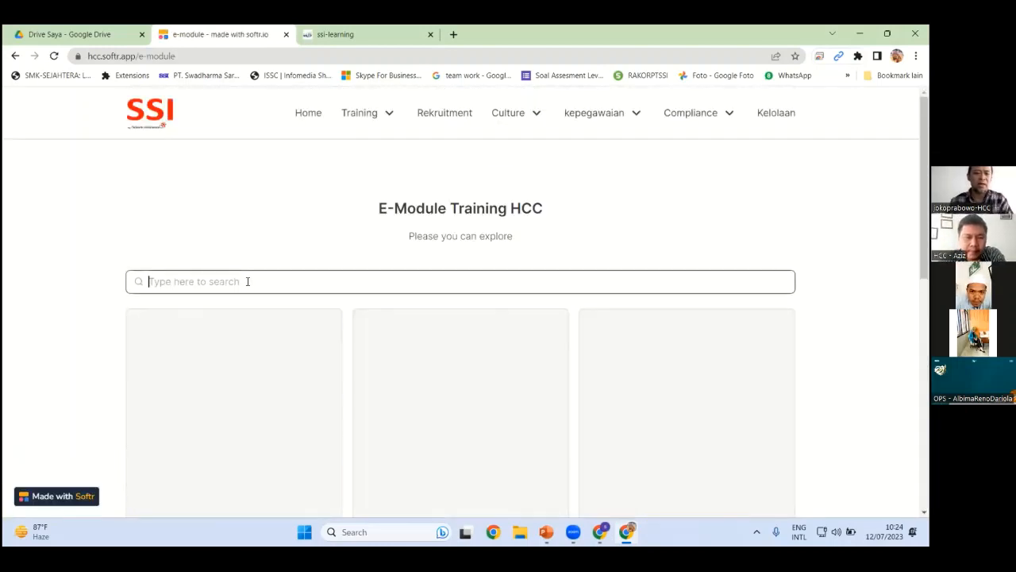
pyautogui.write('data')
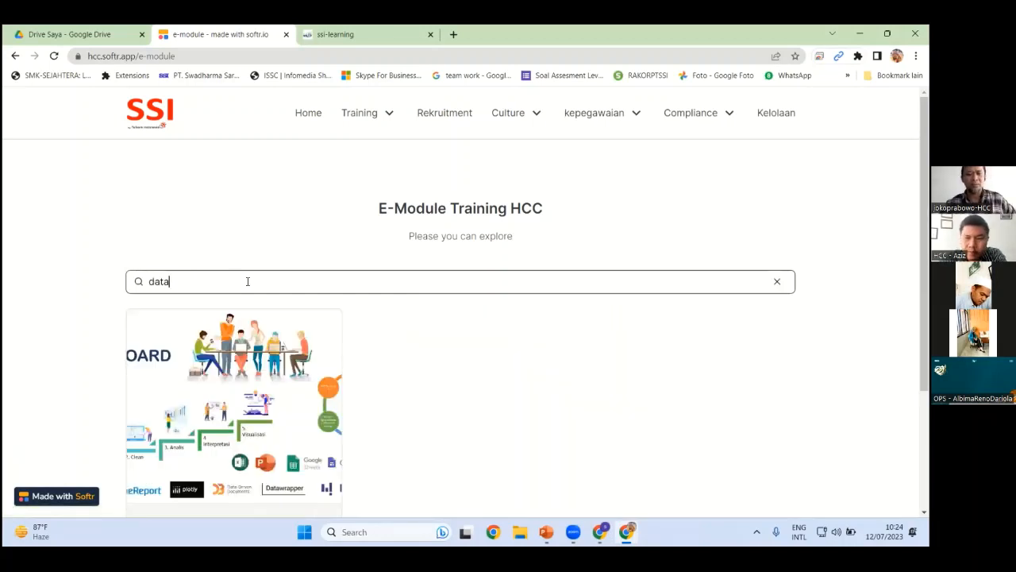
pyautogui.scroll(-3, 603, 454)
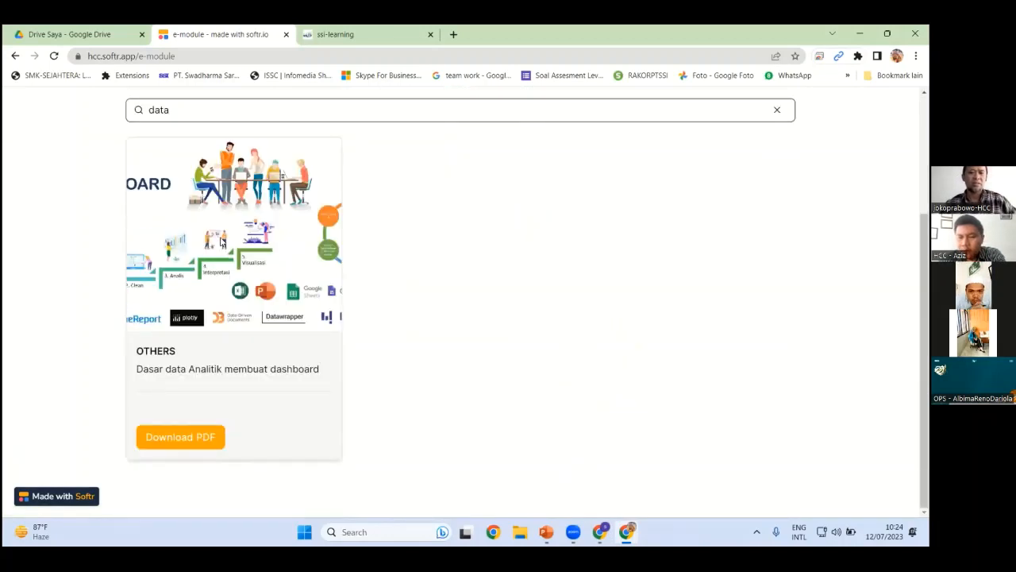
# Open the 74-page 'Membuat Dashboard * seri data analitic .pdf' in Drive, then return to the ssi-learning app
pyautogui.click(166, 448)
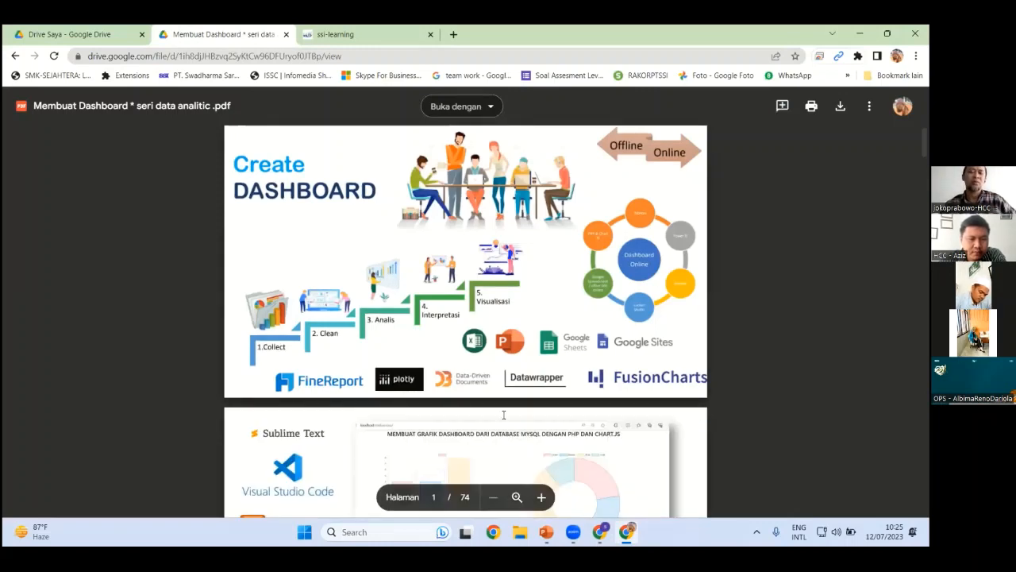
pyautogui.scroll(-7, 504, 413)
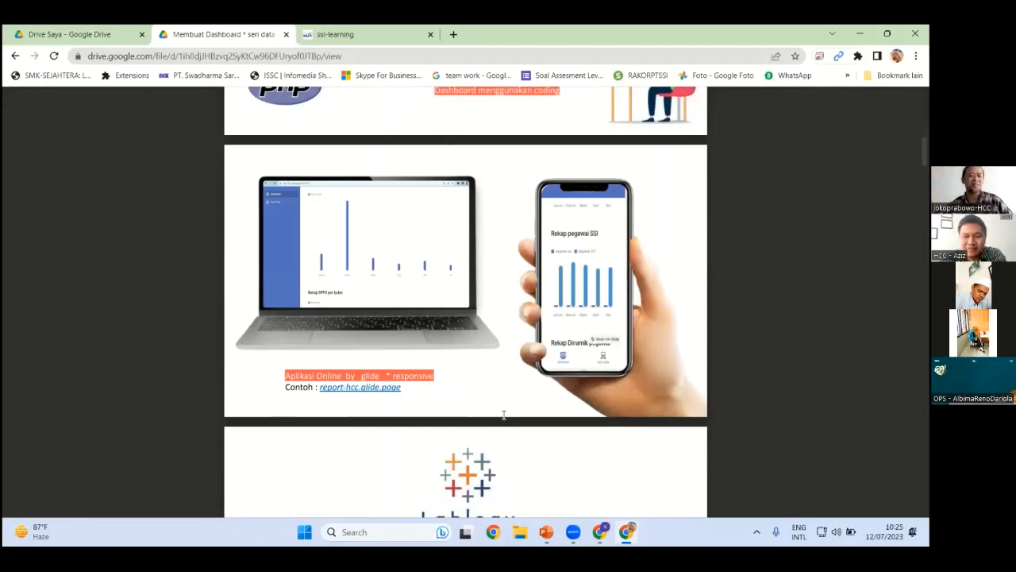
pyautogui.click(370, 35)
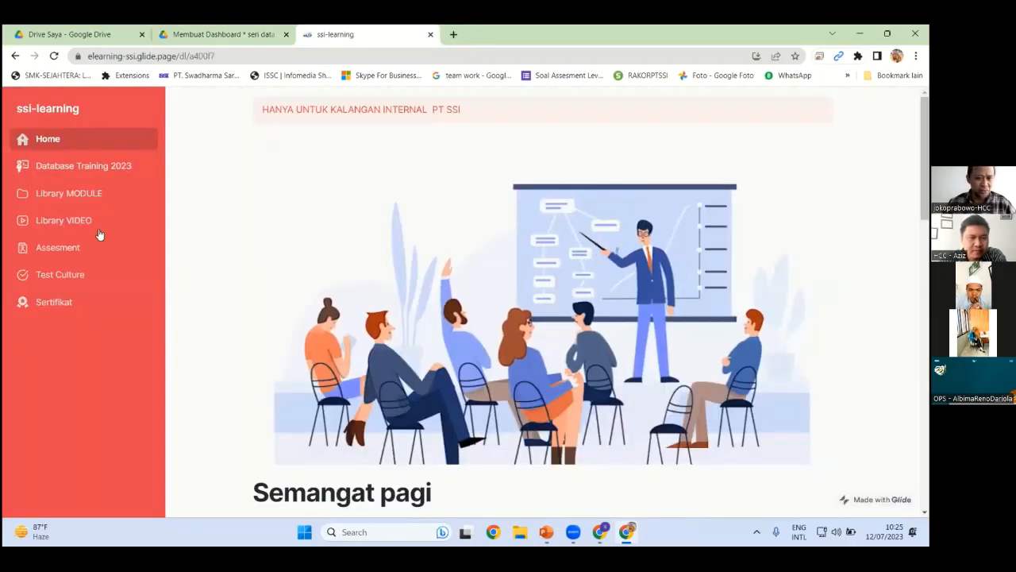
# Search the Library MODULE for 'data'
pyautogui.click(75, 196)
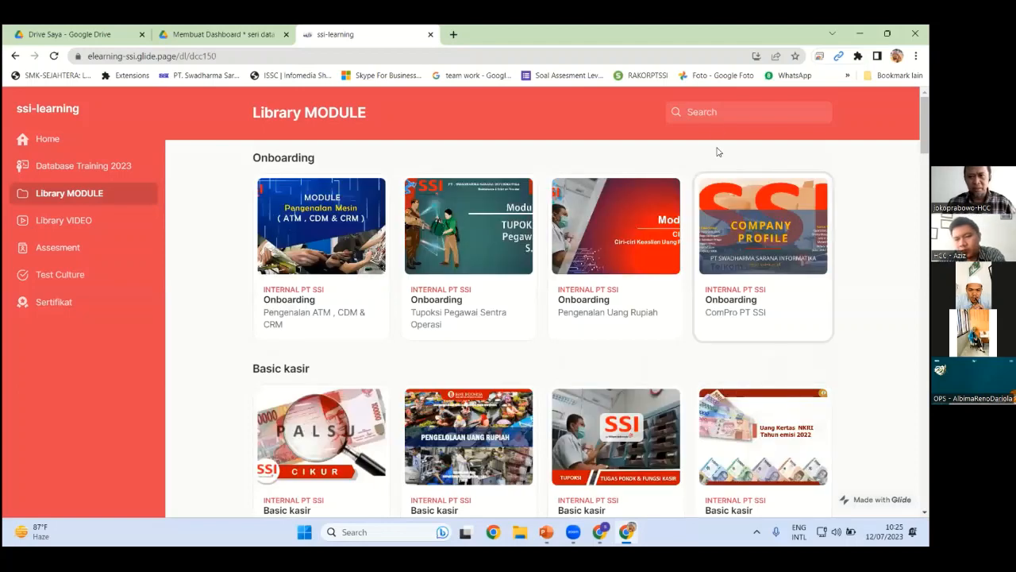
pyautogui.click(725, 112)
pyautogui.write('data')
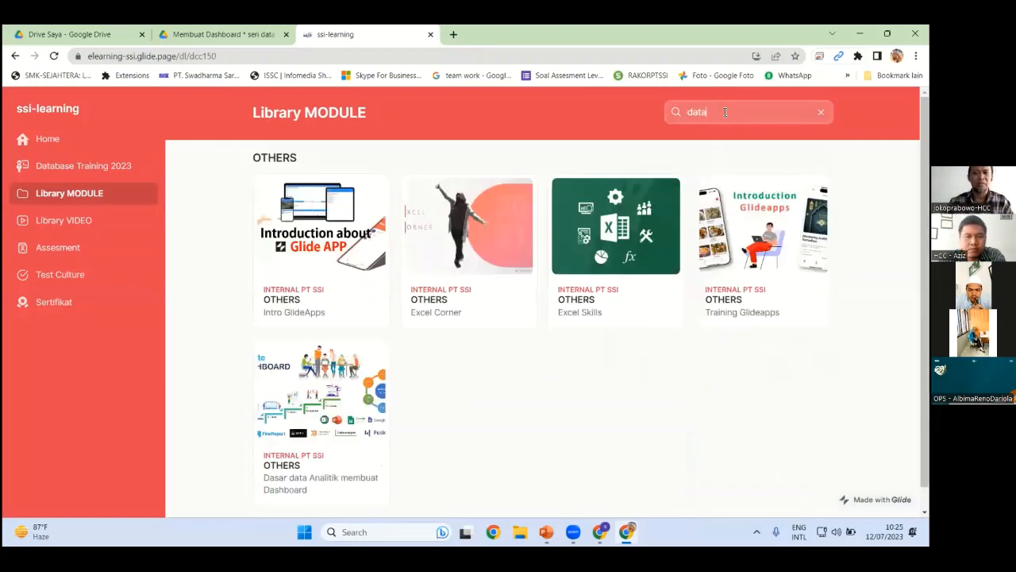
pyautogui.scroll(-1, 344, 421)
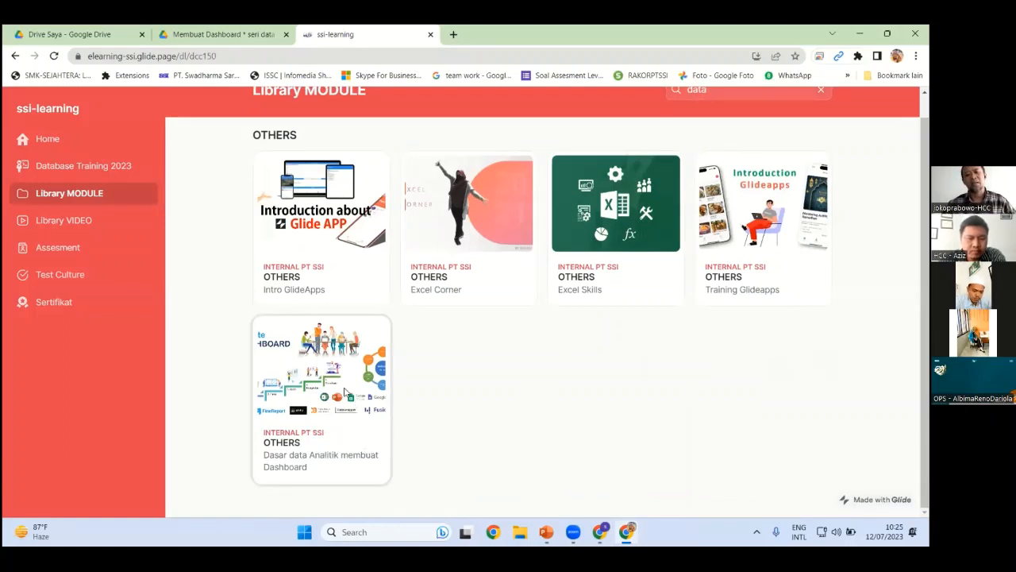
# Open the Dasar data Analitik membuat Dashboard module's 74-page material PDF in a new tab
pyautogui.click(349, 384)
pyautogui.click(549, 354)
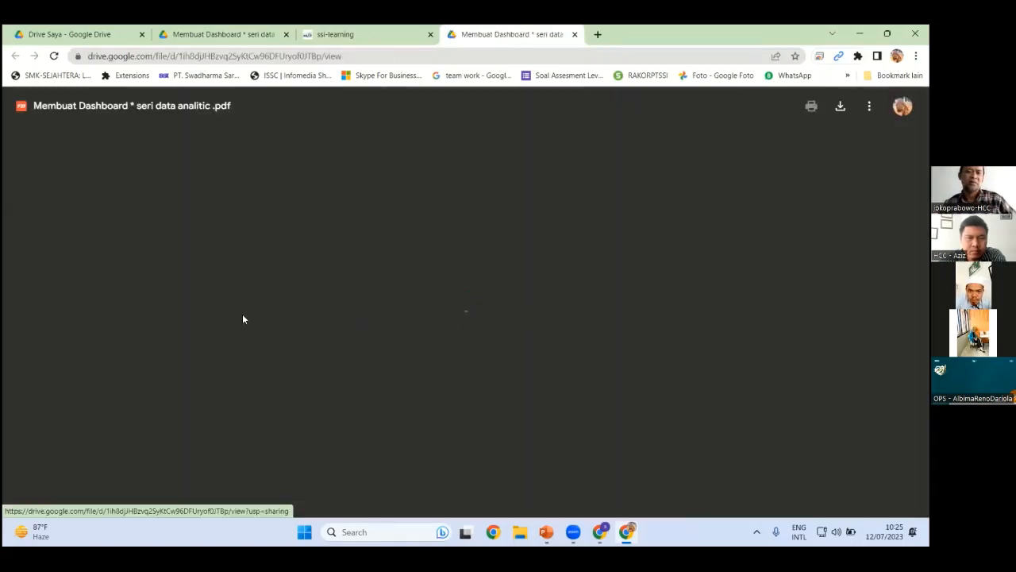
pyautogui.scroll(-3, 182, 290)
pyautogui.scroll(3, 182, 291)
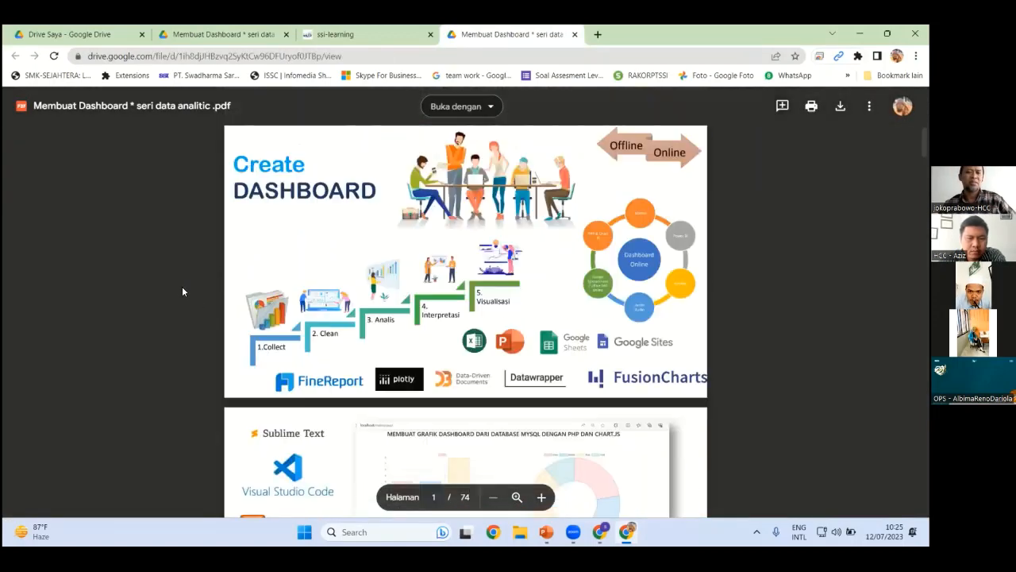